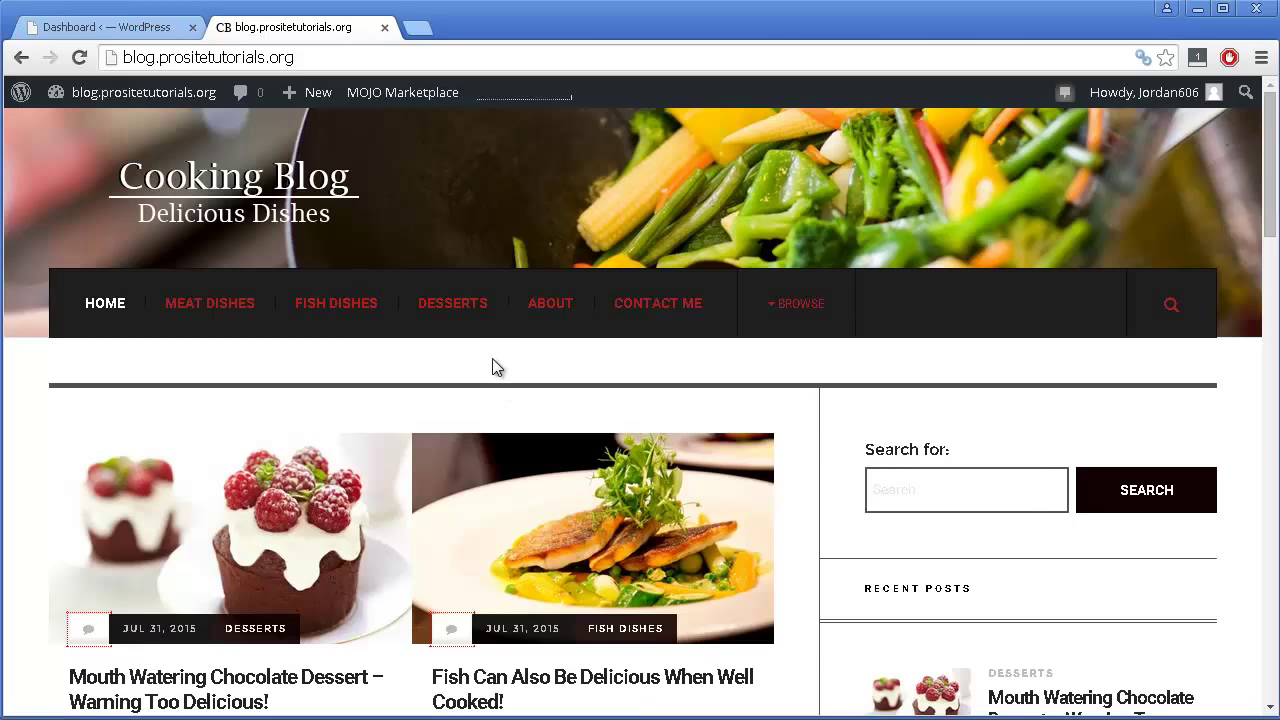
- Scroll through the blog, then switch to the WordPress admin dashboard
scroll(497, 367, "down", 2)
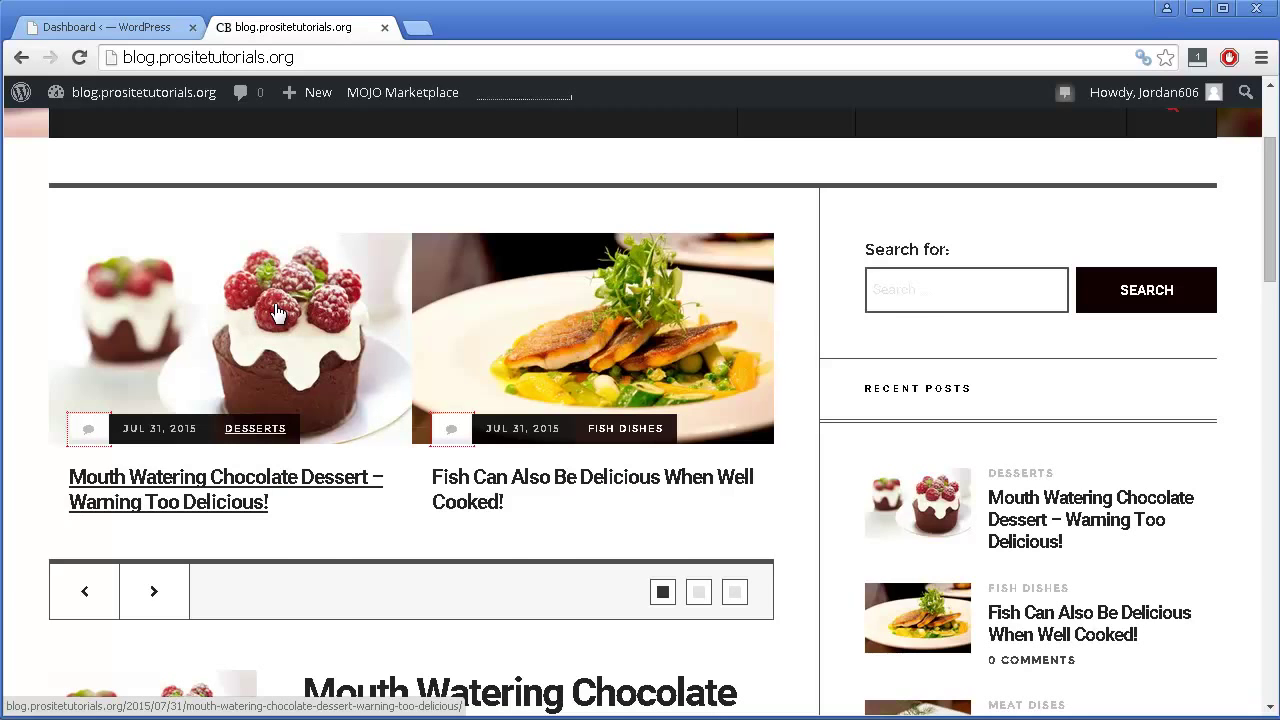
scroll(278, 313, "down", 6)
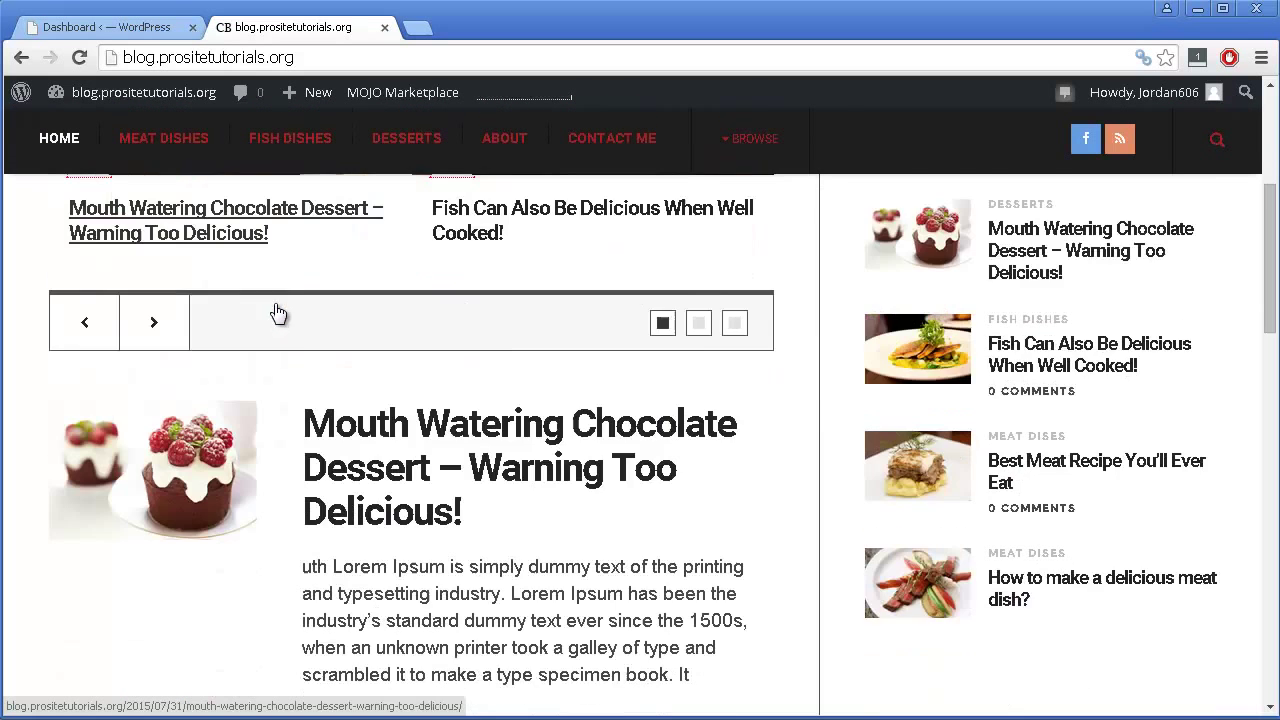
scroll(306, 274, "down", 8)
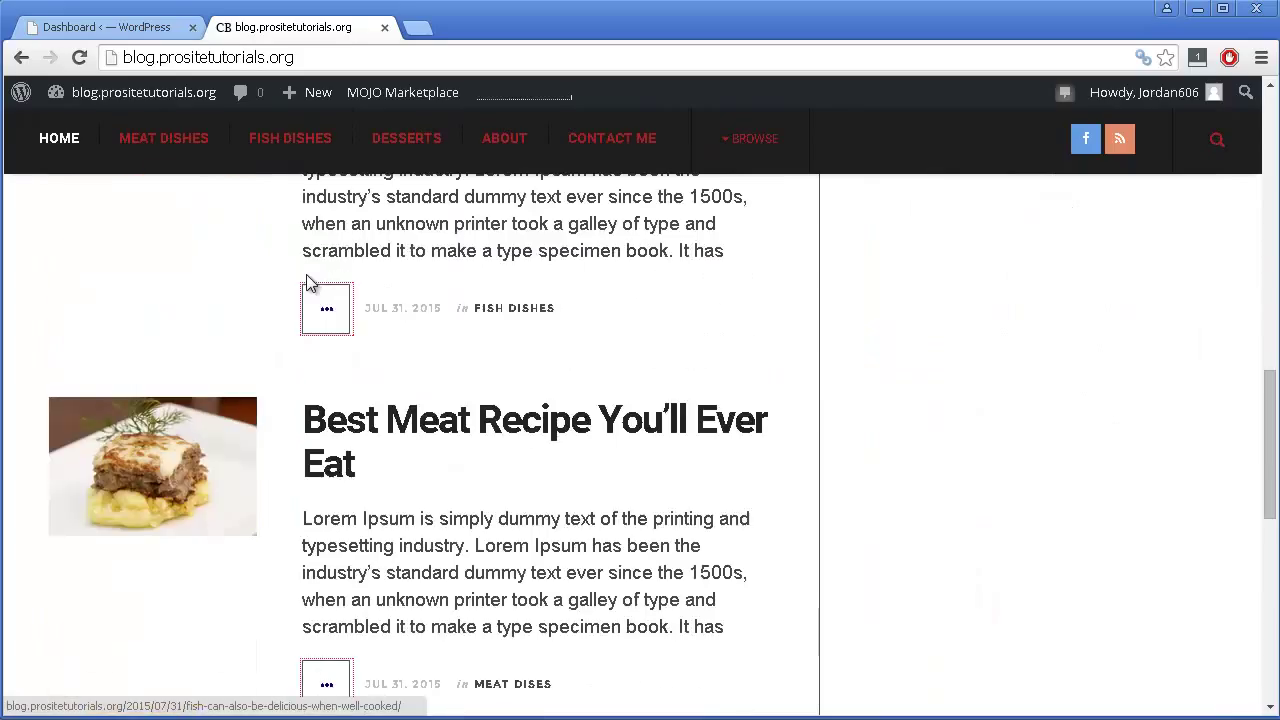
scroll(805, 437, "up", 12)
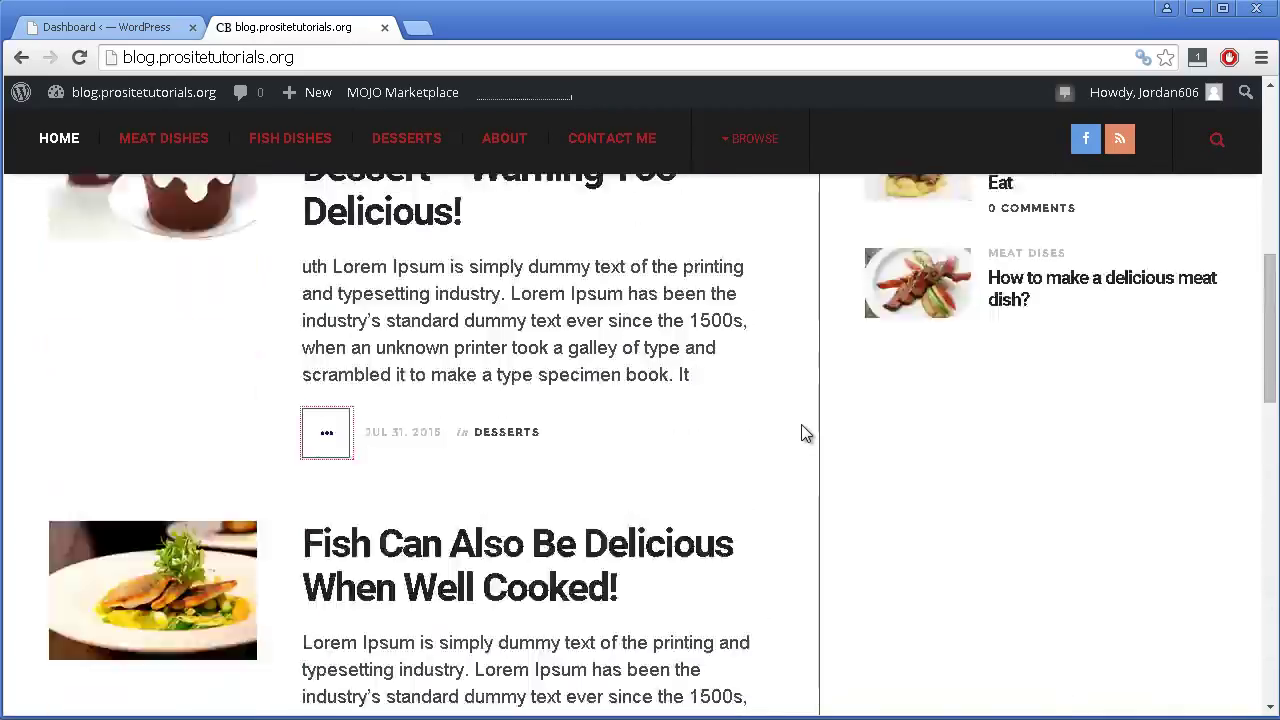
scroll(1051, 363, "down", 3)
scroll(1020, 269, "up", 3)
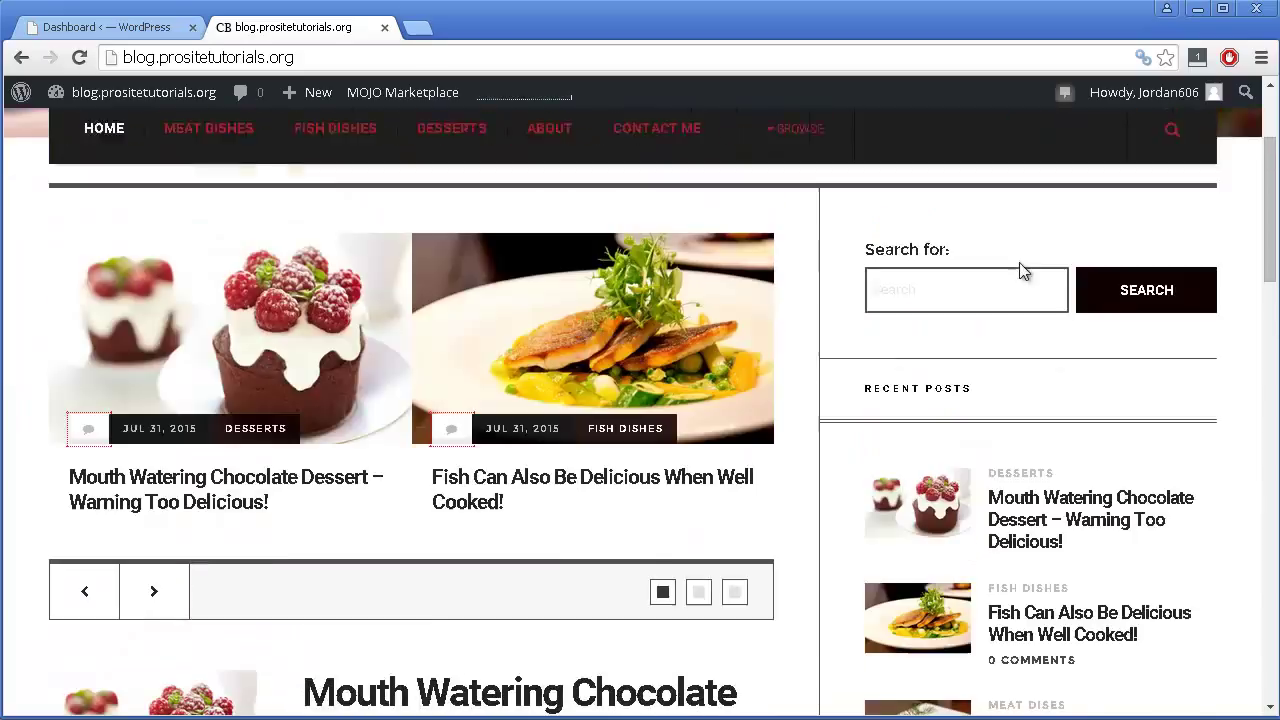
scroll(940, 420, "down", 2)
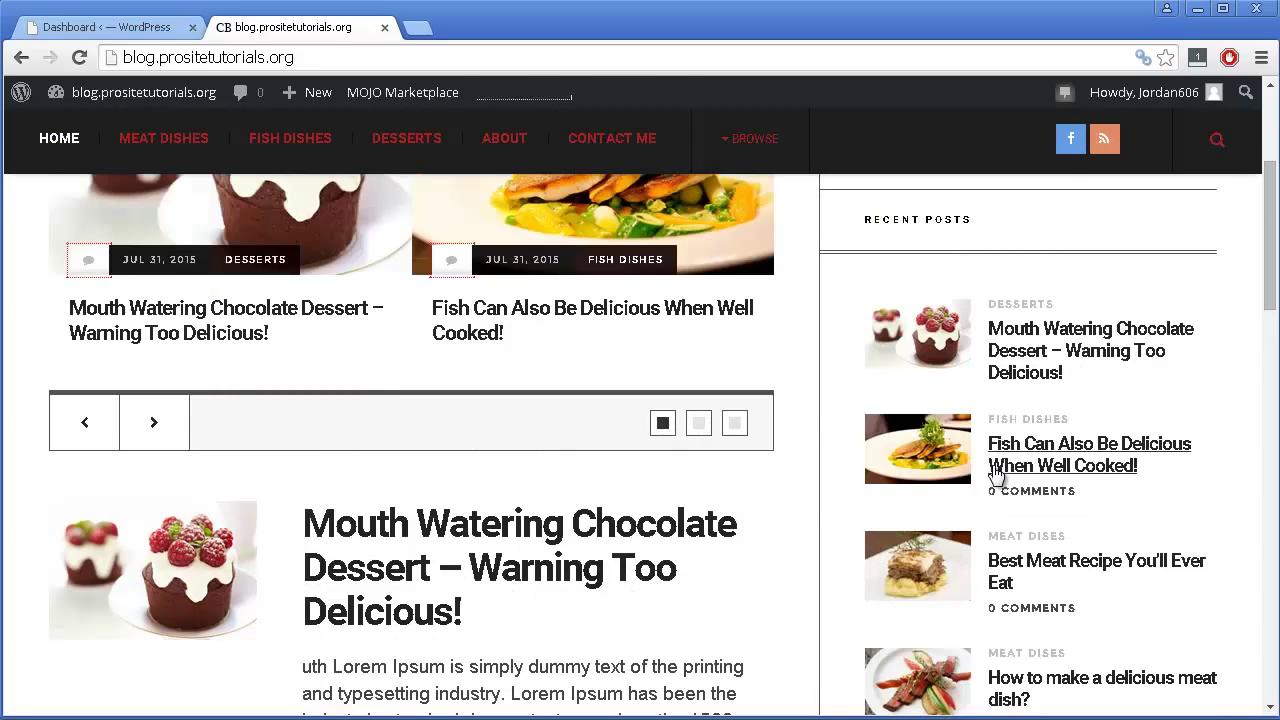
left_click(157, 27)
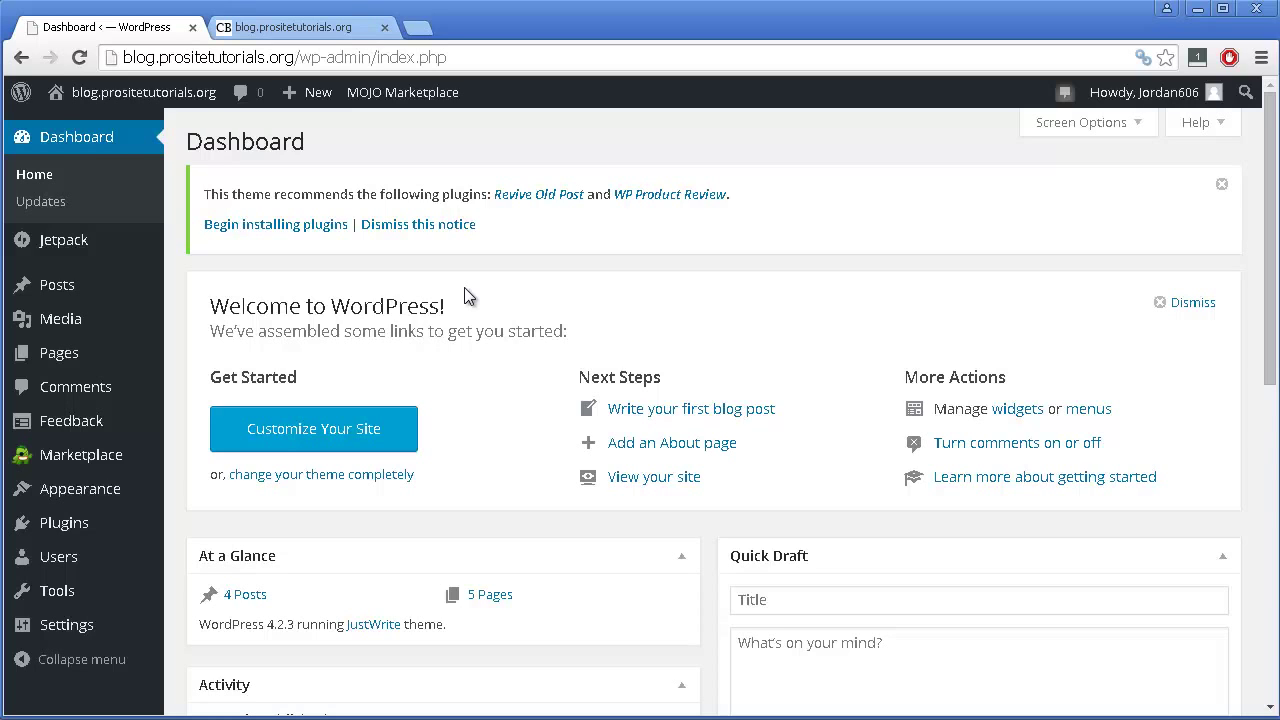
- Return to the live Cooking Blog and open its Meat Dishes category
left_click(330, 28)
scroll(390, 295, "up", 5)
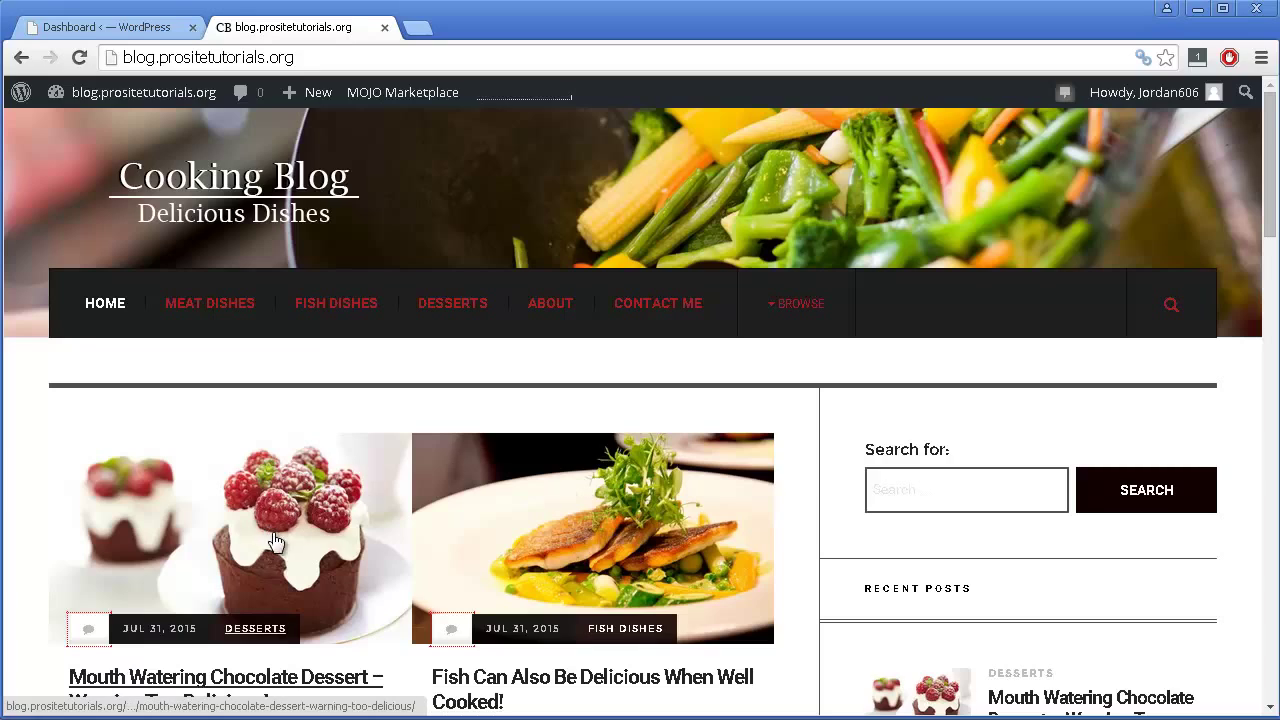
left_click(205, 320)
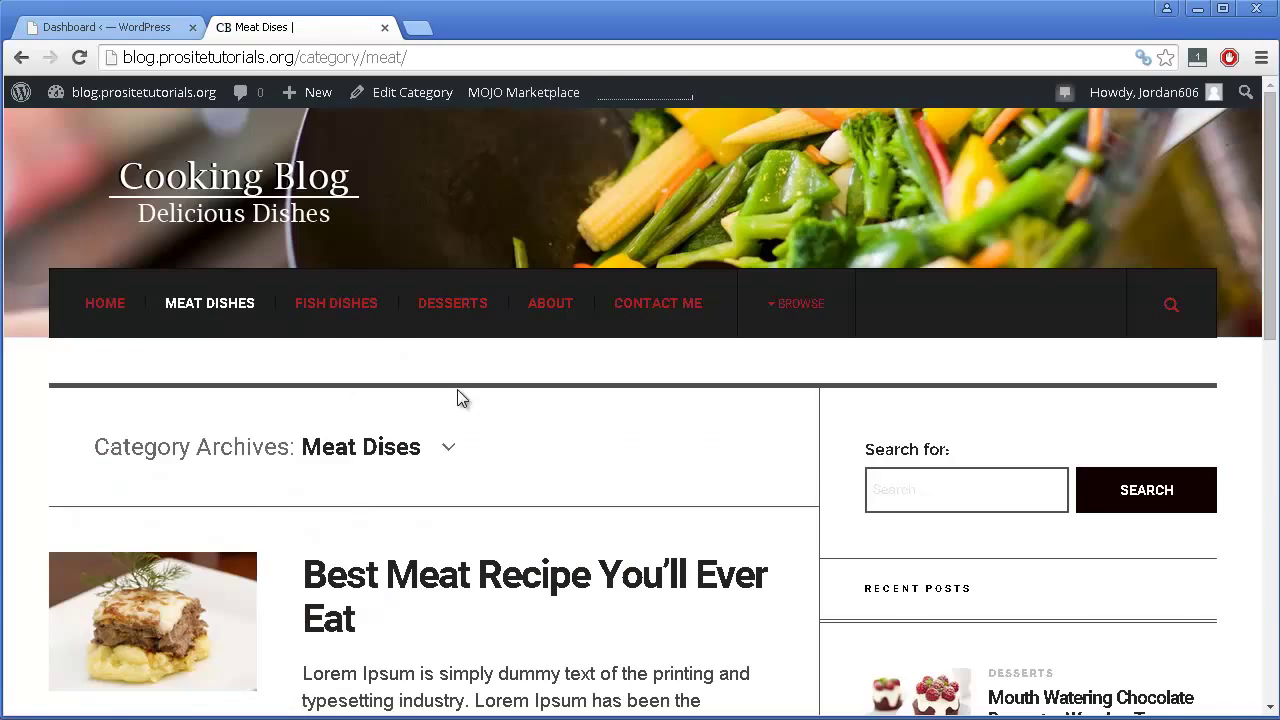
- Browse the Meat Dishes posts, then open and browse the Fish Dishes category
scroll(457, 397, "down", 4)
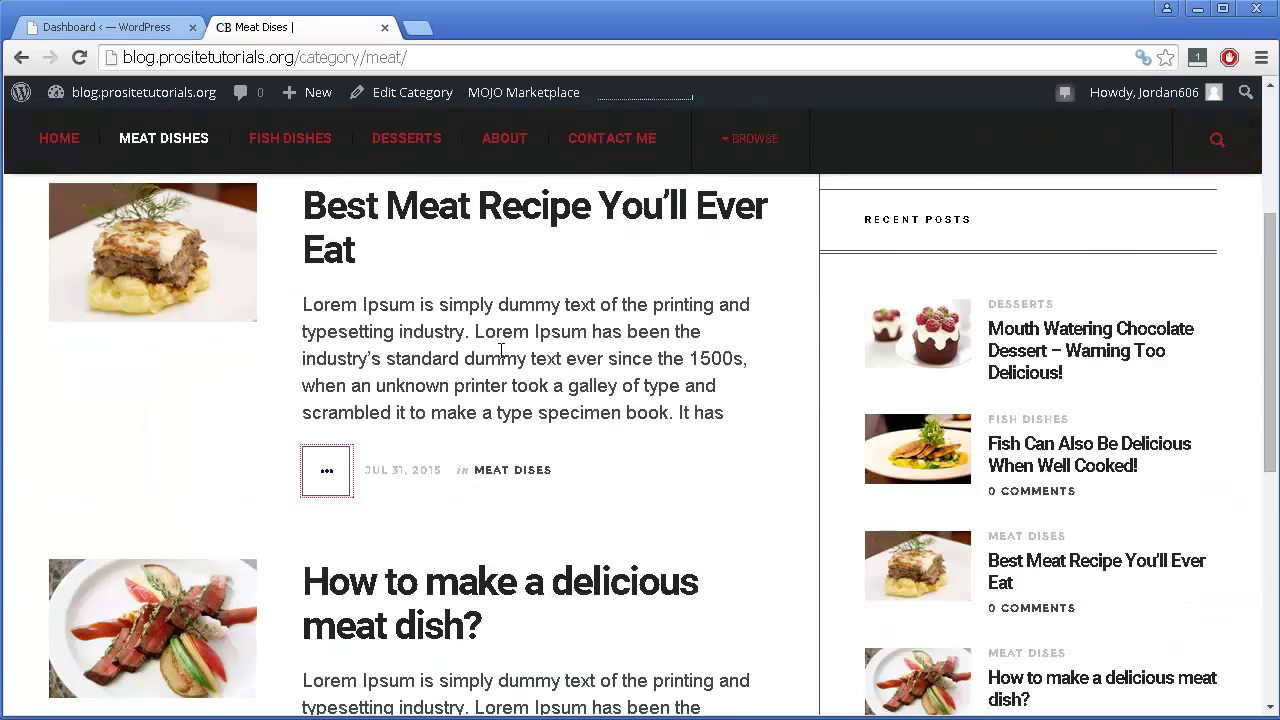
scroll(470, 360, "down", 3)
scroll(467, 357, "up", 5)
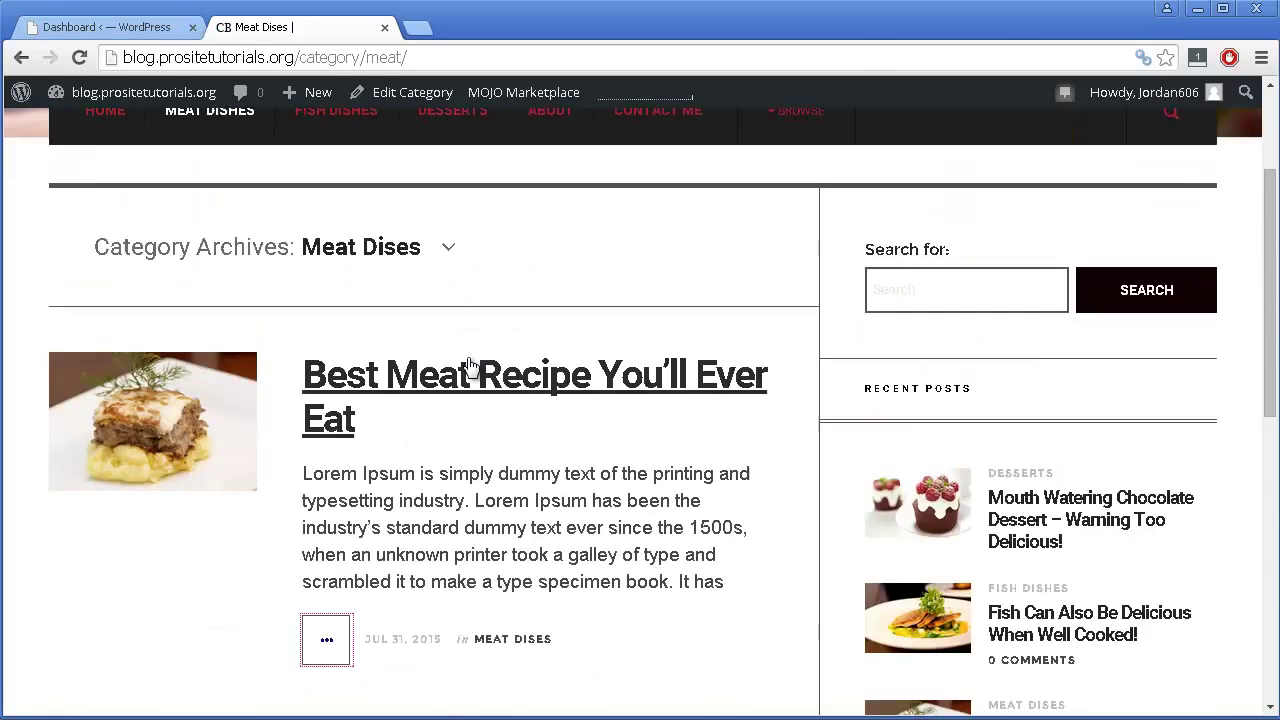
scroll(470, 362, "up", 2)
left_click(350, 305)
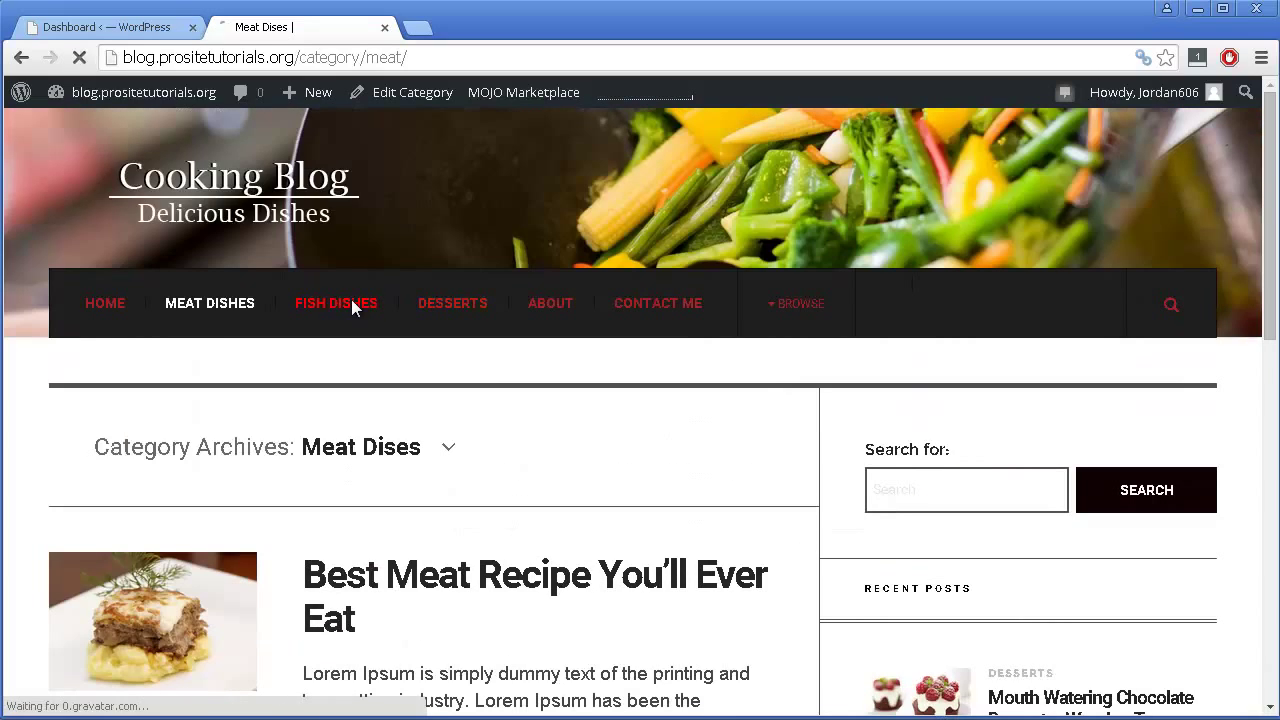
scroll(487, 336, "down", 2)
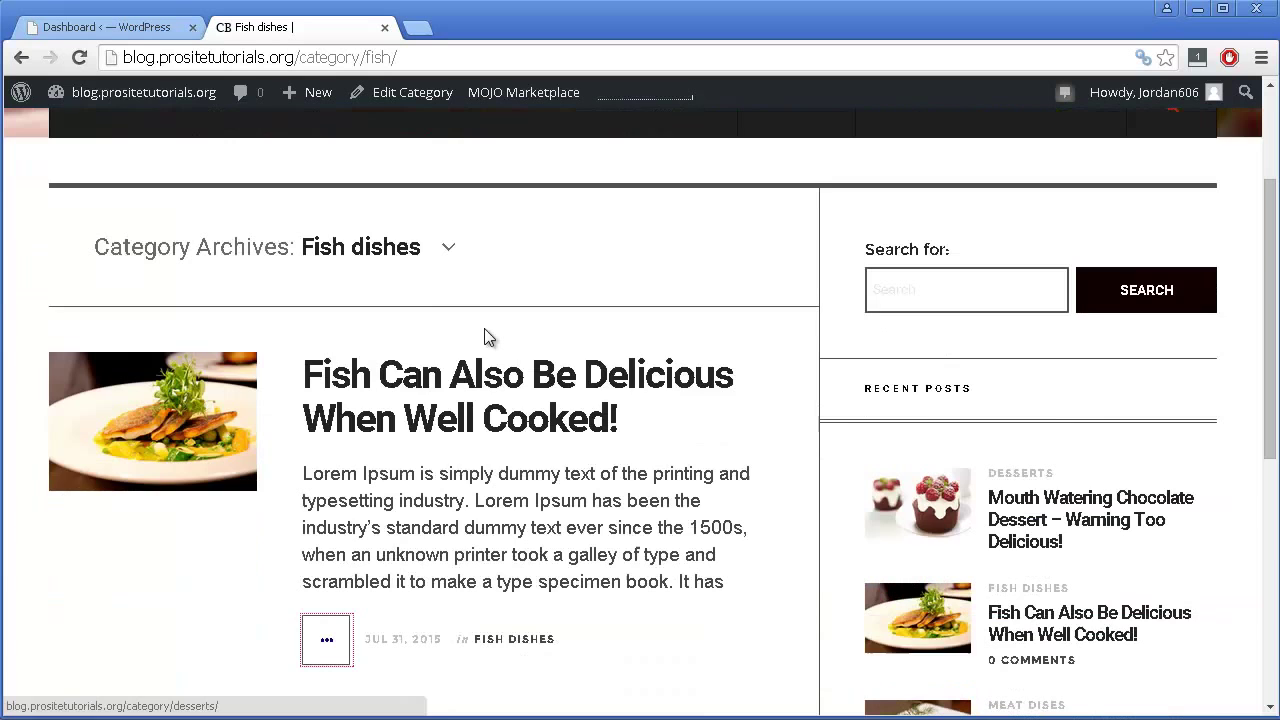
scroll(484, 328, "up", 2)
- Open the Desserts category and browse its posts
left_click(466, 318)
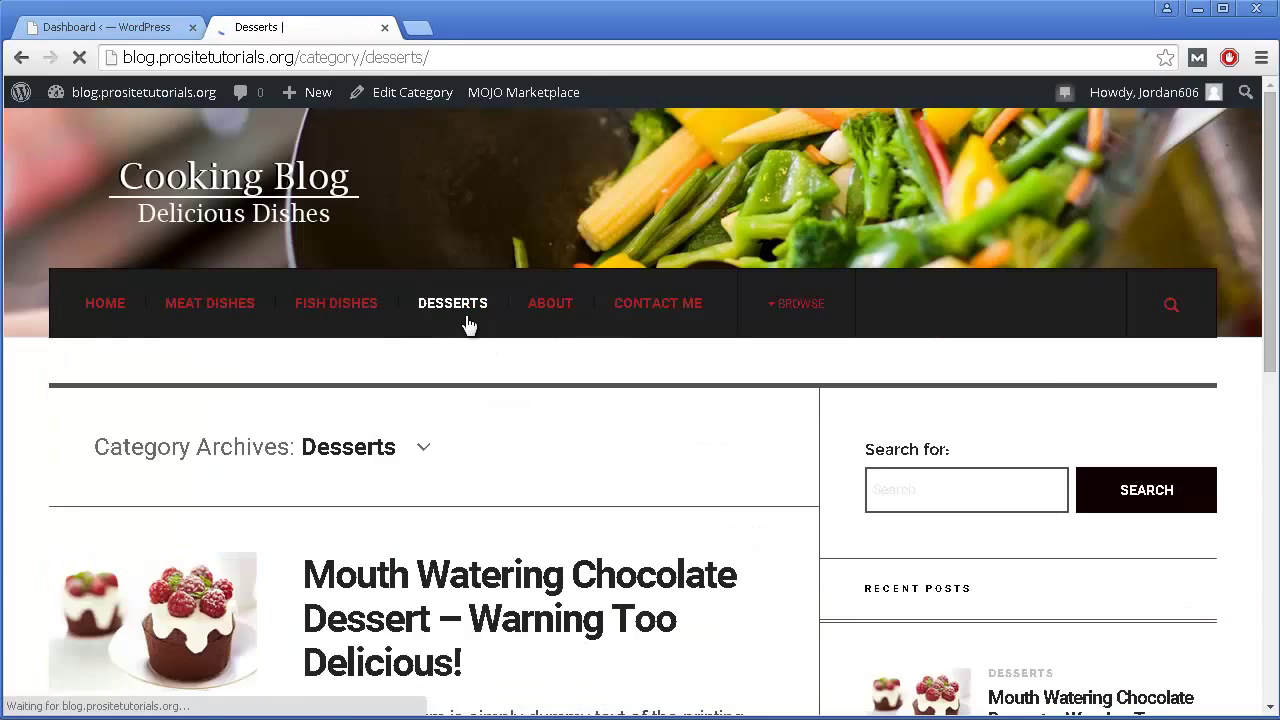
scroll(466, 323, "down", 3)
scroll(466, 323, "up", 3)
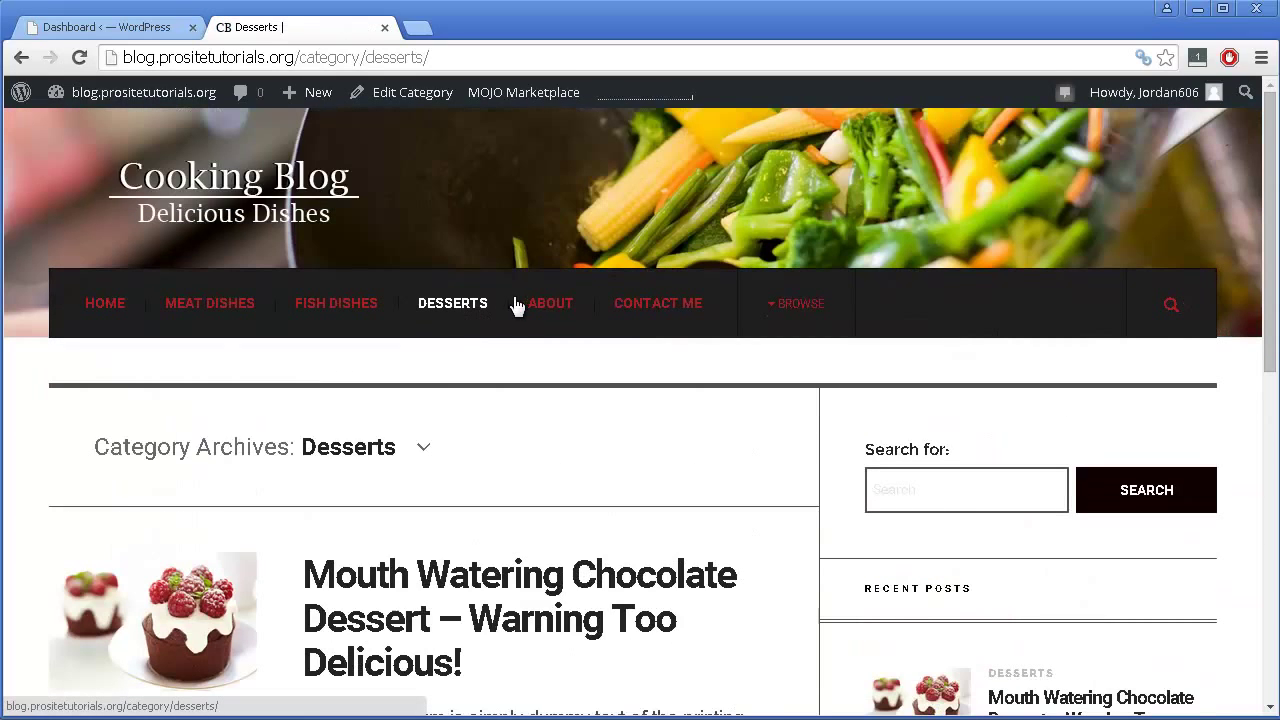
- Open the About page and scroll through its intro, portrait photo and lists
left_click(527, 303)
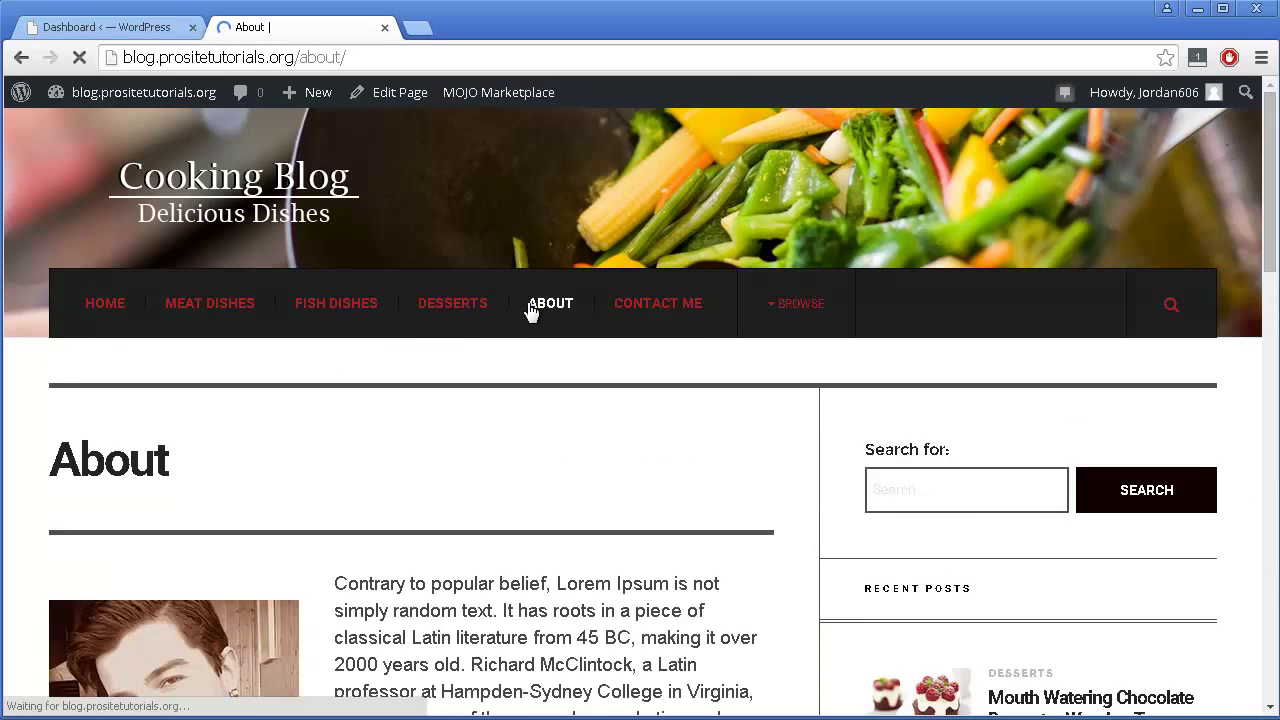
scroll(503, 349, "down", 2)
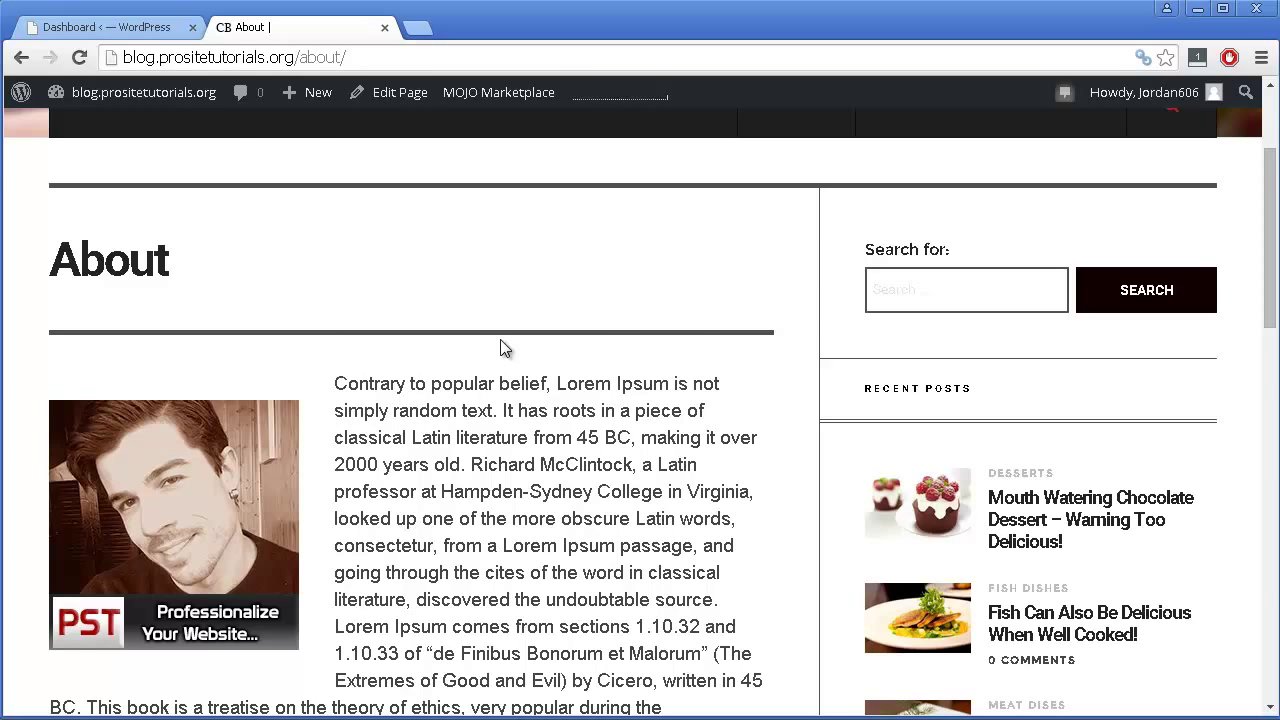
scroll(503, 349, "down", 7)
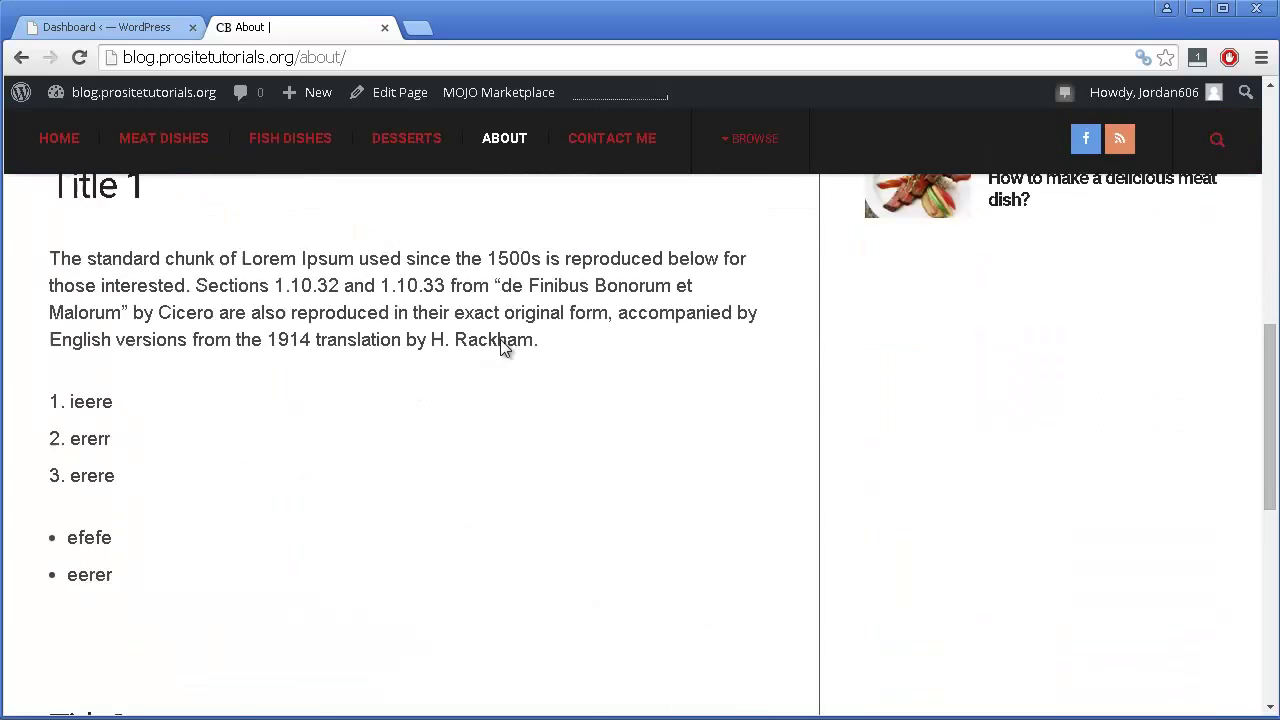
scroll(500, 339, "down", 2)
scroll(500, 339, "up", 3)
scroll(500, 339, "up", 9)
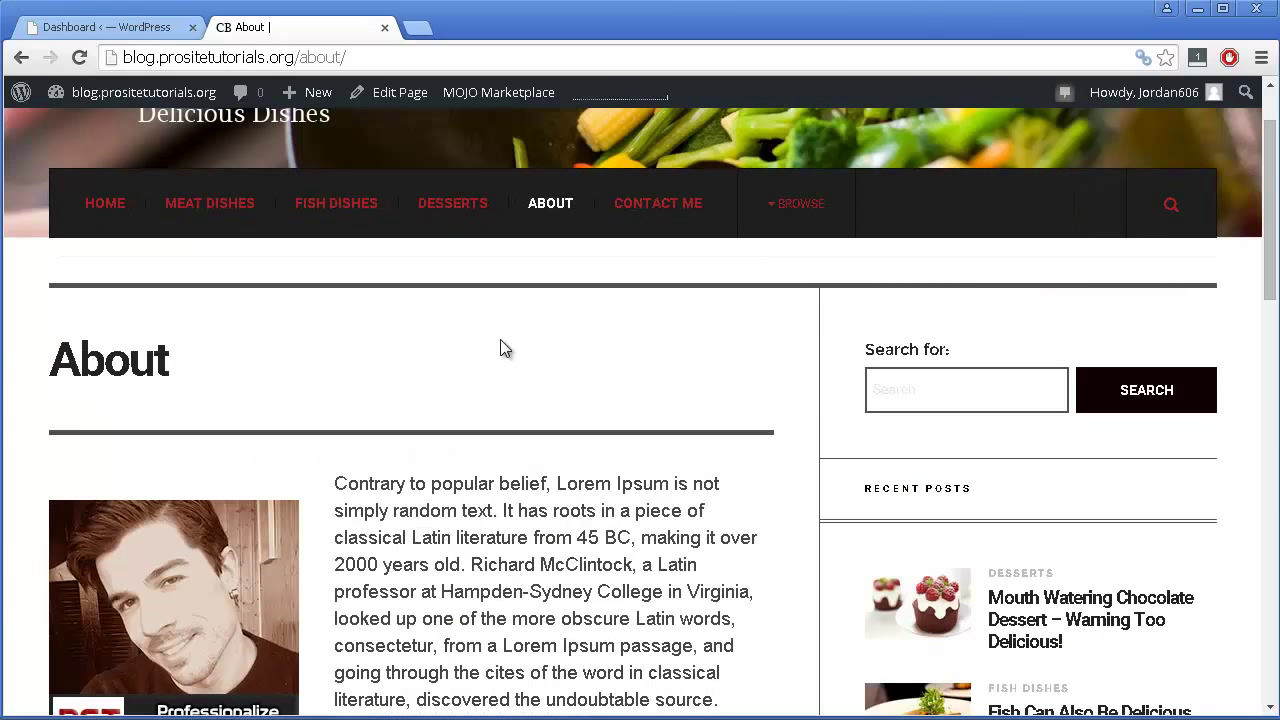
scroll(505, 348, "up", 1)
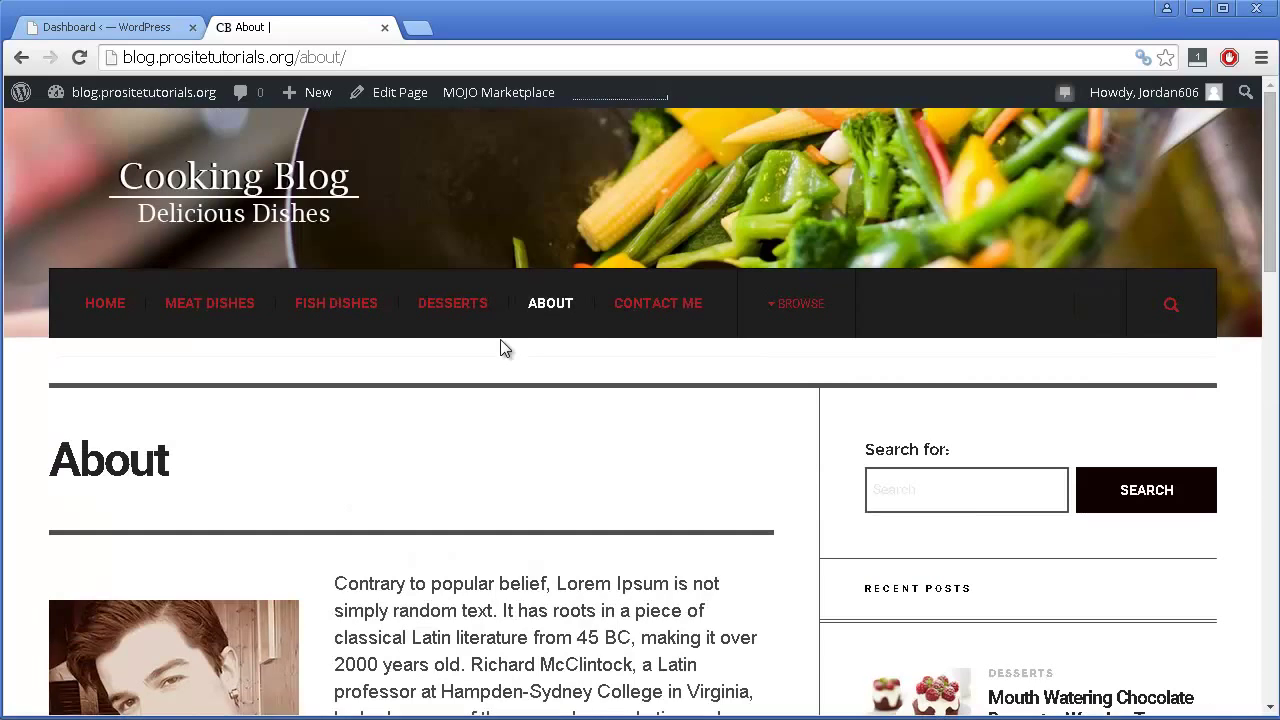
- Open the blog's Contact Me page and scroll through its form fields
left_click(607, 304)
scroll(600, 298, "down", 4)
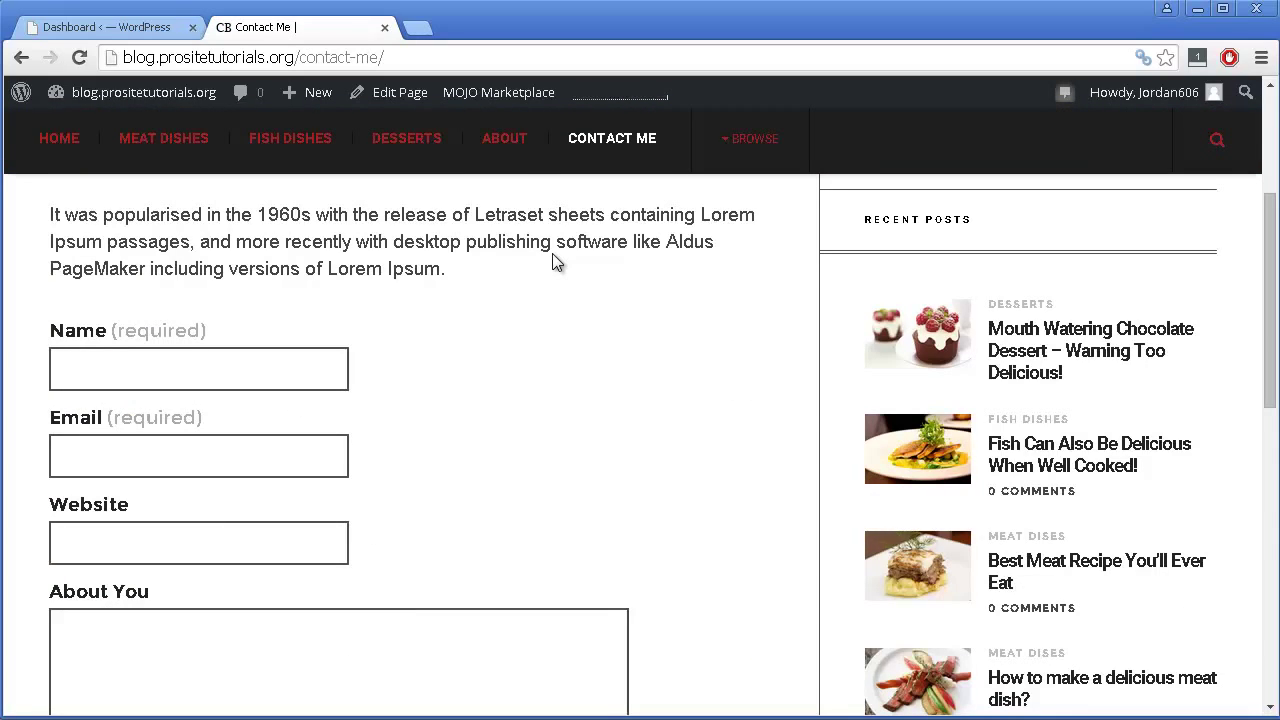
scroll(557, 262, "down", 5)
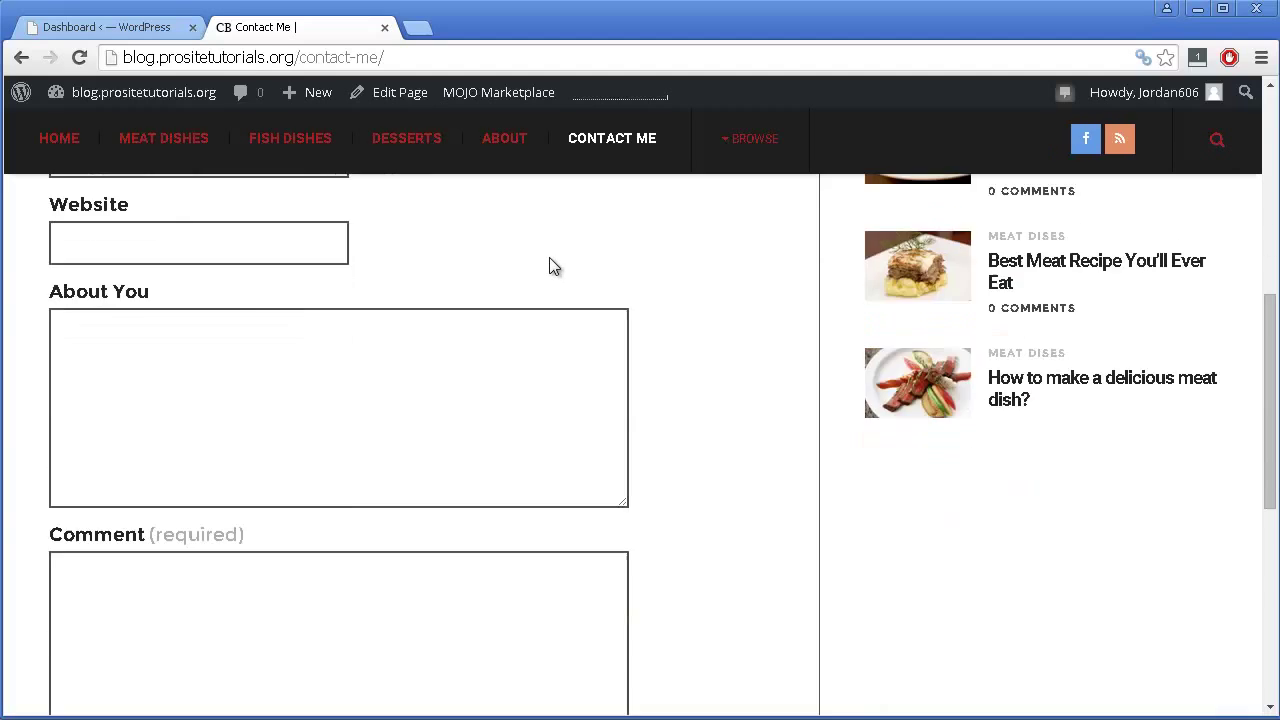
scroll(551, 258, "up", 1)
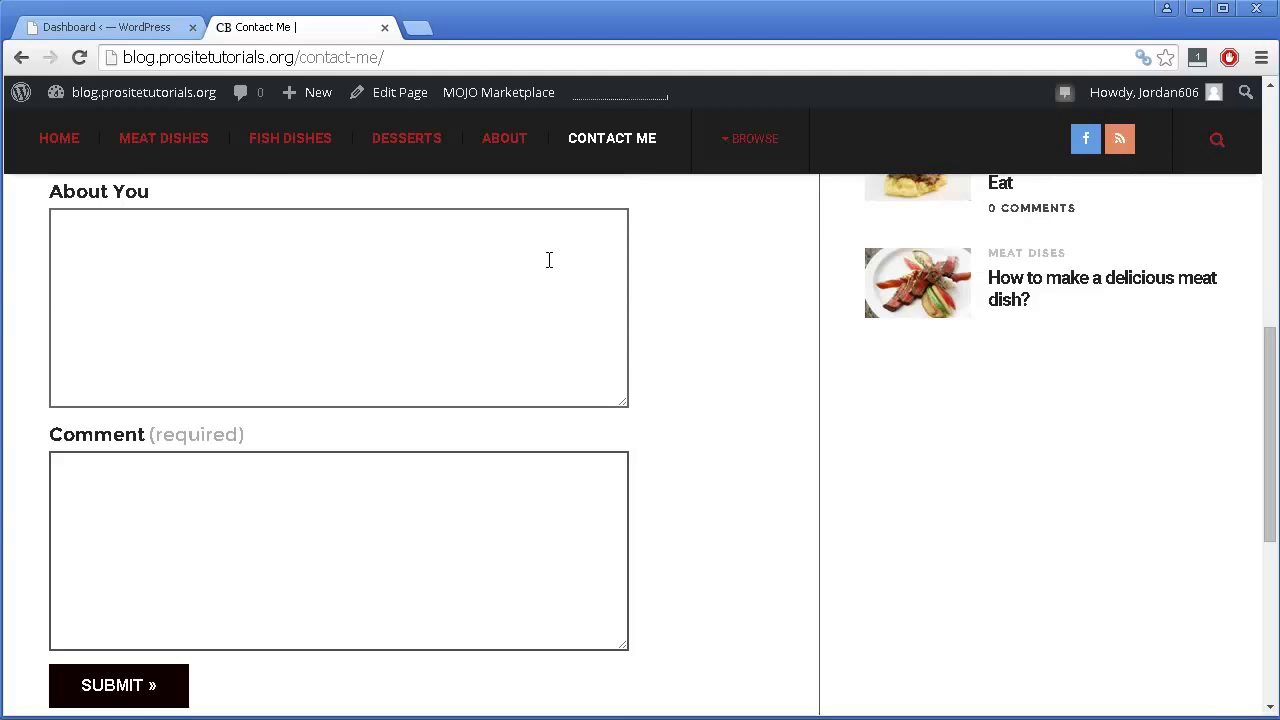
scroll(548, 262, "up", 2)
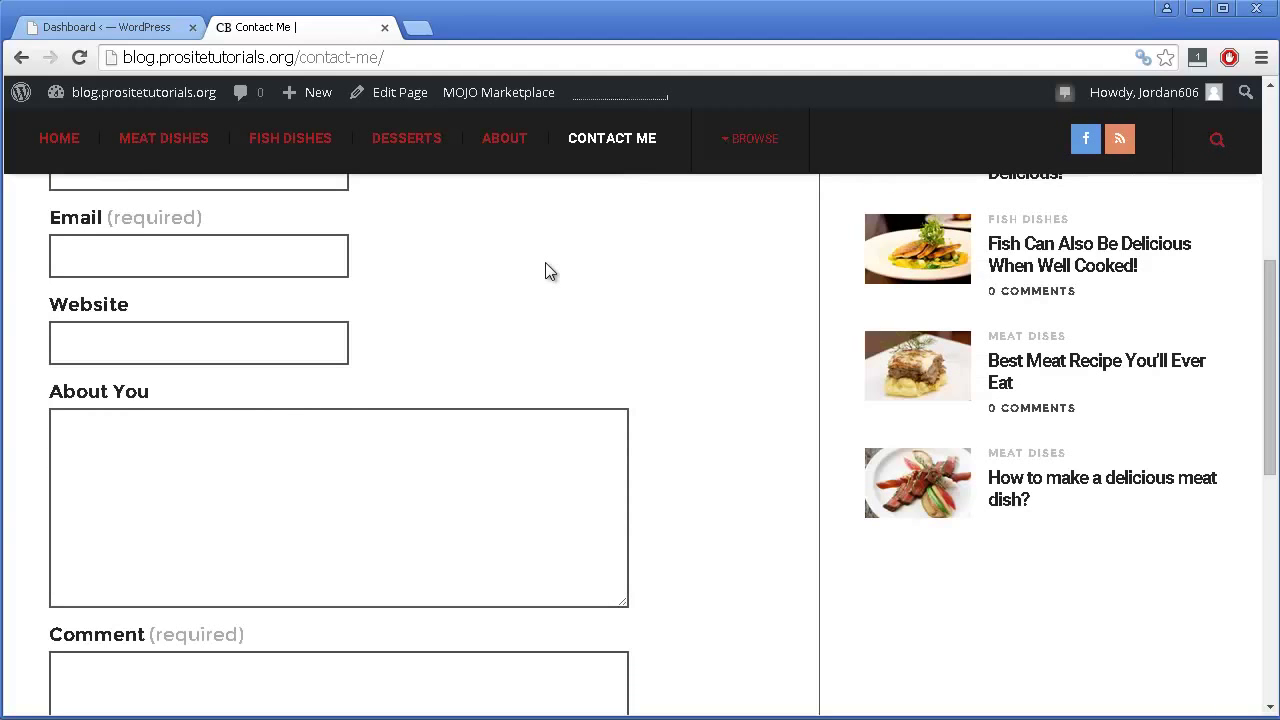
scroll(547, 266, "up", 5)
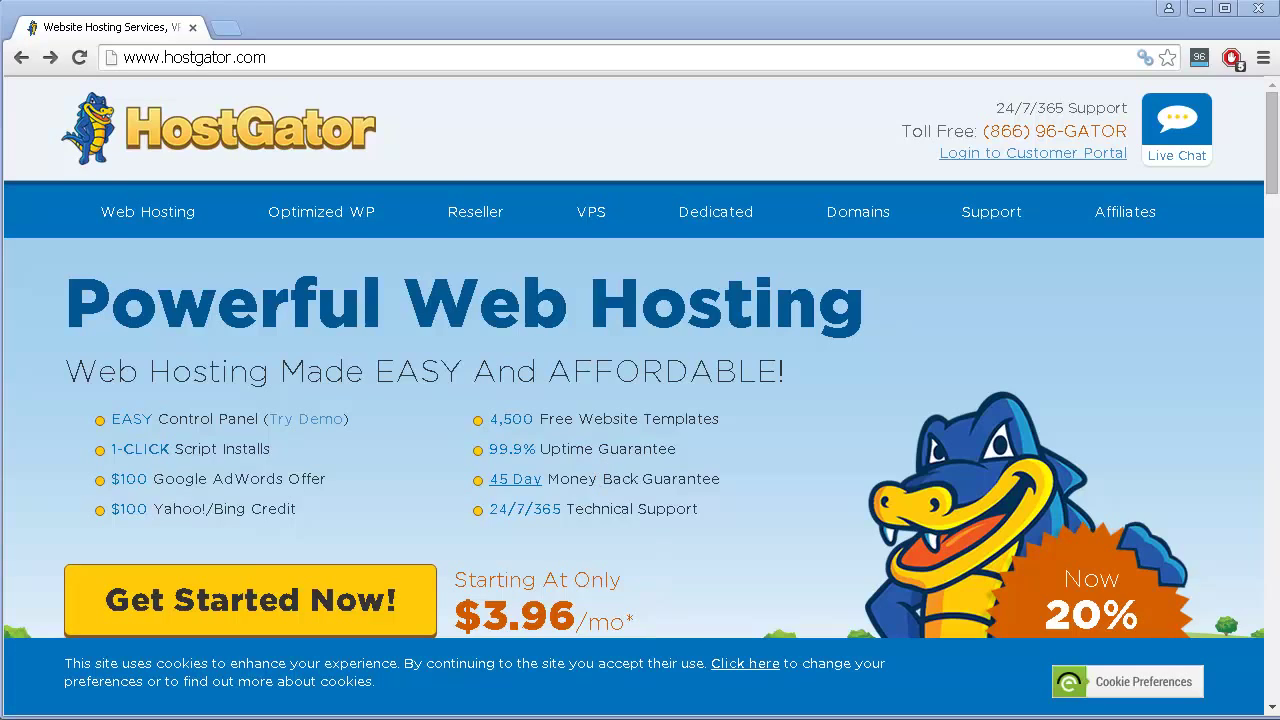
- Go to HostGator's shared hosting page via Get Started Now and scroll to the plans
scroll(821, 182, "down", 3)
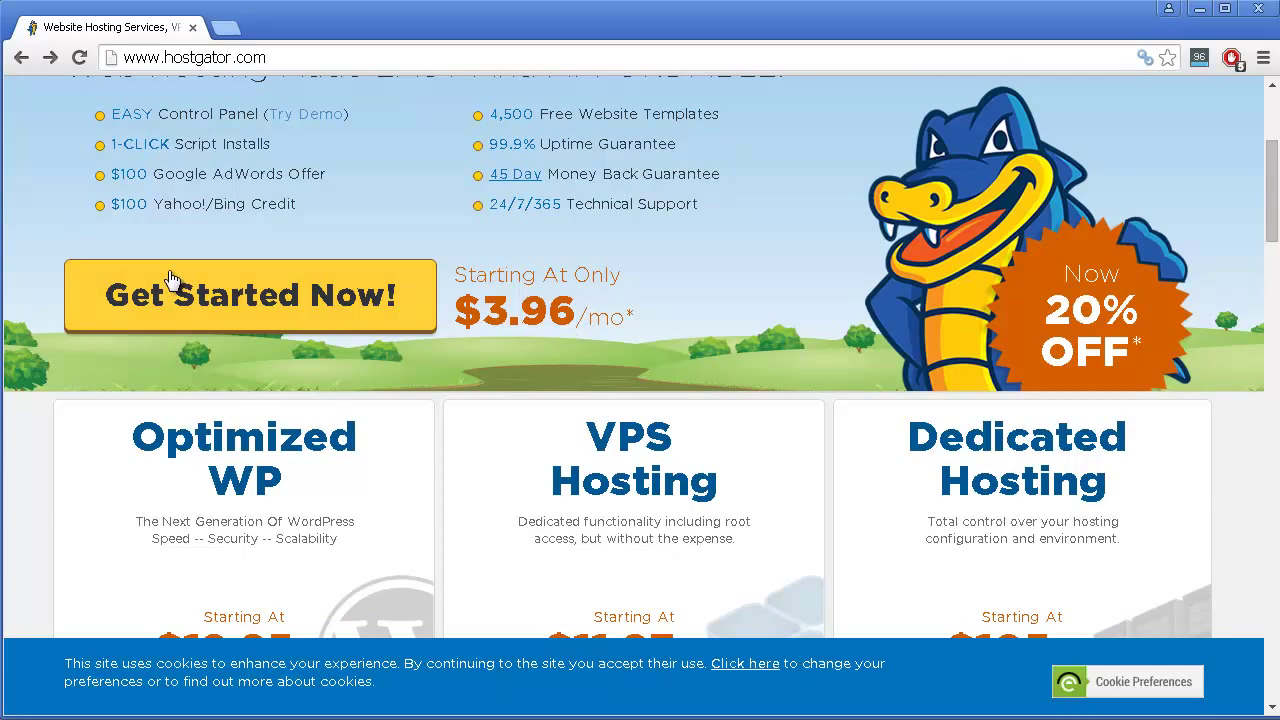
left_click(137, 283)
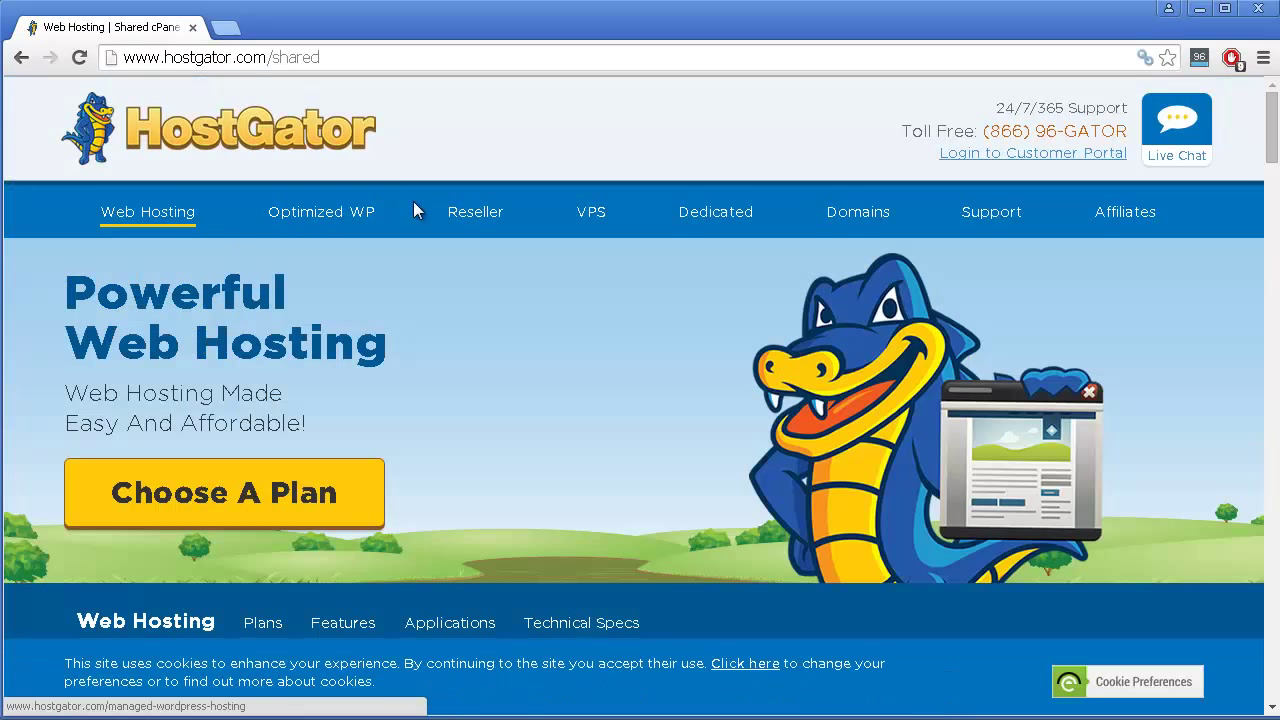
scroll(481, 178, "down", 6)
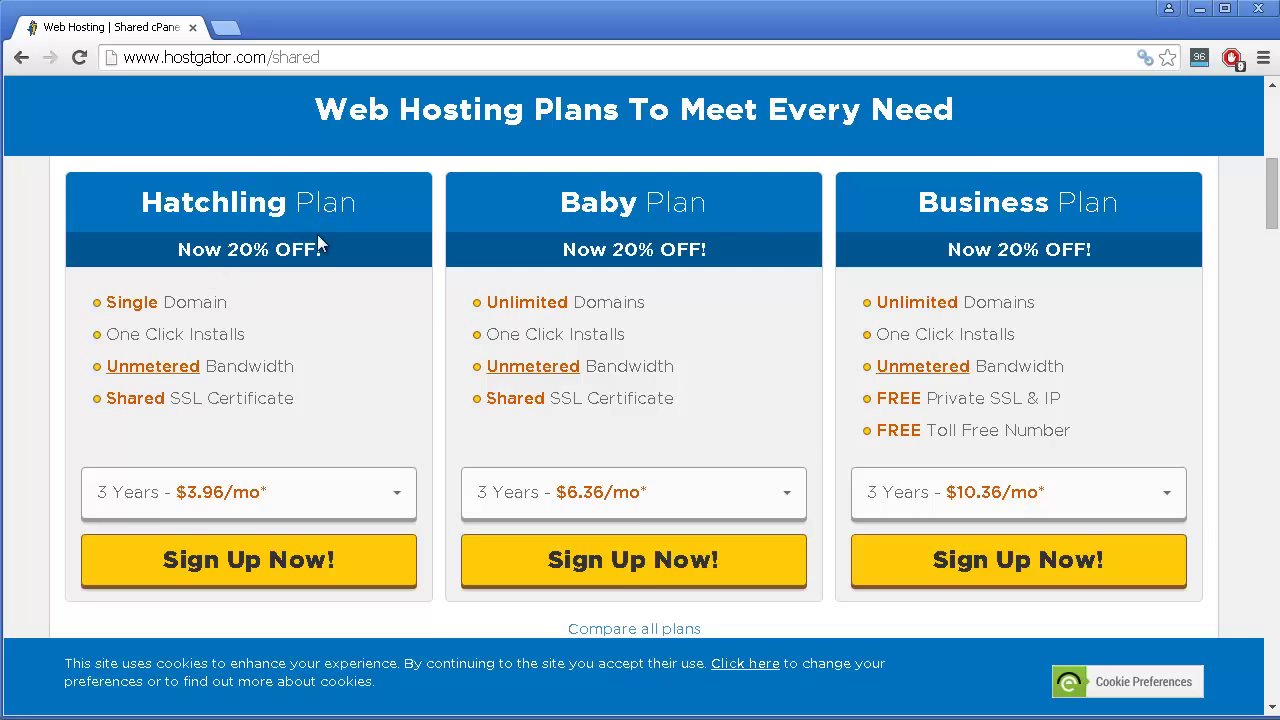
- Choose the '1 Year - $5.56/mo' billing term for the Hatchling plan
left_click(238, 507)
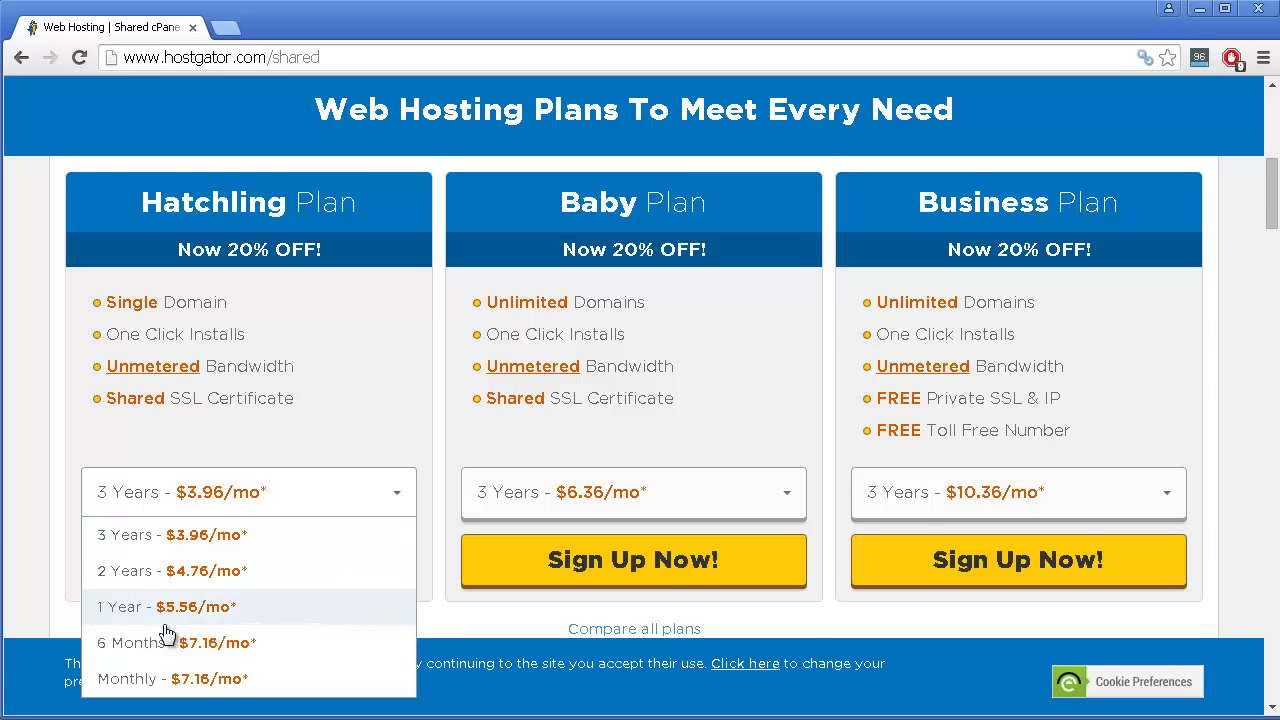
left_click(302, 417)
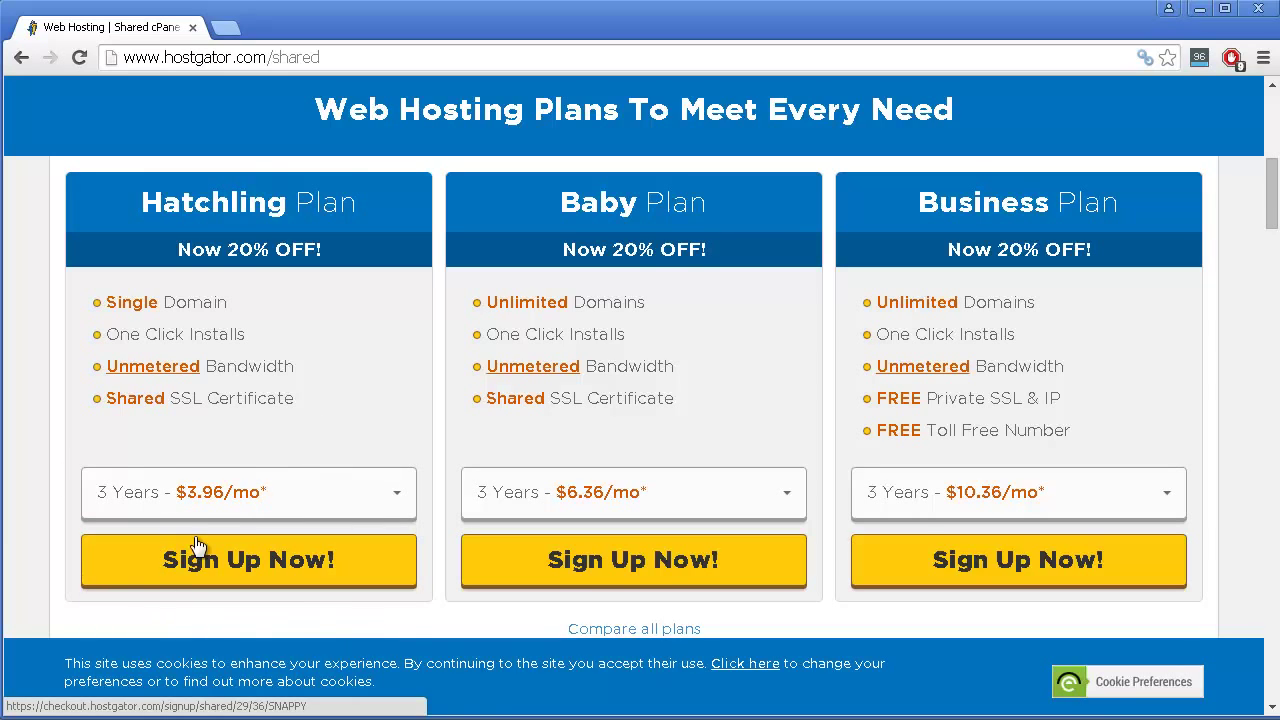
left_click(217, 510)
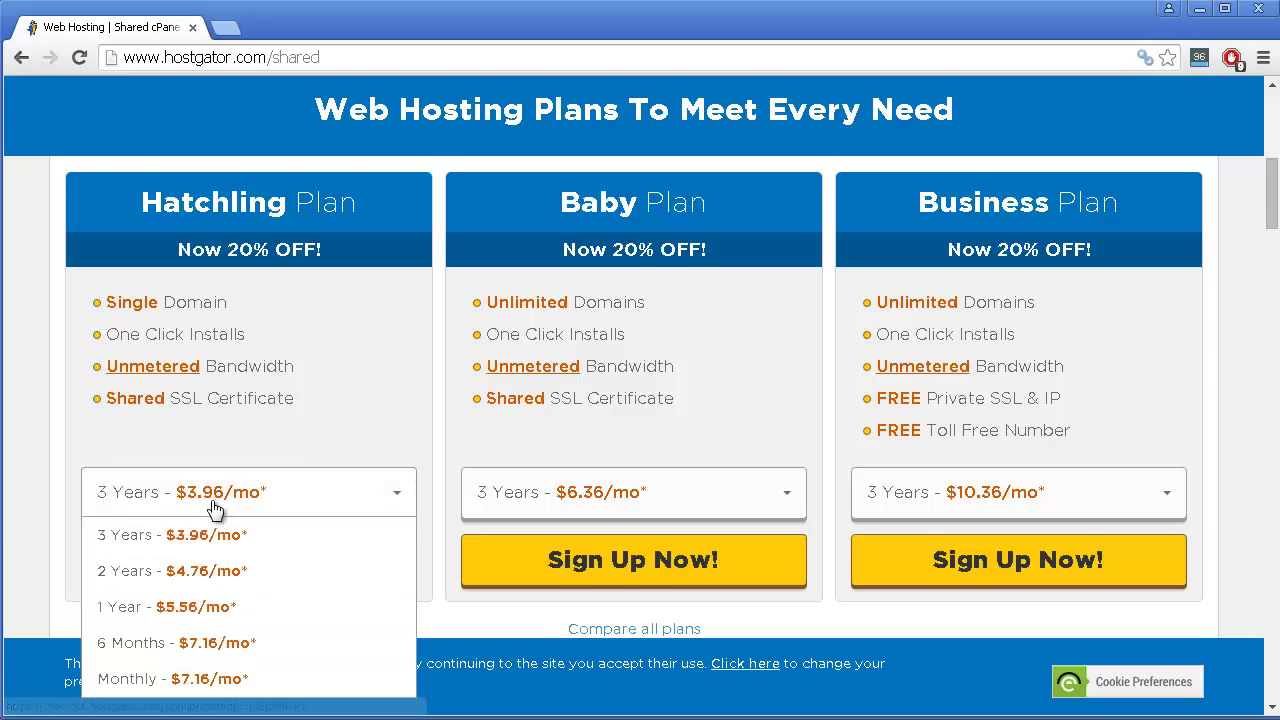
left_click(189, 609)
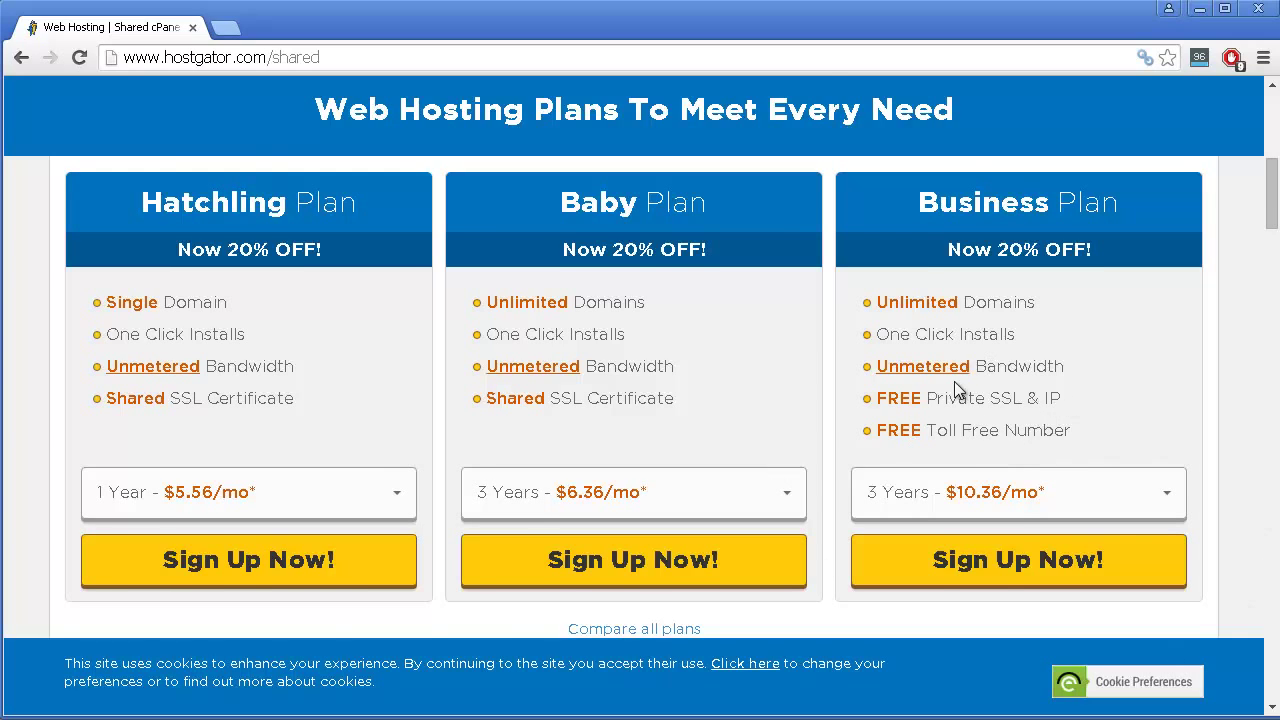
scroll(1123, 451, "down", 1)
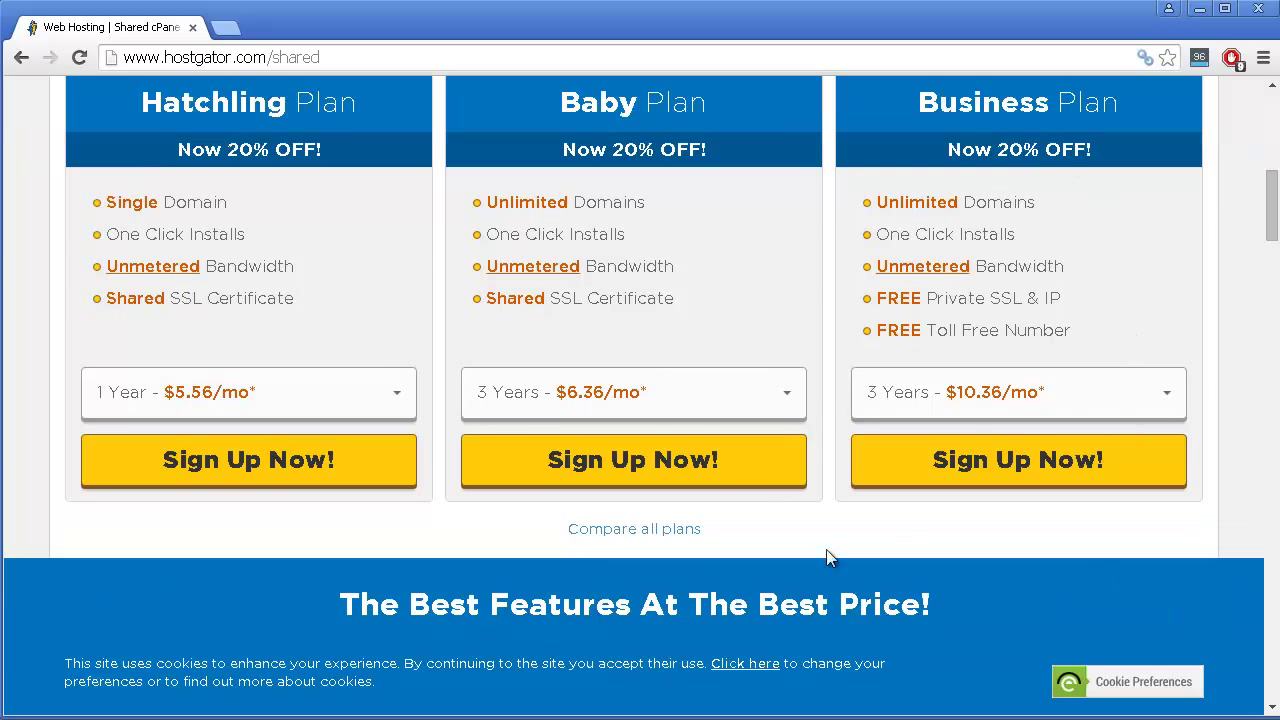
scroll(905, 194, "up", 2)
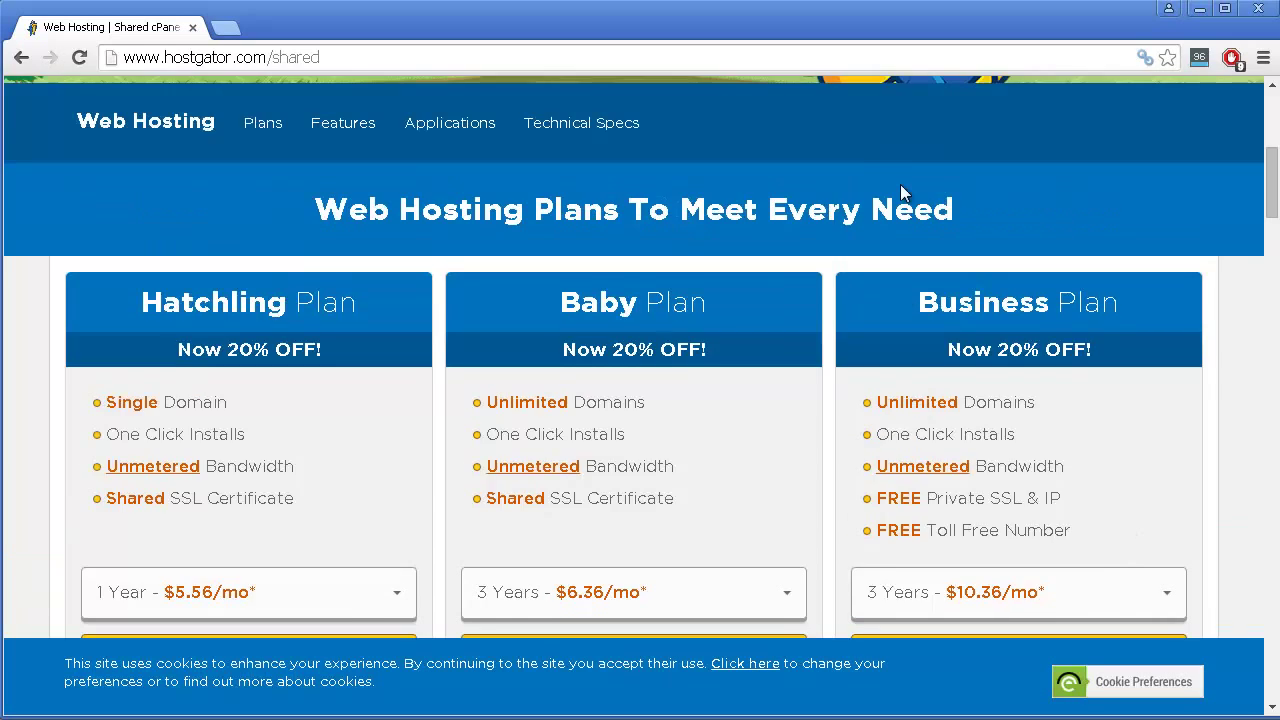
scroll(831, 171, "down", 3)
scroll(637, 378, "up", 1)
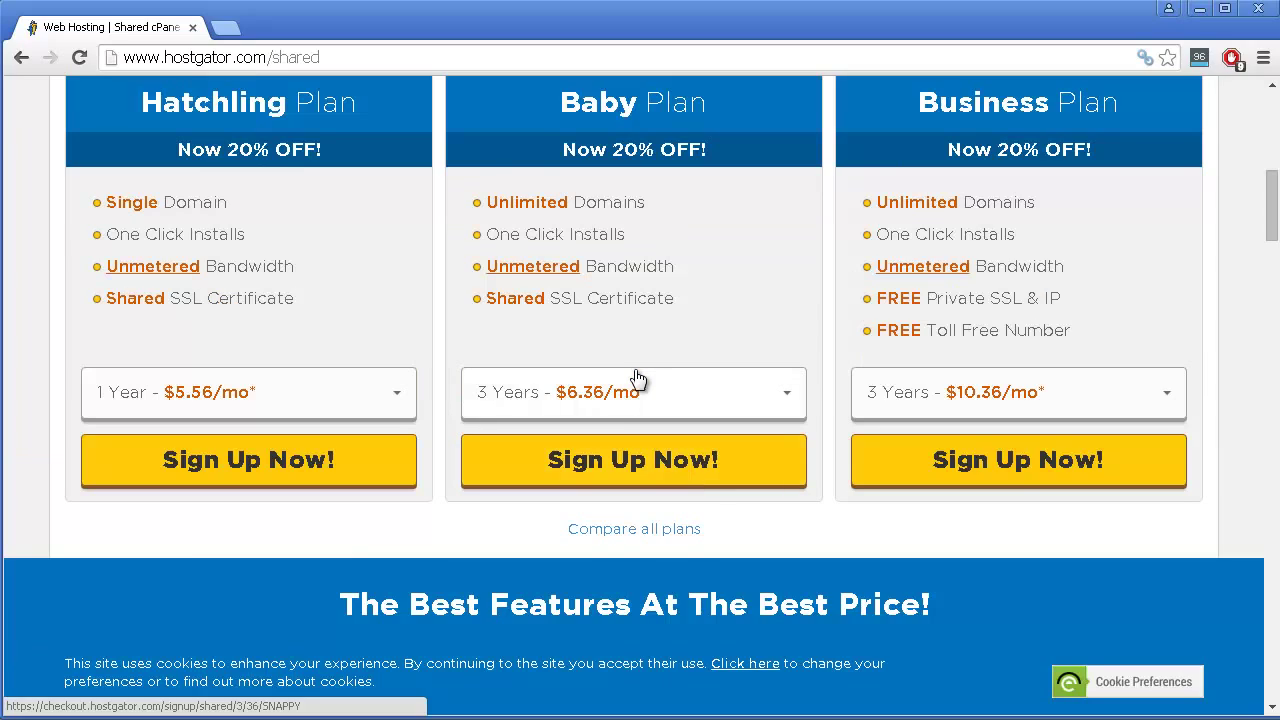
- Sign up for the Baby plan and scroll through the HostGator Order Form
left_click(607, 460)
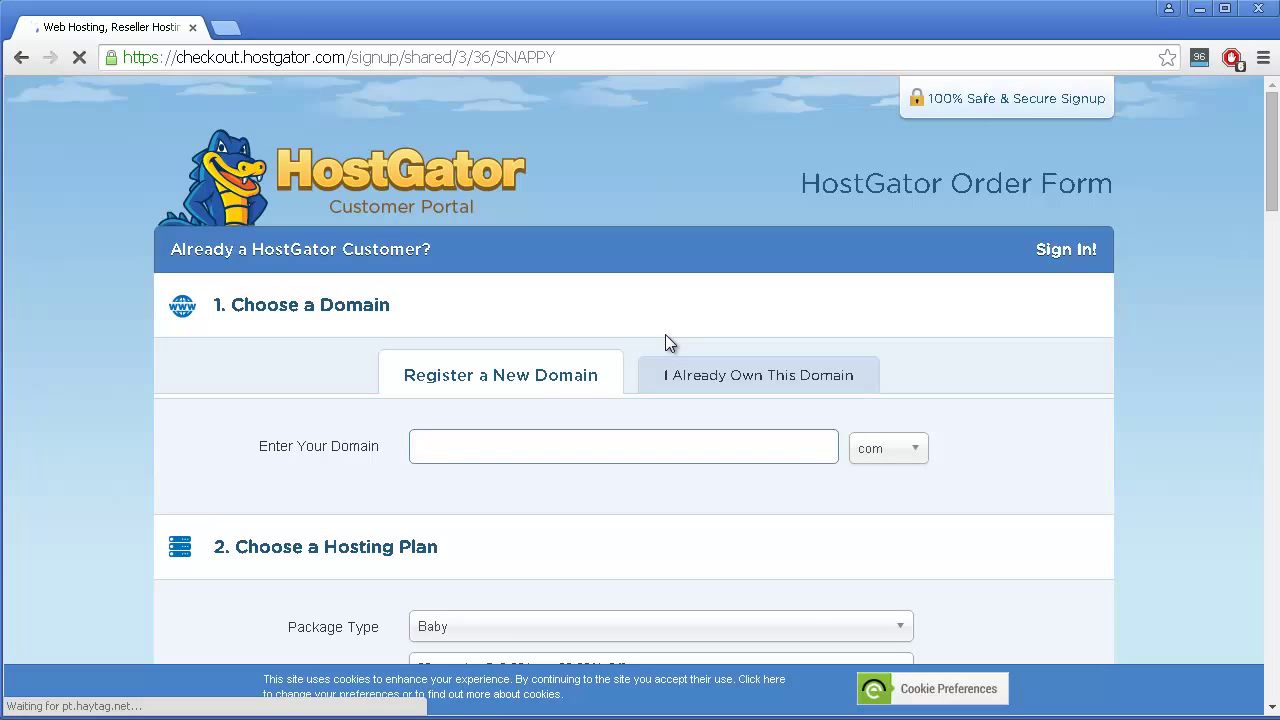
scroll(665, 341, "down", 4)
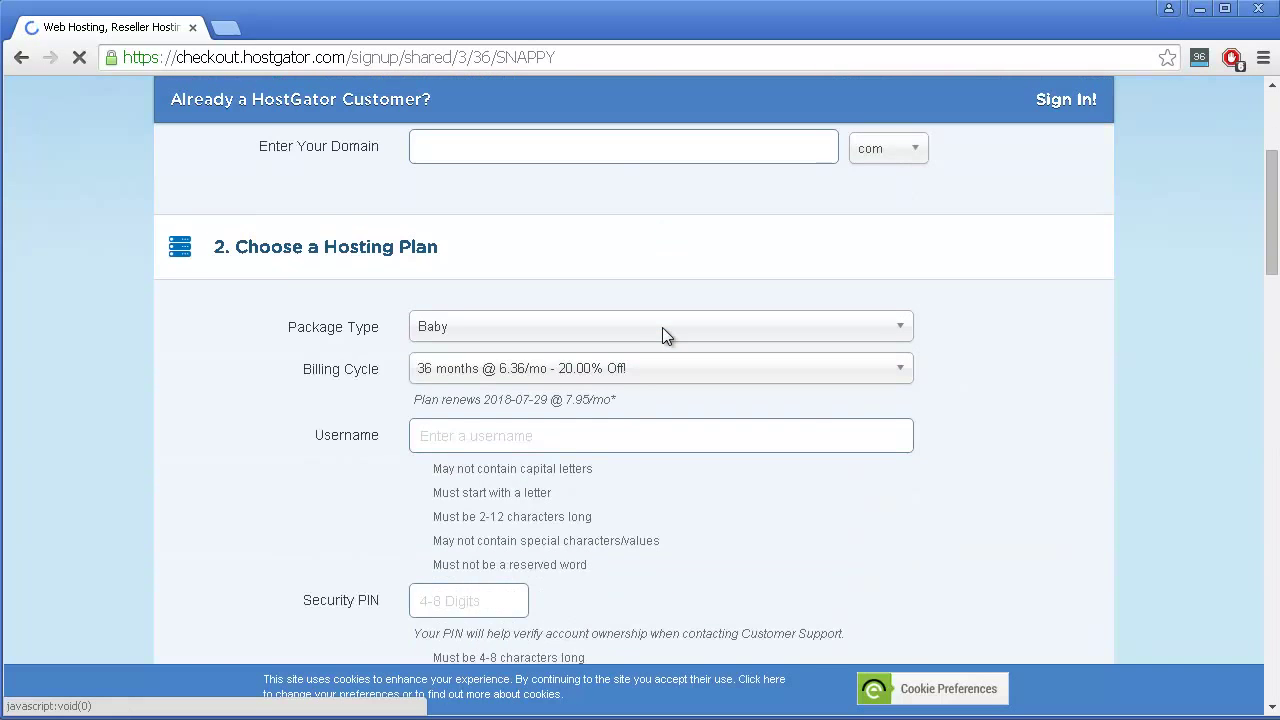
scroll(662, 327, "down", 4)
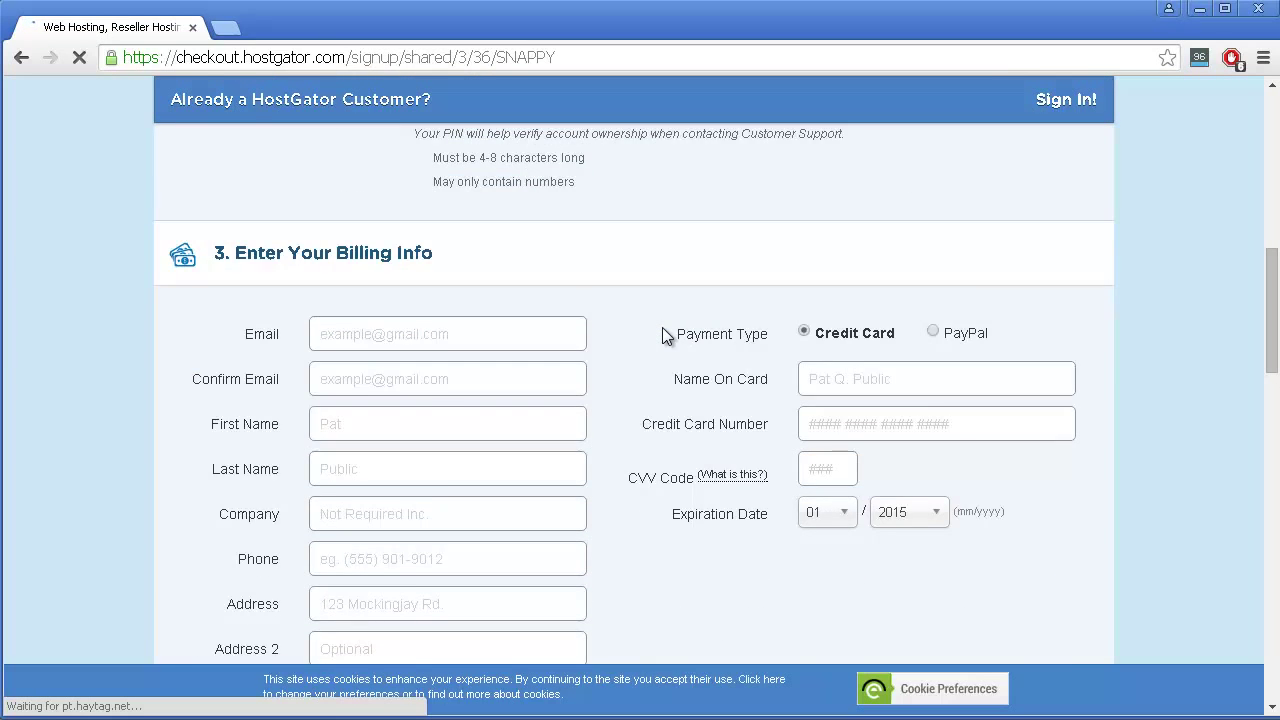
scroll(662, 327, "up", 3)
scroll(662, 336, "up", 5)
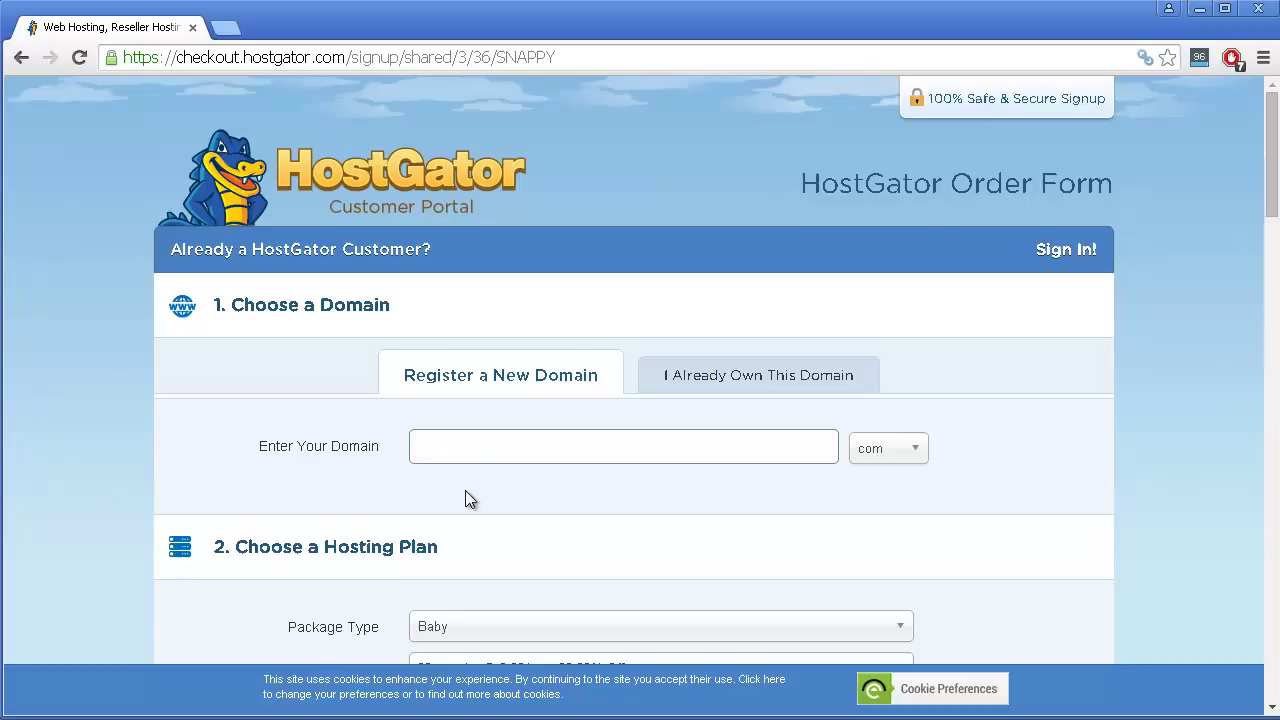
- Enter howtomakeawebsite in the Enter Your Domain field
left_click(414, 445)
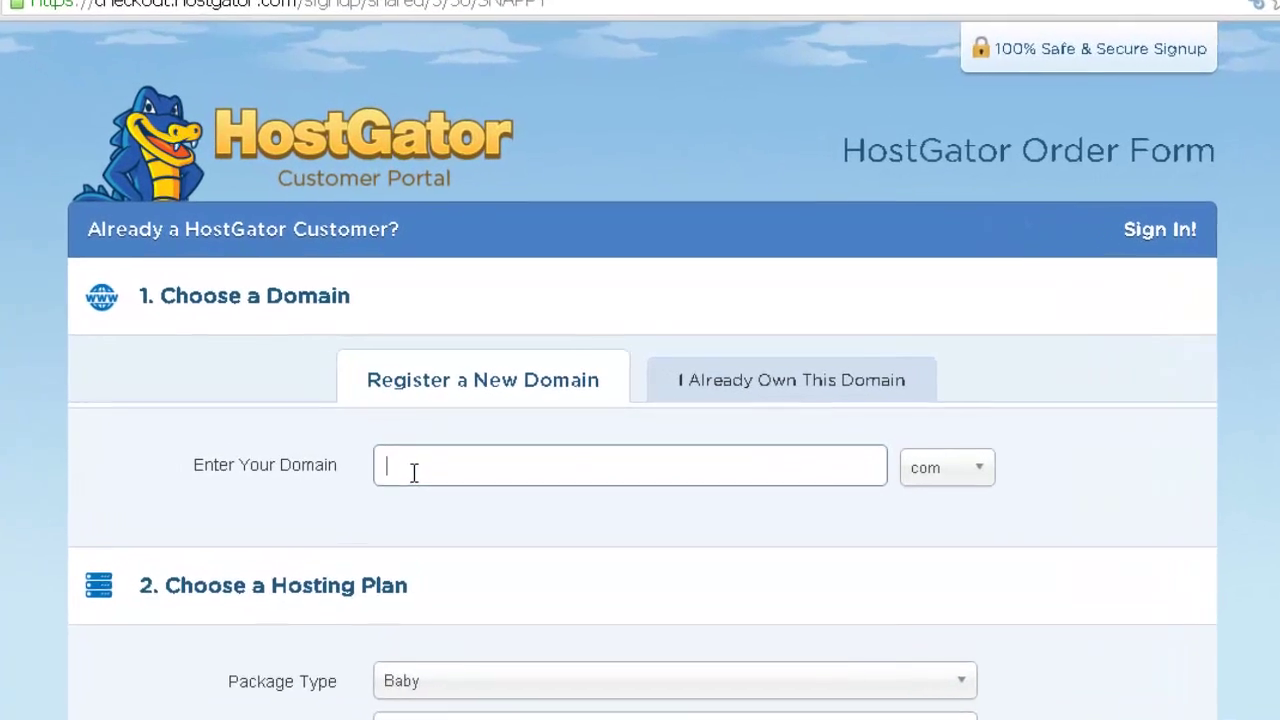
type("h")
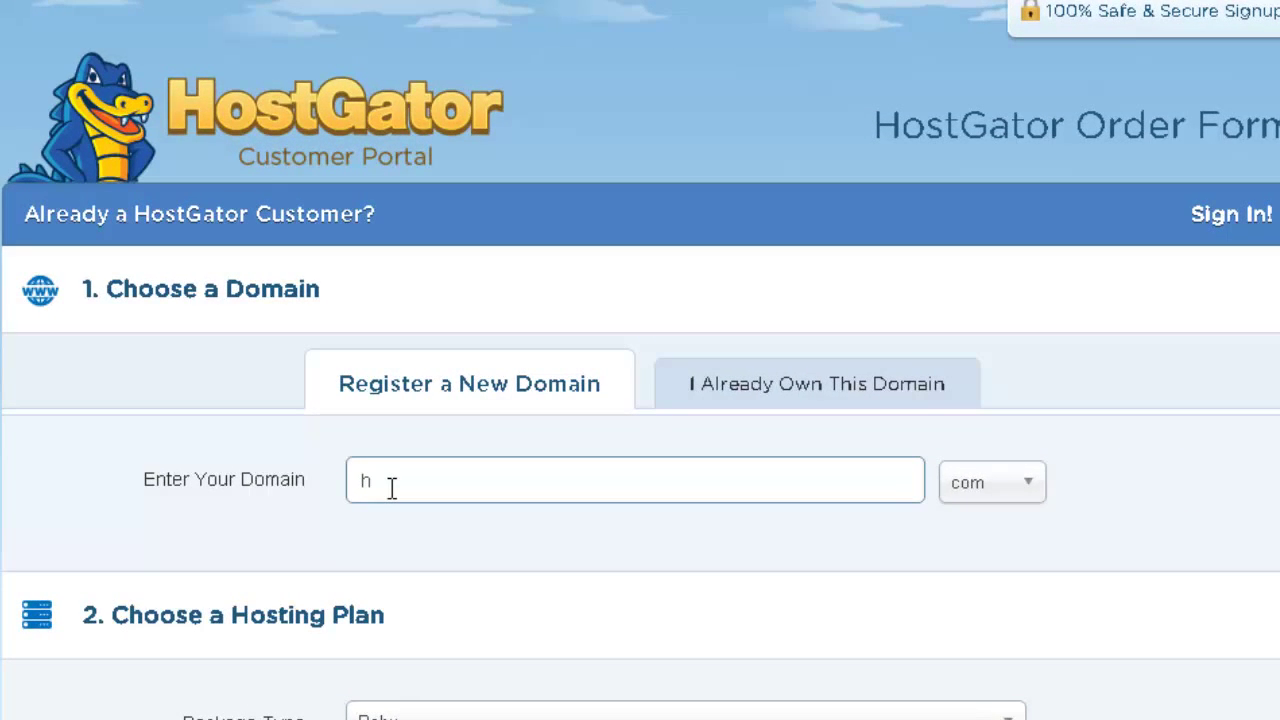
type("ow")
type("tomakeawebsite")
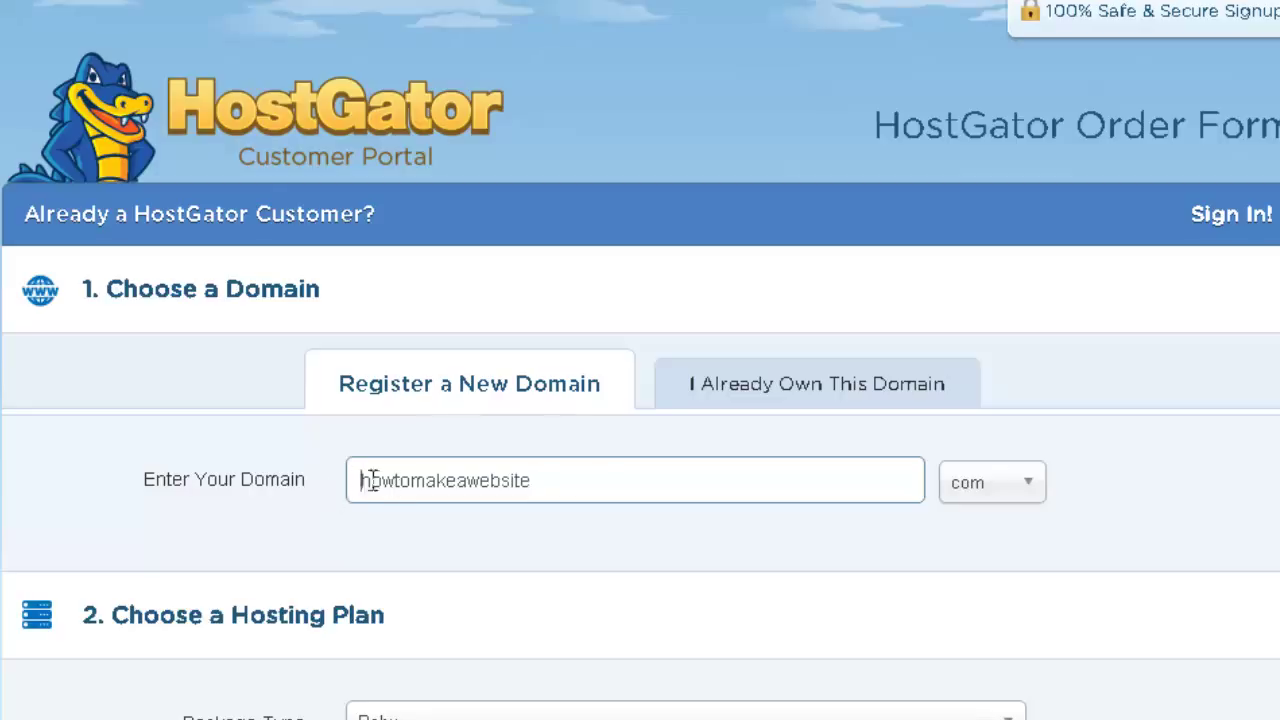
- Replace it with prostetitetutorials and keep .com as the extension
left_click_drag(363, 480, 583, 483)
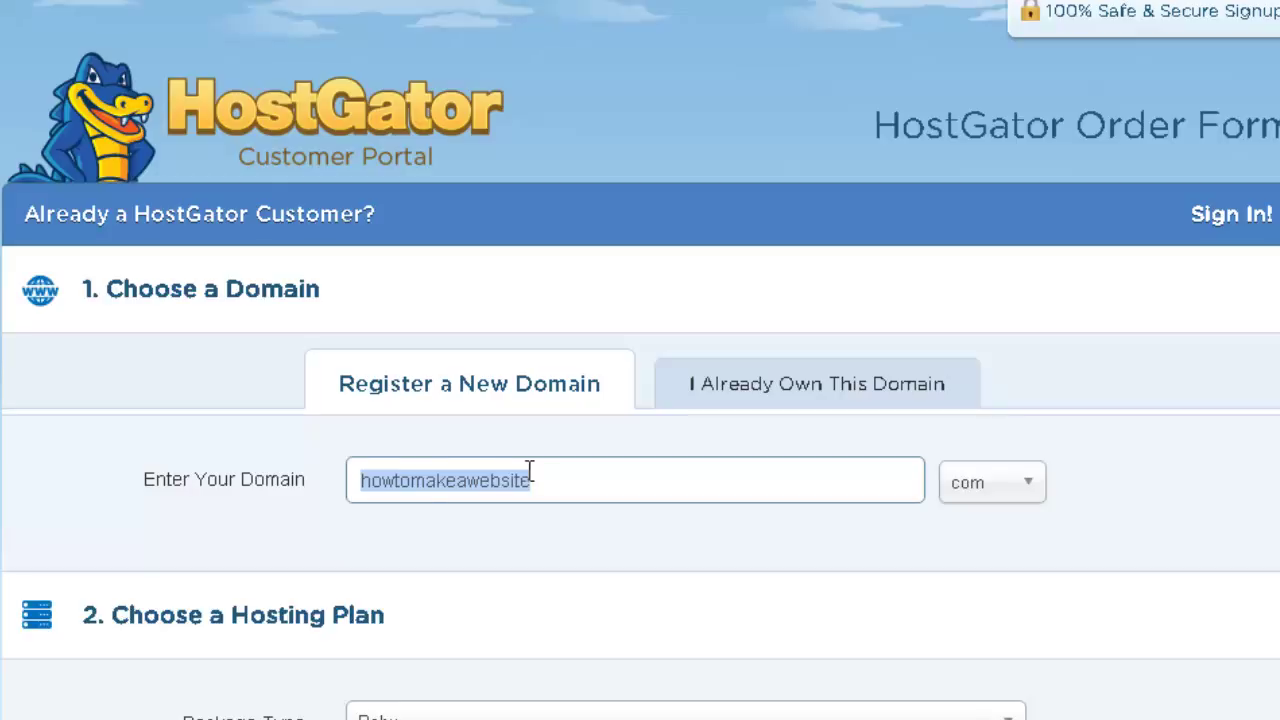
left_click(400, 481)
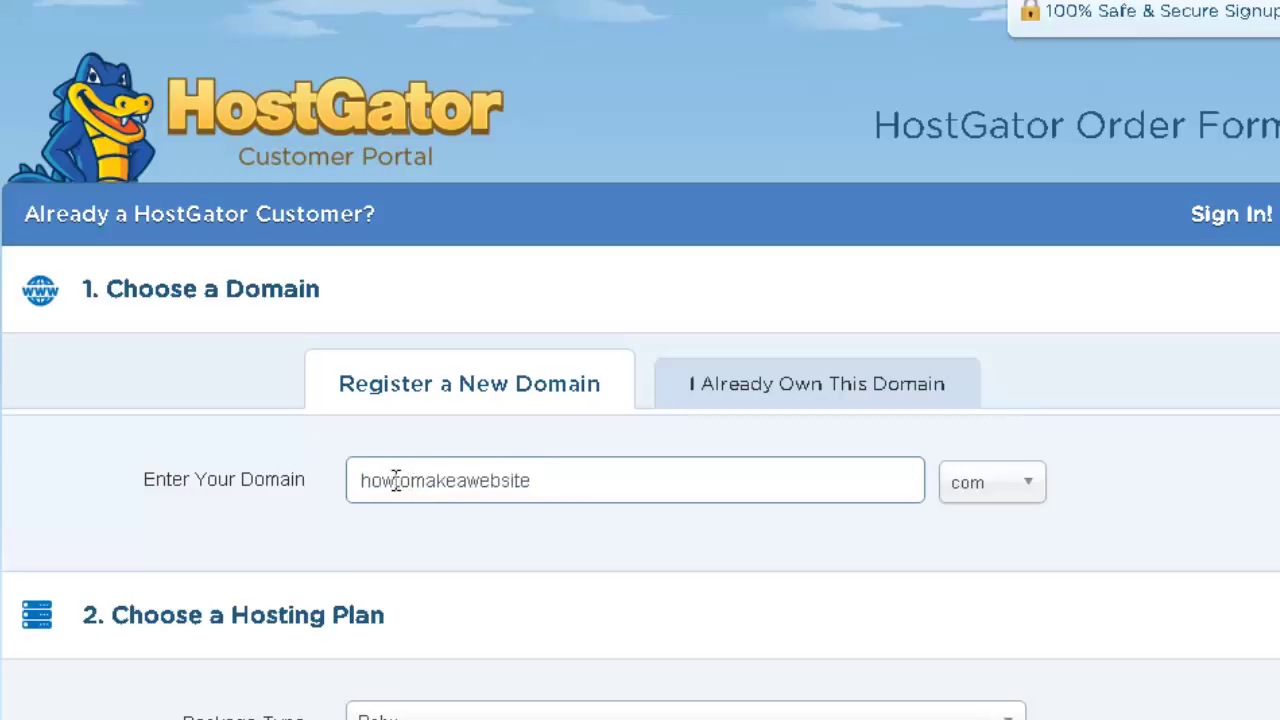
double_click(474, 481)
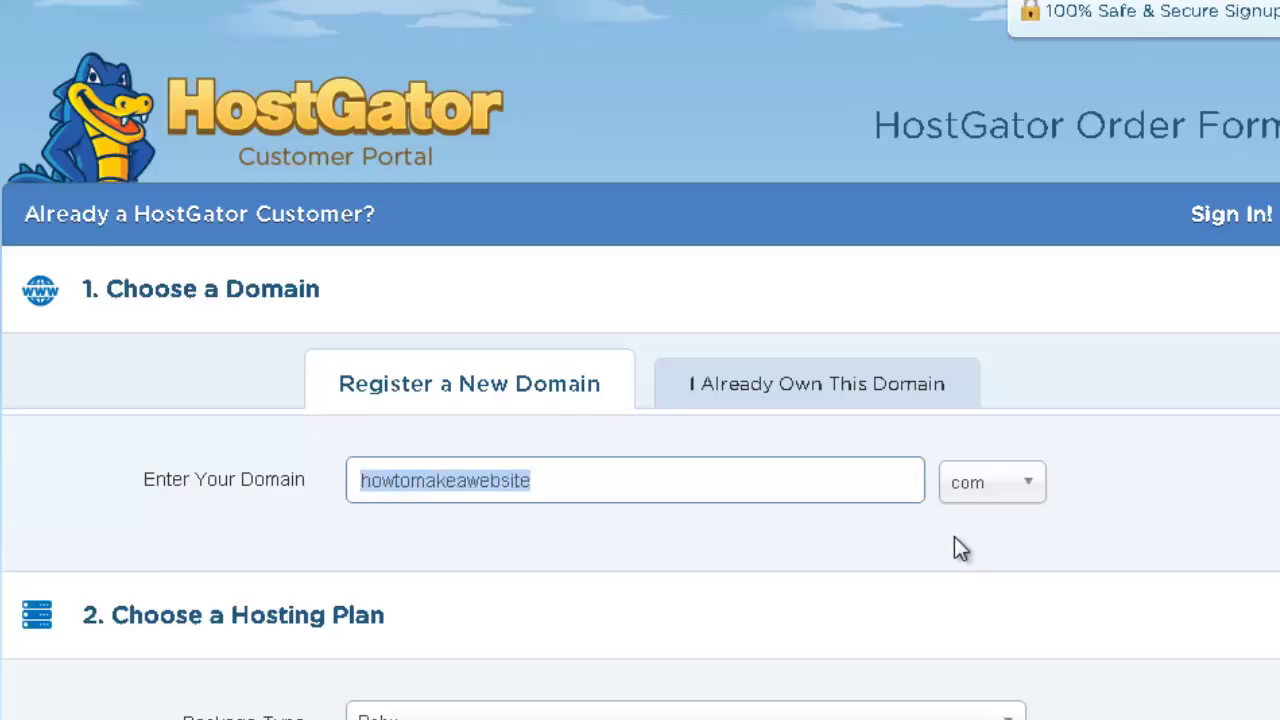
type("prostet")
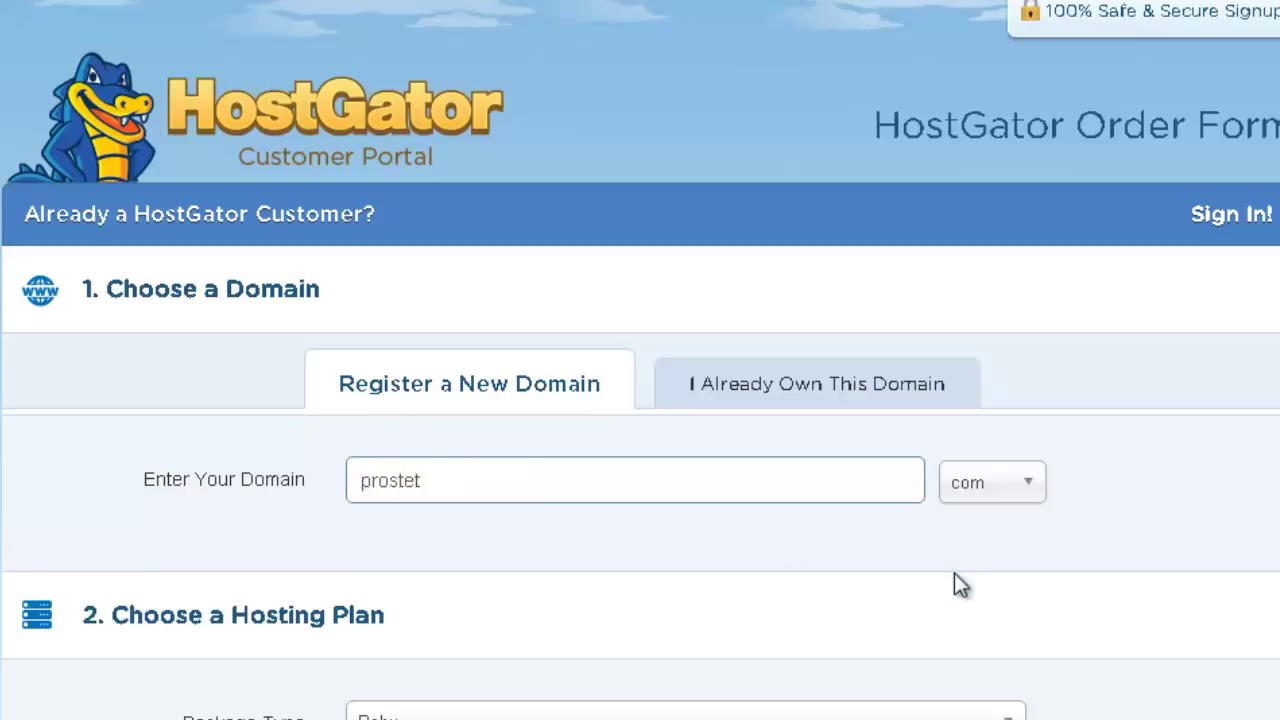
type("itetutorials")
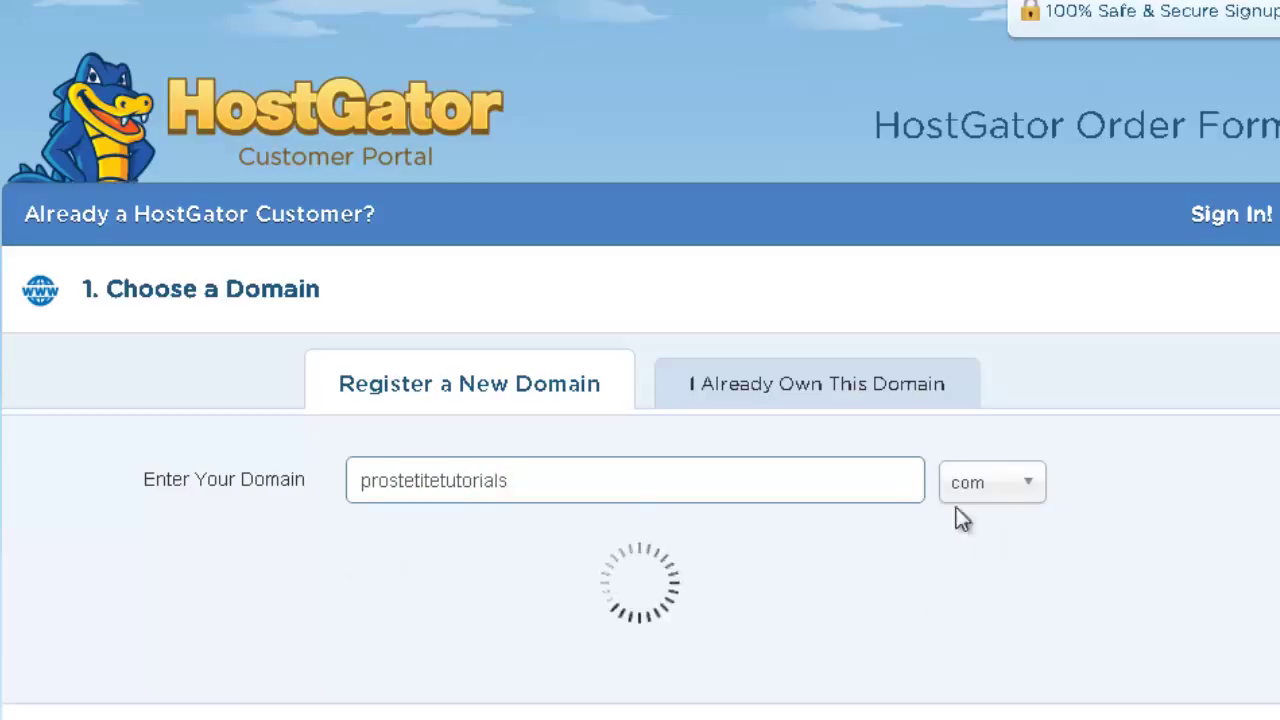
left_click(971, 486)
scroll(971, 486, "down", 1)
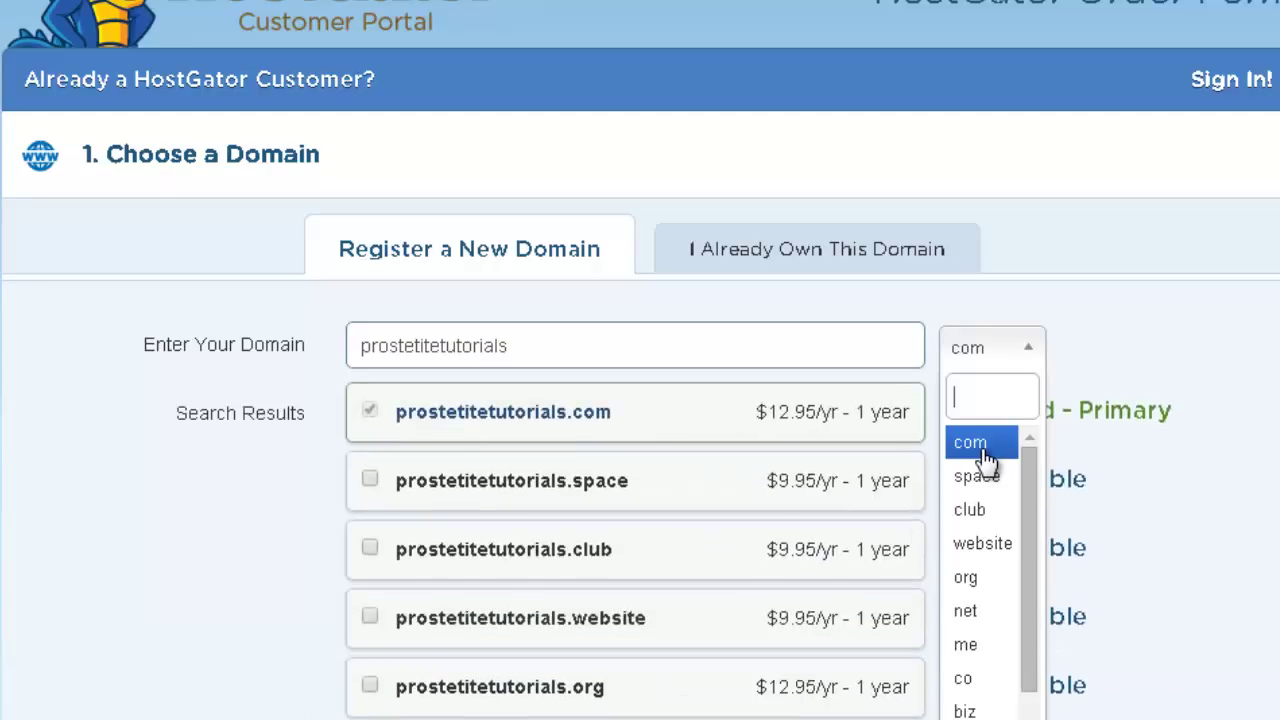
left_click(824, 366)
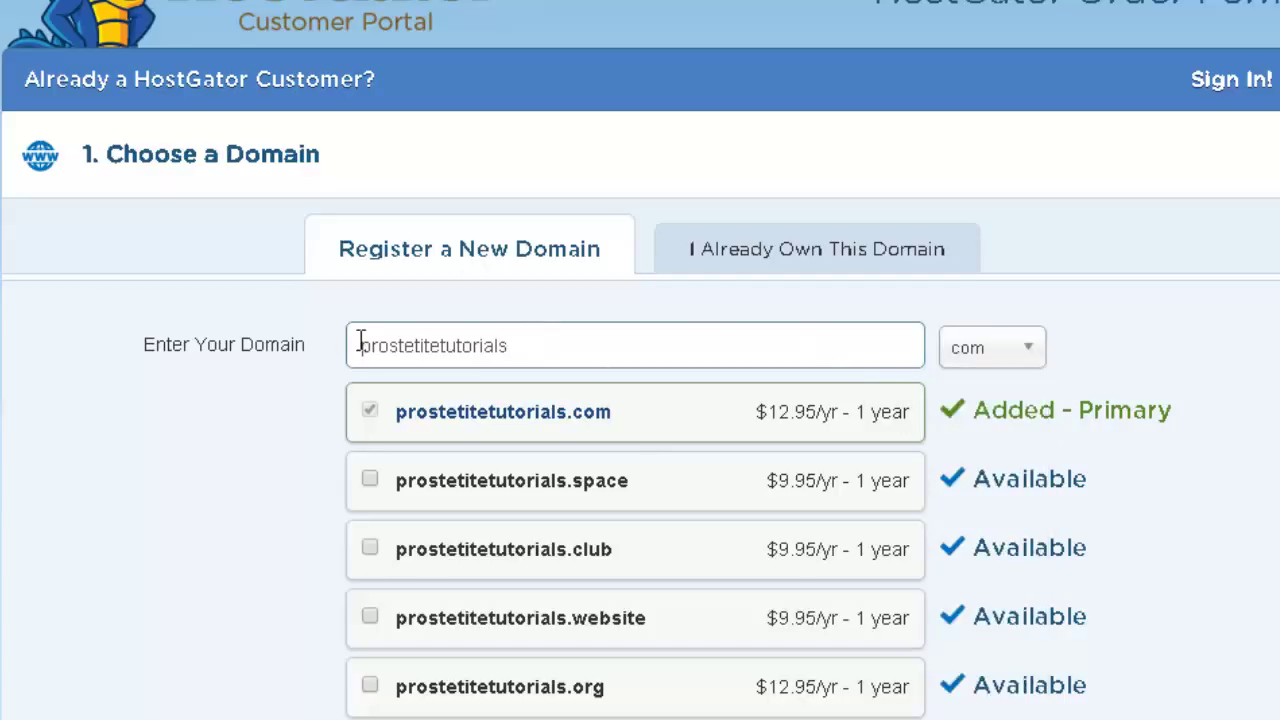
- Correct the domain name to prositetutorials
left_click_drag(360, 342, 541, 348)
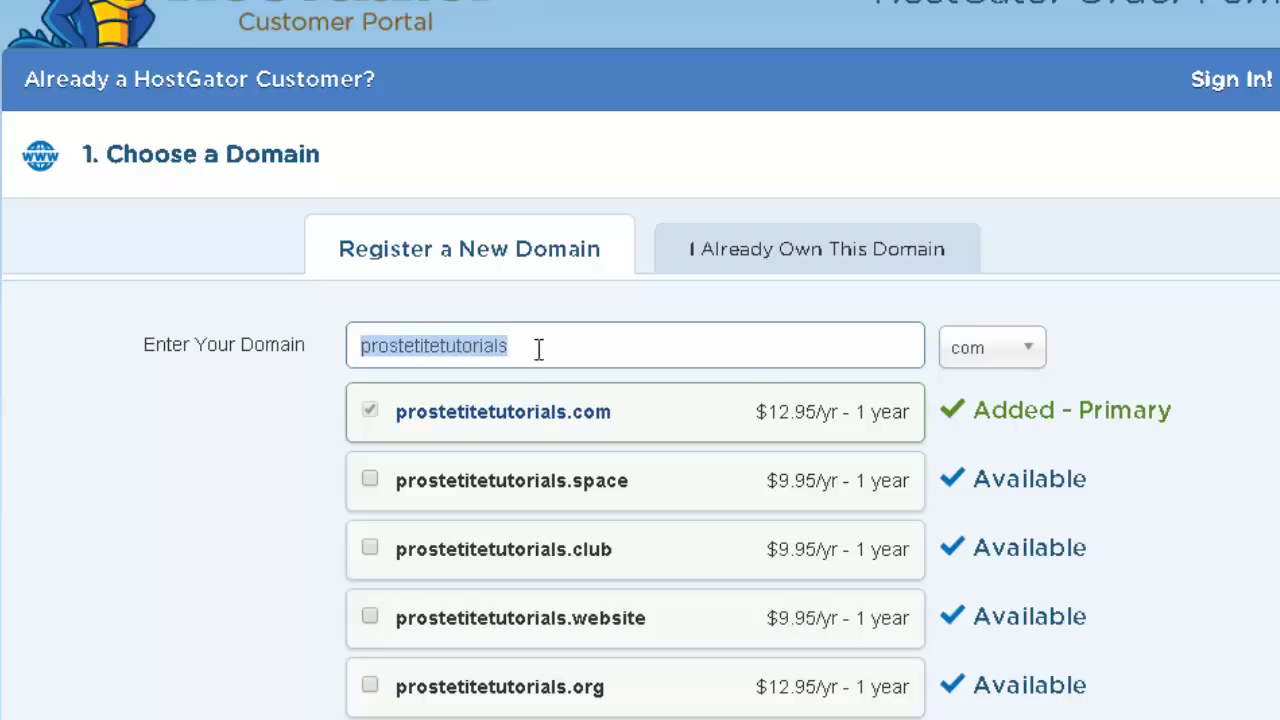
type("thisd")
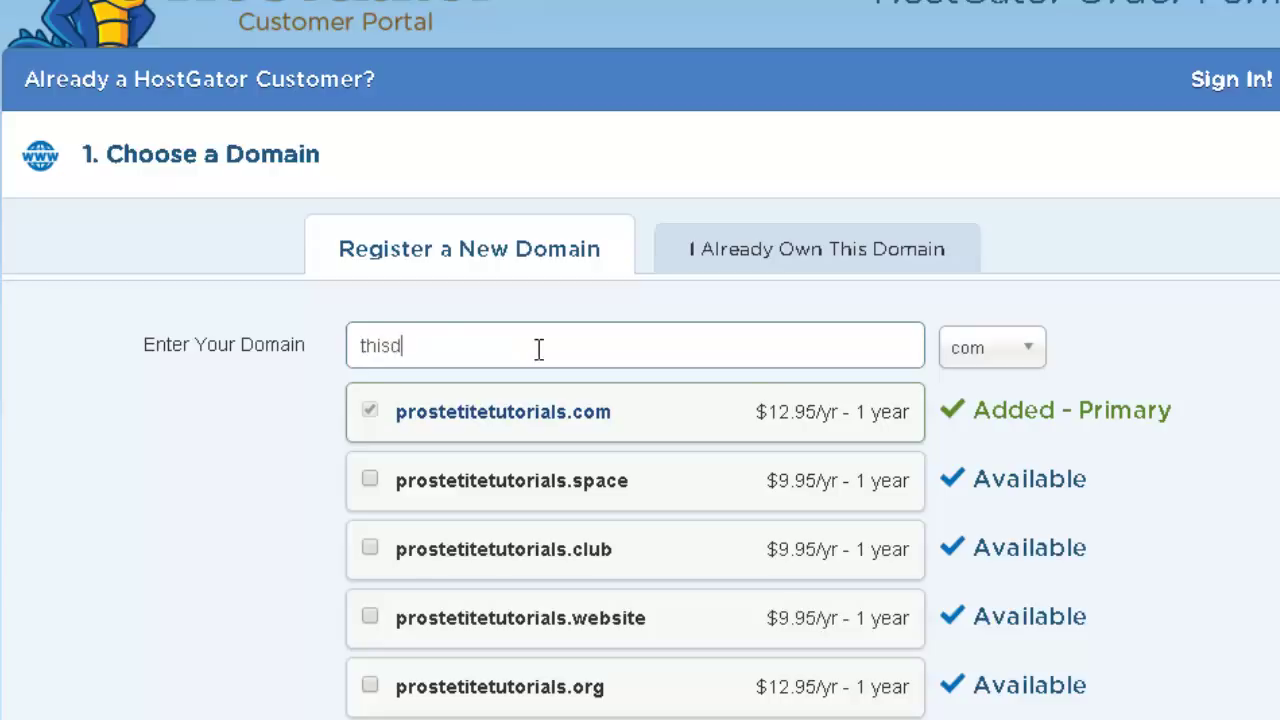
type("omainane")
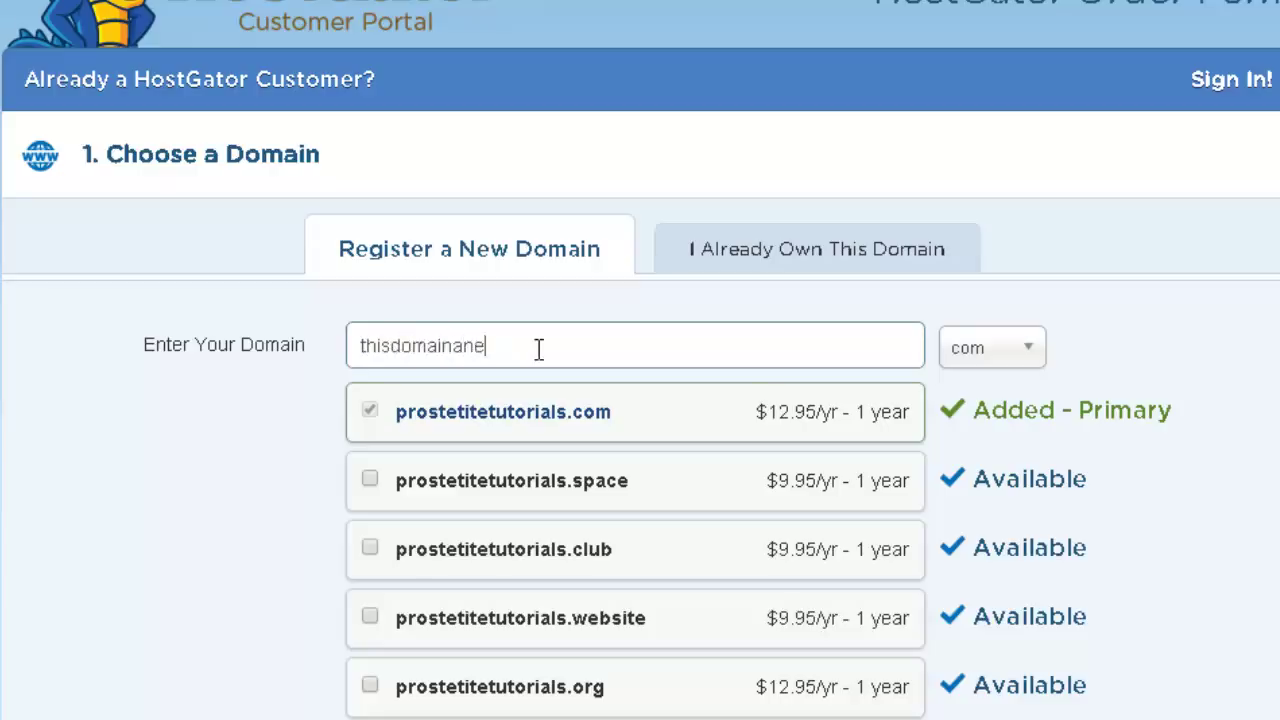
key("BackSpace")
type("meis")
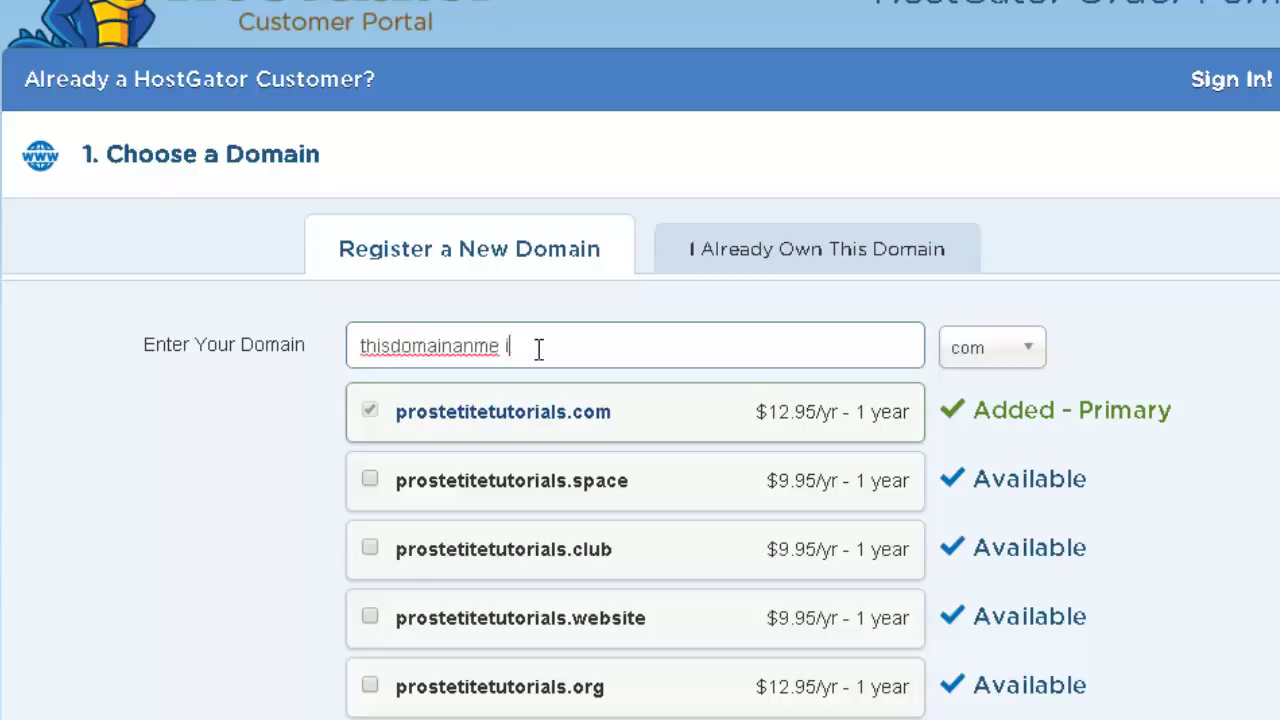
type("lag")
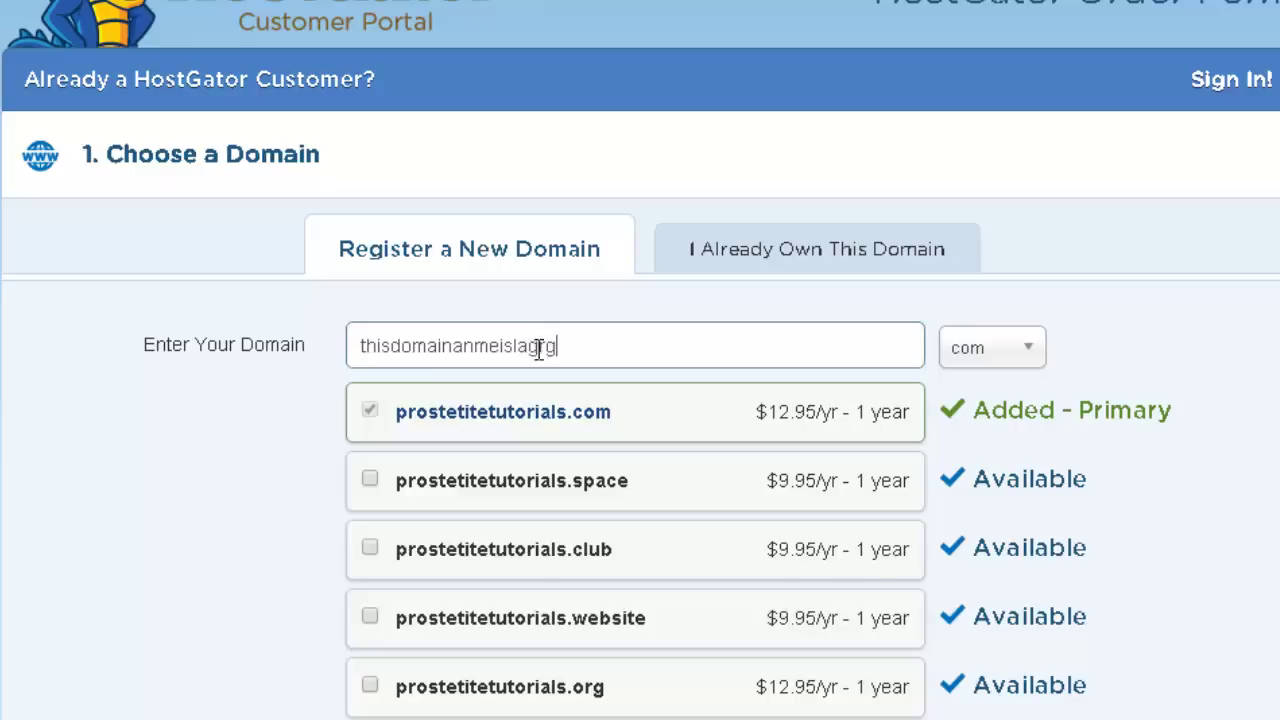
type("ge")
key("ctrl+a")
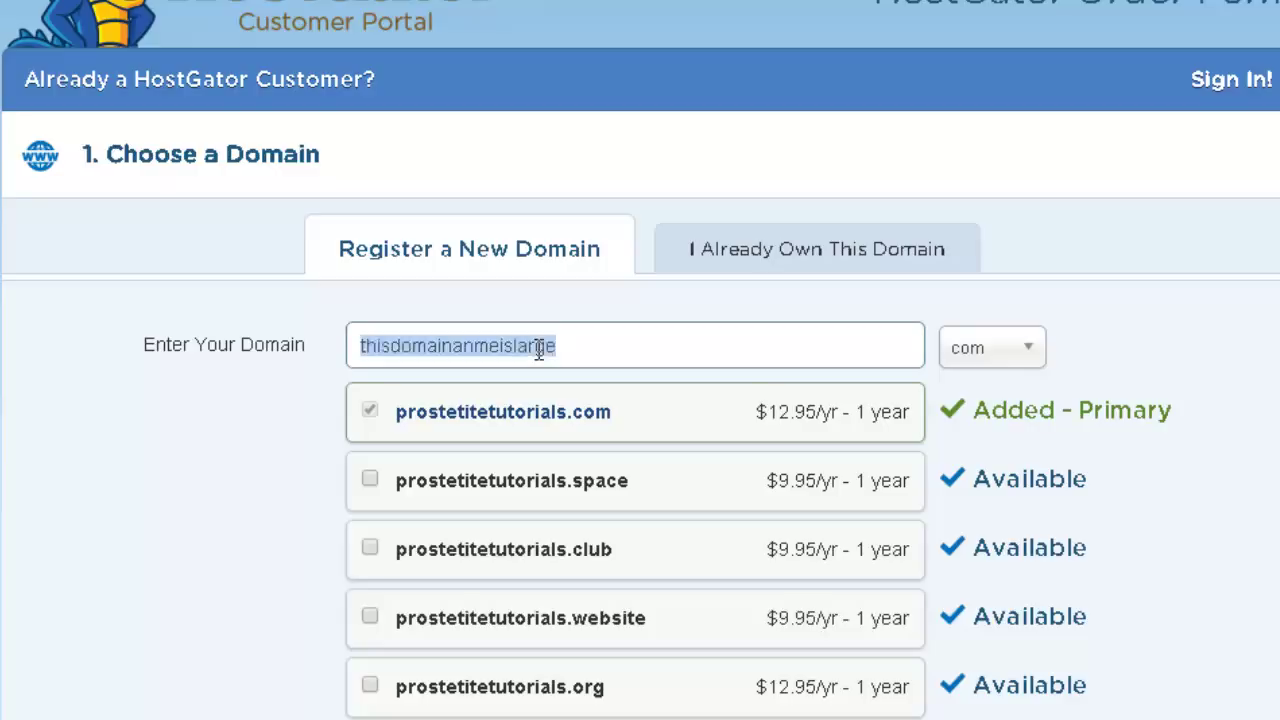
type("prositetutorials")
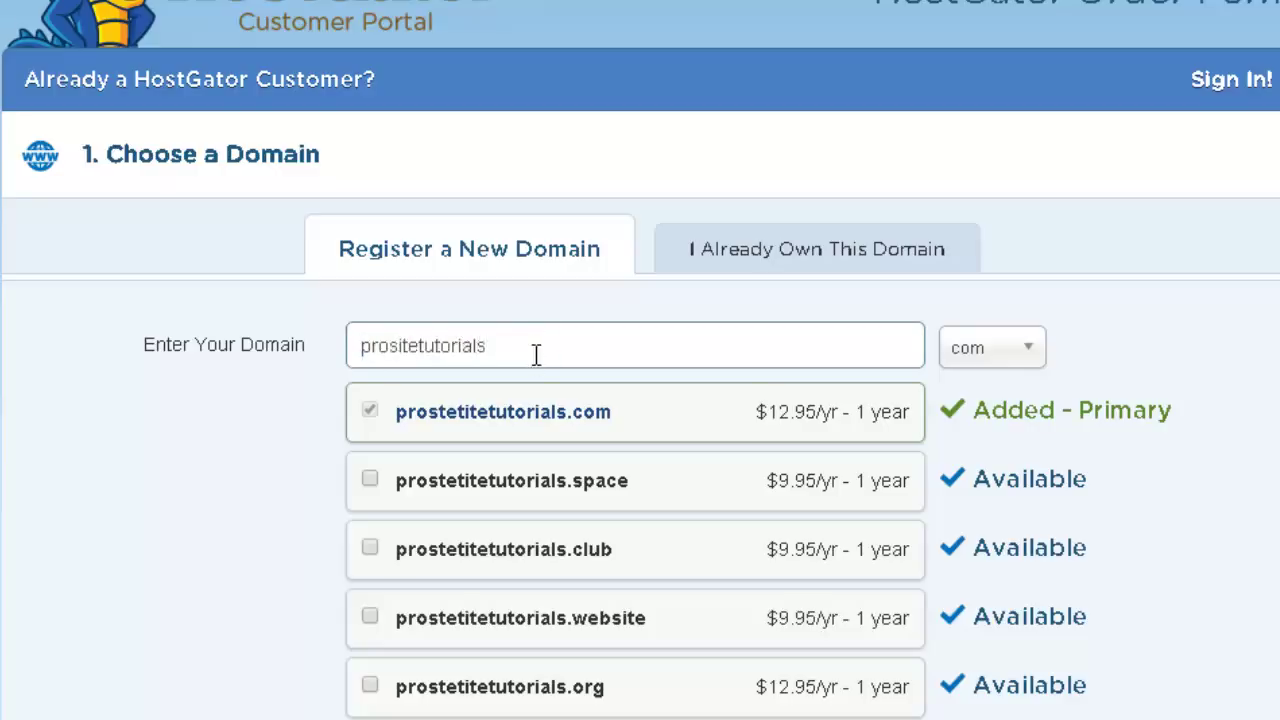
left_click_drag(363, 345, 501, 342)
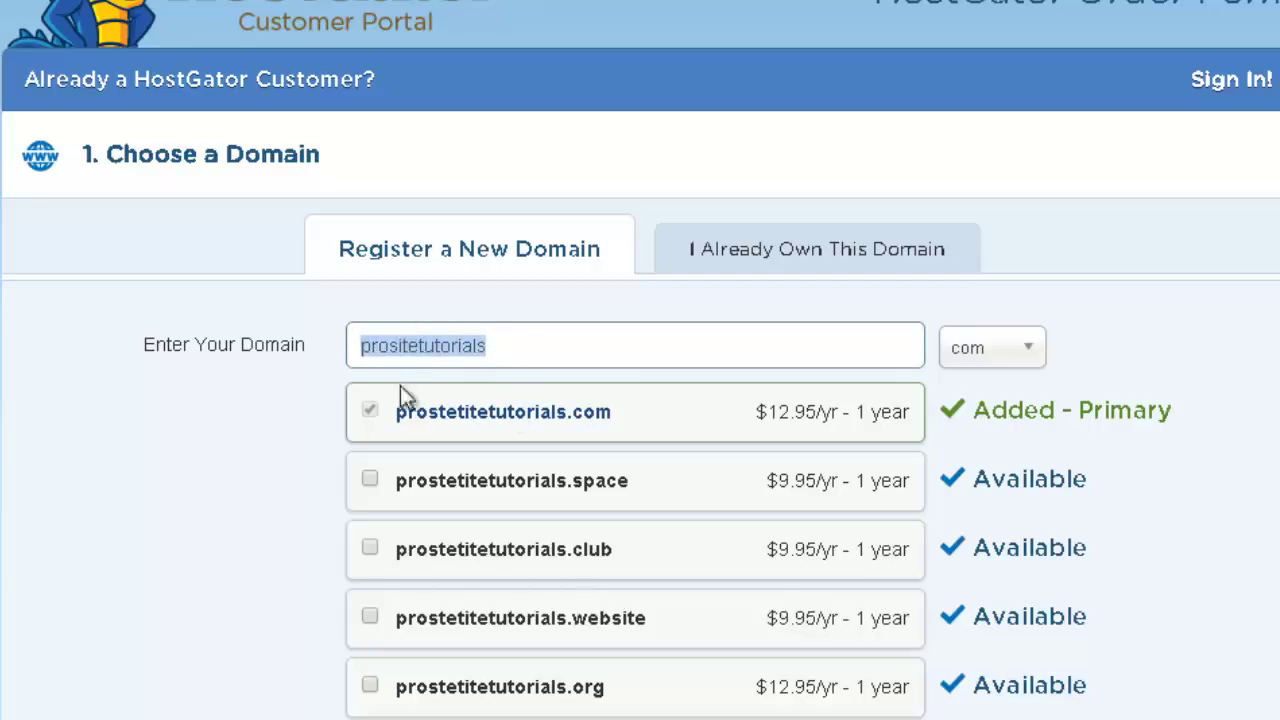
- Scroll through the domain results and open the list of domain extensions
scroll(395, 316, "down", 1)
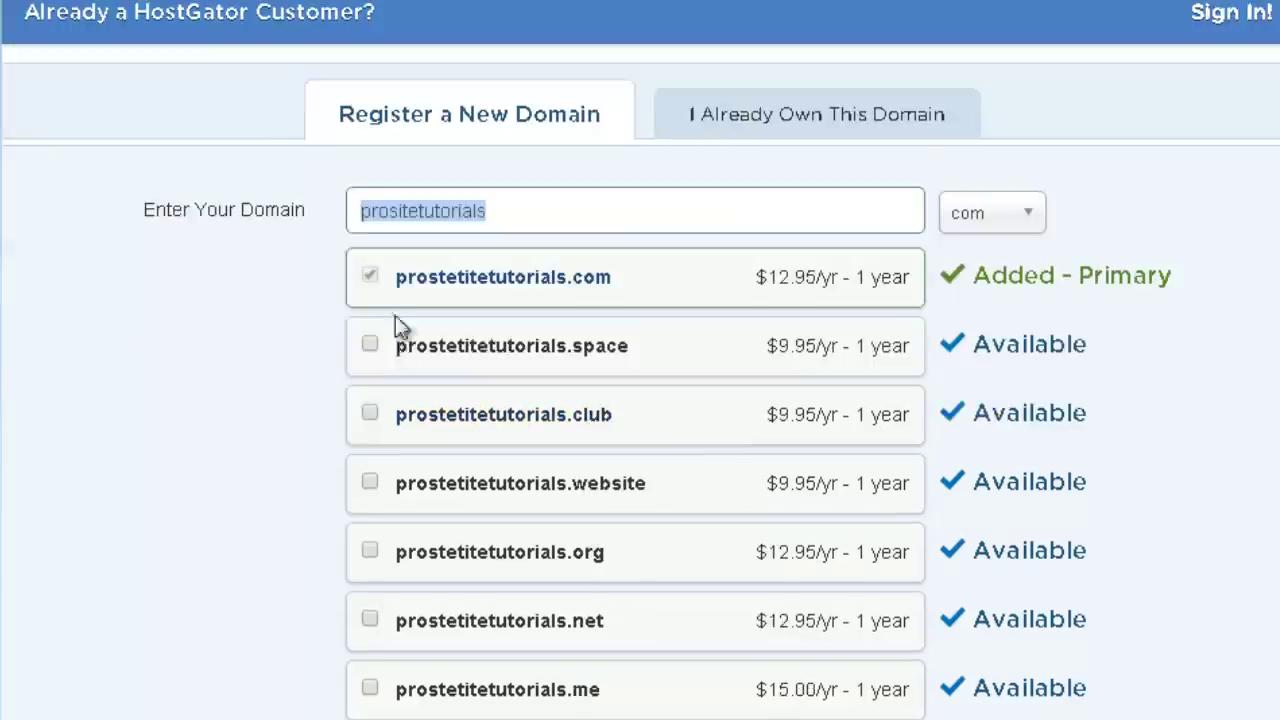
scroll(394, 240, "down", 1)
scroll(520, 160, "down", 2)
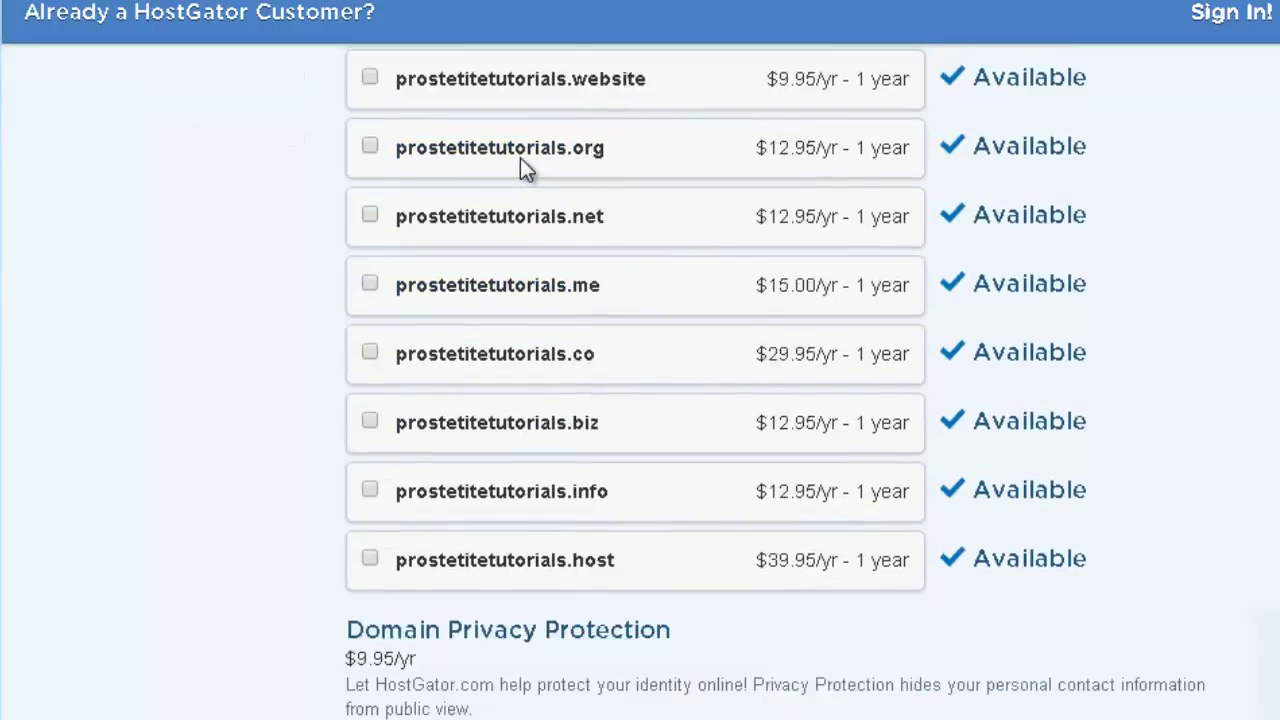
scroll(527, 170, "up", 5)
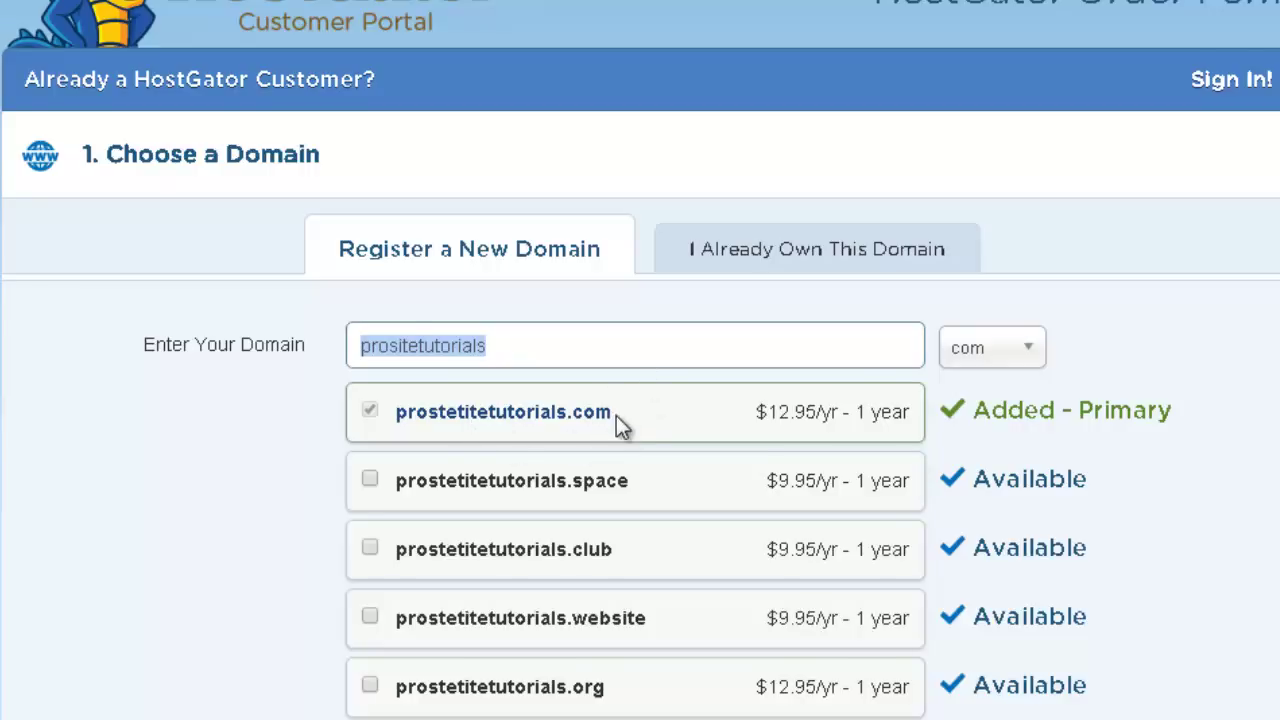
scroll(616, 415, "down", 2)
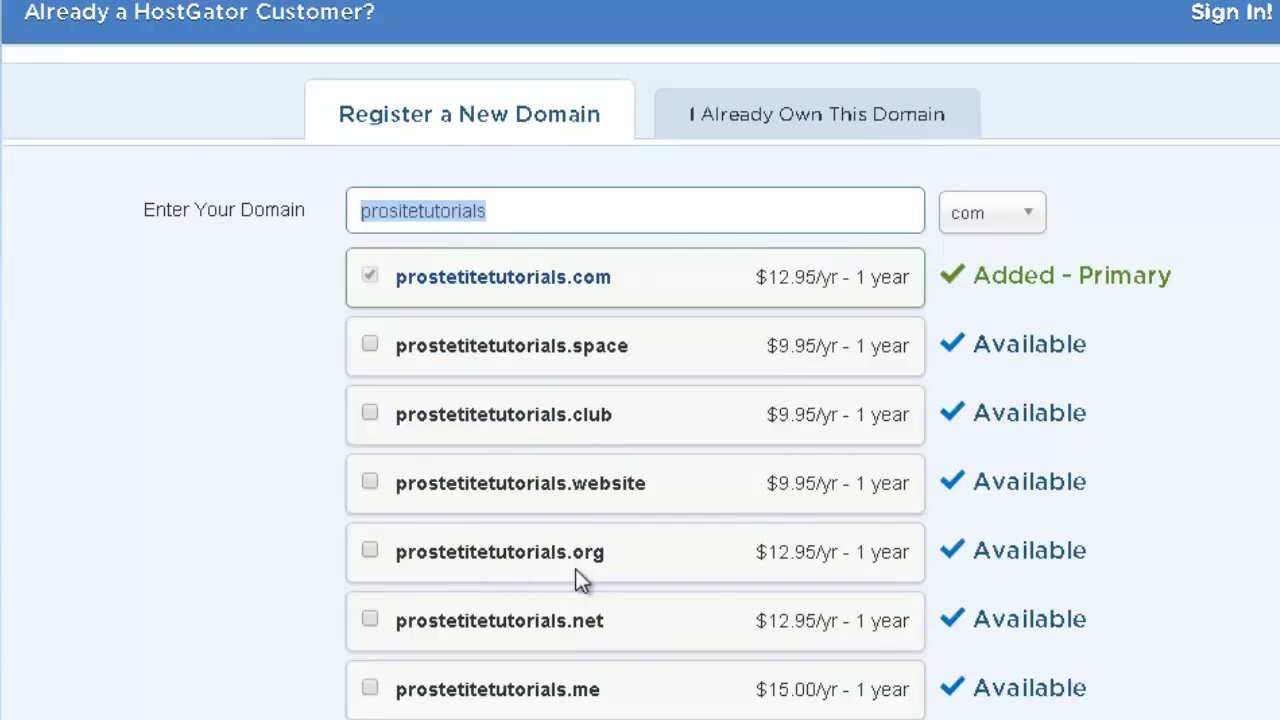
scroll(580, 578, "down", 2)
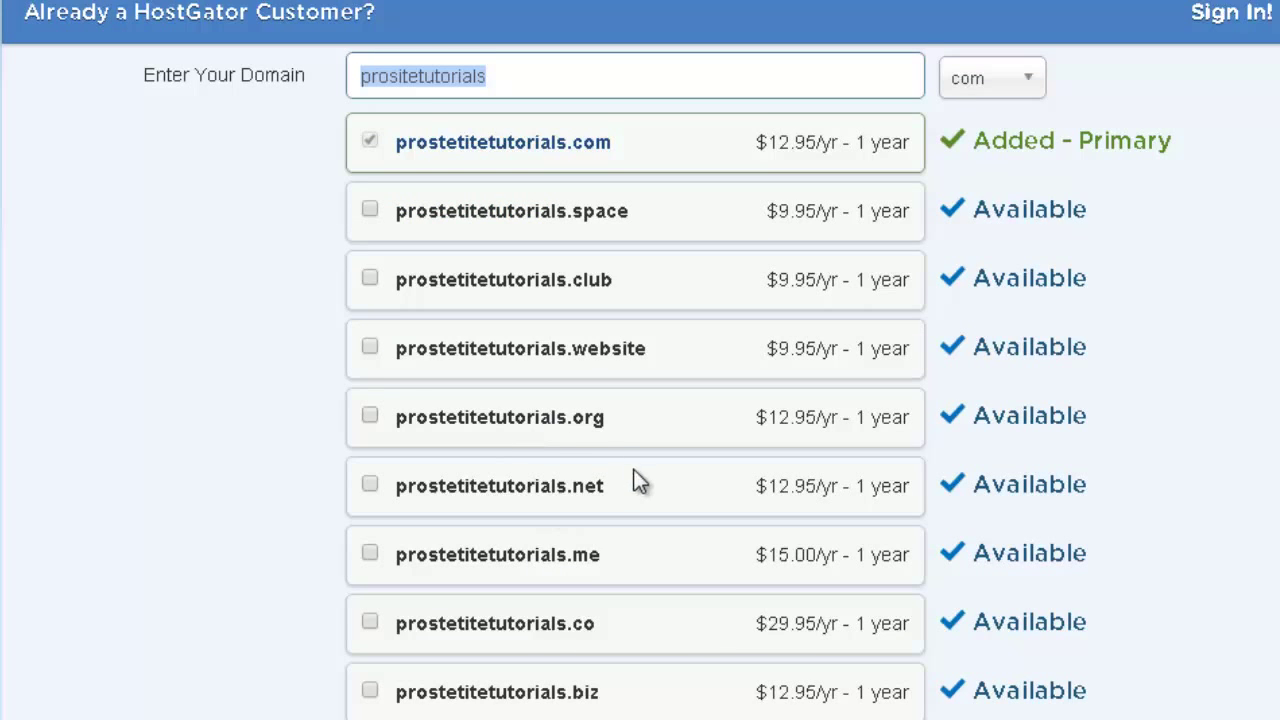
scroll(660, 320, "down", 2)
scroll(790, 660, "down", 4)
scroll(757, 449, "up", 8)
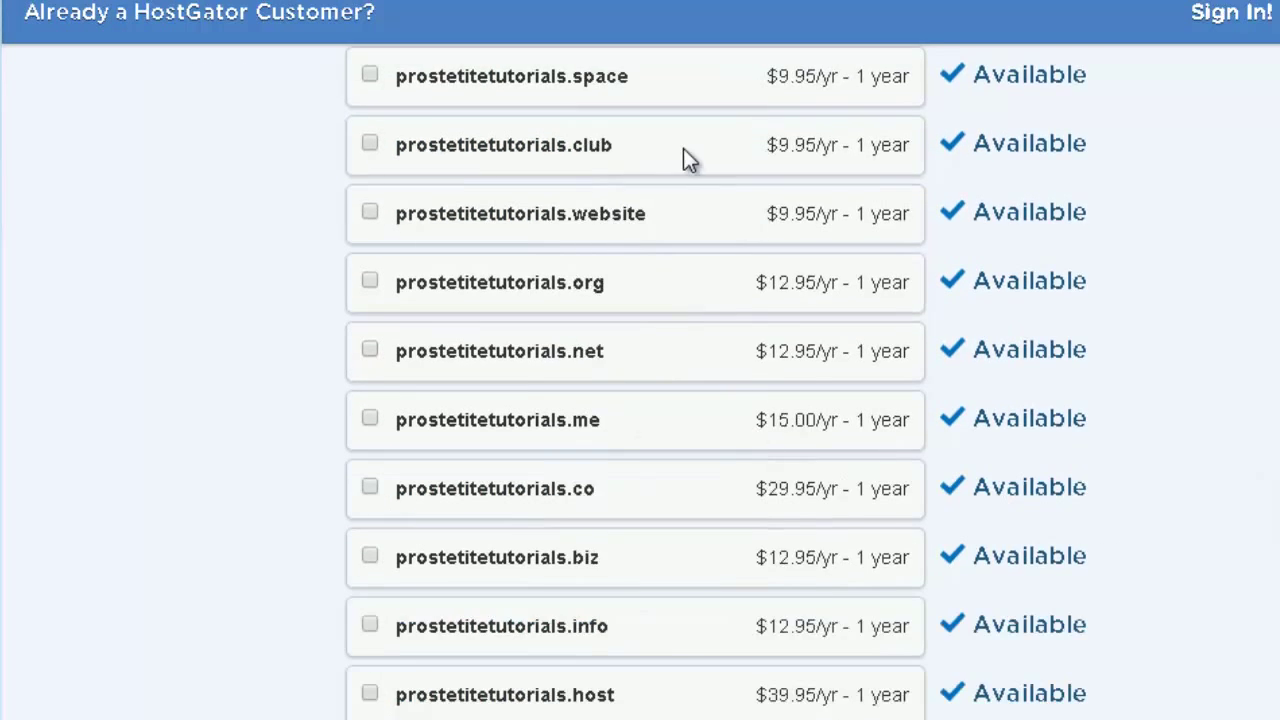
scroll(458, 263, "down", 2)
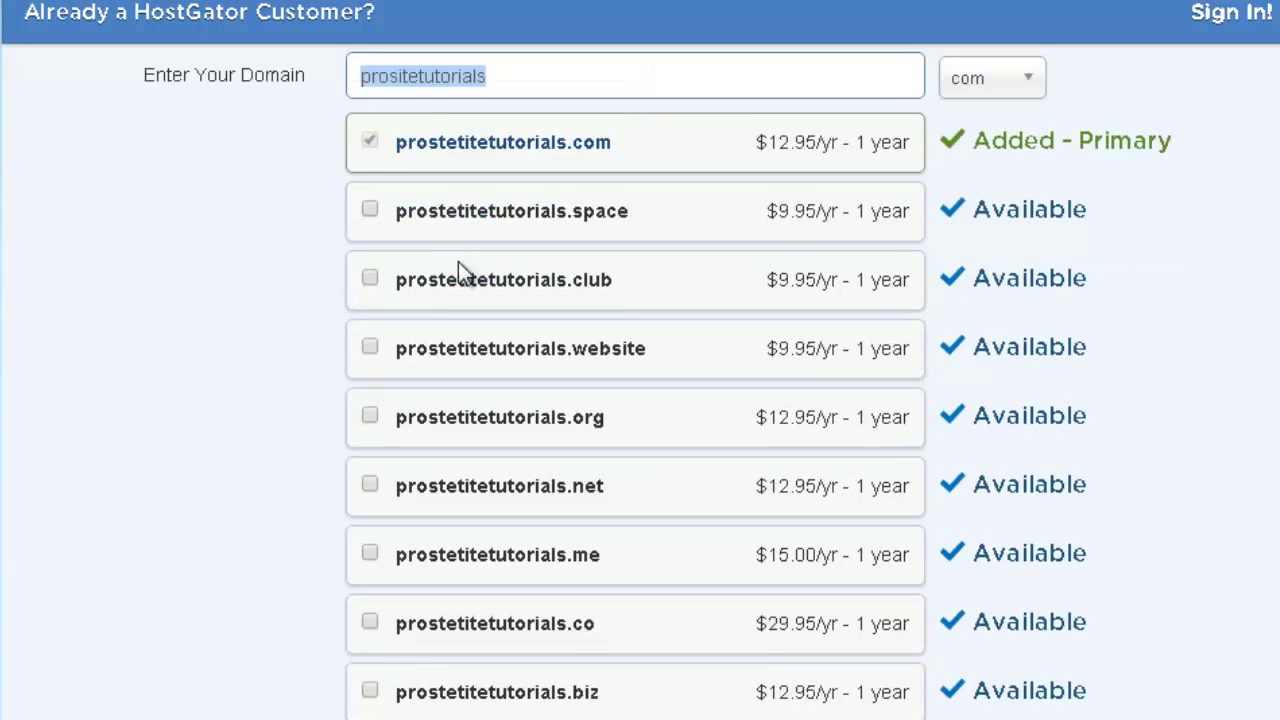
scroll(439, 263, "down", 6)
scroll(491, 206, "up", 10)
scroll(1026, 328, "down", 2)
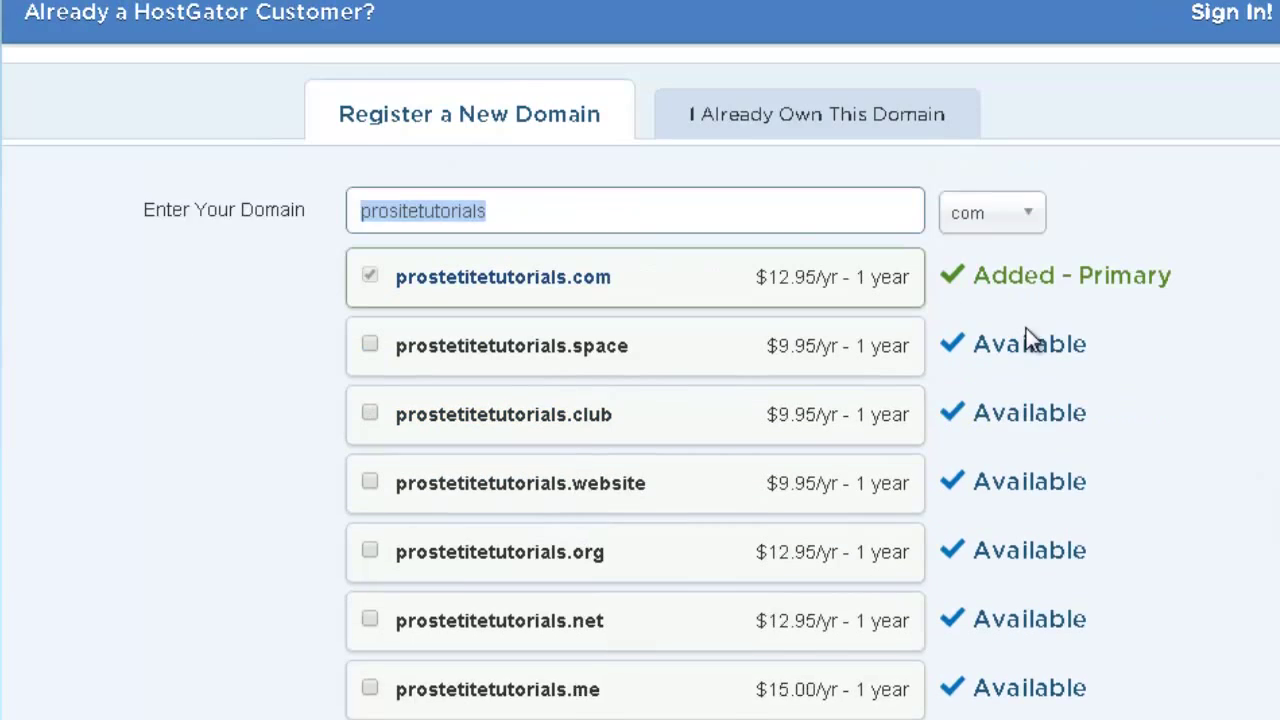
left_click(1038, 216)
scroll(1030, 240, "down", 2)
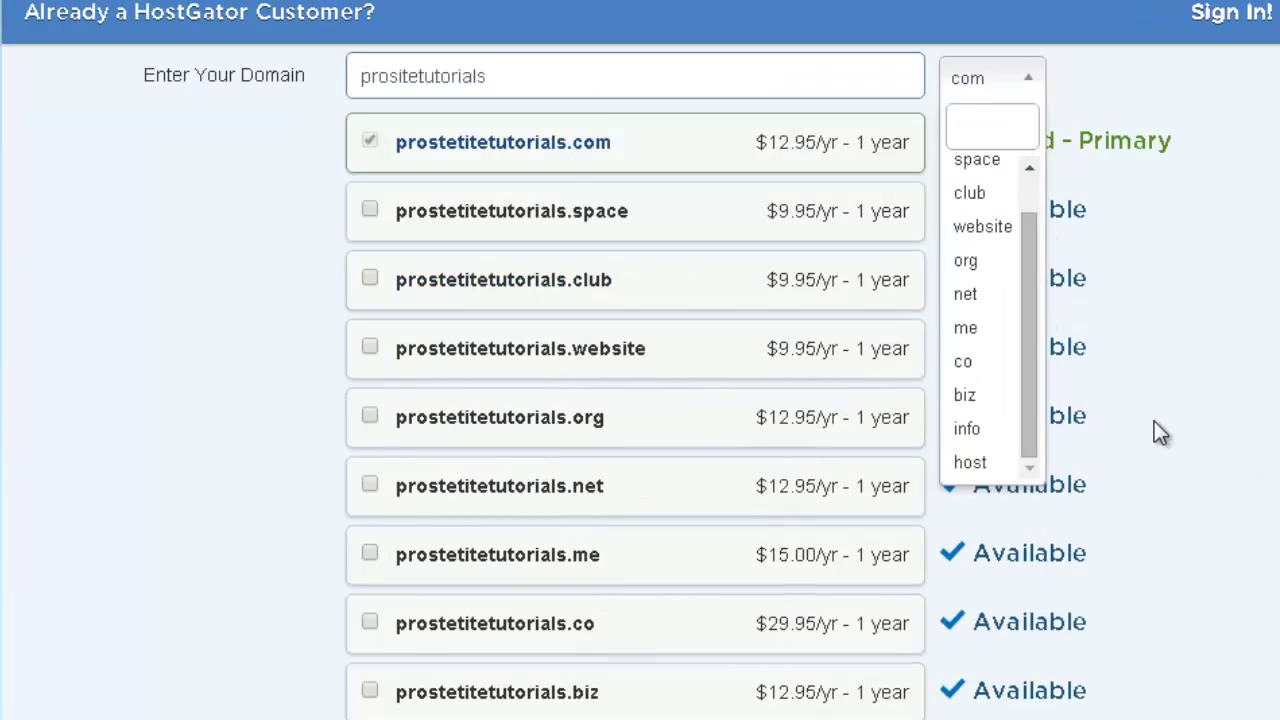
scroll(1154, 421, "down", 10)
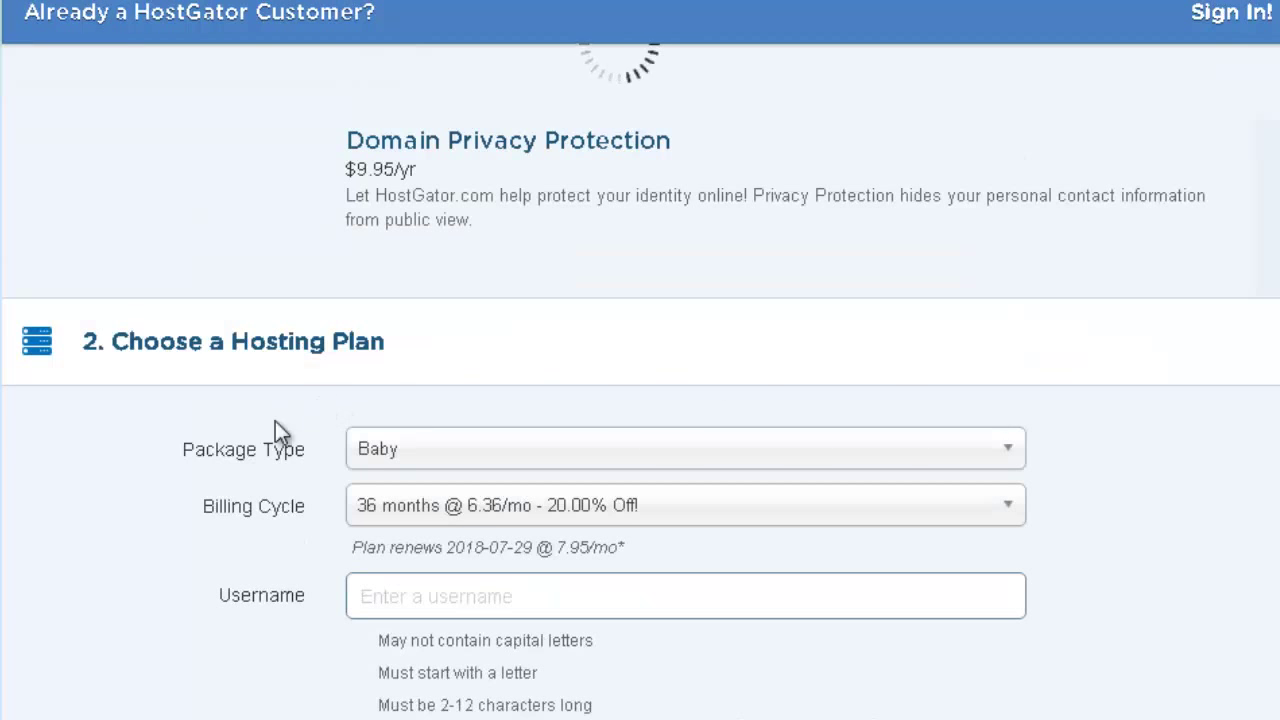
- Keep the Baby package and set the billing cycle to 12 months @ 7.96/mo
scroll(407, 392, "down", 4)
left_click(415, 322)
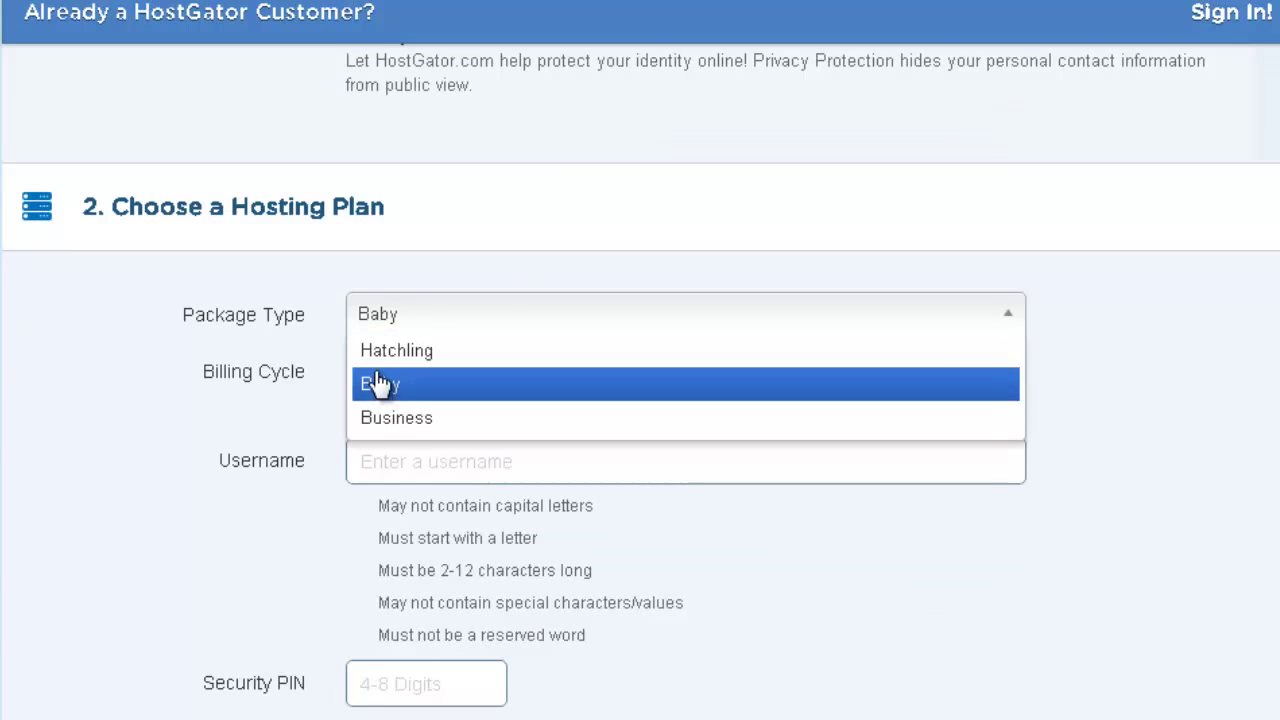
left_click(368, 383)
left_click(253, 380)
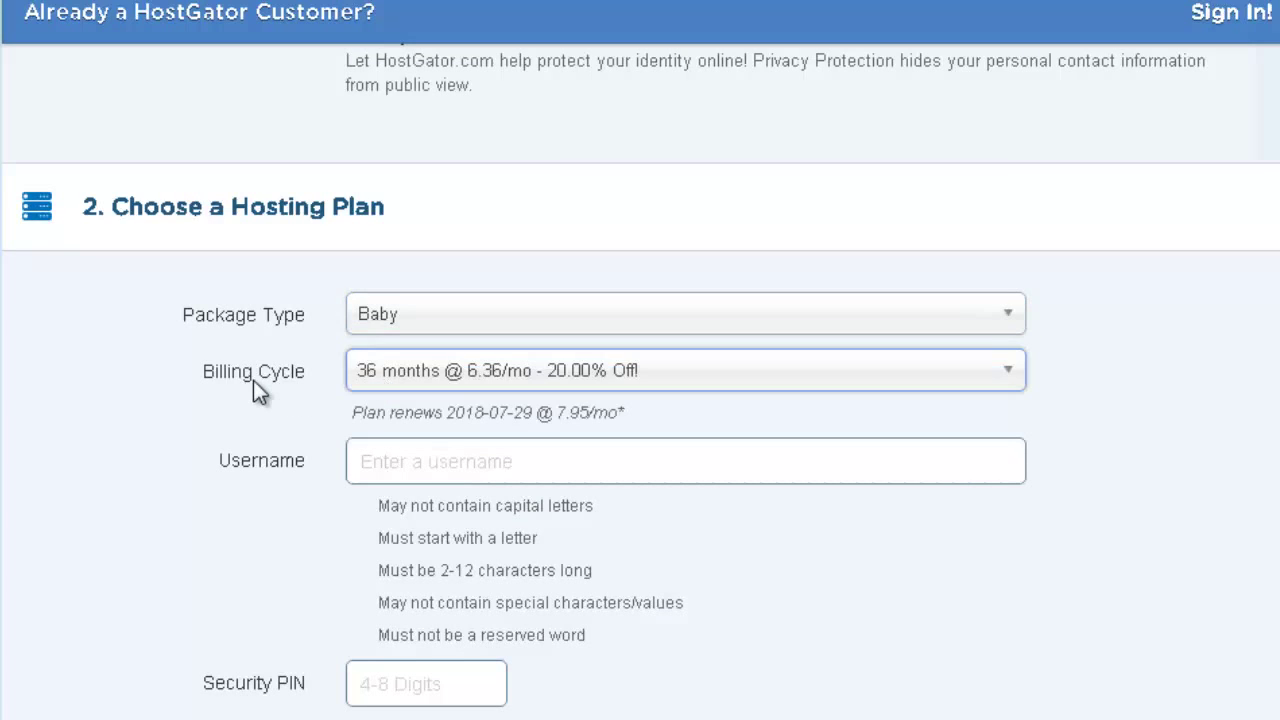
scroll(712, 388, "up", 5)
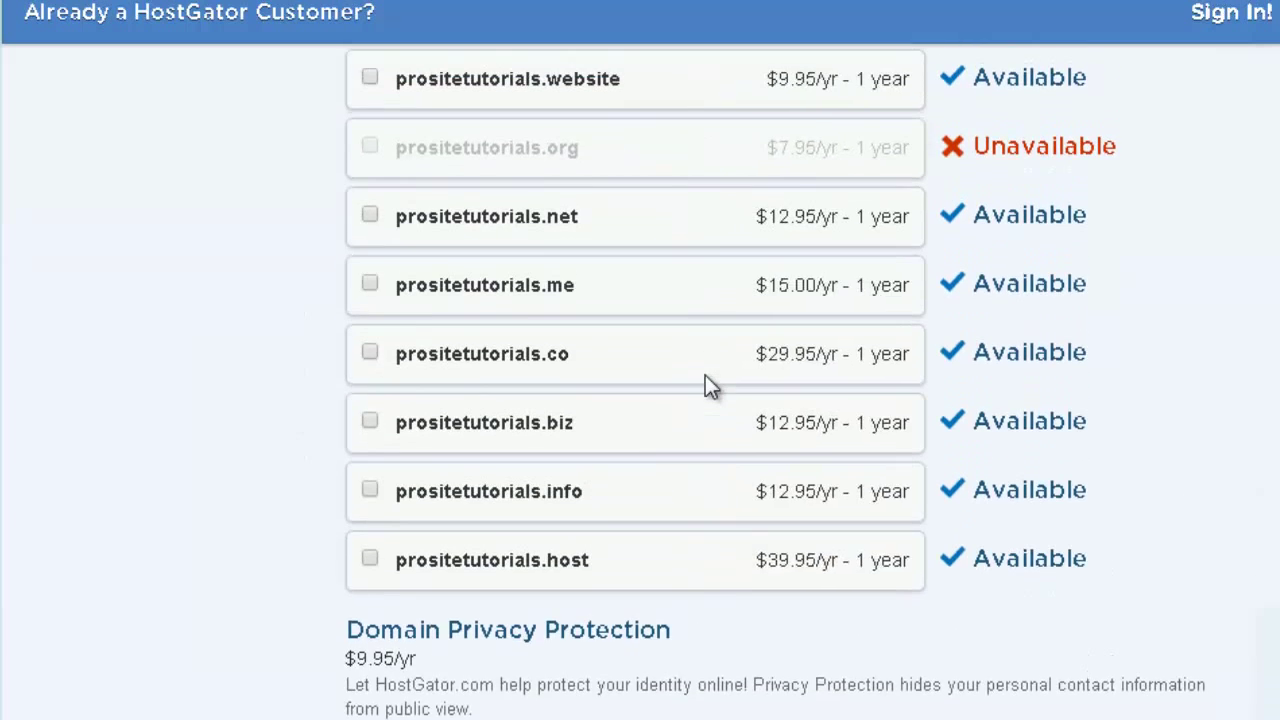
scroll(705, 375, "down", 8)
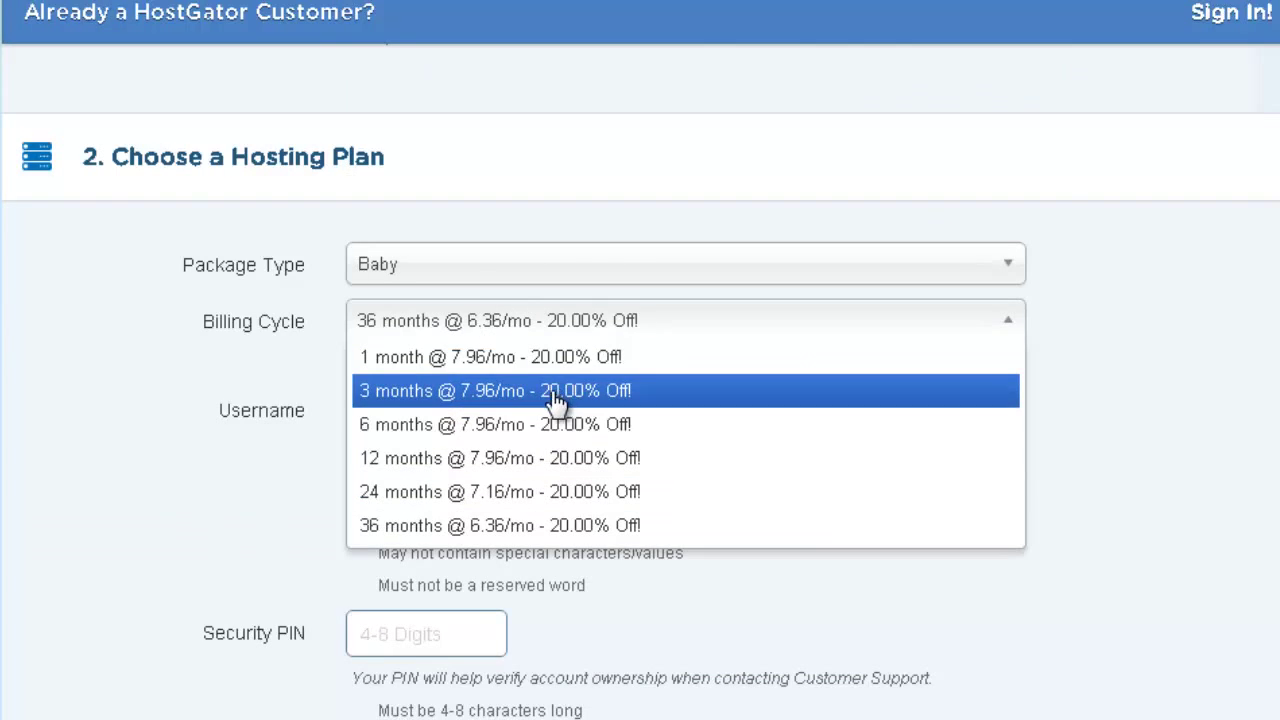
left_click(524, 460)
scroll(530, 274, "down", 1)
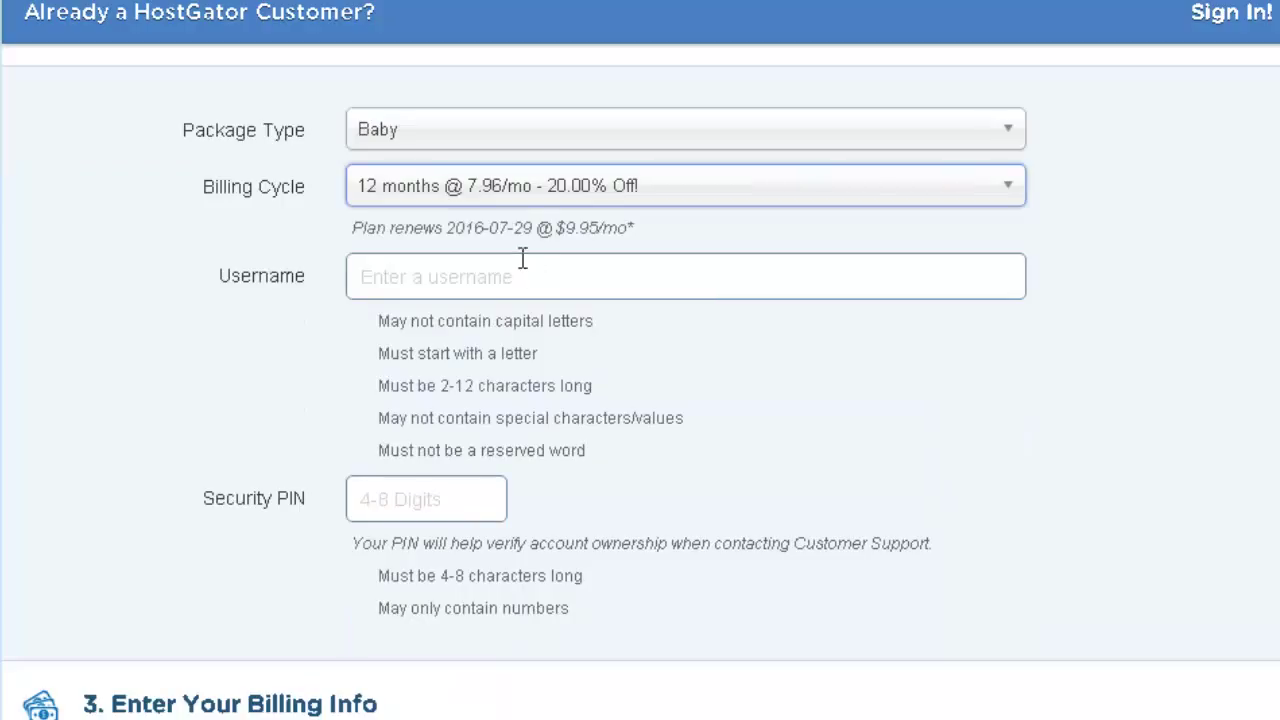
left_click(420, 266)
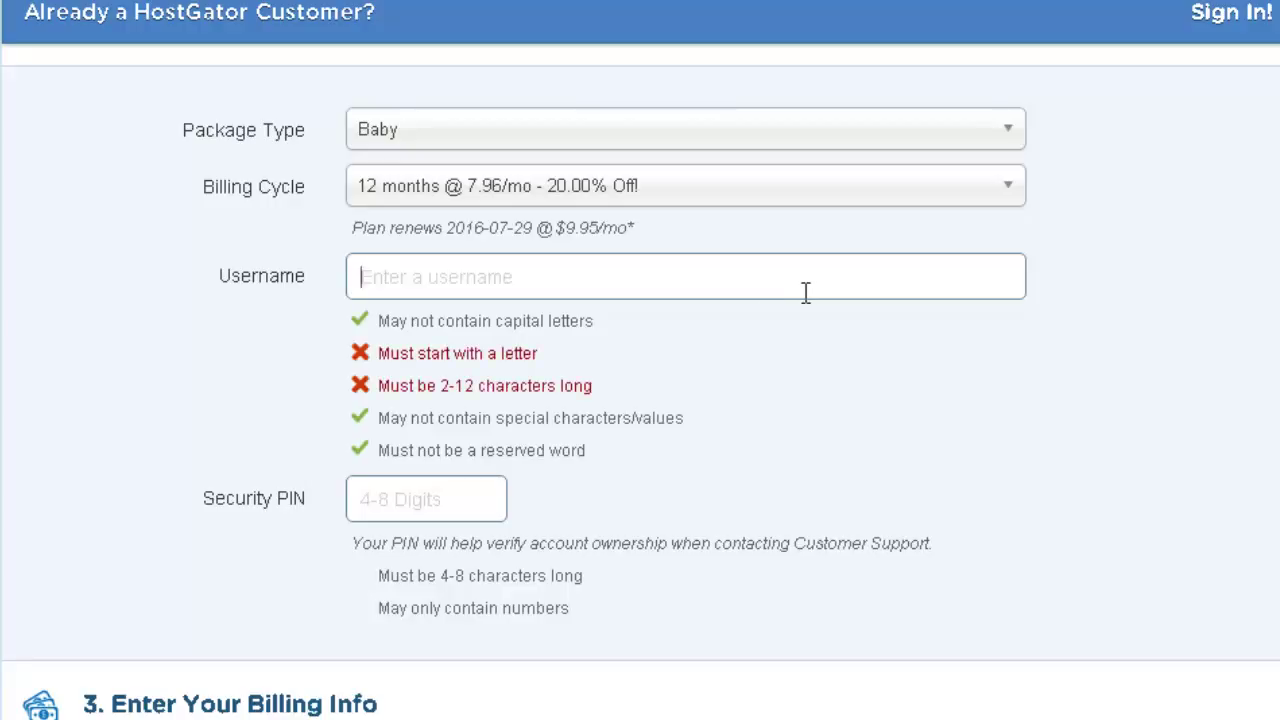
- Enter the account username, retyping it in all lowercase so it passes the rules
type("Jordan")
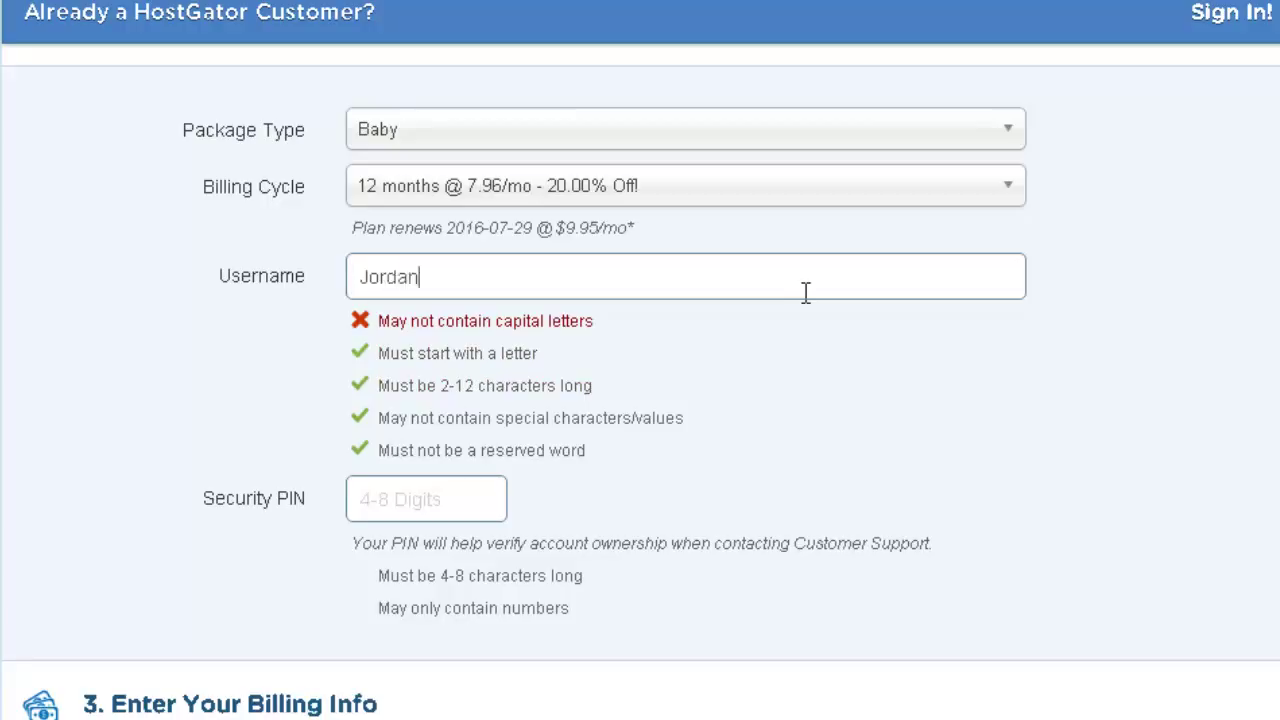
type("Alexo")
left_click(484, 503)
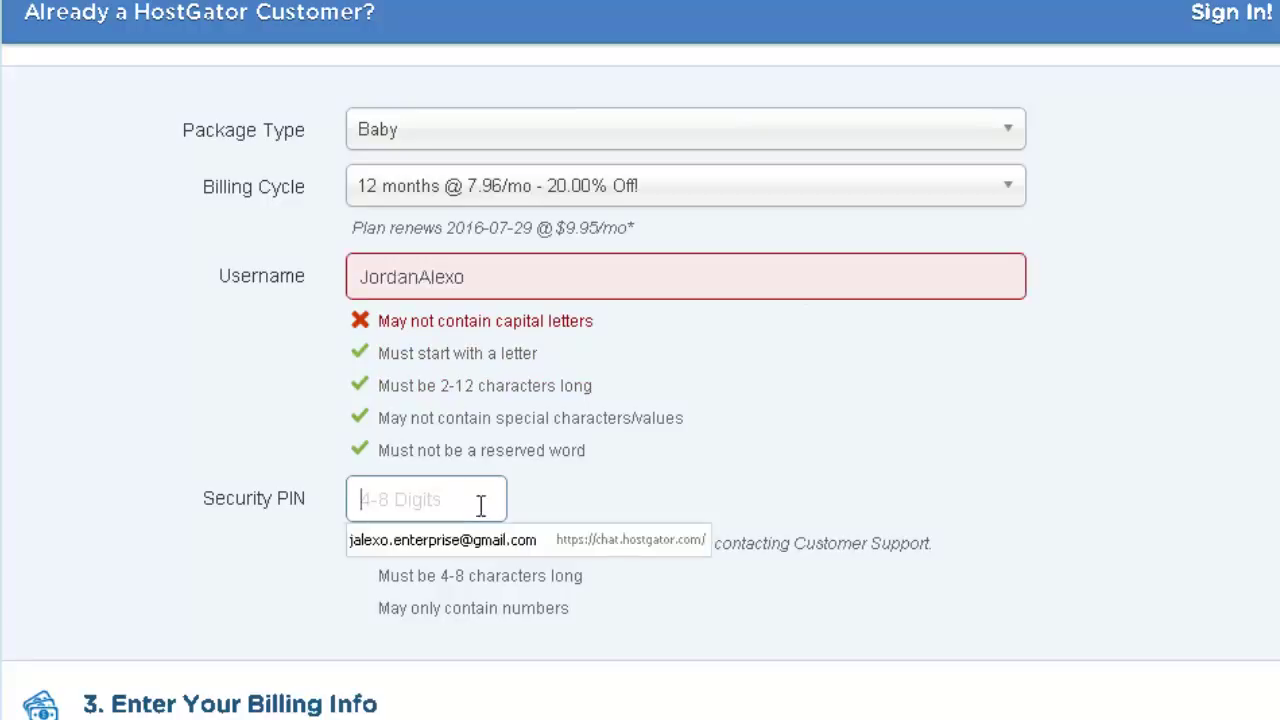
left_click(548, 272)
key("BackSpace")
key("BackSpace")
key("BackSpace")
key("BackSpace")
key("BackSpace")
key("BackSpace")
key("BackSpace")
key("BackSpace")
key("BackSpace")
key("BackSpace")
key("BackSpace")
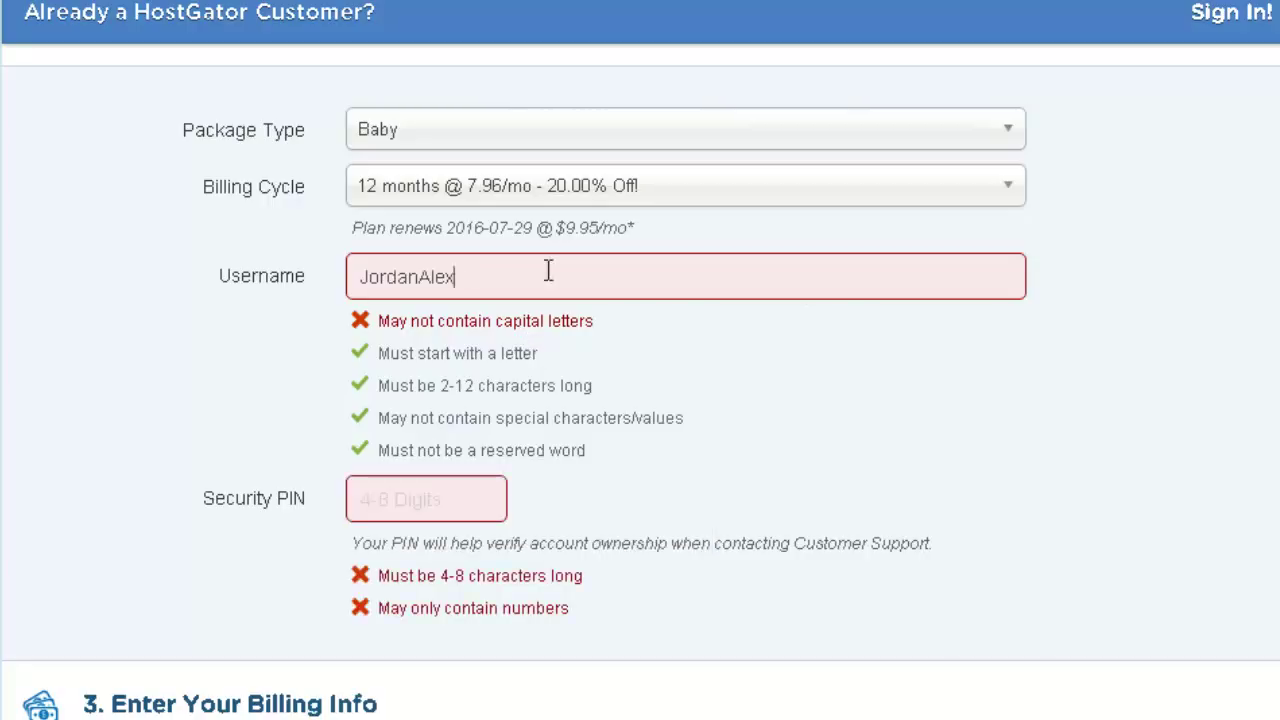
type("jor")
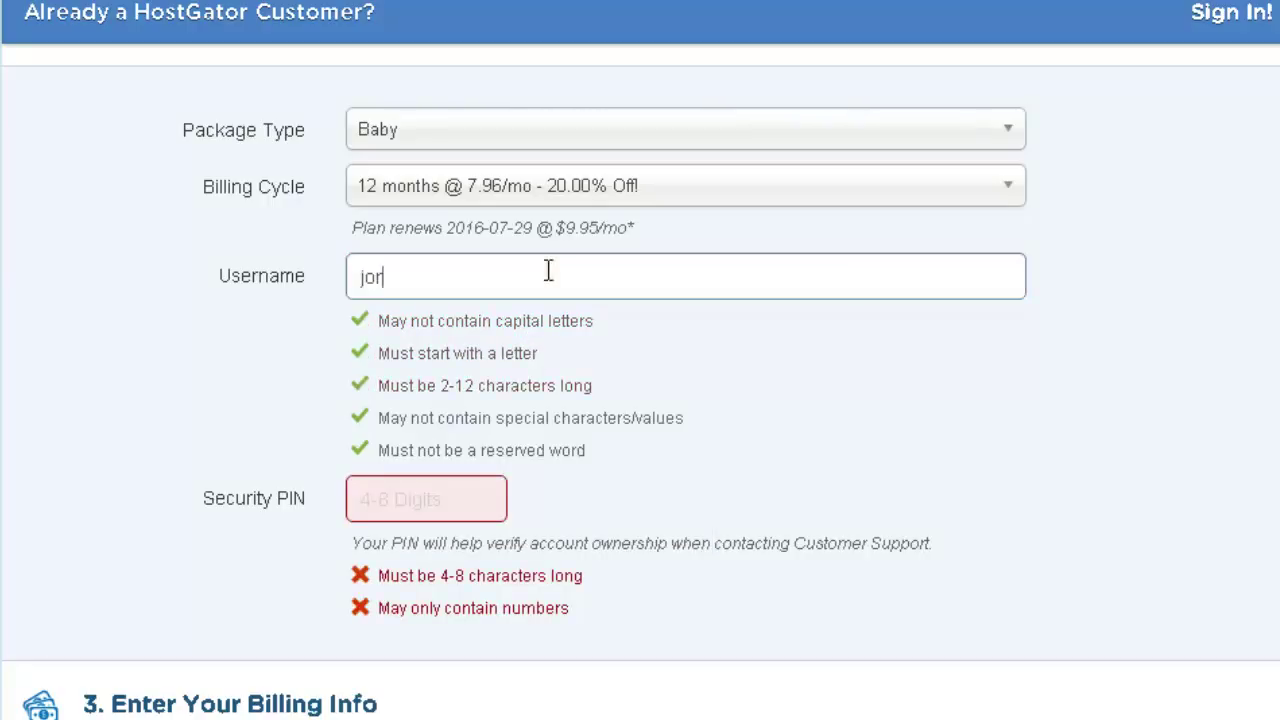
type("danalexo")
- Enter a four-digit security PIN
left_click(422, 497)
scroll(422, 497, "down", 1)
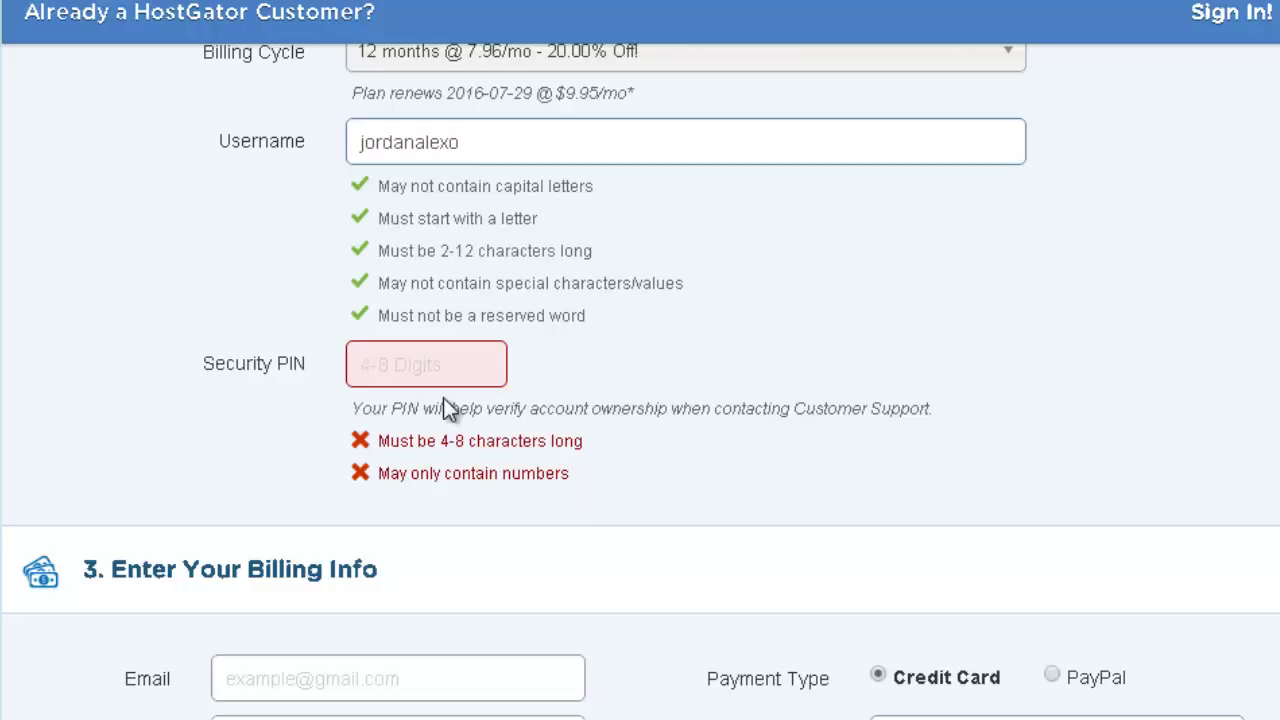
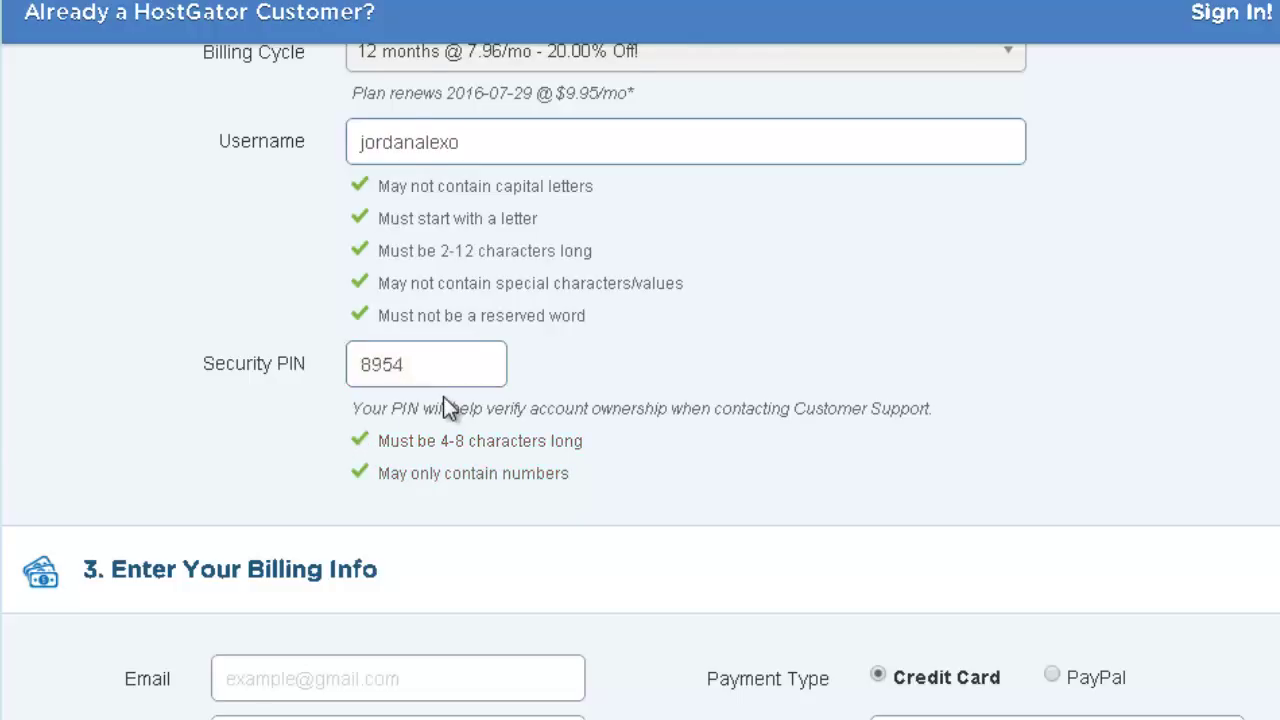
scroll(440, 397, "down", 1)
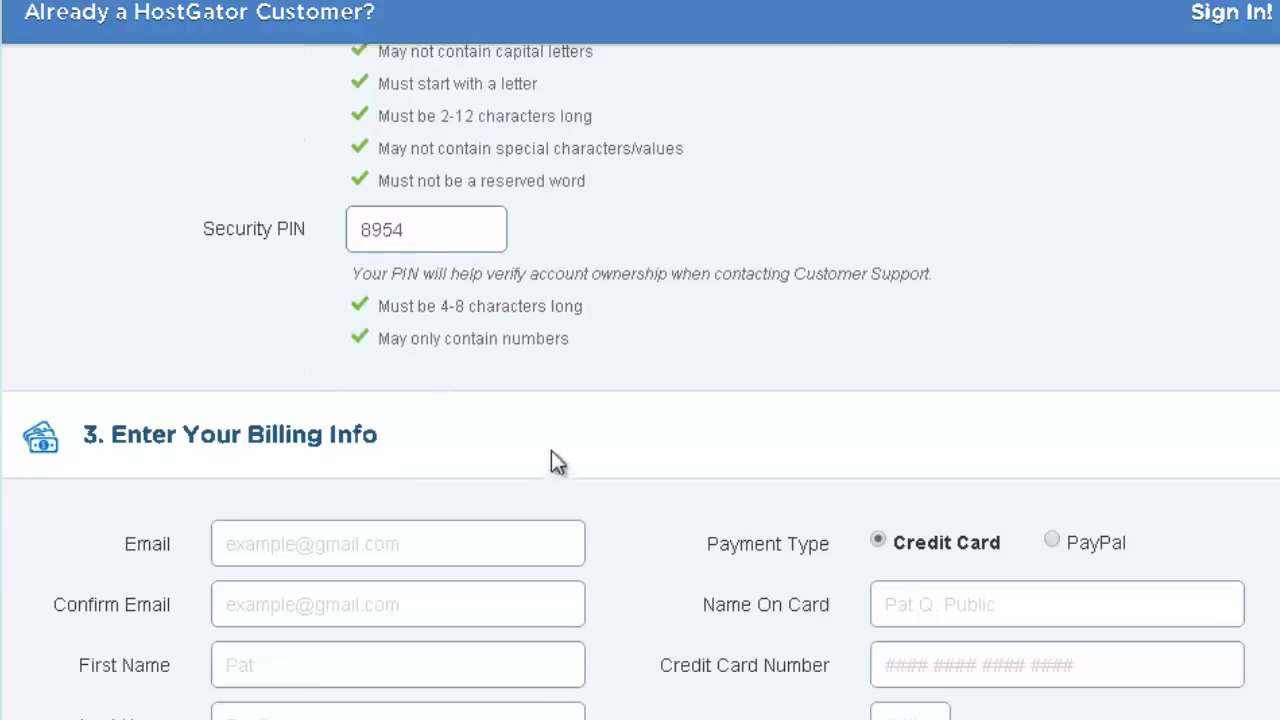
scroll(441, 460, "down", 1)
scroll(370, 230, "down", 2)
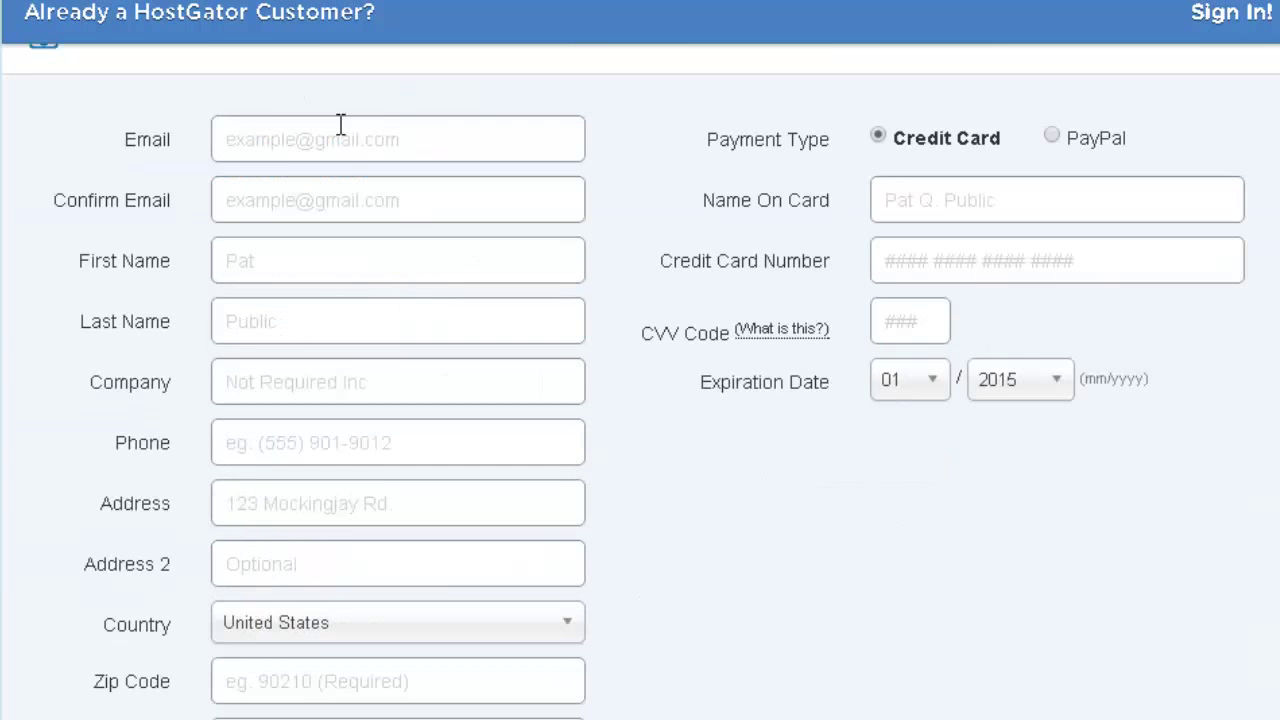
scroll(300, 345, "down", 2)
scroll(328, 340, "up", 2)
scroll(183, 206, "up", 2)
scroll(368, 495, "down", 2)
scroll(286, 277, "down", 1)
scroll(530, 200, "down", 2)
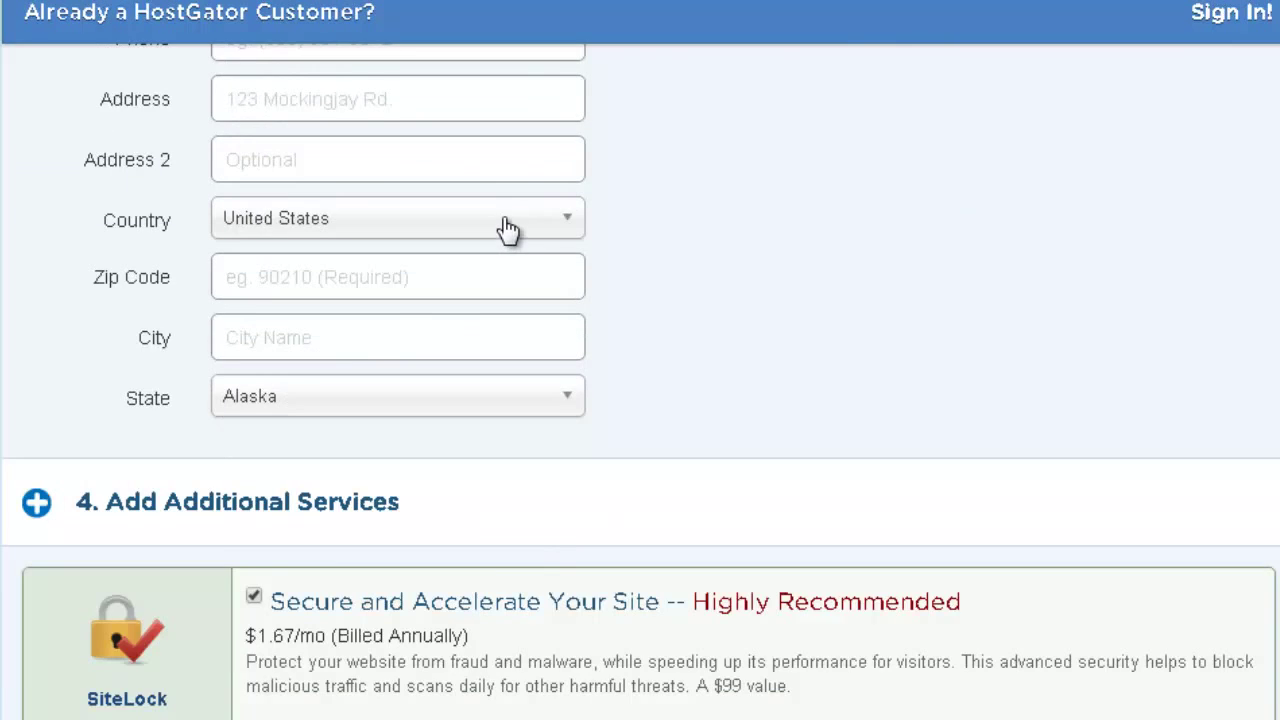
scroll(503, 211, "up", 3)
scroll(420, 200, "up", 2)
scroll(600, 320, "down", 2)
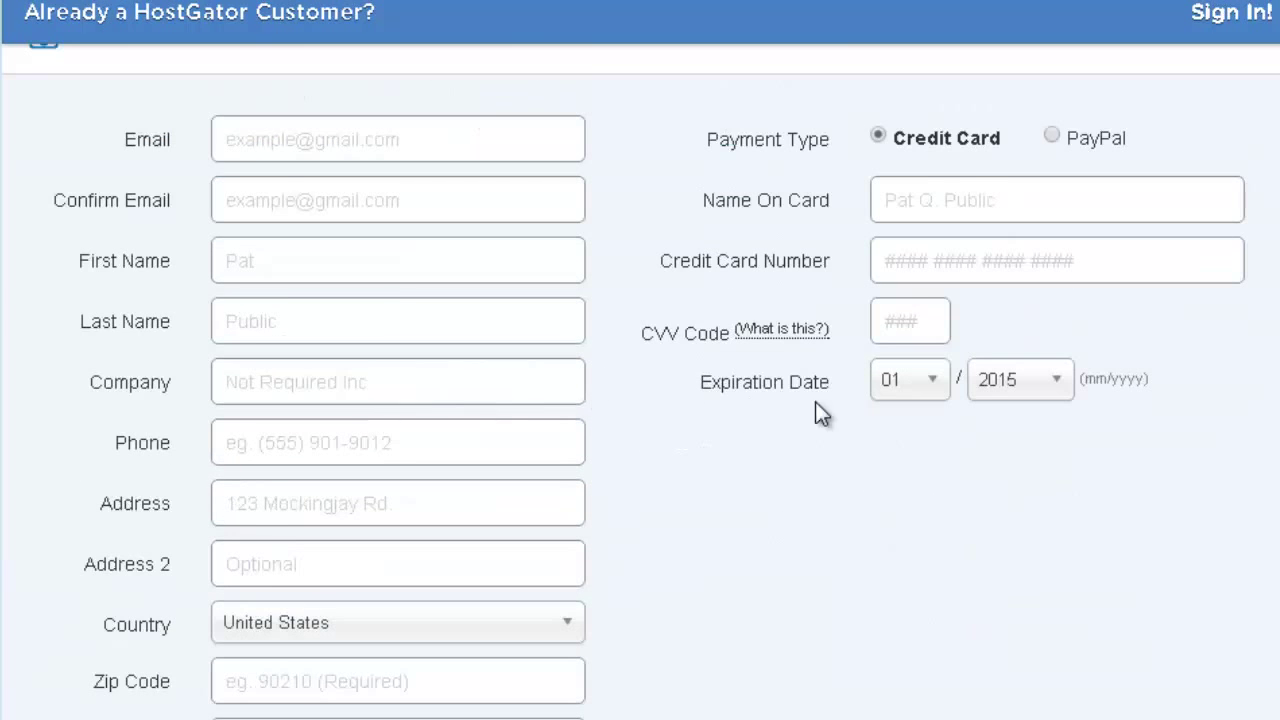
scroll(1028, 120, "up", 1)
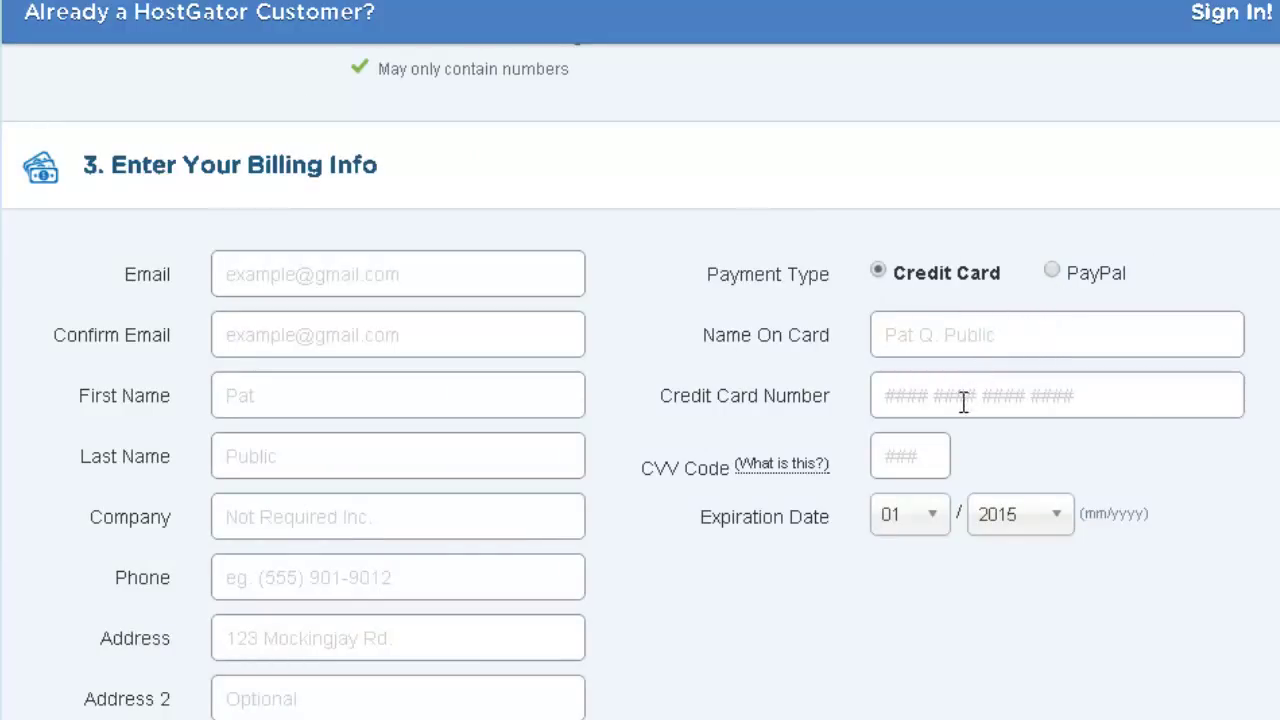
scroll(960, 400, "down", 7)
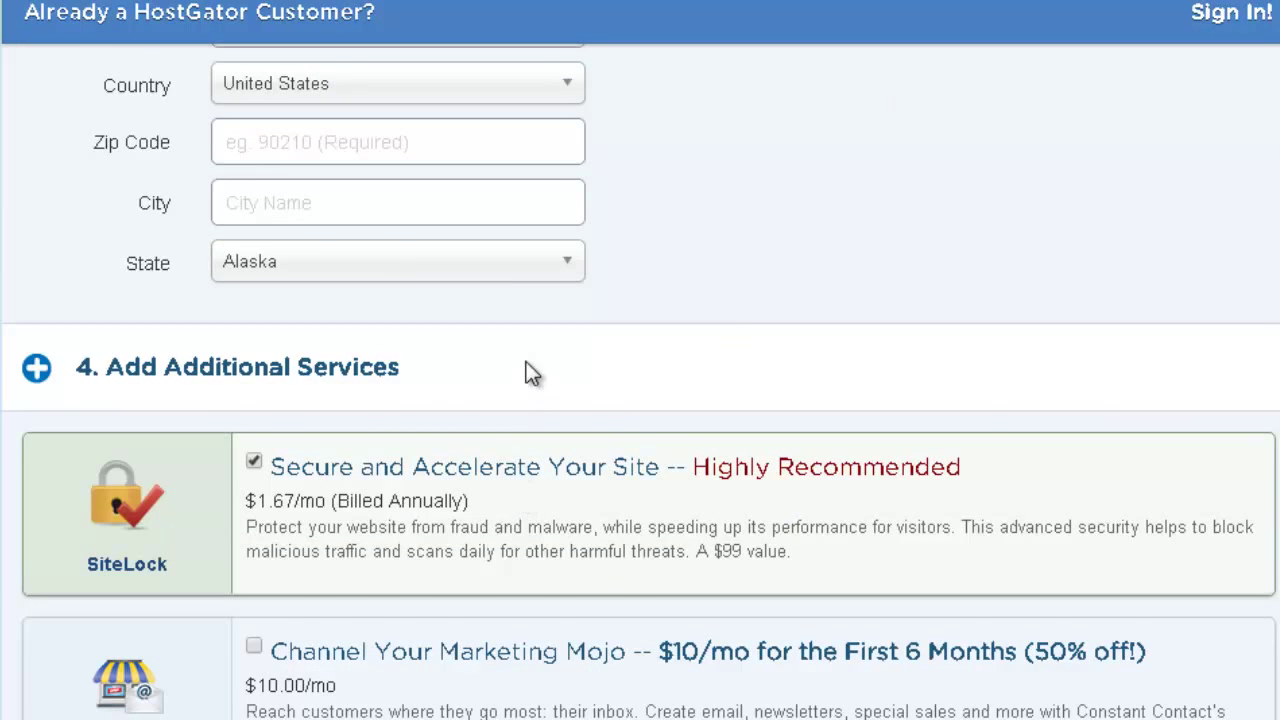
scroll(524, 366, "down", 4)
scroll(272, 235, "up", 3)
scroll(272, 235, "down", 1)
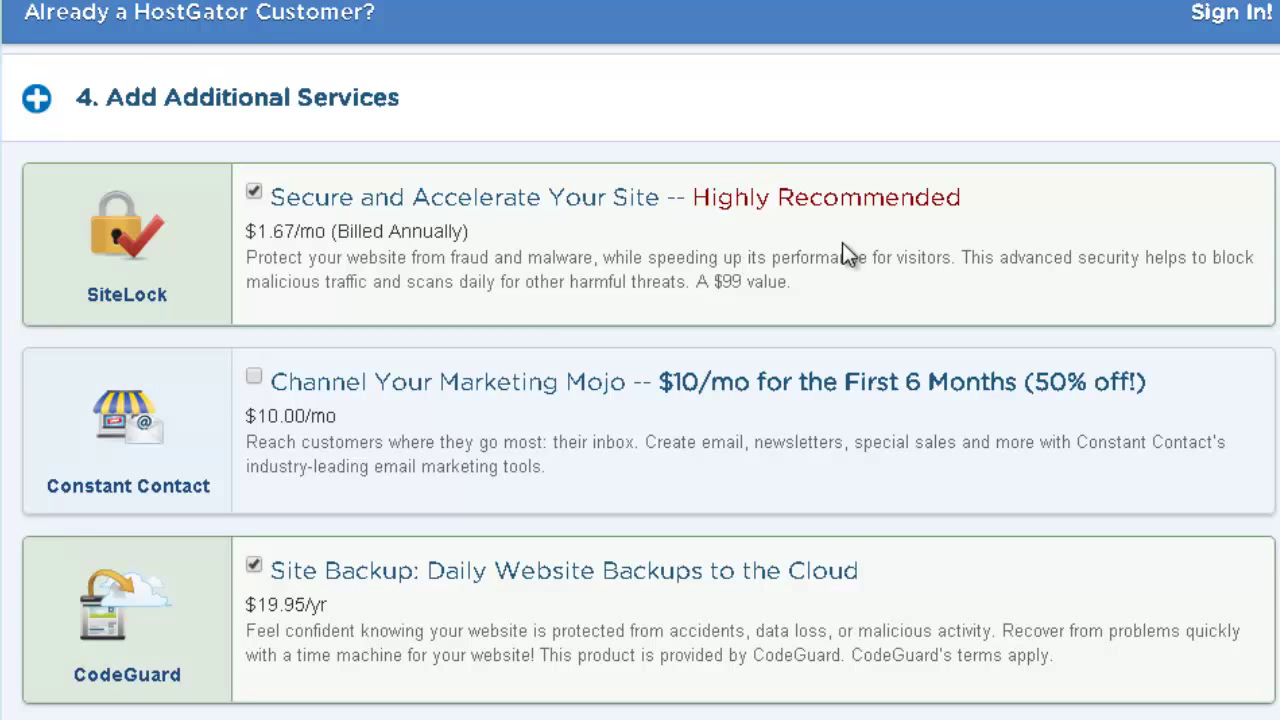
- Untick the CodeGuard 'Site Backup: Daily Website Backups to the Cloud' add-on on the order form
scroll(297, 273, "down", 2)
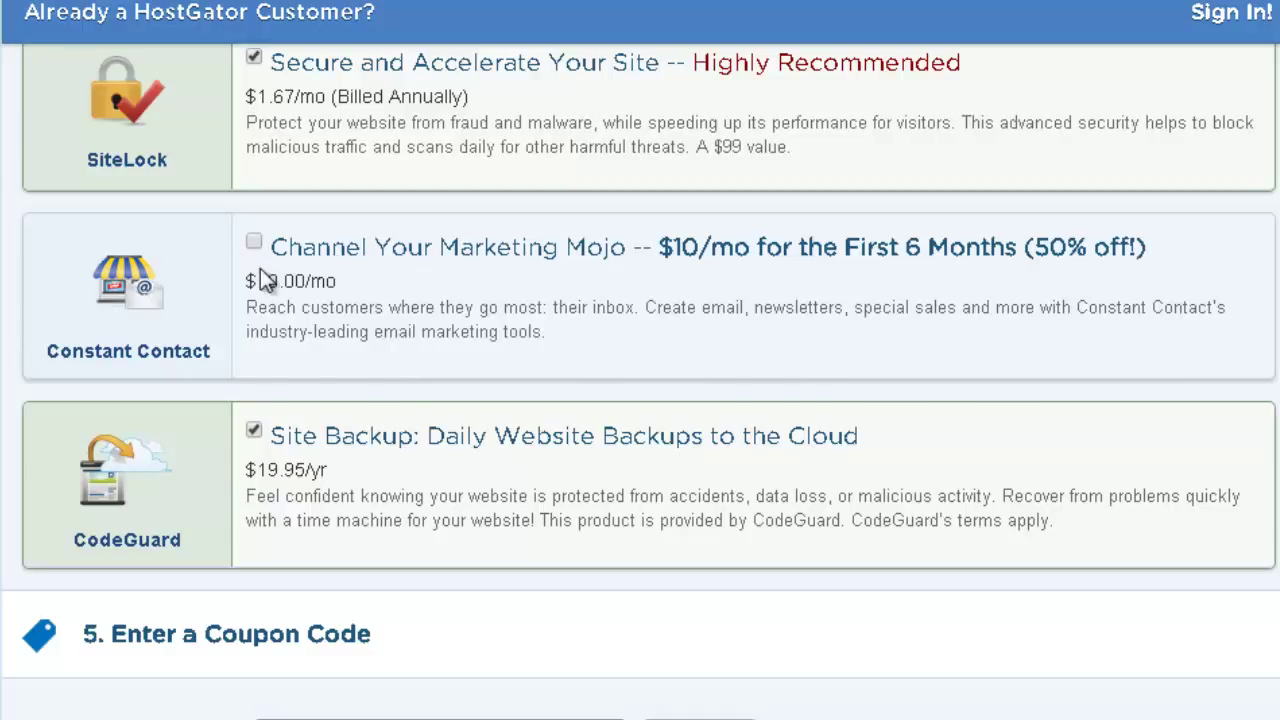
scroll(299, 266, "down", 2)
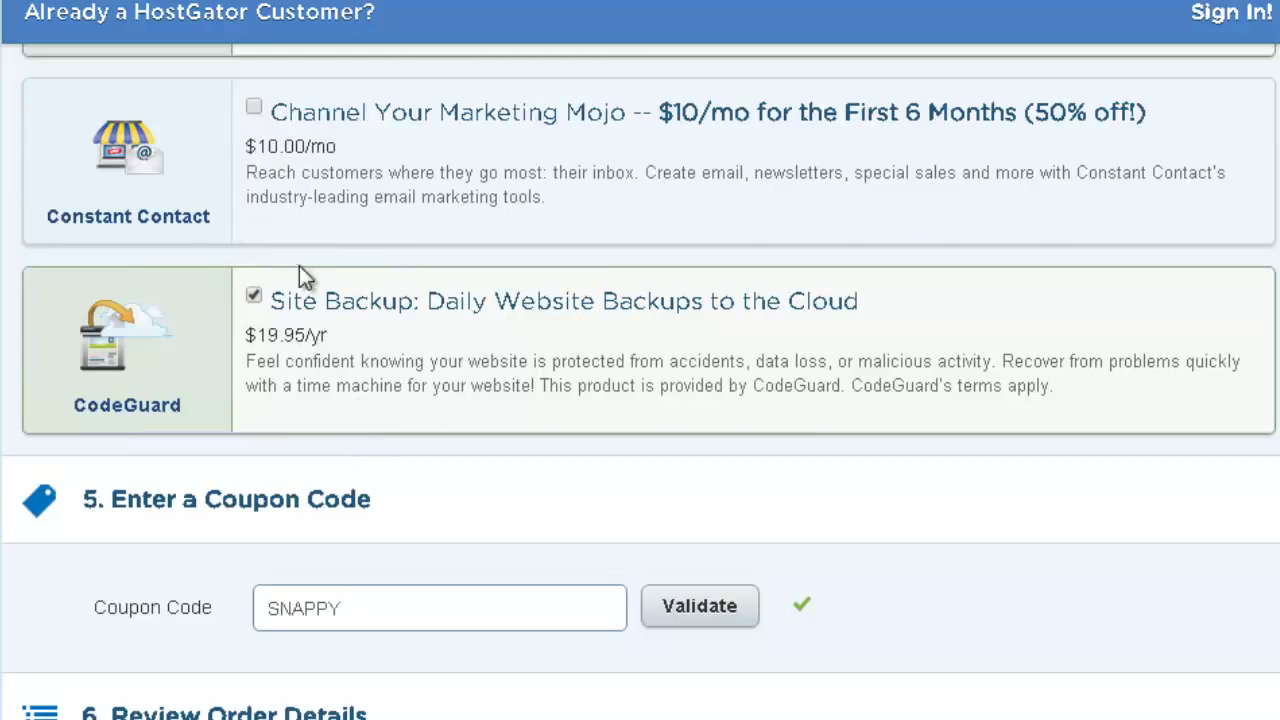
left_click(253, 298)
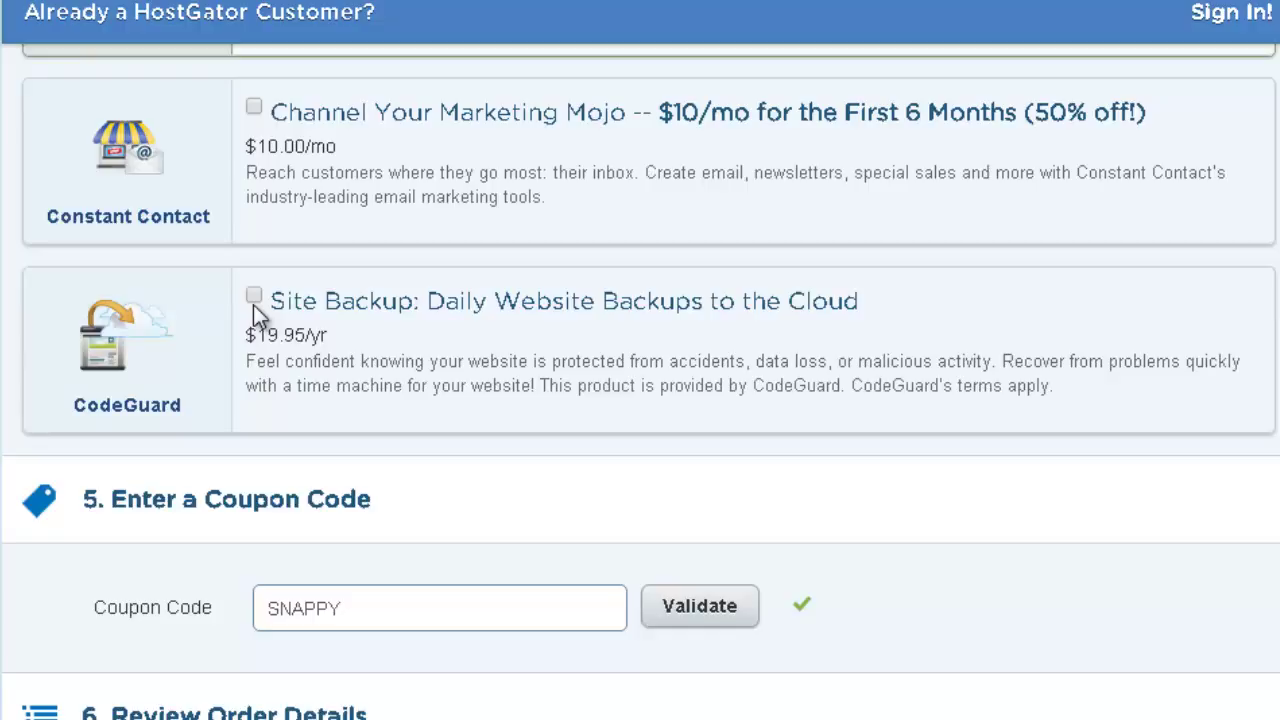
scroll(253, 305, "down", 3)
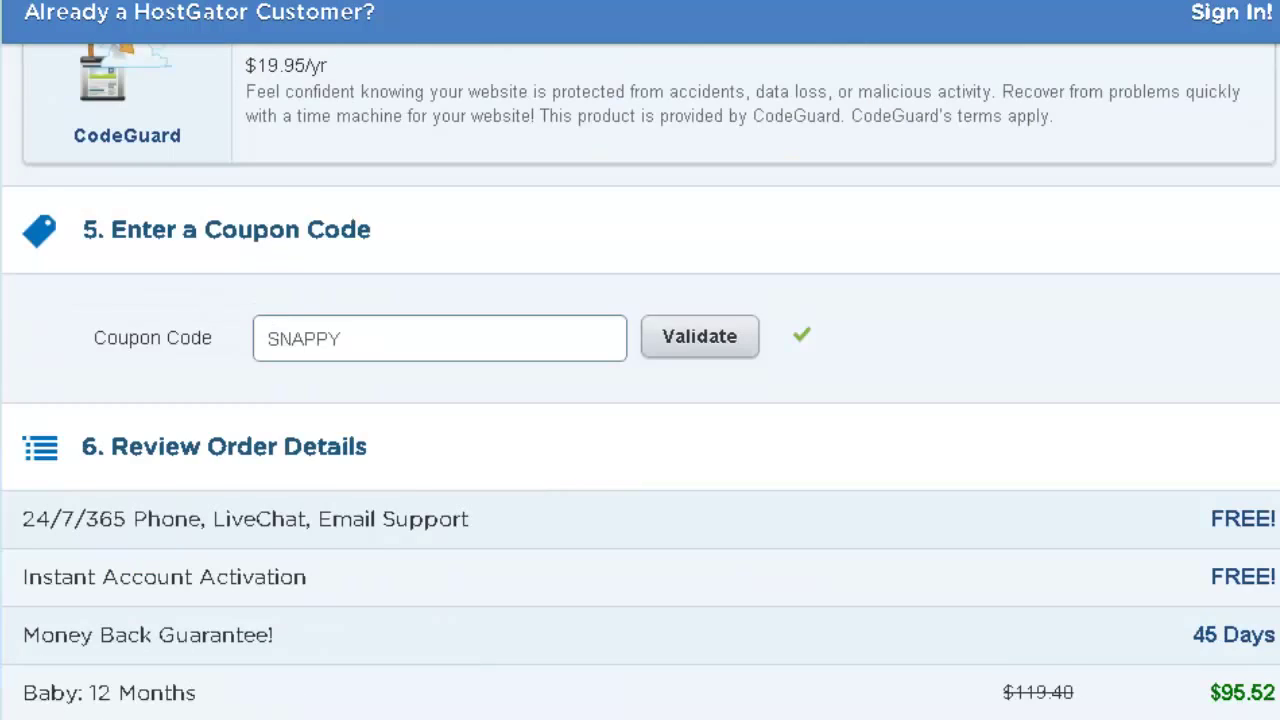
scroll(89, 177, "down", 3)
scroll(44, 303, "up", 3)
scroll(545, 400, "down", 2)
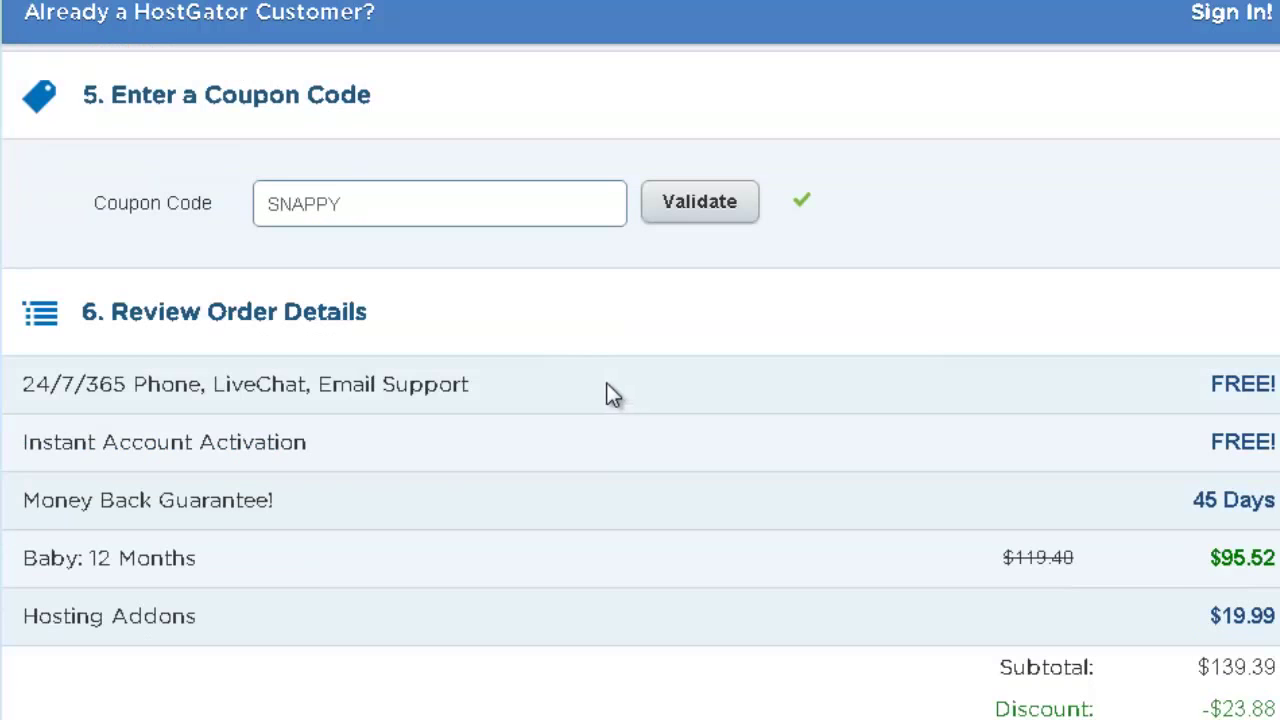
- Tick 'I have read and agree' to accept the Terms of Service, Cancellation and Privacy policies
scroll(548, 248, "down", 2)
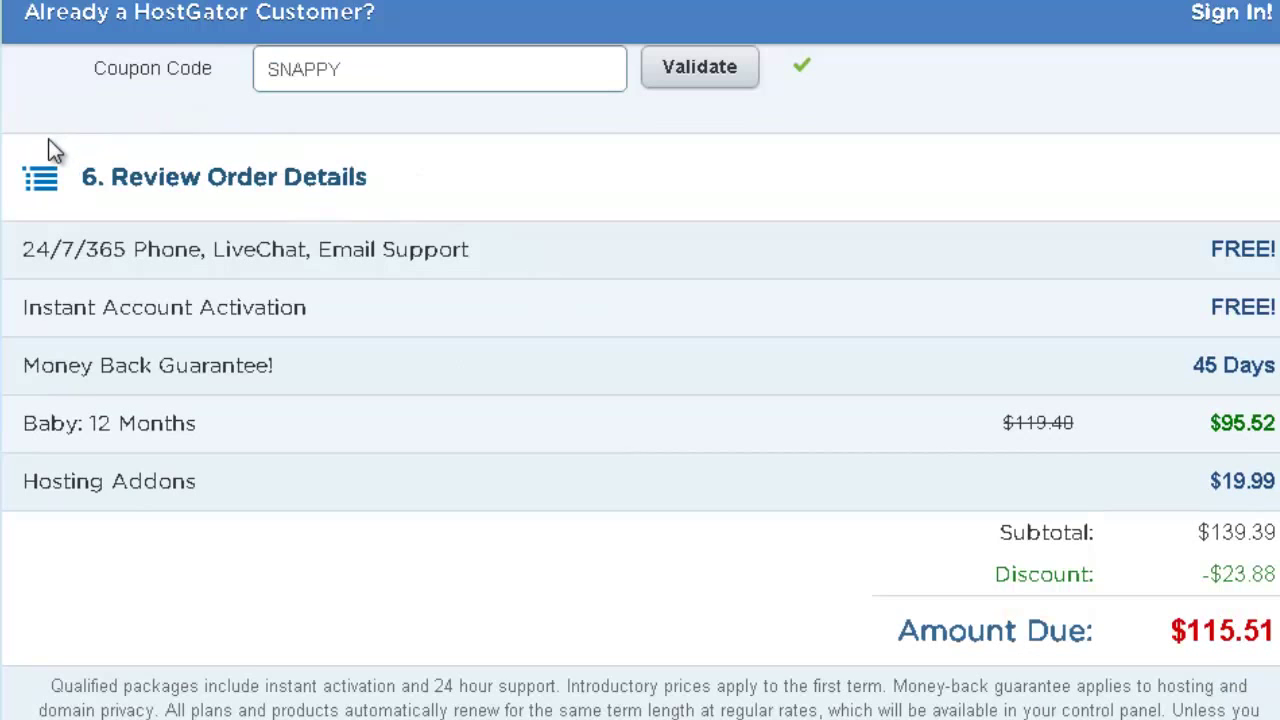
scroll(54, 148, "down", 1)
scroll(130, 44, "up", 1)
scroll(163, 68, "down", 1)
scroll(300, 66, "up", 1)
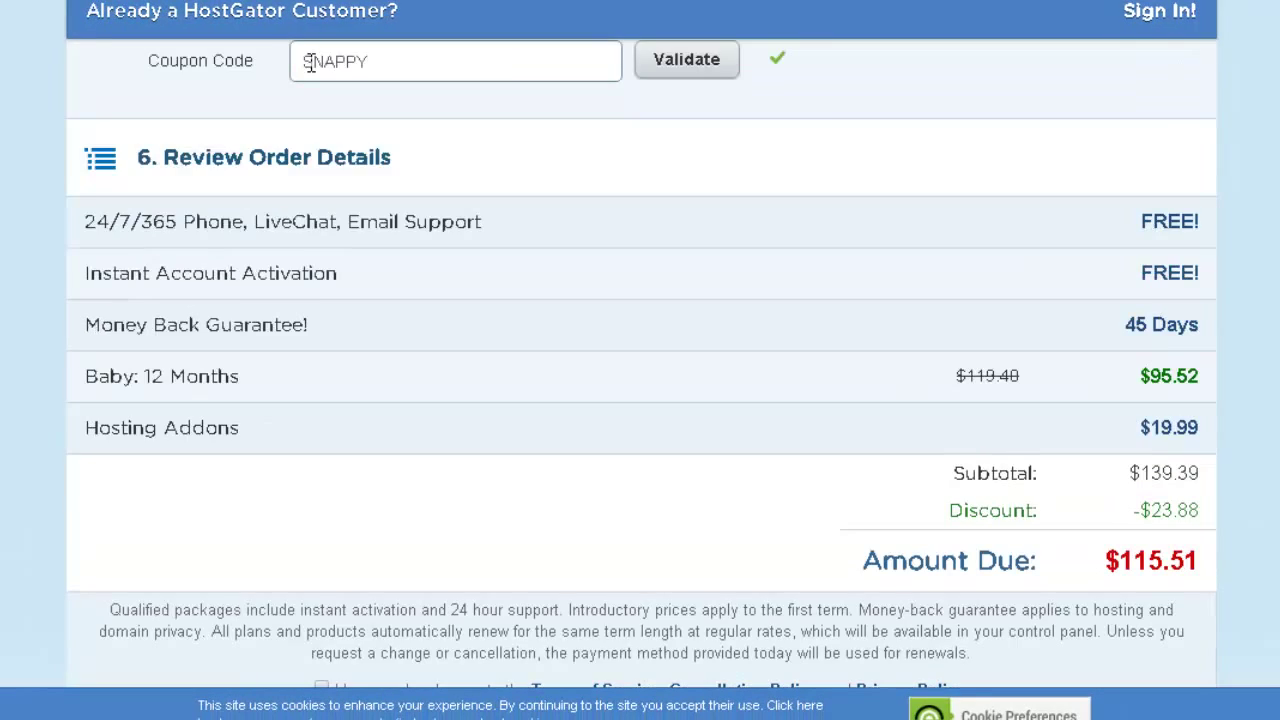
scroll(1206, 189, "down", 2)
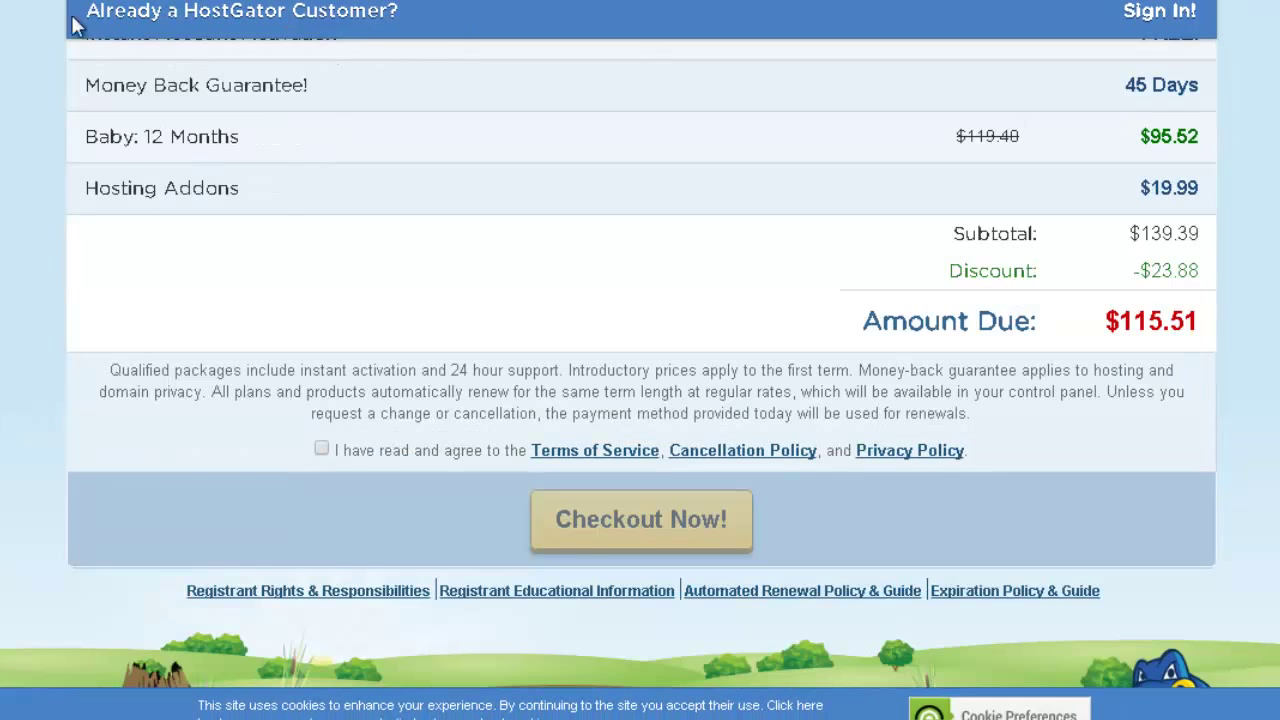
scroll(688, 282, "up", 1)
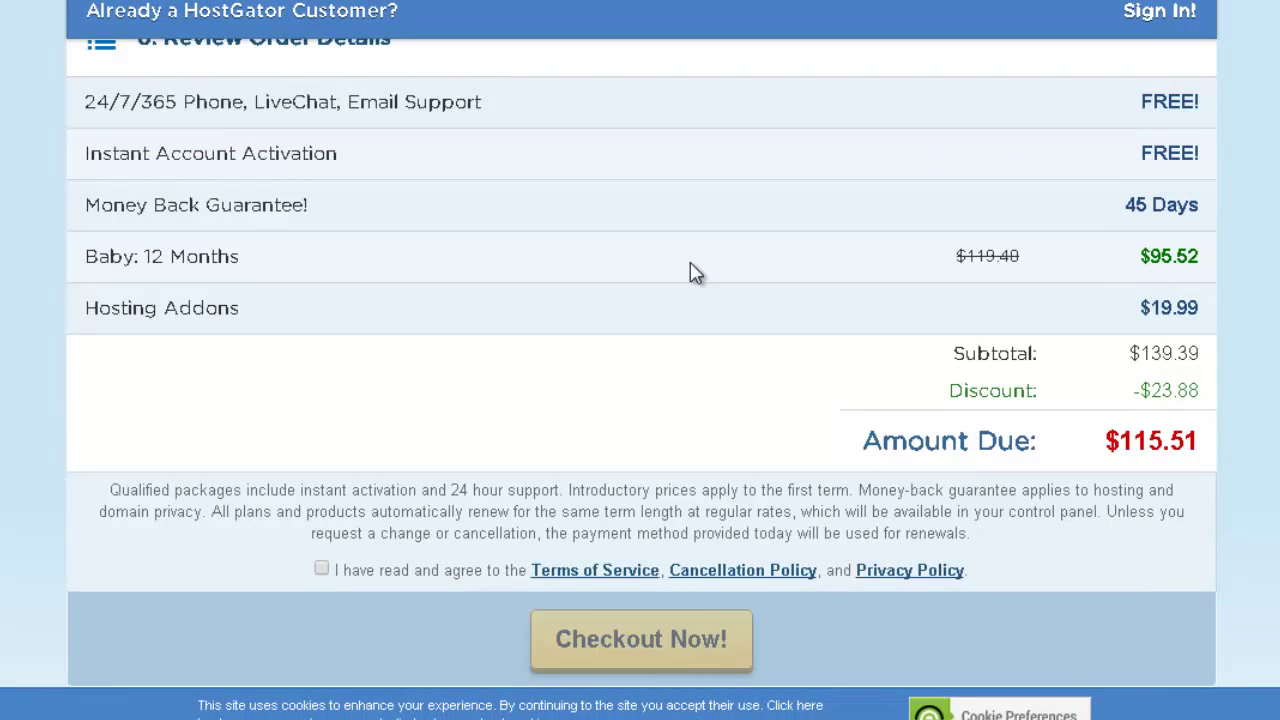
scroll(689, 275, "down", 1)
left_click(372, 455)
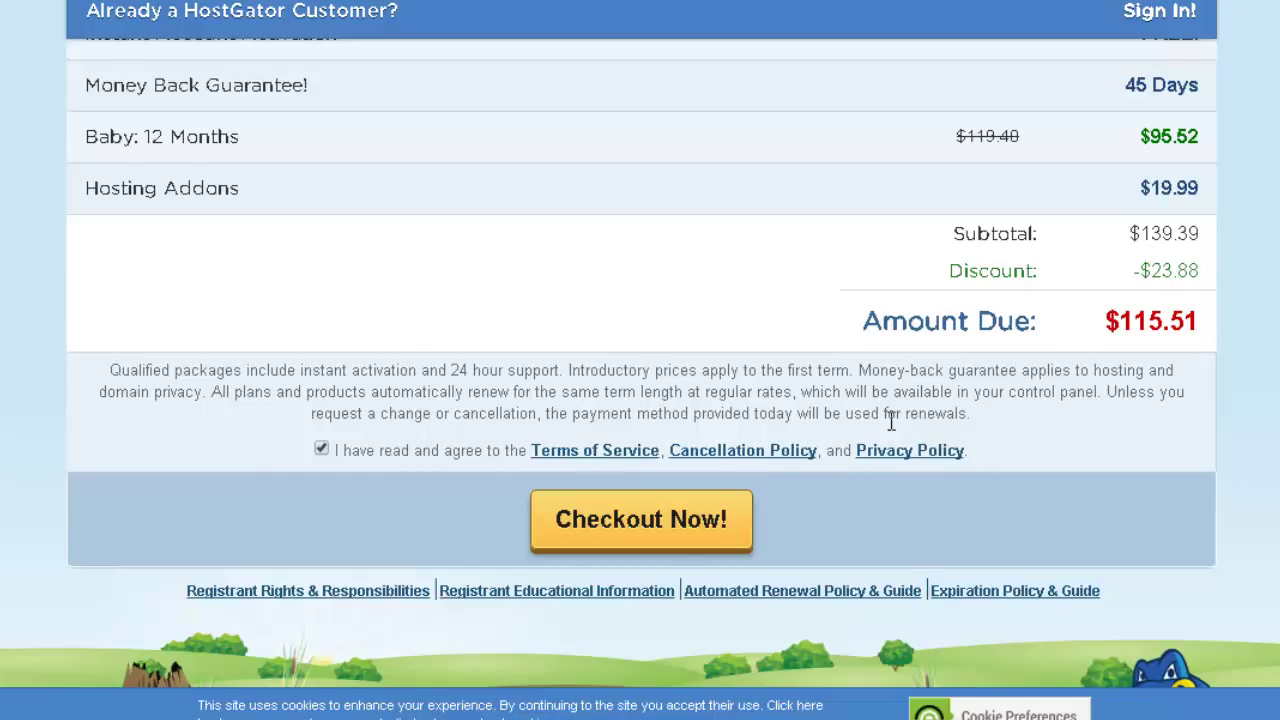
scroll(891, 421, "down", 1)
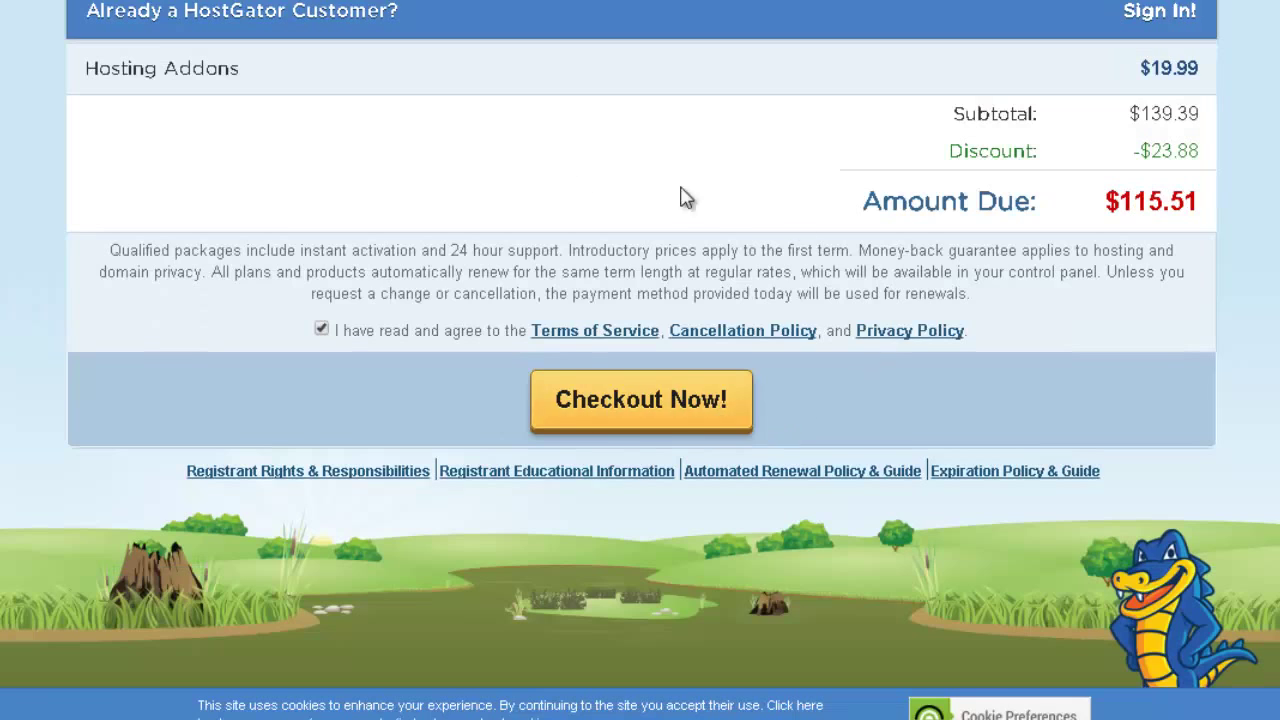
scroll(728, 466, "up", 2)
scroll(740, 468, "down", 2)
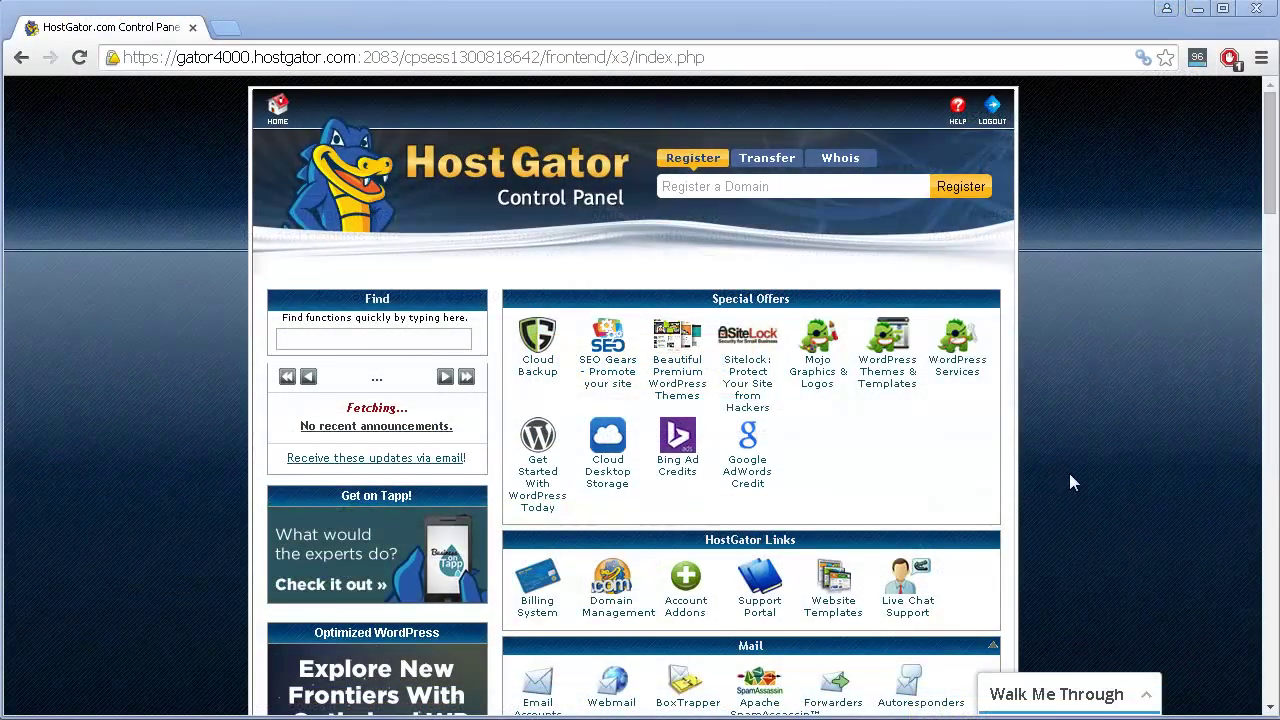
left_click_drag(1268, 172, 1260, 229)
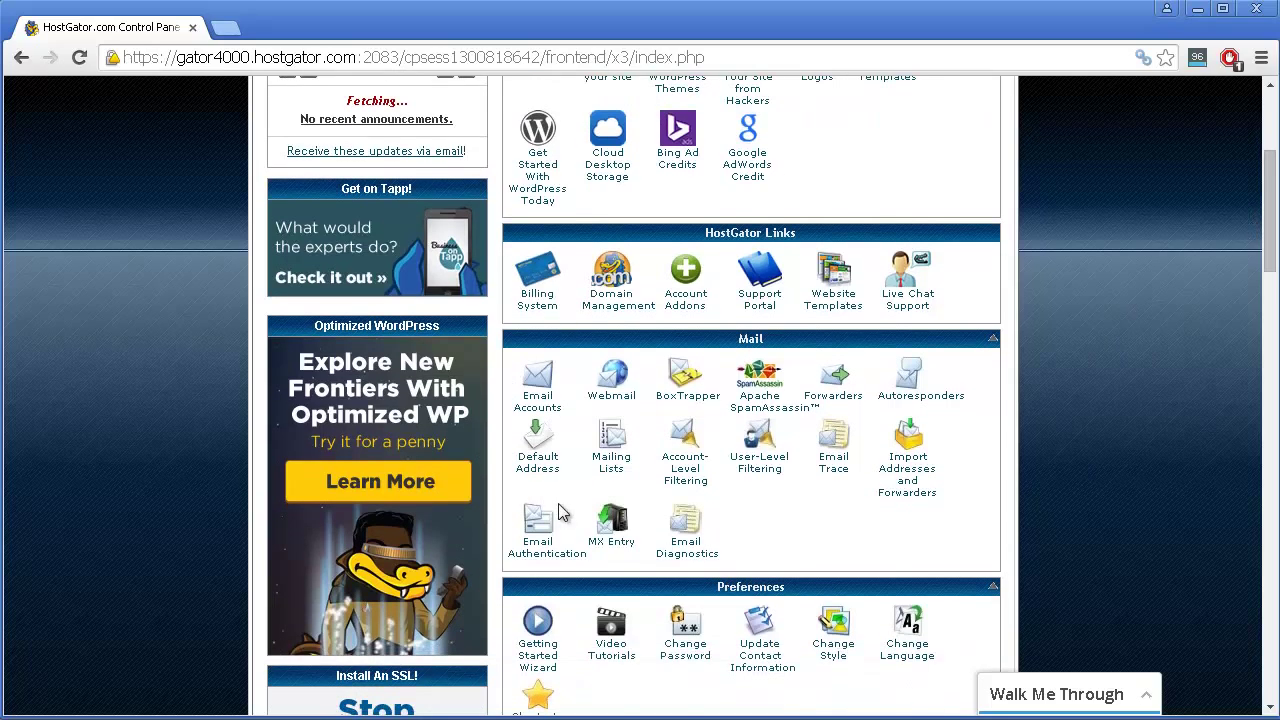
scroll(650, 462, "down", 1)
scroll(650, 462, "down", 5)
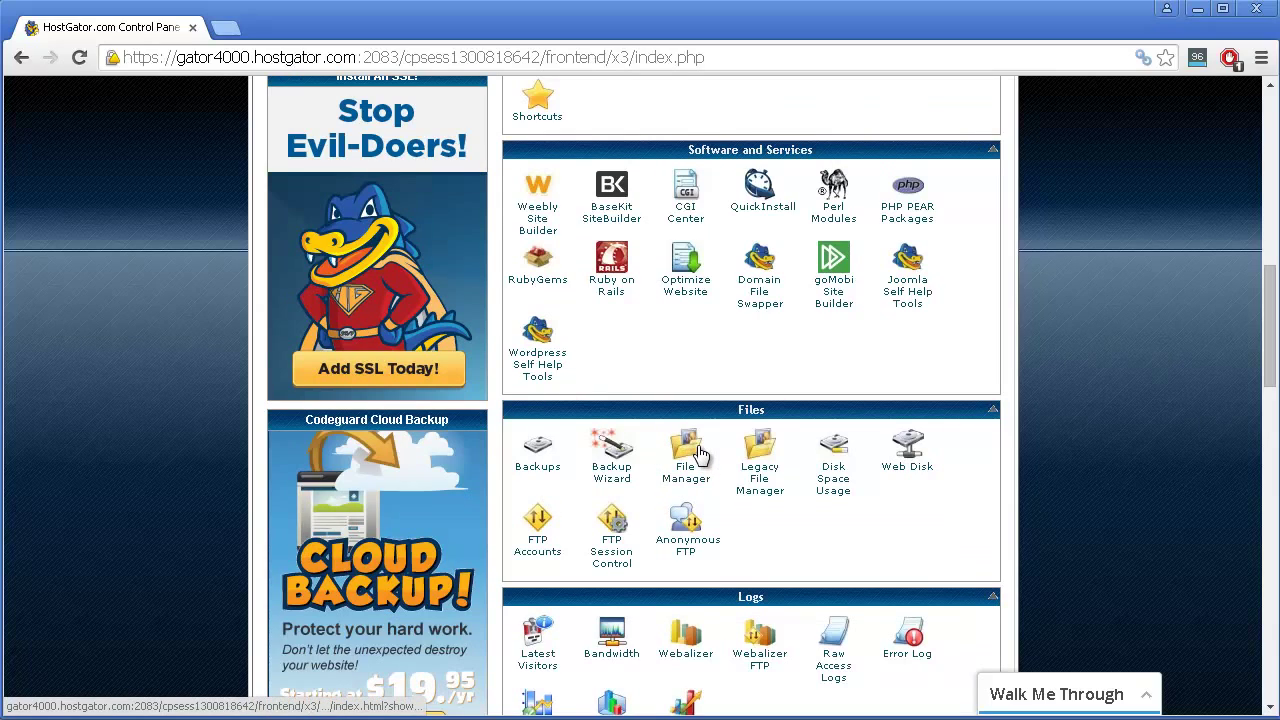
scroll(700, 453, "down", 3)
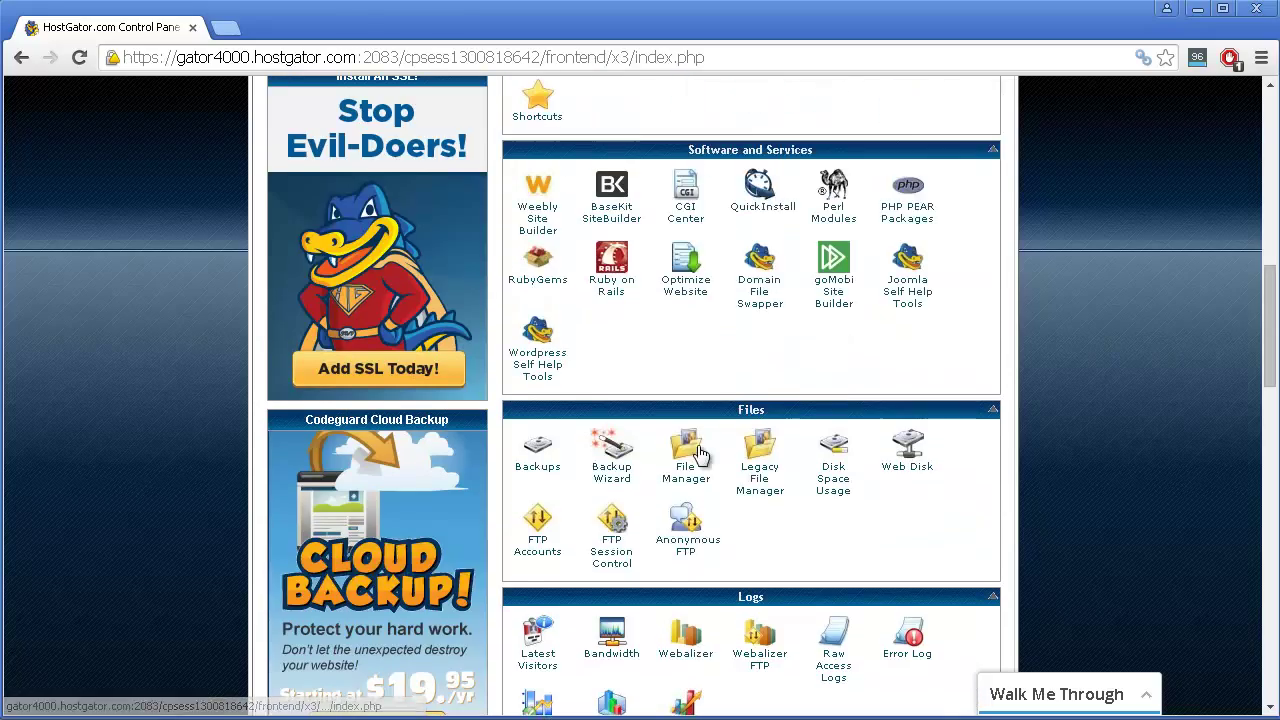
scroll(700, 452, "up", 7)
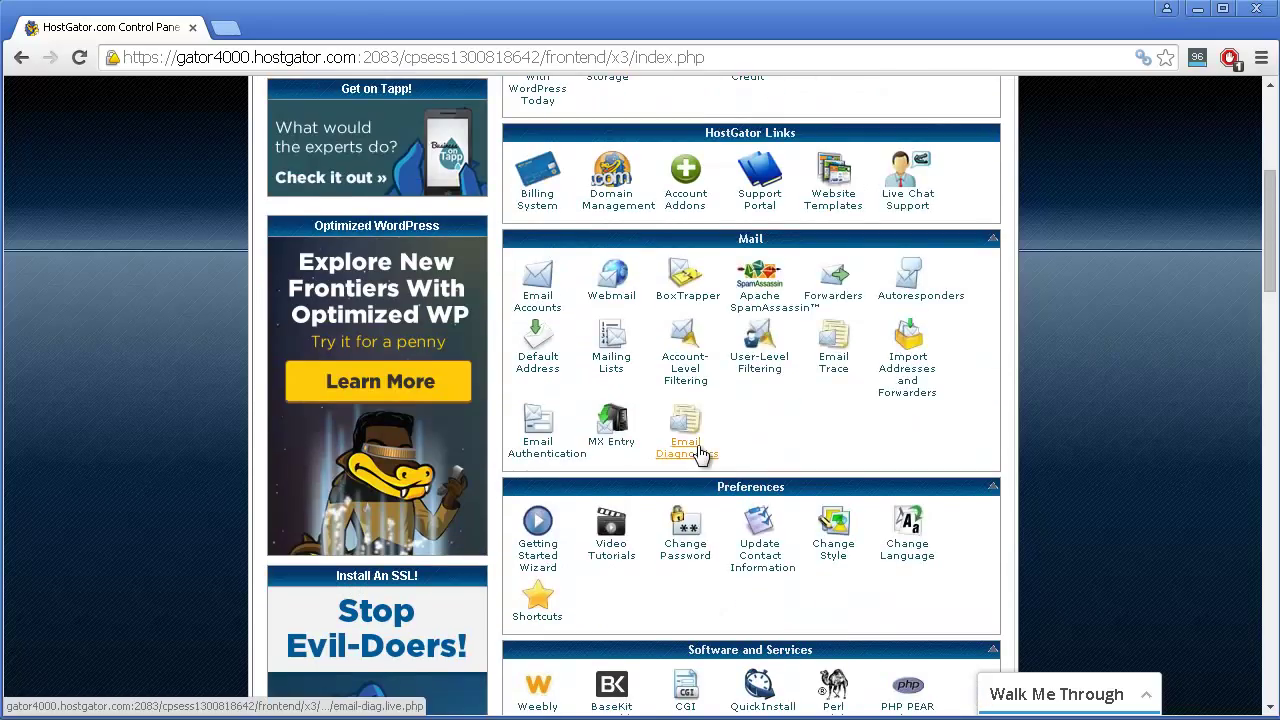
scroll(697, 445, "up", 2)
scroll(700, 450, "down", 10)
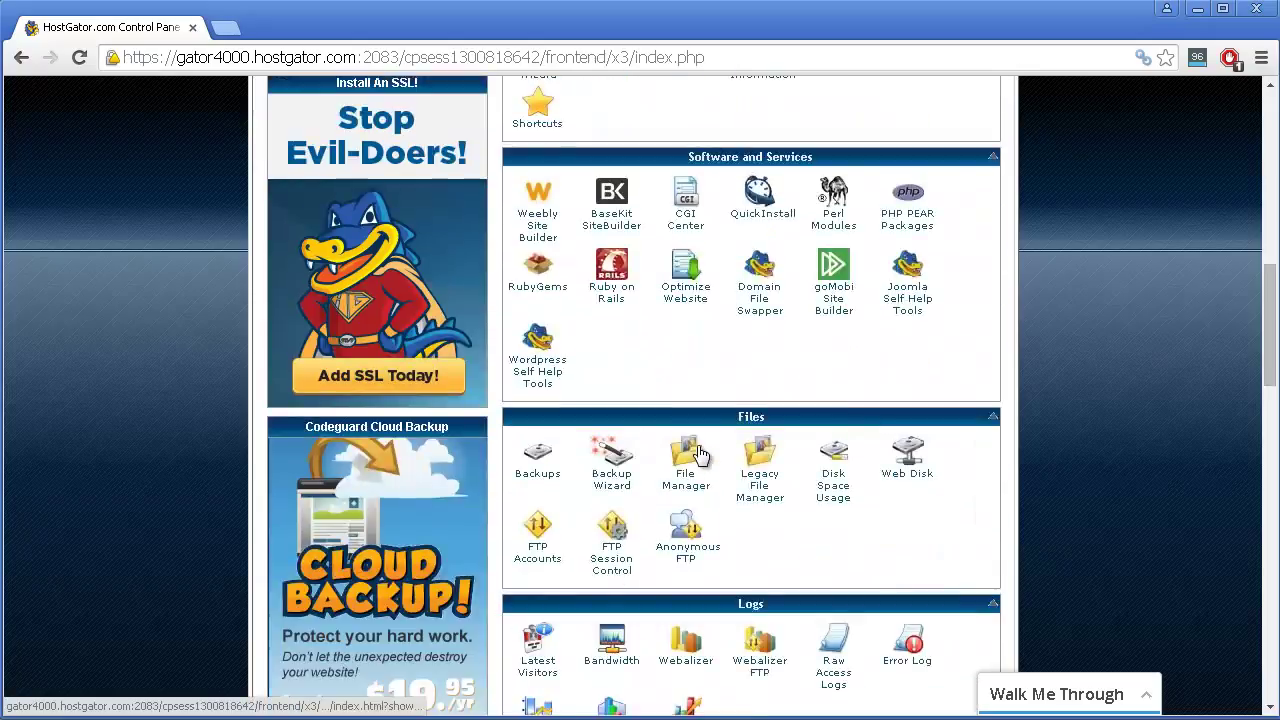
scroll(700, 455, "down", 1)
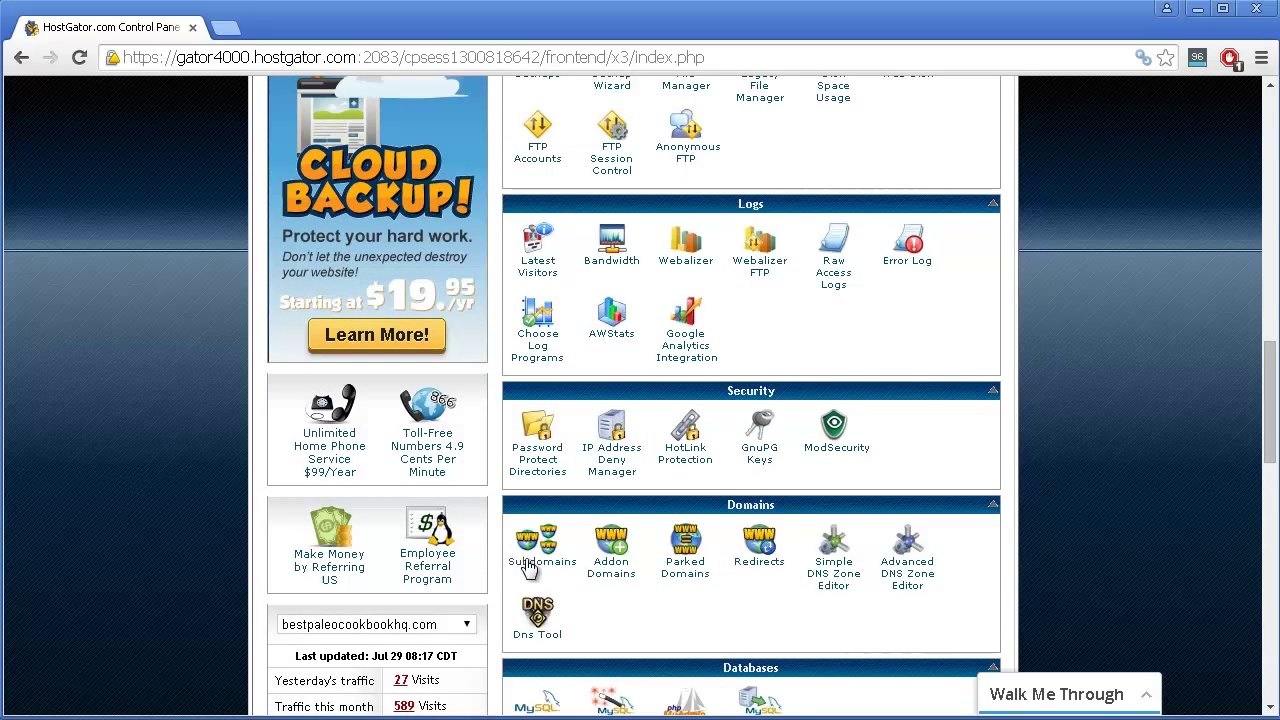
scroll(604, 520, "down", 1)
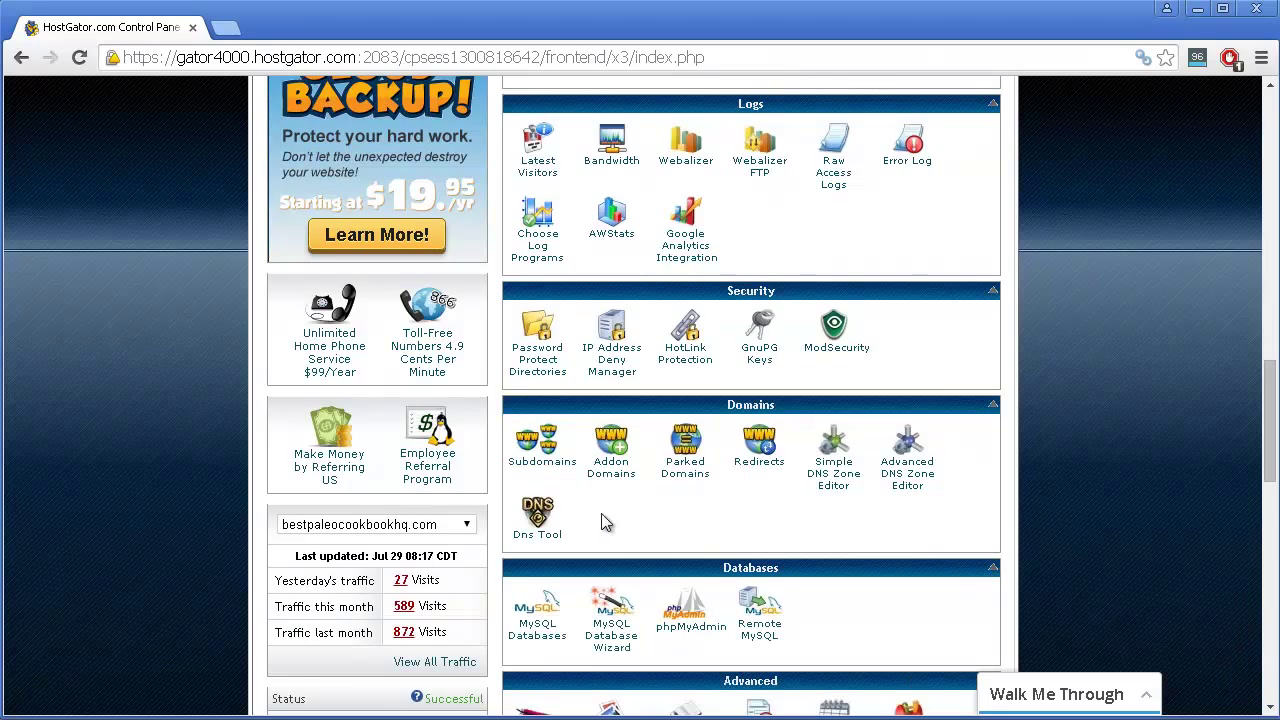
scroll(604, 520, "down", 1)
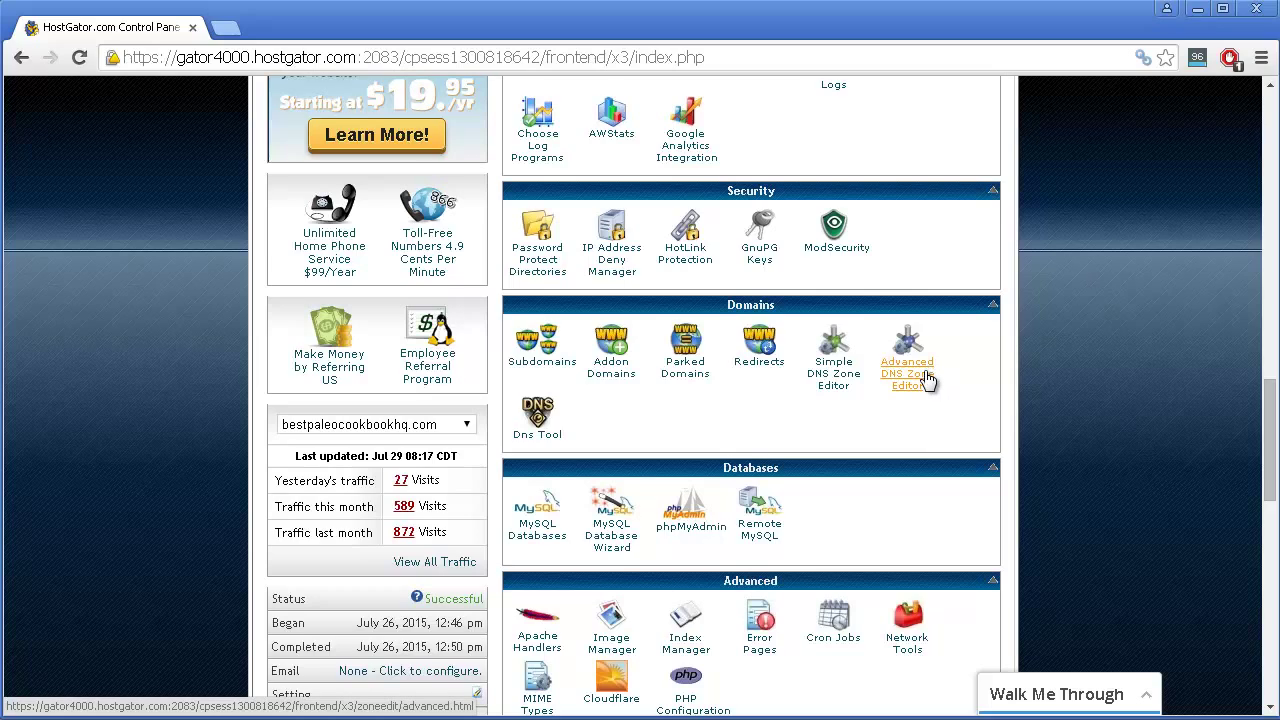
scroll(966, 463, "down", 1)
scroll(970, 468, "down", 2)
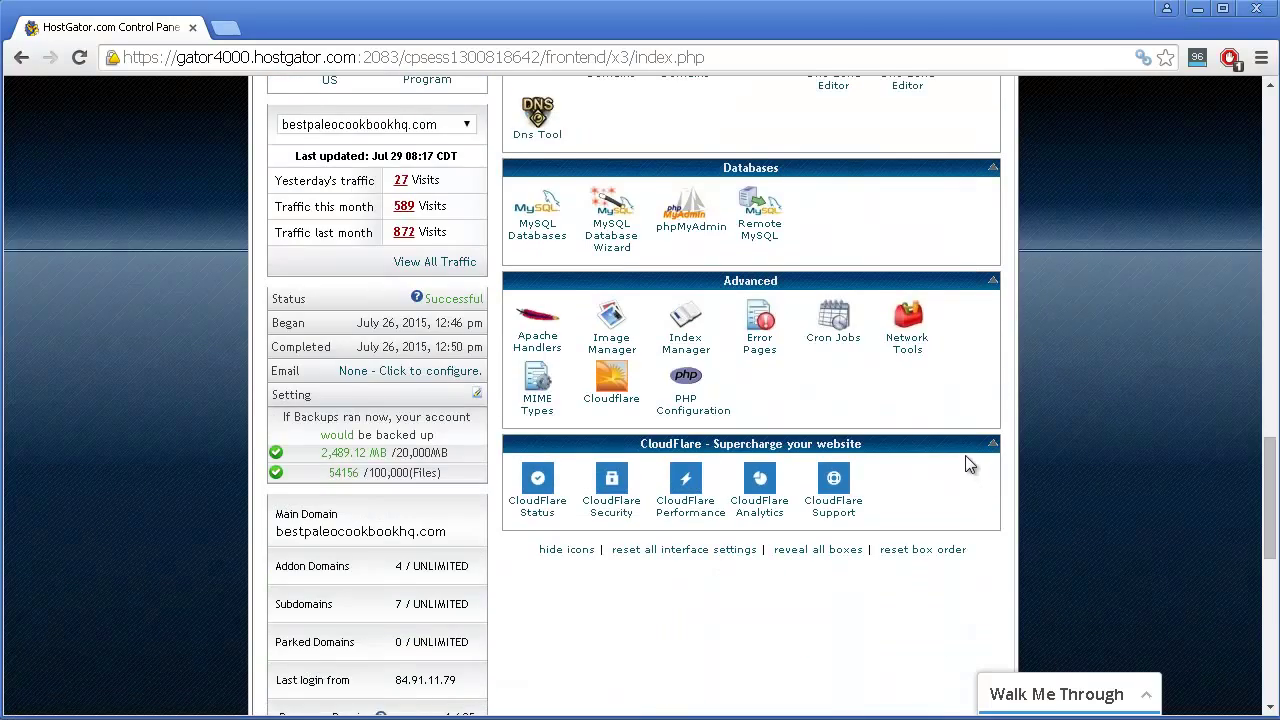
scroll(968, 462, "up", 1)
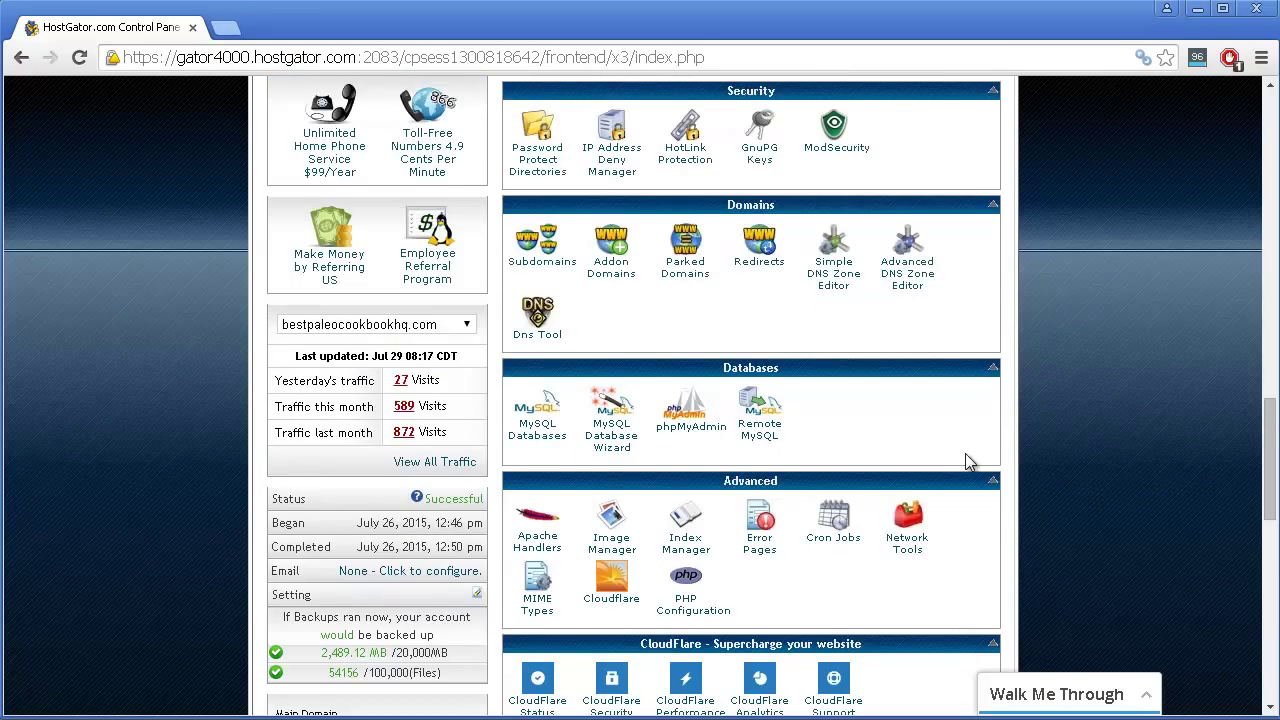
scroll(968, 462, "up", 3)
scroll(968, 461, "up", 5)
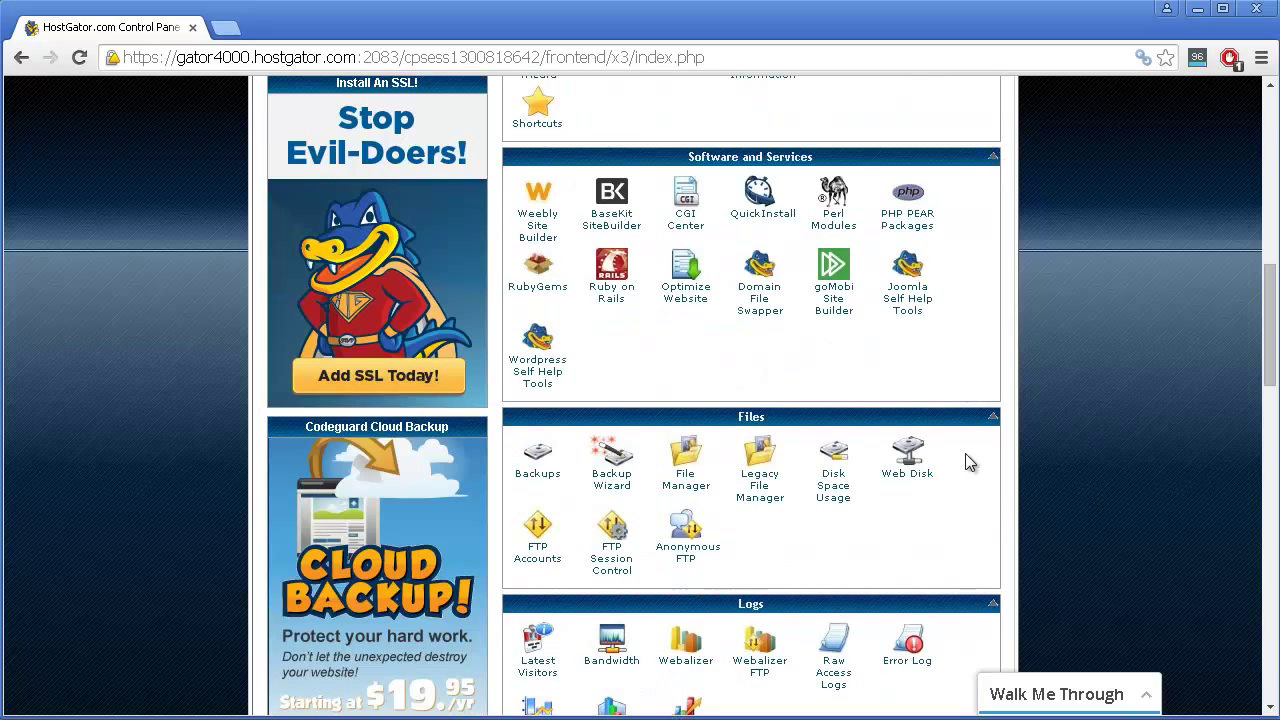
scroll(968, 461, "up", 2)
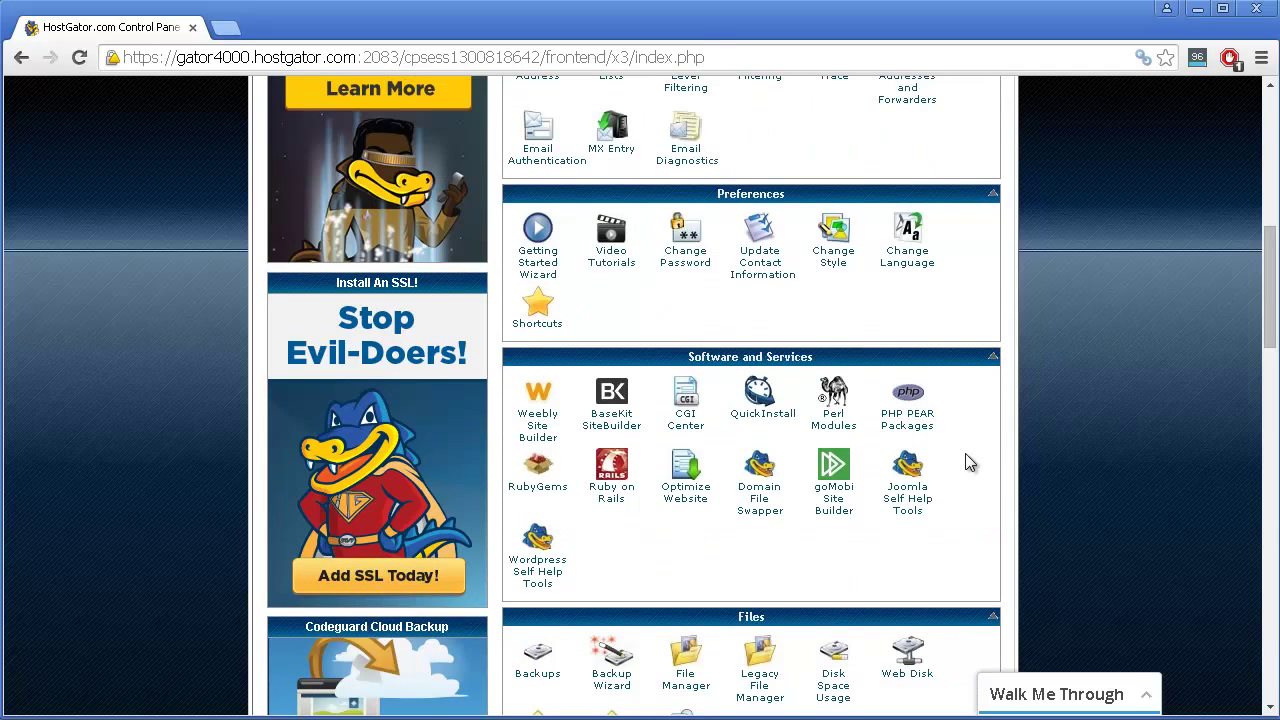
scroll(966, 456, "up", 1)
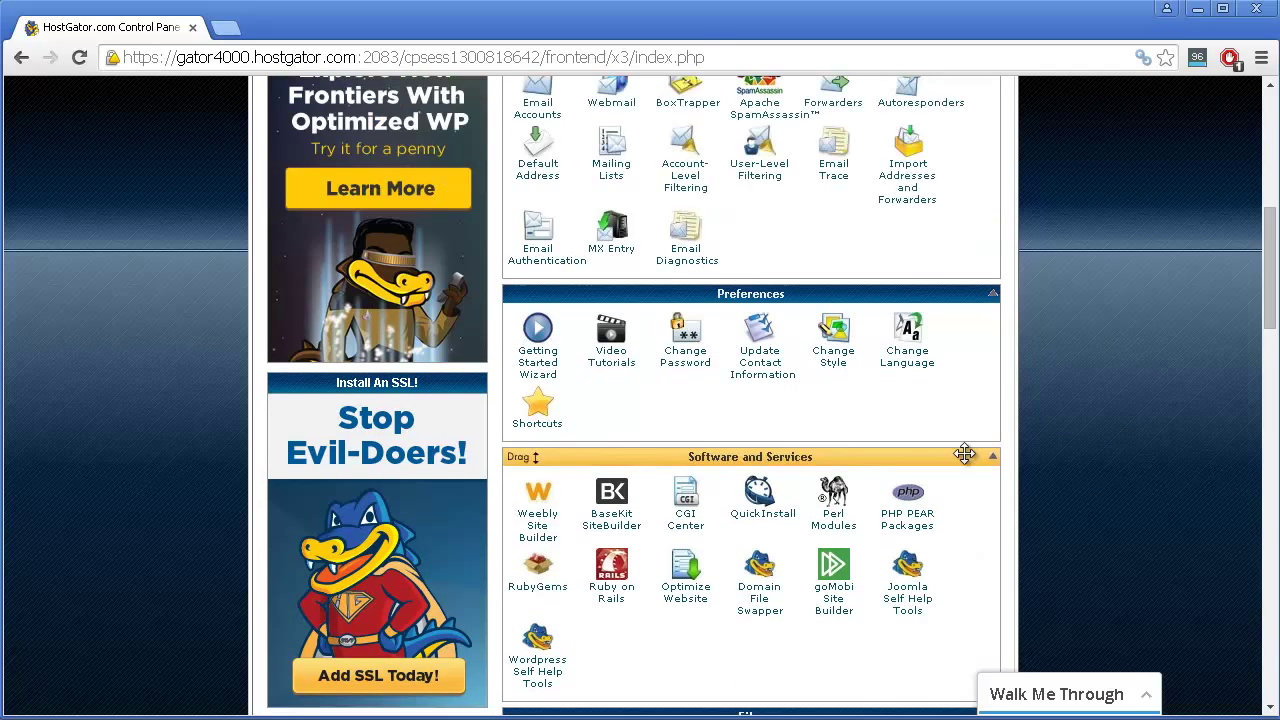
scroll(966, 456, "up", 1)
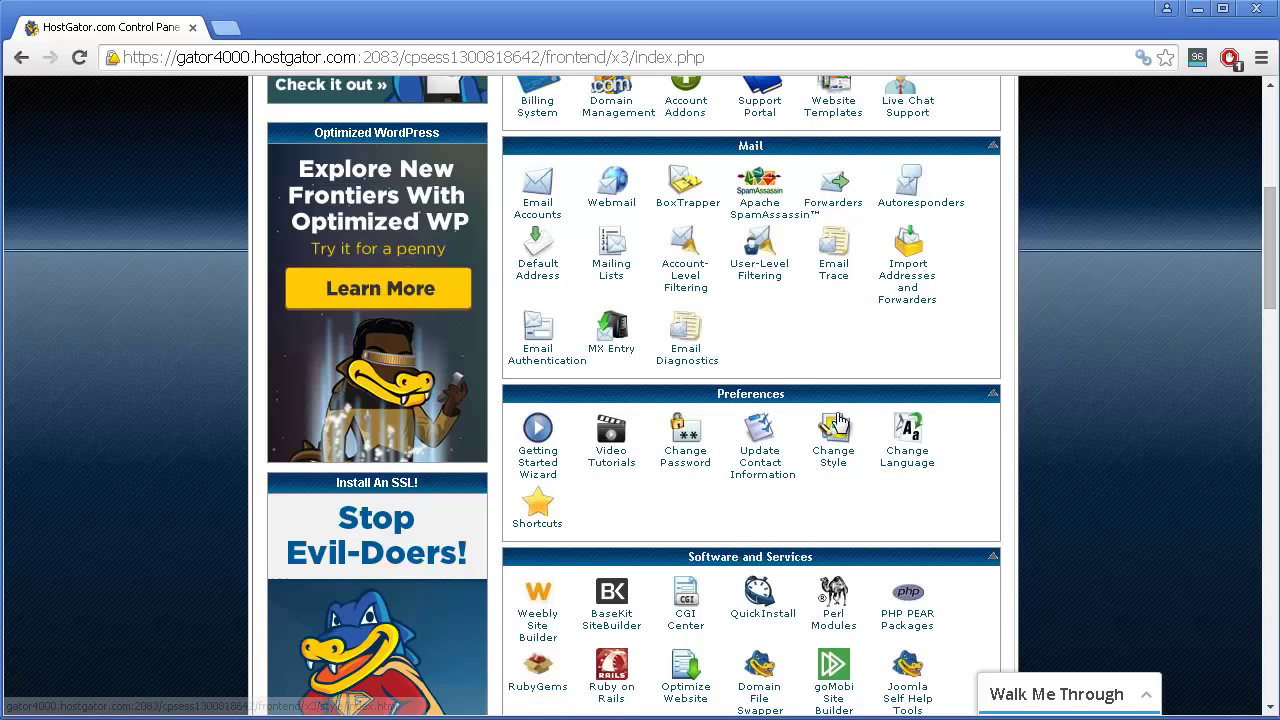
scroll(840, 420, "up", 1)
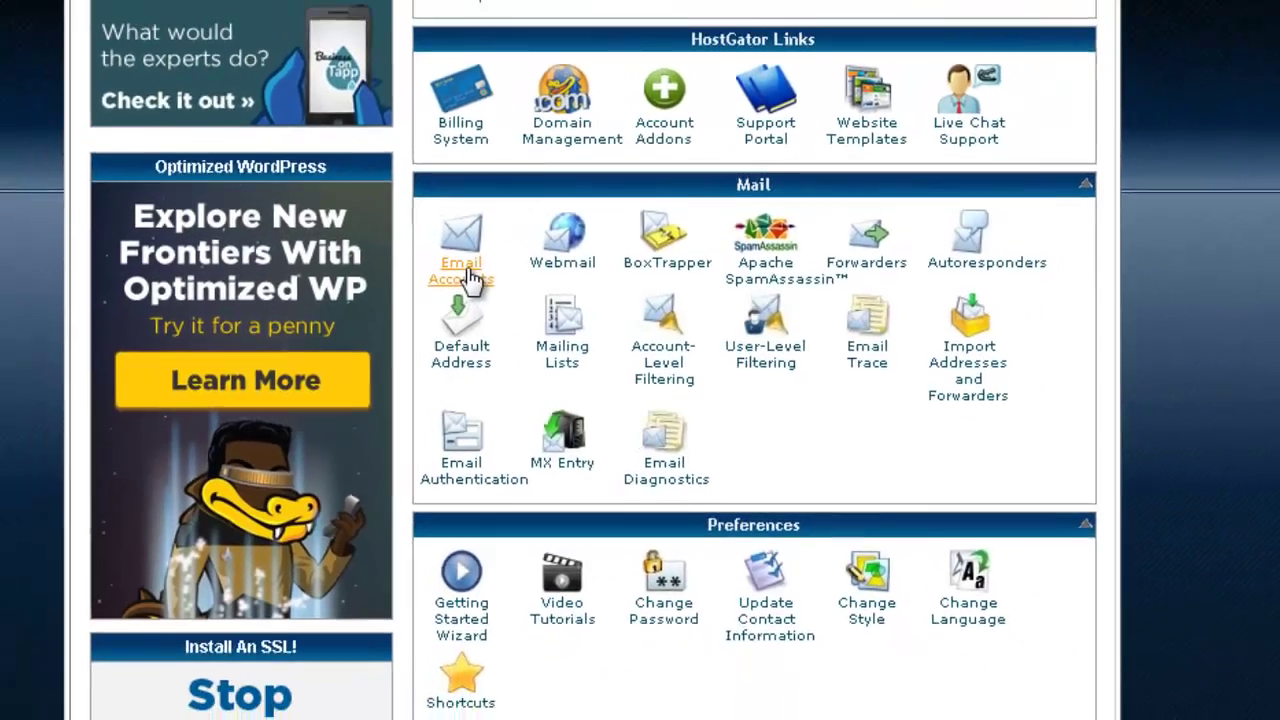
- In Email Accounts, choose the blog.prositetutorials.org domain and enter the new account name
left_click(368, 224)
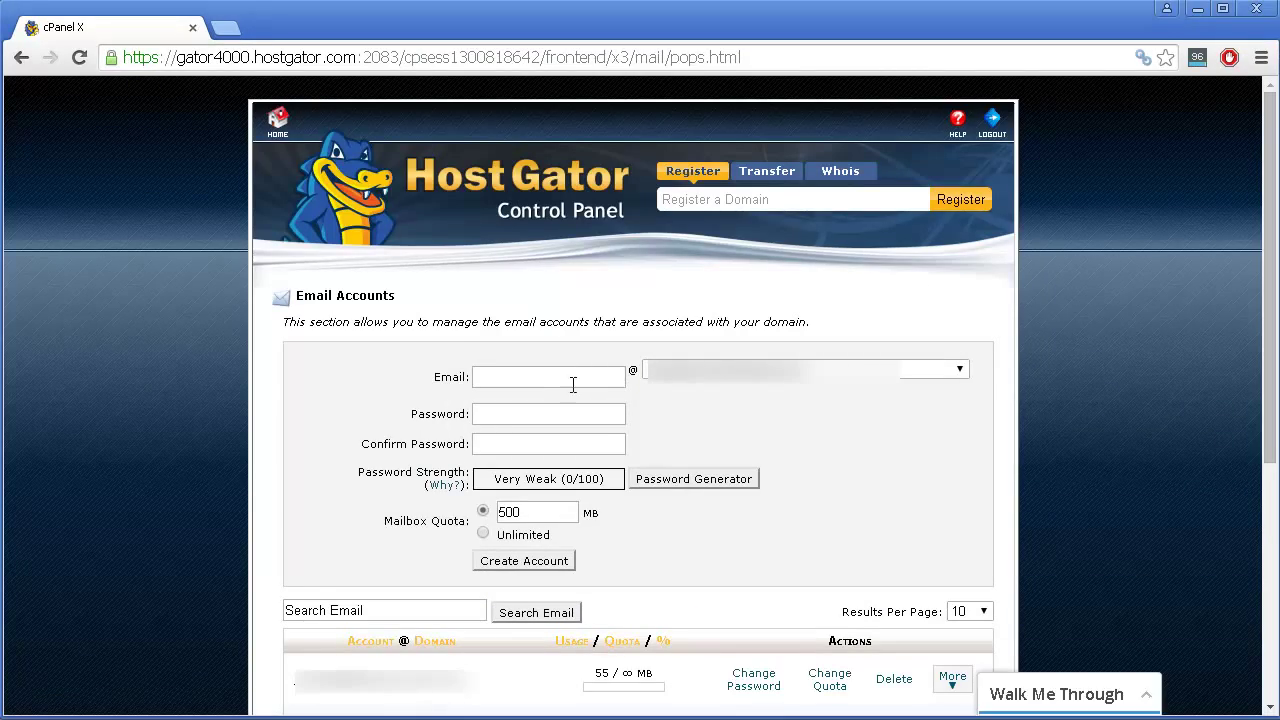
left_click(744, 375)
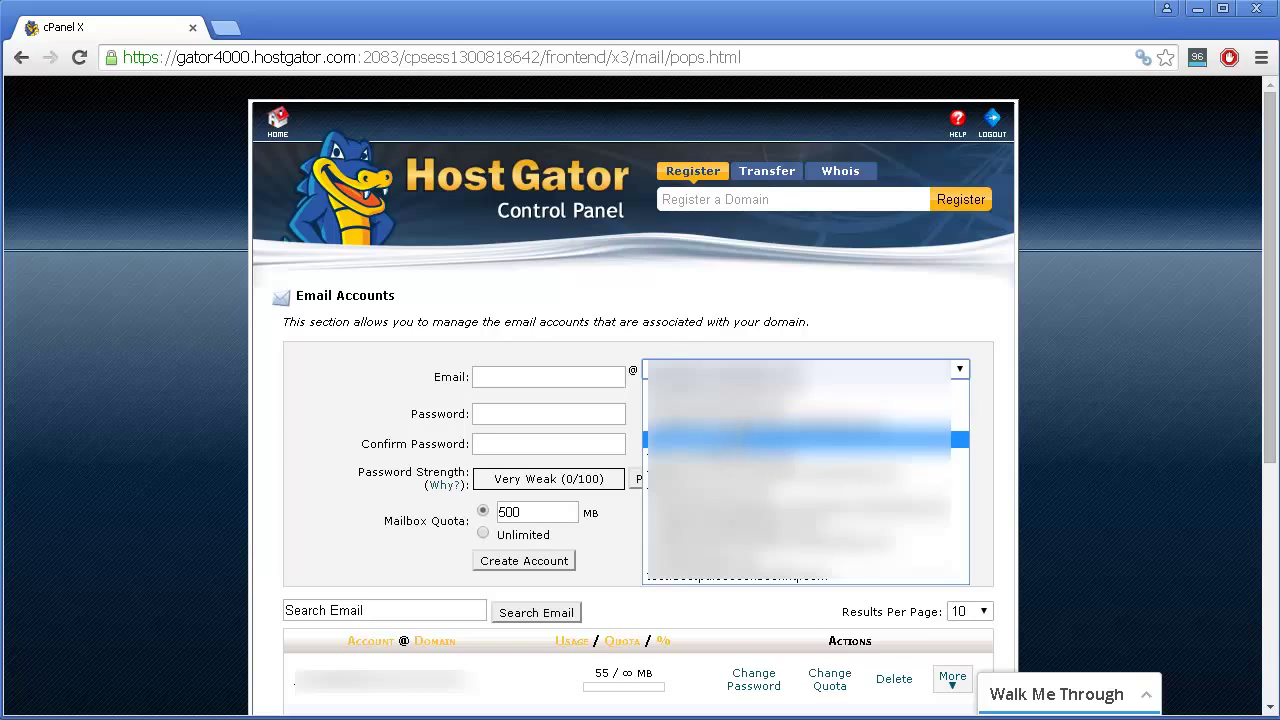
left_click(739, 406)
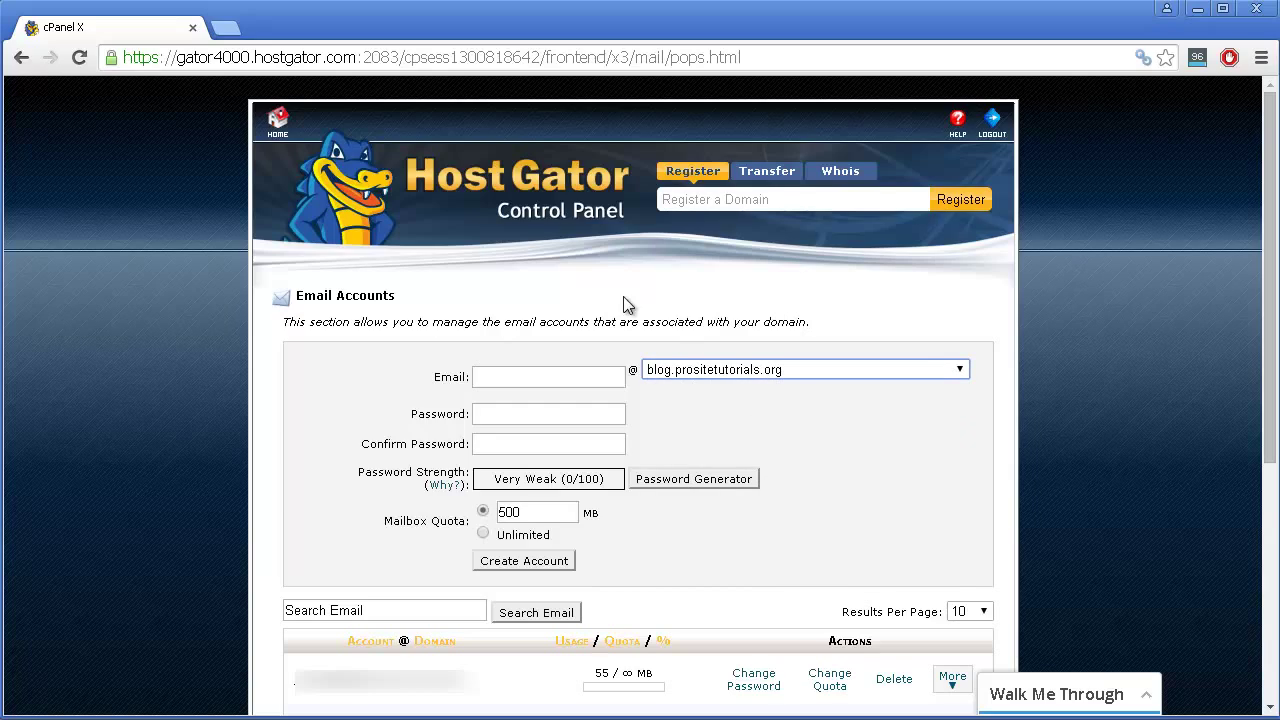
left_click(500, 378)
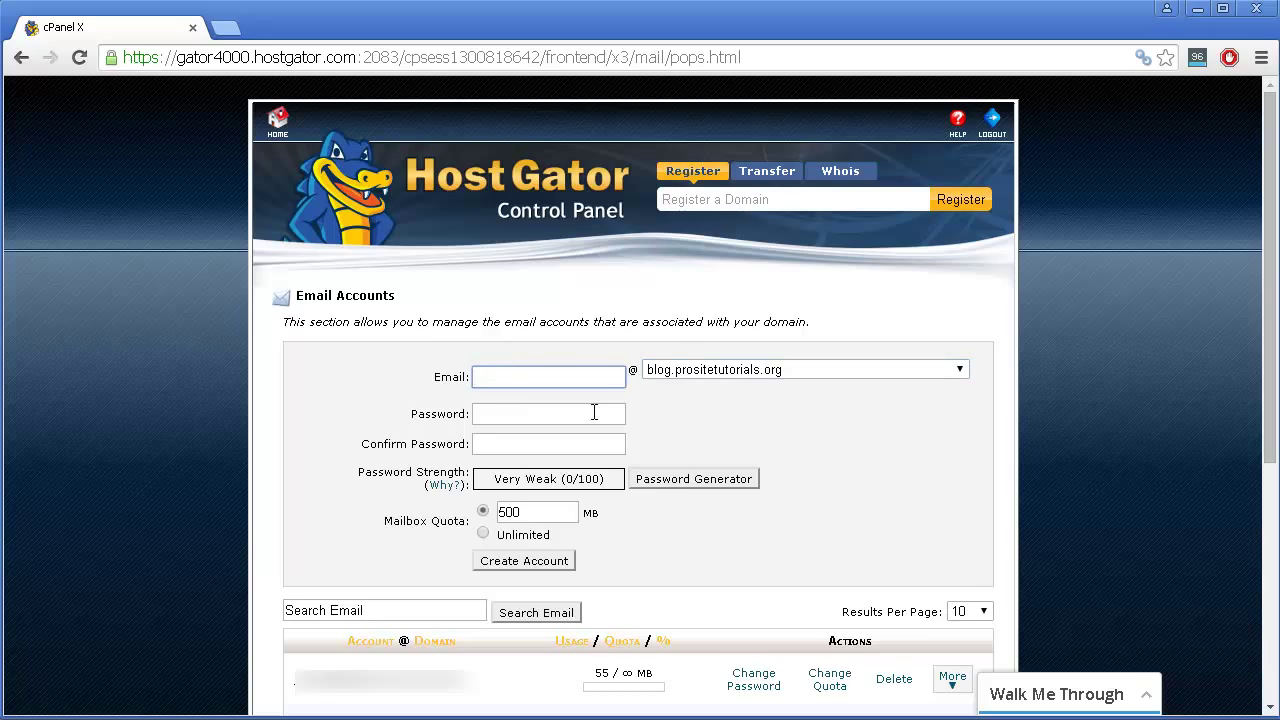
- Enter and confirm the account password, select an Unlimited mailbox quota, and create the account
left_click(515, 414)
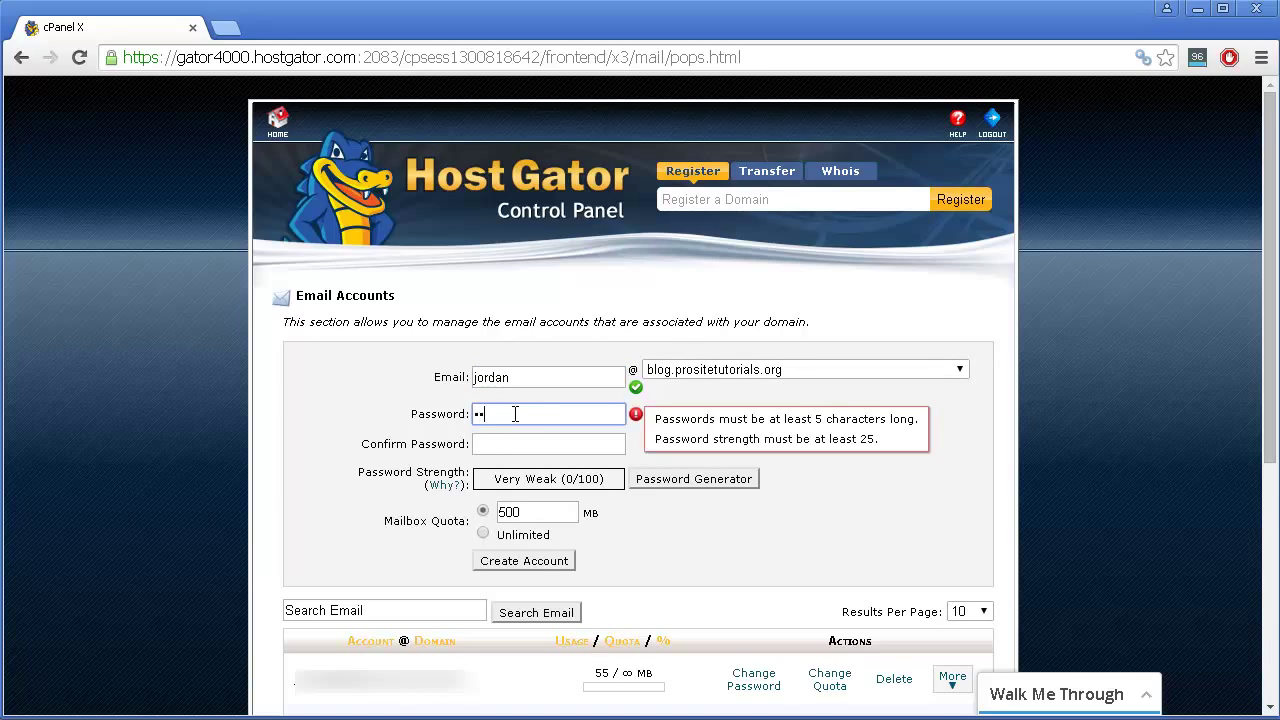
type("••••")
key("Tab")
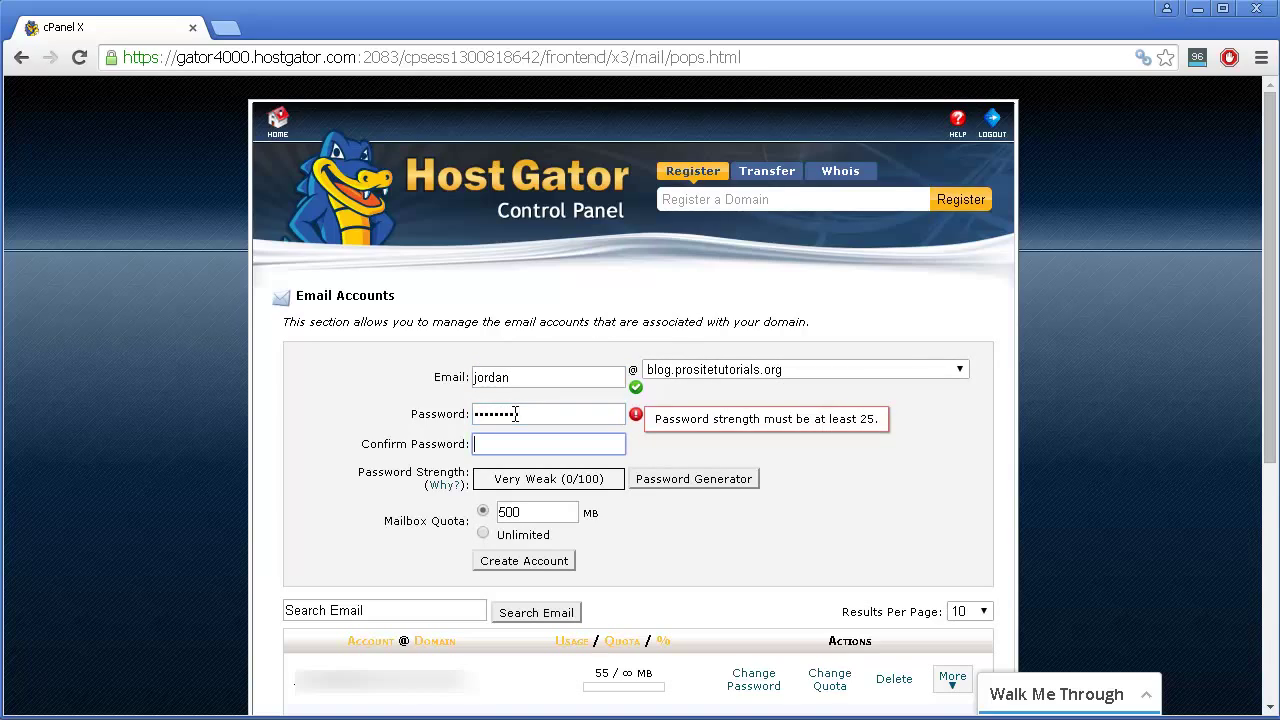
type("••")
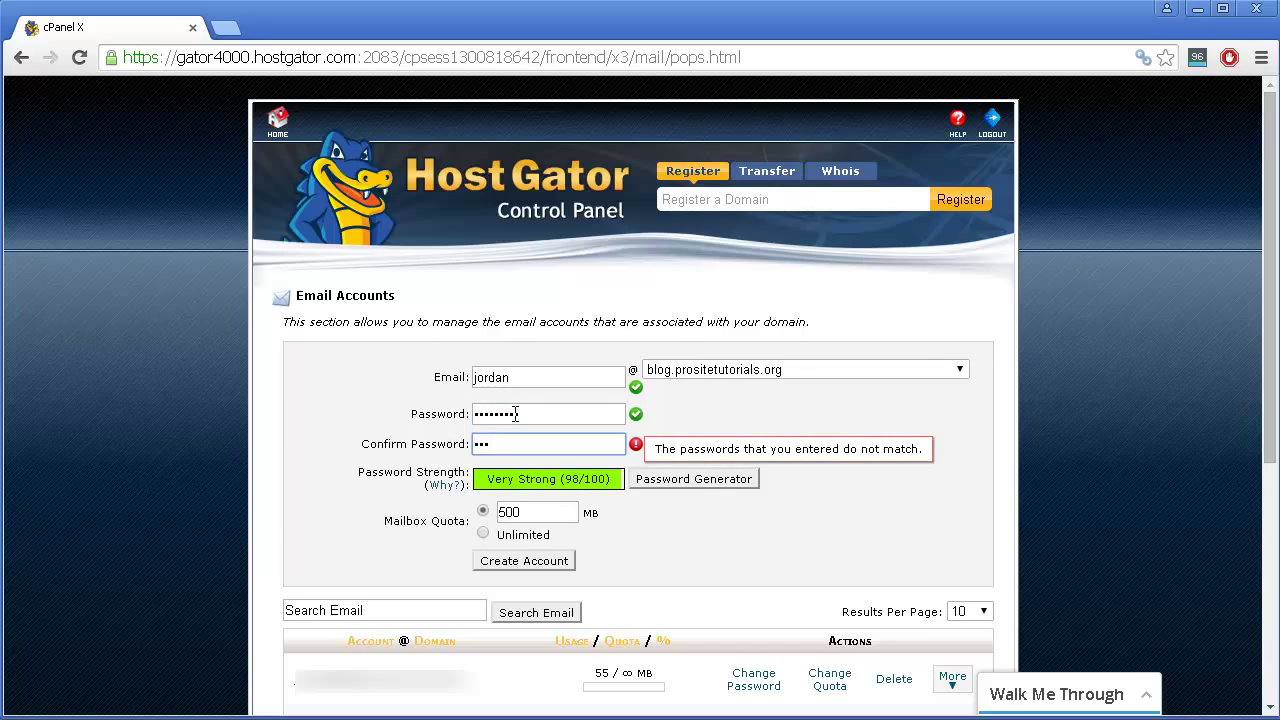
type("•••••••")
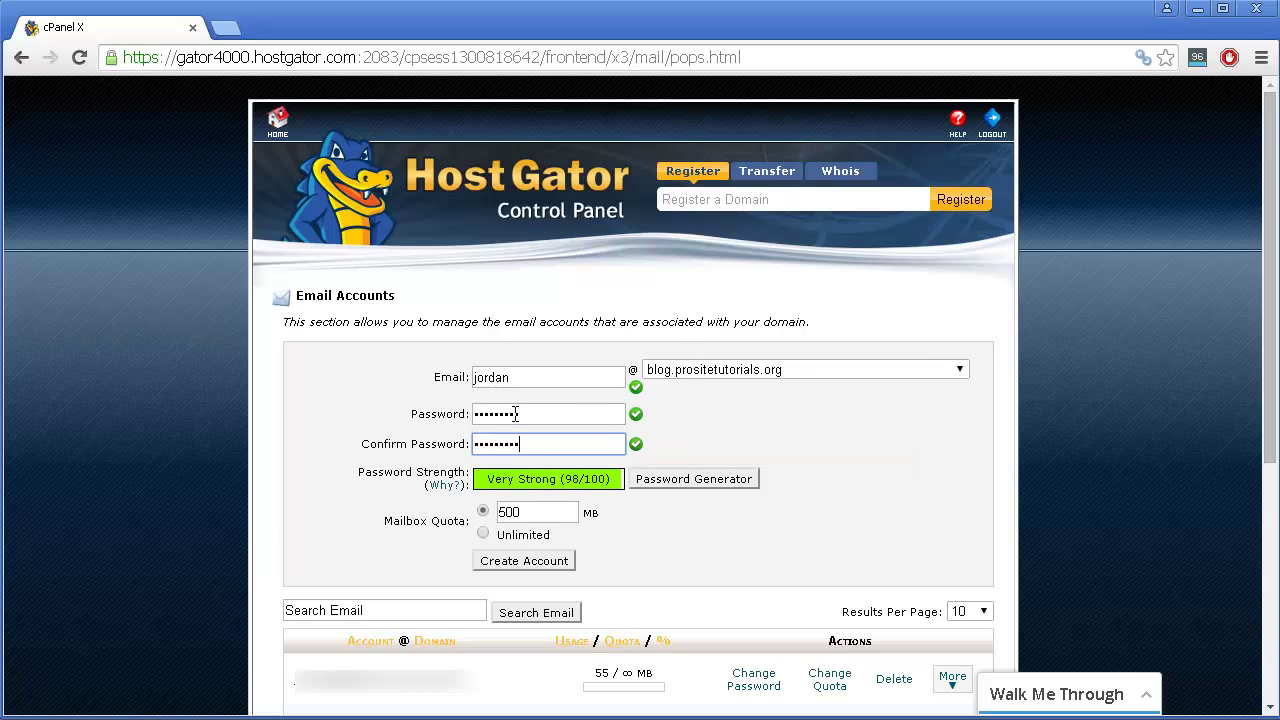
scroll(590, 400, "down", 2)
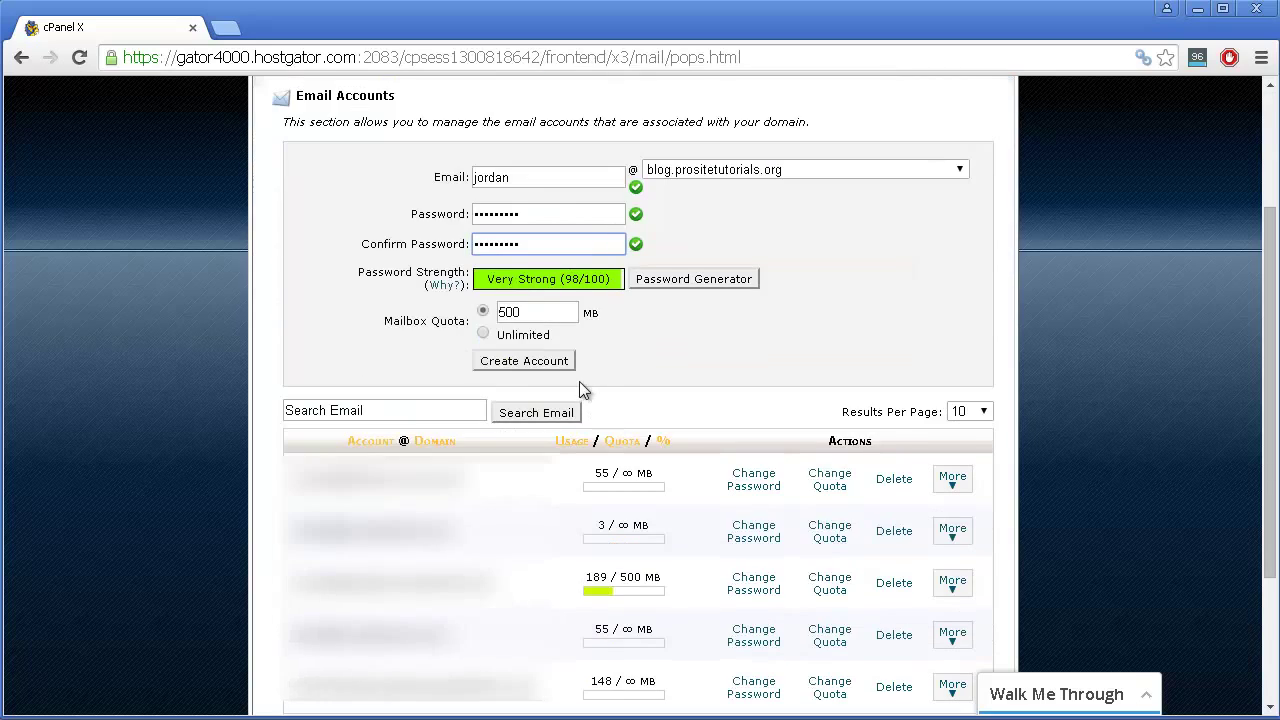
scroll(575, 380, "up", 1)
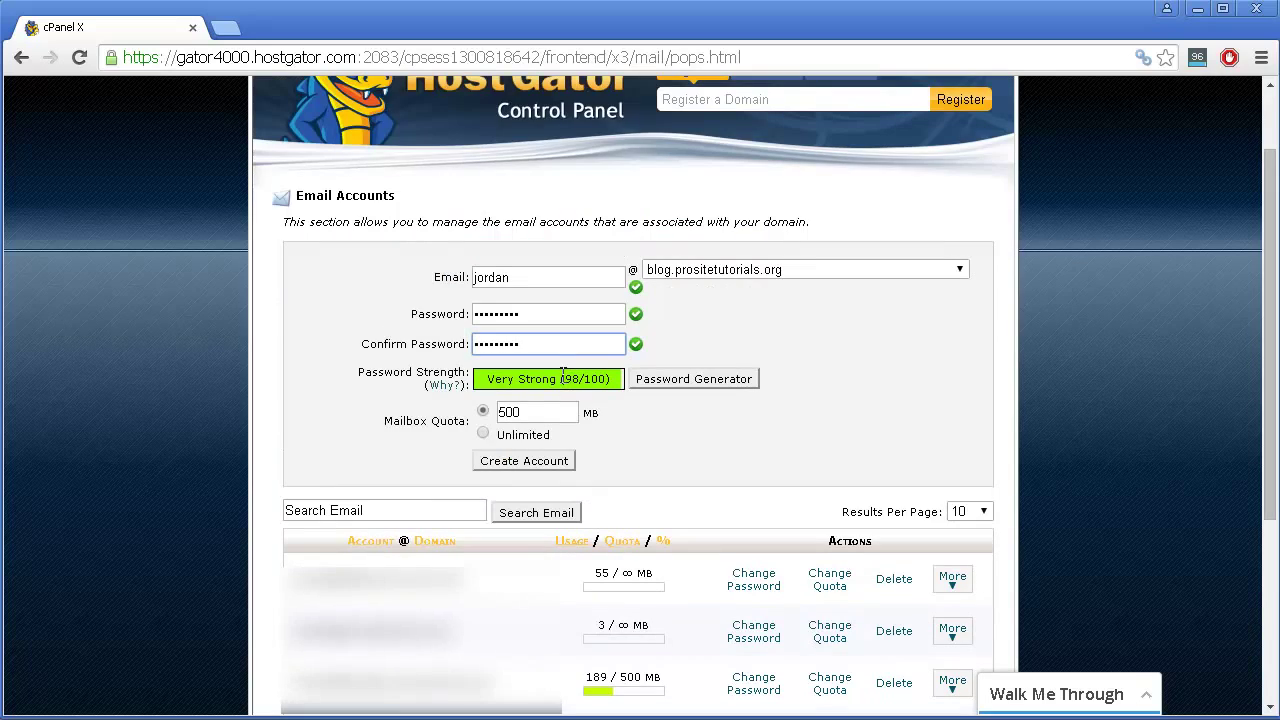
left_click(482, 436)
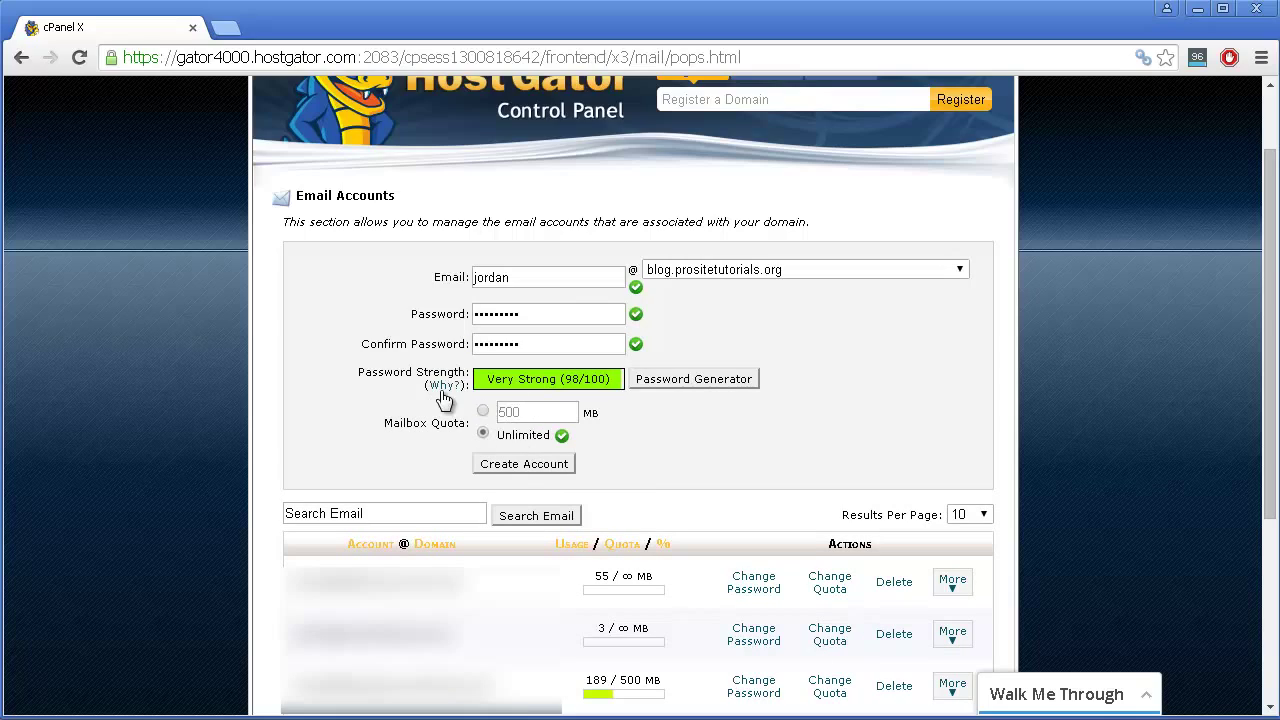
left_click(532, 466)
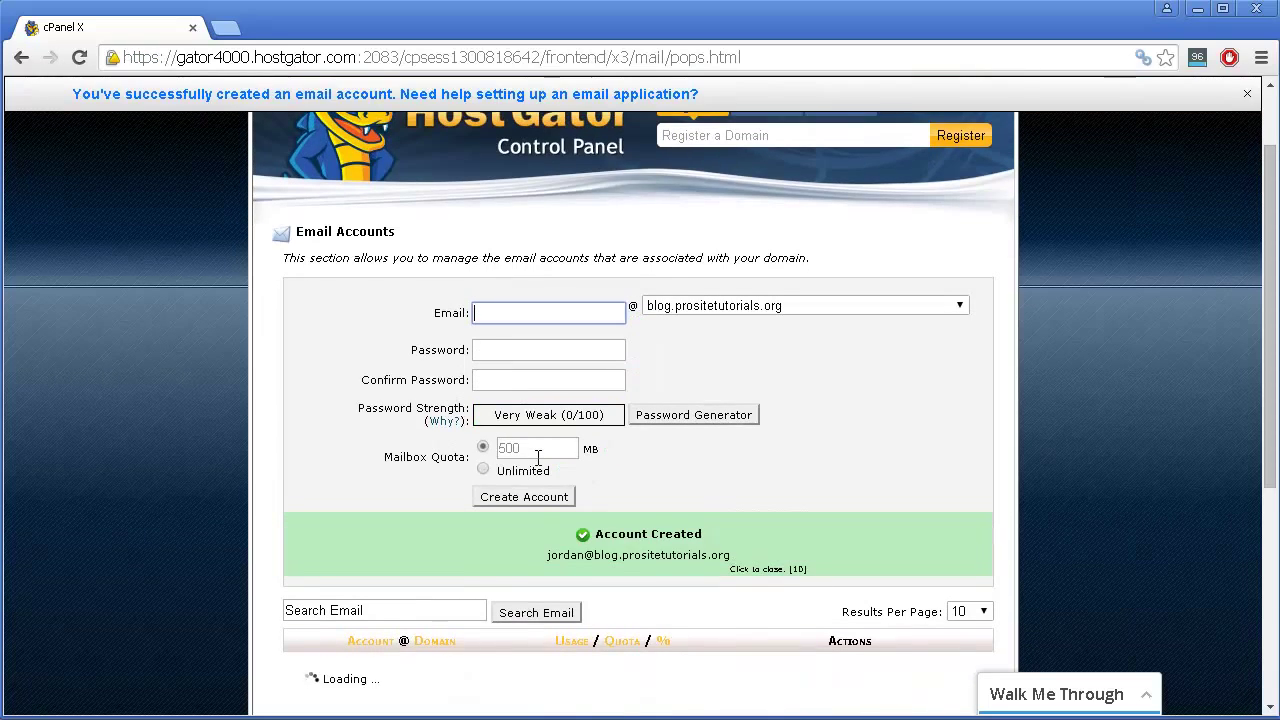
- Use More > Access Webmail on the new account's row in the accounts list
scroll(538, 467, "down", 2)
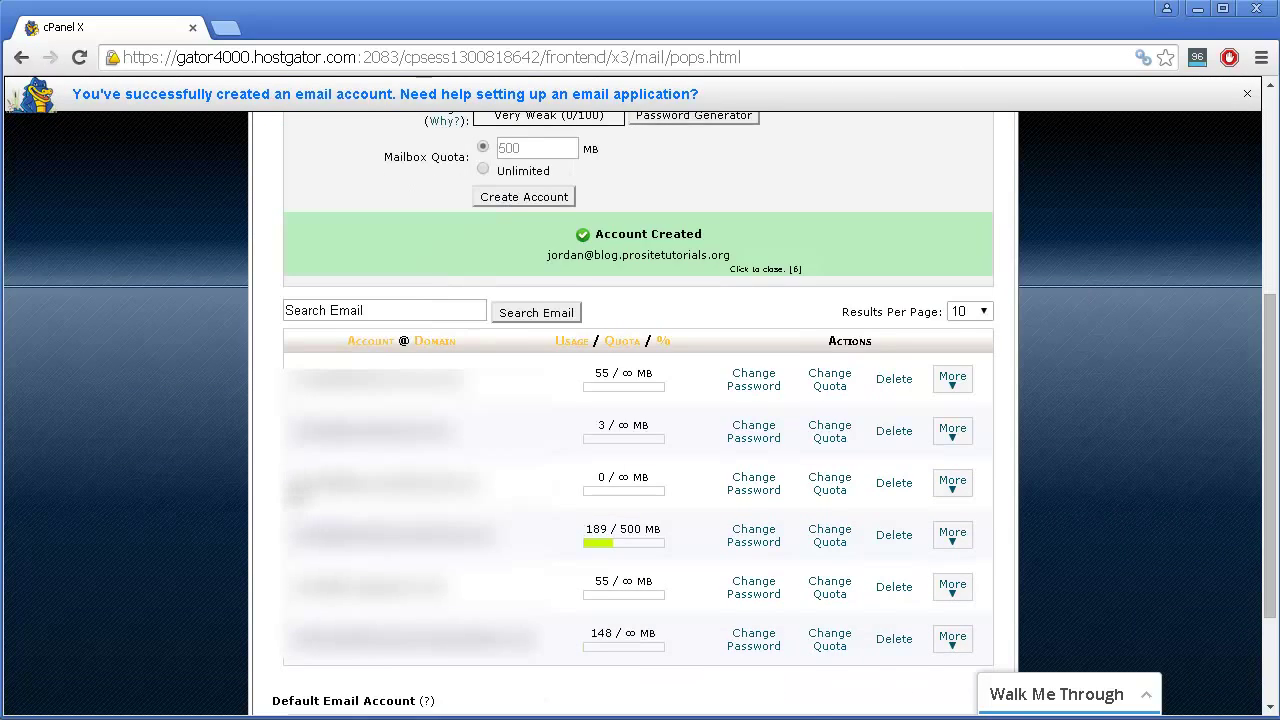
left_click(950, 493)
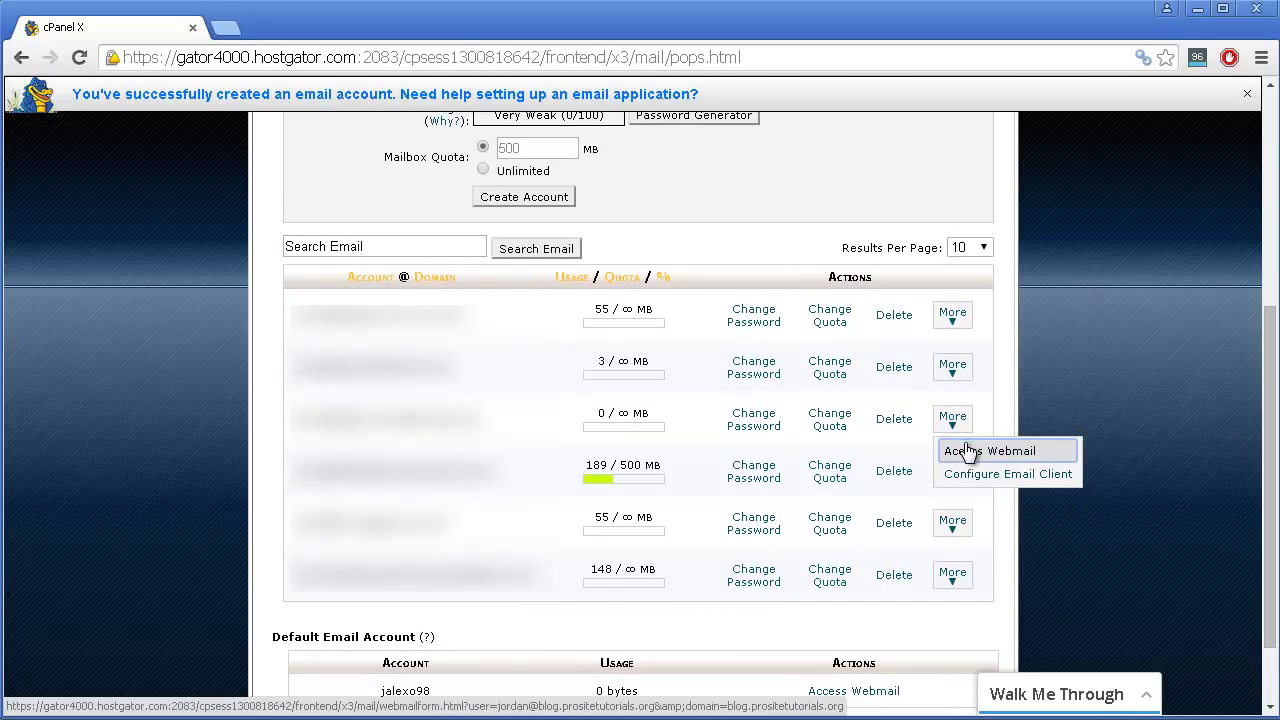
left_click(968, 456)
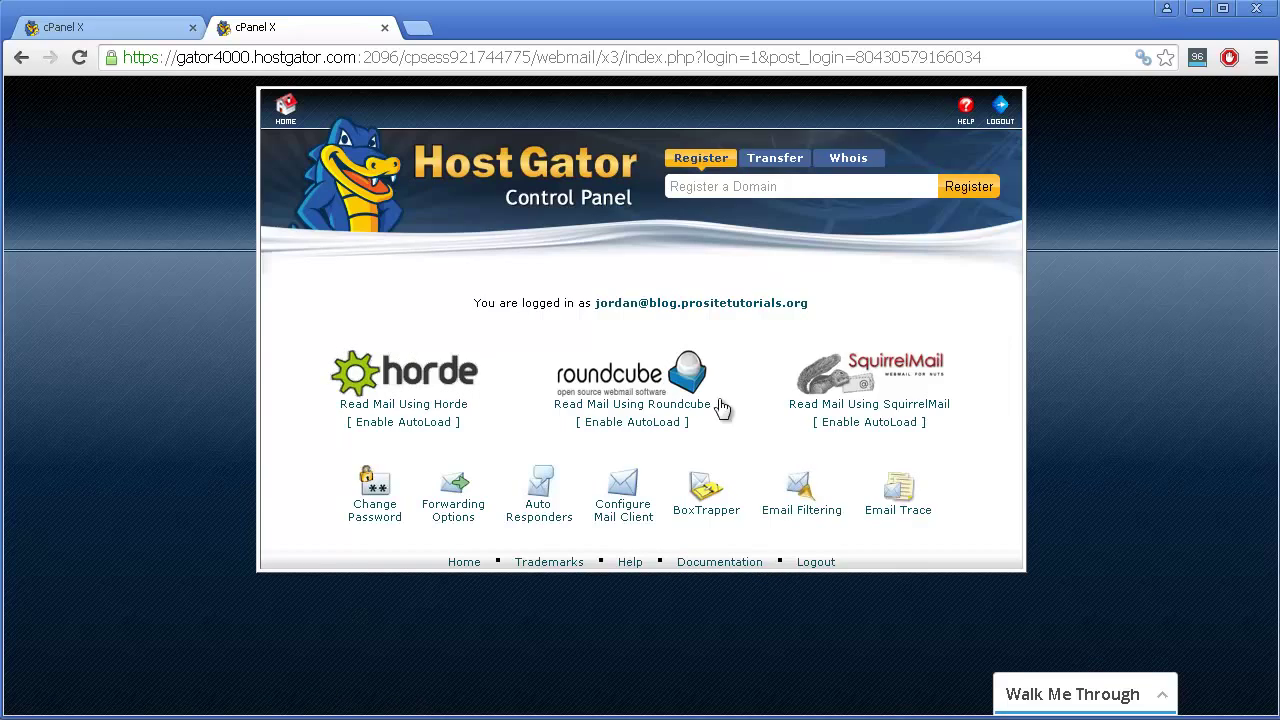
- Choose Roundcube as the mail reader for the new mailbox
left_click(622, 379)
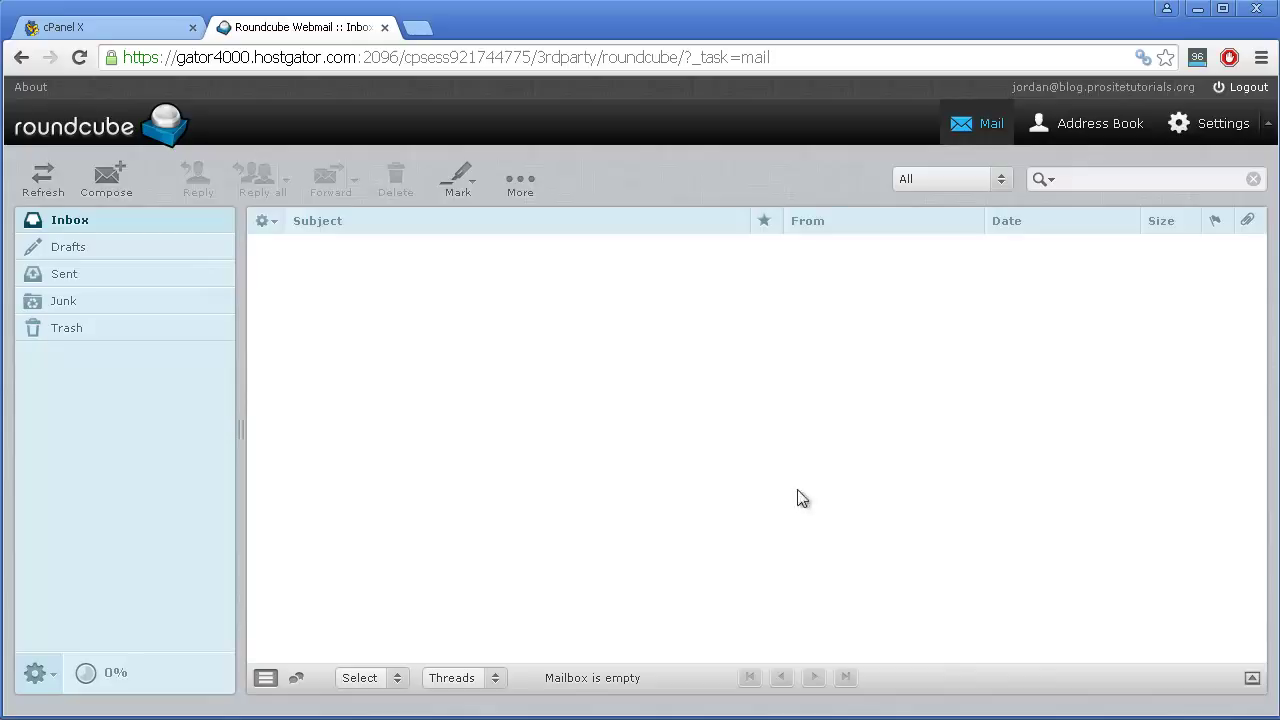
- Return to the cPanel tab's HOME page and bring Software and Services into view
left_click(96, 31)
scroll(398, 260, "up", 2)
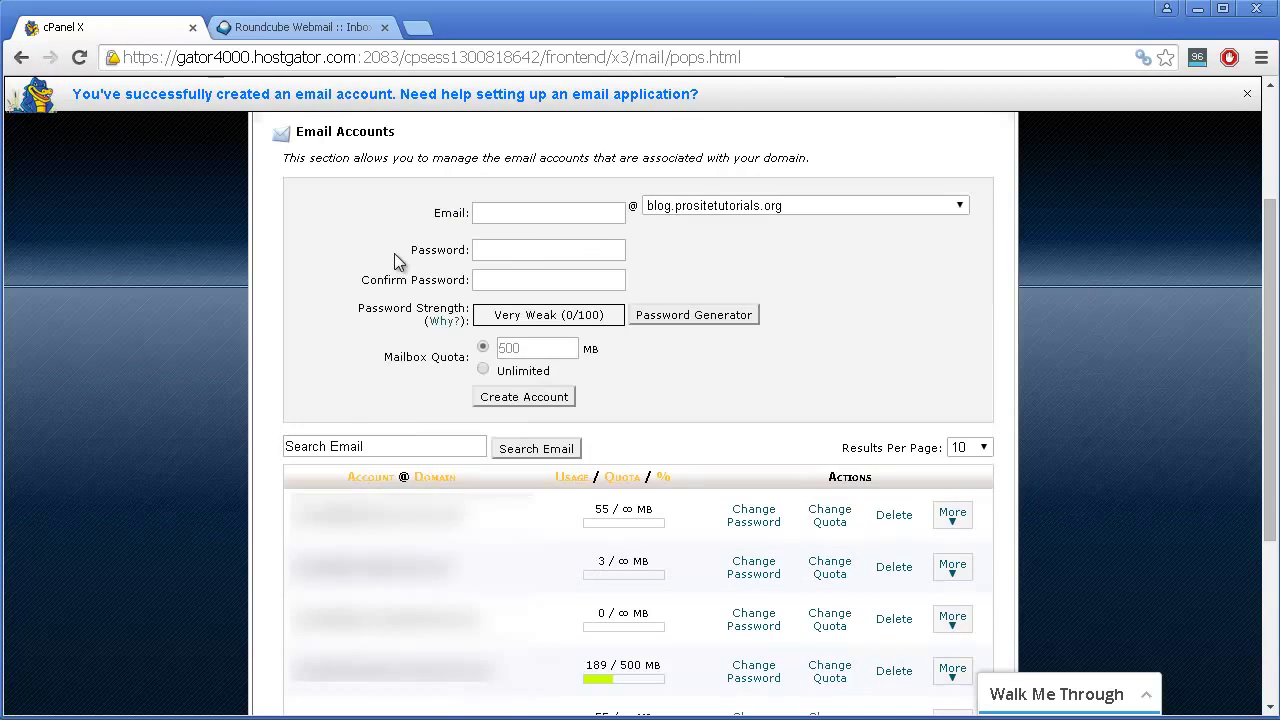
scroll(398, 260, "up", 2)
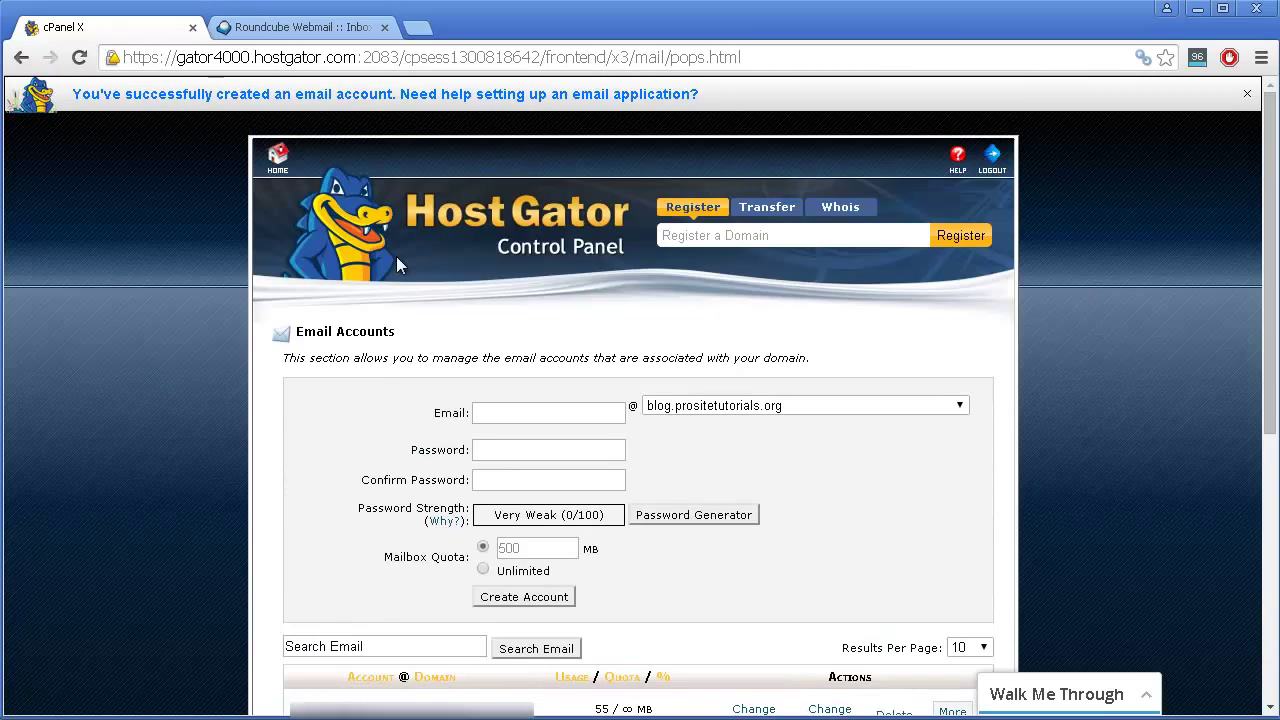
left_click(278, 174)
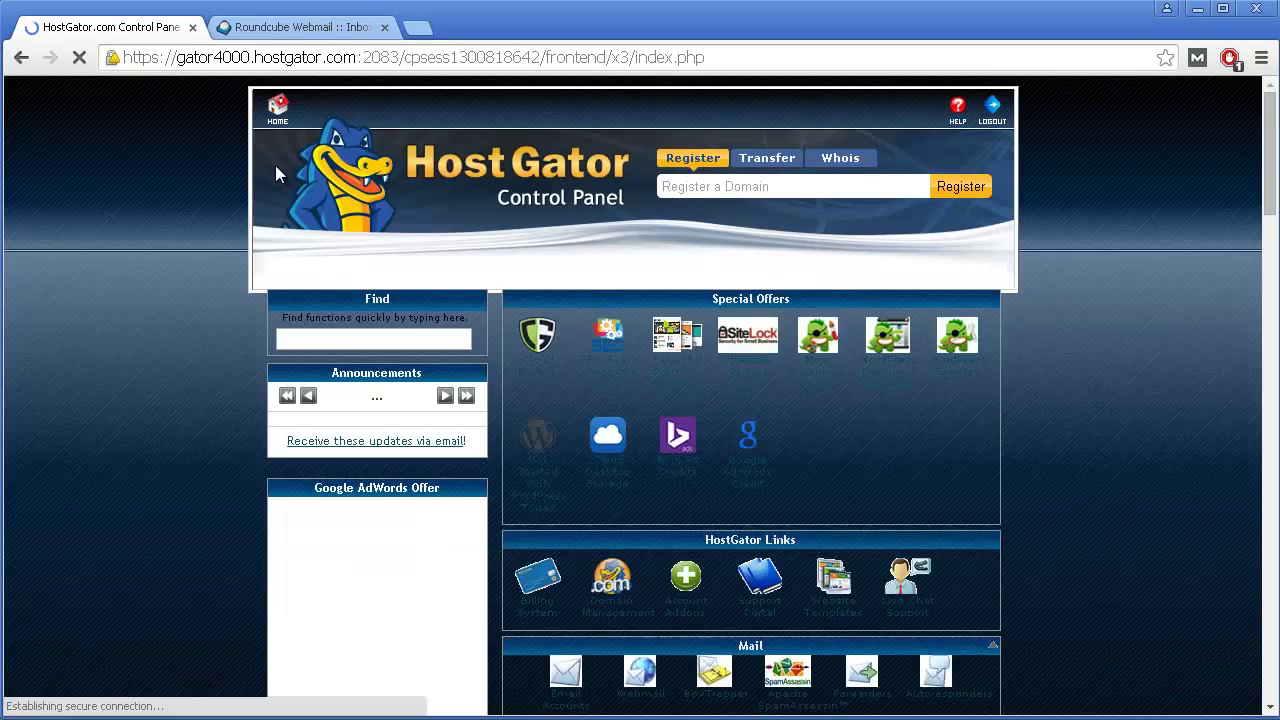
scroll(735, 310, "down", 2)
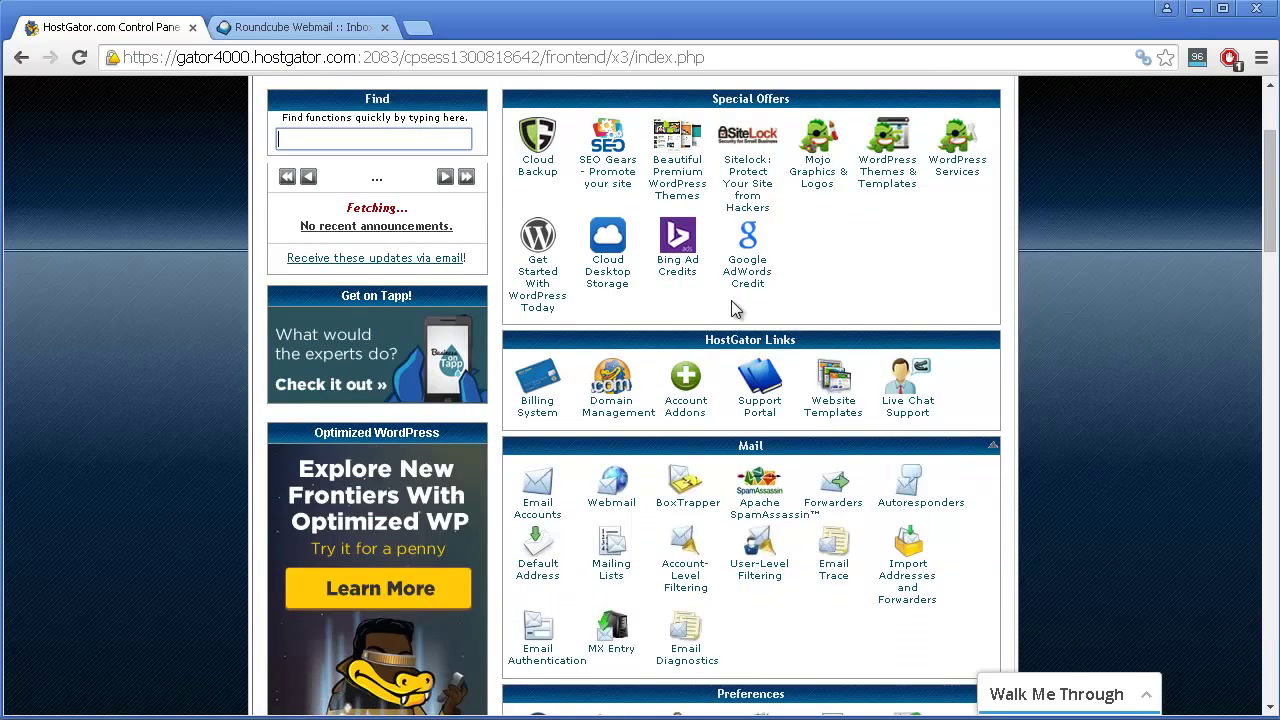
scroll(735, 310, "down", 1)
scroll(735, 308, "up", 2)
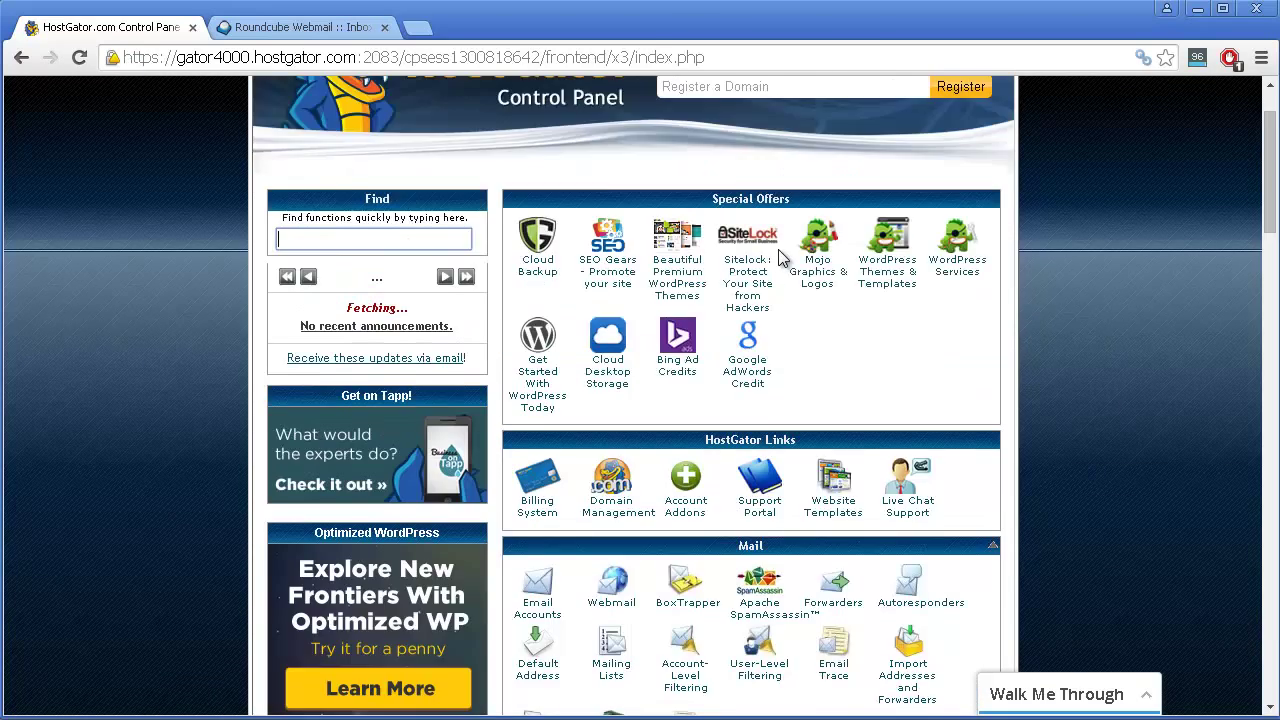
scroll(760, 280, "down", 3)
scroll(781, 258, "down", 3)
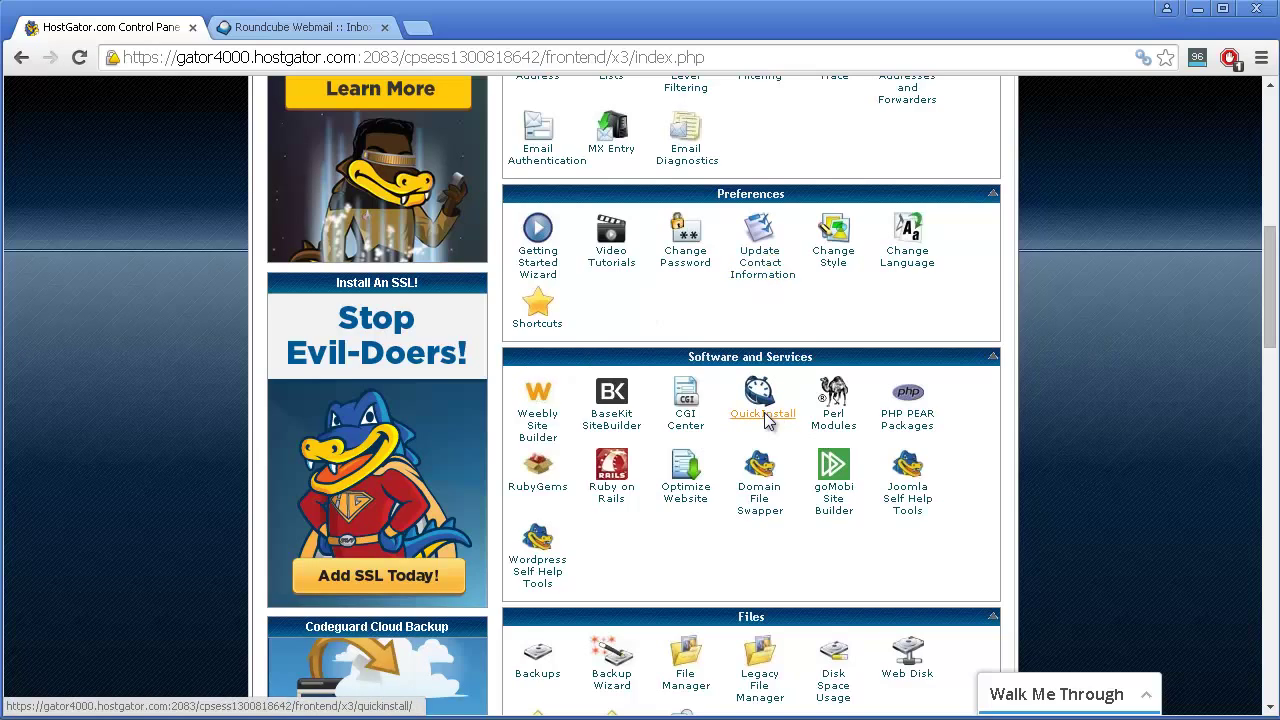
- In QuickInstall, pick the WordPress tile and start the Free Option WordPress install
left_click(765, 416)
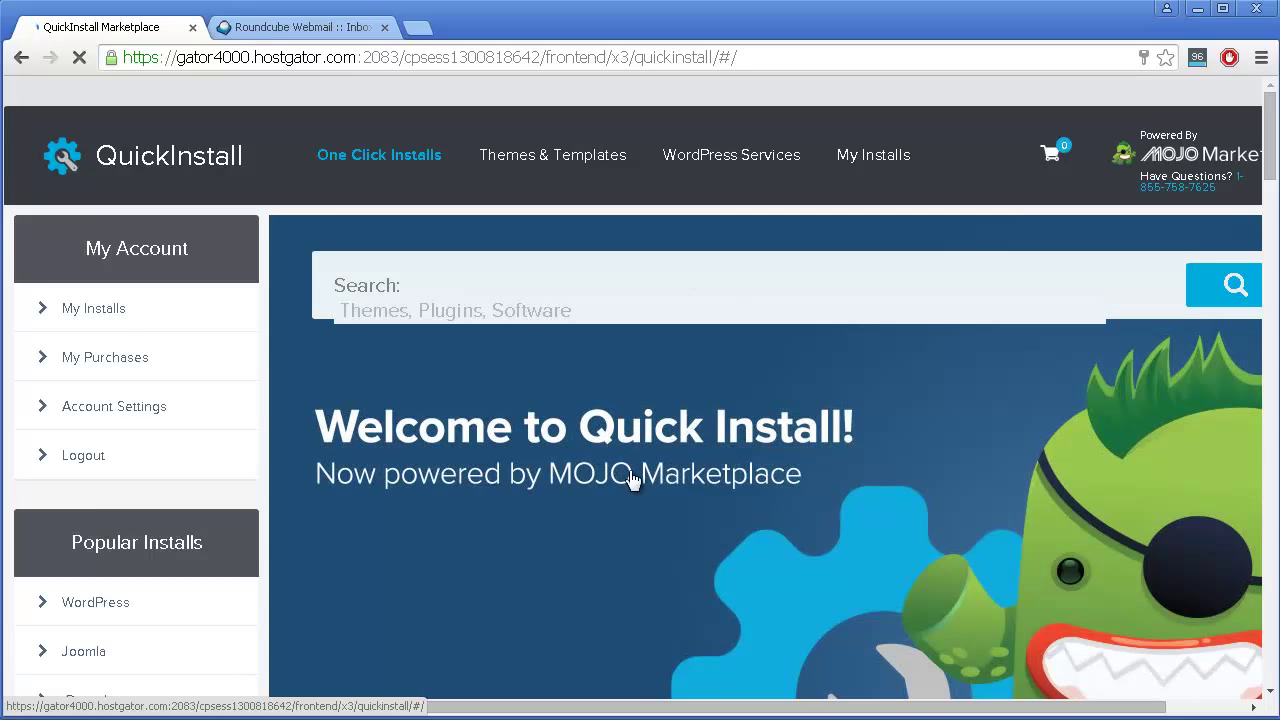
scroll(634, 470, "down", 1)
scroll(627, 471, "down", 2)
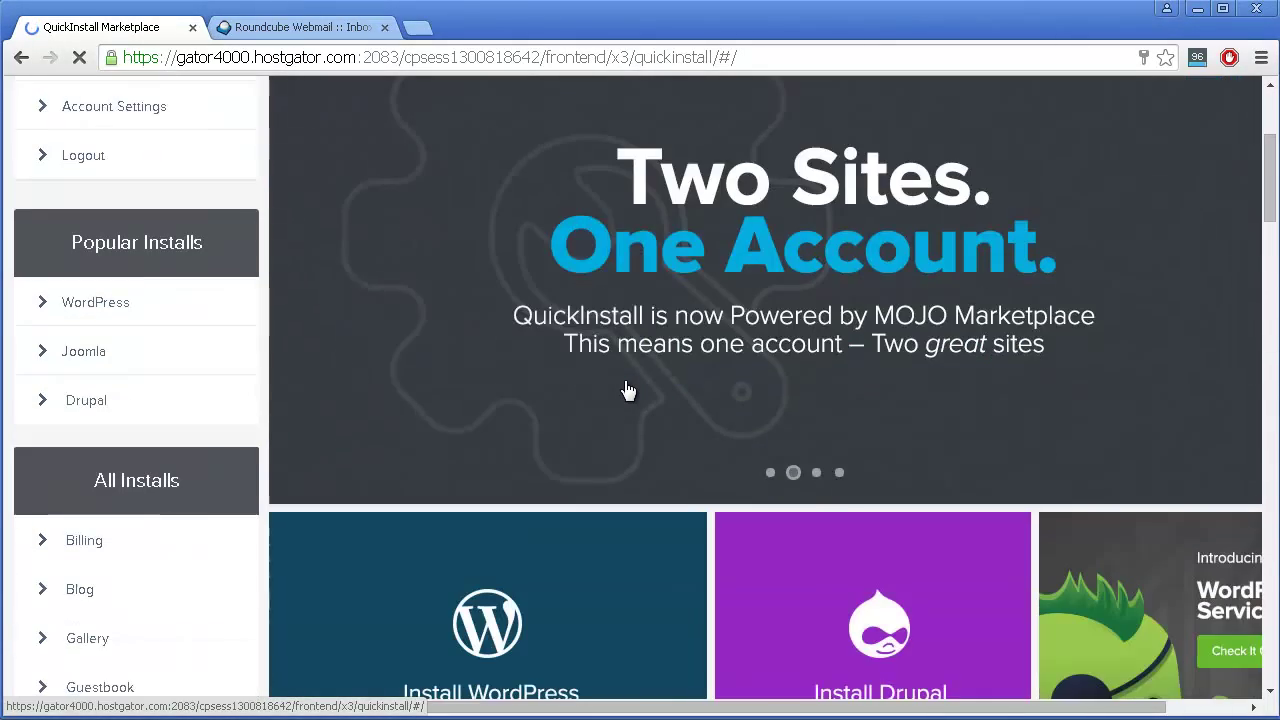
scroll(625, 390, "down", 1)
scroll(624, 390, "down", 6)
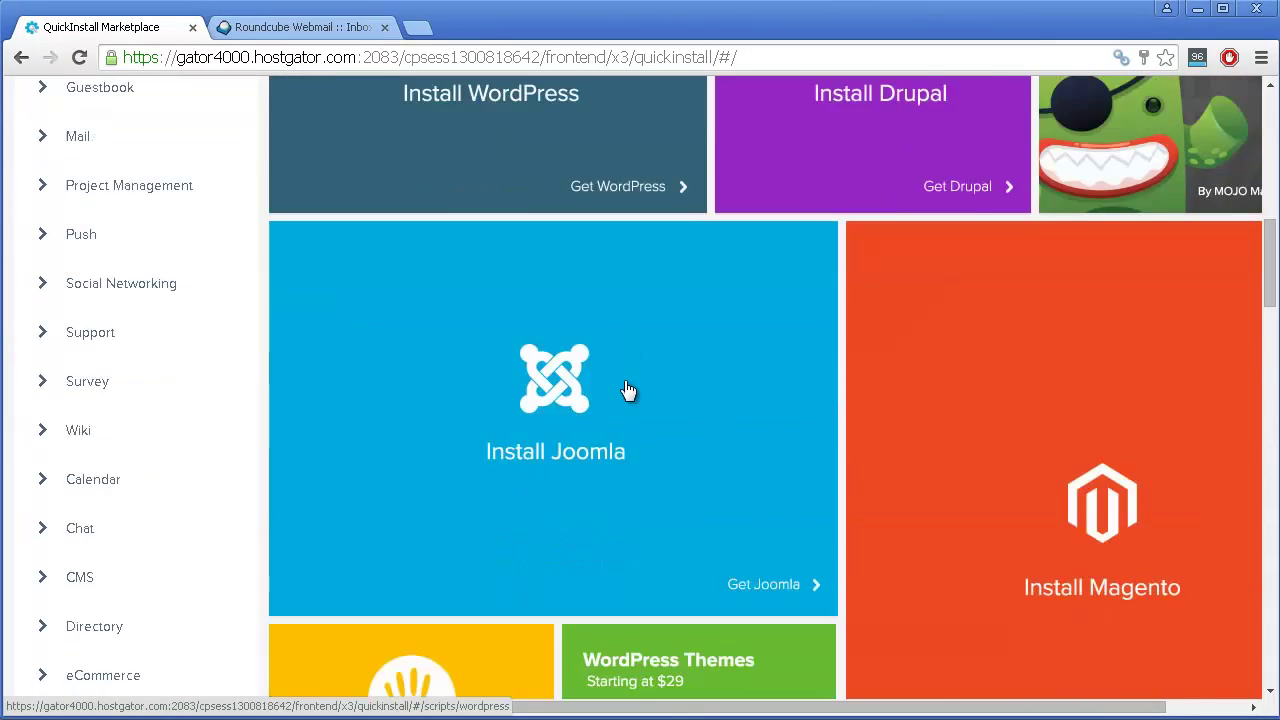
scroll(624, 390, "up", 7)
scroll(624, 390, "down", 2)
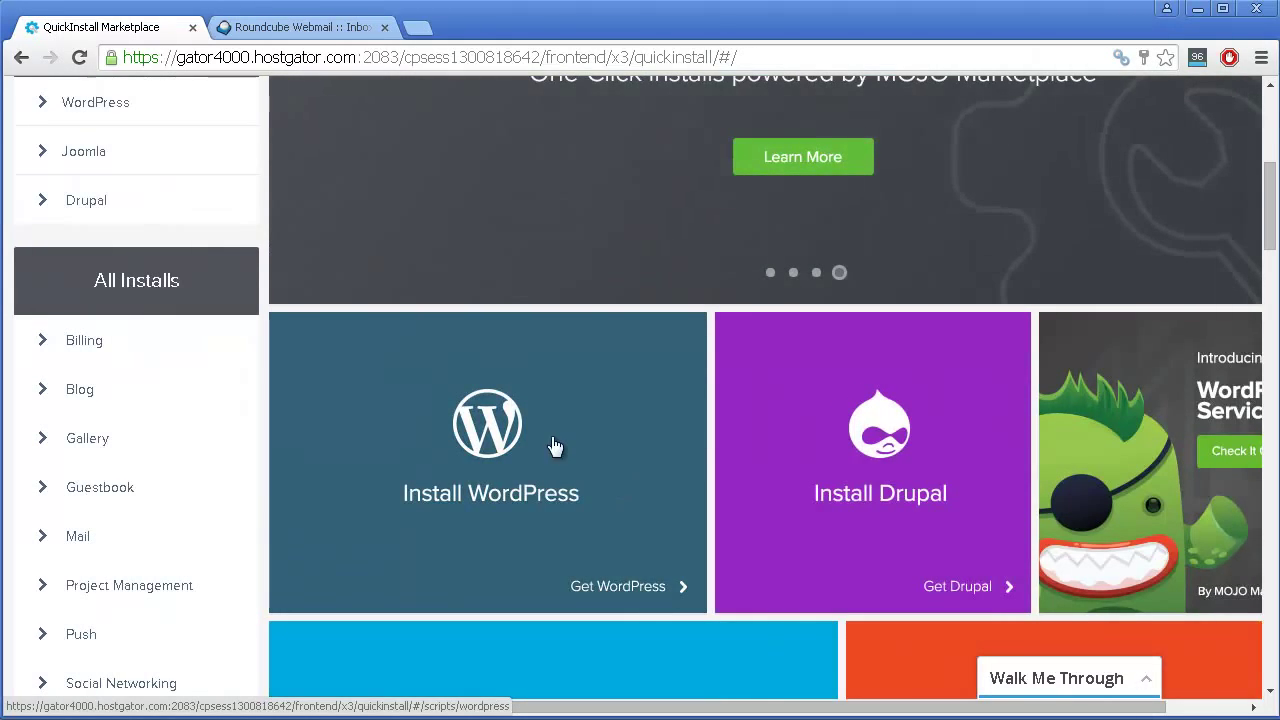
left_click(543, 435)
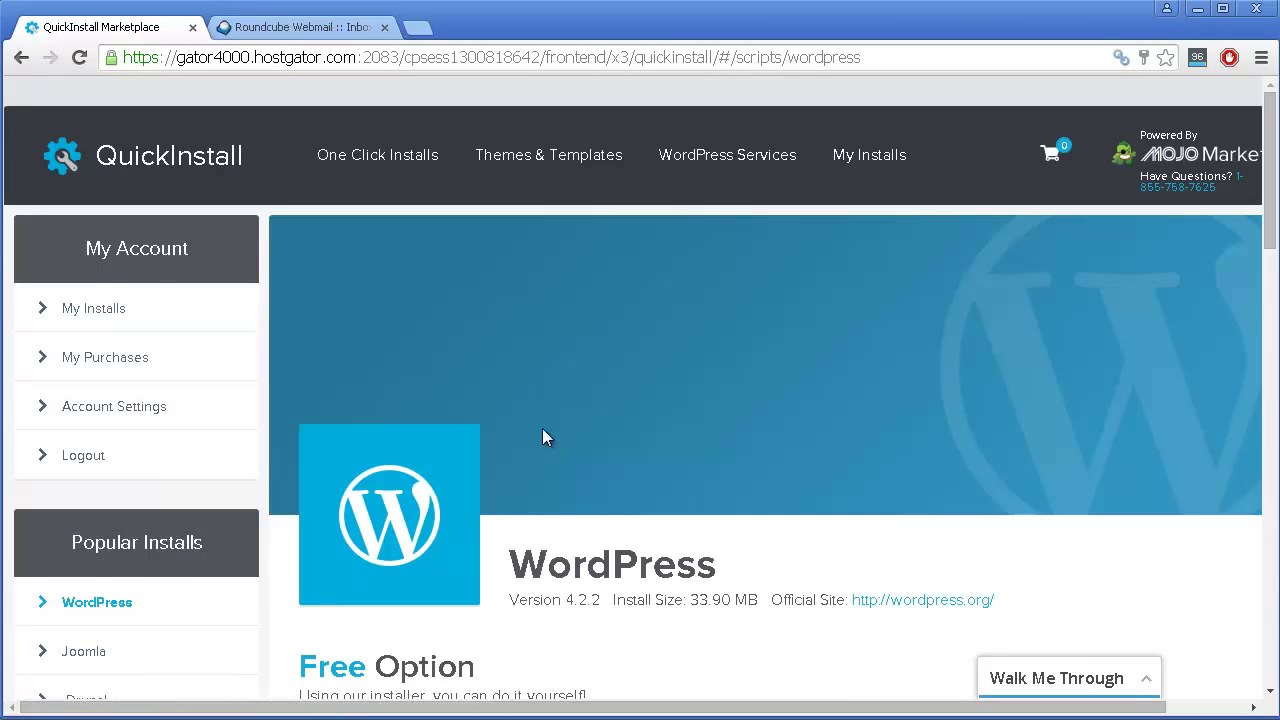
scroll(542, 437, "down", 3)
scroll(545, 434, "down", 1)
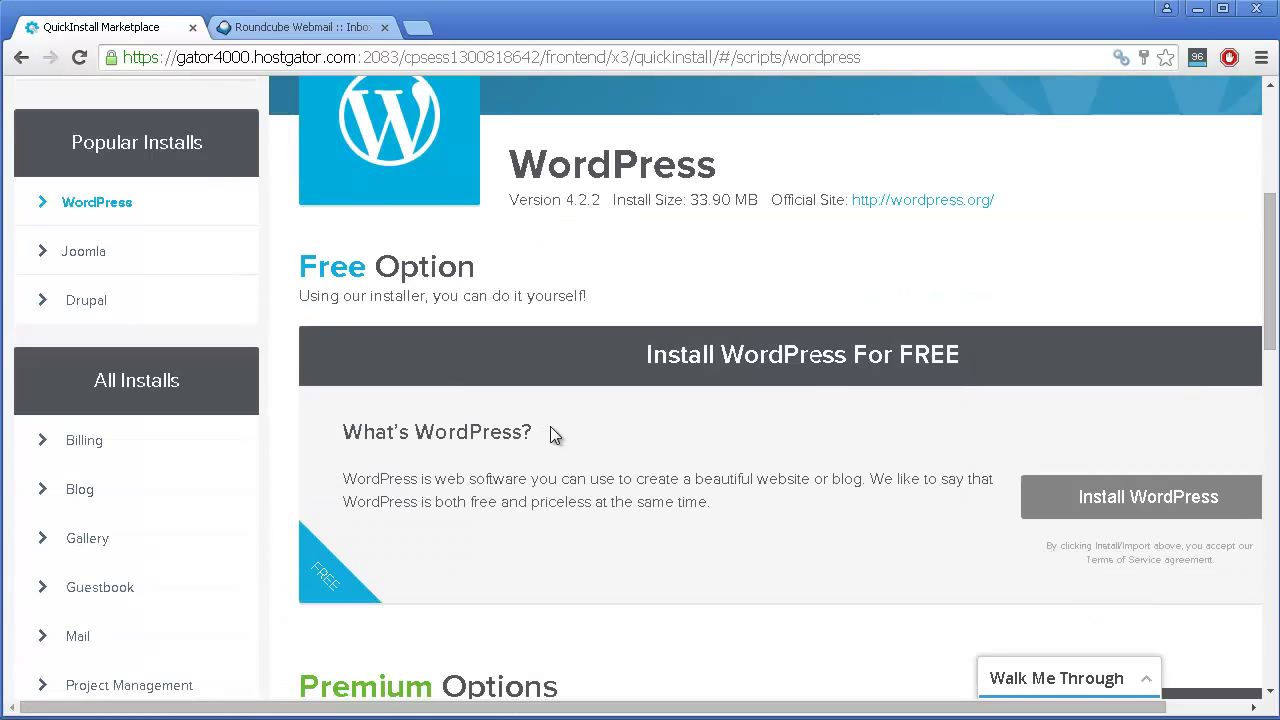
left_click(1148, 503)
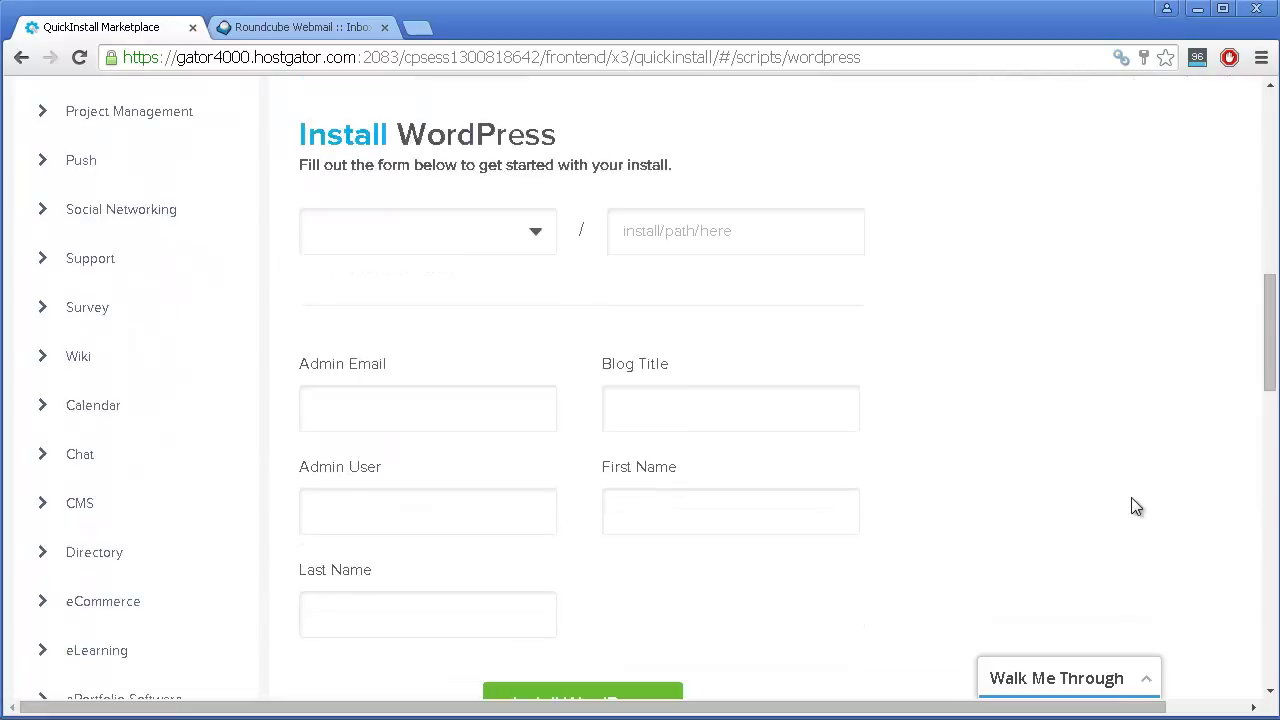
- Choose blog.prositetutorials.org as the install domain, enter the admin email and blog title 'Cooking'
left_click(471, 236)
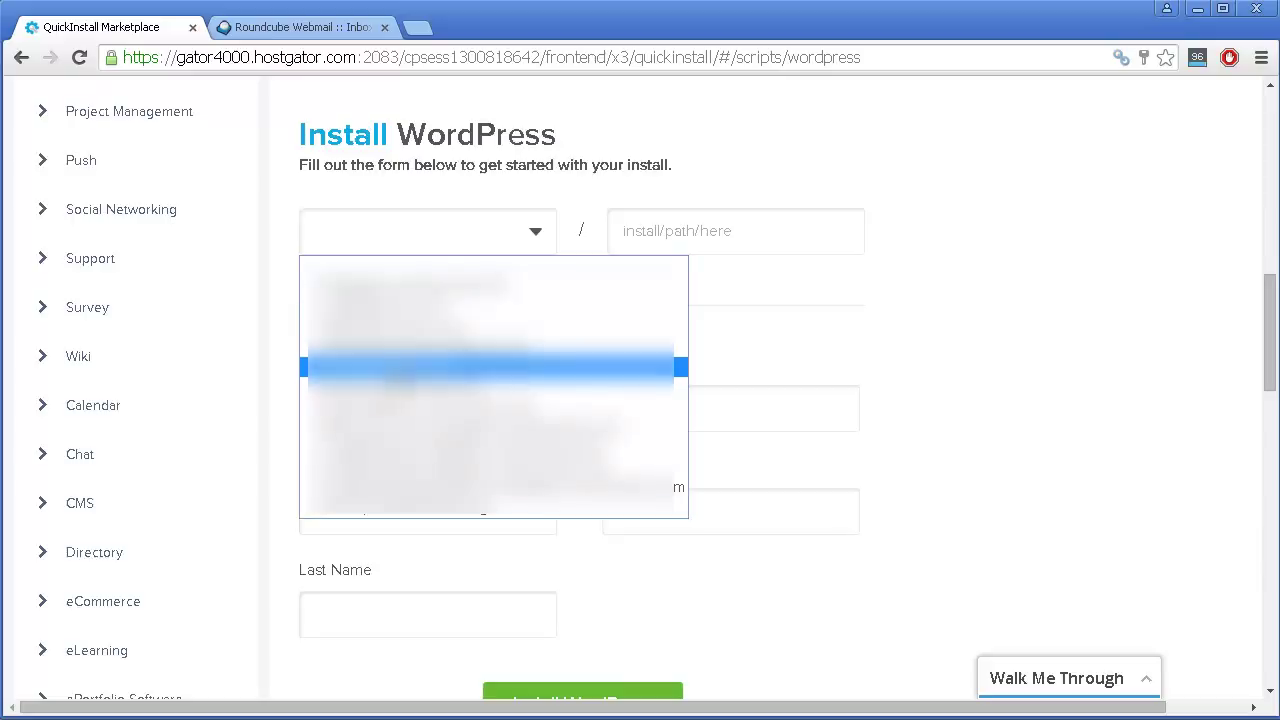
left_click(411, 384)
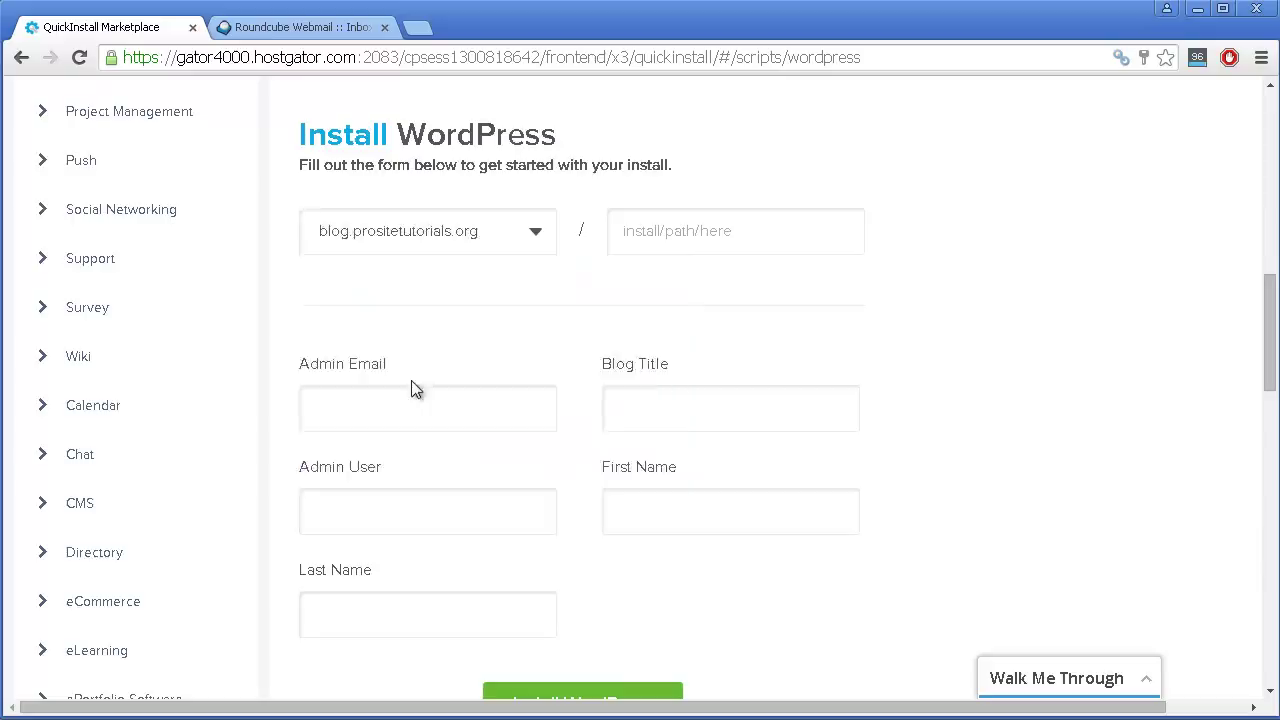
left_click(414, 398)
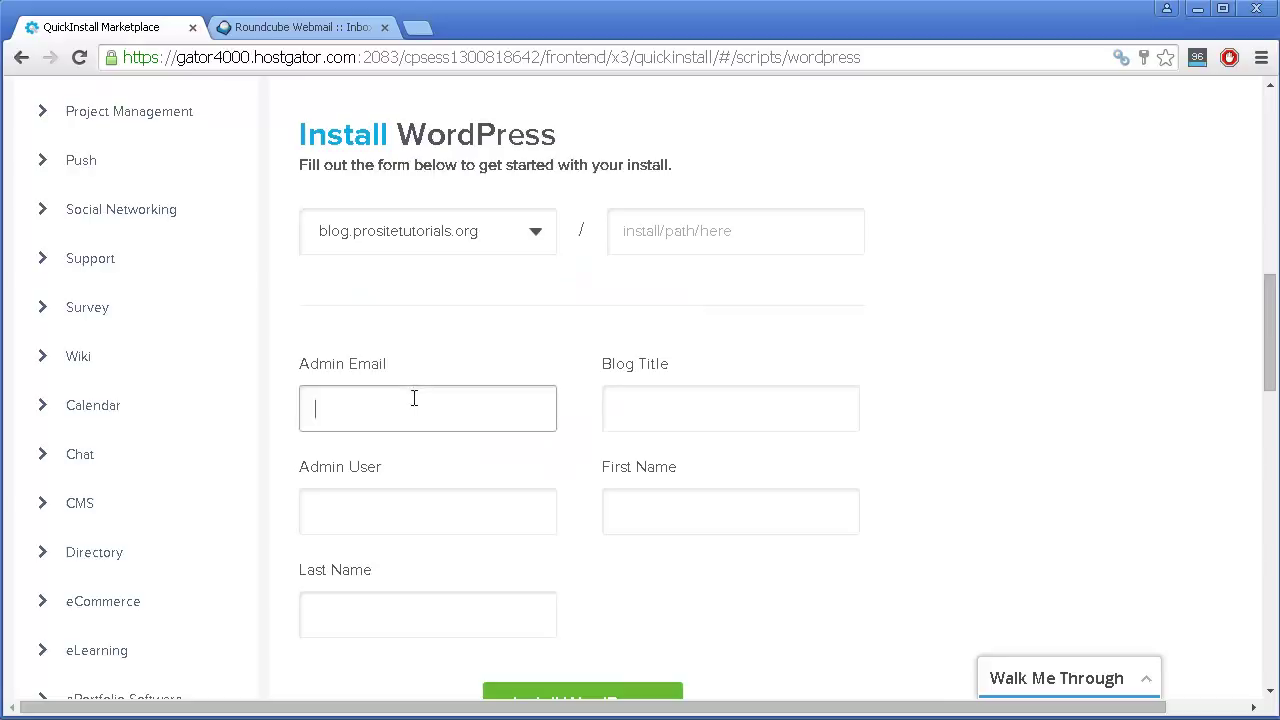
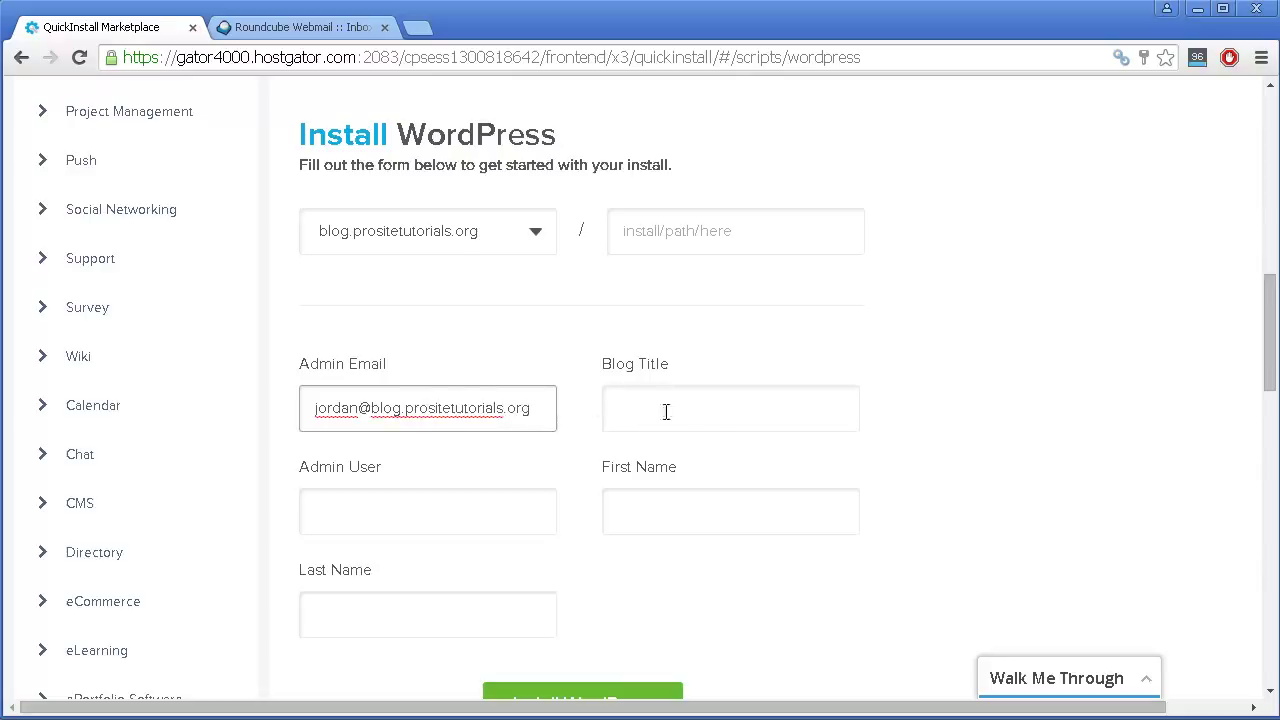
left_click(716, 420)
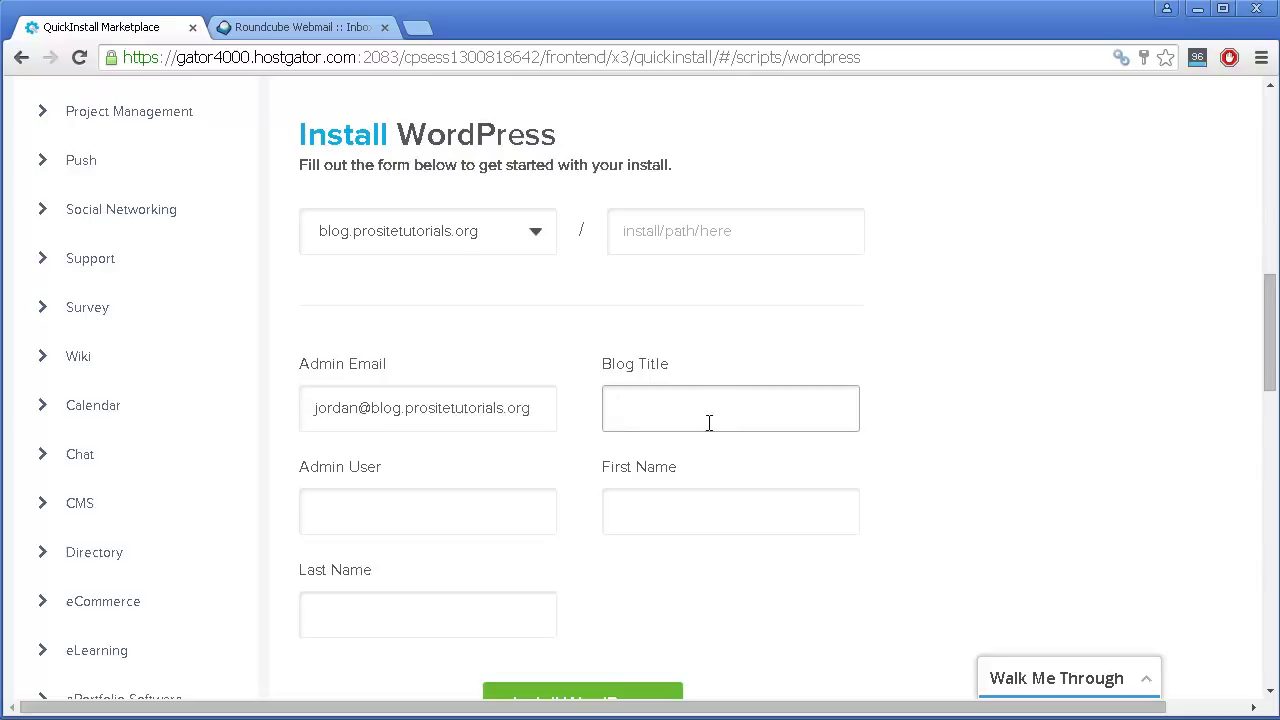
type("Cooking")
- Fill in the admin username, first and last name, then run the WordPress installation
left_click(377, 510)
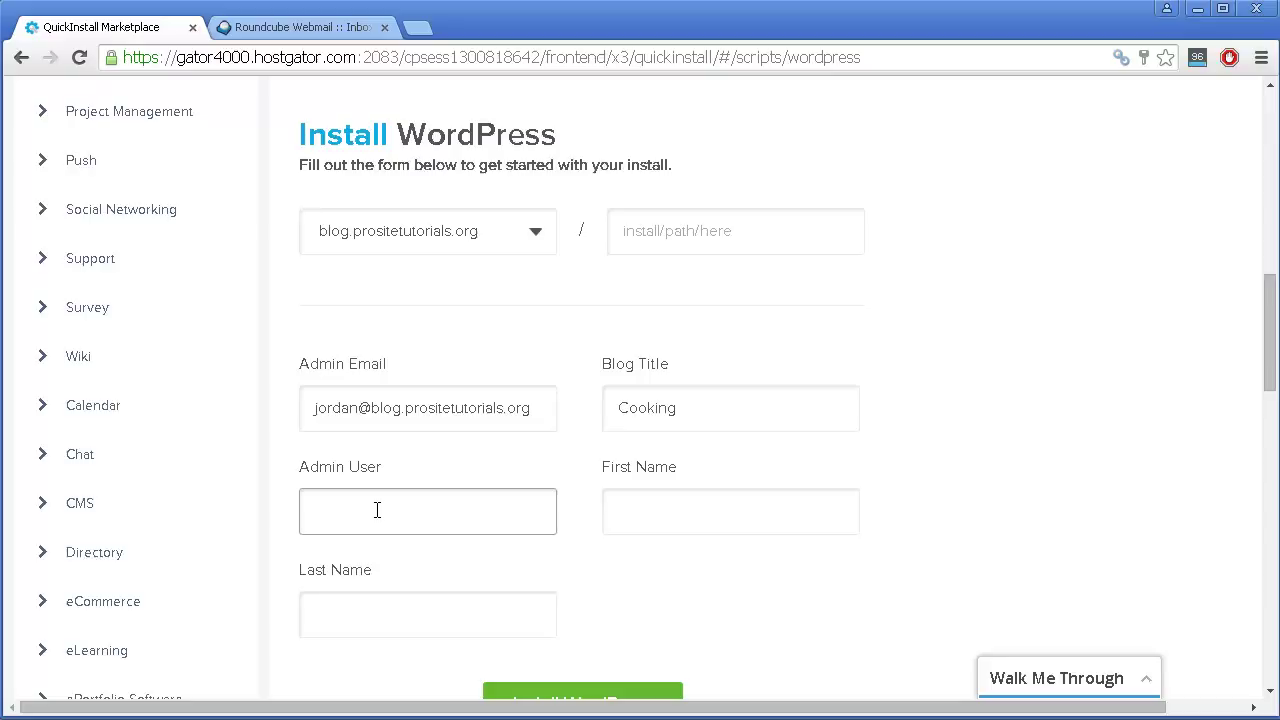
type("Jordan606")
left_click(655, 529)
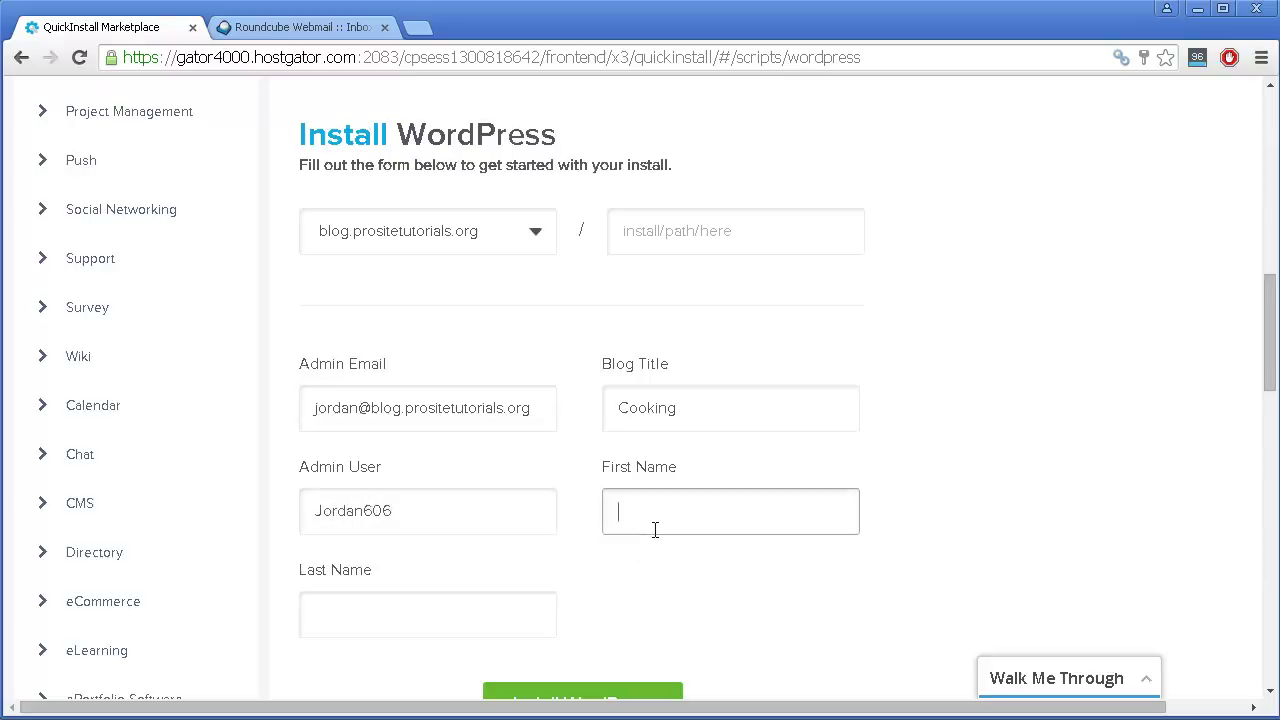
type("Jordan")
left_click(448, 619)
type("Alexo")
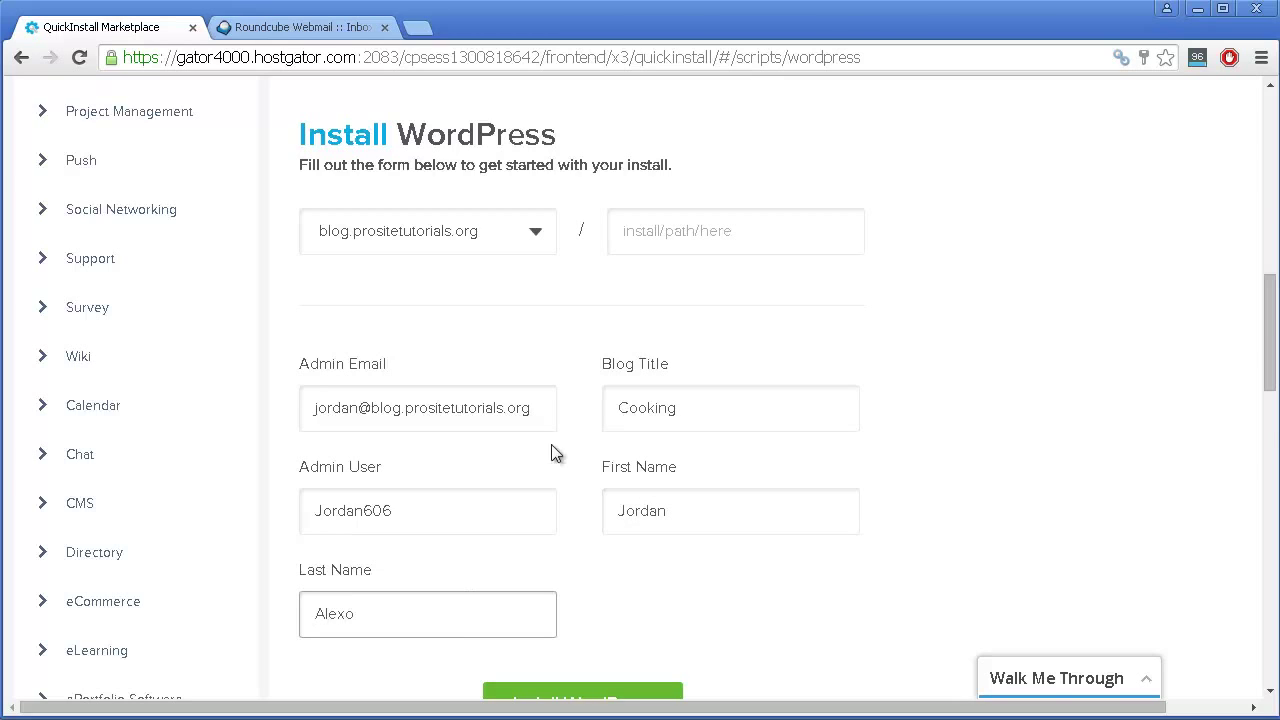
scroll(551, 453, "down", 2)
left_click(502, 521)
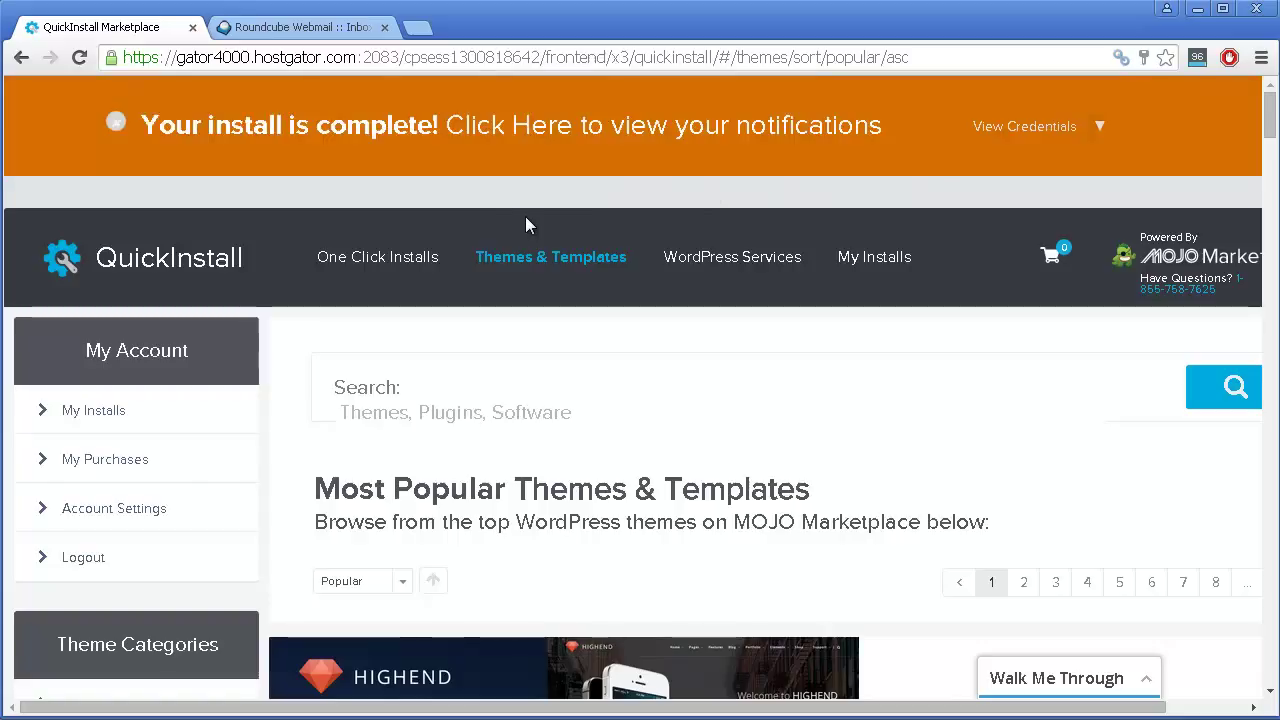
- Open the Install Complete email in the Roundcube inbox and scroll to the login details
left_click(285, 27)
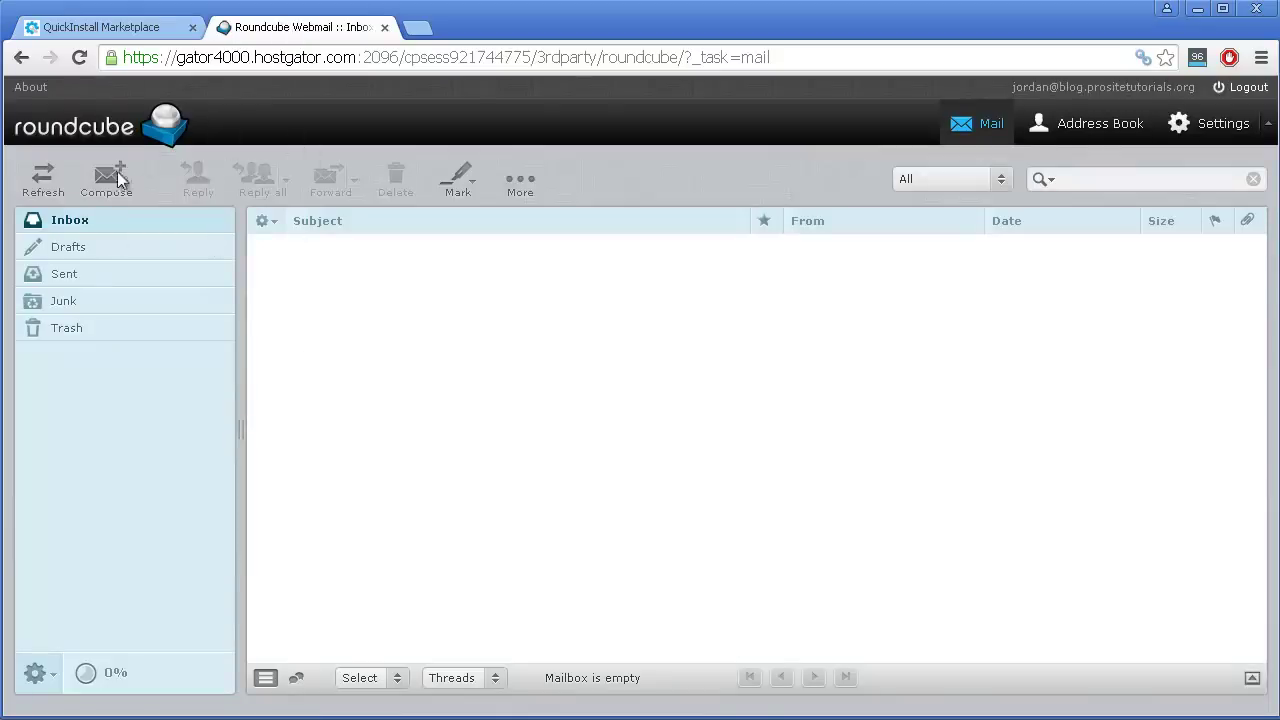
left_click(111, 221)
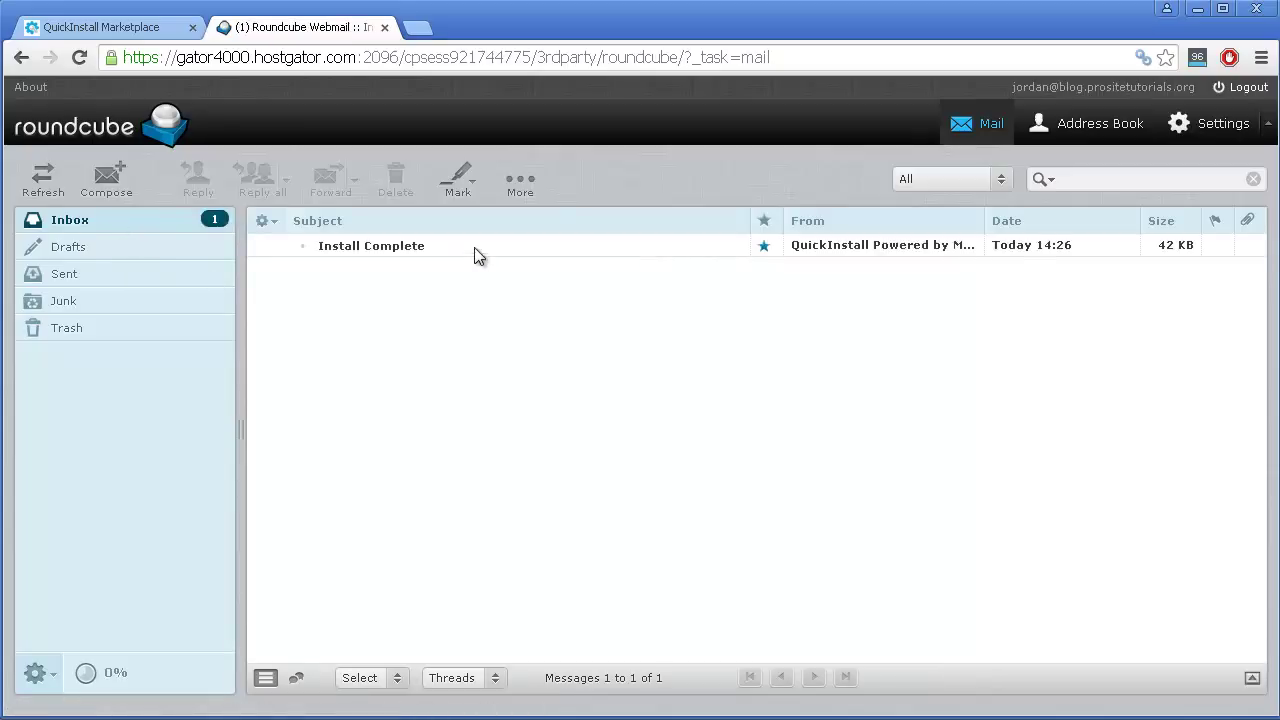
double_click(475, 250)
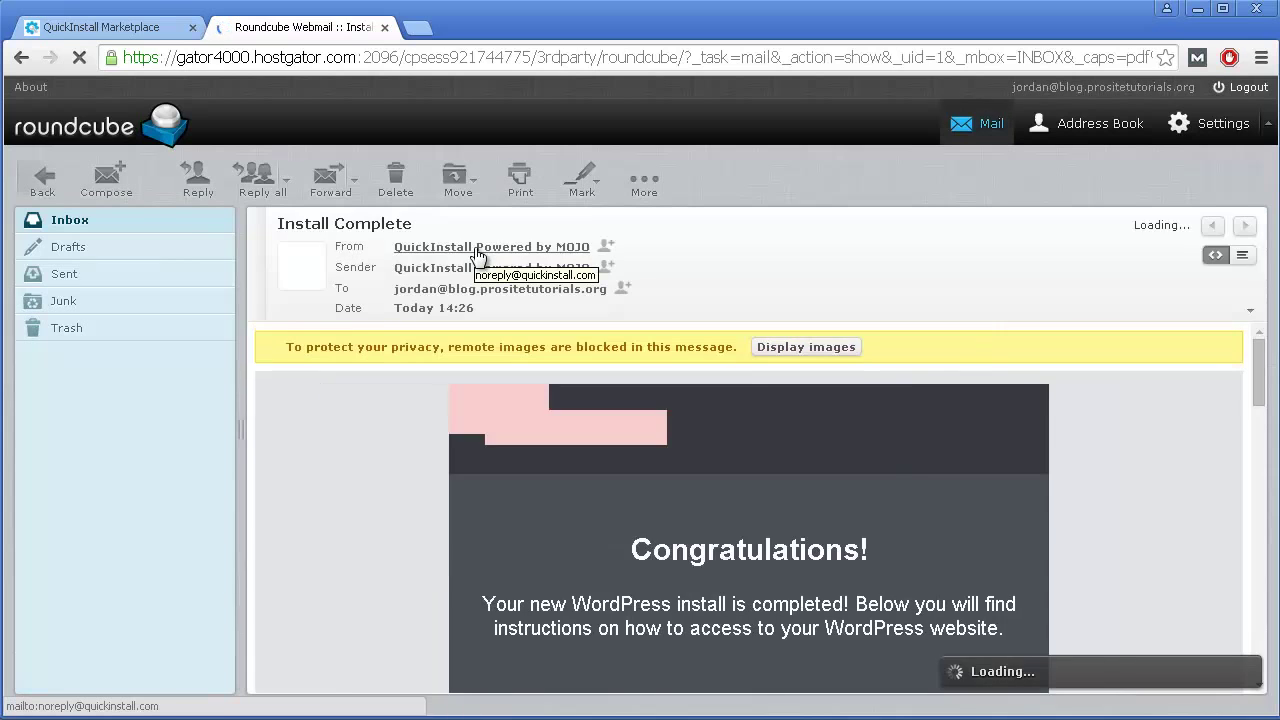
scroll(728, 354, "down", 5)
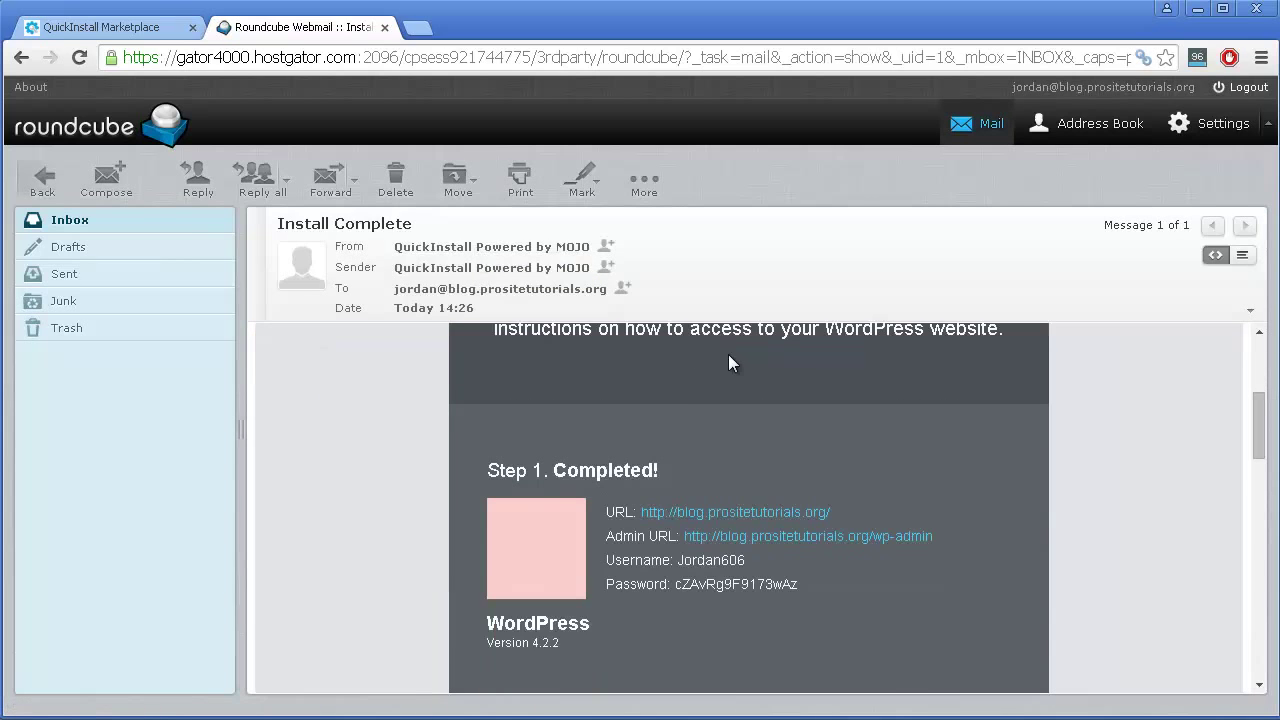
scroll(728, 363, "down", 2)
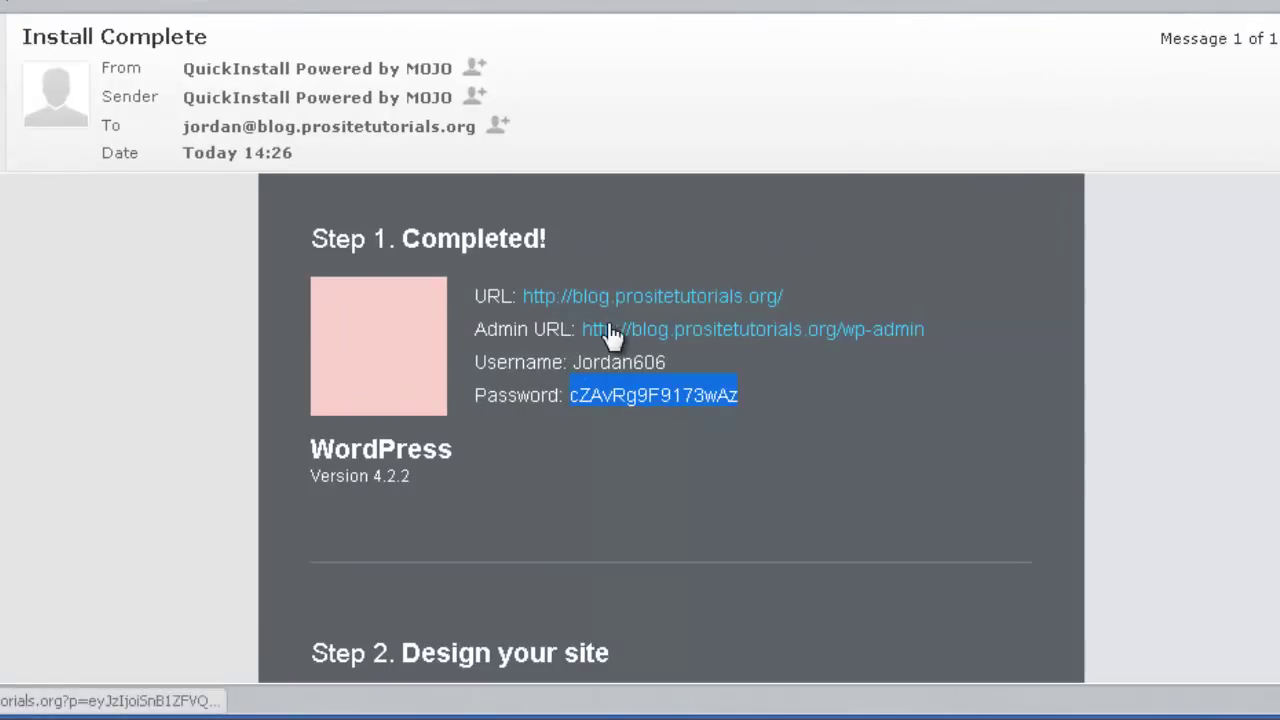
- Open the blog's URL from the email in a new tab and switch to it
right_click(574, 293)
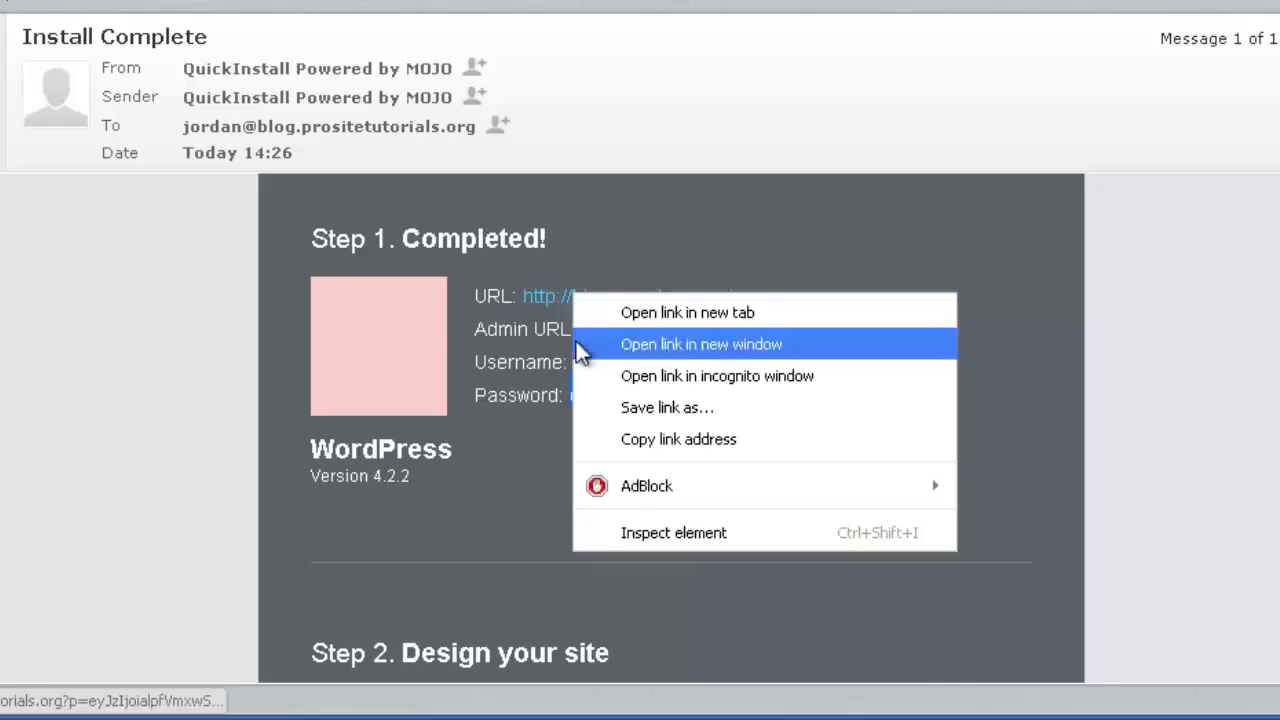
left_click(650, 312)
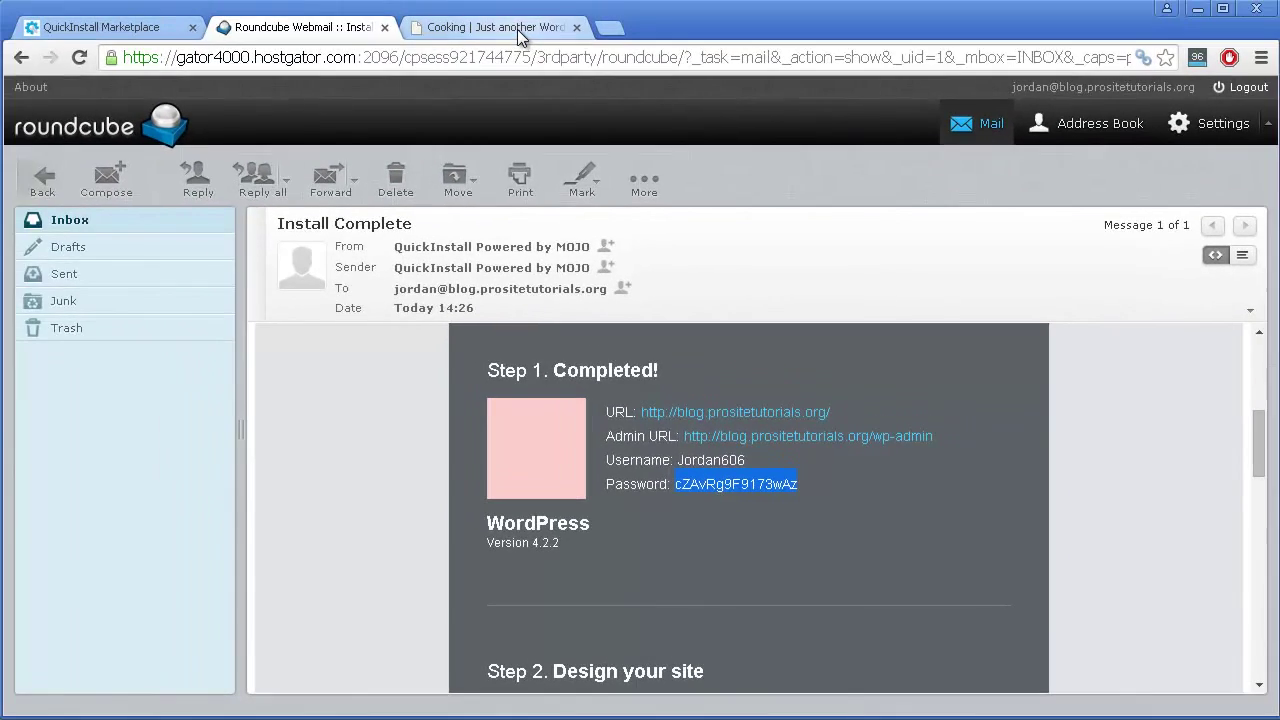
left_click(517, 29)
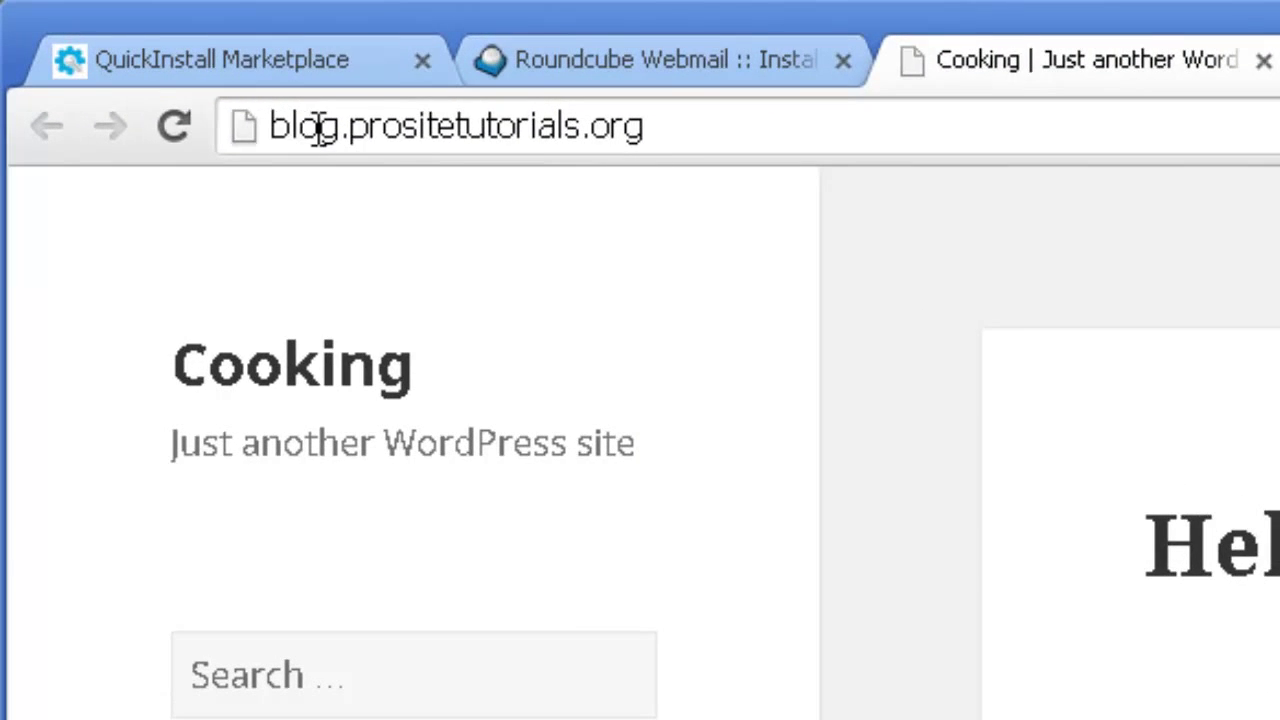
- Append /wp-admin to the blog address to load the WordPress login page
left_click_drag(700, 129, 223, 151)
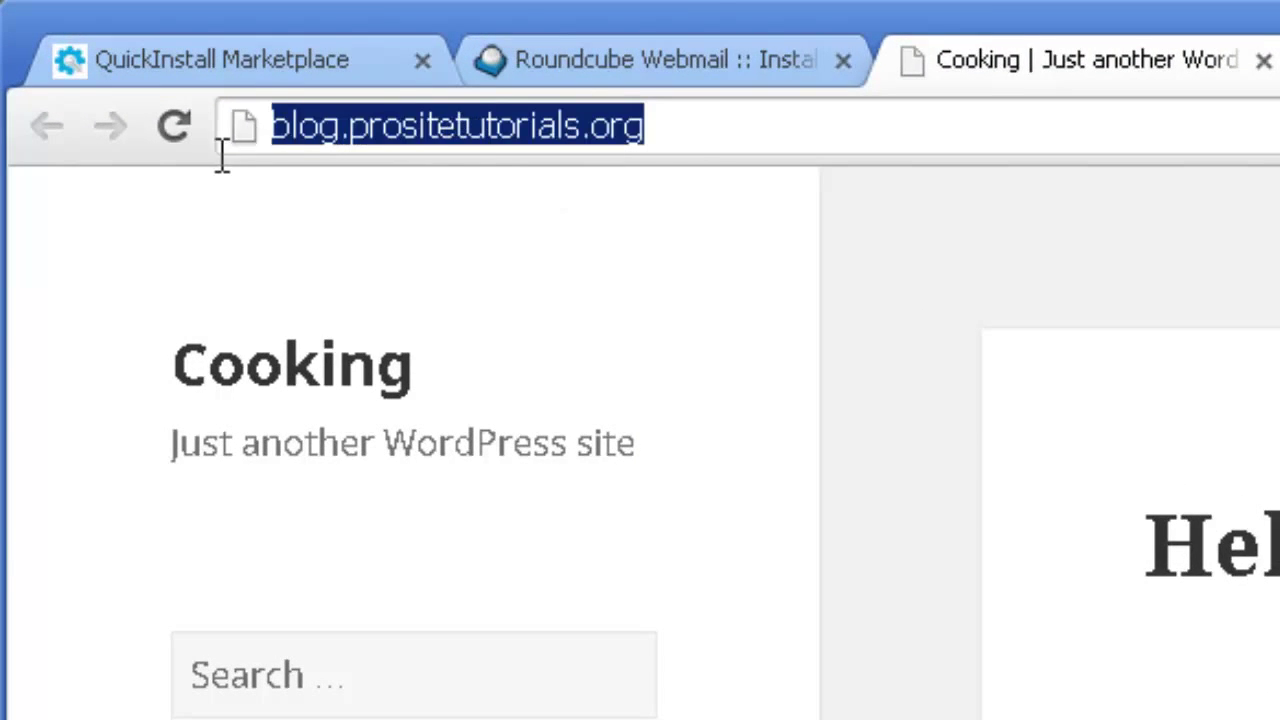
left_click(877, 122)
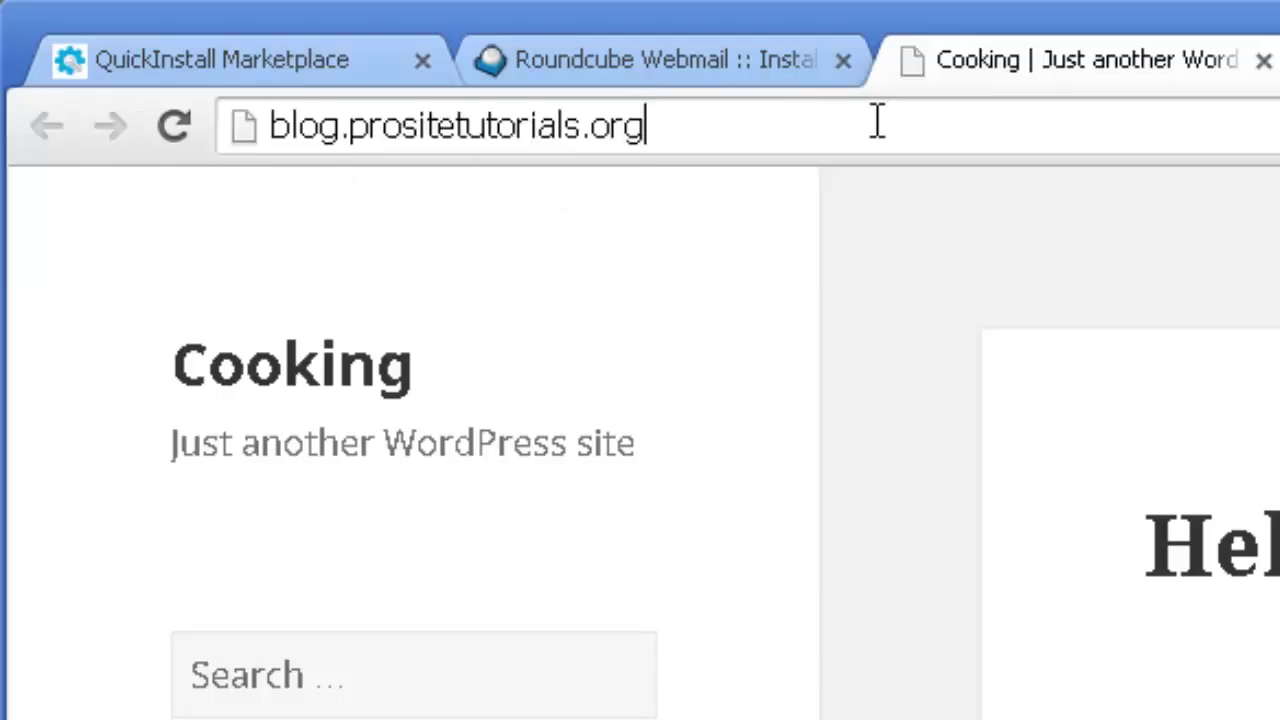
type("//")
key("BackSpace")
key("BackSpace")
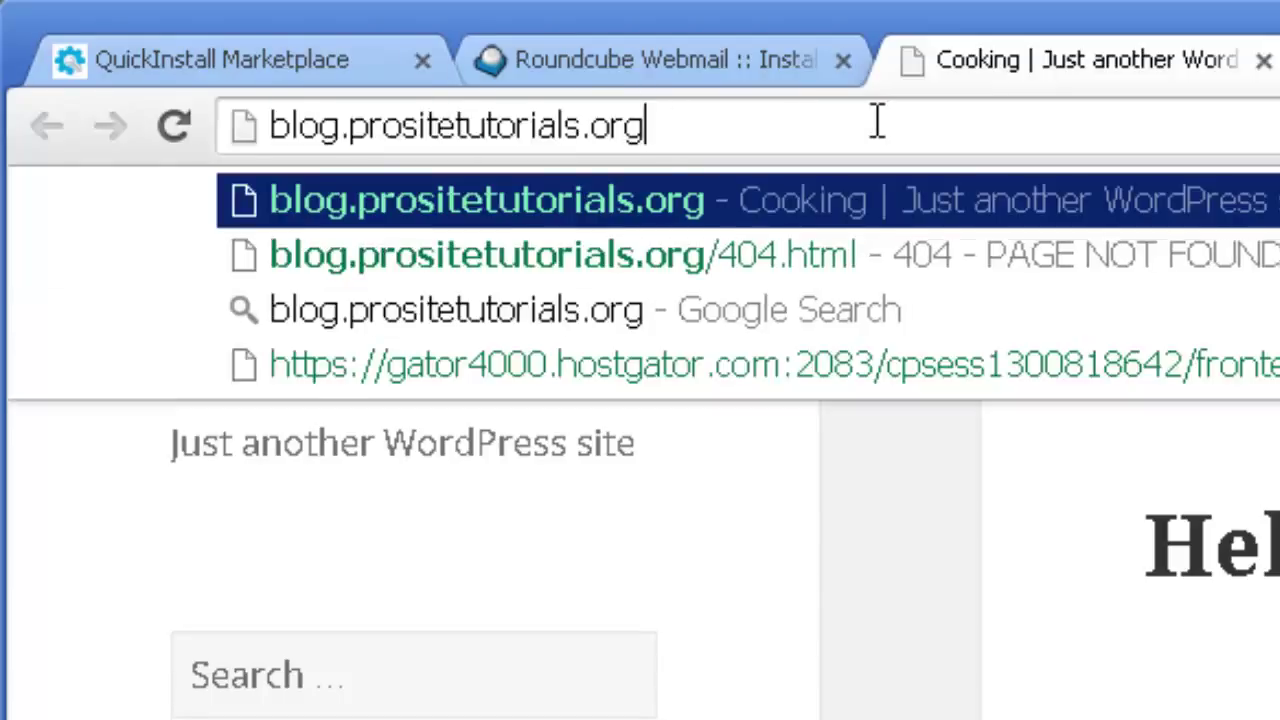
type("/")
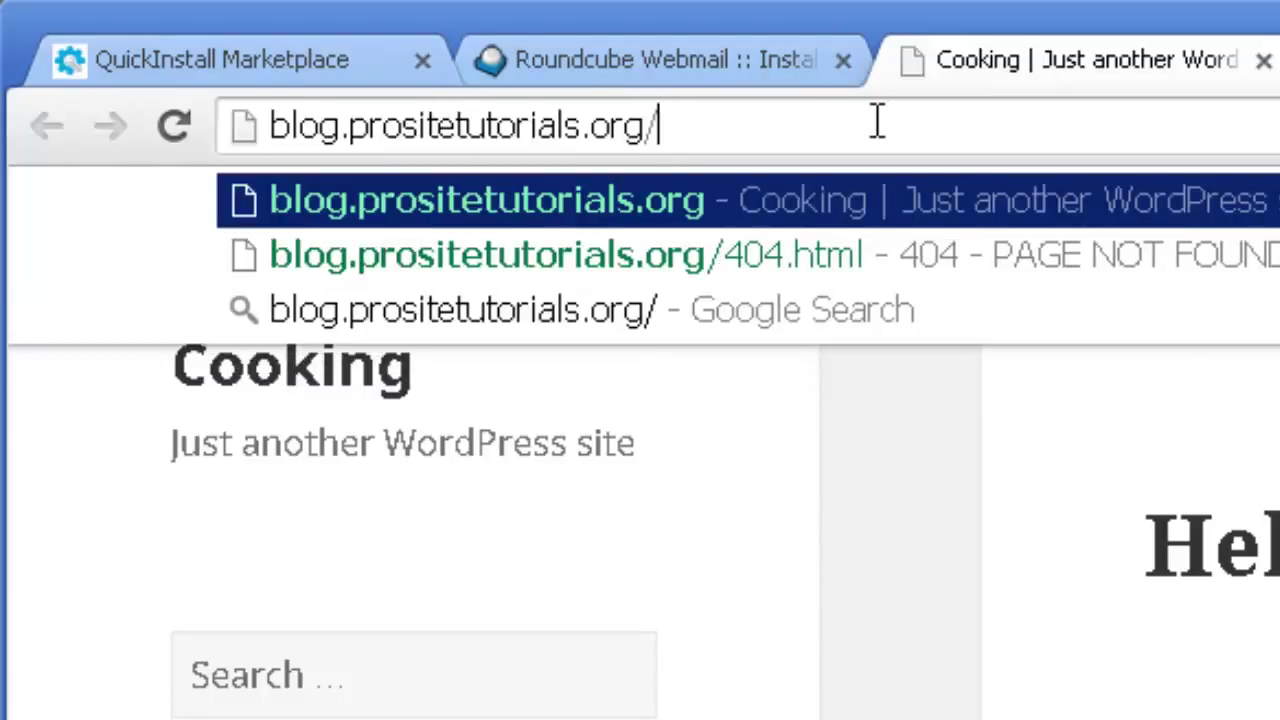
type("wp-")
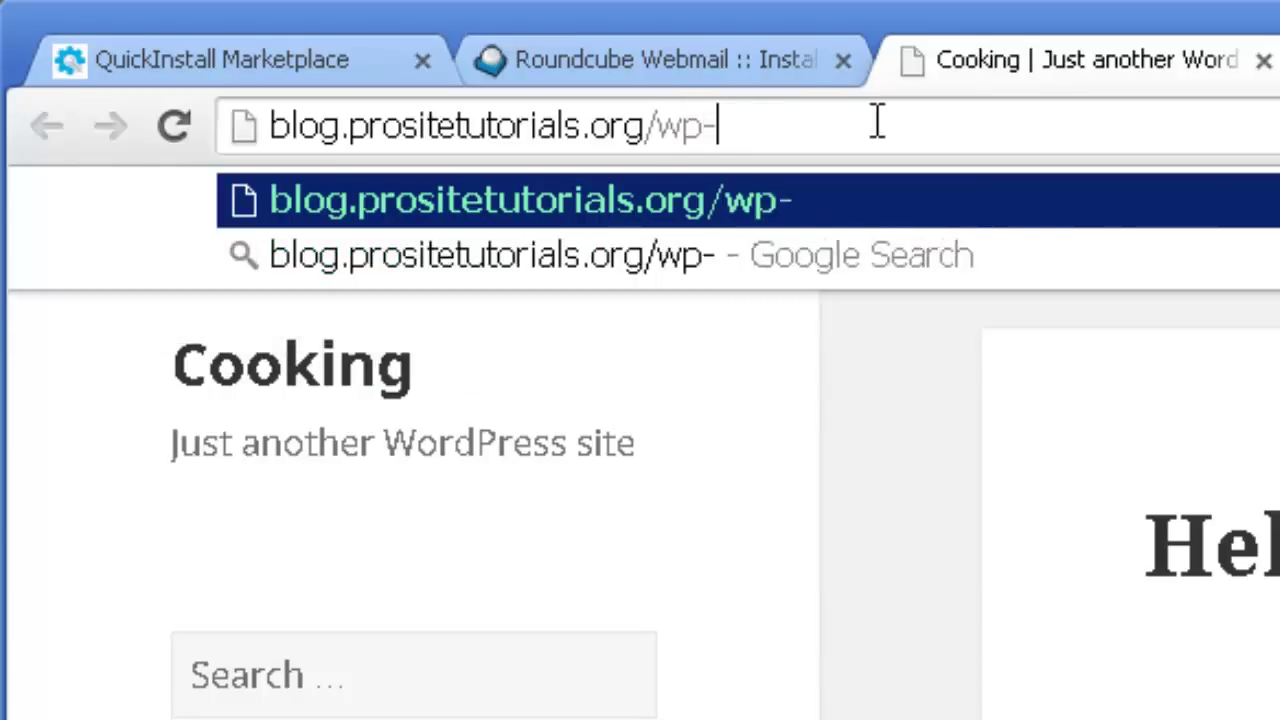
type("admin")
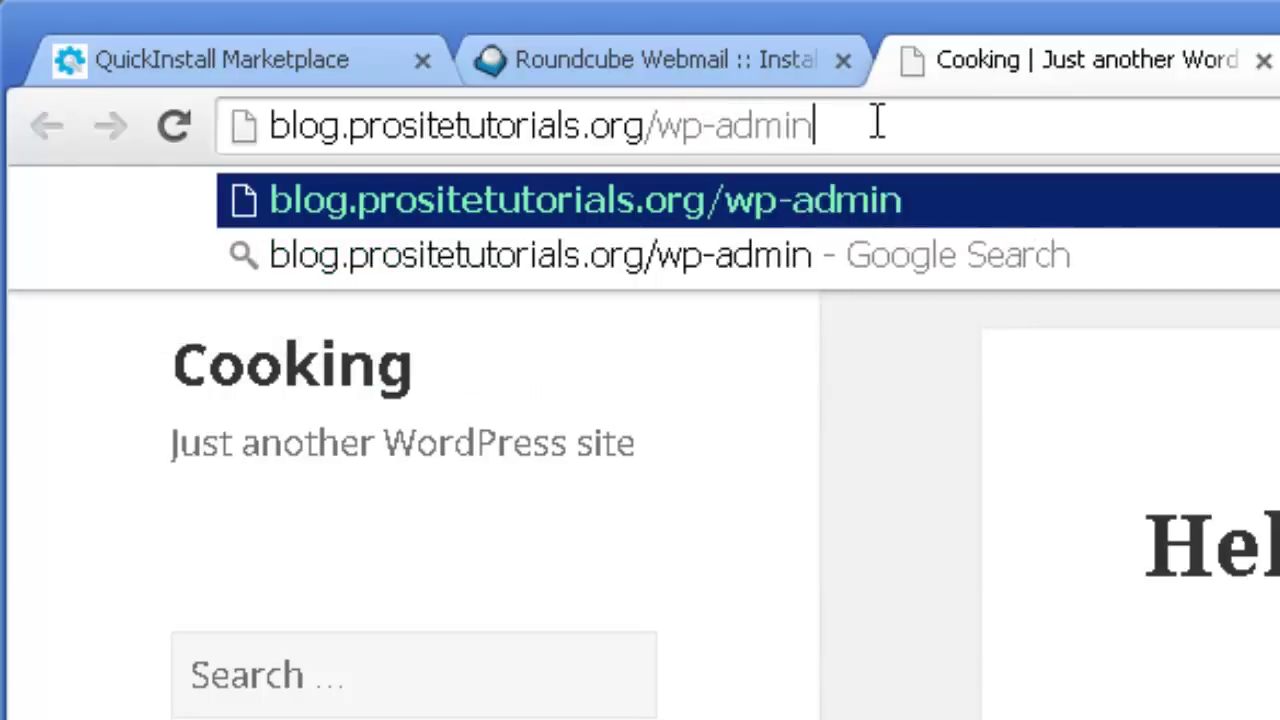
key("Return")
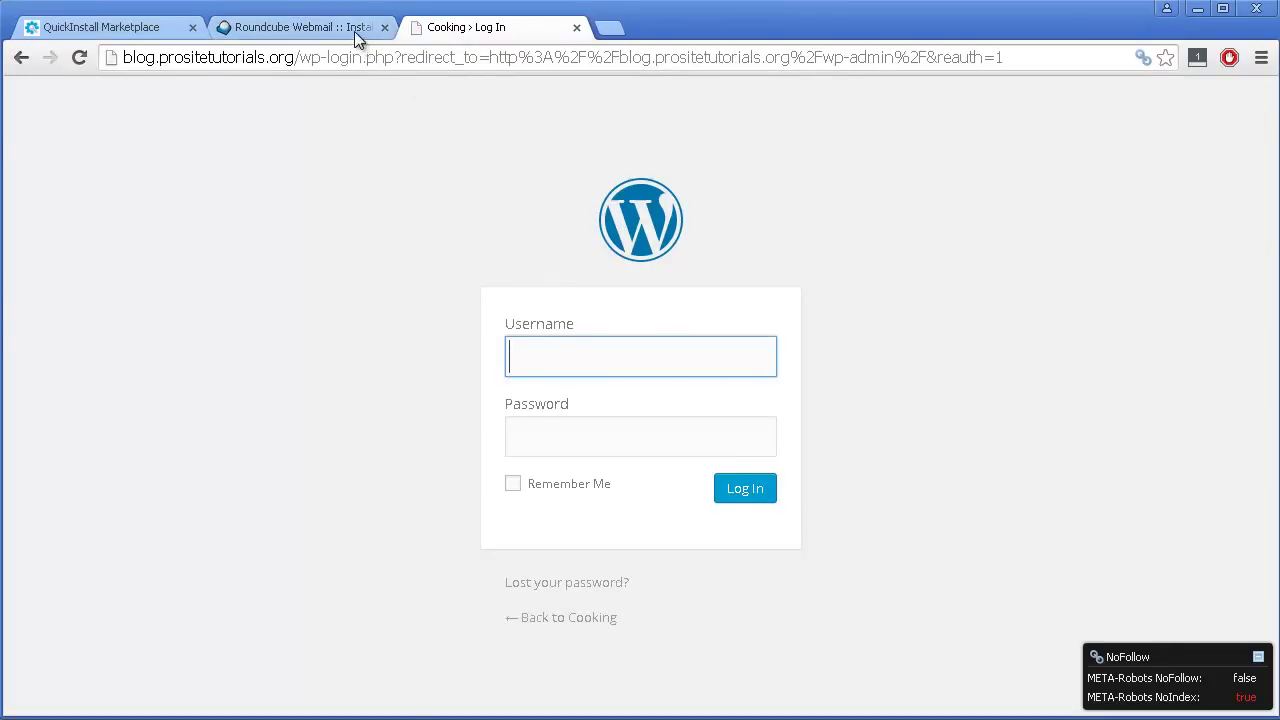
- Log in to the Cooking blog's dashboard with the emailed admin username and password, Remember Me ticked
left_click(354, 29)
key("ctrl+c")
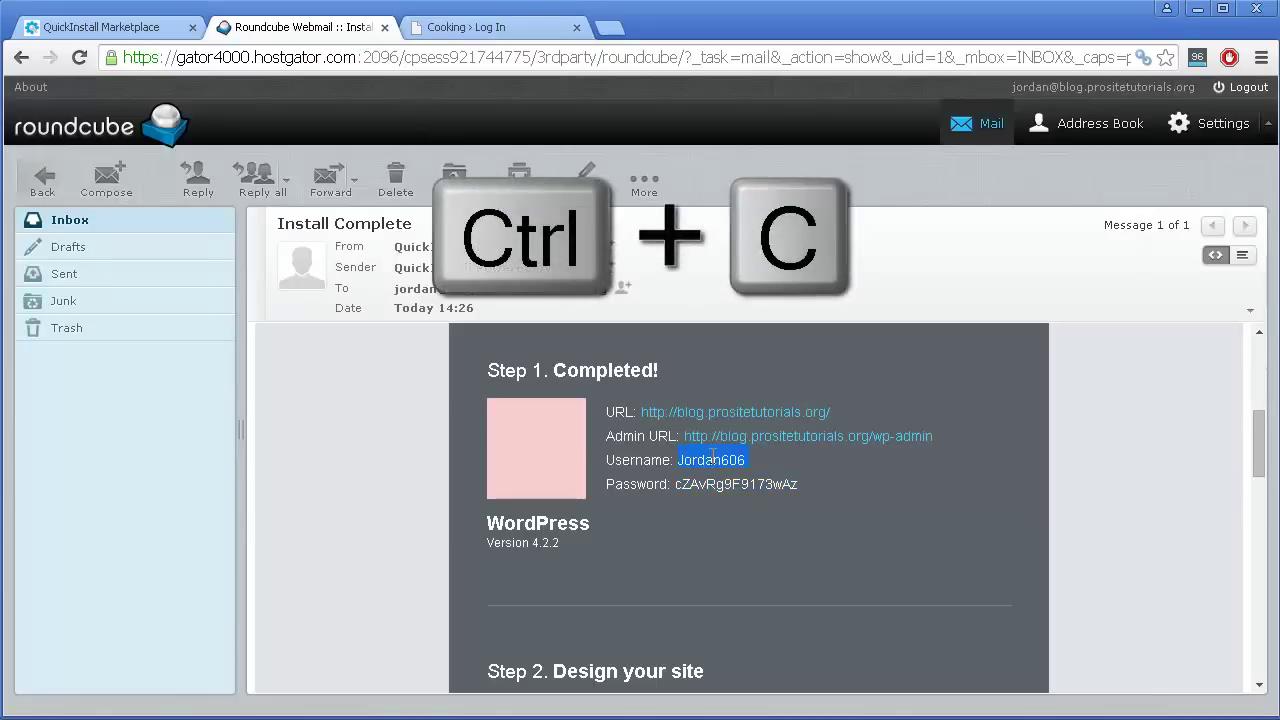
left_click(480, 28)
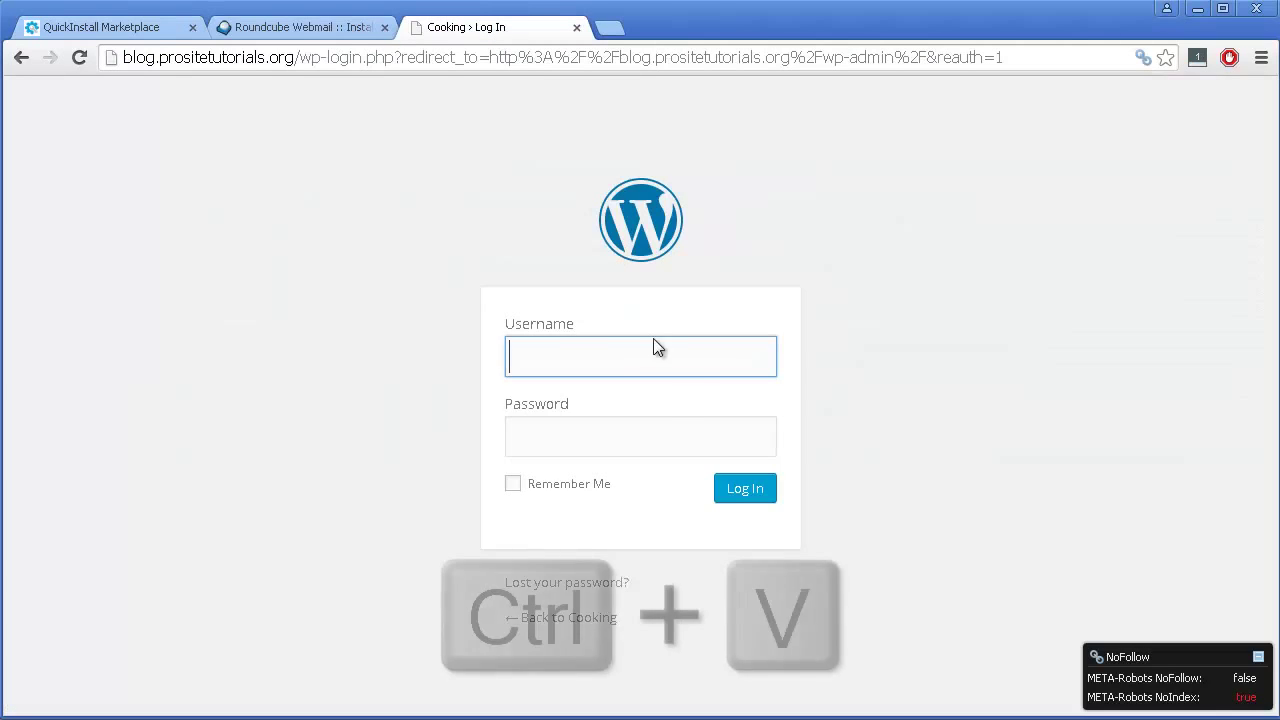
key("ctrl+v")
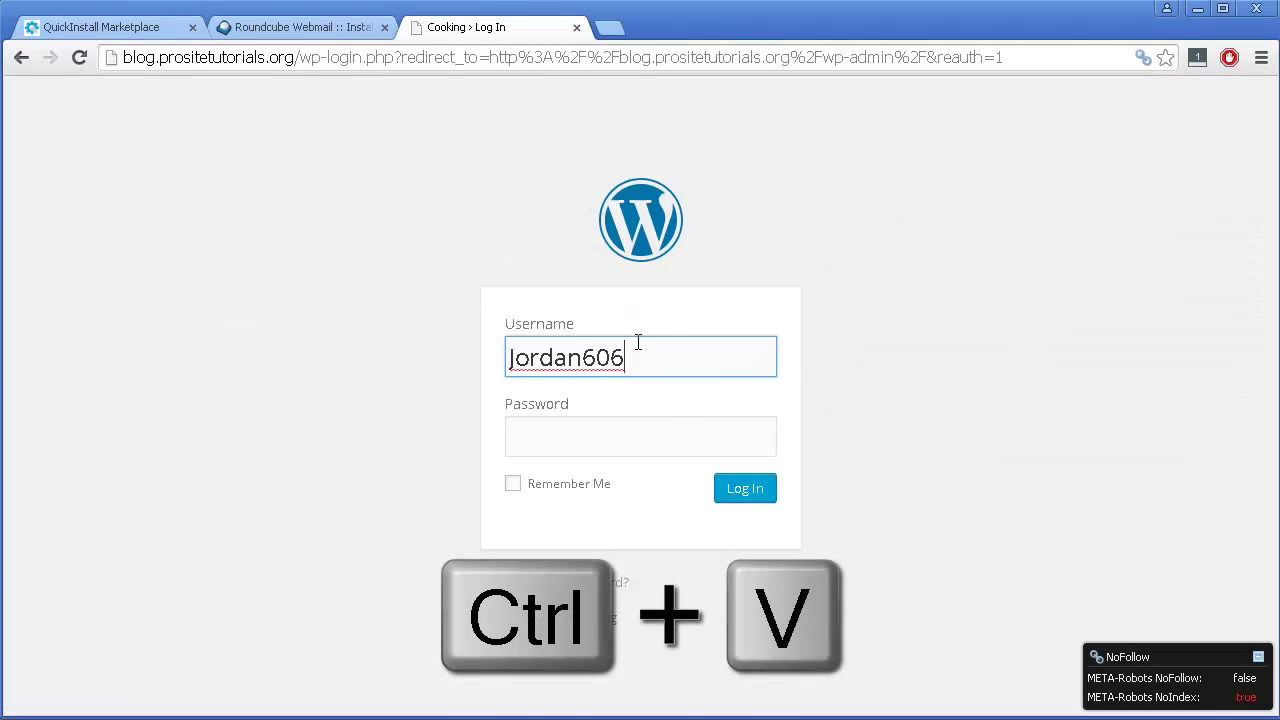
left_click(296, 30)
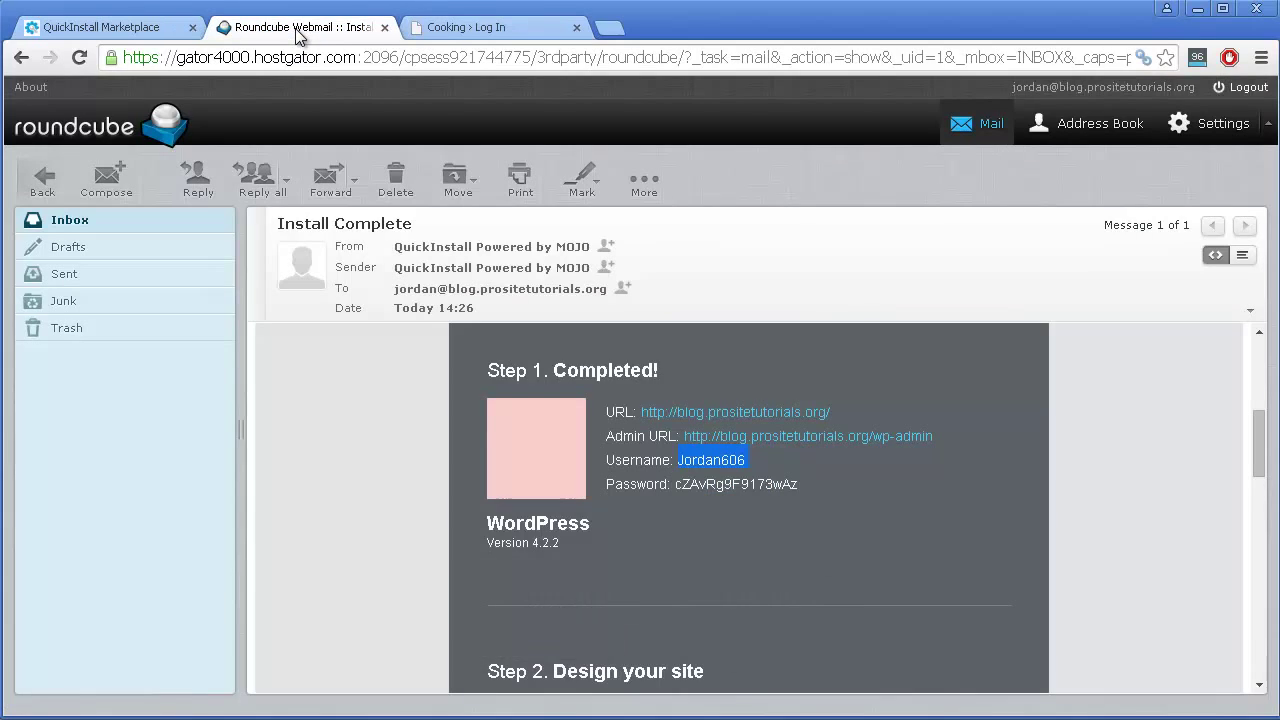
double_click(755, 484)
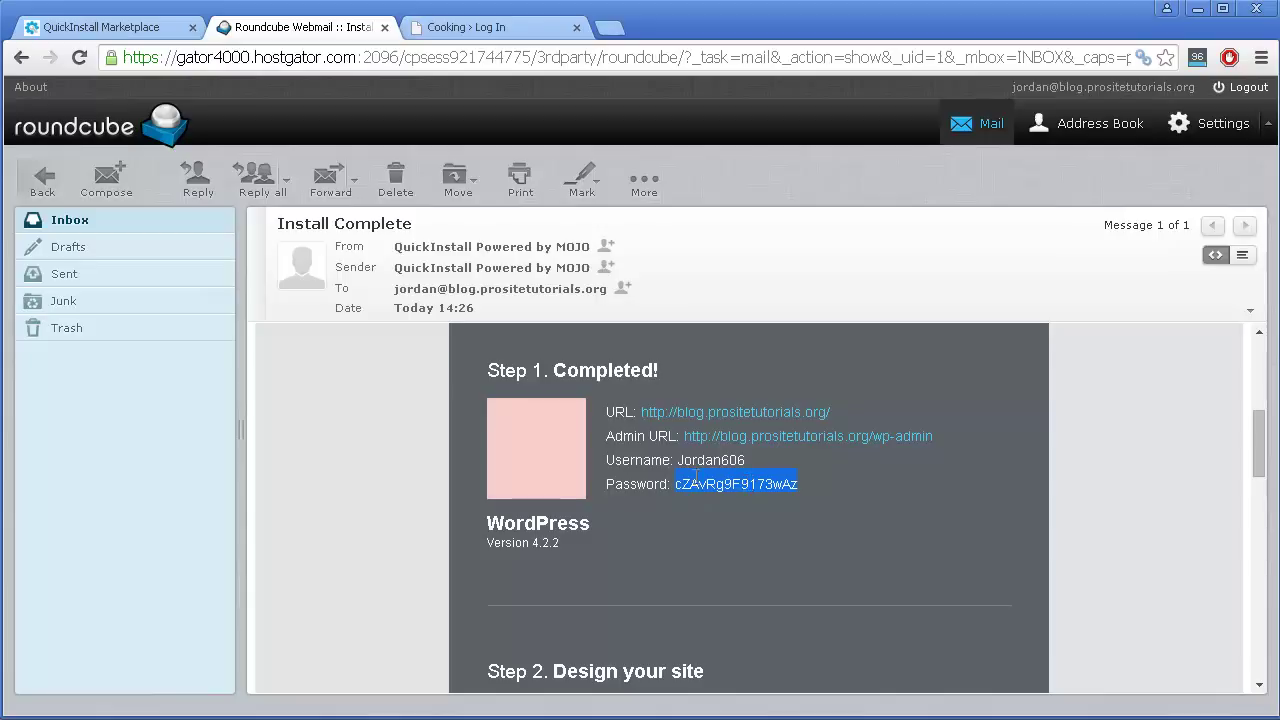
left_click(511, 28)
left_click(660, 427)
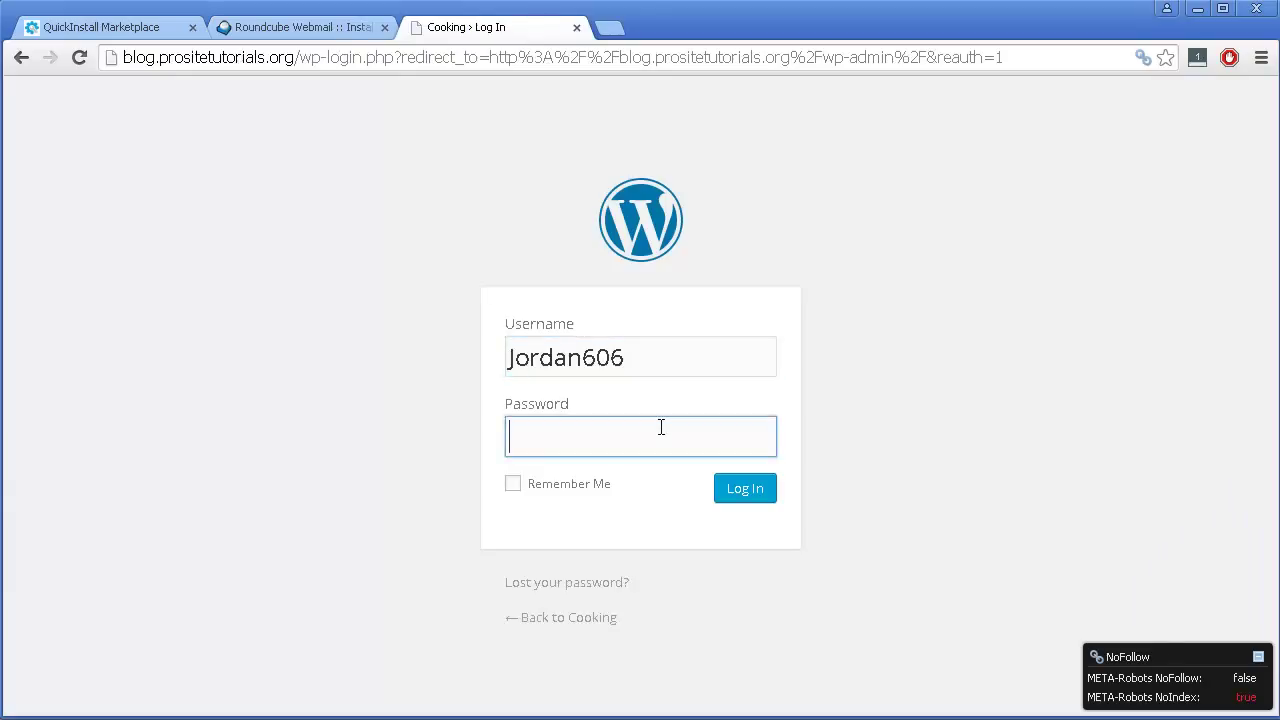
key("ctrl+v")
left_click(515, 487)
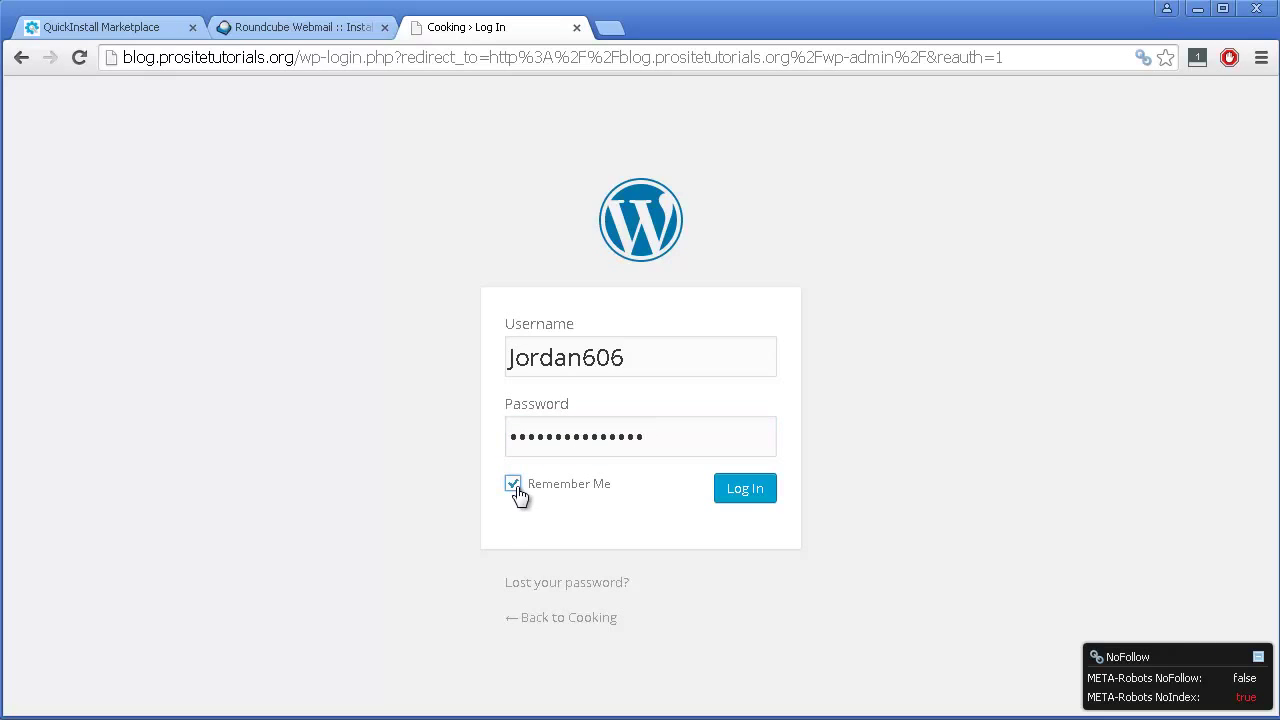
left_click(762, 500)
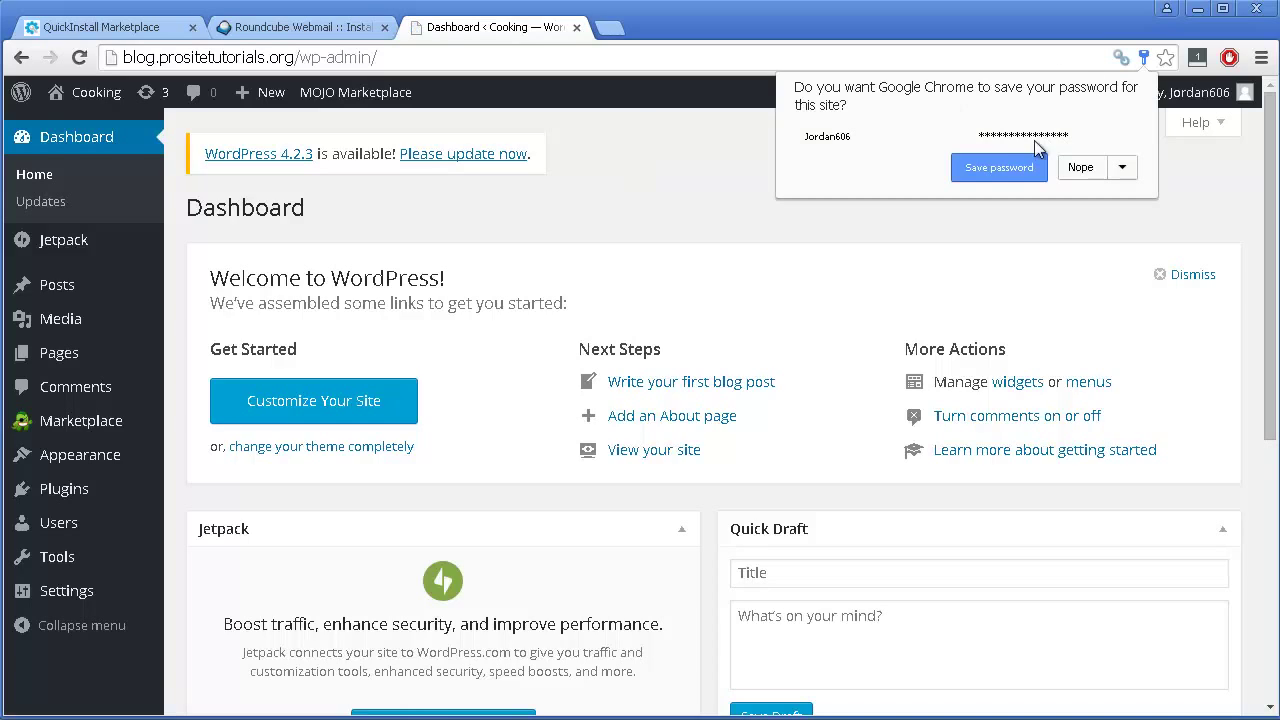
- Save the WordPress login password in Chrome's save-password prompt
left_click(1020, 166)
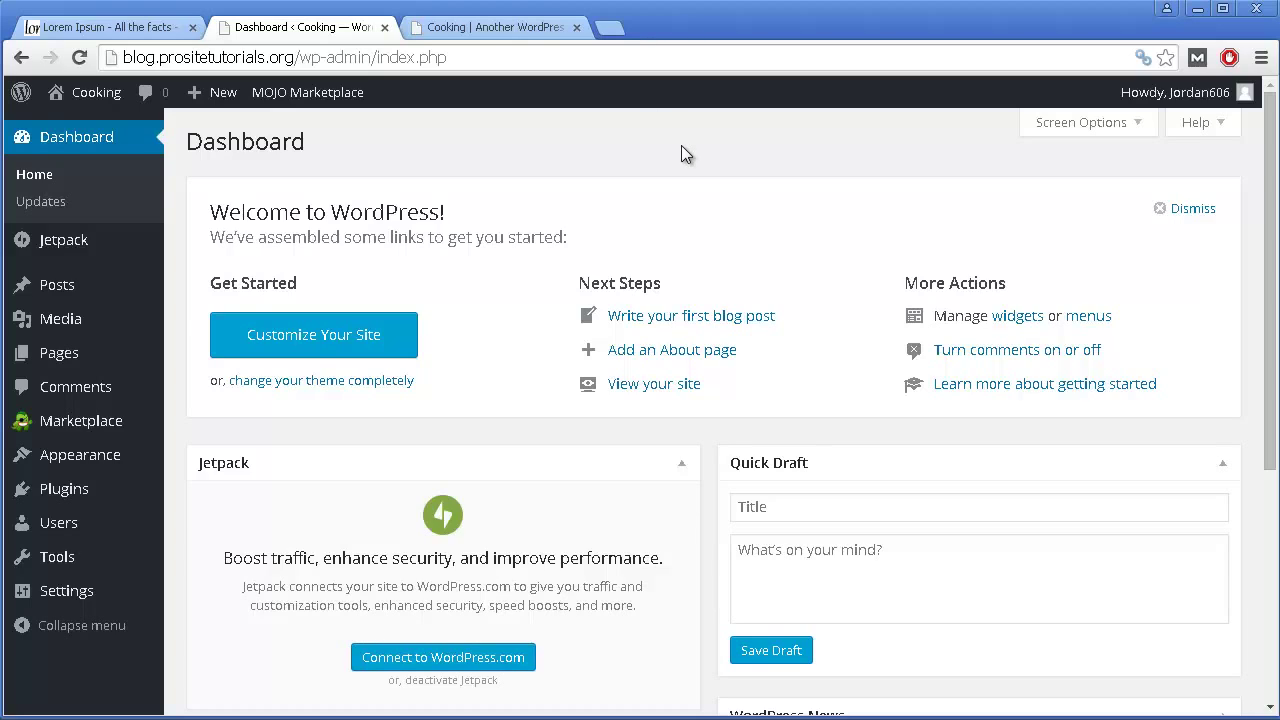
left_click(429, 26)
scroll(915, 470, "up", 2)
scroll(915, 468, "up", 2)
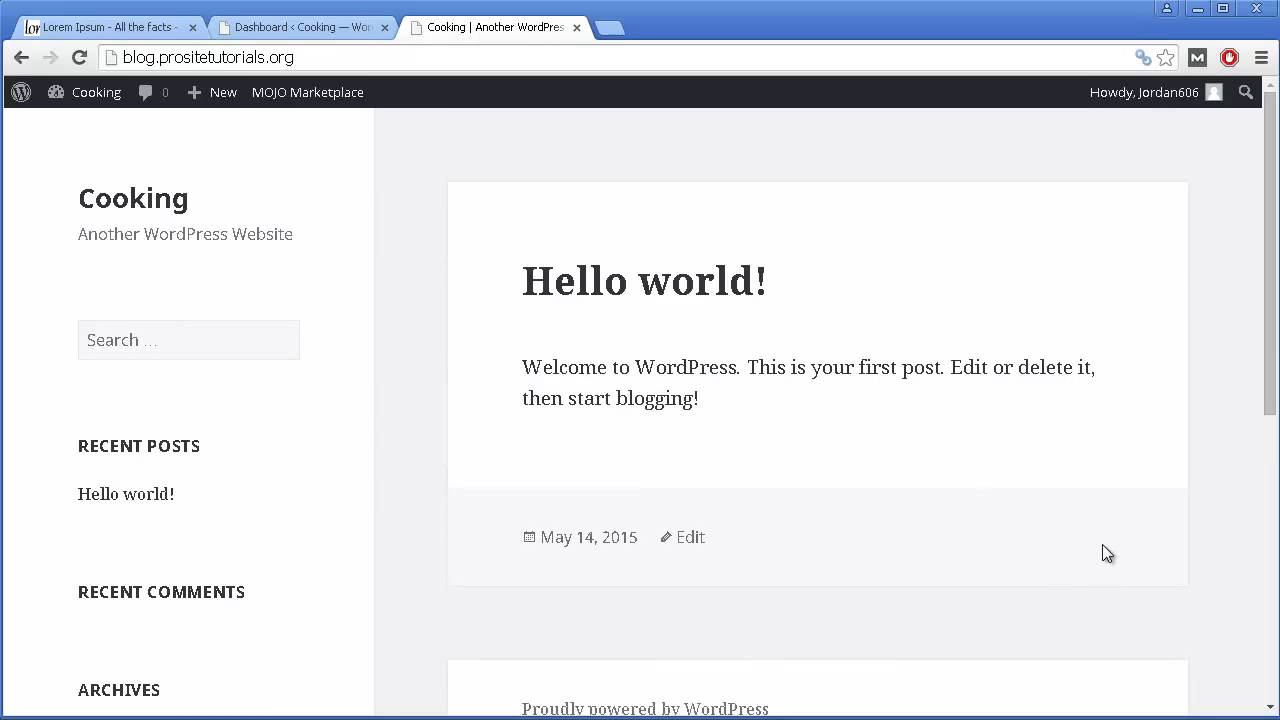
scroll(1078, 465, "down", 1)
scroll(1033, 443, "up", 1)
left_click(255, 28)
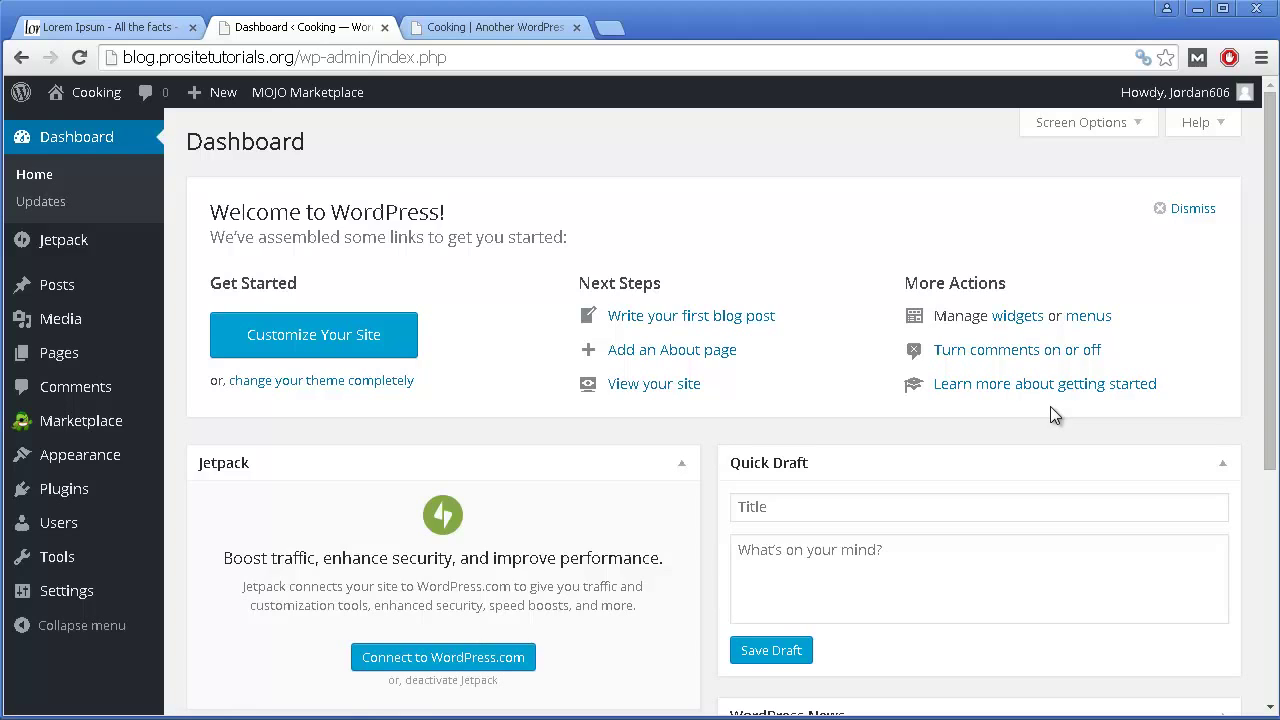
- Type throwaway test text into the Quick Draft title and body
scroll(1051, 407, "down", 1)
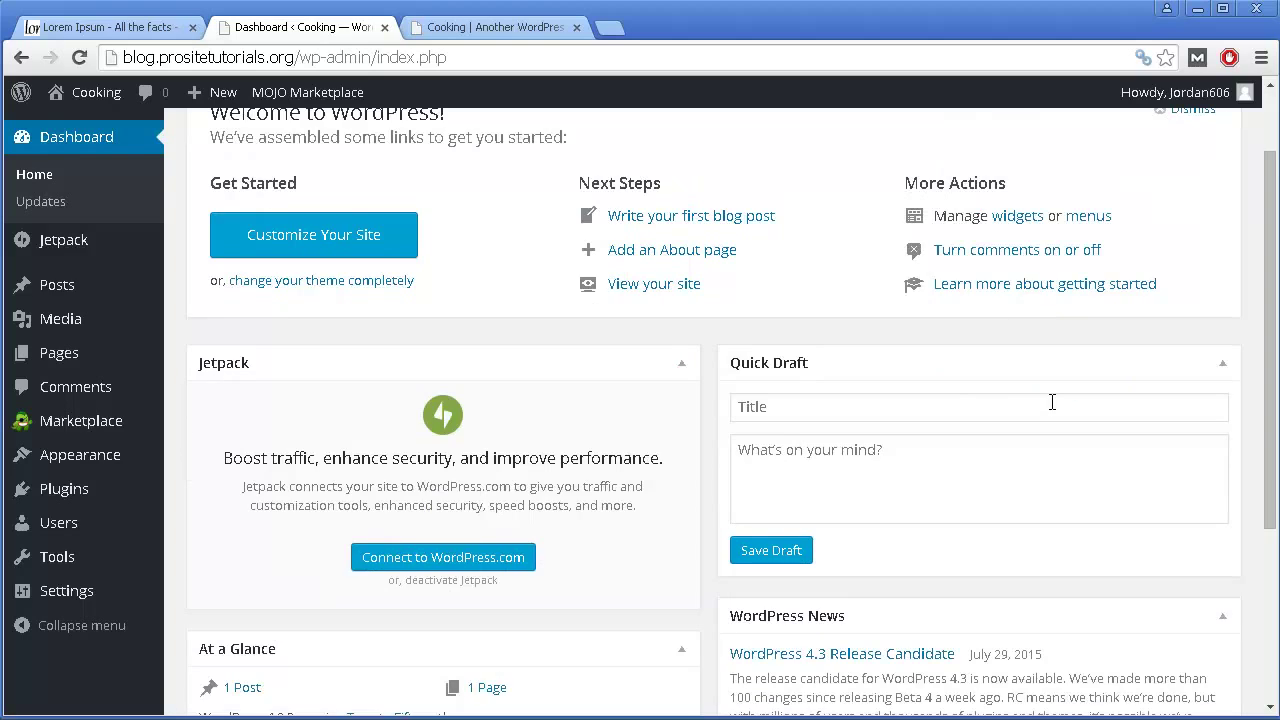
left_click(894, 403)
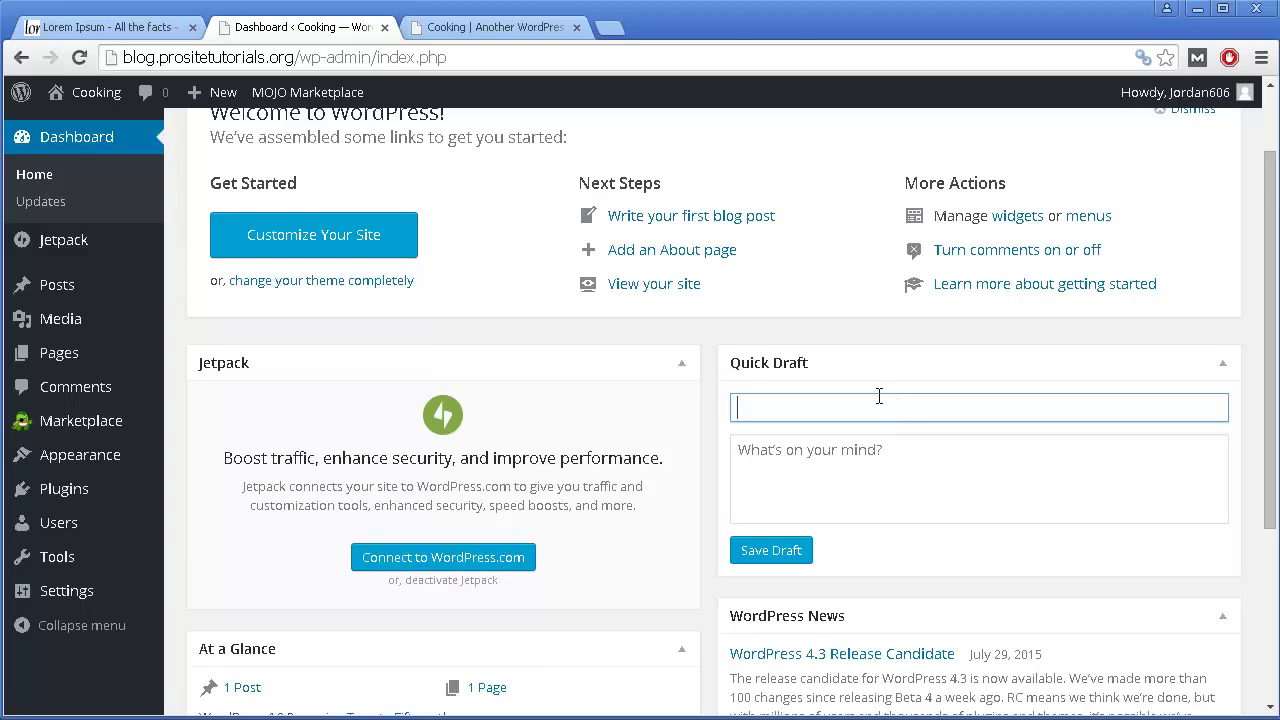
left_click(873, 477)
type("awwdww")
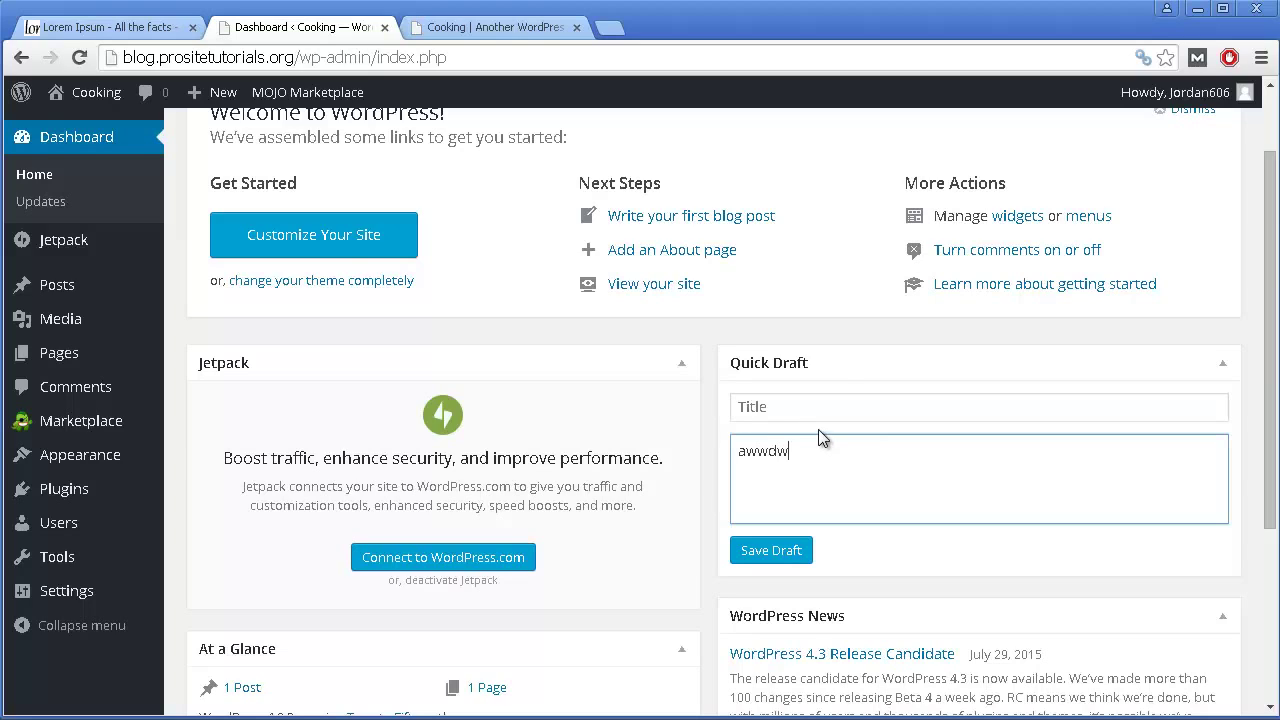
left_click(836, 404)
type("wdwdwdwd")
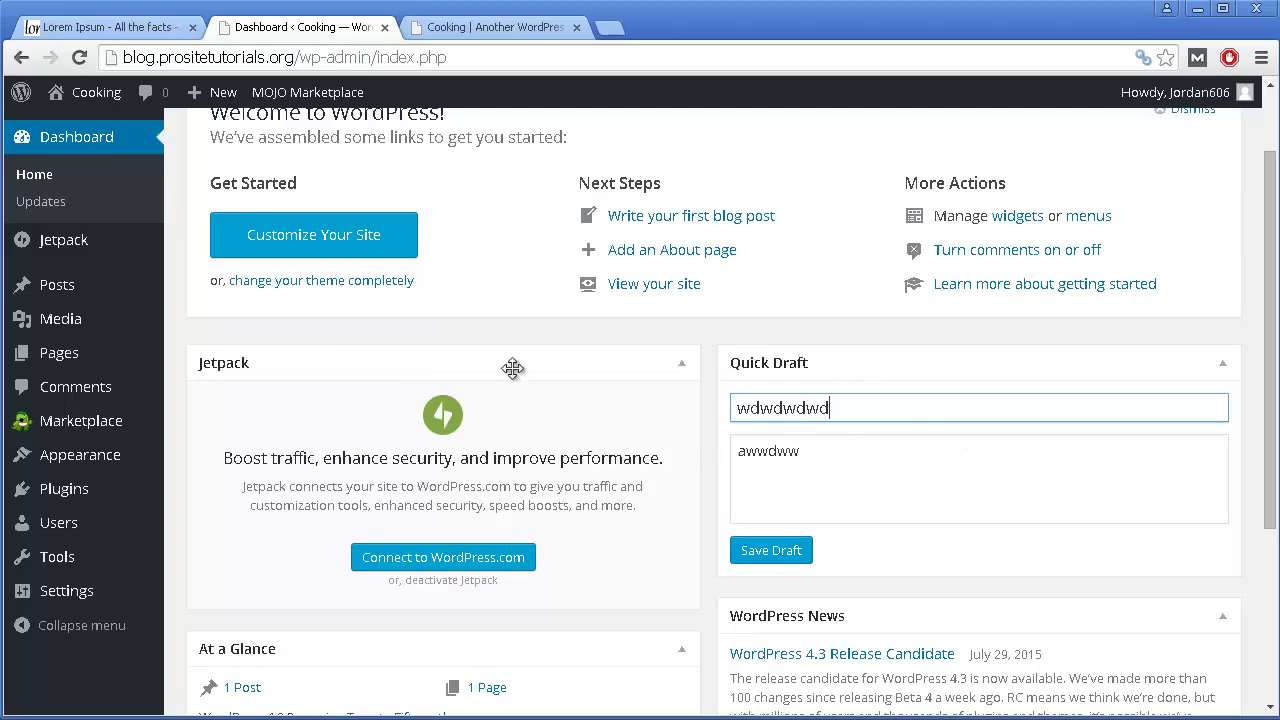
- Clear the test text from the Quick Draft body and title, then bring up the Settings flyout
left_click(880, 450)
key("ctrl+a")
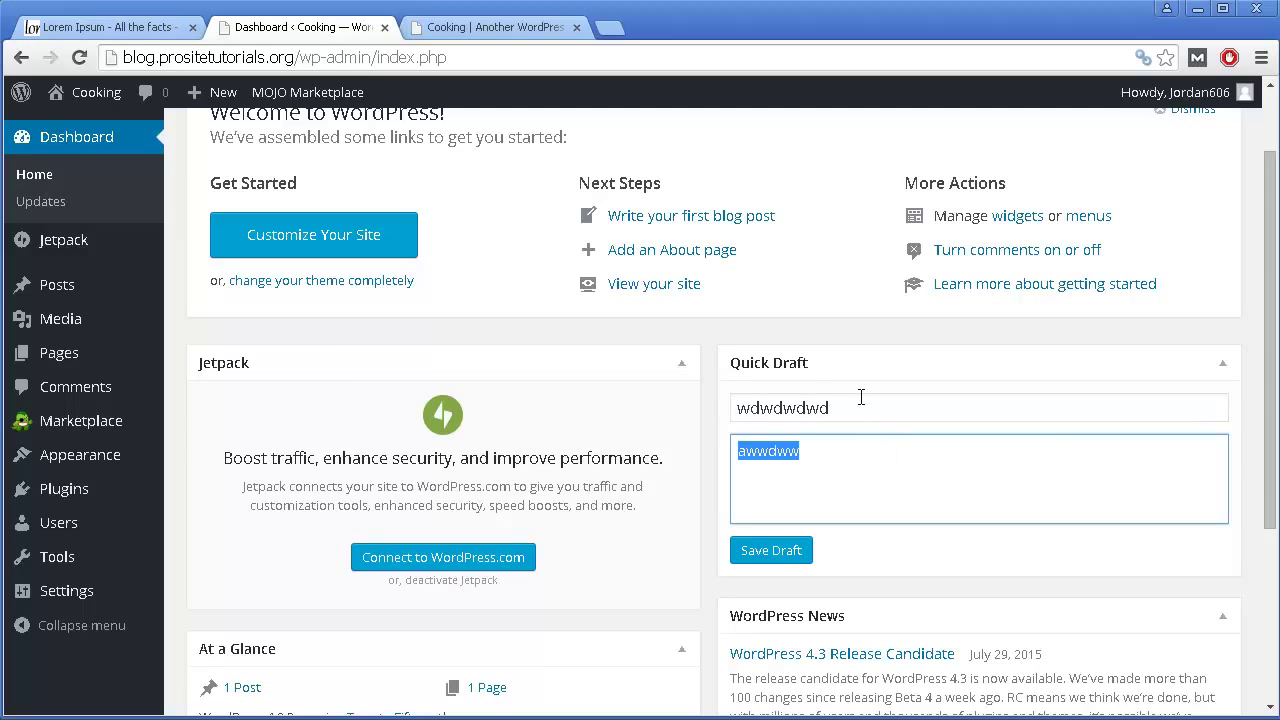
key("BackSpace")
left_click_drag(860, 400, 760, 410)
key("BackSpace")
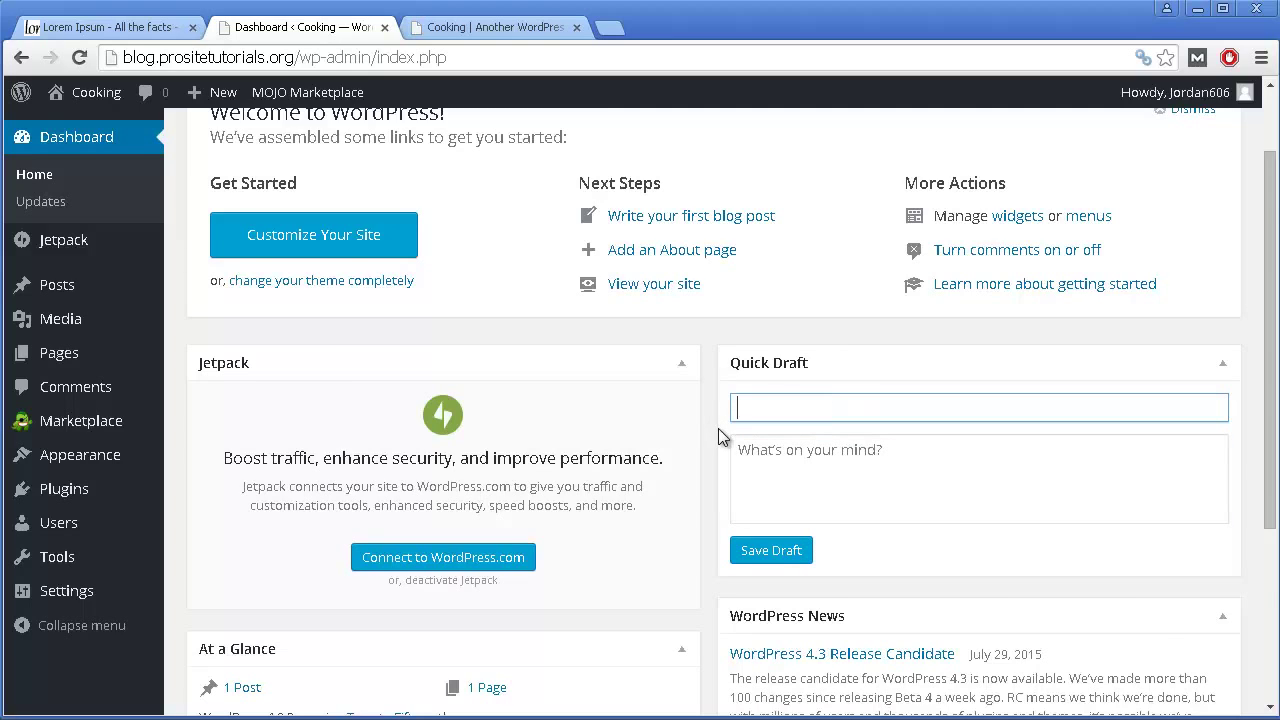
scroll(718, 428, "down", 2)
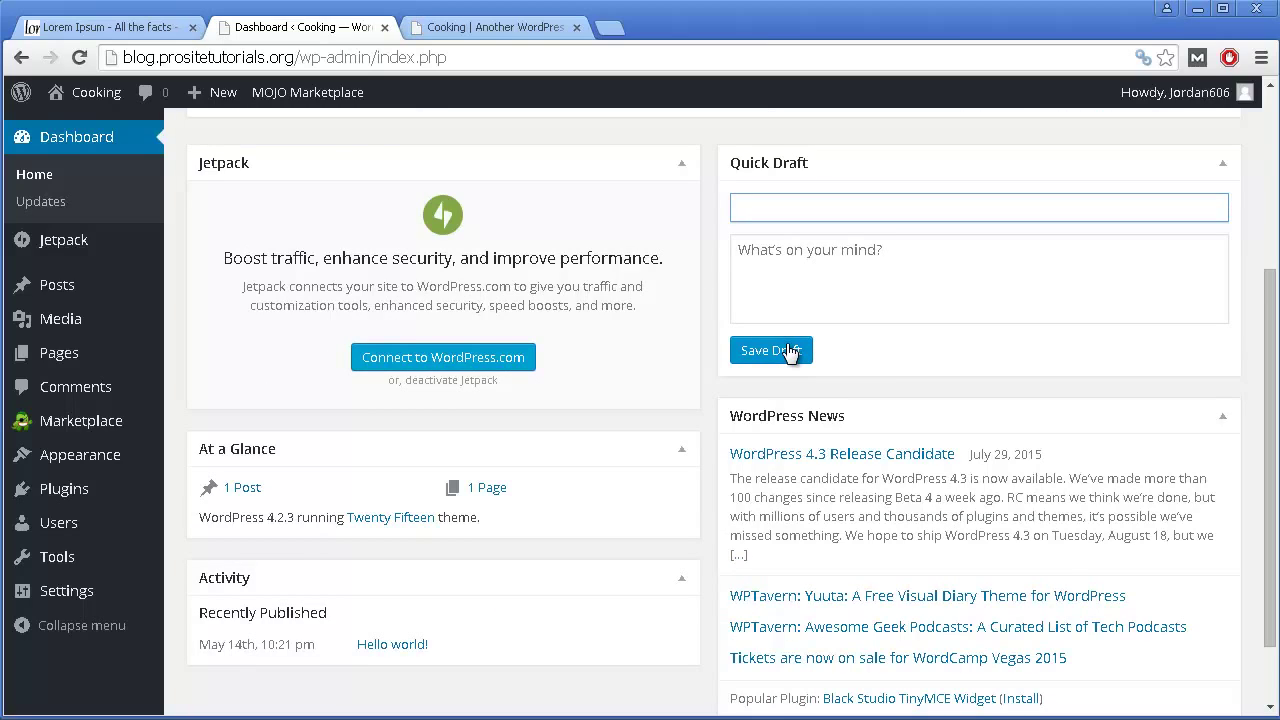
scroll(790, 352, "down", 1)
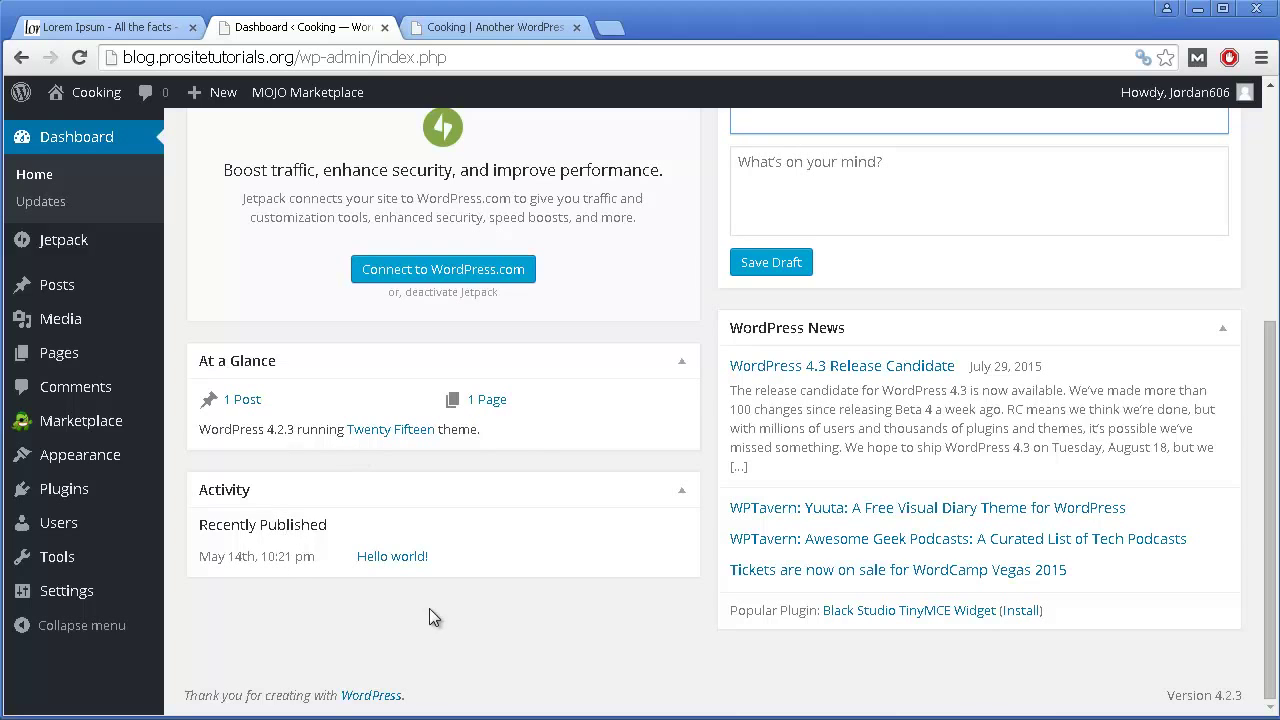
scroll(459, 560, "up", 1)
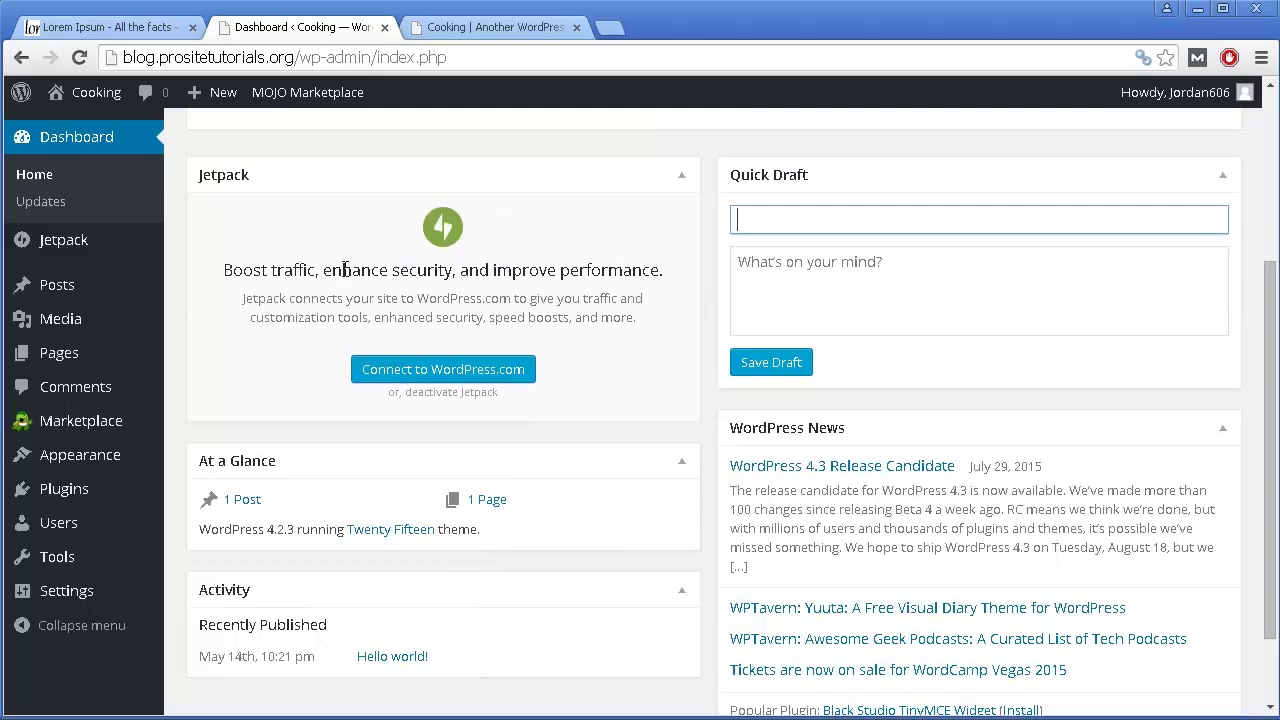
scroll(458, 368, "up", 1)
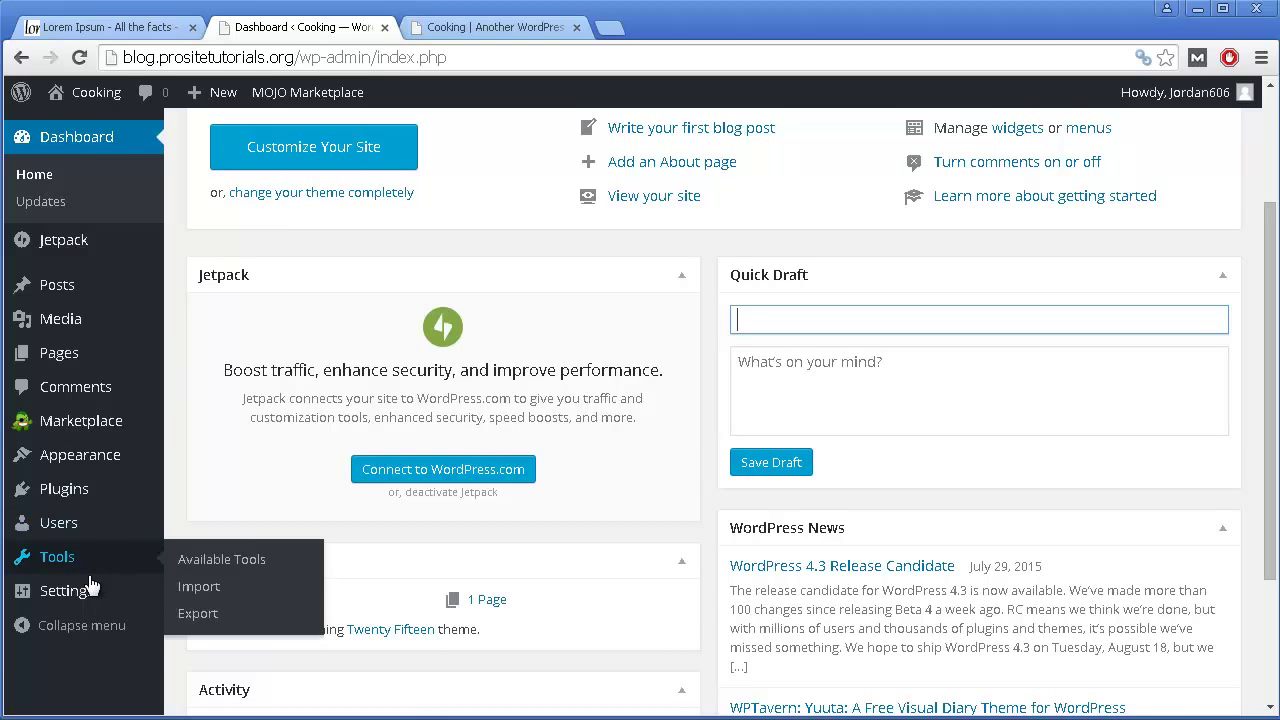
mouse_move(80, 590)
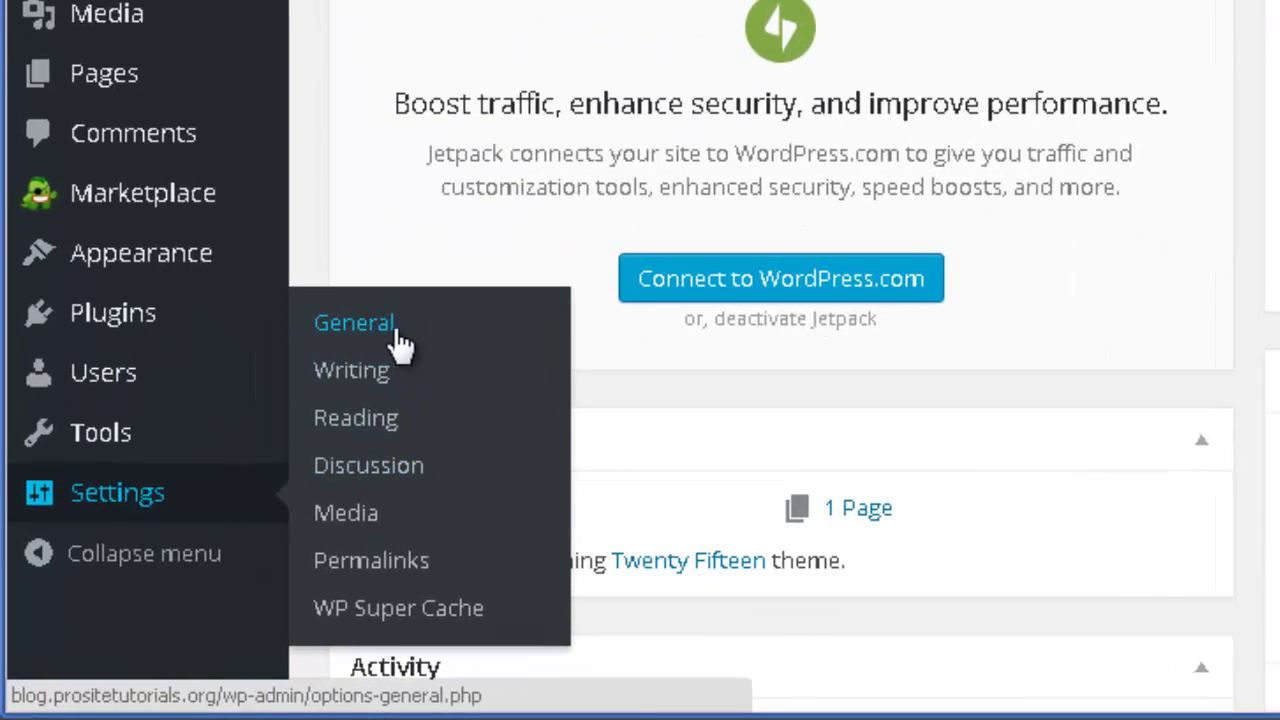
- In General Settings, change the Site Title from 'Cooking' to 'Cooking Recipes For All'
left_click(318, 384)
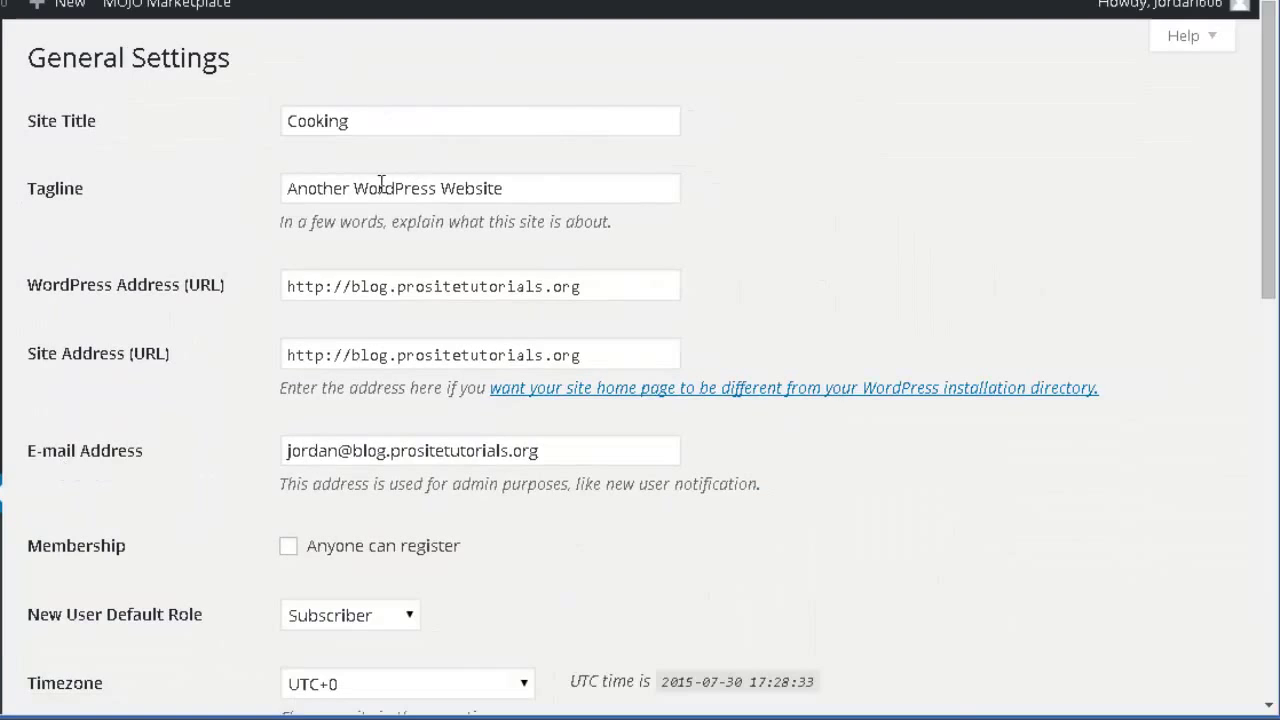
left_click(353, 120)
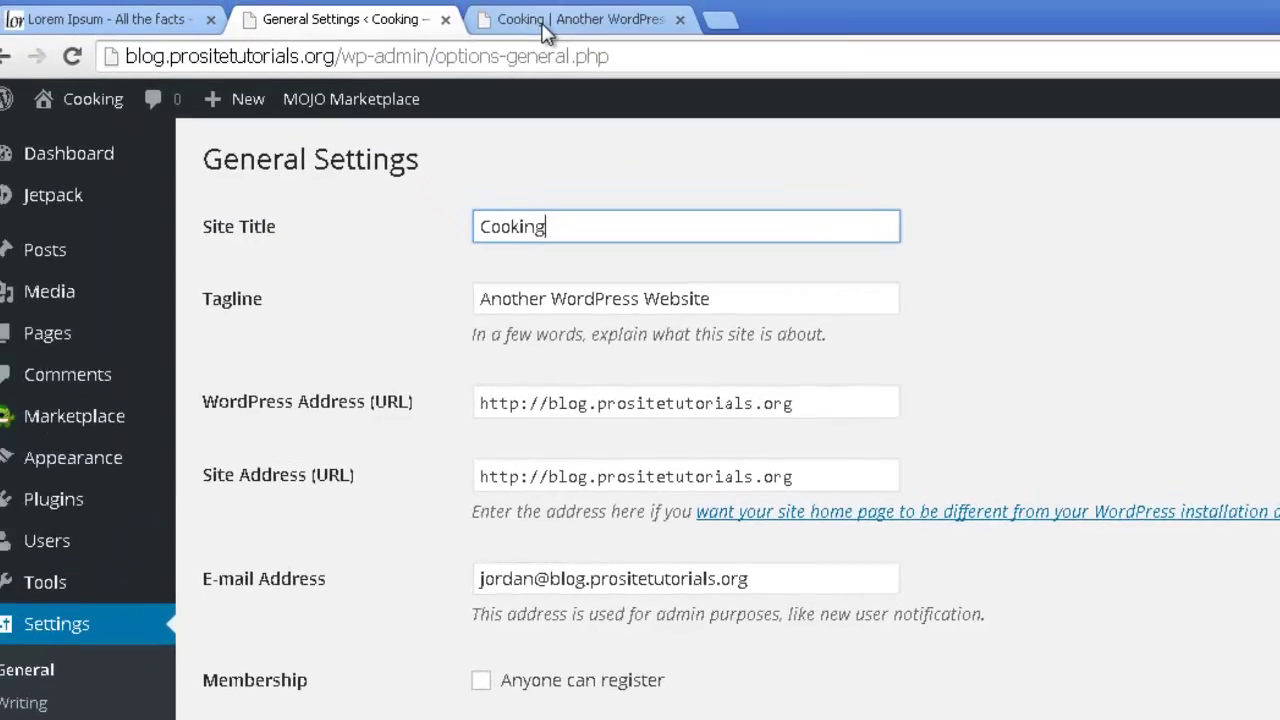
left_click(626, 18)
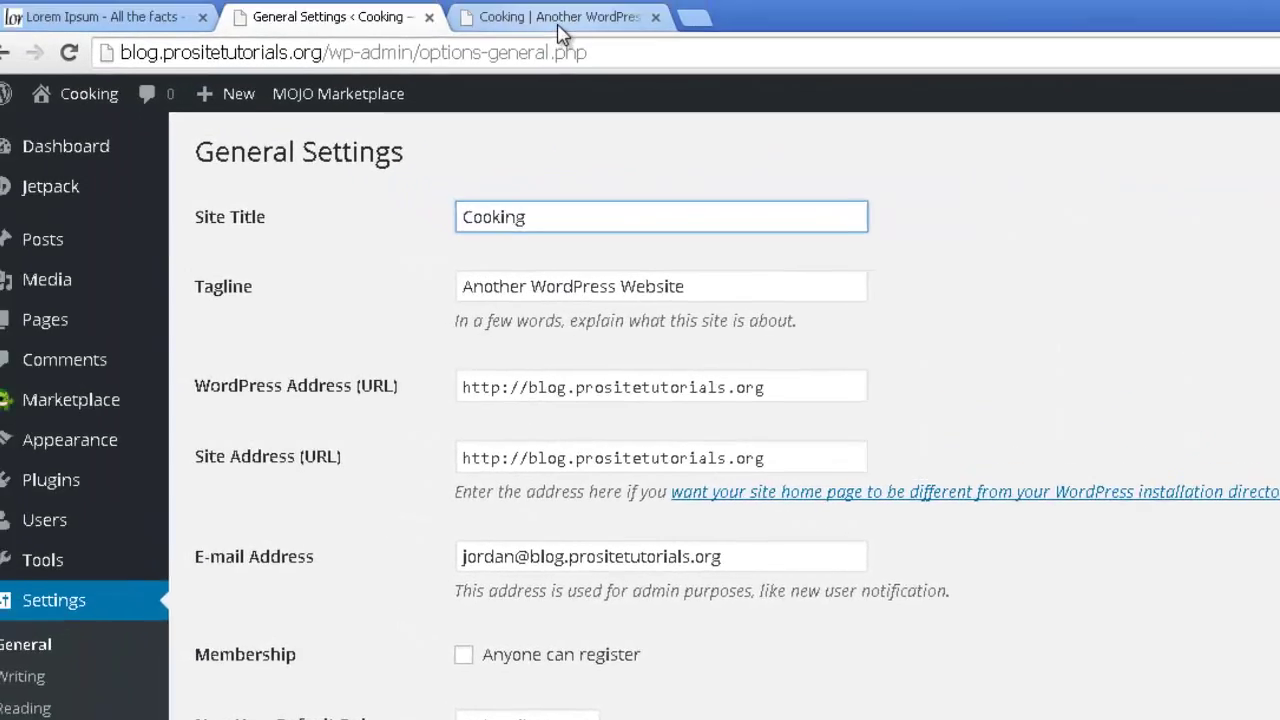
left_click(558, 24)
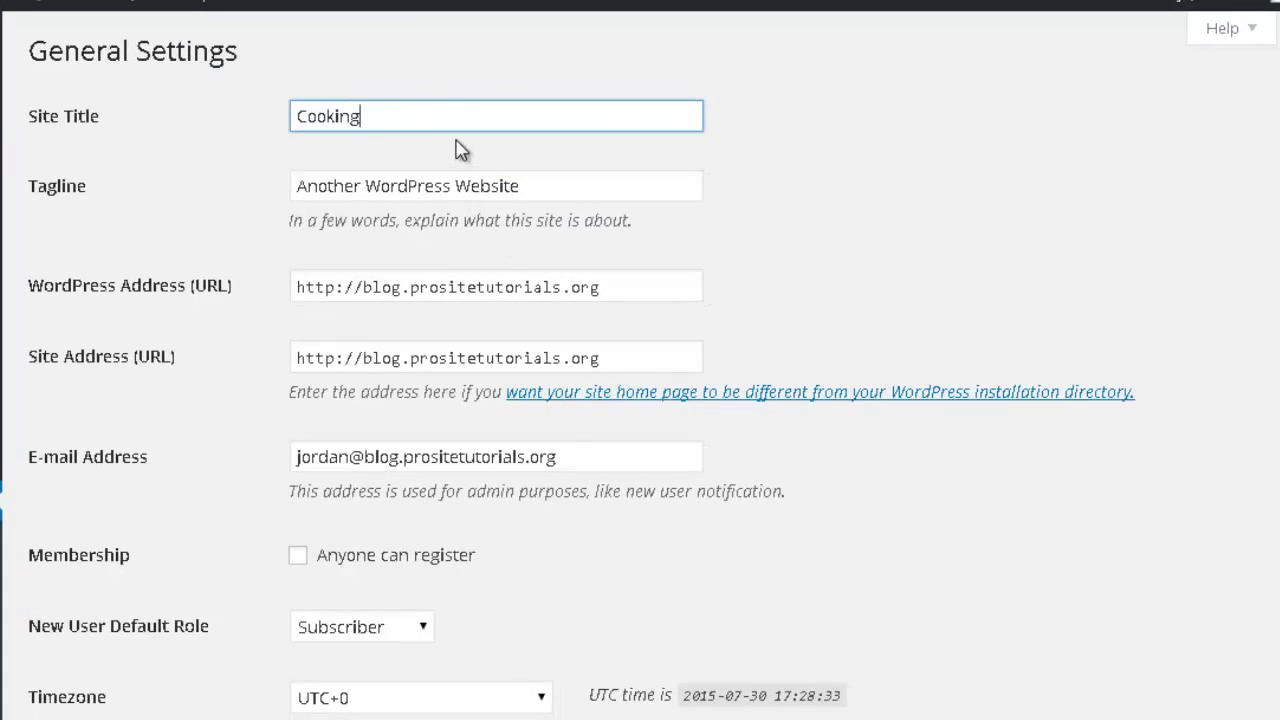
left_click(298, 118)
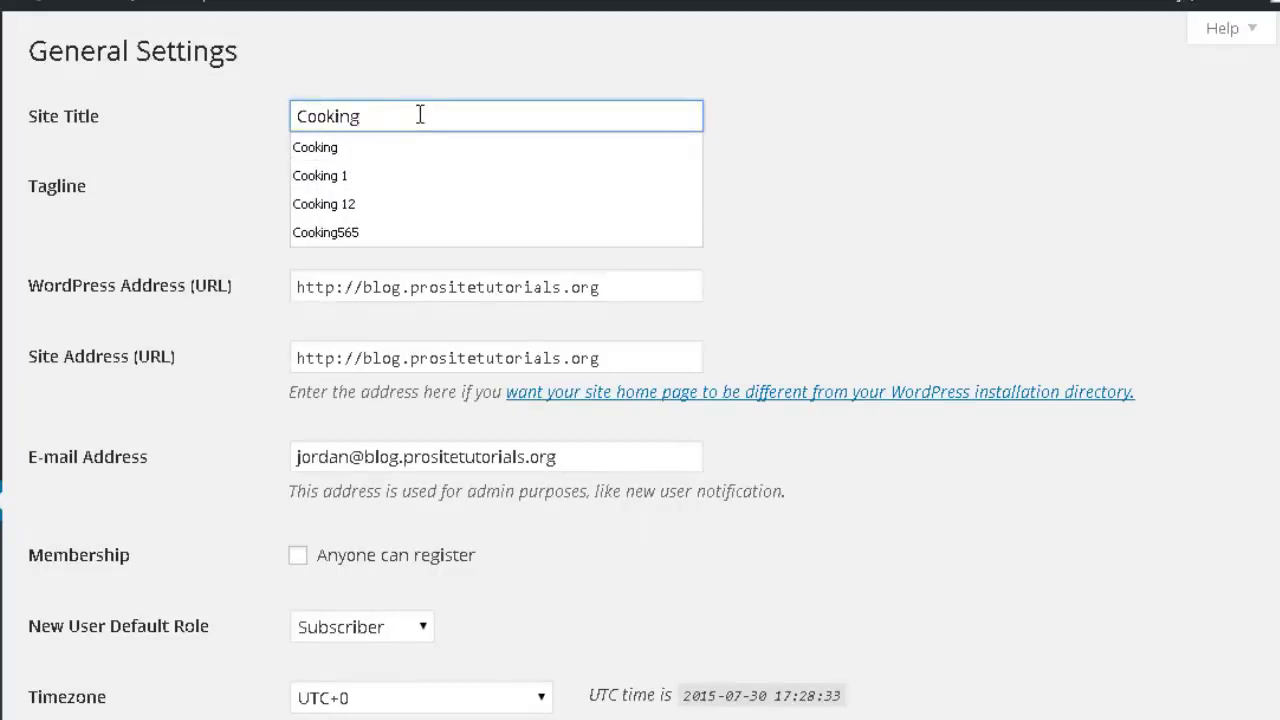
left_click_drag(420, 114, 285, 116)
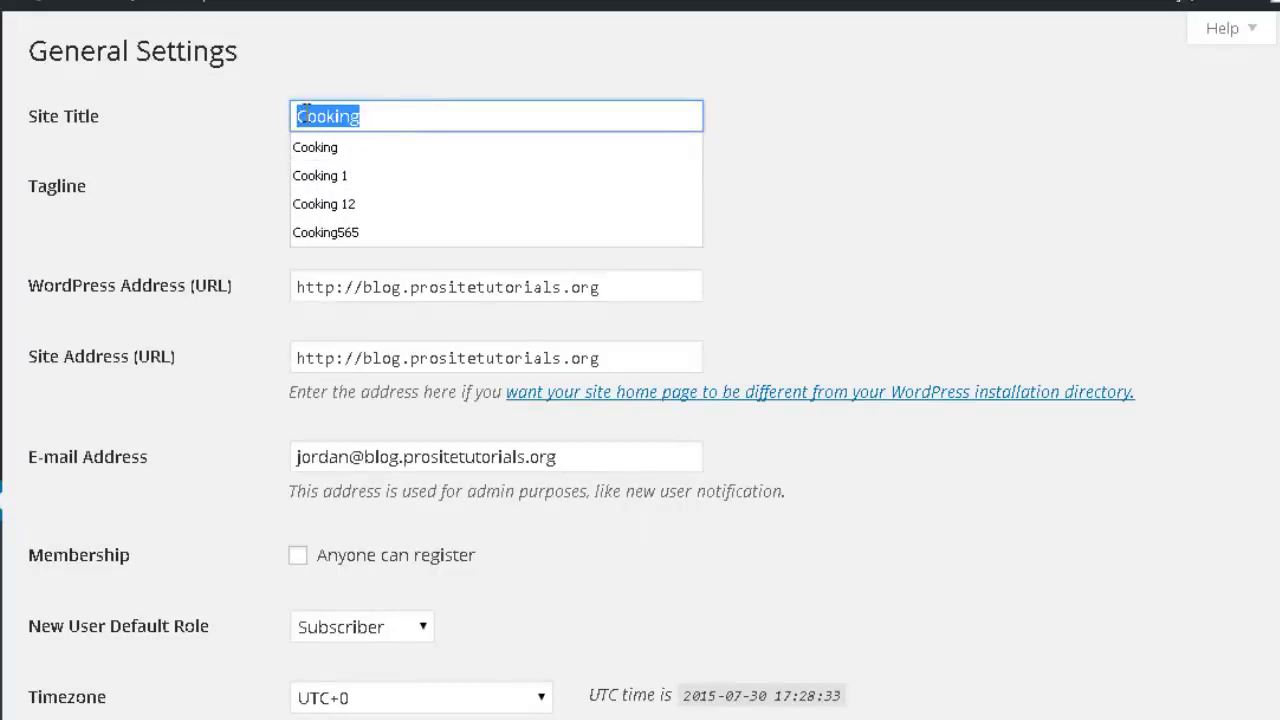
type("Co")
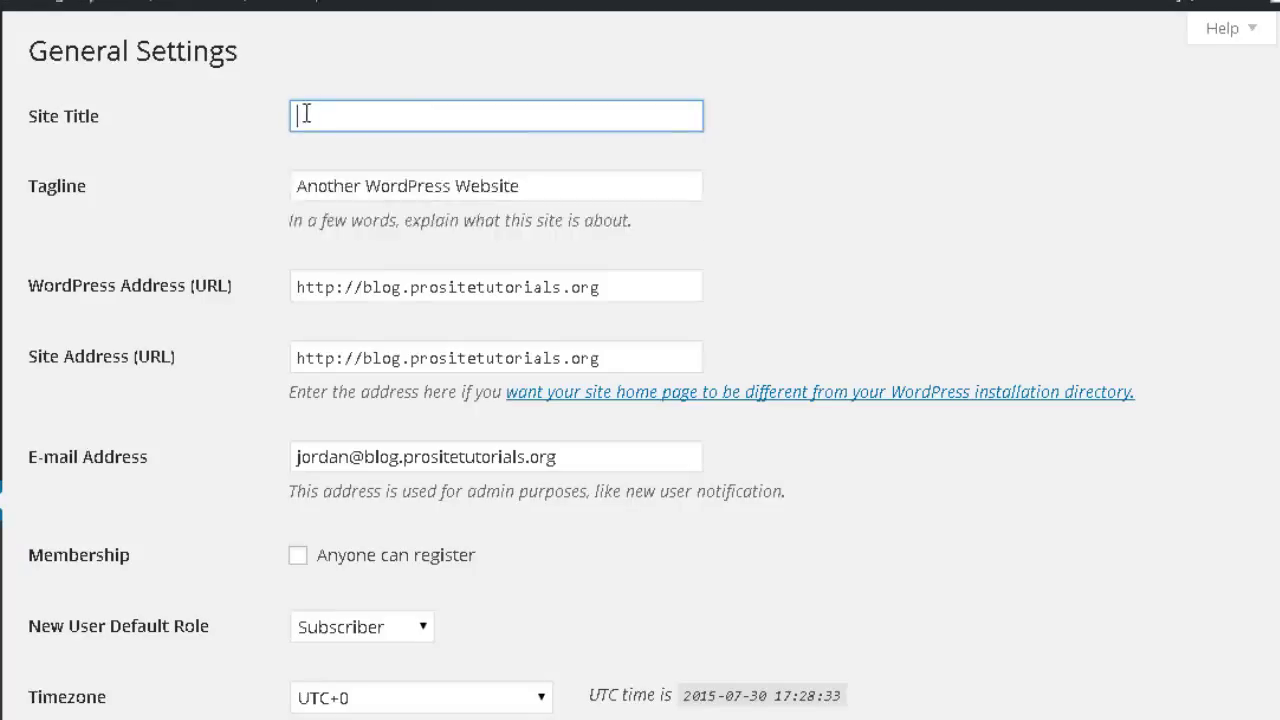
type("oking Rec")
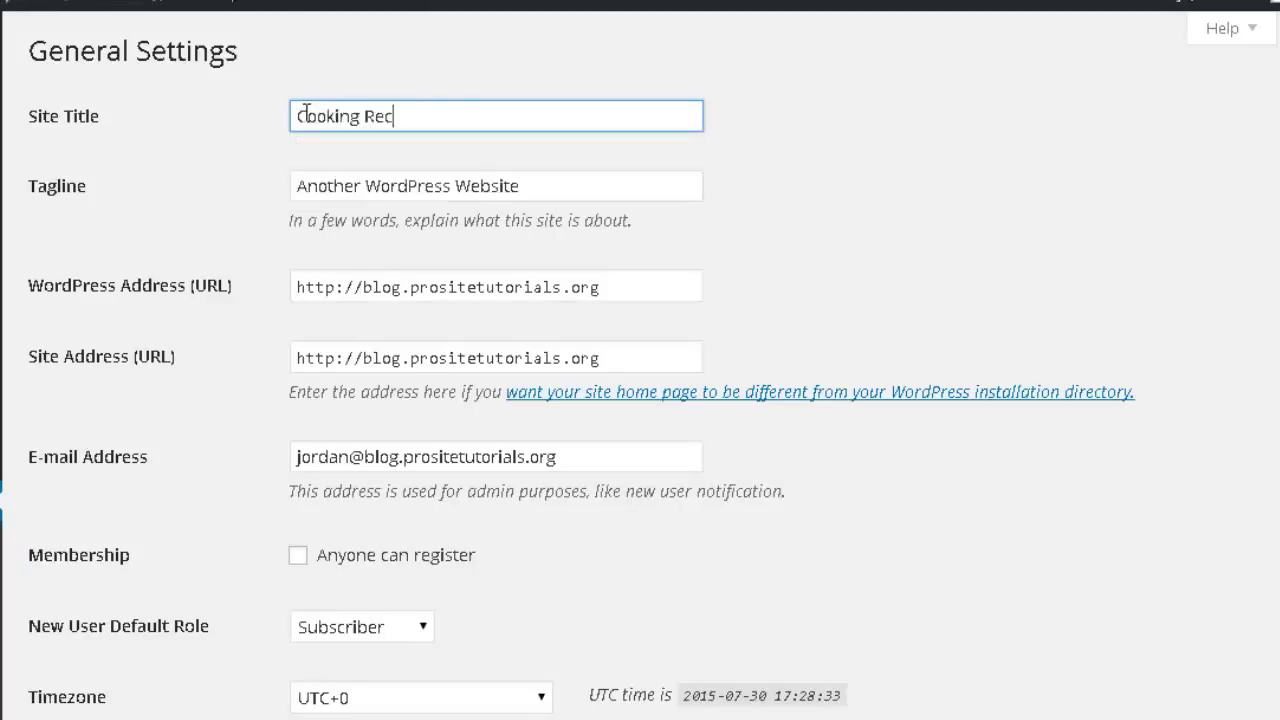
type("ipes For All")
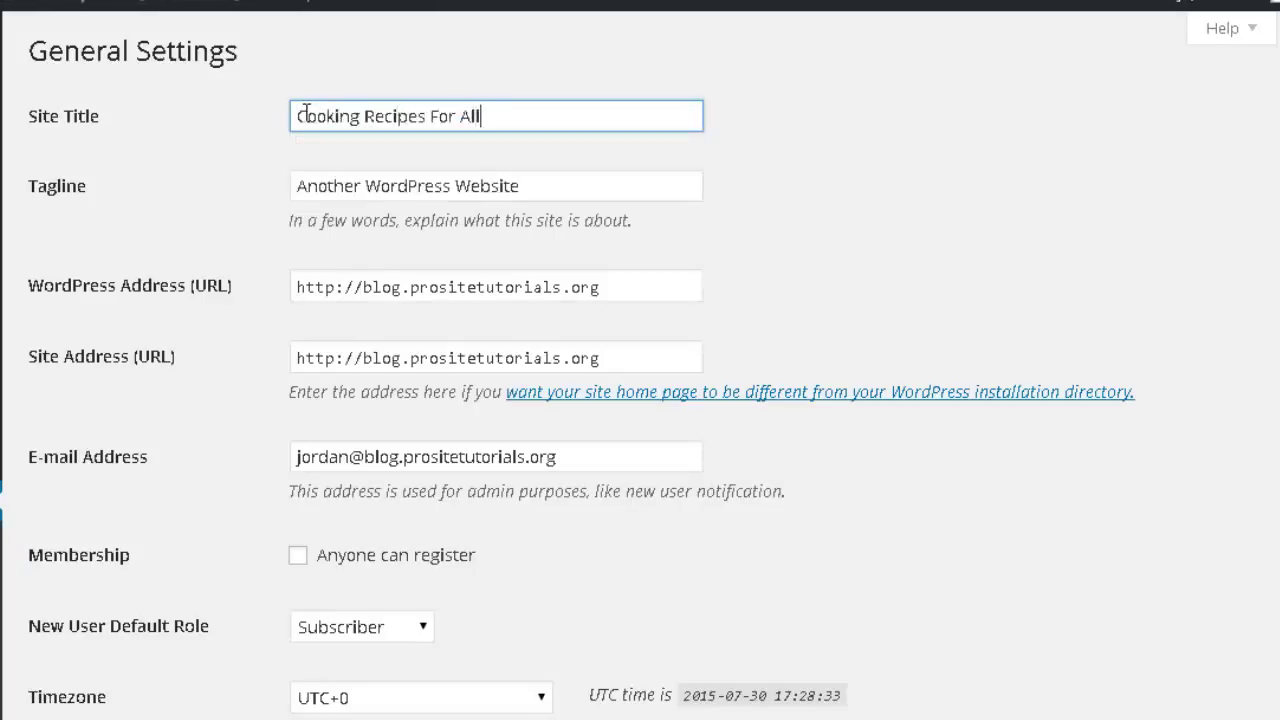
- Set the tagline to 'Delicious recipes that you must try...' and save the changes
triple_click(617, 191)
type("D")
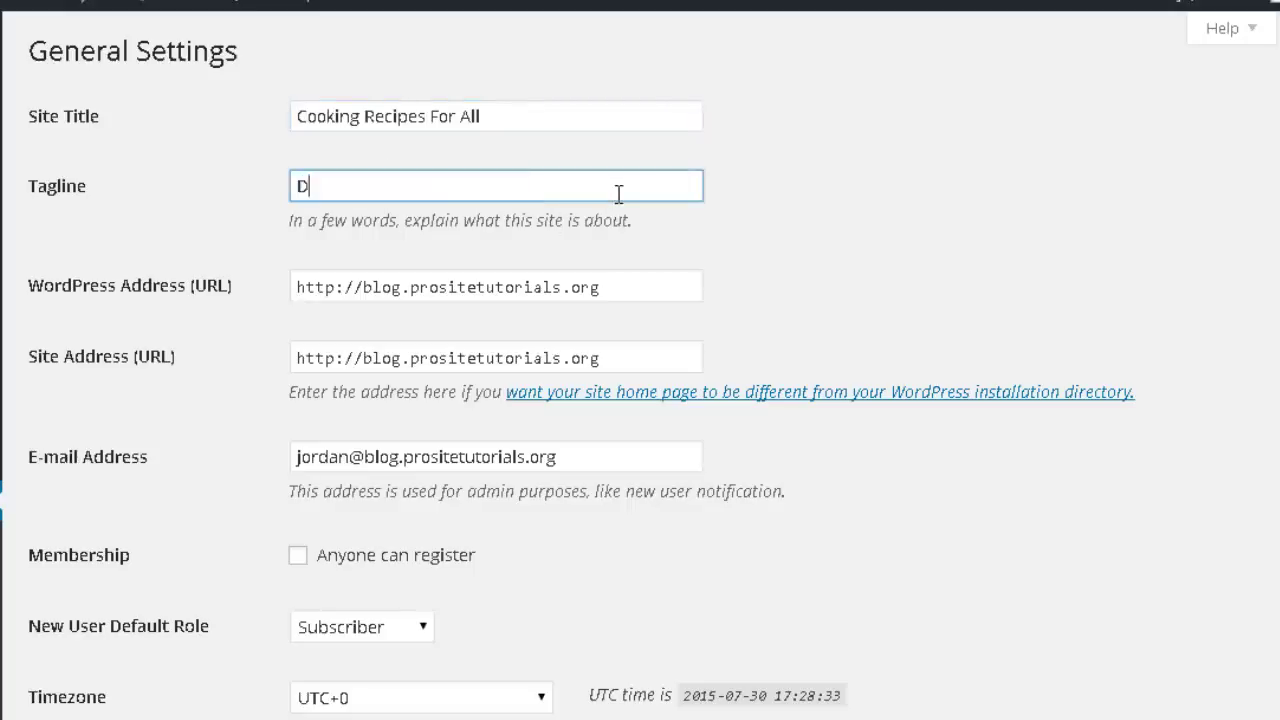
type("elicious recipe")
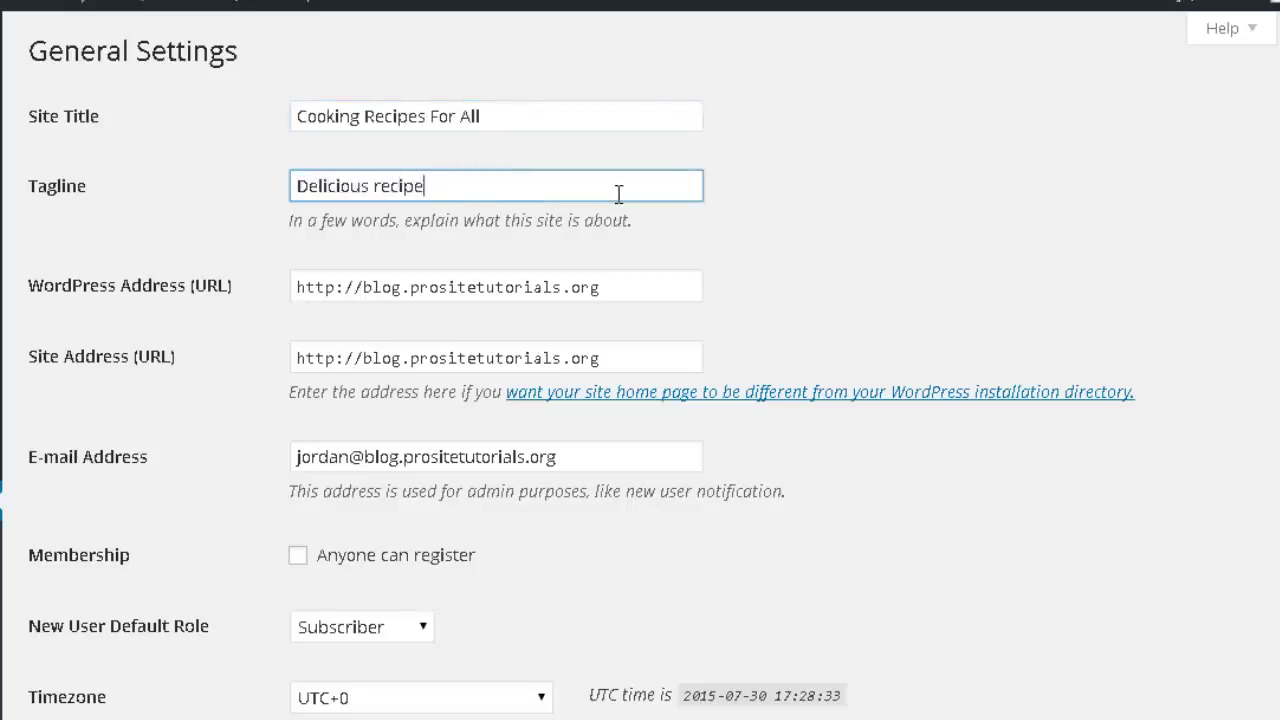
type("s that you cannot")
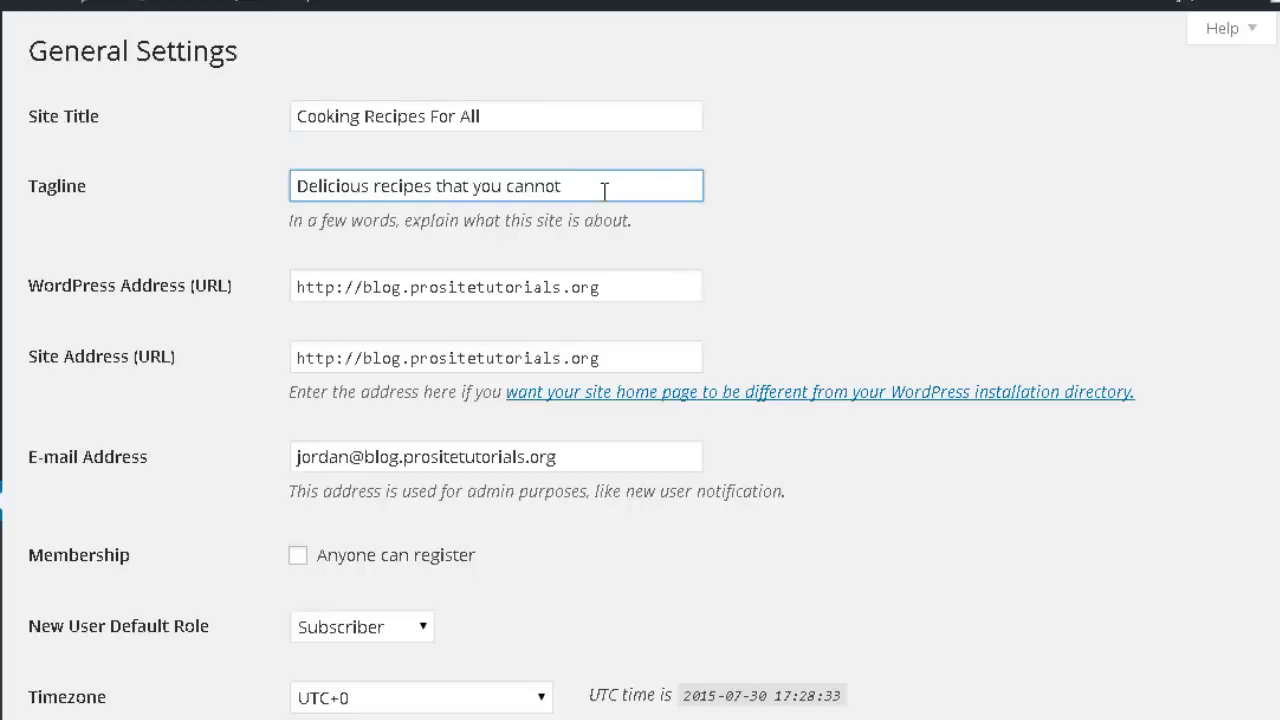
key("BackSpace")
key("BackSpace")
key("BackSpace")
key("BackSpace")
key("BackSpace")
key("BackSpace")
key("BackSpace")
key("BackSpace")
key("BackSpace")
key("BackSpace")
key("BackSpace")
key("BackSpace")
key("BackSpace")
key("BackSpace")
type("that you must try")
scroll(590, 197, "down", 1)
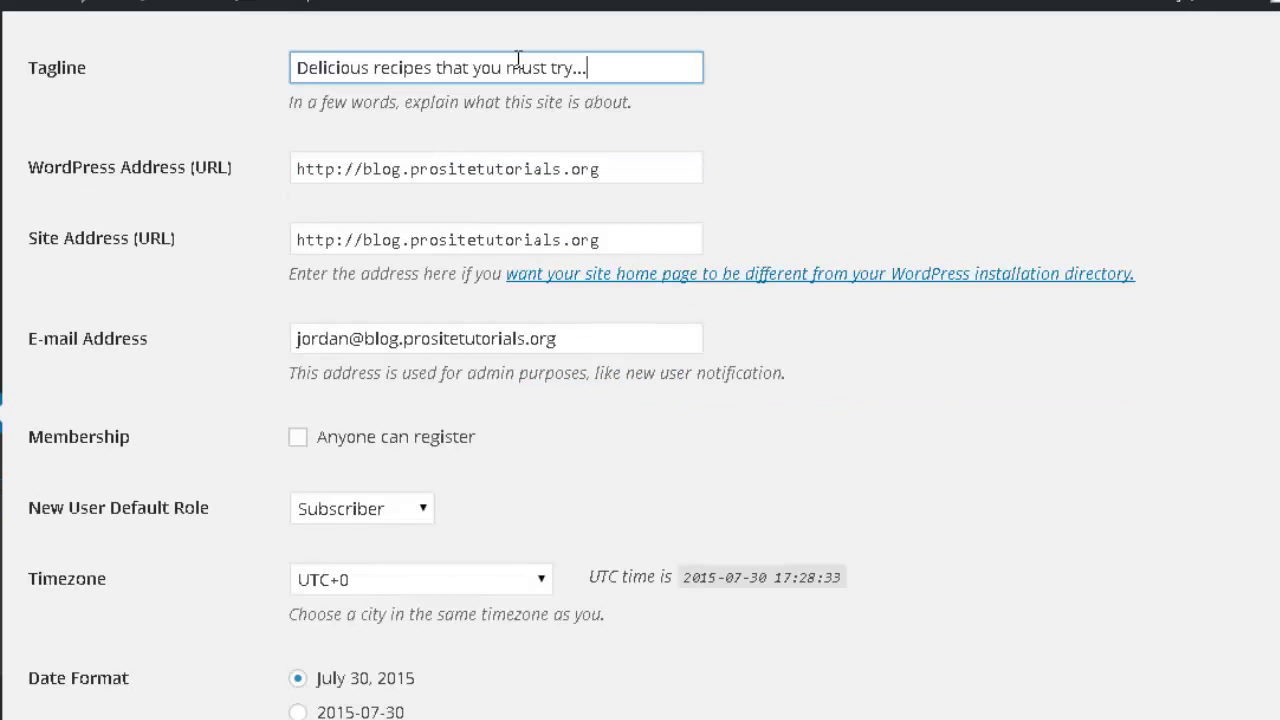
scroll(540, 160, "down", 2)
scroll(558, 170, "up", 2)
scroll(803, 458, "down", 10)
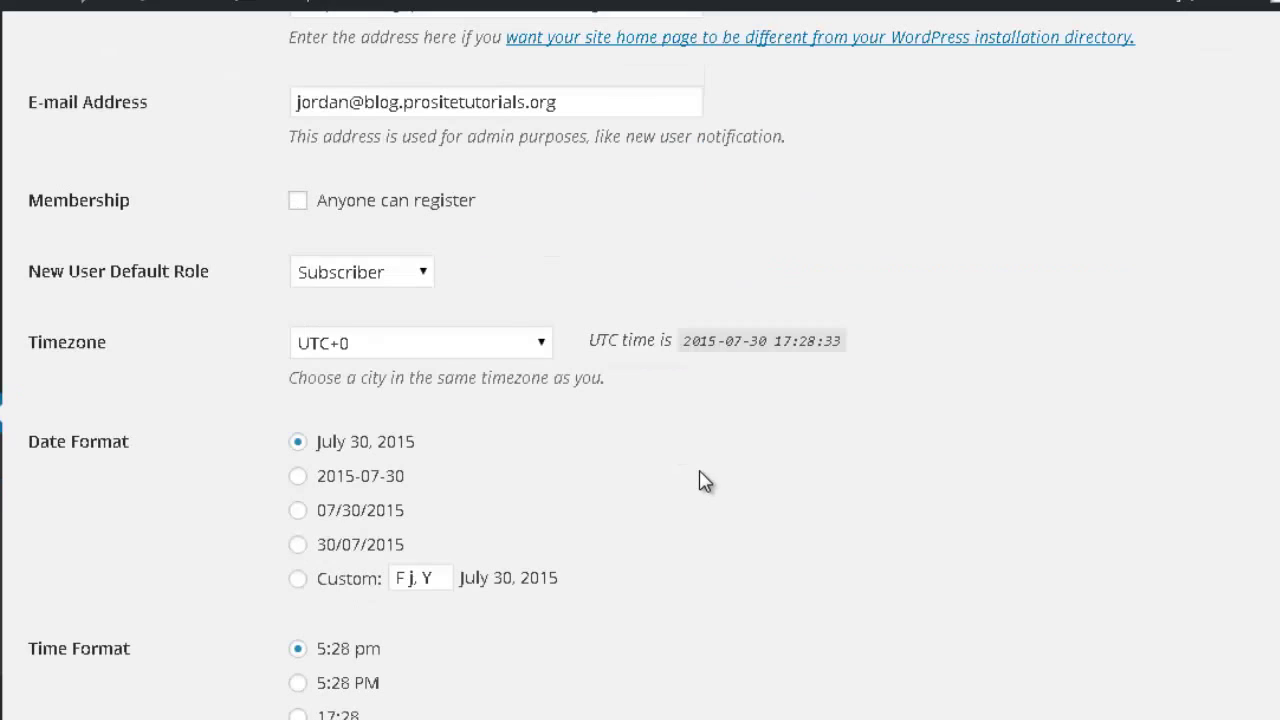
left_click(109, 612)
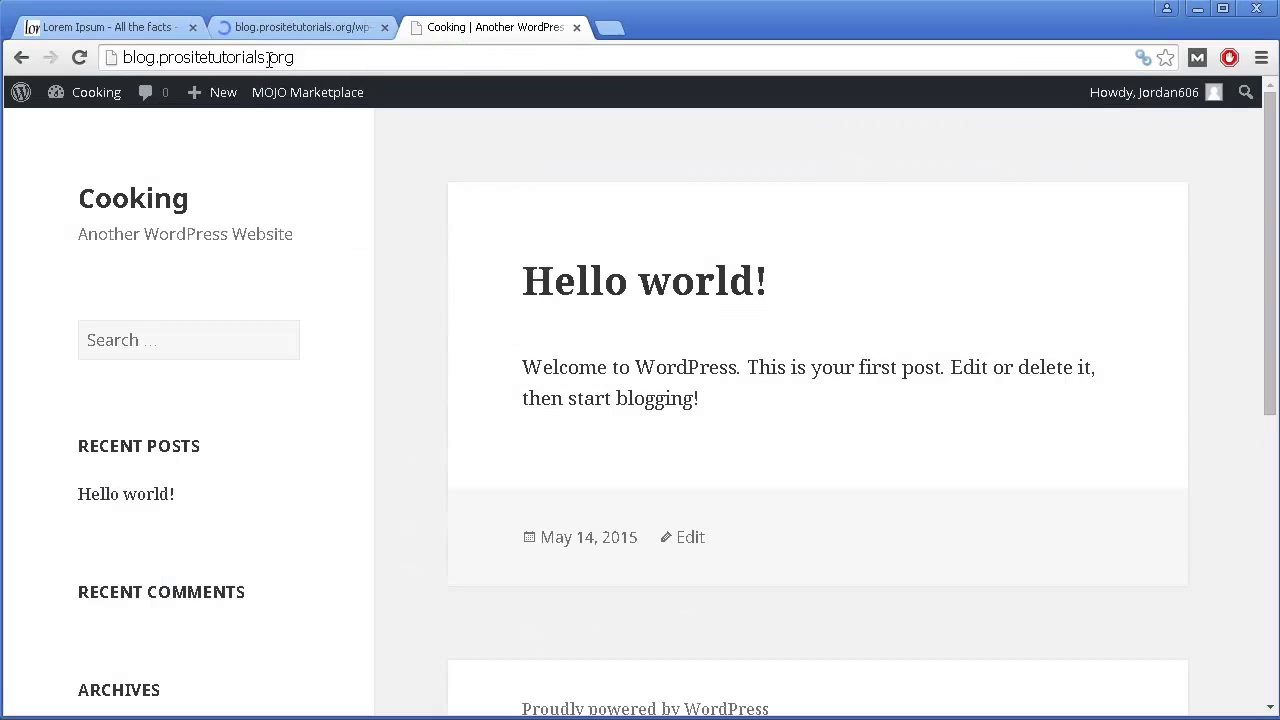
- Reload the blog front page to check the new title and tagline, then return to General Settings
left_click(84, 57)
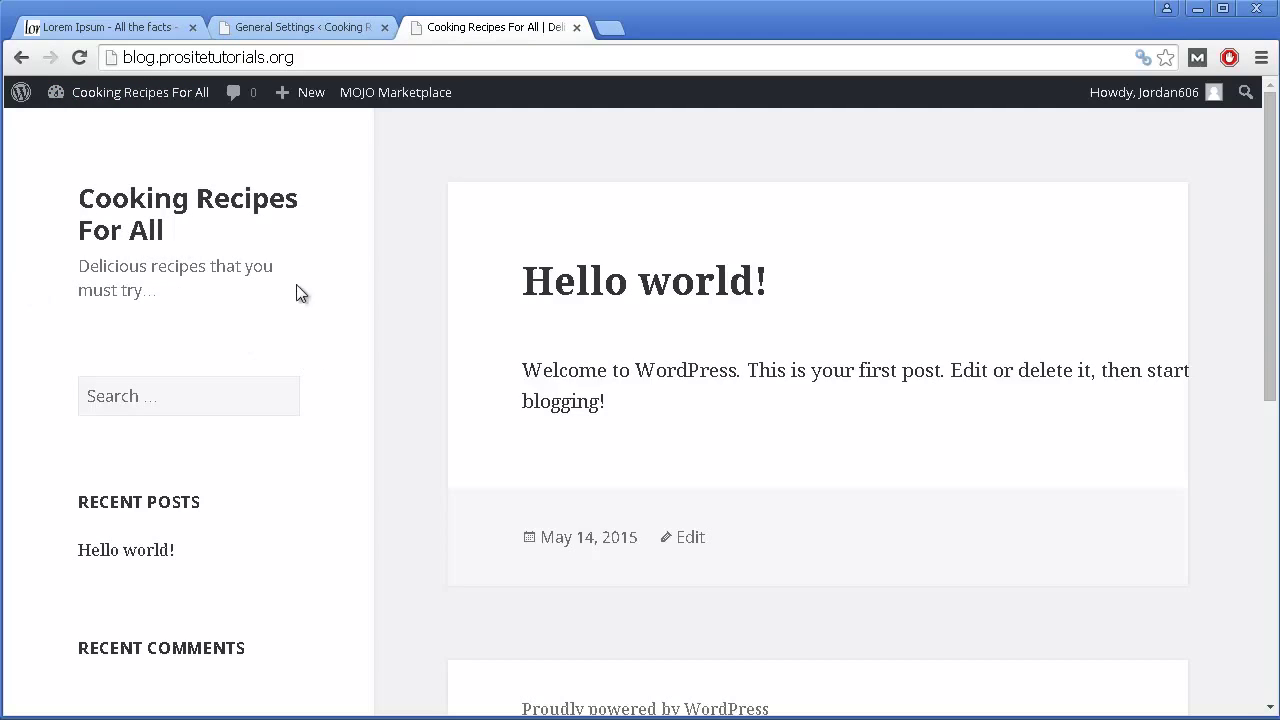
left_click(306, 28)
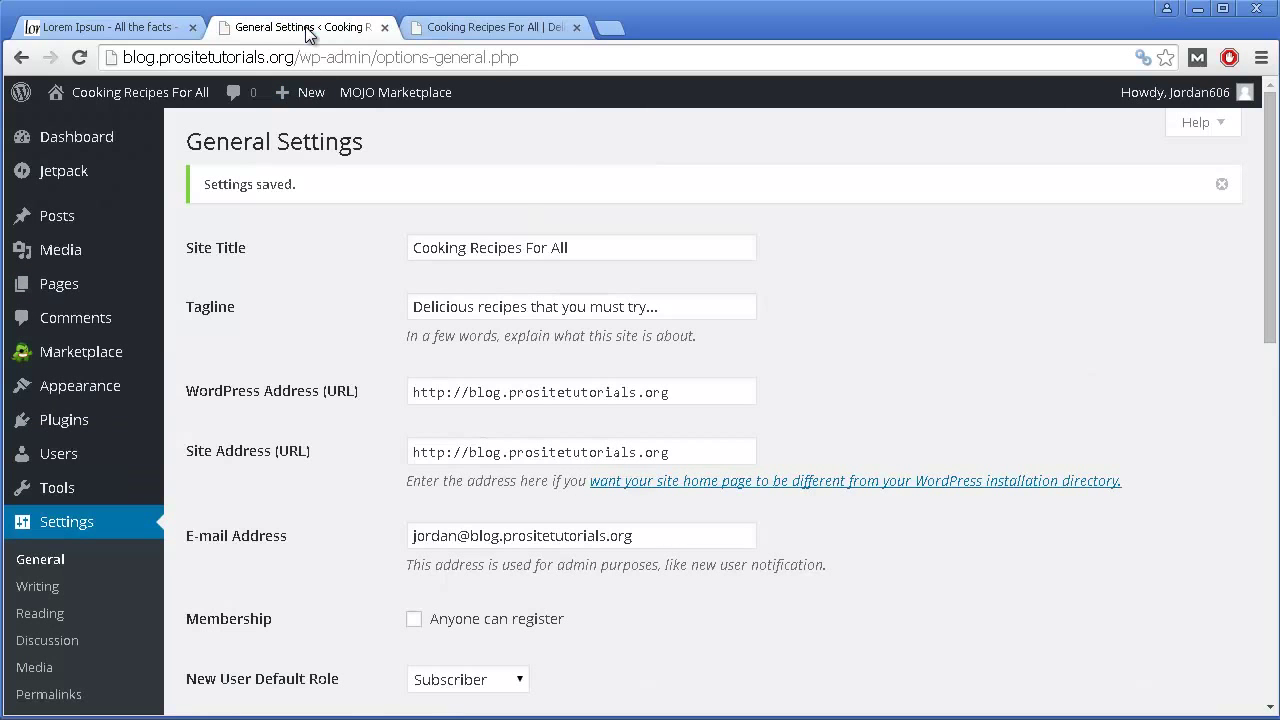
left_click(477, 383)
scroll(488, 390, "down", 1)
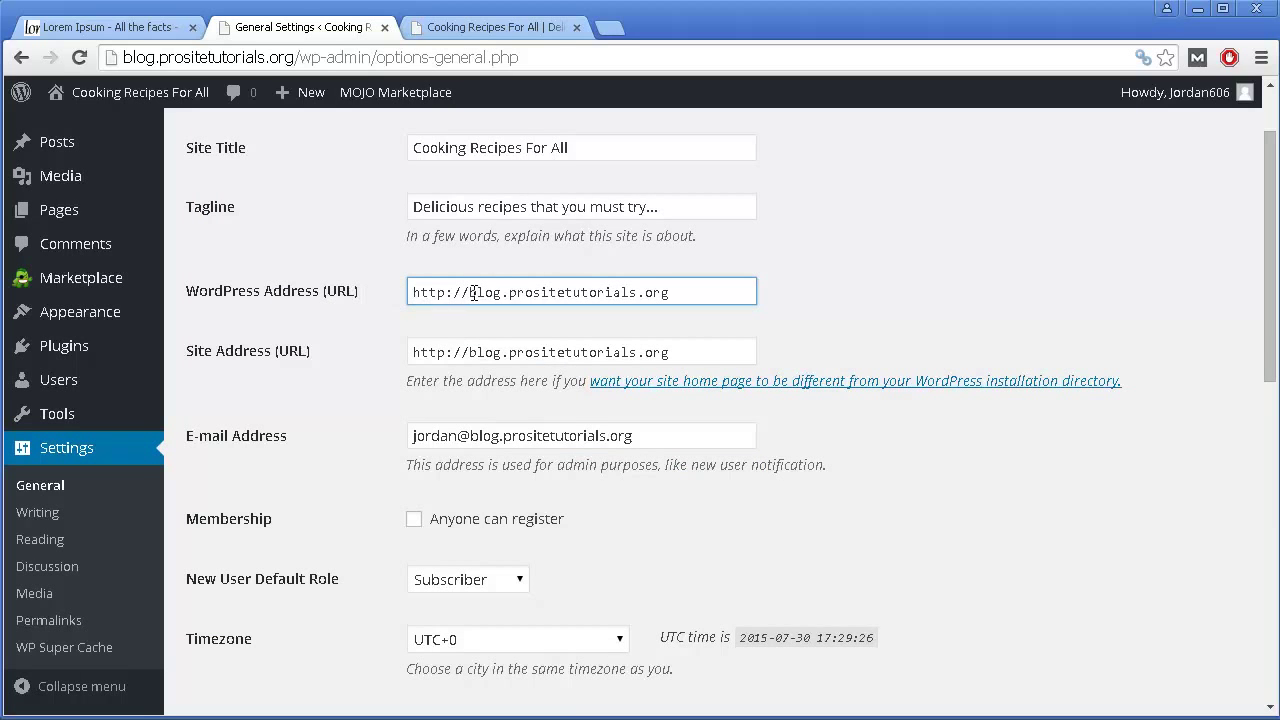
type("www")
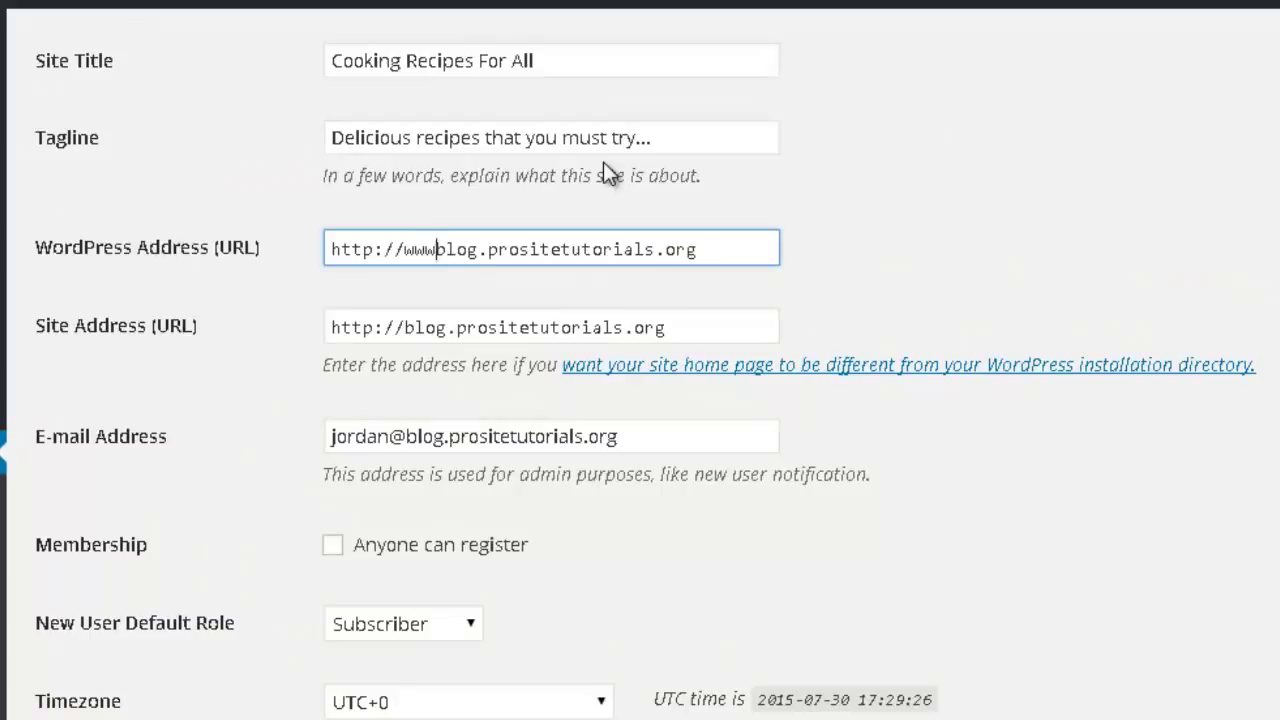
type(".")
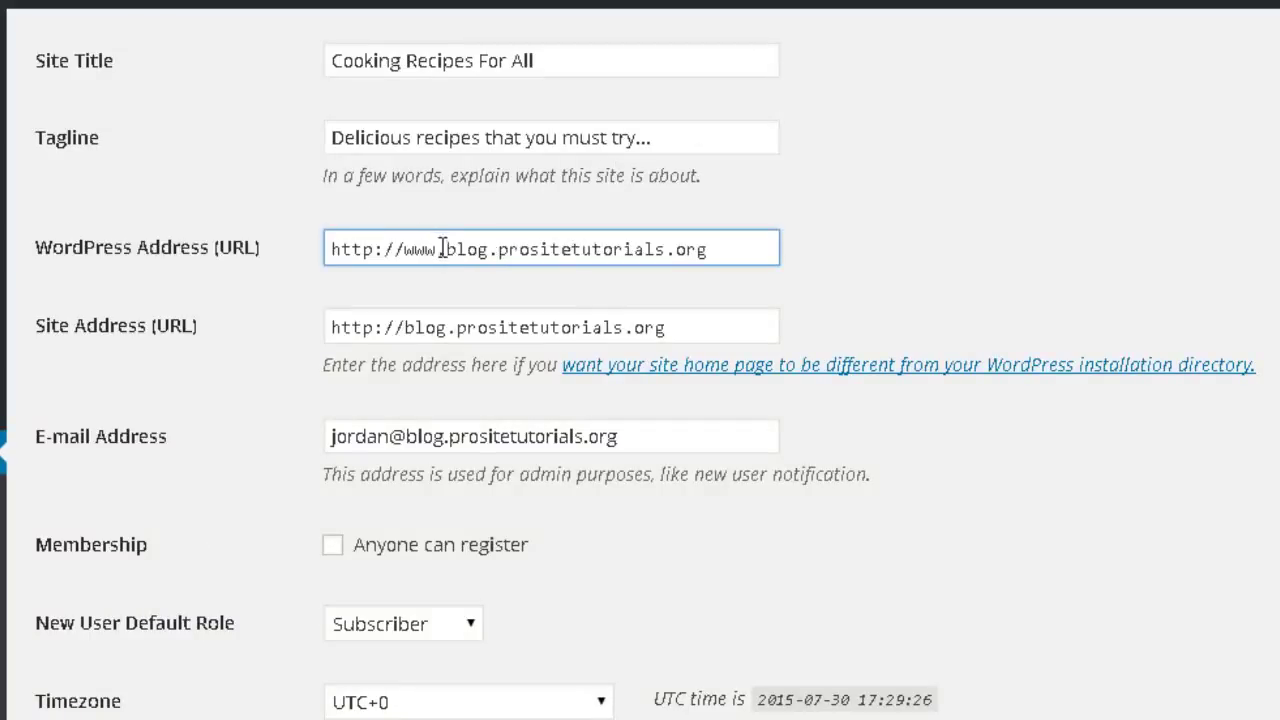
double_click(418, 245)
key("ctrl+a")
left_click(406, 249)
double_click(406, 249)
key("ctrl+a")
key("ctrl+c")
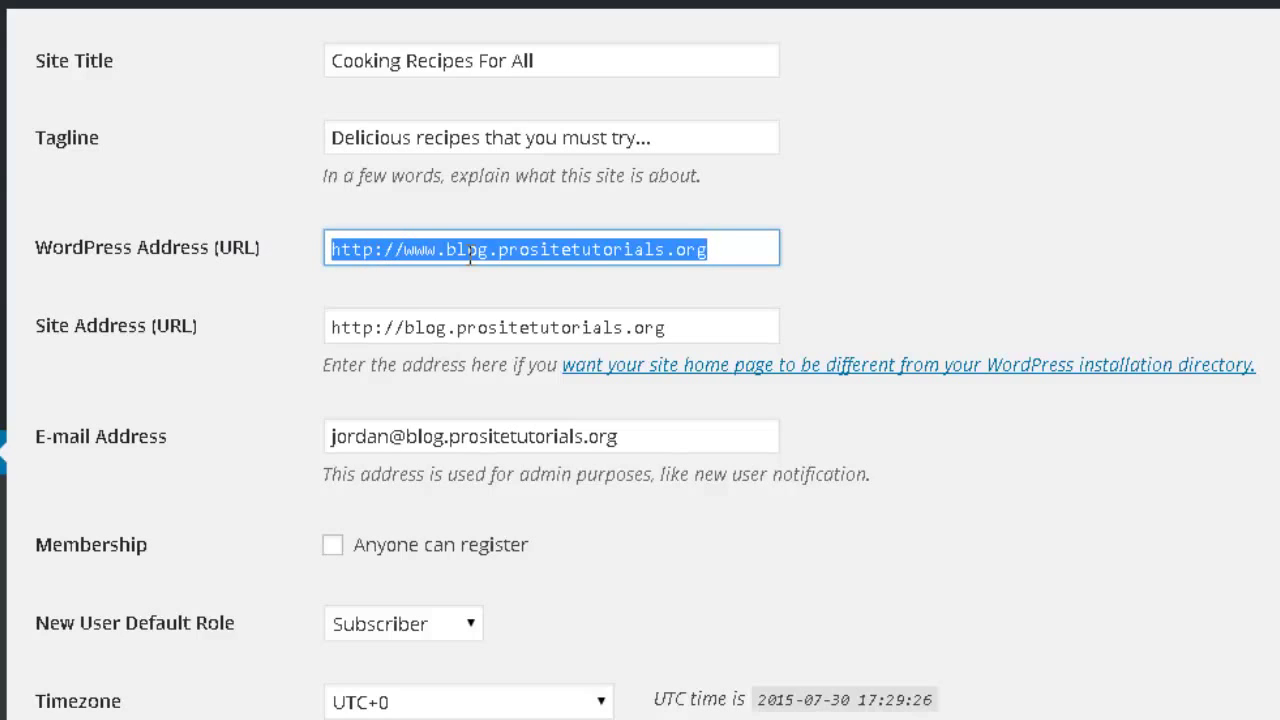
left_click(716, 326)
key("ctrl+a")
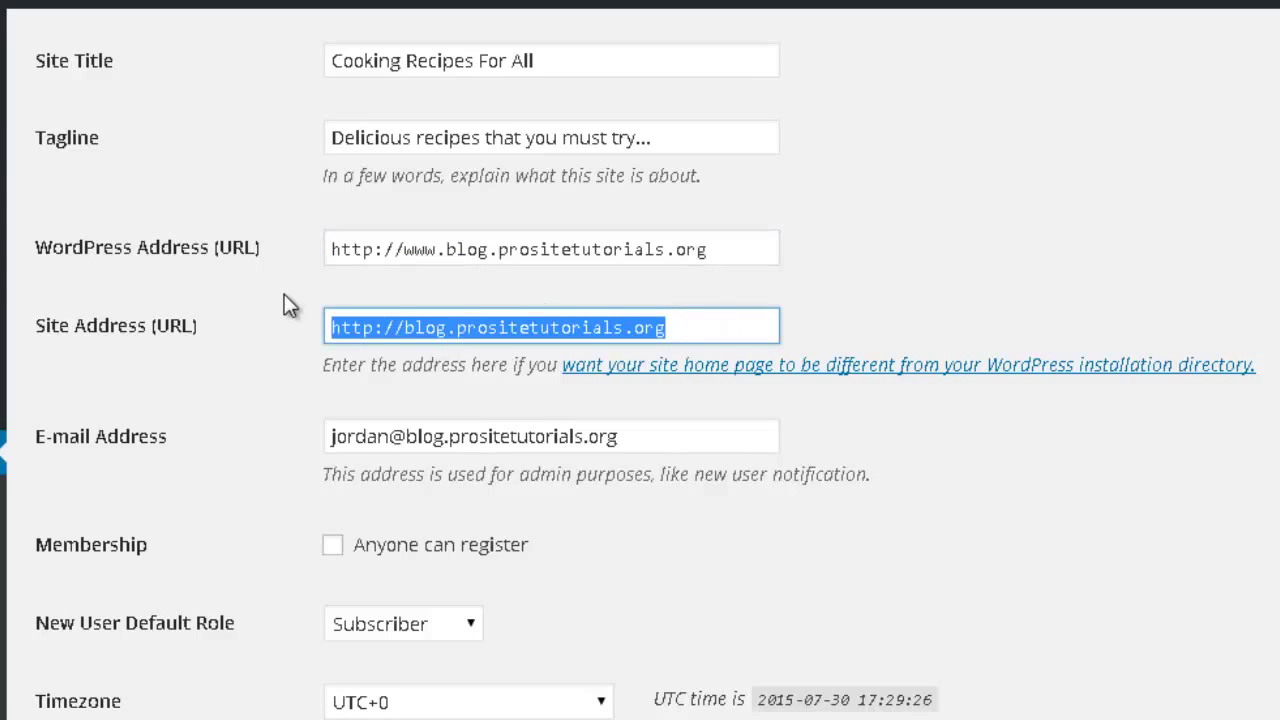
key("ctrl+v")
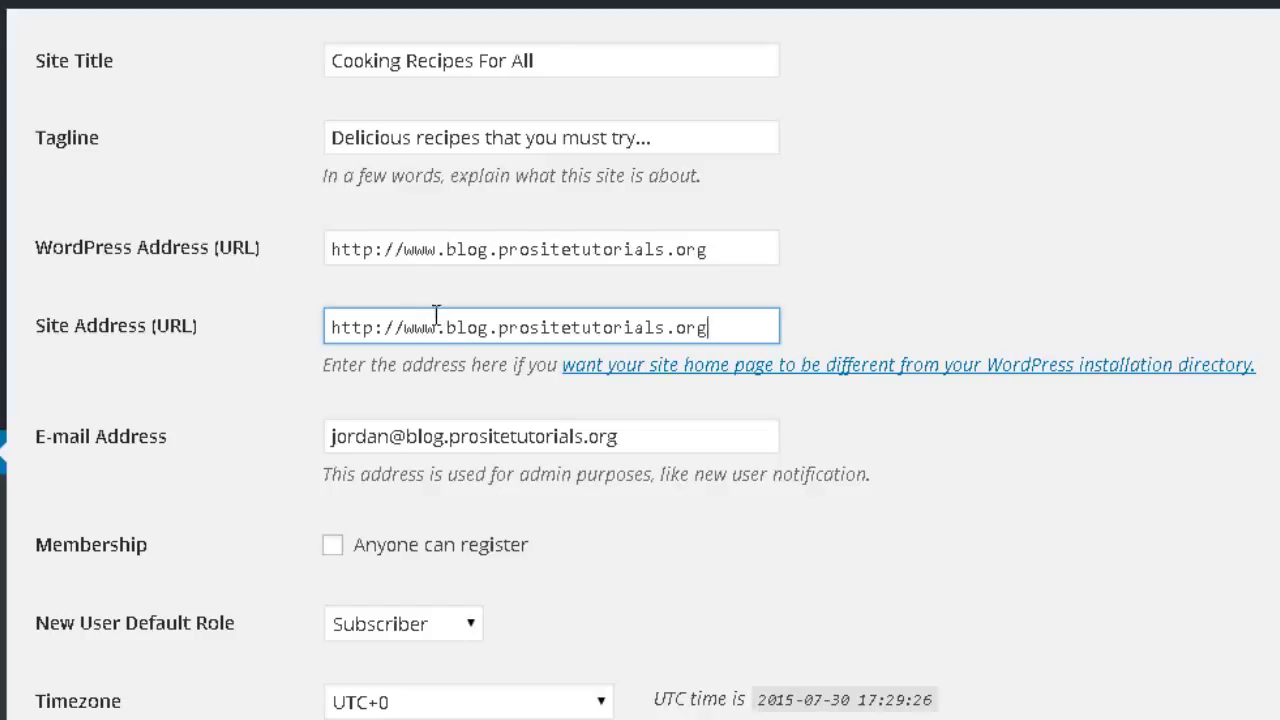
left_click_drag(446, 328, 402, 328)
key("BackSpace")
left_click(440, 250)
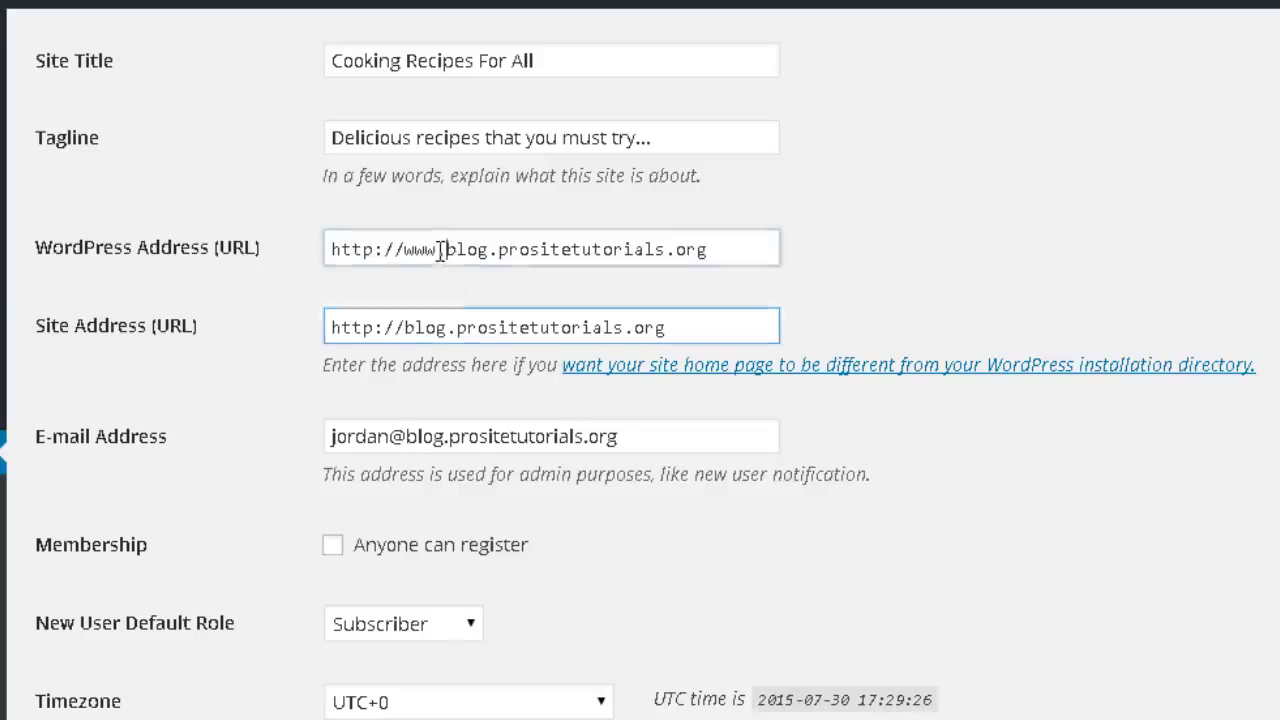
left_click_drag(445, 250, 402, 250)
key("BackSpace")
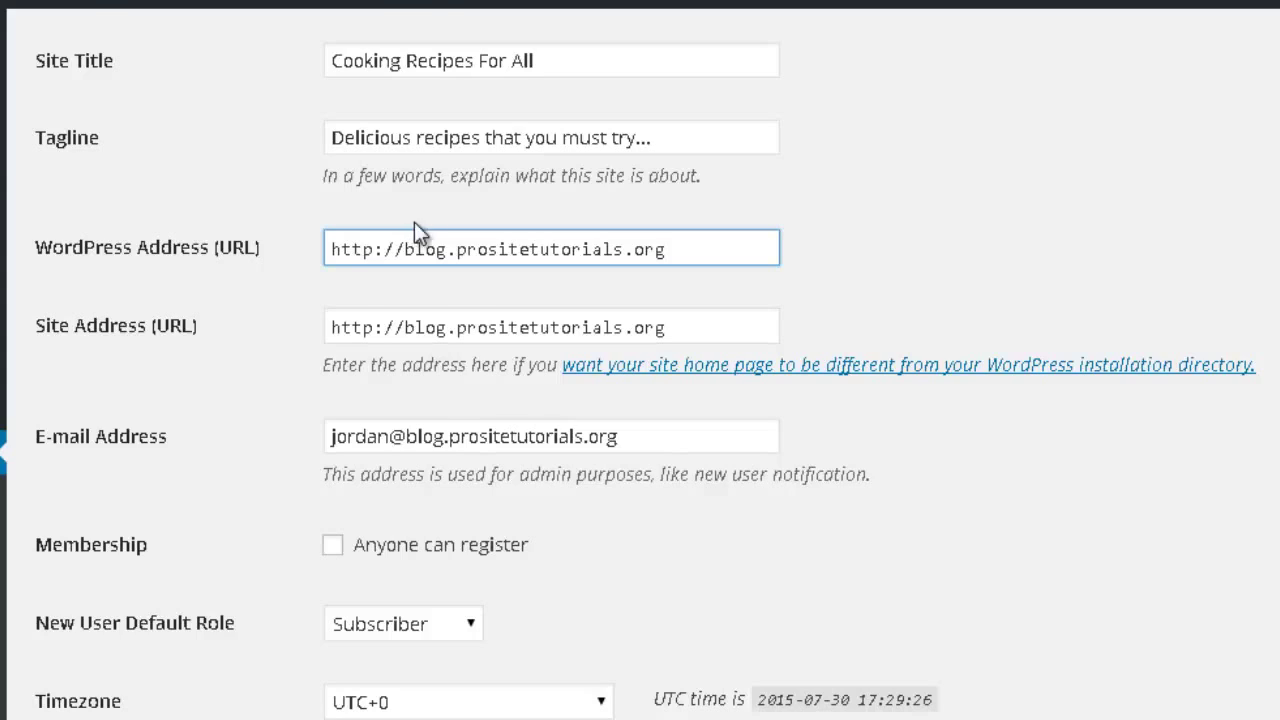
scroll(1030, 217, "down", 2)
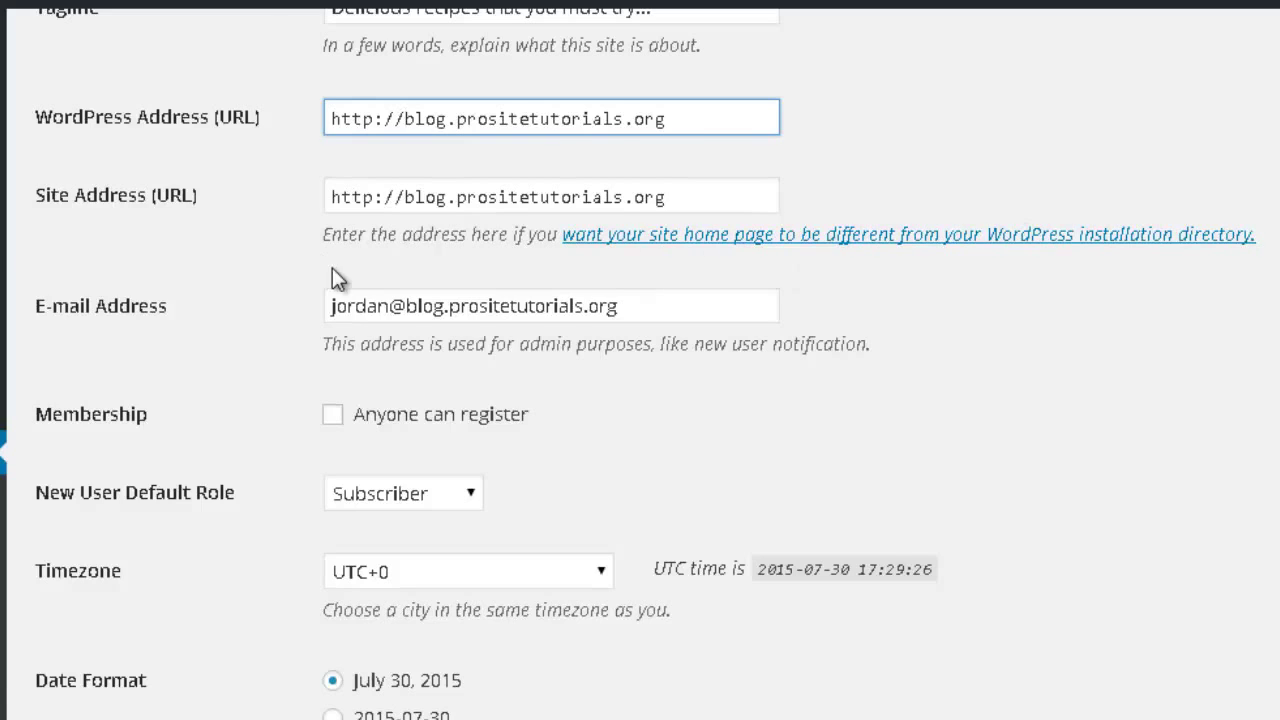
scroll(332, 268, "down", 2)
scroll(314, 237, "down", 2)
scroll(349, 176, "down", 10)
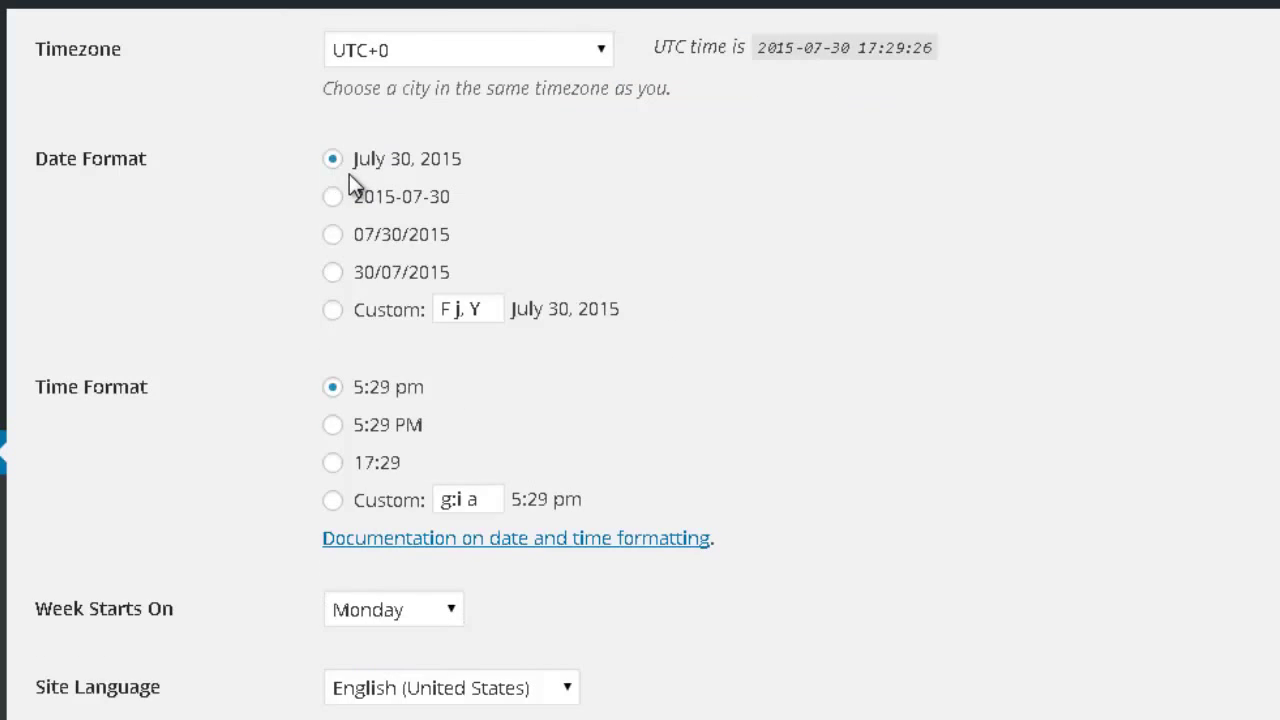
left_click(125, 675)
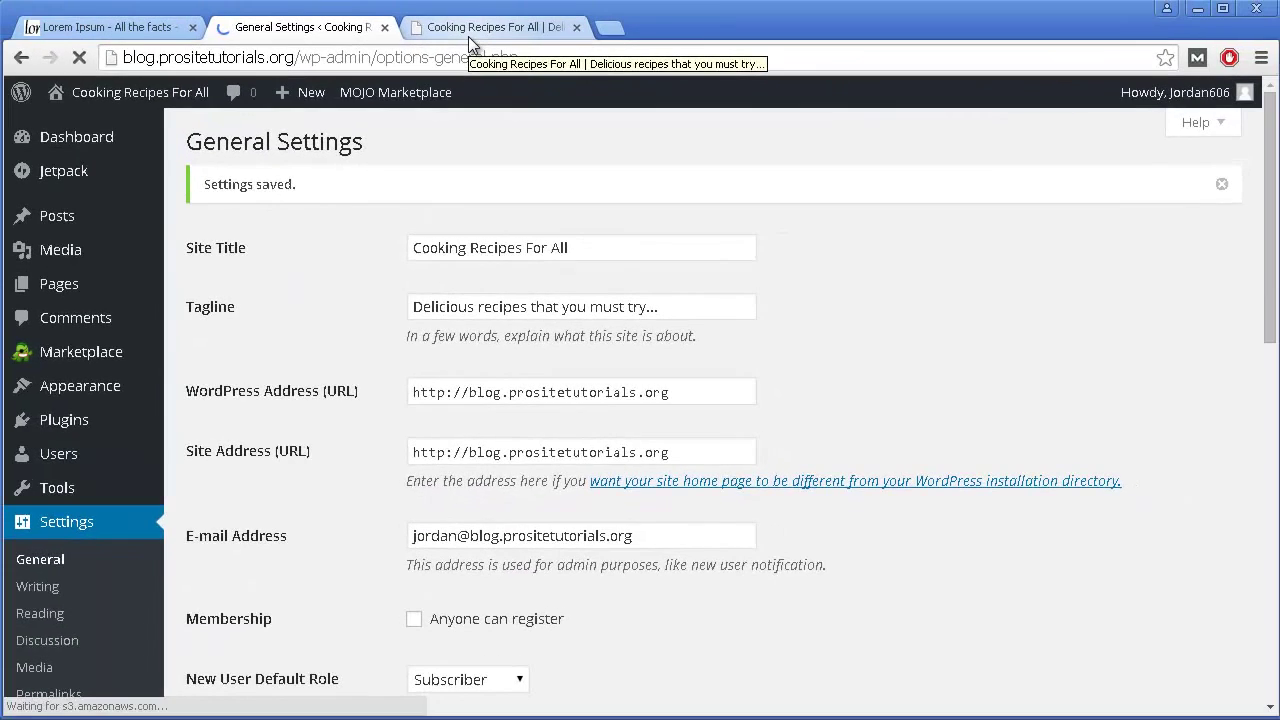
scroll(423, 100, "down", 1)
scroll(192, 160, "up", 1)
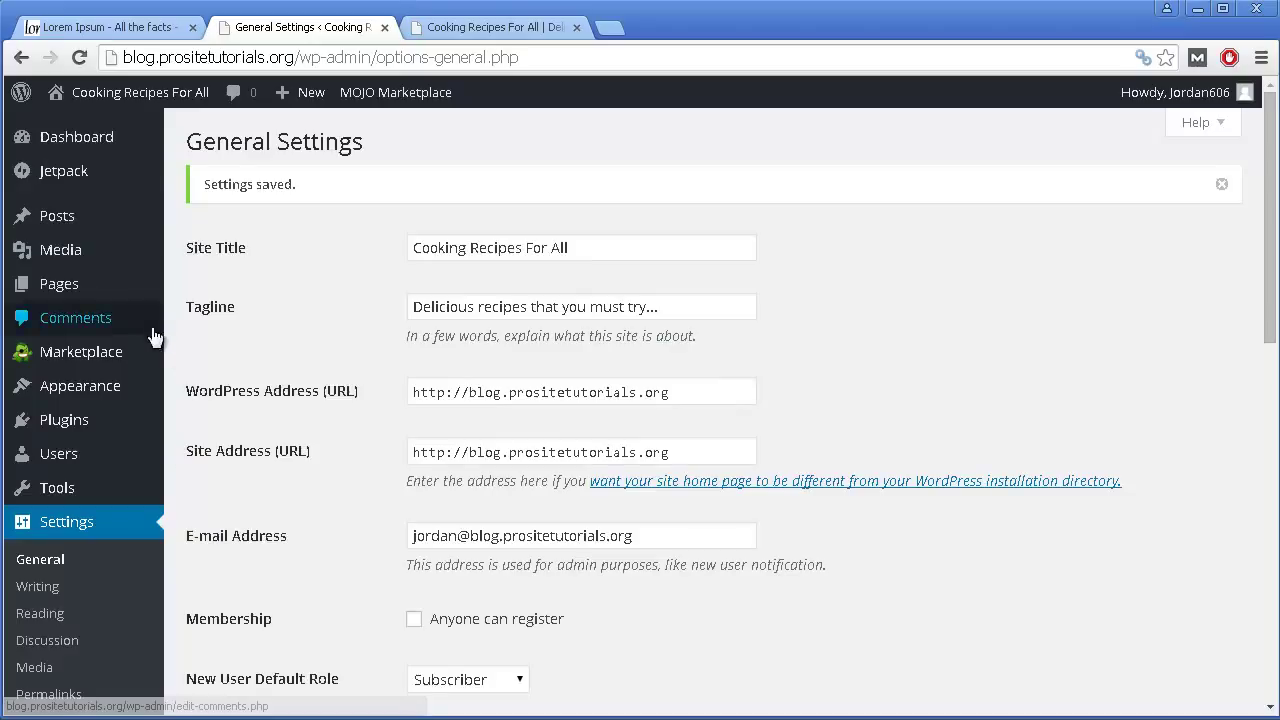
mouse_move(342, 90)
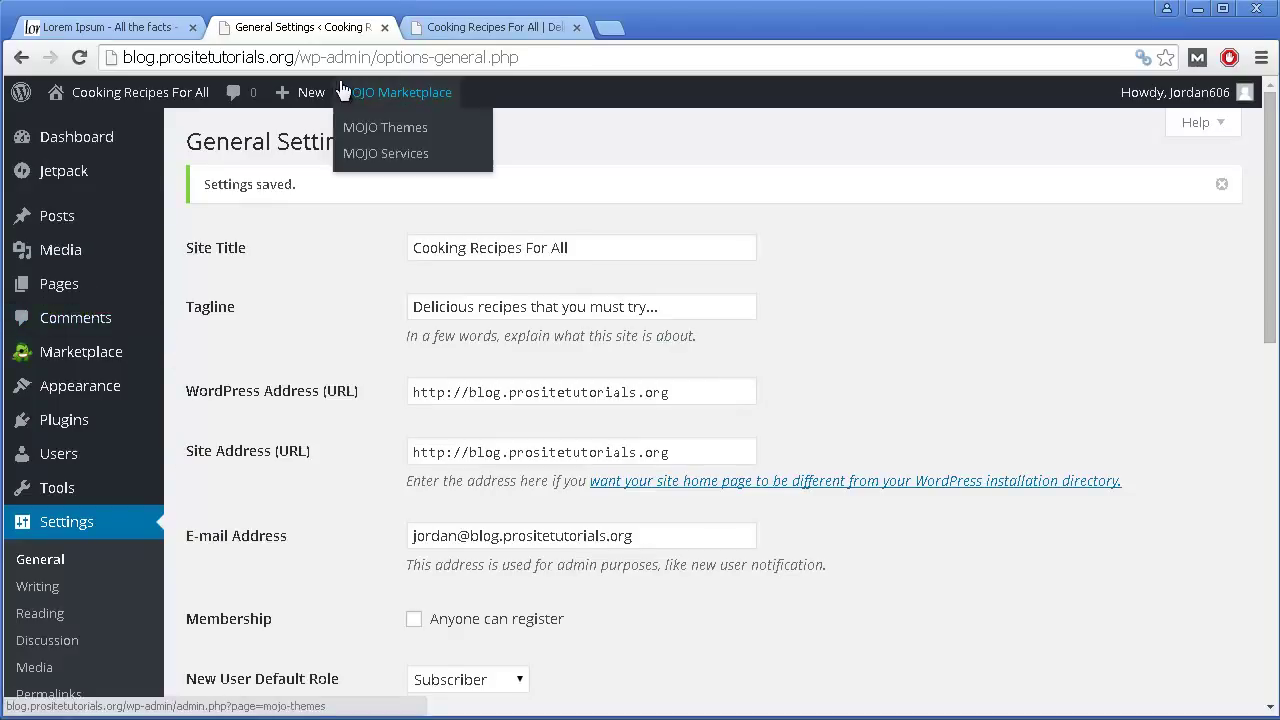
left_click(430, 38)
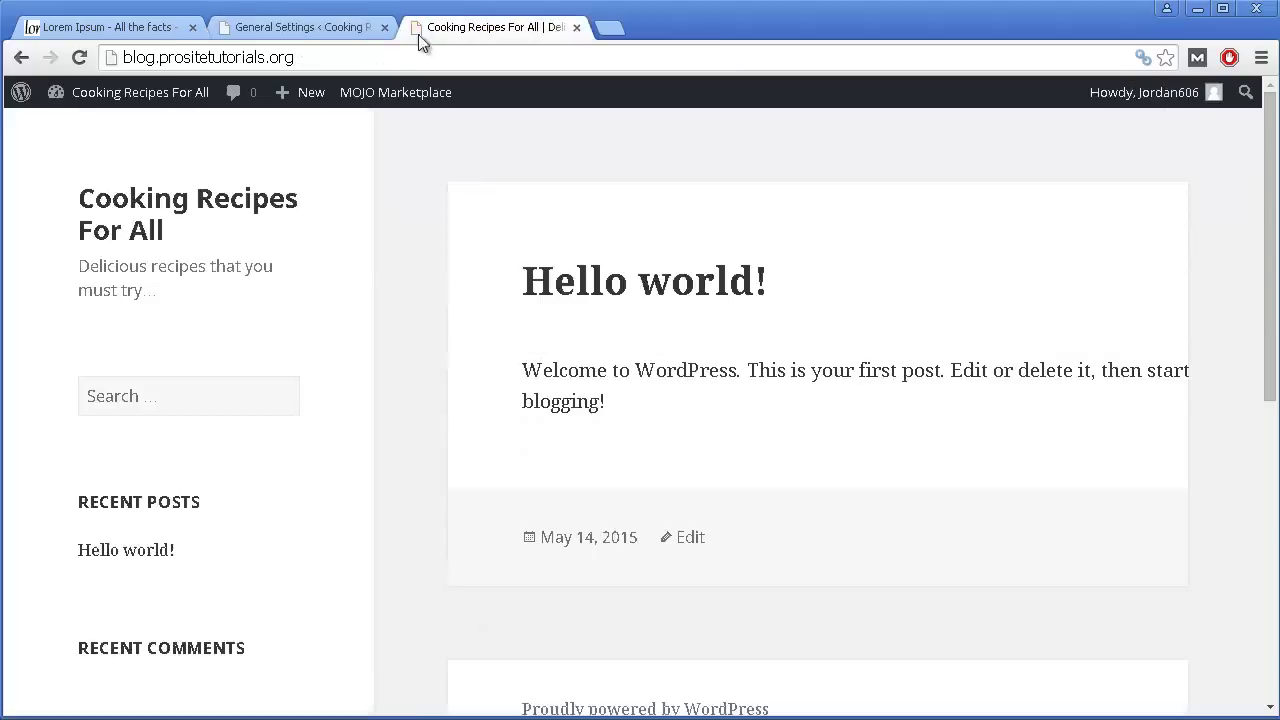
left_click(330, 37)
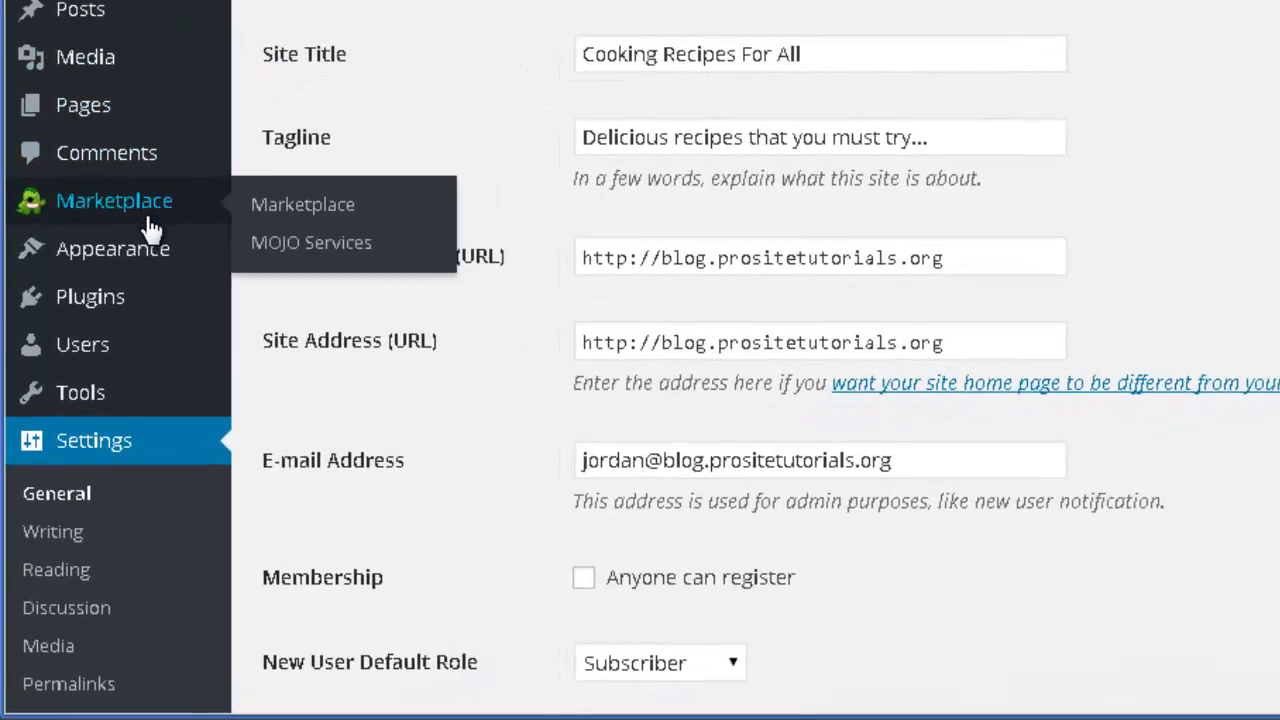
mouse_move(107, 384)
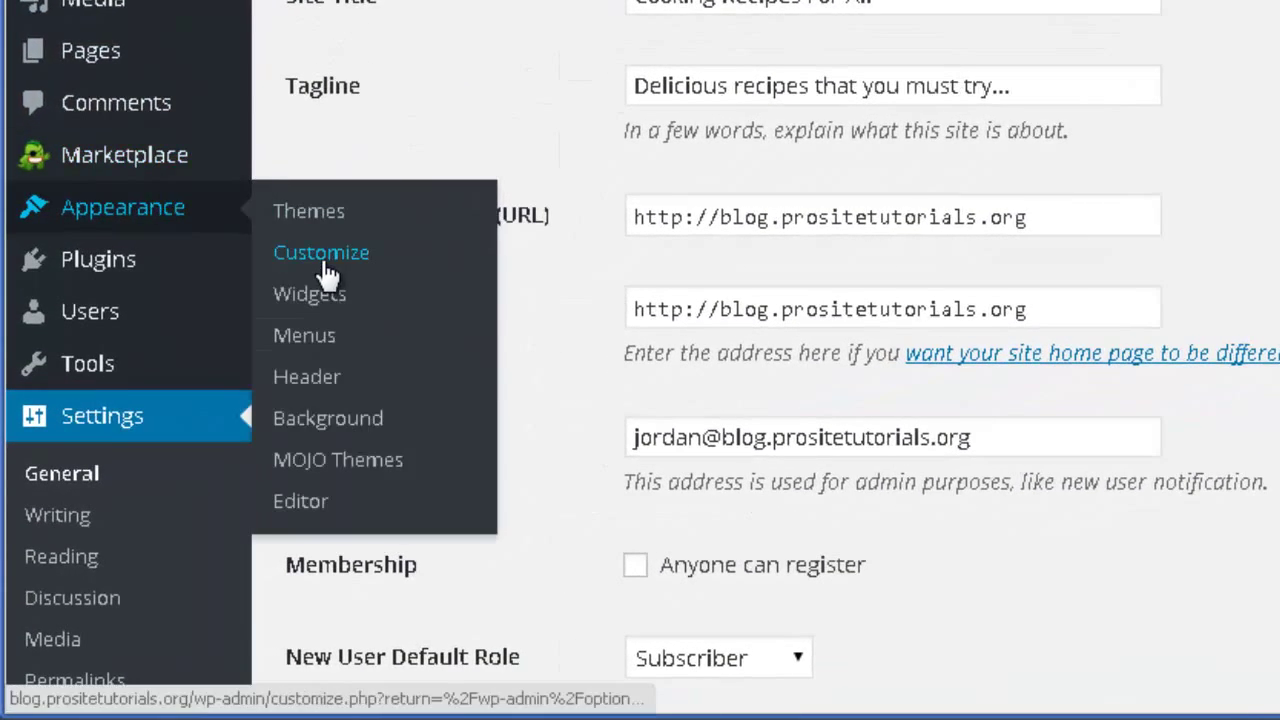
- Activate the Twenty Fourteen theme from the Appearance > Themes page
left_click(334, 222)
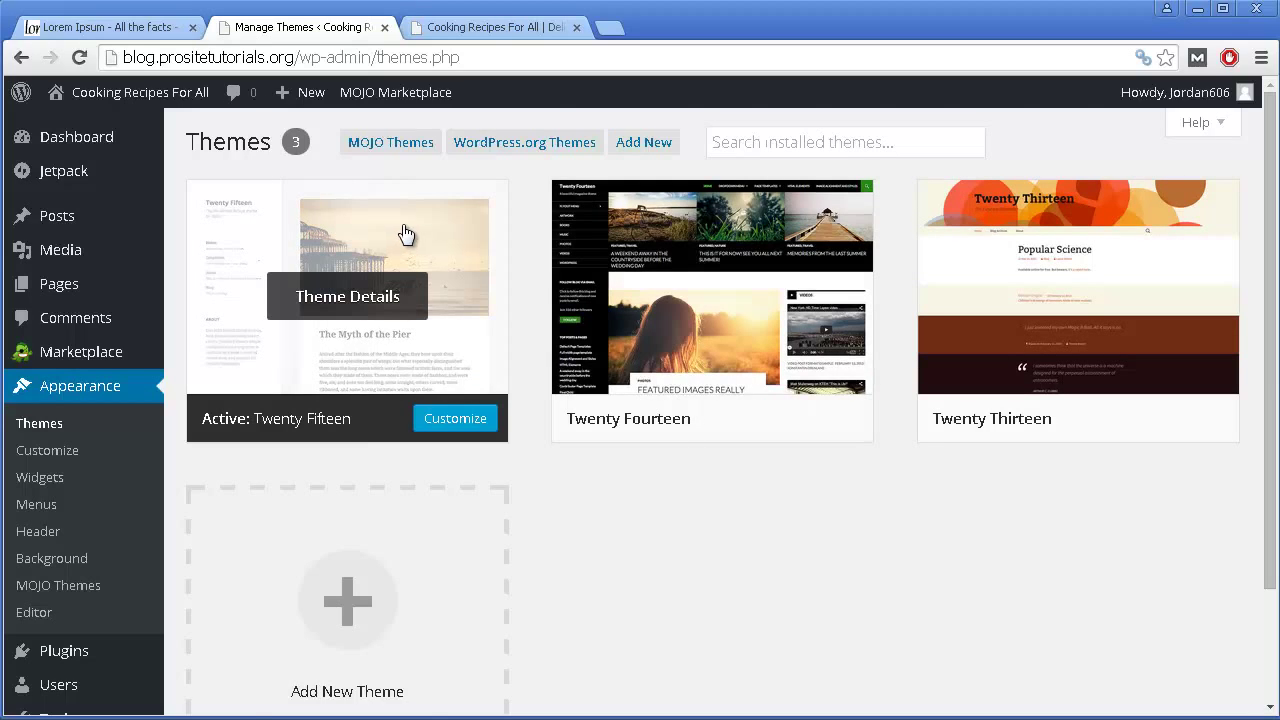
left_click(532, 147)
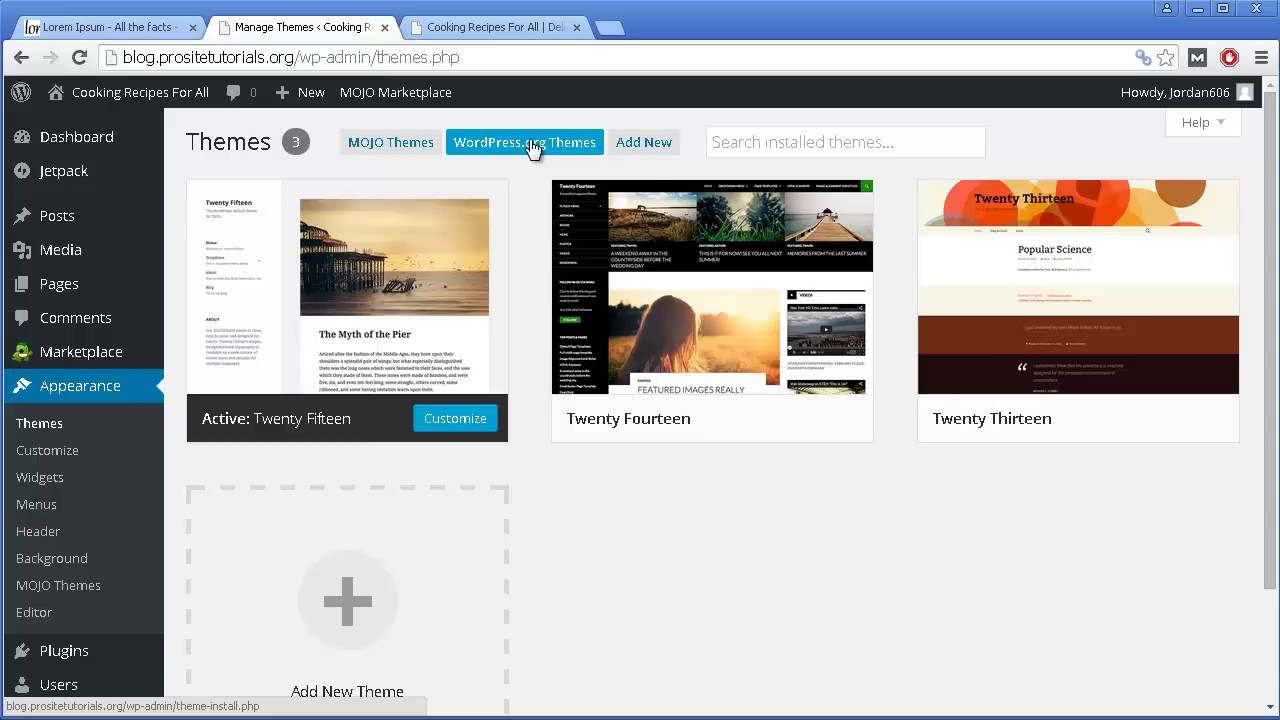
mouse_move(723, 223)
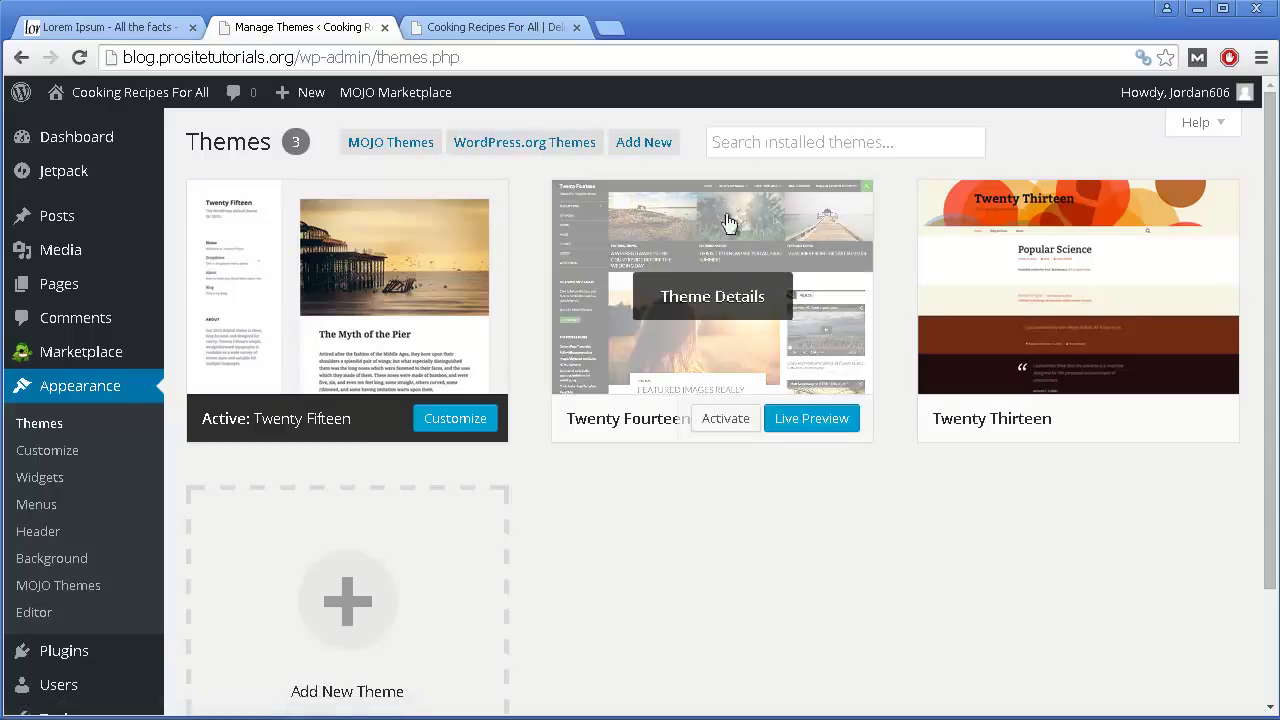
left_click(728, 423)
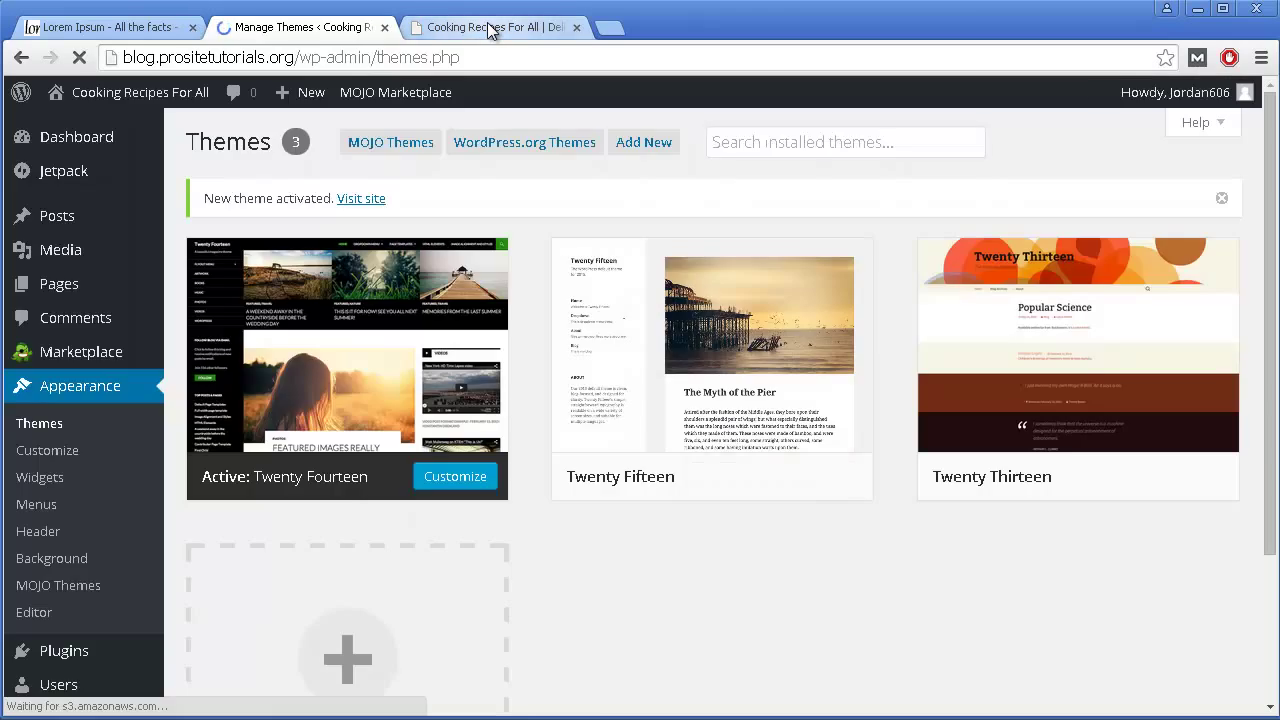
left_click(487, 24)
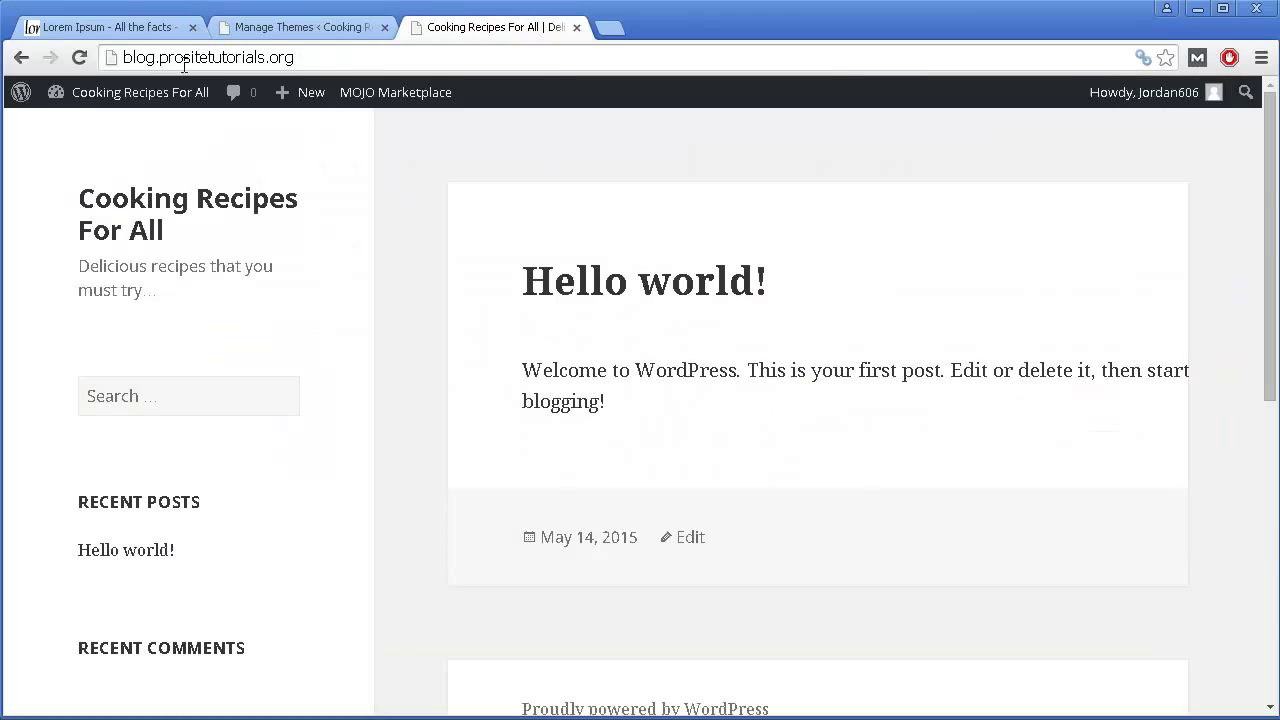
- Reload the blog to see the Twenty Fourteen layout, then return to the Themes page
left_click(79, 58)
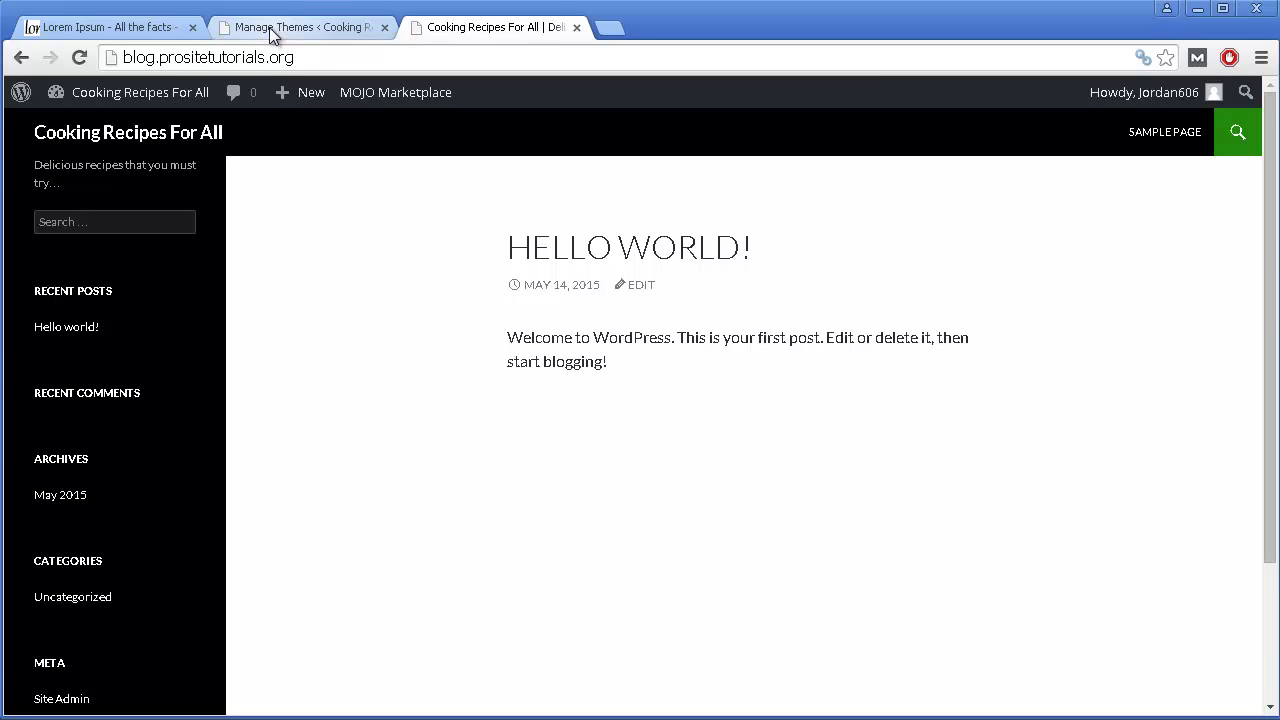
left_click(272, 30)
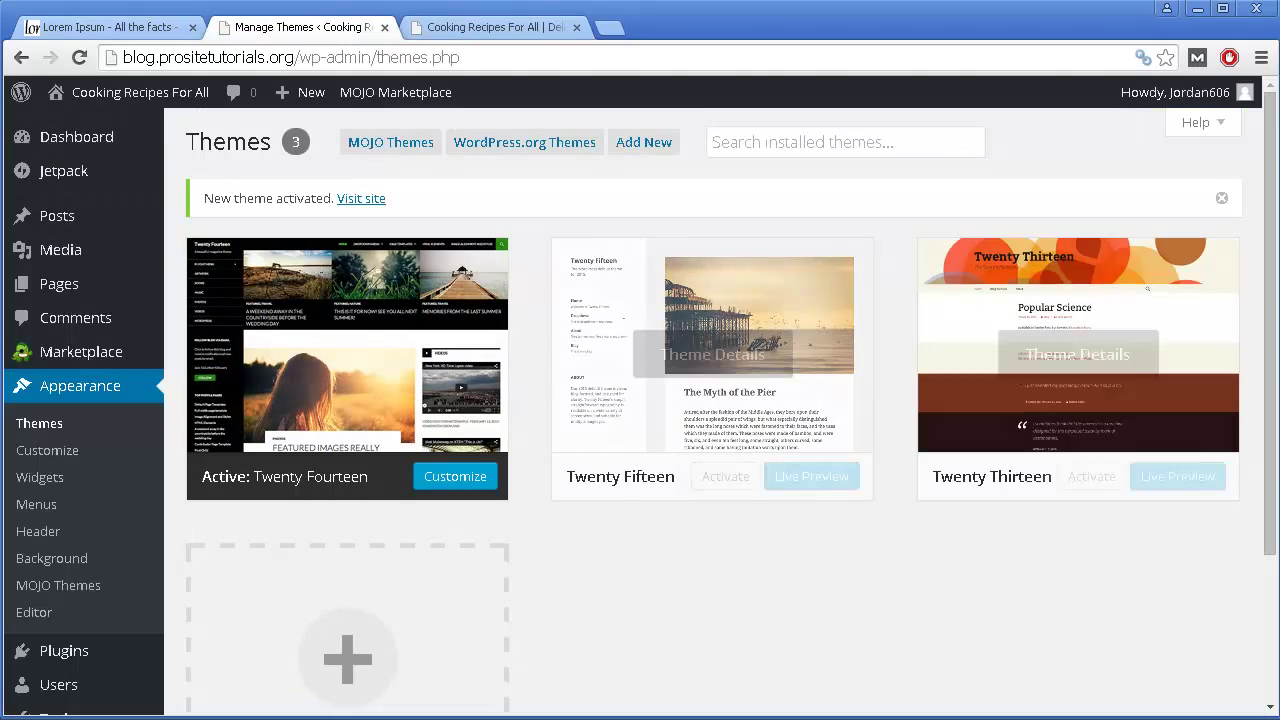
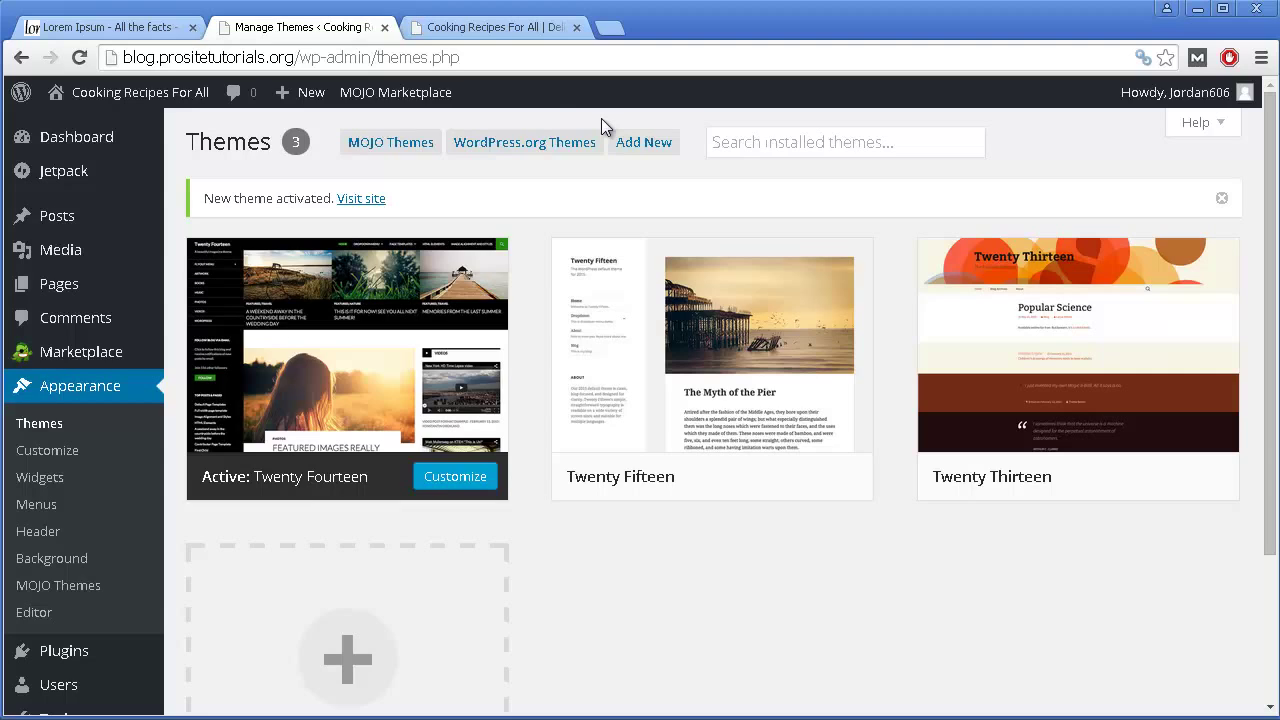
- Show the 15 featured themes under Add New, then open a blank browser tab beside it
left_click(480, 145)
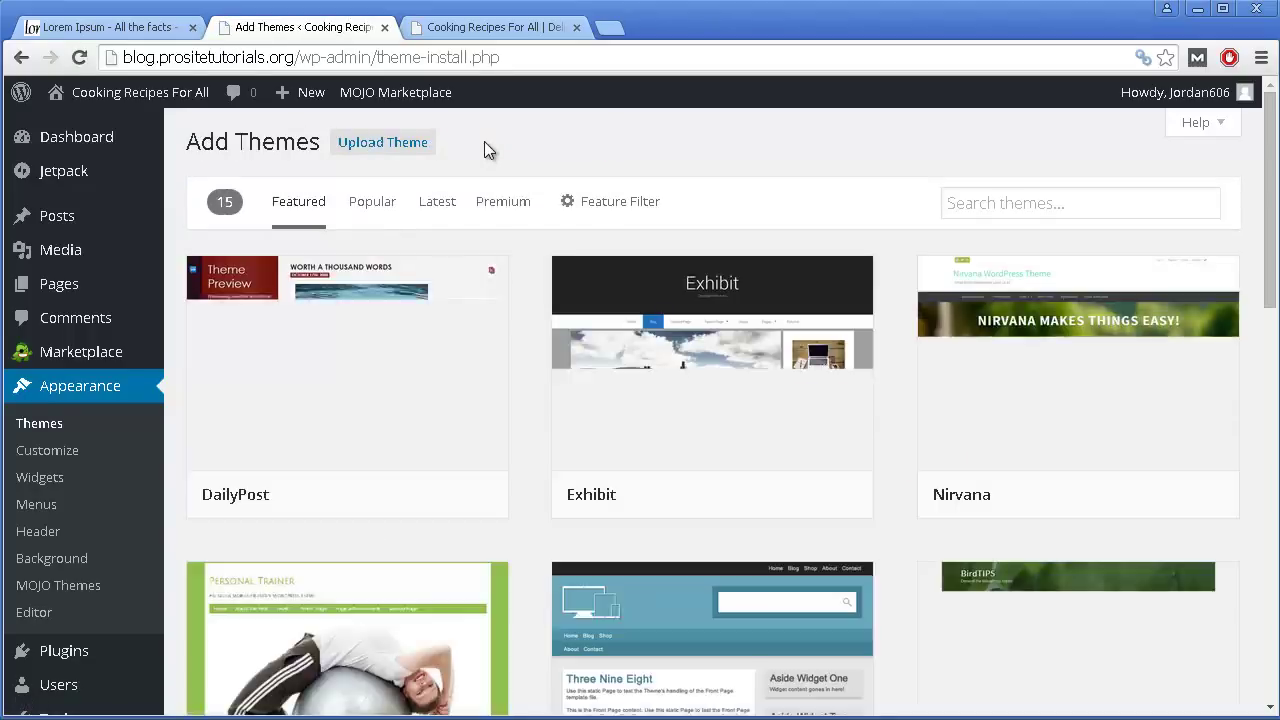
right_click(354, 30)
left_click(390, 44)
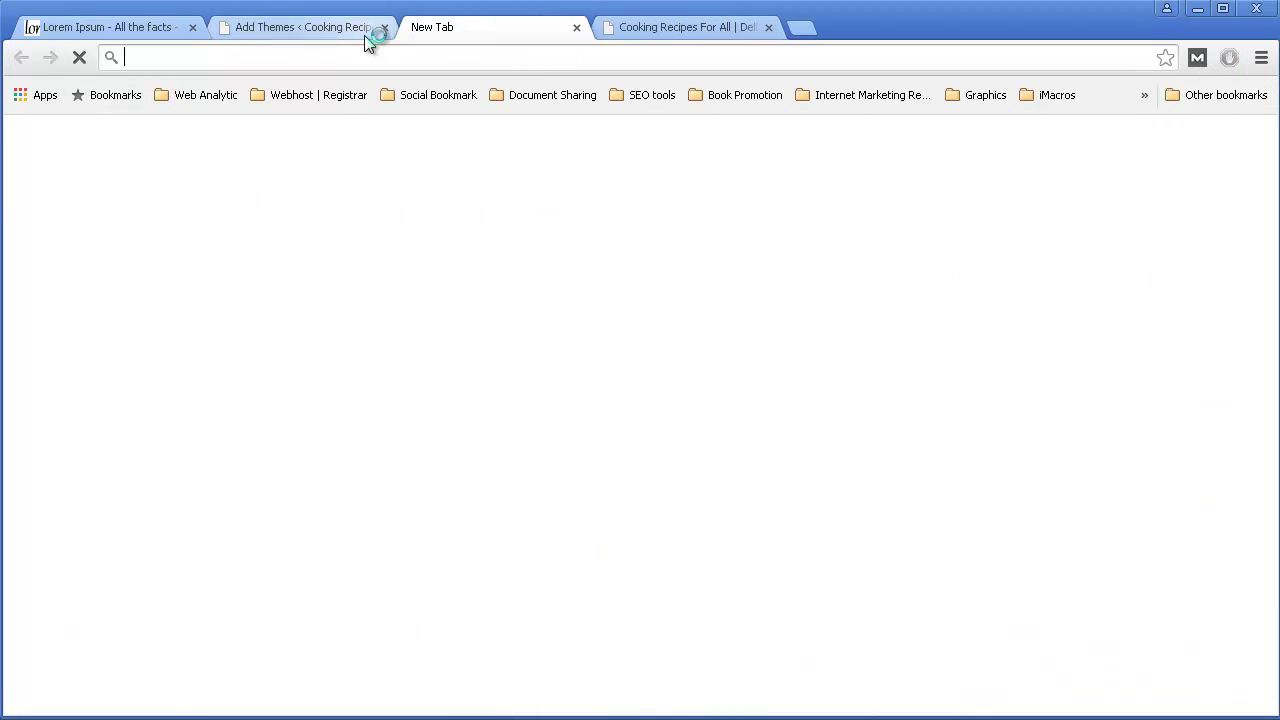
- Load the wordpress.org home page in the new tab
type("wordpress.")
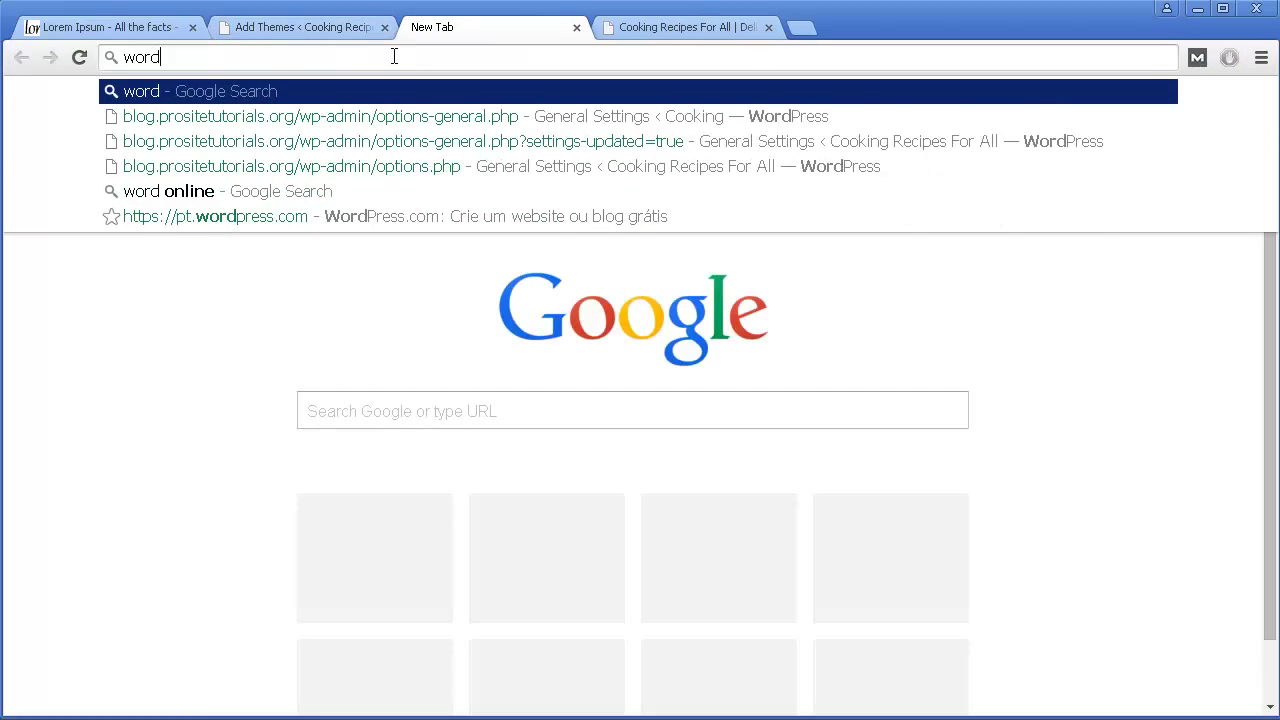
type("org7")
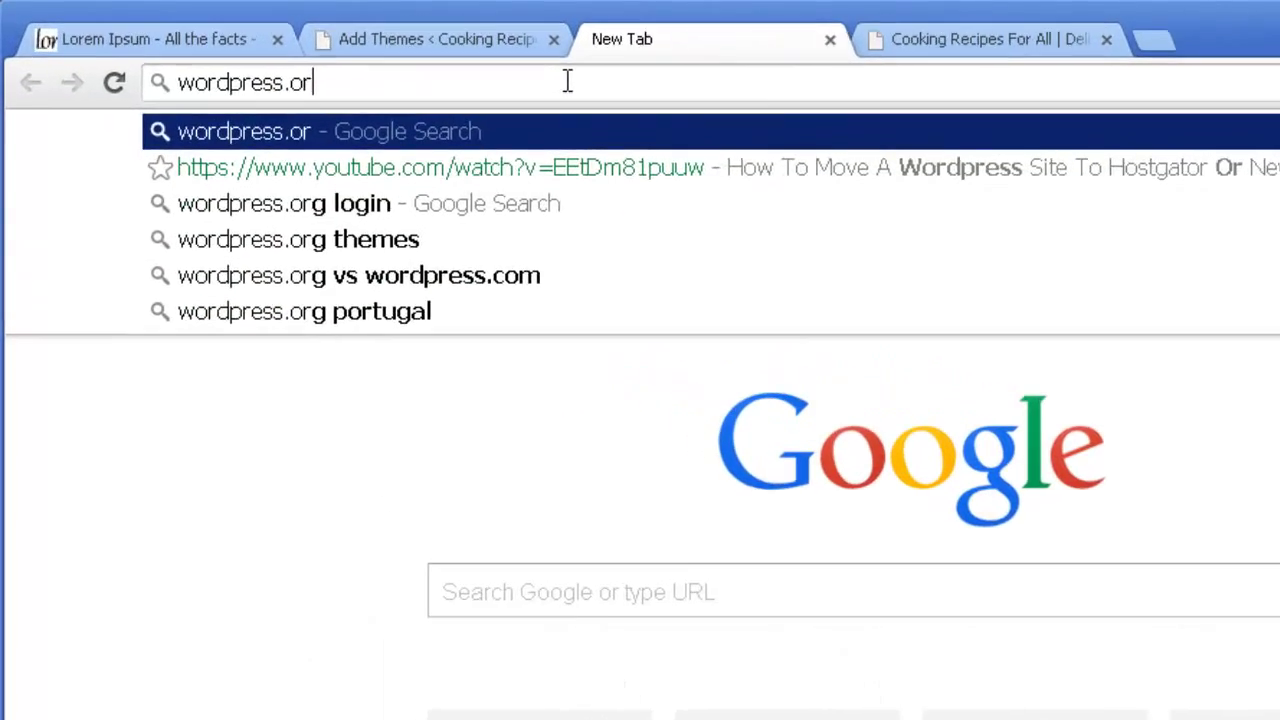
key("BackSpace")
key("Return")
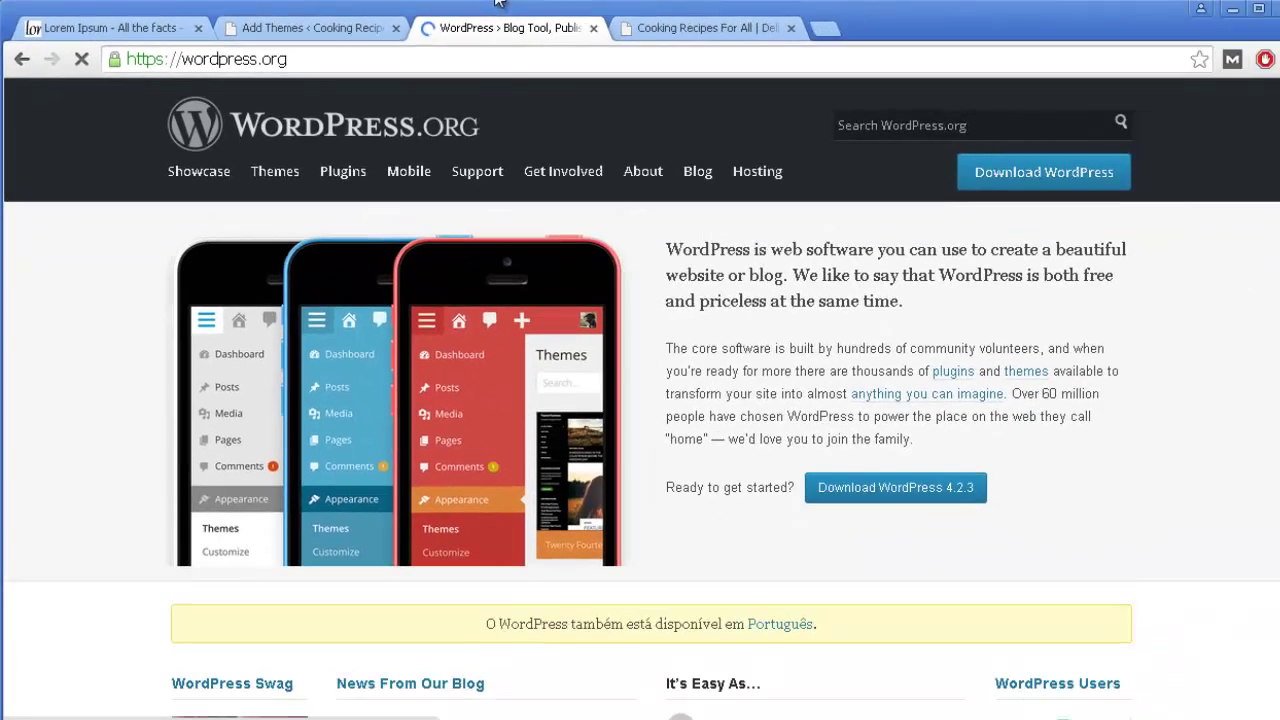
scroll(840, 258, "down", 2)
scroll(840, 258, "down", 4)
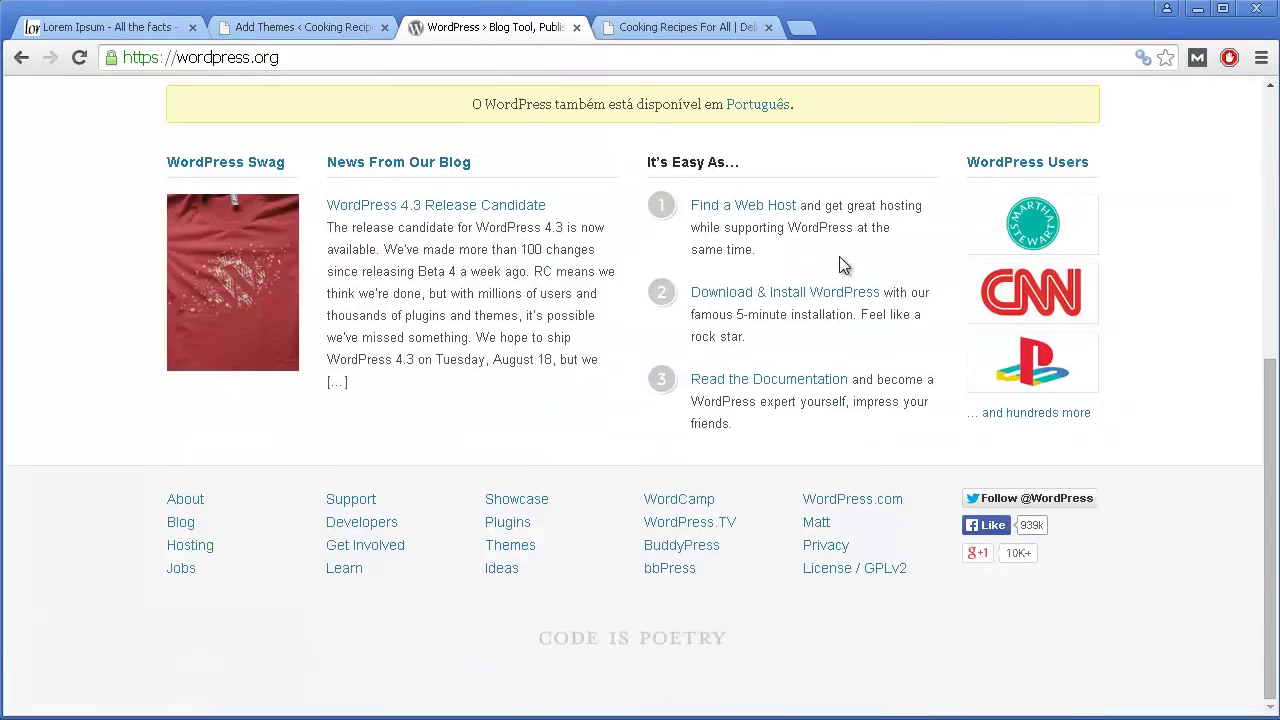
scroll(843, 262, "up", 5)
- Browse the WordPress.org featured themes, such as Three Nine Eight, BirdTIPS and QuickPic
left_click(248, 166)
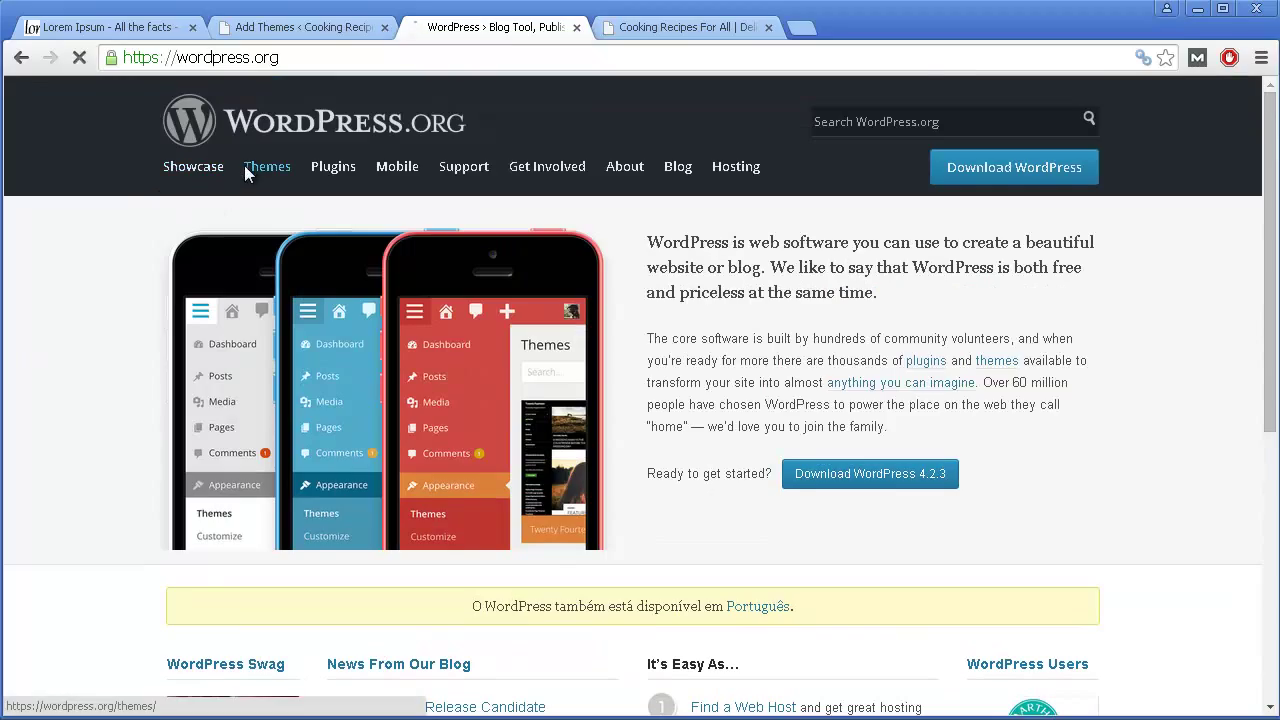
scroll(763, 271, "down", 7)
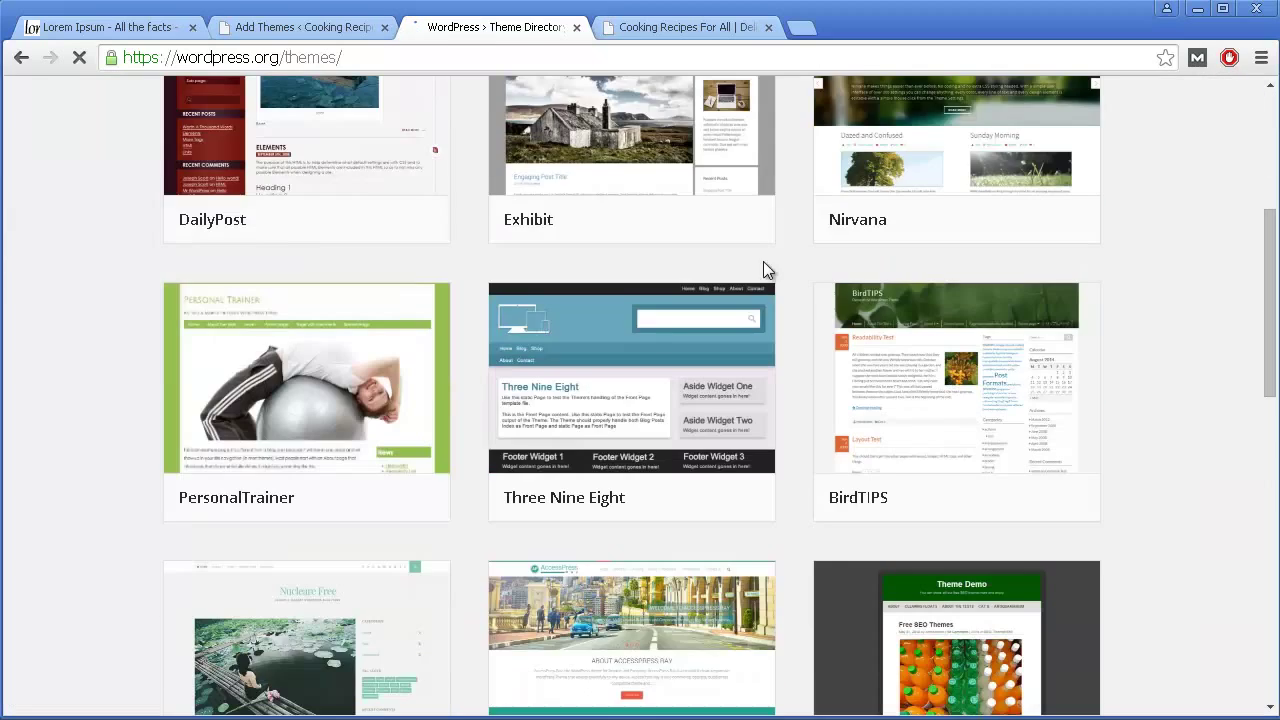
scroll(765, 177, "up", 1)
scroll(785, 170, "down", 2)
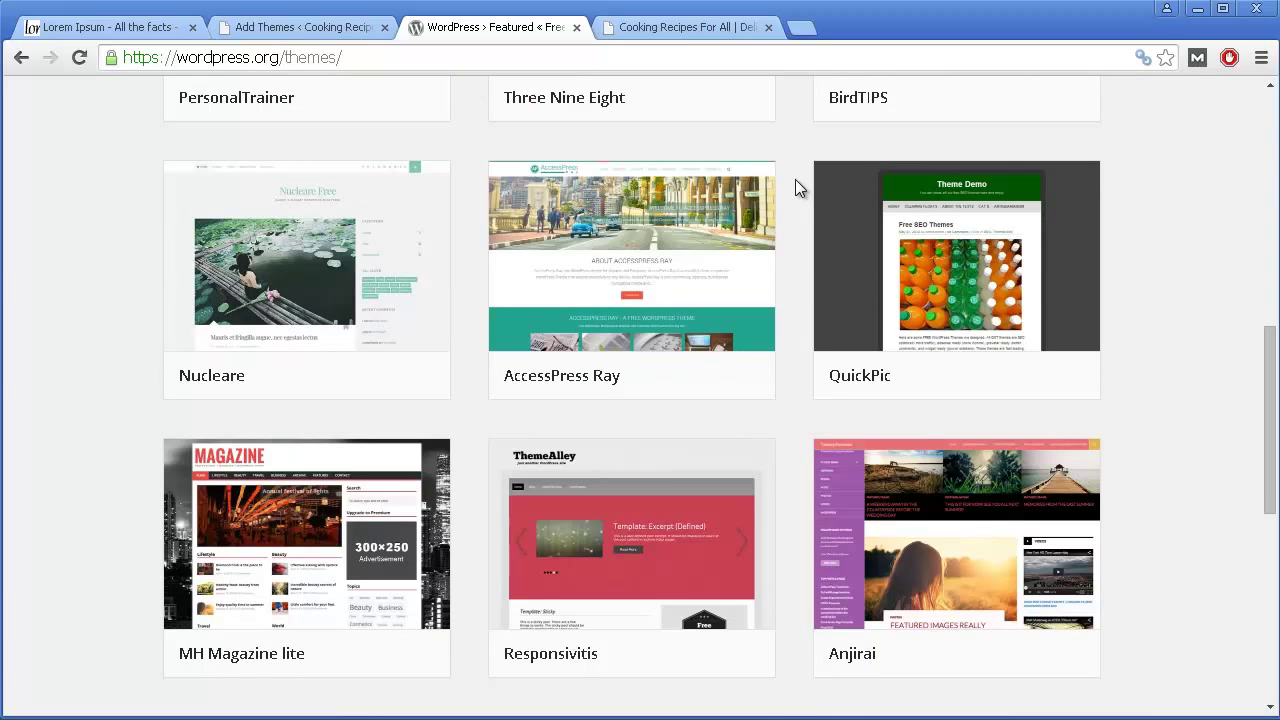
scroll(795, 179, "up", 2)
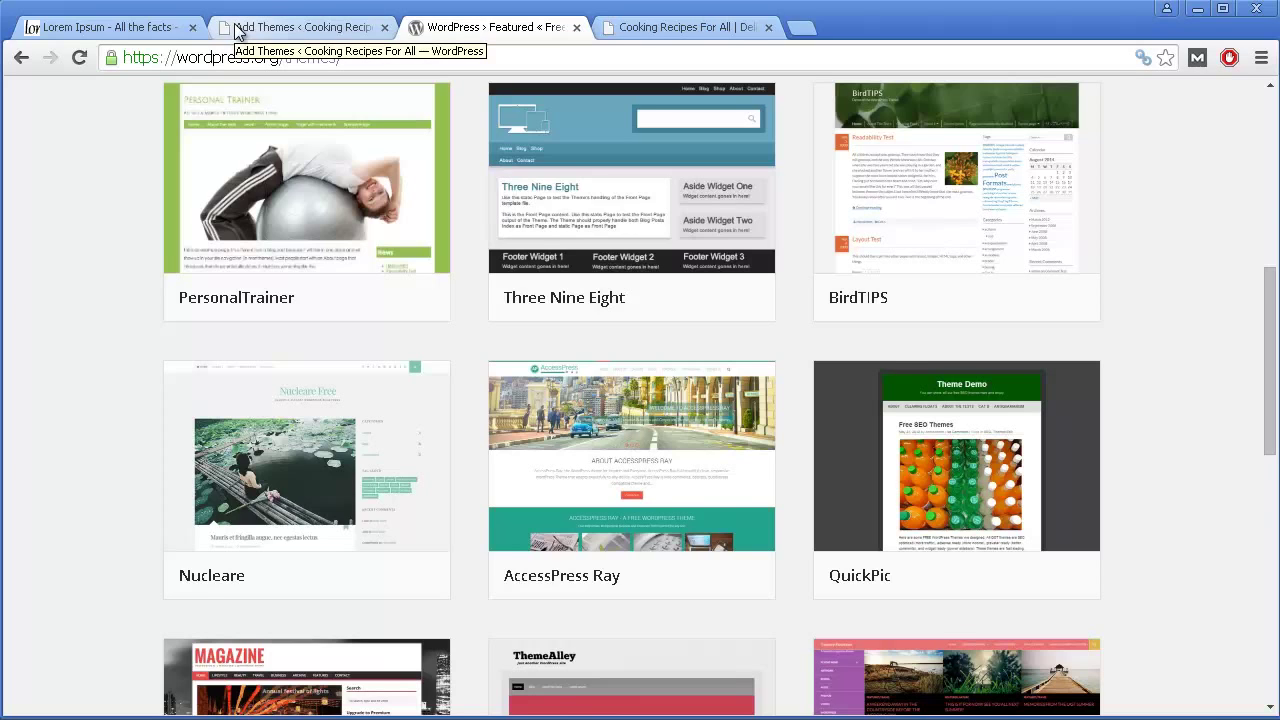
- Switch back to the site's Add Themes page
left_click(238, 28)
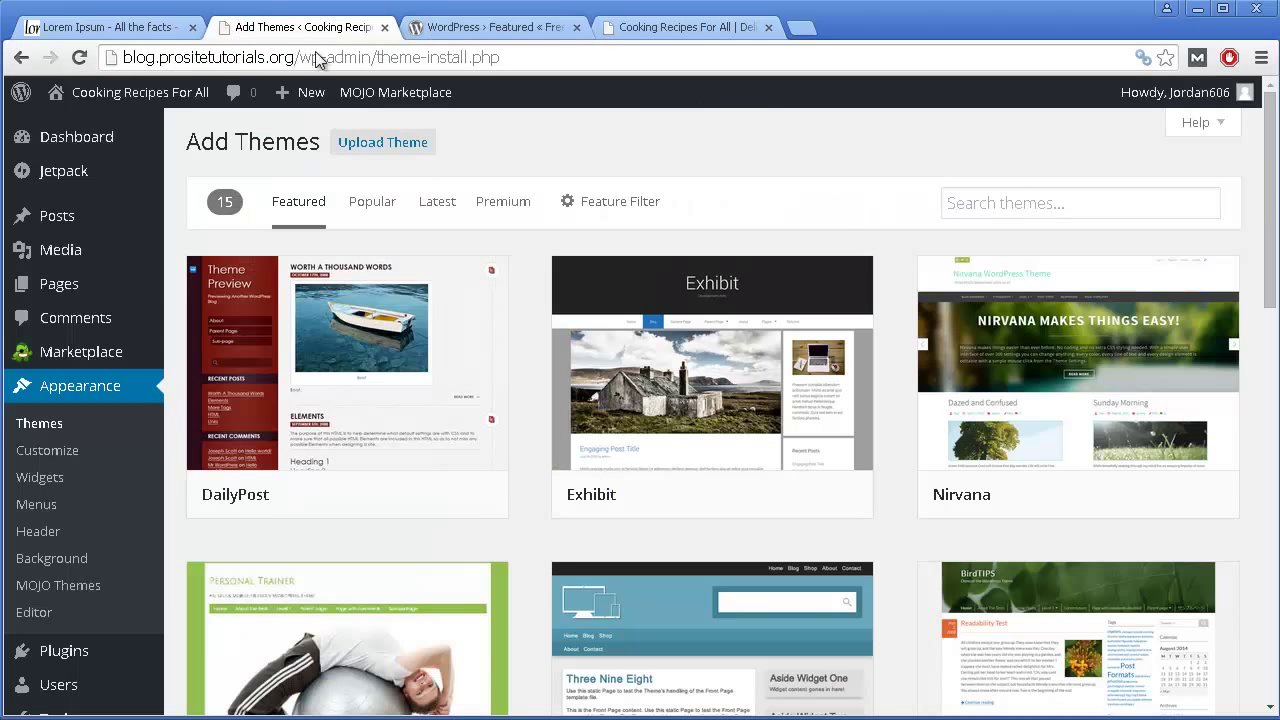
scroll(951, 358, "down", 6)
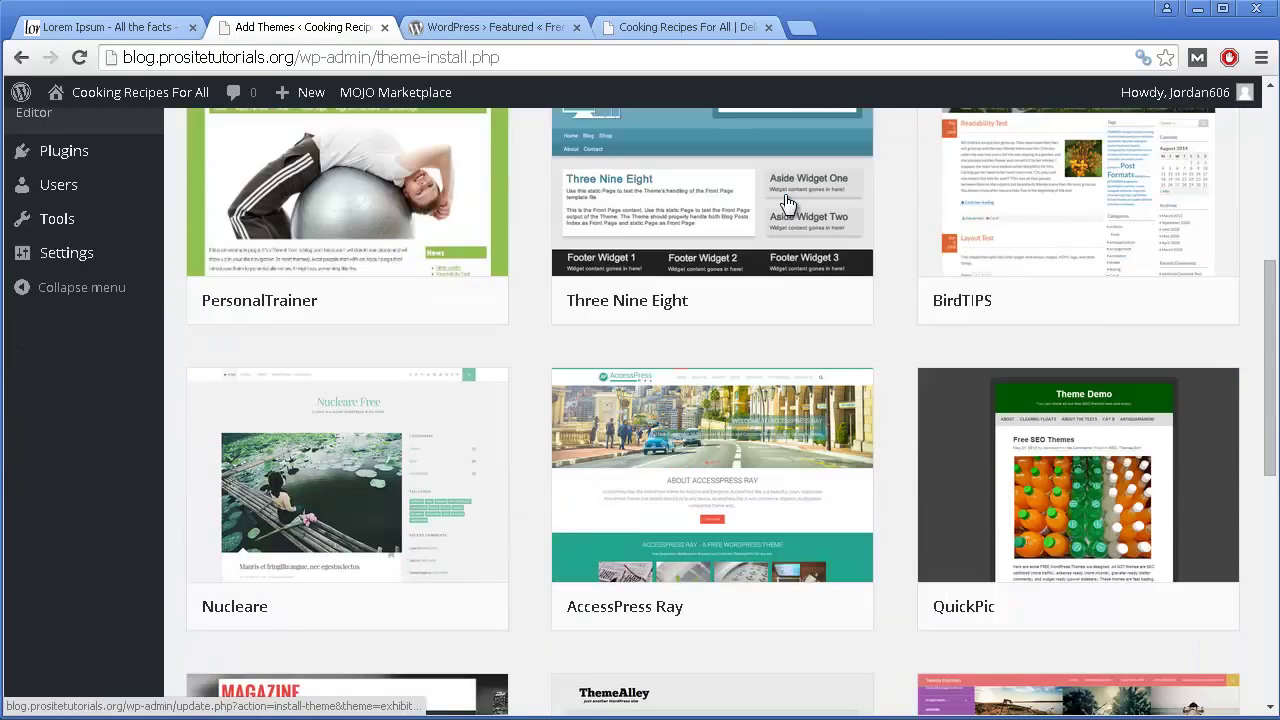
scroll(788, 207, "down", 7)
scroll(788, 210, "up", 13)
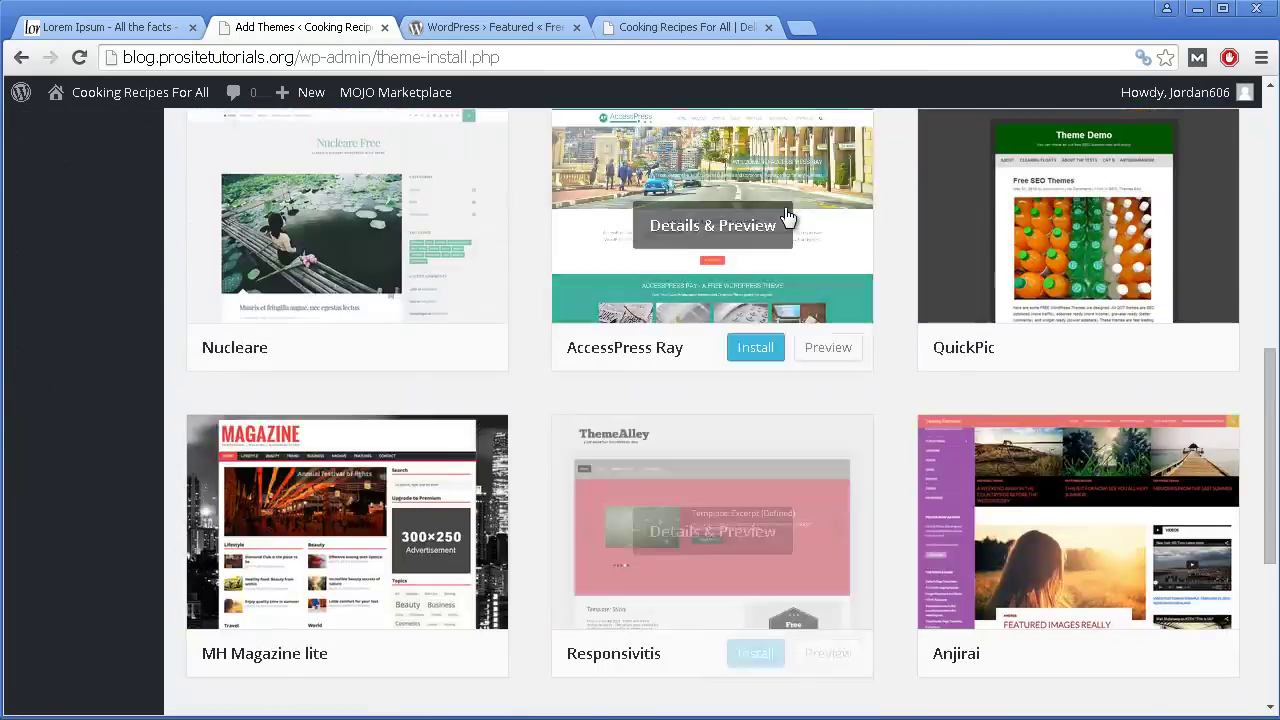
- List the 1943 Popular themes, led by Twenty Fifteen, Twenty Twelve and Twenty Fourteen
left_click(363, 216)
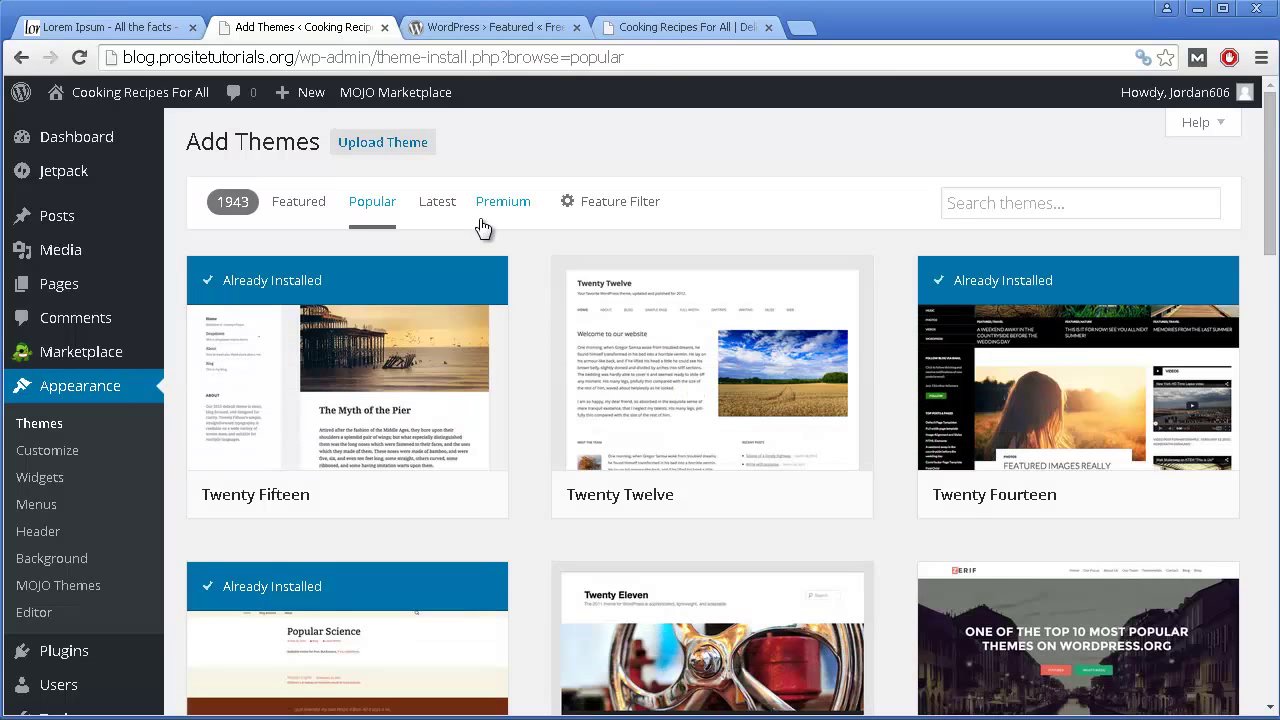
scroll(481, 228, "down", 7)
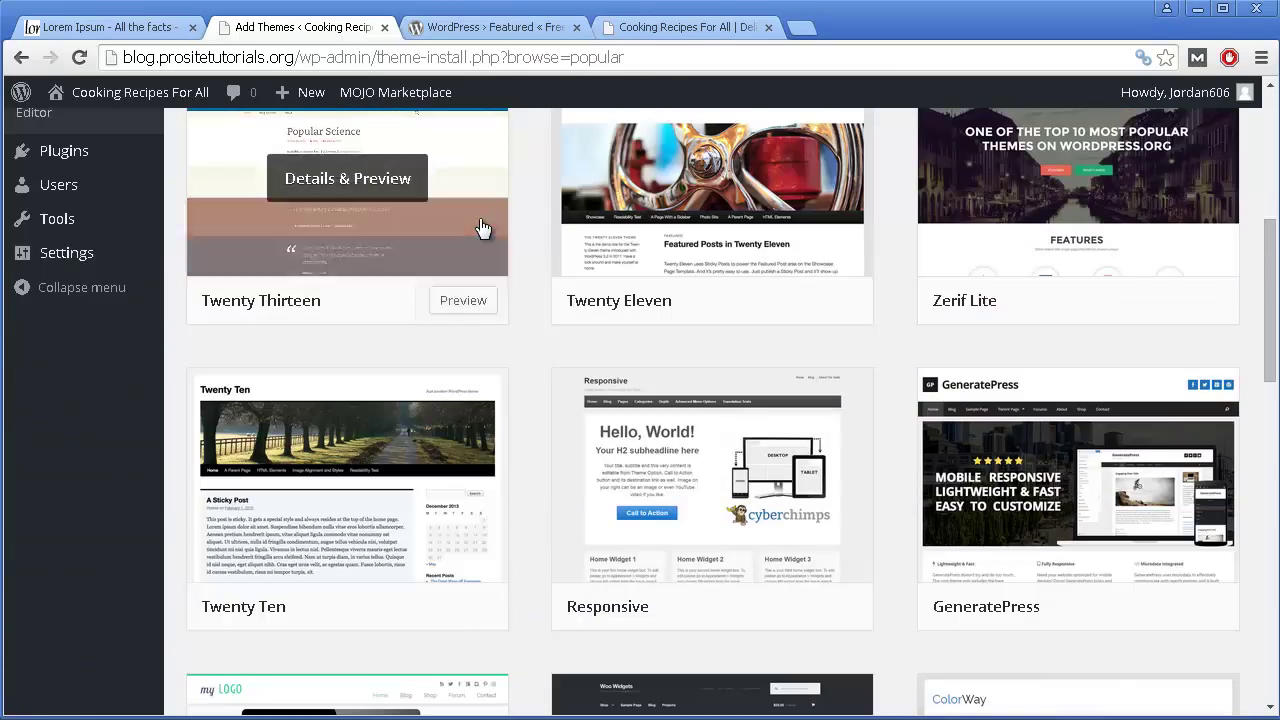
scroll(490, 220, "down", 5)
scroll(566, 249, "down", 2)
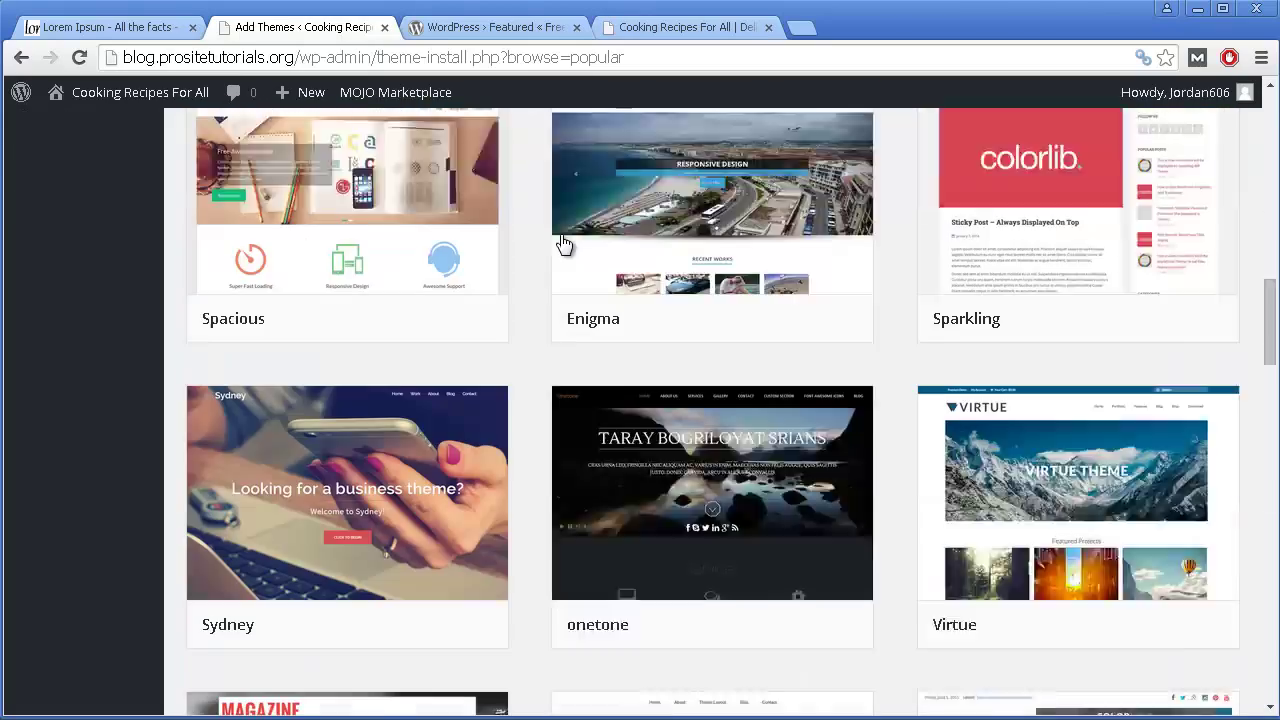
scroll(750, 500, "down", 3)
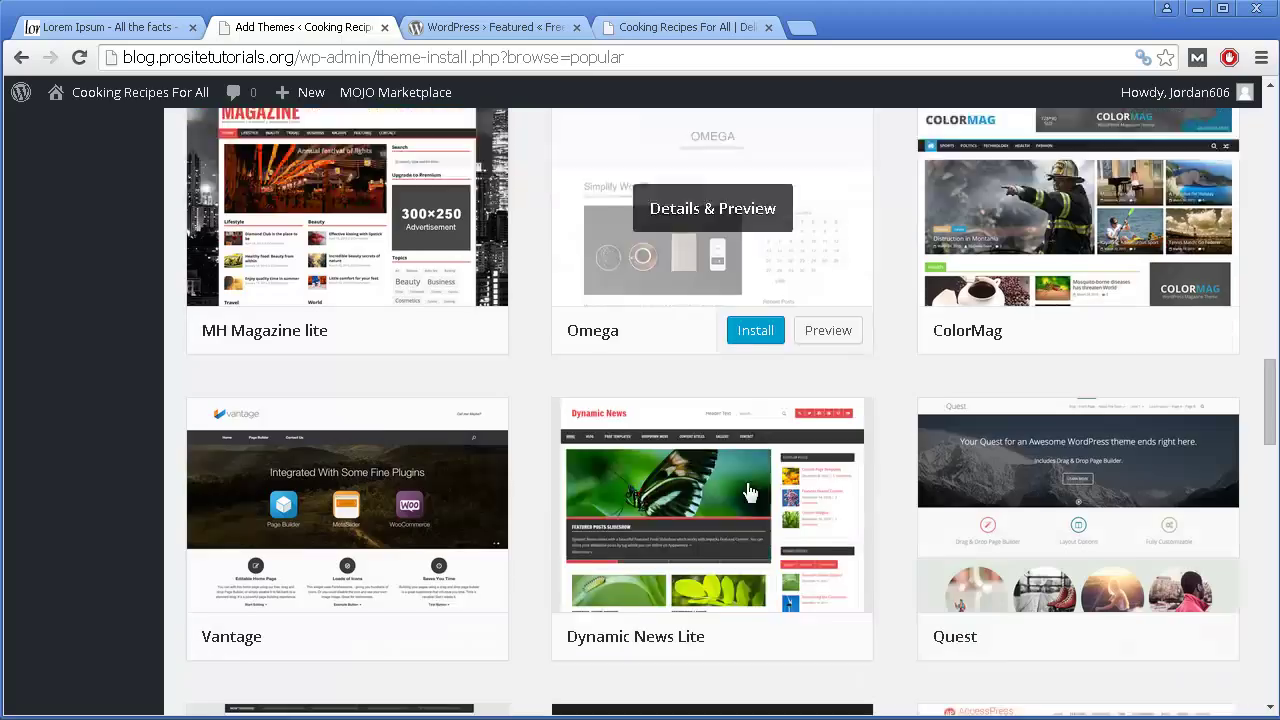
scroll(750, 500, "down", 3)
scroll(754, 490, "down", 3)
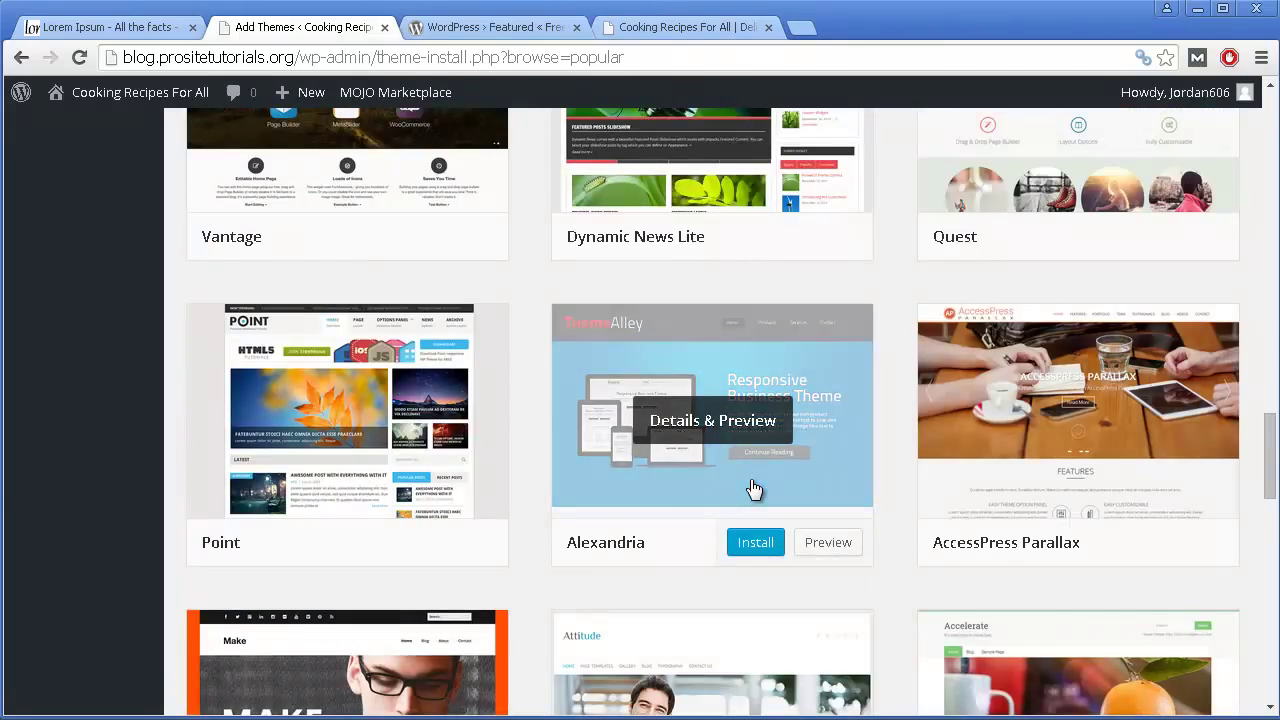
scroll(754, 490, "down", 3)
scroll(762, 466, "up", 3)
scroll(760, 458, "up", 3)
scroll(760, 466, "up", 15)
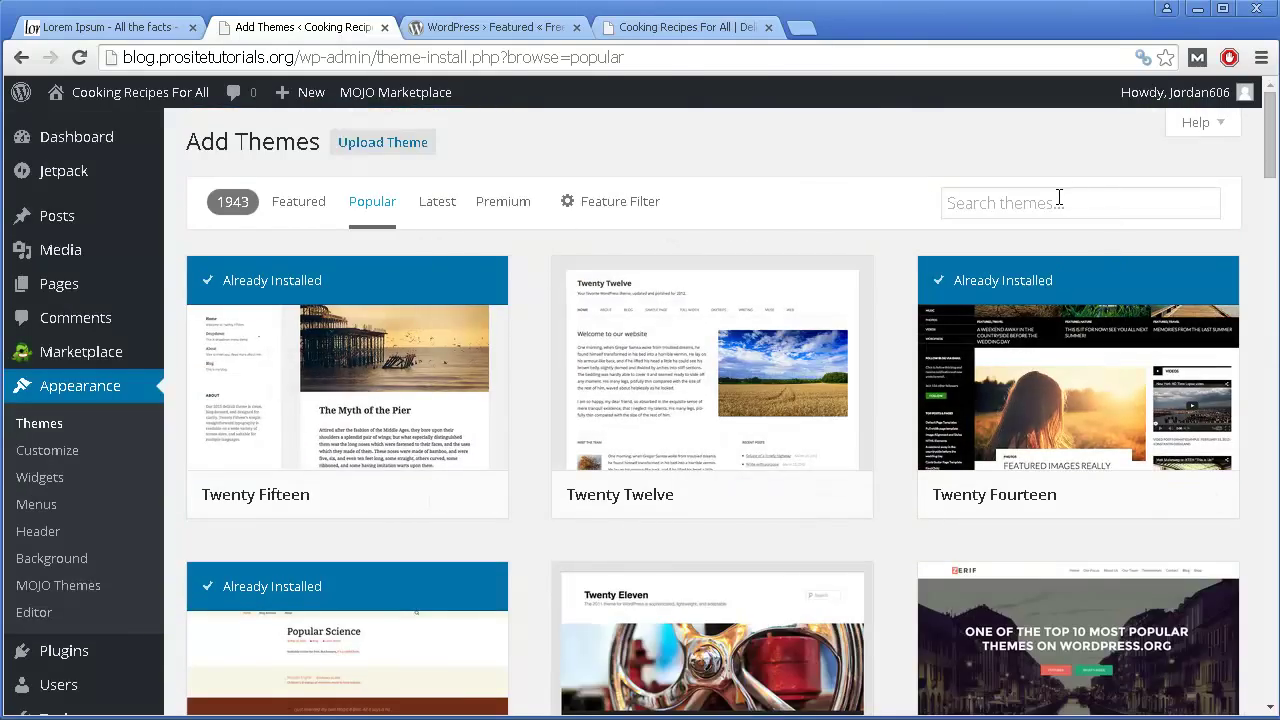
scroll(686, 306, "down", 8)
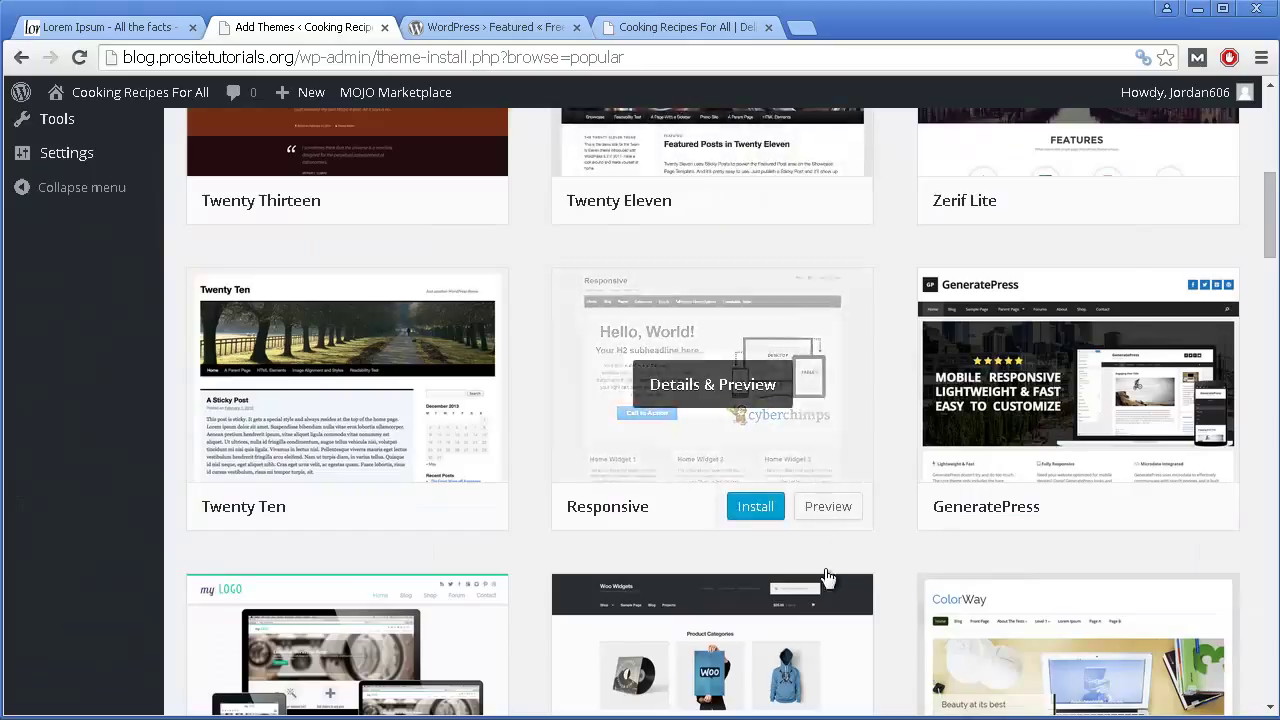
scroll(806, 468, "down", 10)
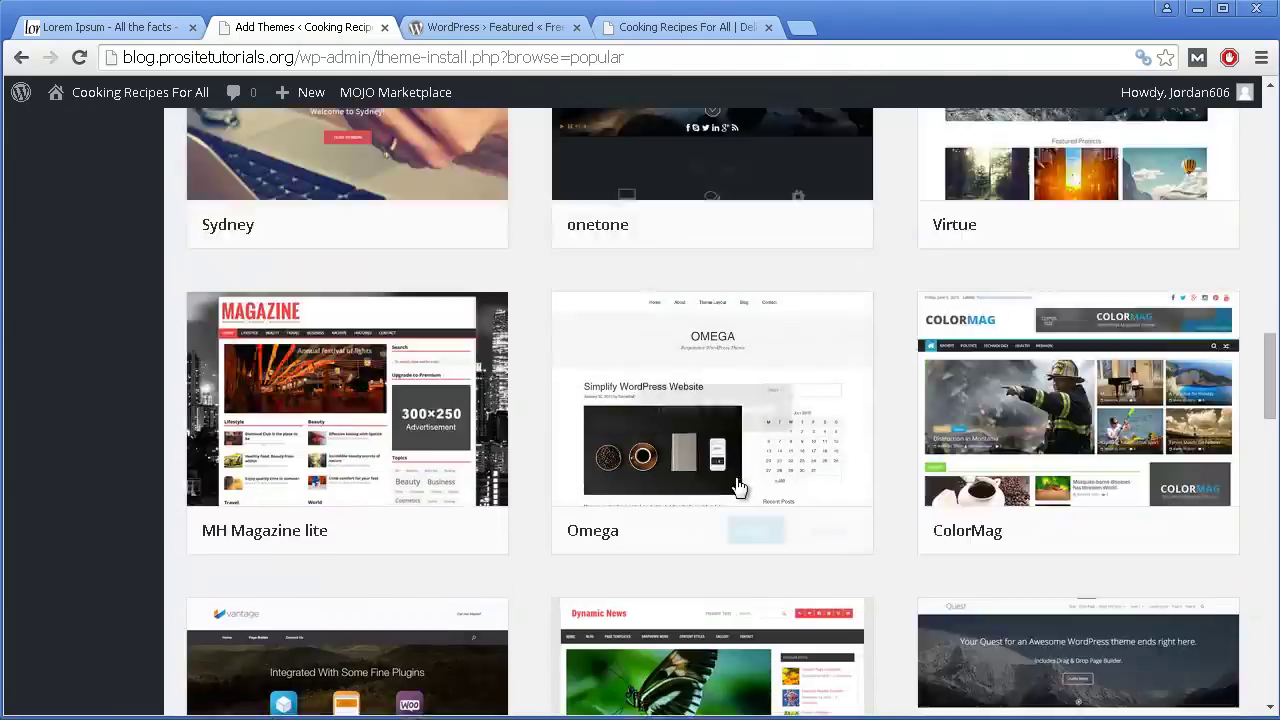
mouse_move(737, 485)
scroll(737, 487, "down", 9)
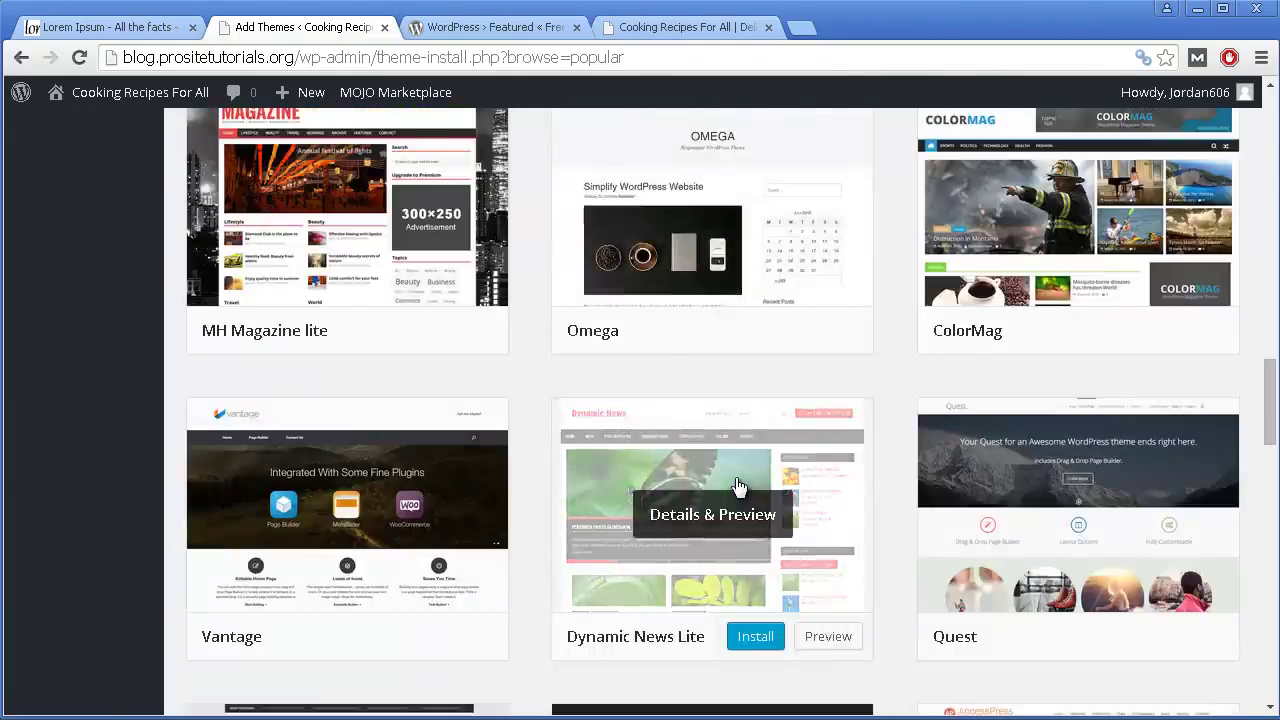
scroll(763, 455, "down", 15)
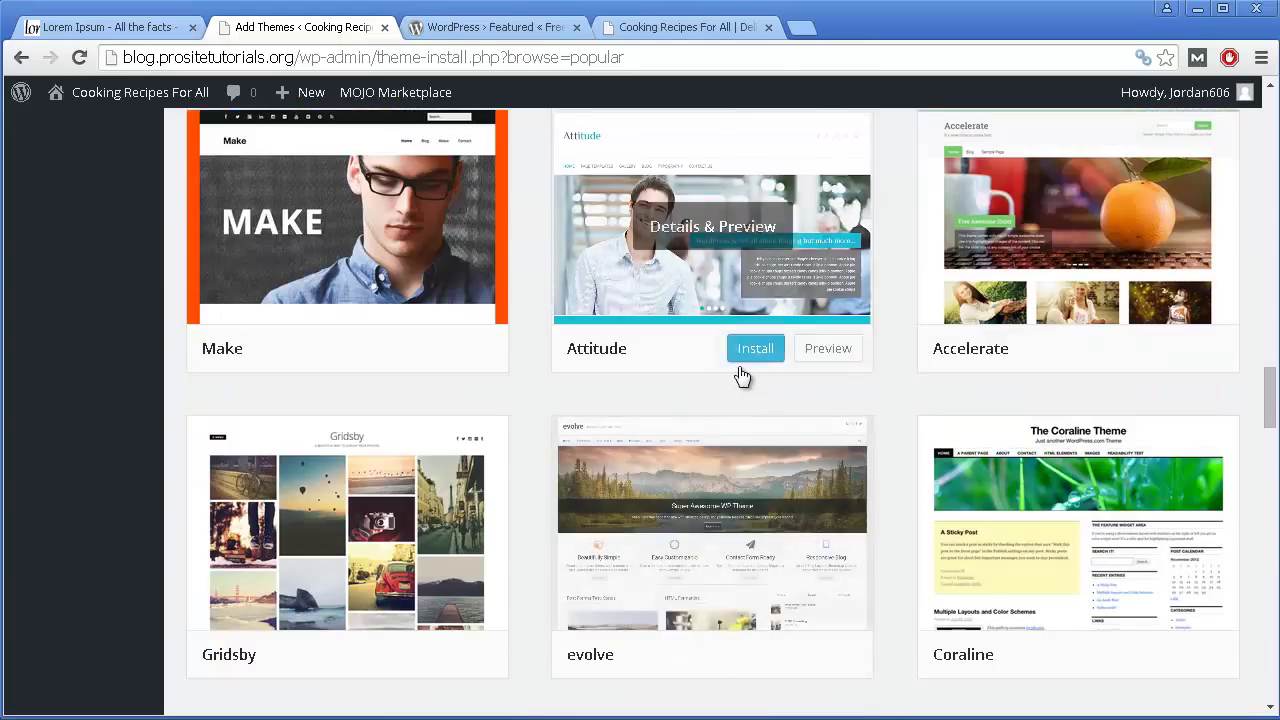
scroll(750, 515, "down", 9)
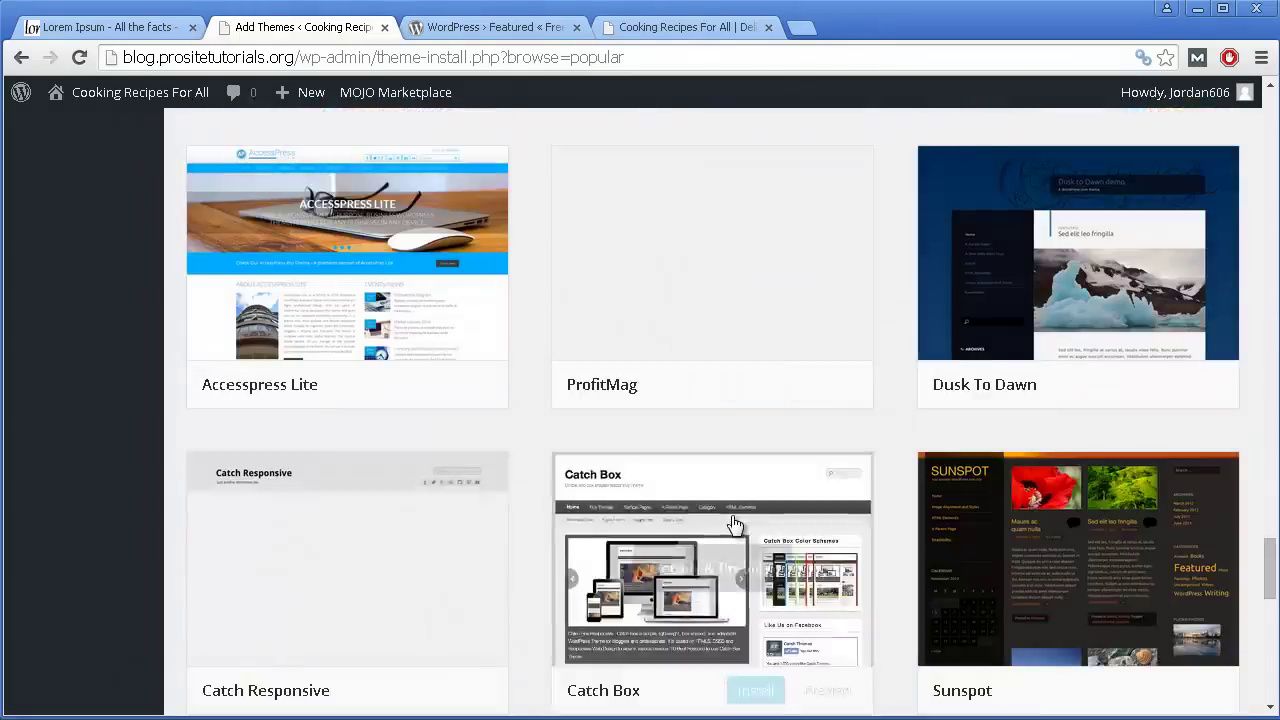
scroll(690, 450, "up", 6)
scroll(687, 450, "up", 20)
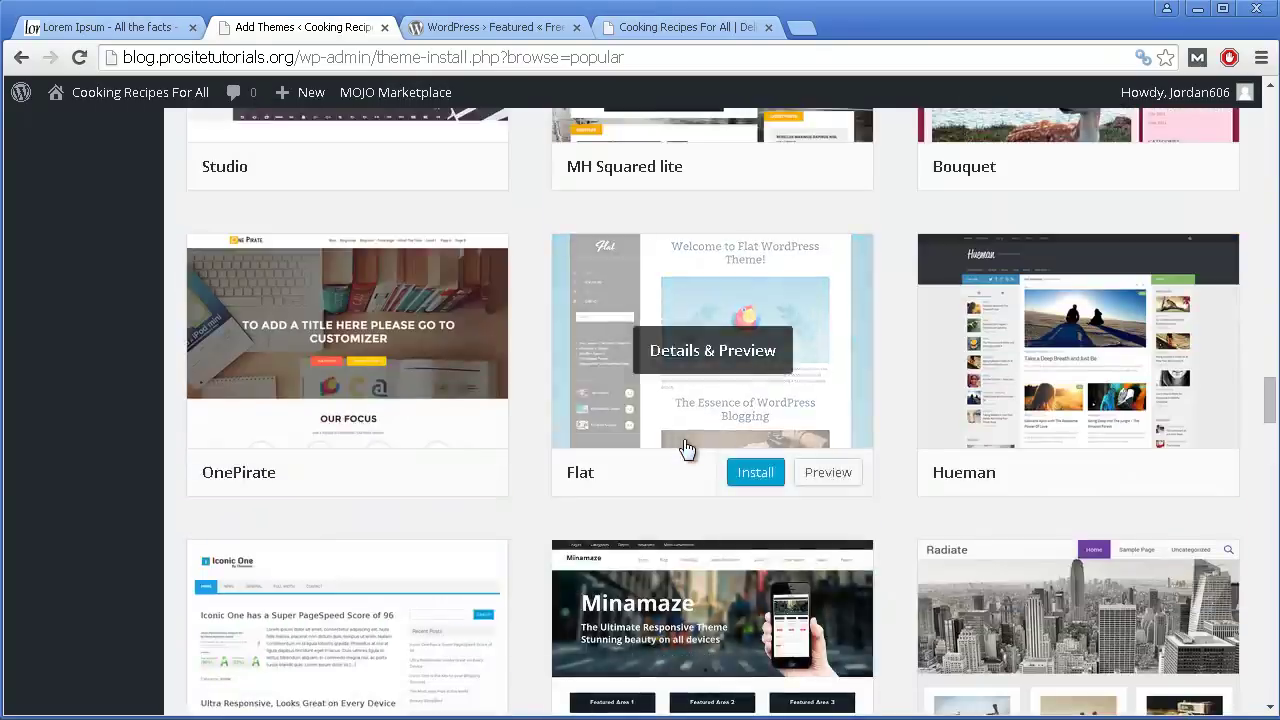
scroll(685, 445, "up", 15)
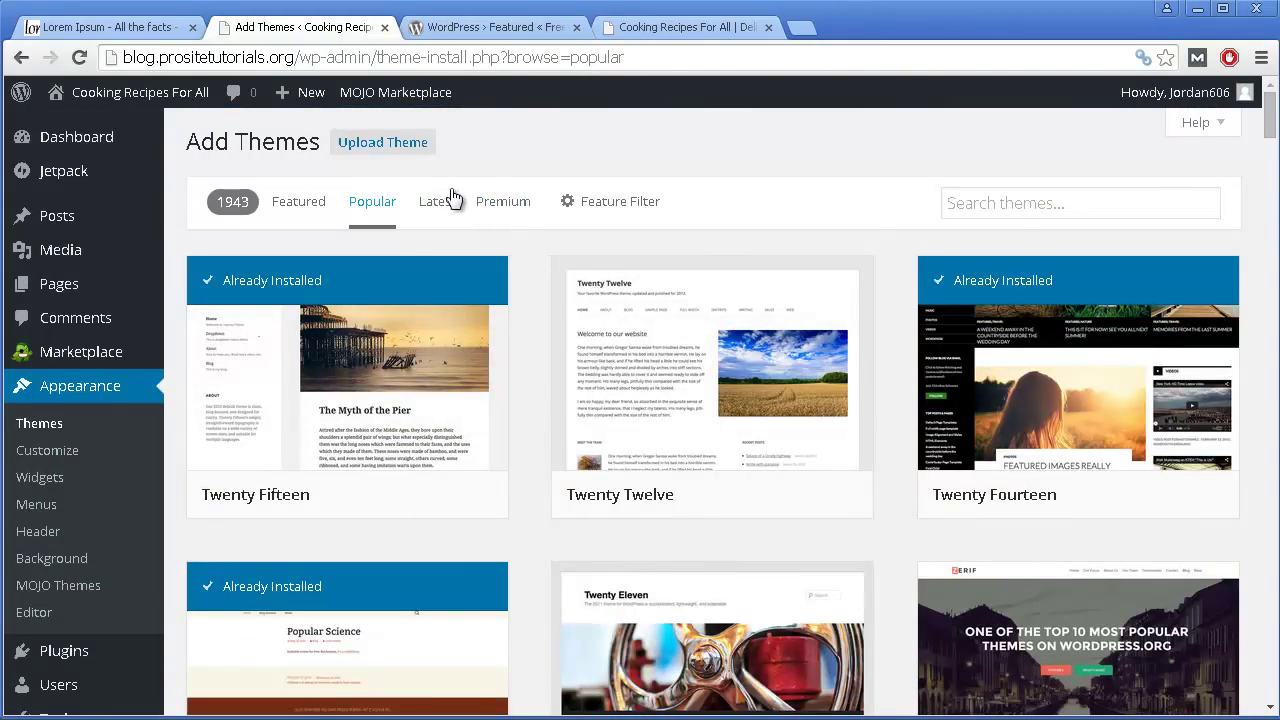
- Browse the Latest themes, starting with Apex, Vanilla Milkshake, Lightning and Powen Lite
left_click(444, 204)
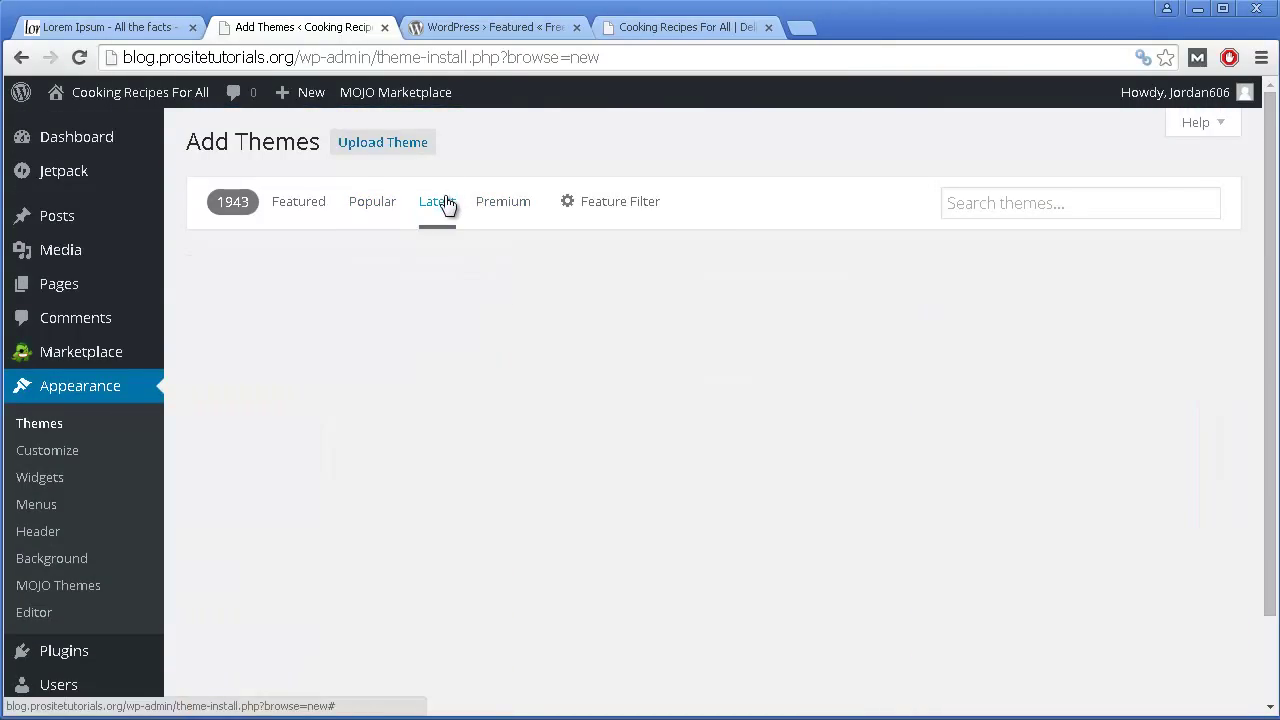
mouse_move(1034, 506)
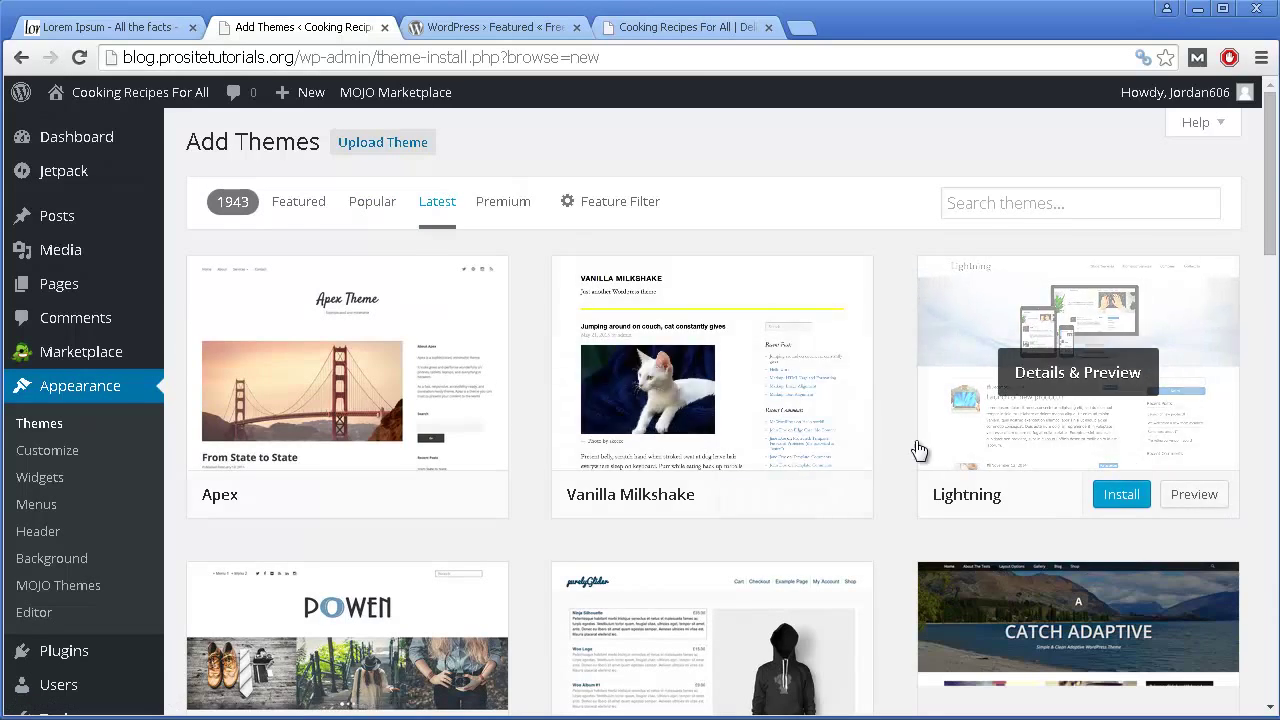
mouse_move(586, 385)
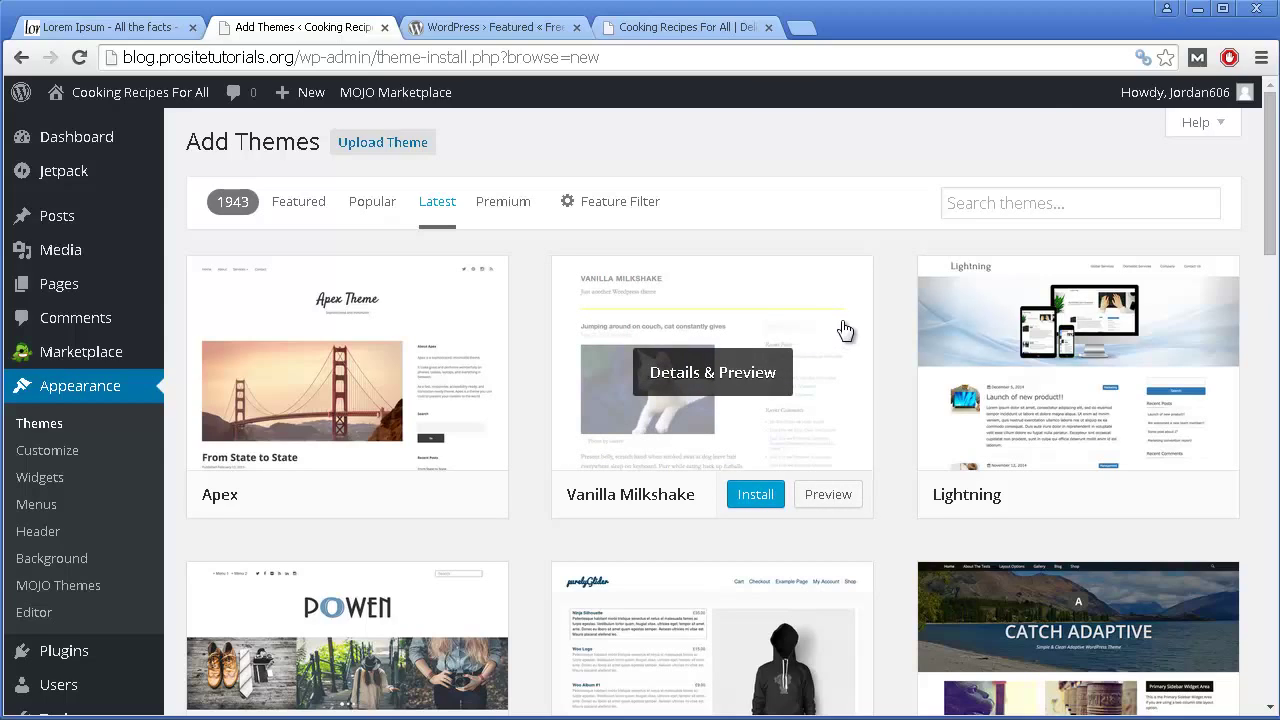
scroll(834, 348, "down", 3)
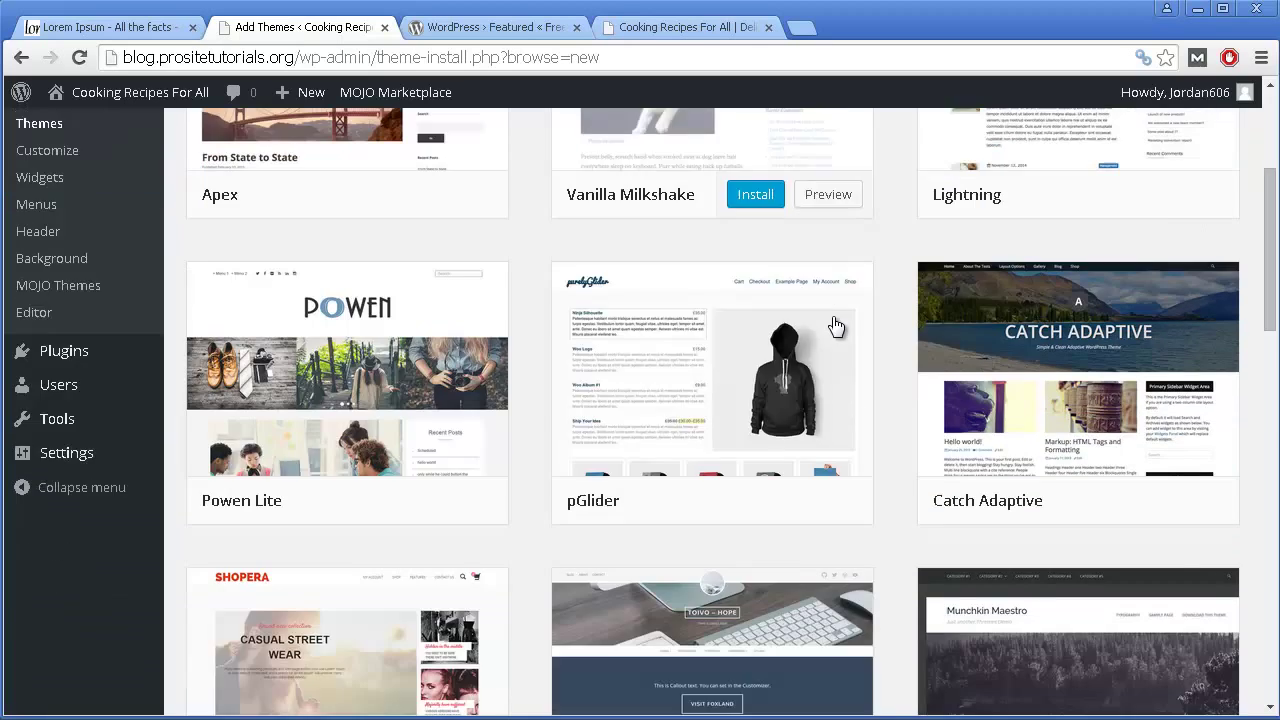
scroll(834, 326, "up", 3)
left_click(1101, 198)
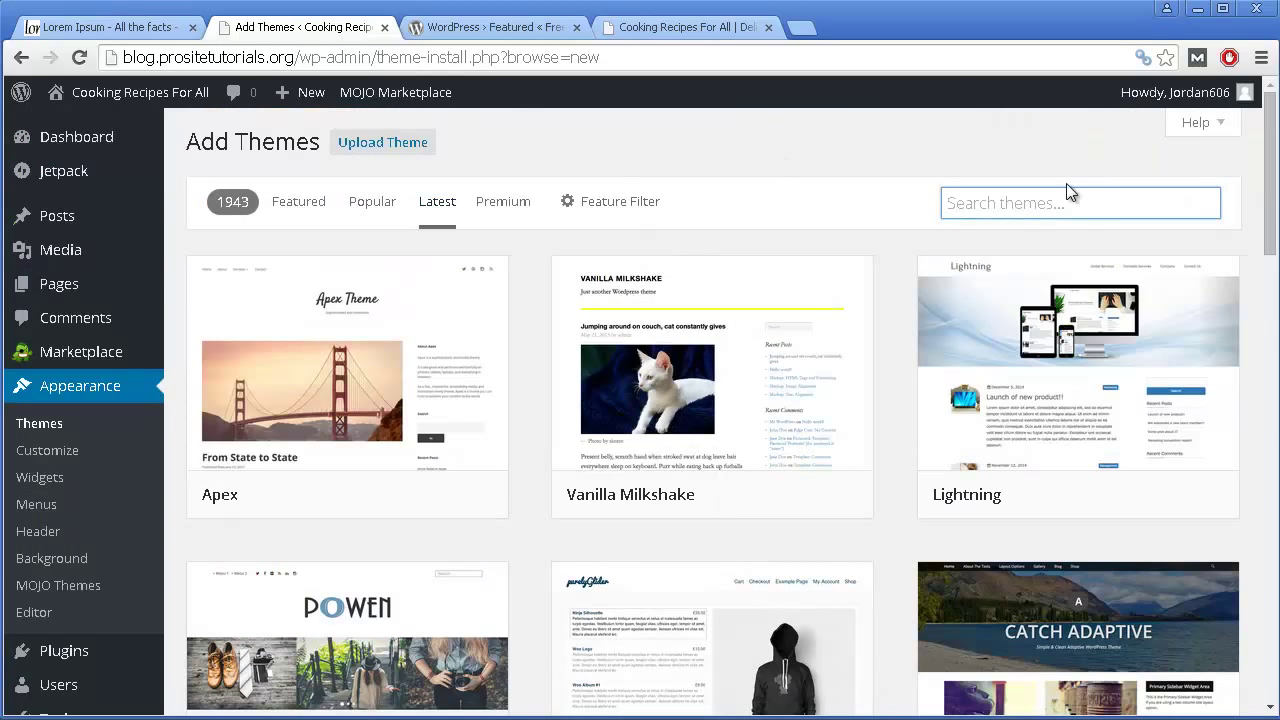
- Search for 'justwrite' and install the JustWrite 1.0.9.2 theme
type("justwrite")
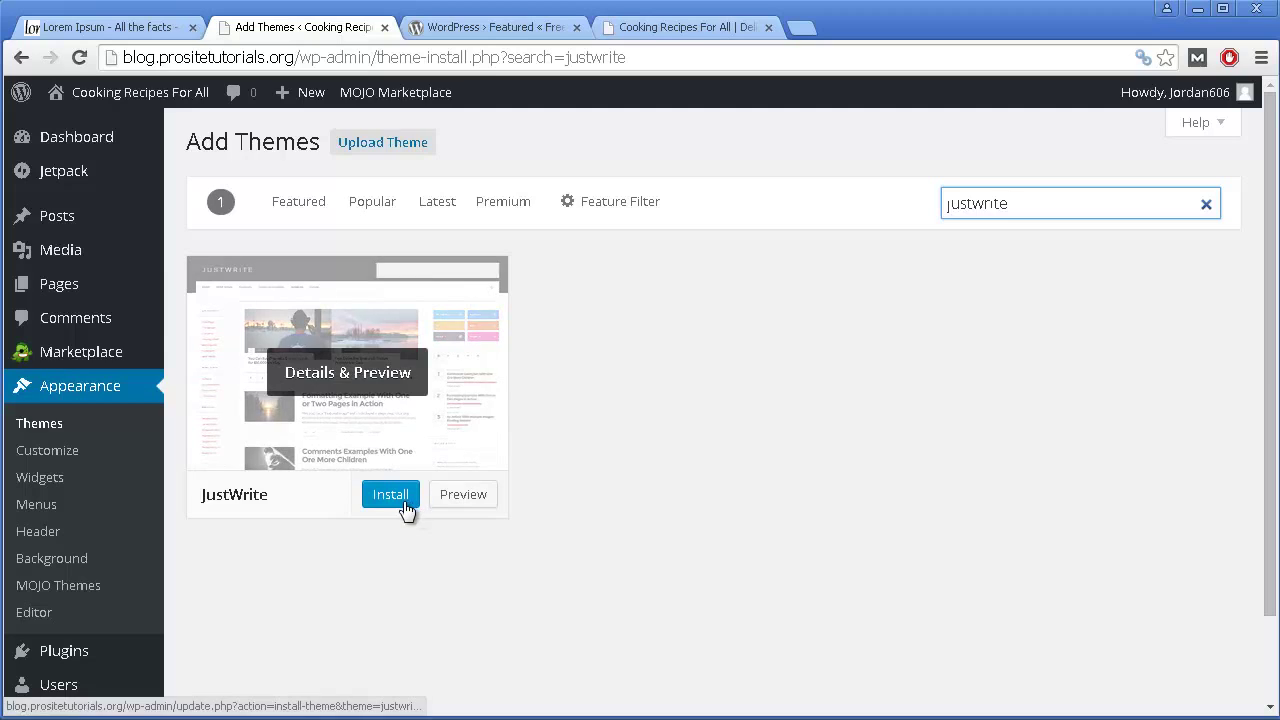
left_click(406, 509)
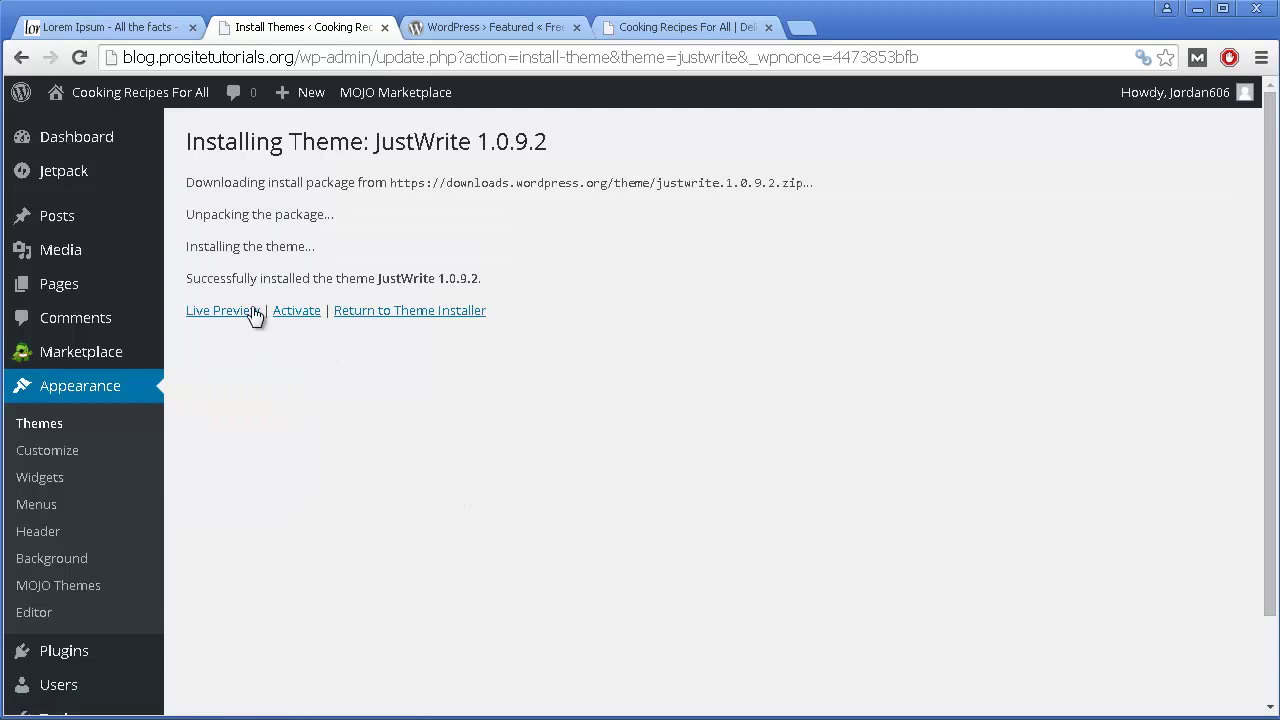
- Live-preview and activate JustWrite, then close the WordPress.org themes tab
left_click(222, 311)
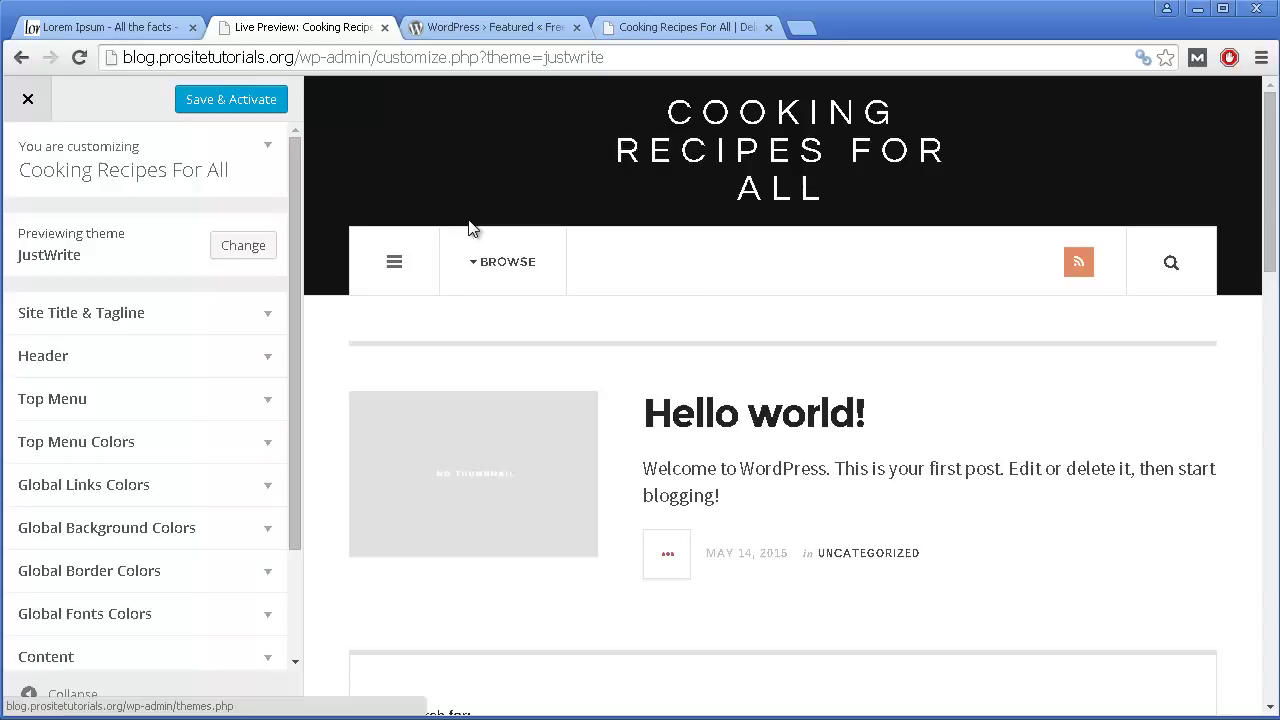
left_click(220, 99)
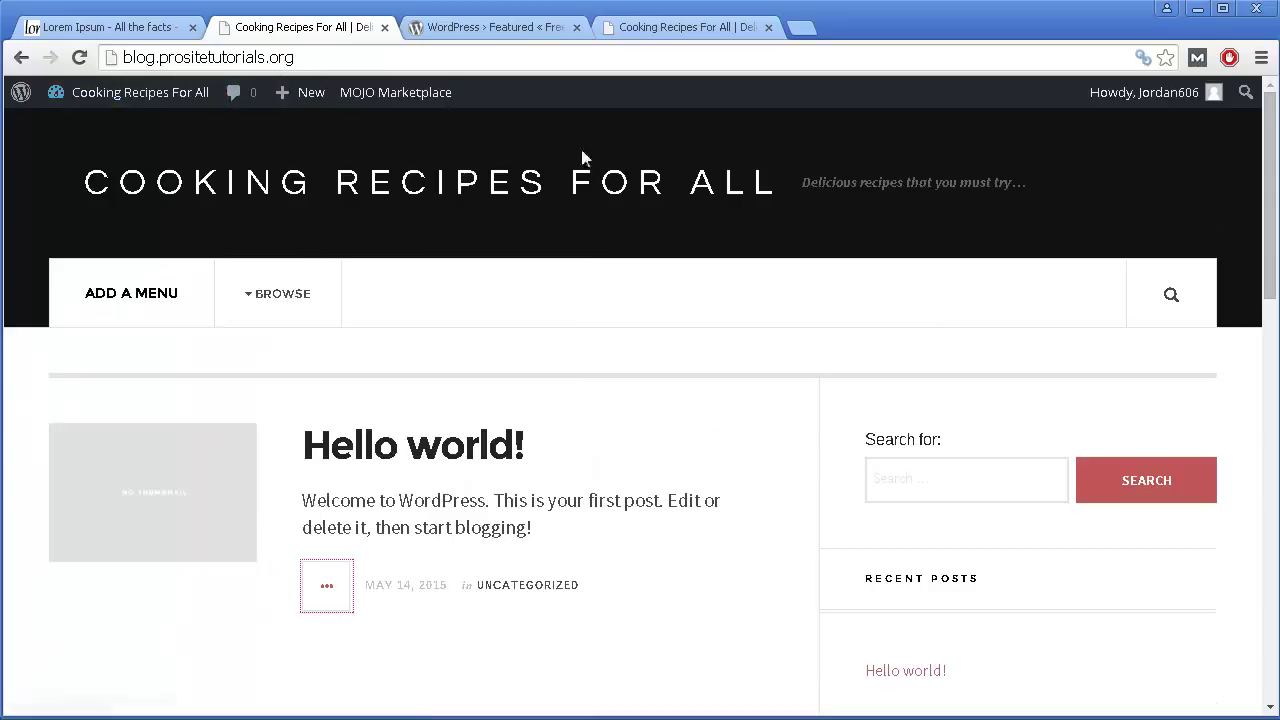
left_click(452, 30)
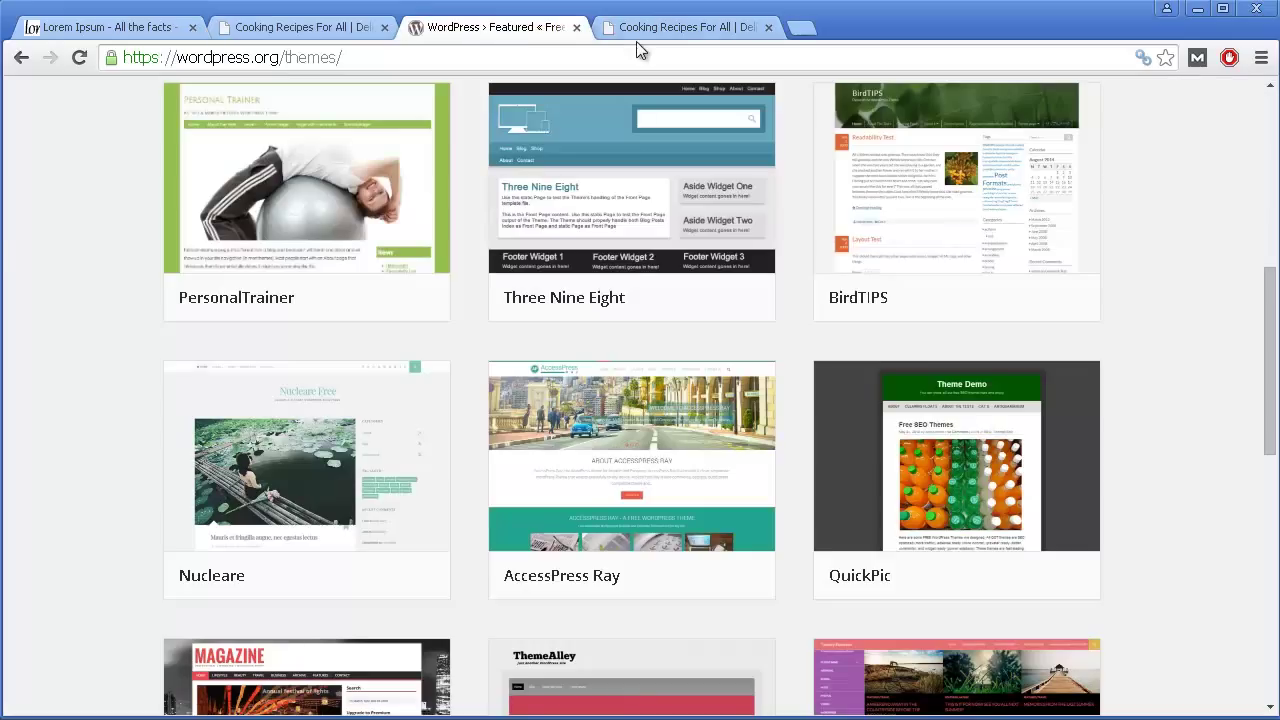
left_click(330, 27)
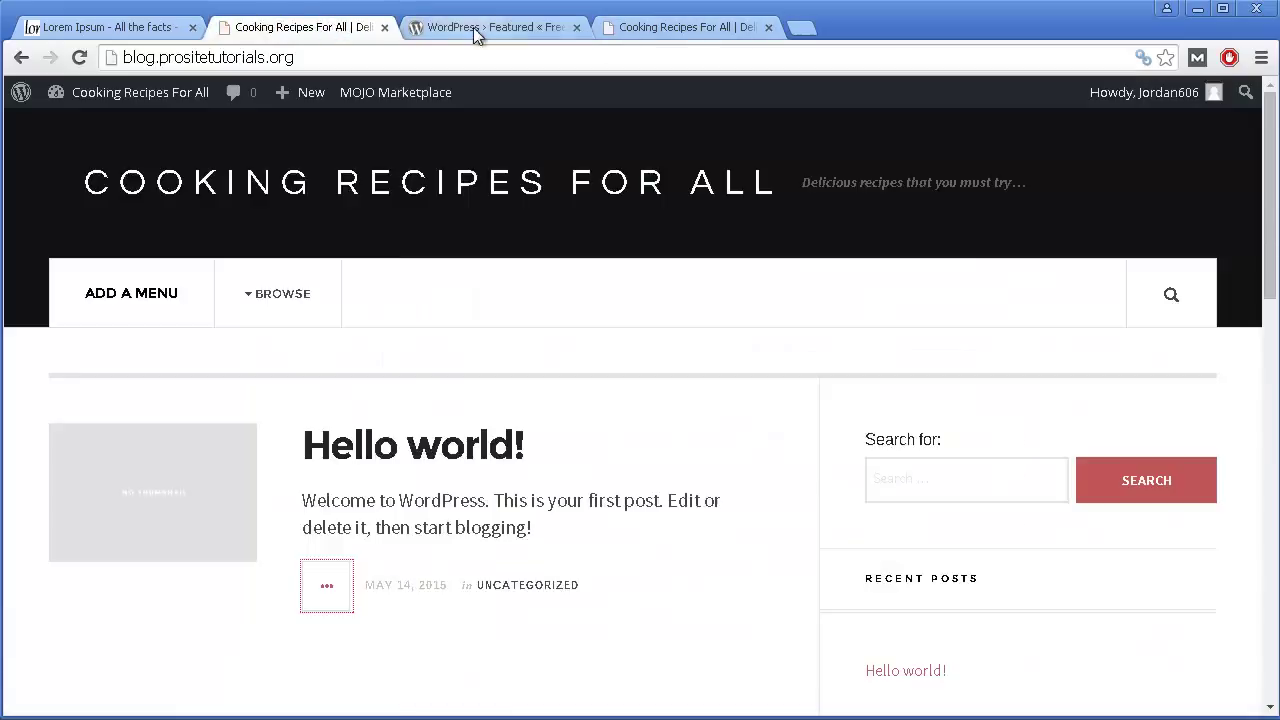
left_click(577, 28)
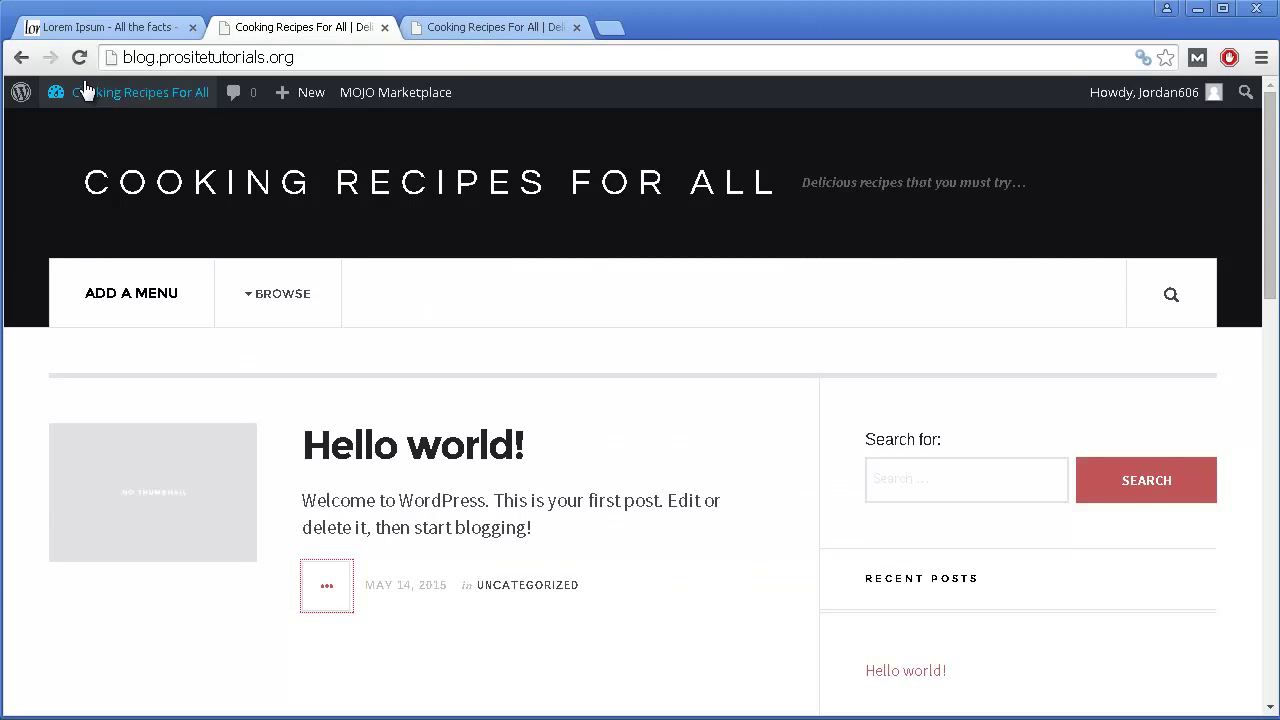
- Go from the live site to the admin Dashboard via the site-name menu
mouse_move(86, 92)
left_click(98, 127)
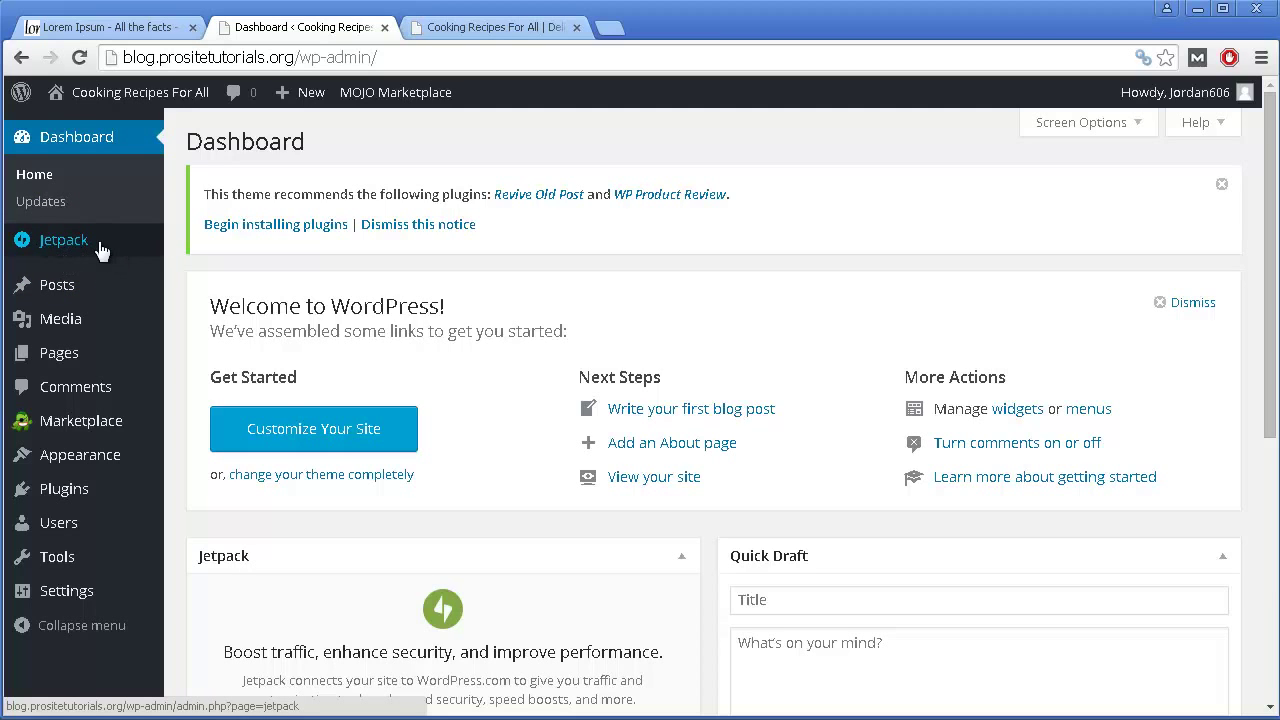
scroll(120, 350, "down", 1)
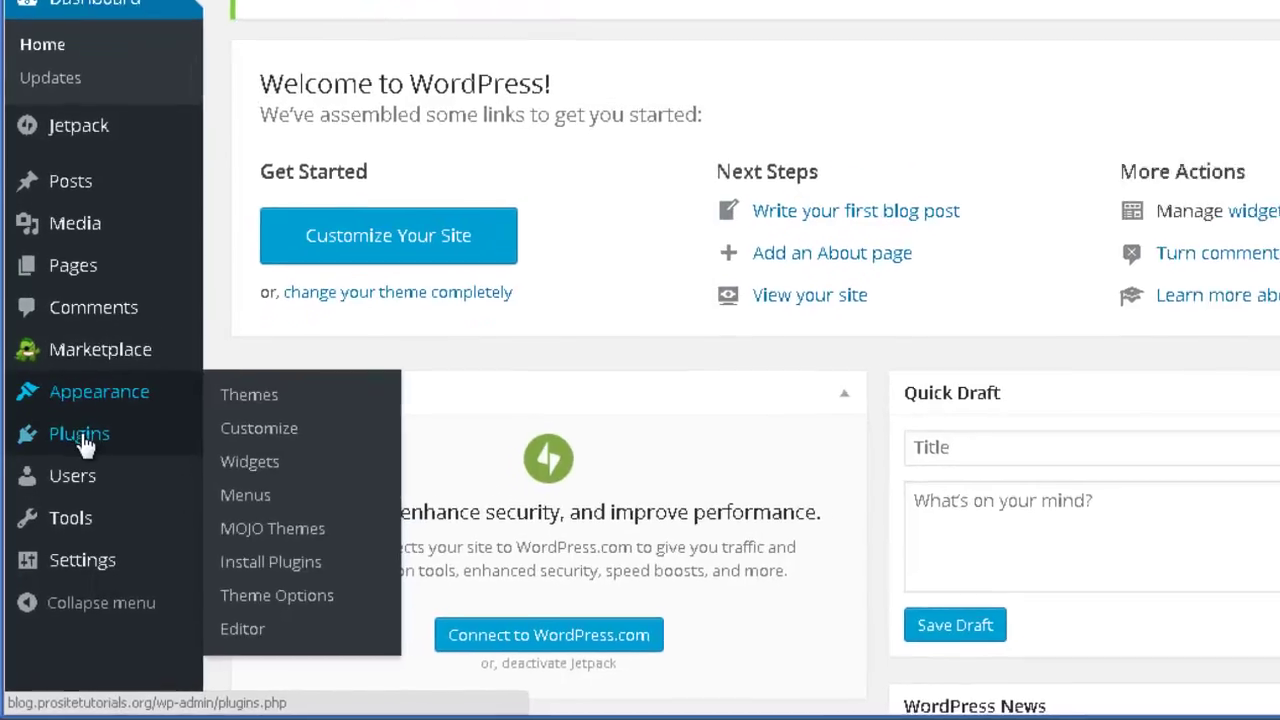
mouse_move(87, 445)
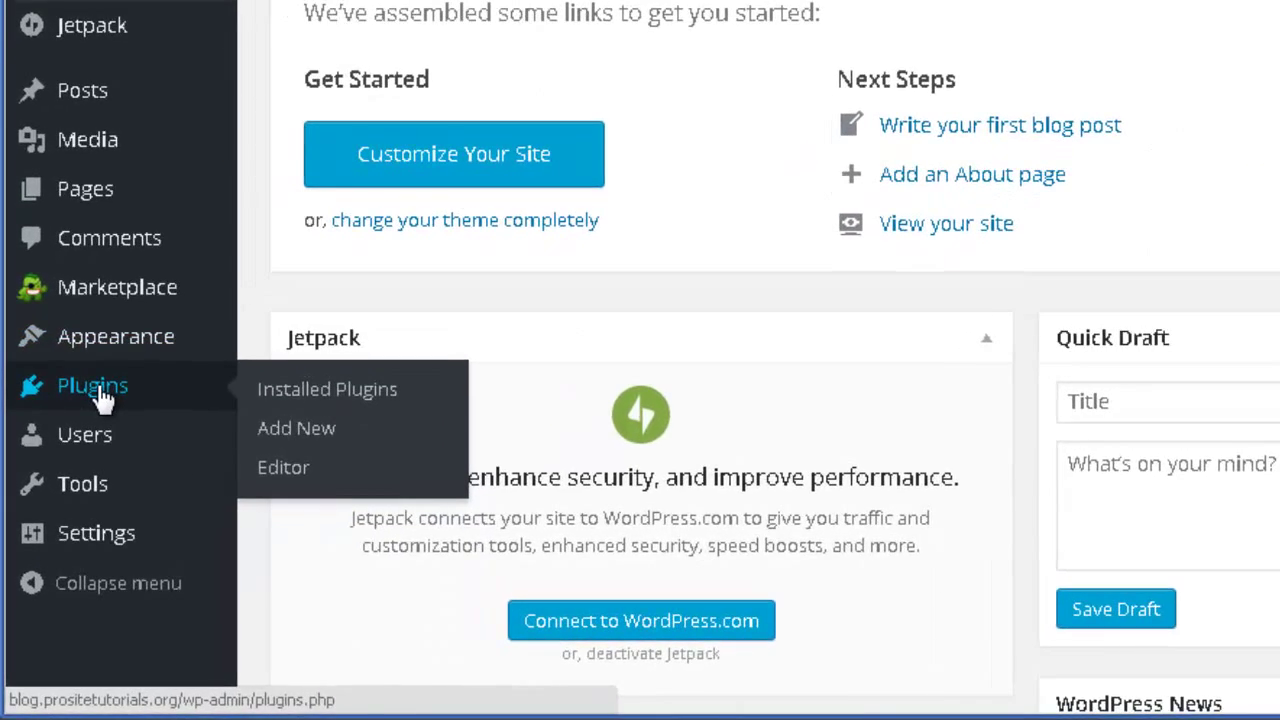
- Search plugins for 'jetpack', see it is already installed, and open the Jetpack admin page
left_click(340, 447)
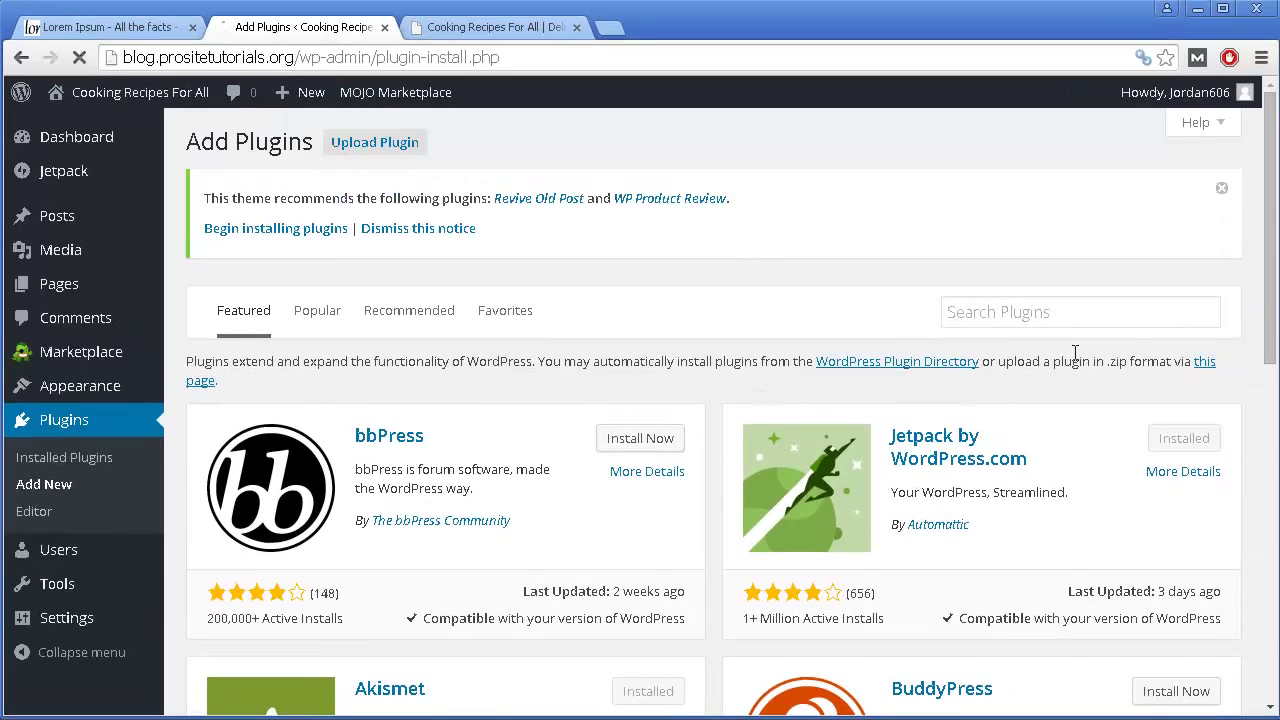
left_click(1074, 314)
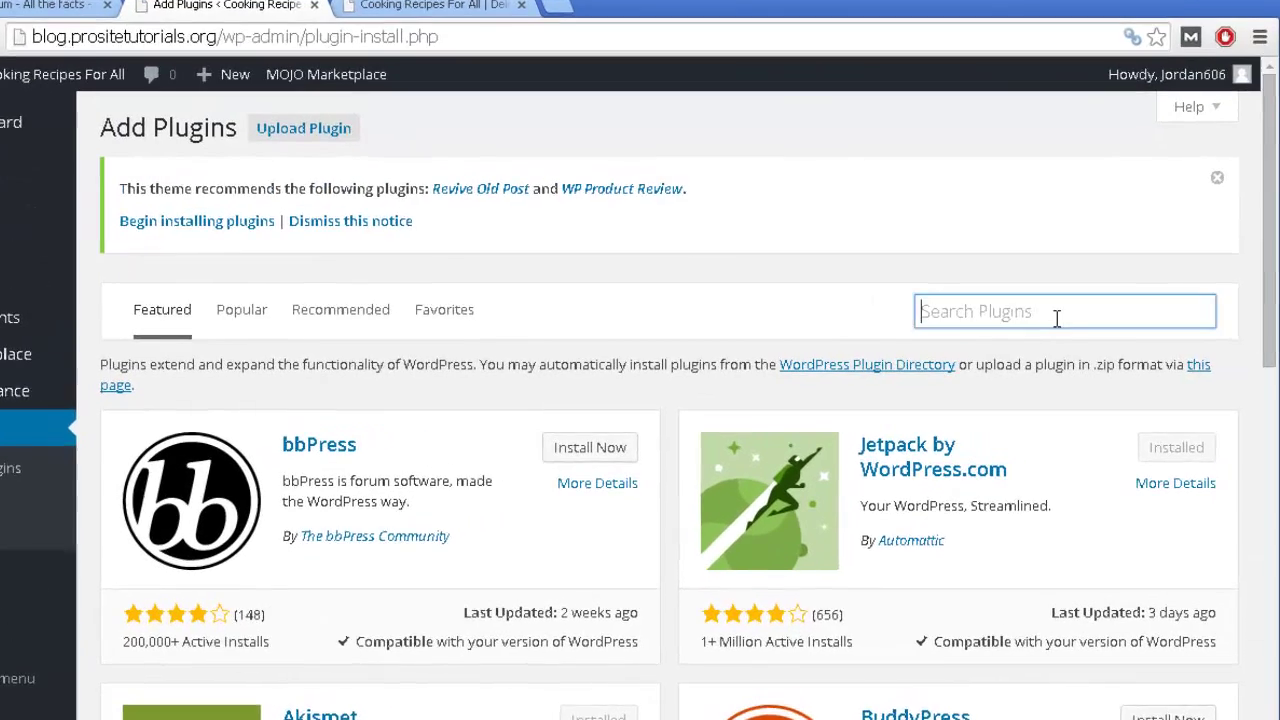
type("jet")
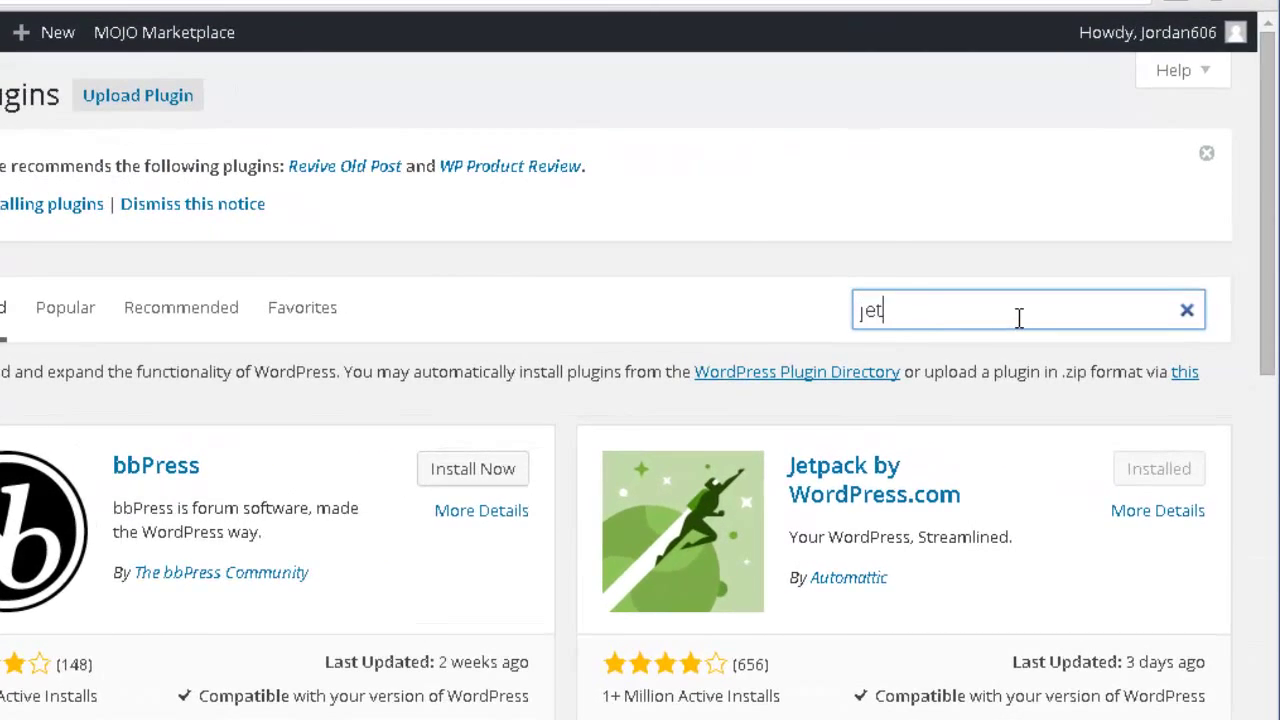
type("pack")
key("Return")
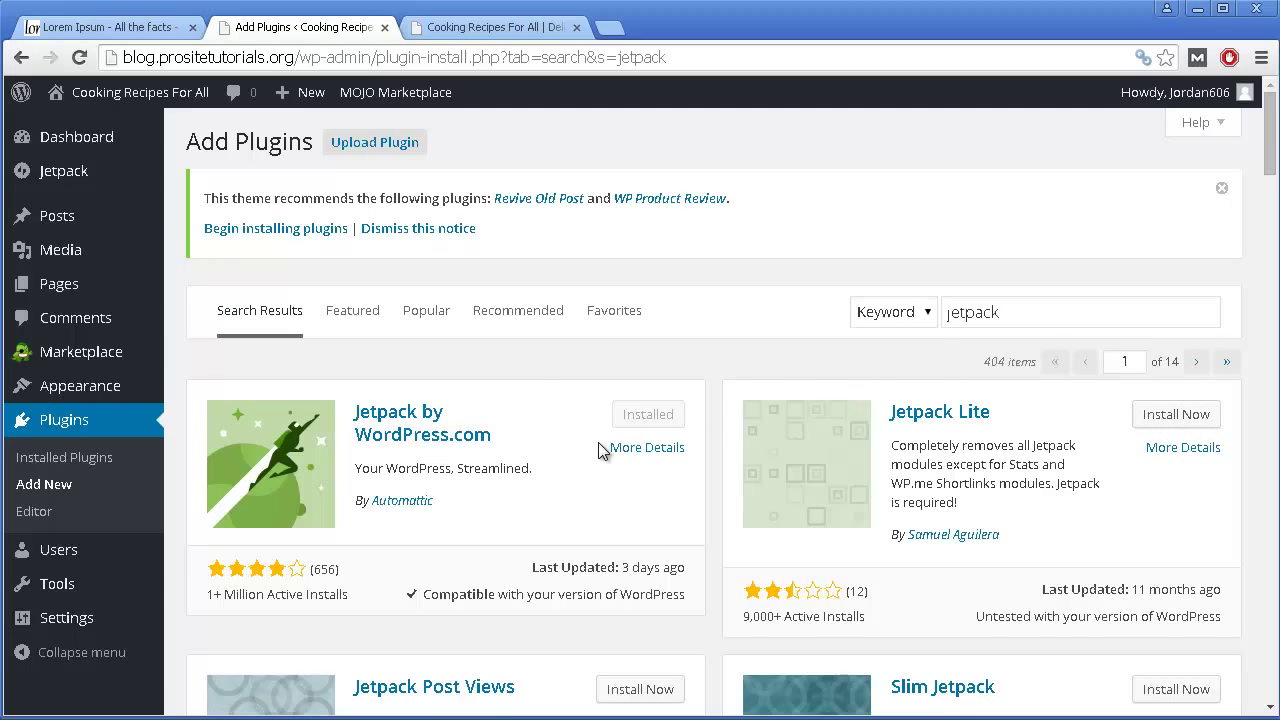
left_click(100, 169)
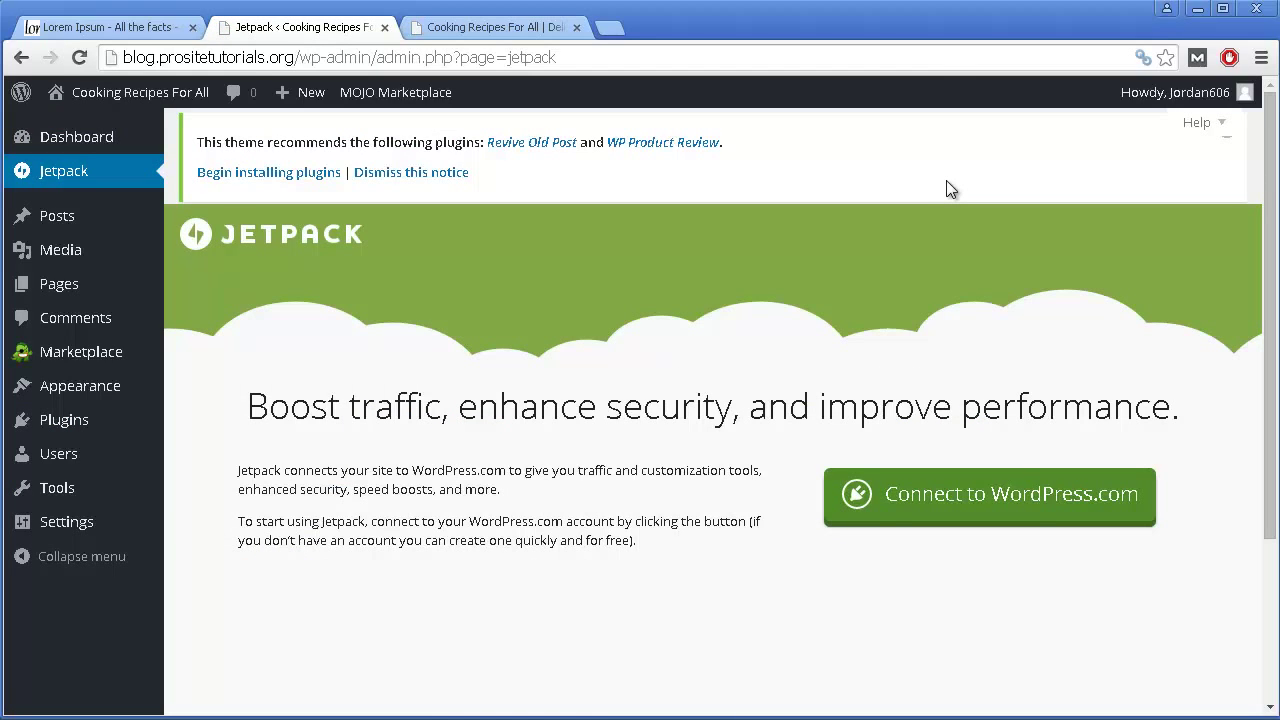
- Connect Jetpack to WordPress.com by signing in with the account's username and password
left_click(1003, 505)
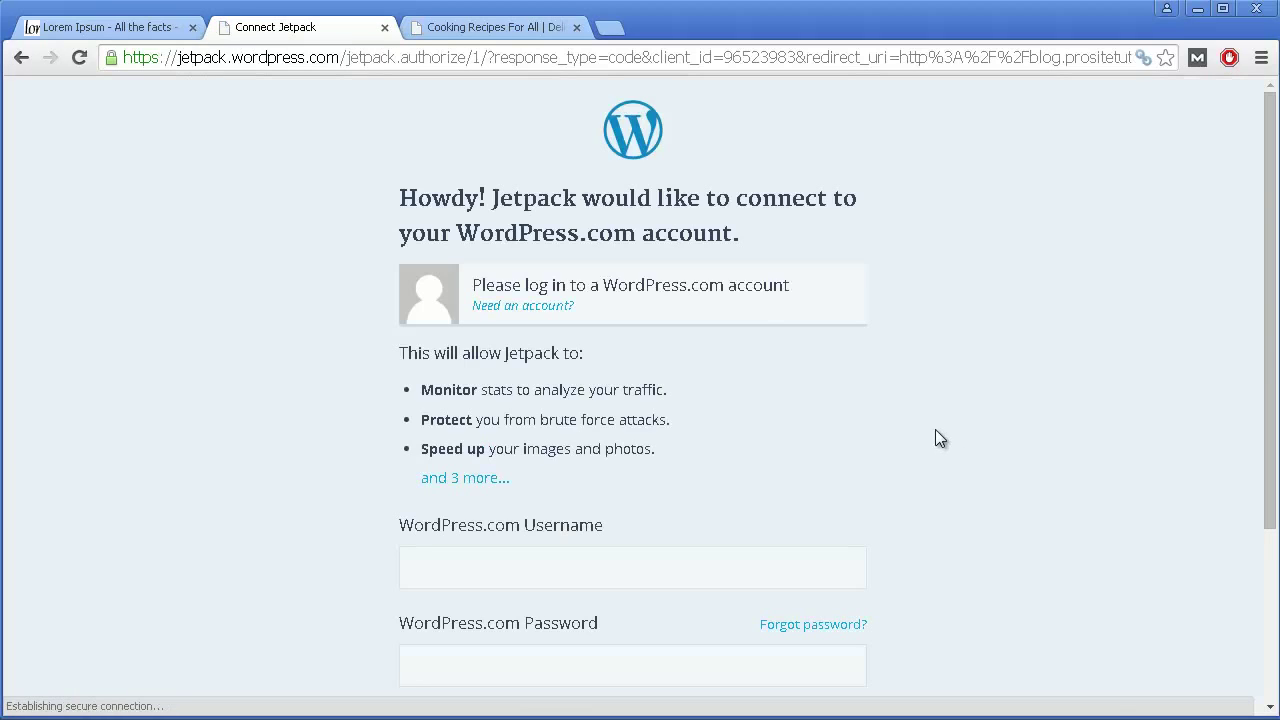
scroll(935, 437, "down", 2)
left_click(674, 349)
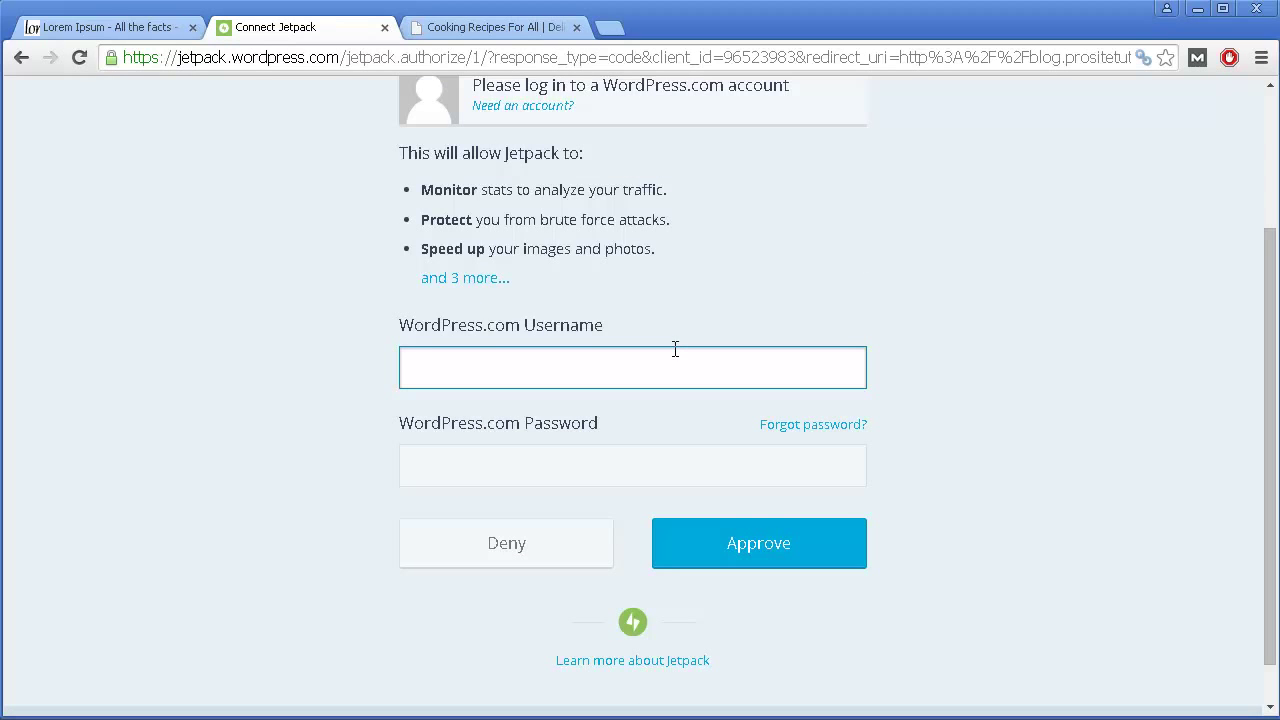
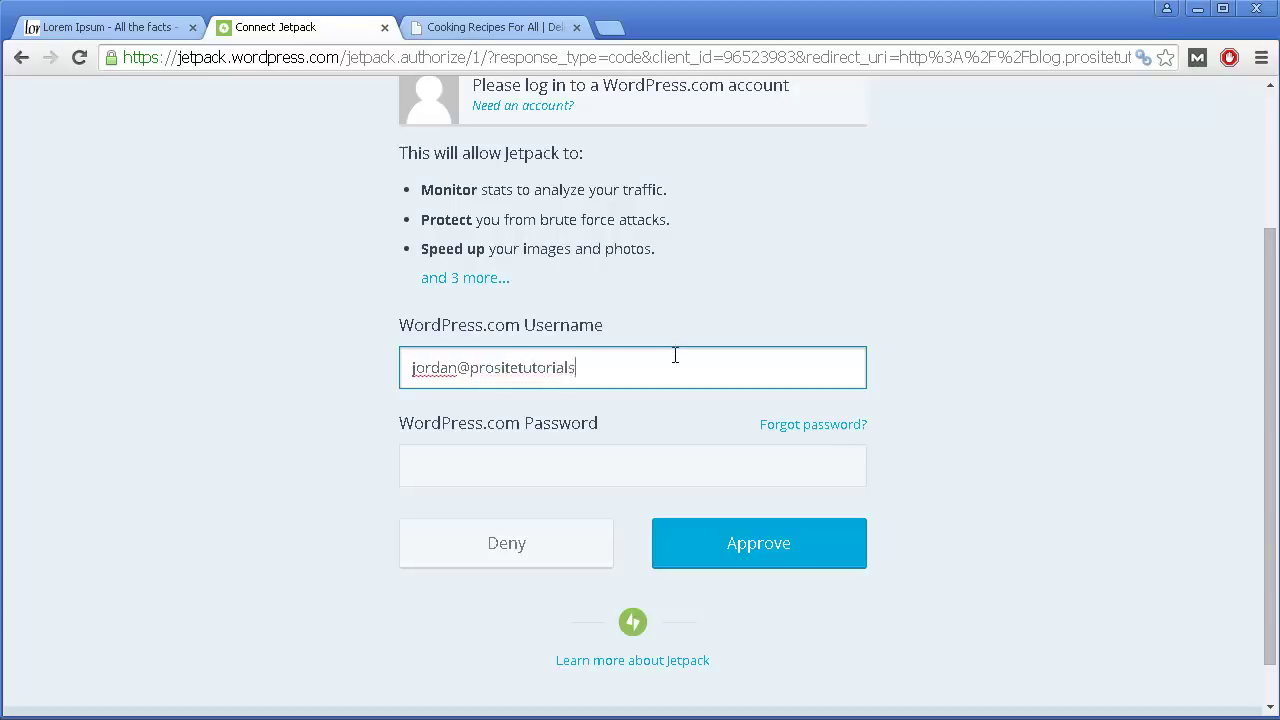
left_click(616, 447)
type("p")
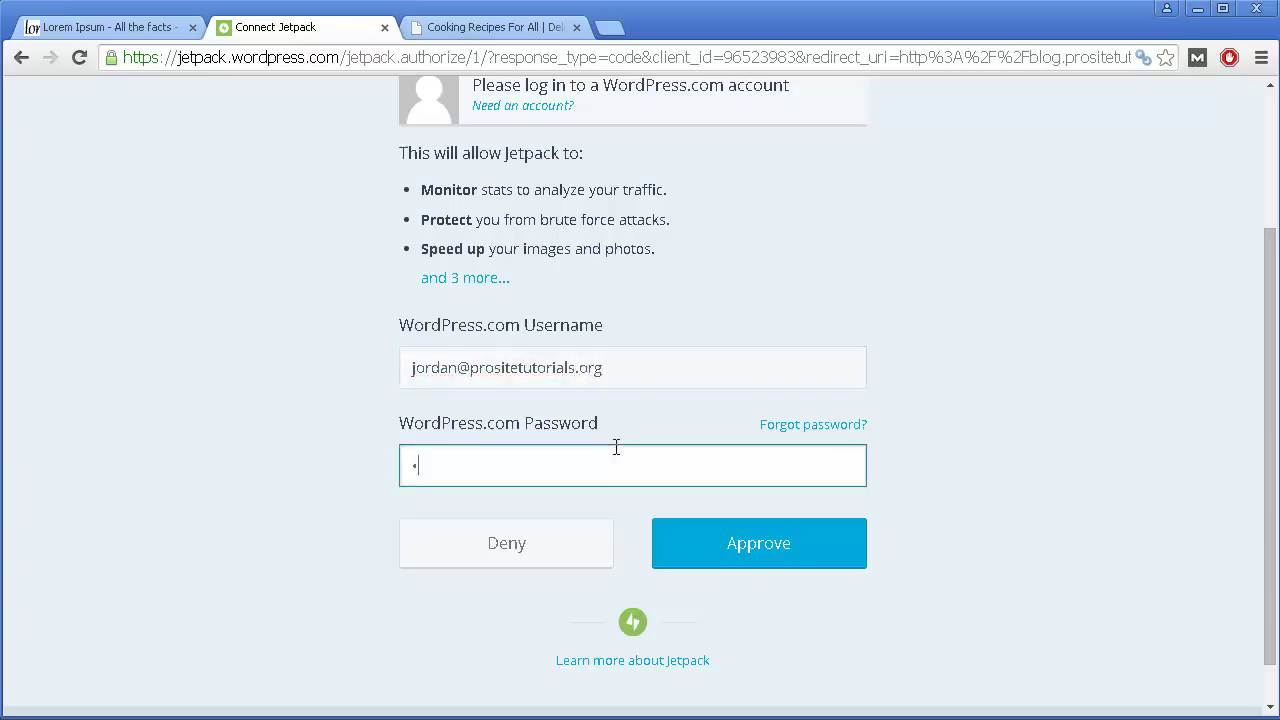
type("••••••")
key("Return")
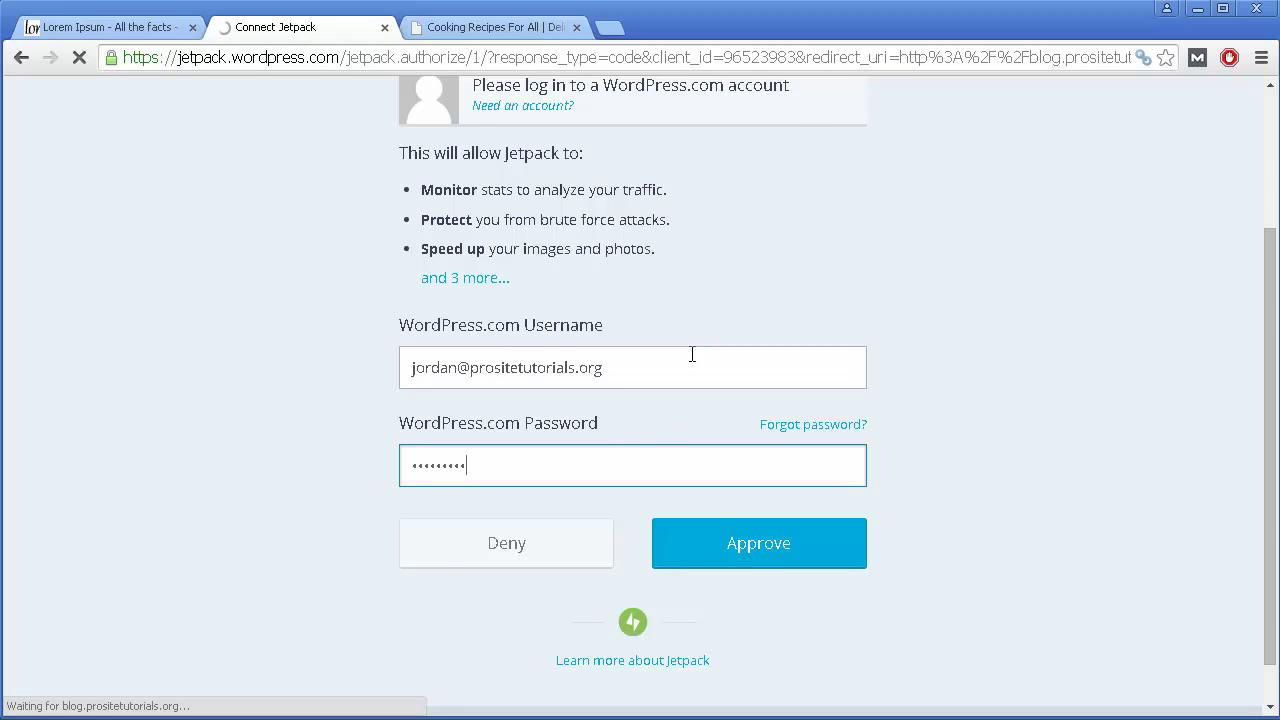
scroll(691, 354, "up", 1)
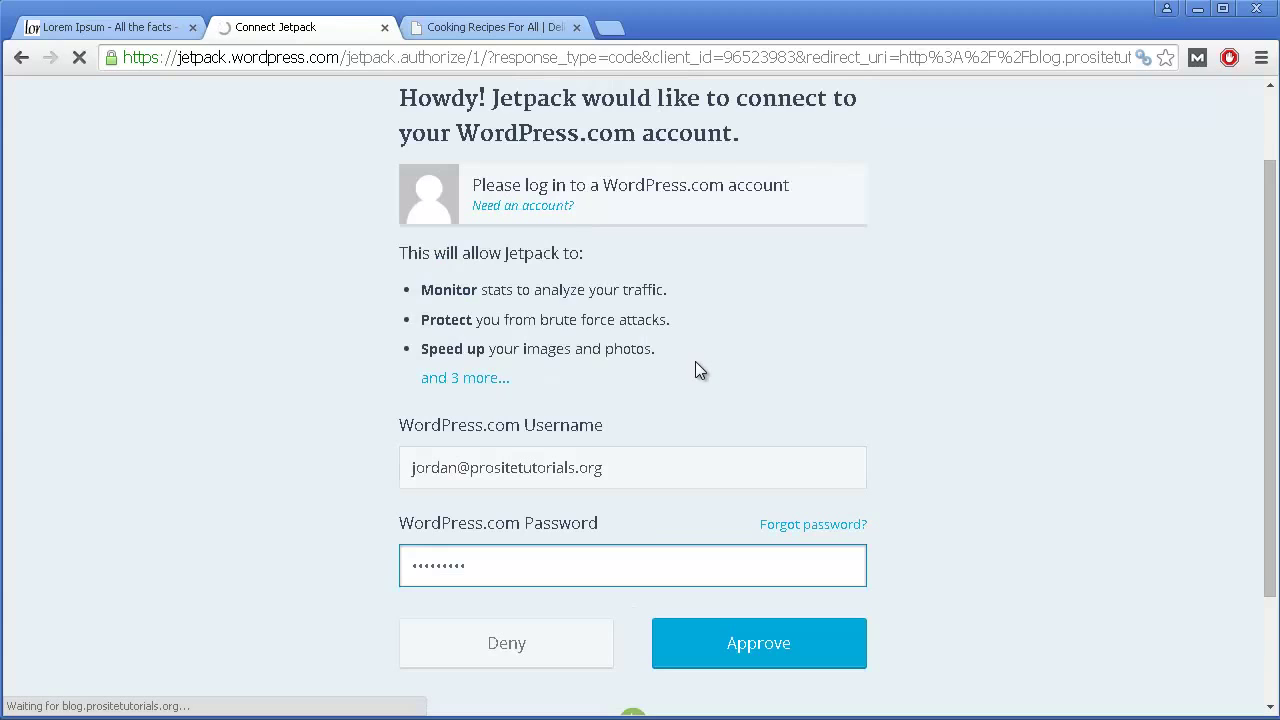
scroll(691, 366, "down", 1)
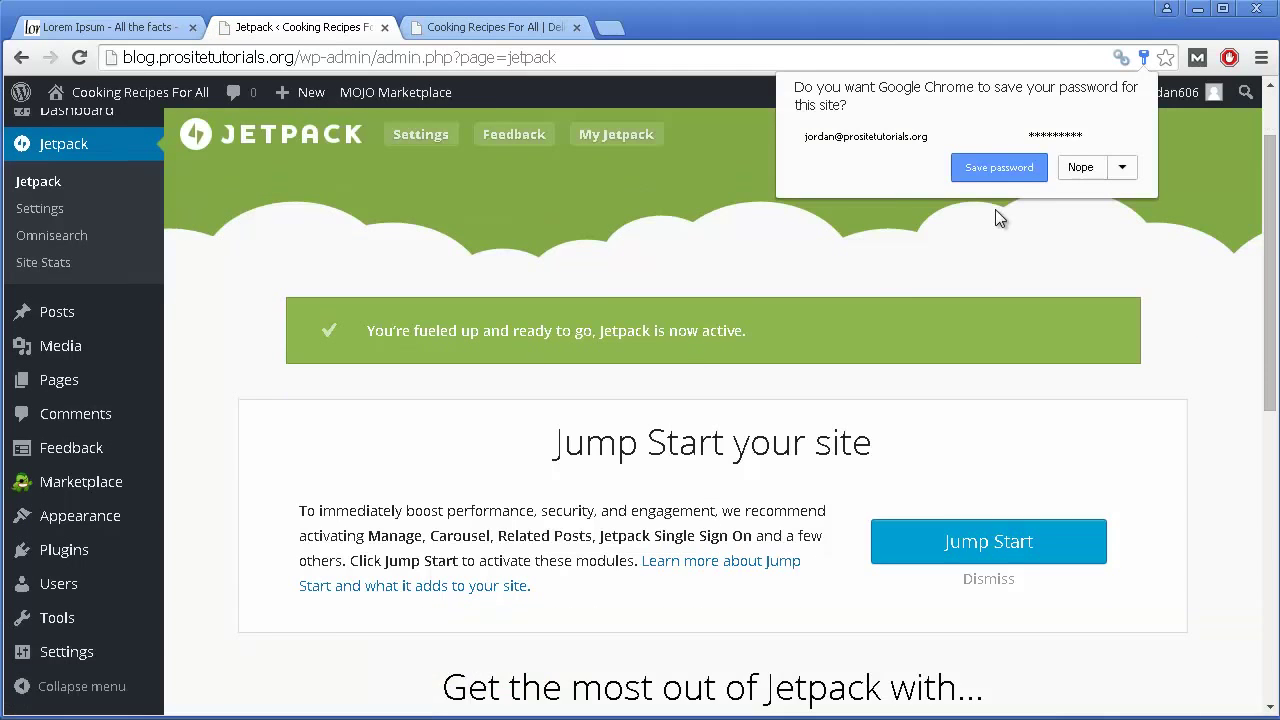
left_click(1010, 170)
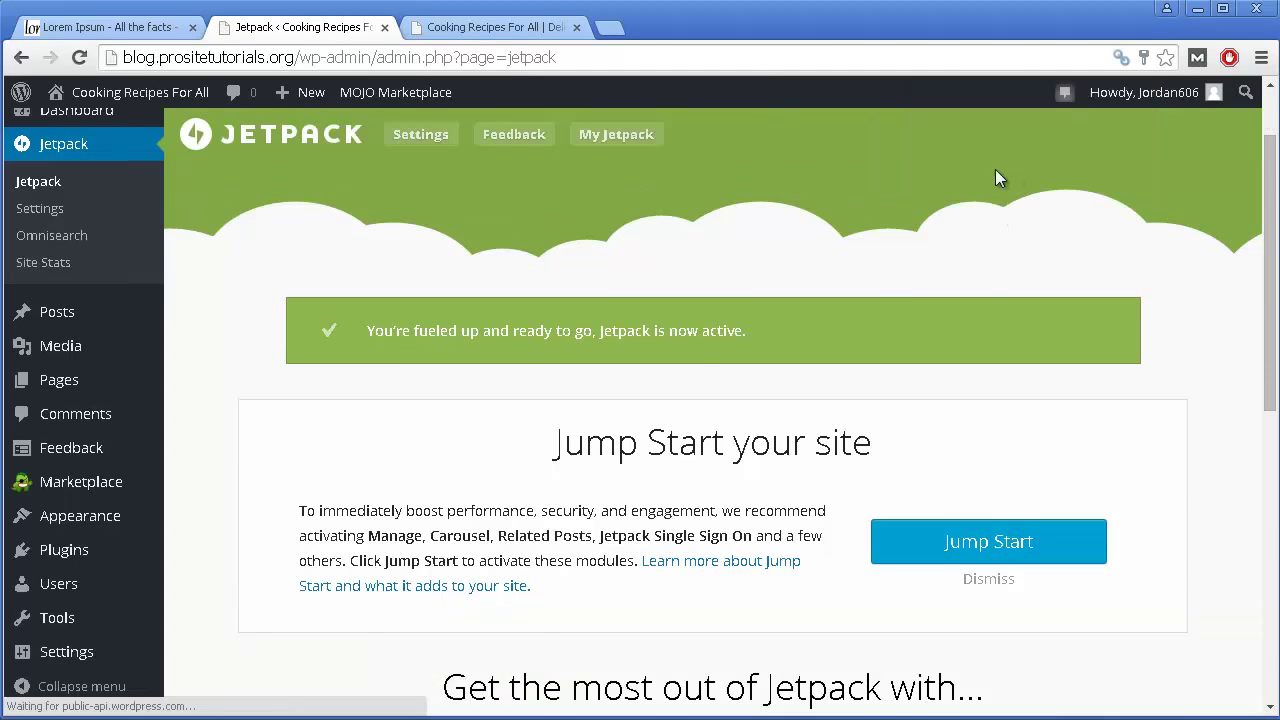
scroll(985, 185, "down", 3)
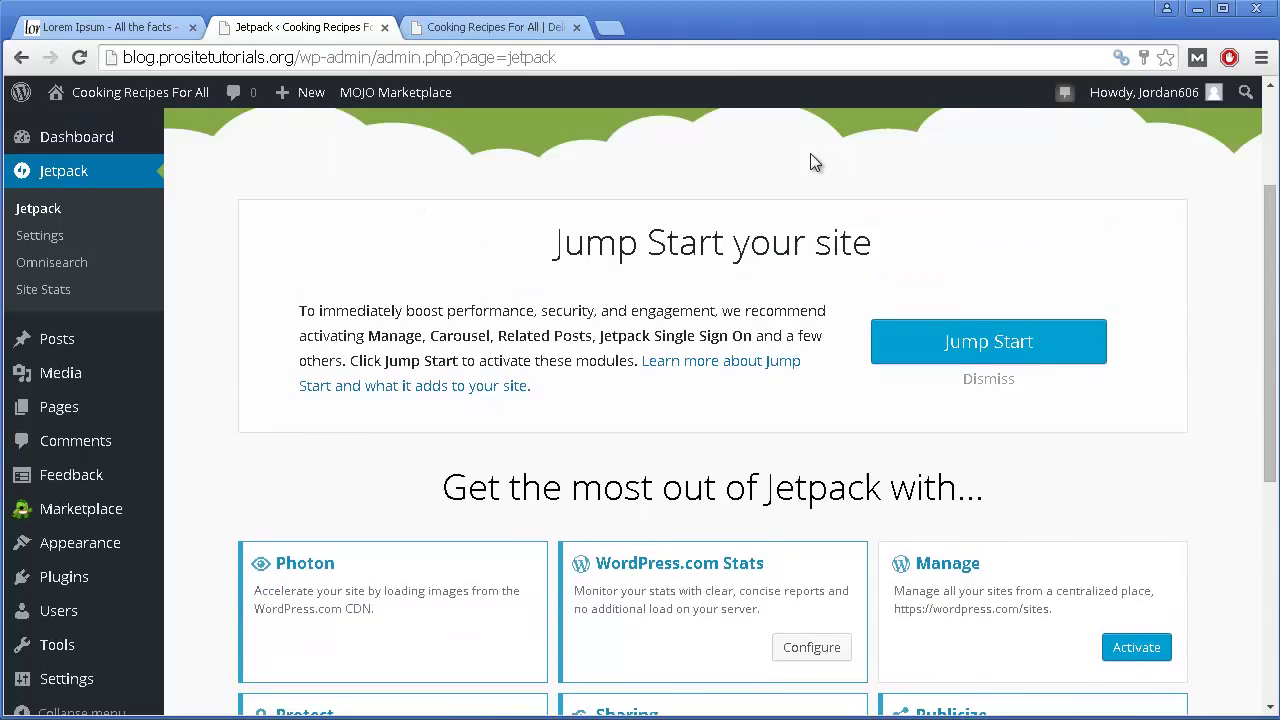
scroll(810, 153, "down", 4)
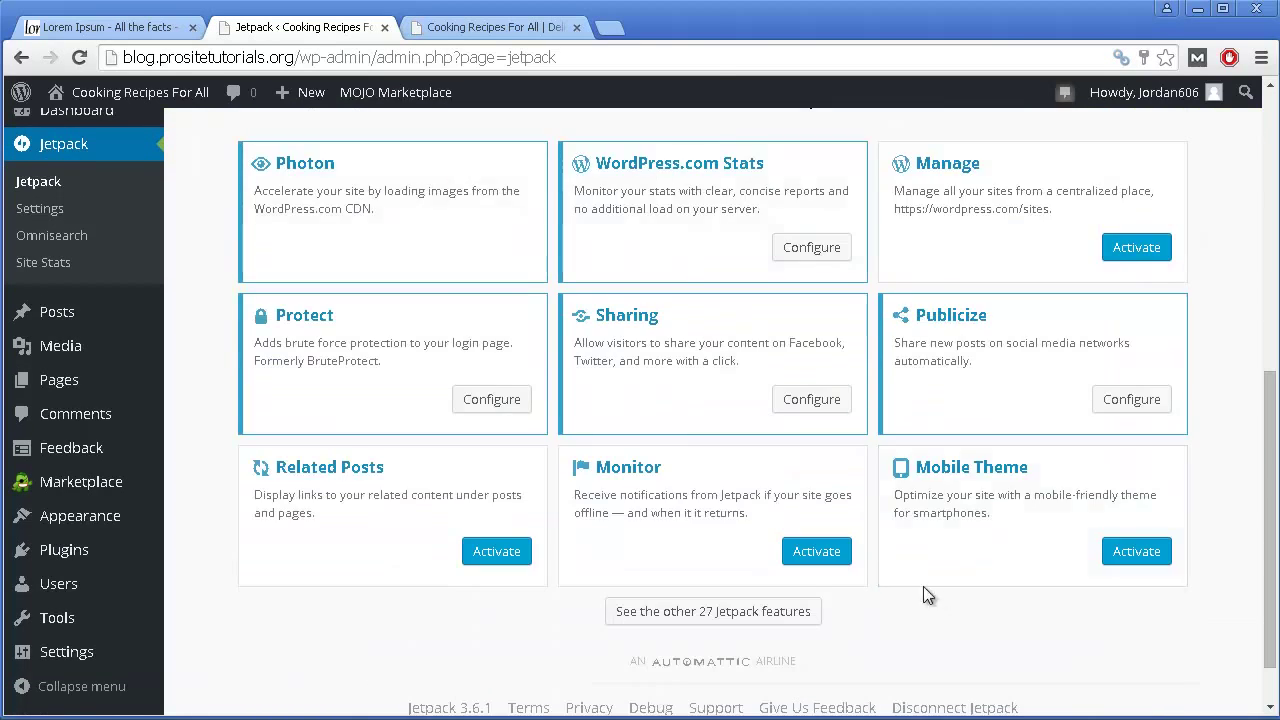
left_click(632, 624)
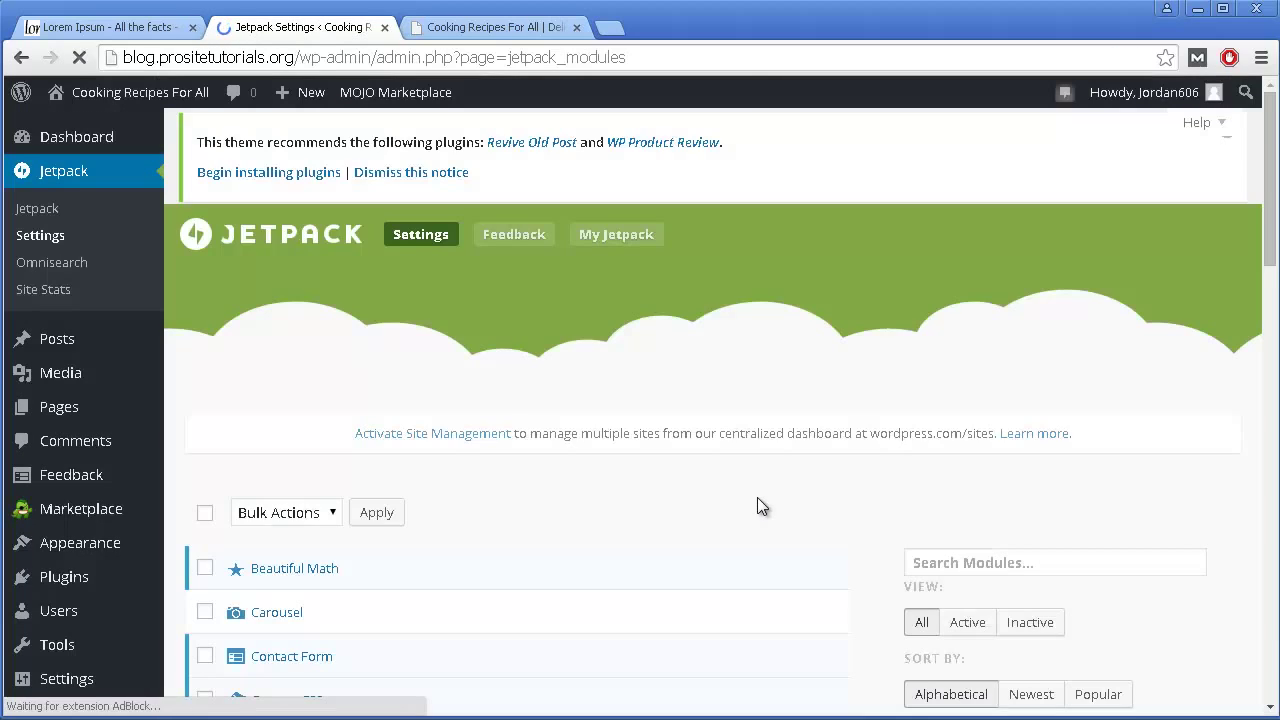
scroll(773, 421, "down", 2)
scroll(760, 290, "down", 8)
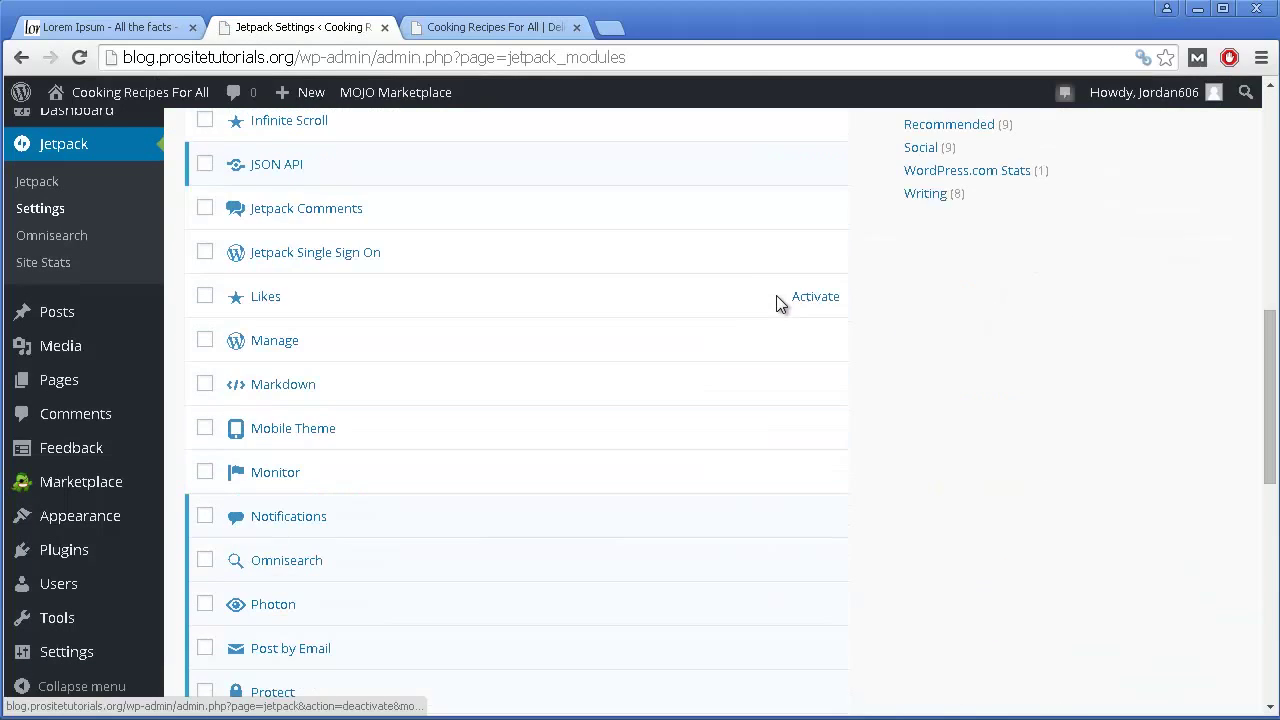
scroll(772, 297, "down", 1)
scroll(772, 296, "down", 7)
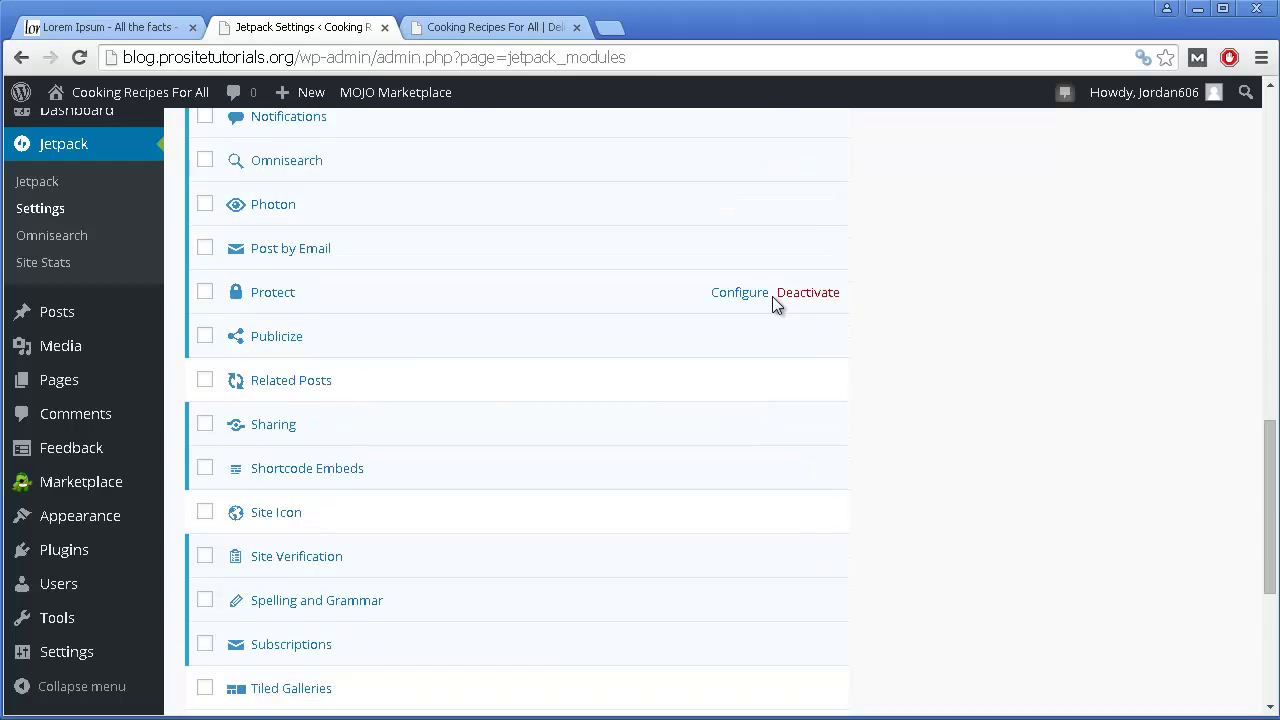
scroll(374, 425, "up", 12)
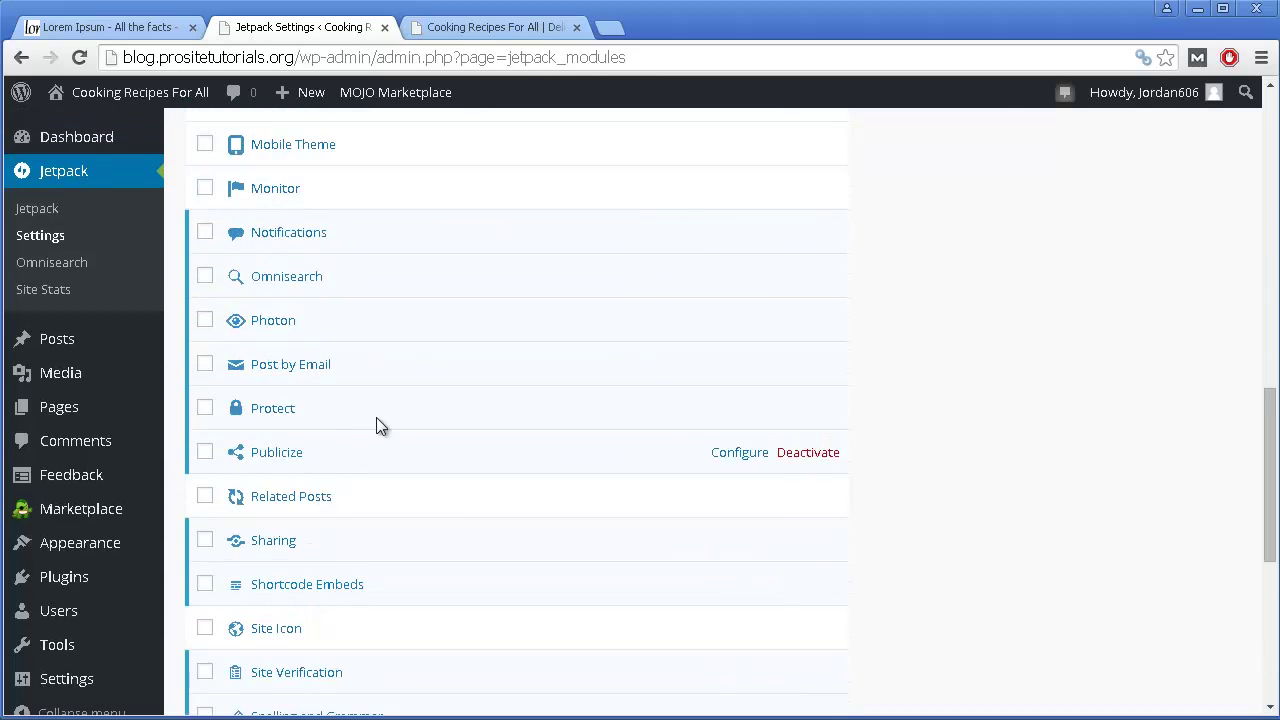
scroll(425, 182, "up", 2)
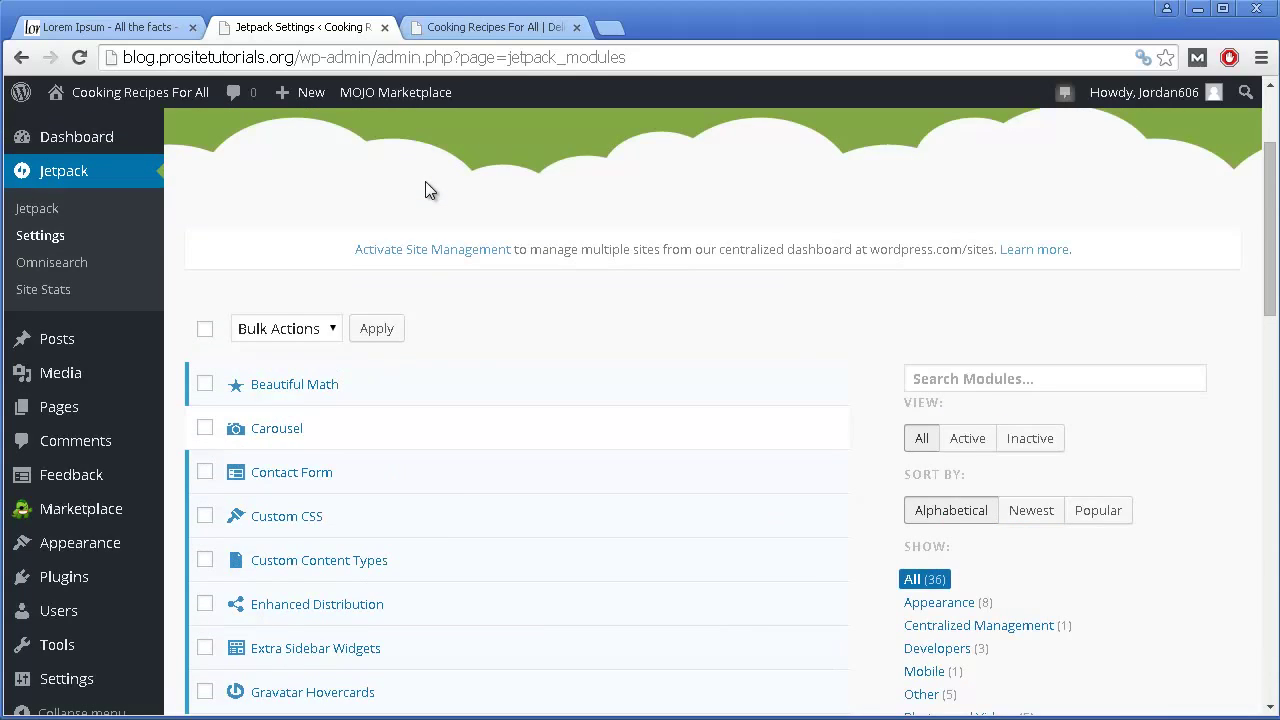
scroll(440, 140, "down", 1)
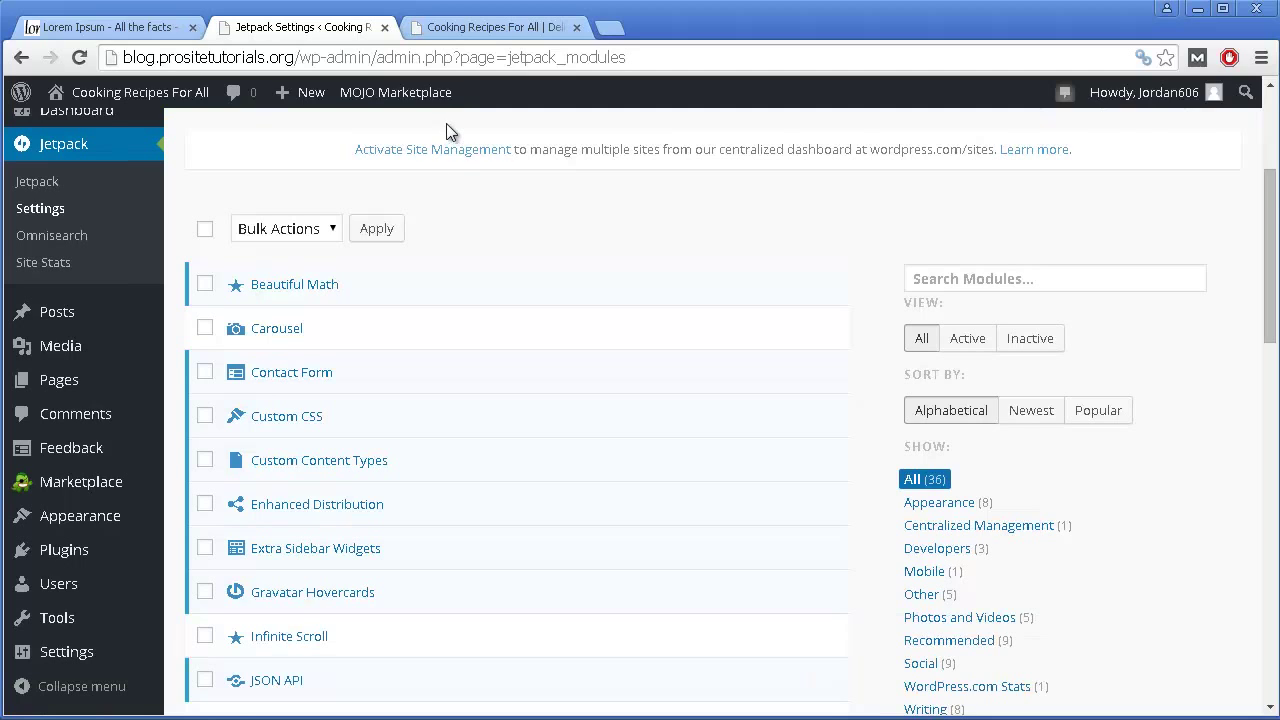
scroll(386, 280, "down", 2)
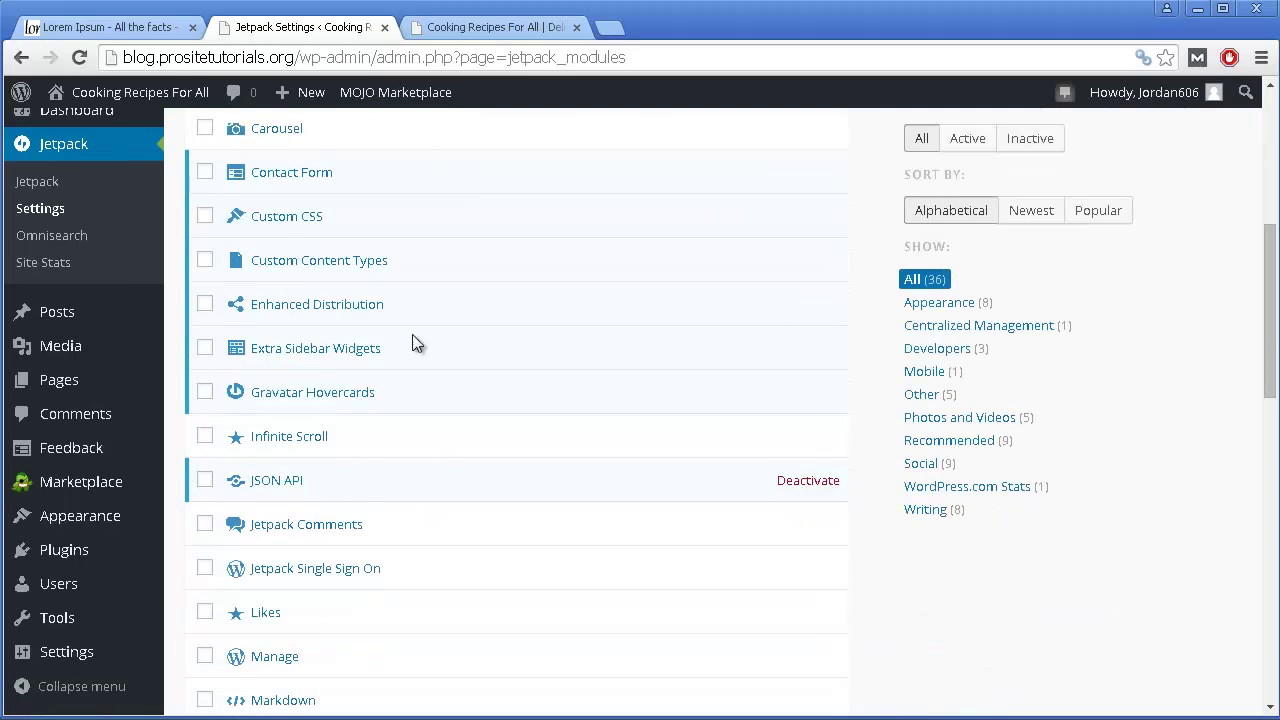
scroll(397, 340, "up", 2)
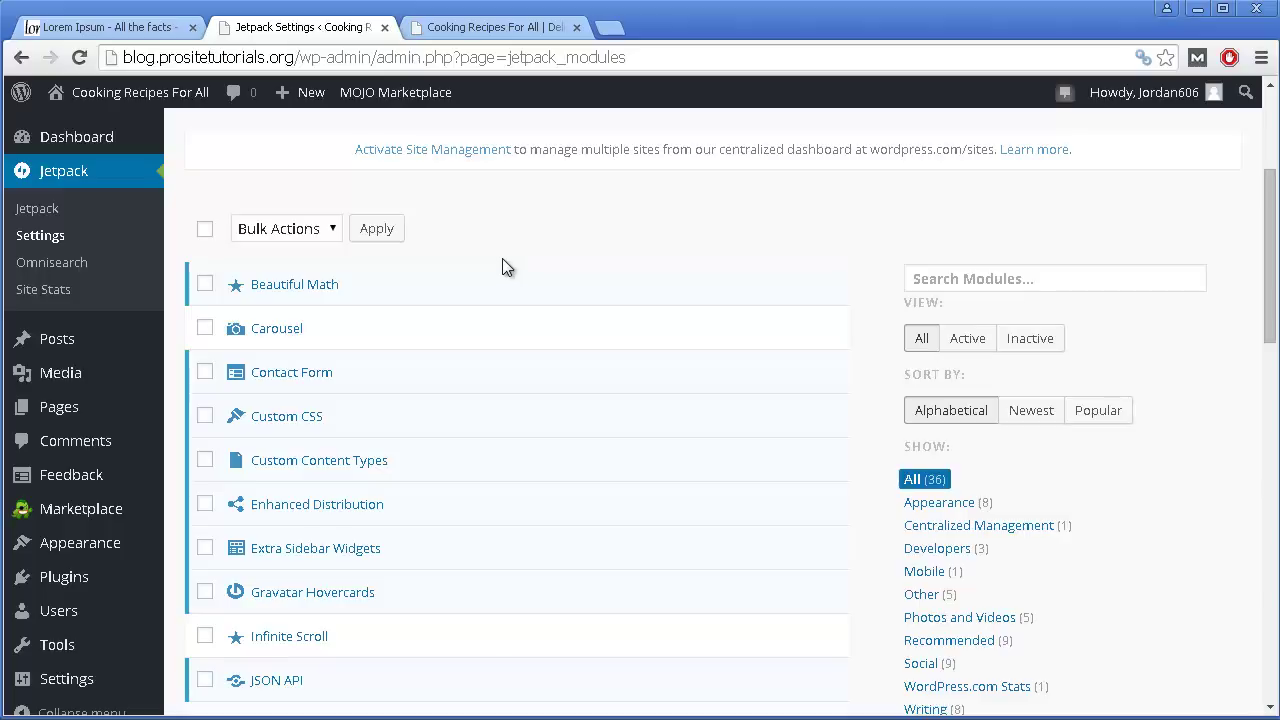
mouse_move(502, 264)
scroll(60, 350, "down", 1)
mouse_move(65, 316)
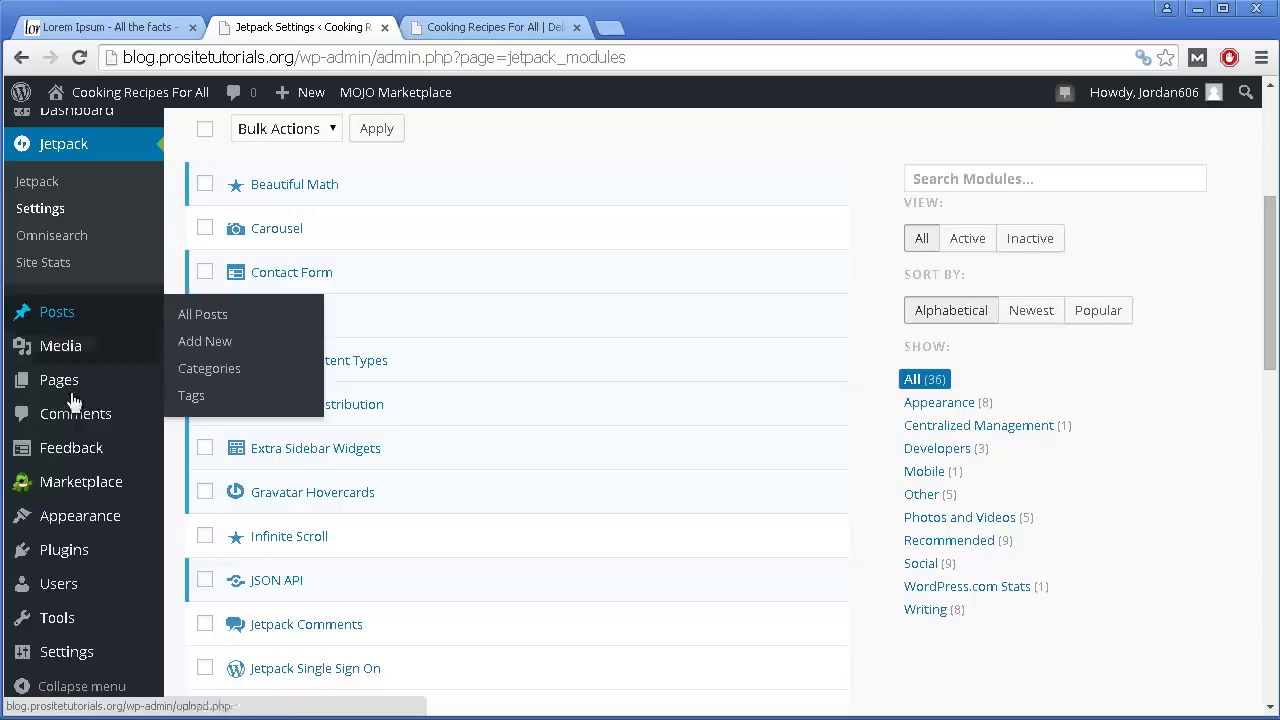
mouse_move(100, 380)
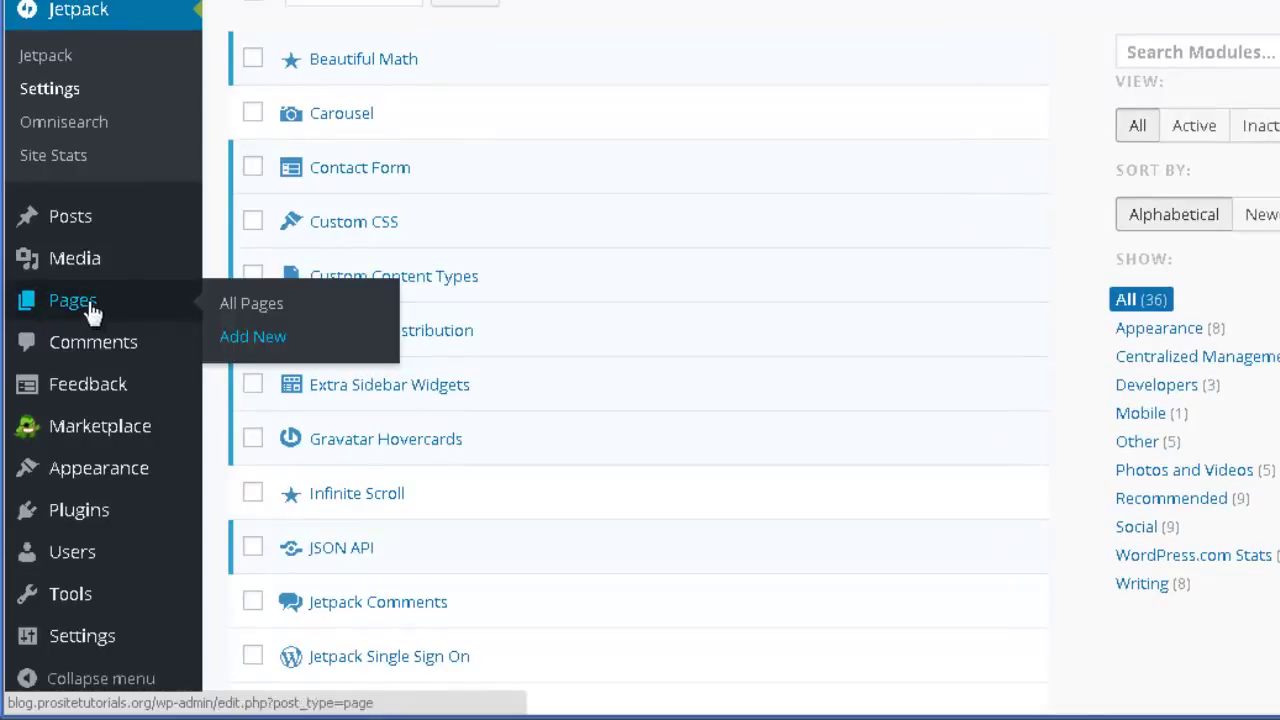
- Start a new page, dismiss the distraction-free writing tip, and toggle that mode on and off
left_click(253, 338)
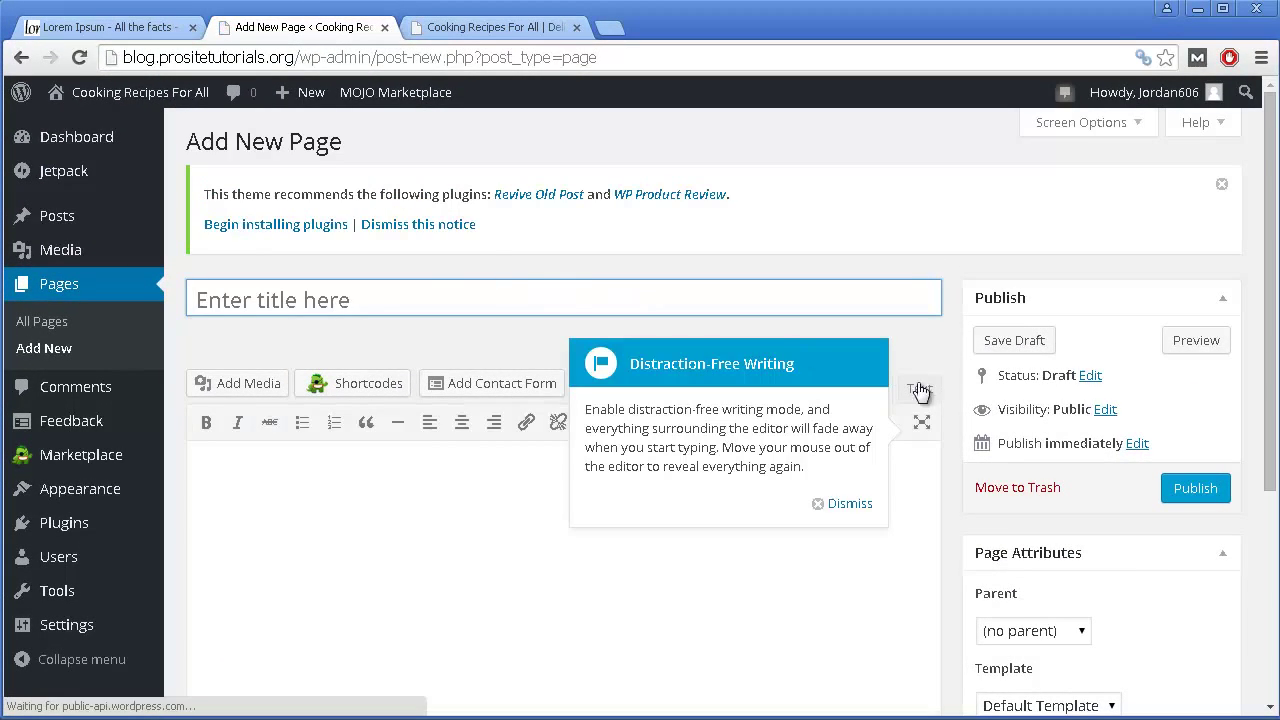
left_click(413, 303)
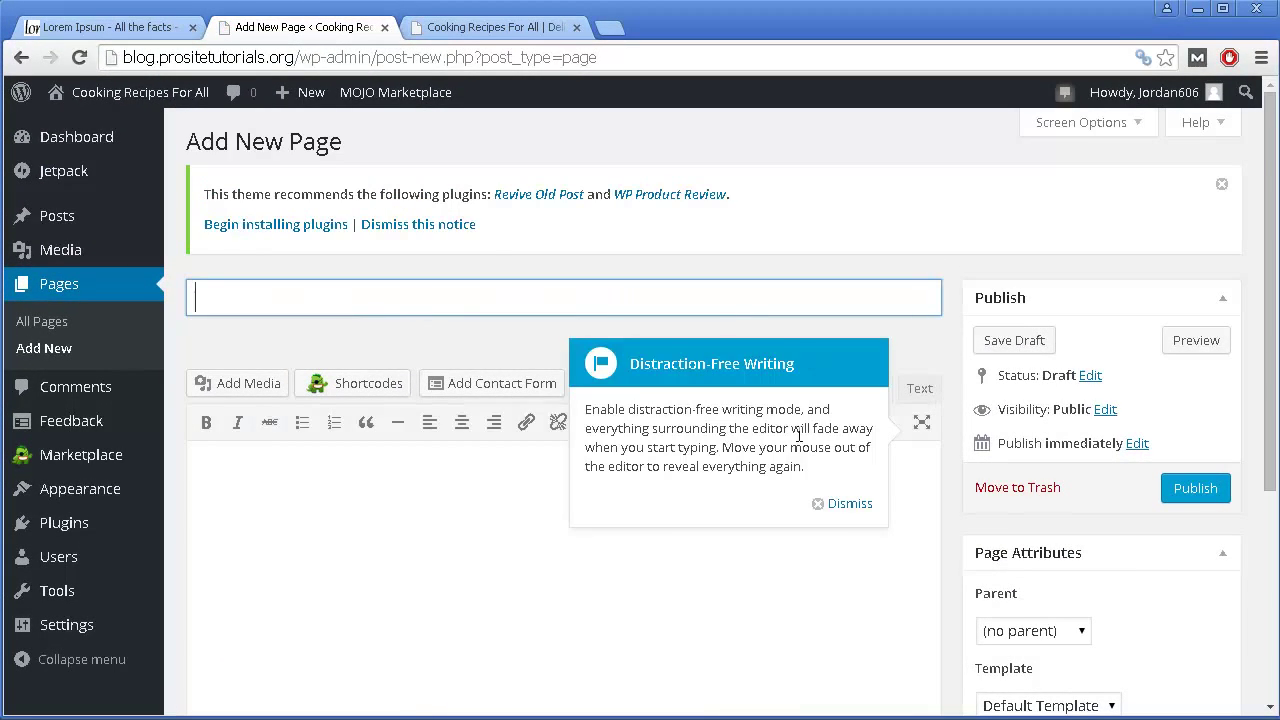
left_click(849, 503)
scroll(379, 298, "down", 2)
scroll(379, 298, "up", 2)
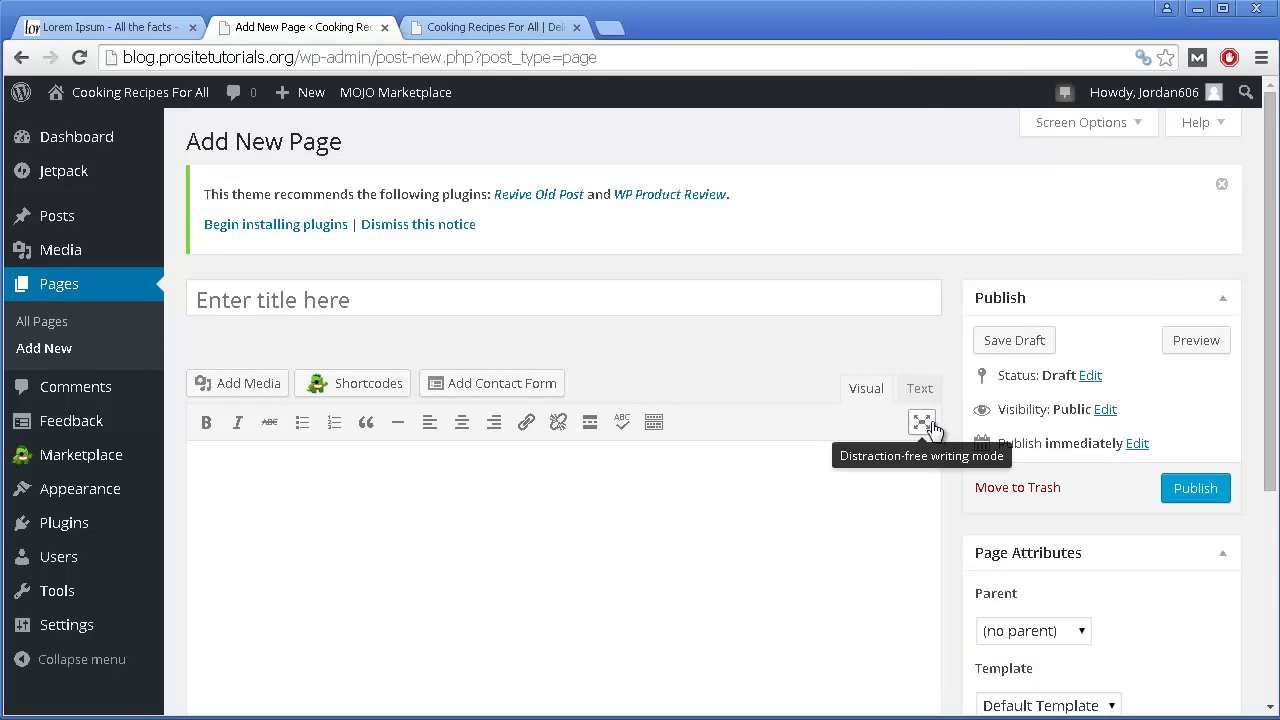
left_click(922, 423)
left_click(926, 425)
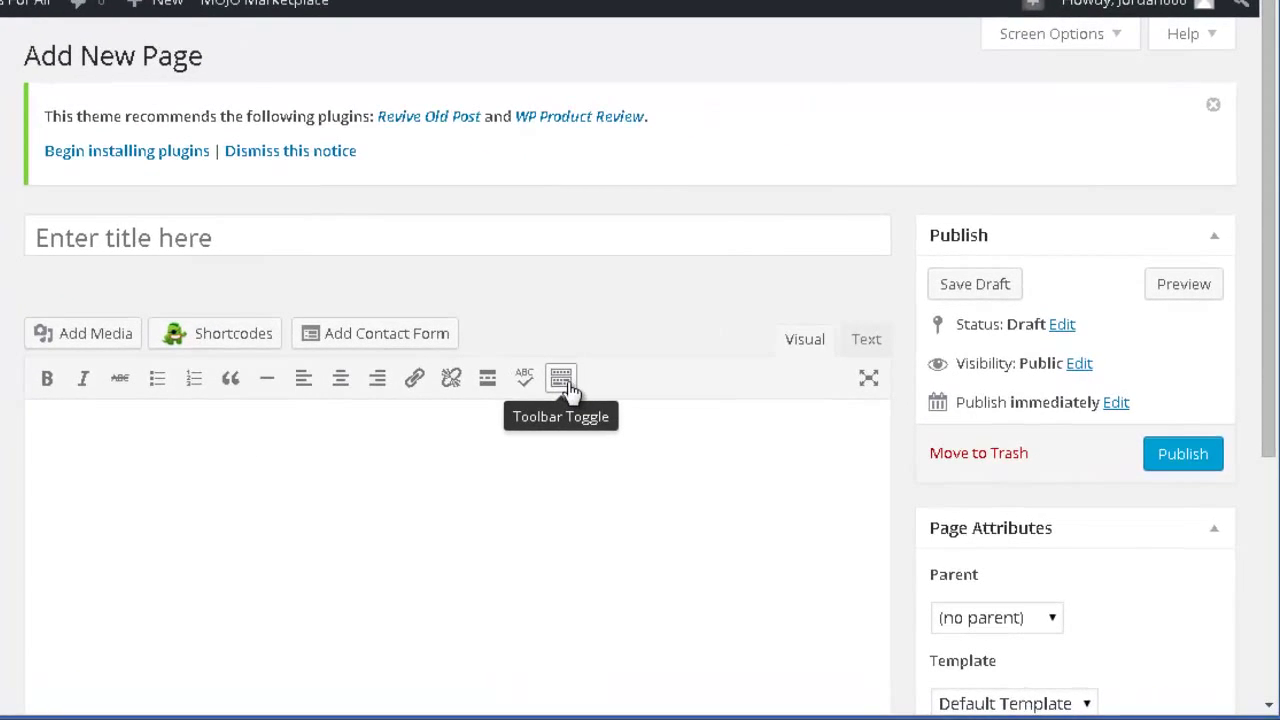
- Expand the editor's second row of formatting tools and place the caret in the page title
left_click(563, 382)
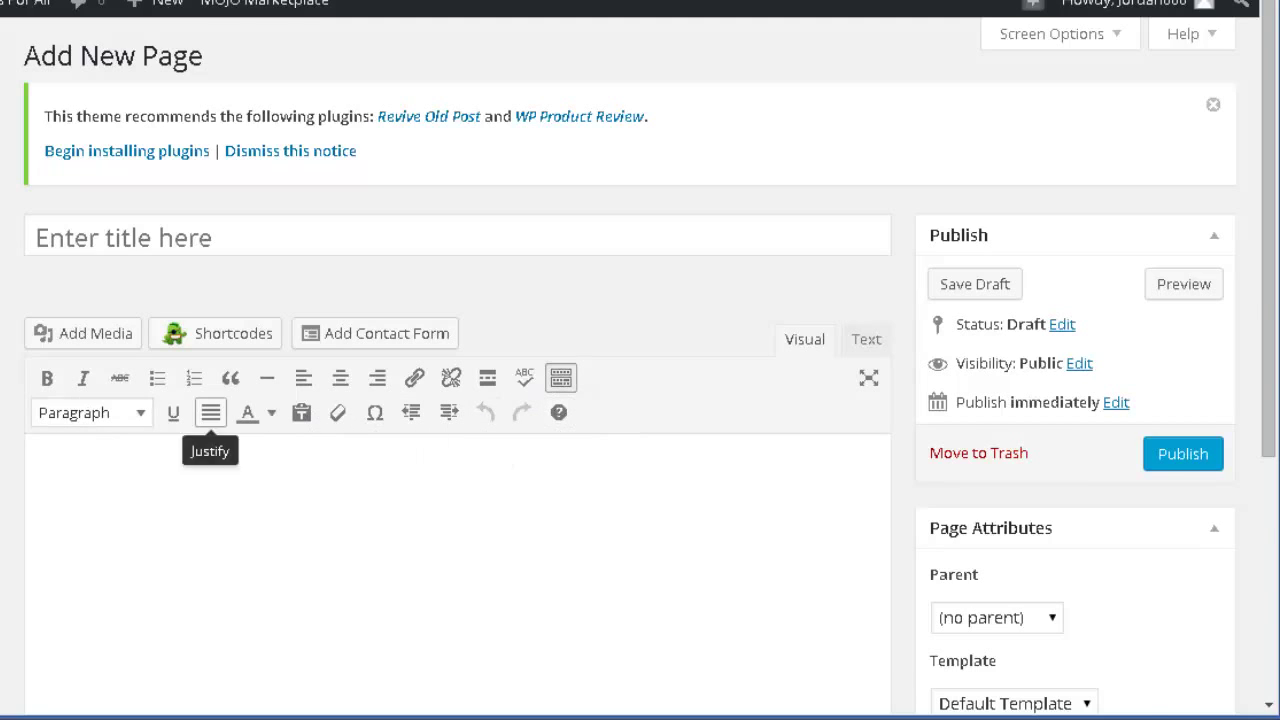
scroll(197, 347, "down", 3)
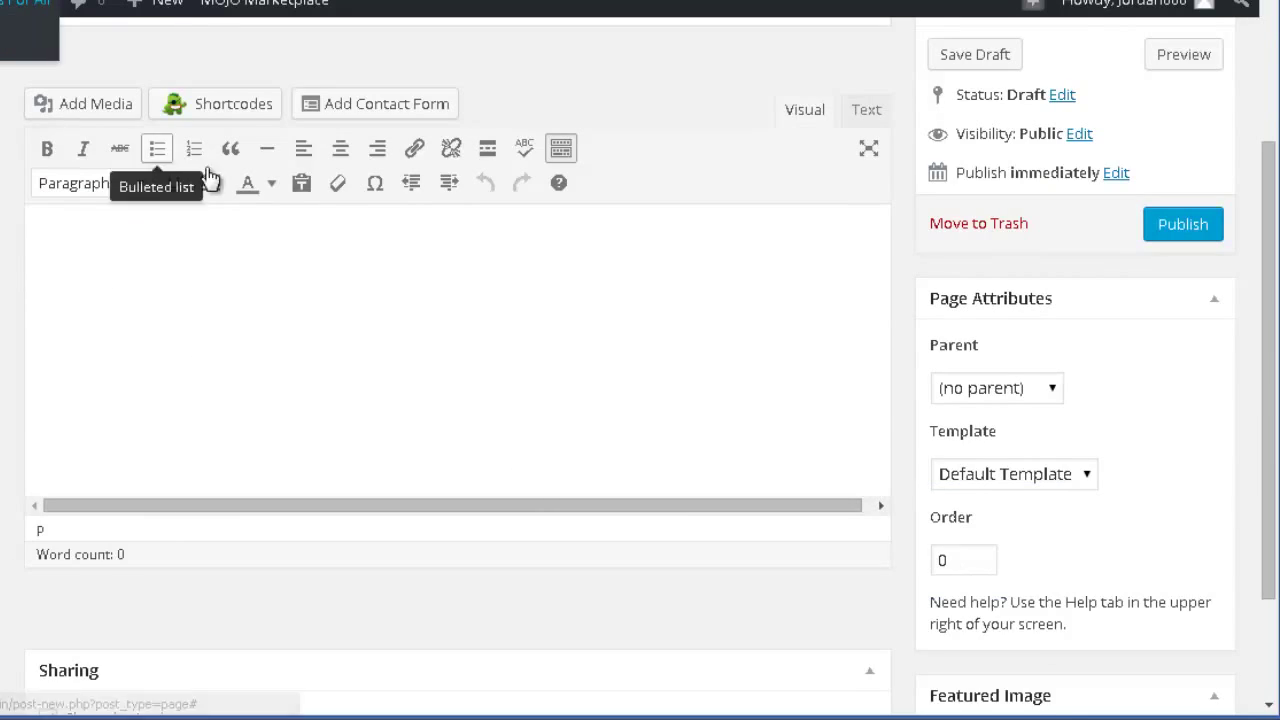
scroll(240, 200, "up", 3)
left_click(271, 226)
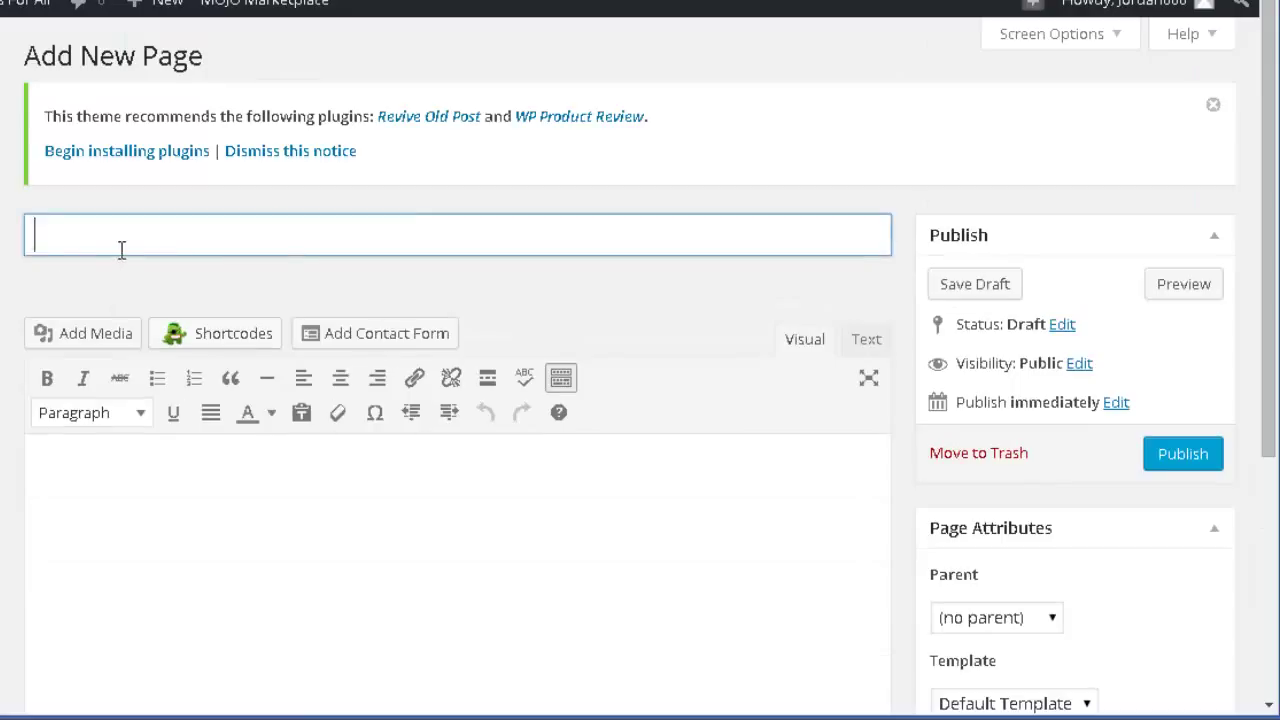
- Title the new page 'About' and place the cursor in the page body
type("About")
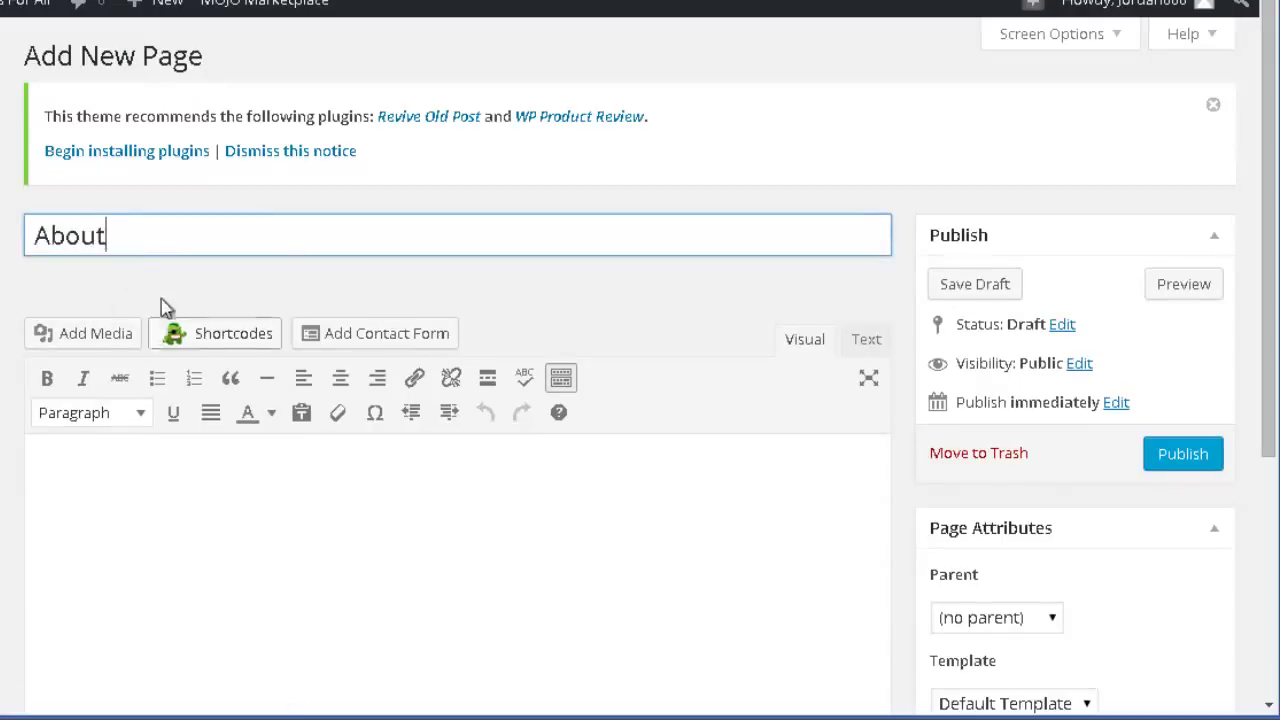
scroll(220, 420, "down", 1)
left_click(329, 383)
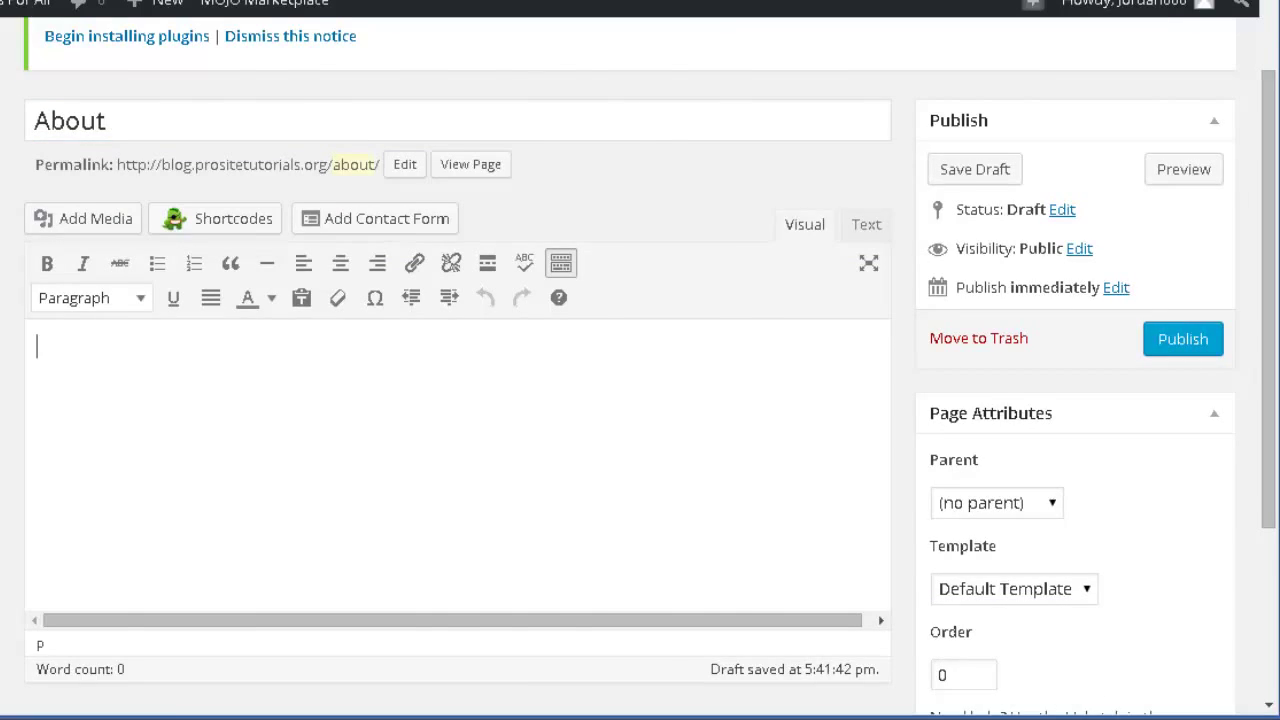
- Copy the two 'Where does it come from?' Lorem Ipsum paragraphs and paste them into the body
key("ctrl+Tab")
scroll(546, 215, "up", 1)
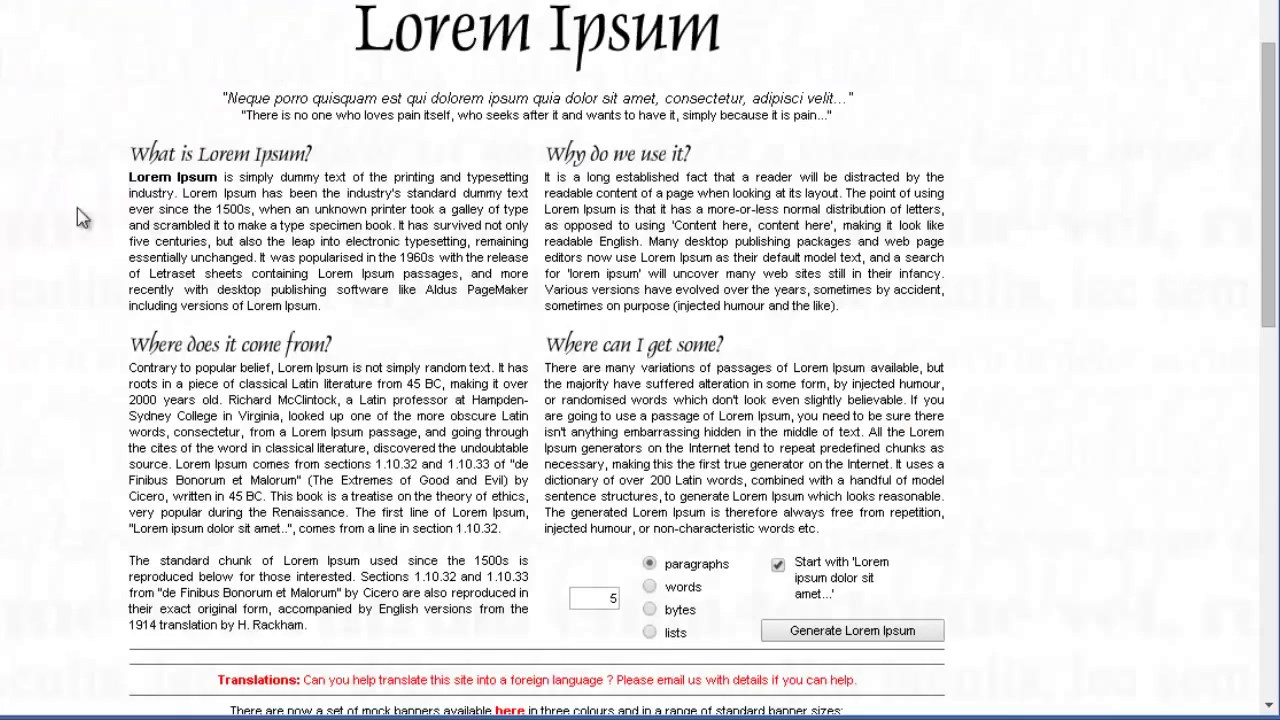
left_click_drag(322, 306, 370, 257)
left_click(298, 553)
left_click_drag(335, 630, 122, 366)
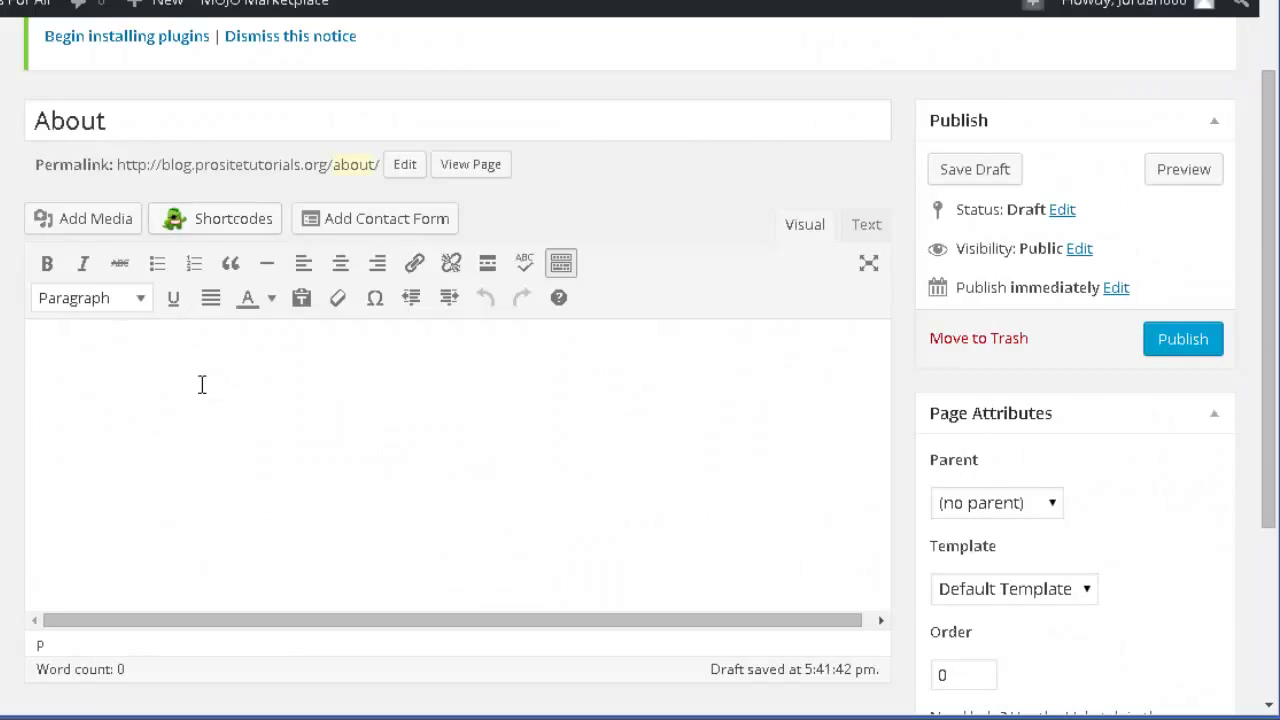
type("Contrary to popular belief, Lorem Ipsum is not simply random text. It has roots in a piece of classical Latin literature from 45 BC, making it over 2000 years old. Richard McClintock, a Latin professor at Hampden-Sydney College in Virginia, looked up one of the more obscure Latin words, consectetur, from a Lorem Ipsum passage, and going through the cites of the word in classical literature, discovered the undoubtable source. Lorem Ipsum comes from sections 1.10.32 and 1.10.33 of \"de Finibus Bonorum et Malorum\" (The Extremes of Good and Evil) by Cicero, written in 45 BC. This book is a treatise on the theory of ethics, very popular during the Renaissance. The first line of Lorem Ipsum, \"Lorem ipsum dolor sit amet..\", comes from a line in section 1.10.32.  The standard chunk of Lorem Ipsum used since the 1500s is reproduced below for those interested. Sections 1.10.32 and 1.10.33 from \"de Finibus Bonorum et Malorum\" by Cicero are also reproduced in their exact original form, accompanied by English versions from the 1914 translation by H. Rackham.")
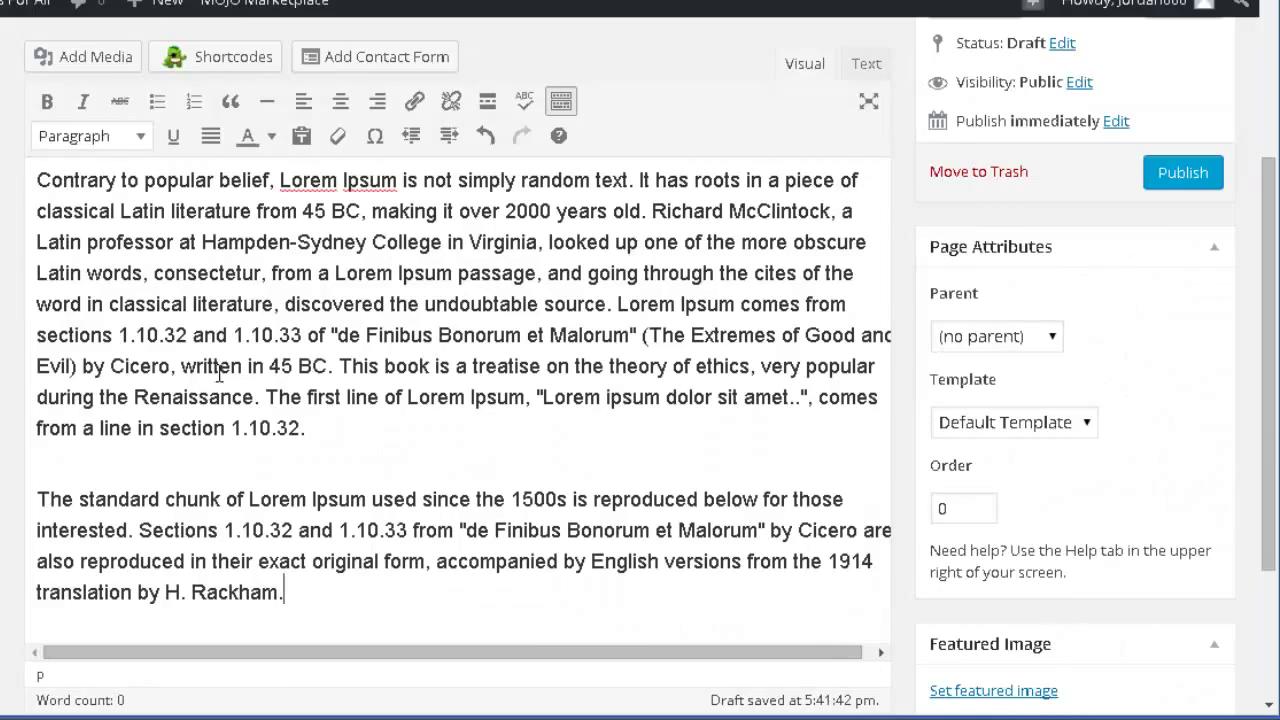
scroll(219, 374, "up", 2)
scroll(222, 380, "down", 3)
scroll(220, 358, "up", 4)
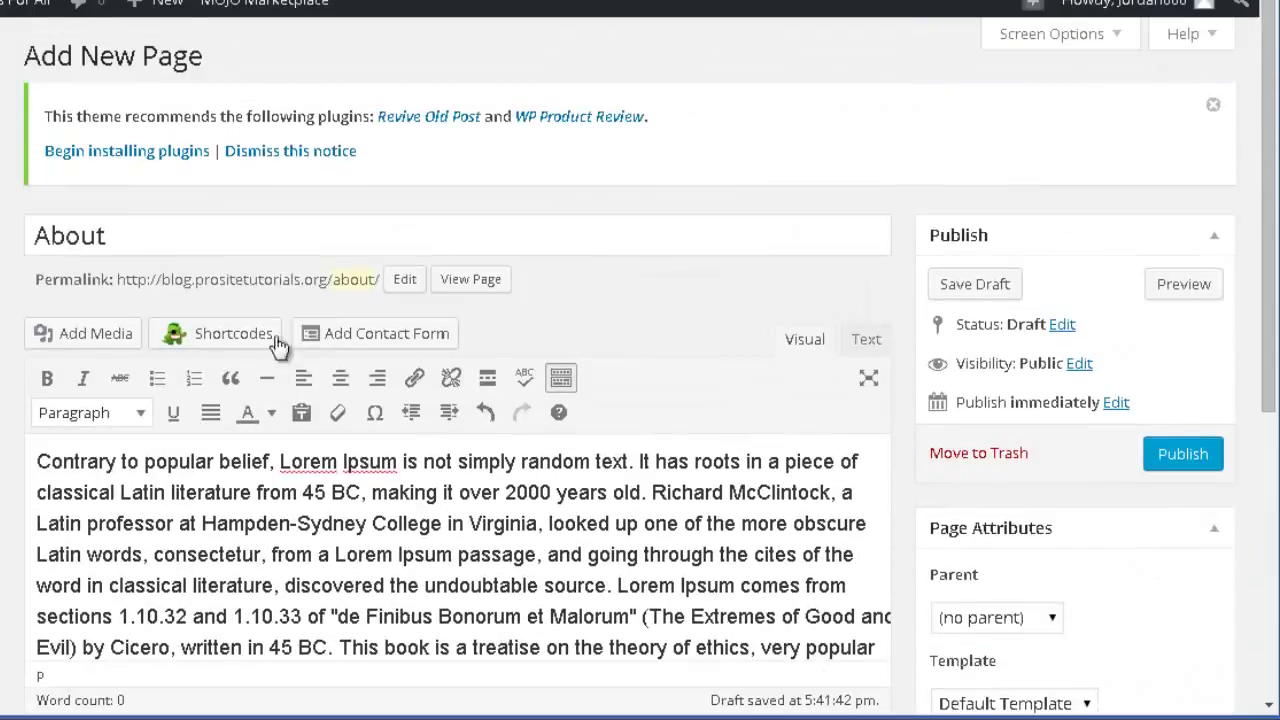
left_click(40, 461)
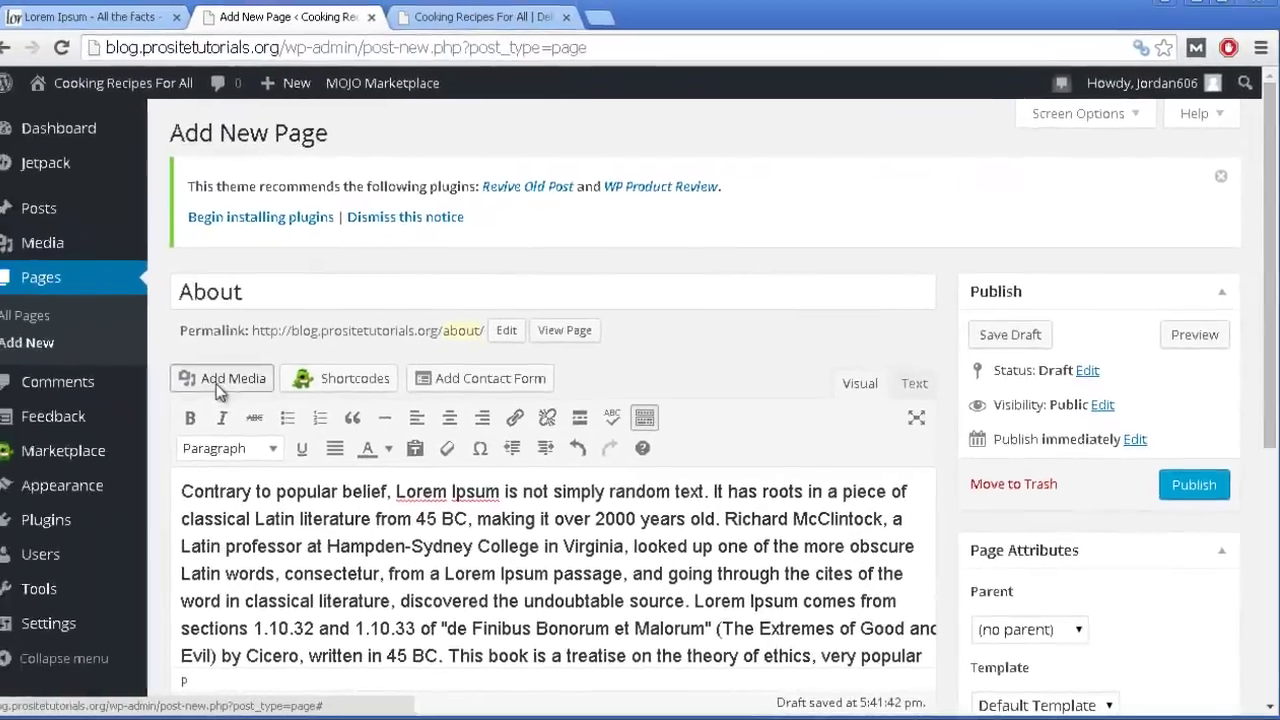
- Start an Add Media upload and browse from the Desktop into the Websites folder
left_click(82, 340)
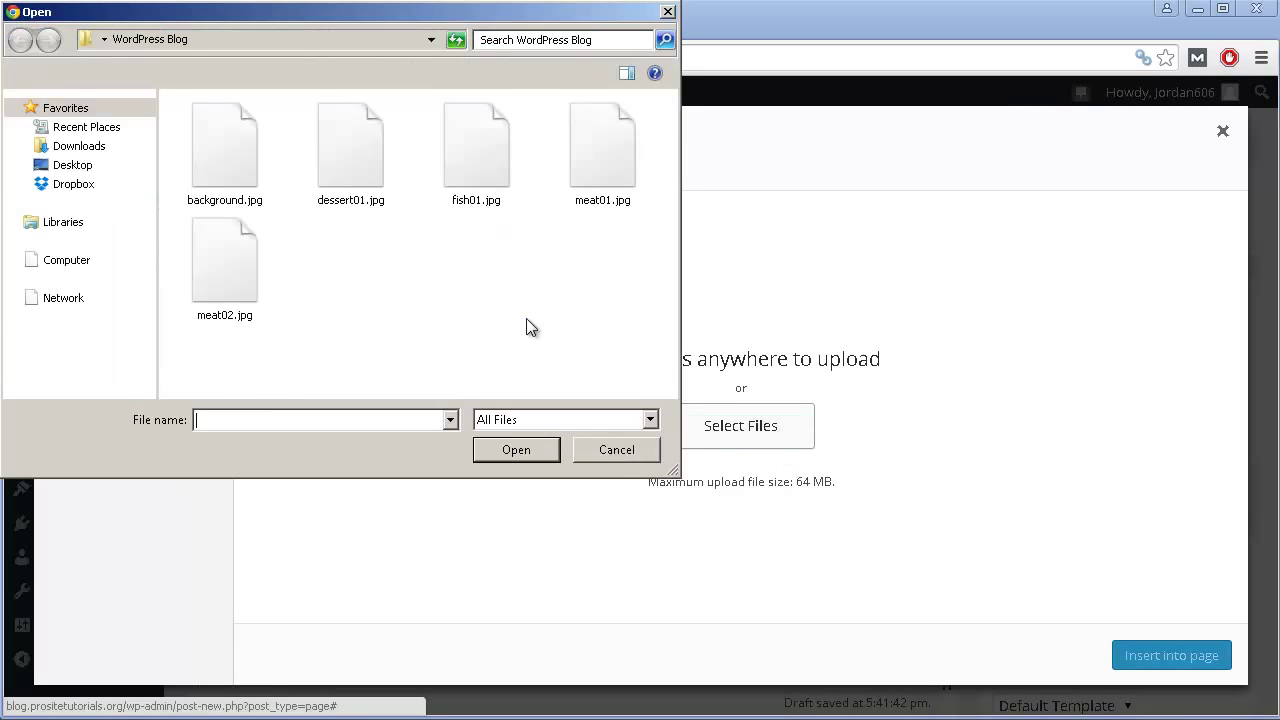
left_click(104, 40)
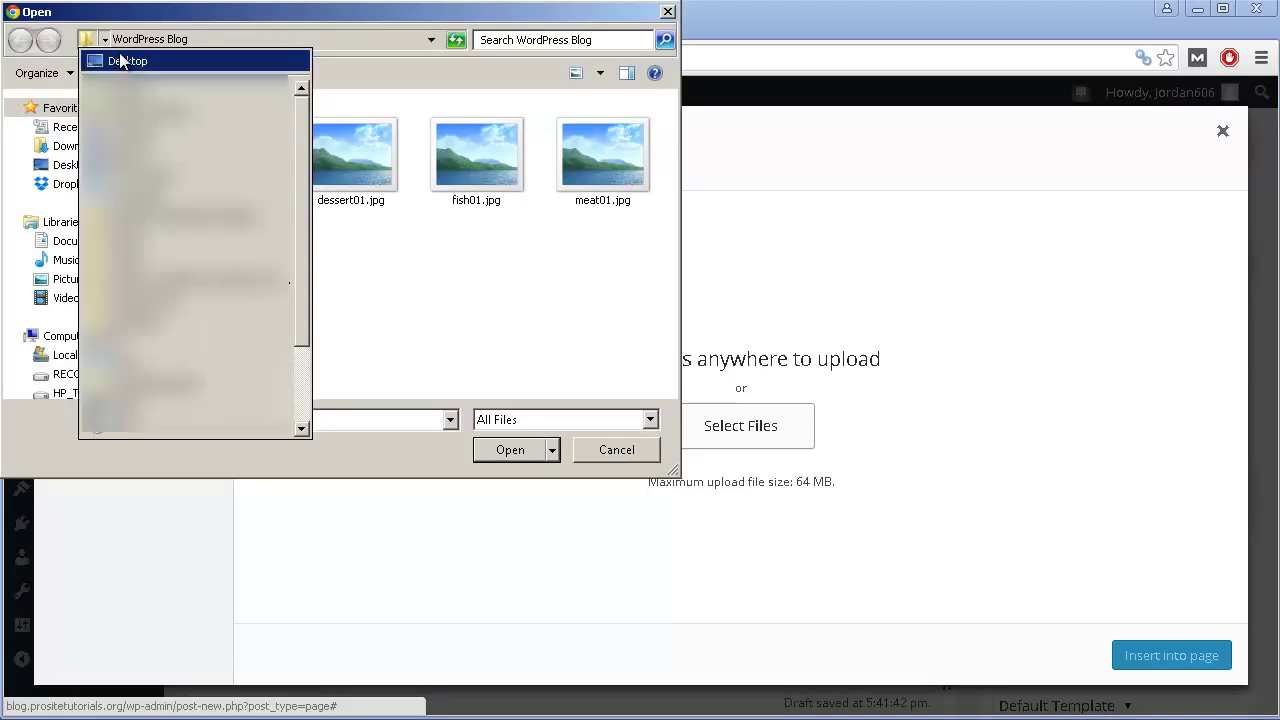
left_click(120, 52)
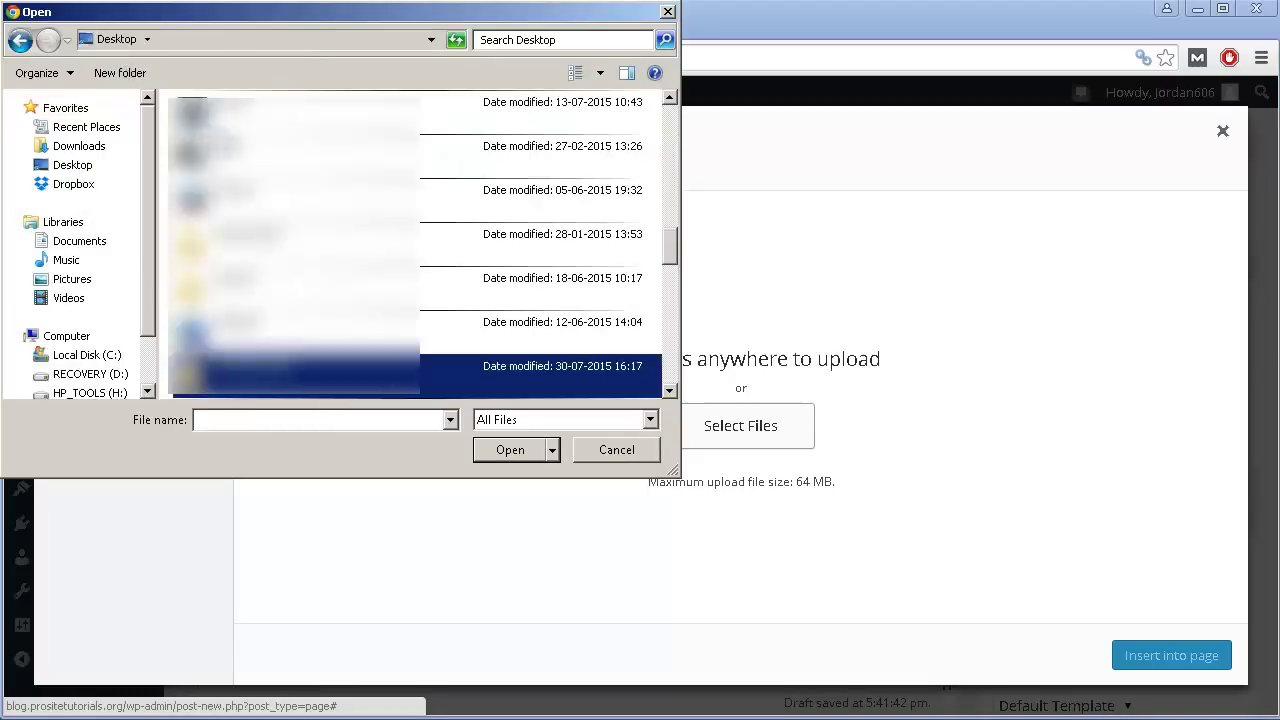
left_click(216, 130)
key("p")
double_click(312, 338)
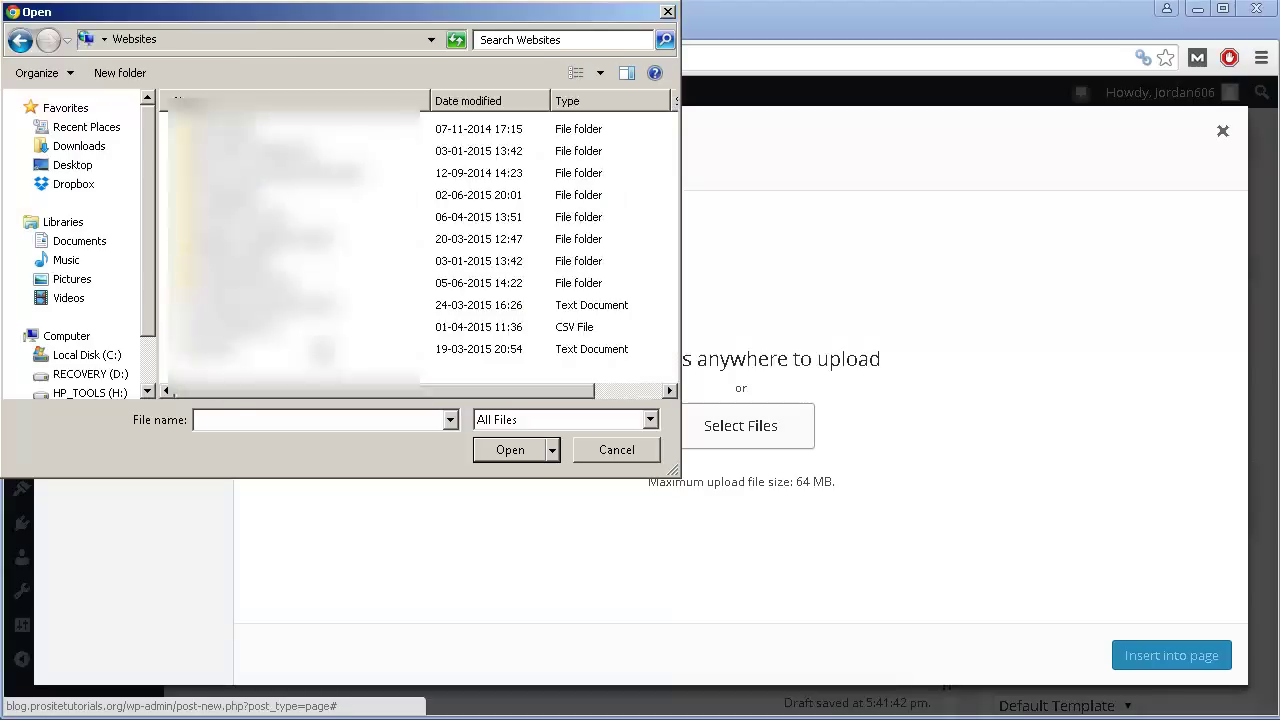
left_click(236, 285)
double_click(236, 285)
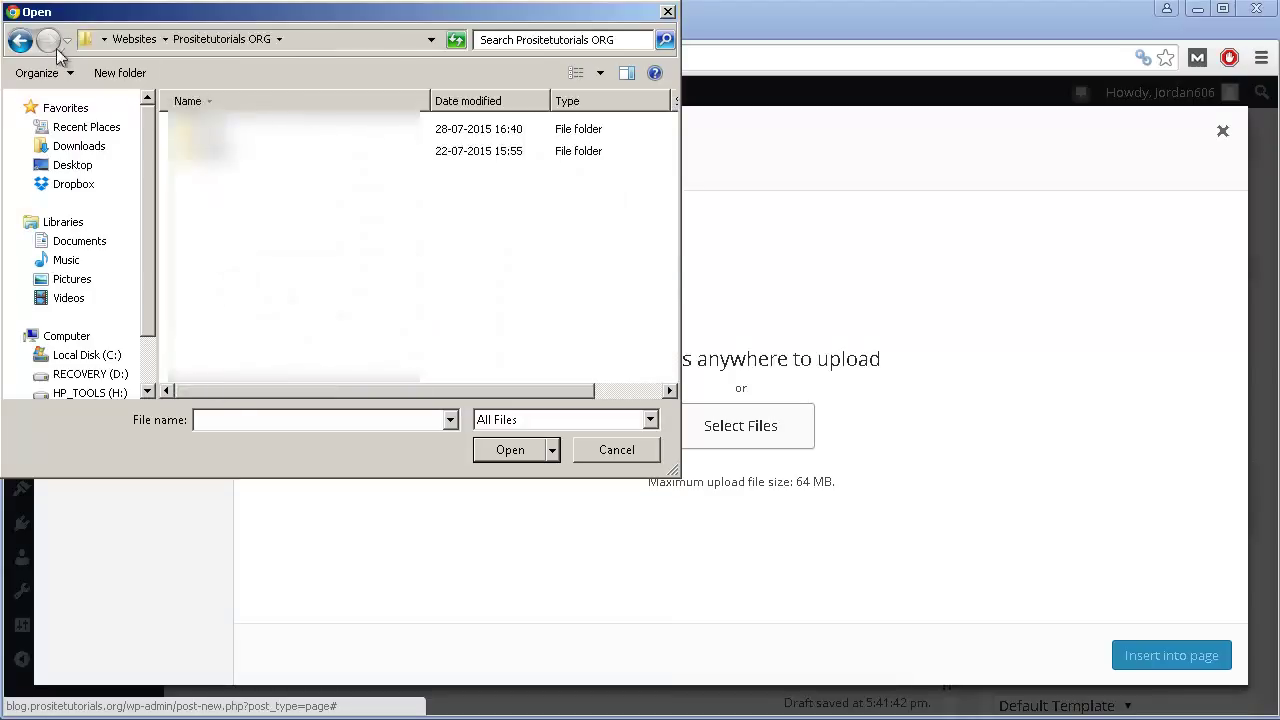
- Upload the image from ProSiteTutorials > Images > Prositetutorials Website
left_click(20, 40)
double_click(236, 239)
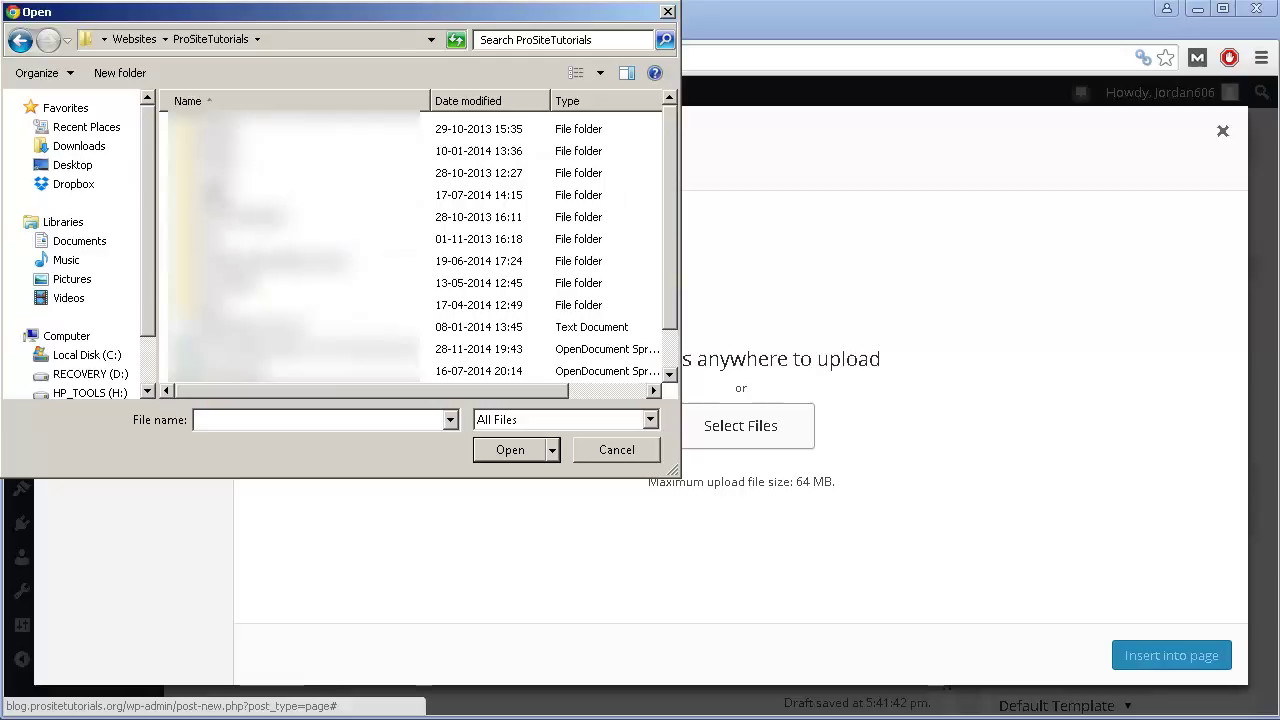
double_click(236, 195)
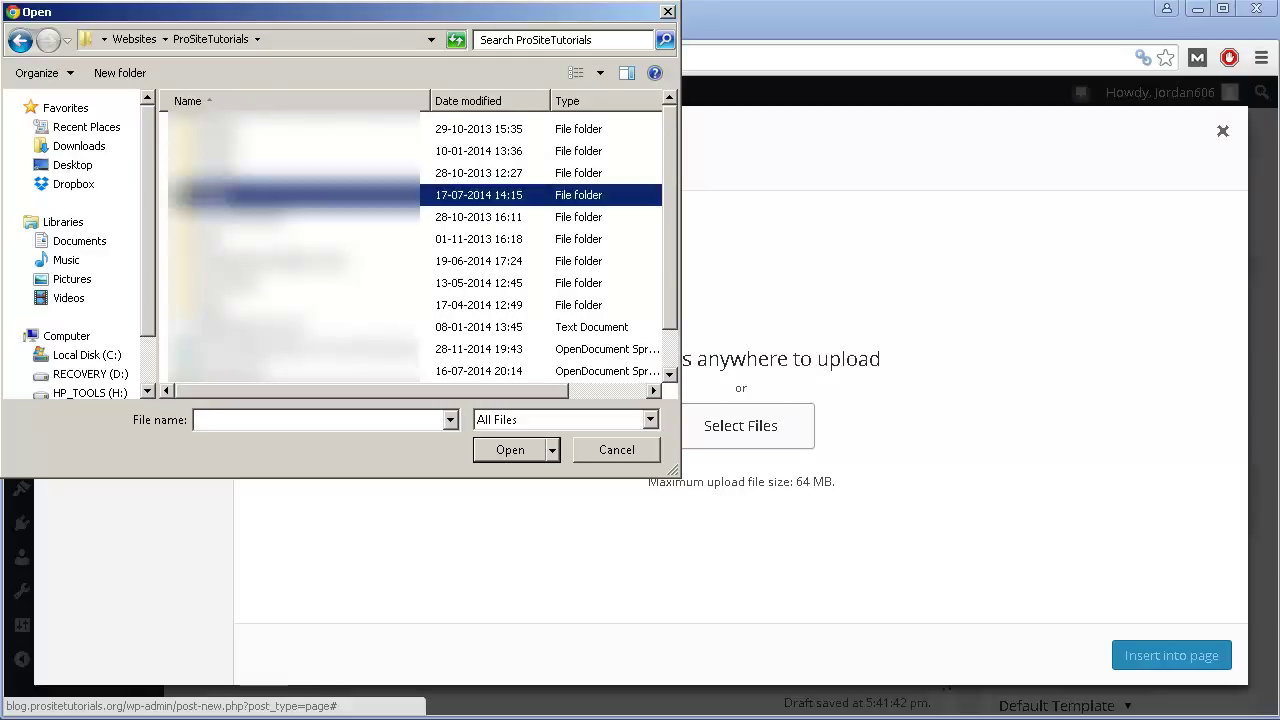
left_click(250, 152)
double_click(231, 155)
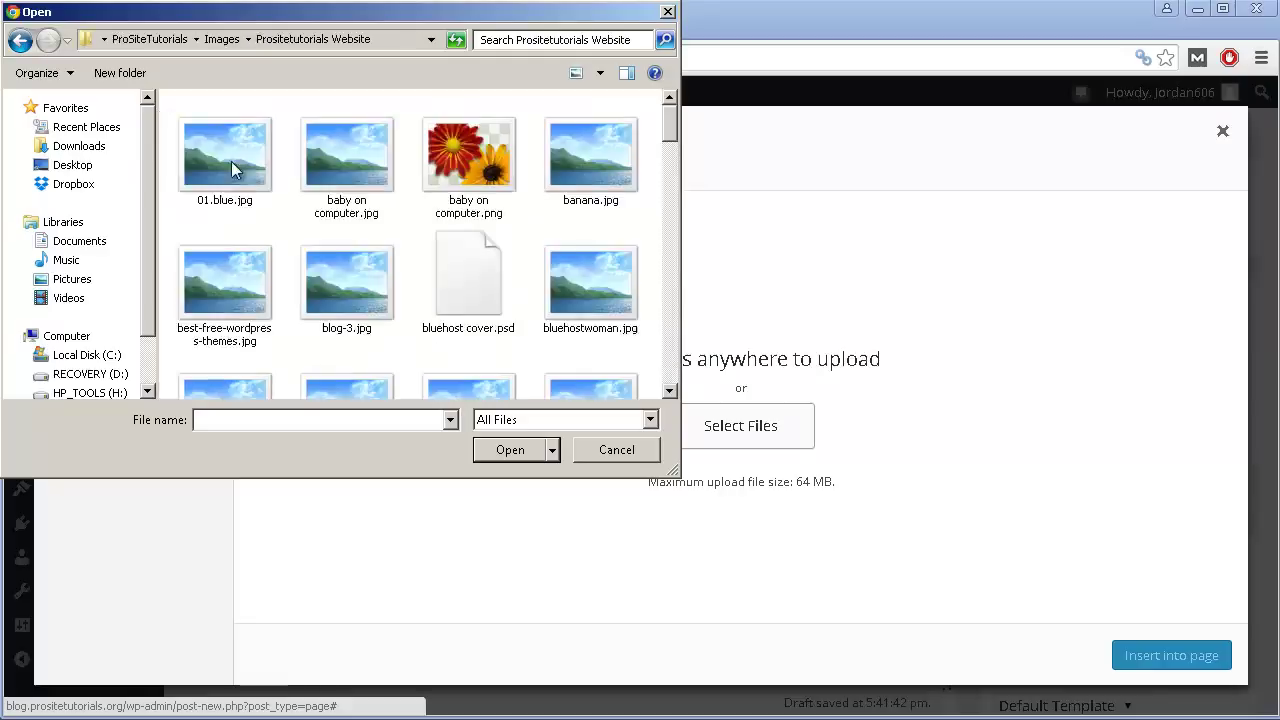
left_click(395, 190)
key("j")
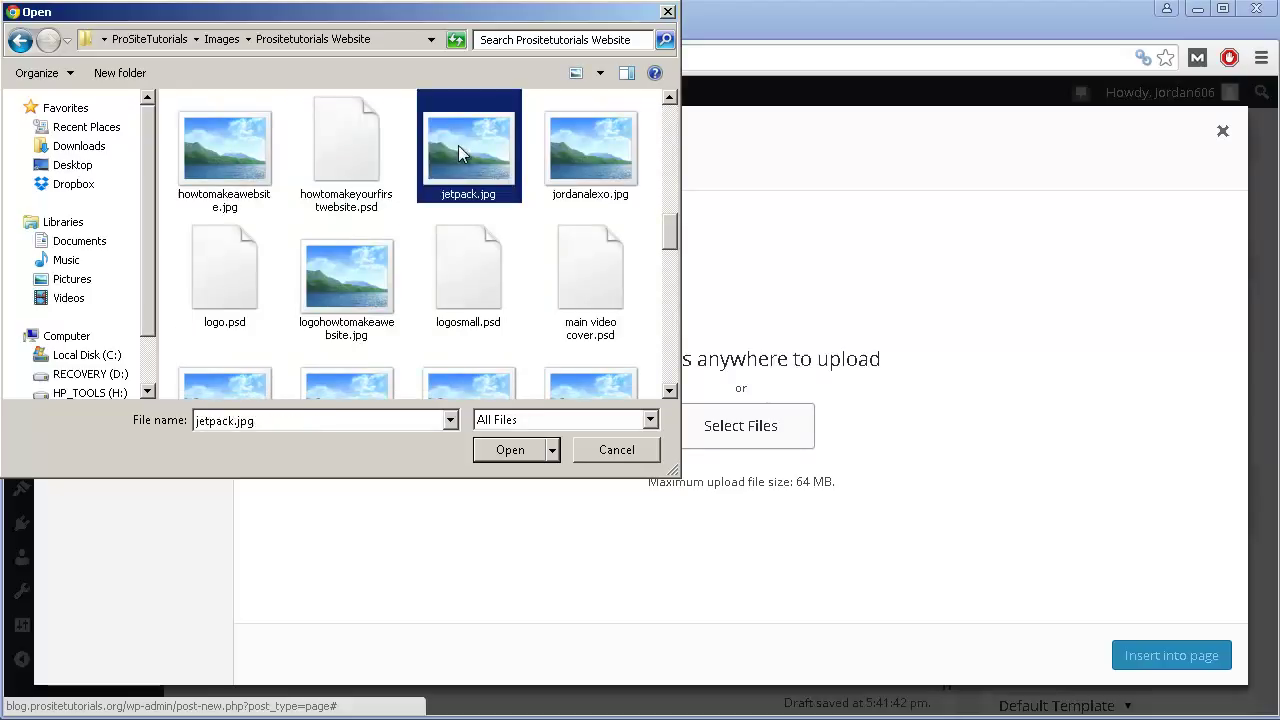
key("Right")
double_click(552, 144)
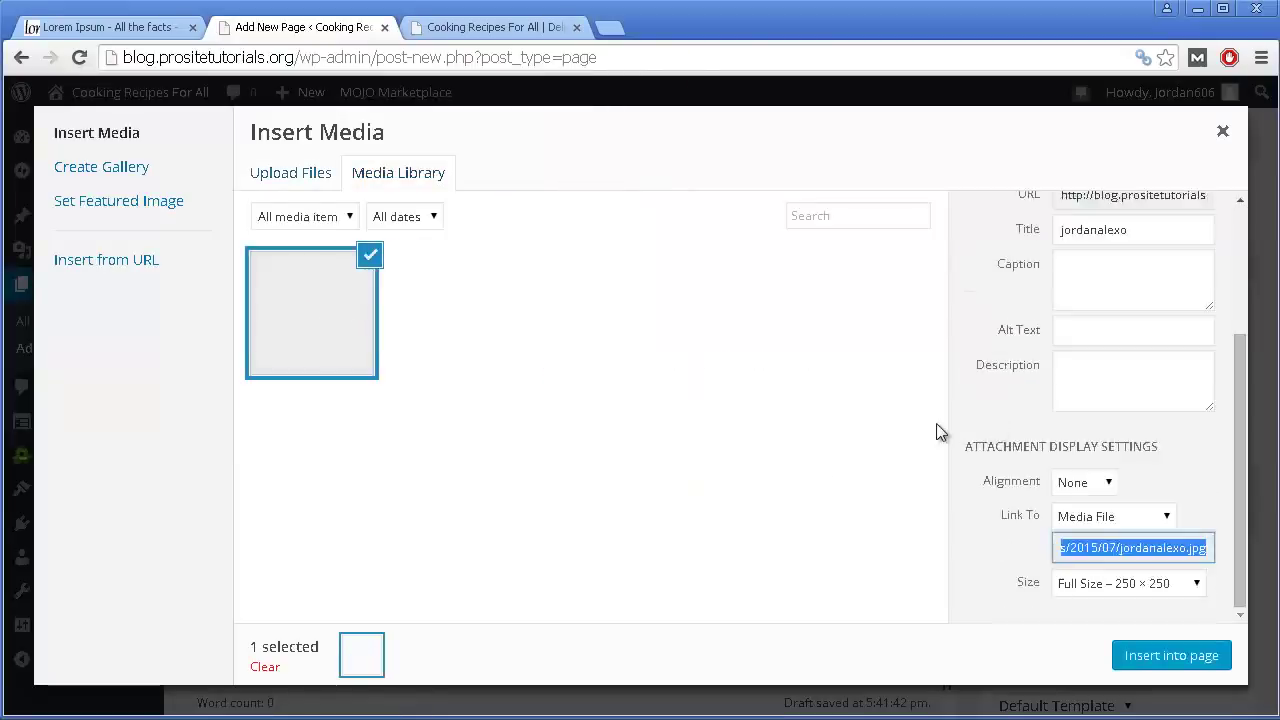
- Give the photo alt text naming the person shown, followed by 'image'
left_click(1123, 254)
scroll(1127, 260, "up", 1)
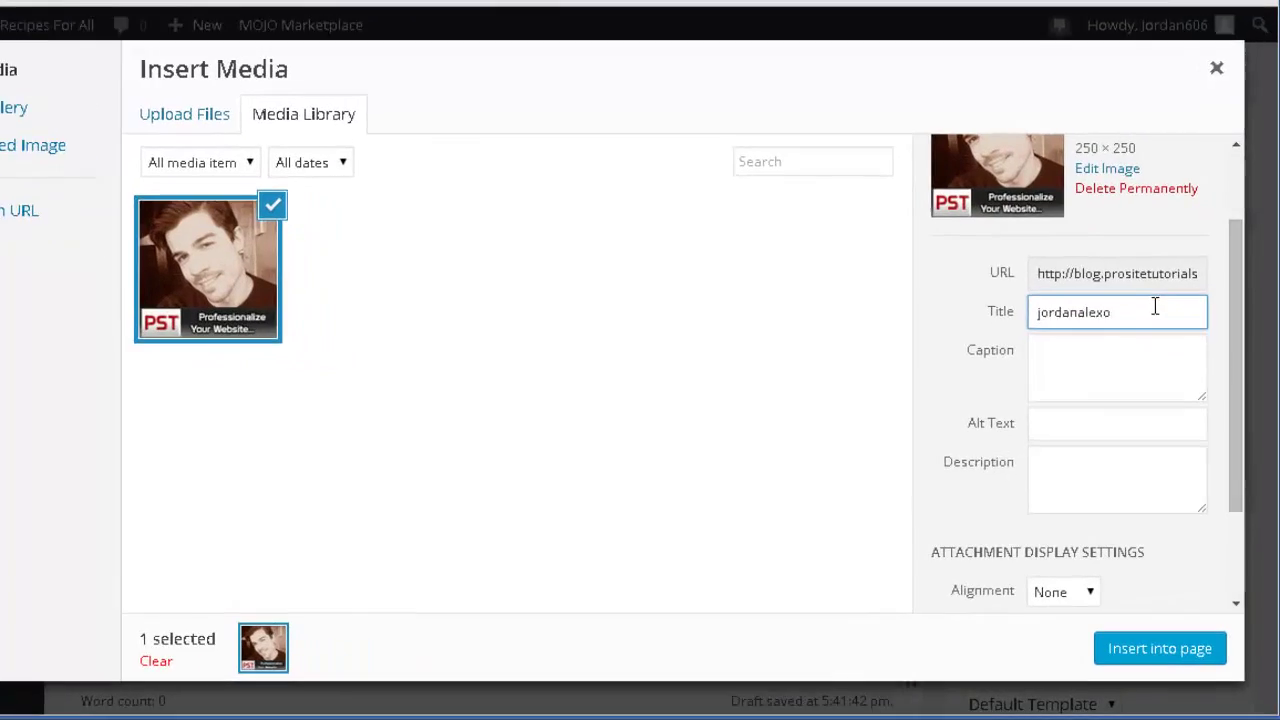
double_click(1166, 346)
left_click(1070, 336)
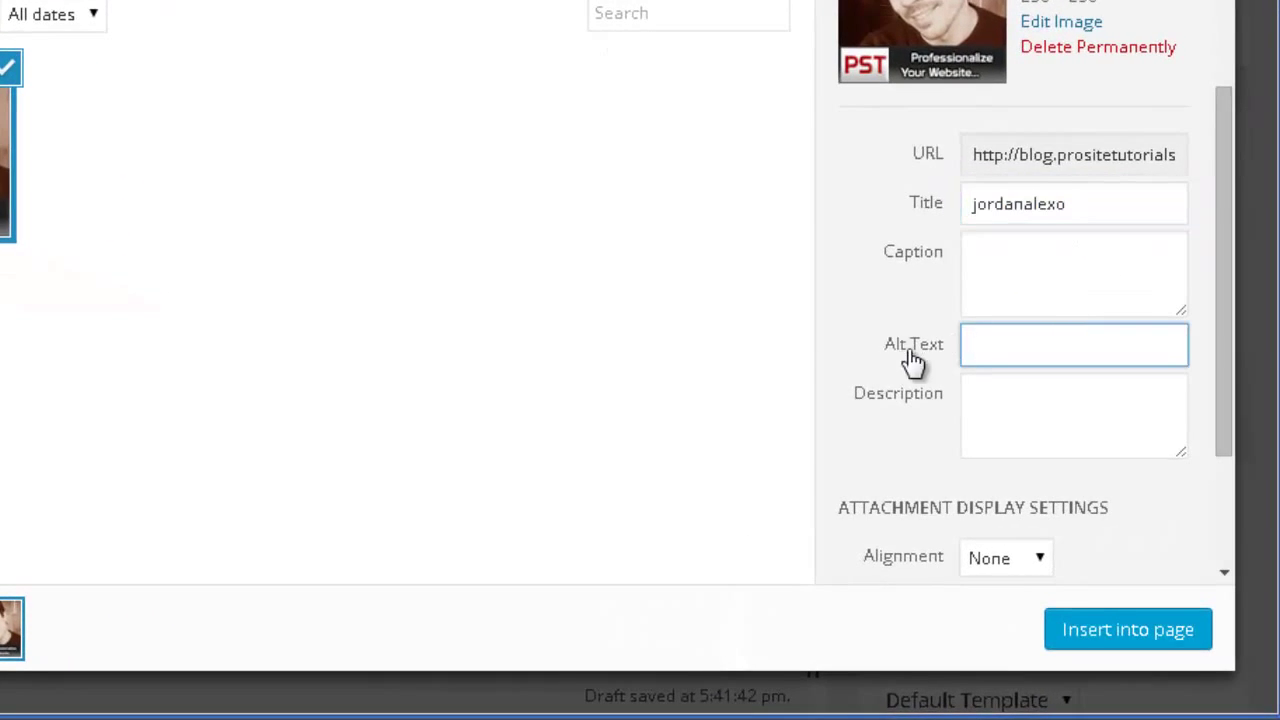
left_click_drag(1112, 228, 1101, 208)
left_click(1101, 205)
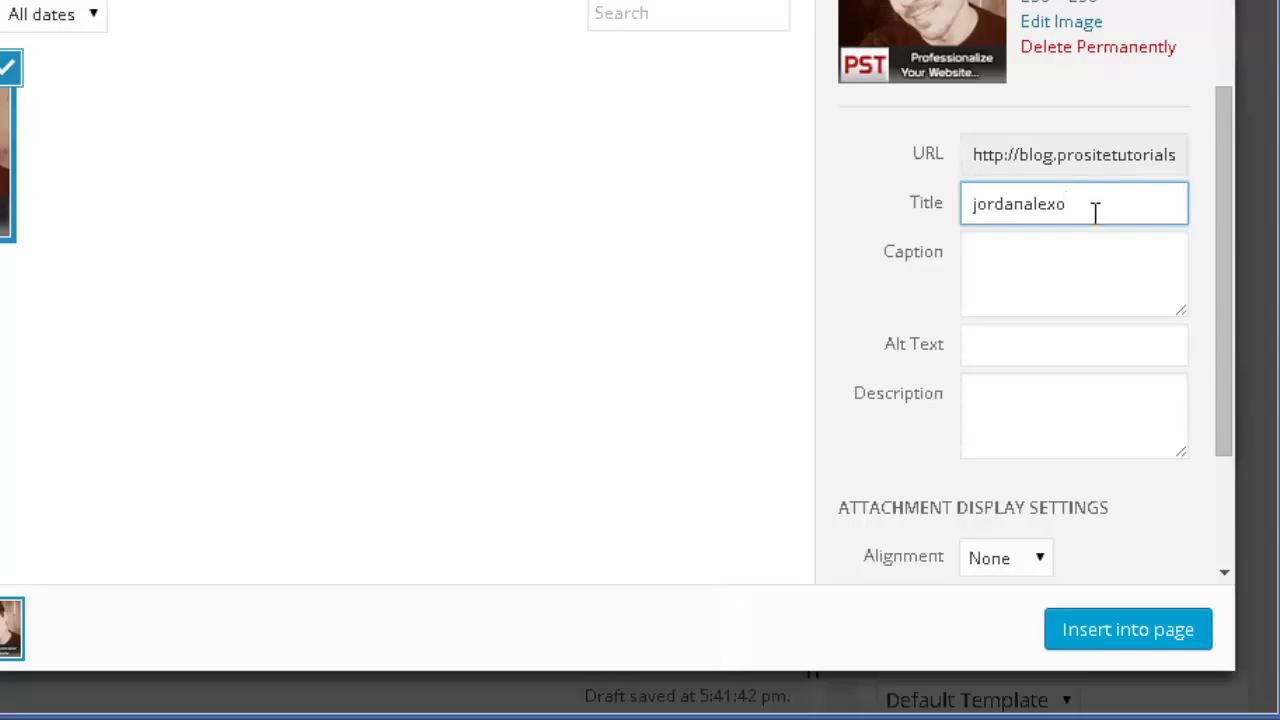
double_click(1048, 212)
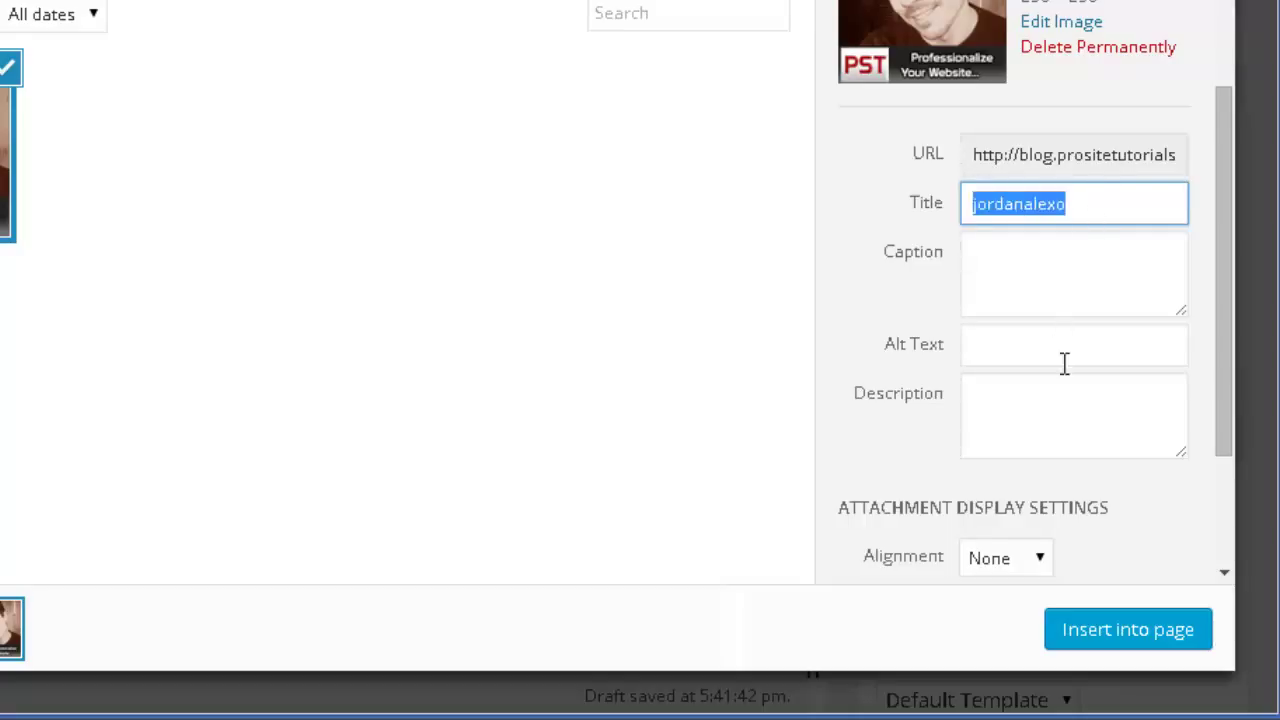
left_click(1032, 347)
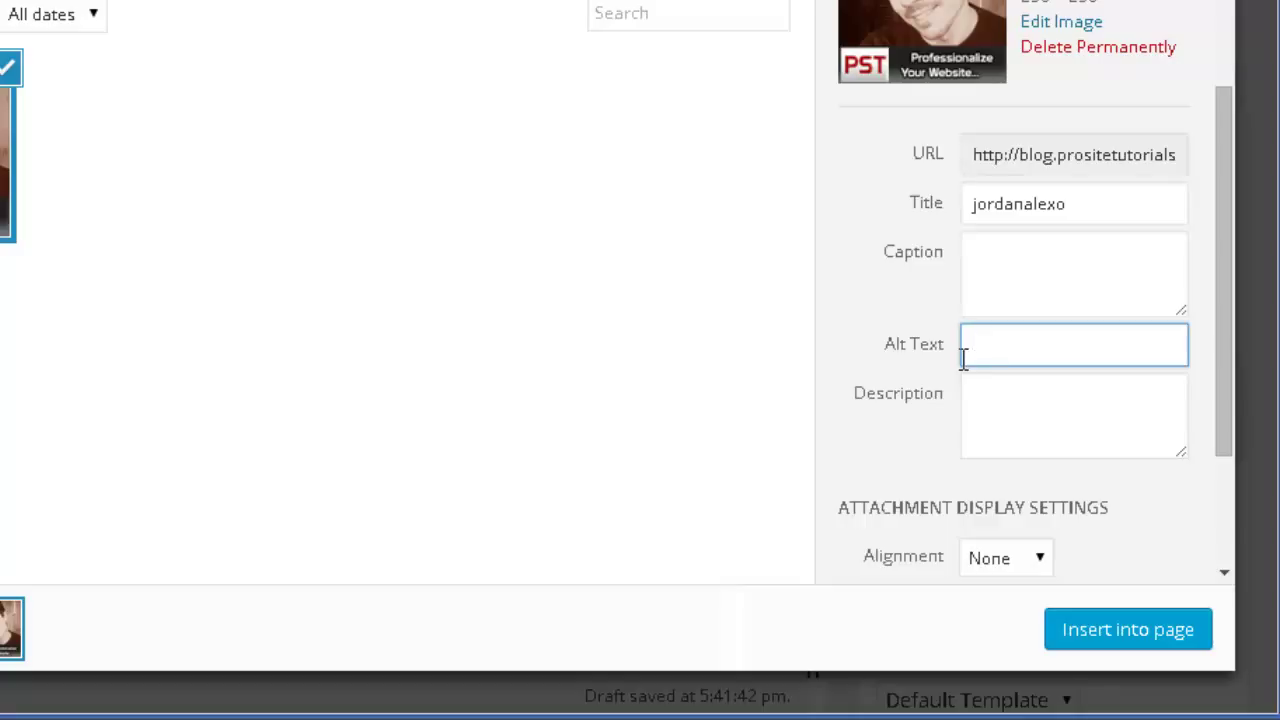
type("jordan alexo")
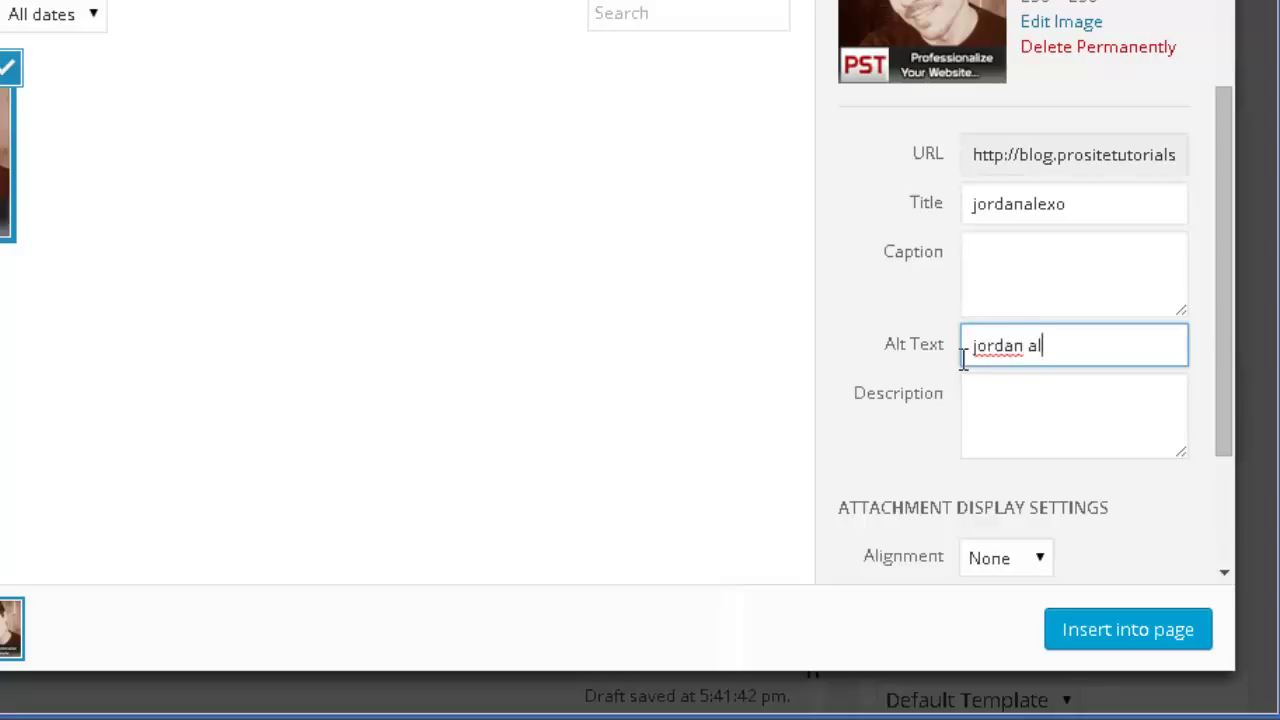
key("BackSpace")
key("BackSpace")
key("BackSpace")
type("exo image")
- Set the photo's description to 'This is my photo'
scroll(1044, 385, "down", 2)
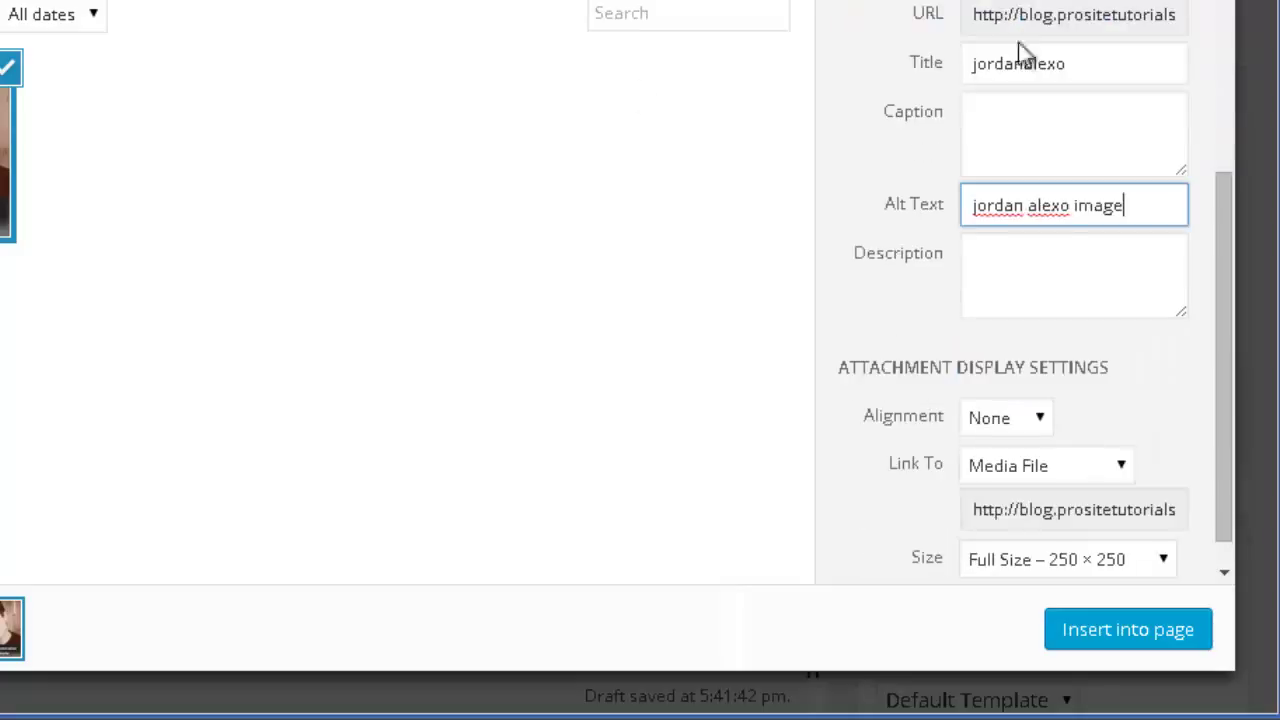
left_click(1068, 277)
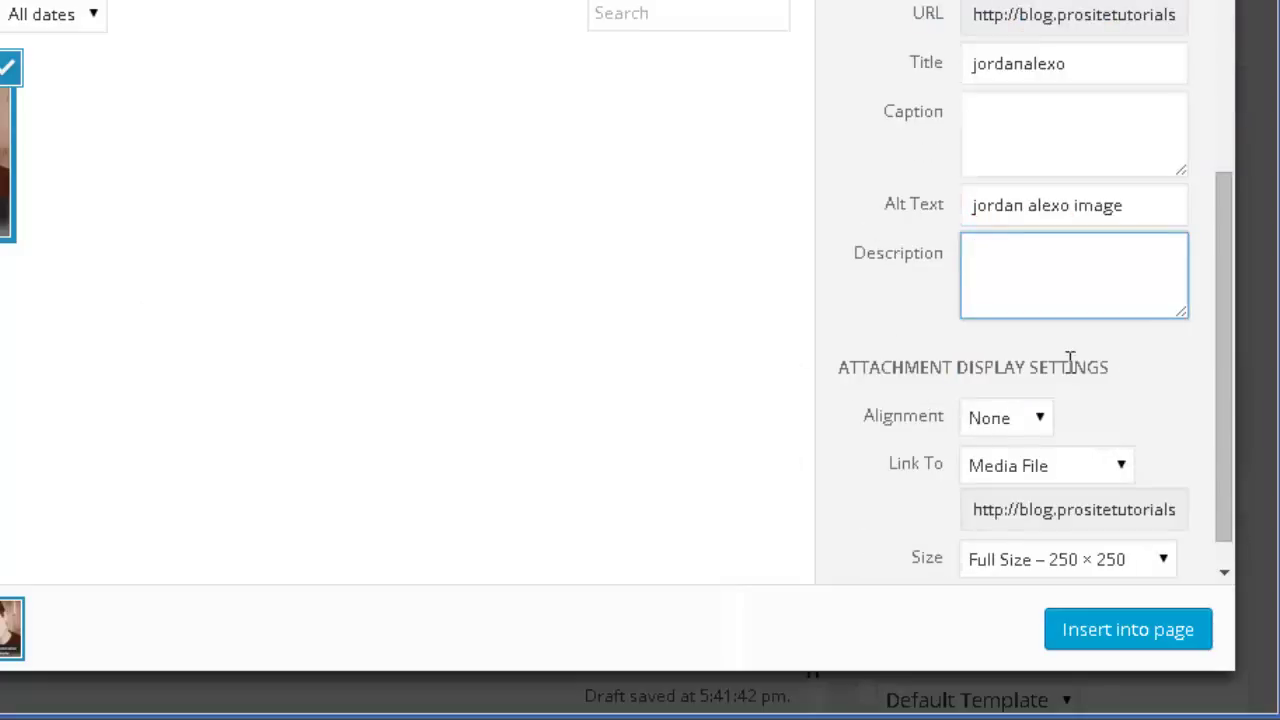
type("This is my photo")
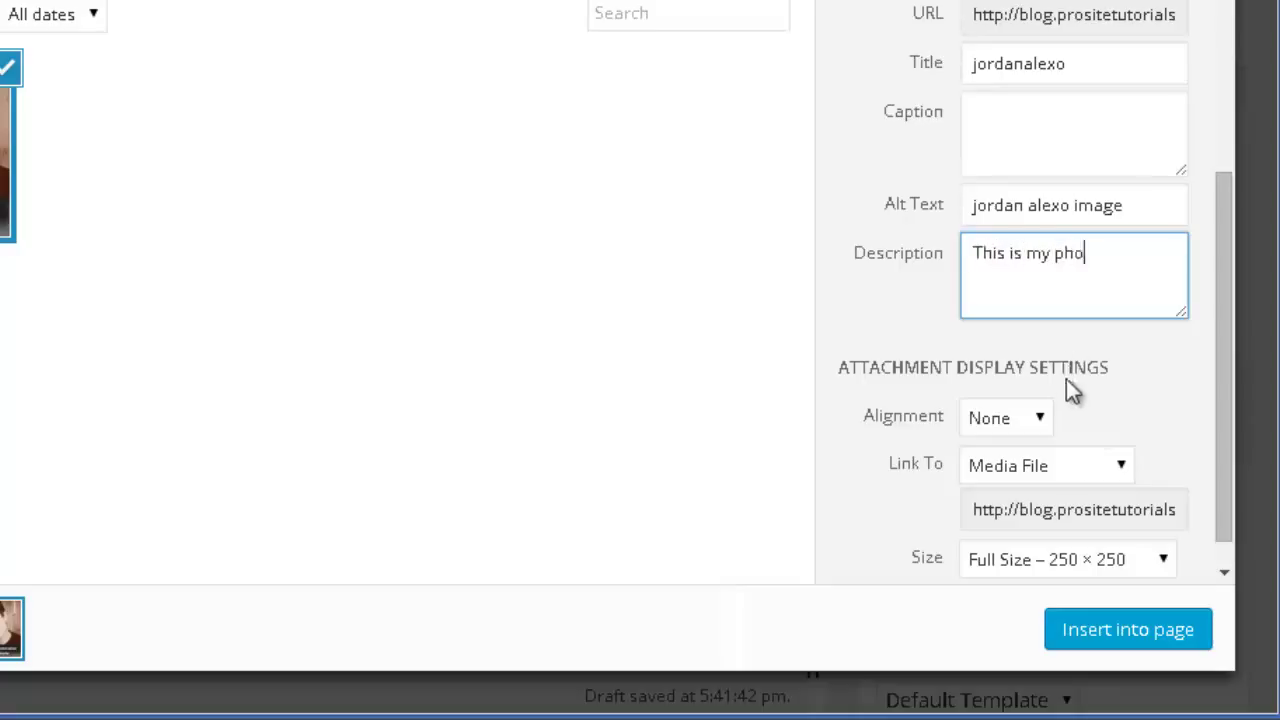
scroll(954, 300, "down", 1)
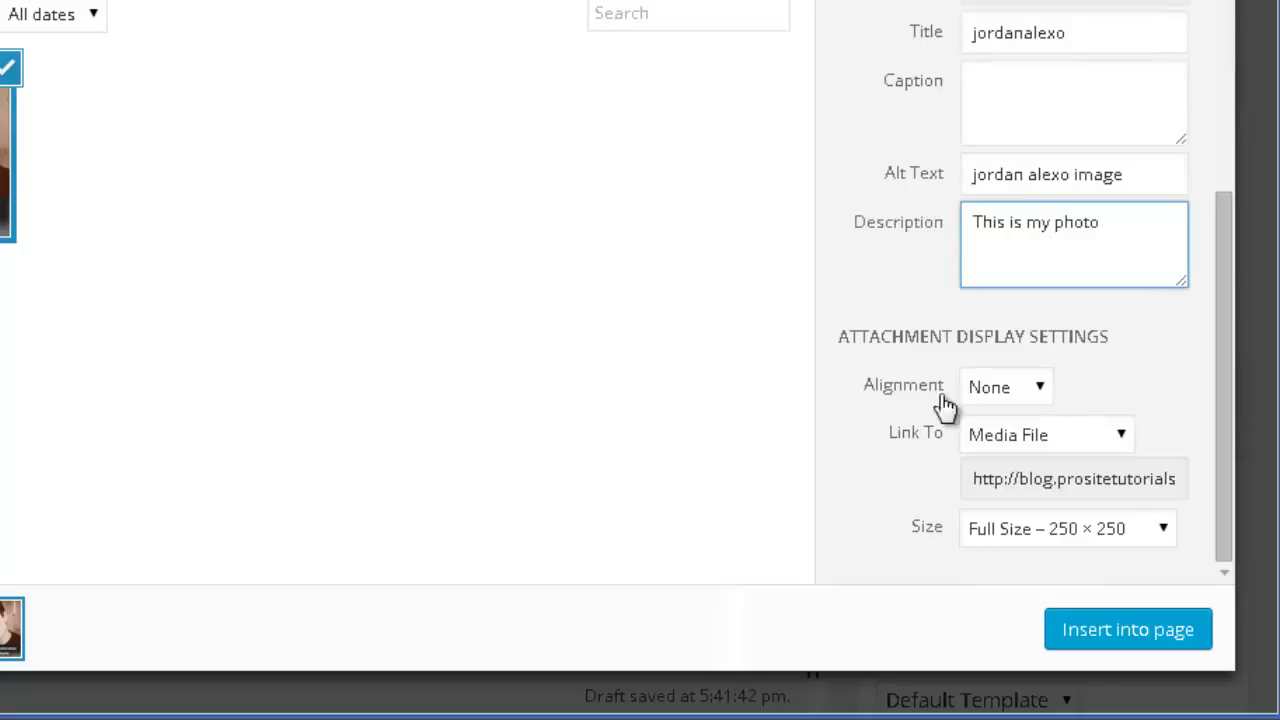
left_click(1010, 398)
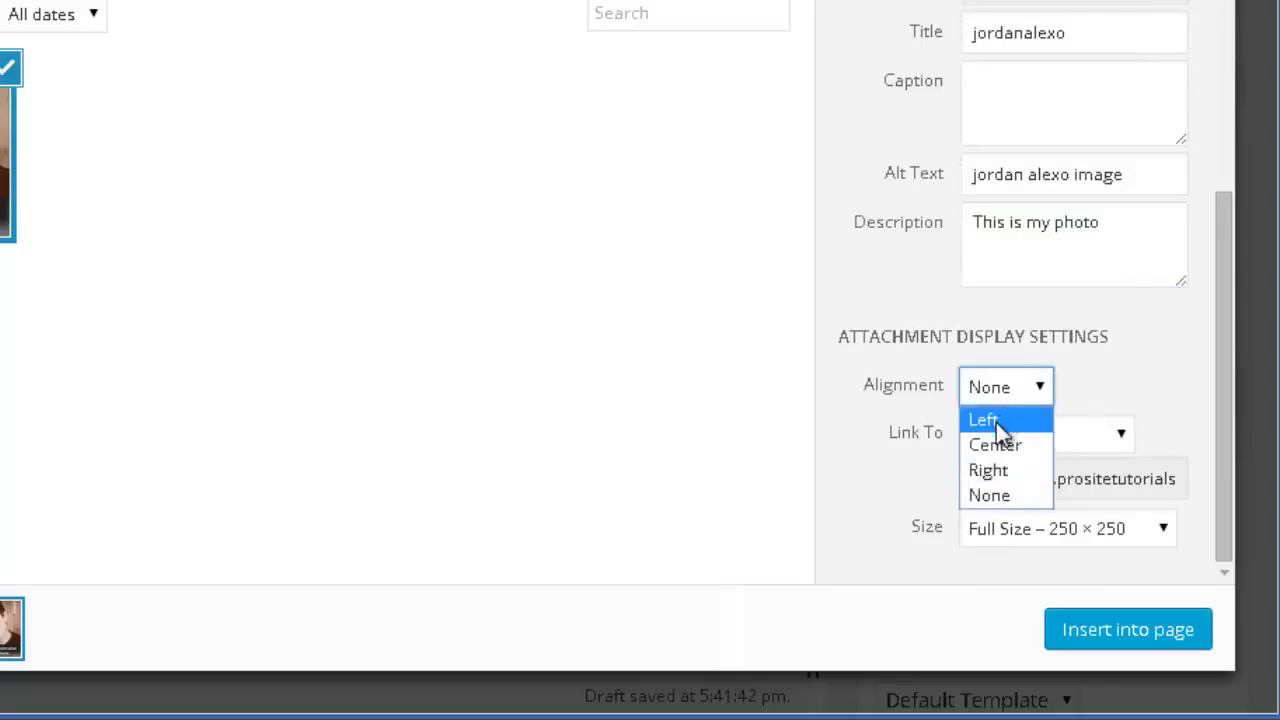
left_click(997, 421)
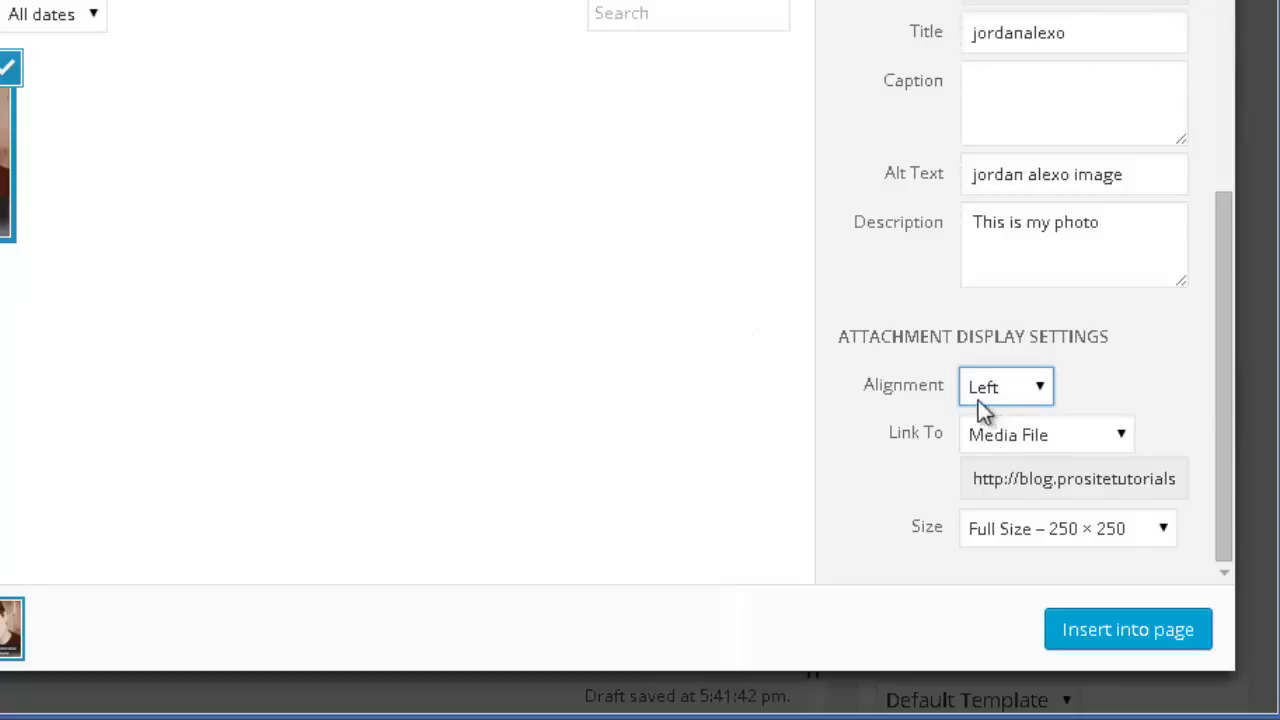
left_click(1028, 439)
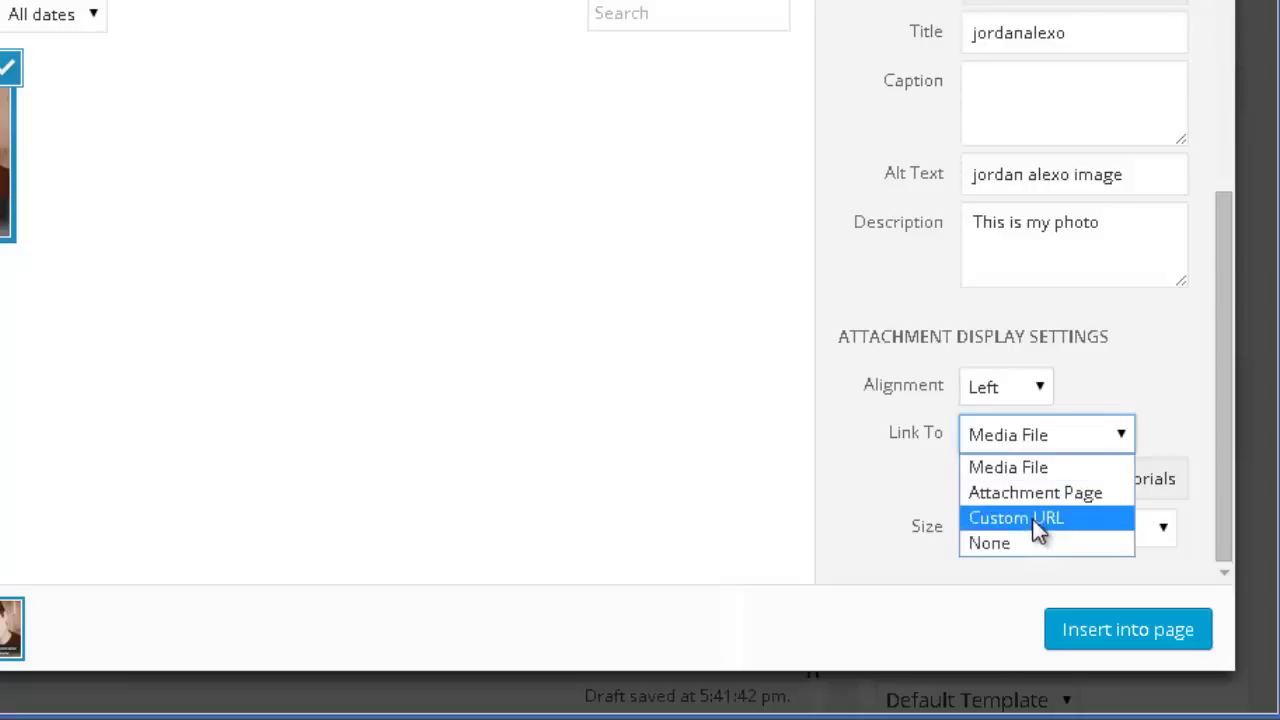
left_click(1032, 519)
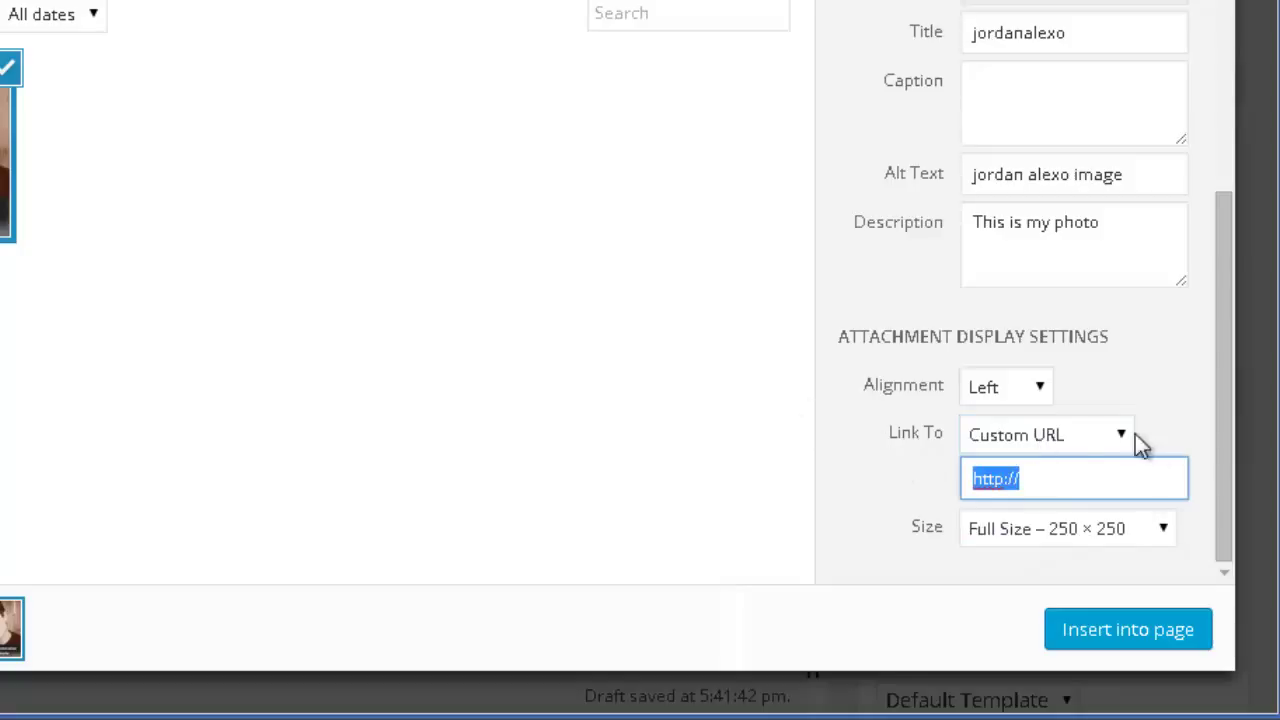
left_click(1091, 465)
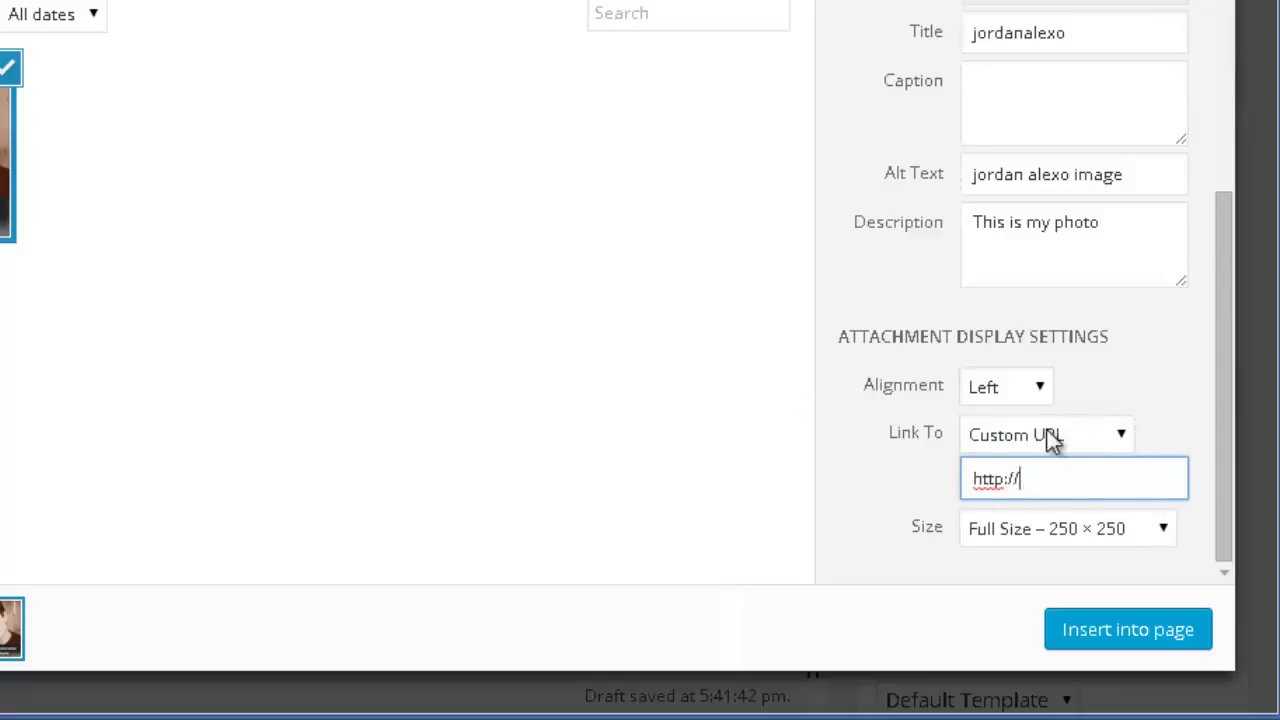
type("prositetutorials.org")
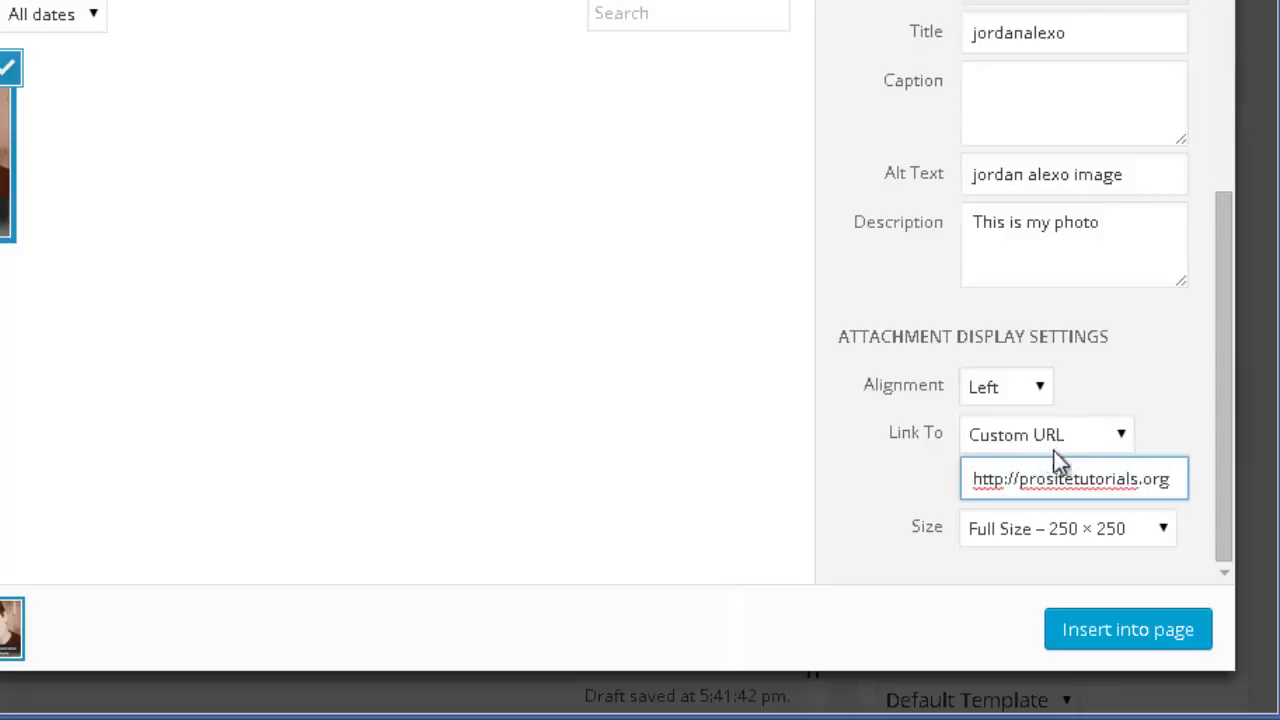
left_click(1093, 539)
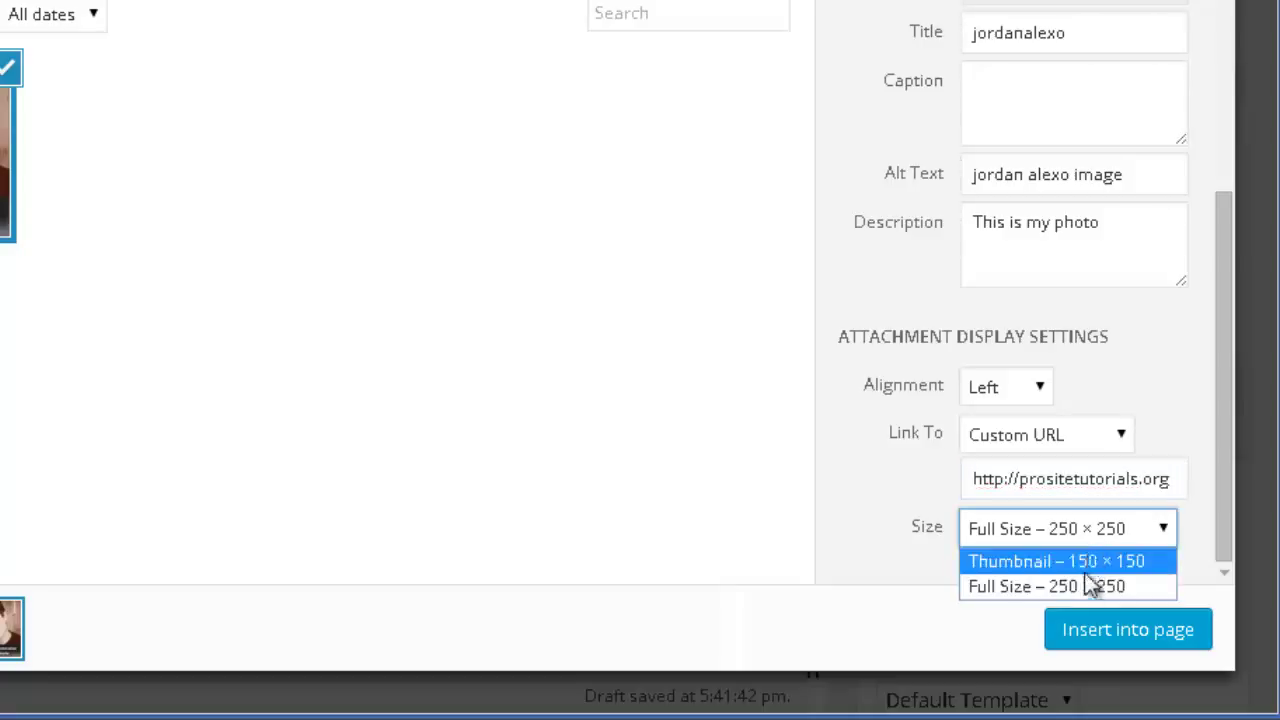
left_click(1084, 584)
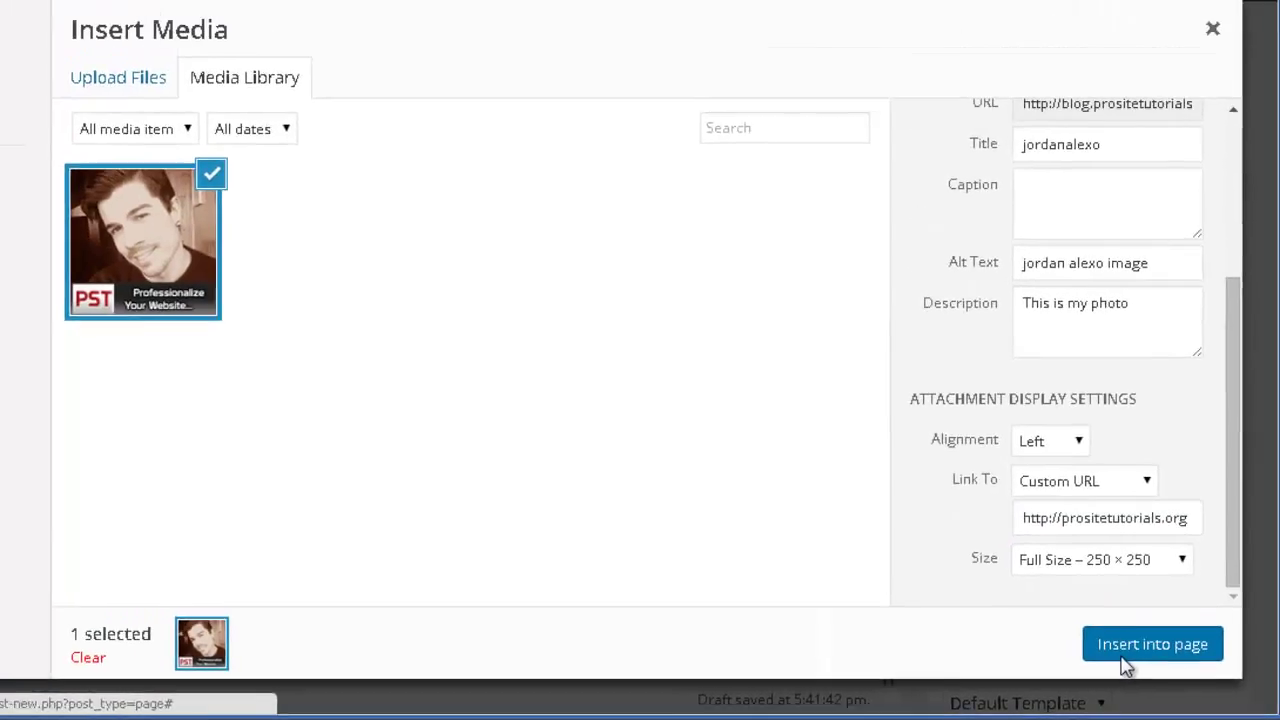
left_click(1122, 660)
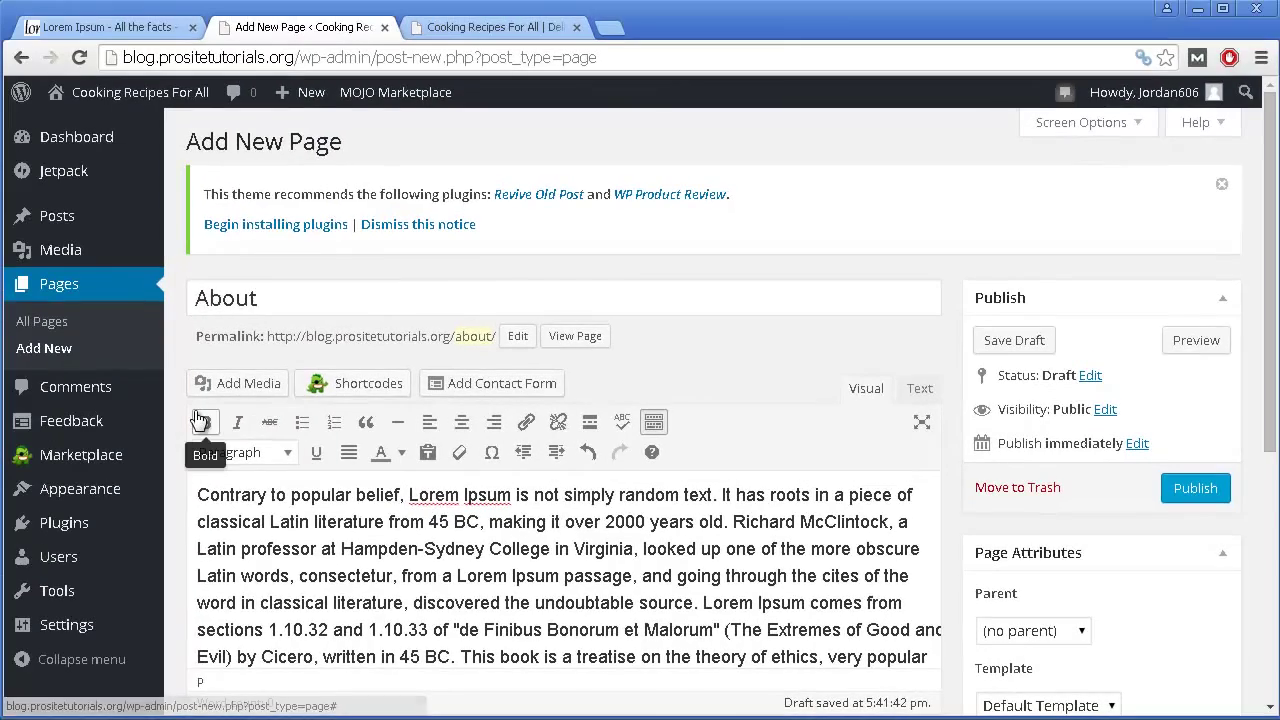
- Preview the About page to check the photo sits left of the text
scroll(378, 442, "down", 2)
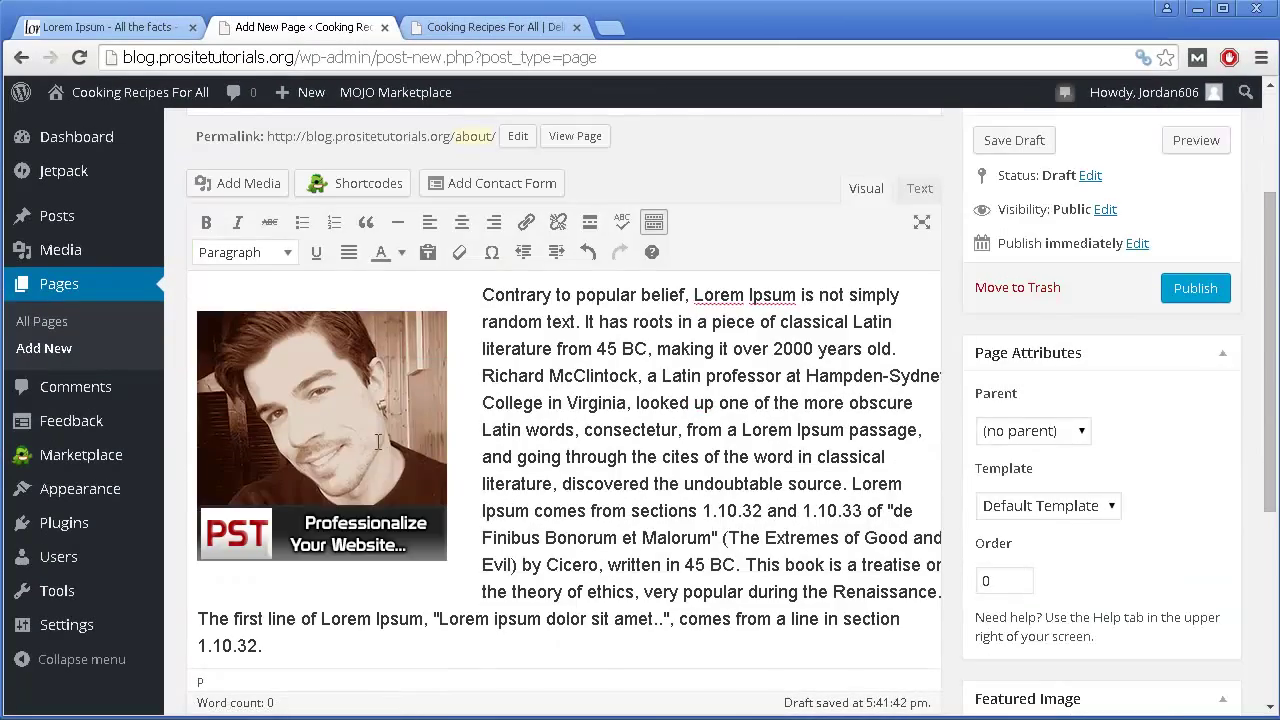
scroll(378, 442, "up", 2)
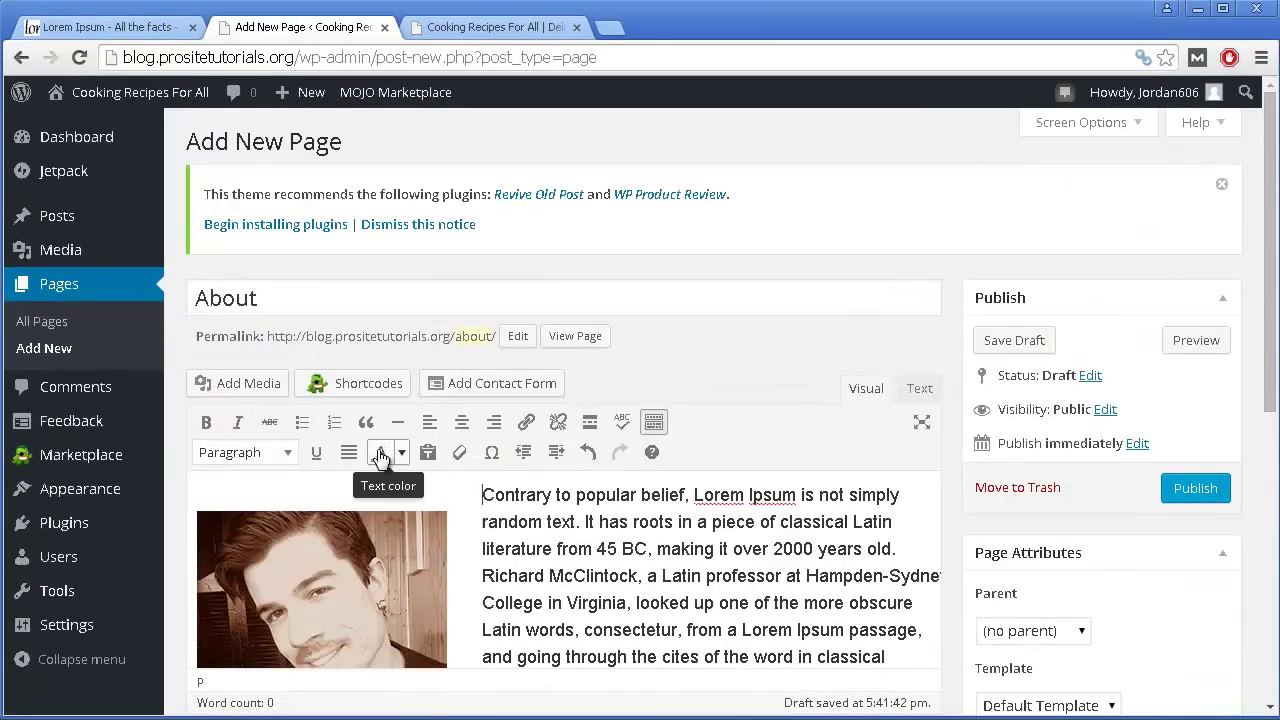
scroll(378, 442, "down", 2)
scroll(390, 420, "up", 2)
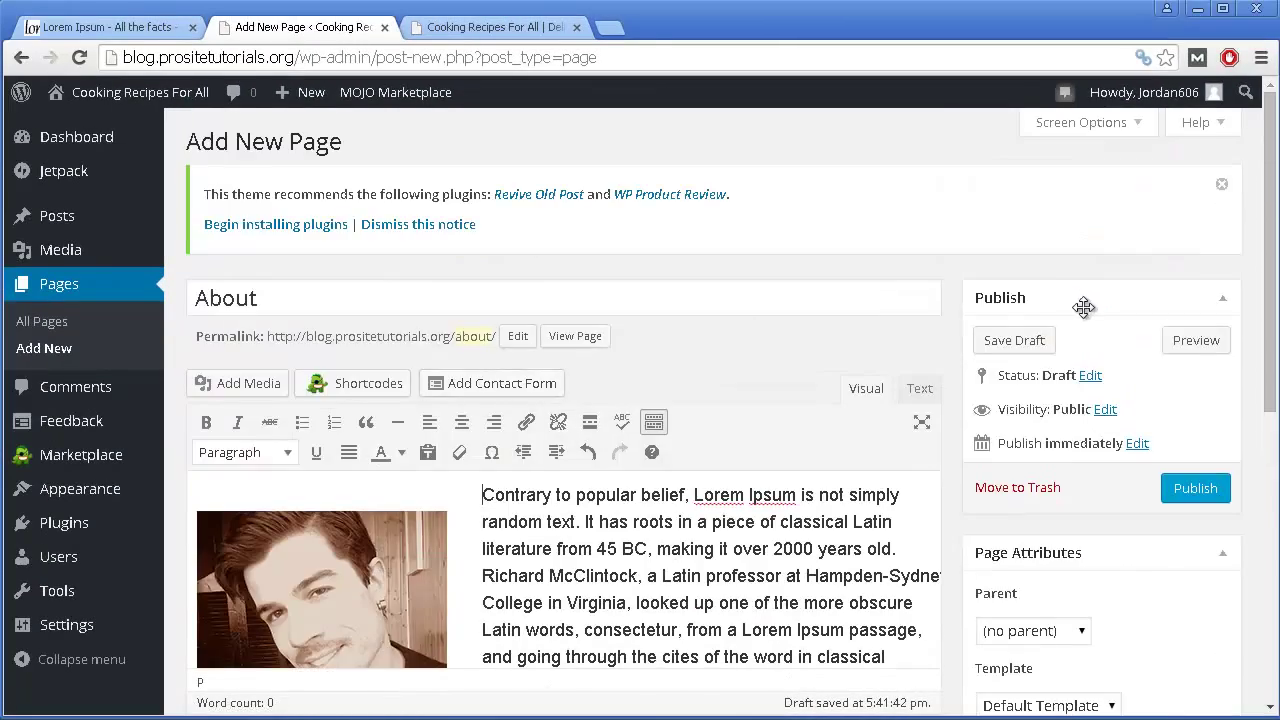
left_click(1194, 342)
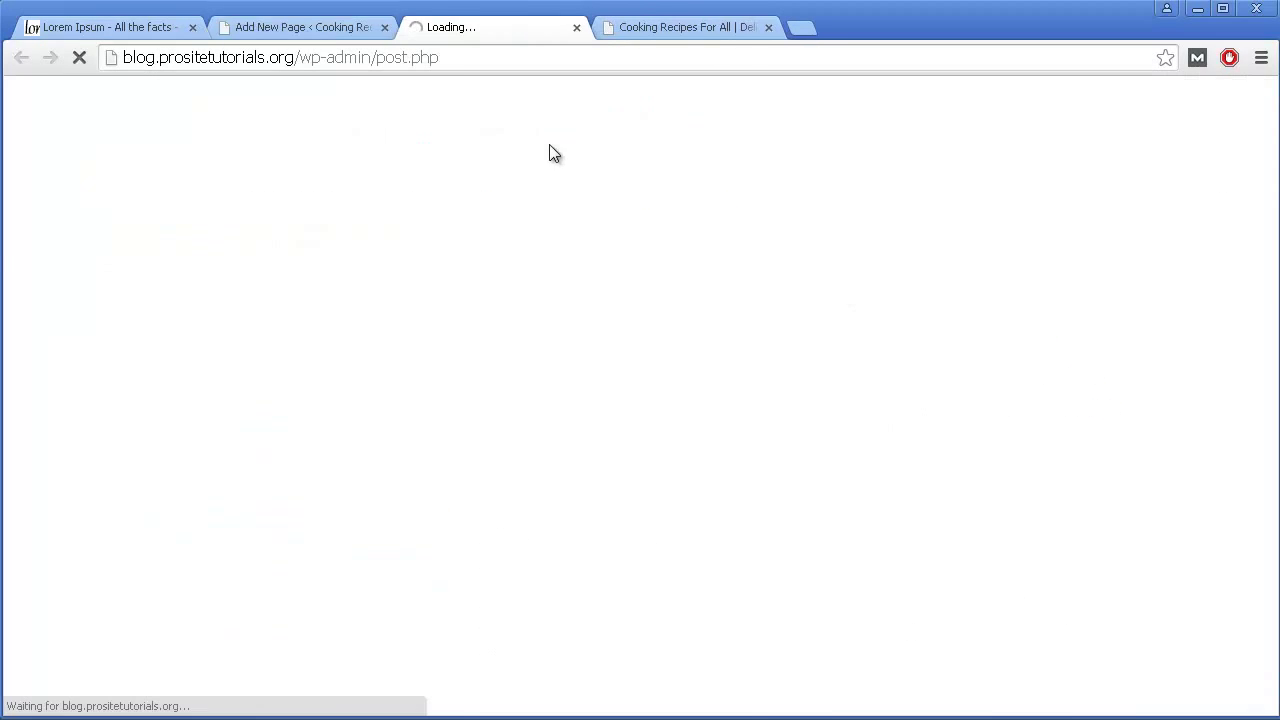
scroll(395, 290, "down", 1)
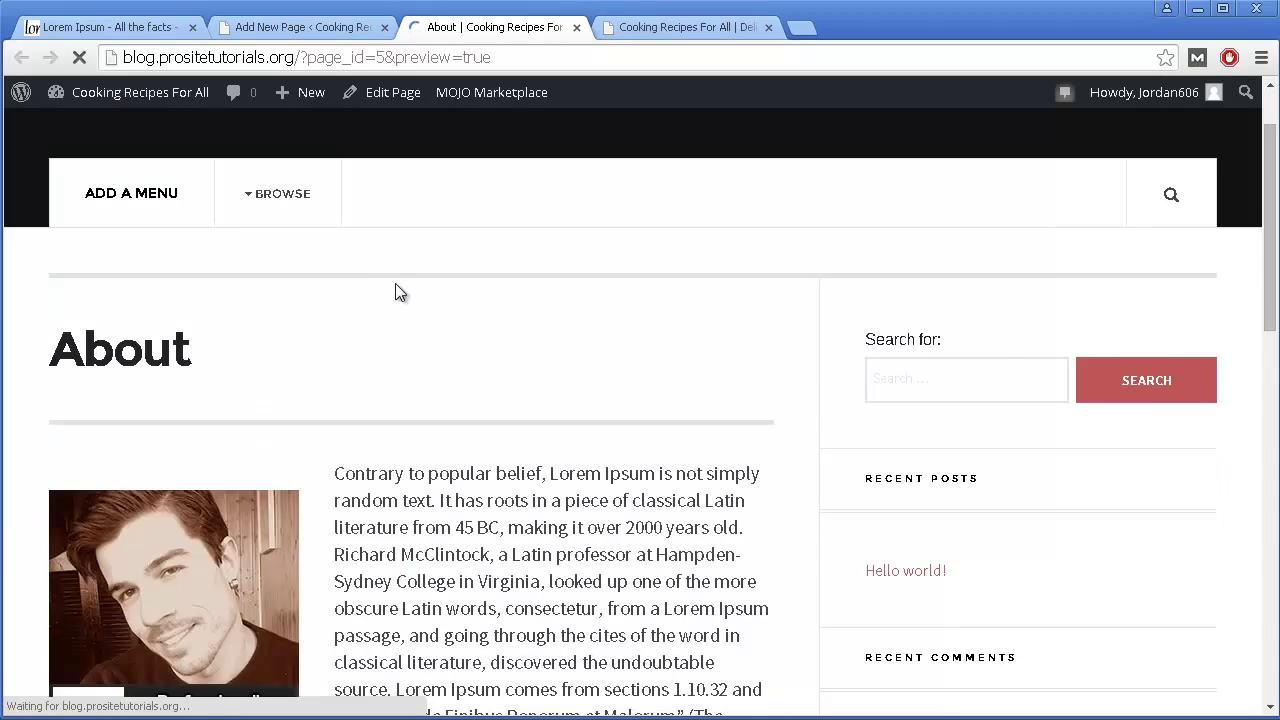
scroll(395, 290, "down", 5)
scroll(334, 420, "up", 4)
scroll(266, 471, "down", 2)
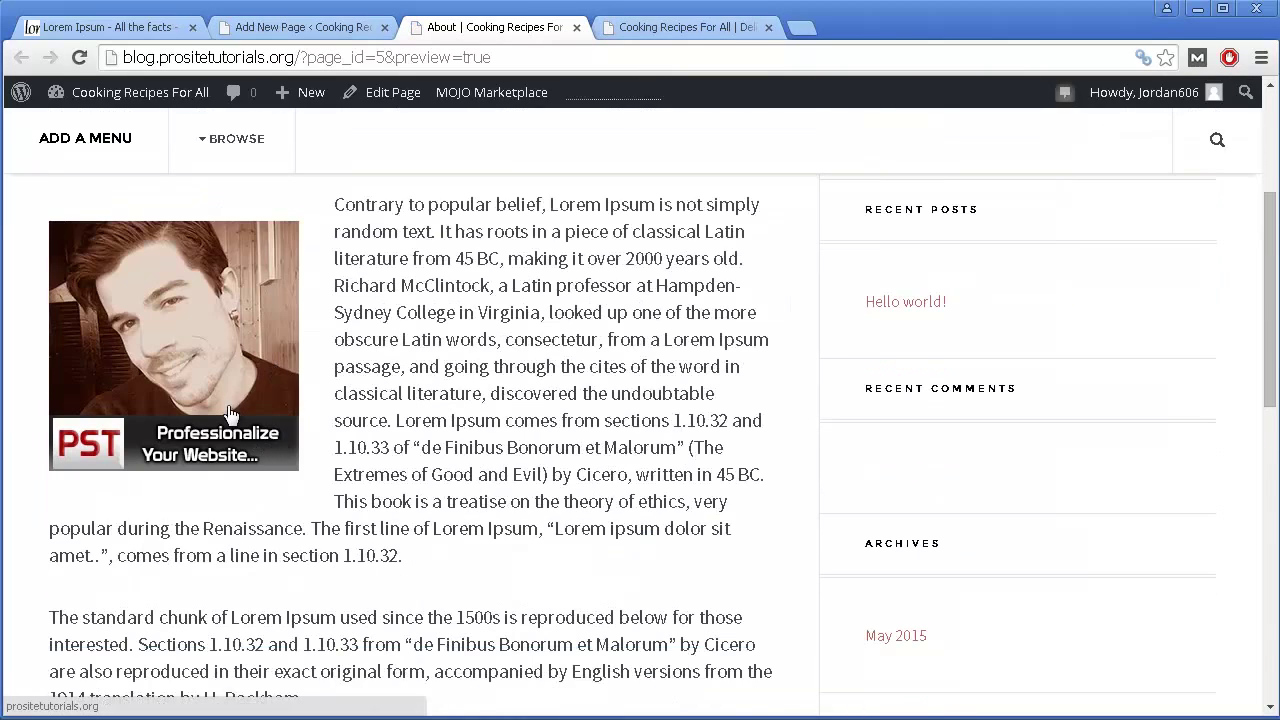
- Confirm the photo opens prositetutorials.org, then go back to the page editor
left_click(81, 273)
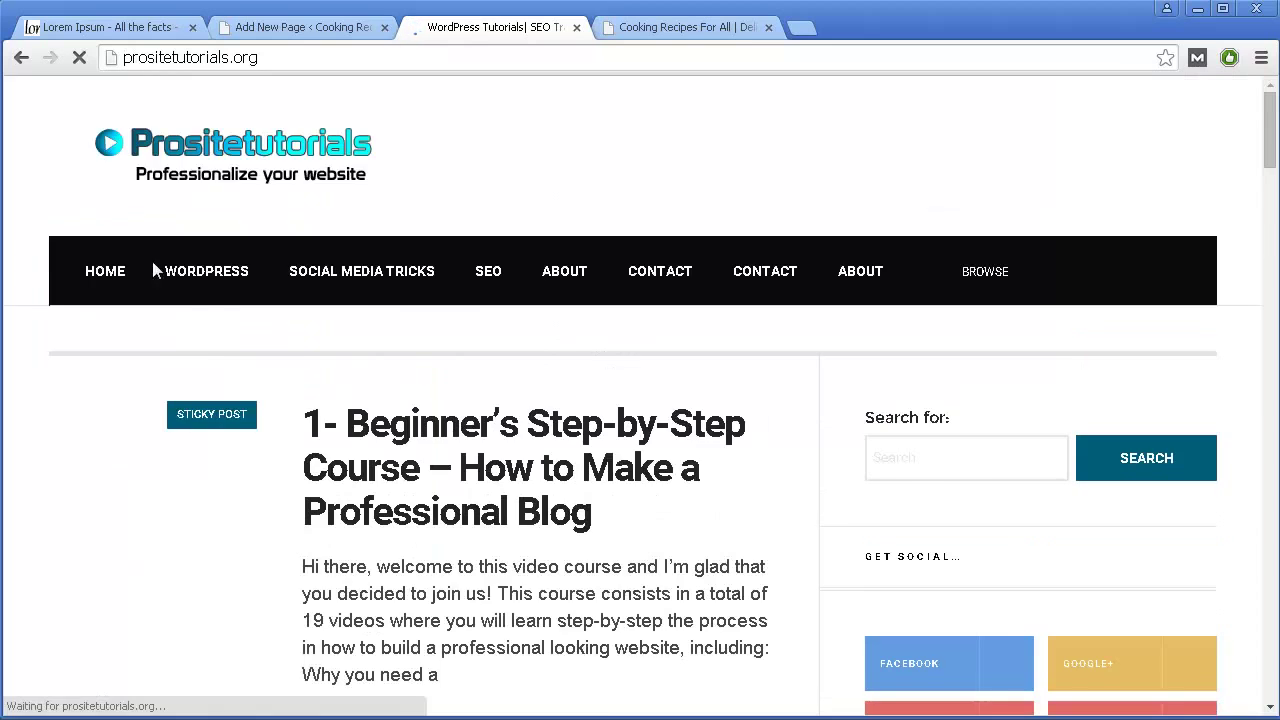
scroll(719, 461, "down", 1)
scroll(669, 460, "down", 5)
scroll(669, 463, "up", 5)
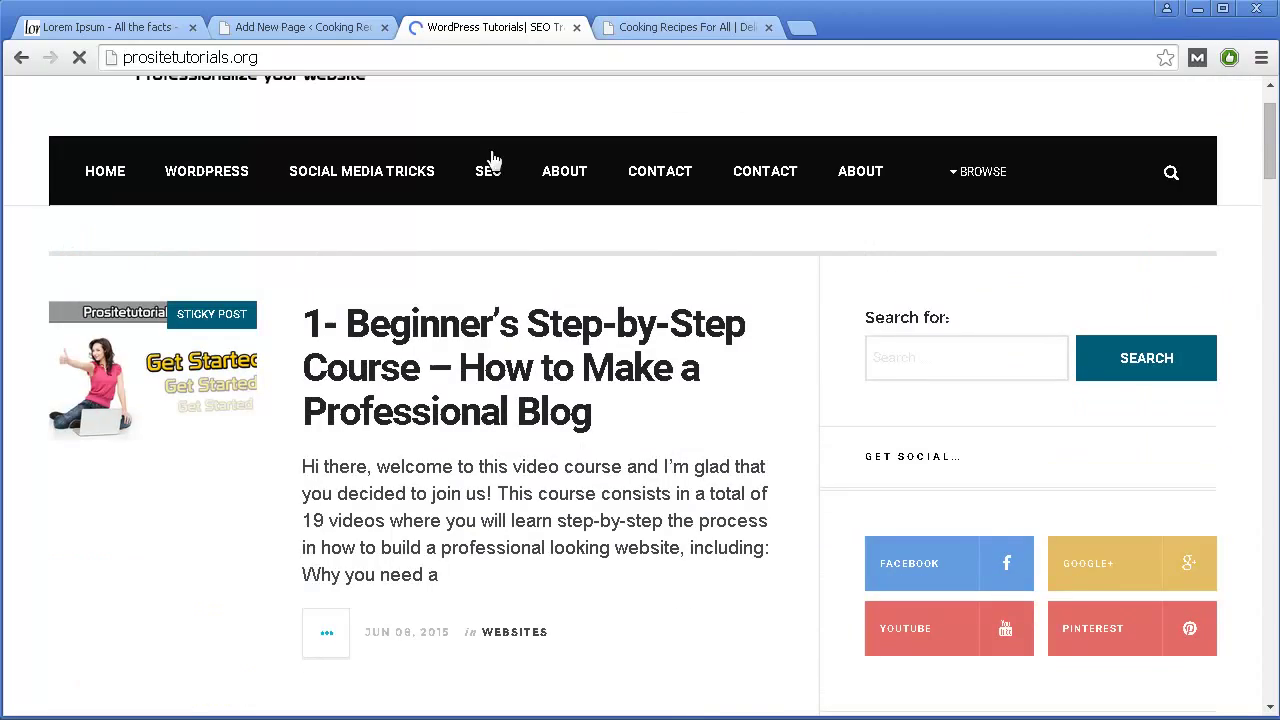
left_click(22, 57)
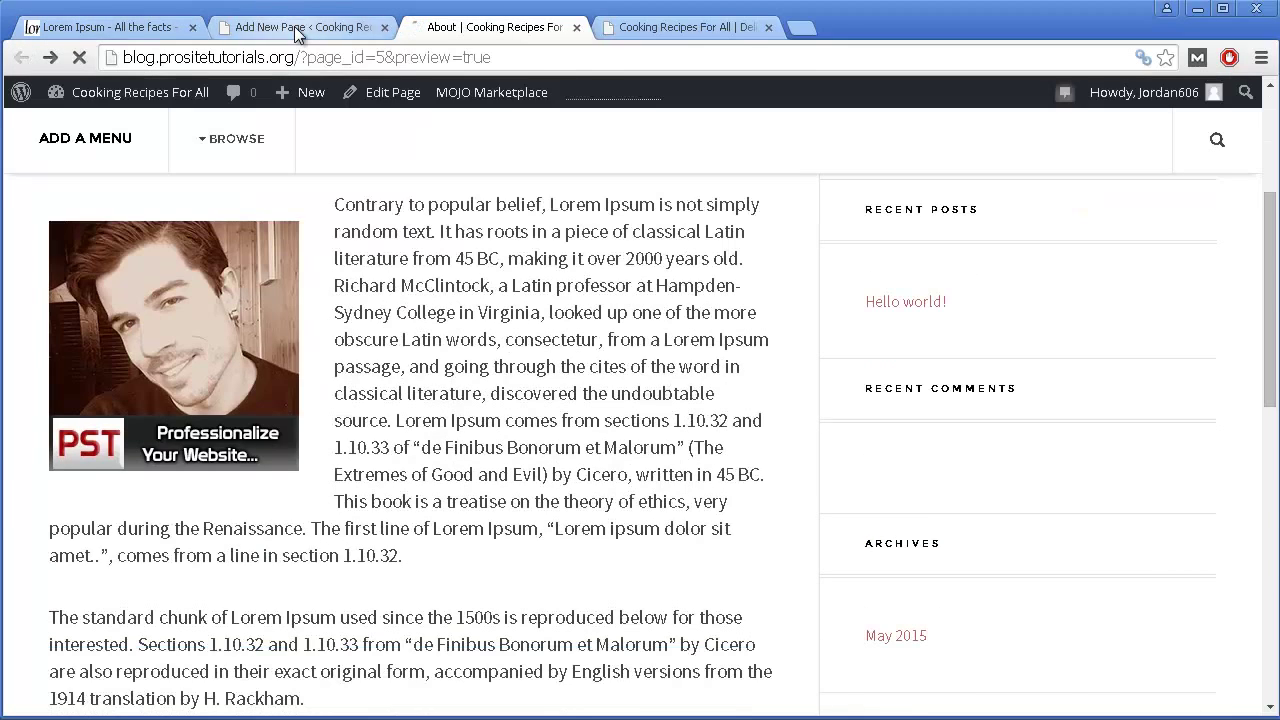
left_click(290, 27)
scroll(532, 300, "down", 4)
scroll(304, 380, "up", 2)
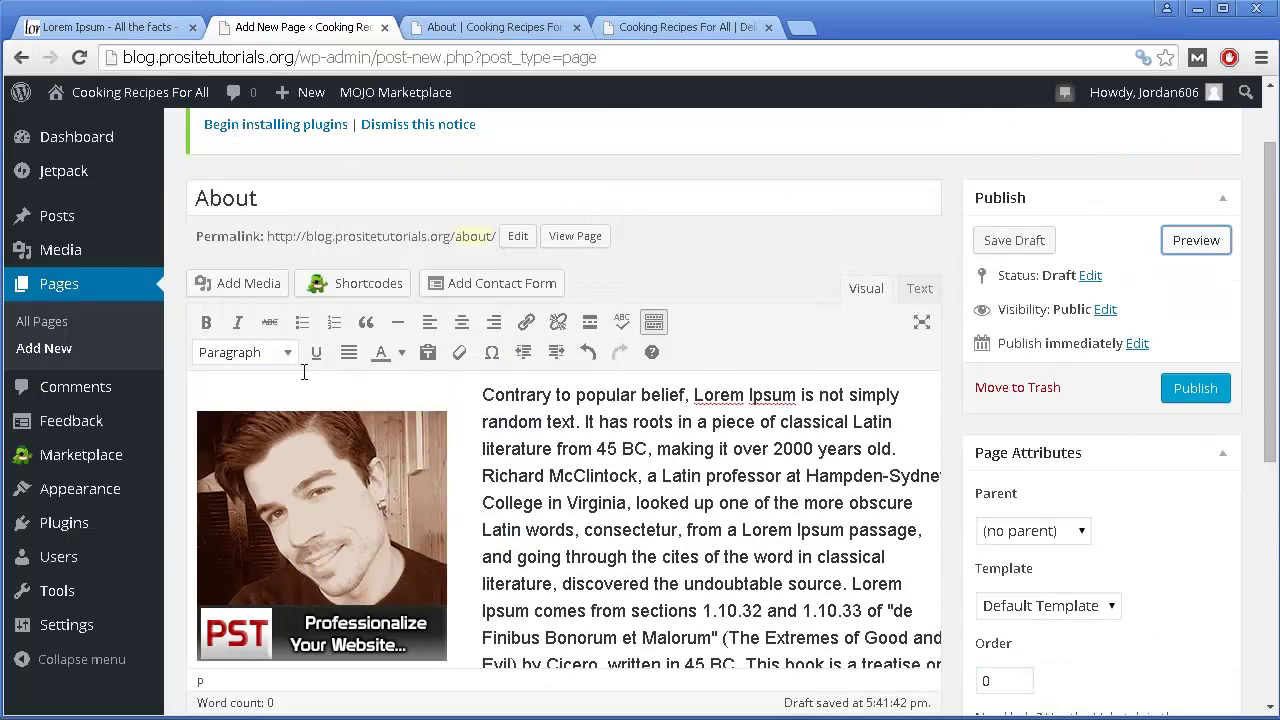
- Add a 'Title 1' line right after the first paragraph
scroll(515, 452, "down", 1)
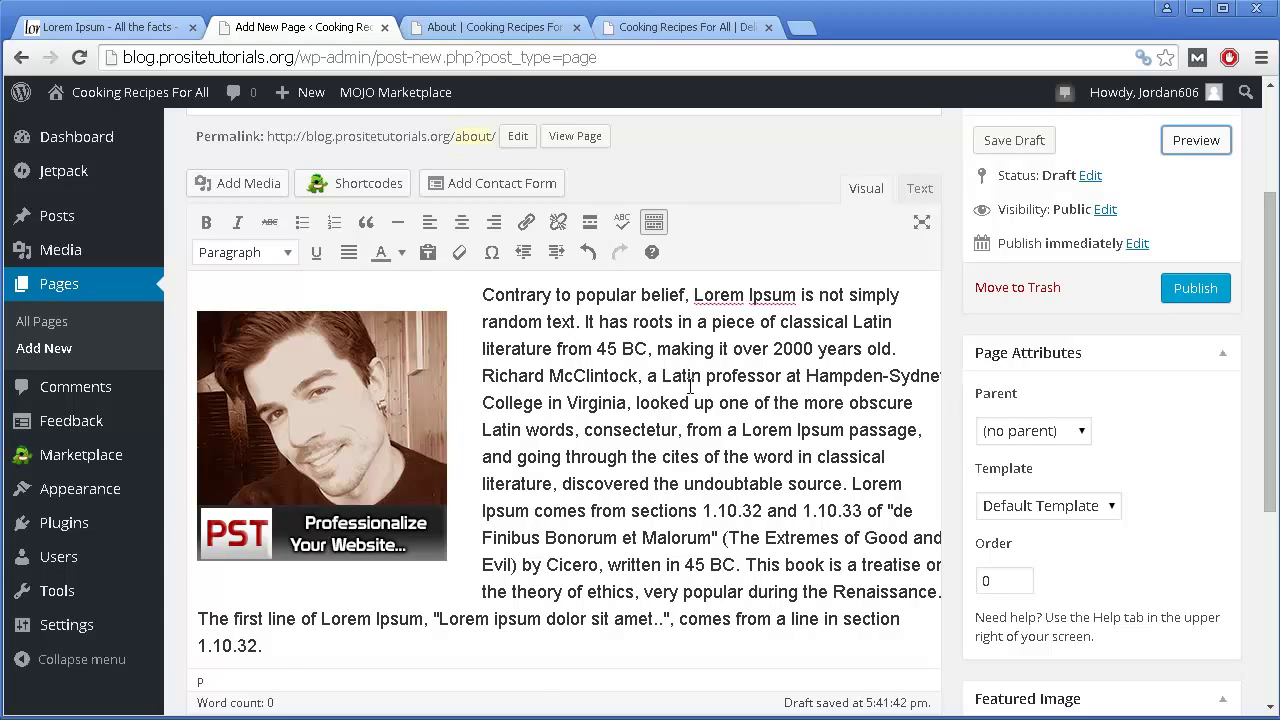
scroll(718, 545, "down", 2)
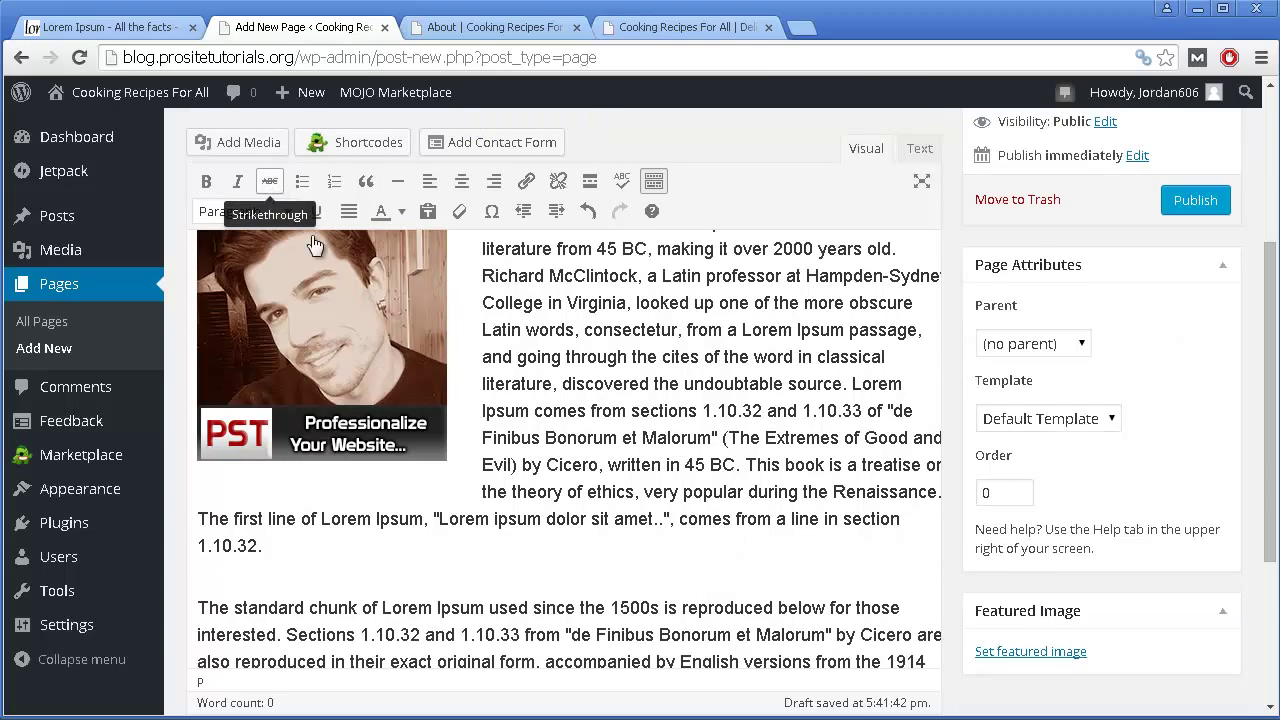
scroll(364, 560, "down", 3)
scroll(364, 591, "up", 6)
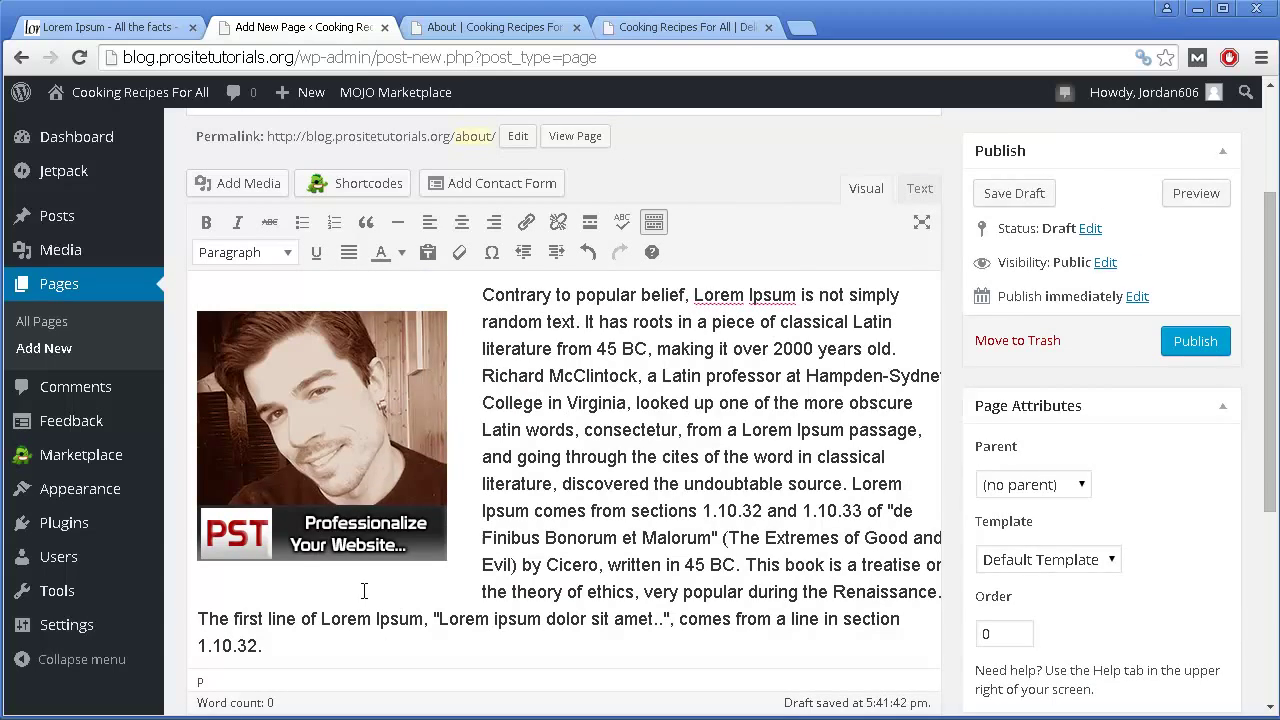
scroll(364, 591, "down", 3)
left_click(355, 453)
key("Return")
key("Return")
scroll(355, 453, "down", 2)
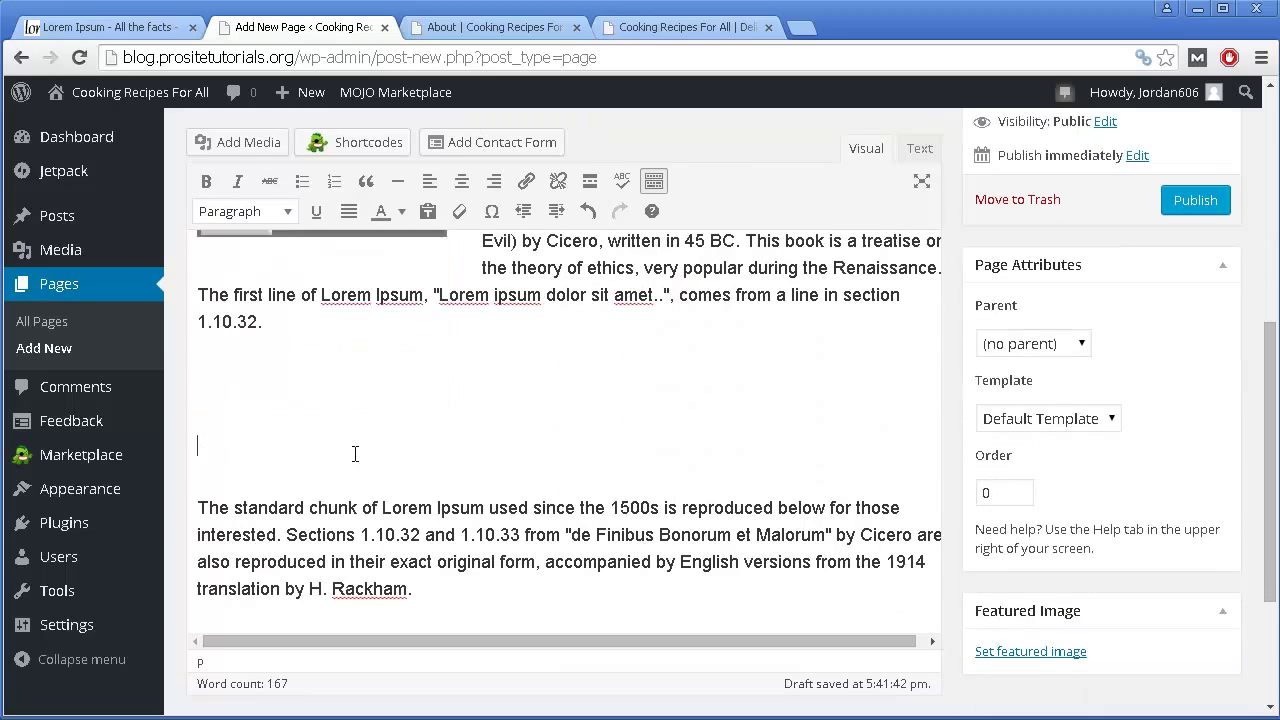
key("BackSpace")
type("Title")
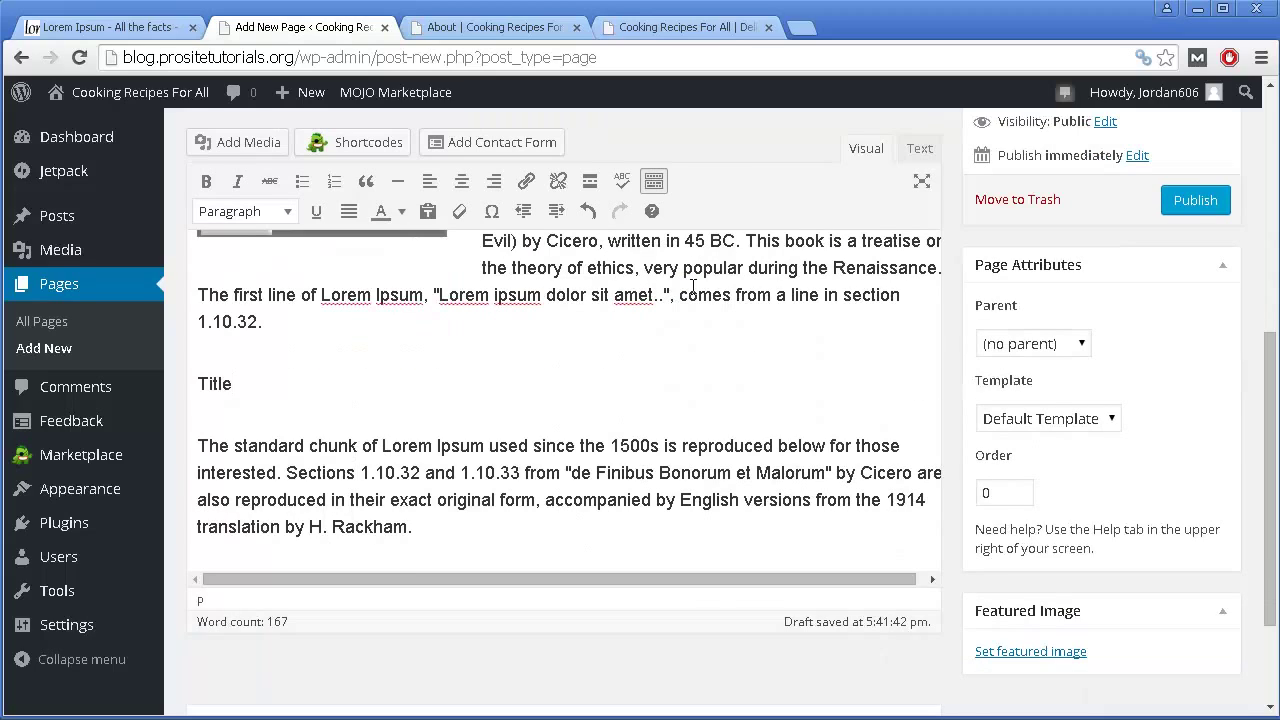
type(" 1")
- Duplicate the 'standard chunk' paragraph and type Title2 between the two copies
scroll(680, 290, "down", 3)
scroll(680, 290, "up", 4)
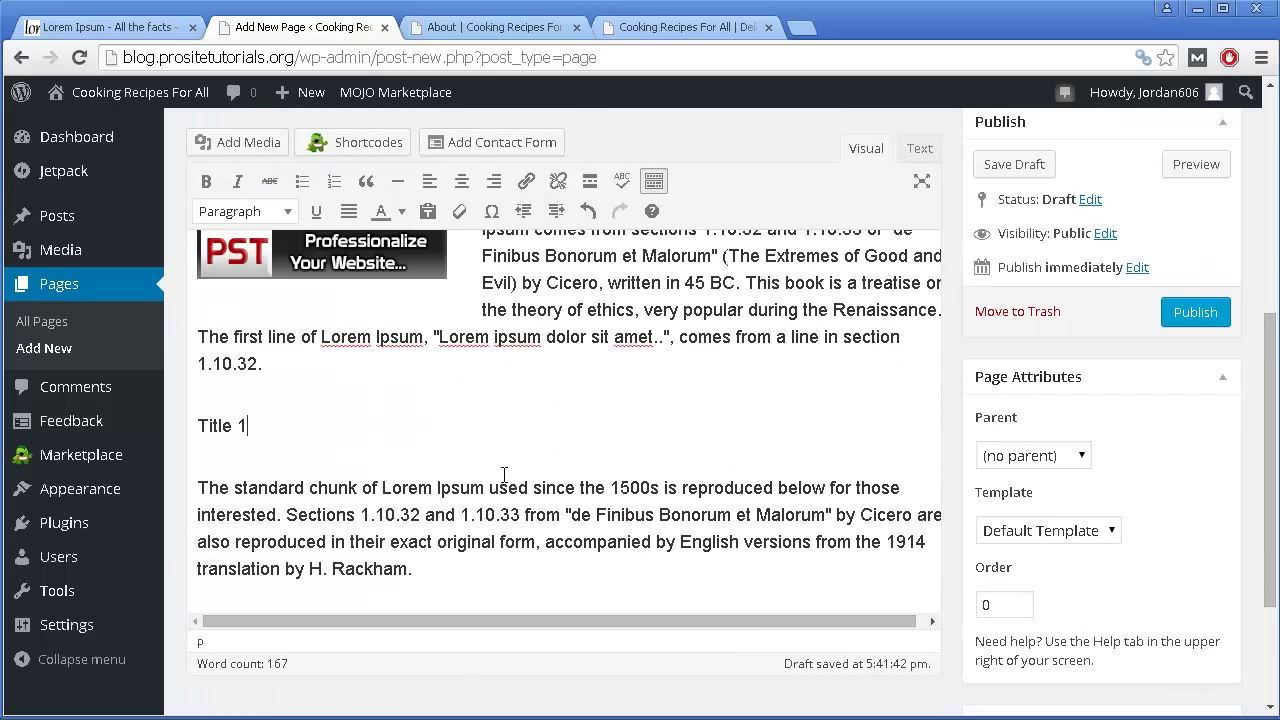
left_click_drag(413, 569, 196, 474)
key("ctrl+c")
left_click(500, 568)
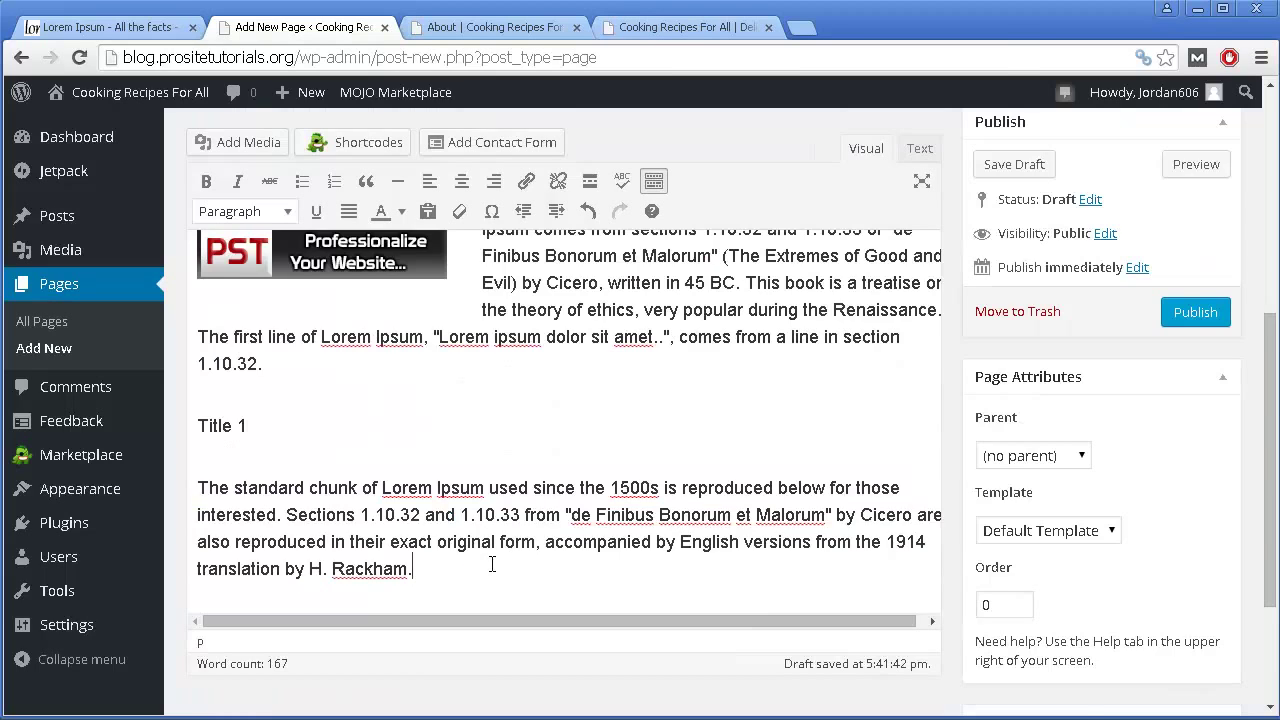
key("Return")
key("Return")
key("ctrl+v")
left_click(449, 488)
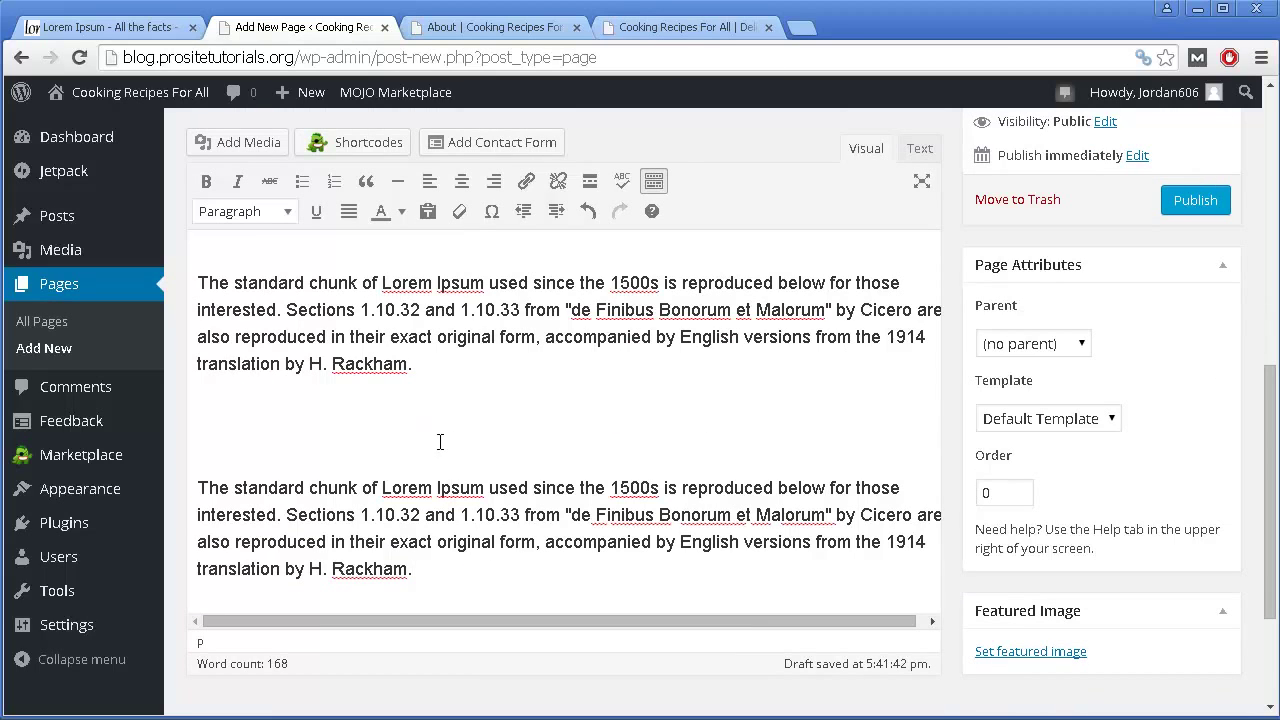
type("Title2")
scroll(478, 425, "up", 3)
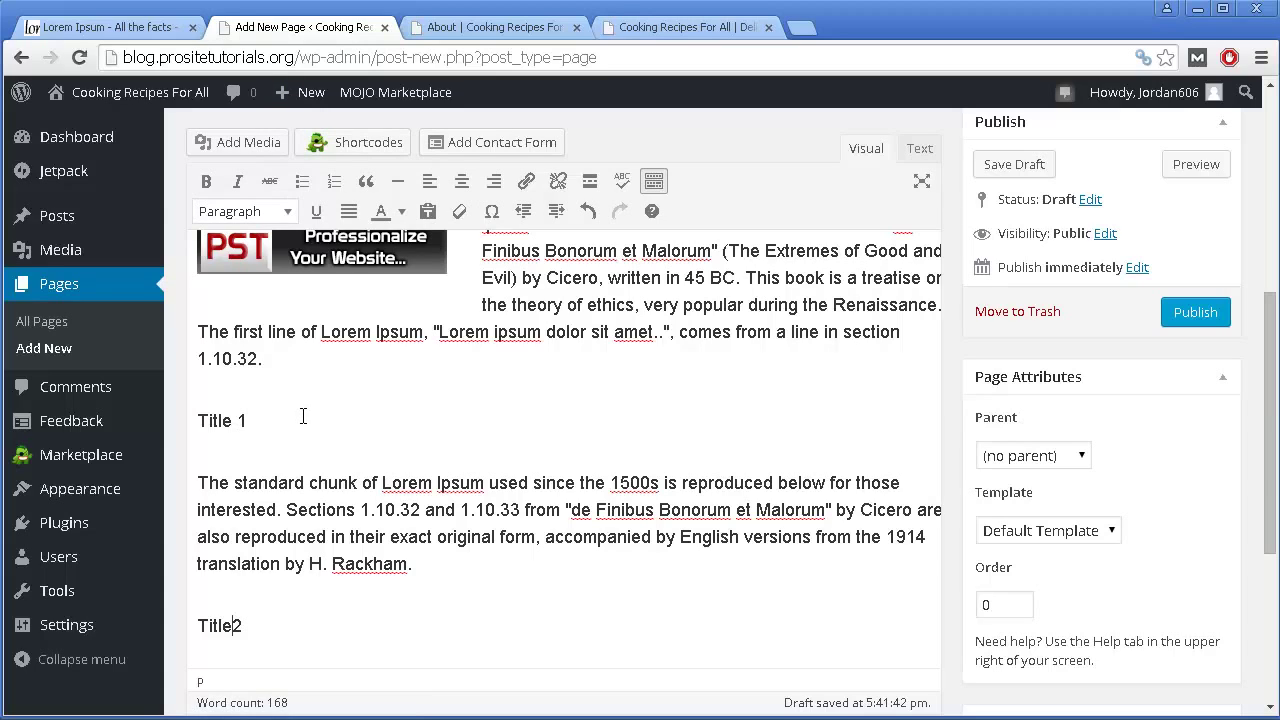
- Make the Title 1 line a Heading 1
triple_click(191, 432)
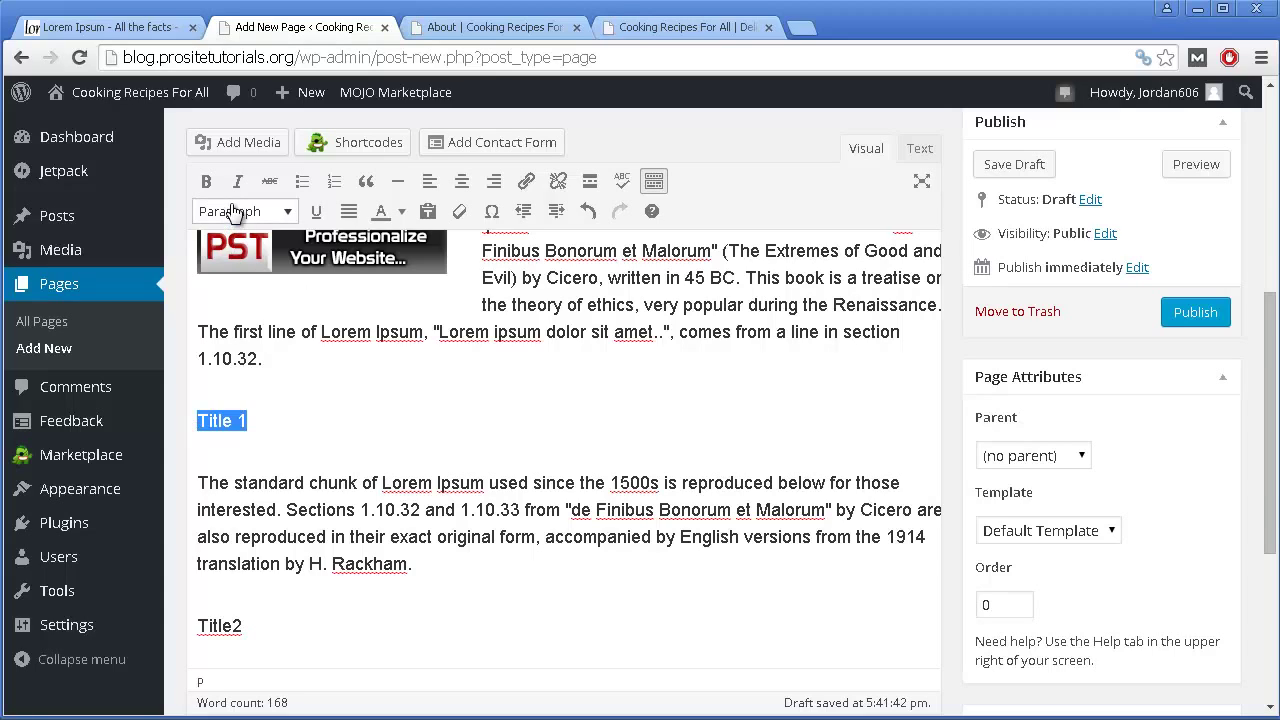
left_click(218, 421)
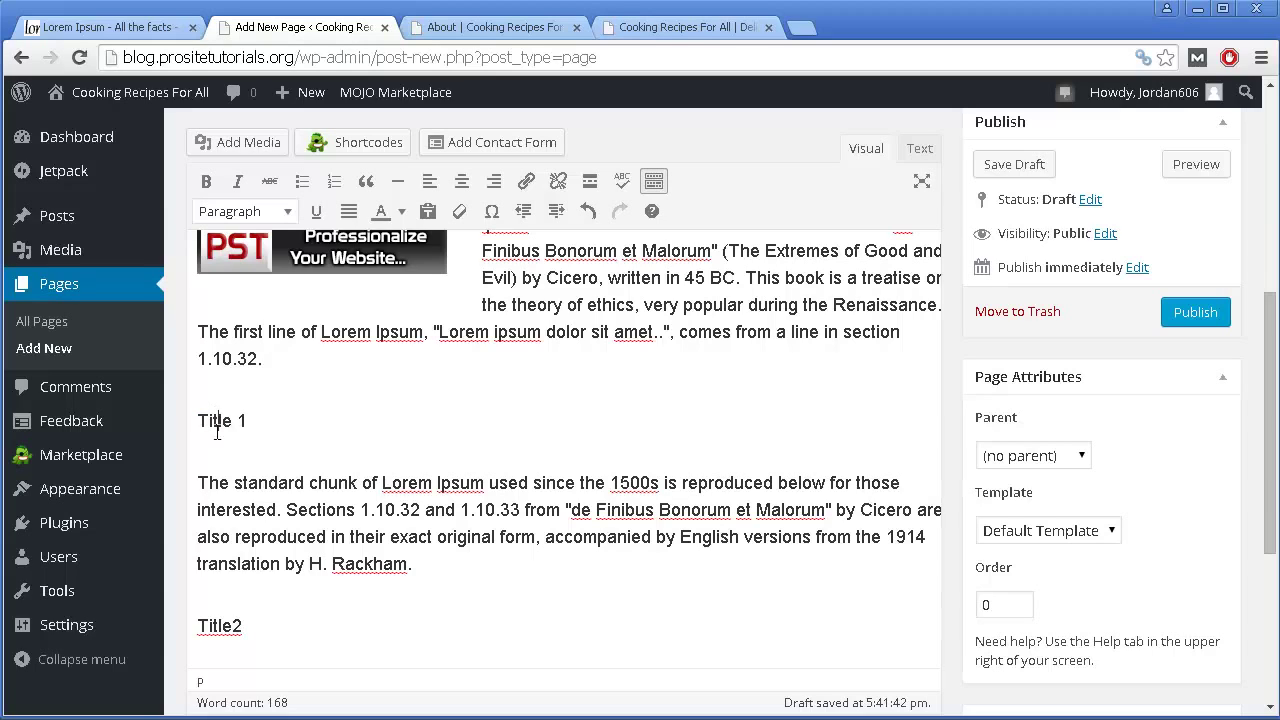
left_click(272, 212)
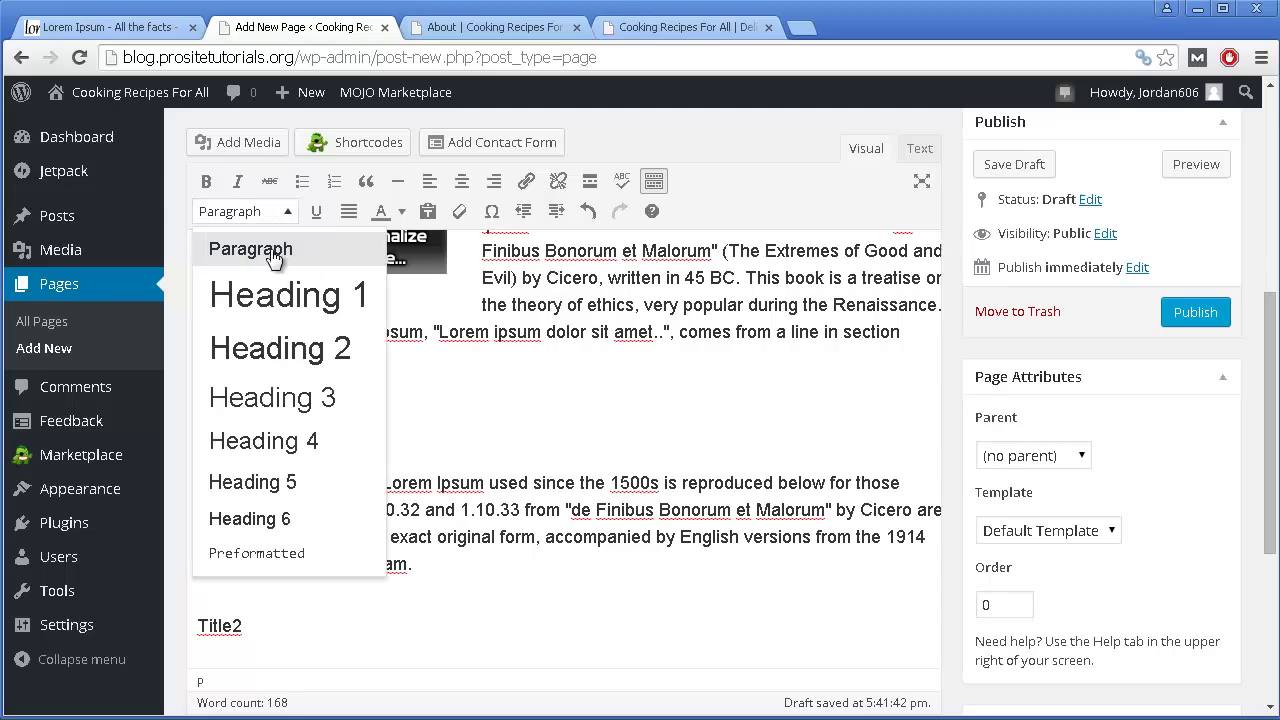
left_click(335, 298)
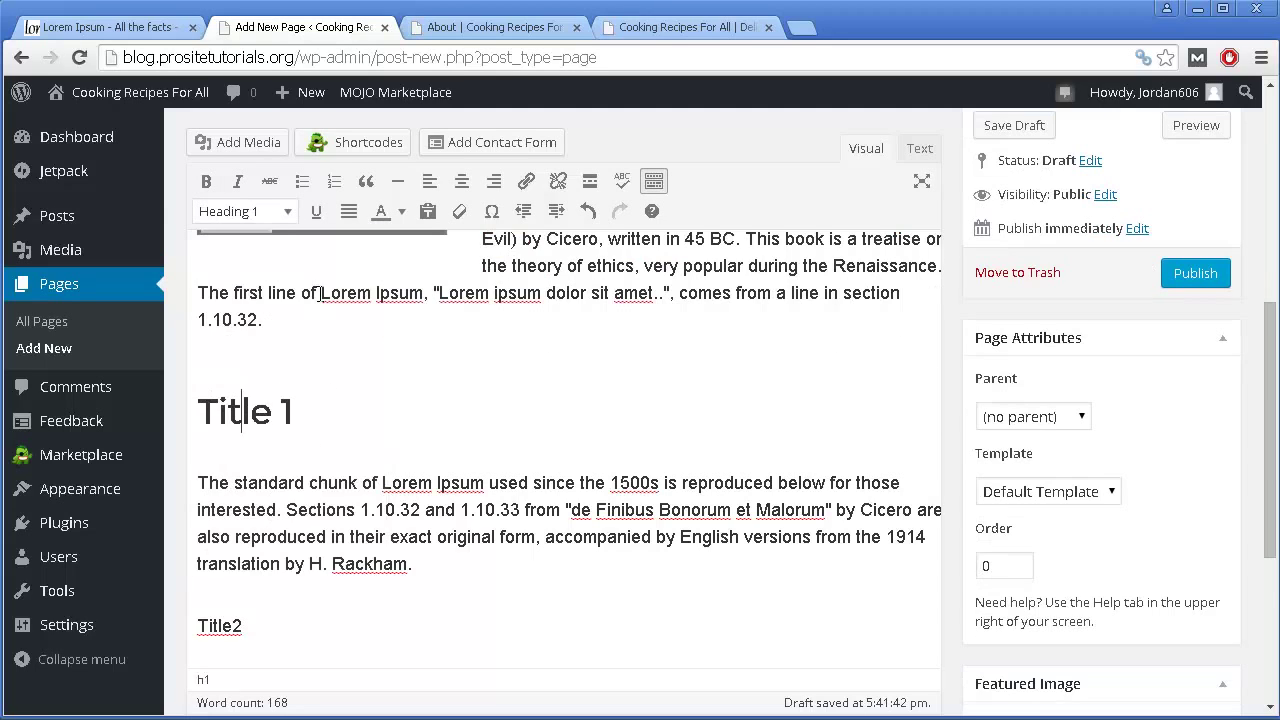
- Make the Title2 line a Heading 2
scroll(250, 555, "down", 1)
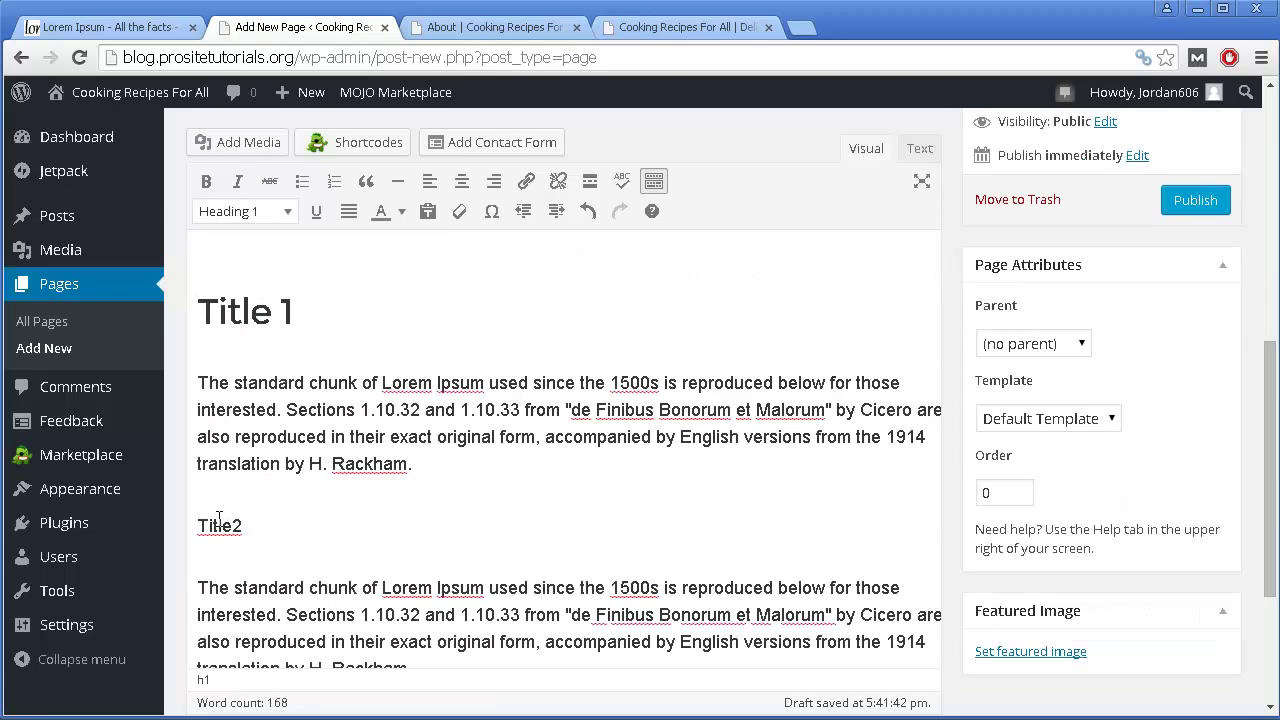
left_click(218, 525)
left_click(238, 210)
left_click(271, 343)
left_click_drag(293, 278, 190, 284)
scroll(405, 352, "up", 1)
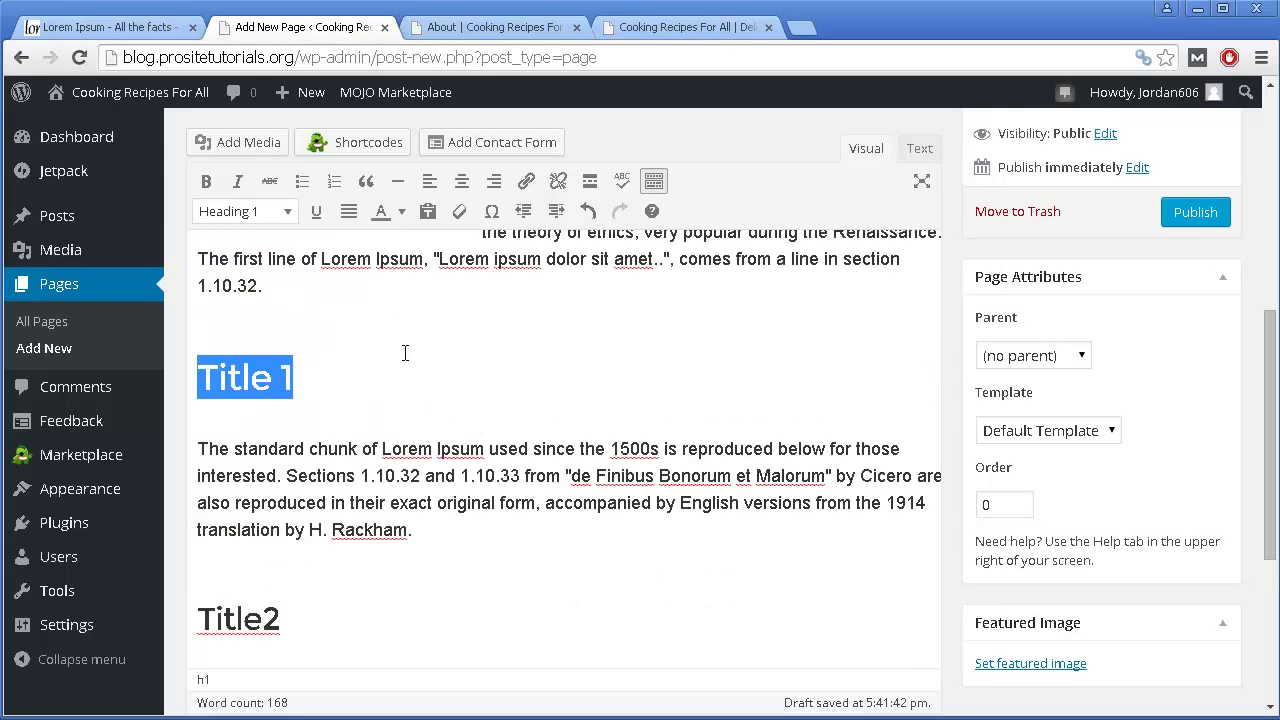
scroll(377, 323, "up", 1)
scroll(558, 373, "up", 5)
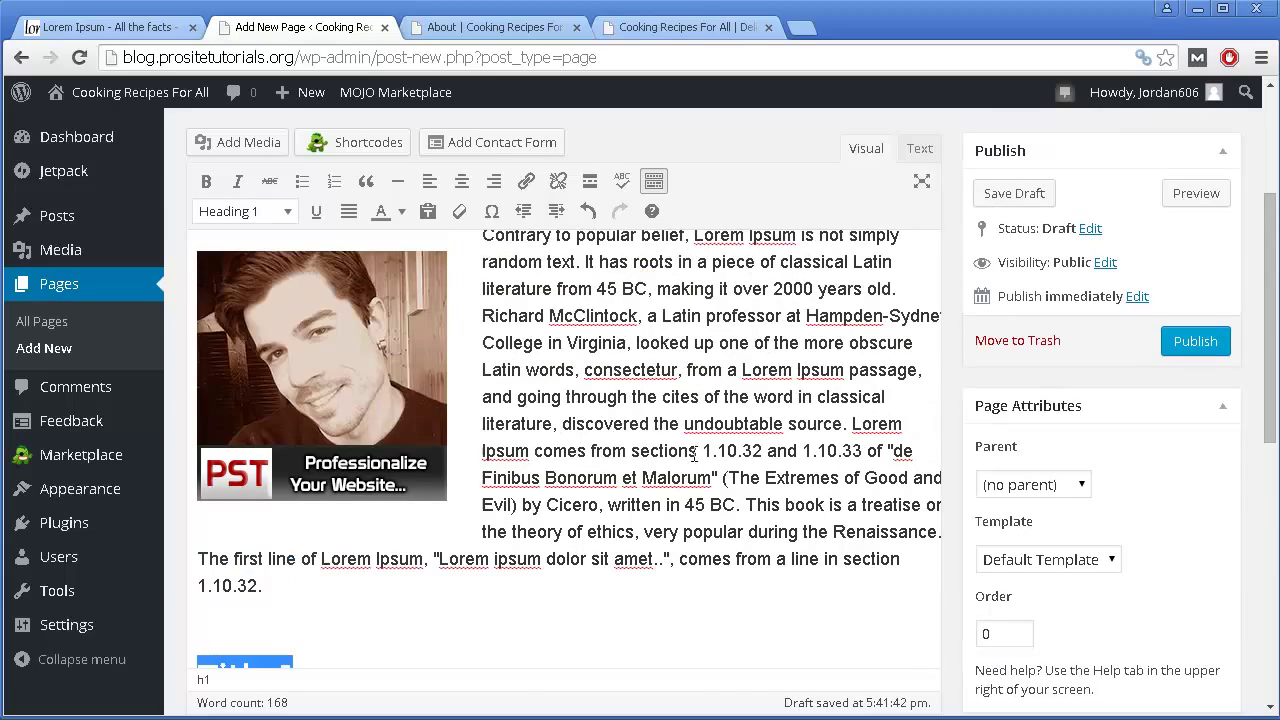
scroll(545, 378, "down", 6)
scroll(540, 381, "down", 3)
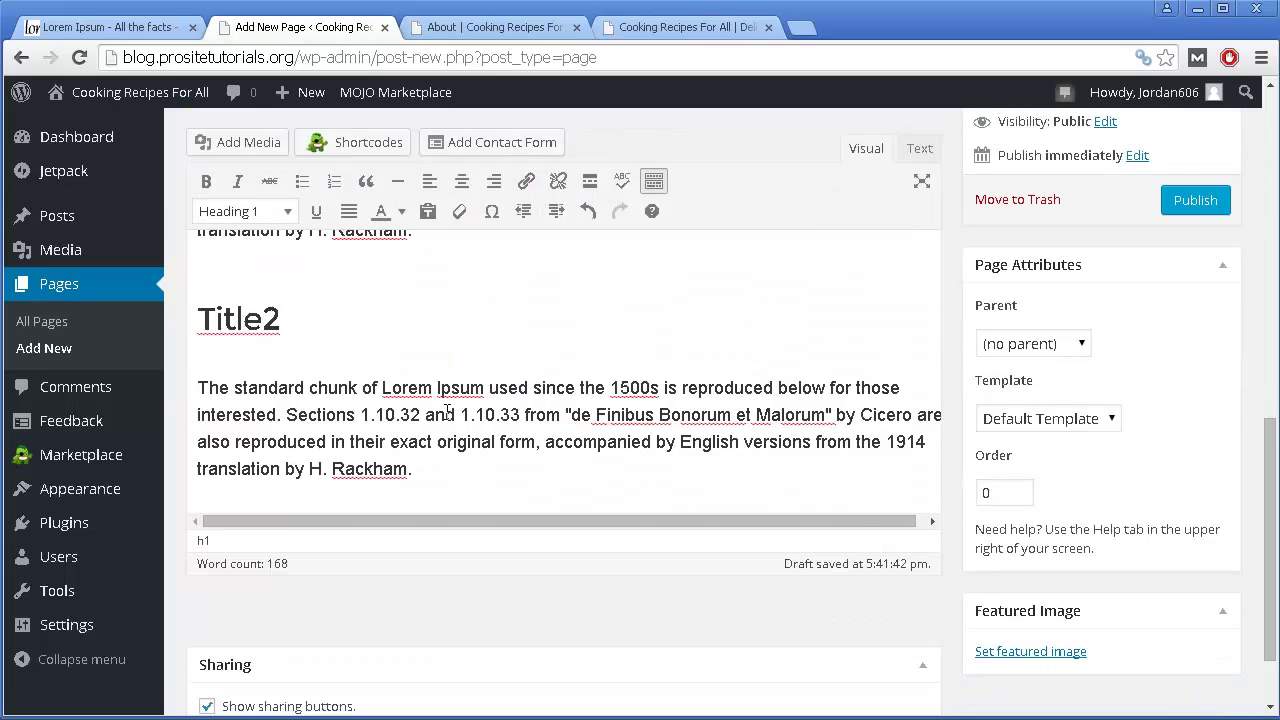
left_click_drag(296, 411, 197, 418)
key("alt+shift+2")
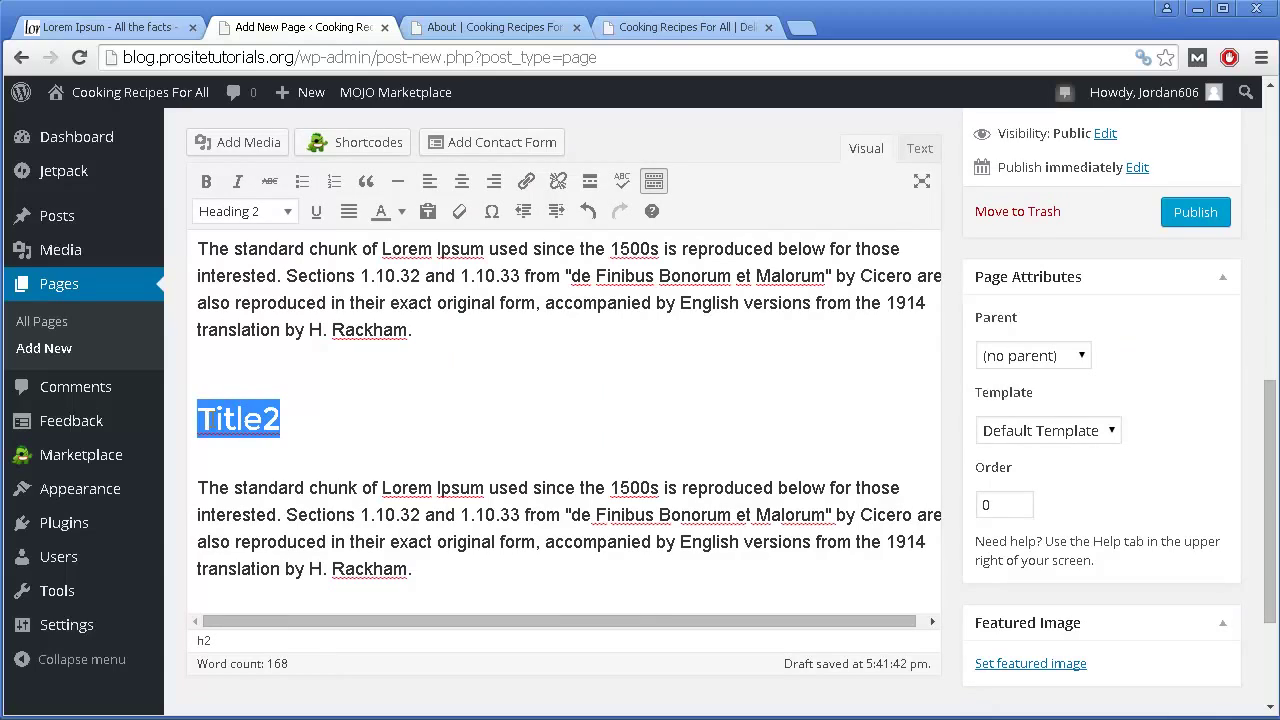
left_click(249, 212)
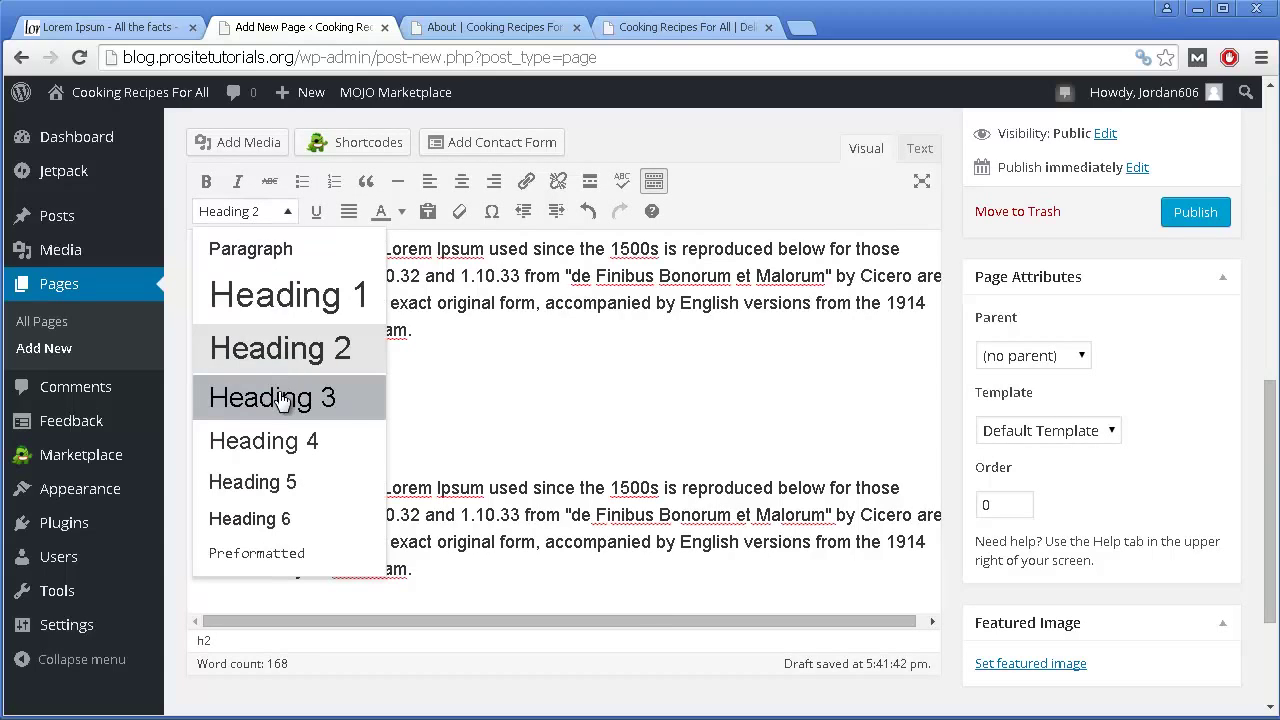
left_click(691, 400)
scroll(630, 415, "up", 2)
- Bold 'unk of Lorem Ipsum used since', italicise 'norum et Malorum', strike through 'nied by English versio'
left_click(330, 448)
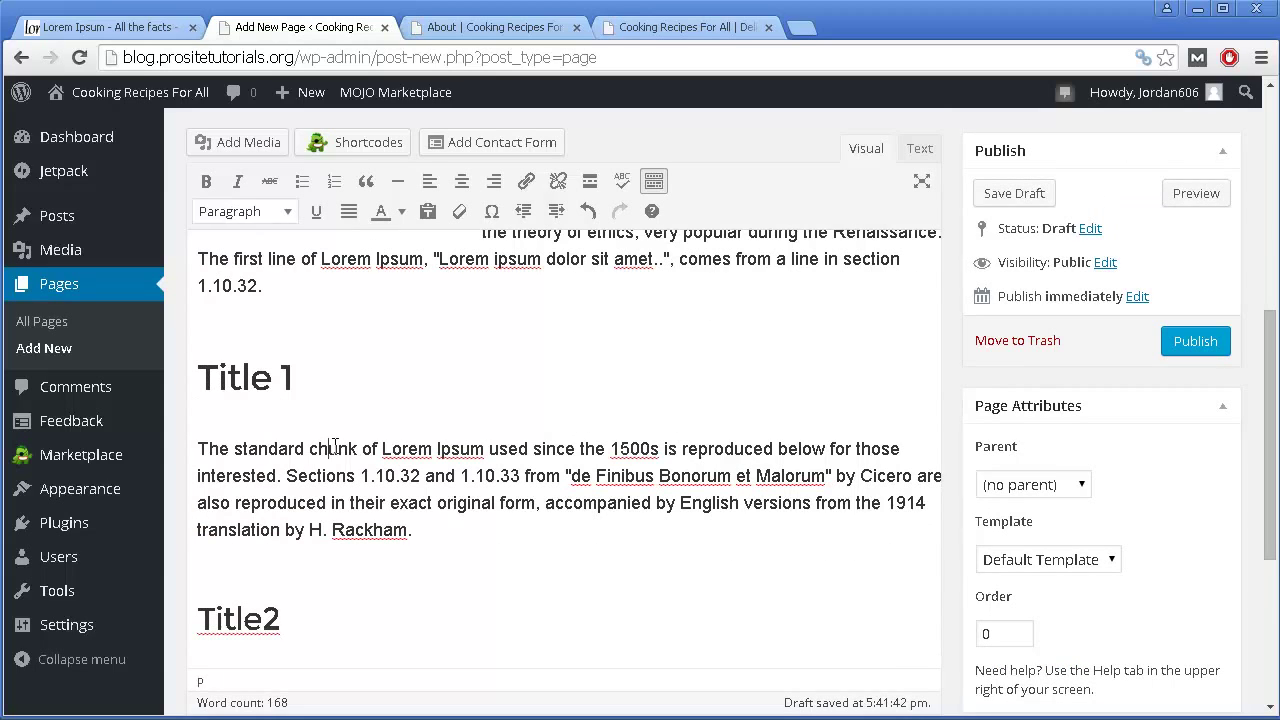
left_click_drag(333, 448, 576, 450)
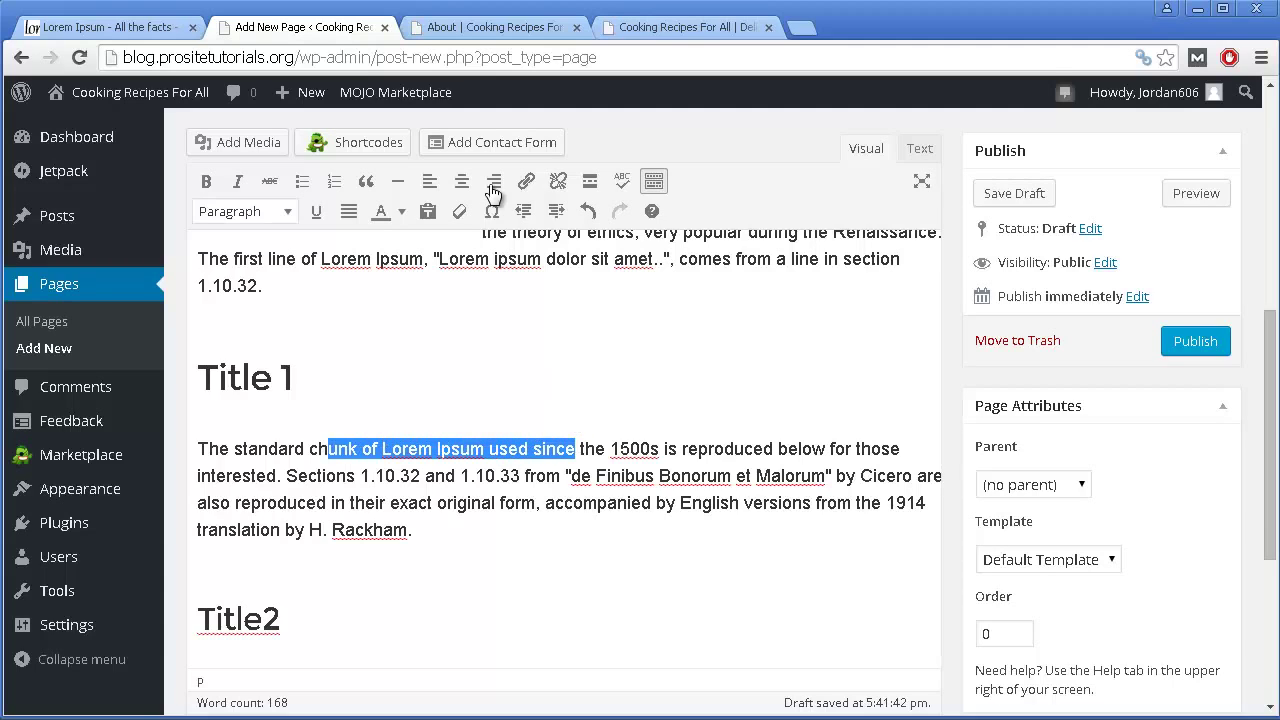
left_click(205, 188)
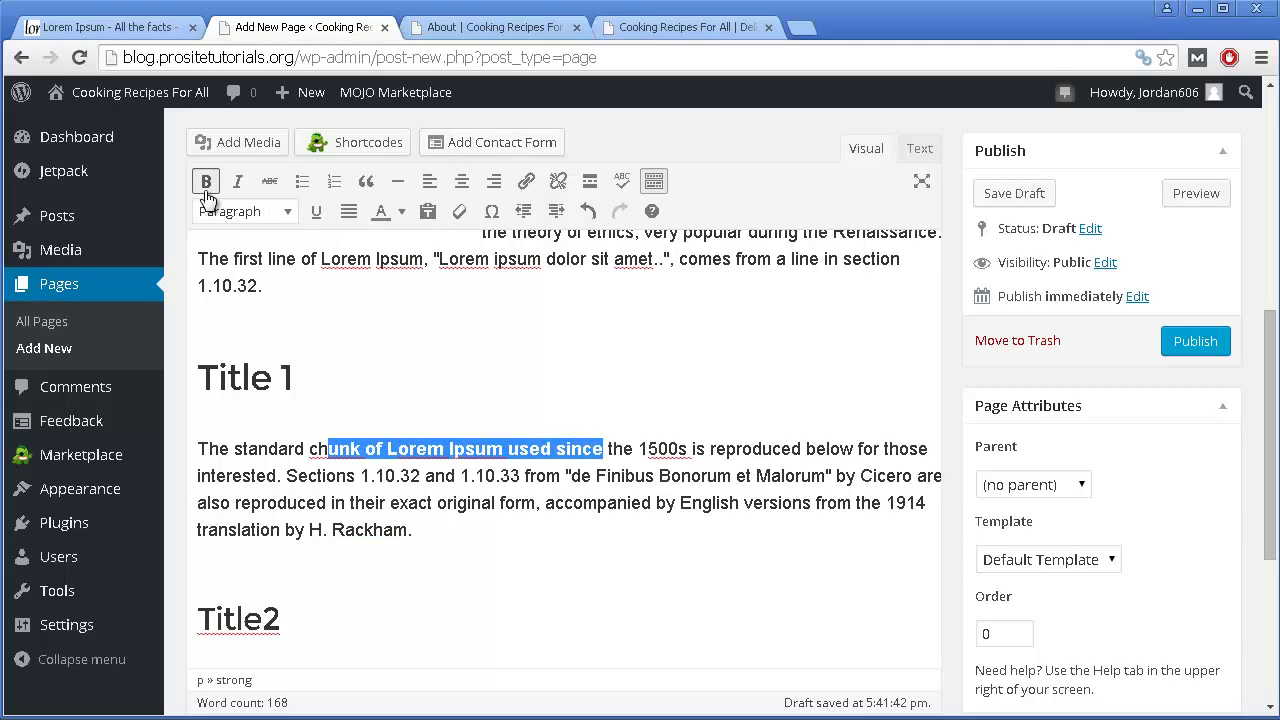
left_click_drag(682, 477, 830, 477)
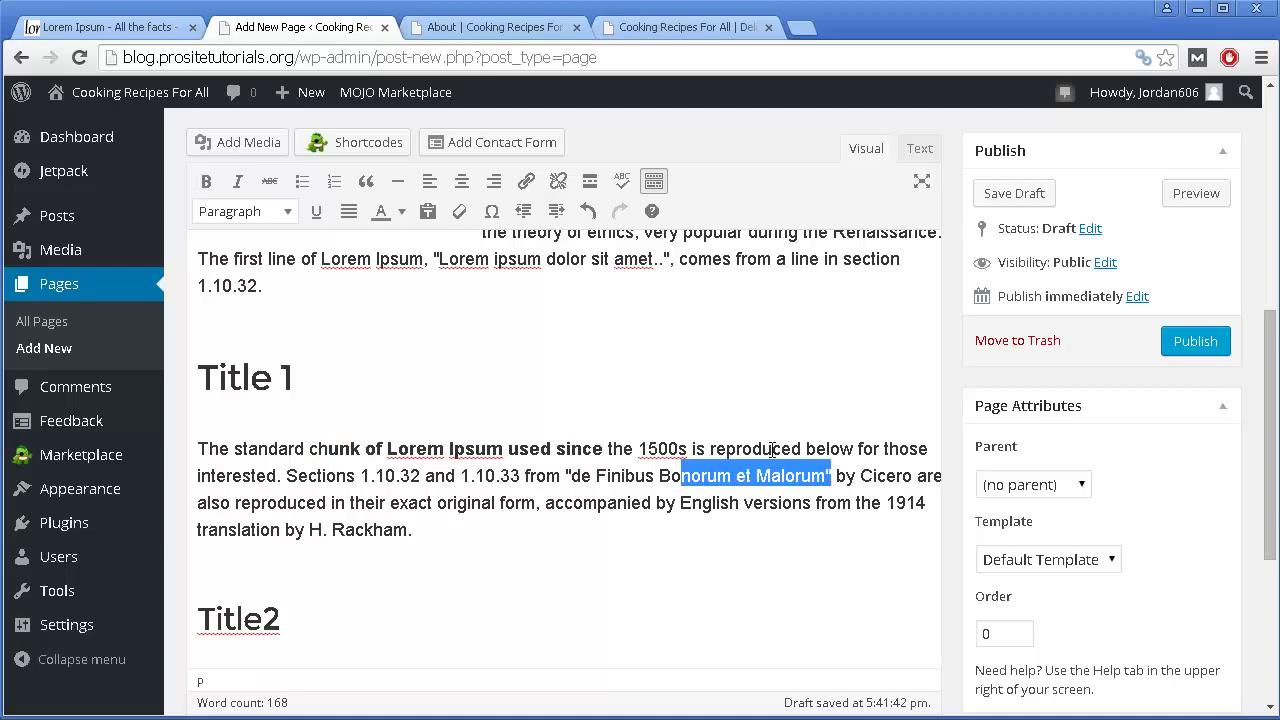
left_click(240, 184)
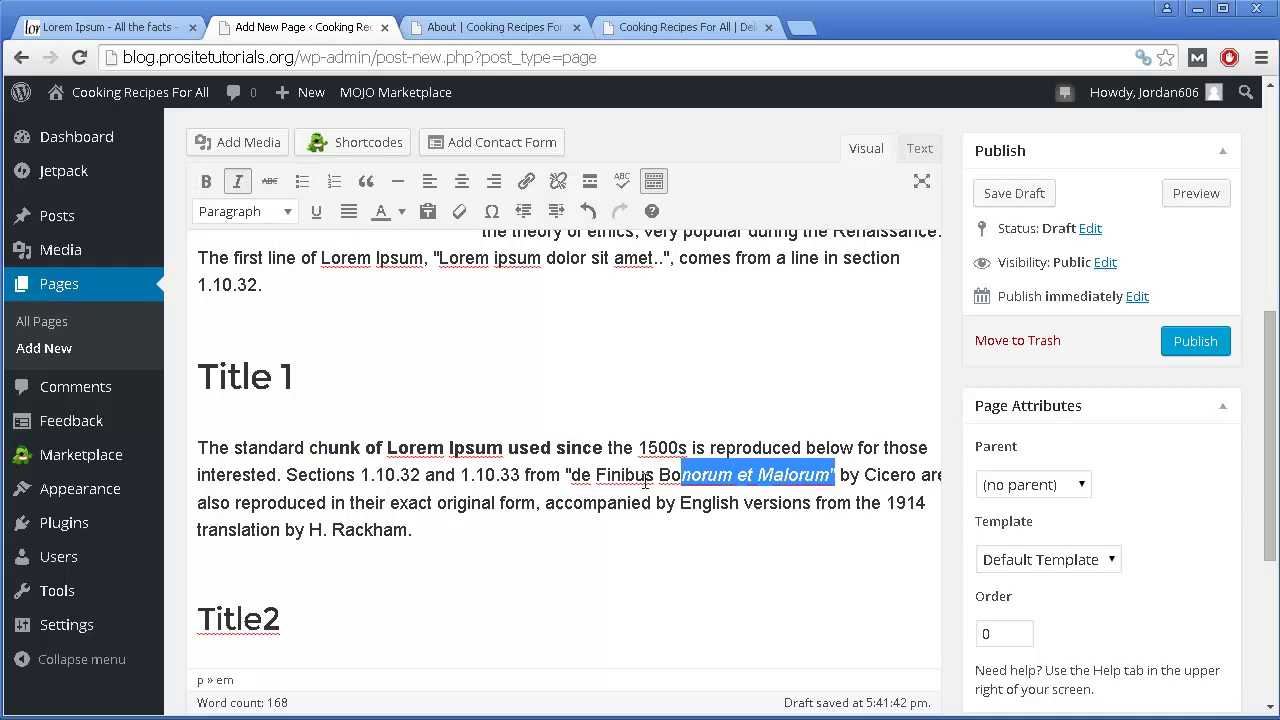
left_click_drag(618, 502, 792, 502)
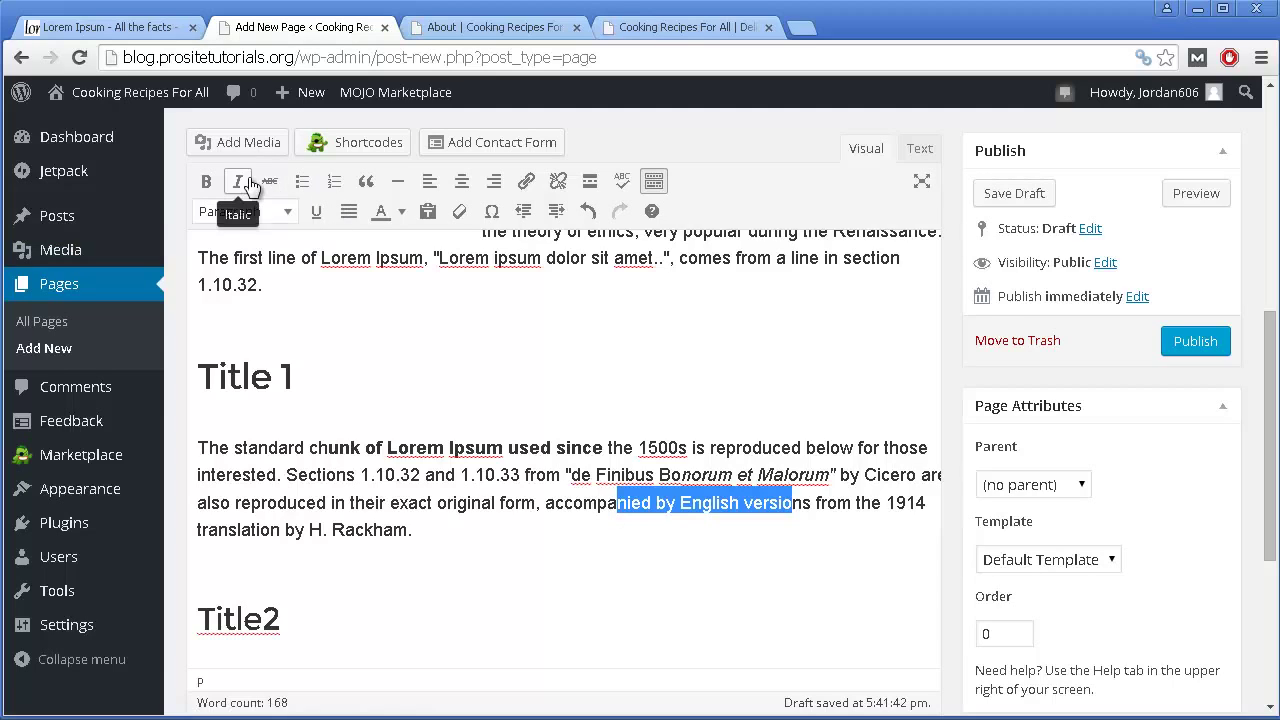
left_click(269, 185)
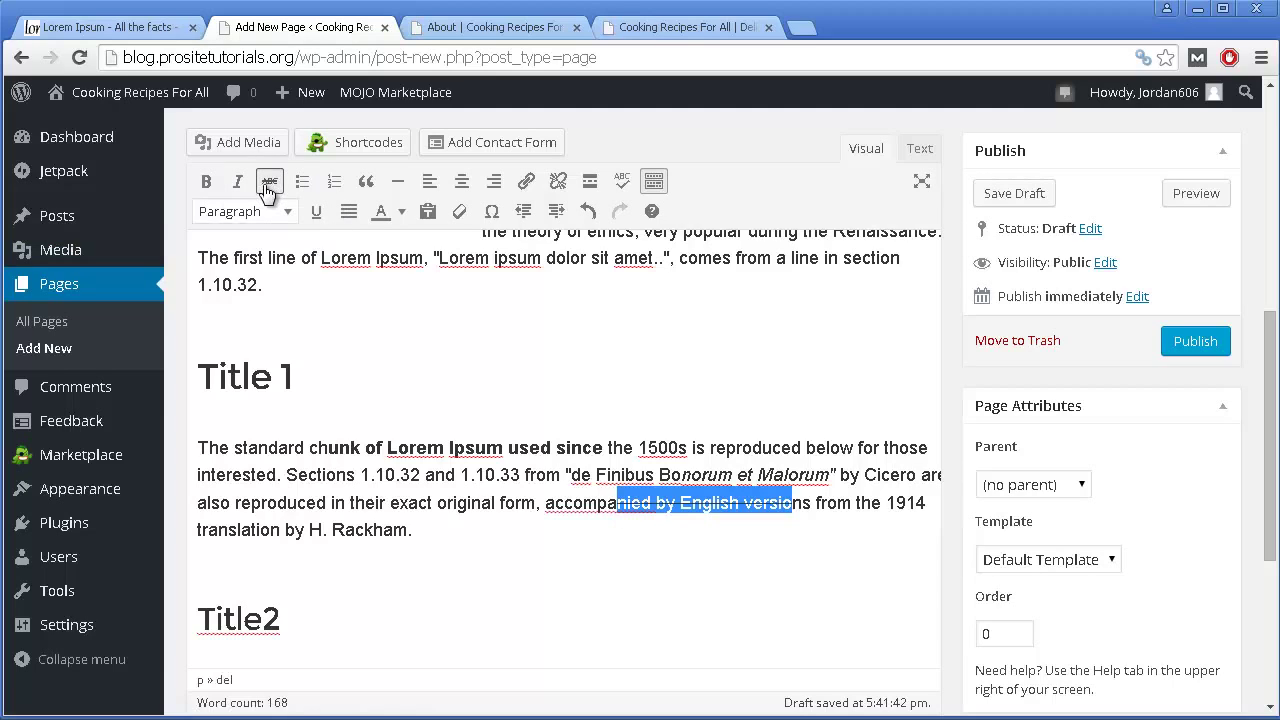
left_click(435, 527)
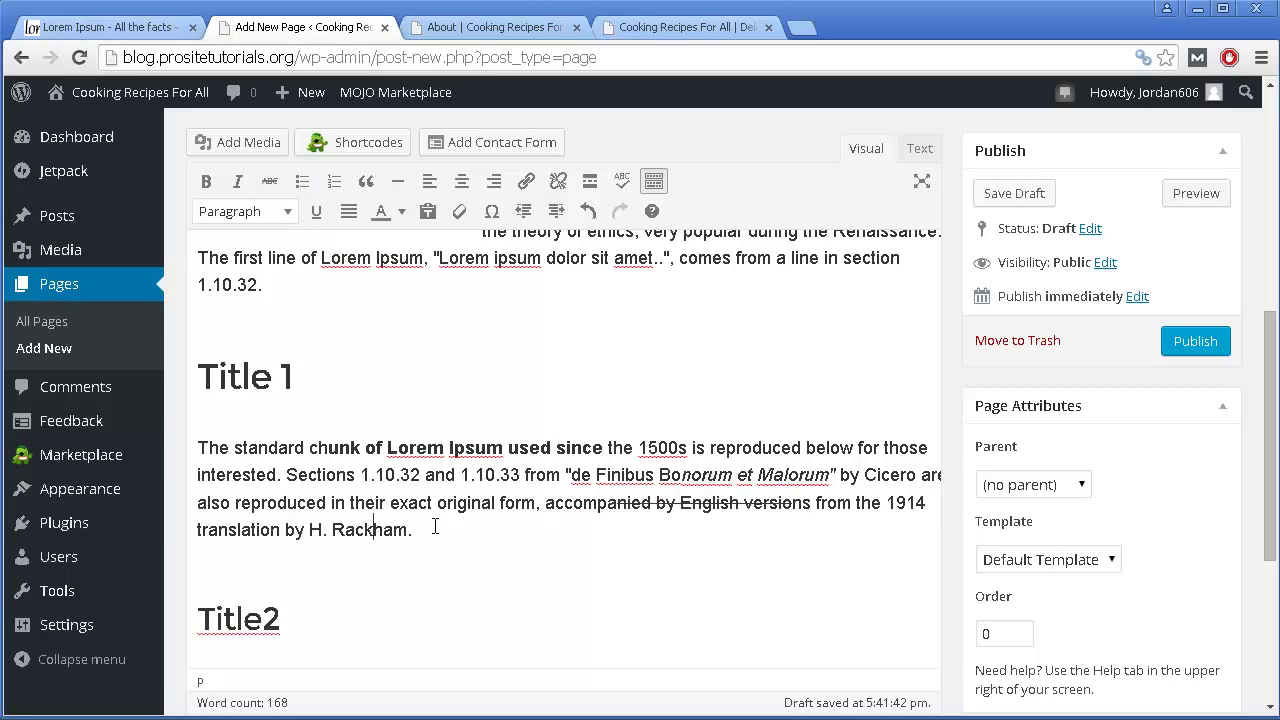
key("Return")
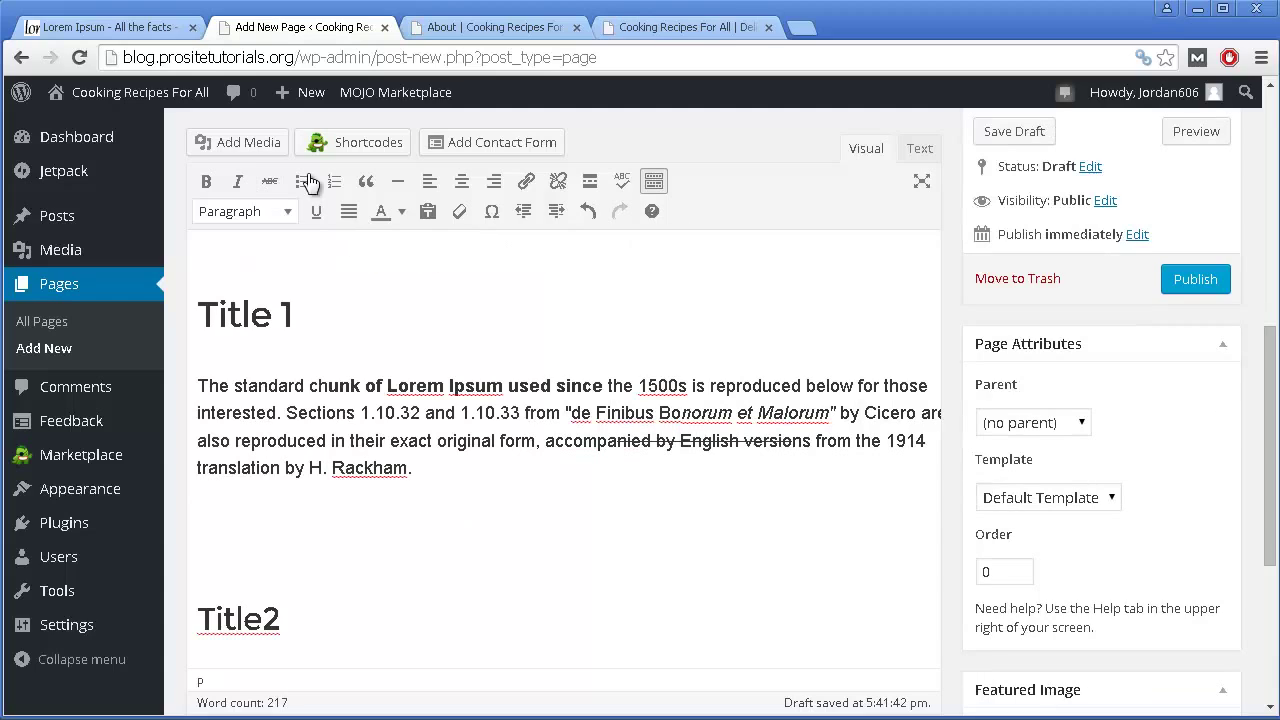
- Add a numbered list with the items ieere, ererr and erere
left_click(334, 181)
type("ieere")
key("Return")
type("ererr")
key("Return")
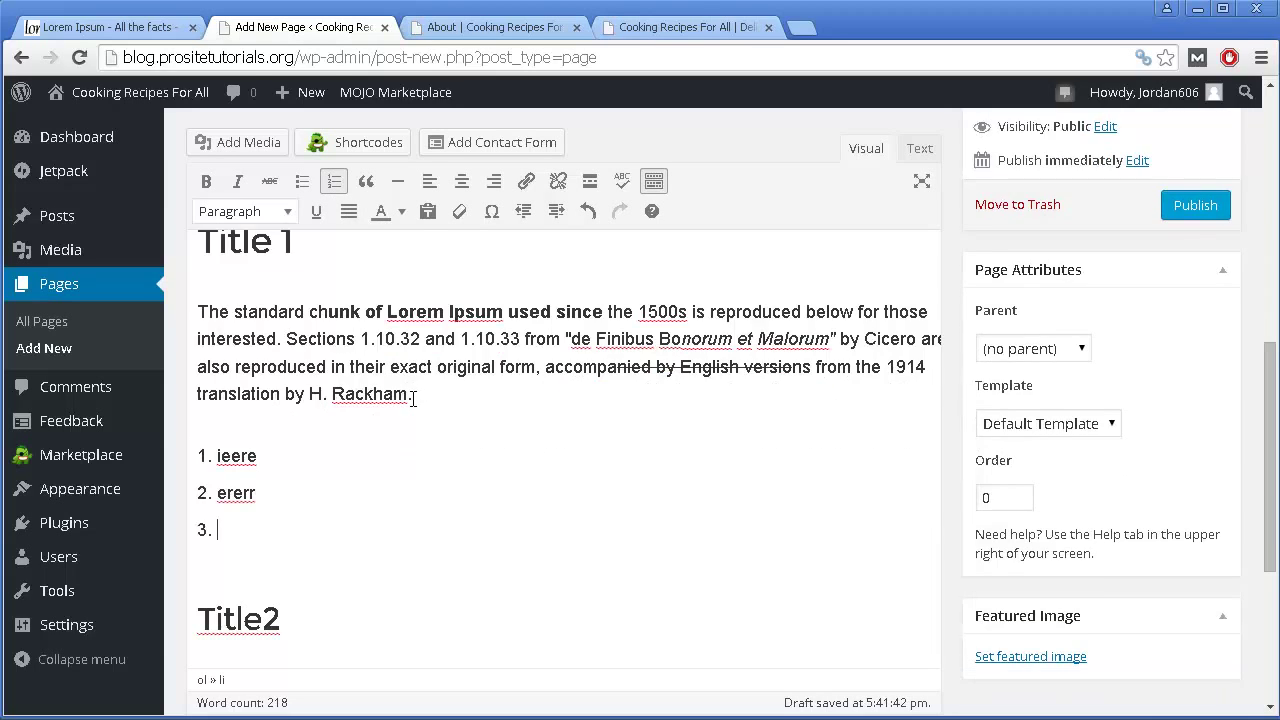
type("erere")
key("Return")
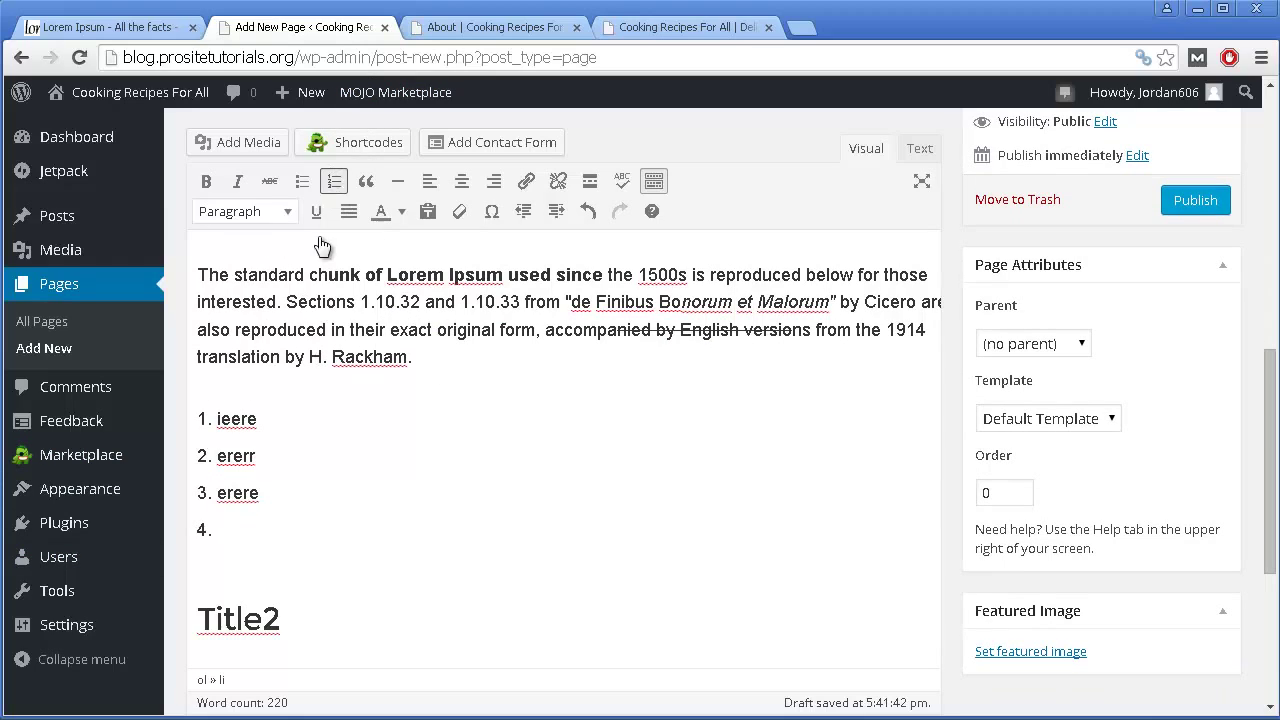
key("Return")
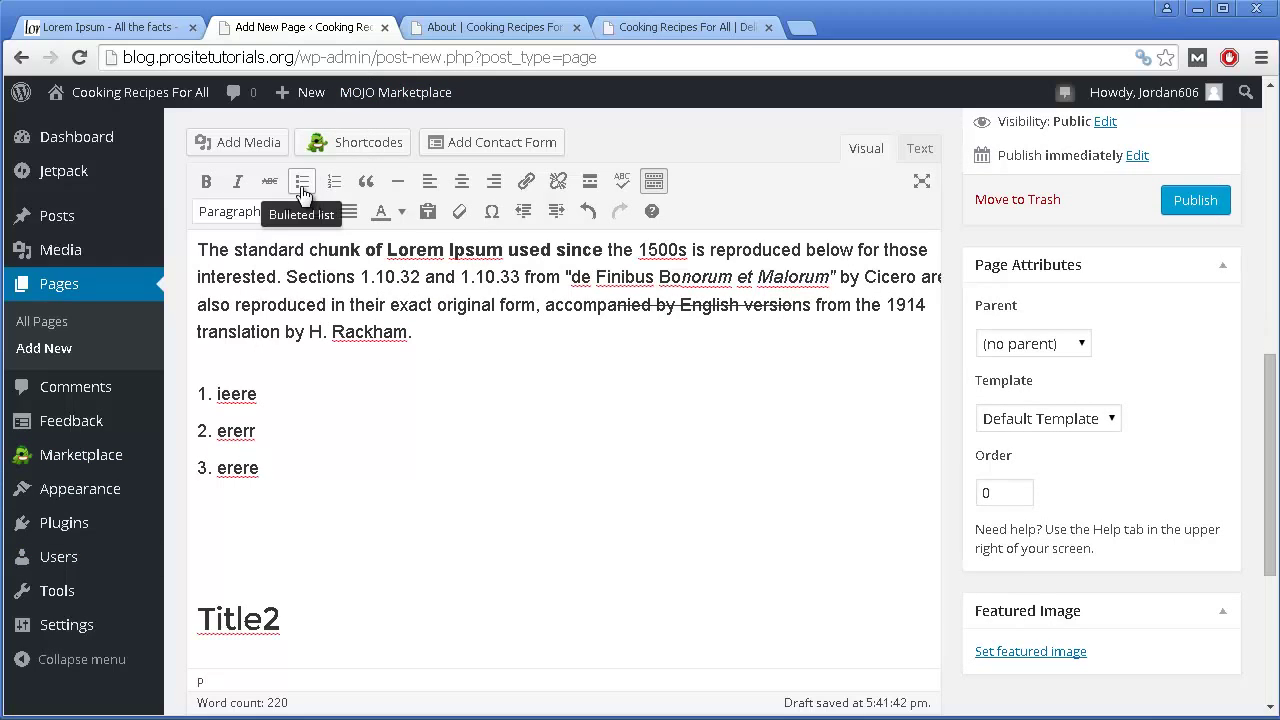
- Add bullets efefe and eerer, then unbullet and delete the extra 'ererer' entry
left_click(302, 181)
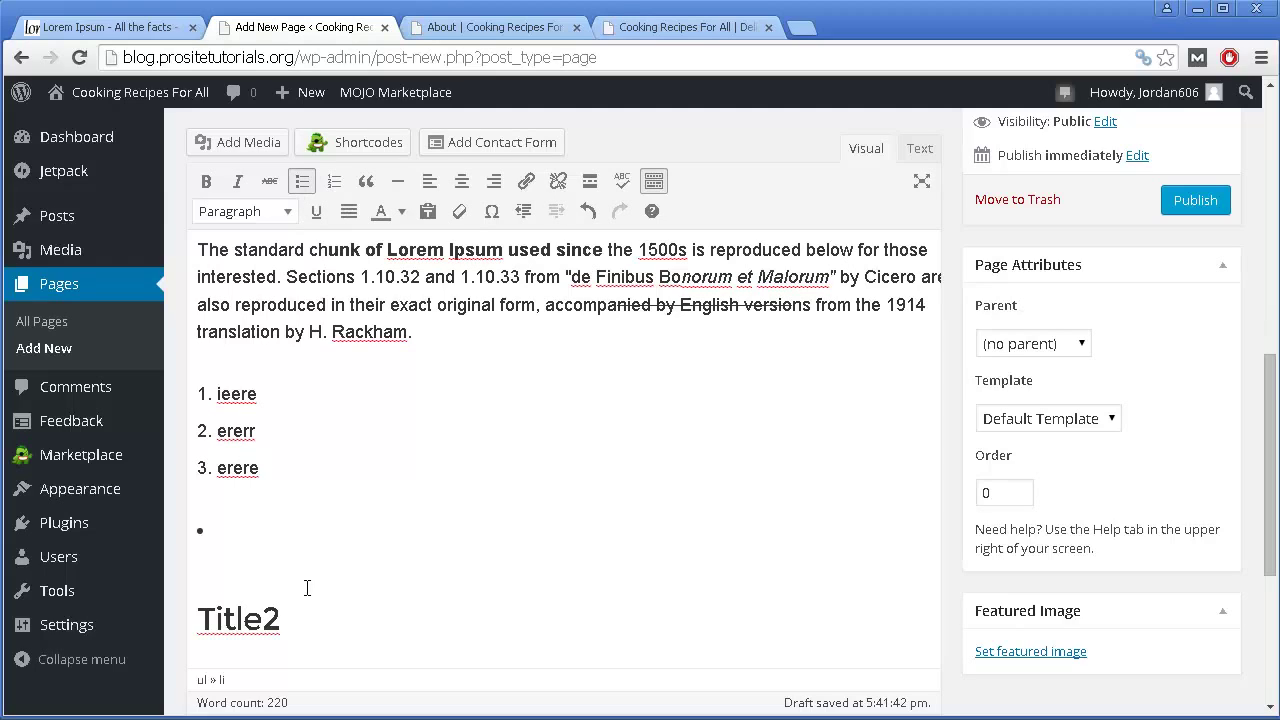
type("efefe")
key("Return")
type("eer")
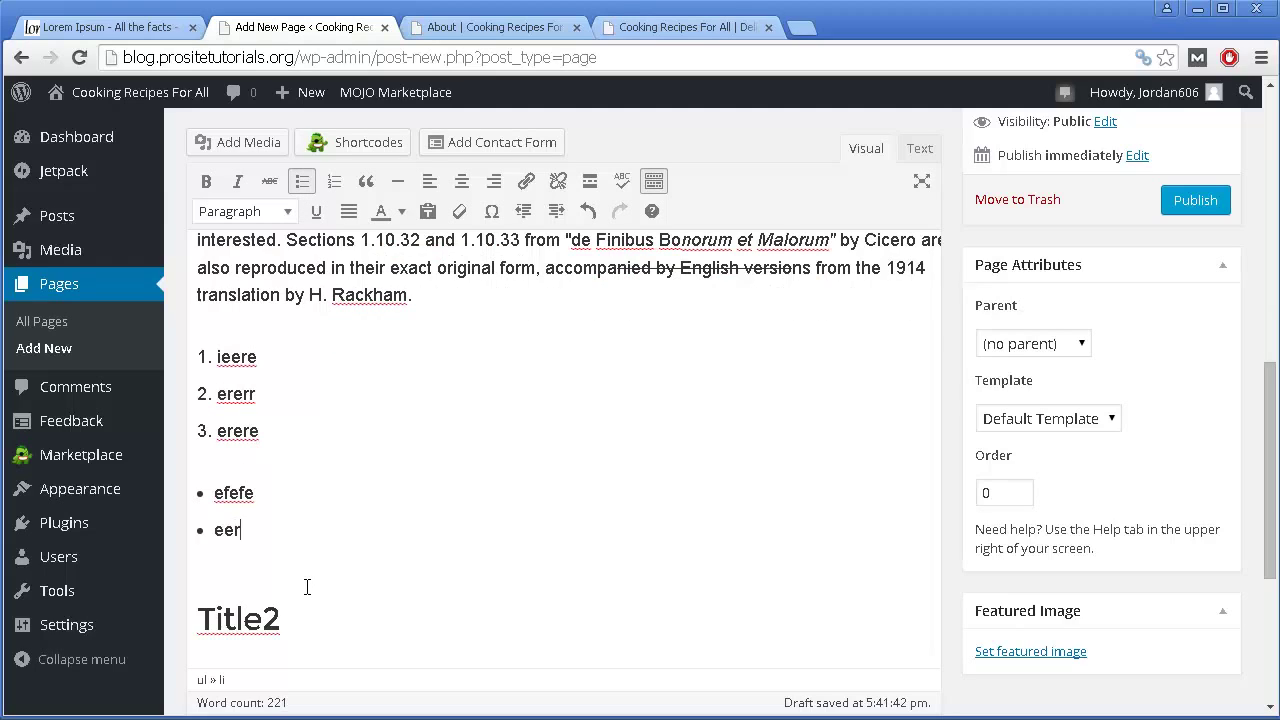
type("er")
key("Return")
type("ererer")
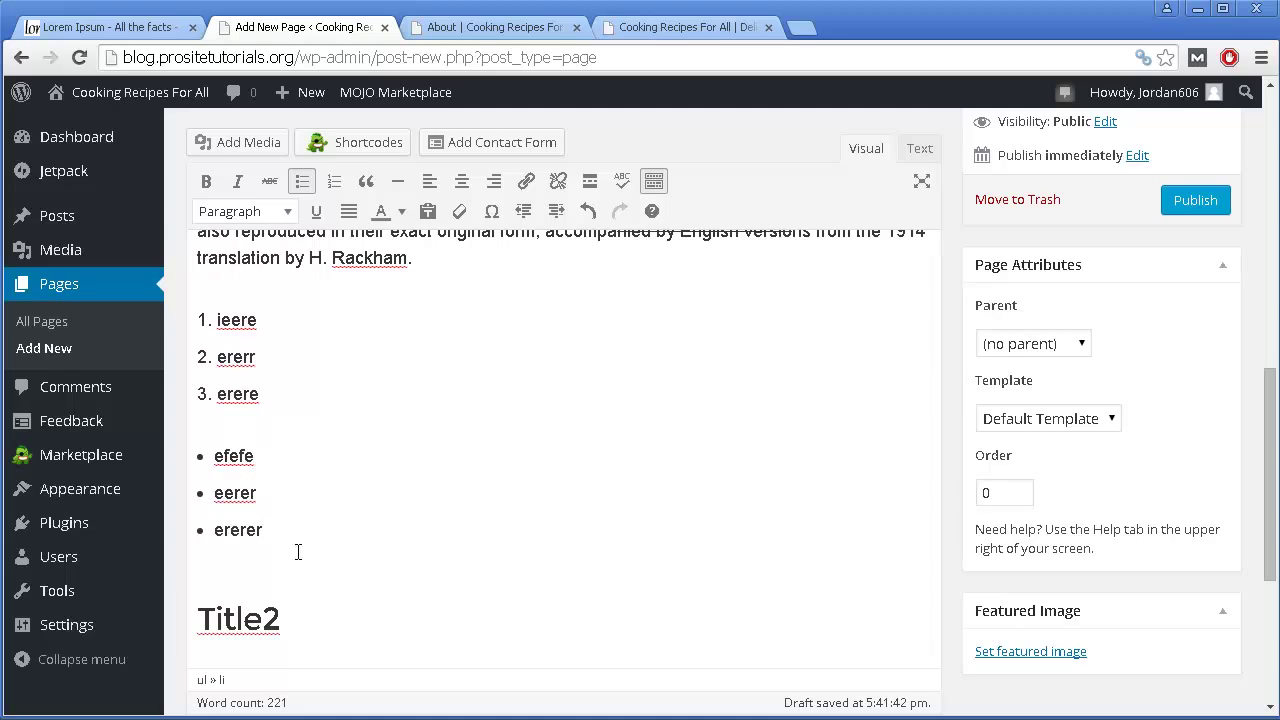
left_click(303, 188)
left_click_drag(247, 531, 172, 529)
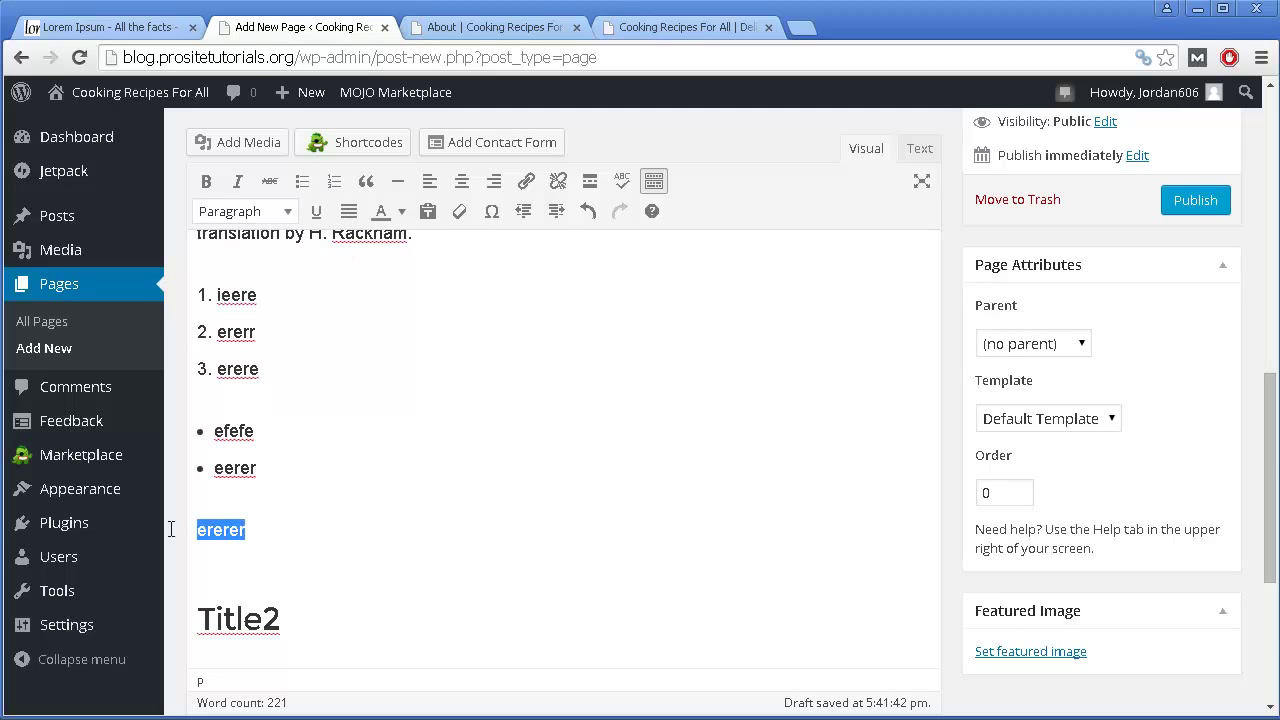
key("BackSpace")
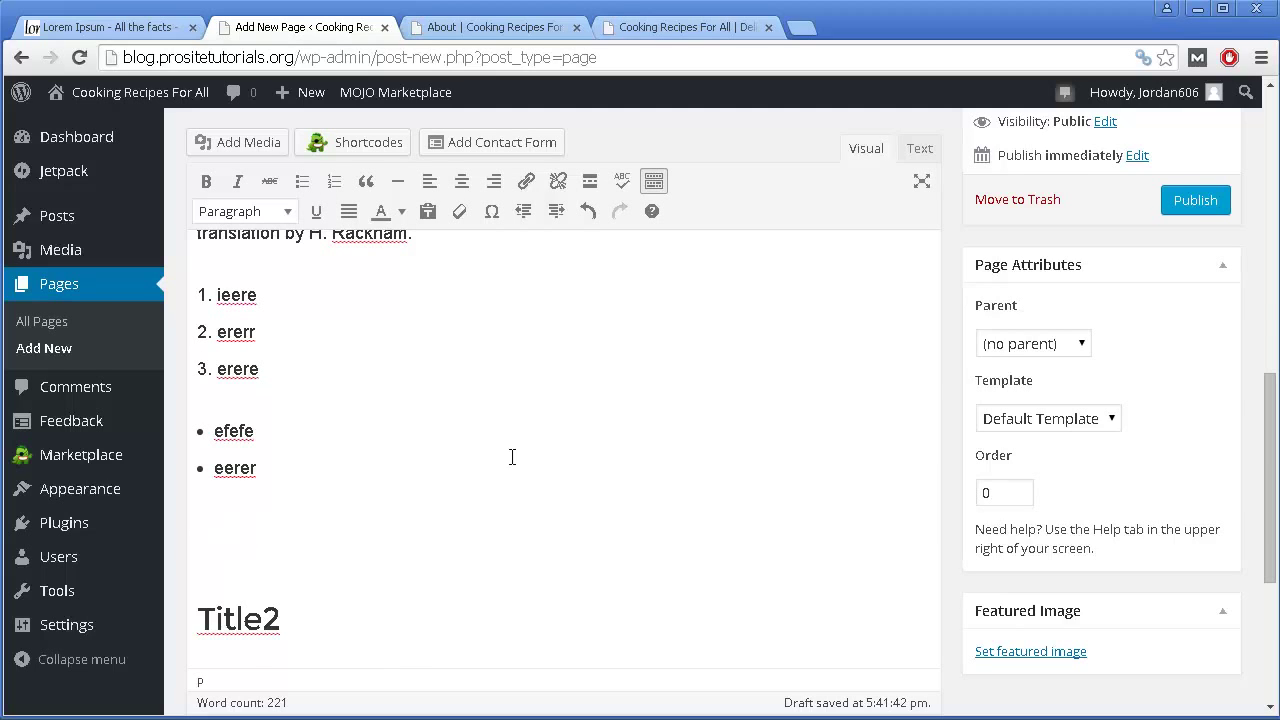
scroll(596, 392, "up", 5)
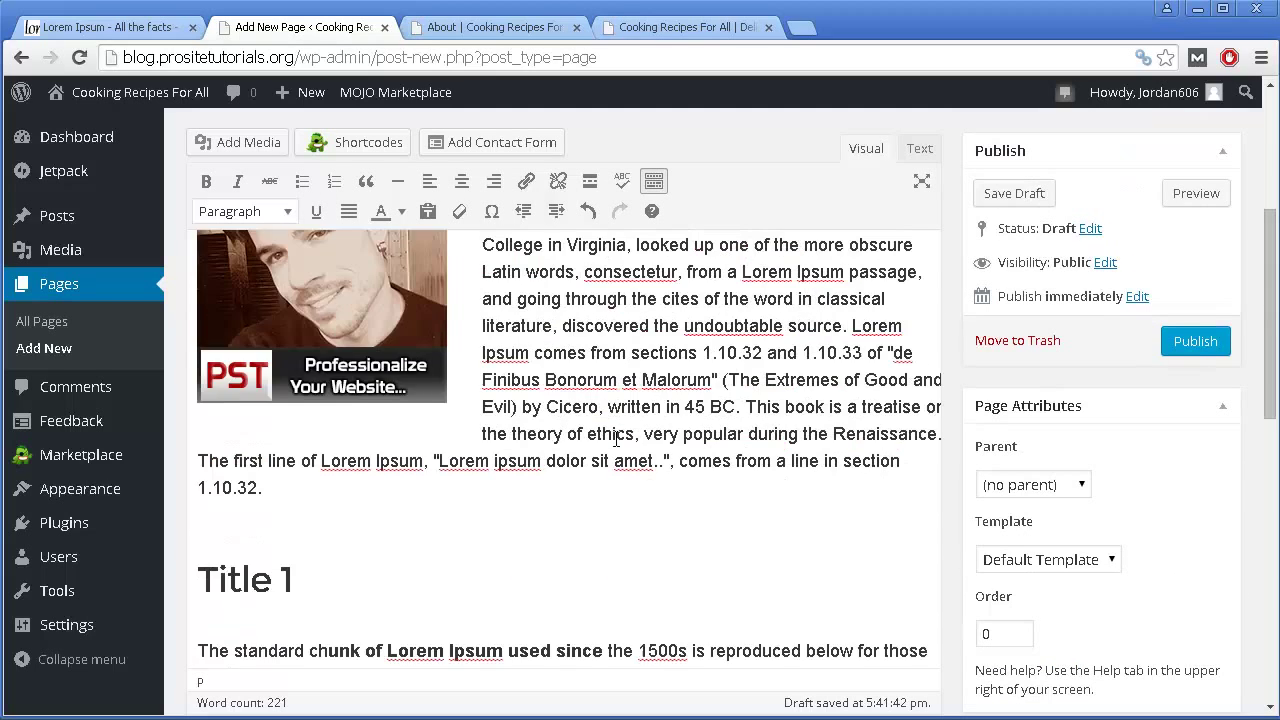
left_click_drag(429, 461, 670, 463)
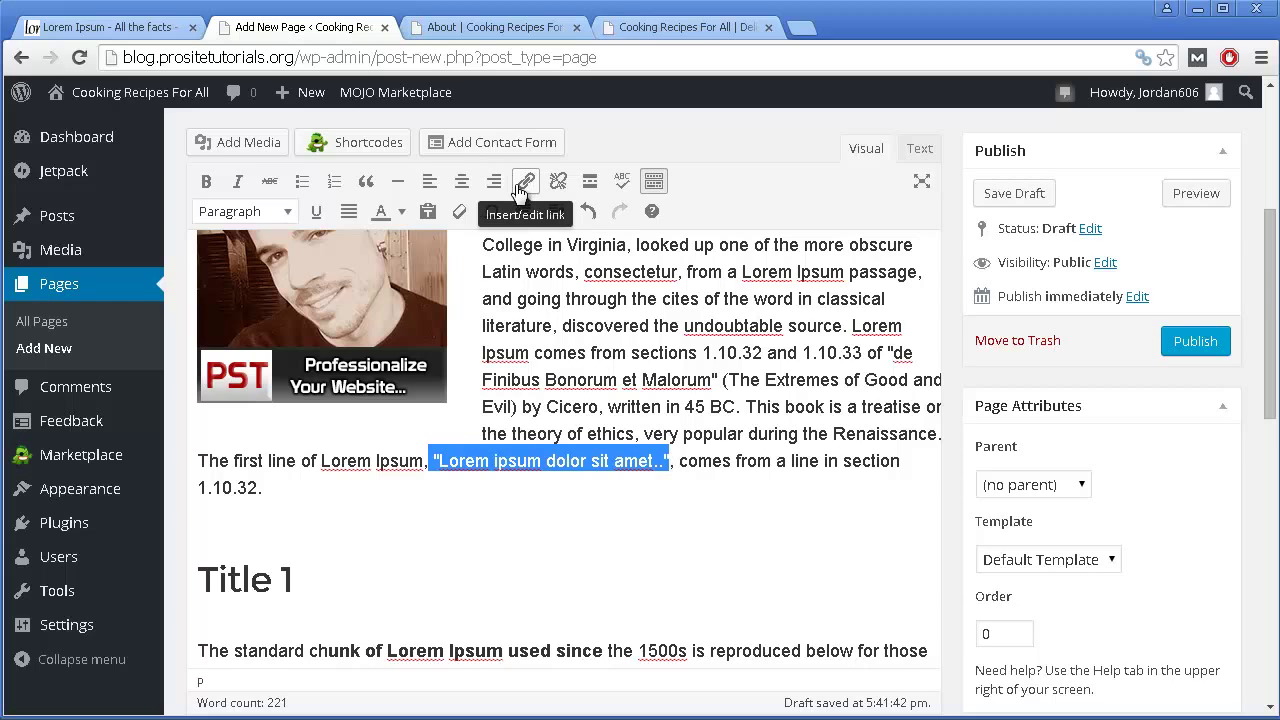
left_click(525, 182)
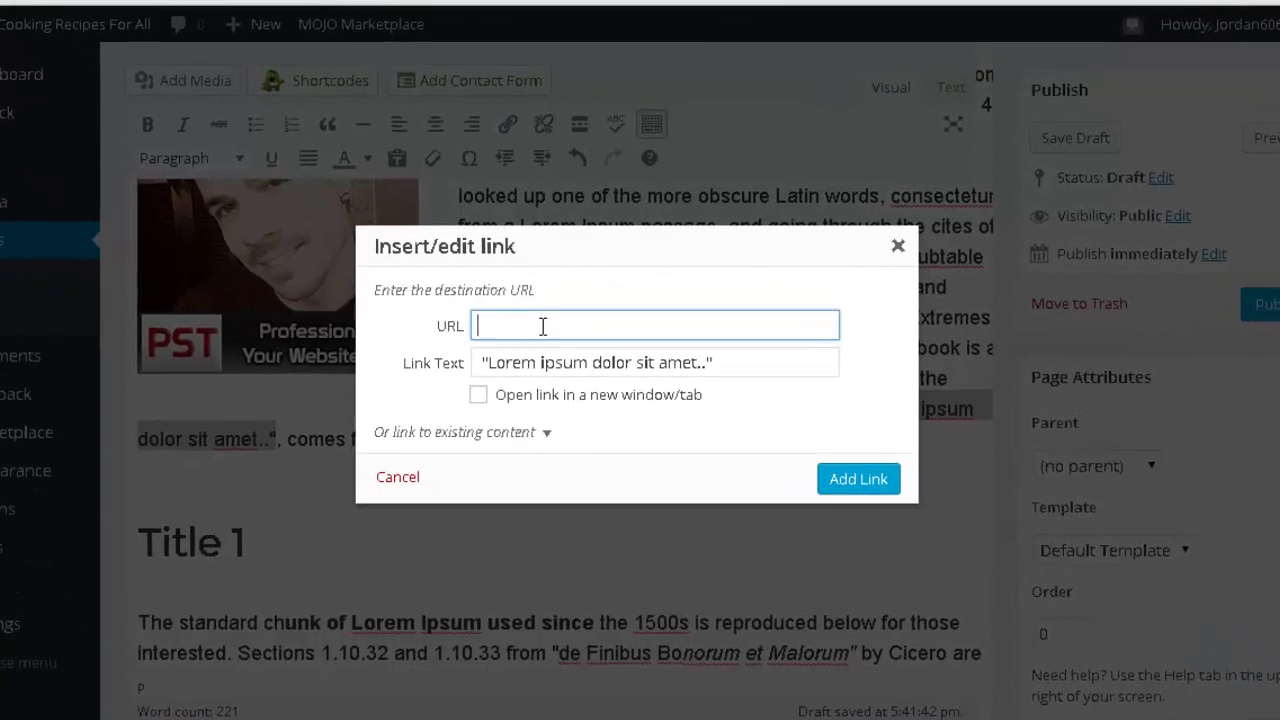
type("http")
key("BackSpace")
type("p")
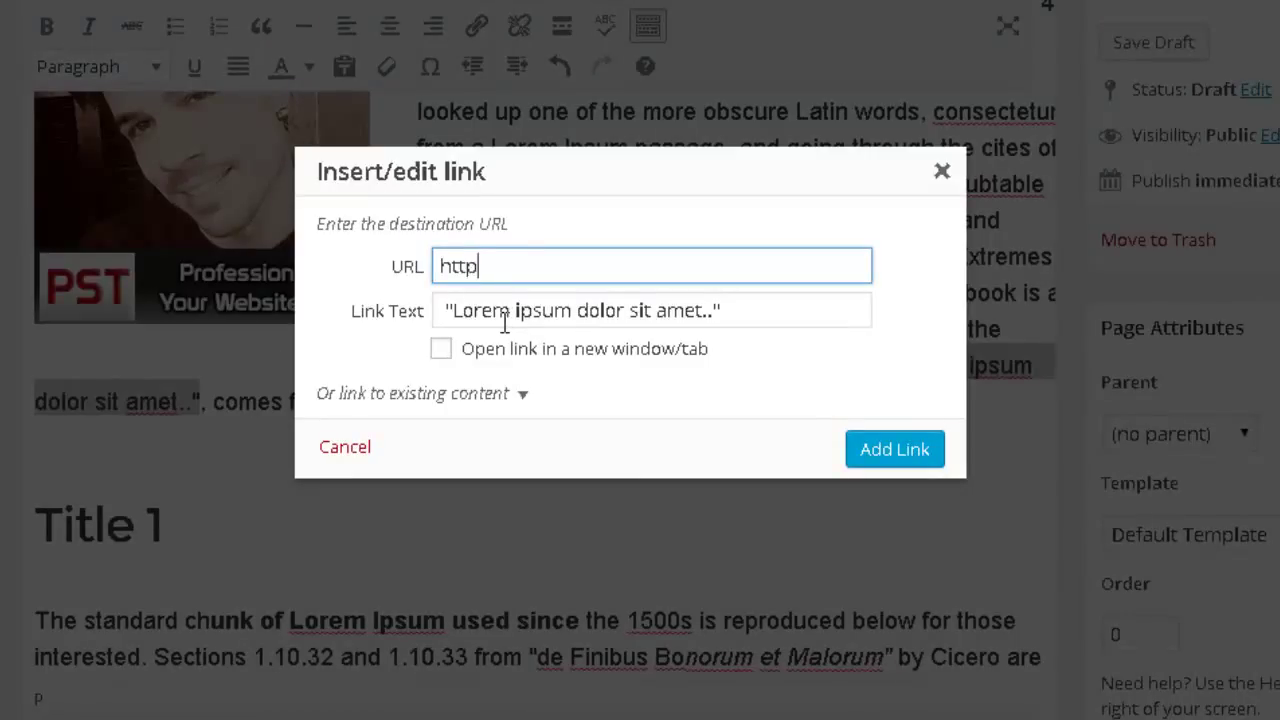
type("://google.com")
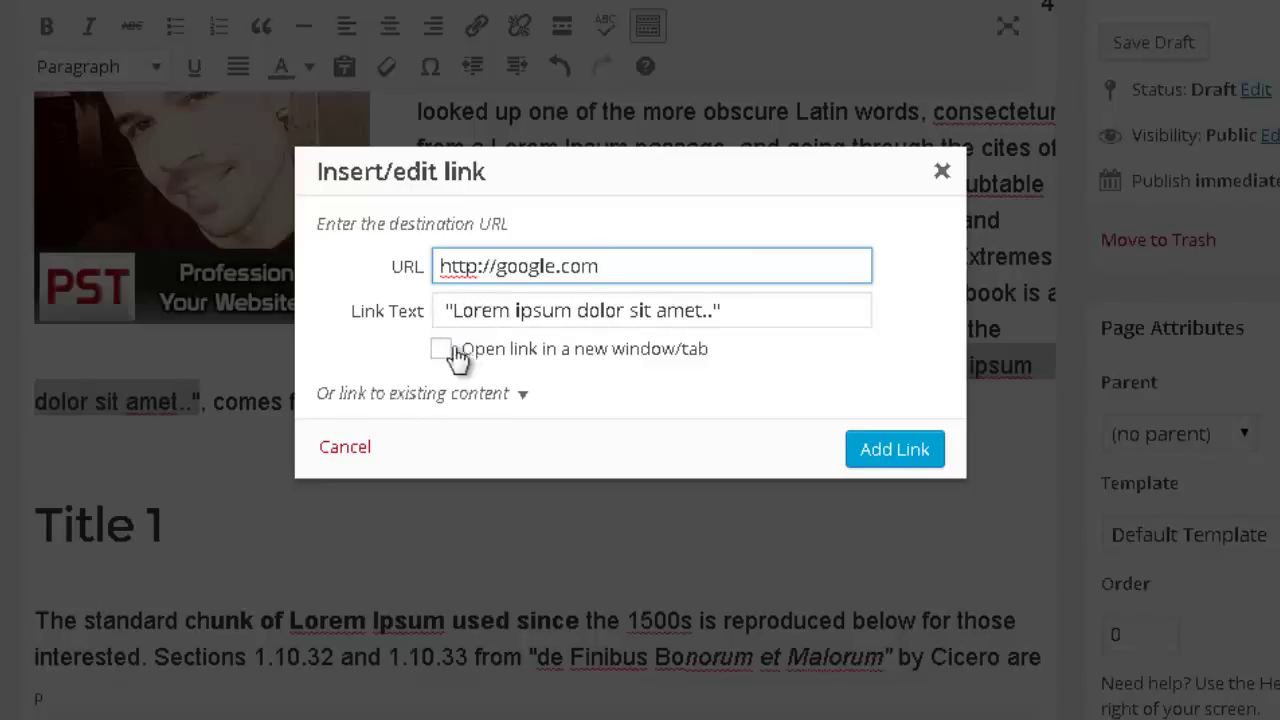
left_click(649, 355)
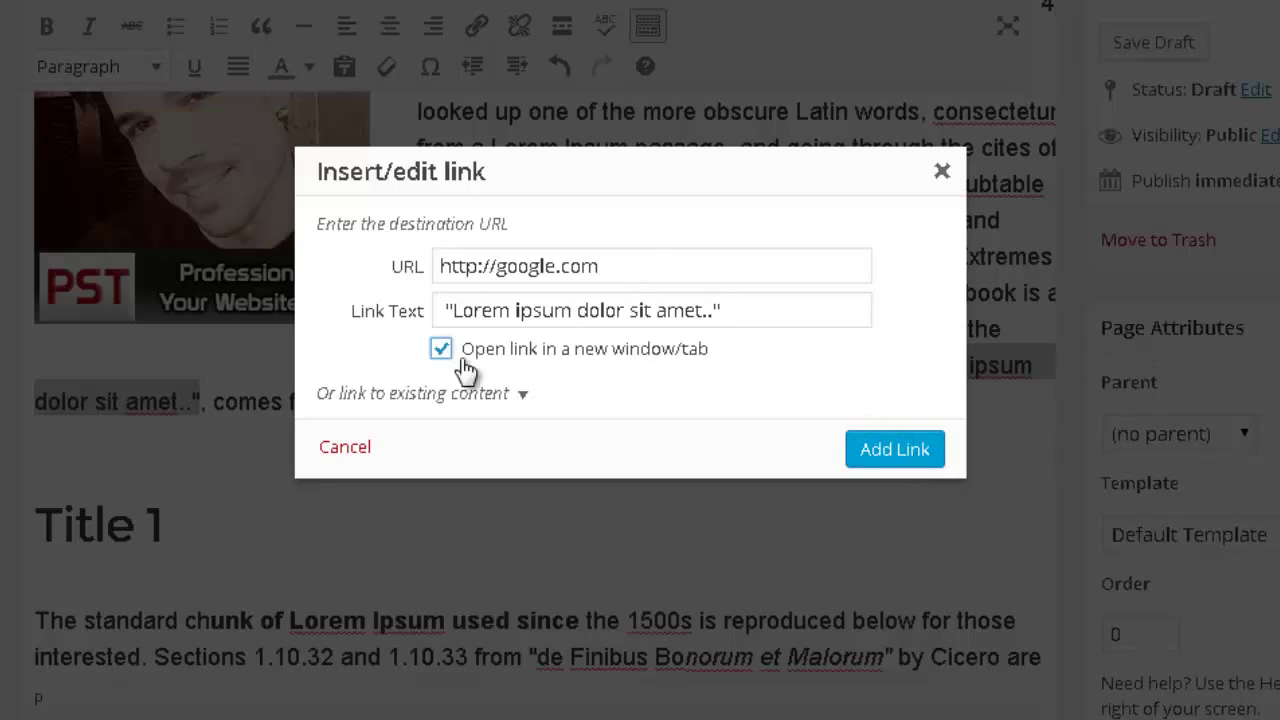
left_click(894, 449)
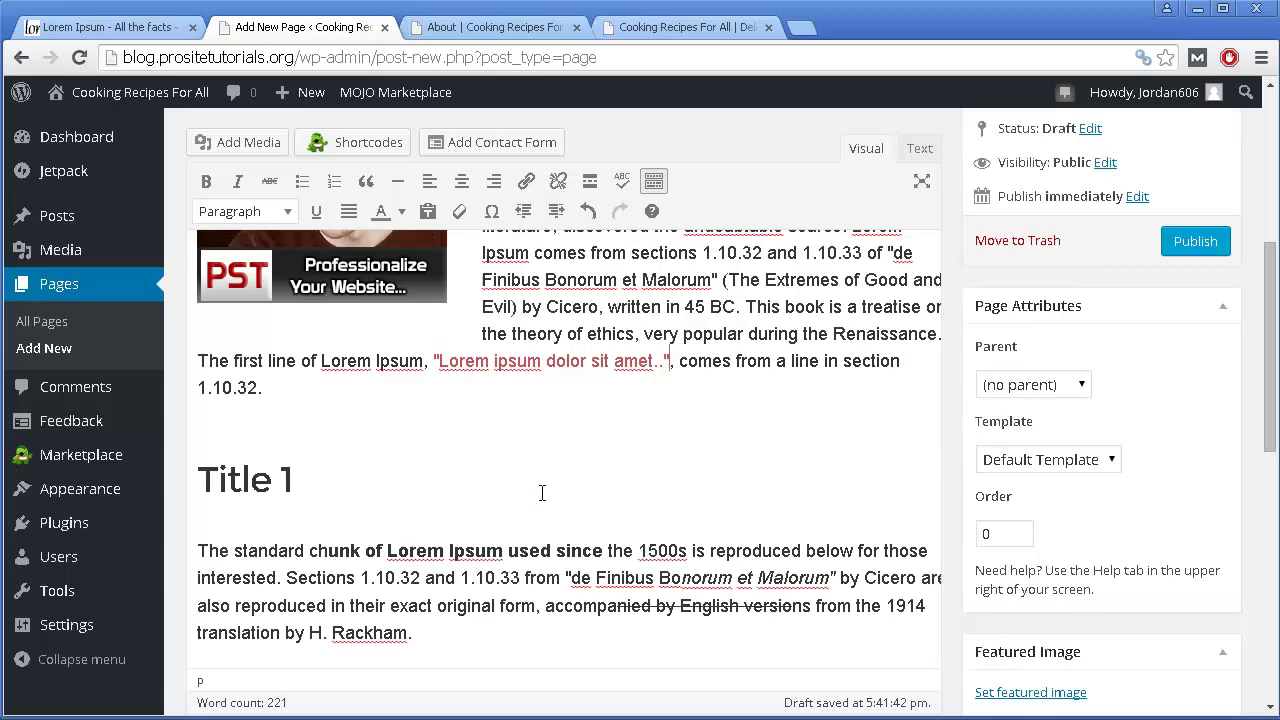
- Underline the paragraph's closing words 'a line in section 1.10.32.'
scroll(564, 452, "up", 2)
scroll(447, 507, "down", 1)
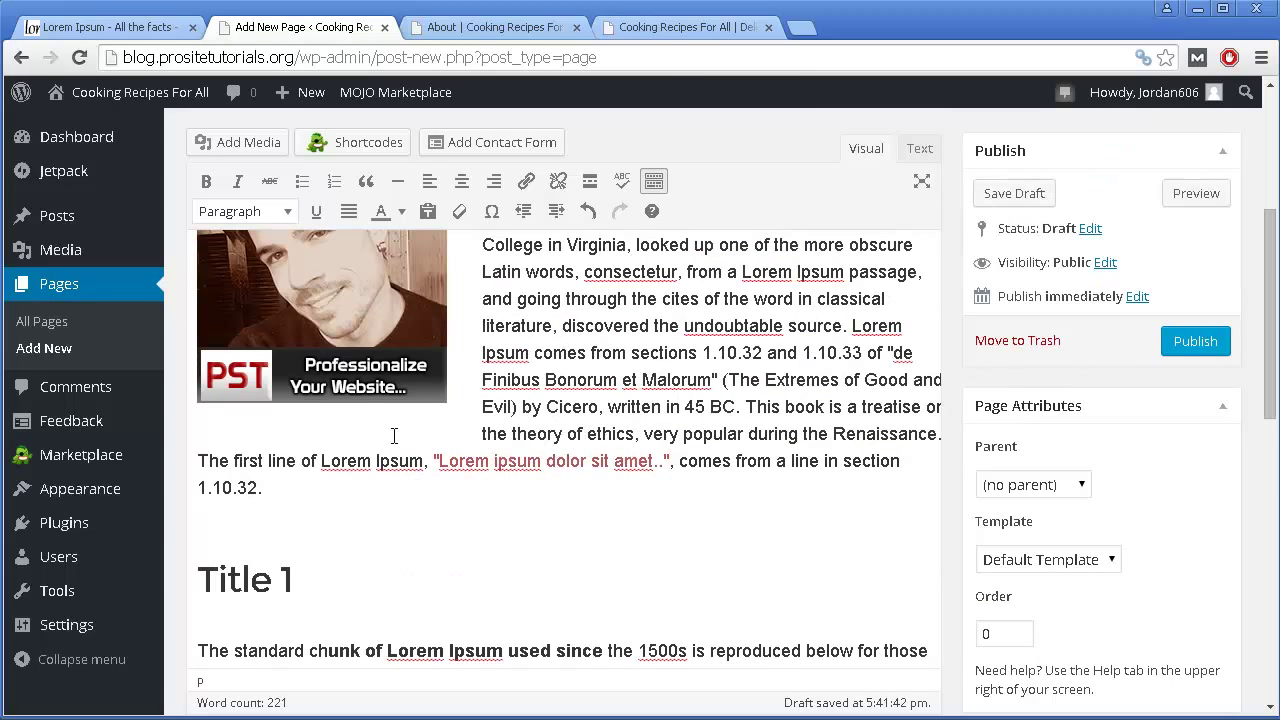
left_click(449, 461)
left_click(350, 478)
scroll(664, 342, "up", 1)
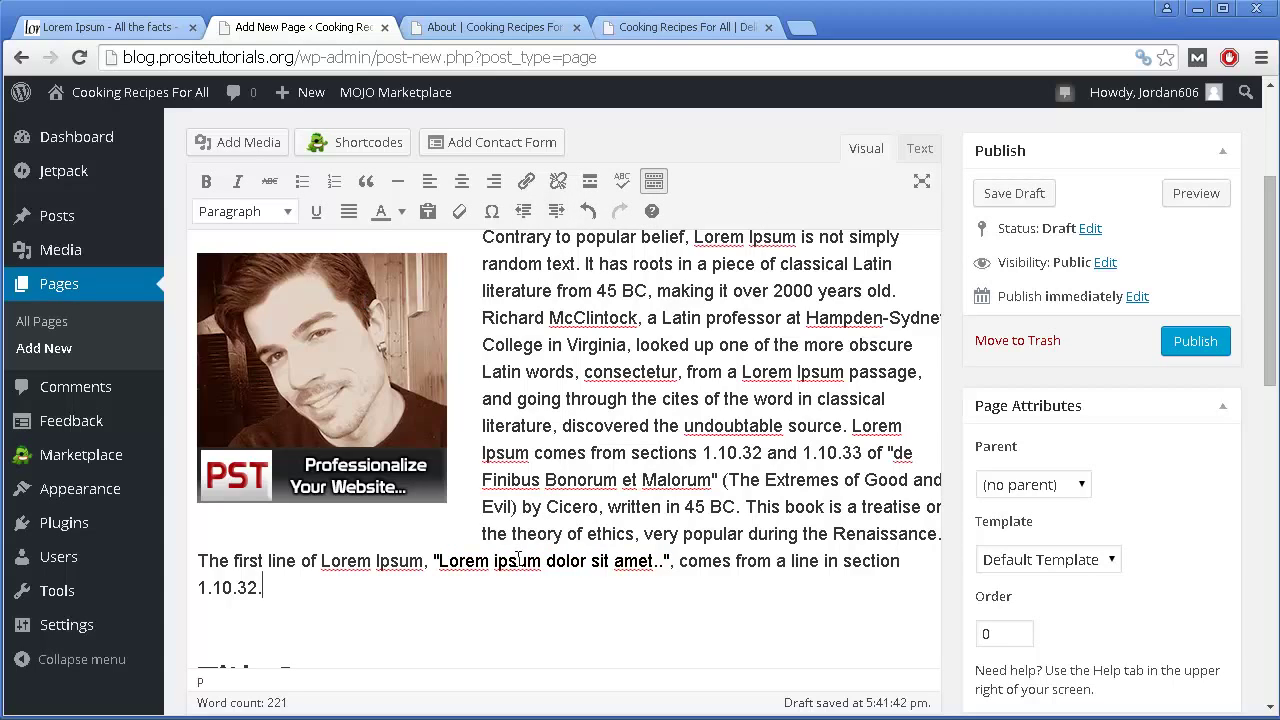
left_click_drag(757, 561, 836, 594)
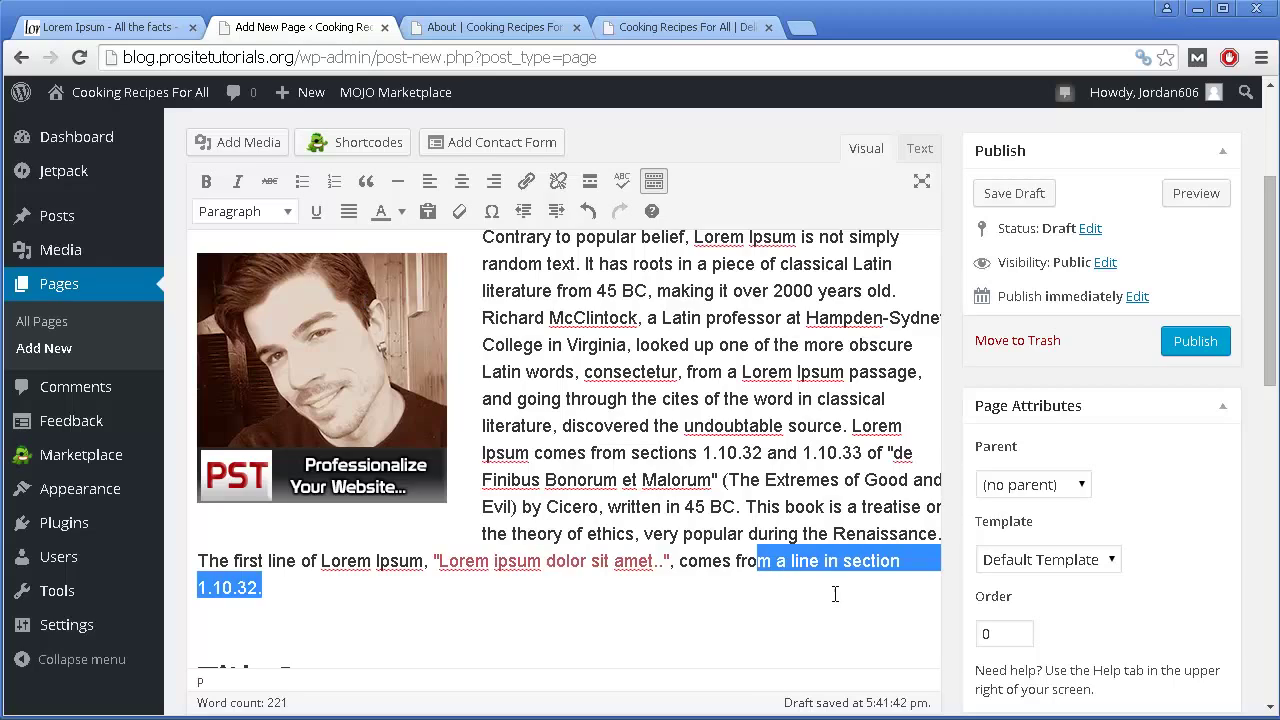
left_click(318, 212)
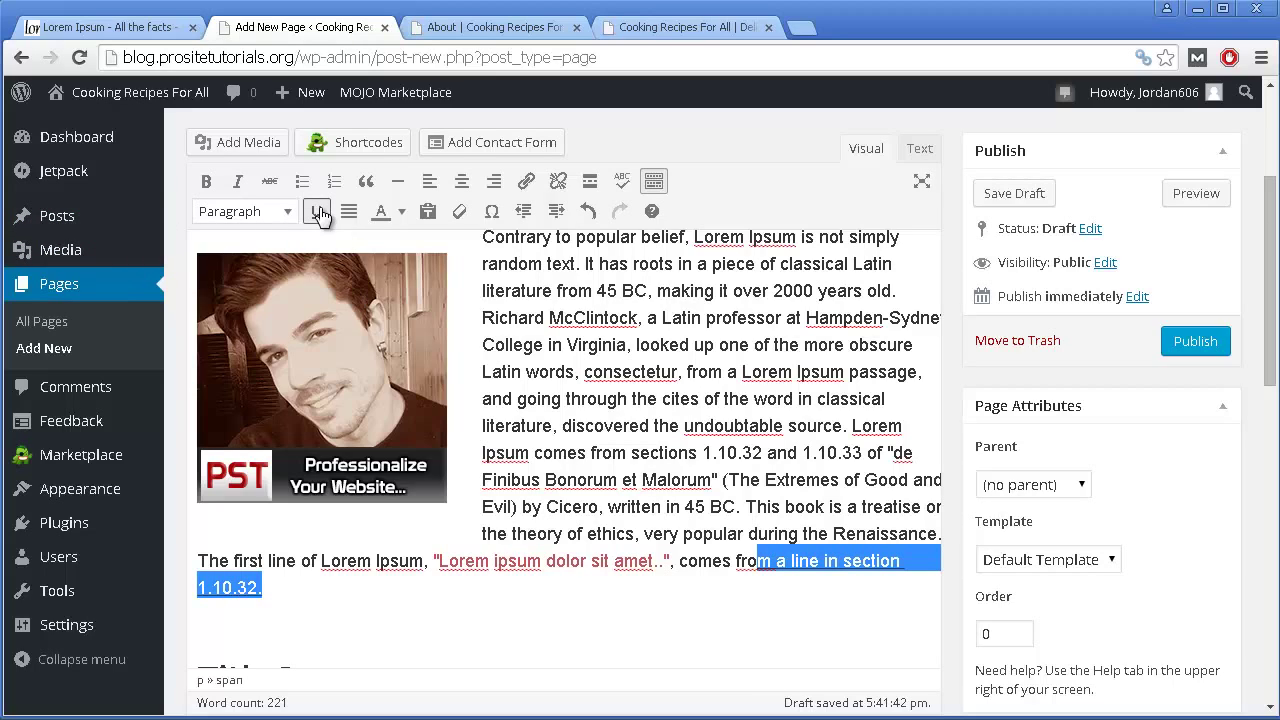
left_click(848, 604)
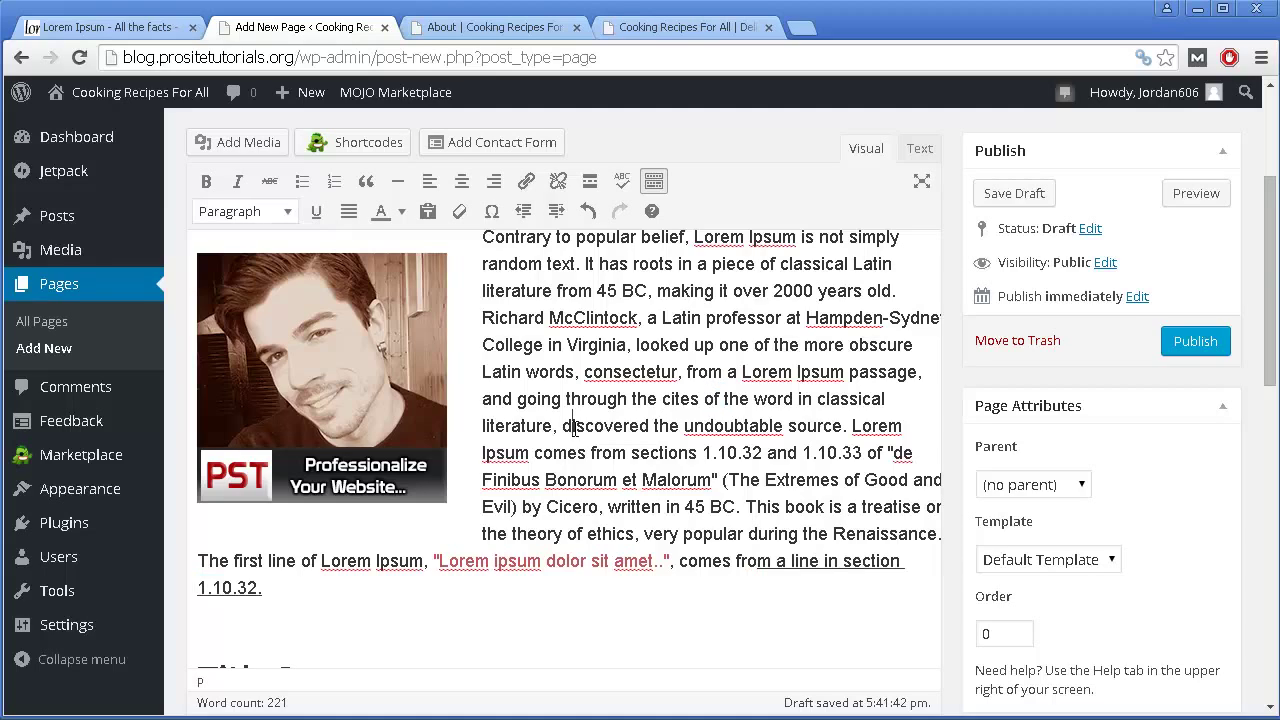
- Colour the sentences about sections 1.10.32 and 1.10.33 magenta
left_click_drag(572, 426, 723, 505)
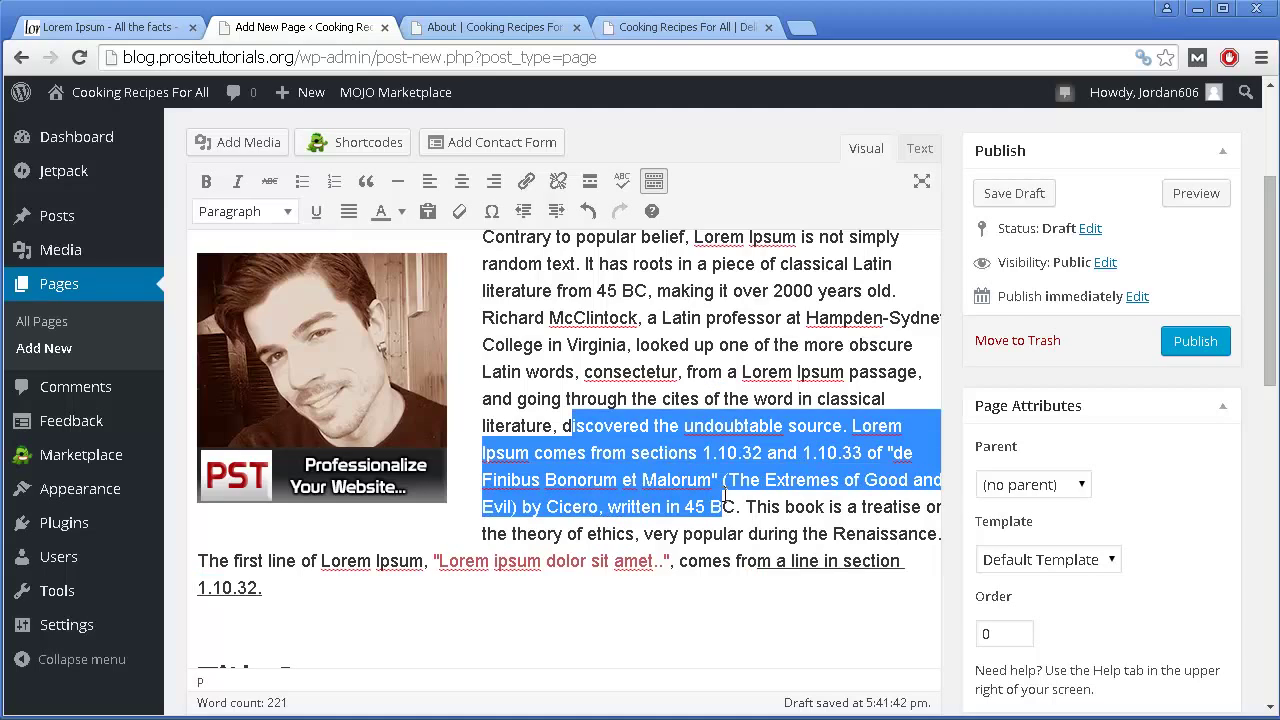
left_click(403, 213)
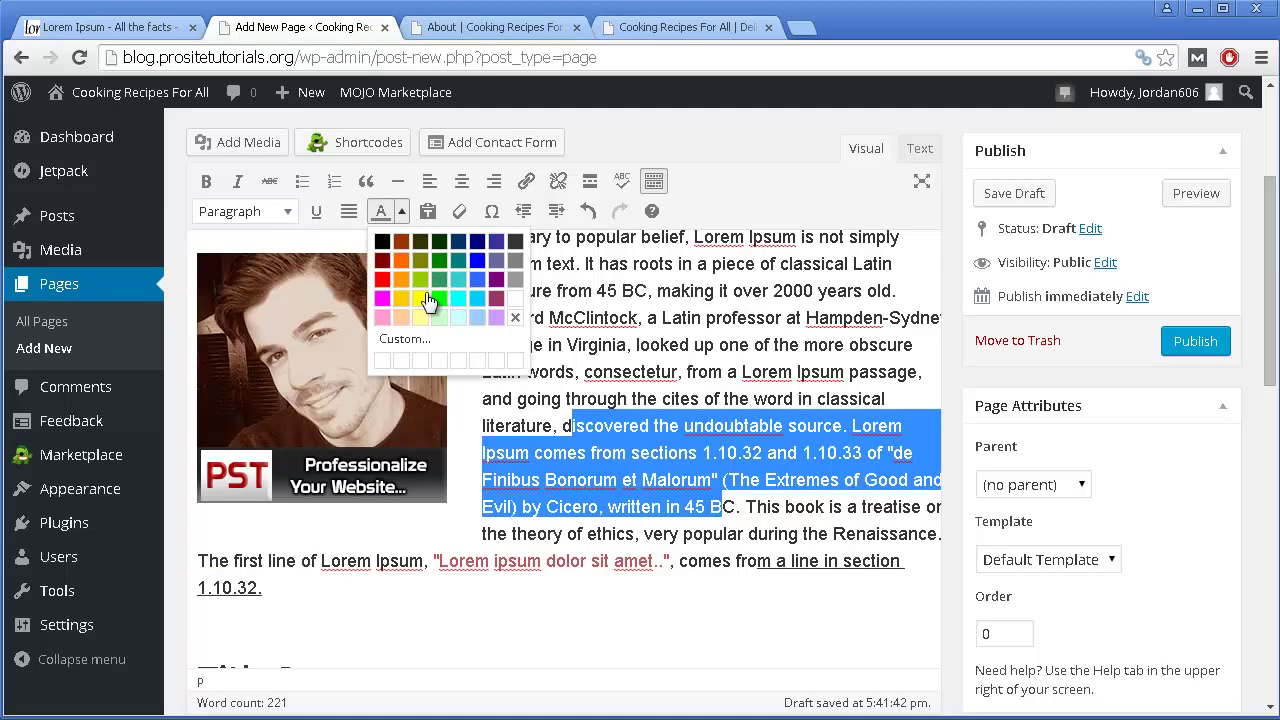
left_click(385, 300)
left_click(606, 574)
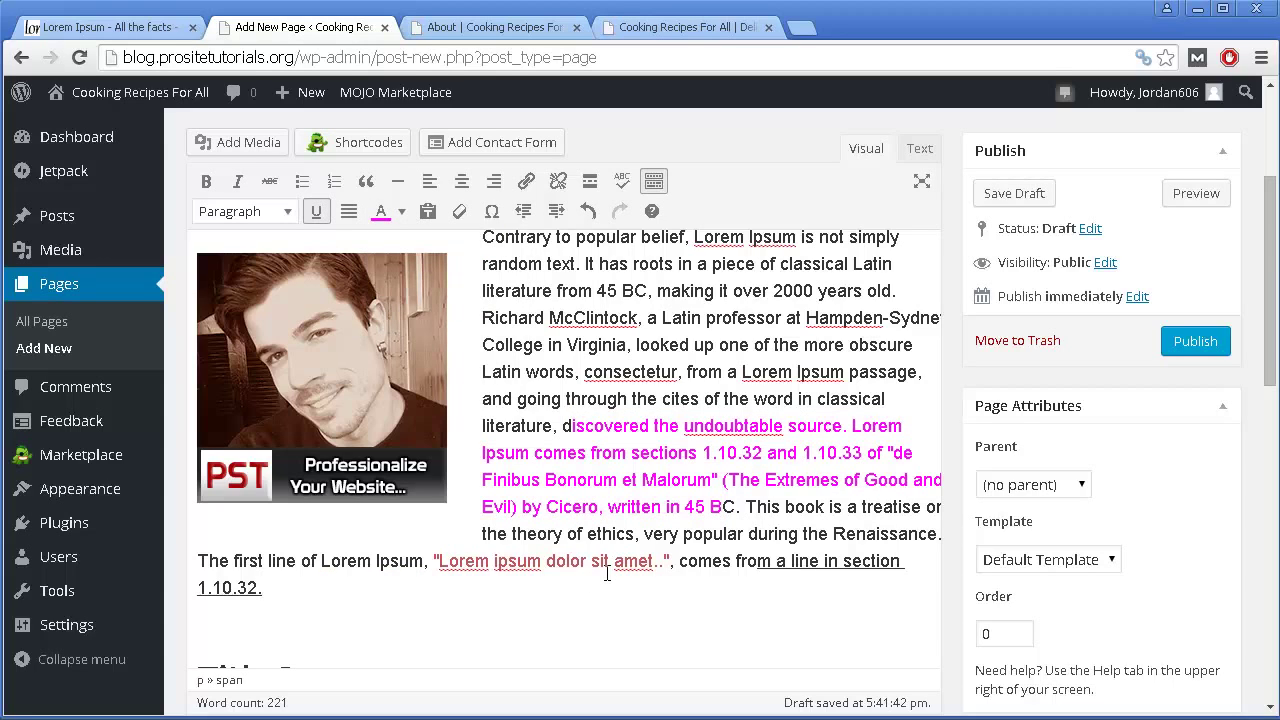
left_click_drag(488, 239, 632, 540)
key("ctrl+a")
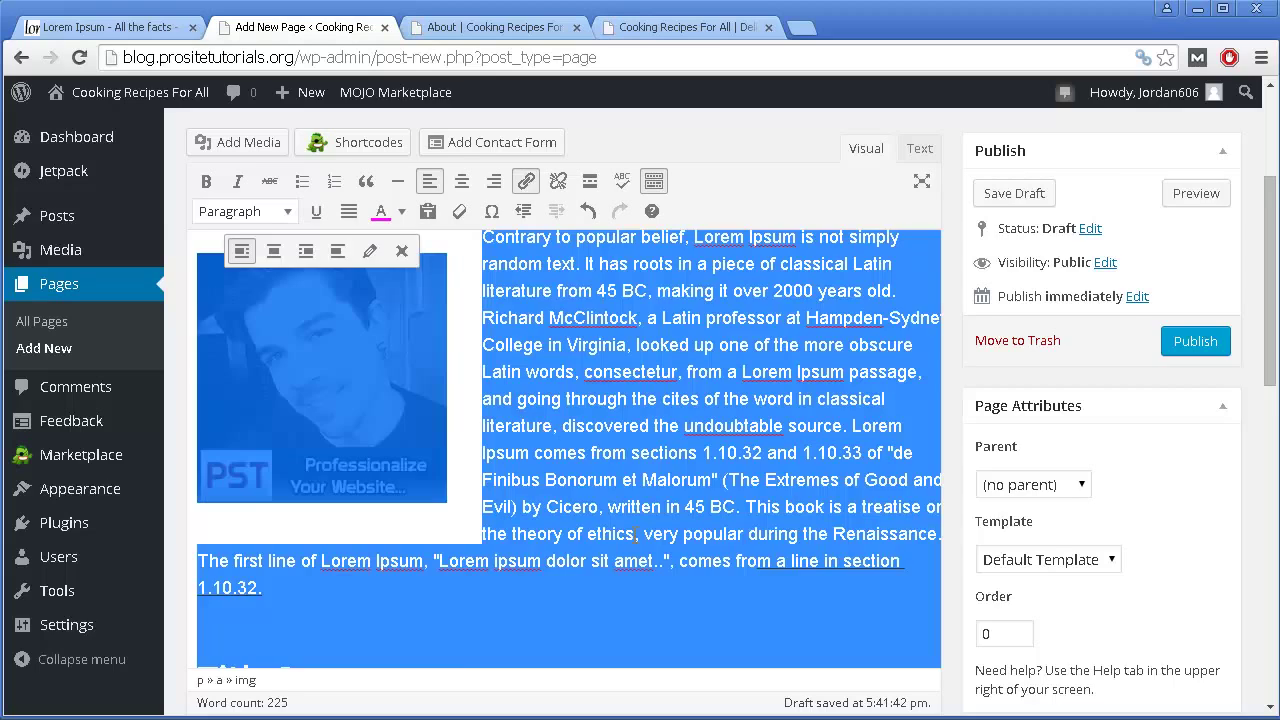
scroll(625, 535, "down", 6)
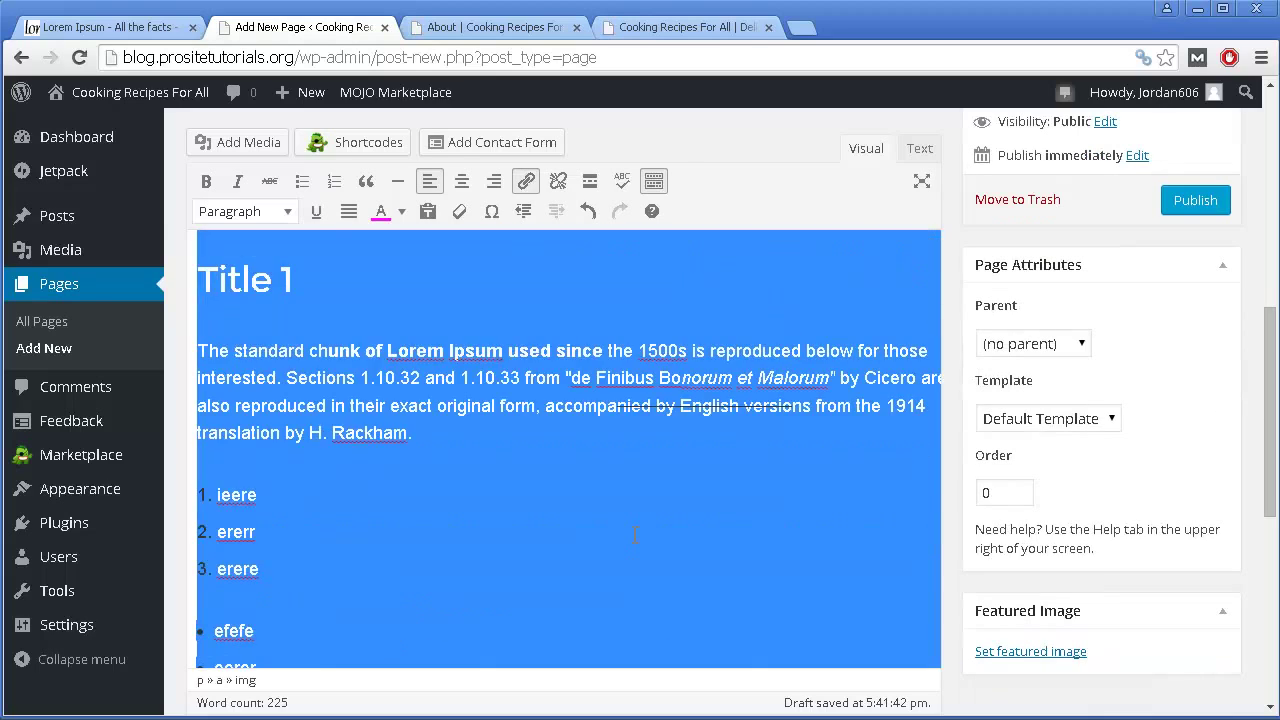
left_click(459, 217)
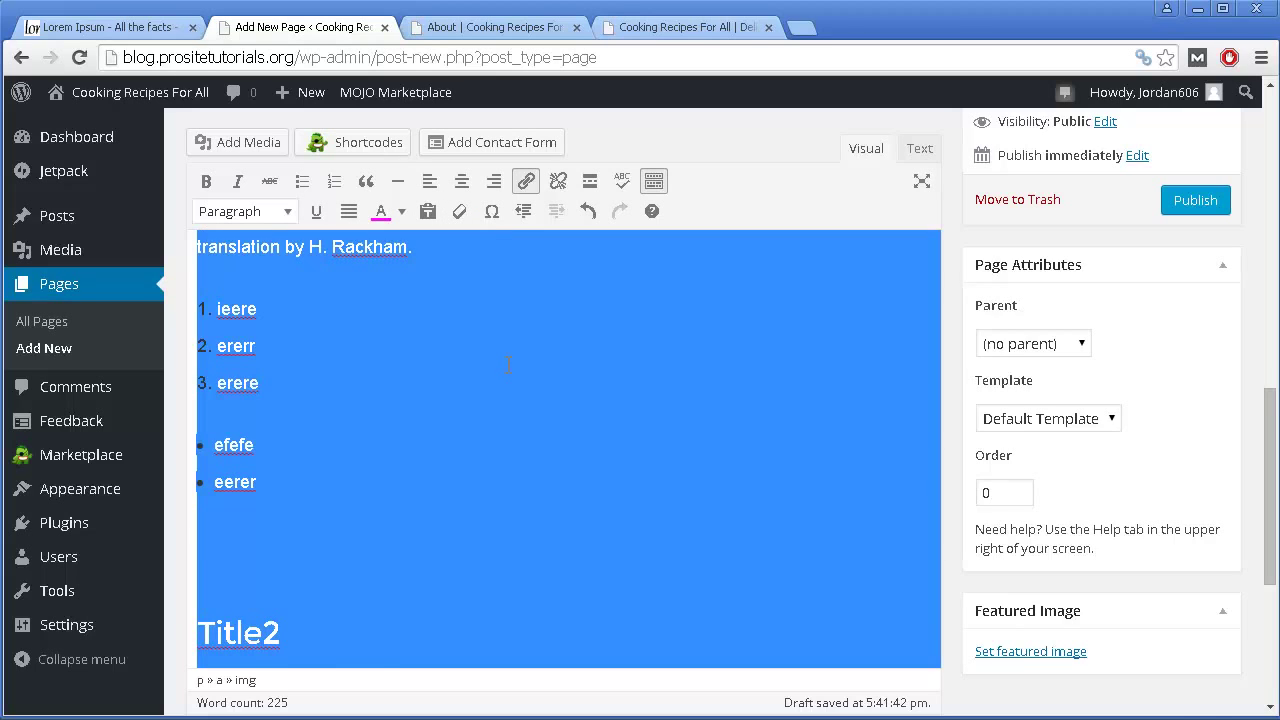
left_click(509, 365)
scroll(520, 375, "up", 10)
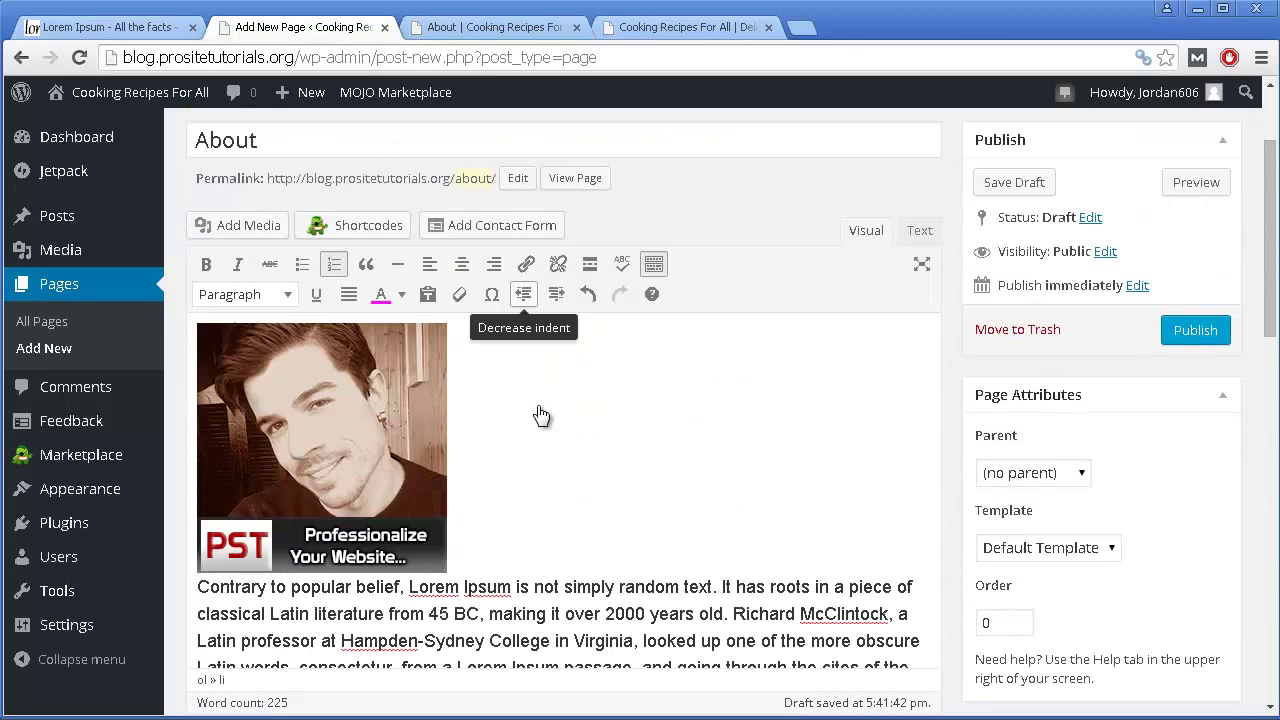
left_click(550, 347)
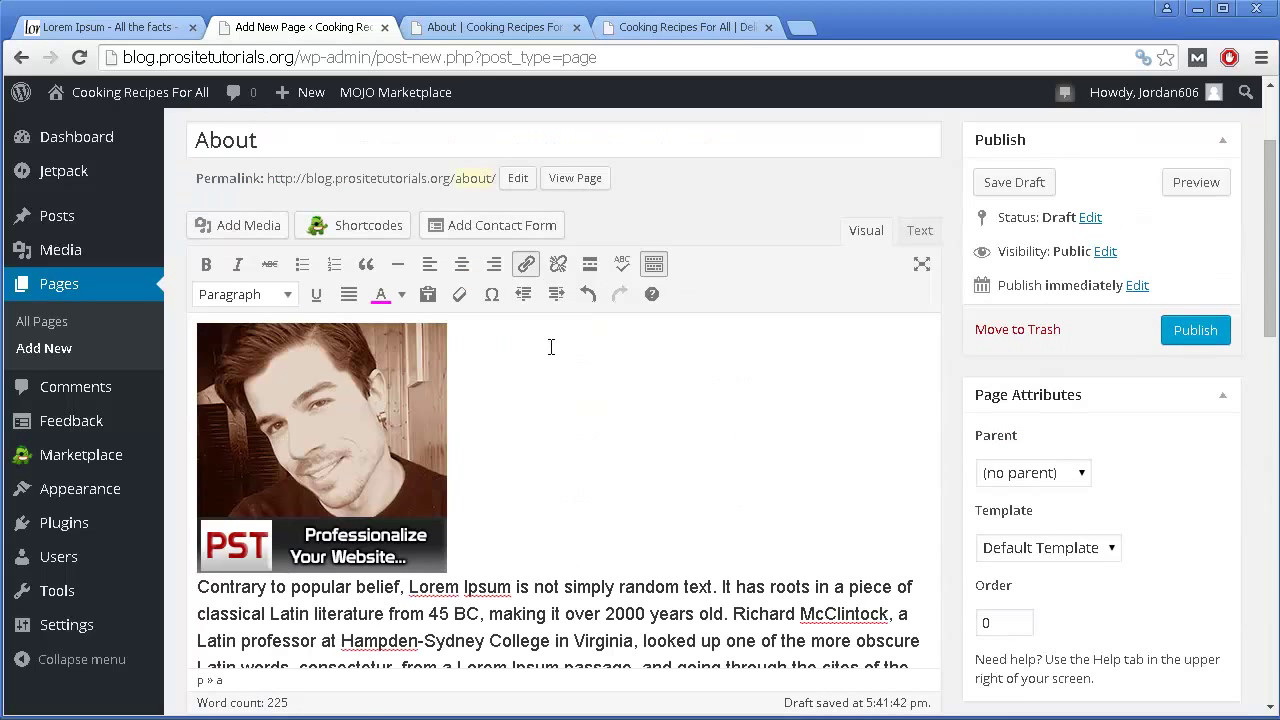
left_click(377, 378)
left_click(431, 264)
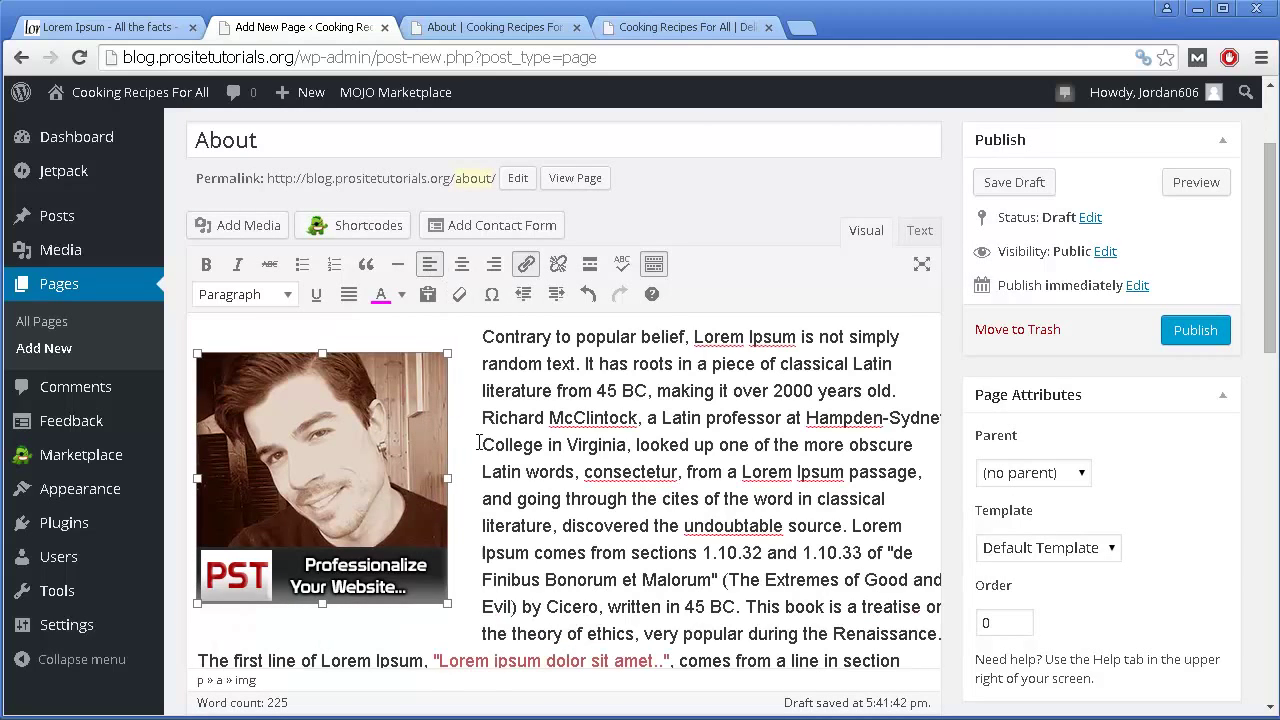
scroll(641, 461, "down", 3)
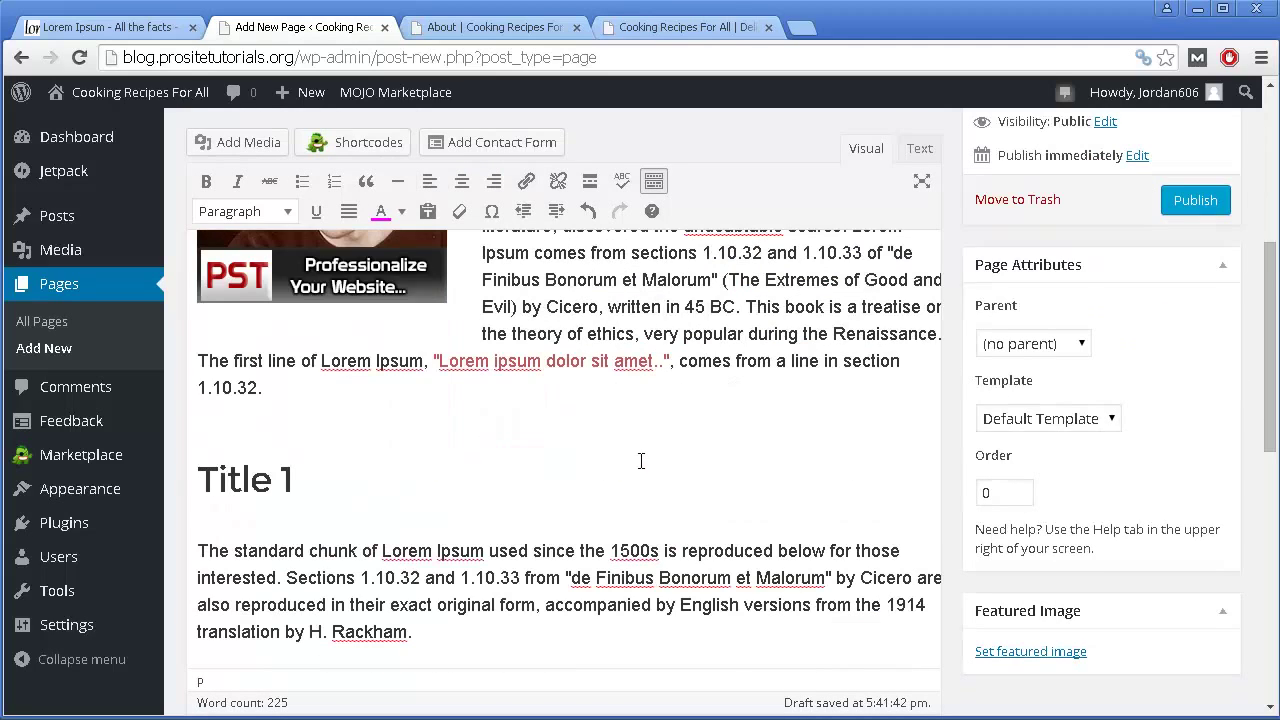
left_click(530, 551)
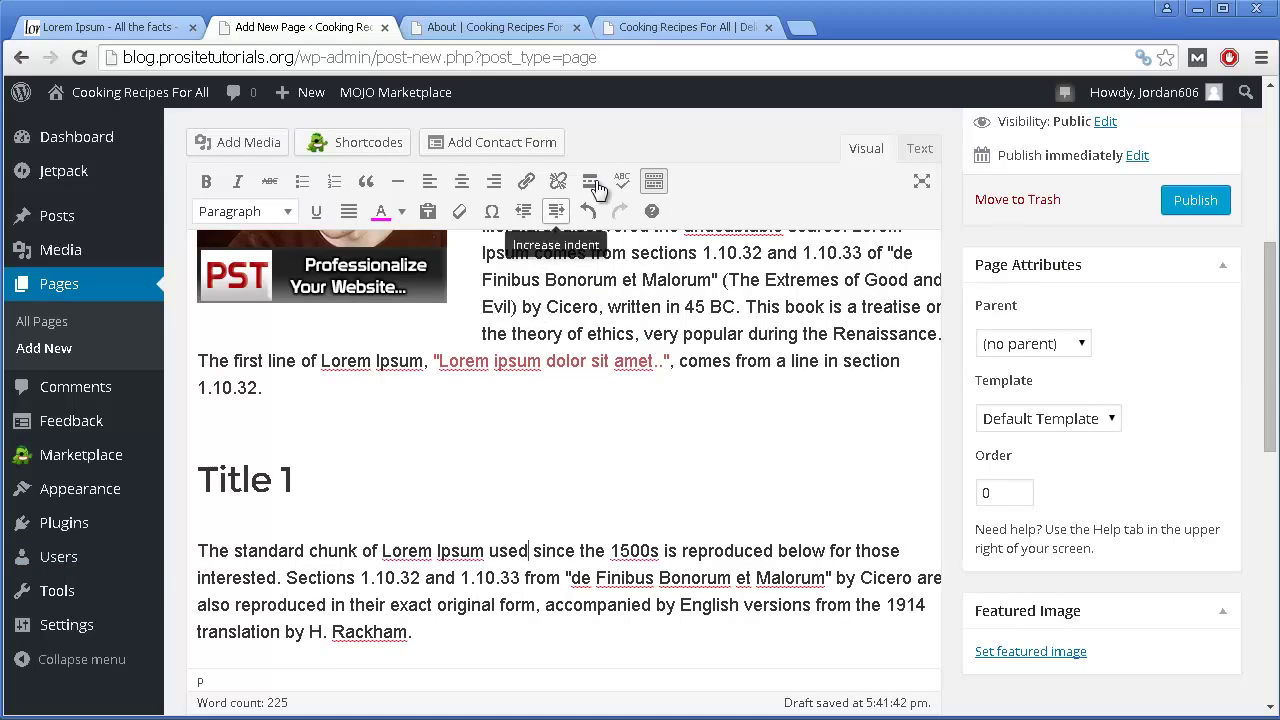
left_click(463, 184)
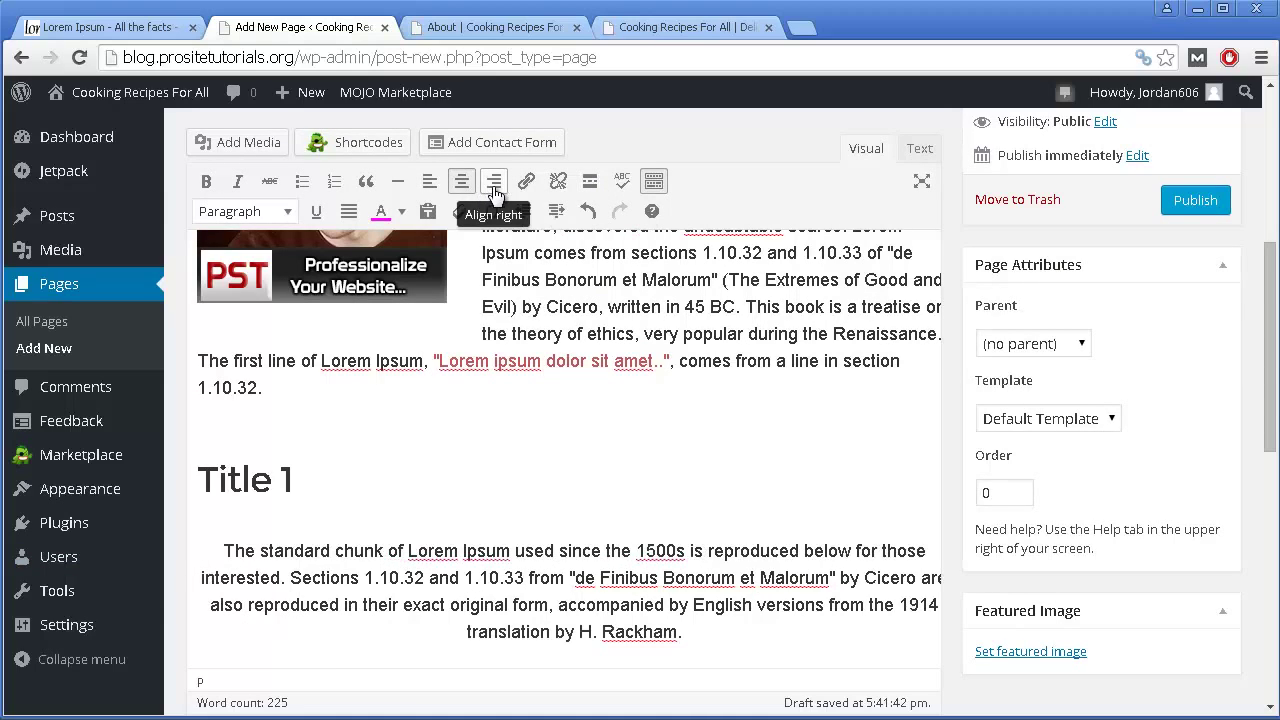
left_click(492, 188)
left_click(443, 186)
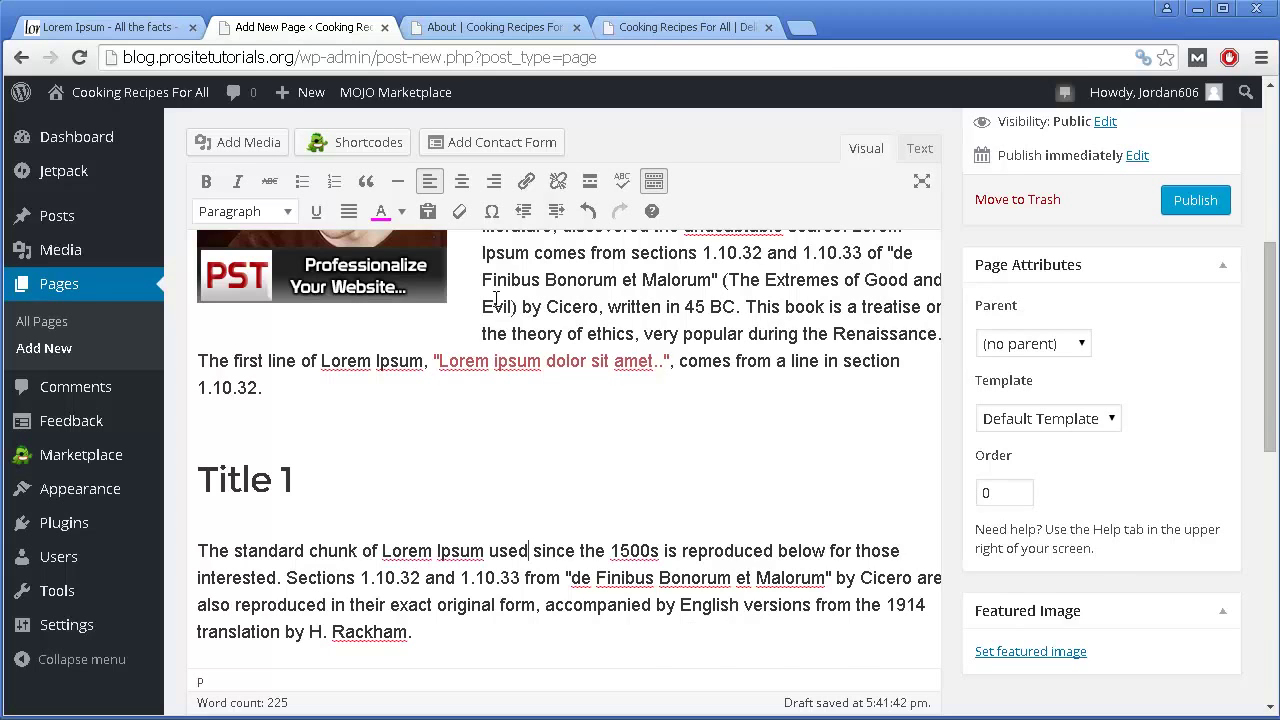
scroll(786, 449, "up", 5)
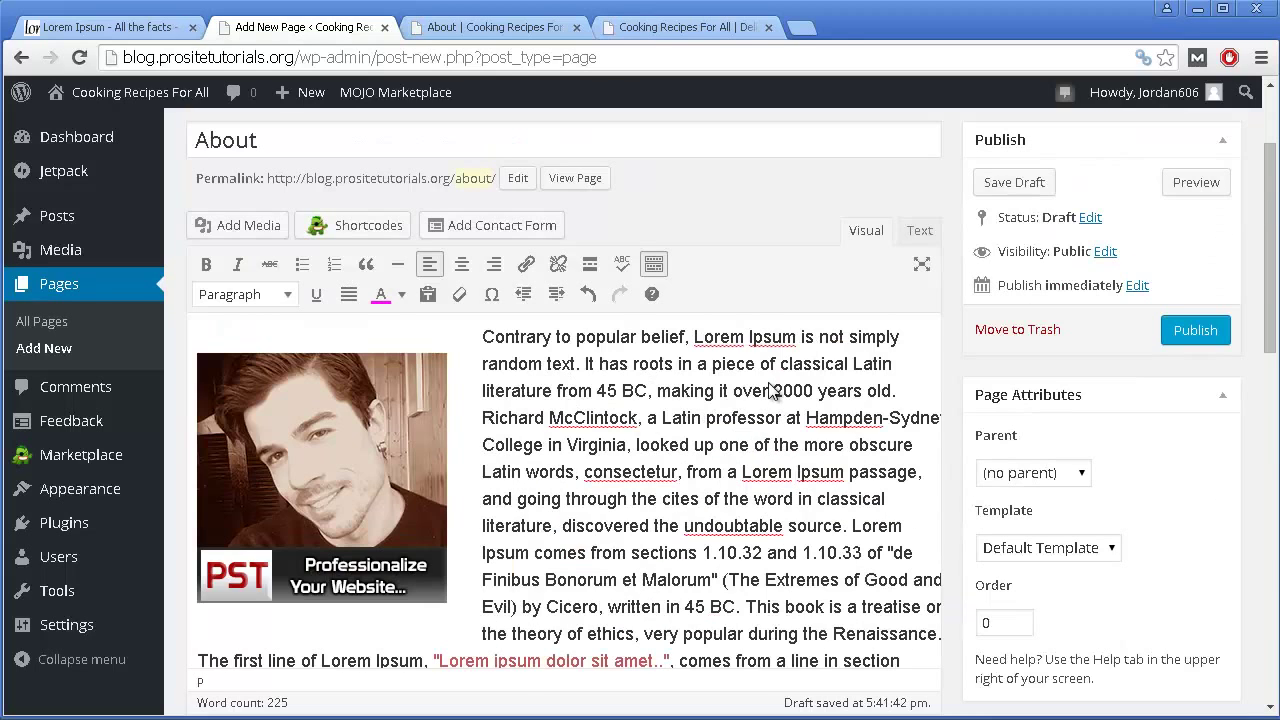
scroll(950, 475, "down", 3)
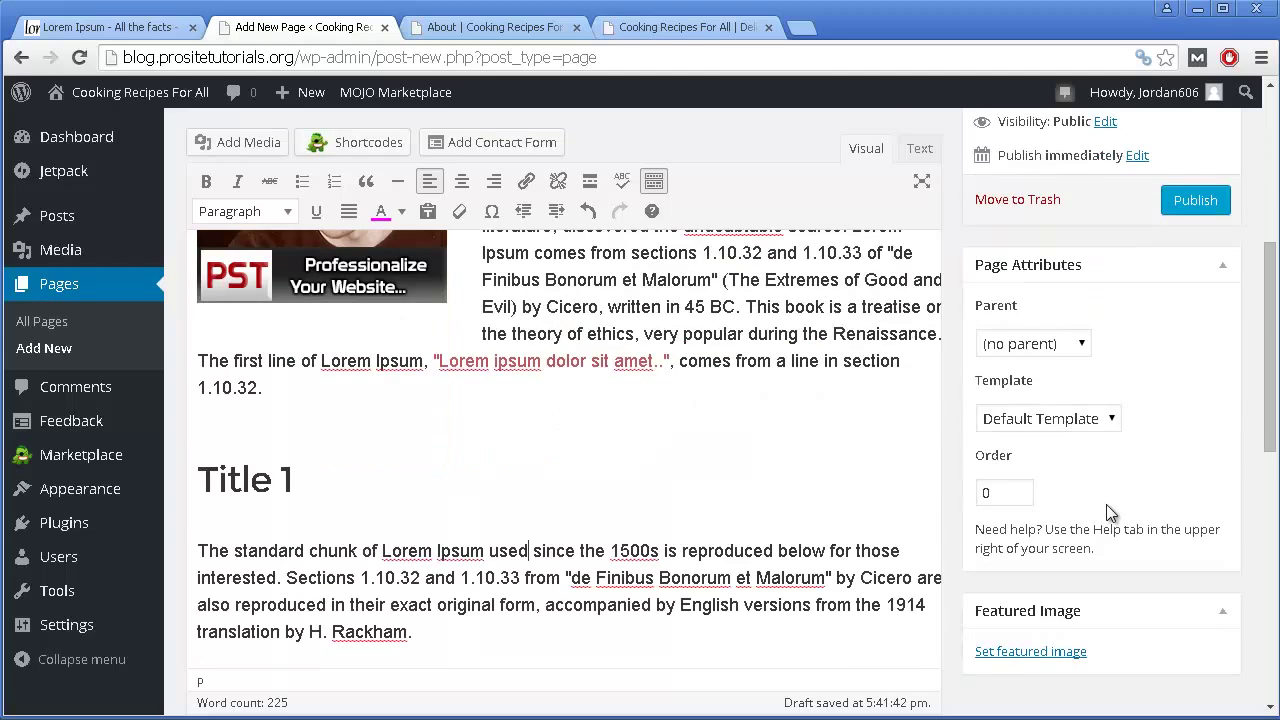
scroll(519, 270, "up", 5)
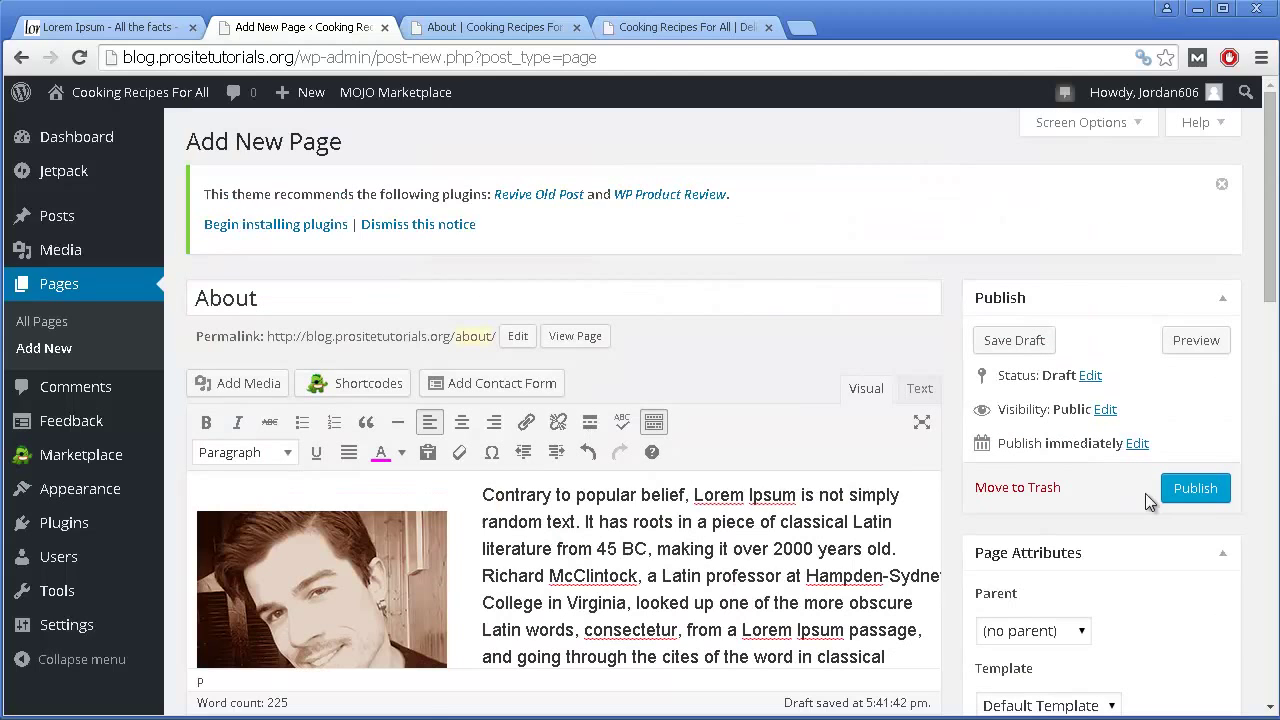
- Publish the About page and look over its preview
left_click(1187, 494)
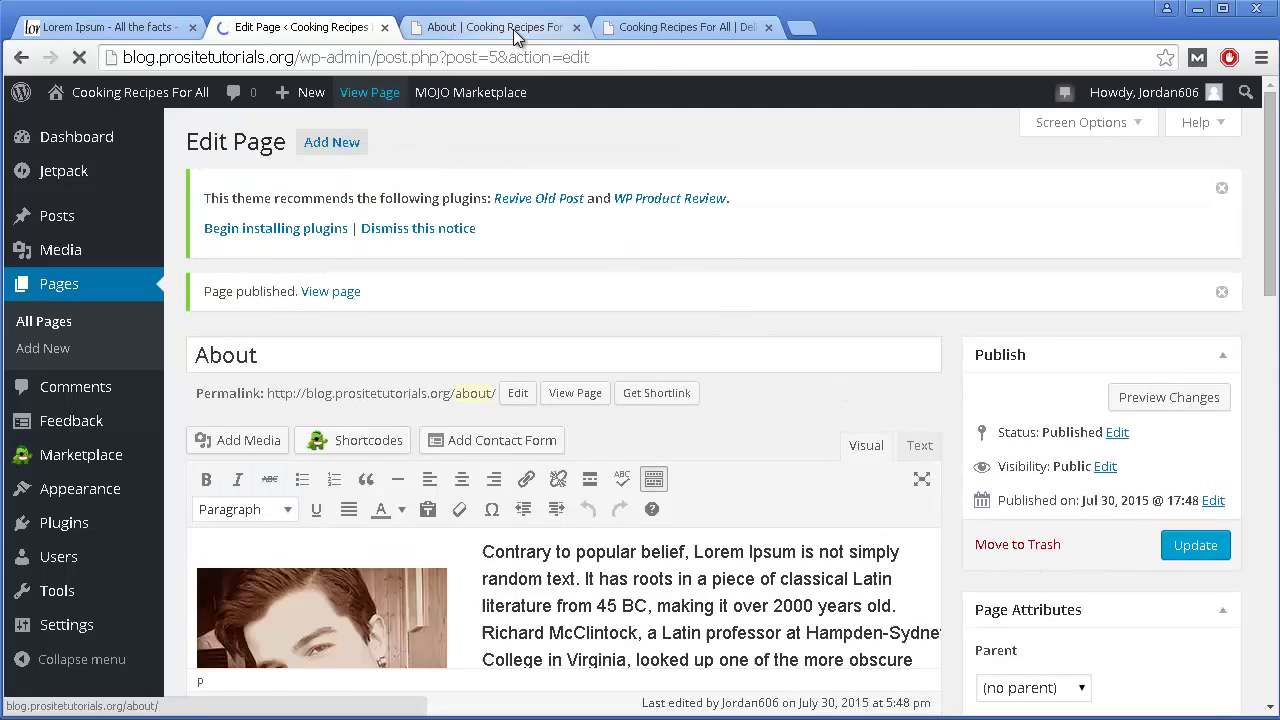
left_click(513, 28)
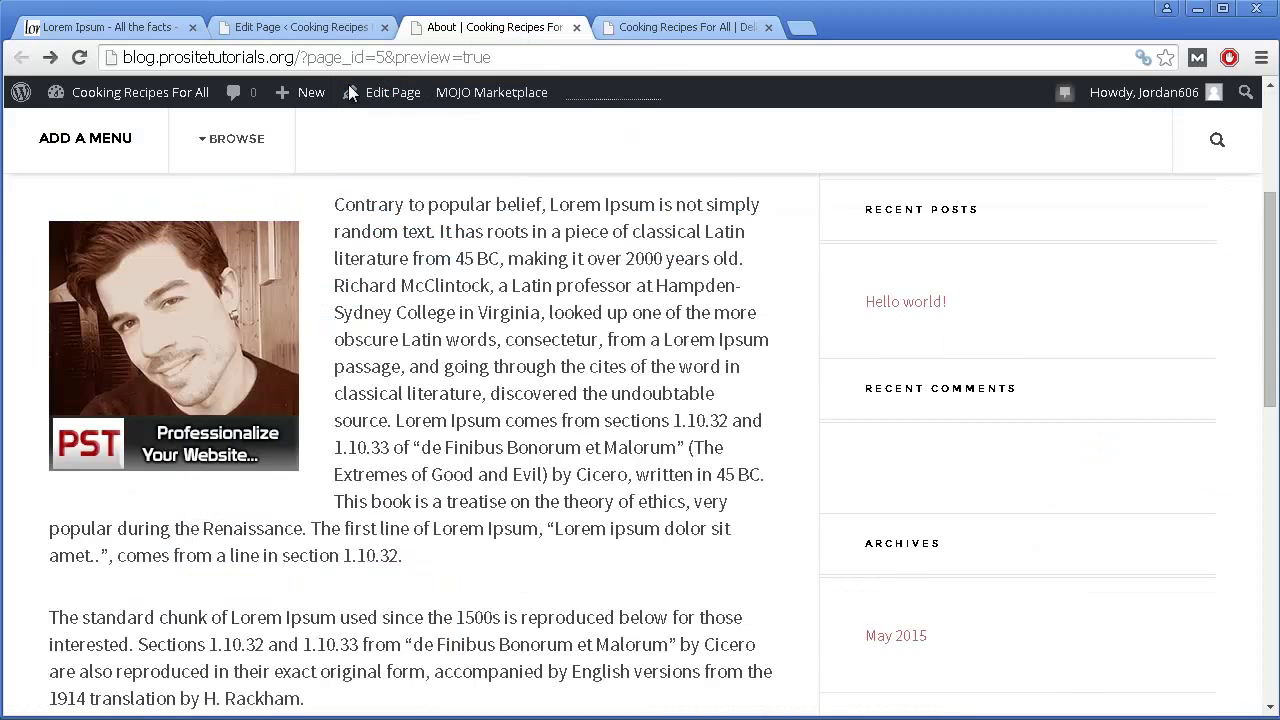
scroll(51, 200, "up", 3)
- Trim the preview URL to load the blog home page, then return to the About page editor
left_click(300, 58)
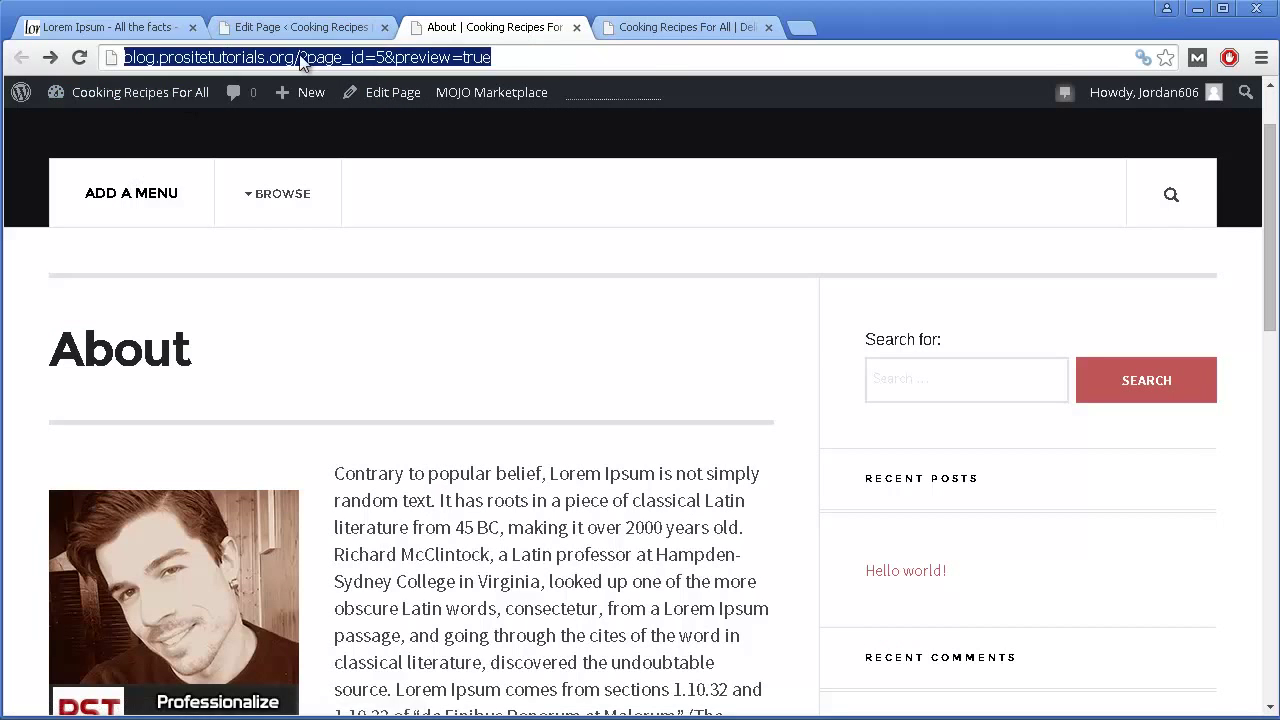
left_click_drag(296, 58, 946, 94)
key("BackSpace")
key("Return")
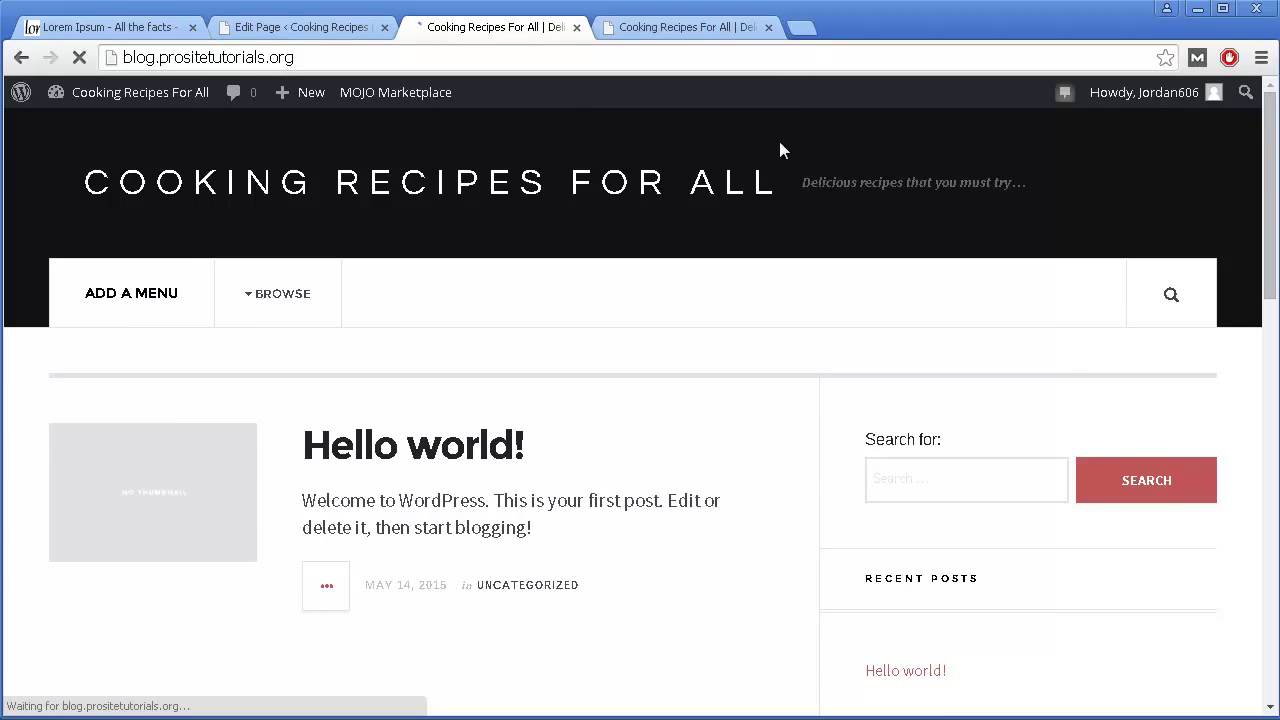
scroll(723, 186, "down", 5)
scroll(723, 186, "up", 4)
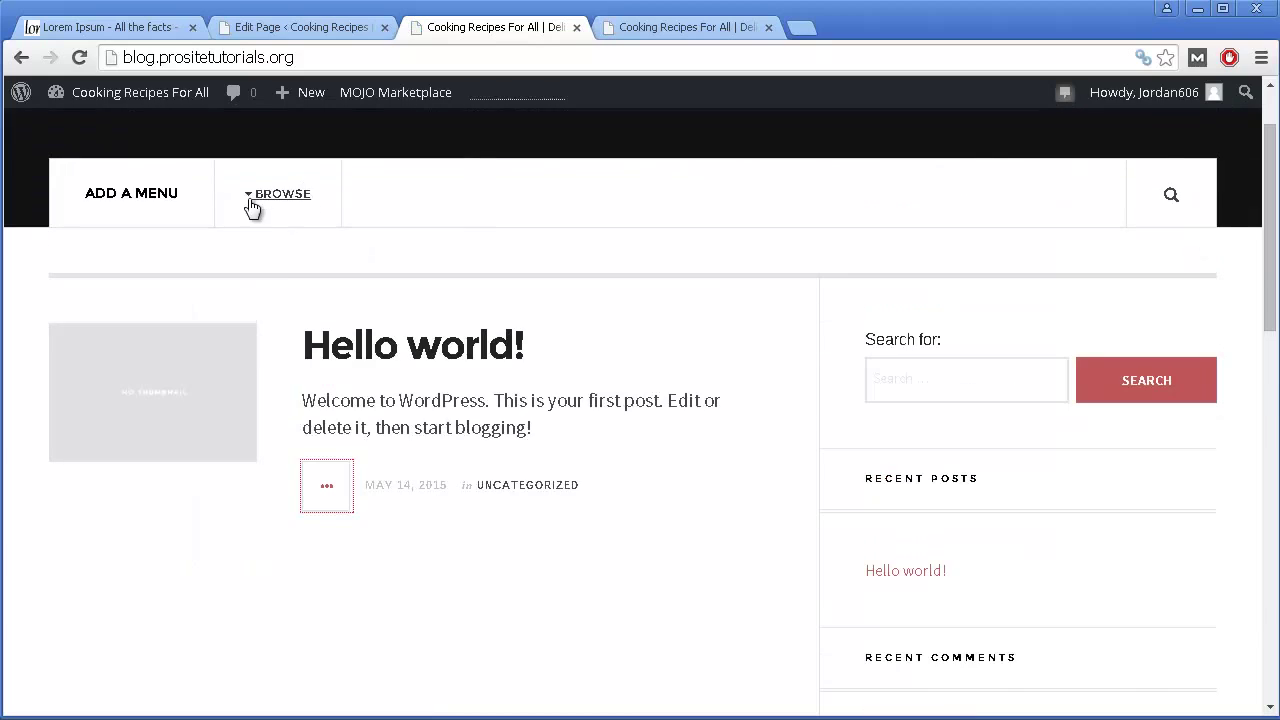
left_click(250, 30)
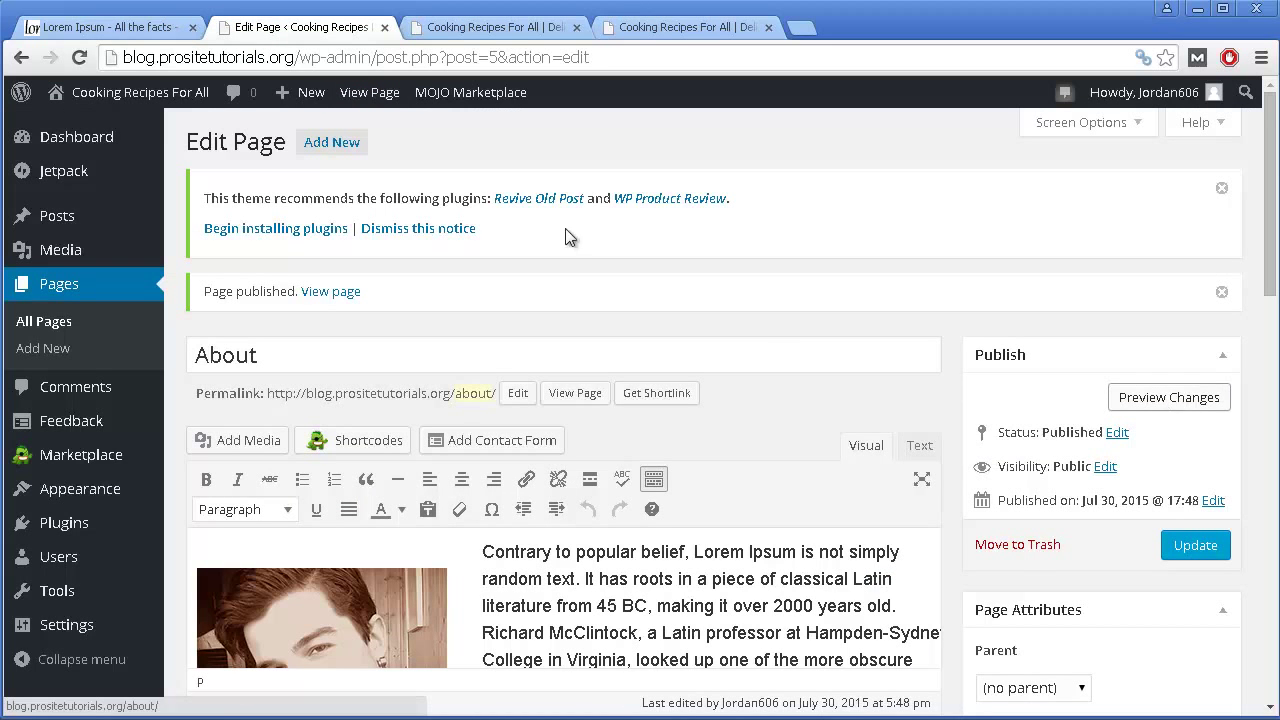
left_click(1120, 397)
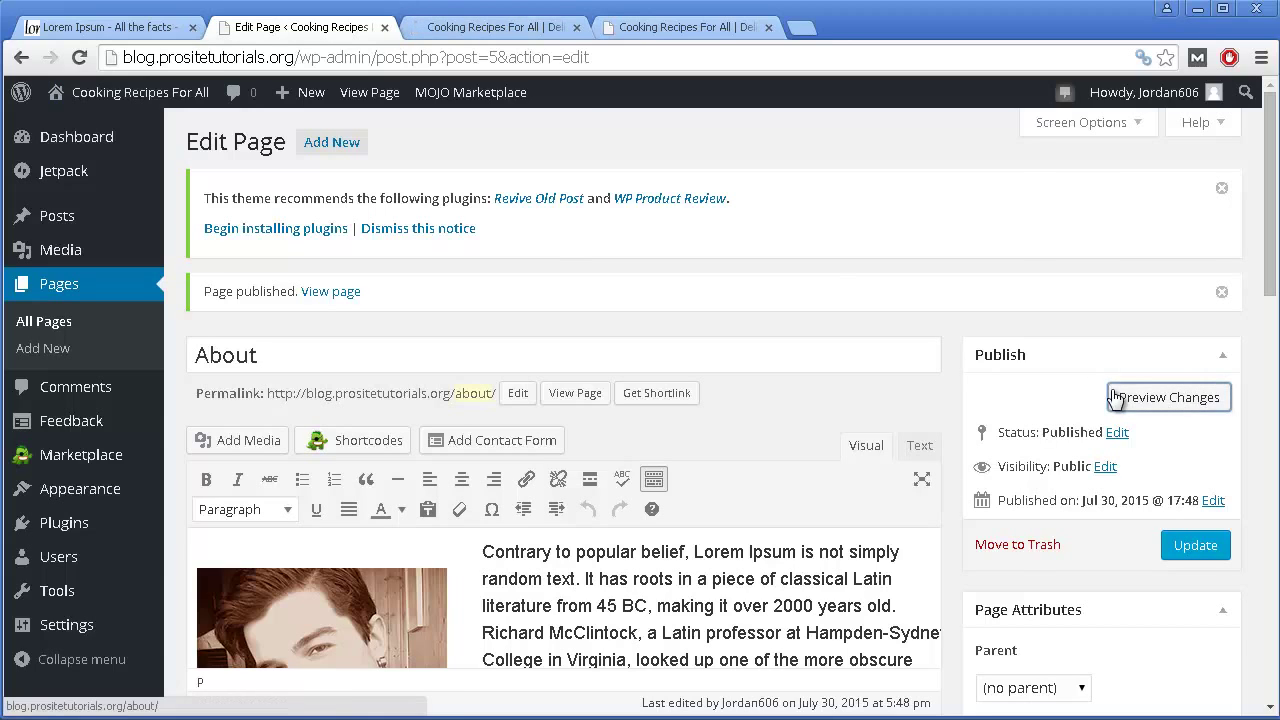
left_click(488, 31)
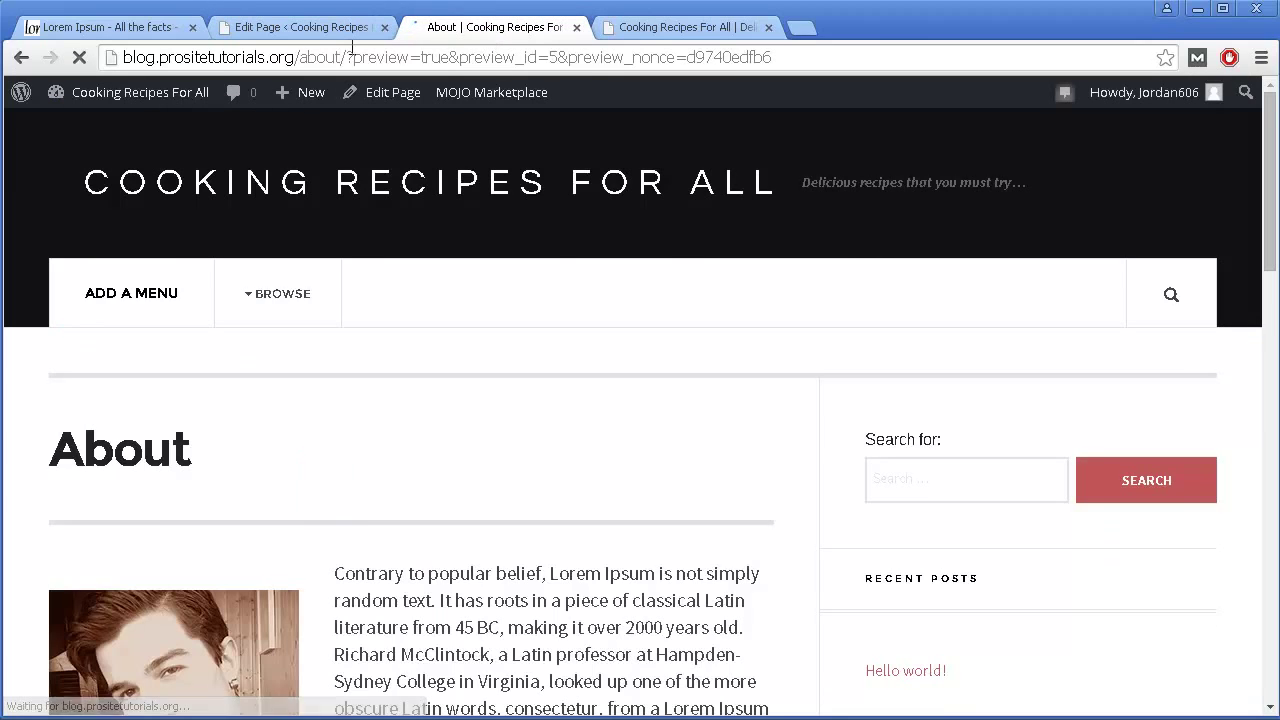
left_click_drag(309, 56, 449, 60)
left_click(378, 65)
left_click_drag(345, 57, 772, 58)
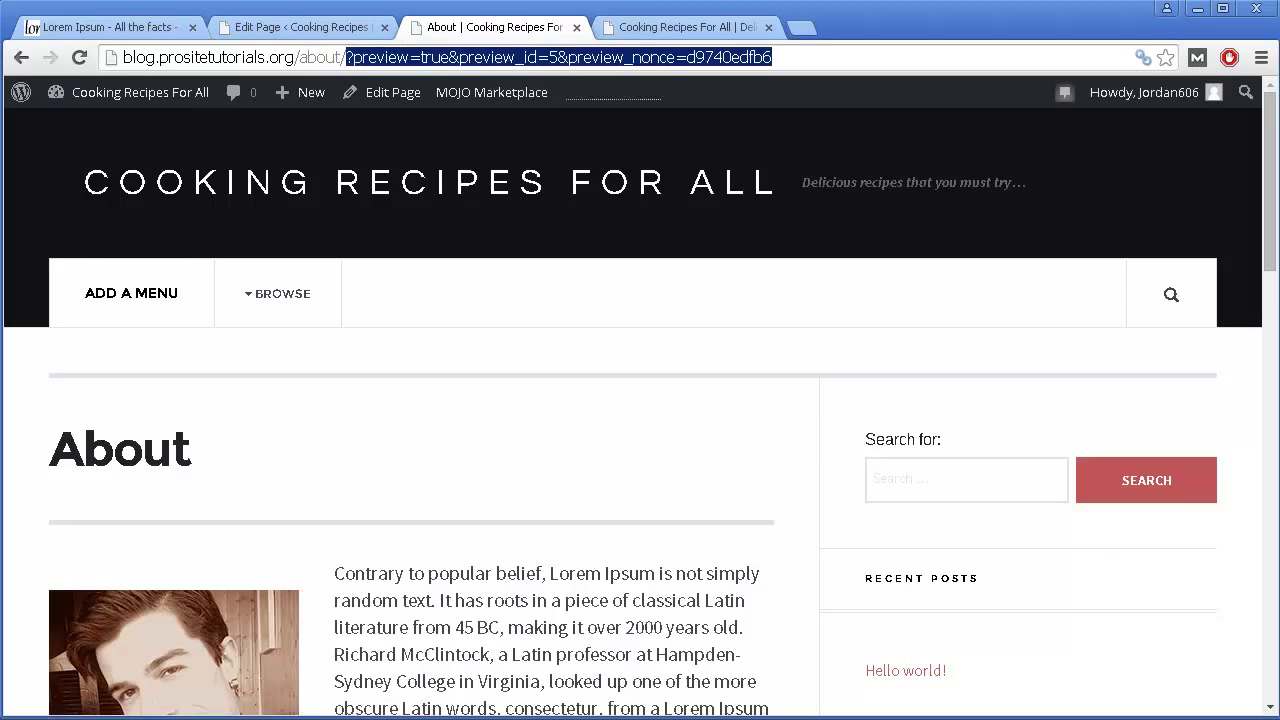
key("Delete")
key("Return")
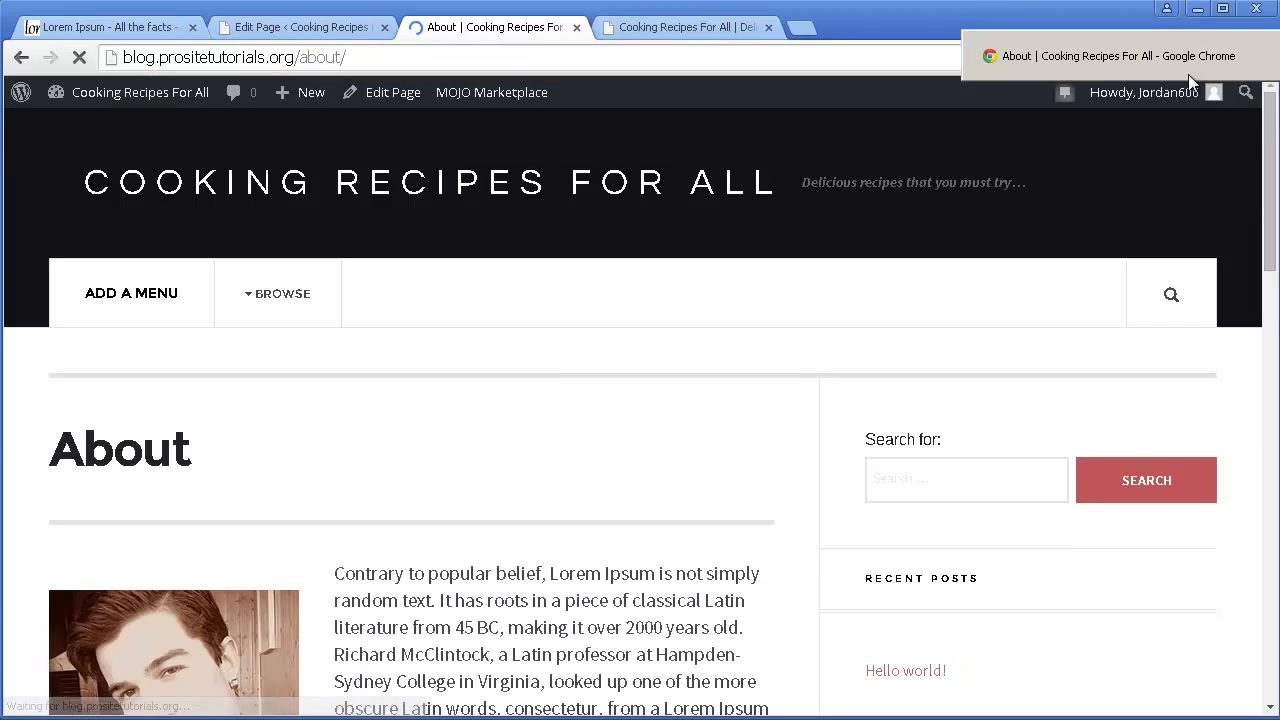
scroll(600, 420, "down", 2)
scroll(611, 330, "down", 10)
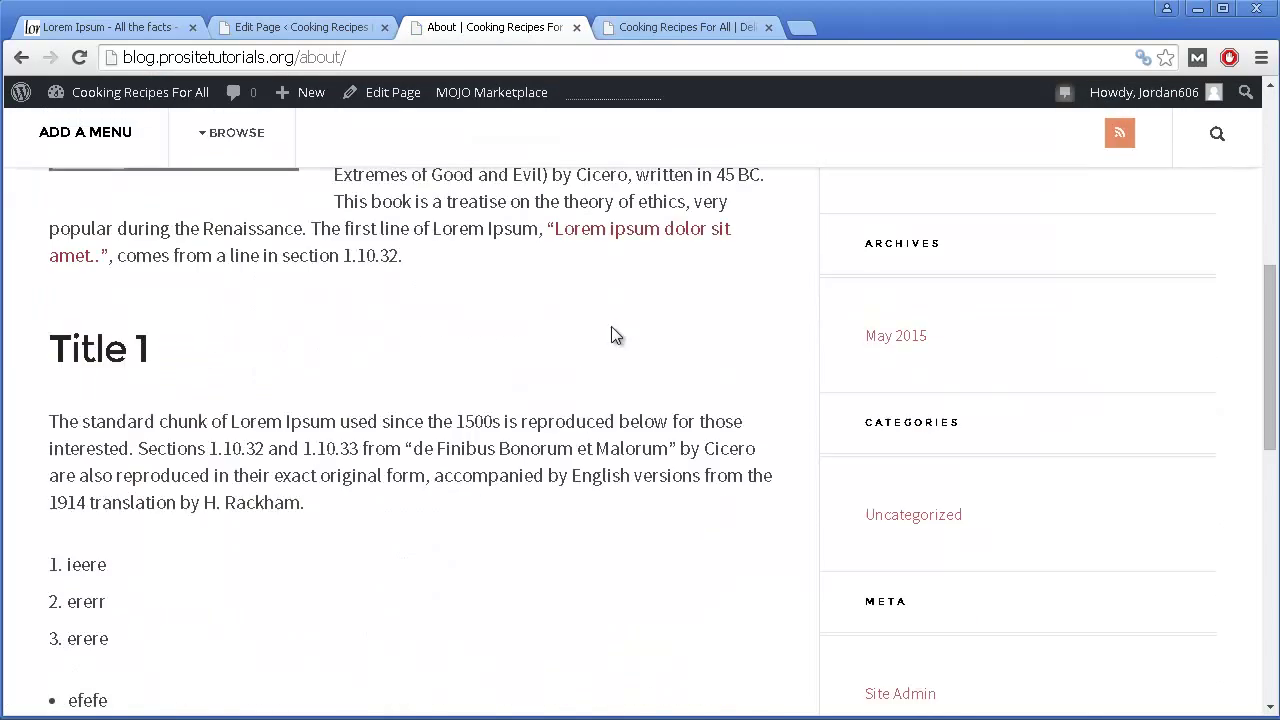
scroll(466, 329, "up", 12)
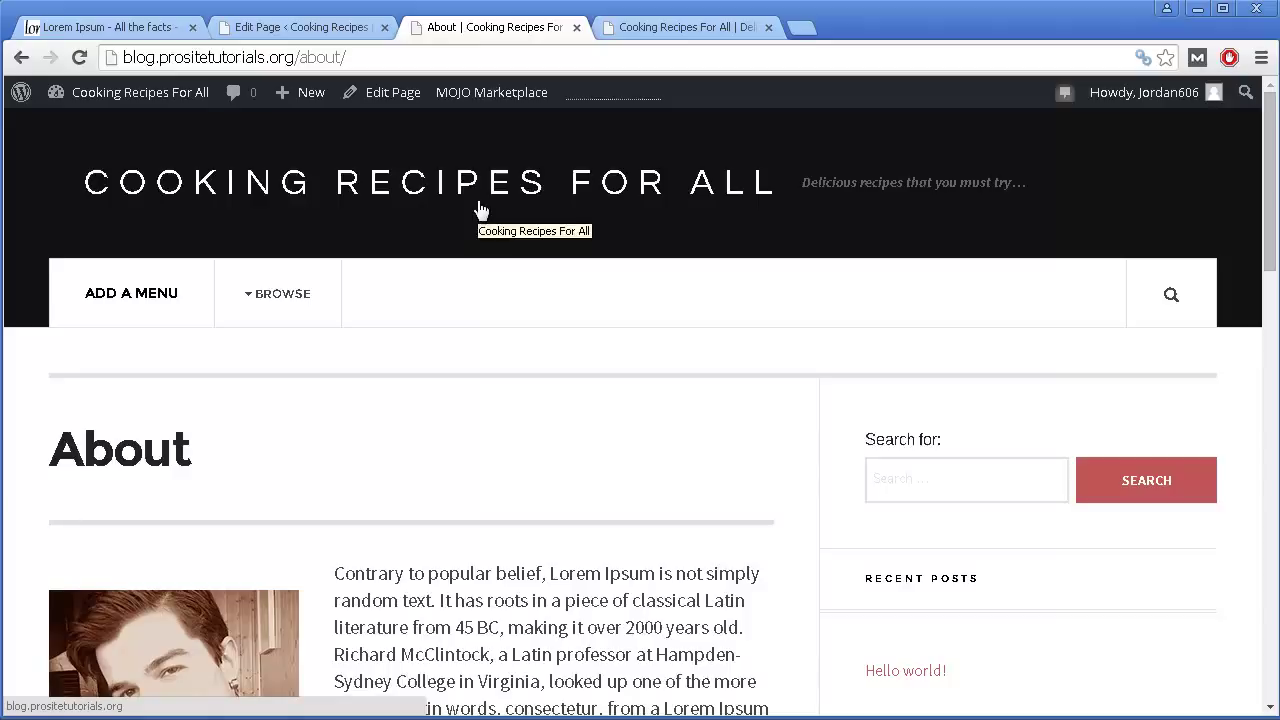
left_click(277, 25)
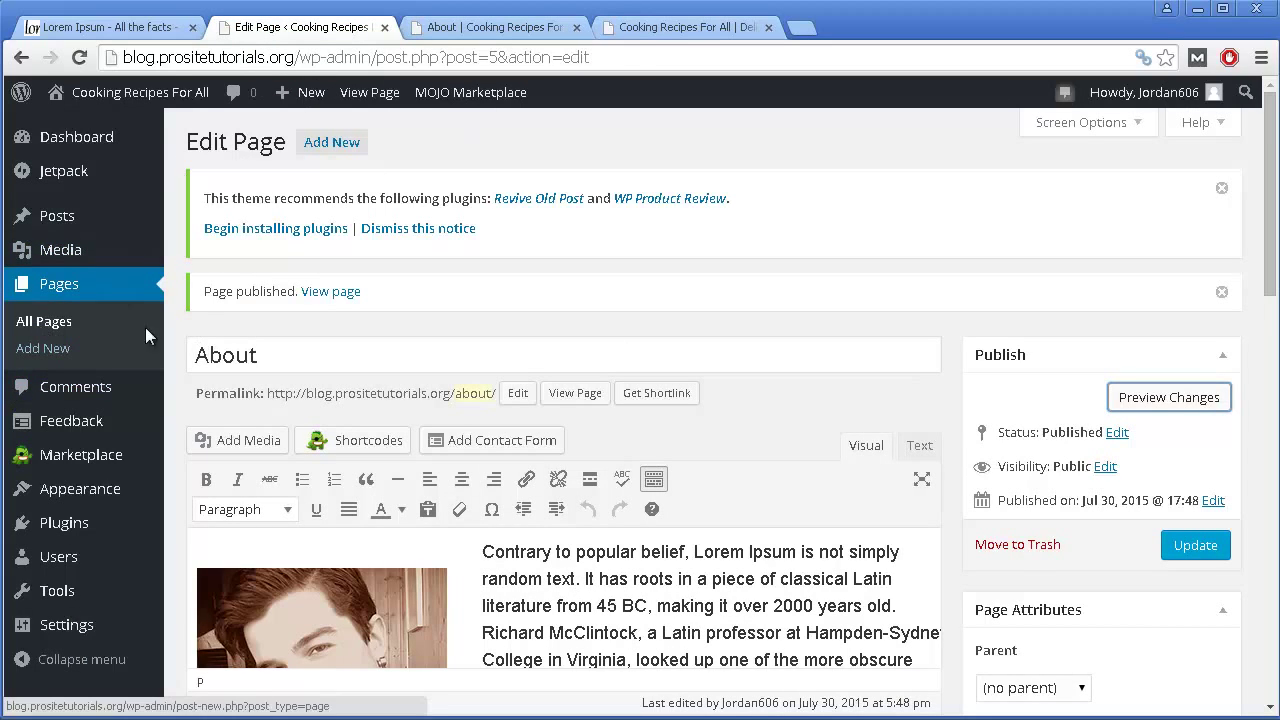
- Create a new blank page with Add New, briefly rechecking the live About page
left_click(330, 149)
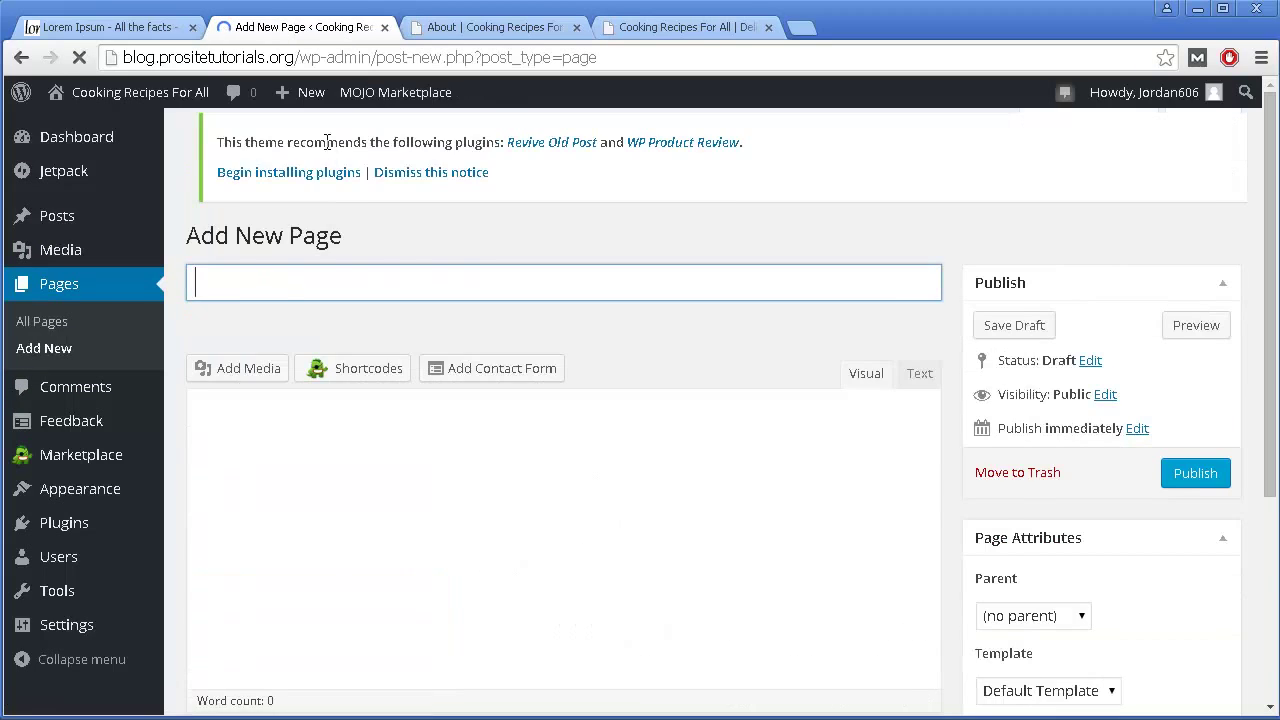
left_click(456, 34)
scroll(270, 455, "down", 2)
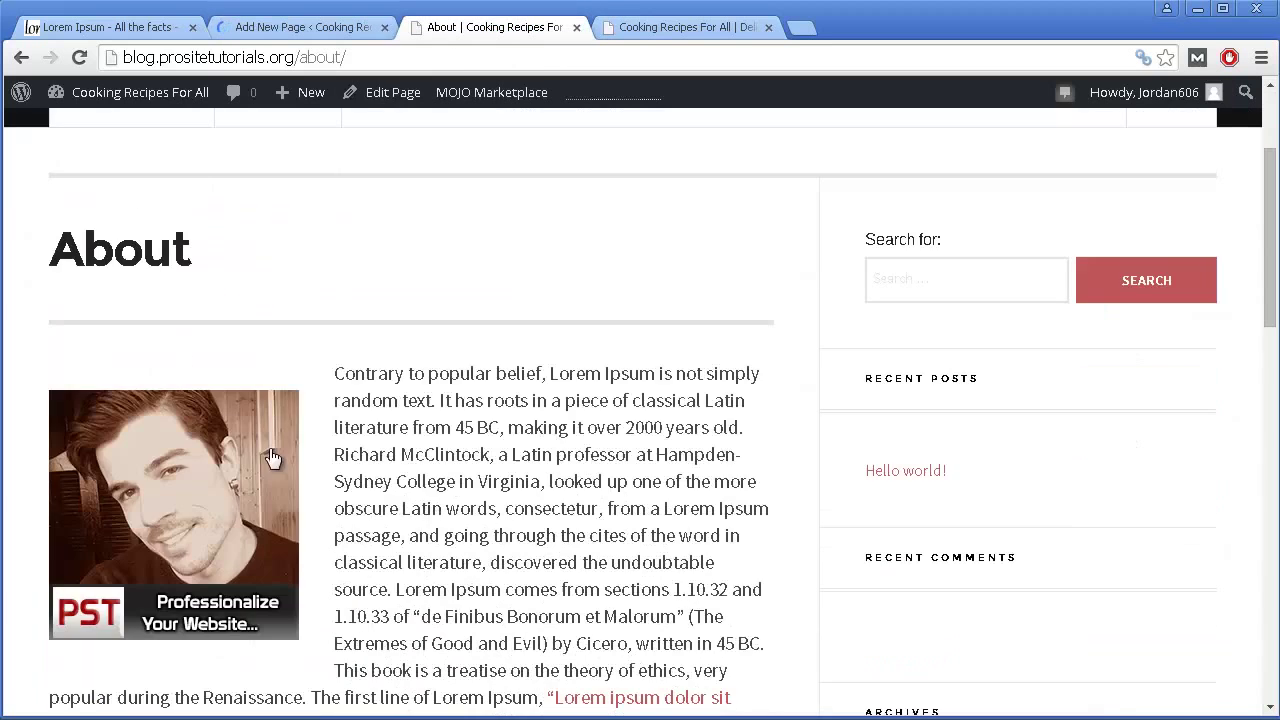
scroll(503, 470, "up", 1)
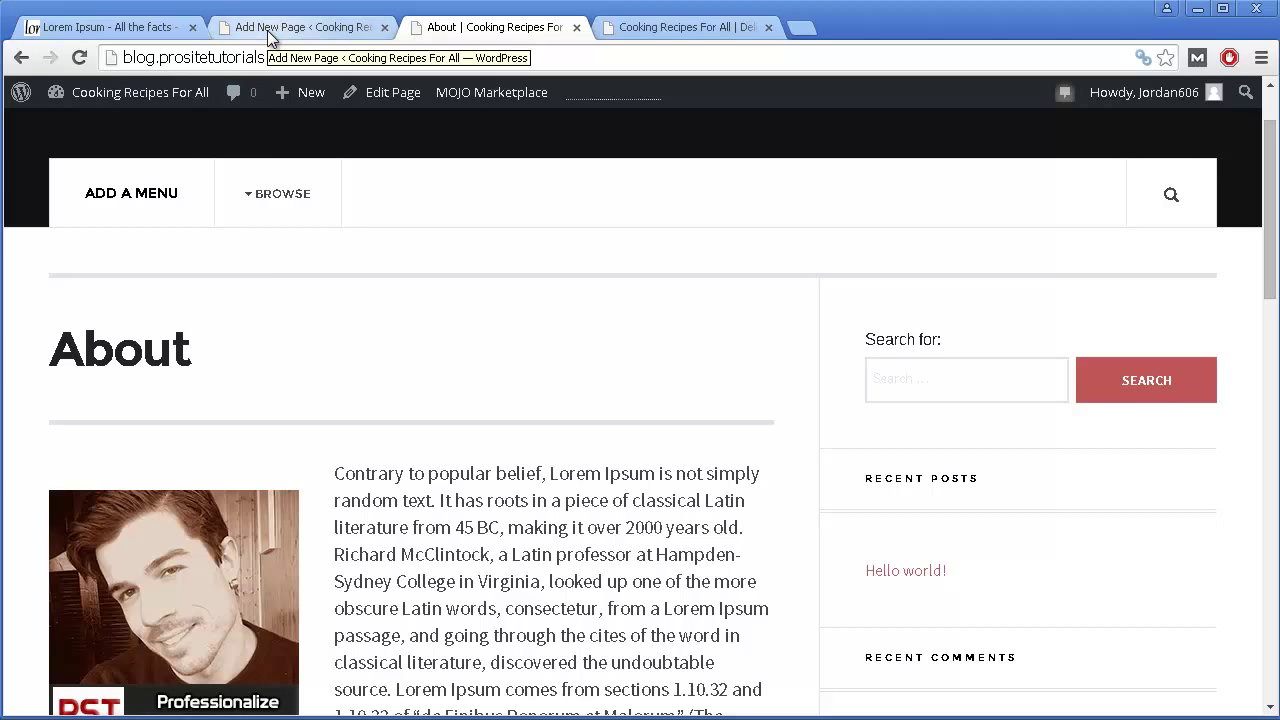
left_click(272, 30)
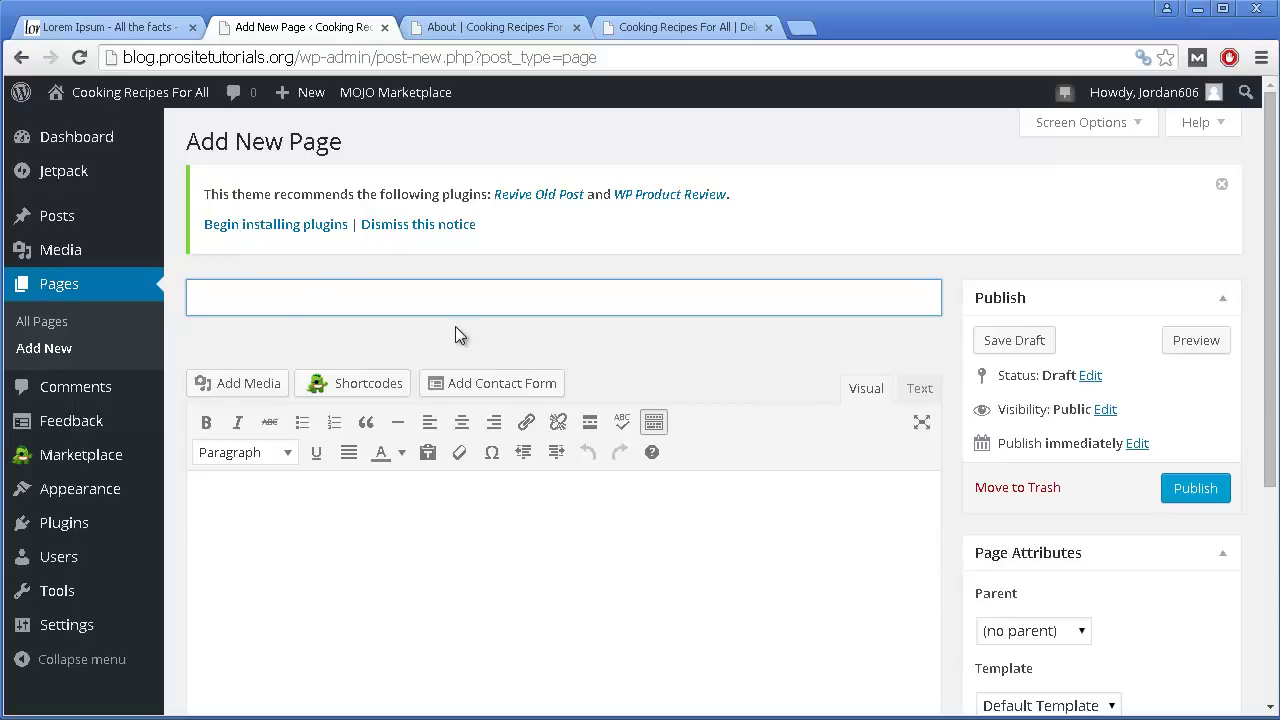
- Title the page 'Contact Me' and paste the Lorem Ipsum sentence about Letraset and PageMaker as its body
type("Contact Me")
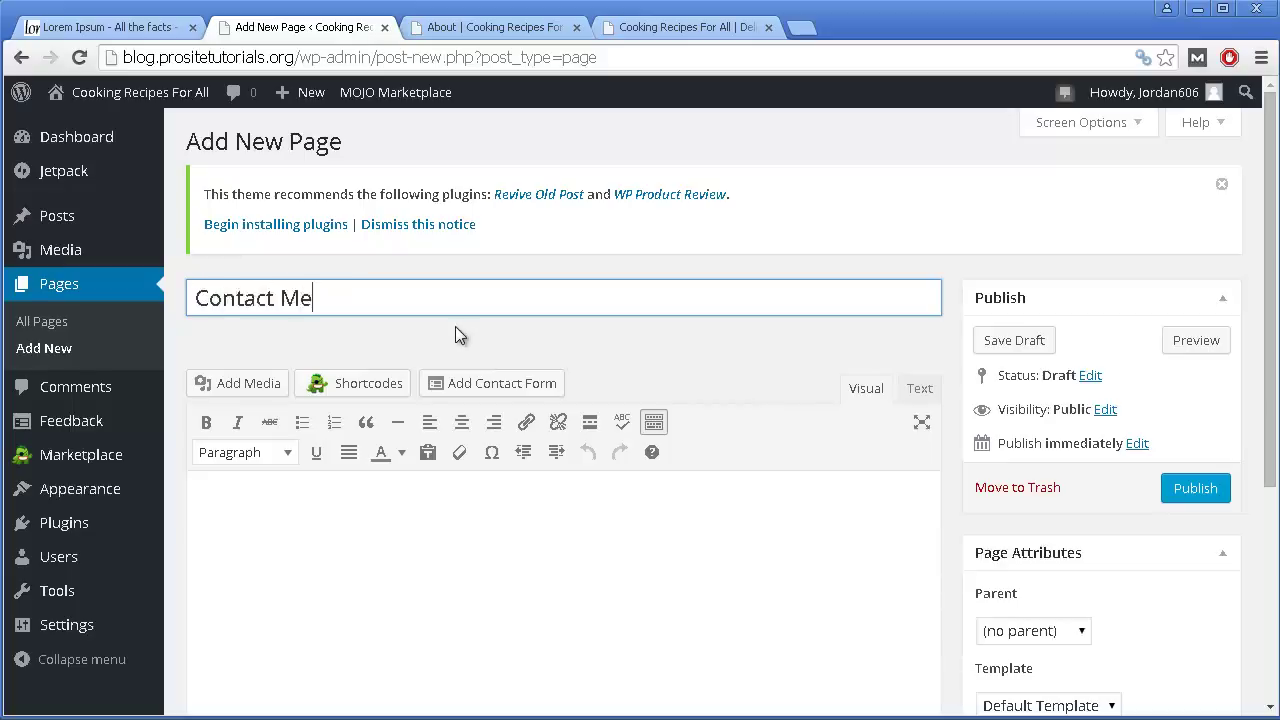
left_click(506, 520)
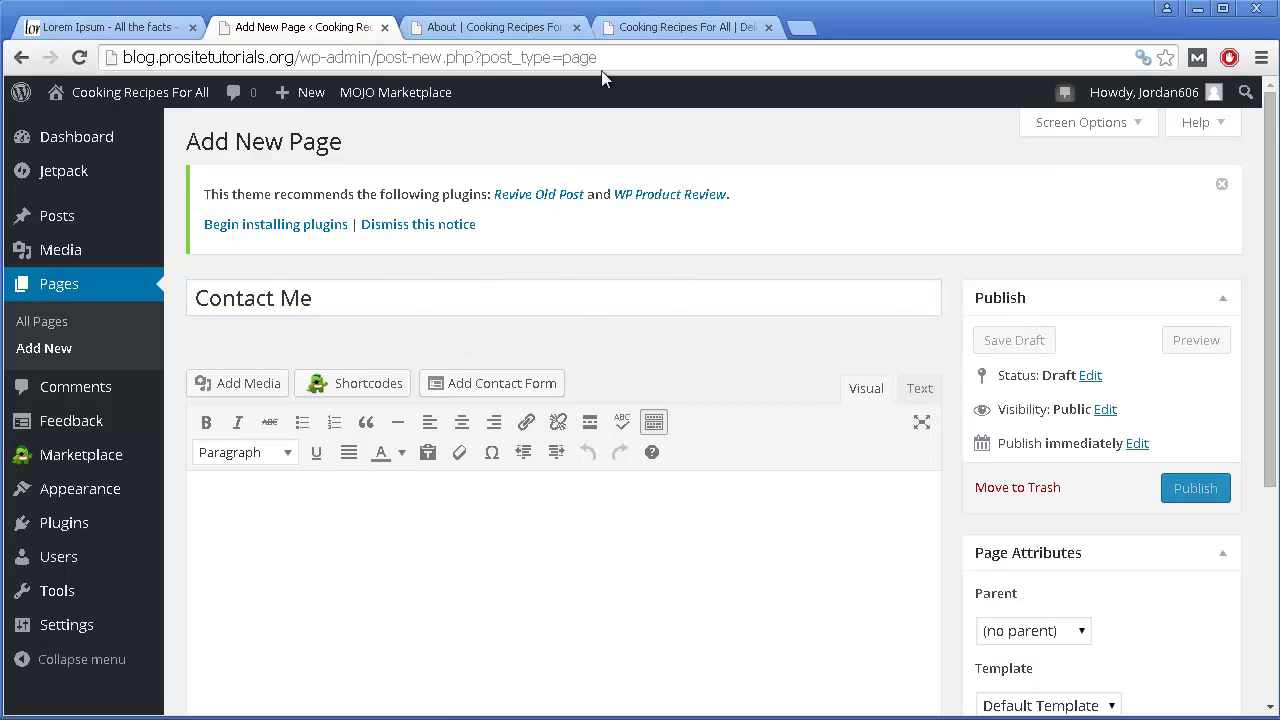
left_click(120, 34)
left_click(318, 434)
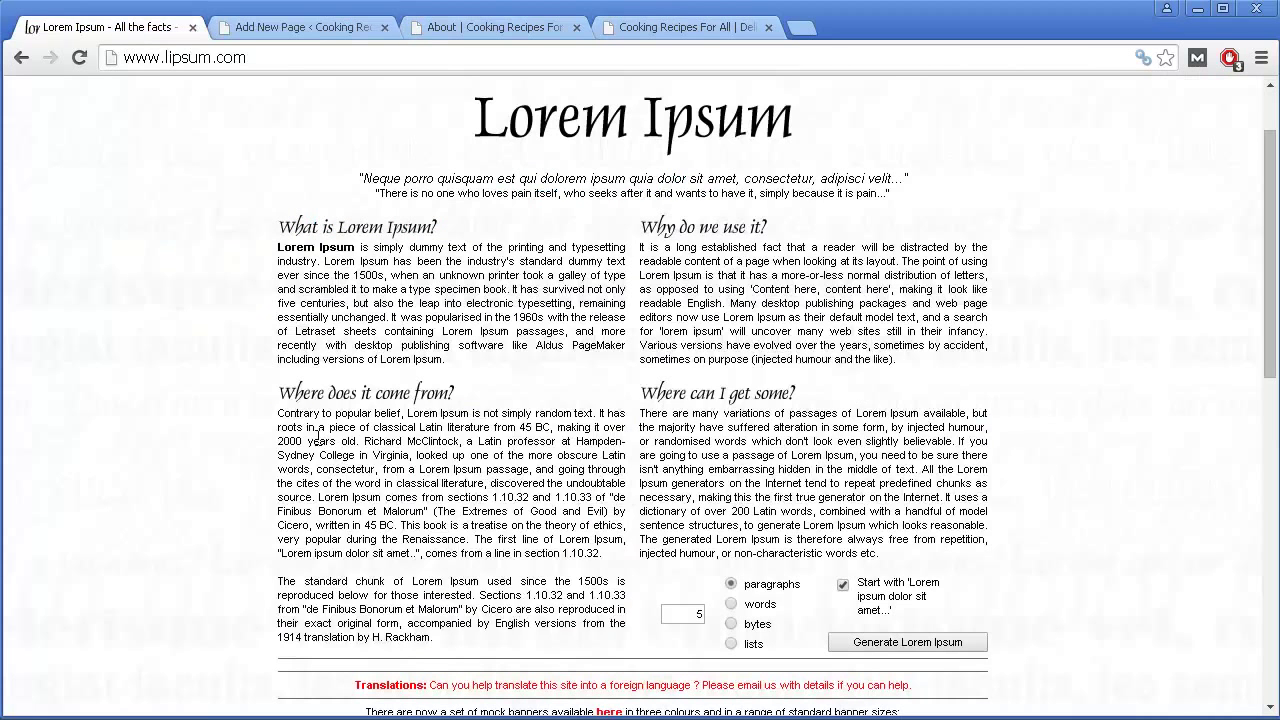
left_click_drag(319, 426, 700, 645)
left_click(296, 331)
left_click_drag(463, 360, 392, 317)
key("ctrl+c")
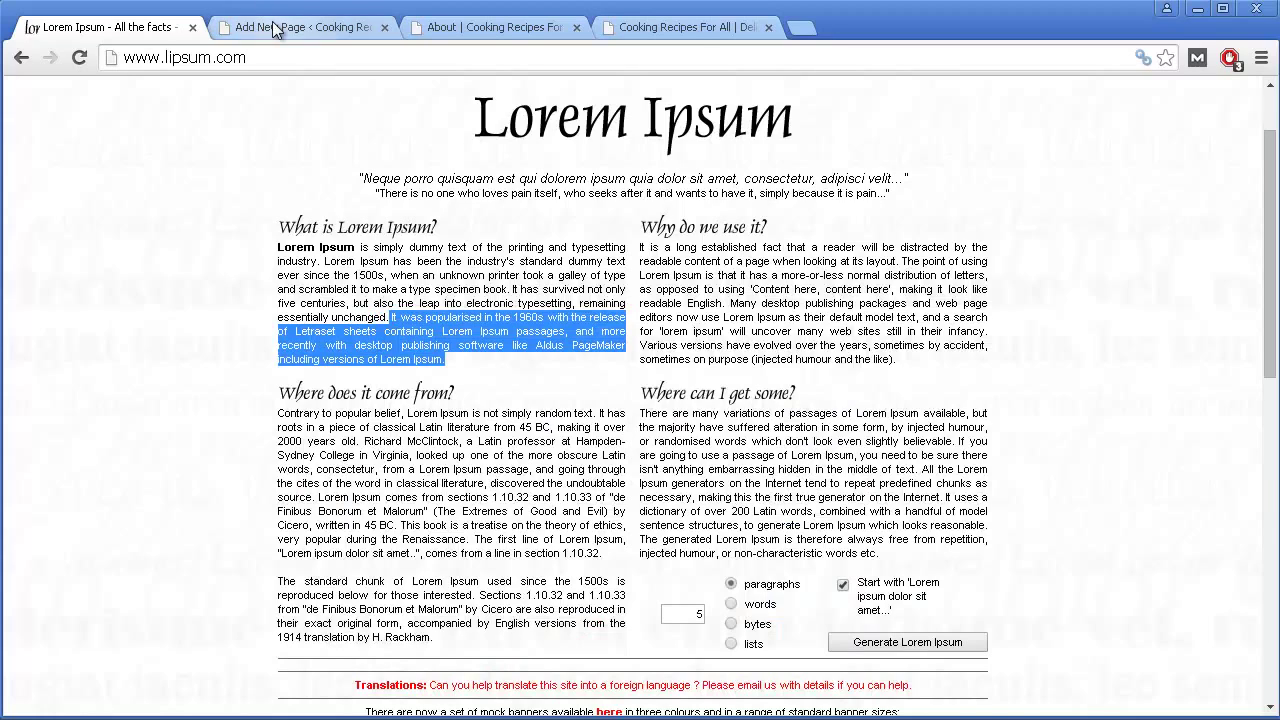
left_click(272, 24)
key("ctrl+v")
key("Return")
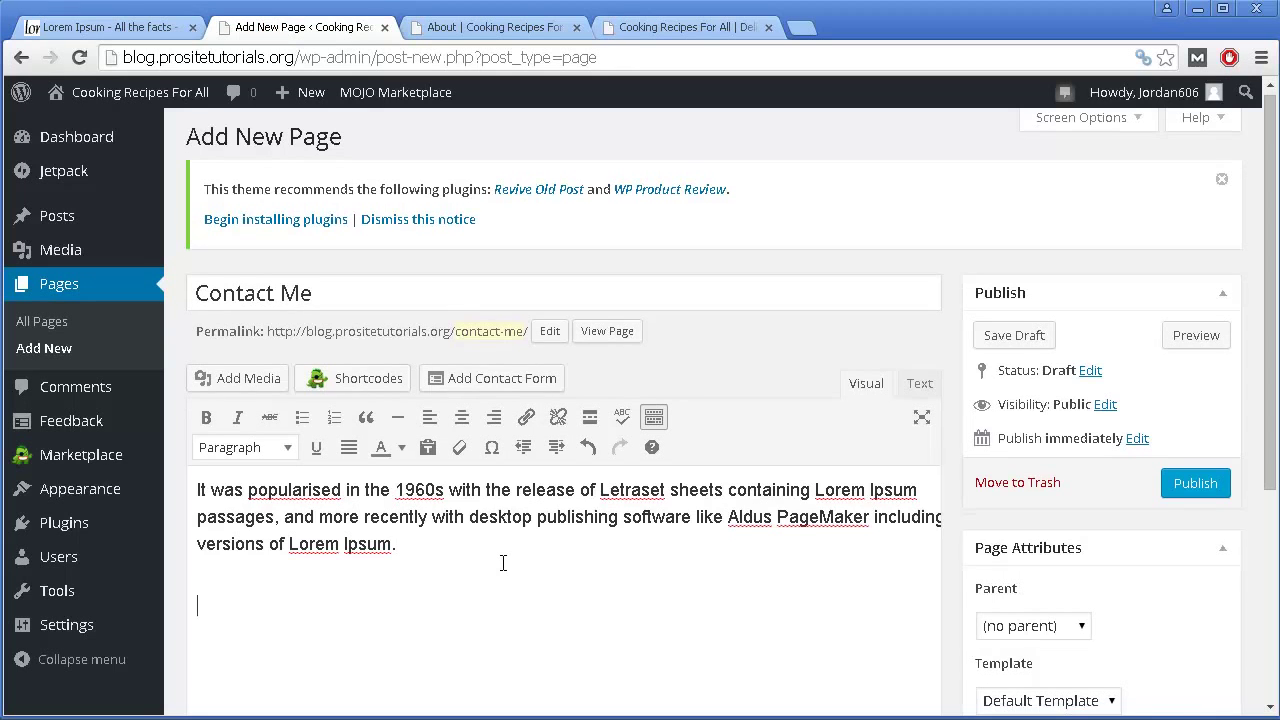
scroll(541, 495, "down", 1)
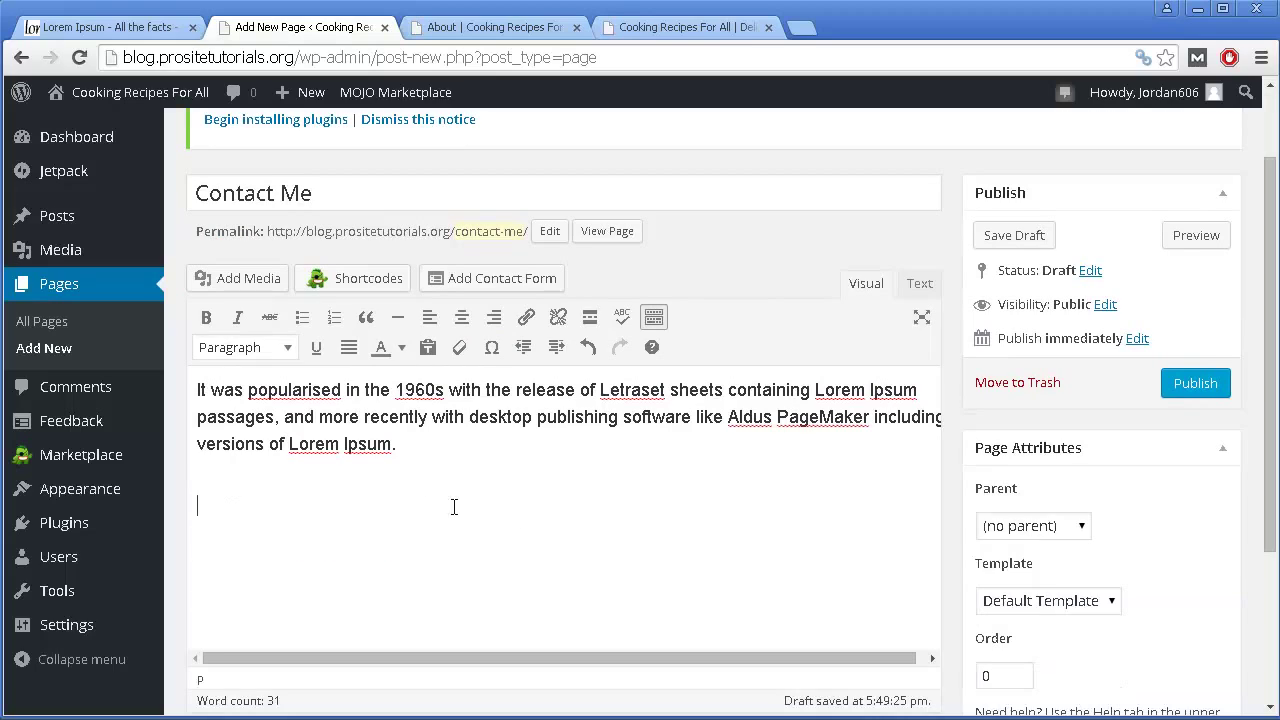
mouse_move(50, 165)
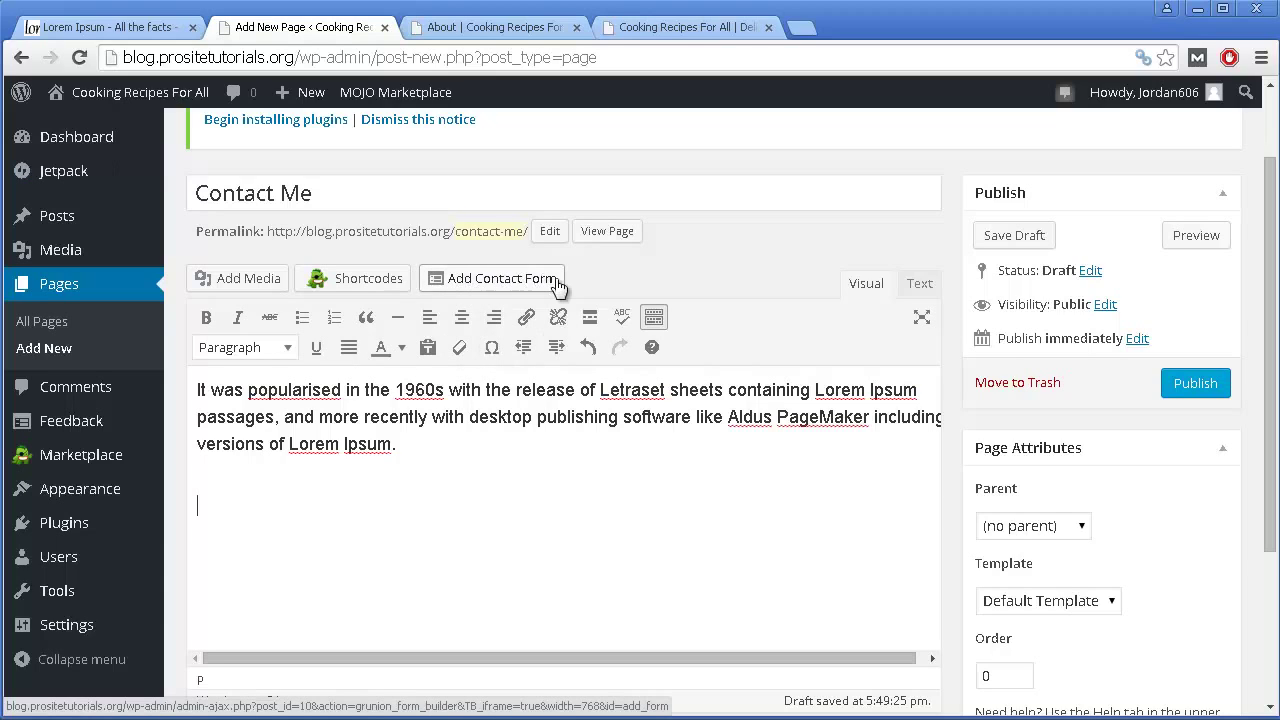
mouse_move(107, 178)
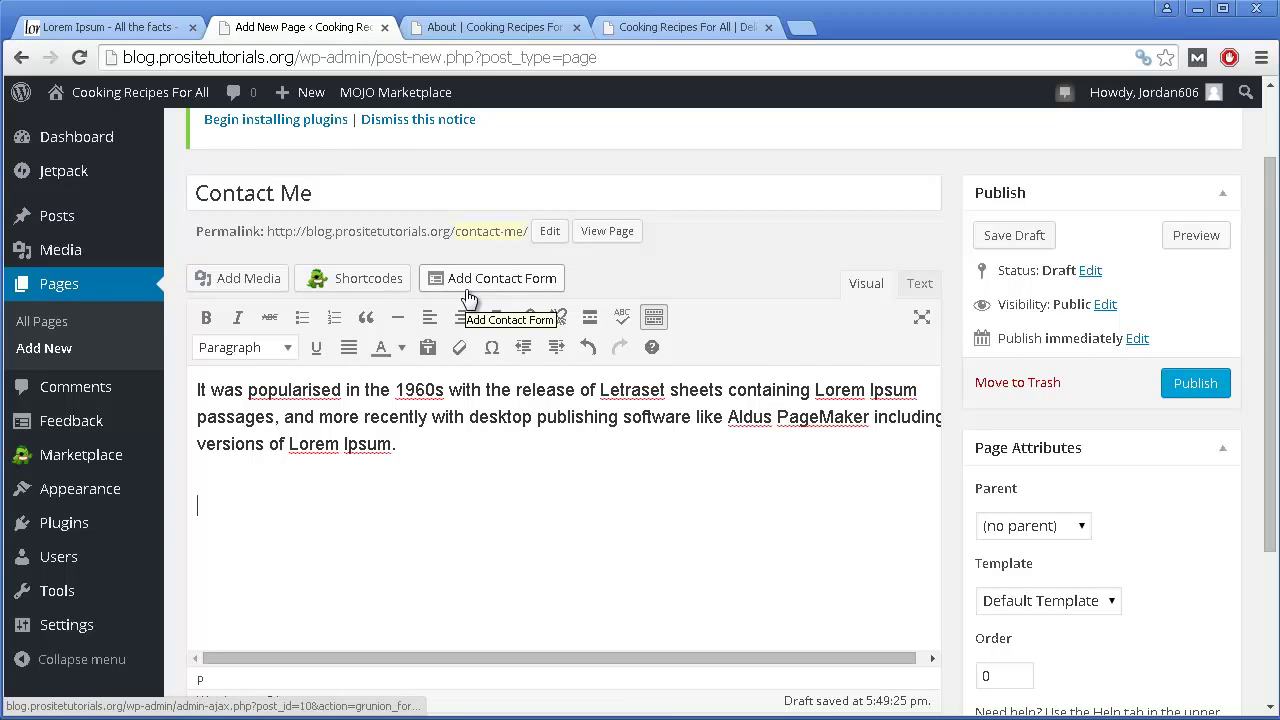
- Add a New Field to the Contact Me form and set its field type to Textarea
left_click(521, 284)
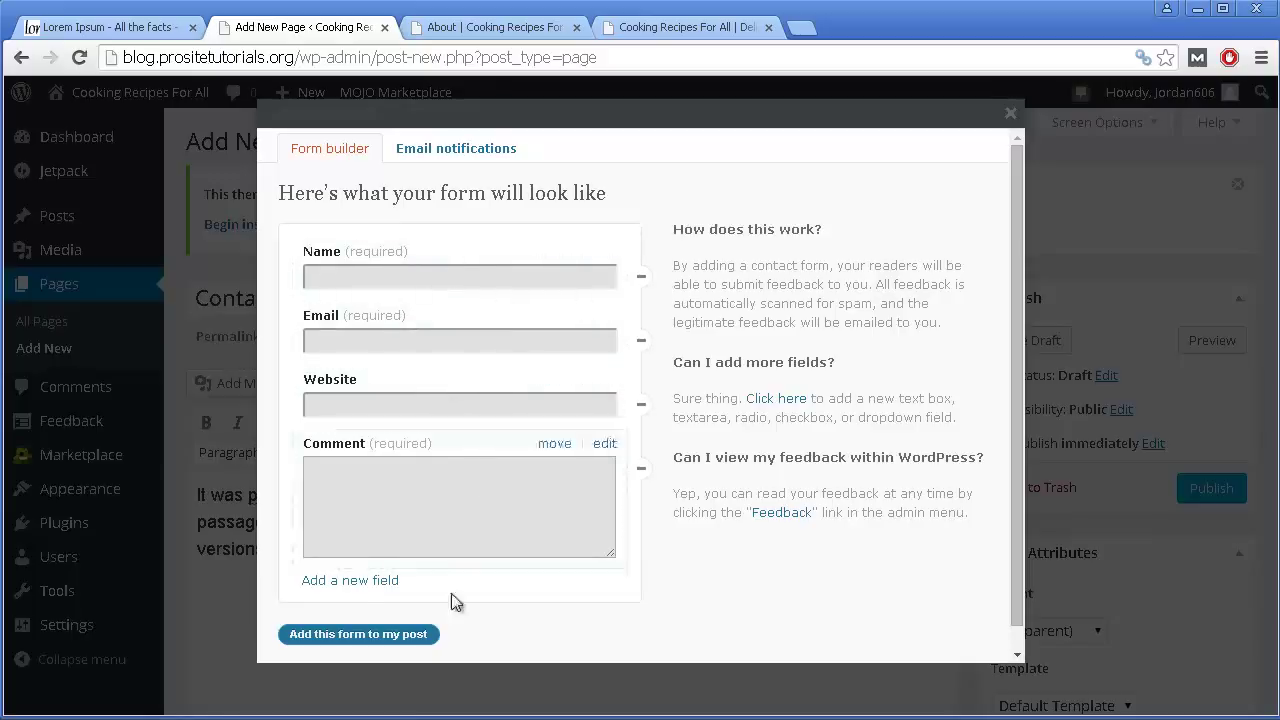
left_click(348, 590)
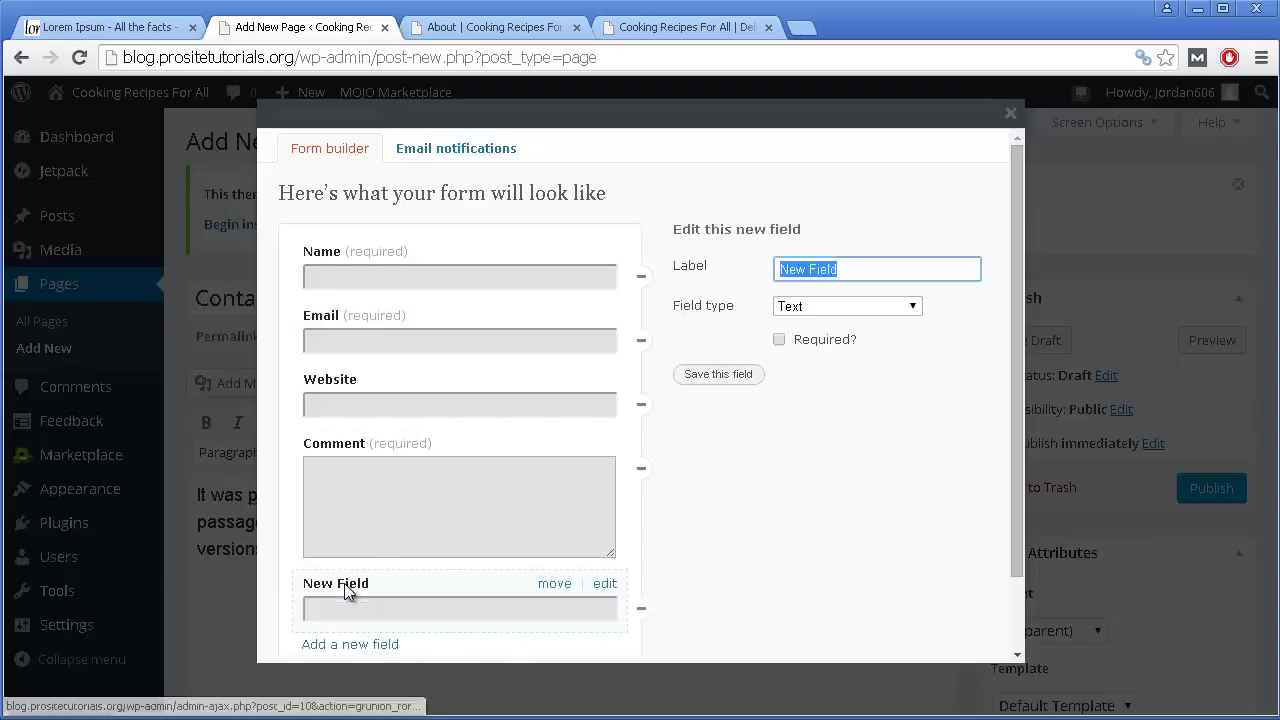
scroll(523, 509, "down", 2)
left_click(880, 220)
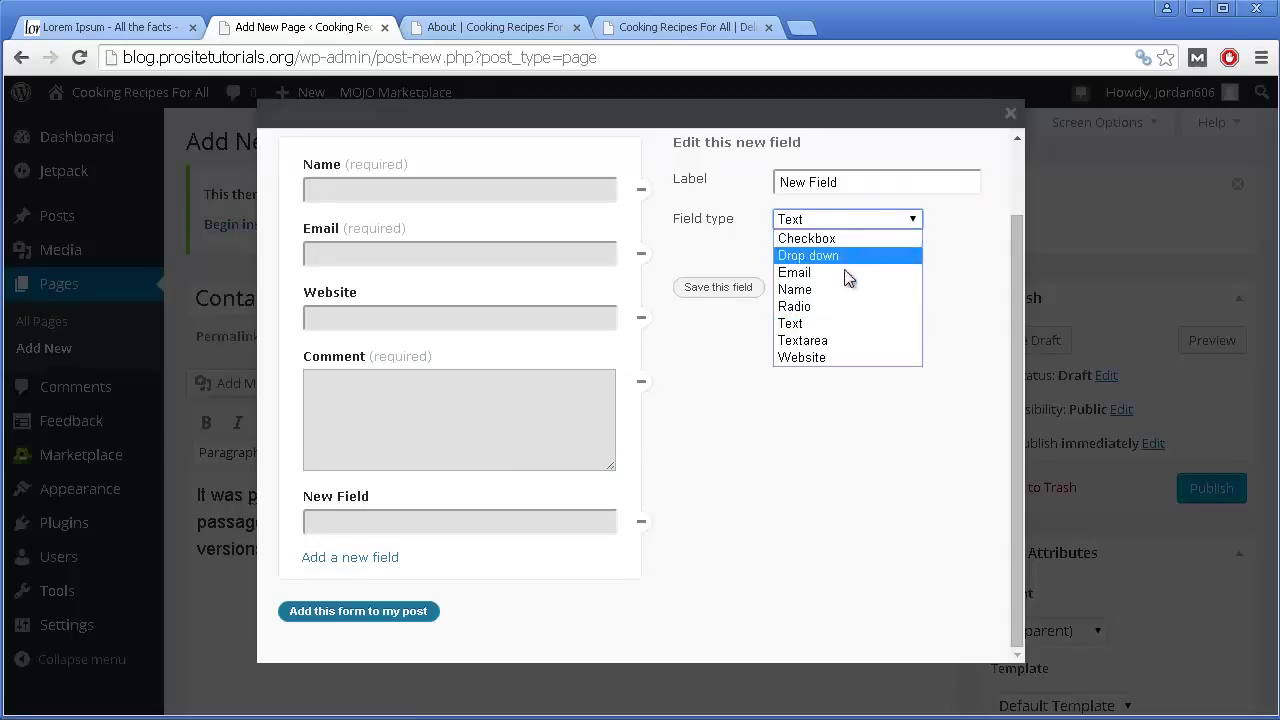
left_click(818, 342)
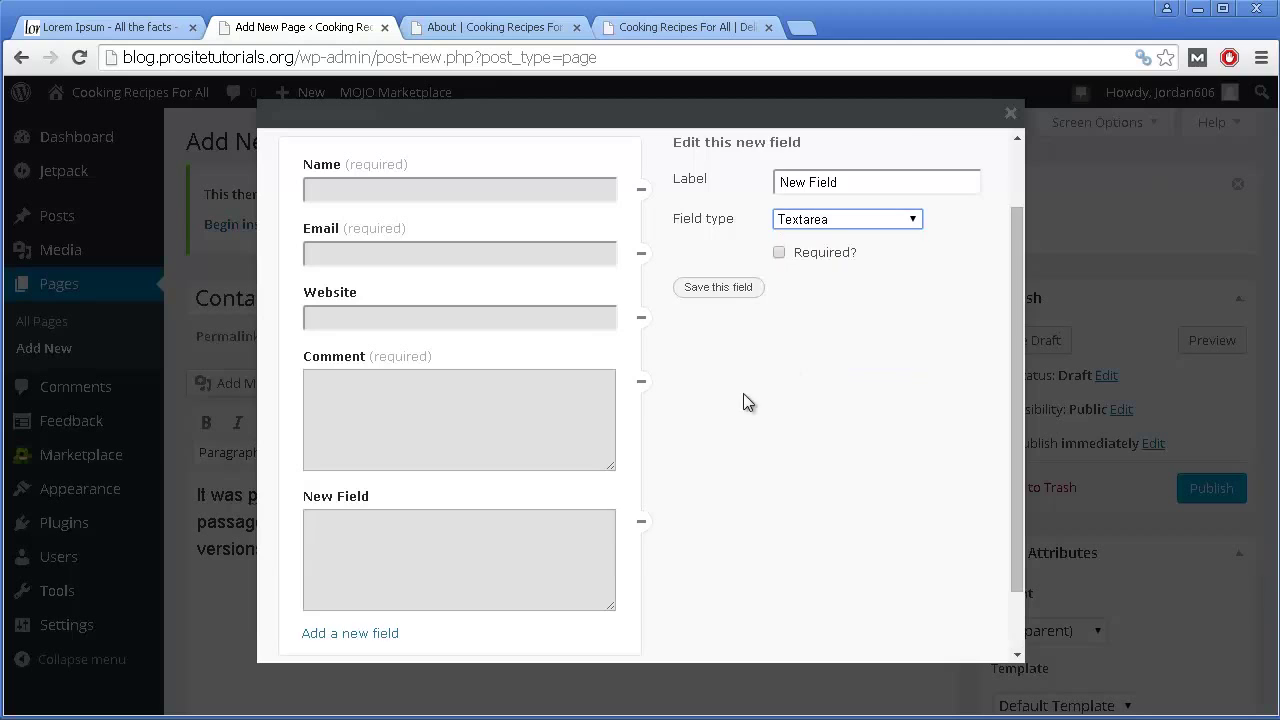
scroll(469, 415, "down", 1)
left_click(376, 419)
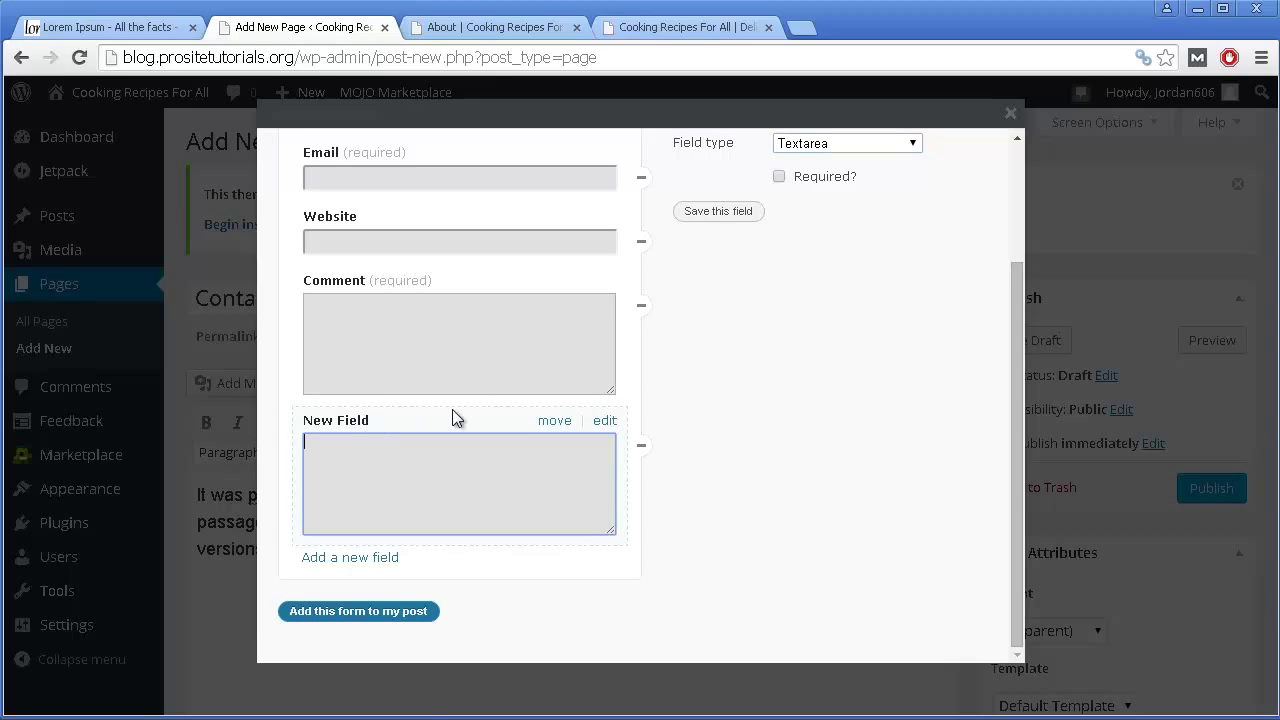
left_click(607, 424)
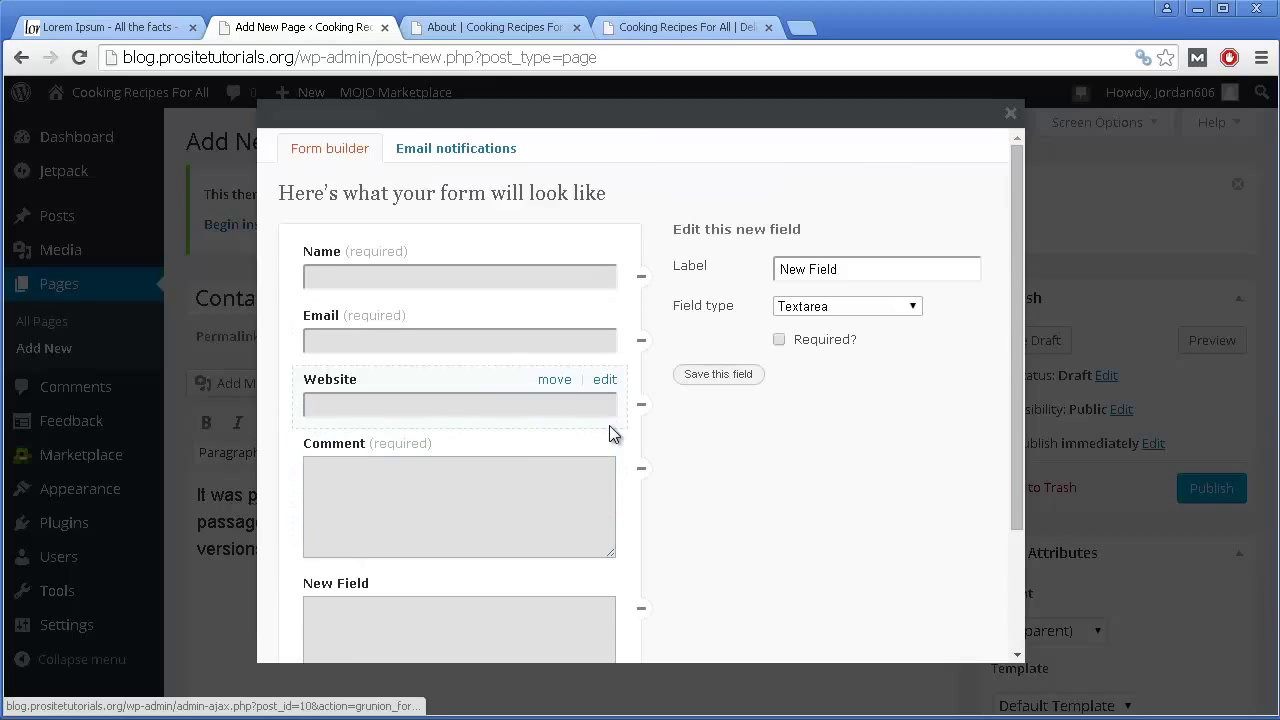
scroll(520, 480, "down", 2)
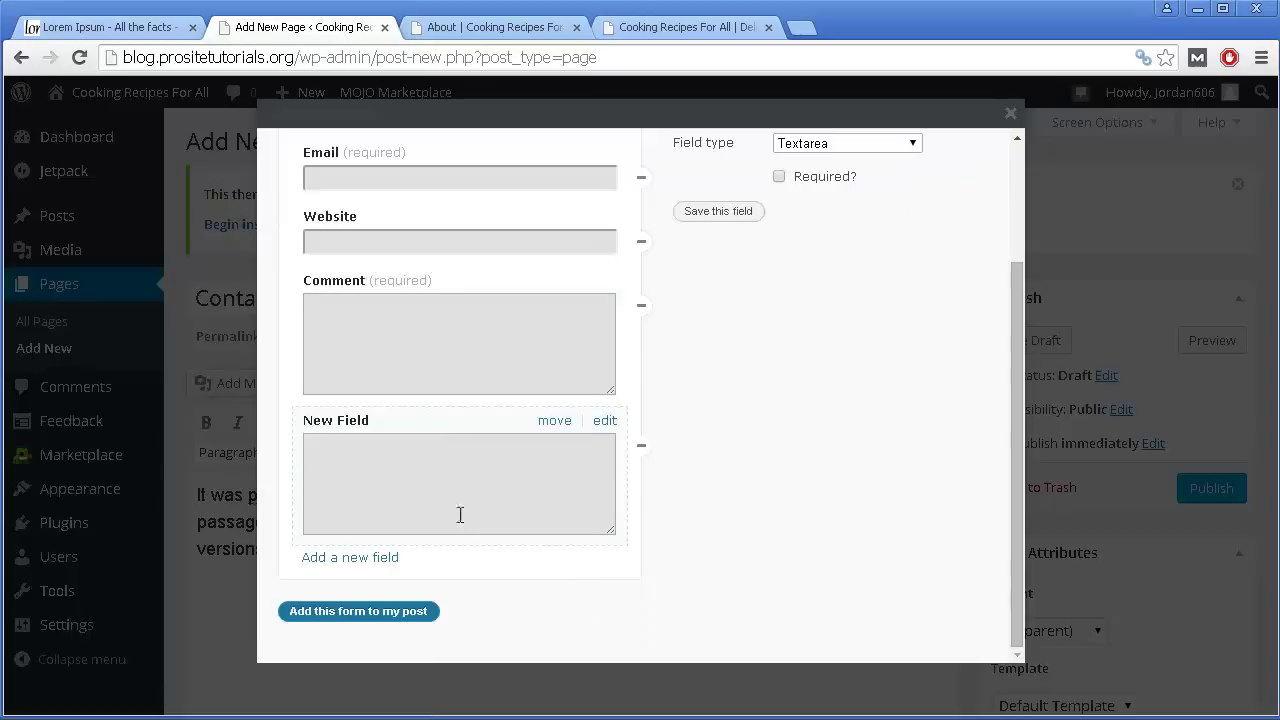
left_click(603, 420)
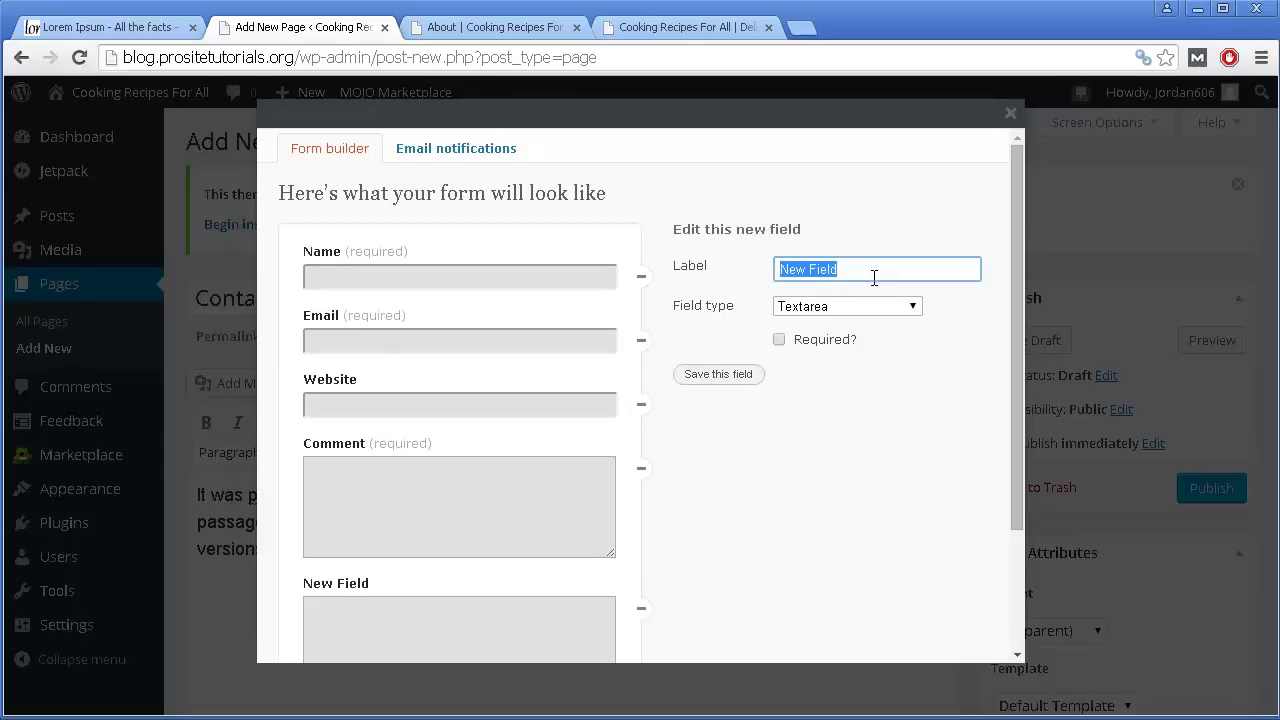
- Label the new textarea field 'About You' and save it
type("About You")
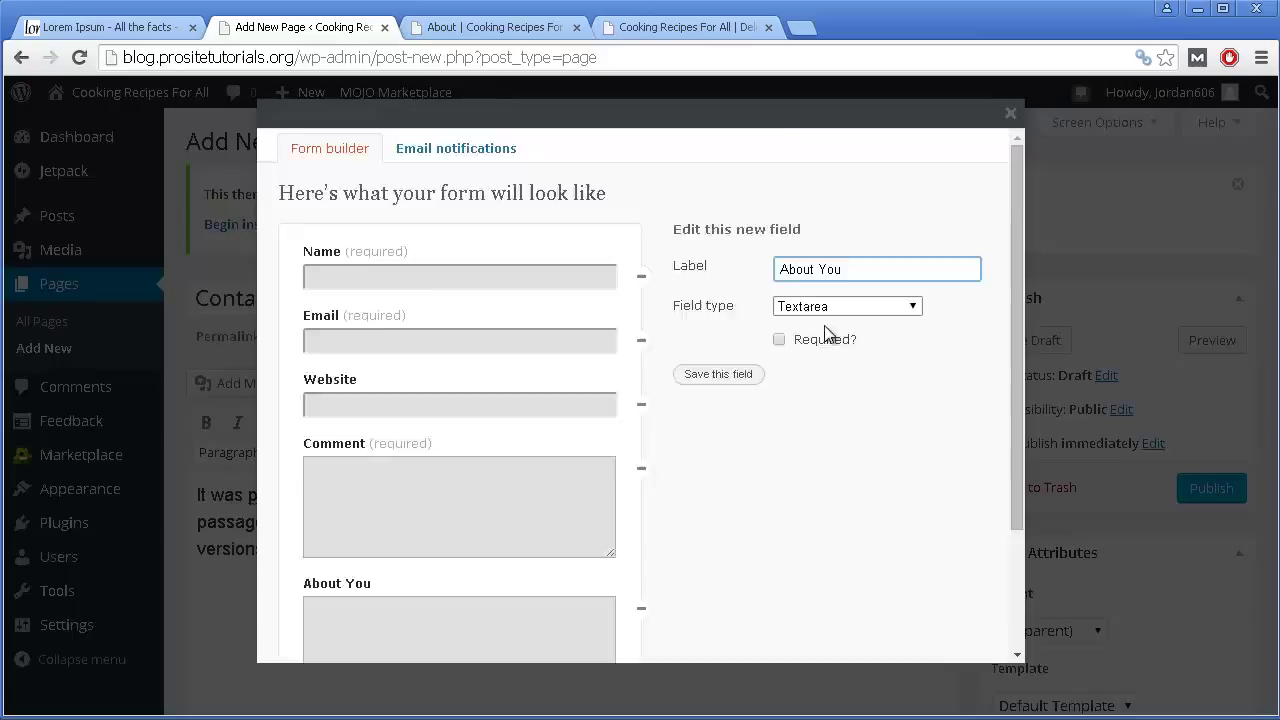
scroll(714, 426, "down", 2)
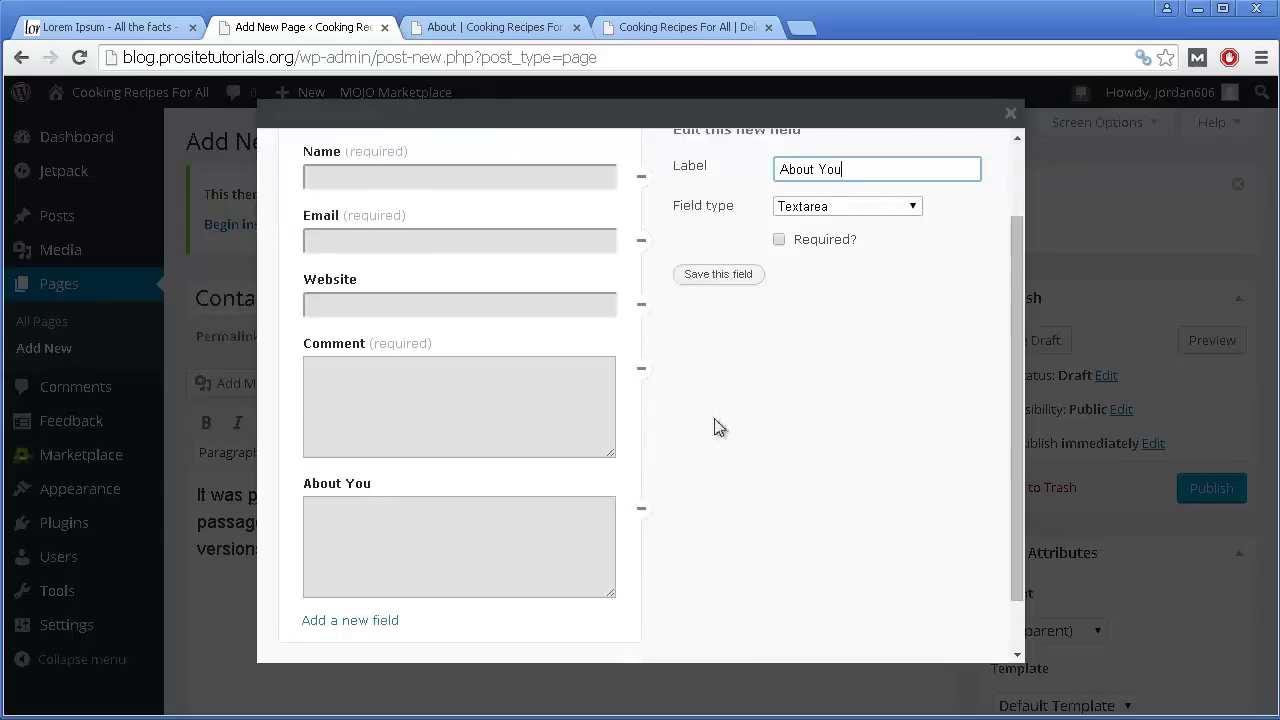
scroll(731, 388, "up", 1)
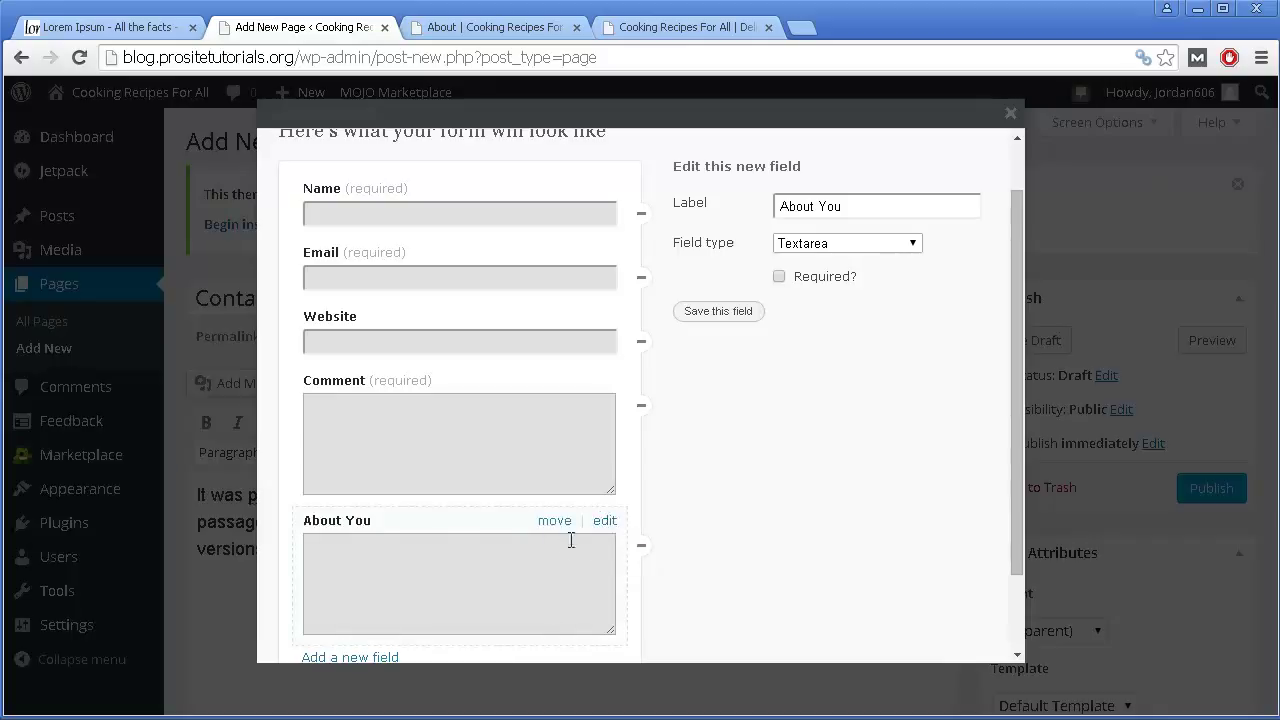
scroll(770, 349, "down", 1)
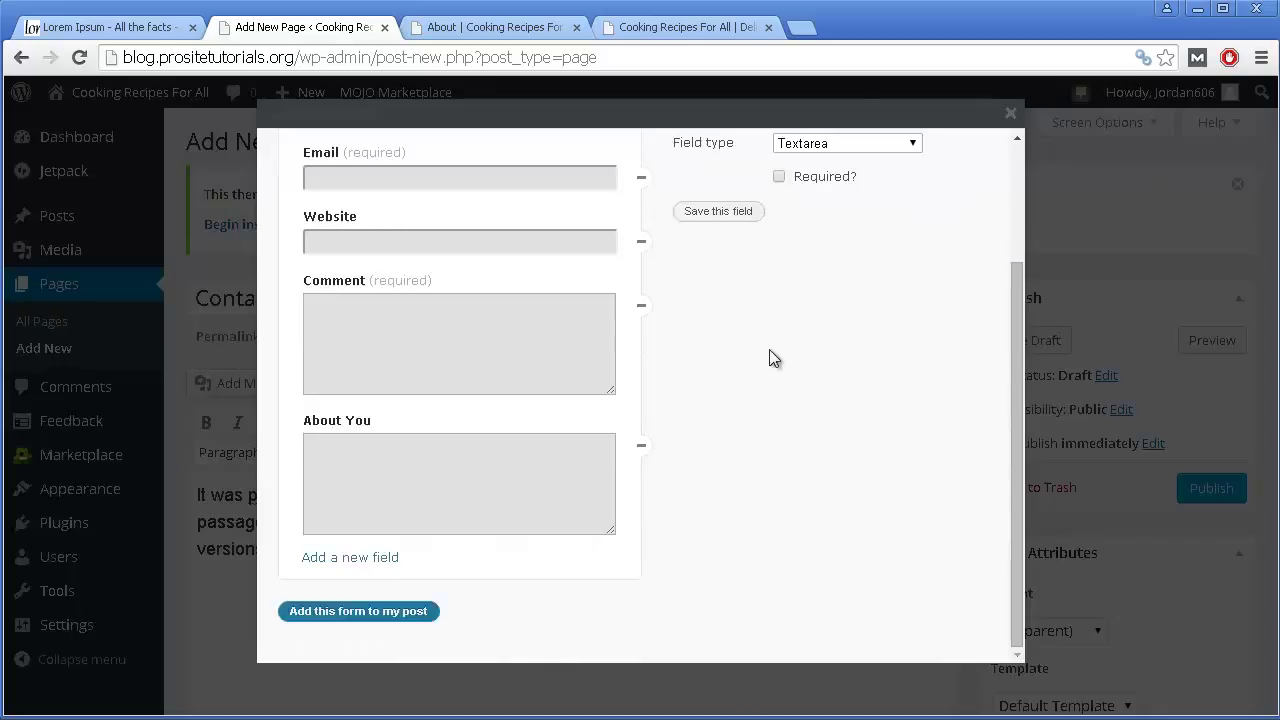
scroll(643, 478, "up", 2)
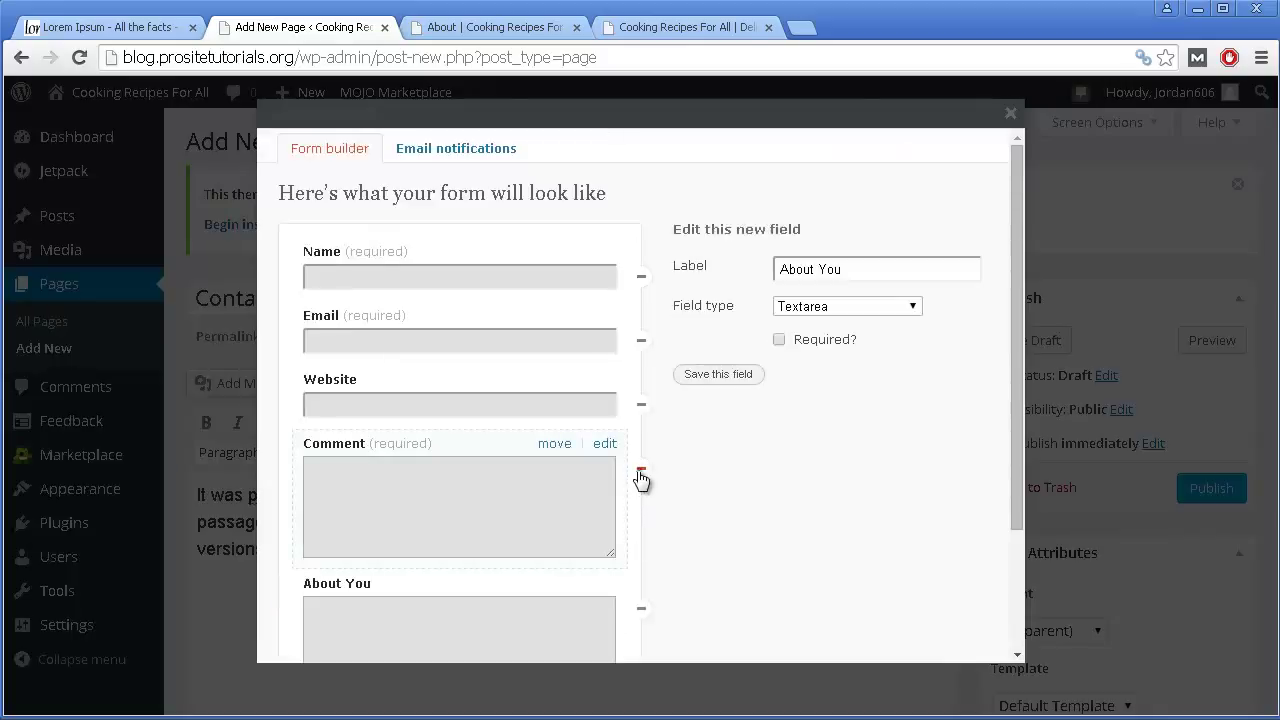
scroll(718, 382, "down", 2)
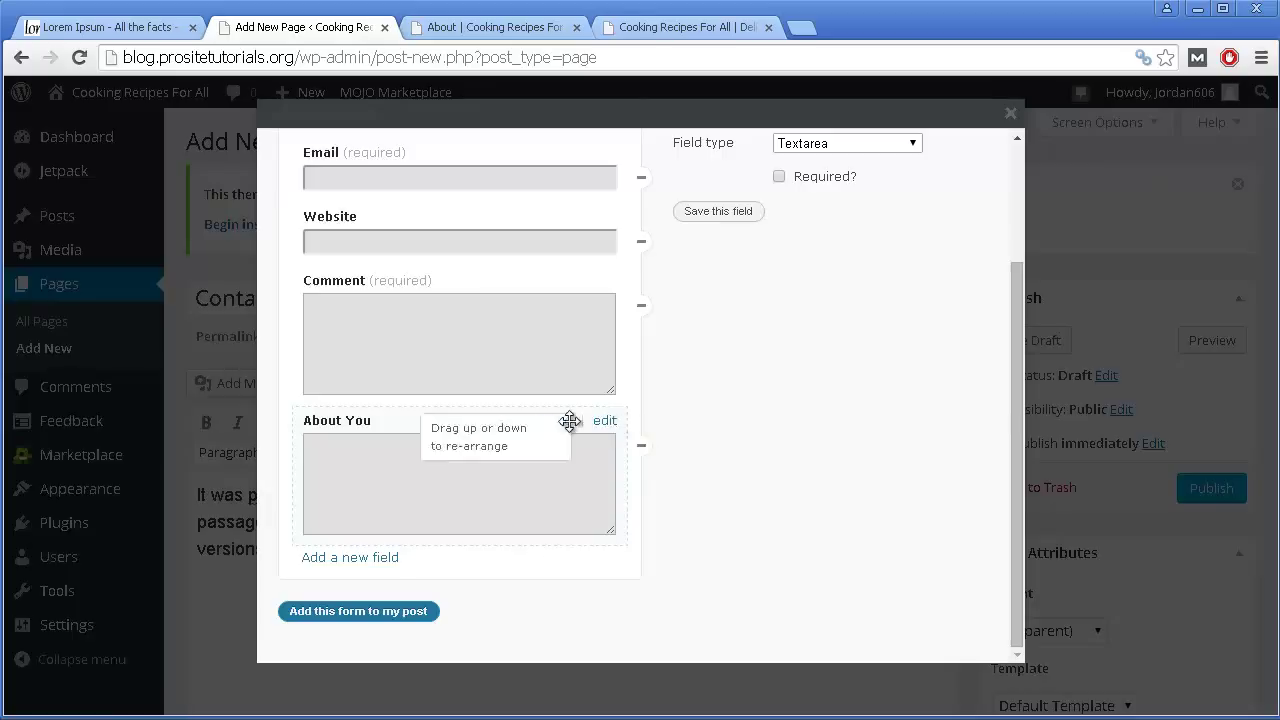
scroll(571, 420, "up", 1)
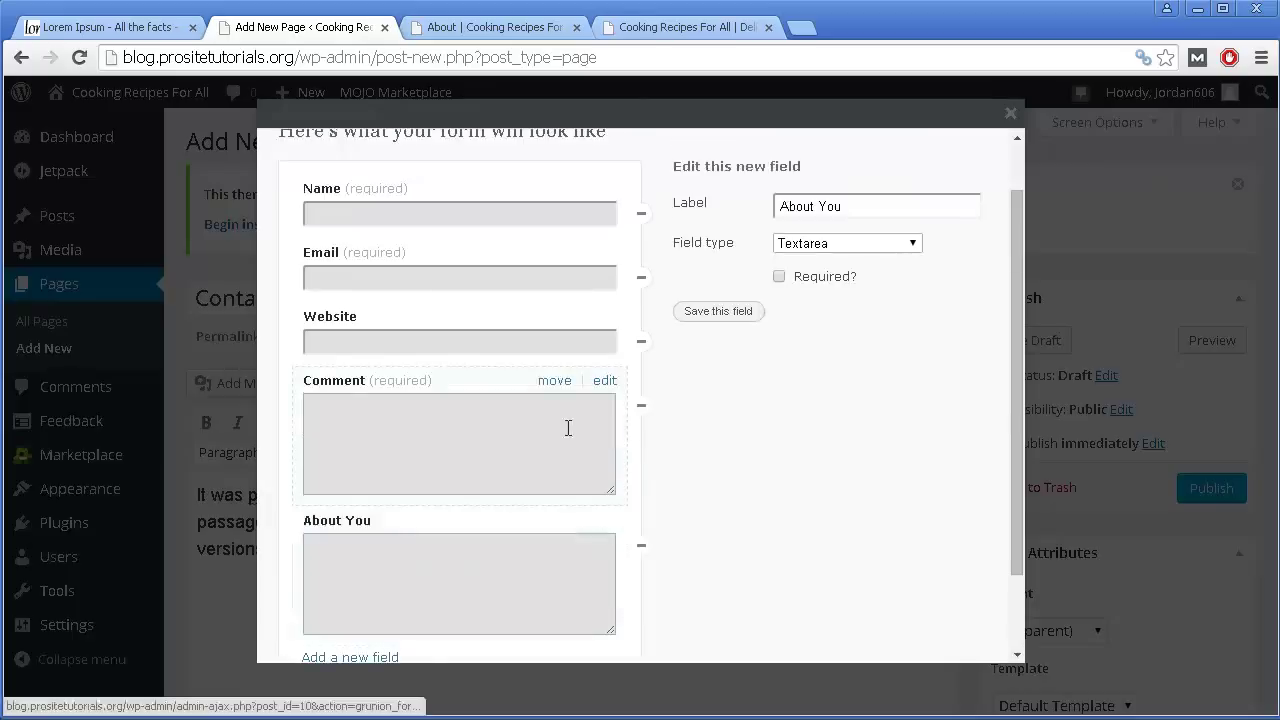
left_click(719, 312)
scroll(712, 388, "down", 1)
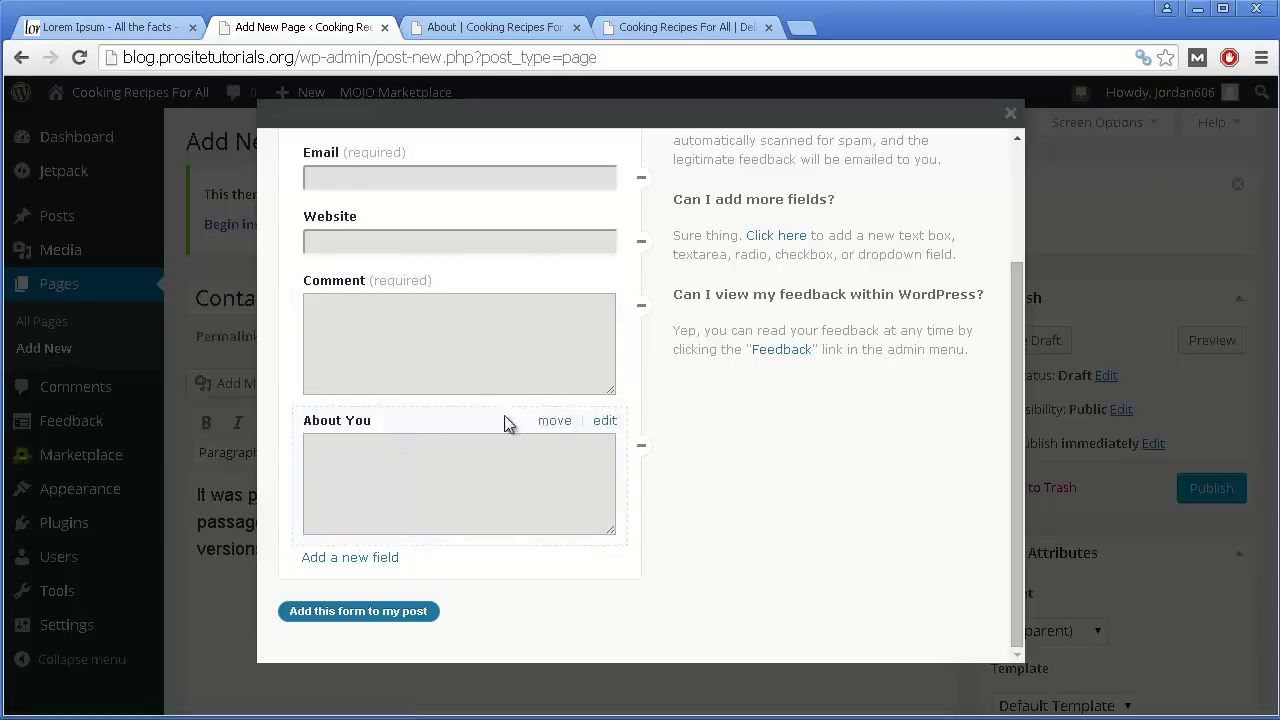
left_click(510, 294)
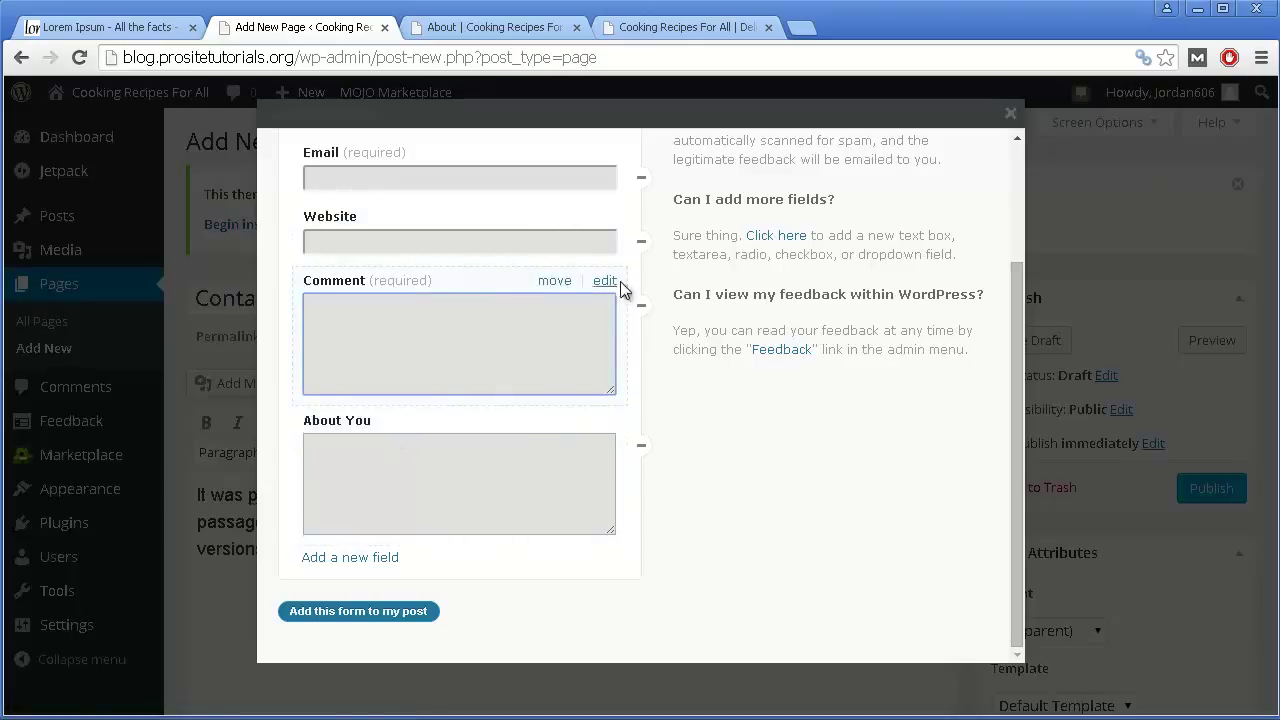
- Order the form fields Name, Email, Website, About You, Comment, then show Email notifications
left_click_drag(559, 280, 566, 323)
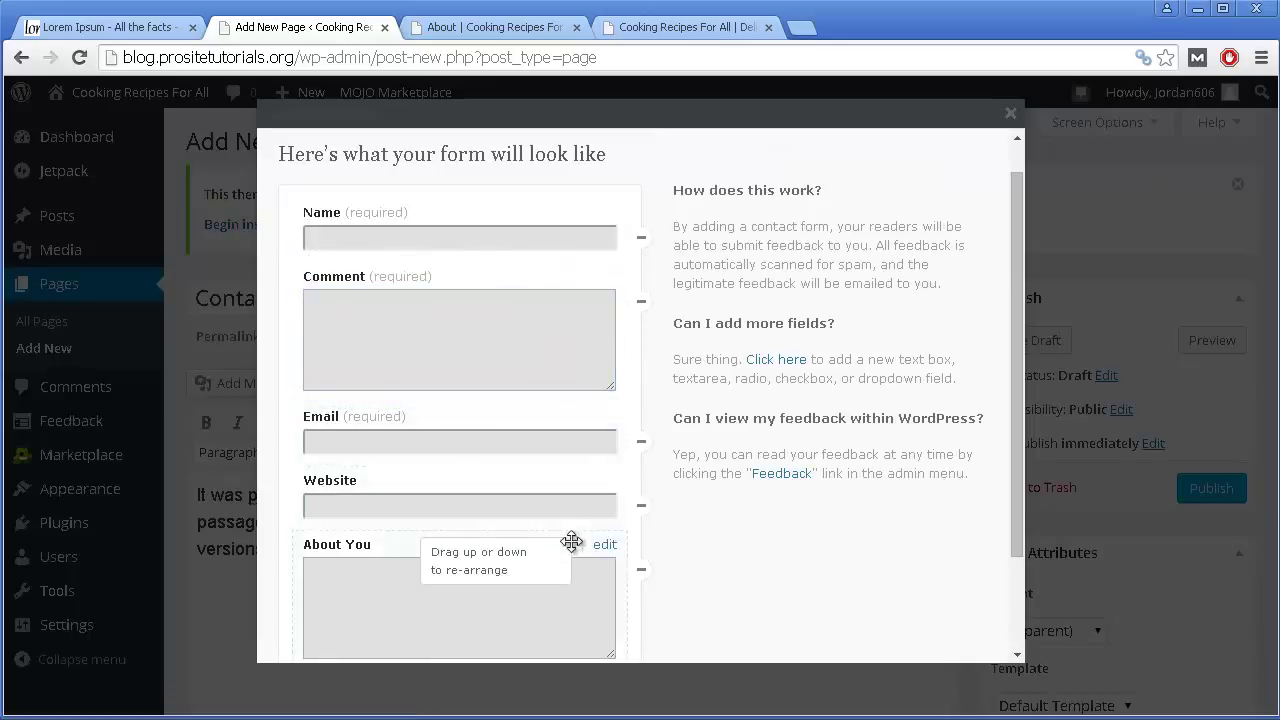
left_click_drag(569, 538, 571, 289)
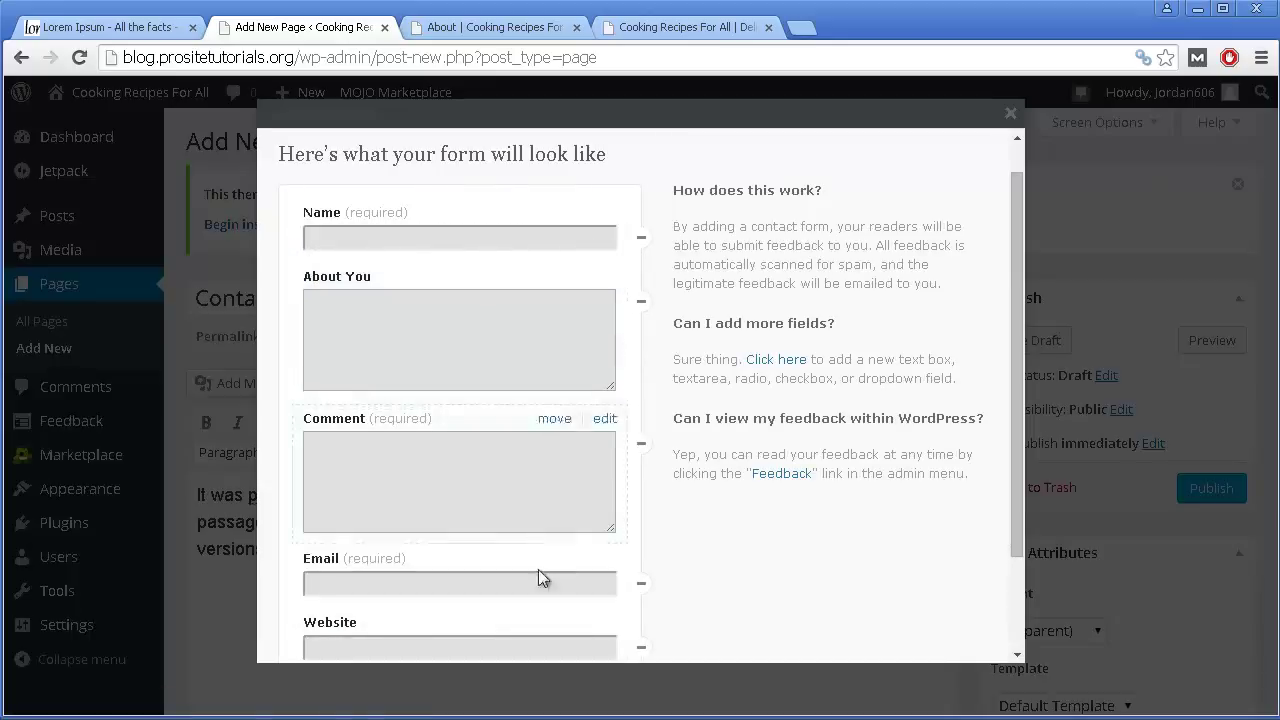
left_click_drag(569, 551, 563, 296)
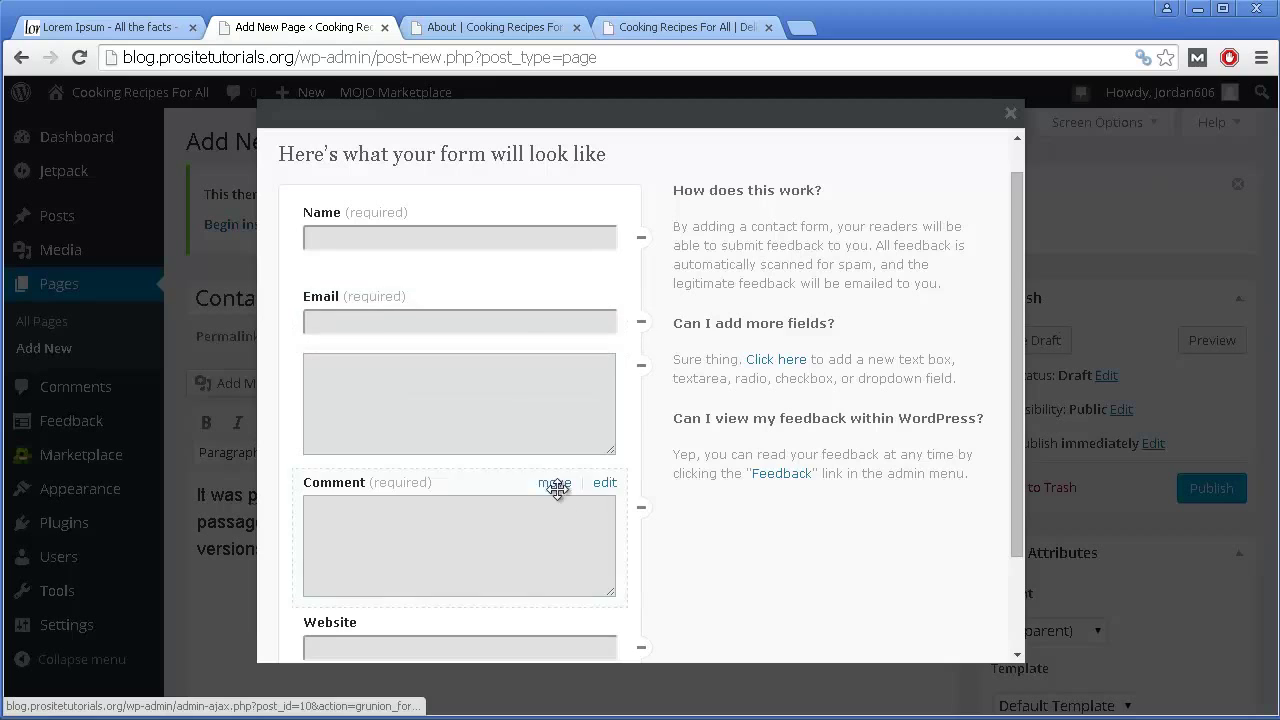
scroll(563, 534, "down", 2)
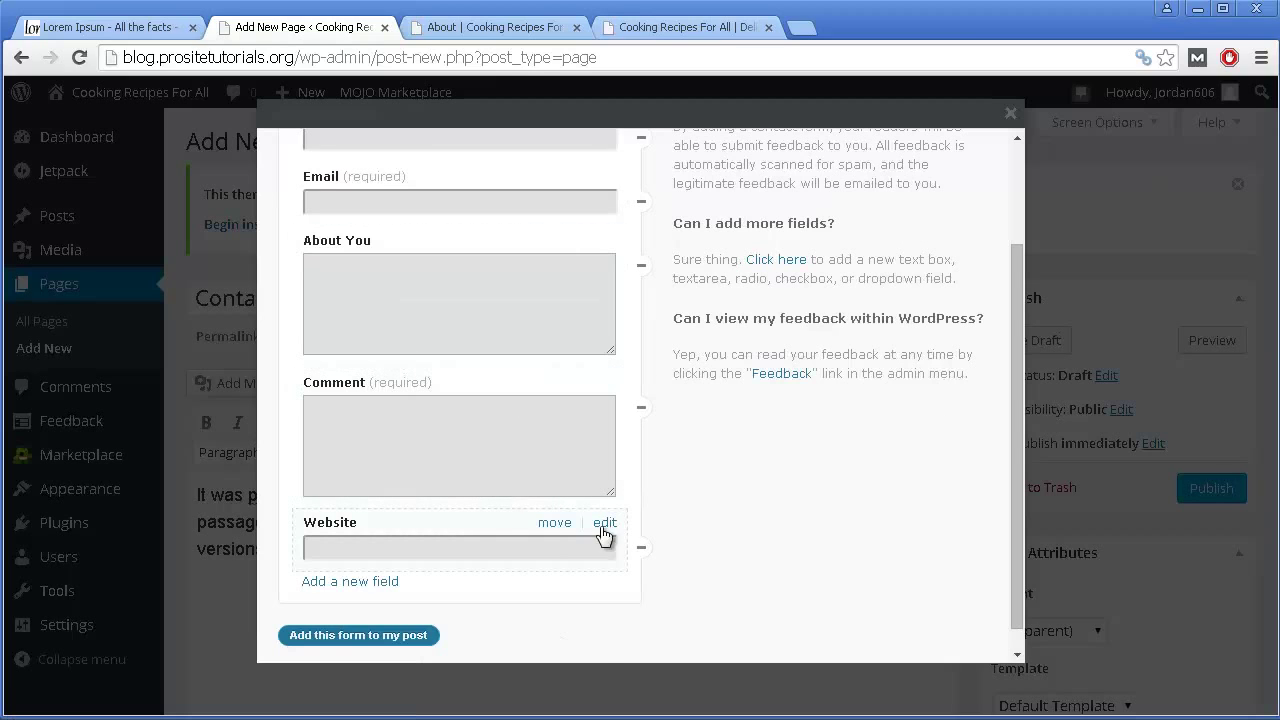
left_click_drag(555, 522, 536, 276)
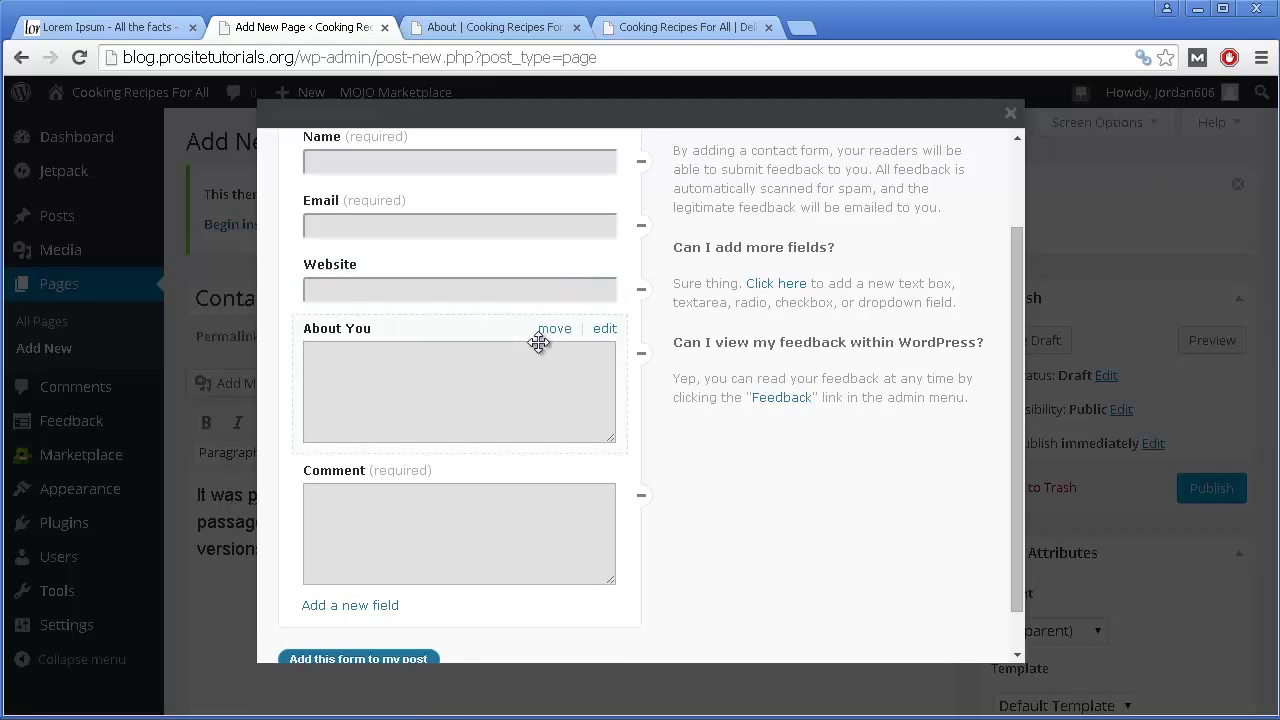
scroll(546, 482, "down", 1)
left_click(380, 320)
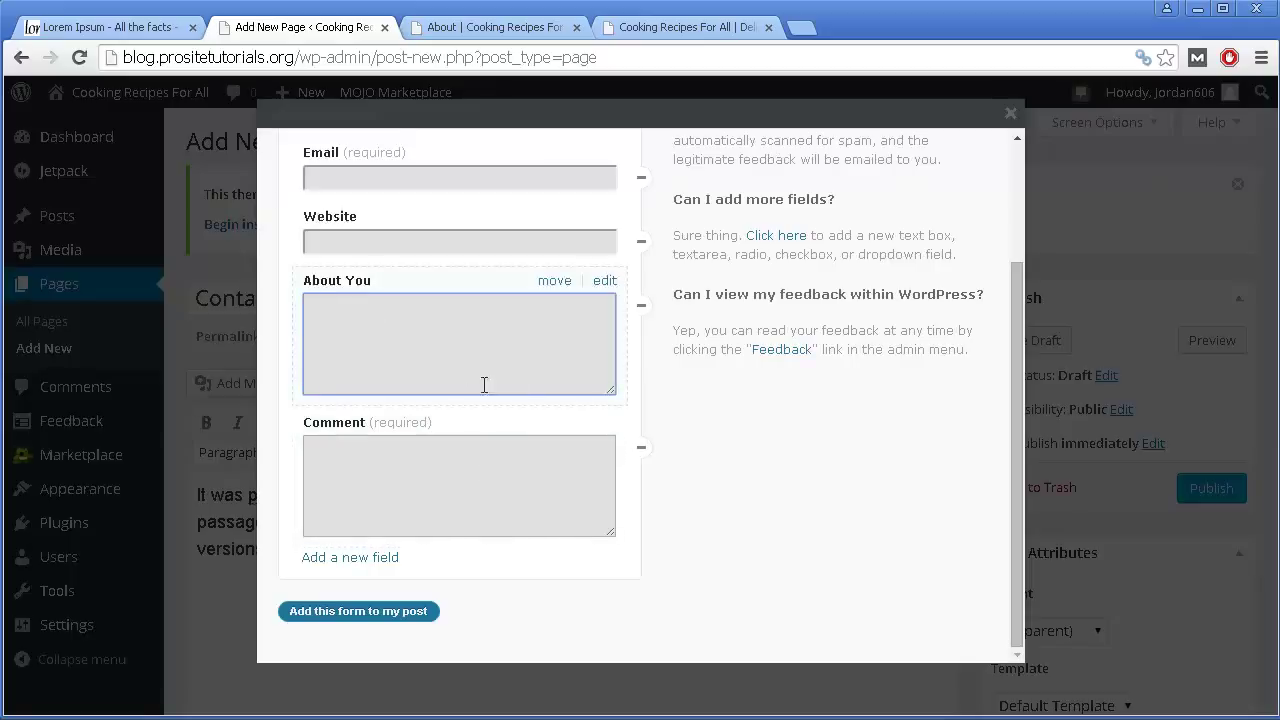
left_click(366, 466)
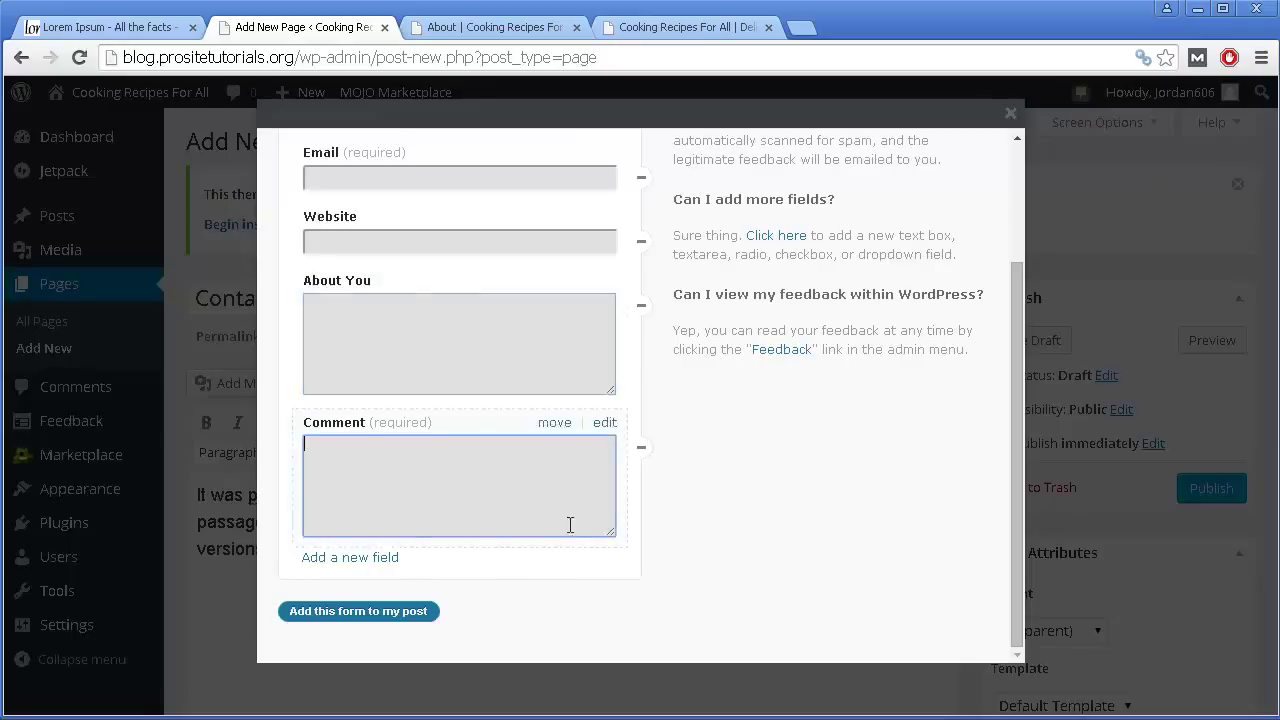
scroll(574, 409, "up", 3)
scroll(570, 220, "down", 2)
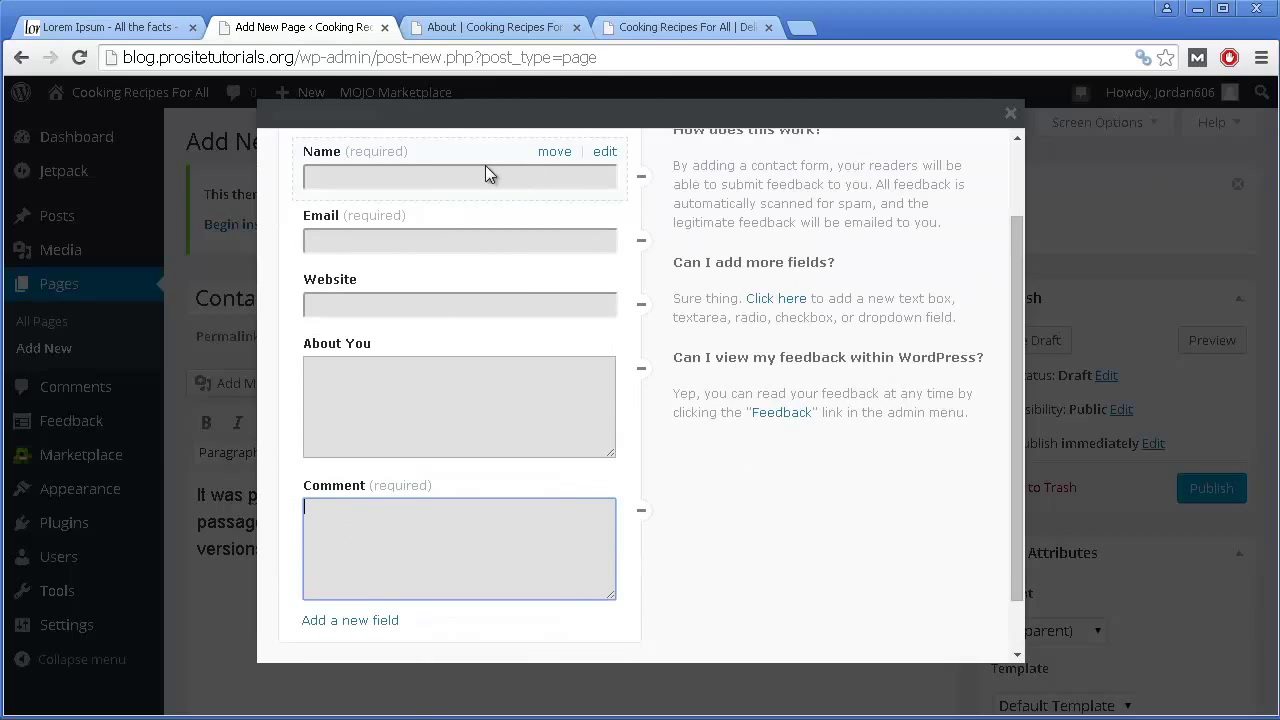
scroll(485, 172, "up", 2)
left_click(477, 148)
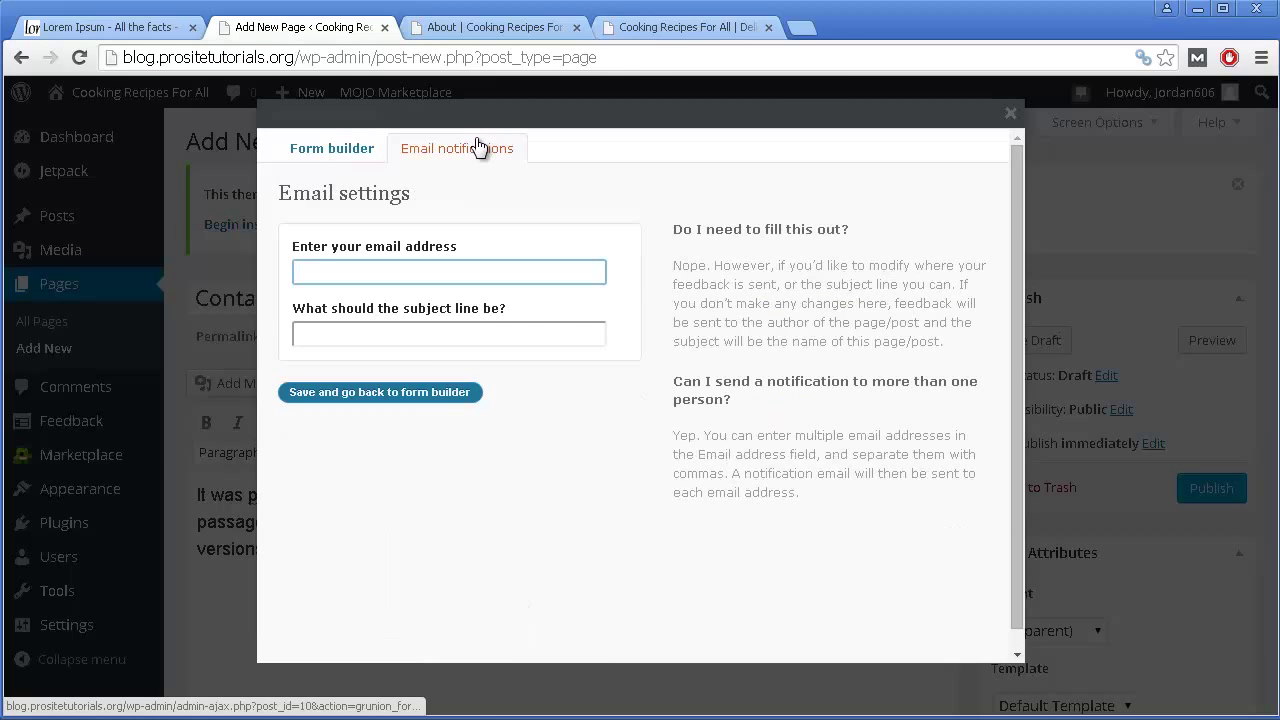
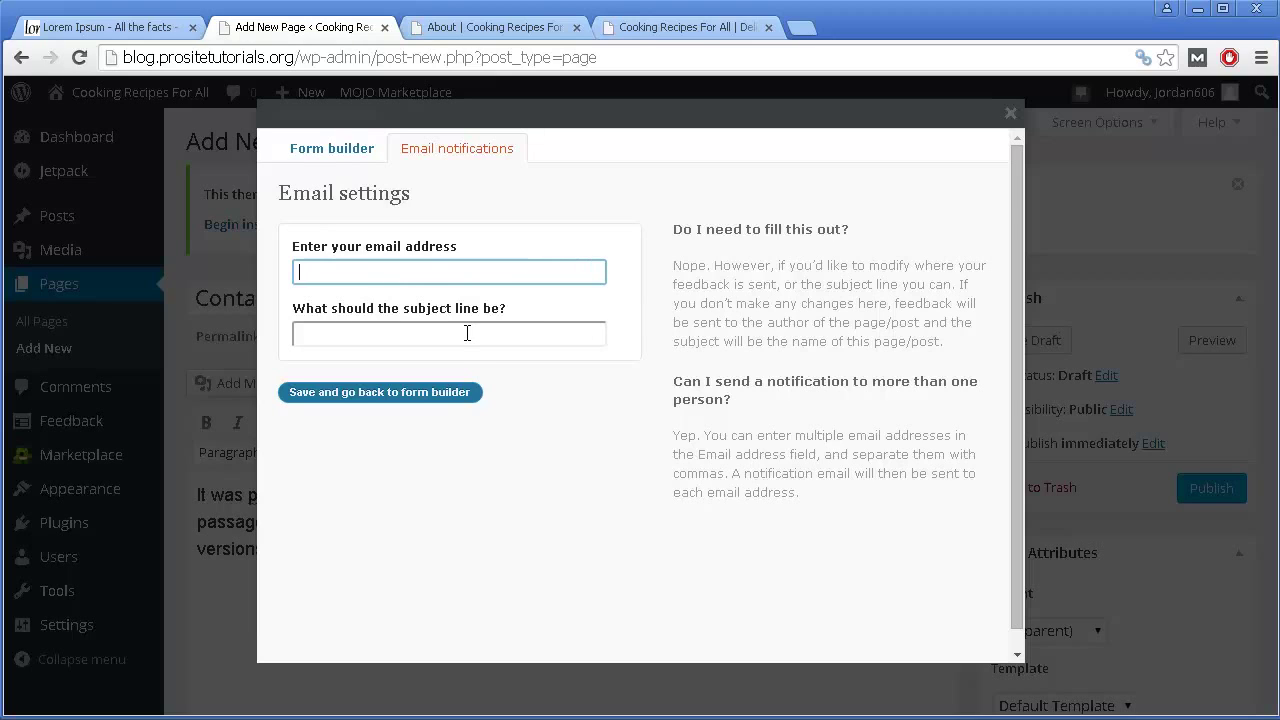
- Return to the form builder and add the five-field contact form to the Contact Me page
left_click(322, 147)
scroll(634, 466, "down", 3)
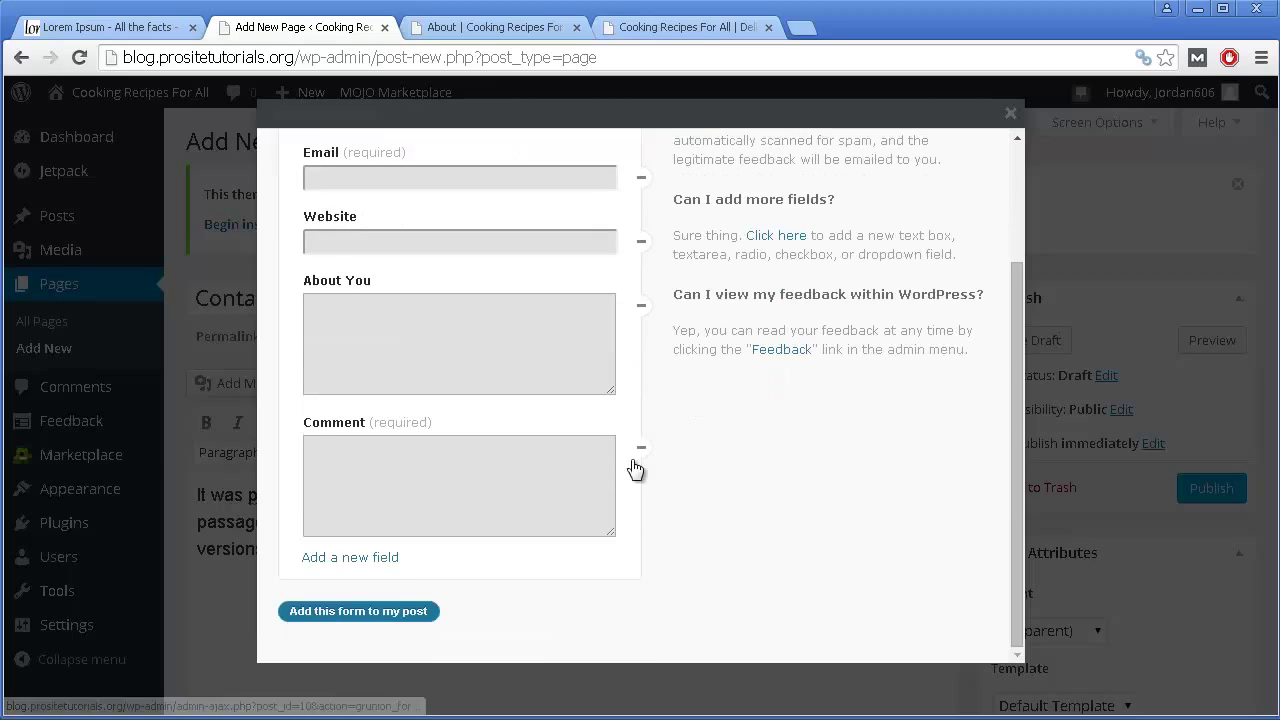
left_click(413, 613)
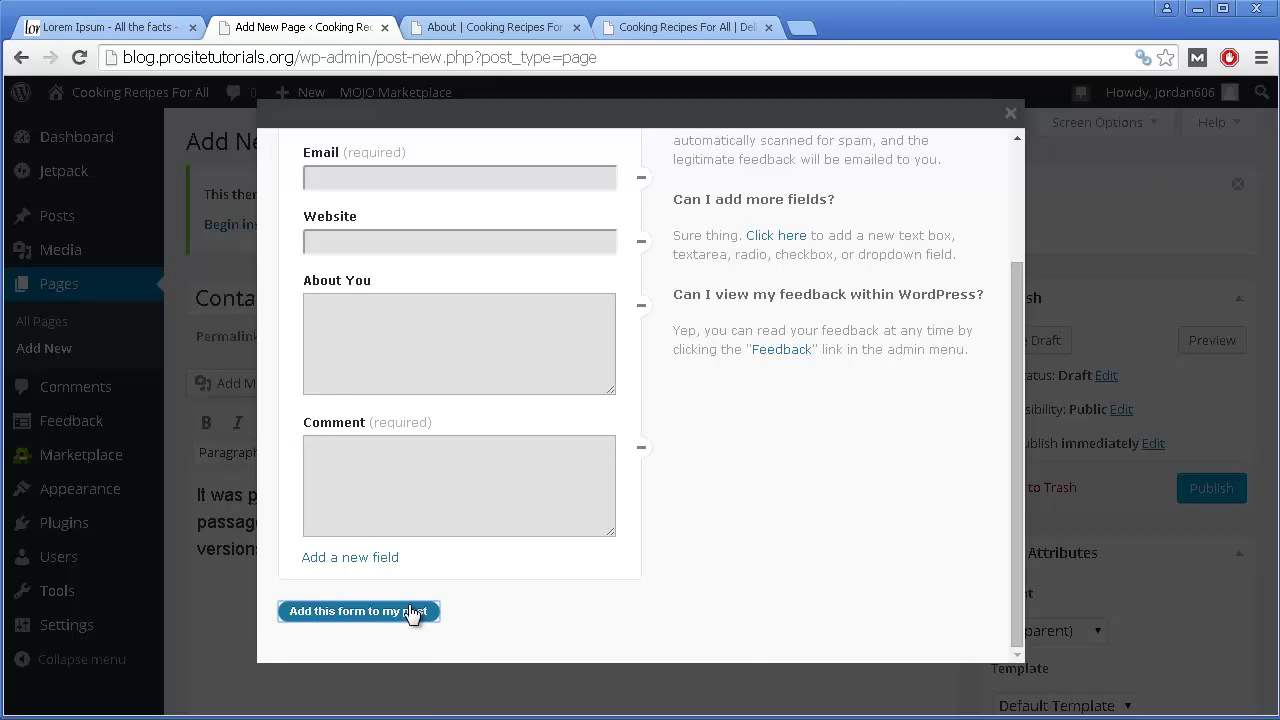
- Open a preview of the Contact Me page in a new tab
scroll(450, 580, "down", 2)
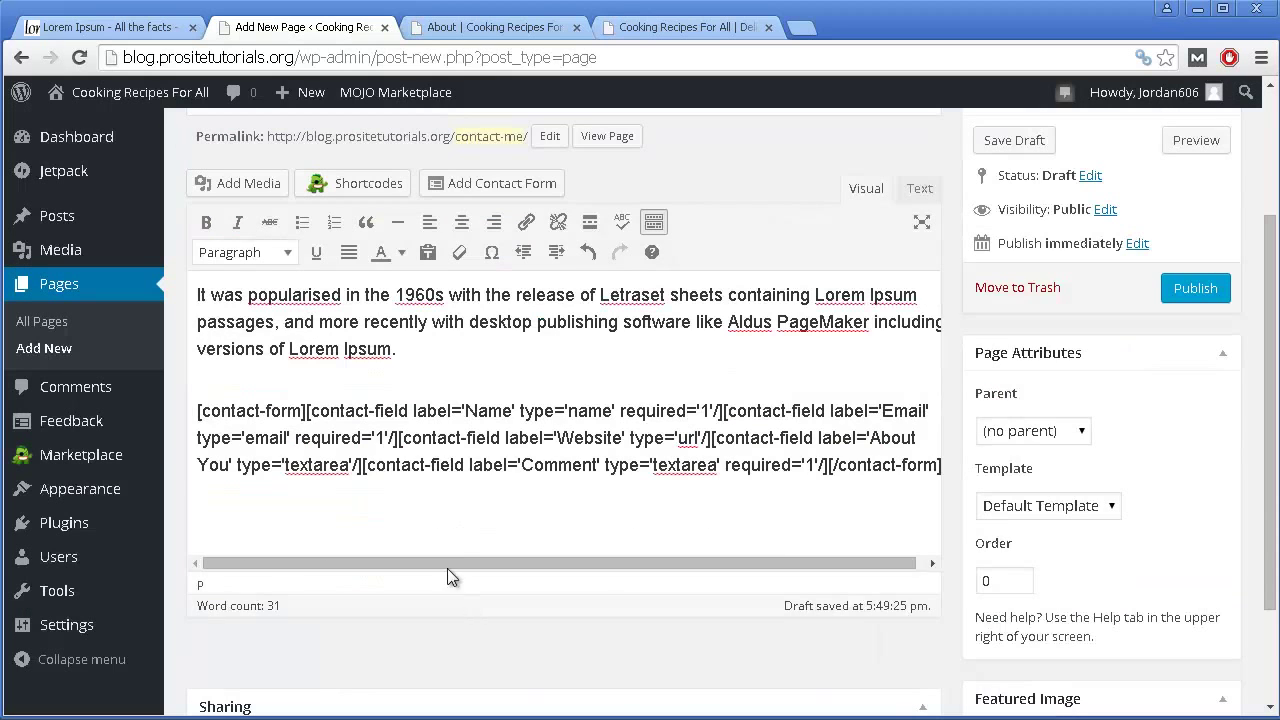
scroll(889, 496, "up", 2)
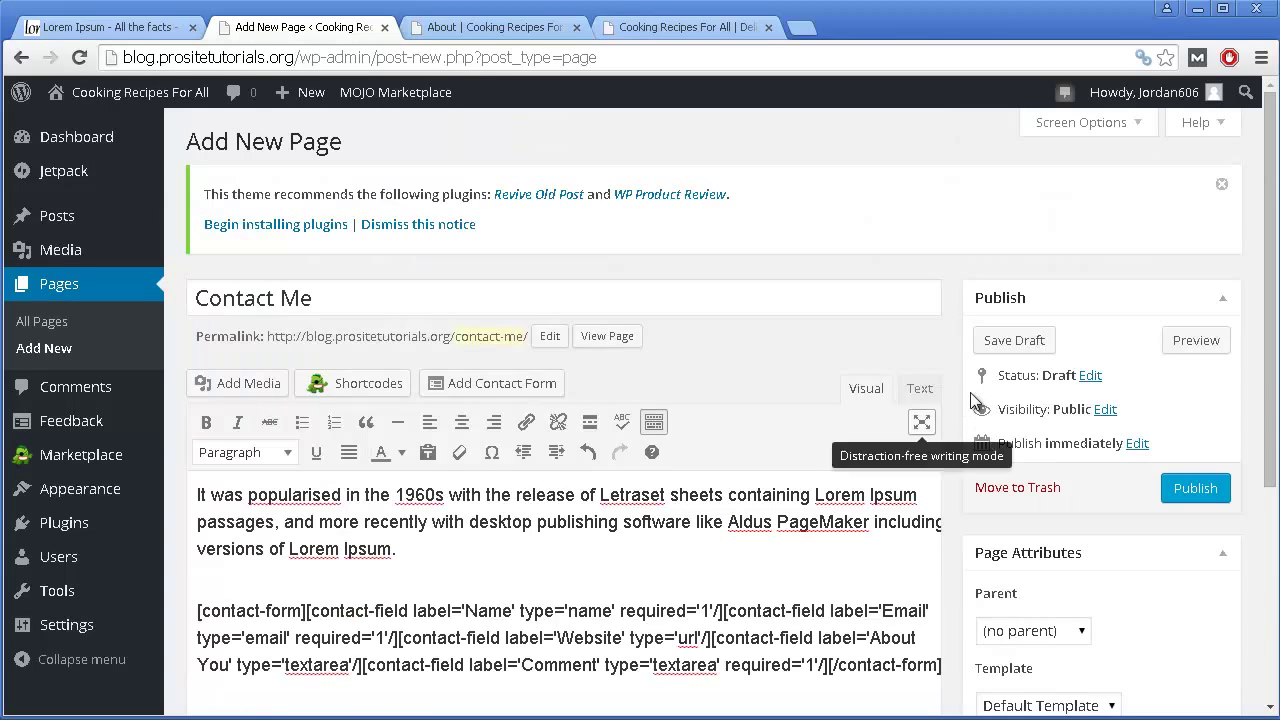
left_click(1225, 338)
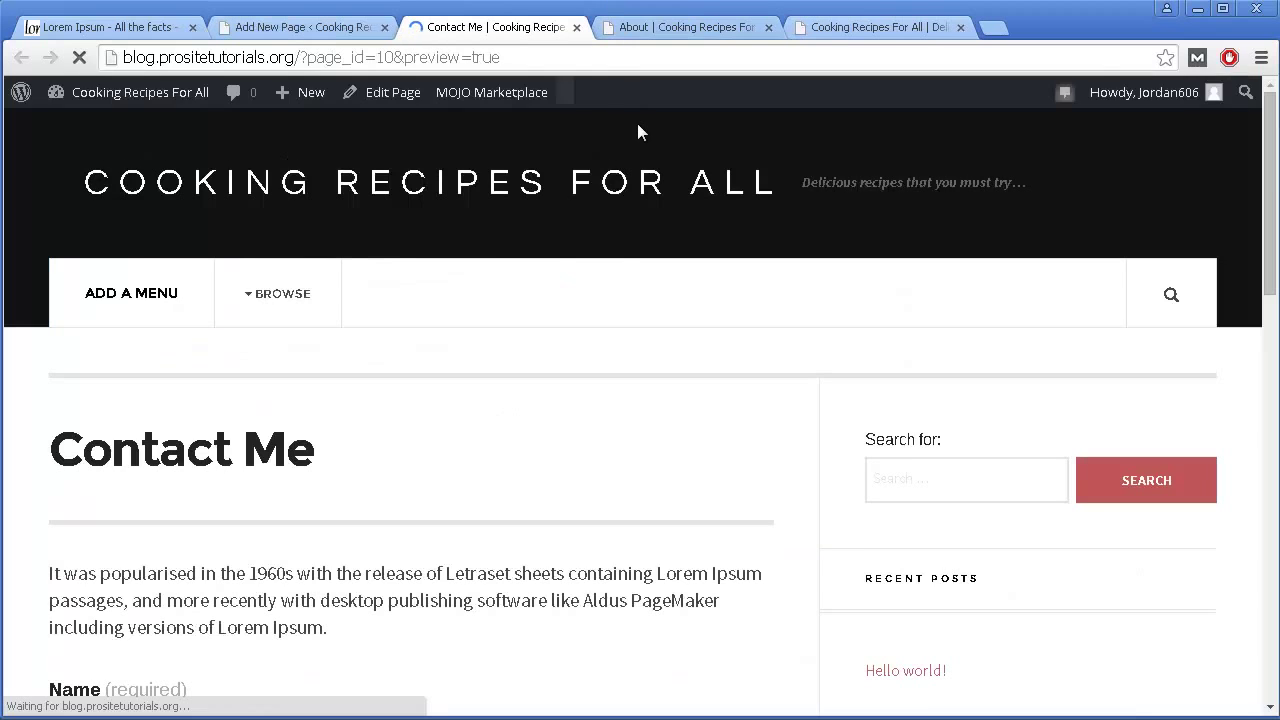
scroll(637, 125, "down", 8)
scroll(252, 470, "down", 3)
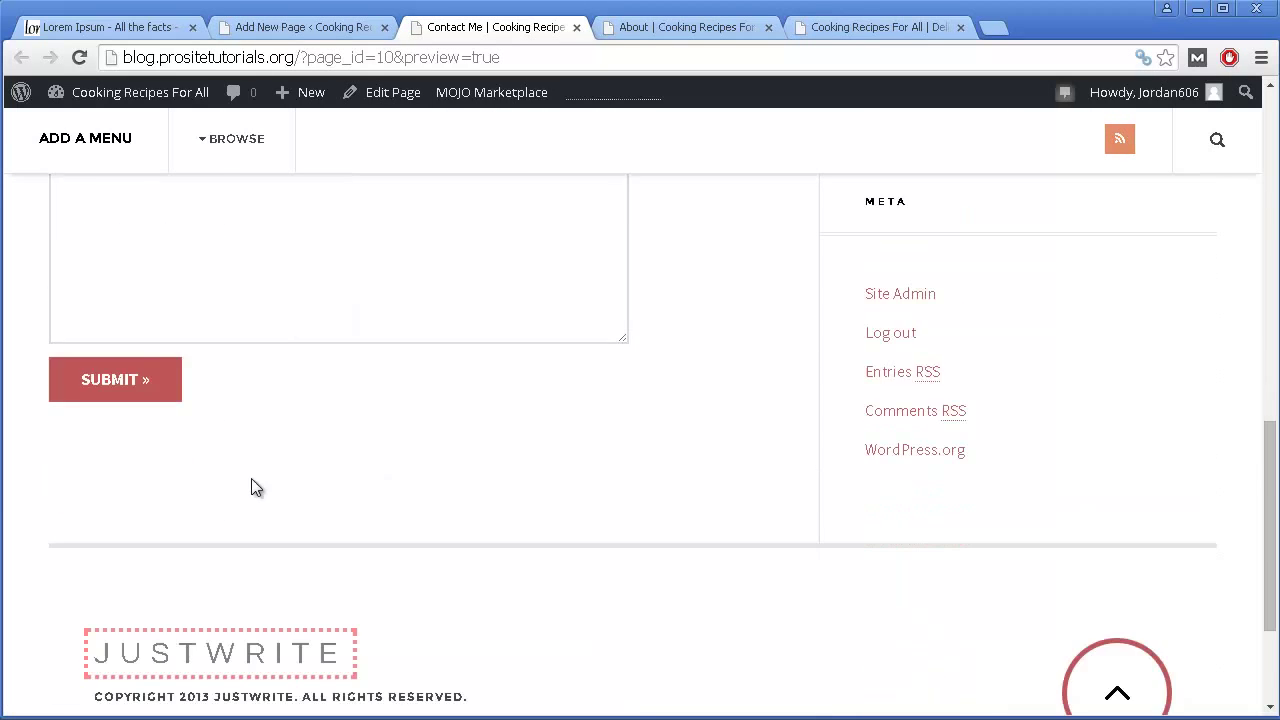
scroll(251, 475, "up", 9)
scroll(130, 320, "down", 3)
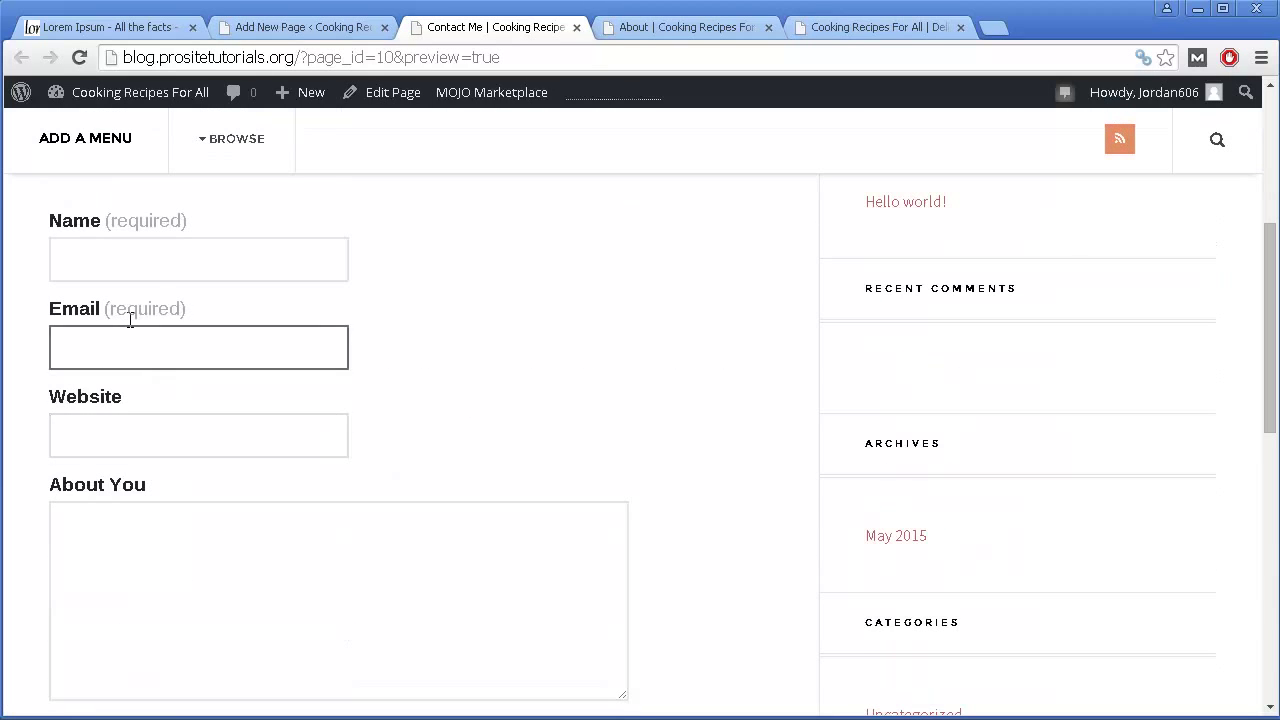
- Try the Name, Website, About You and Comment fields, then go back to the page editor
left_click(151, 268)
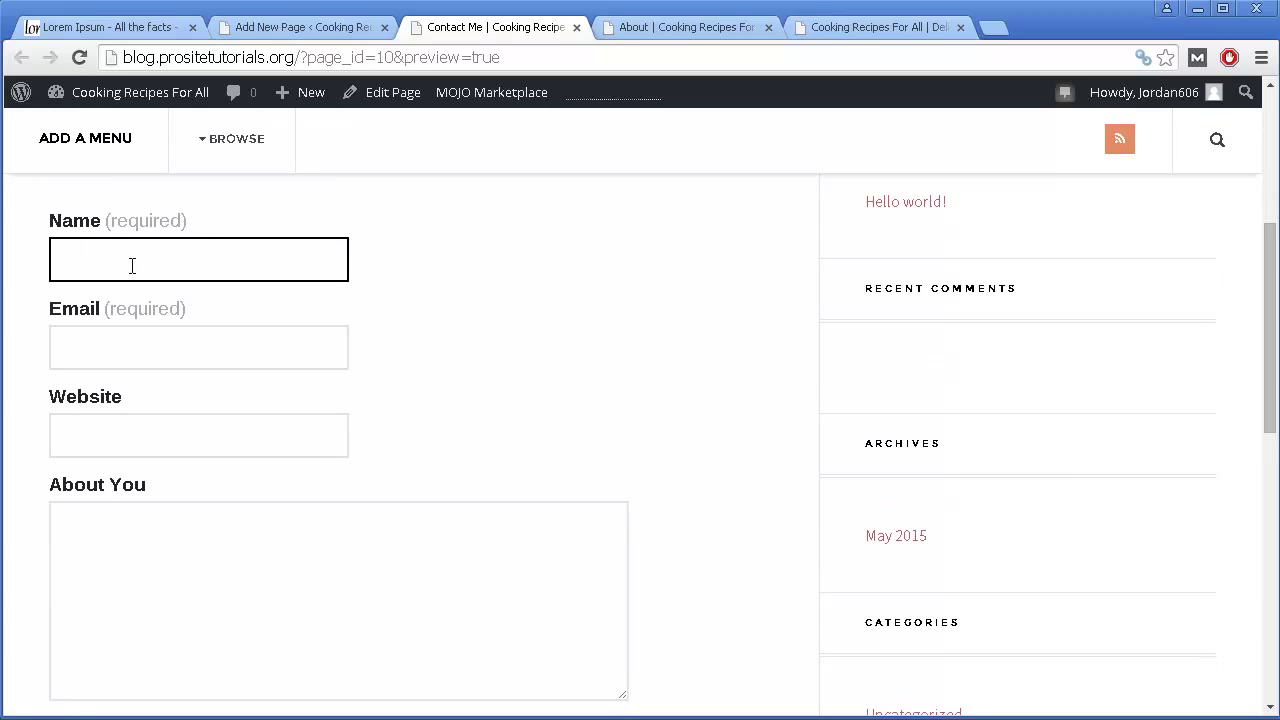
scroll(86, 245, "down", 1)
left_click(177, 320)
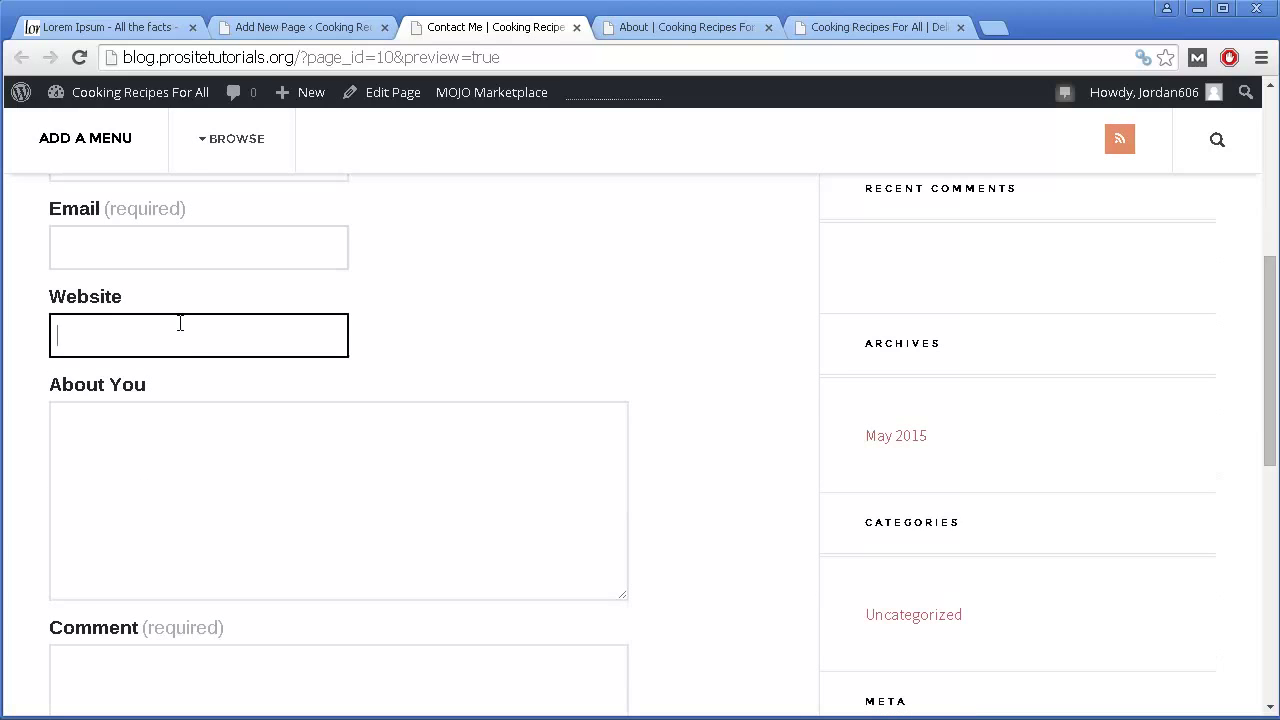
scroll(180, 310, "down", 2)
left_click(197, 287)
left_click(259, 223)
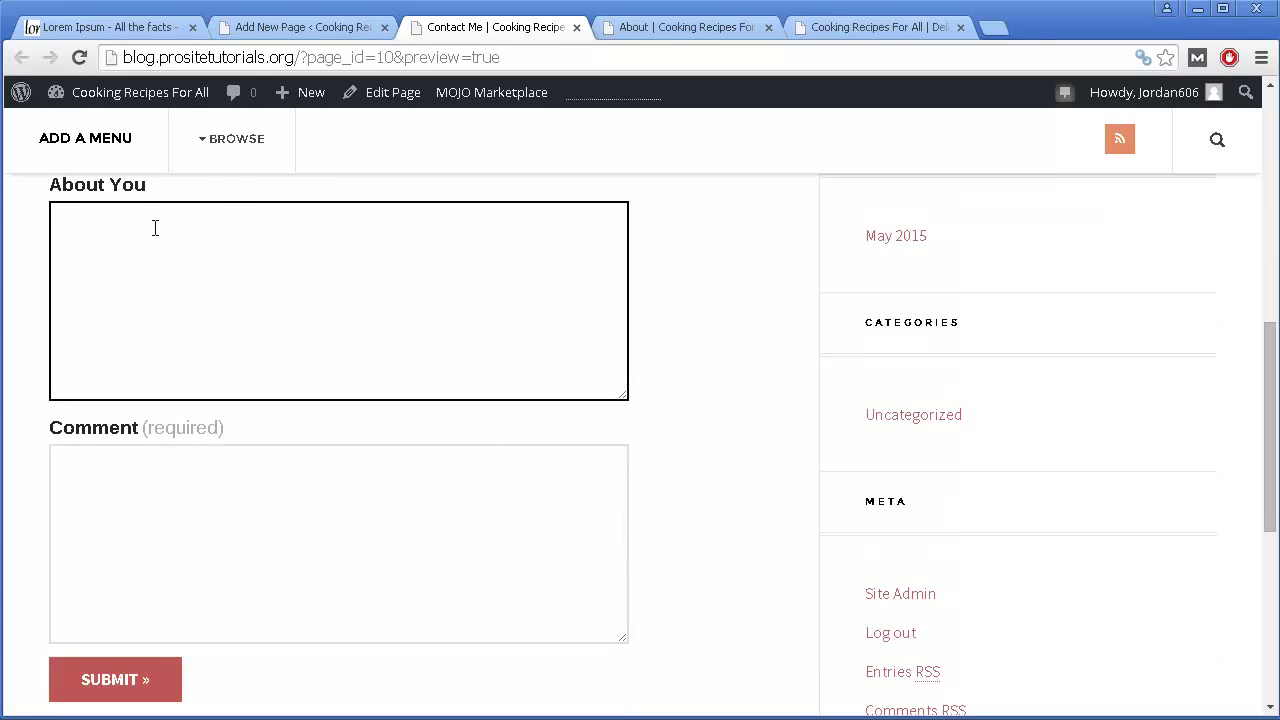
scroll(257, 289, "down", 2)
left_click(149, 260)
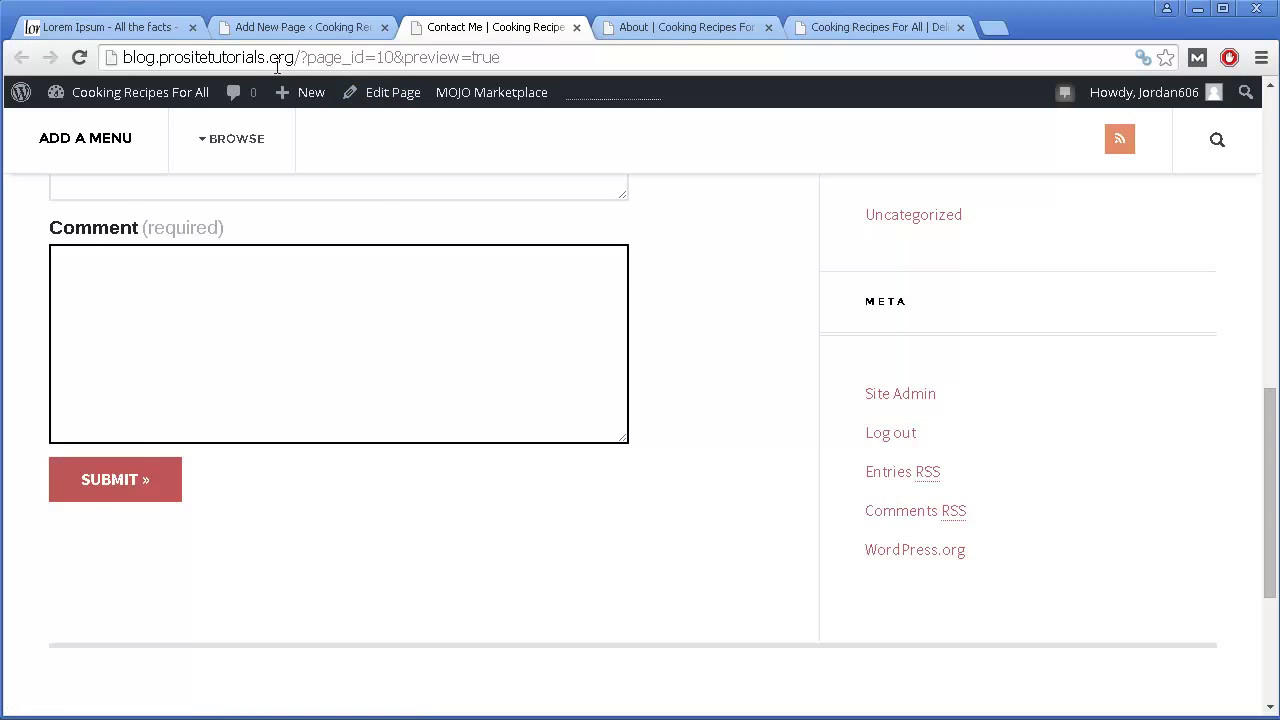
left_click(240, 29)
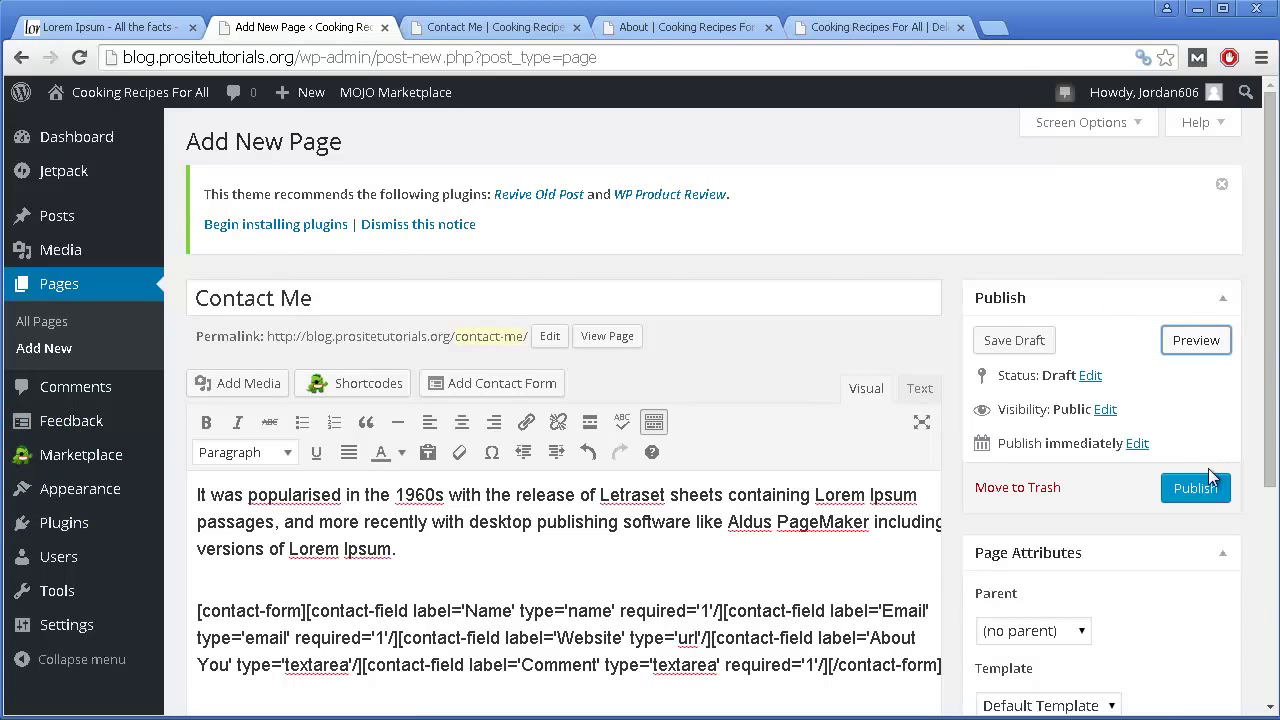
- Publish the Contact Me page and go to the Posts menu to add a new post
scroll(1200, 380, "down", 2)
left_click(1195, 290)
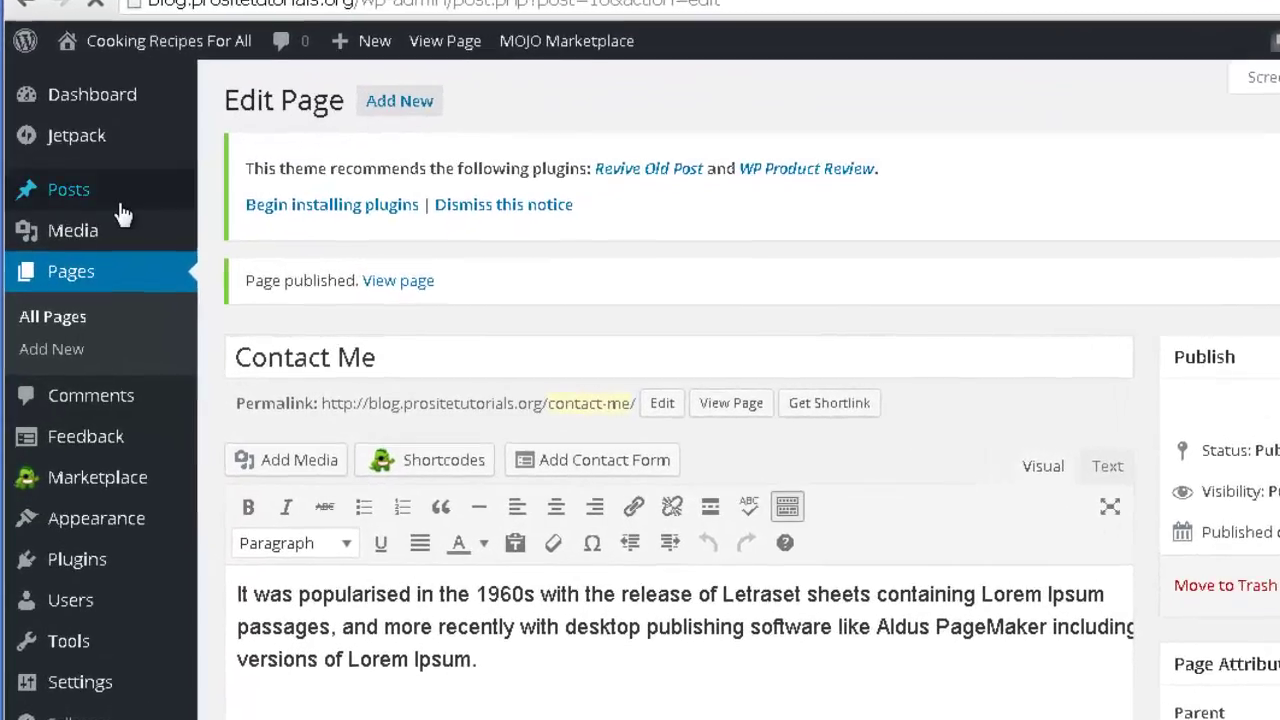
mouse_move(100, 228)
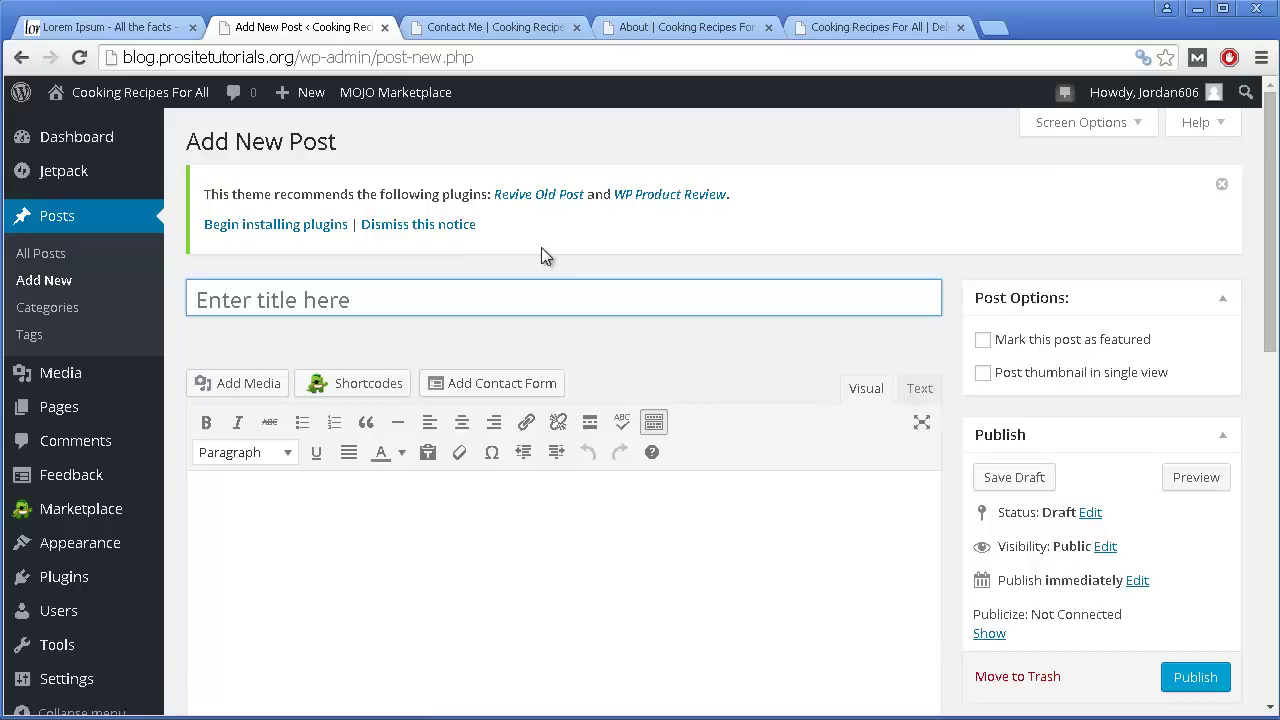
- Title the post 'How to make a delicious meat dish'
type("H")
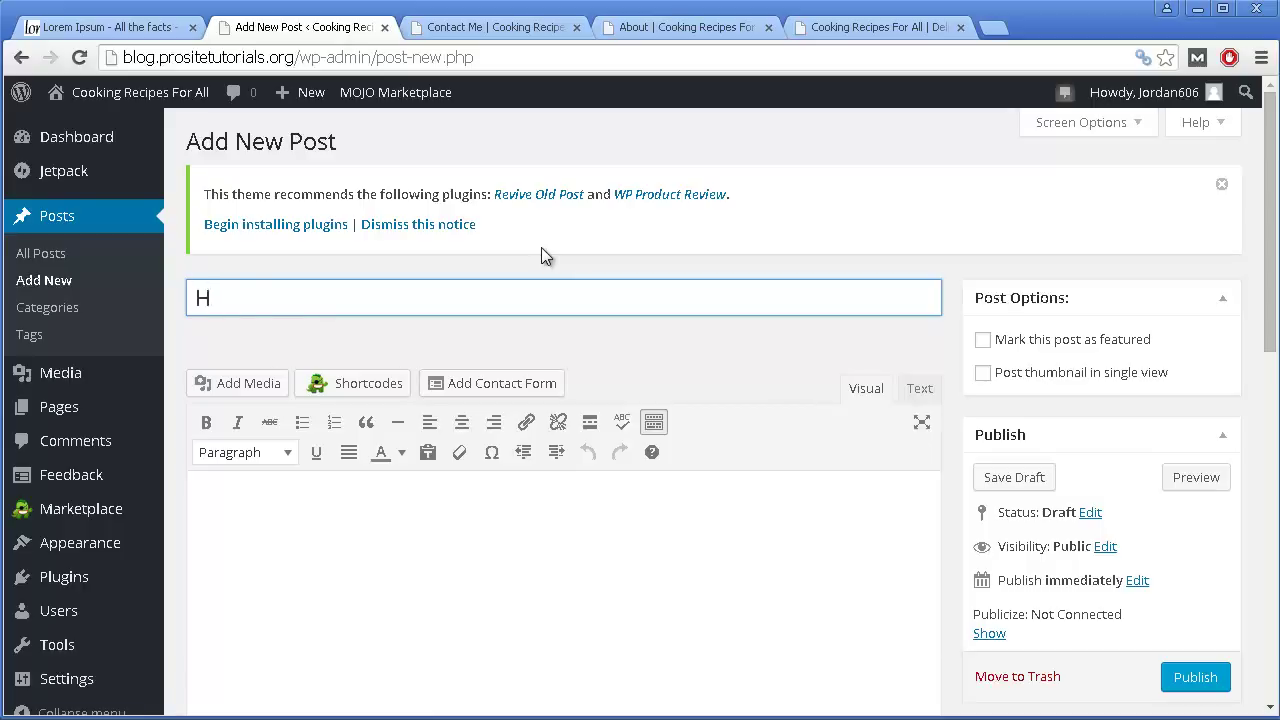
type("ow to make a delicious mea")
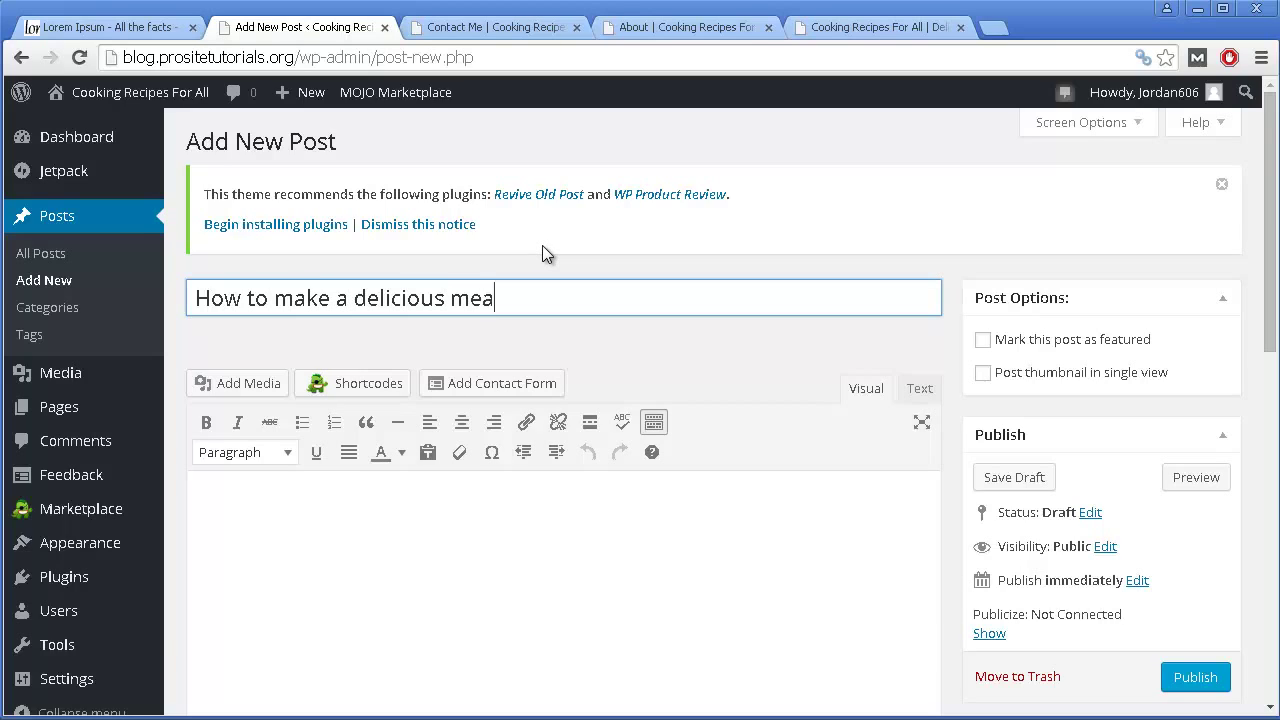
type("t dish?")
left_click(668, 494)
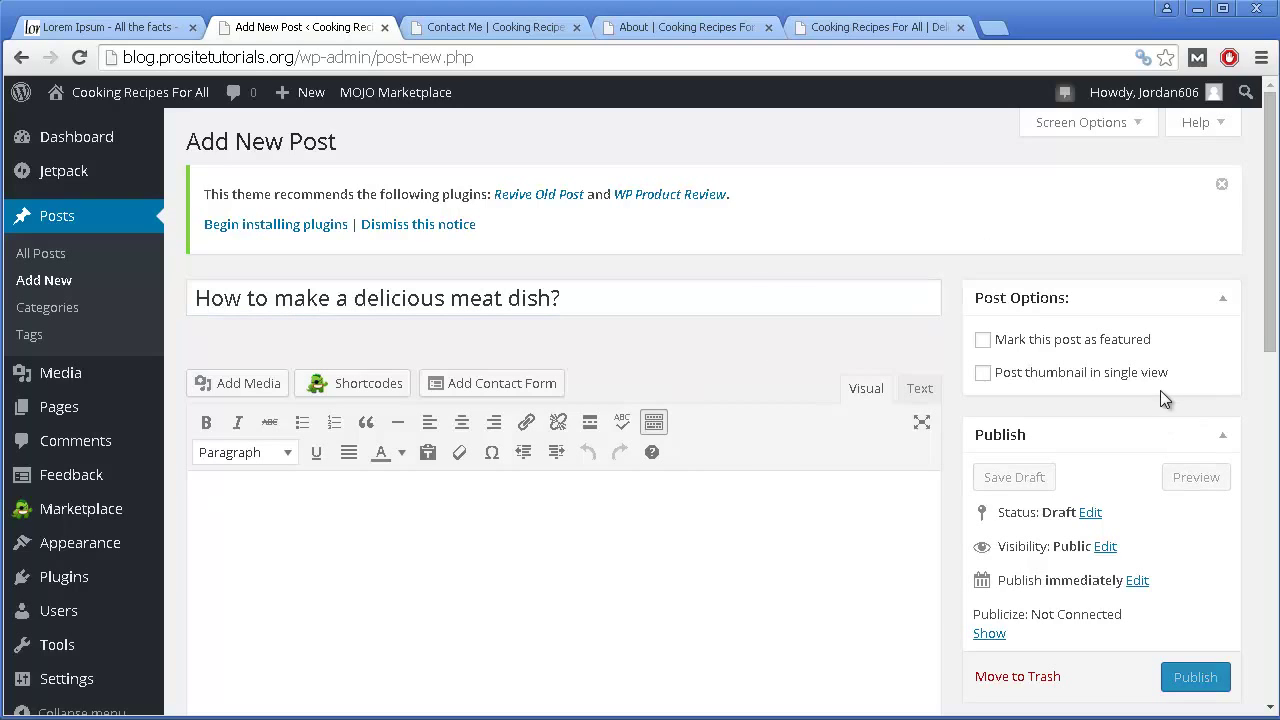
scroll(769, 260, "down", 1)
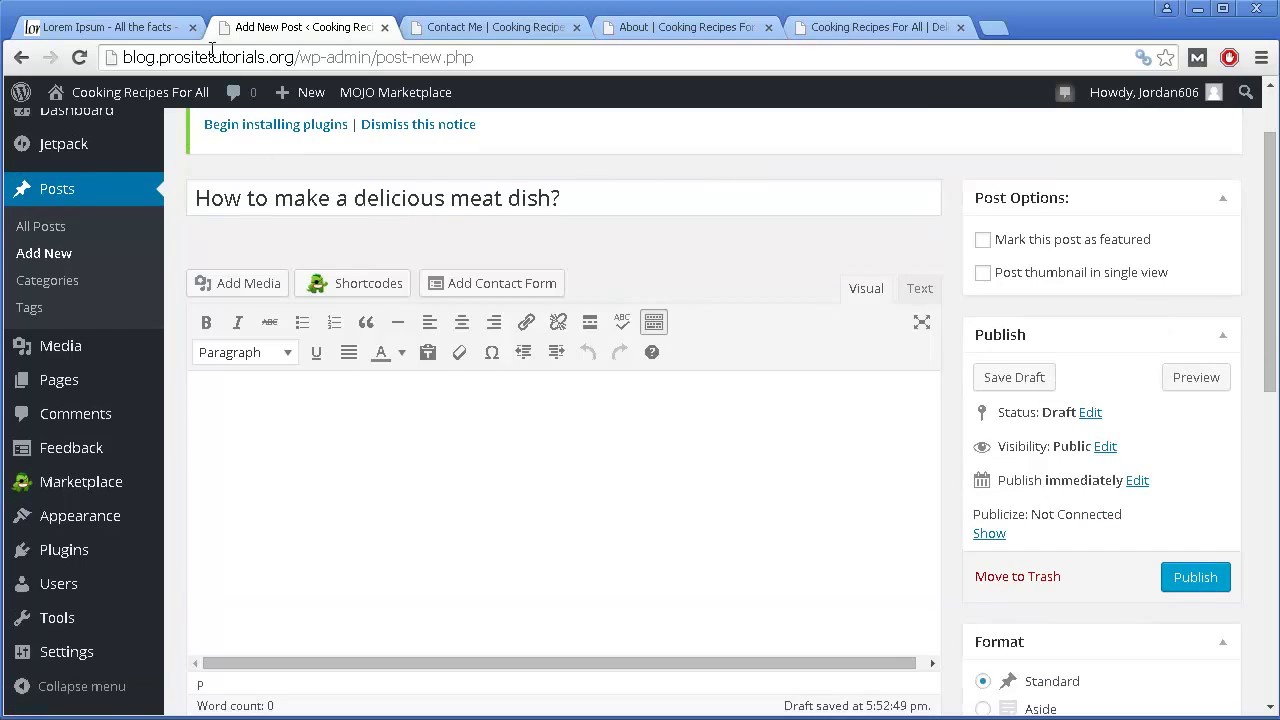
- Copy Lorem Ipsum passages from lipsum.com and paste them into the post body
left_click(30, 28)
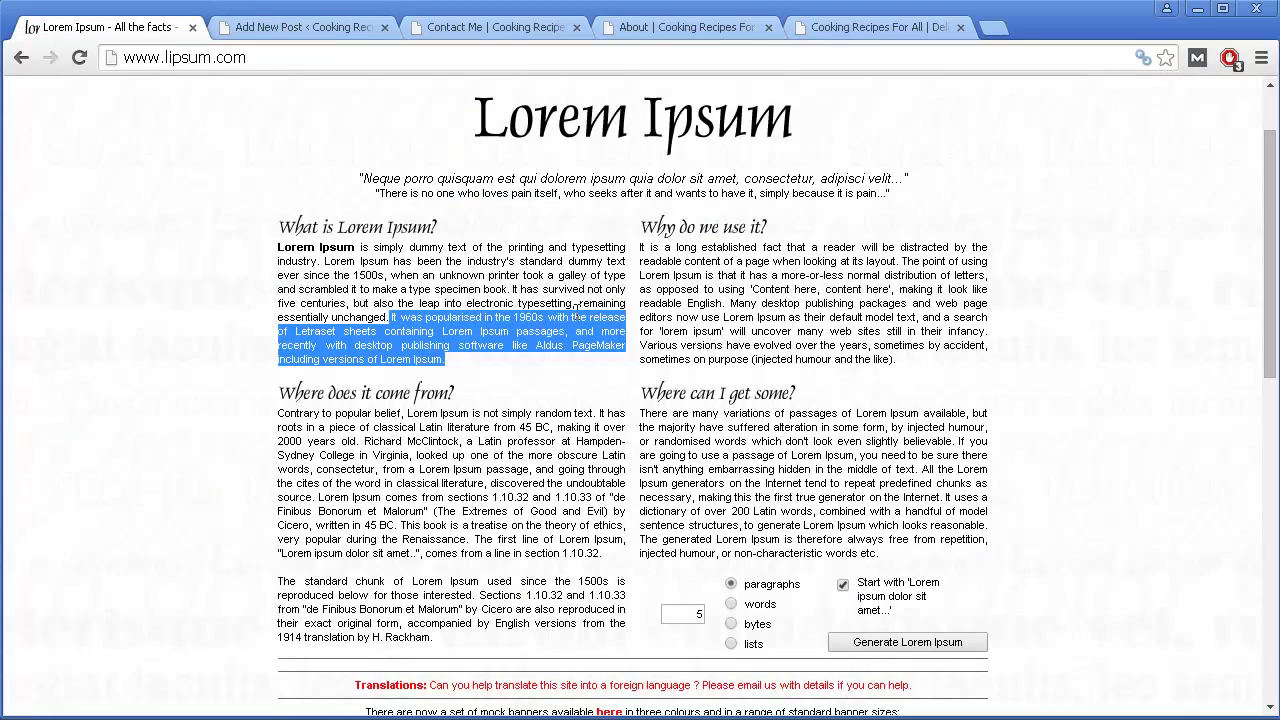
left_click(637, 512)
left_click_drag(453, 639, 284, 223)
key("ctrl+c")
left_click(305, 27)
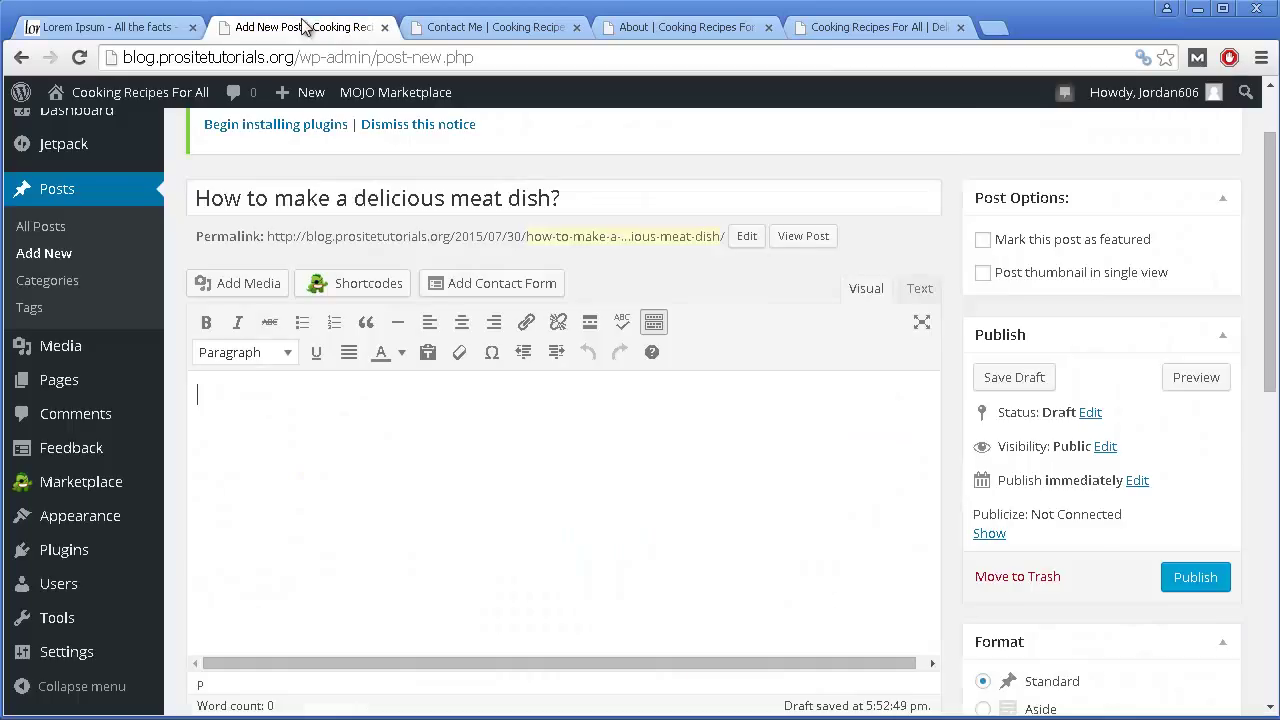
key("ctrl+v")
- Remove the blank line between pasted paragraphs and select the heading-styled text for reformatting
scroll(498, 438, "up", 8)
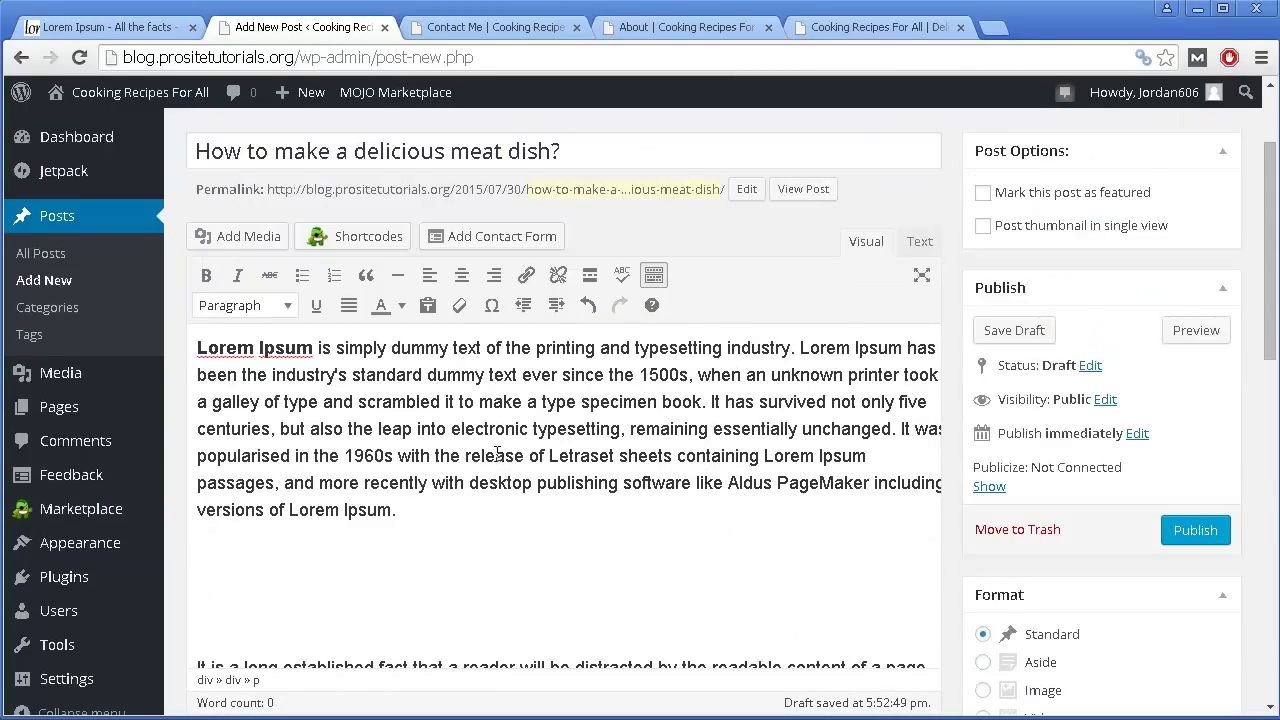
left_click(365, 557)
key("Delete")
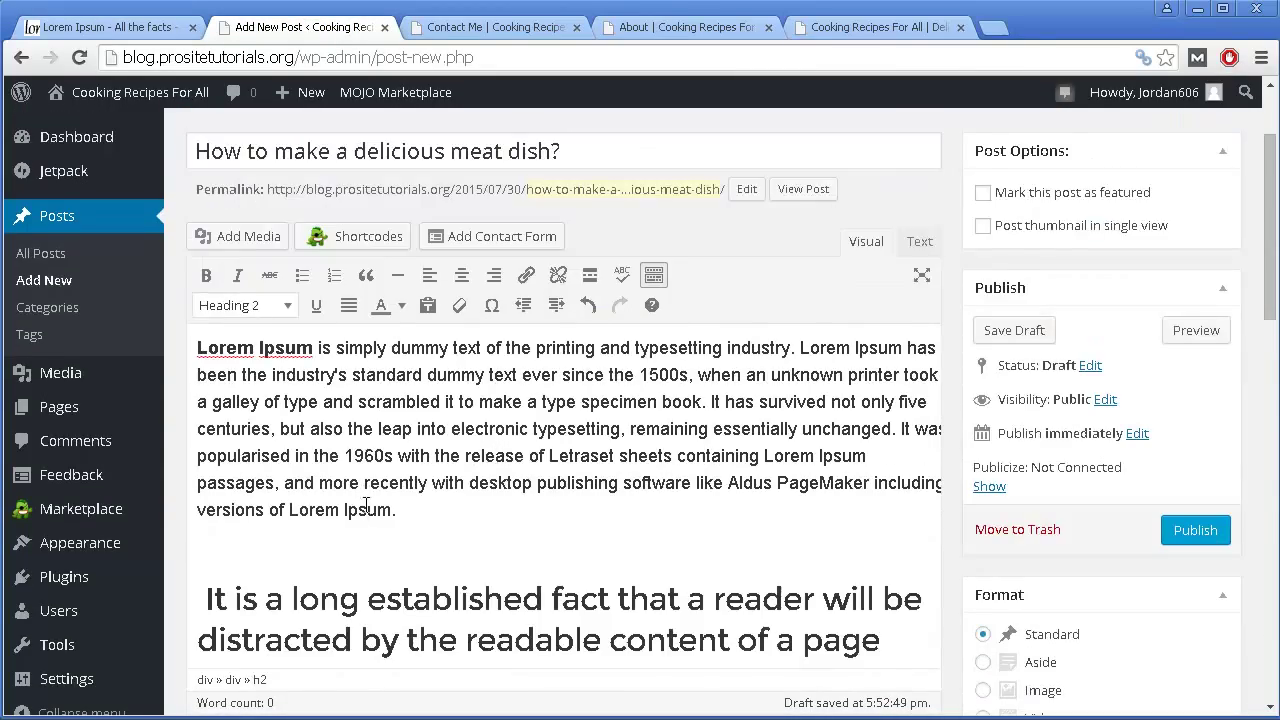
scroll(366, 500, "down", 3)
left_click_drag(206, 305, 848, 638)
left_click(272, 212)
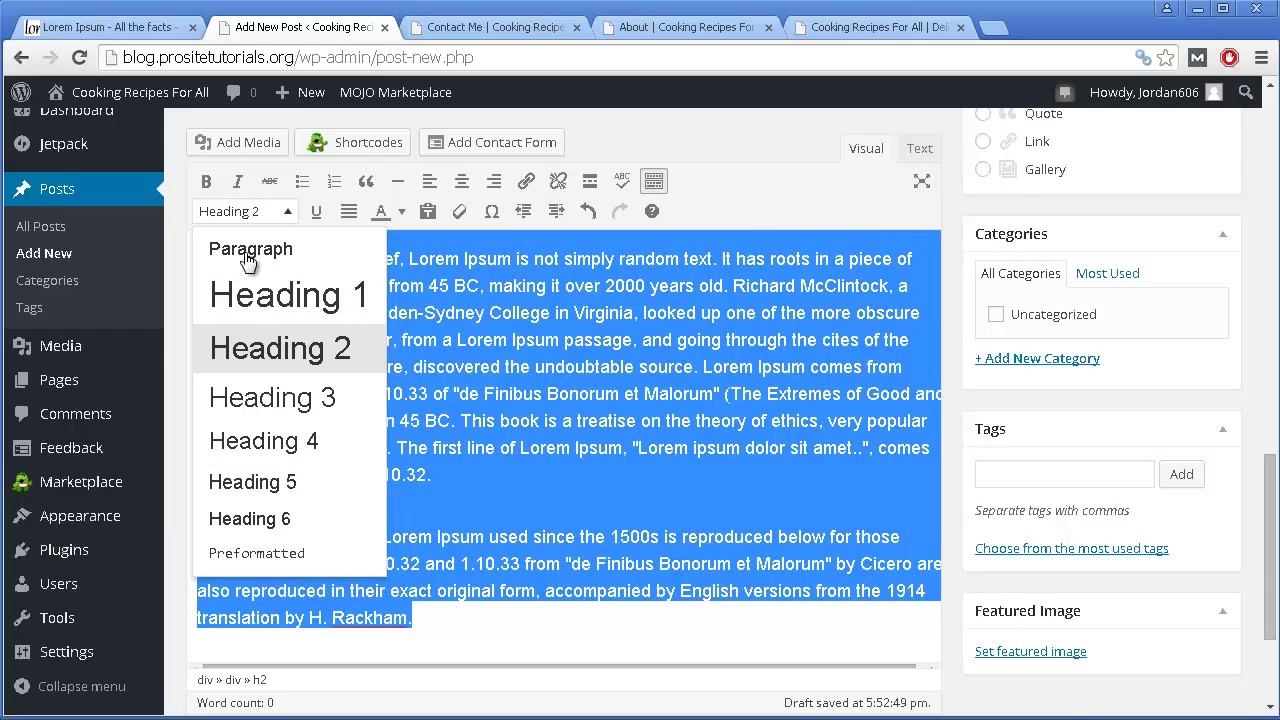
- Turn the selected text into normal paragraphs and delete the empty line above 'Contrary to popular belief'
left_click(209, 250)
scroll(428, 390, "up", 4)
scroll(428, 390, "up", 3)
left_click(409, 531)
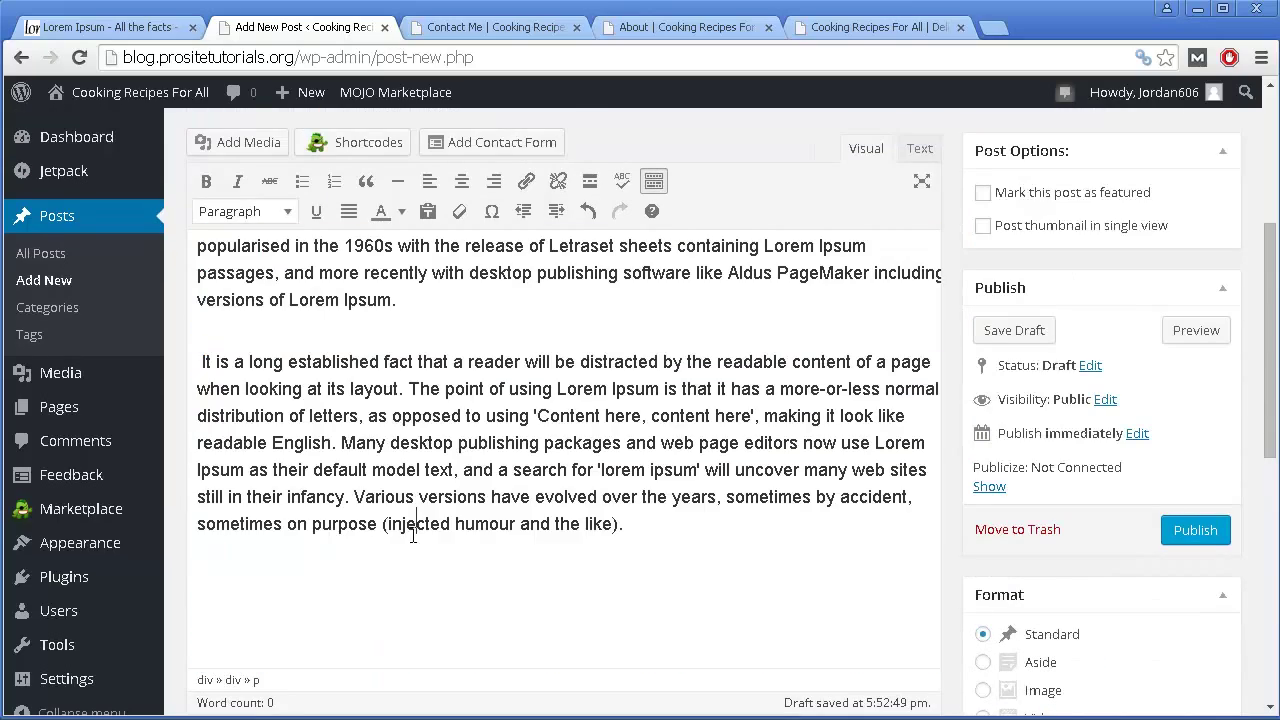
left_click(391, 554)
key("Delete")
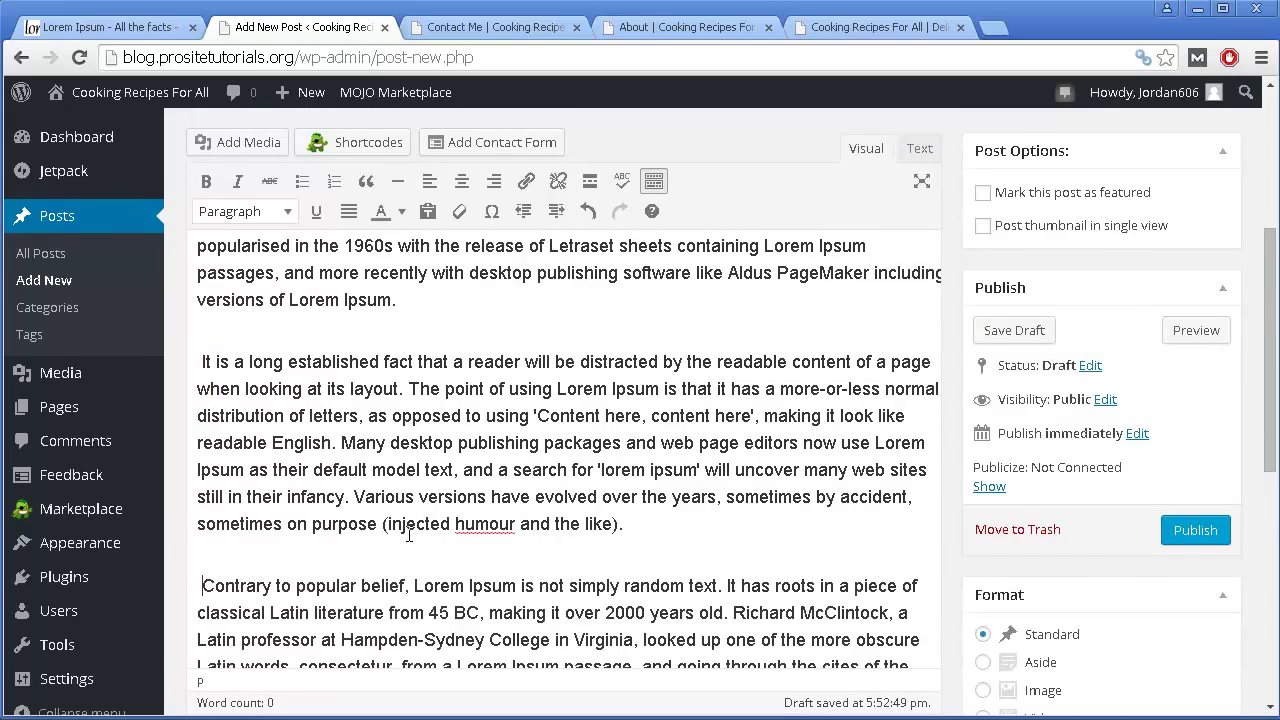
- Add a new empty paragraph after the second paragraph
scroll(595, 508, "up", 5)
scroll(595, 508, "down", 1)
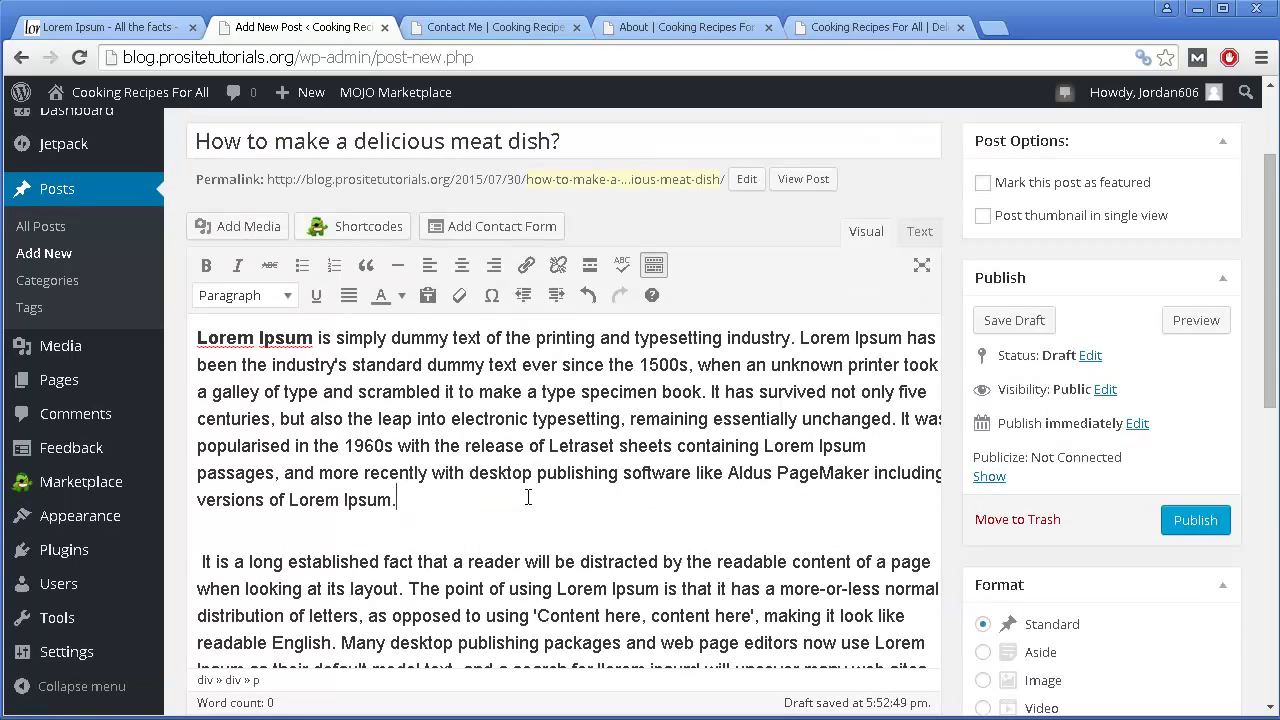
left_click(197, 328)
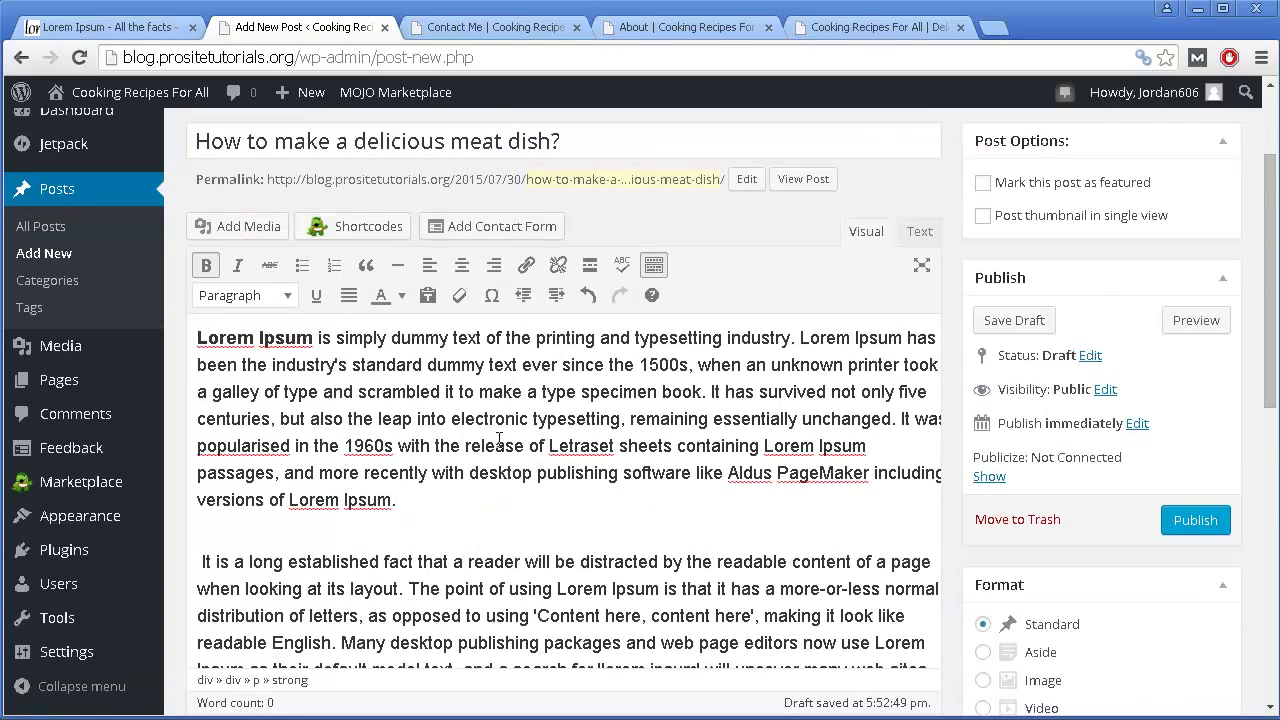
scroll(499, 440, "down", 1)
left_click(523, 411)
scroll(602, 499, "down", 1)
key("Return")
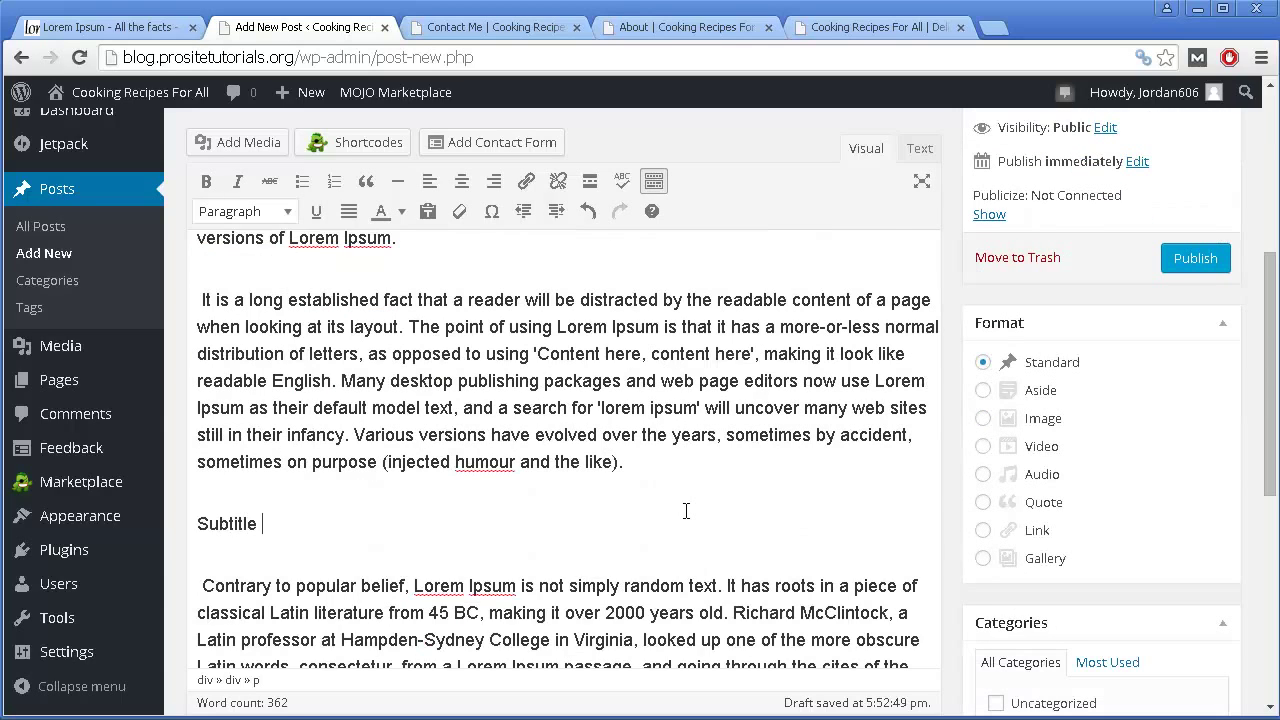
- Make the 'Subtitle 2' line a Heading 2
triple_click(201, 511)
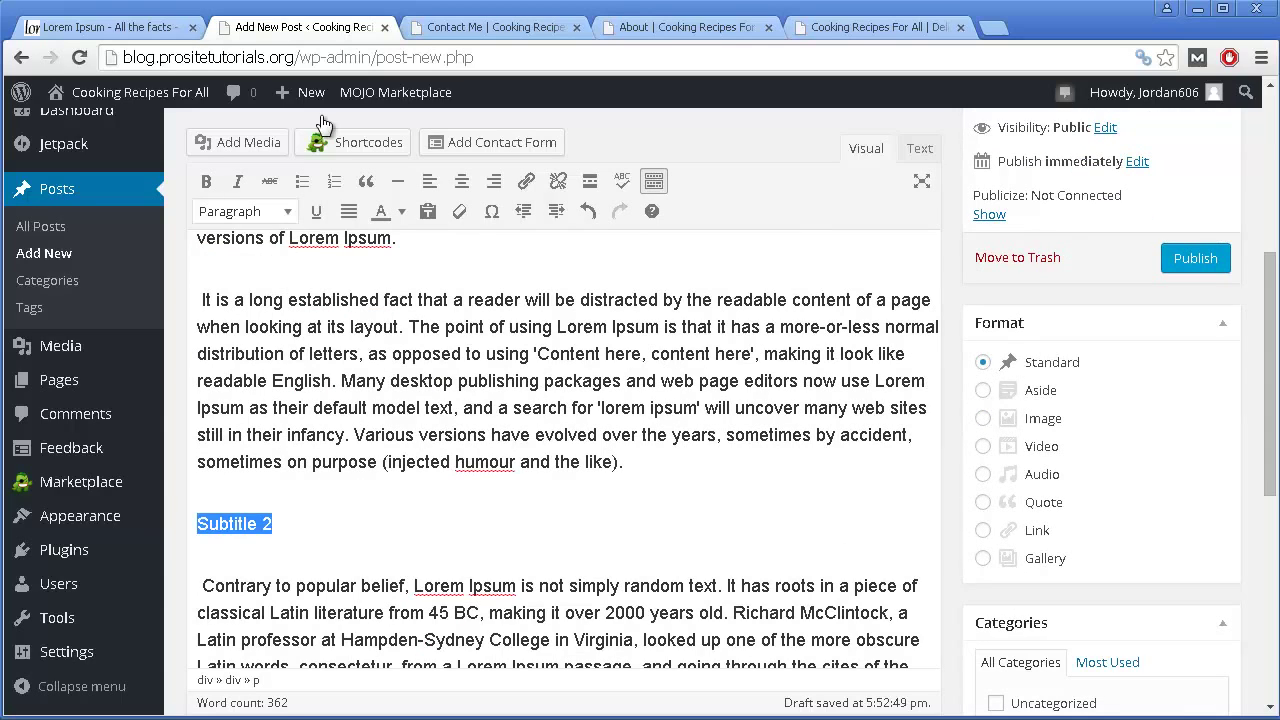
left_click(245, 212)
left_click(290, 358)
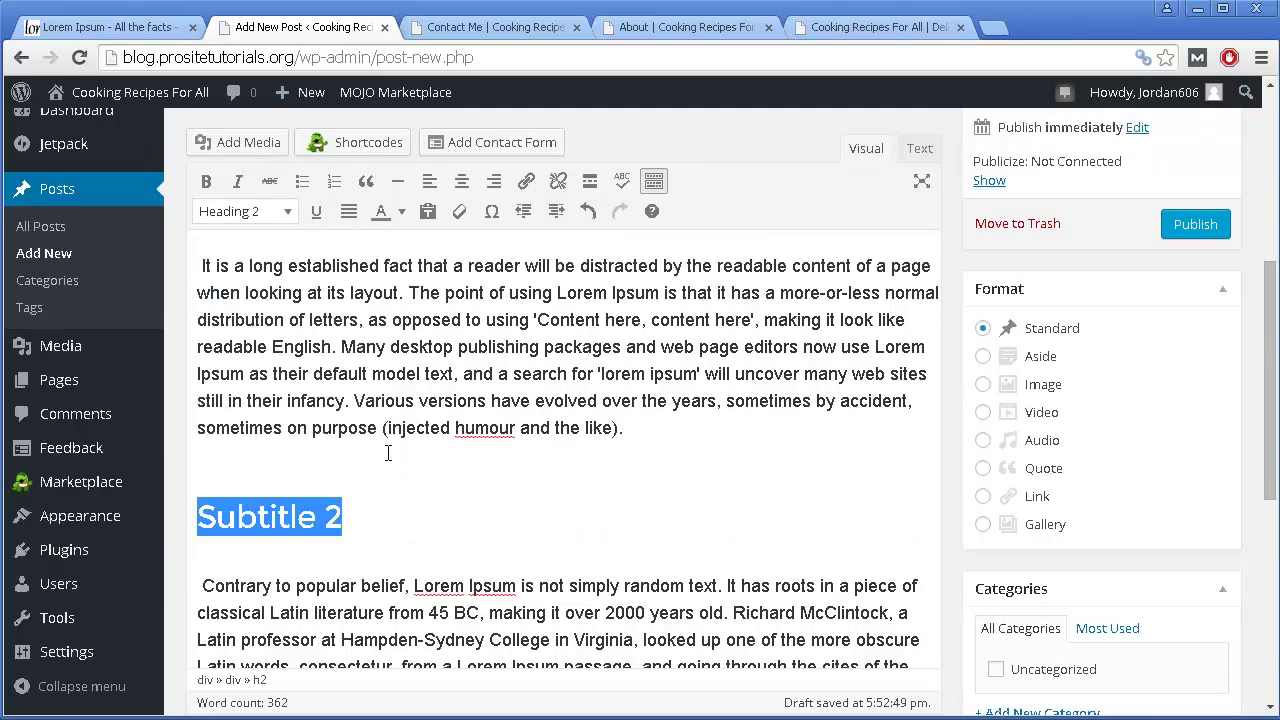
left_click(640, 474)
- Insert an empty paragraph above the first paragraph of the post
scroll(360, 505, "up", 4)
key("ctrl+Home")
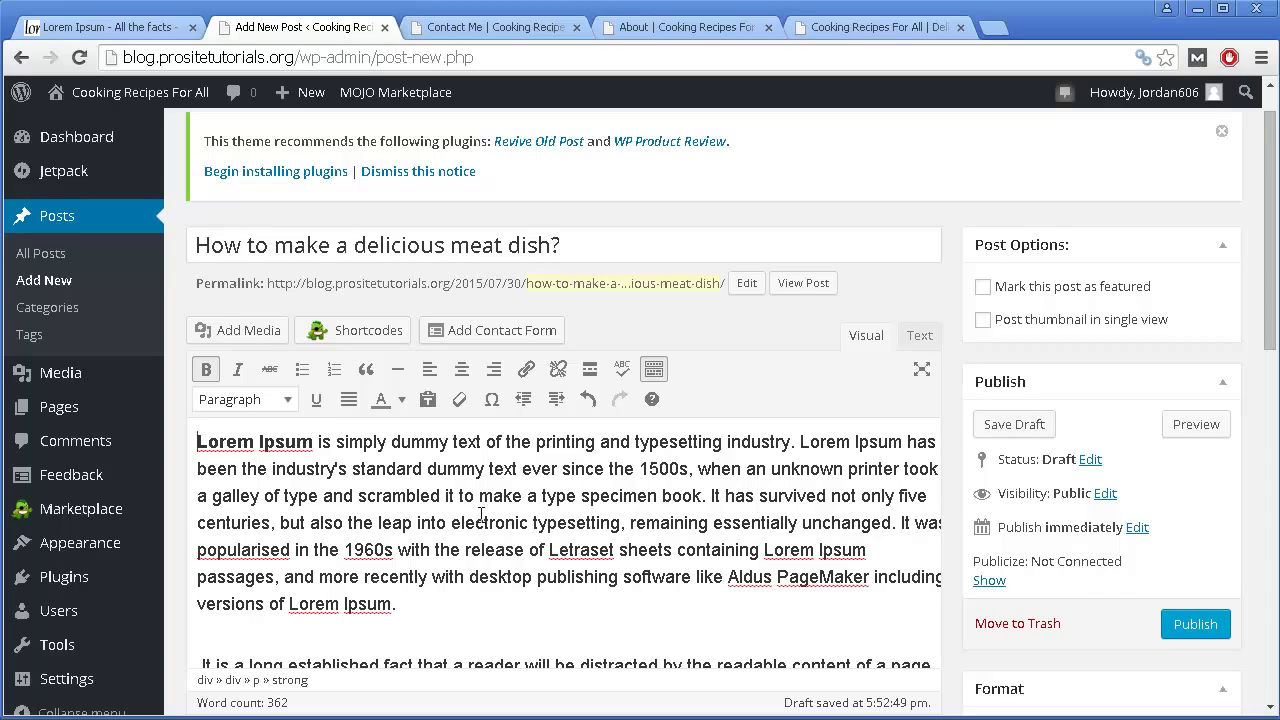
key("Return")
left_click(283, 390)
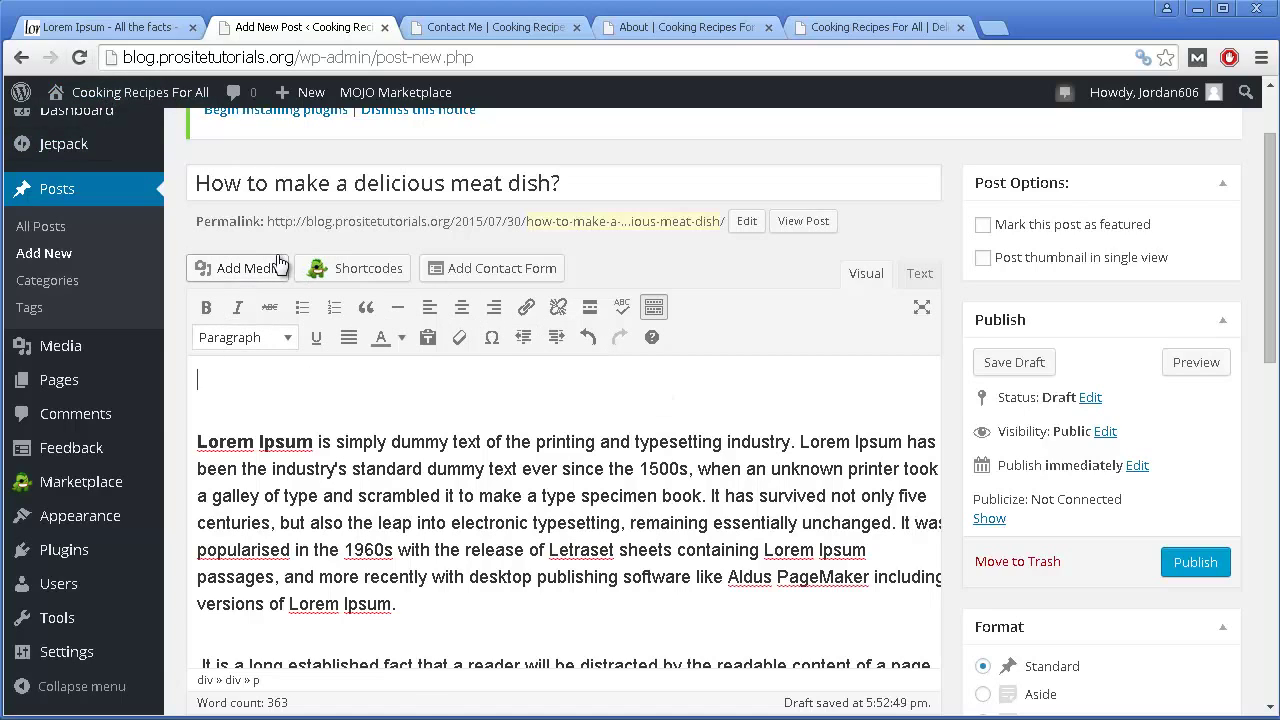
- Upload meat01.jpg from the Desktop's WordPress Blog folder to the media library
left_click(247, 270)
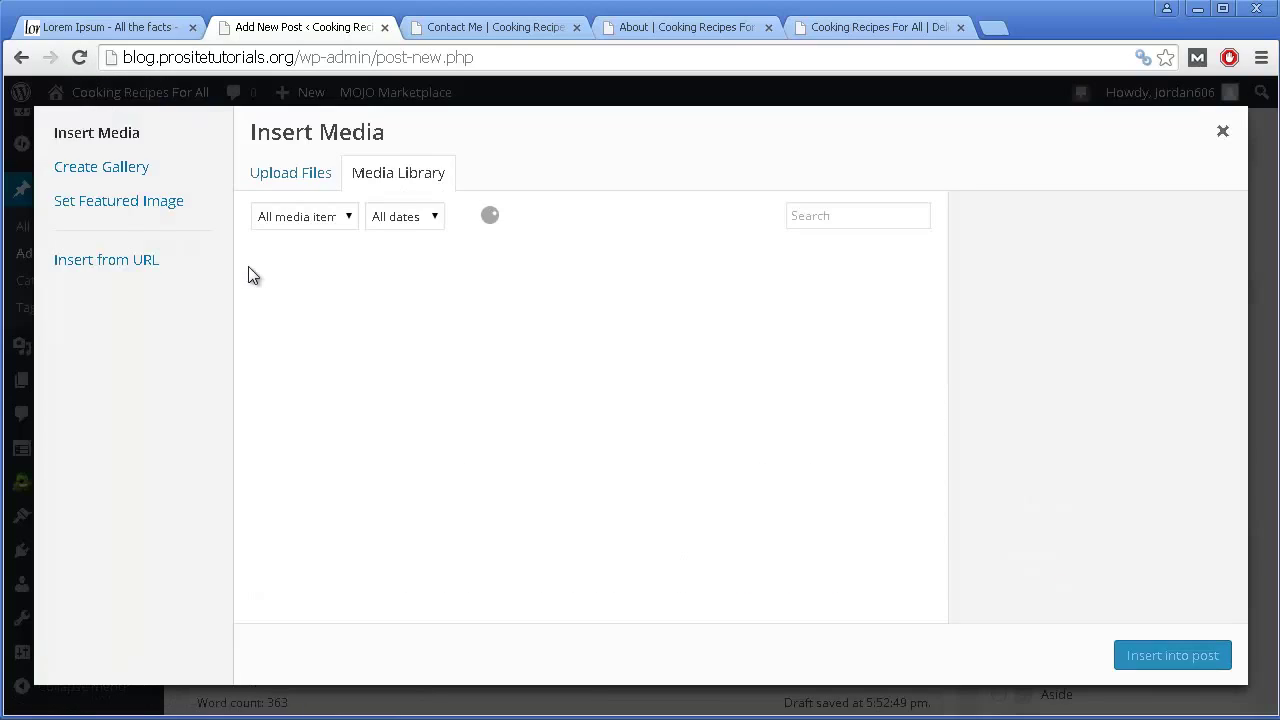
left_click(323, 195)
left_click(771, 428)
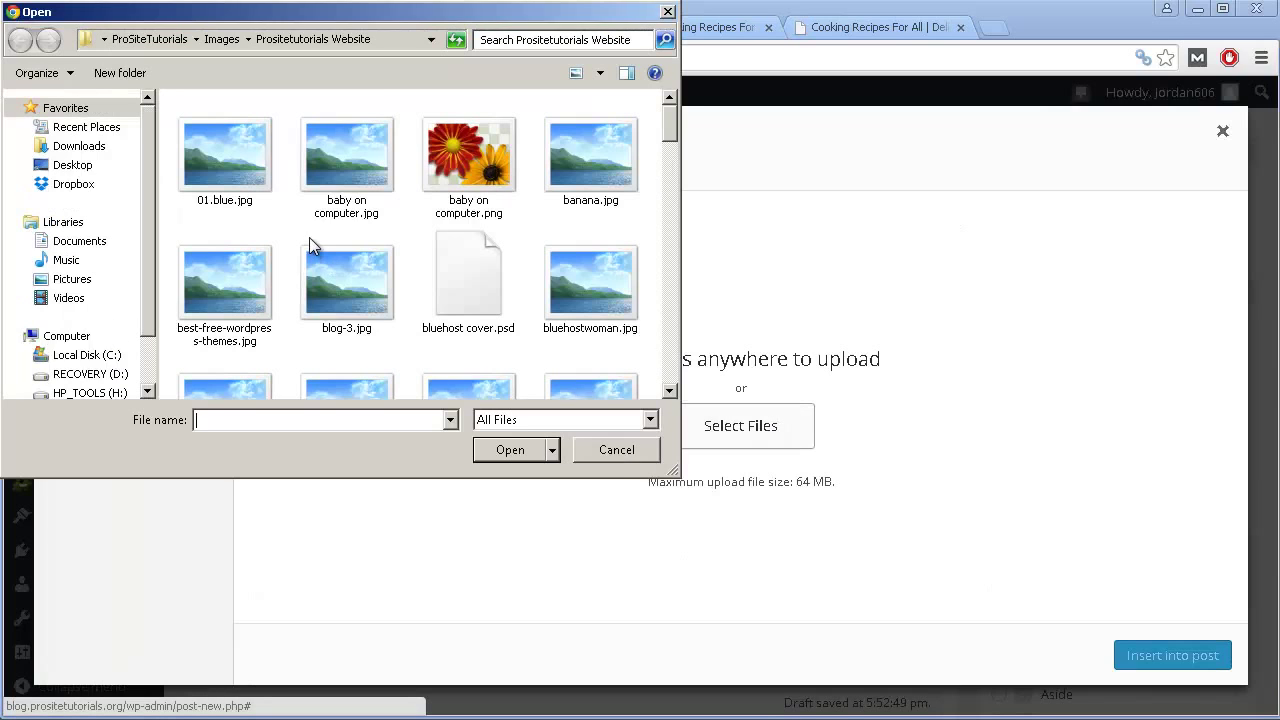
left_click(348, 285)
left_click(104, 39)
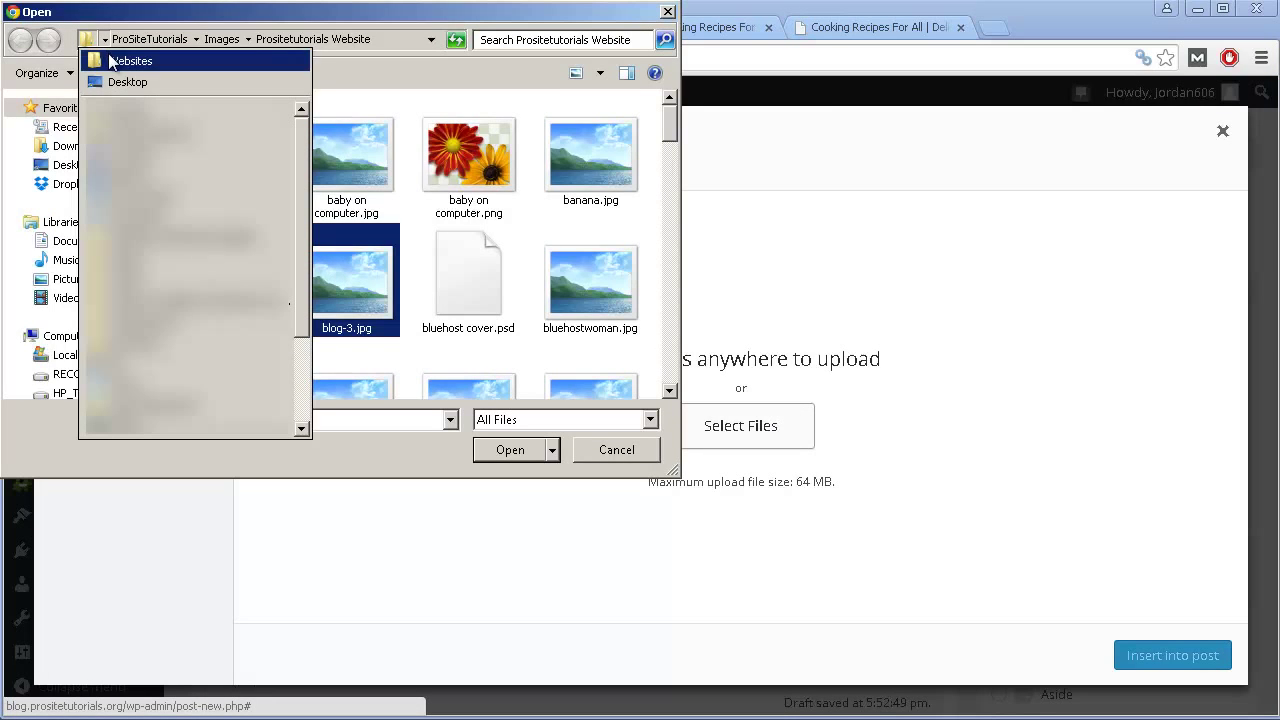
left_click(120, 80)
key("ctrl+a")
scroll(338, 274, "down", 2)
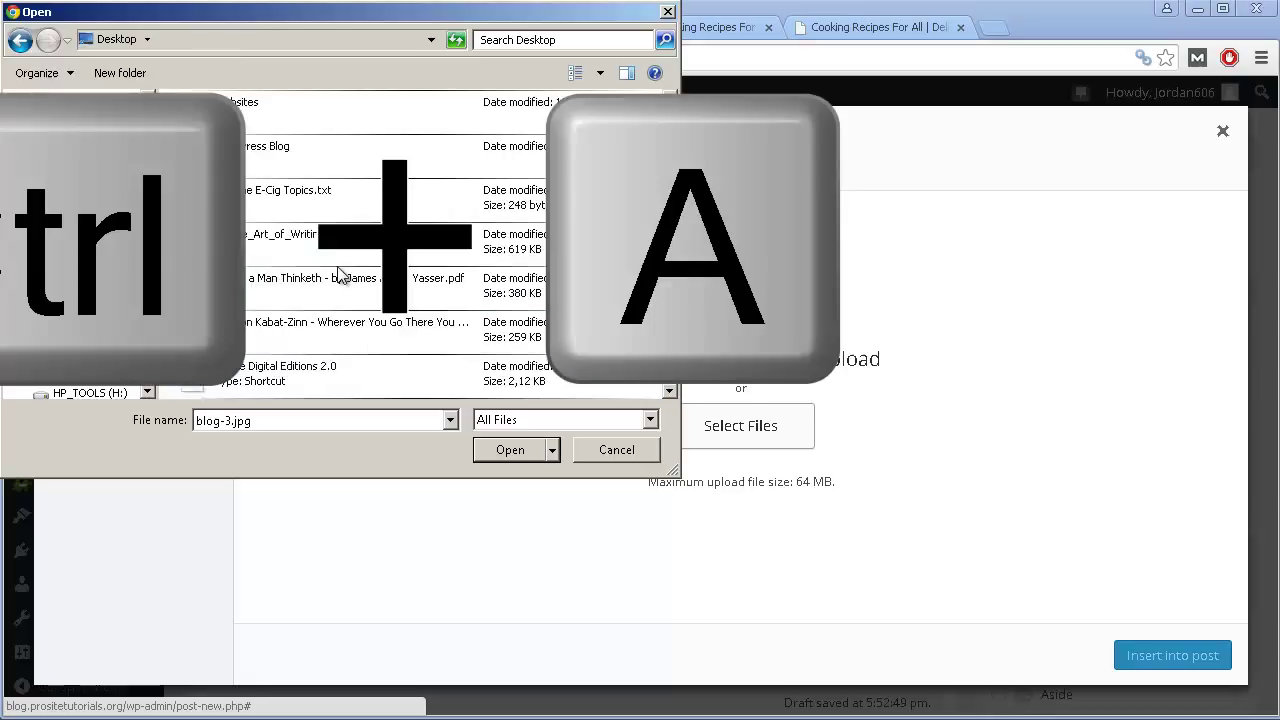
double_click(299, 158)
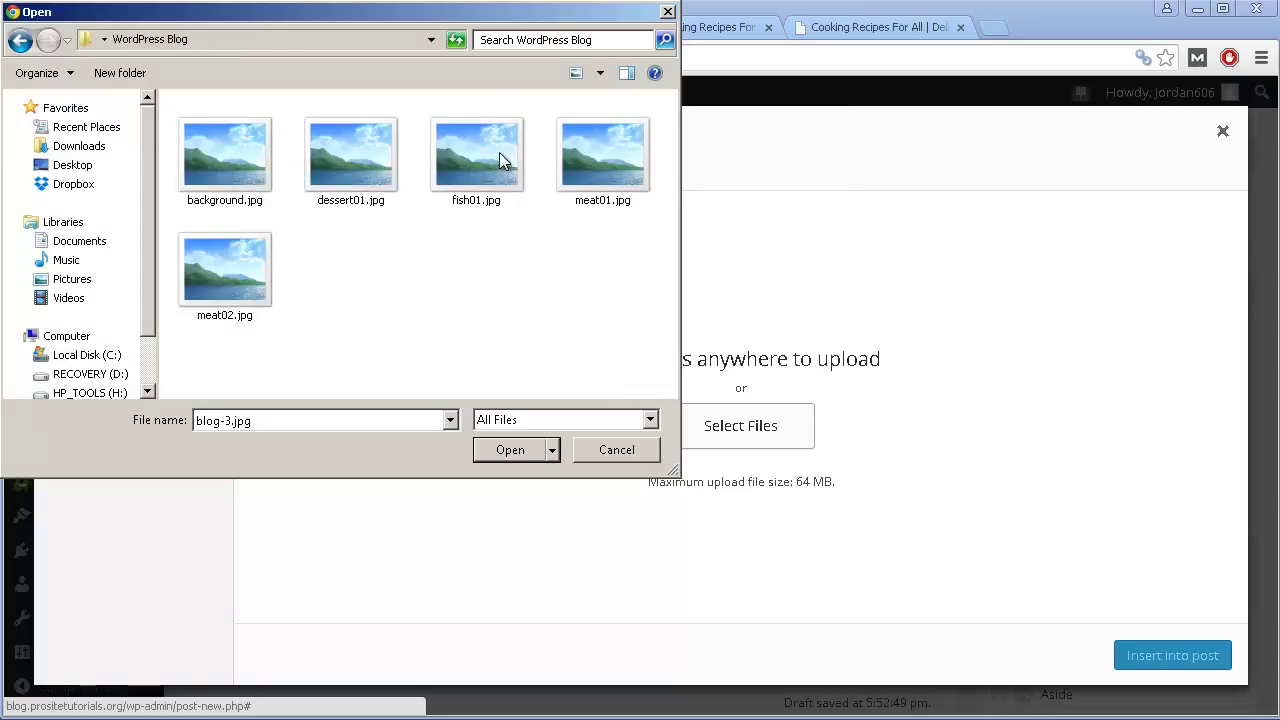
double_click(570, 195)
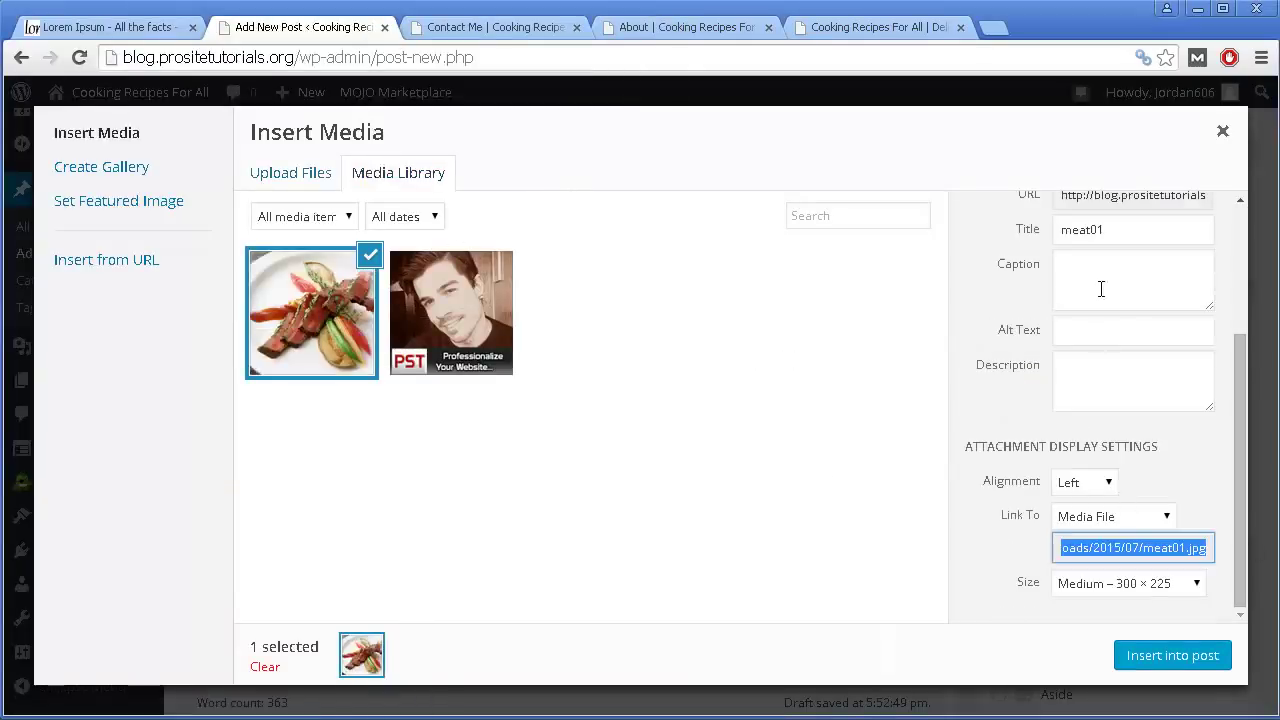
- Give the image alt text meat01, set Link To None, and insert it into the post
scroll(1101, 289, "up", 1)
double_click(1140, 338)
key("ctrl+c")
left_click(1134, 428)
key("ctrl+v")
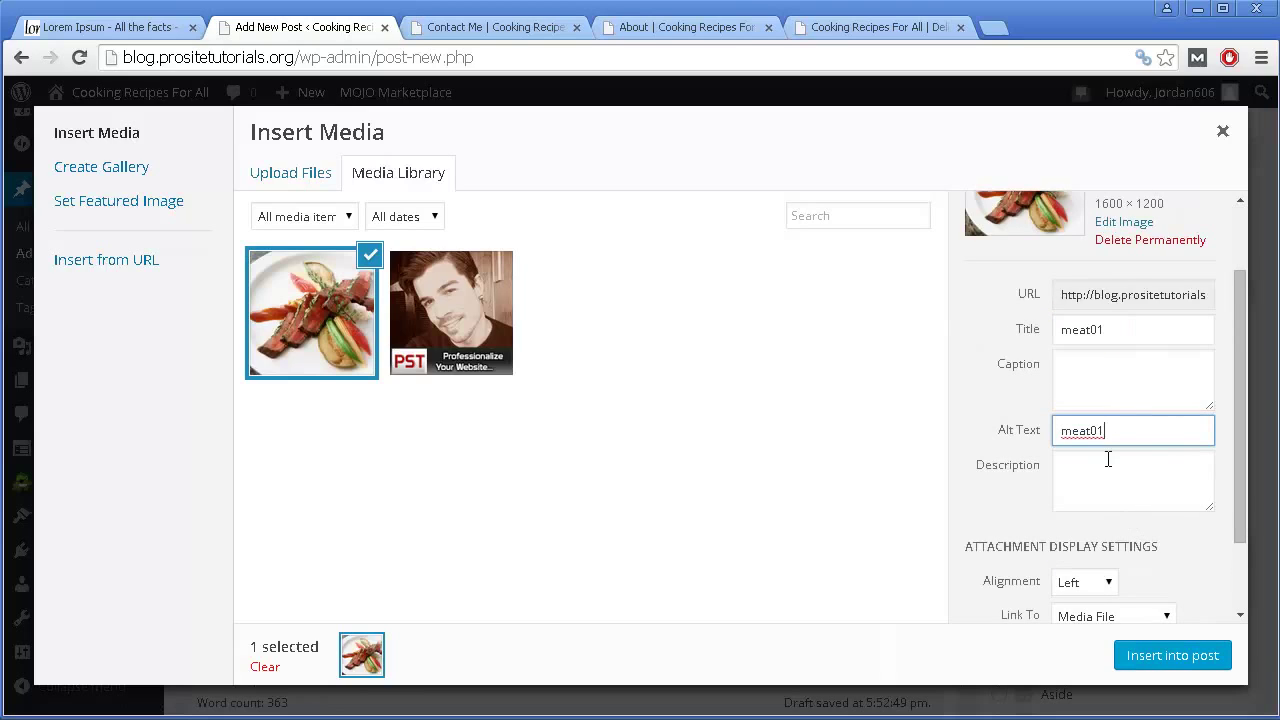
left_click(1168, 467)
scroll(1165, 480, "down", 1)
left_click(1133, 518)
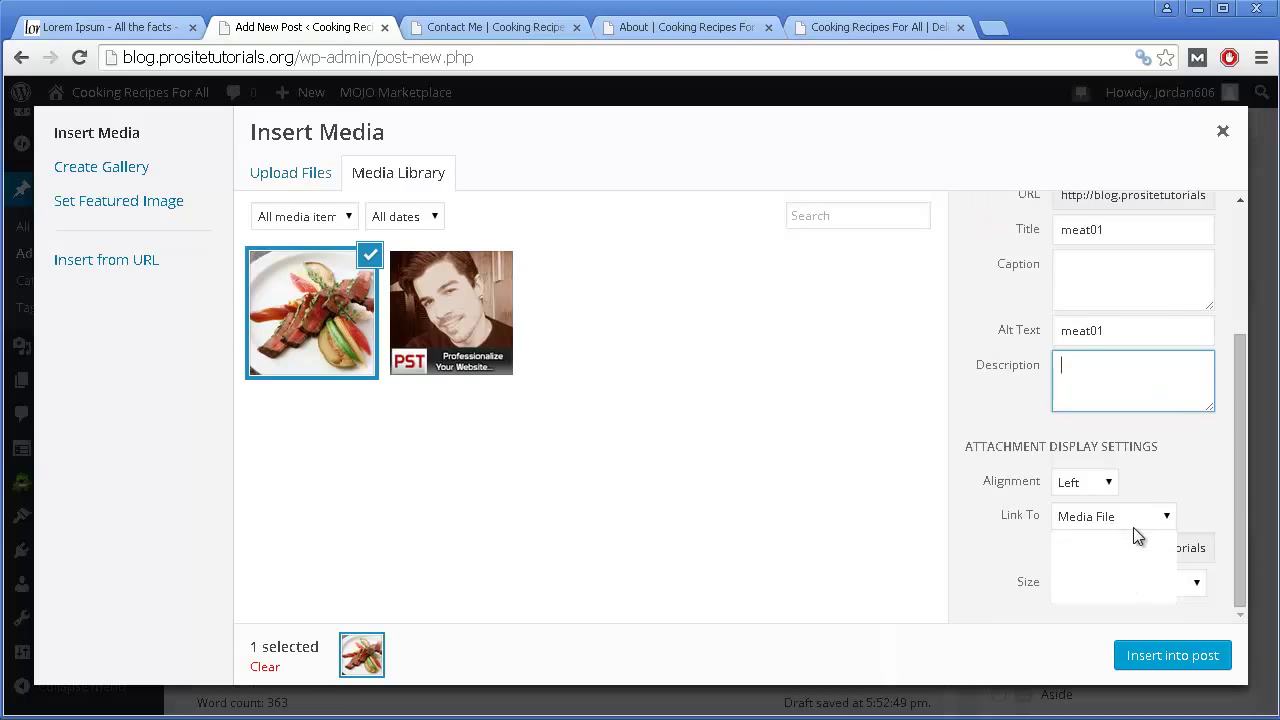
left_click(1069, 593)
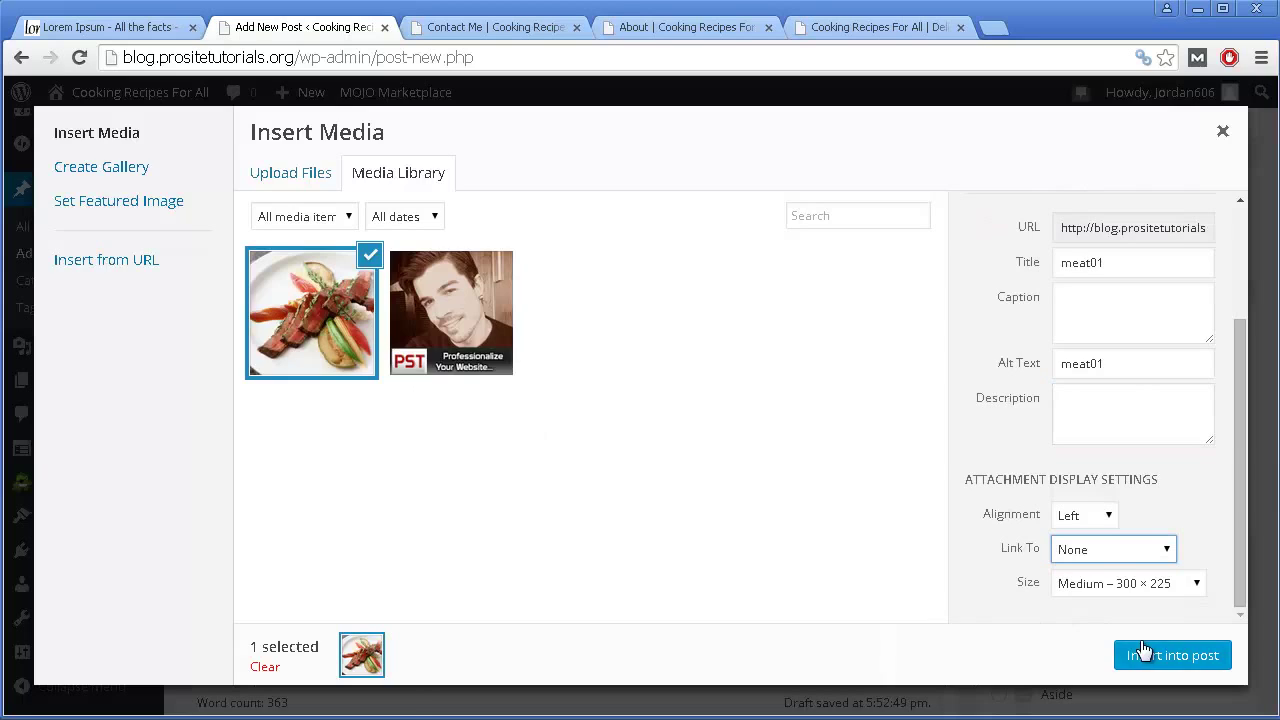
left_click(1143, 652)
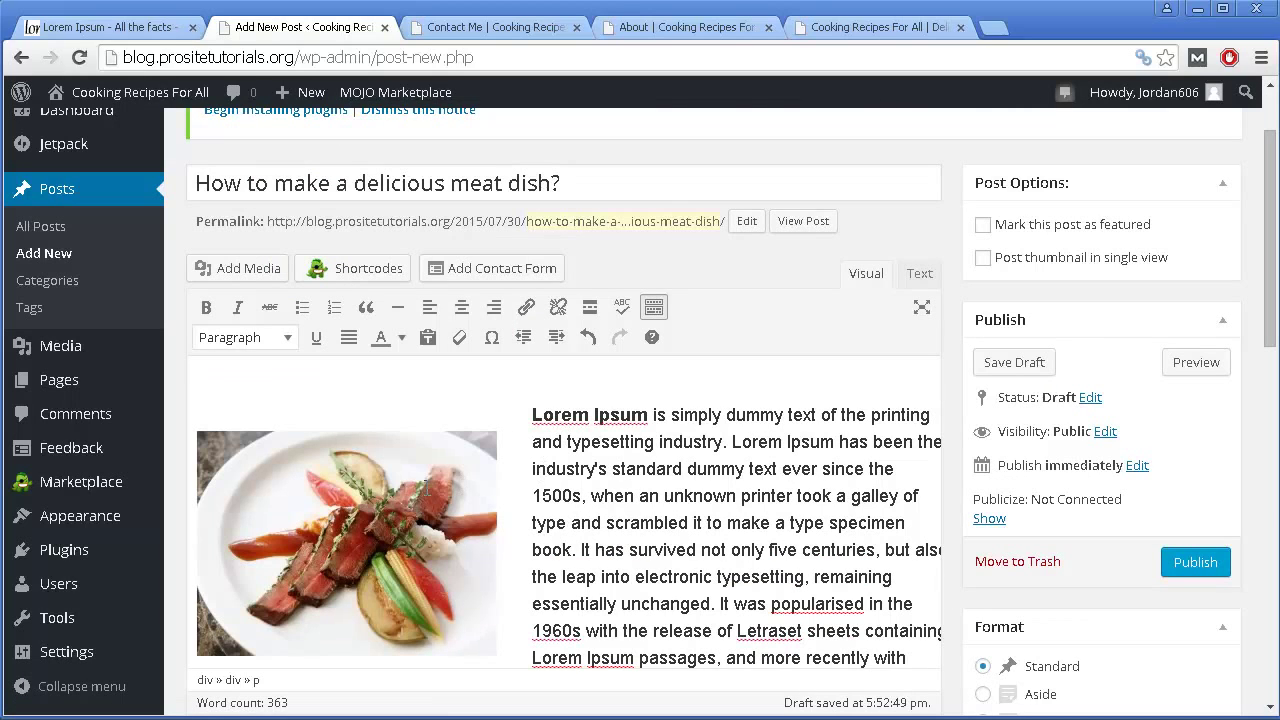
- Align the meat01 image left so the text wraps beside it
left_click(425, 488)
left_click(429, 307)
scroll(558, 467, "down", 2)
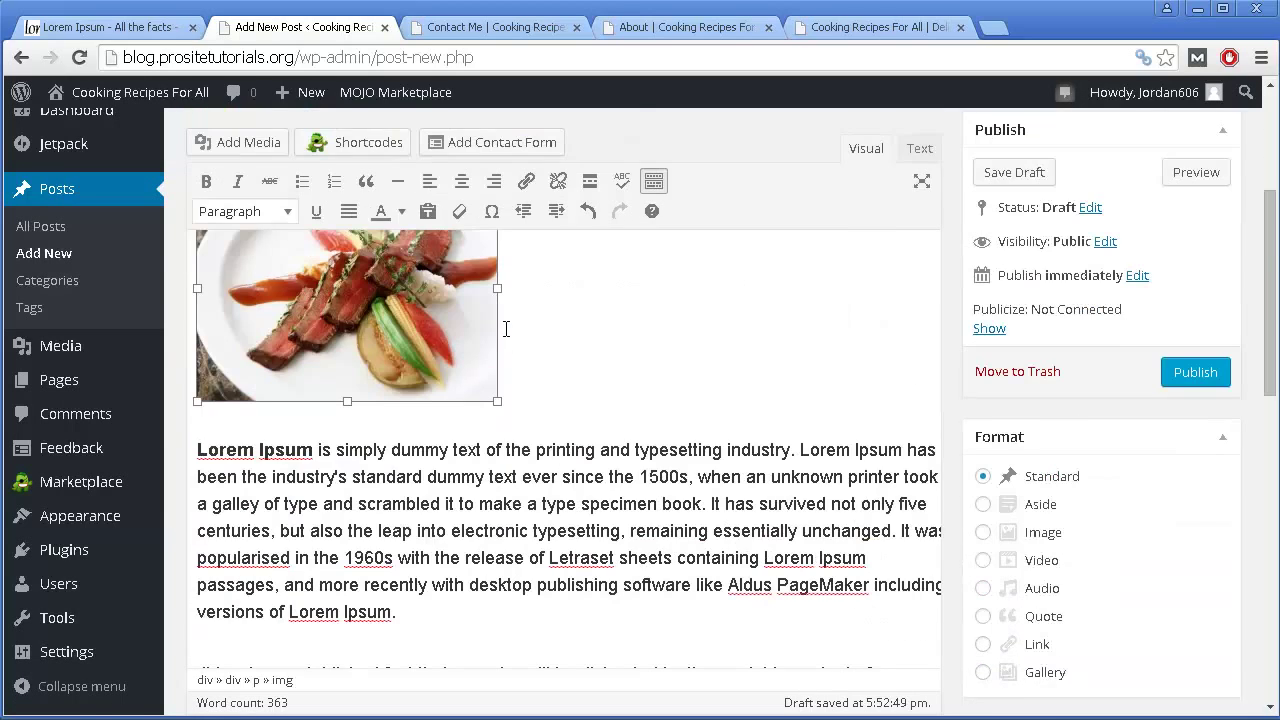
scroll(506, 329, "up", 2)
left_click(429, 316)
scroll(604, 467, "down", 1)
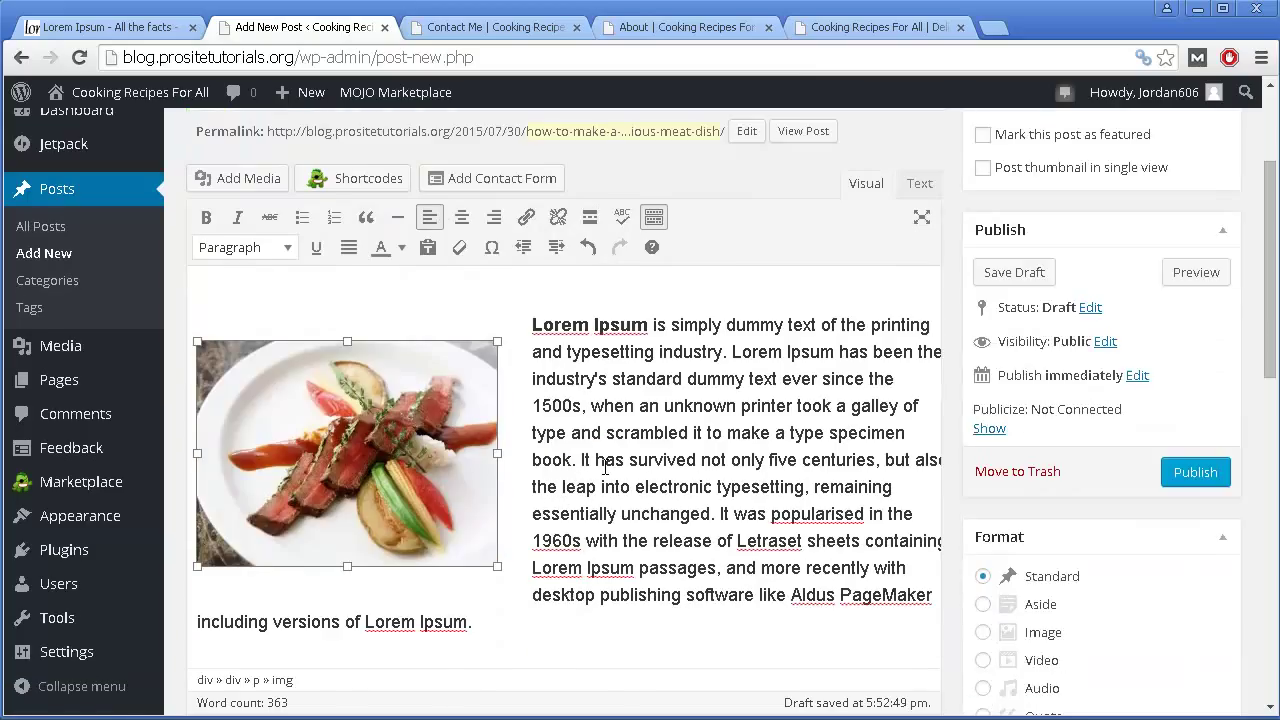
scroll(605, 467, "down", 5)
scroll(607, 452, "down", 7)
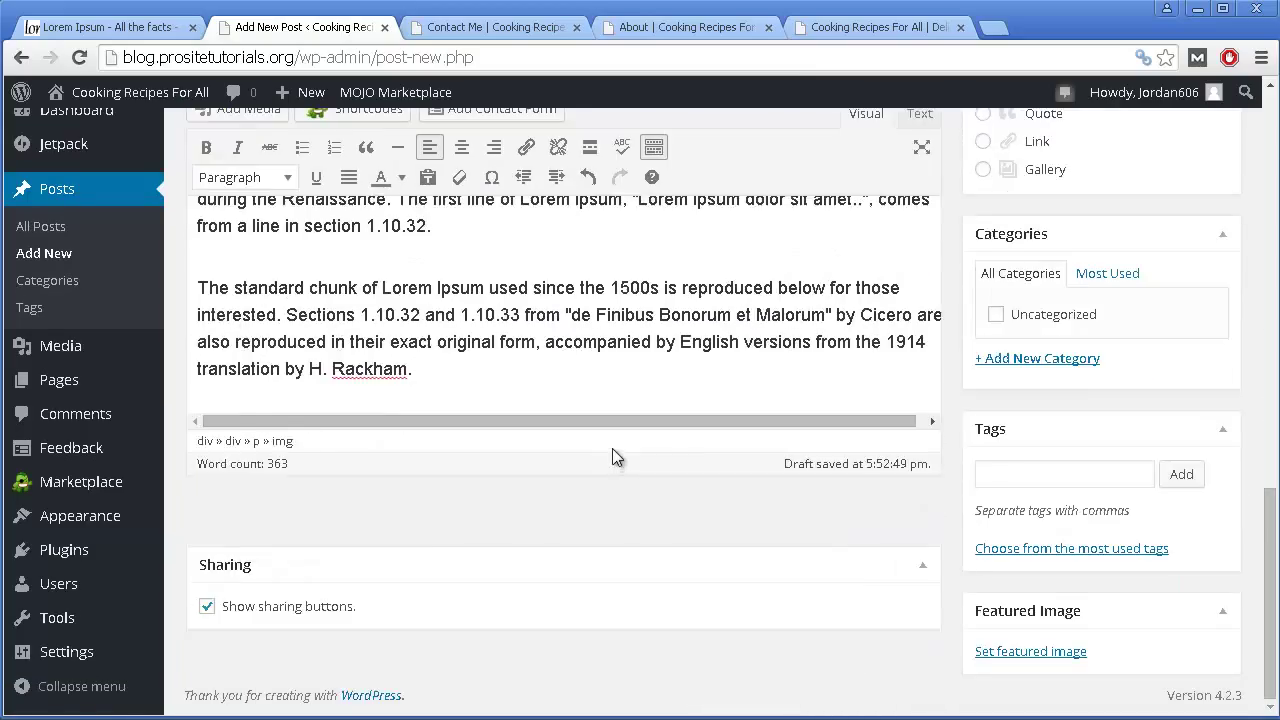
scroll(612, 448, "up", 8)
- Preview the post and scroll through it to check the image placement
scroll(615, 440, "up", 10)
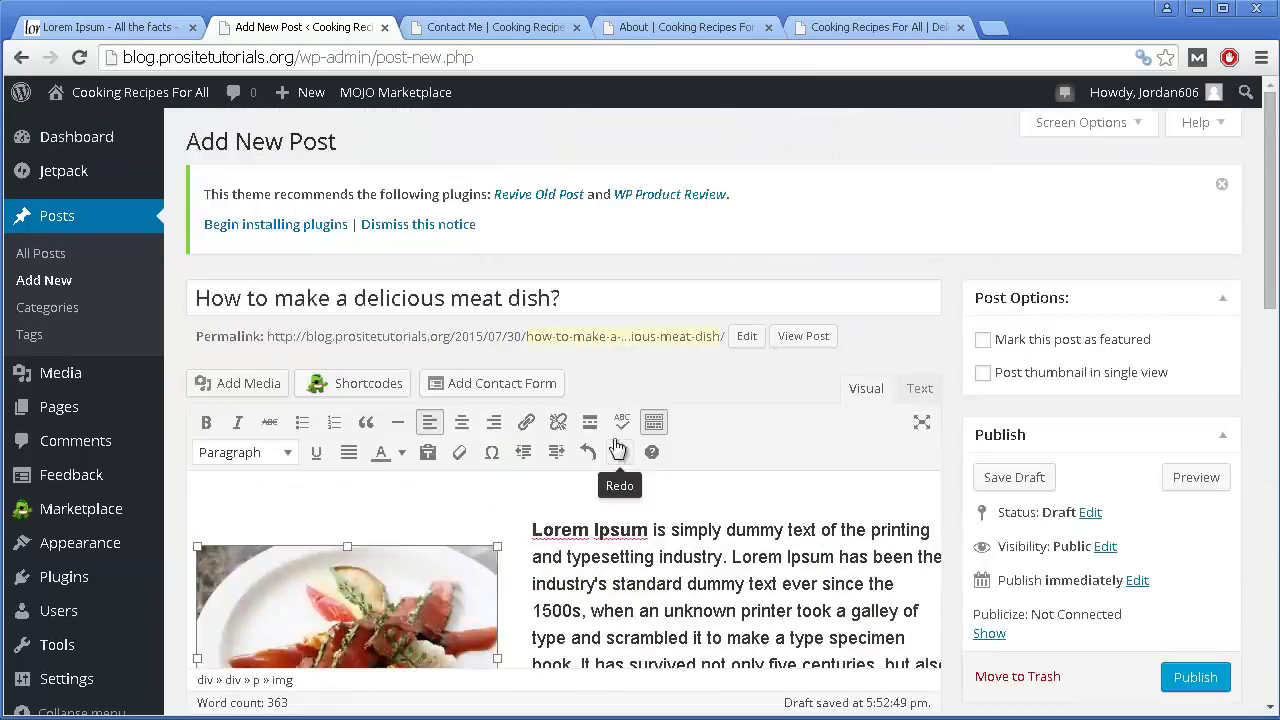
left_click(1194, 478)
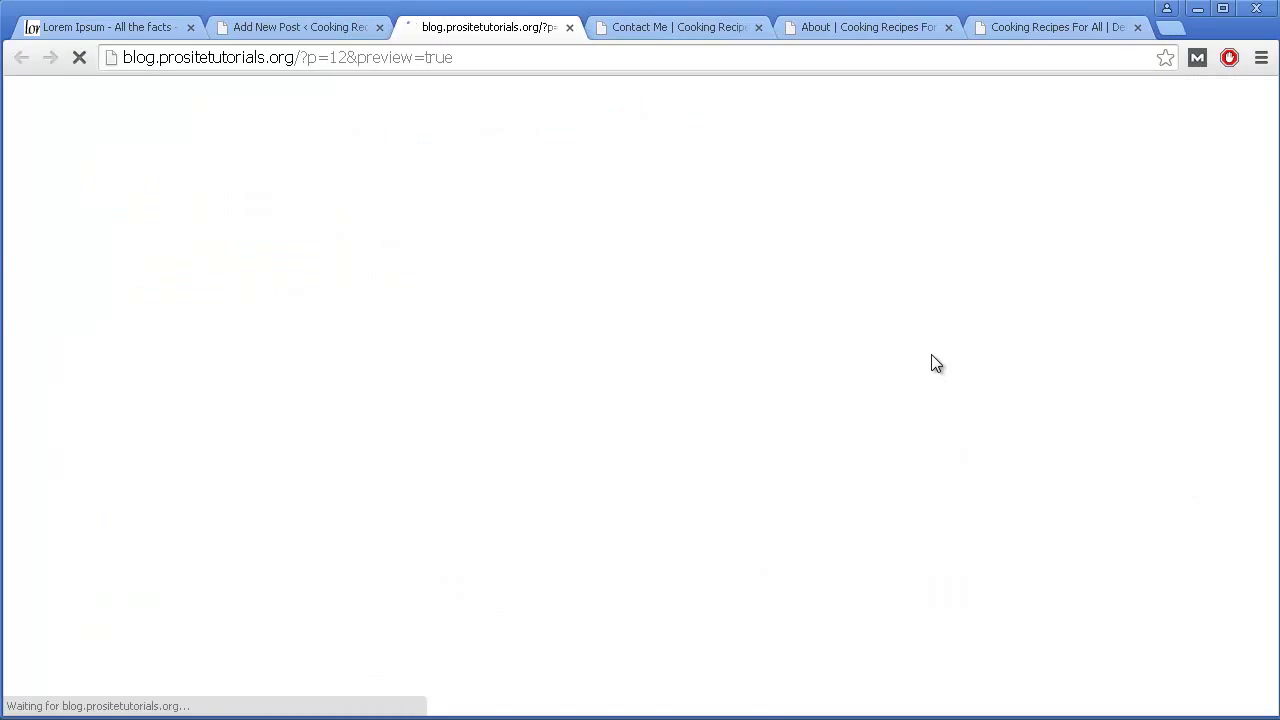
scroll(845, 300, "down", 2)
scroll(839, 290, "down", 10)
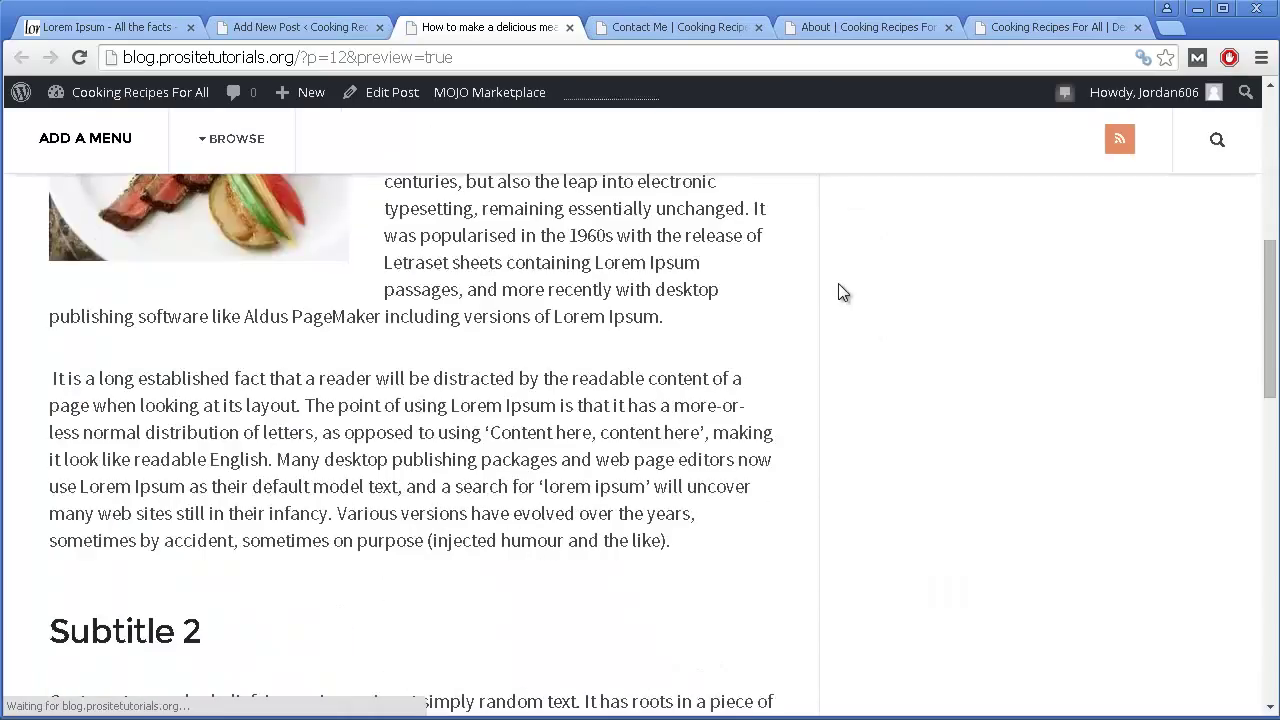
scroll(839, 290, "up", 5)
scroll(840, 290, "up", 8)
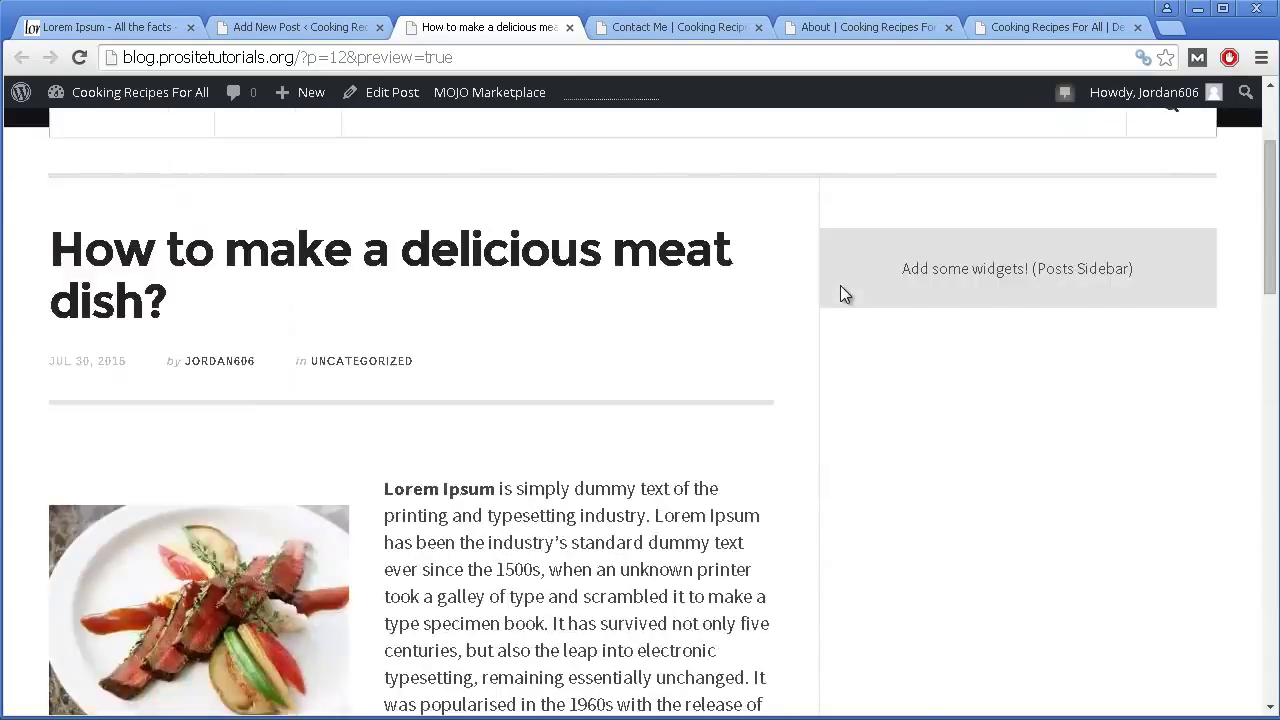
- Compare the editor with the preview once more, ending back in the post editor
left_click(300, 27)
scroll(660, 350, "down", 4)
scroll(690, 410, "down", 9)
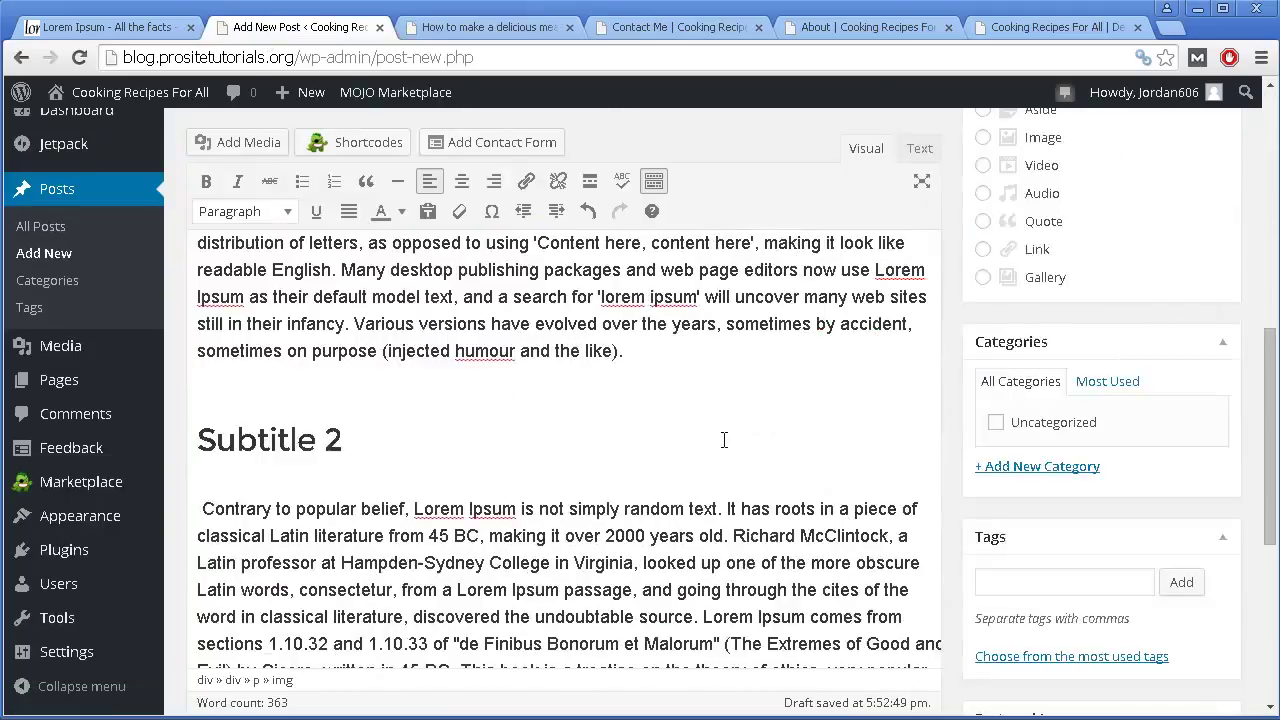
scroll(731, 571, "up", 5)
scroll(757, 577, "up", 10)
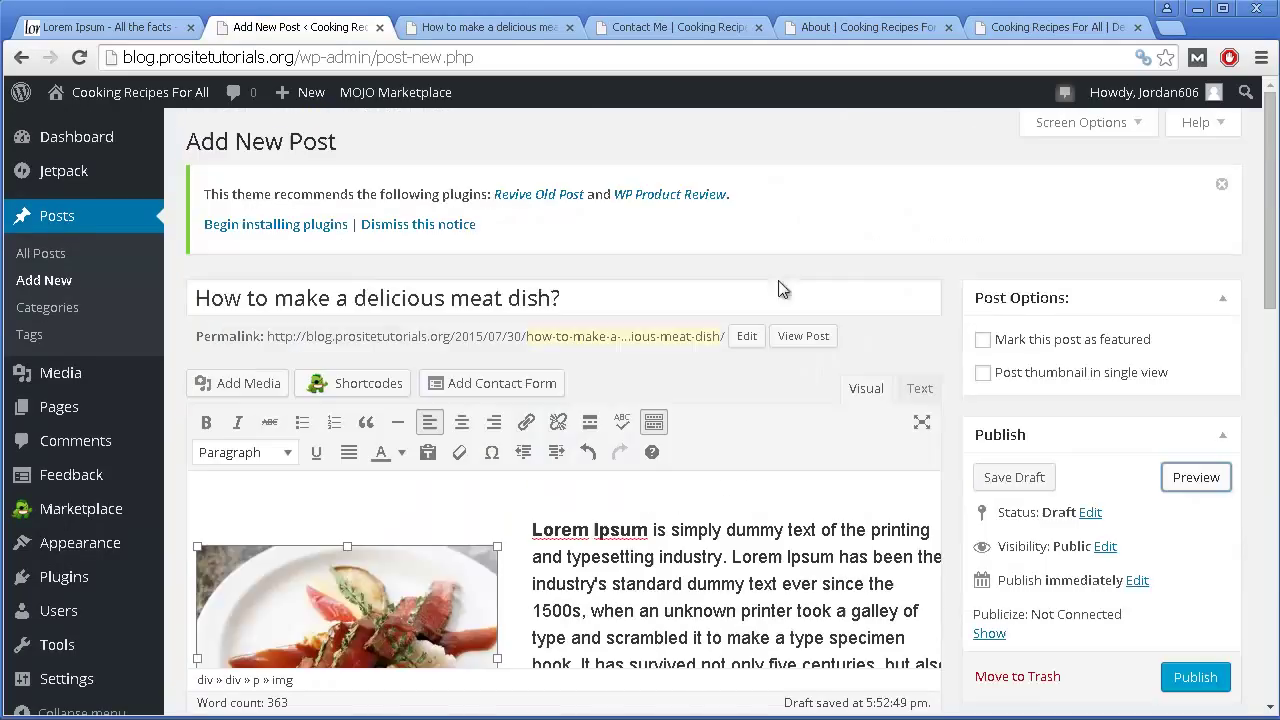
left_click(490, 27)
scroll(601, 338, "down", 10)
scroll(601, 338, "down", 5)
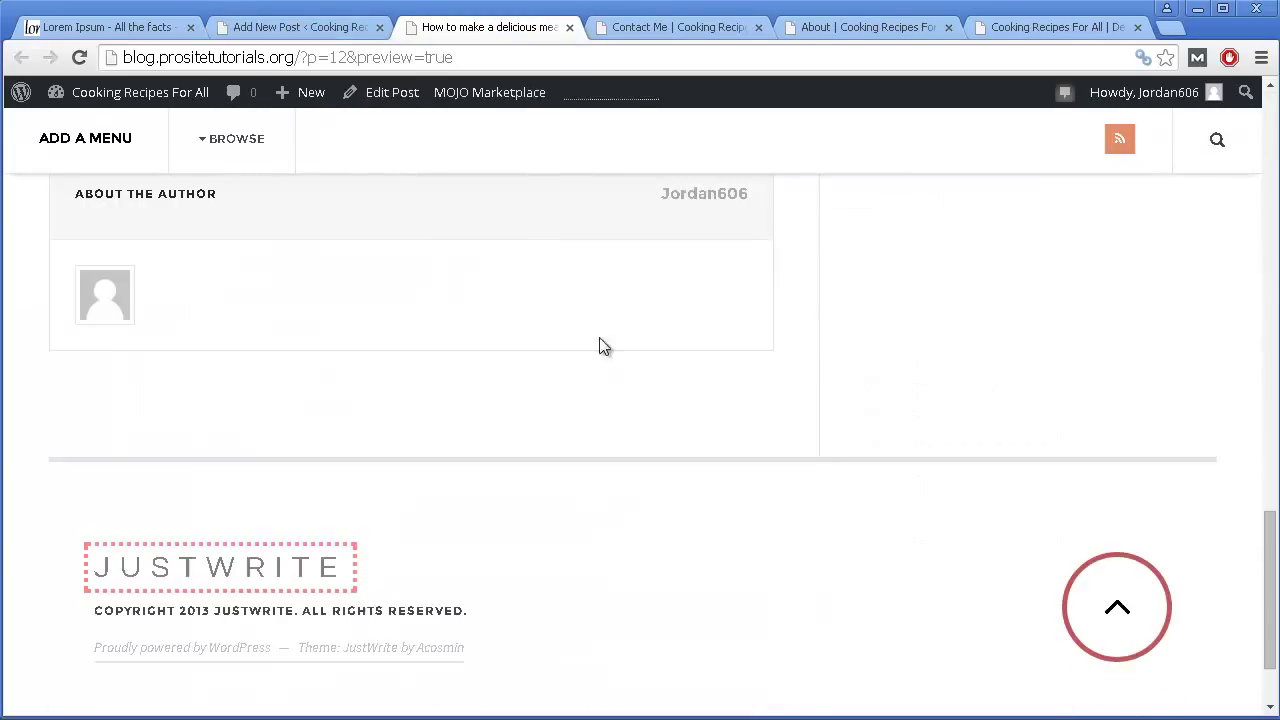
left_click(342, 34)
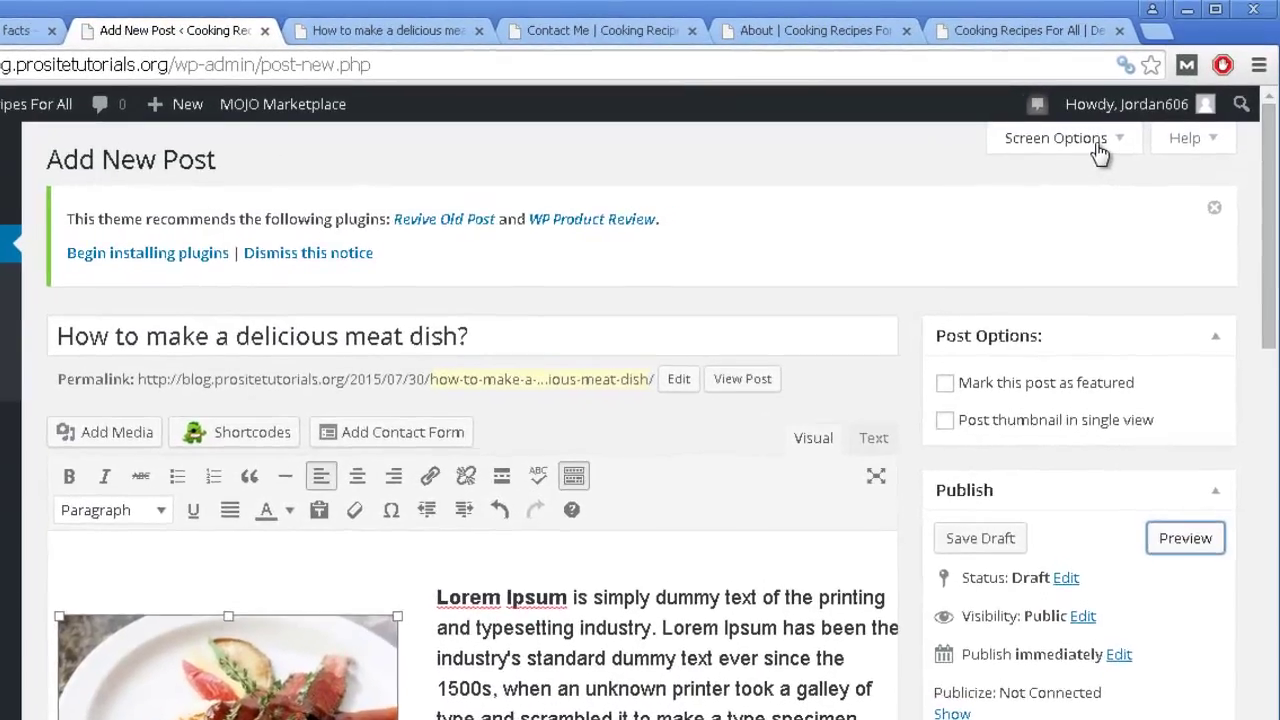
- Show the Discussion box and allow comments, trackbacks and pingbacks on the post
left_click(1108, 138)
left_click(1126, 196)
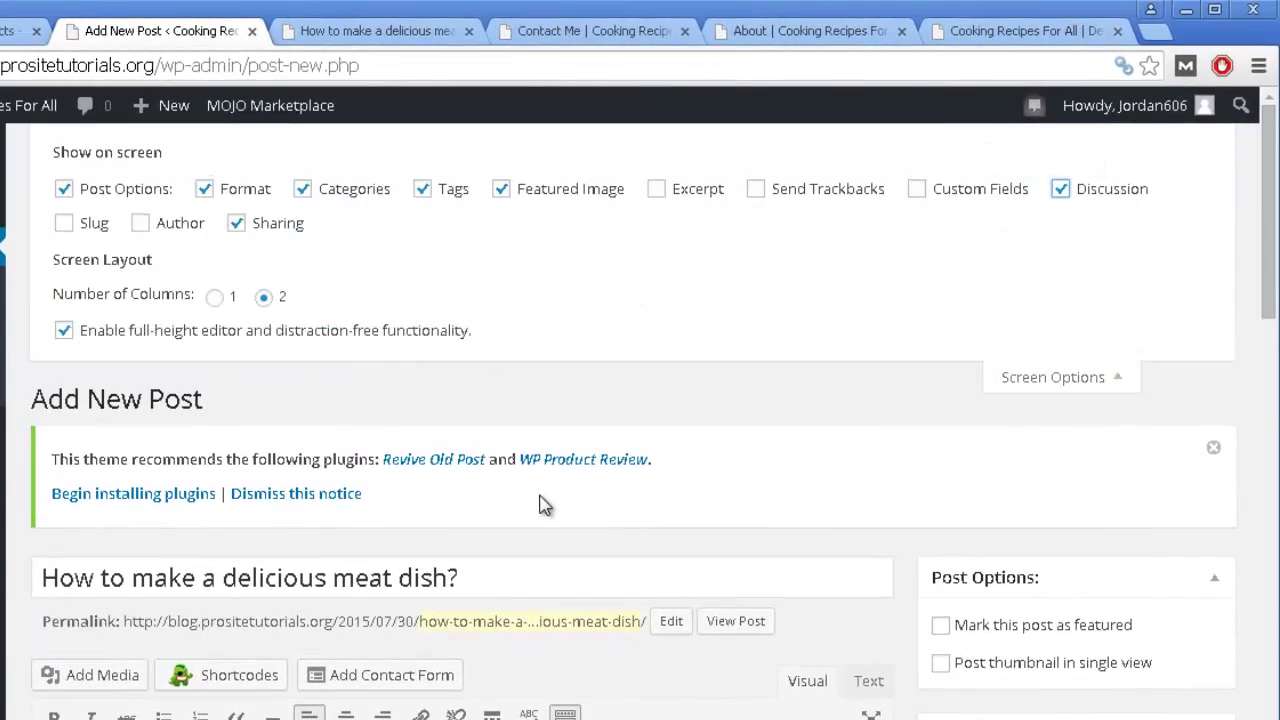
scroll(540, 500, "down", 3)
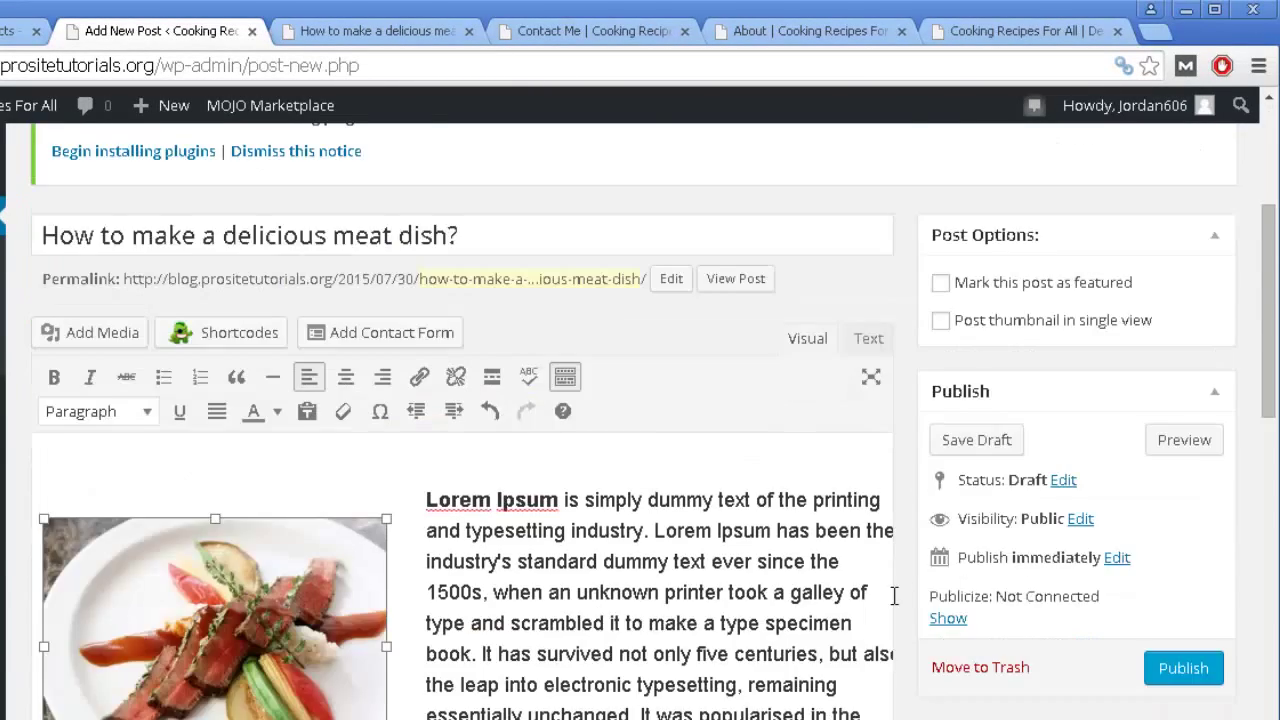
scroll(894, 596, "down", 10)
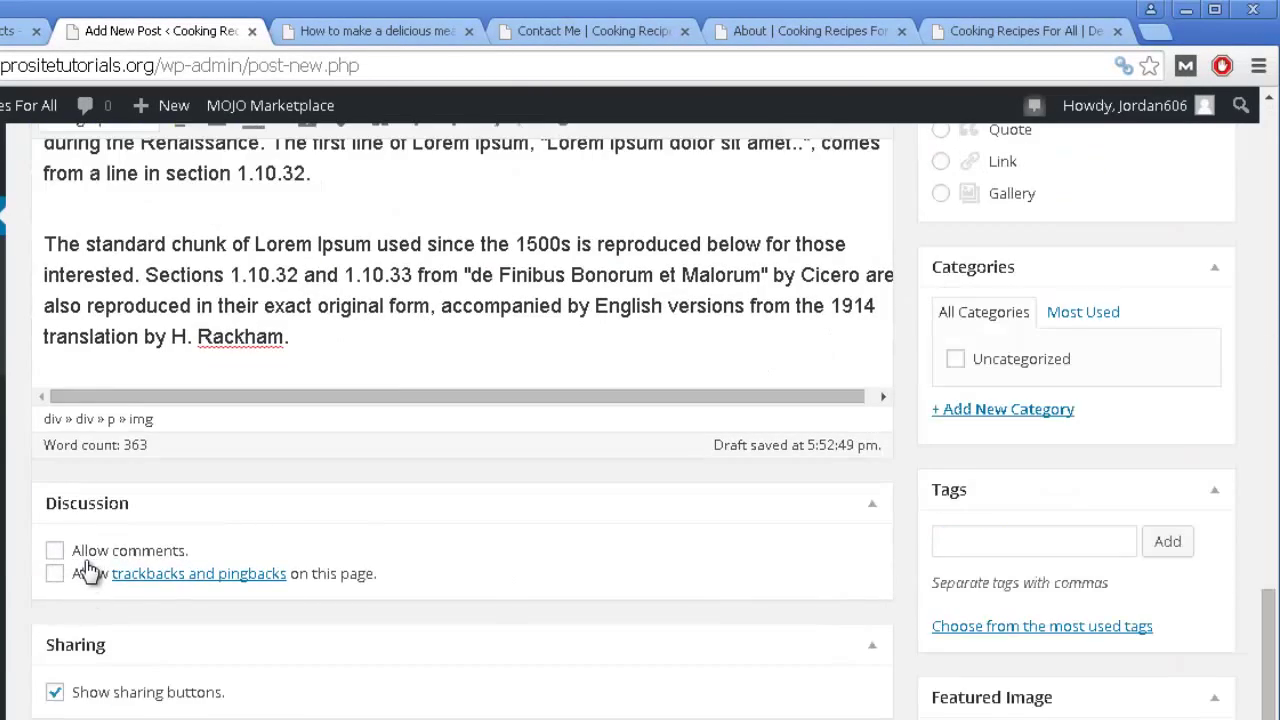
left_click(87, 558)
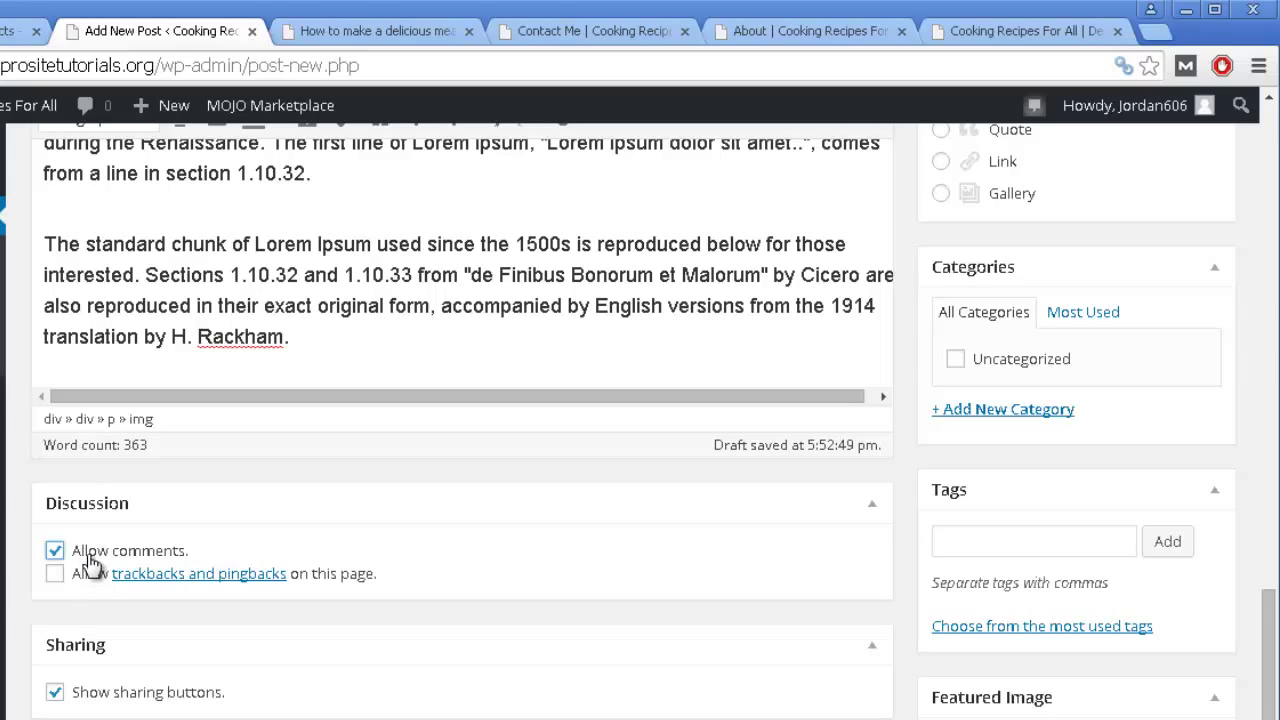
left_click(87, 580)
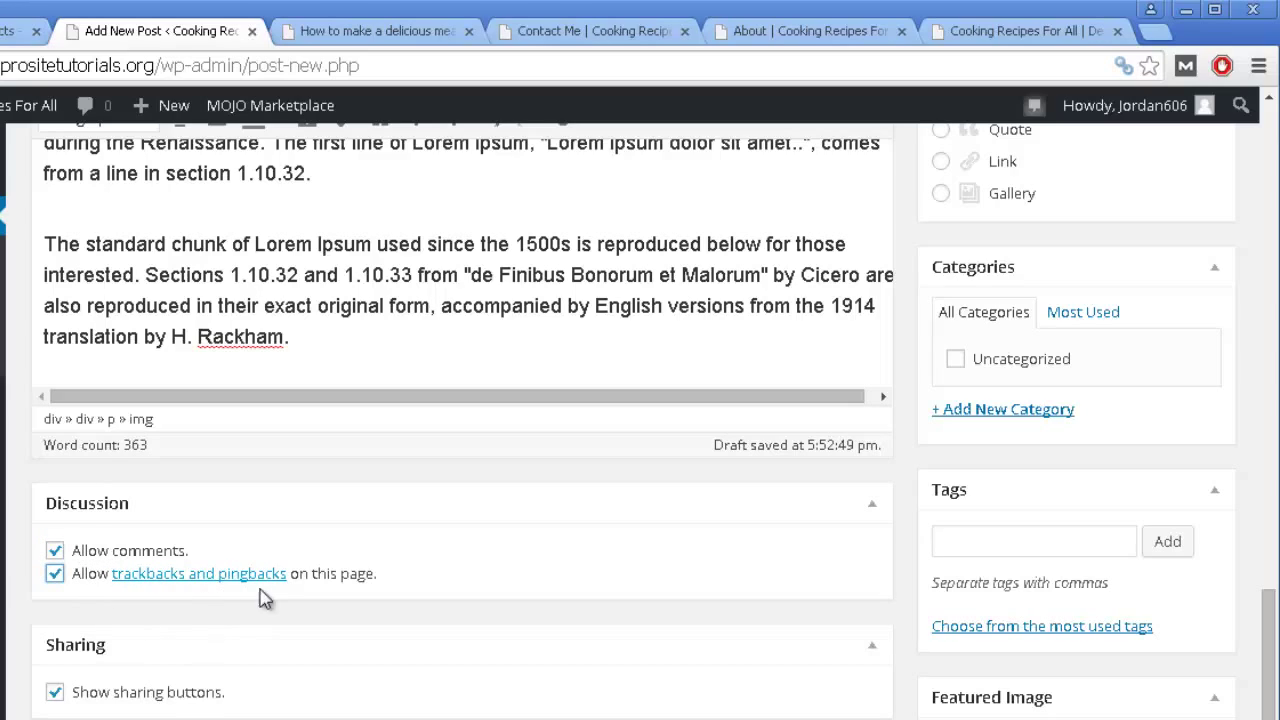
- Publish the meat dish post
scroll(705, 625, "up", 2)
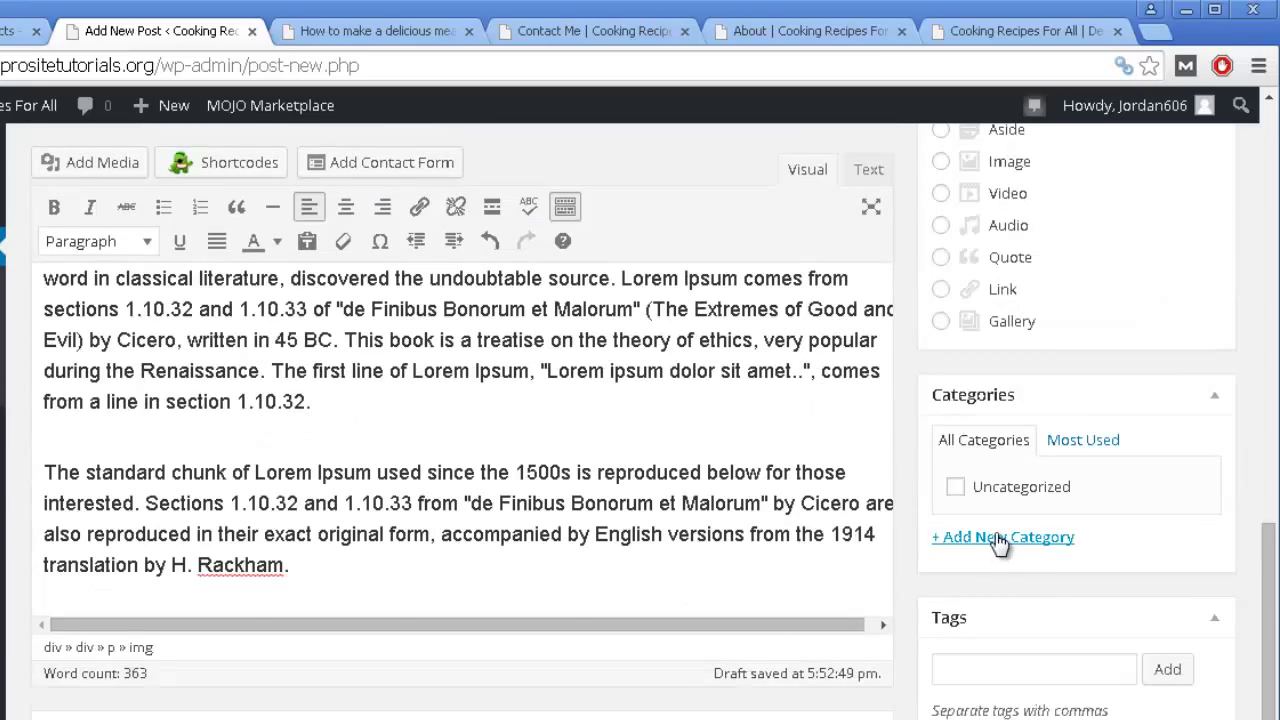
scroll(1010, 535, "up", 3)
left_click(1196, 335)
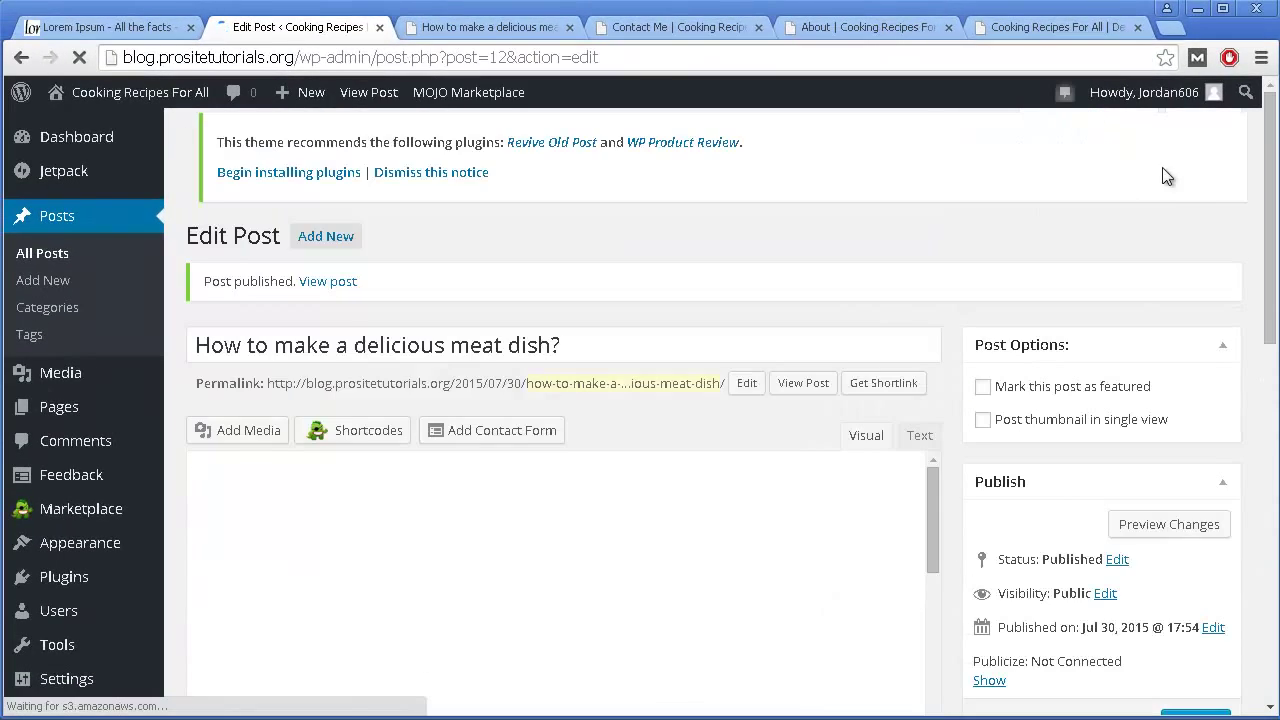
left_click(1186, 538)
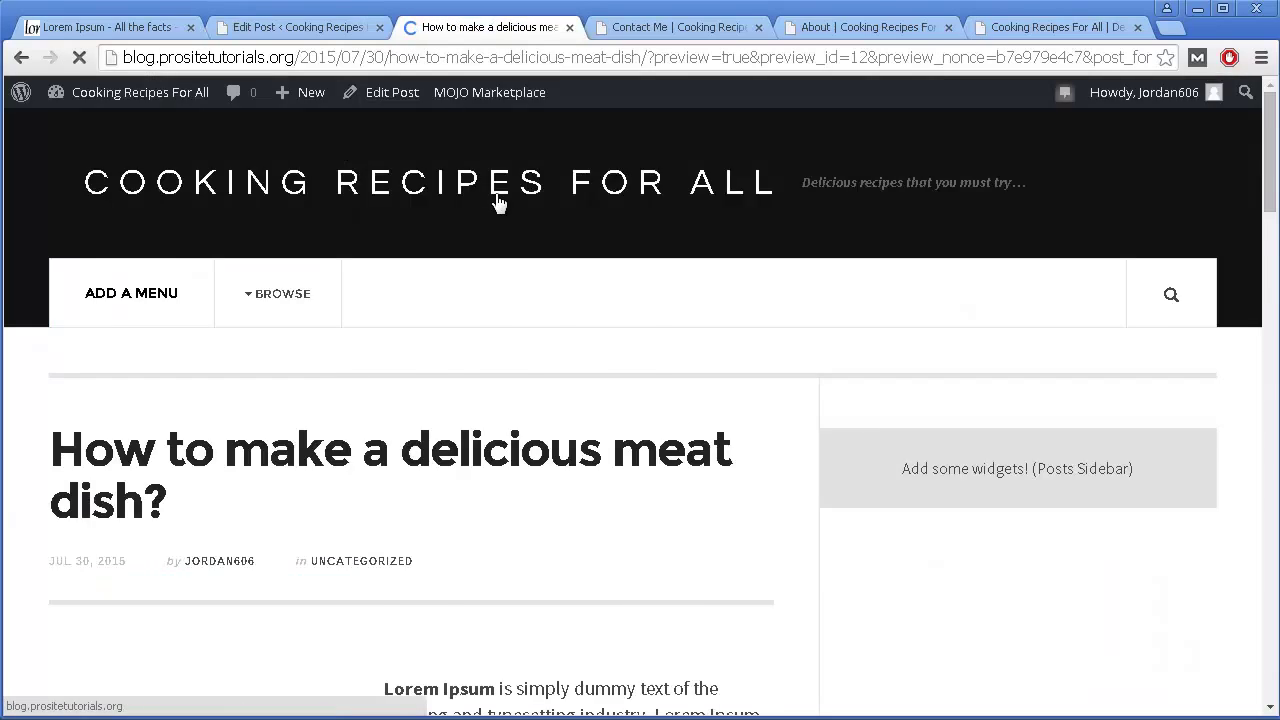
scroll(497, 198, "down", 15)
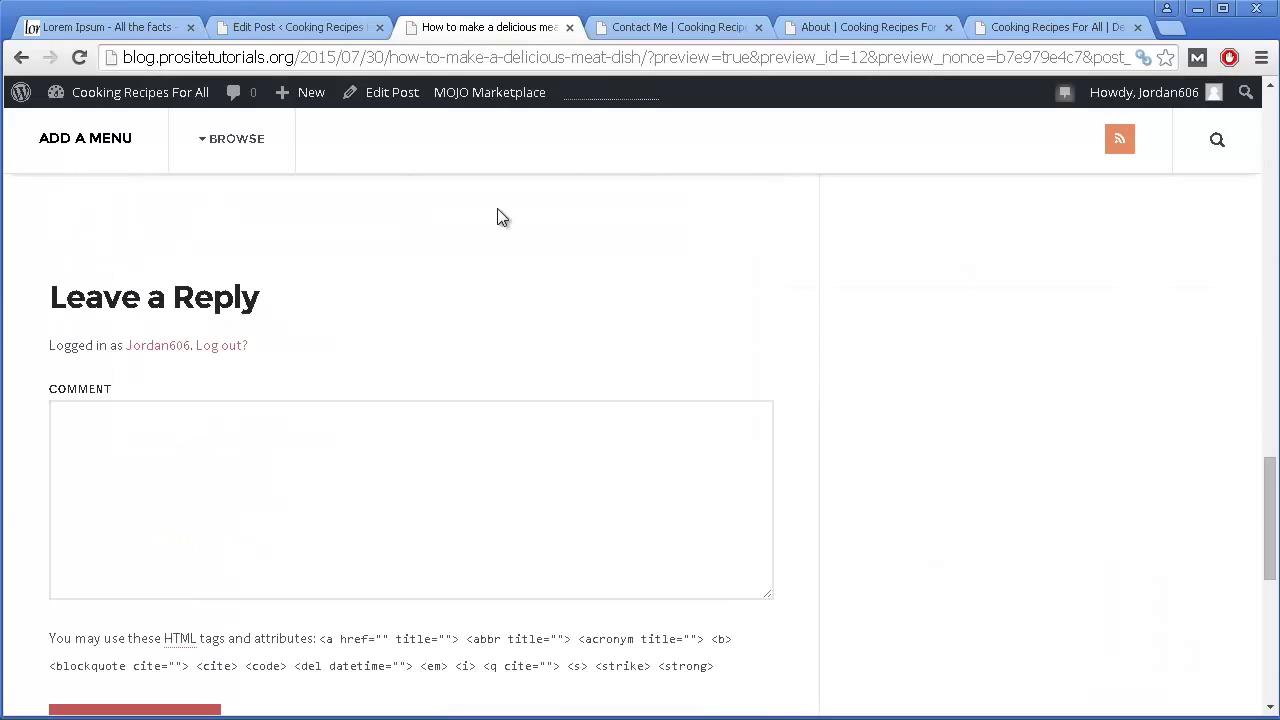
left_click(223, 423)
scroll(397, 614, "down", 4)
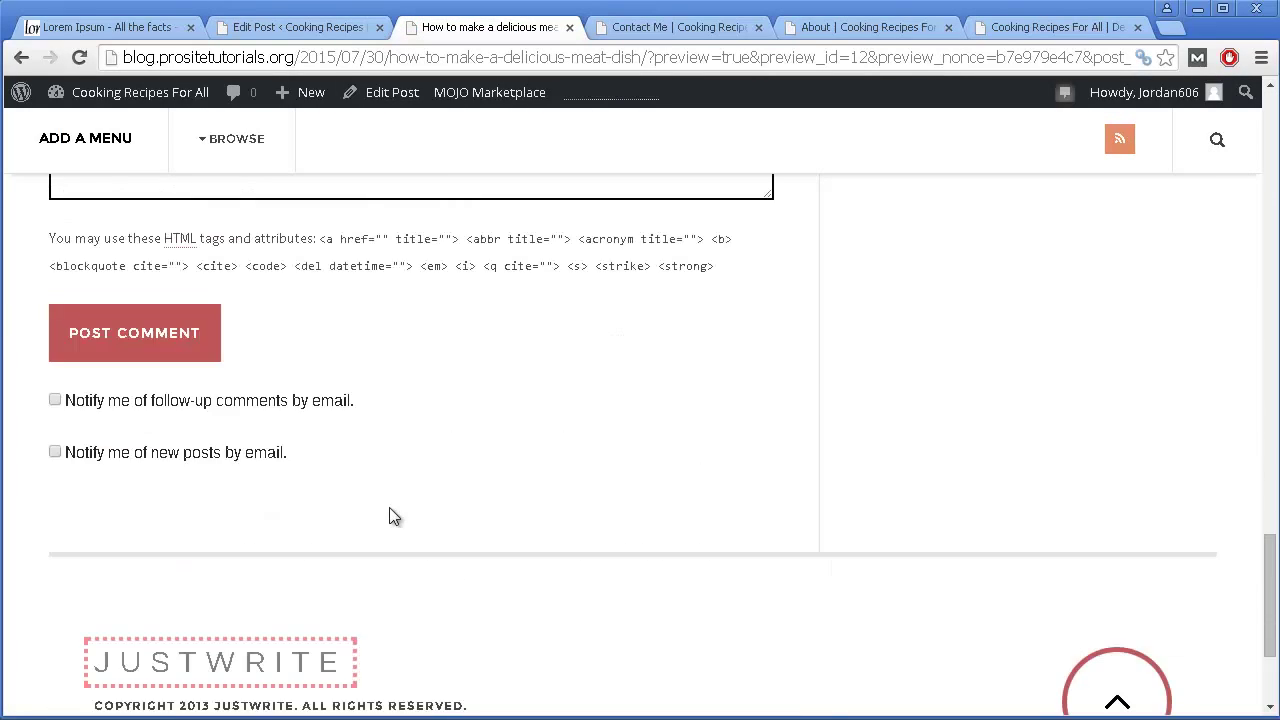
scroll(391, 517, "up", 5)
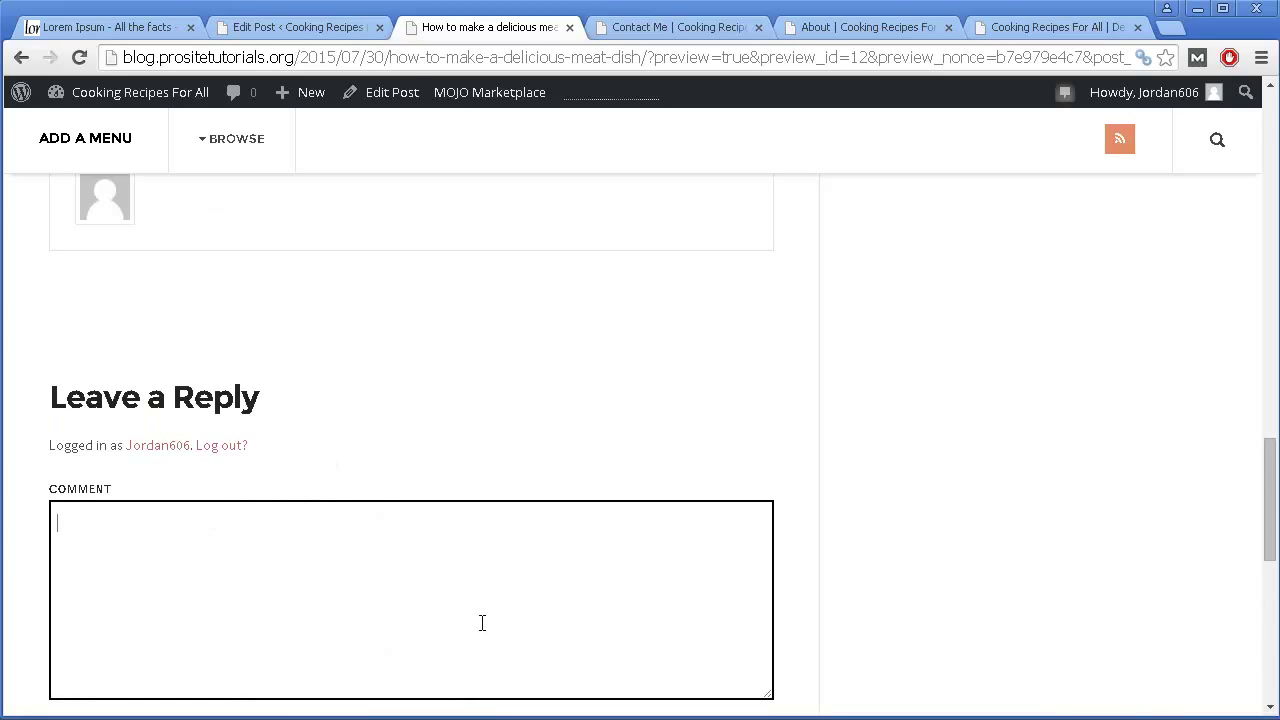
left_click(330, 26)
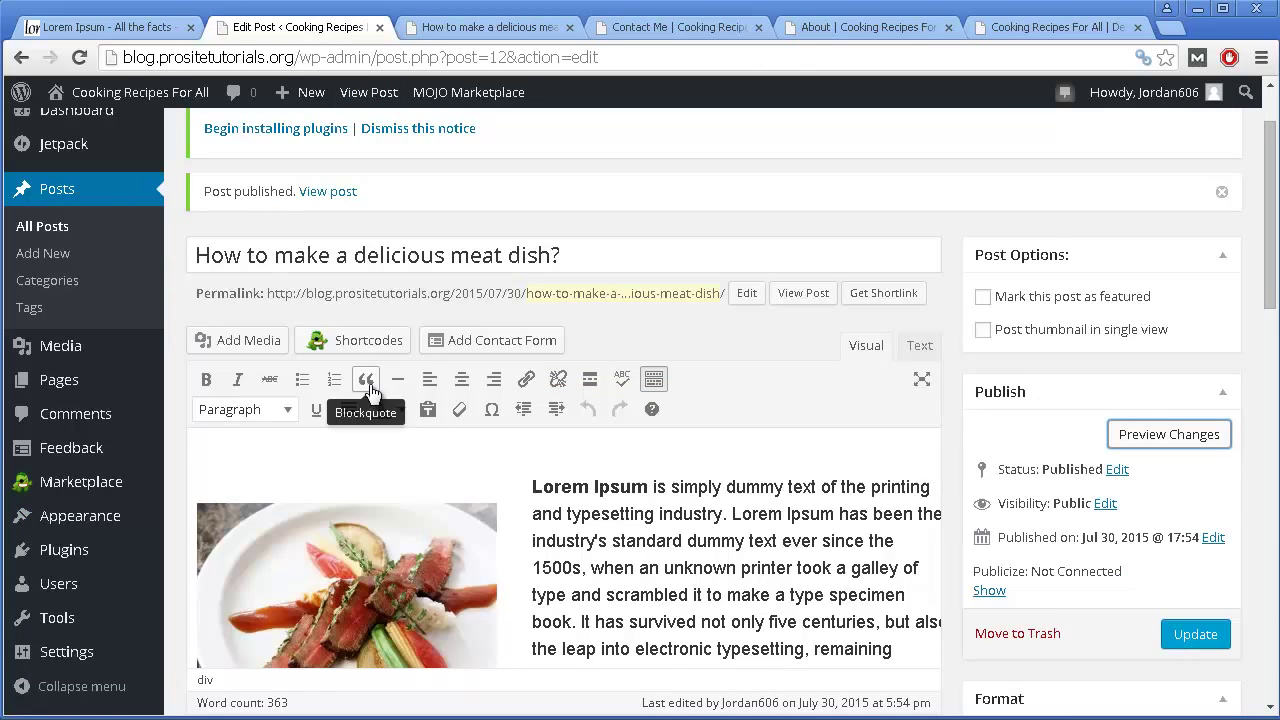
scroll(364, 390, "up", 2)
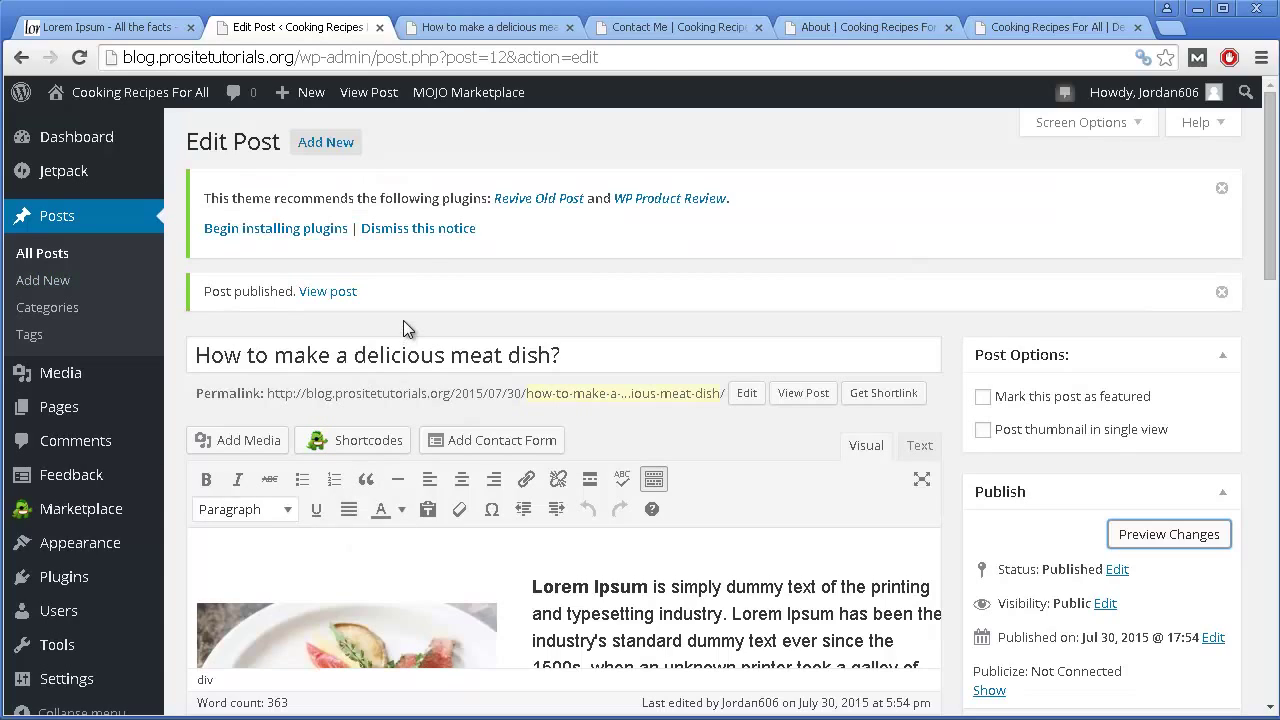
left_click(486, 28)
scroll(494, 486, "up", 20)
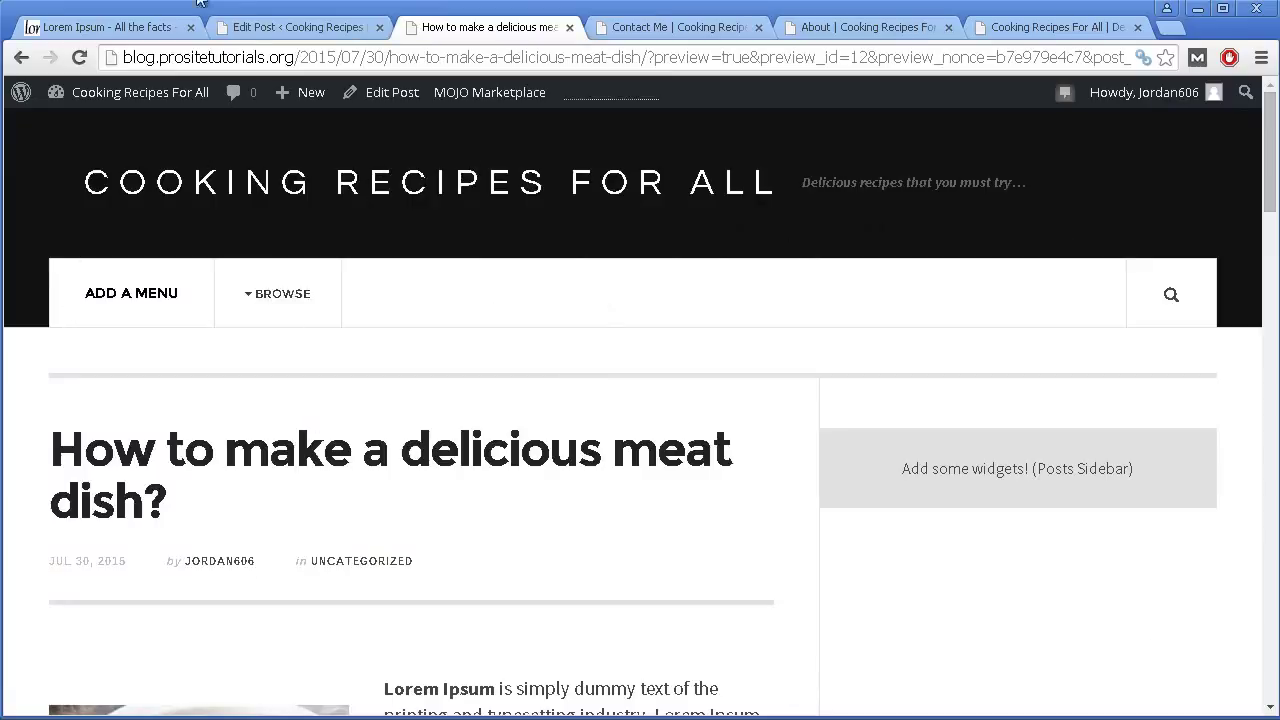
left_click(250, 35)
scroll(177, 235, "down", 1)
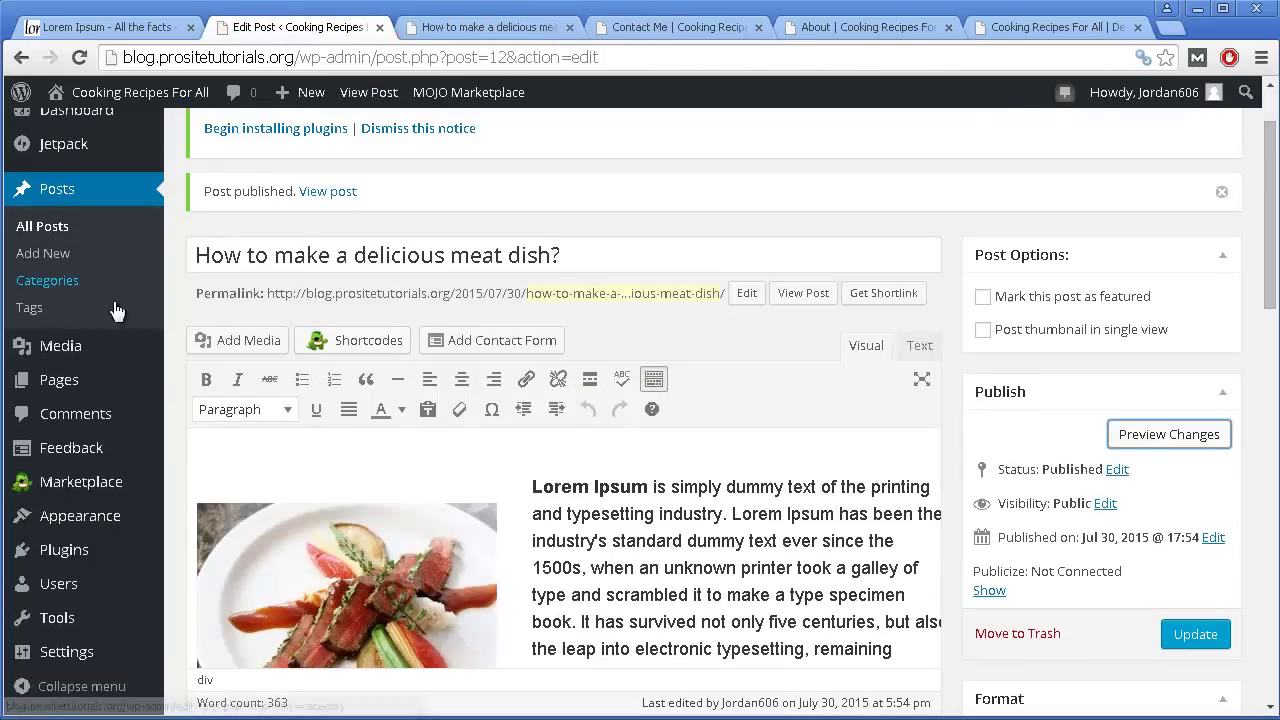
- Open the Customizer, look over the site title and tagline, and expand the Header settings
mouse_move(68, 515)
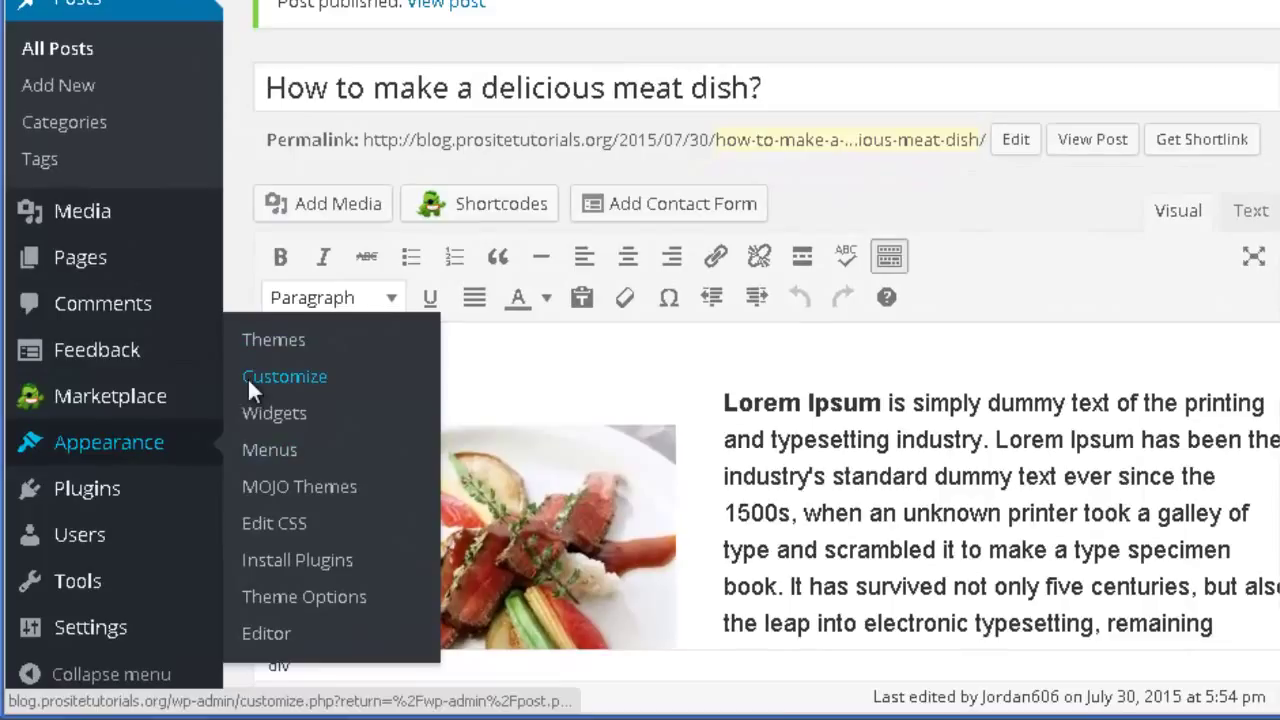
left_click(250, 380)
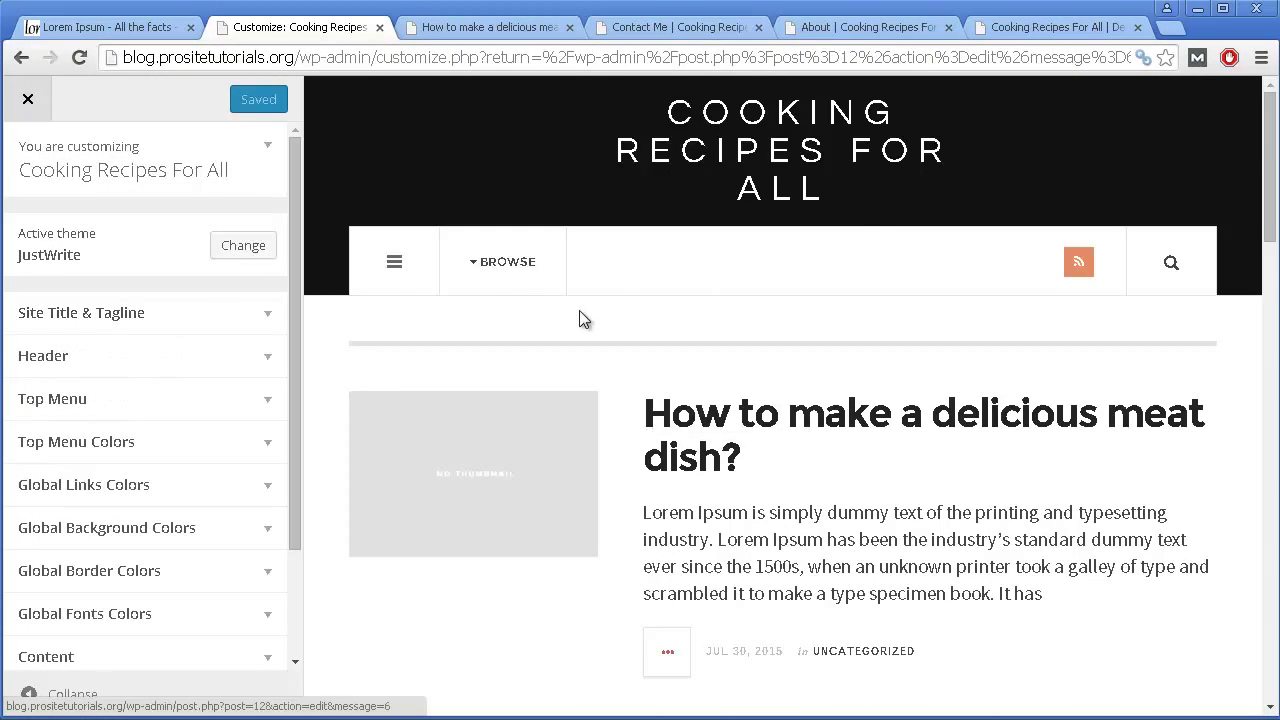
left_click(163, 316)
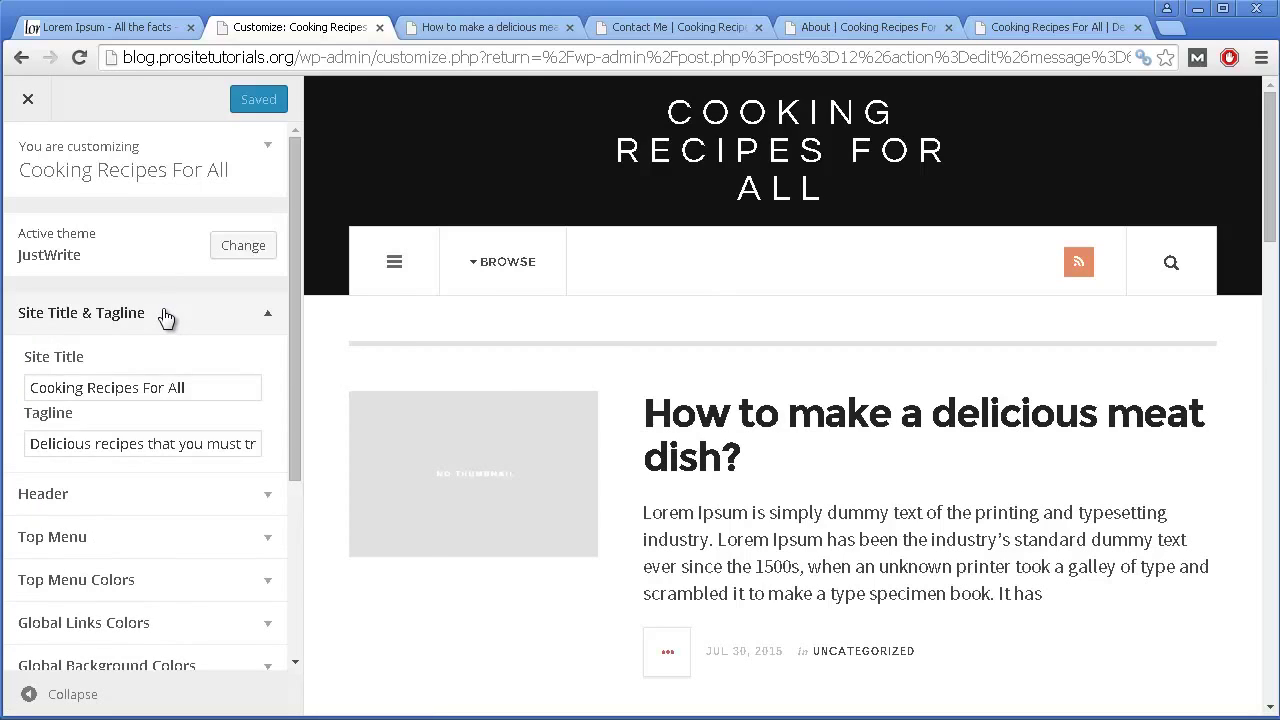
scroll(165, 318, "down", 1)
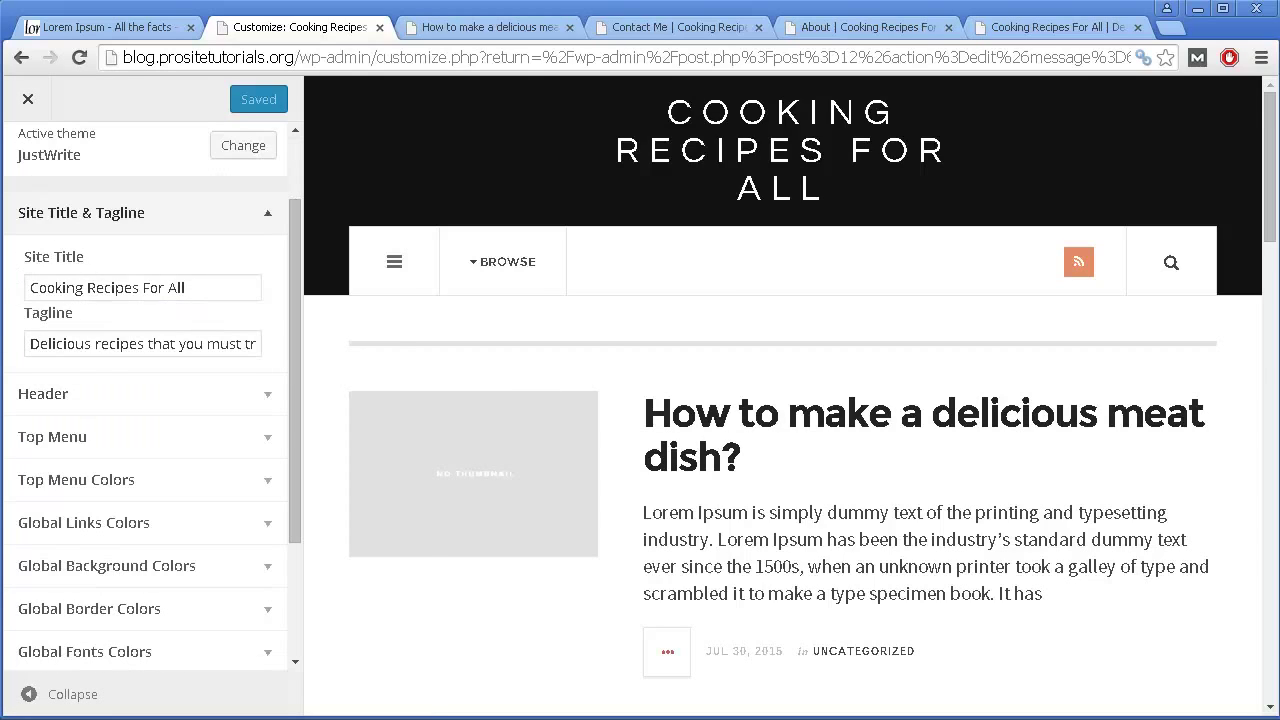
left_click_drag(210, 279, 15, 289)
left_click(108, 342)
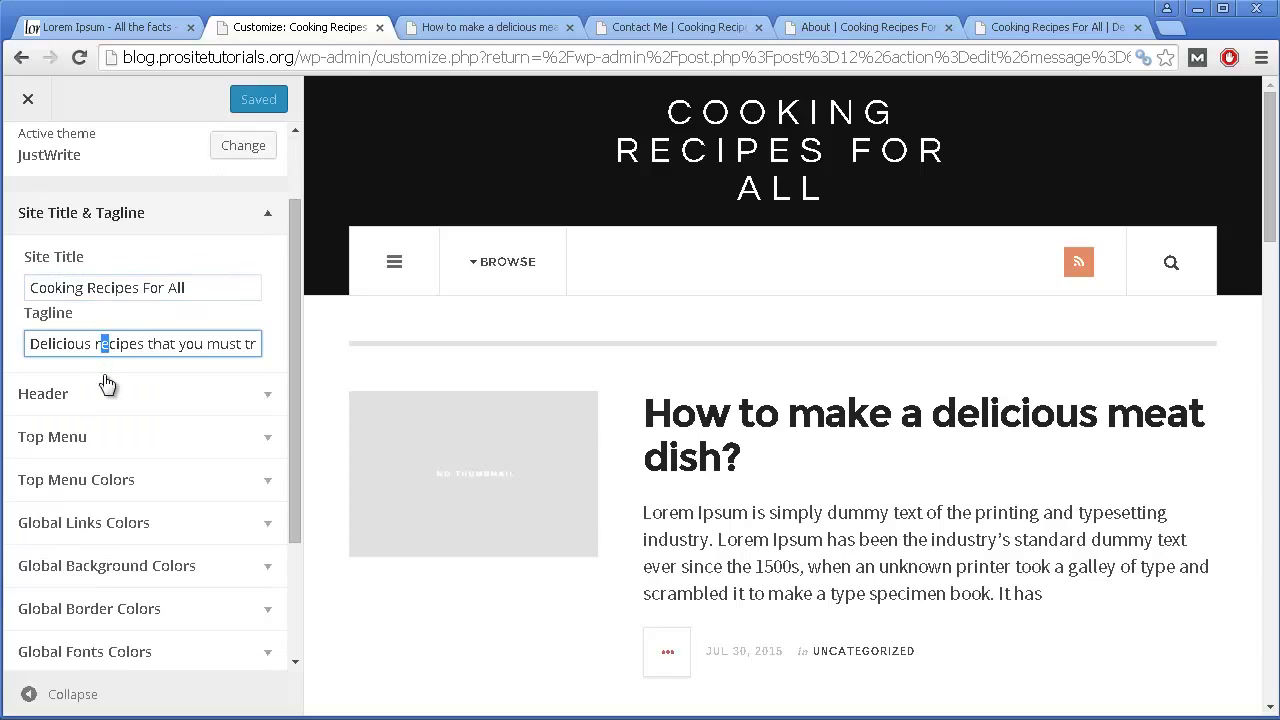
left_click(103, 396)
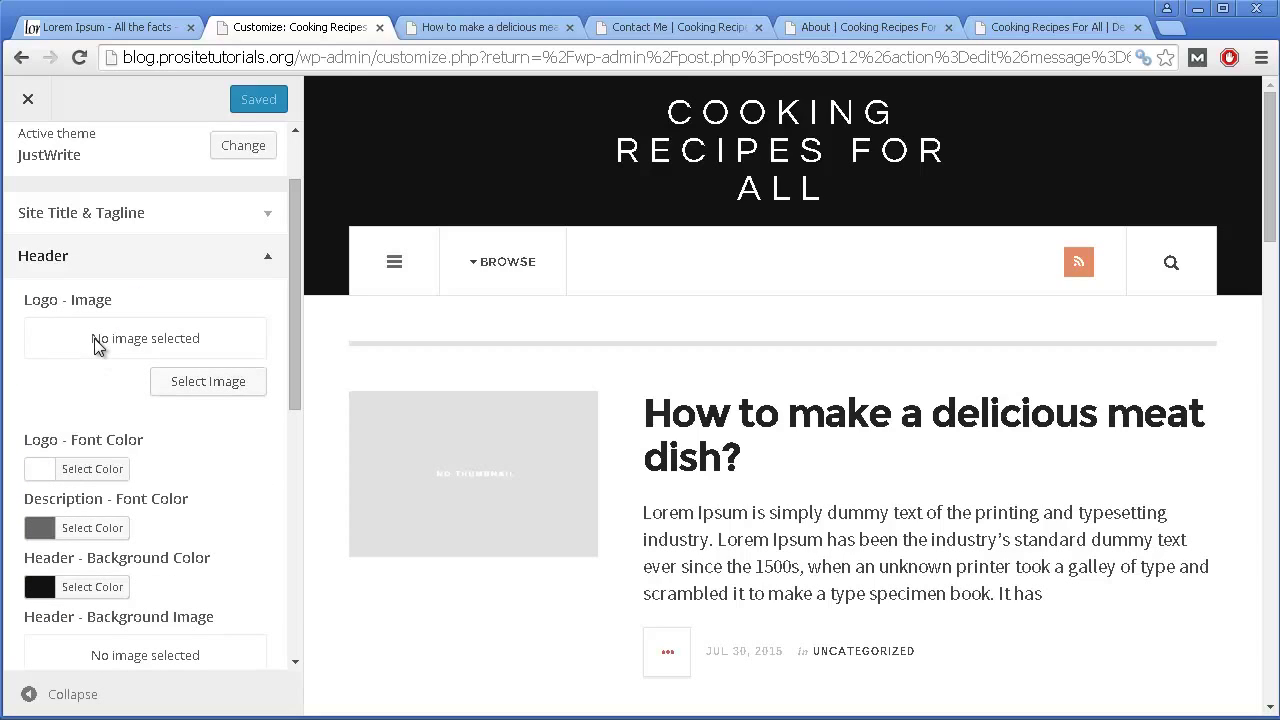
- Switch to Photoshop, close the Properties, History and Layers panels, and nudge the Tools panel lower
mouse_move(1279, 375)
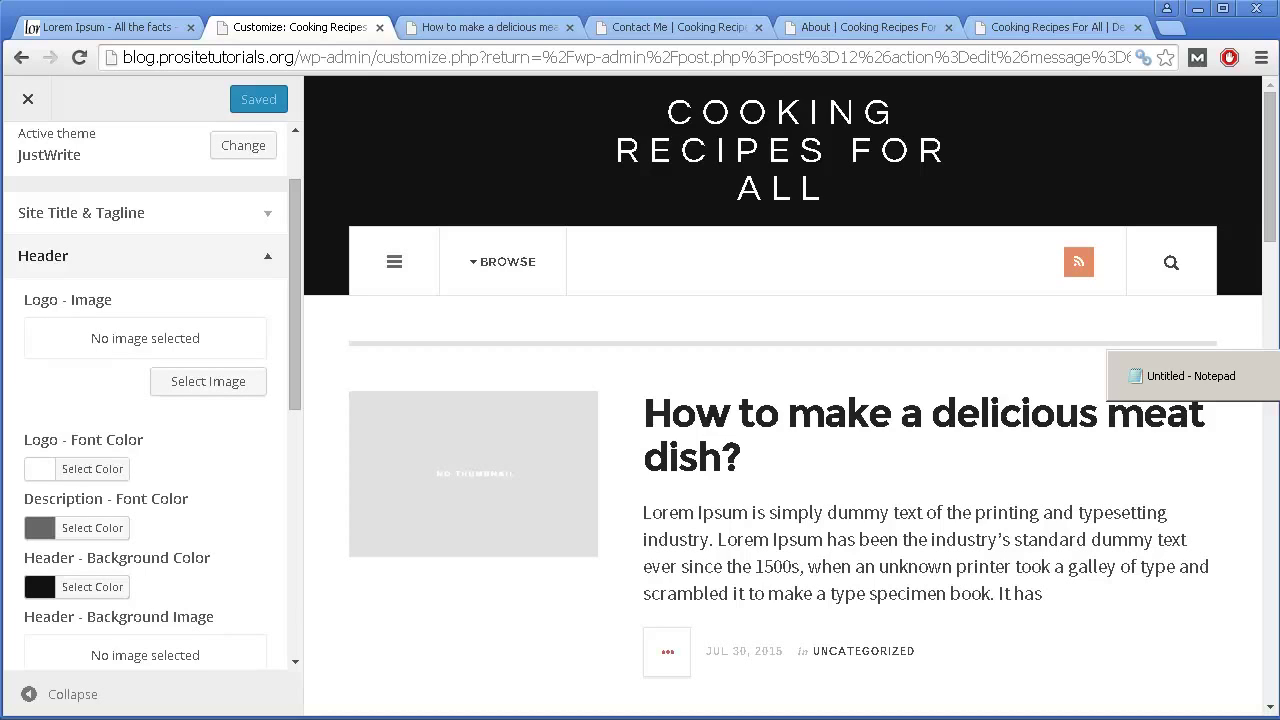
left_click(1279, 296)
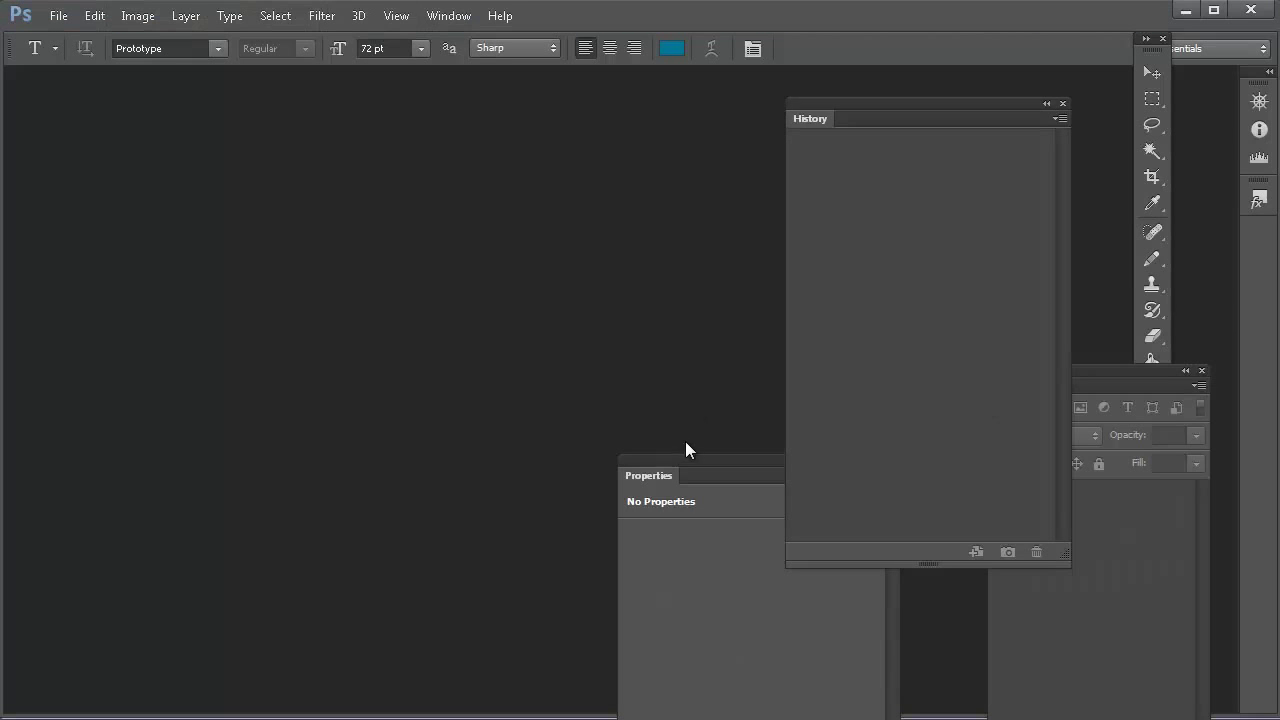
left_click_drag(686, 460, 304, 174)
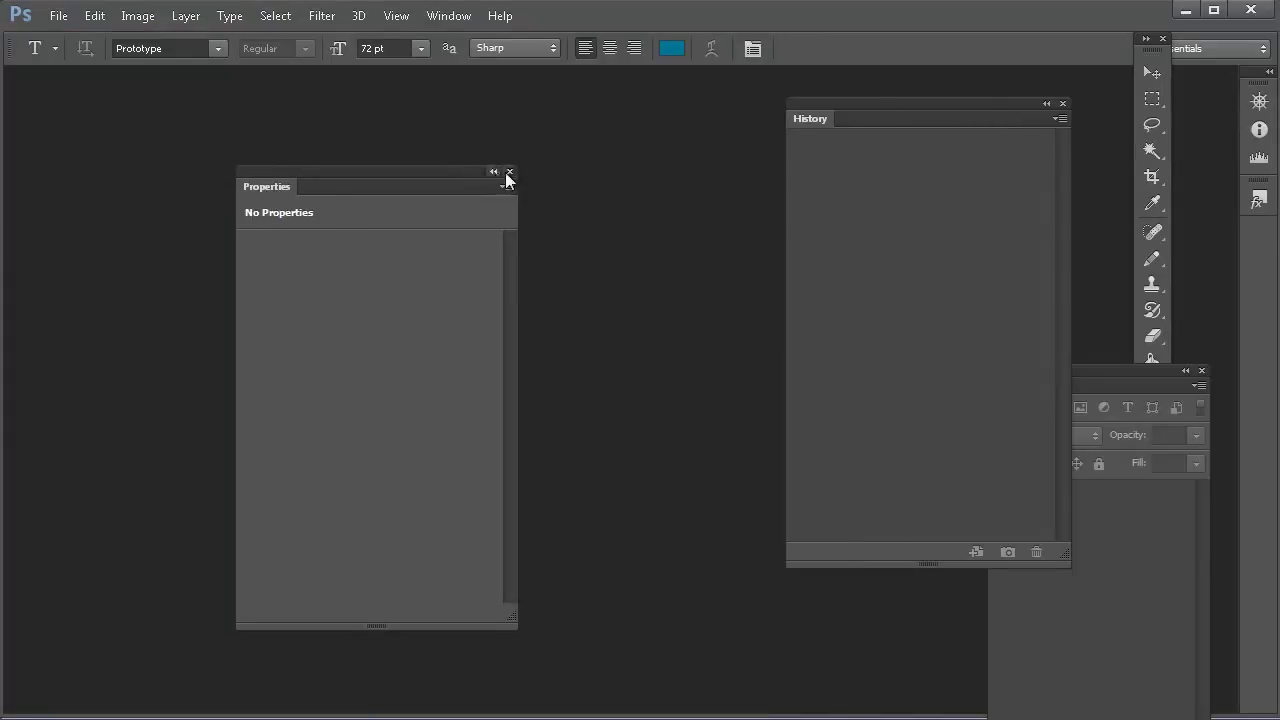
left_click(509, 172)
left_click(1062, 104)
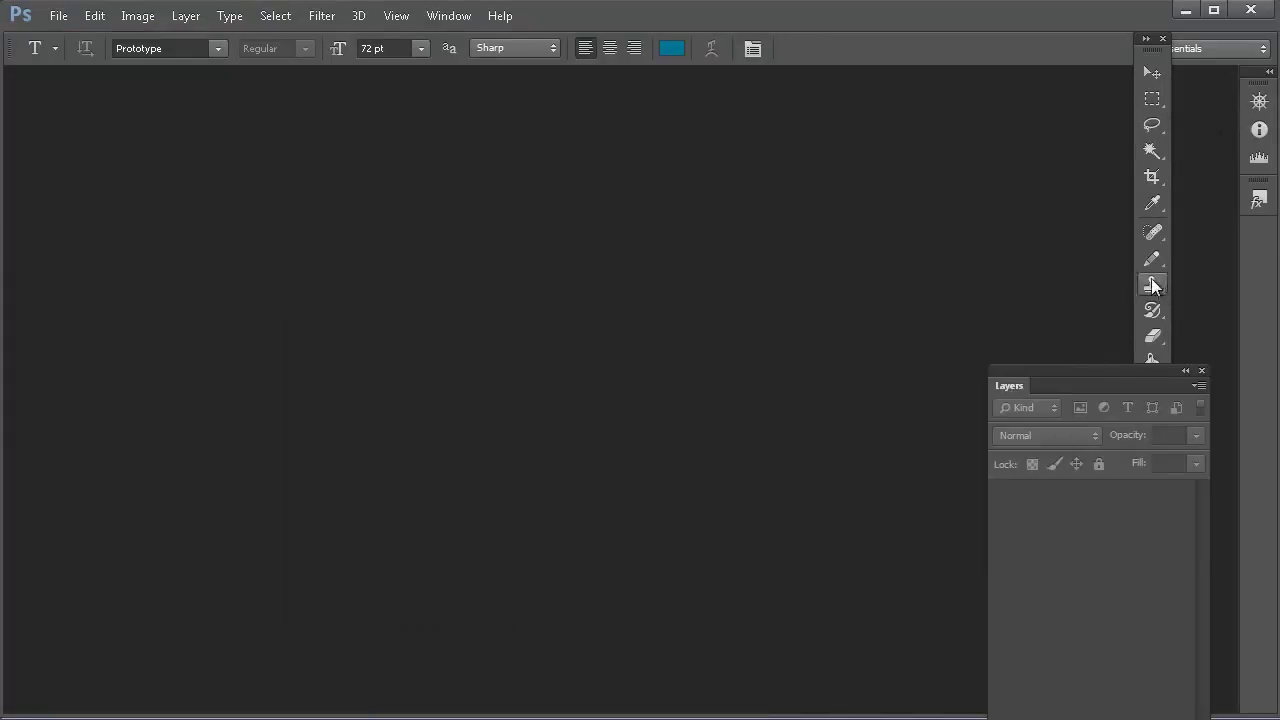
left_click_drag(1129, 371, 836, 222)
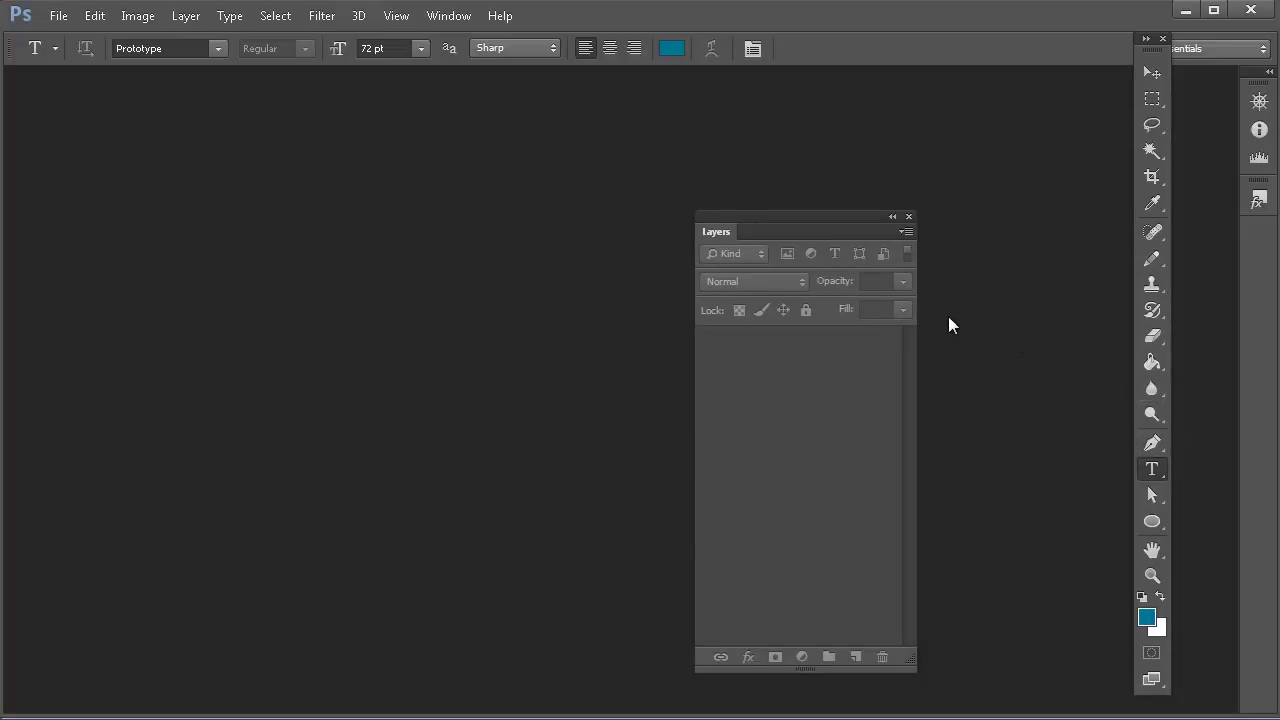
left_click(907, 217)
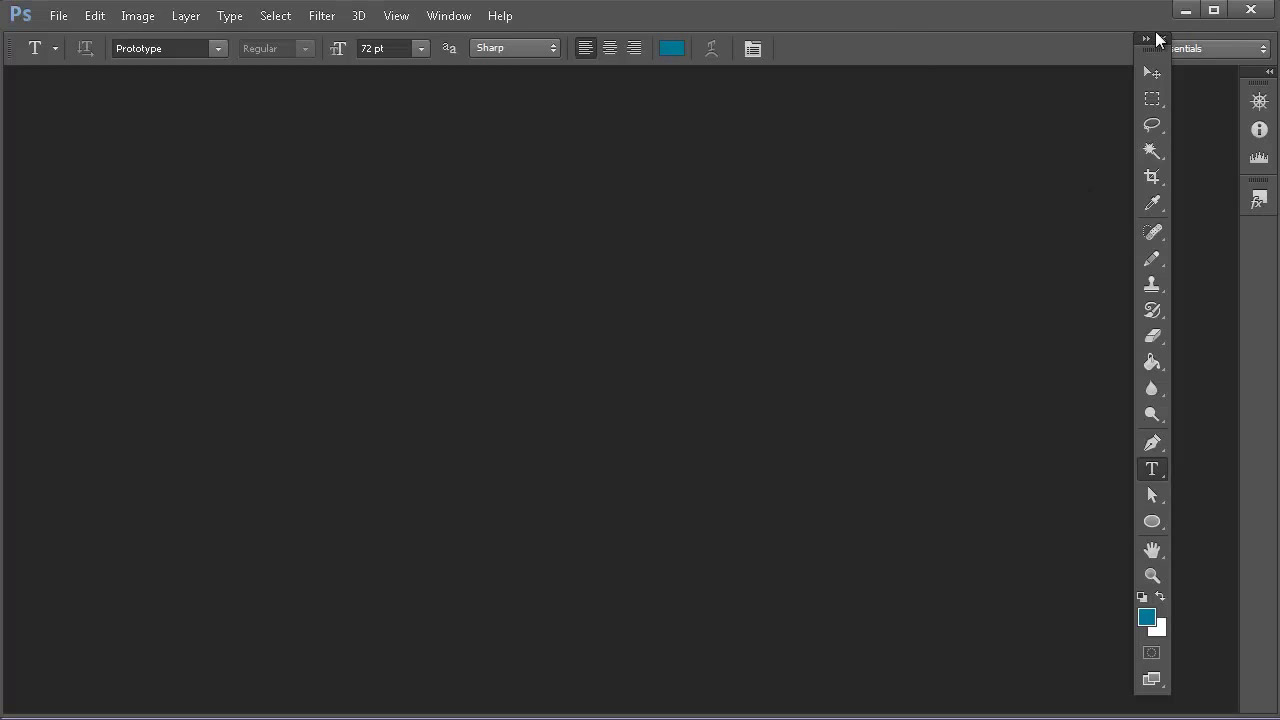
mouse_move(1159, 38)
left_mouse_down()
mouse_move(1158, 72)
mouse_move(1148, 58)
left_mouse_up()
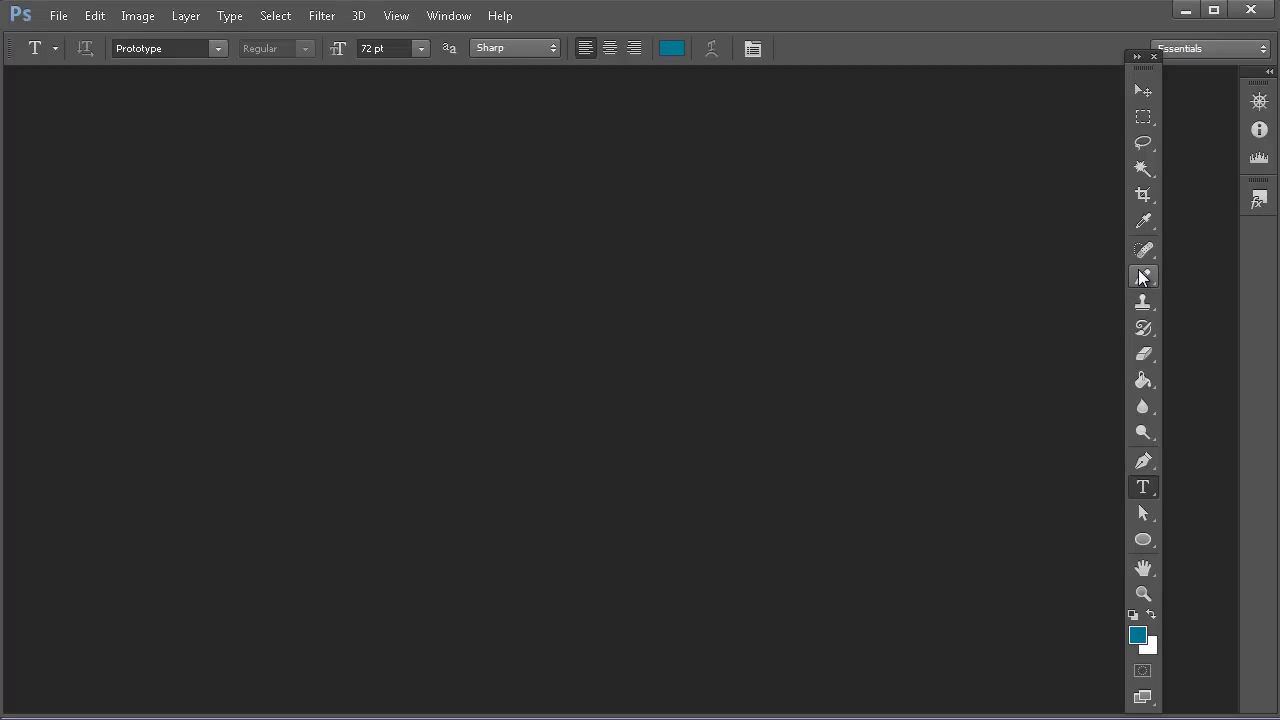
- Create a new 300 × 100 pixel, 72 ppi white document and centre its window
left_click(57, 19)
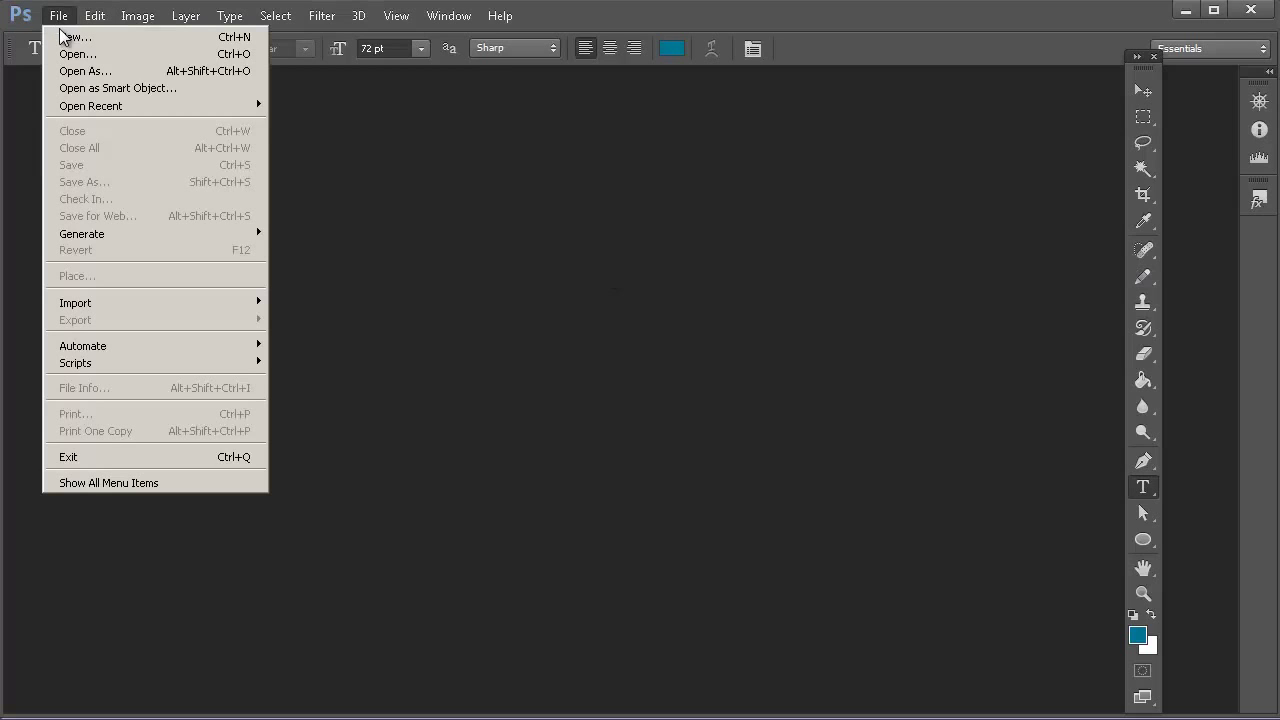
left_click(67, 38)
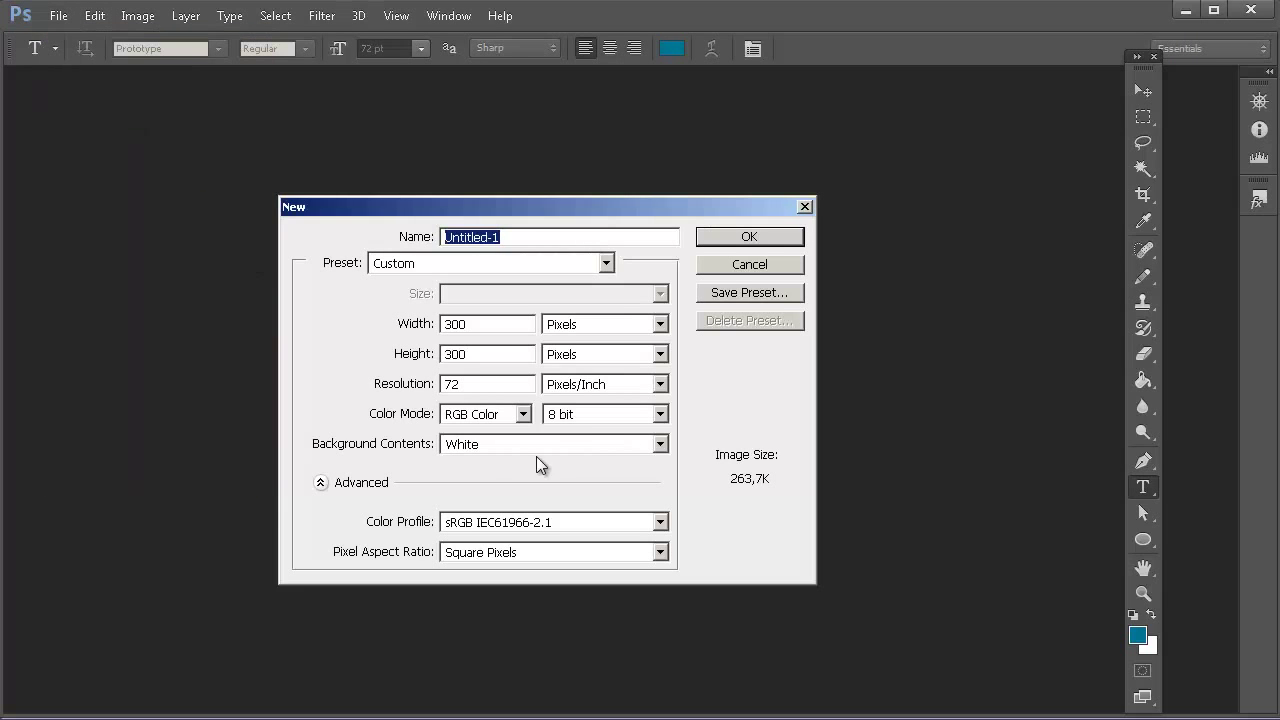
left_click(482, 361)
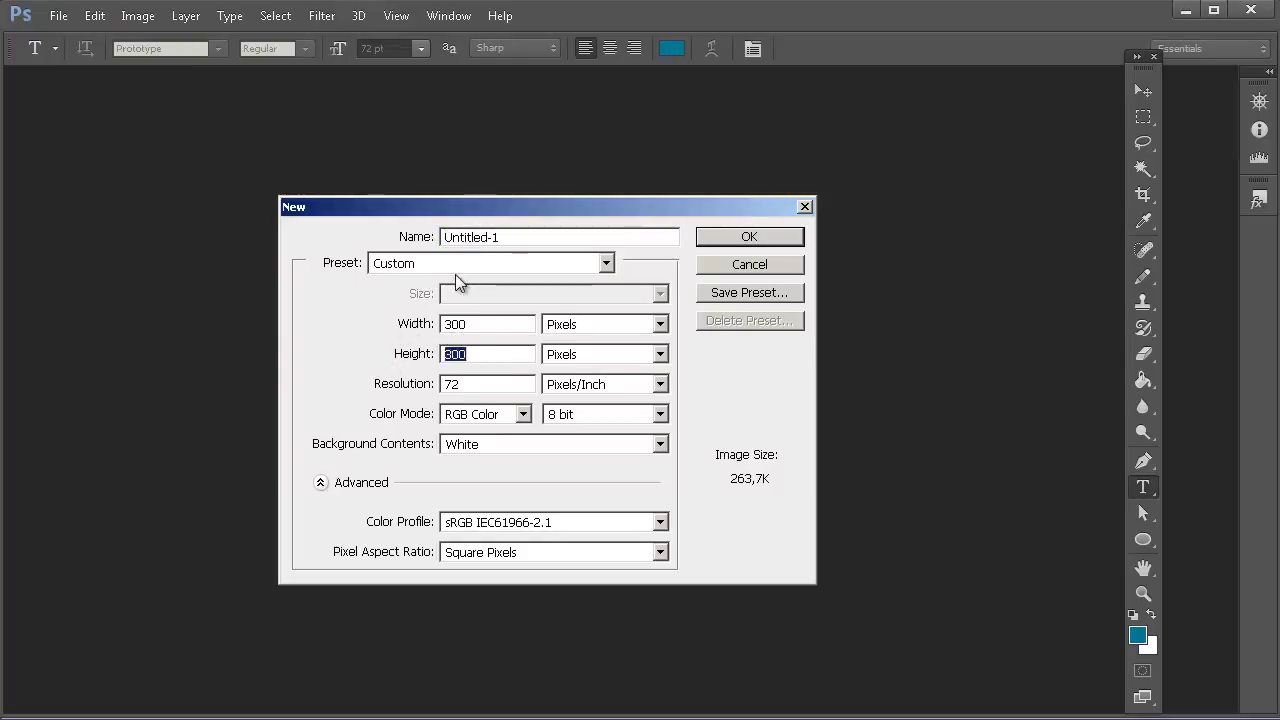
type("100")
left_click(769, 234)
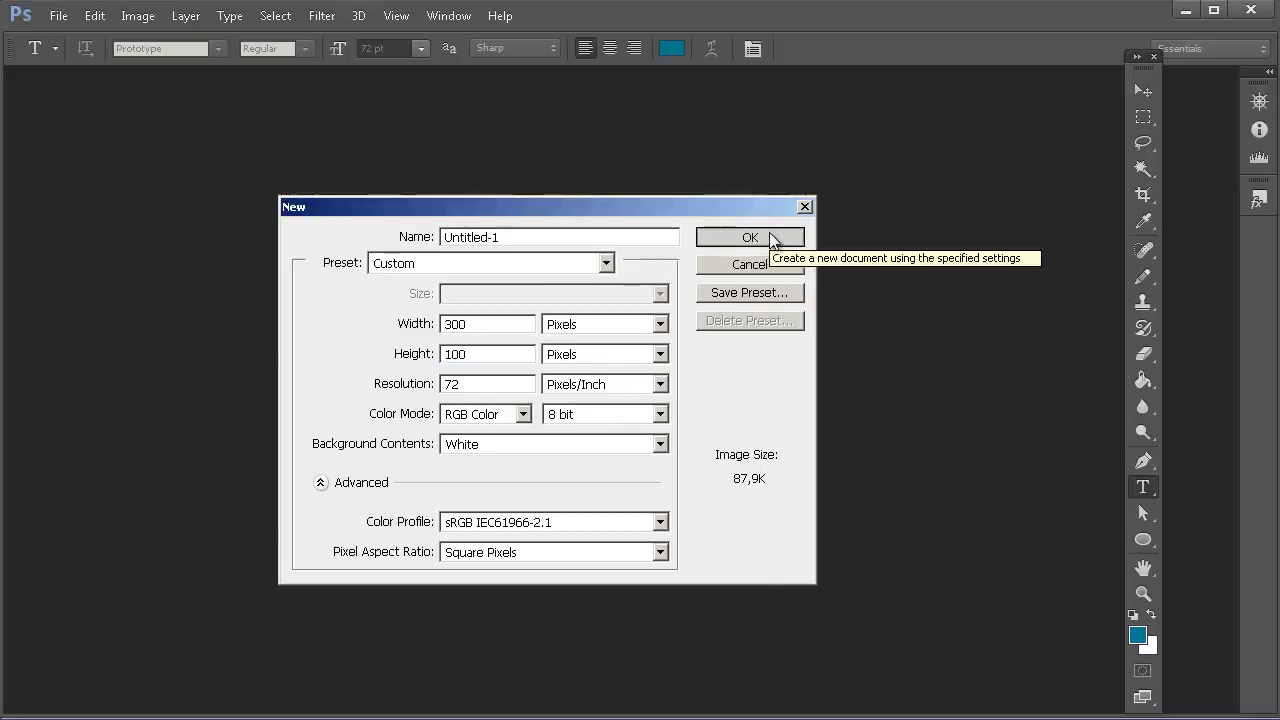
left_click(771, 239)
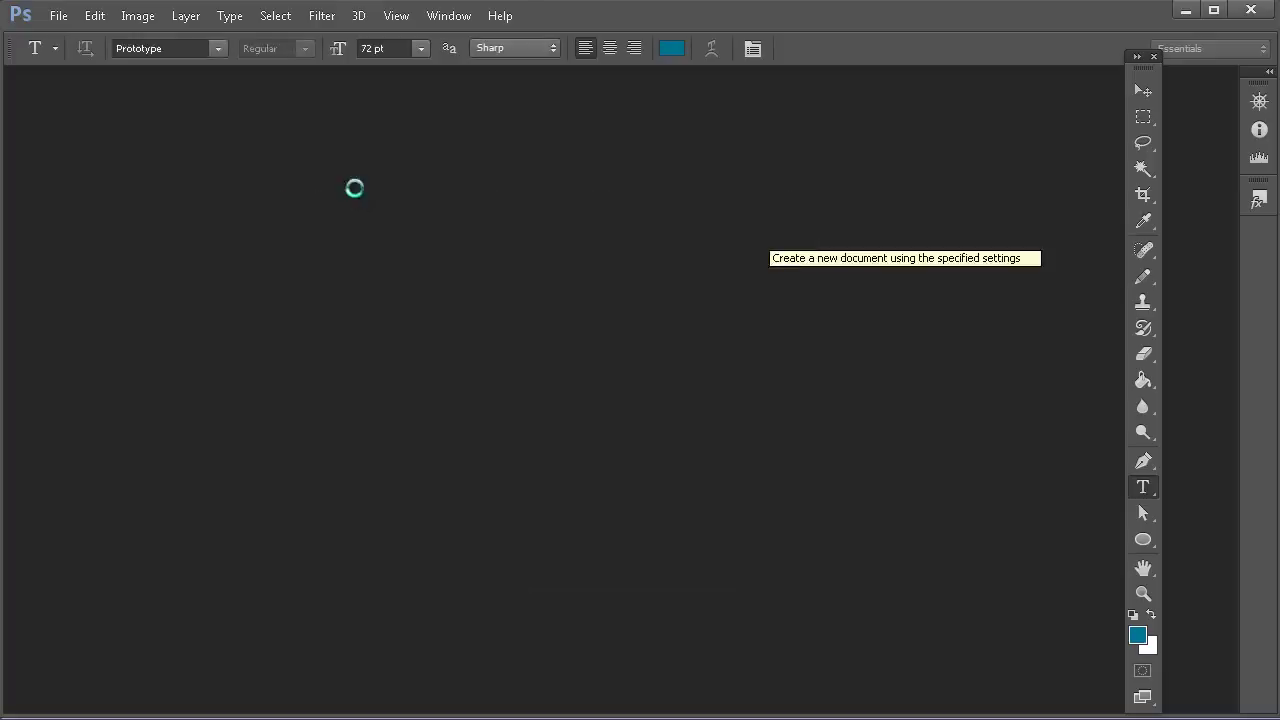
left_click_drag(86, 80, 506, 254)
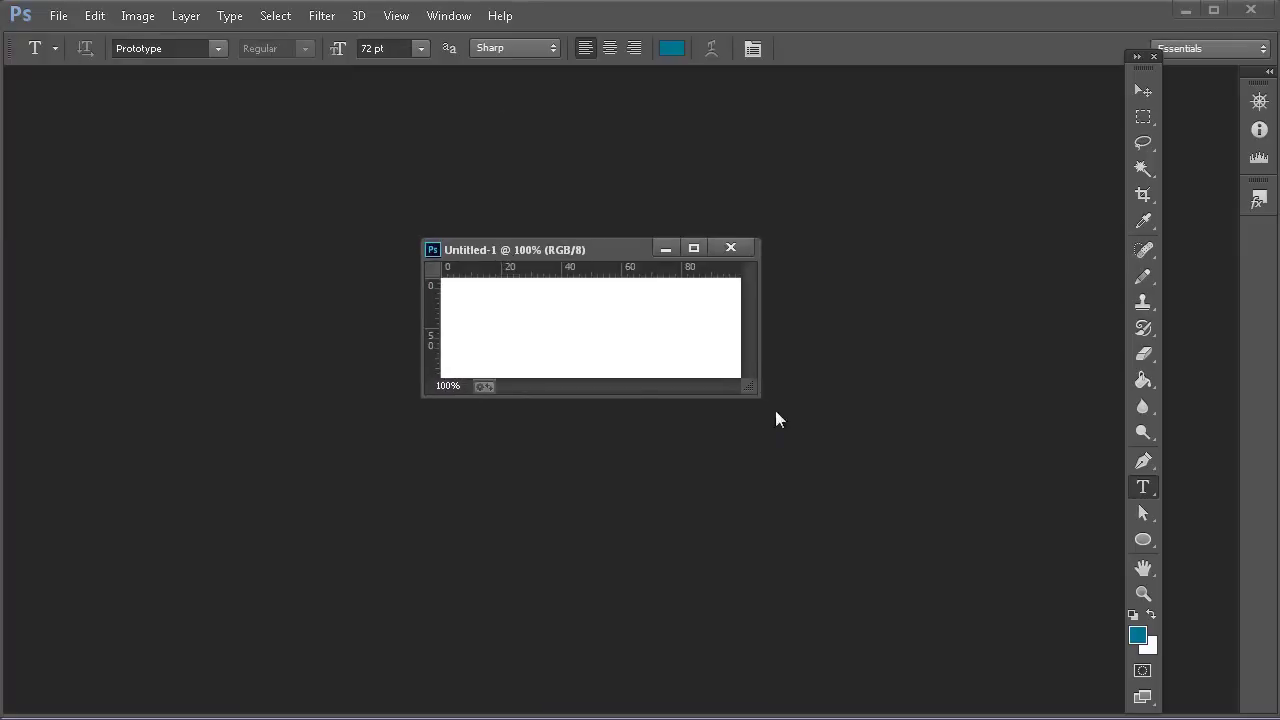
- Show the Layers panel beside the document and start converting the Background layer
left_click_drag(748, 387, 902, 508)
left_click_drag(677, 258, 567, 255)
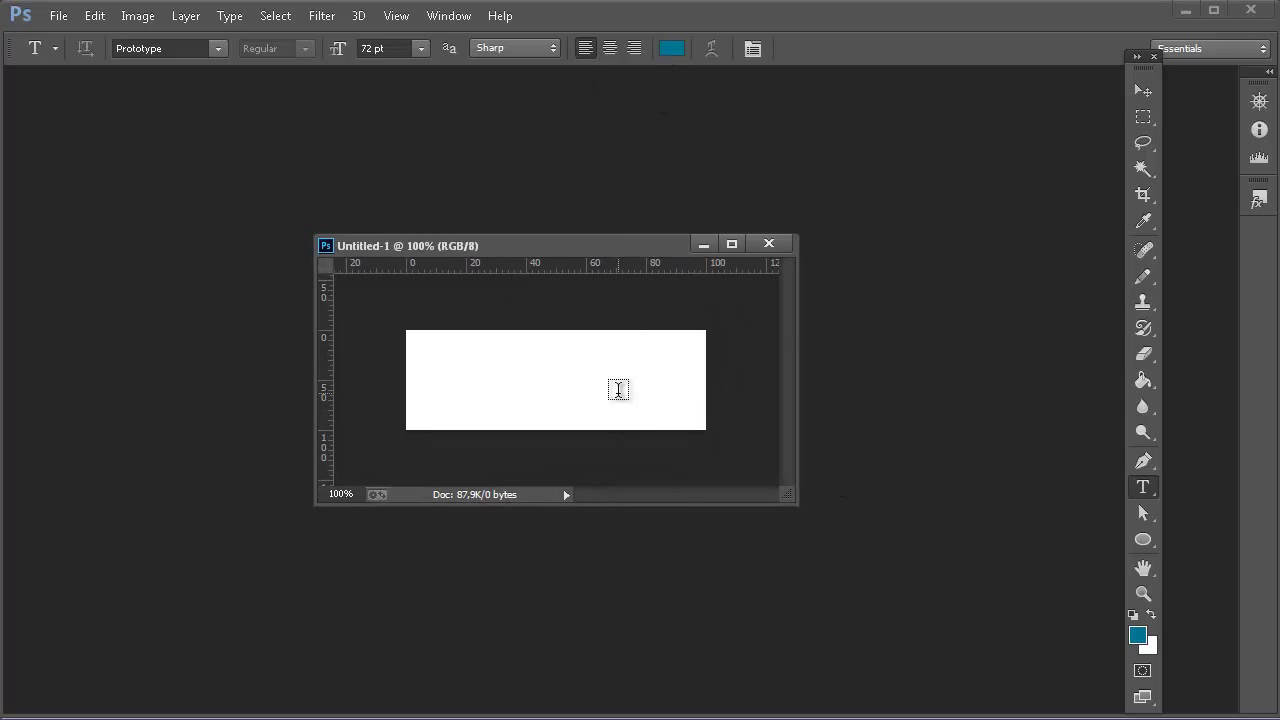
left_click(452, 17)
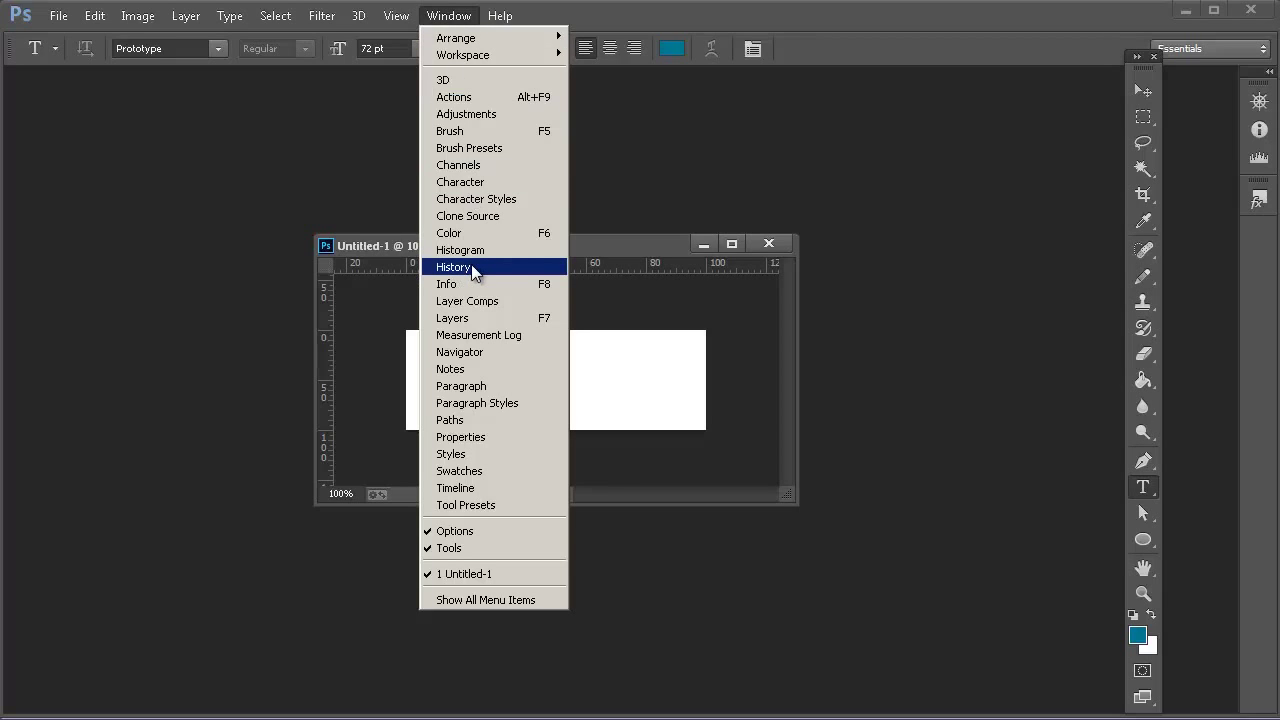
left_click(462, 318)
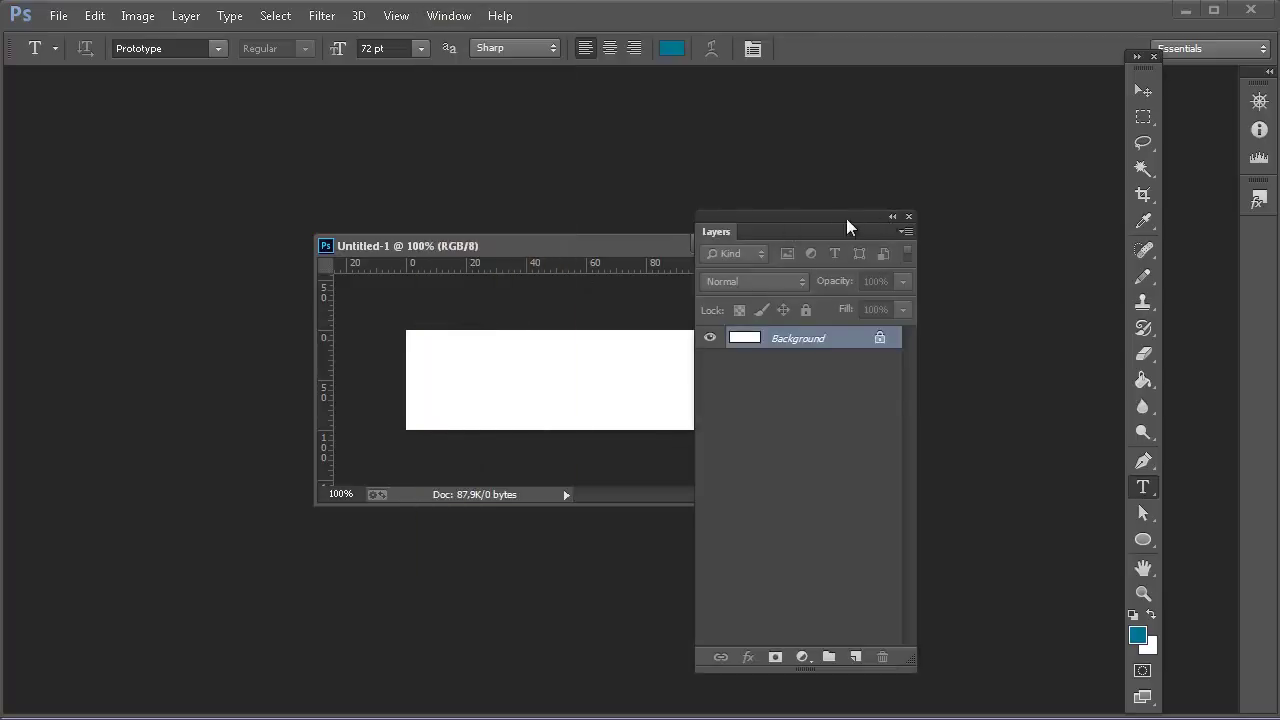
left_click_drag(850, 220, 932, 180)
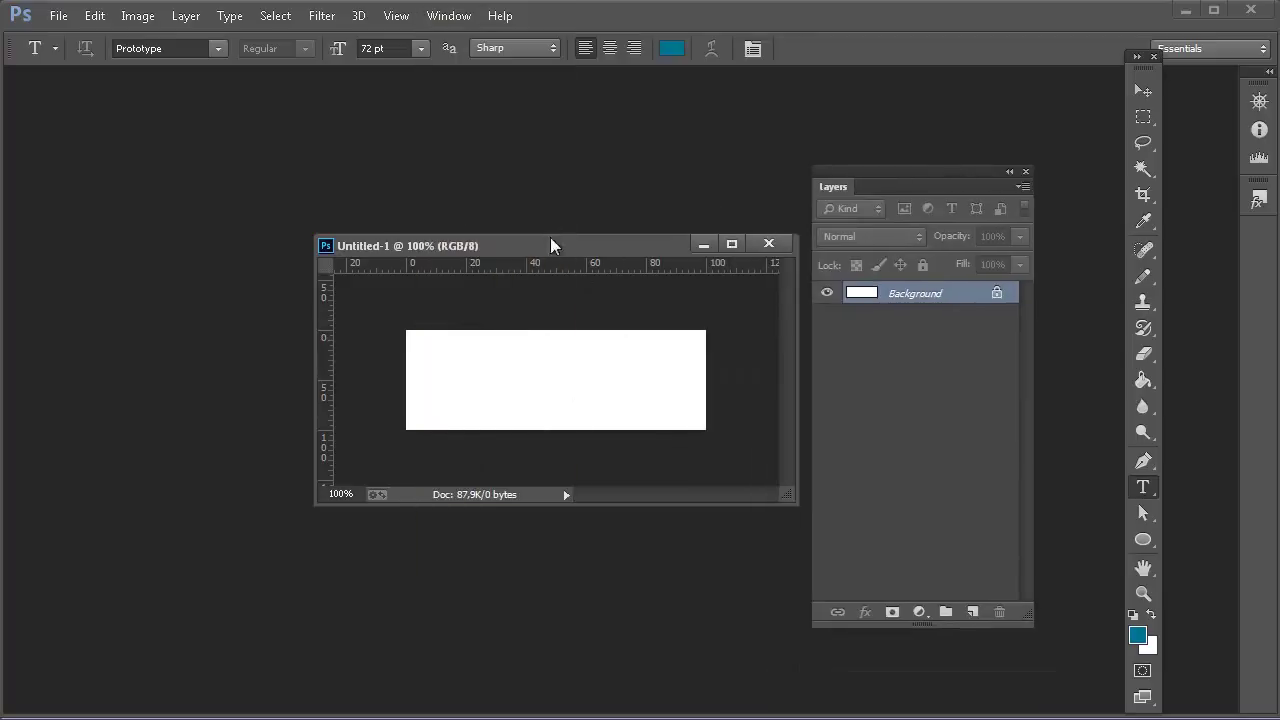
left_click_drag(553, 246, 367, 268)
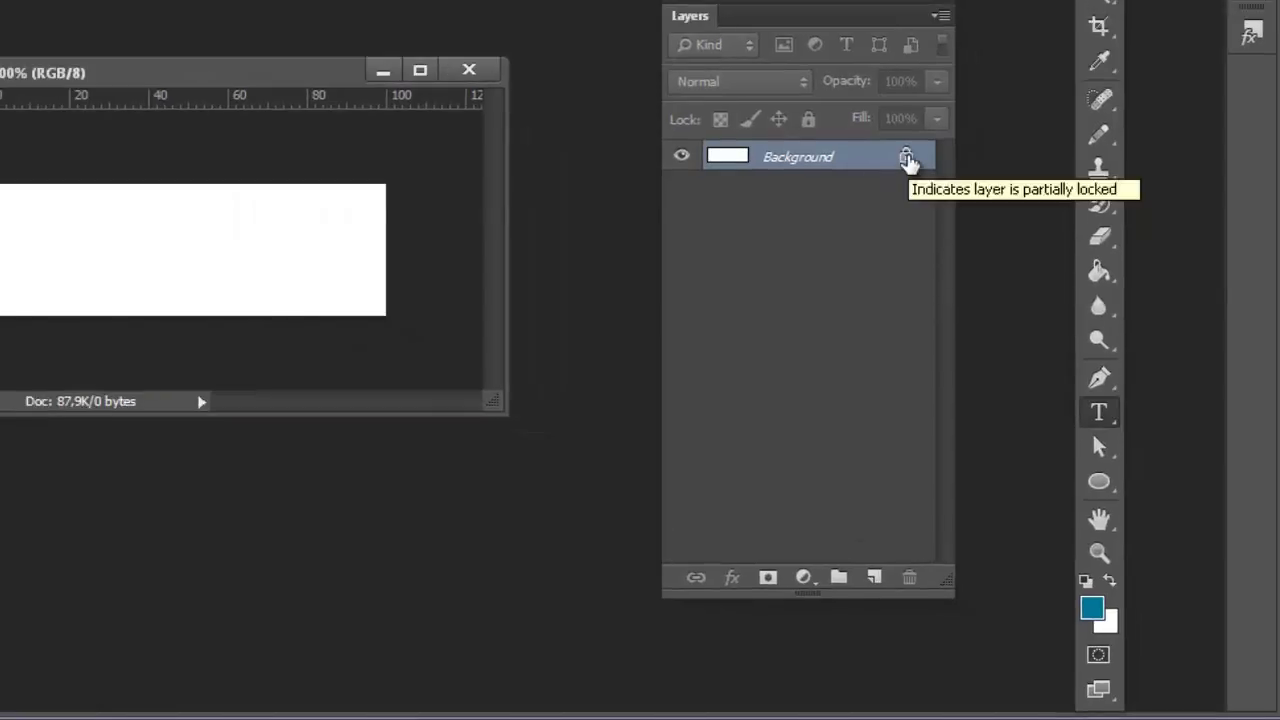
double_click(907, 158)
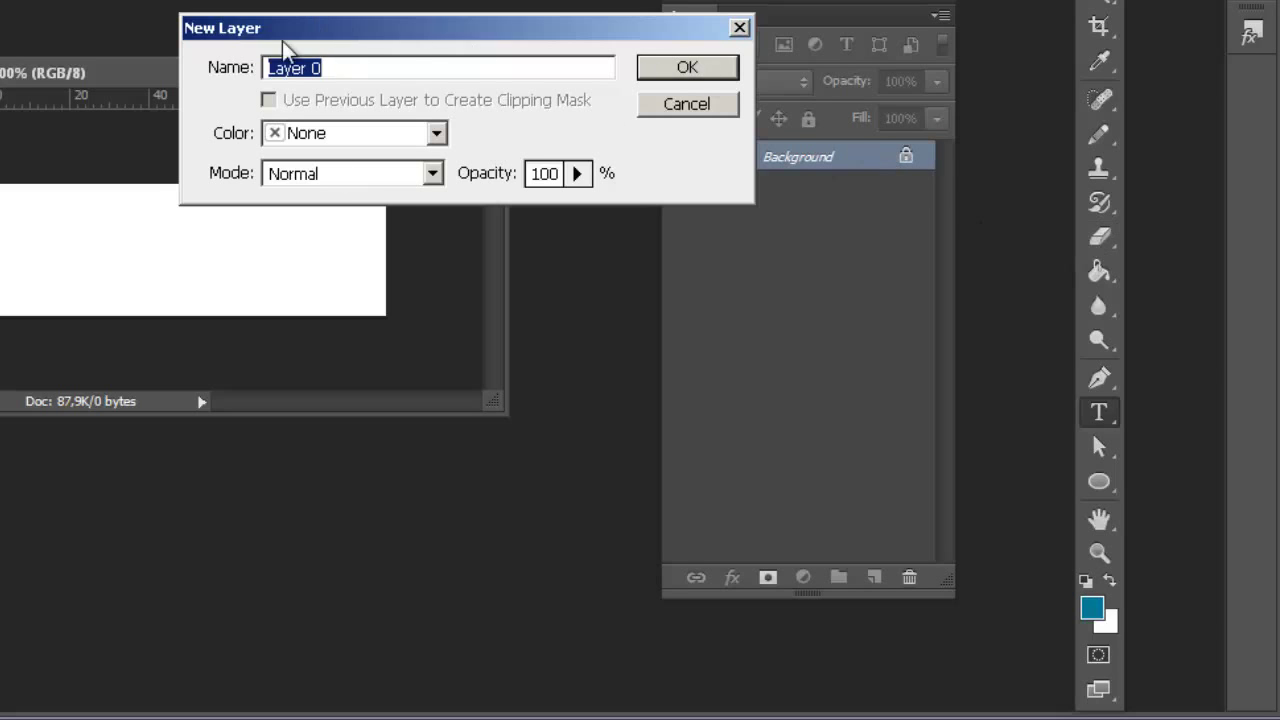
- Confirm turning Background into Layer 0 and pick the Horizontal Type tool
left_click(670, 72)
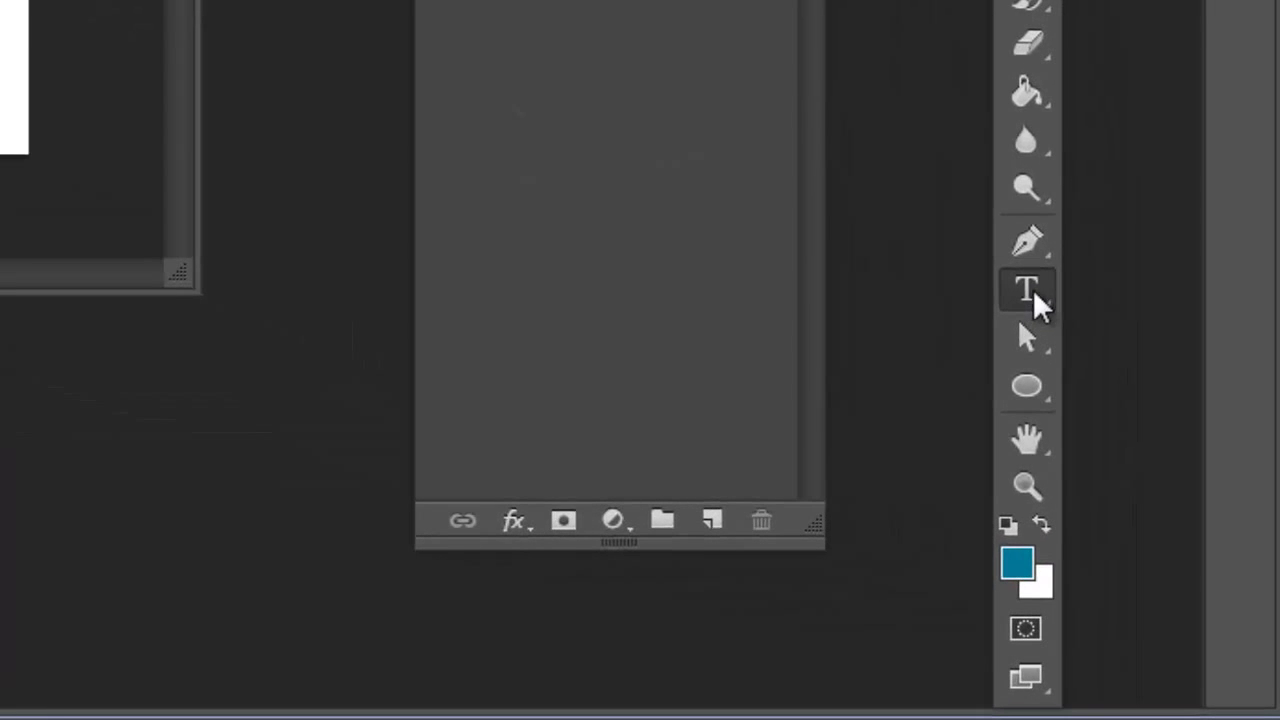
left_click(1030, 291)
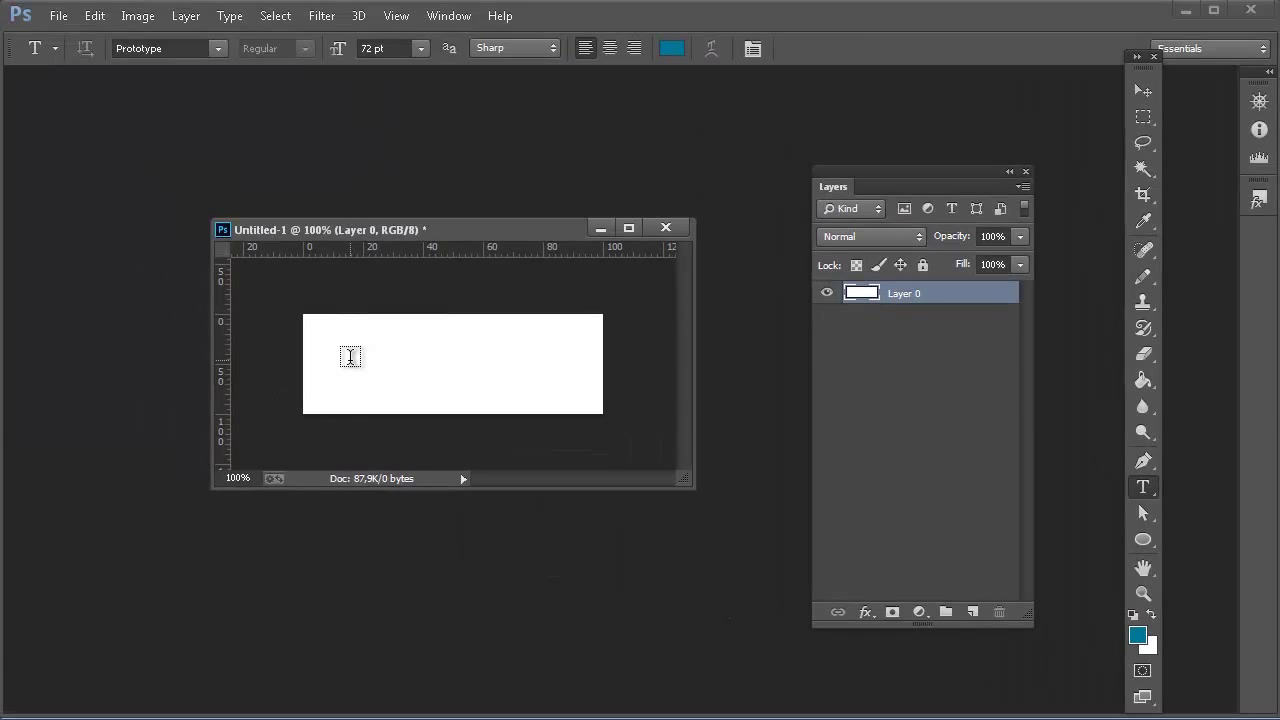
- Start a text line on the banner in the Deborah Extras/Ornaments font
left_click(350, 357)
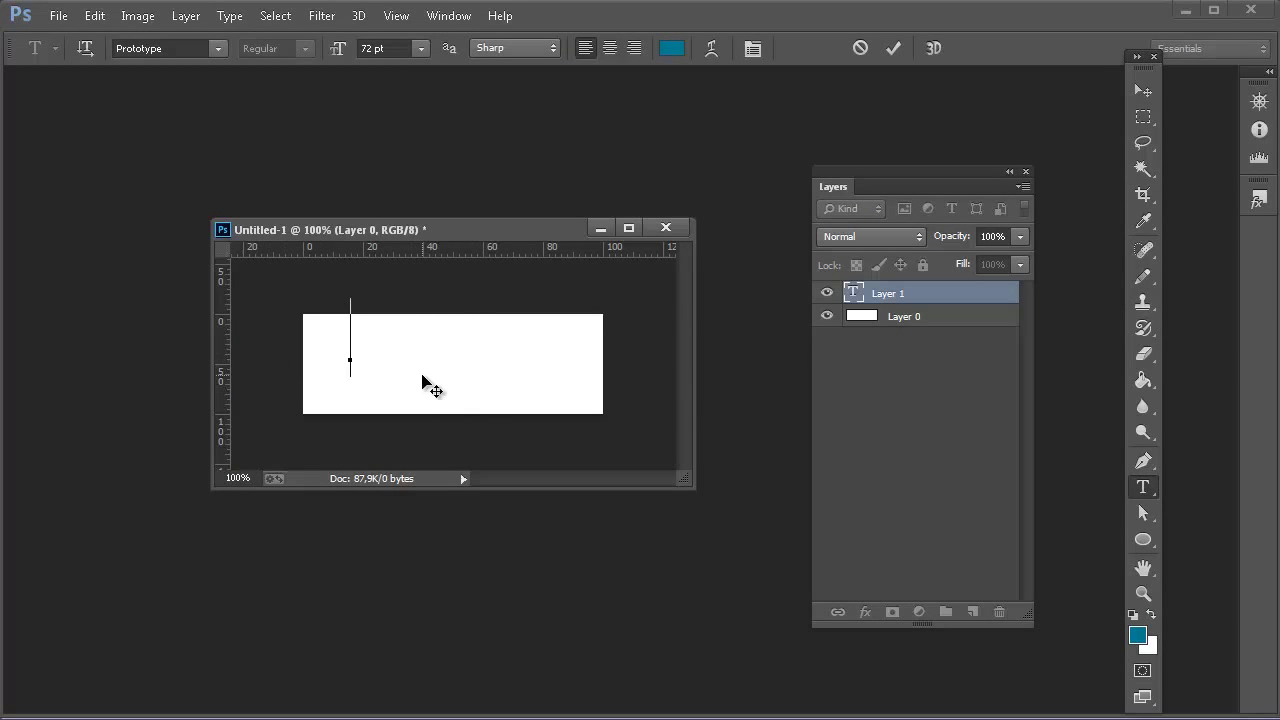
left_click(219, 48)
scroll(247, 206, "up", 8)
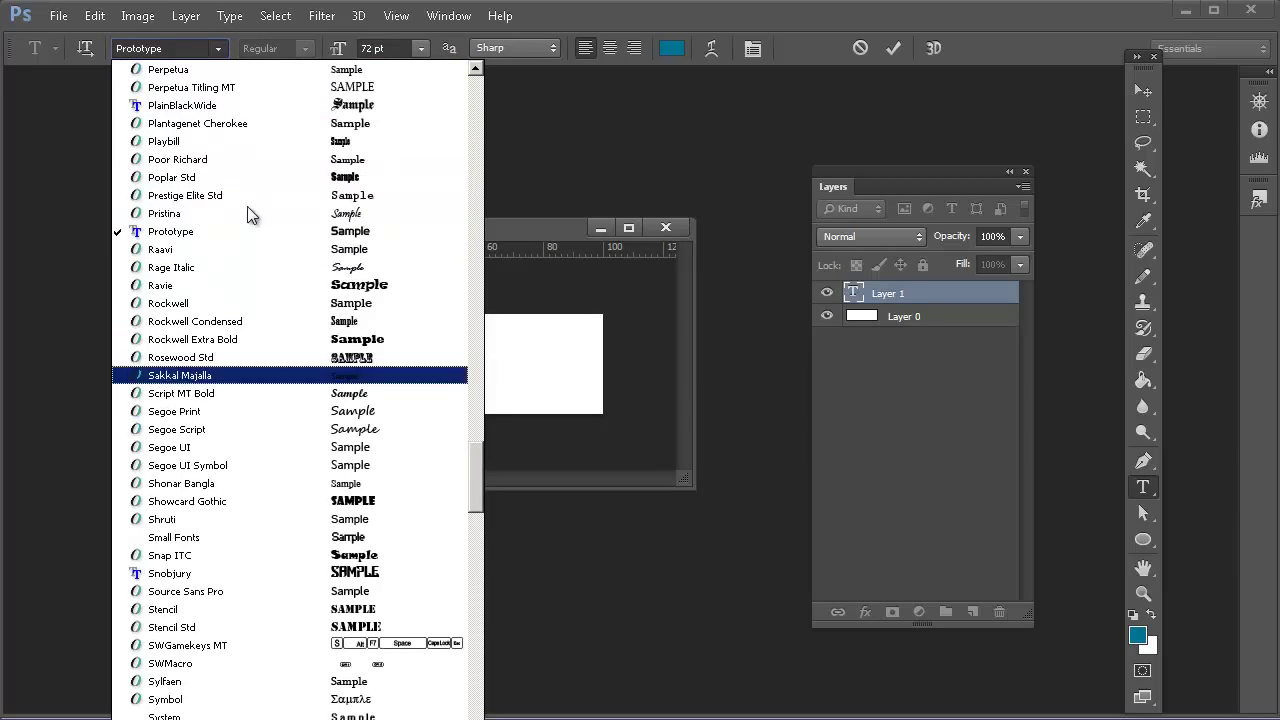
scroll(250, 216, "up", 6)
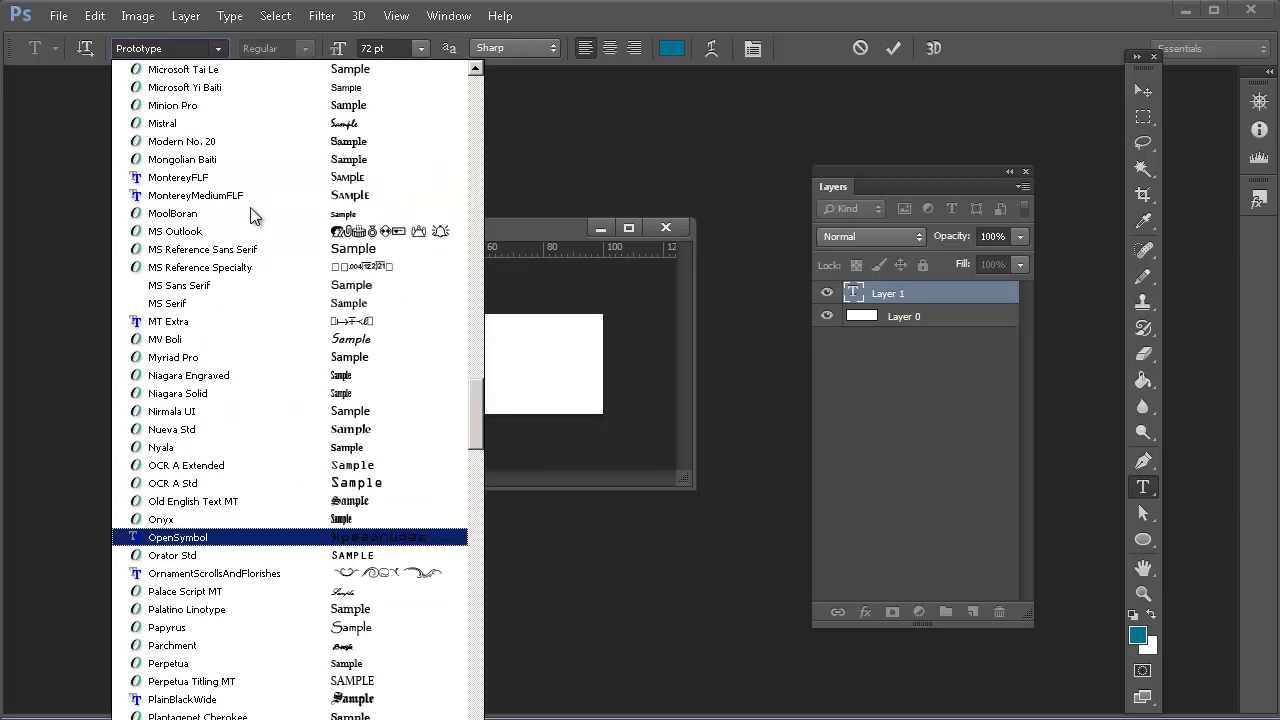
scroll(251, 213, "up", 20)
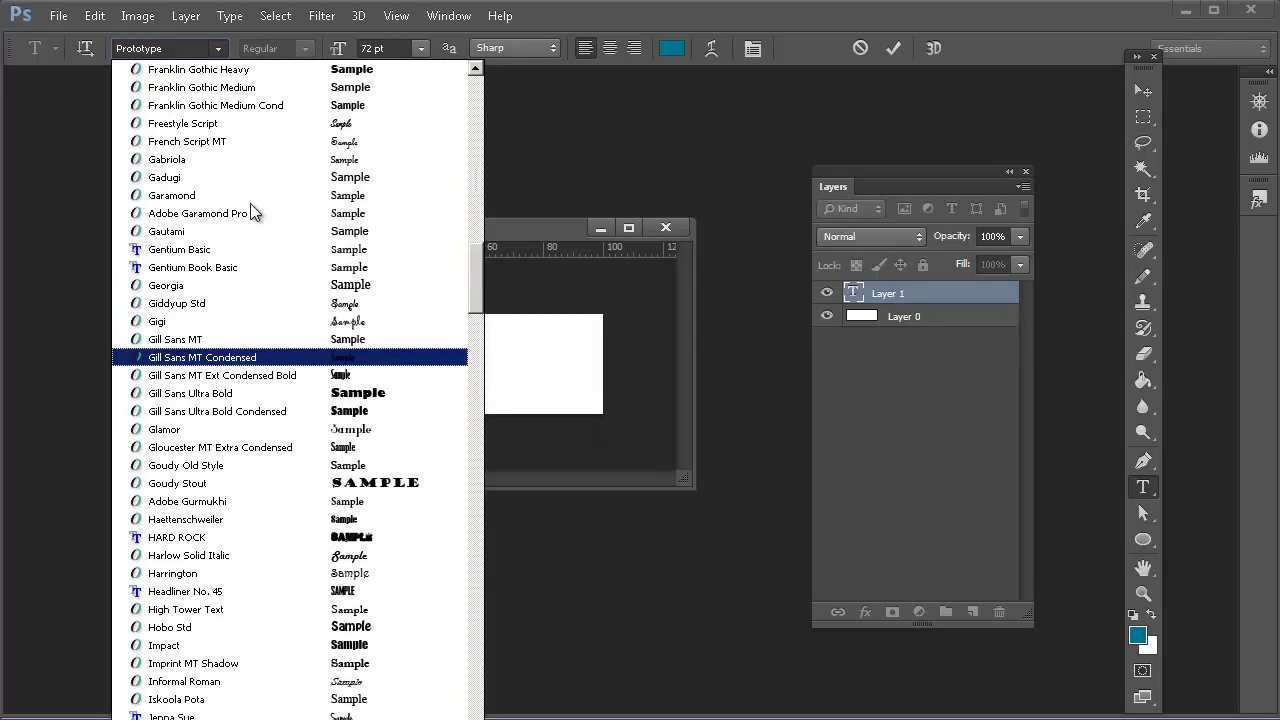
scroll(251, 212, "up", 7)
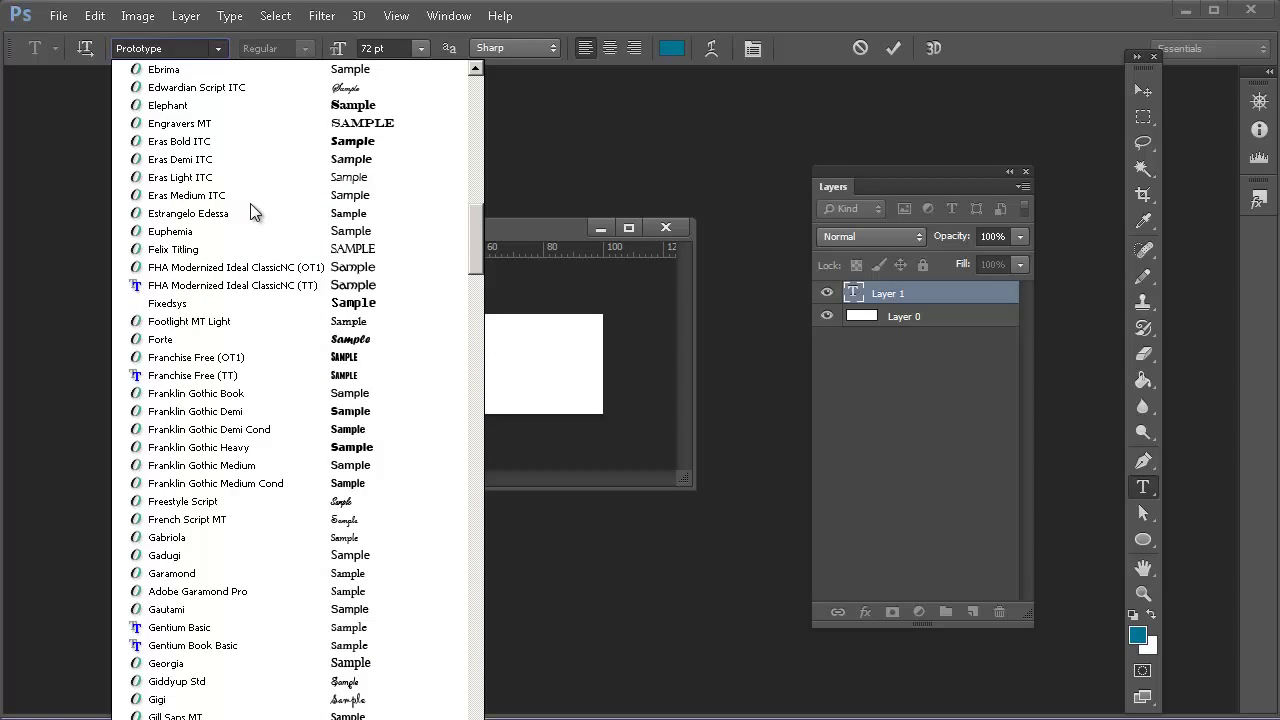
scroll(280, 185, "up", 2)
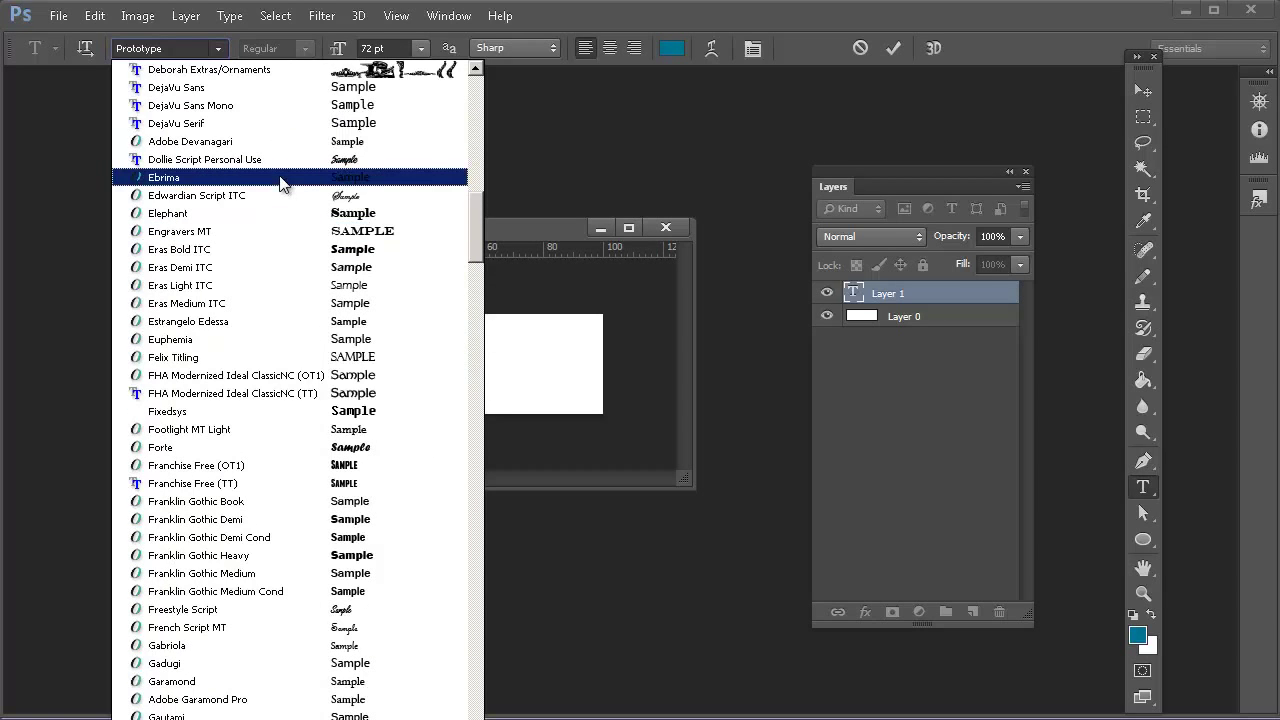
key("Up")
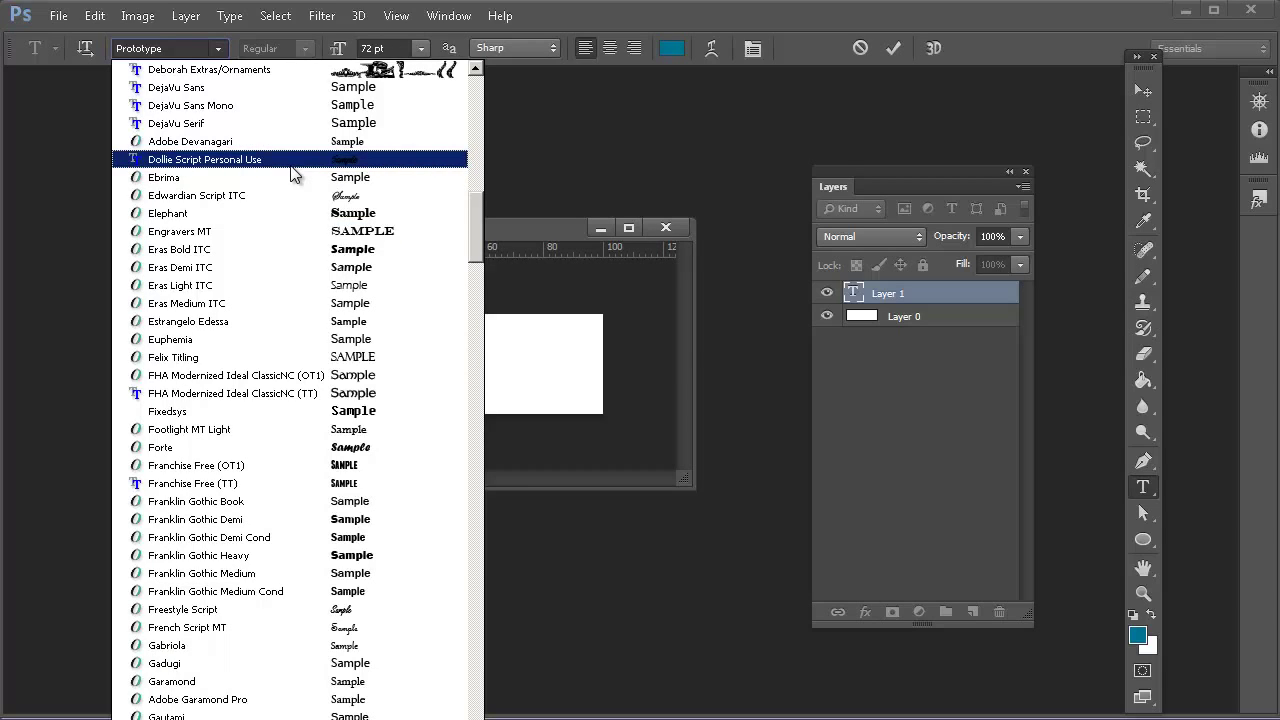
scroll(292, 175, "up", 1)
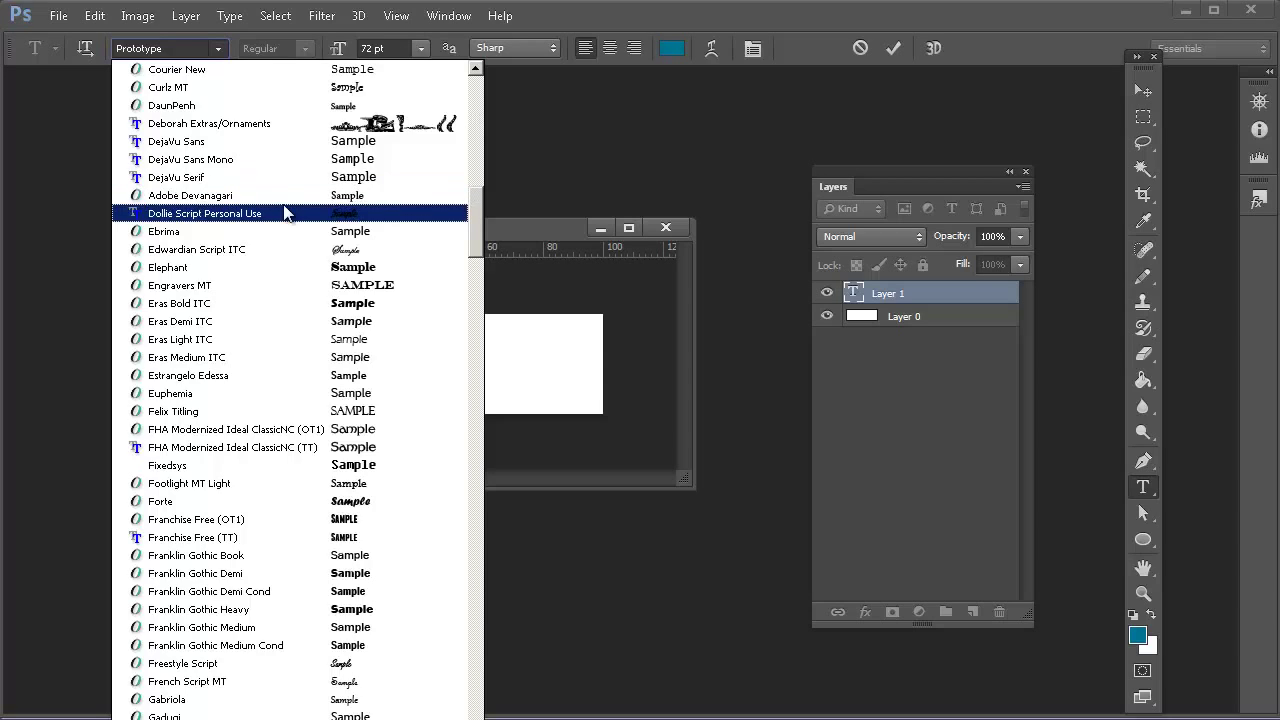
left_click(333, 131)
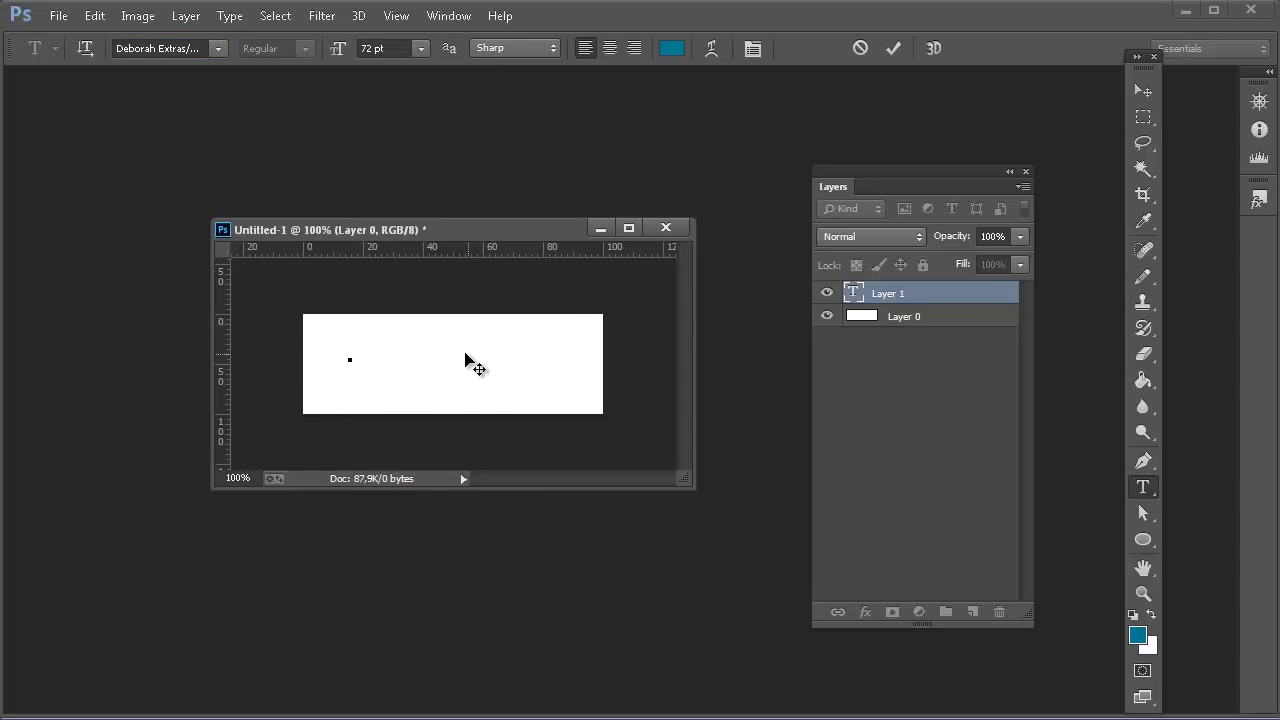
- Type 'abc' as ornament glyphs and set them to 18 pt
type("abc")
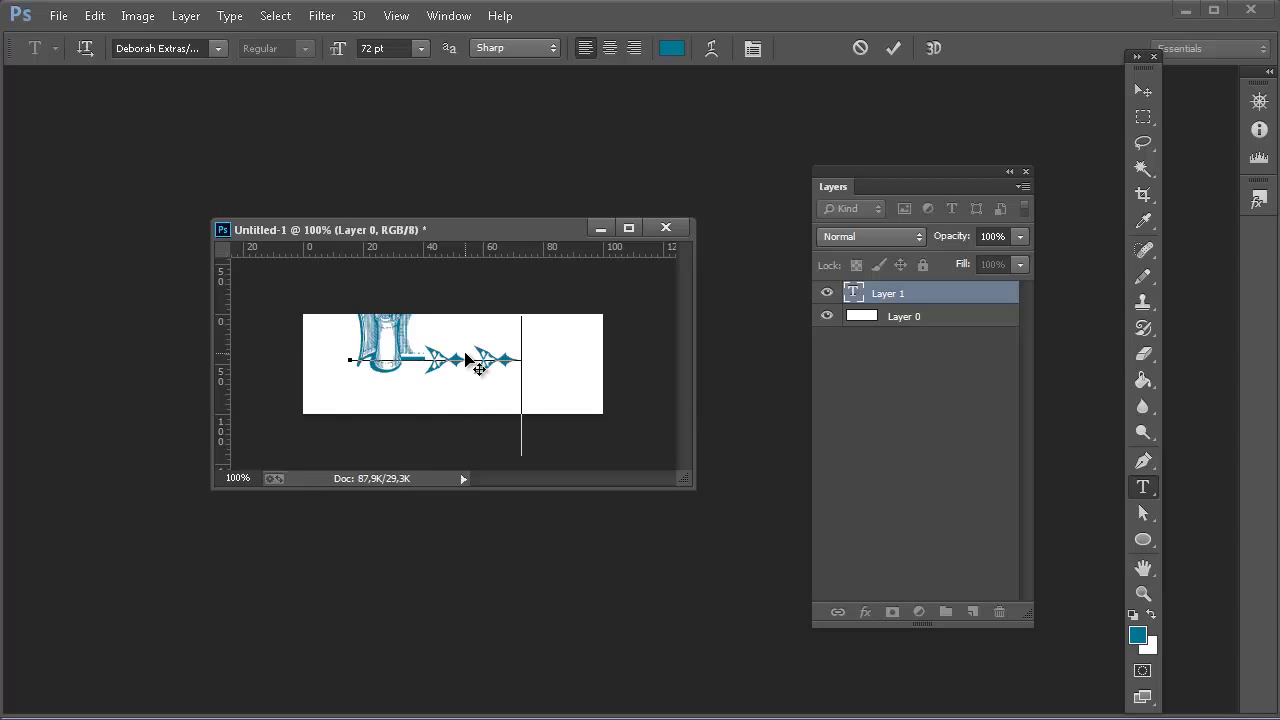
key("ctrl+a")
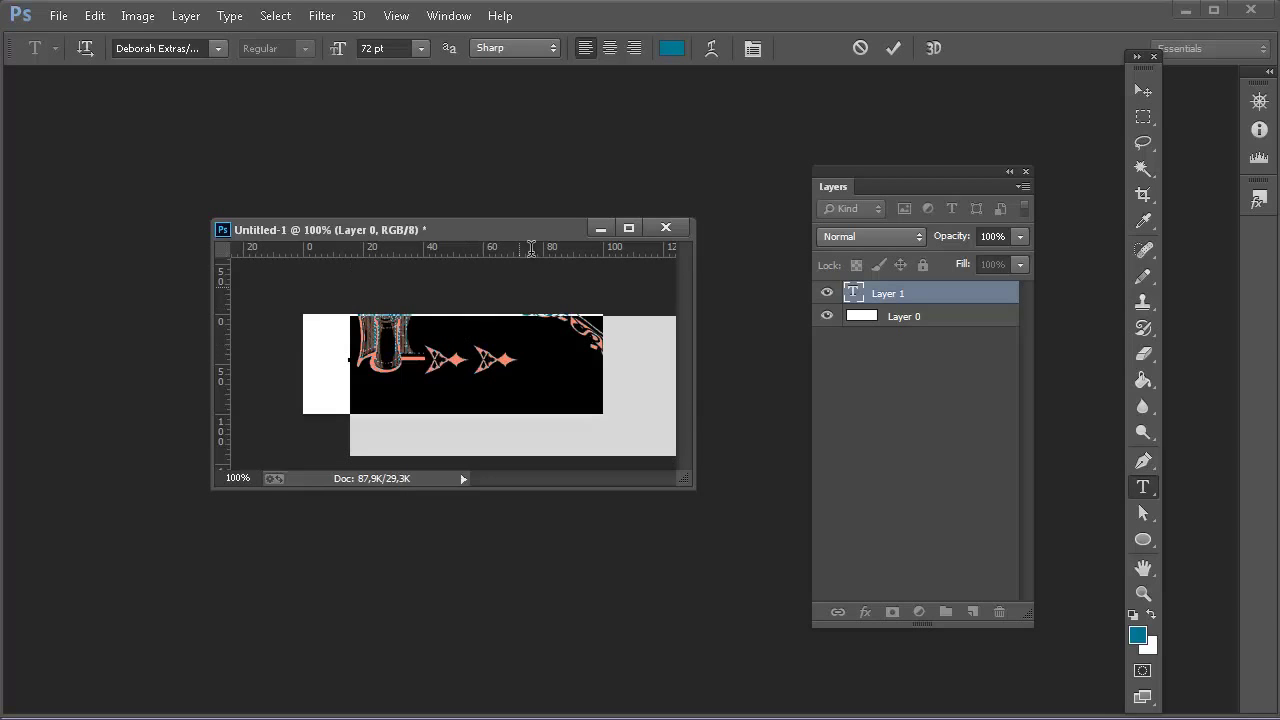
left_click(425, 48)
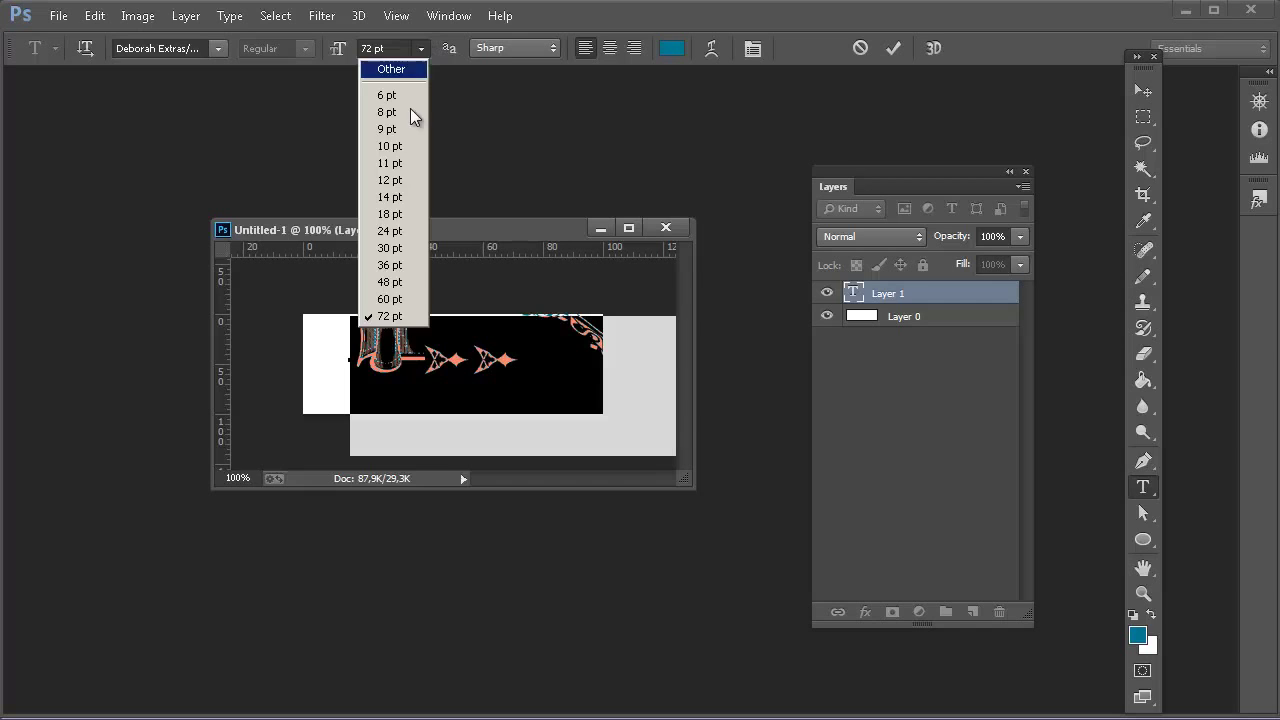
left_click(405, 215)
left_click(455, 345)
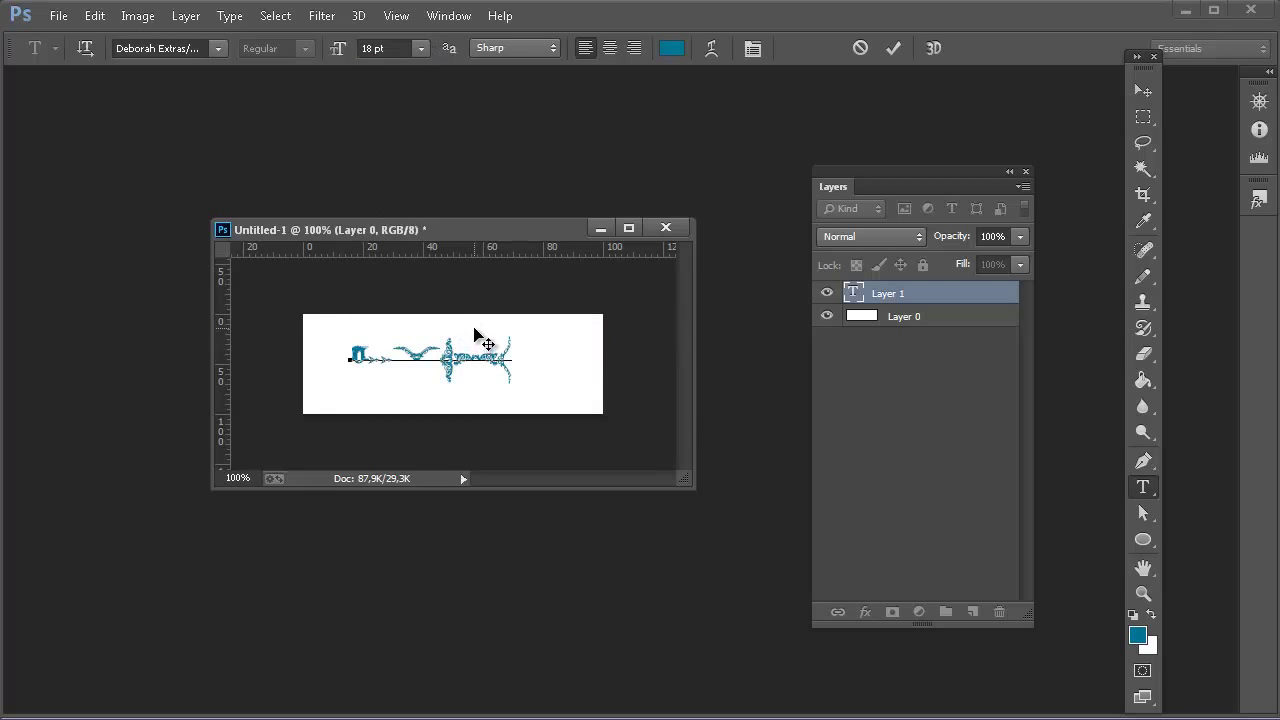
- Try the Contribute_FREE-version script font at 48 pt on the title text
key("ctrl+t")
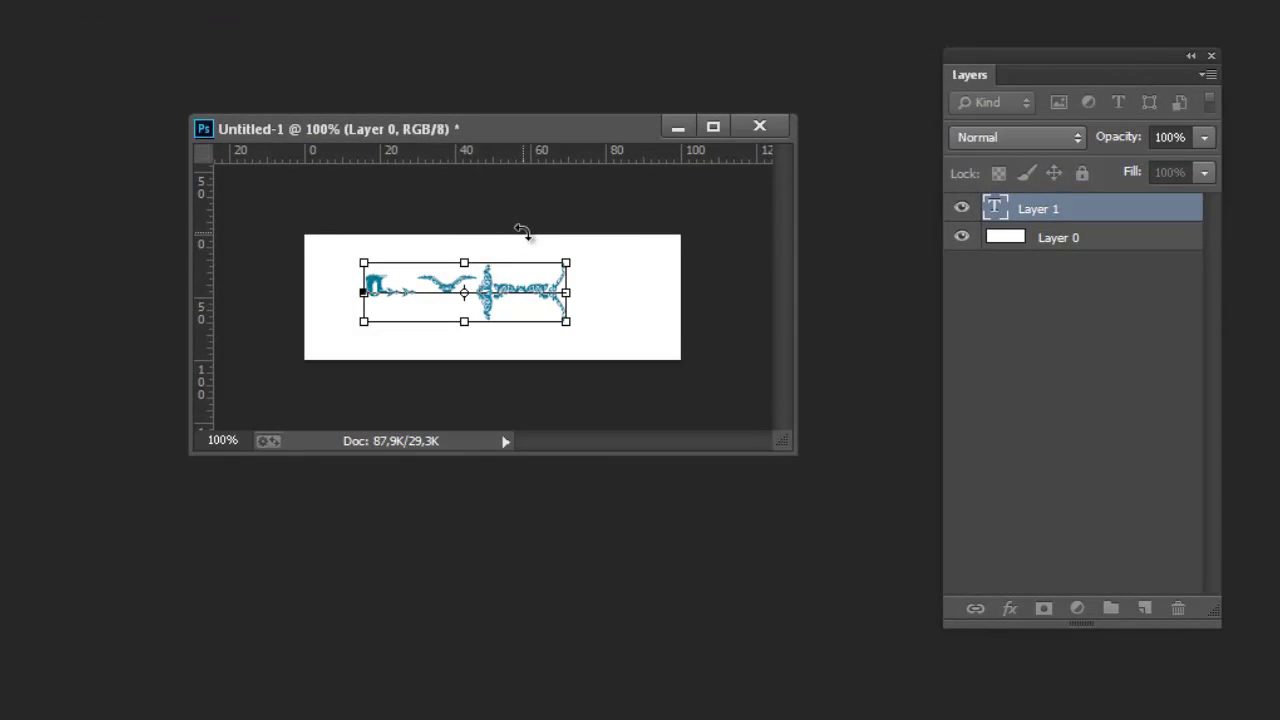
key("ctrl+a")
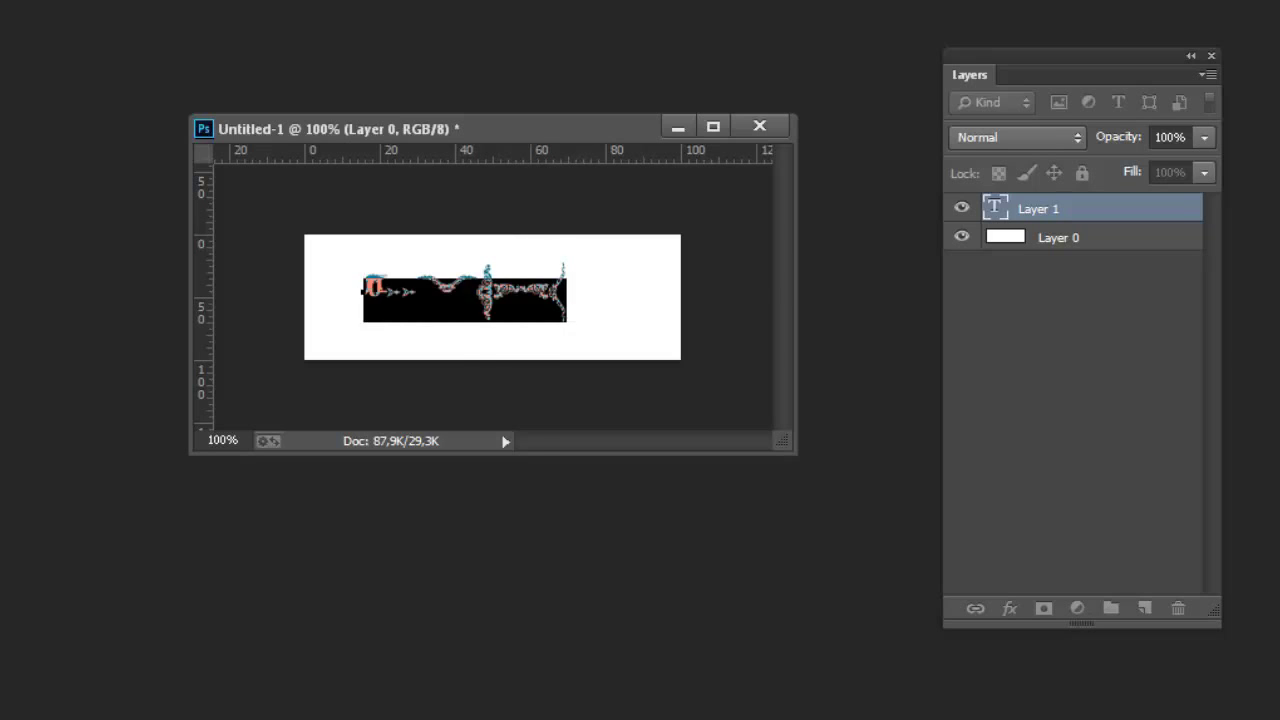
left_click(222, 1)
scroll(240, 10, "up", 3)
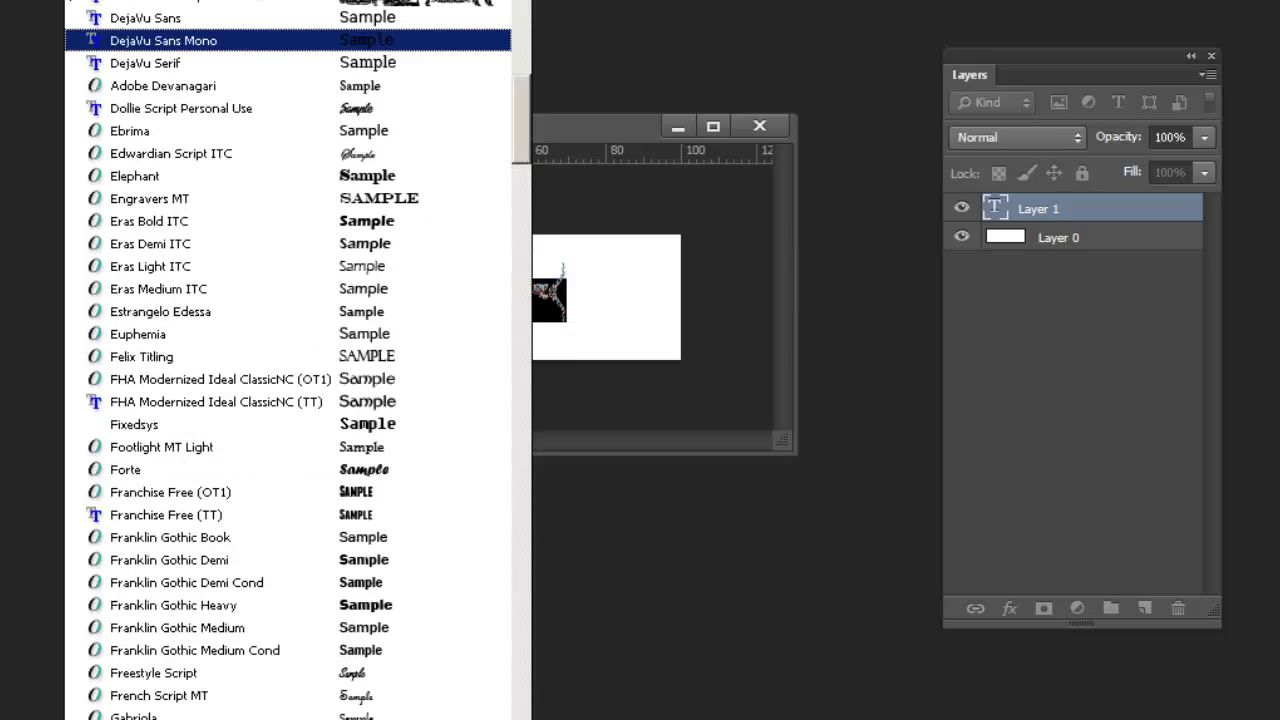
scroll(255, 2, "up", 2)
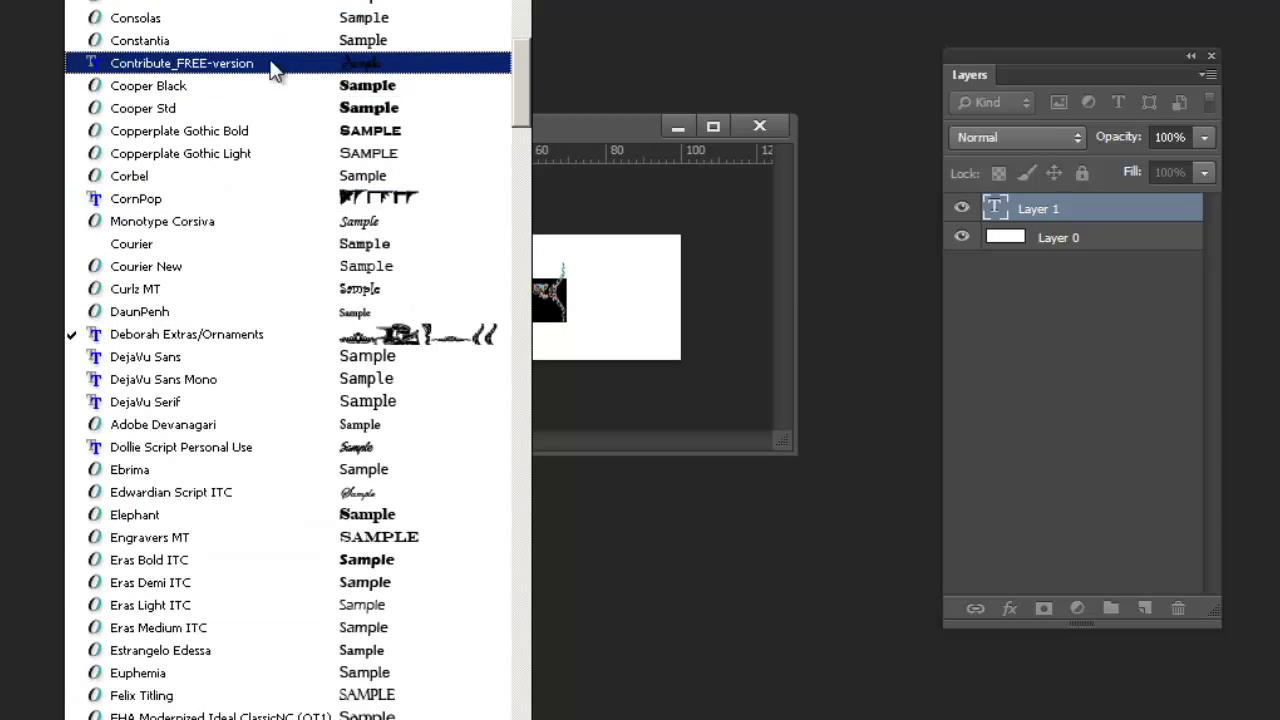
left_click(277, 63)
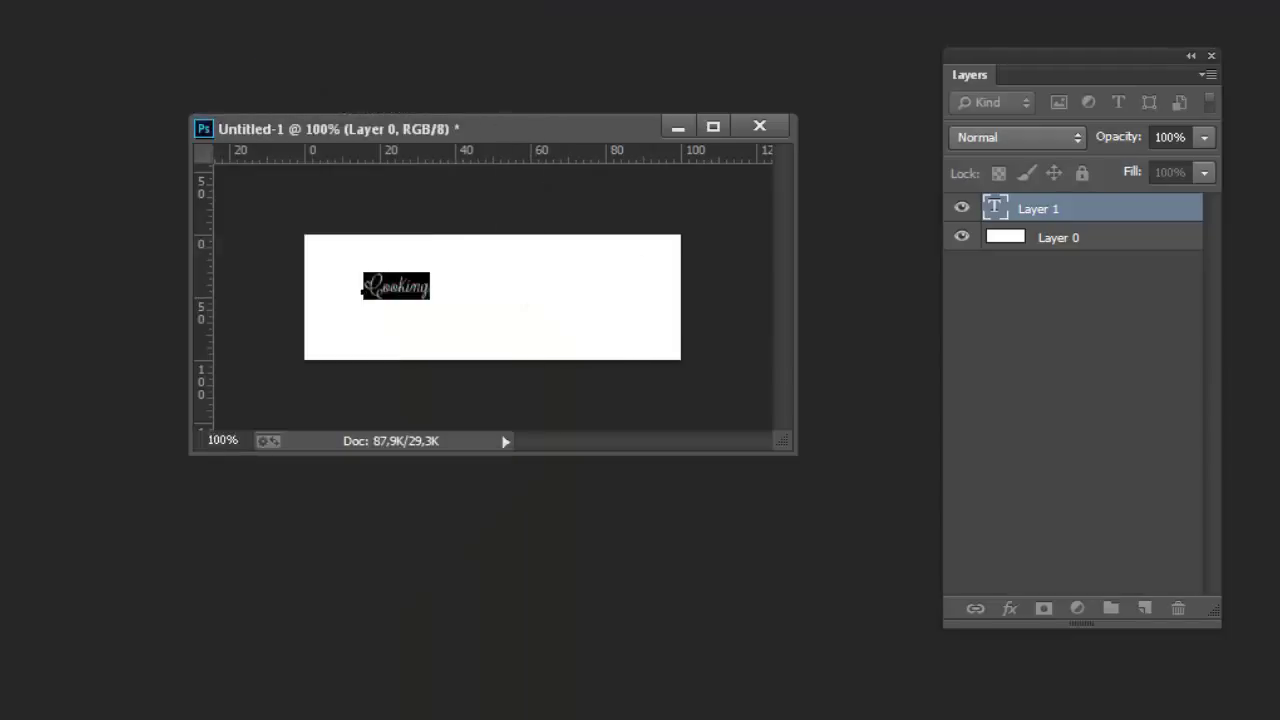
left_click(456, 2)
left_click(444, 194)
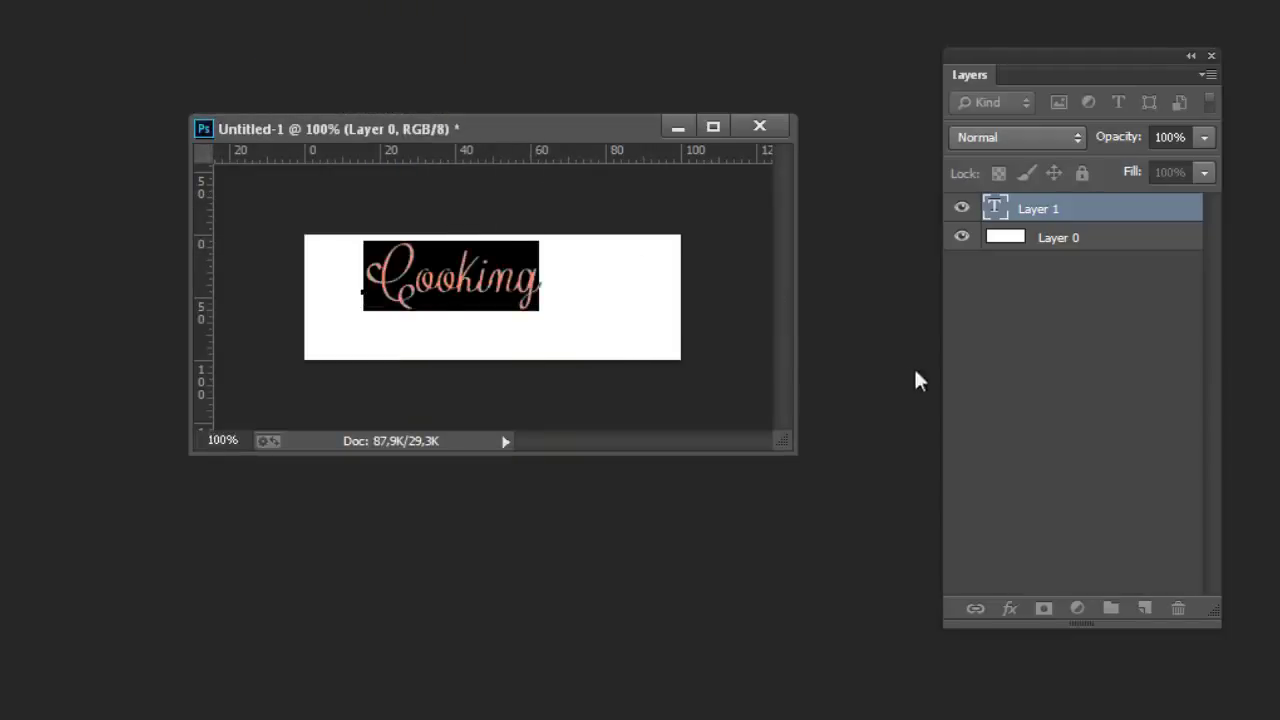
left_click(509, 258)
- Reselect the Cooking text and switch its font to Goudy Stout
left_click(416, 276)
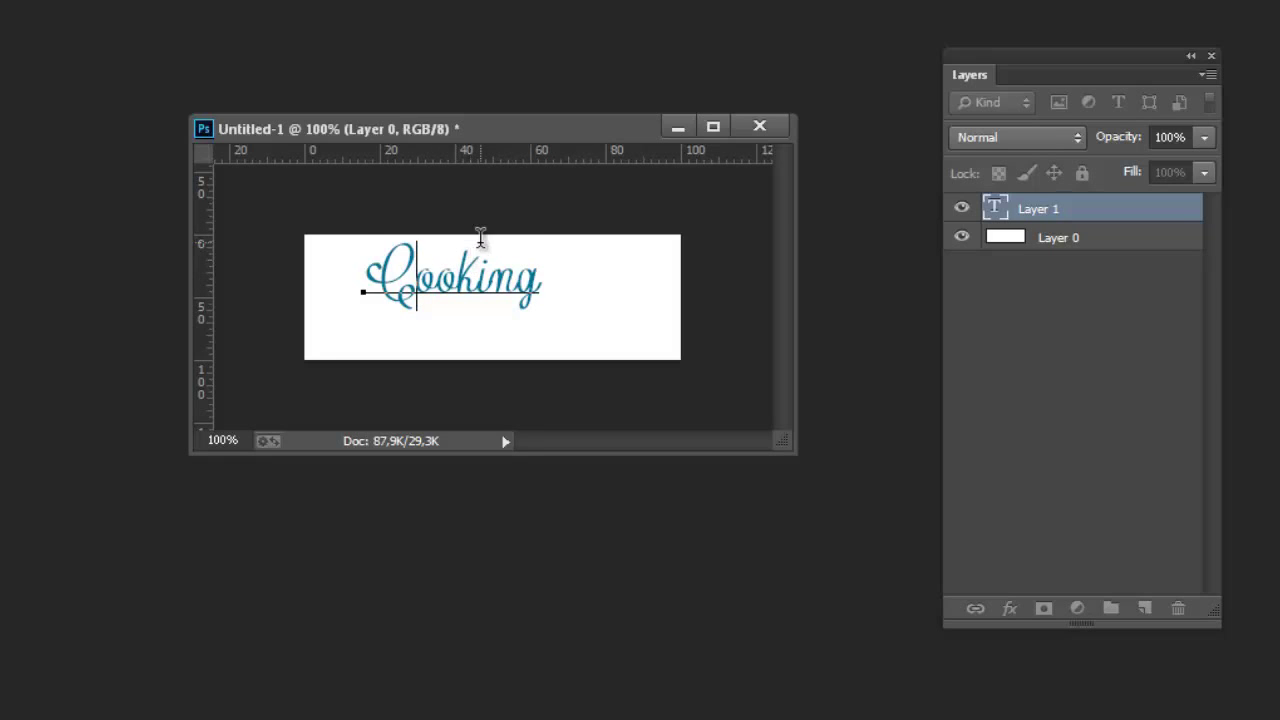
key("ctrl")
key("ctrl+a")
left_click(222, 2)
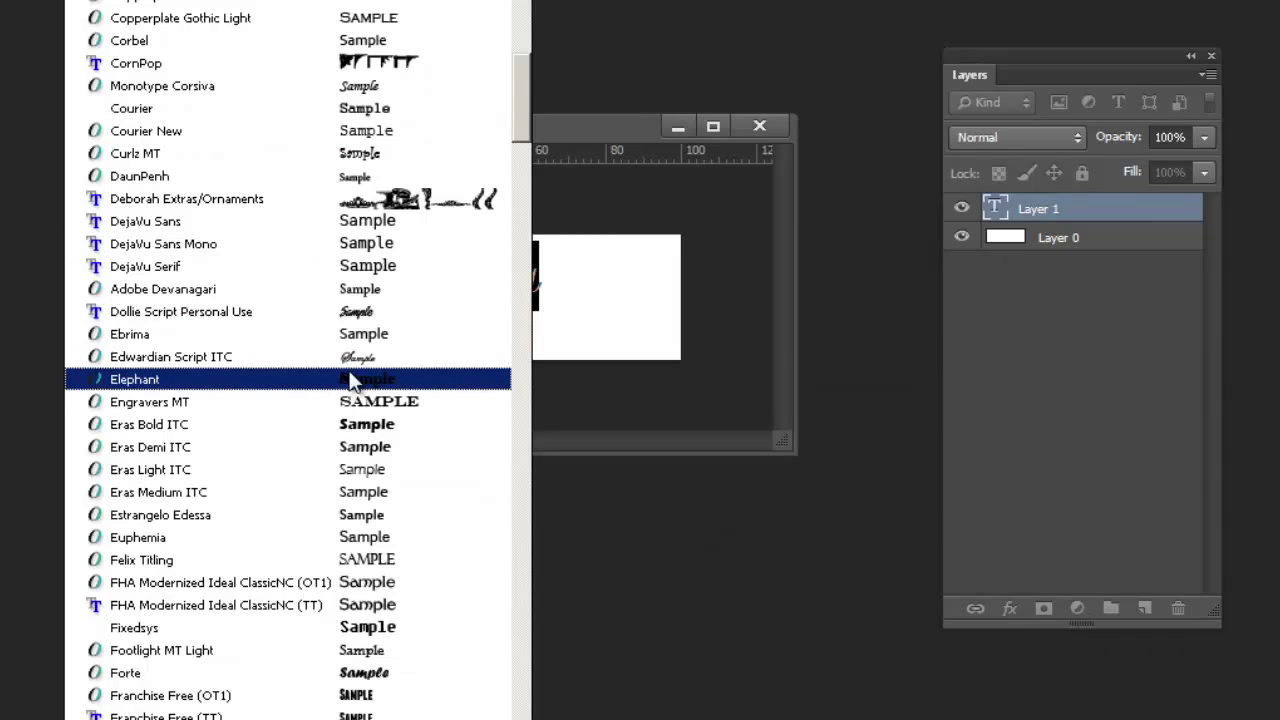
scroll(390, 235, "down", 1)
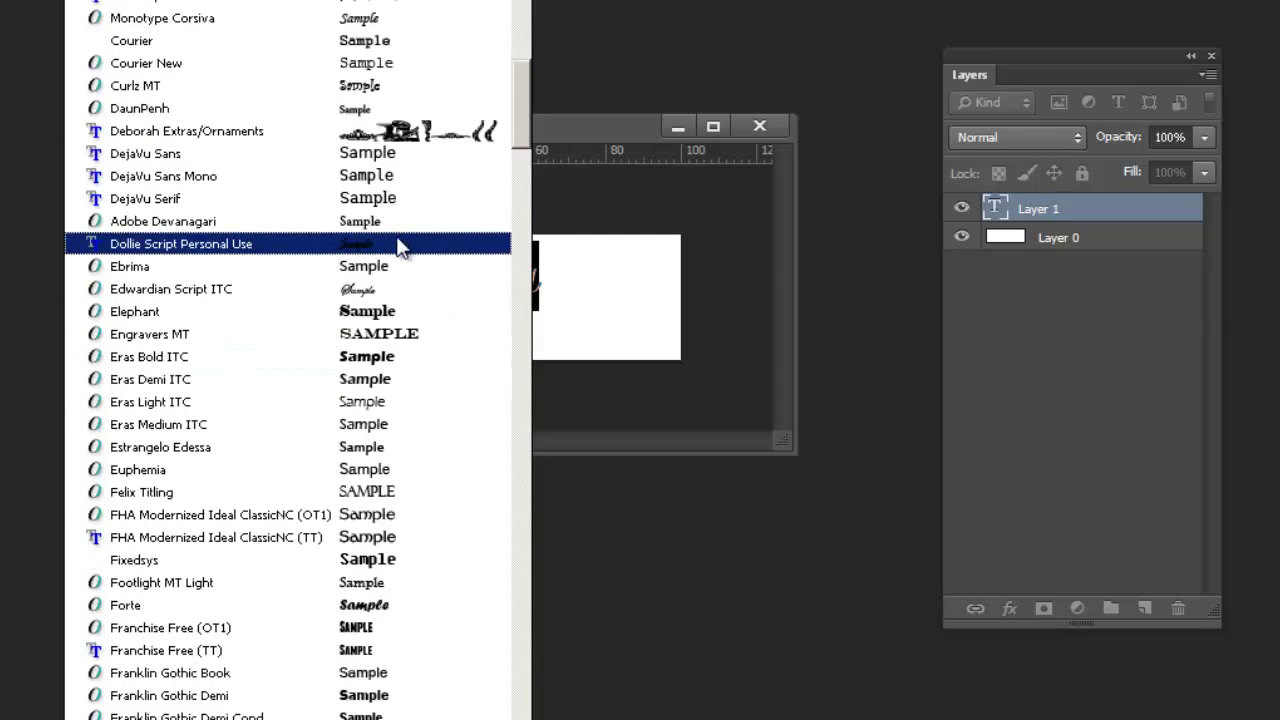
scroll(272, 368, "down", 4)
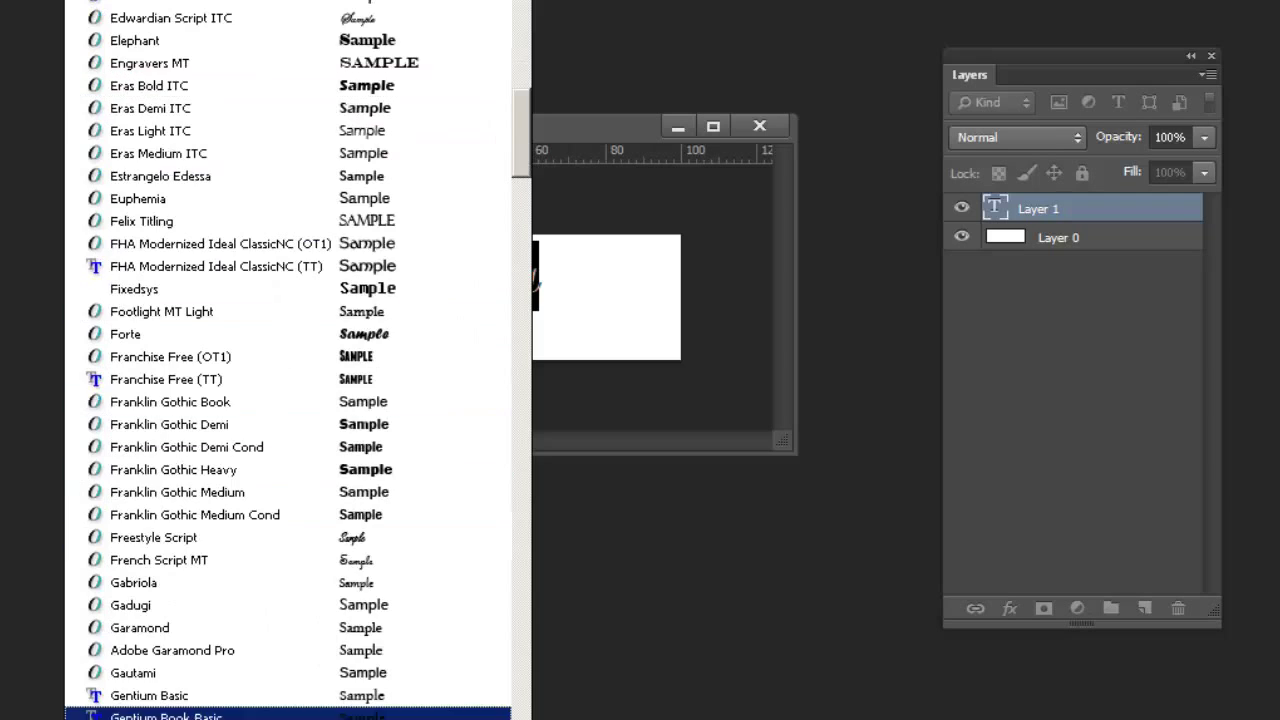
scroll(287, 707, "down", 4)
scroll(286, 702, "down", 2)
scroll(292, 640, "up", 6)
scroll(294, 630, "down", 5)
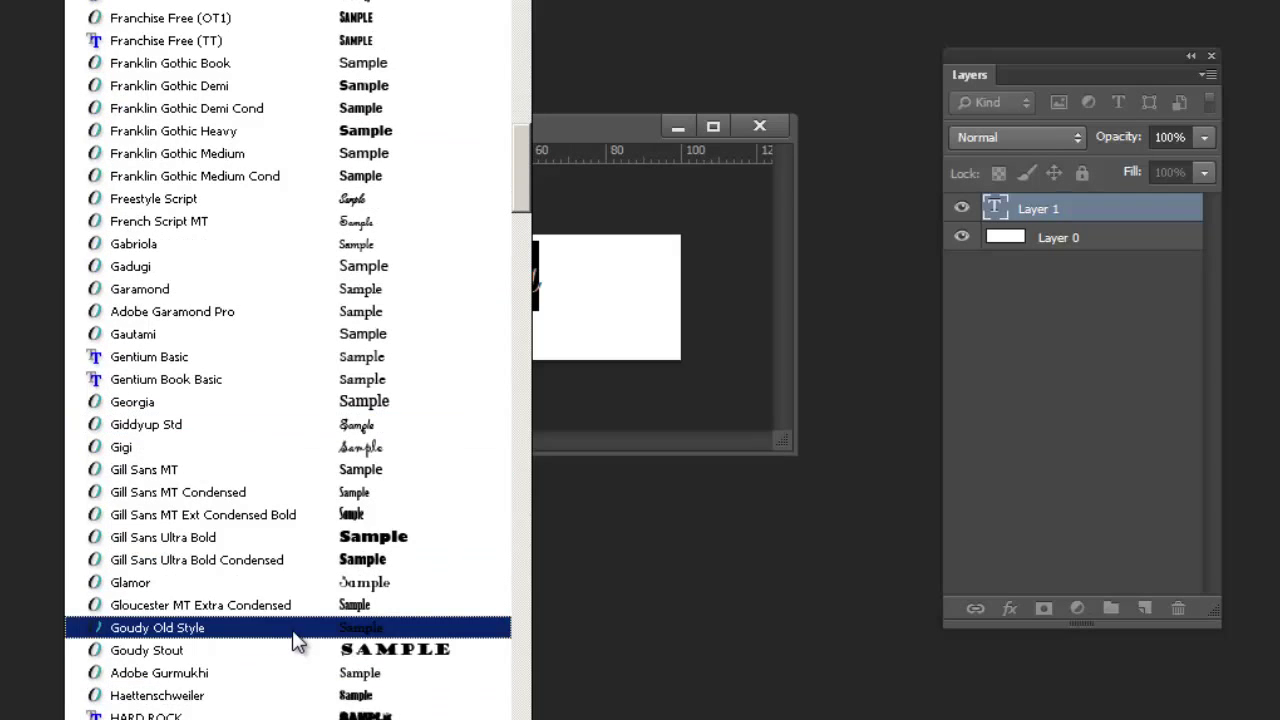
left_click(327, 652)
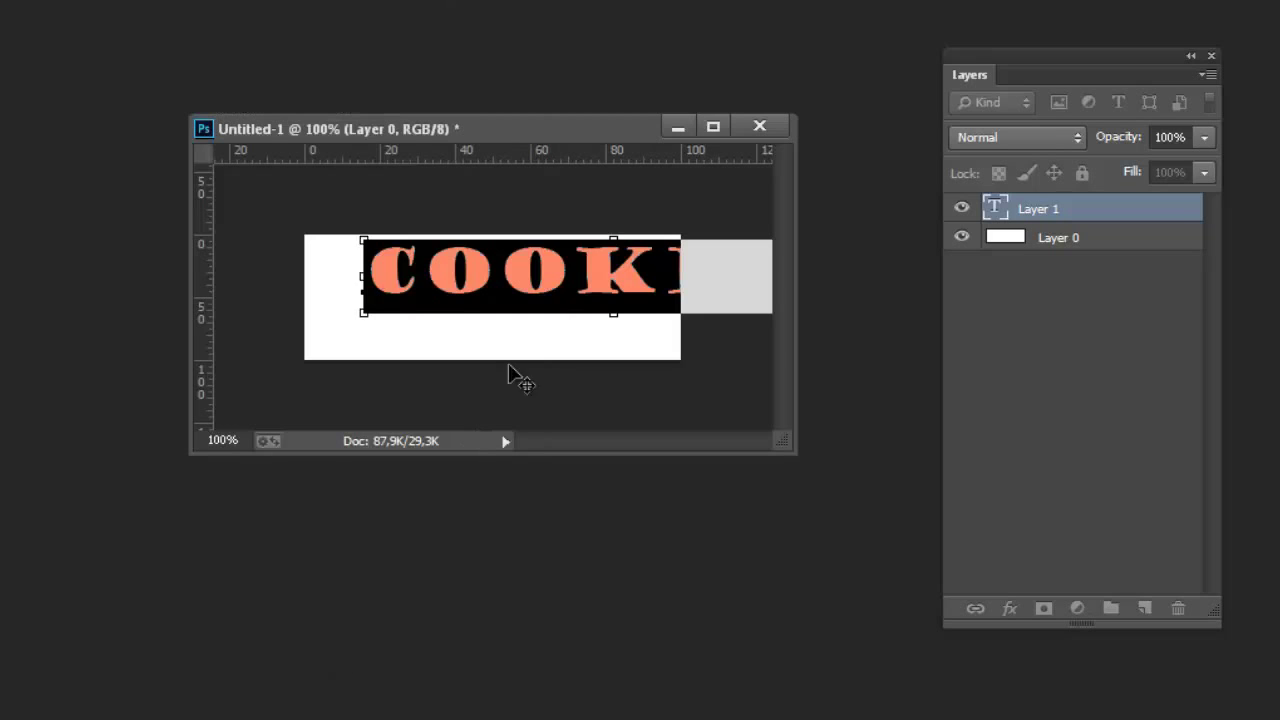
- Enlarge the document window and set the COOKING title to 24 pt
left_click(574, 268)
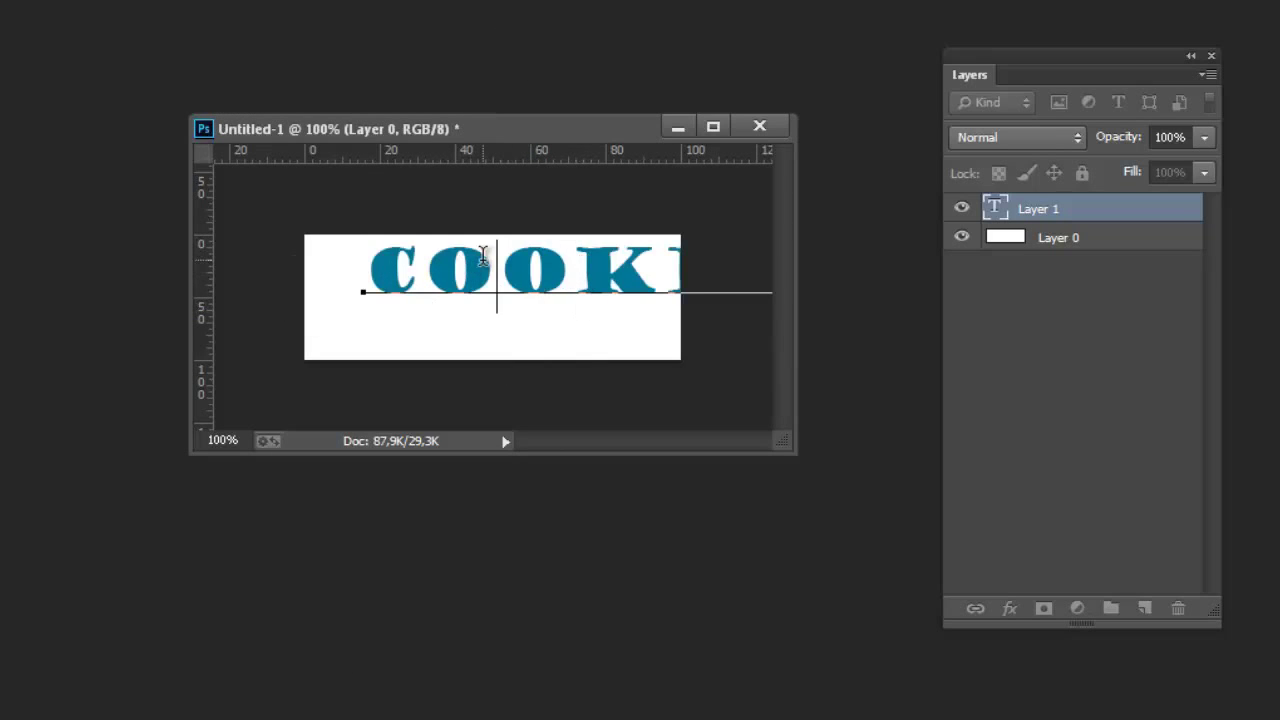
key("ctrl+a")
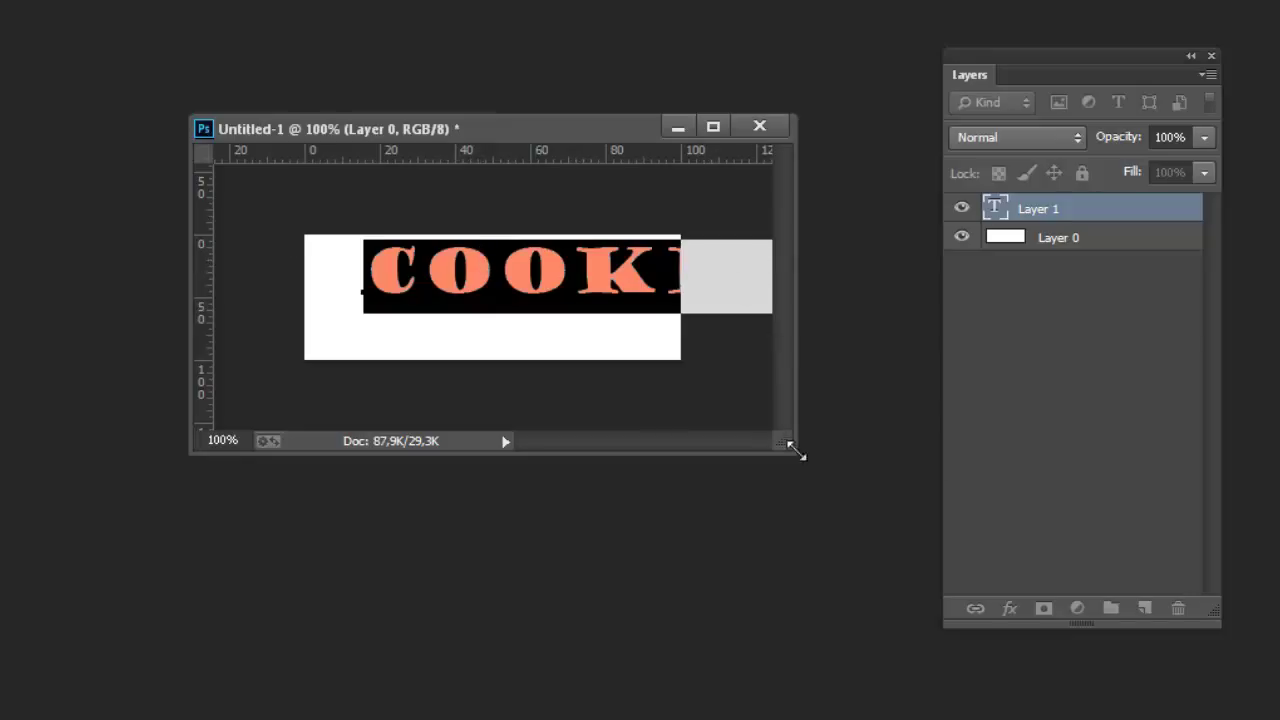
left_click_drag(795, 451, 980, 657)
left_click_drag(528, 122, 382, 109)
left_click_drag(955, 33, 967, 22)
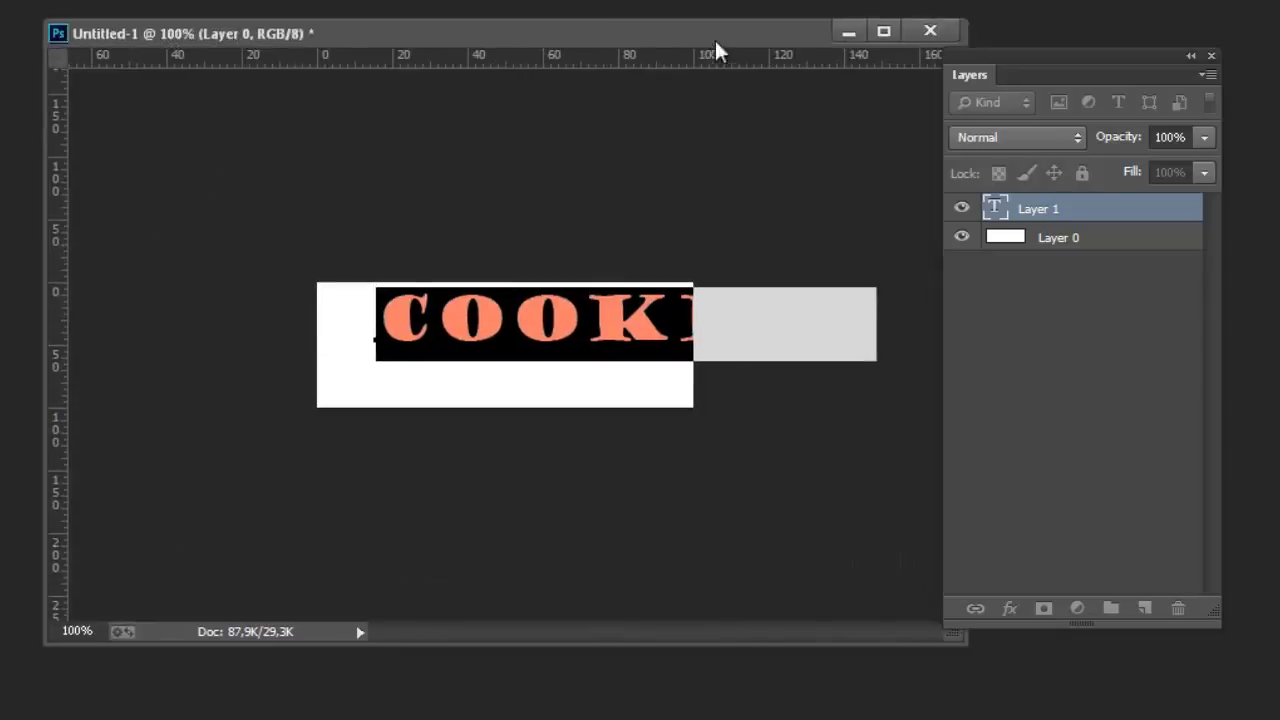
left_click_drag(697, 29, 654, 61)
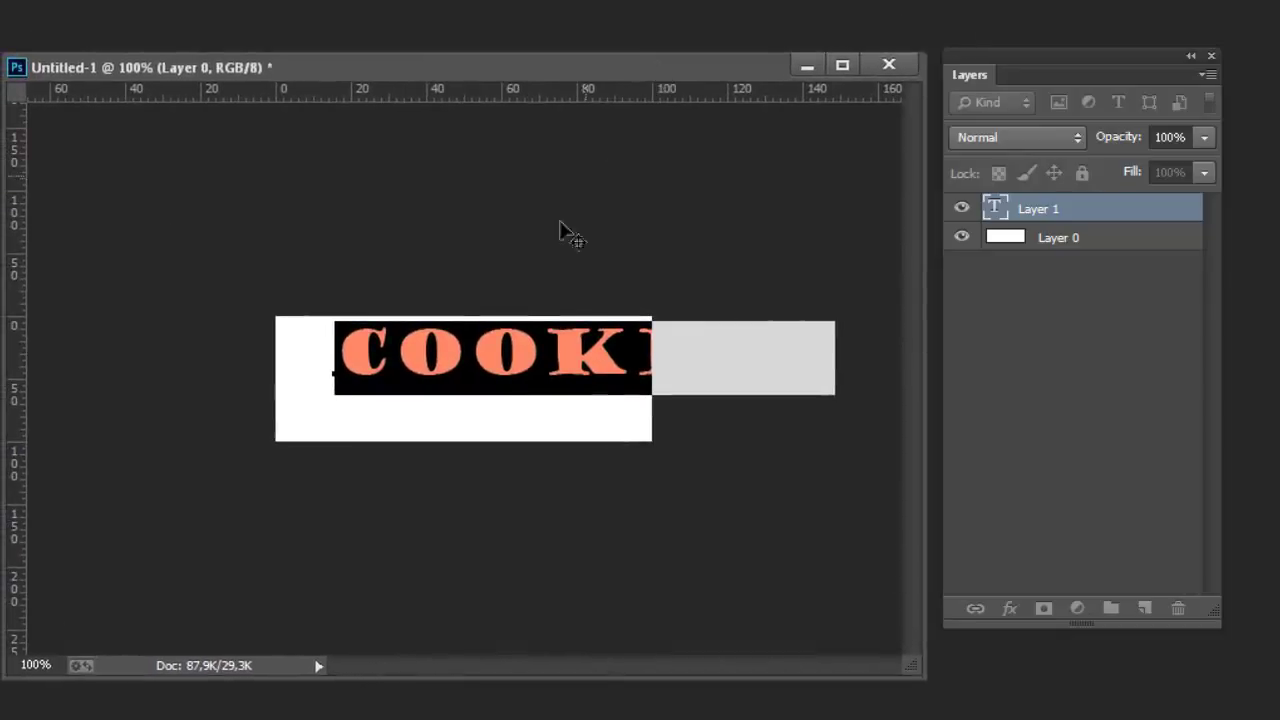
double_click(488, 362)
key("ctrl")
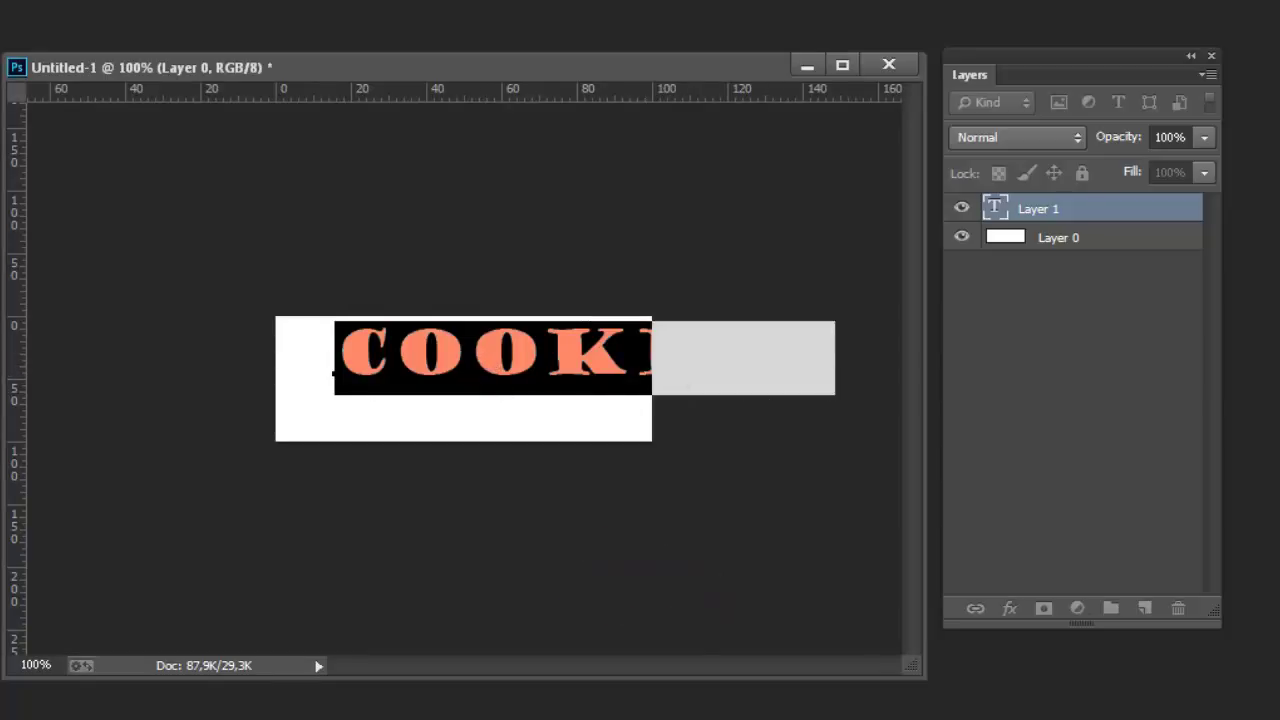
left_click(453, 0)
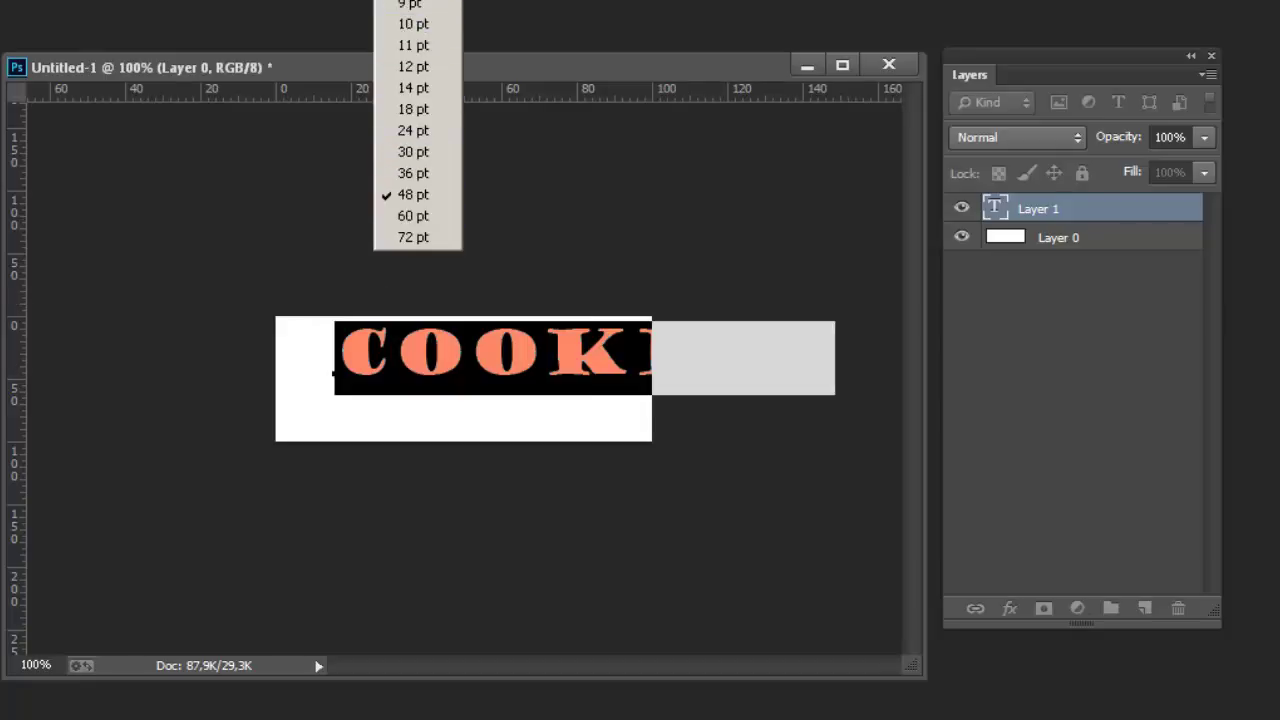
left_click(439, 137)
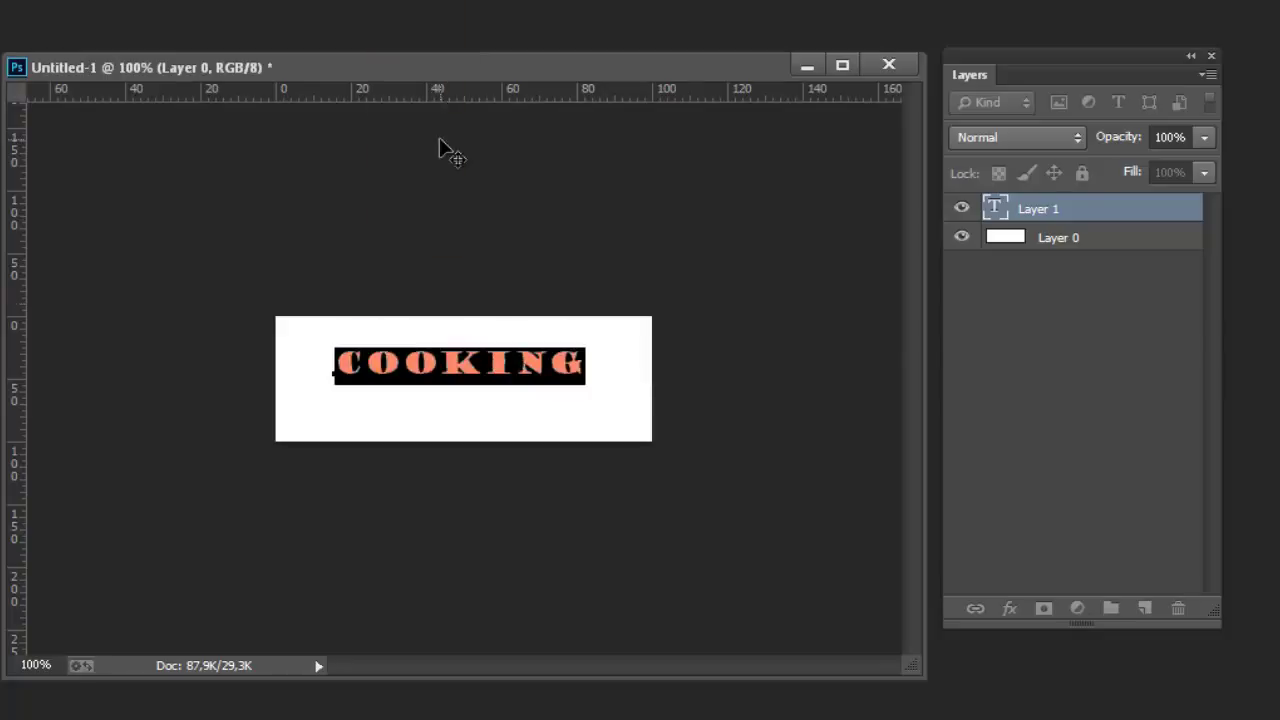
- Append 'BLOG' after COOKING and commit the text
left_click(563, 348)
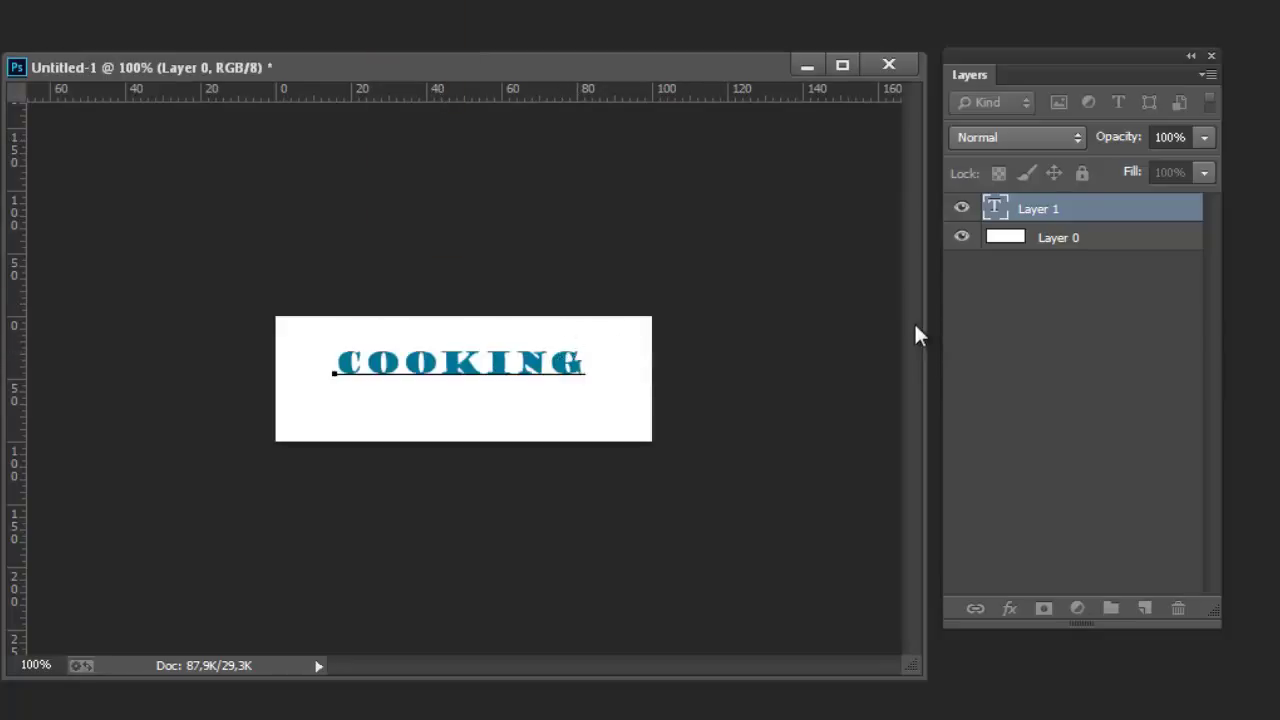
type("BLOG")
key("ctrl+a")
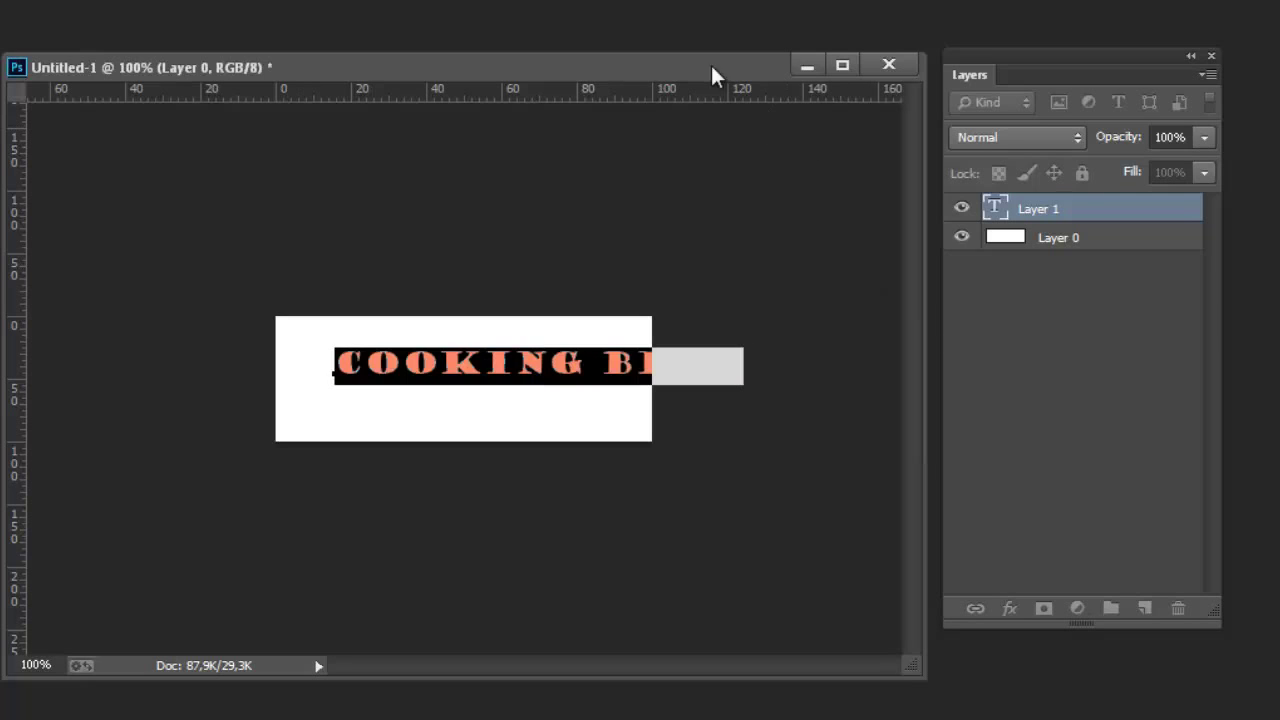
key("ctrl+Return")
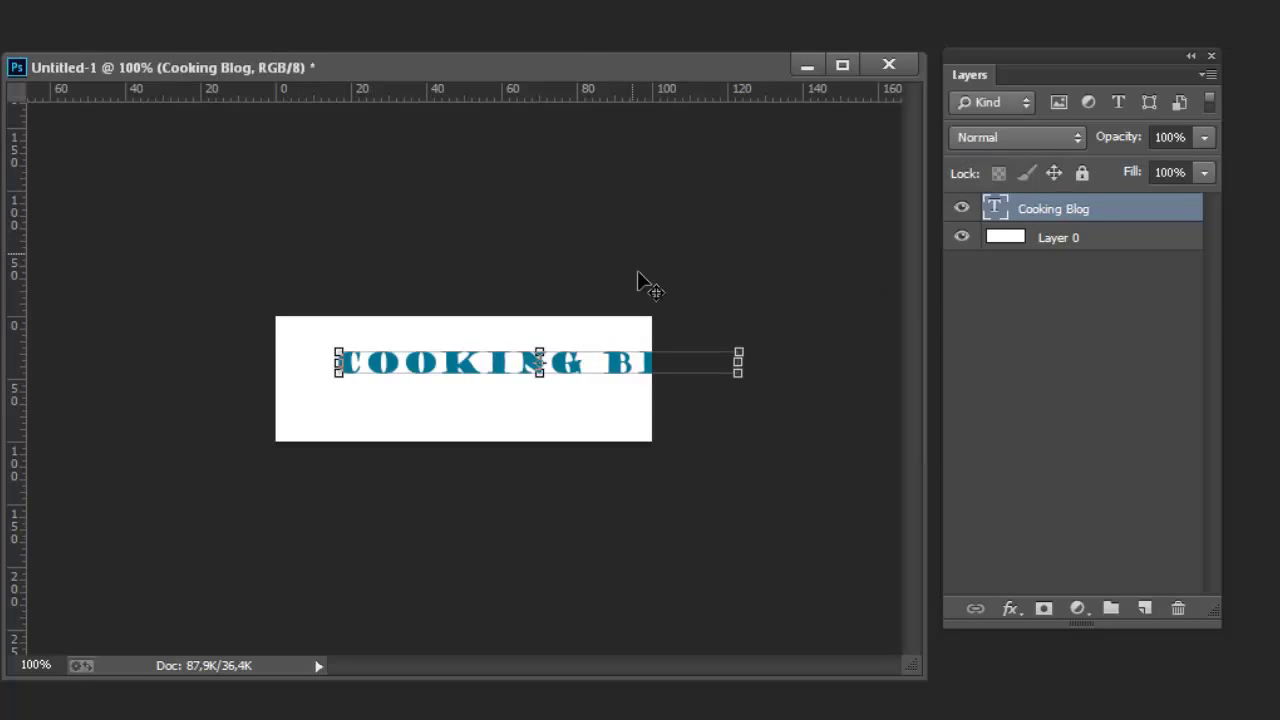
- Shift the title left and change its font to Lucida Bright
left_click_drag(655, 368, 585, 370)
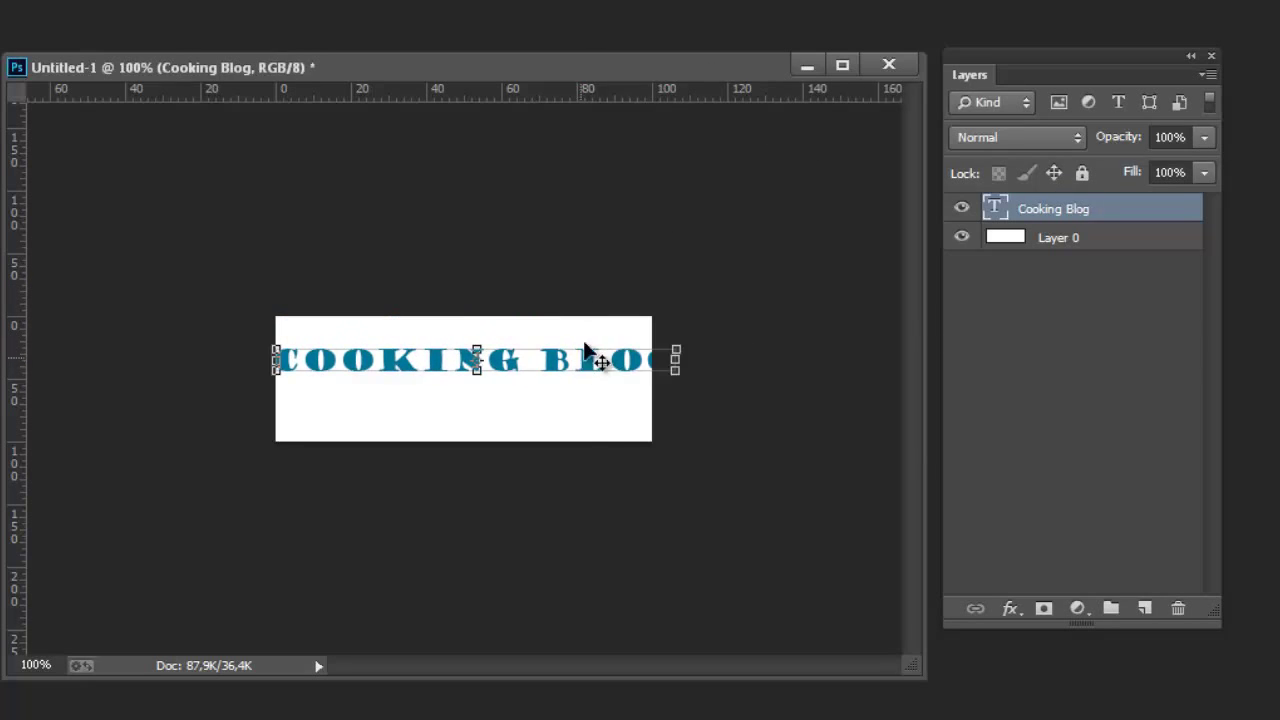
key("ctrl+a")
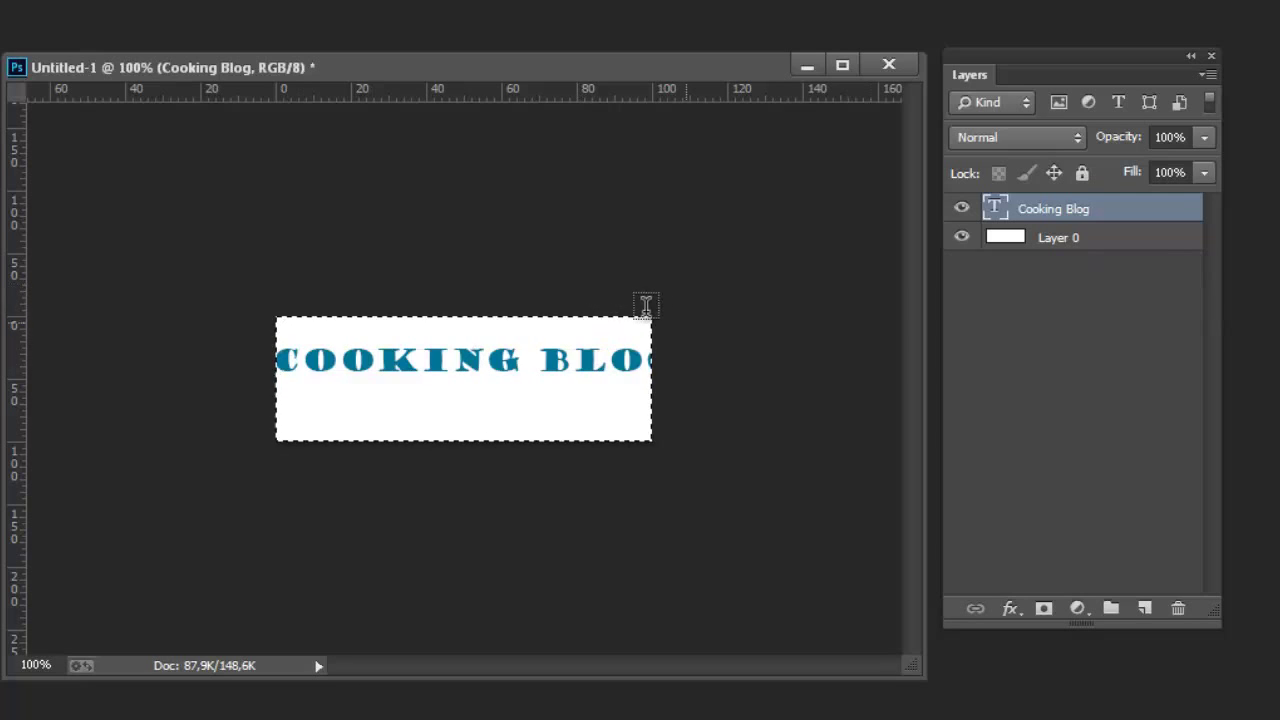
left_click_drag(626, 362, 272, 370)
left_click(245, 2)
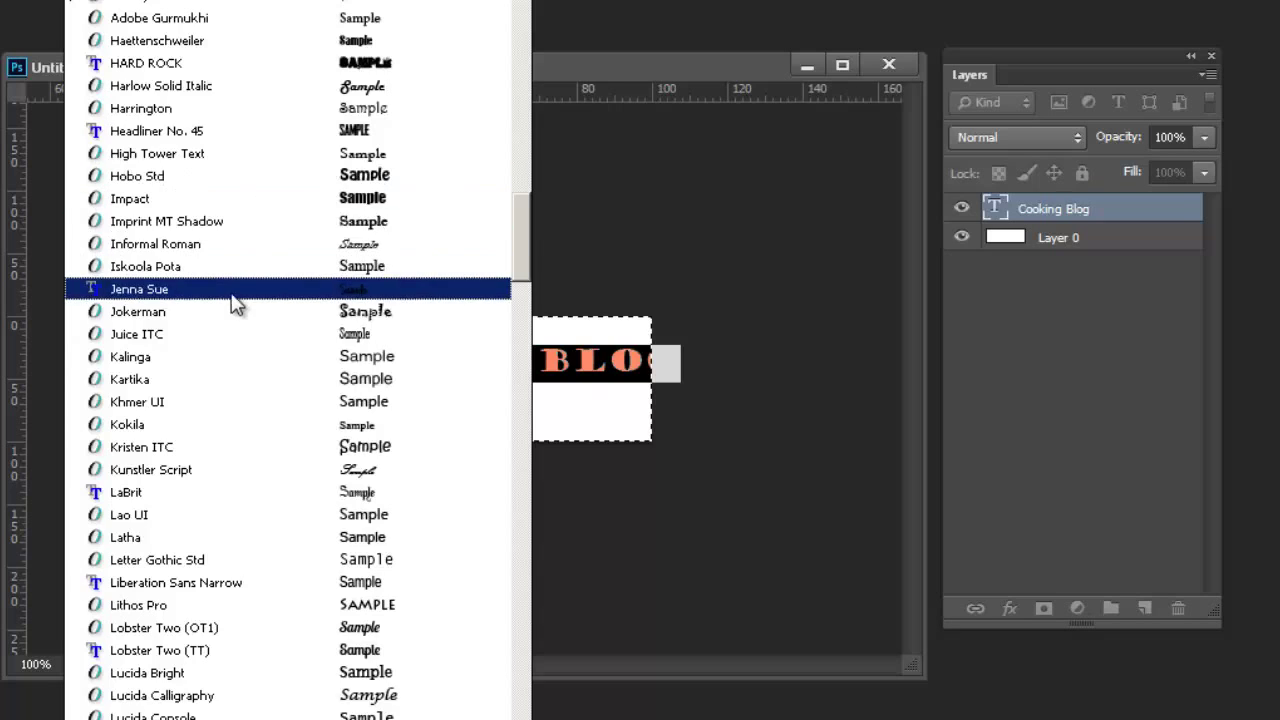
scroll(296, 450, "down", 3)
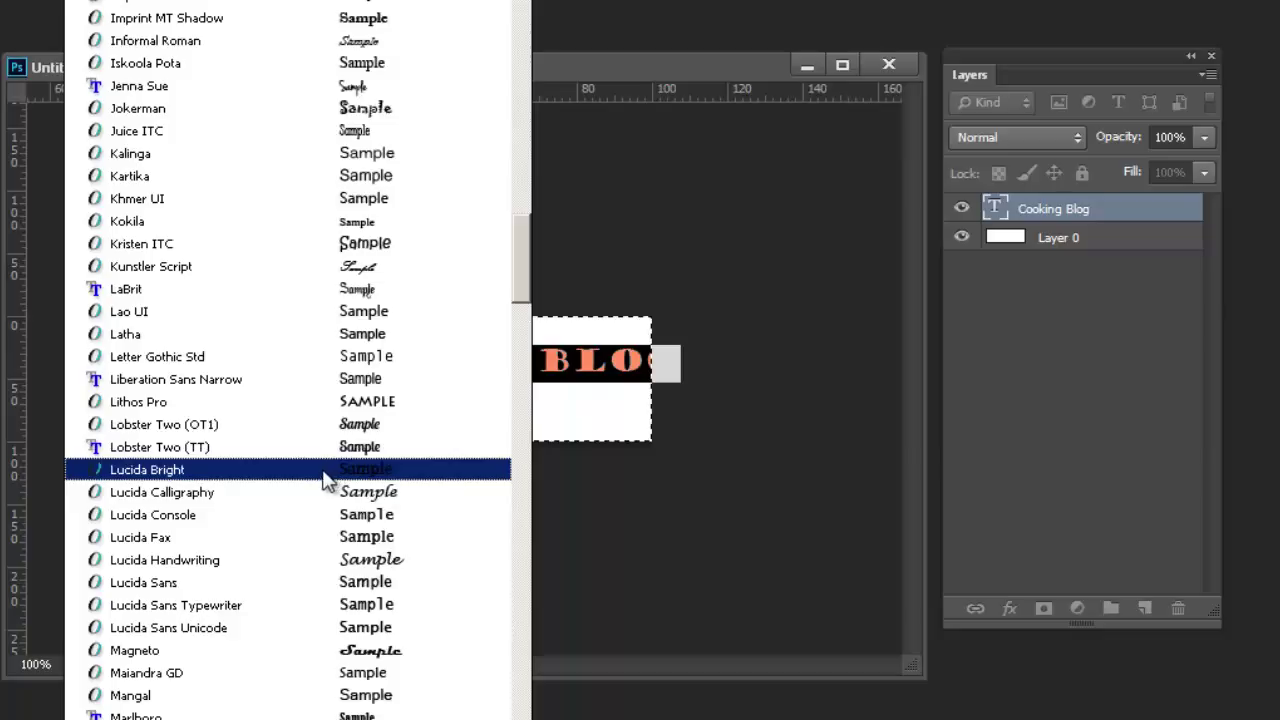
left_click(326, 469)
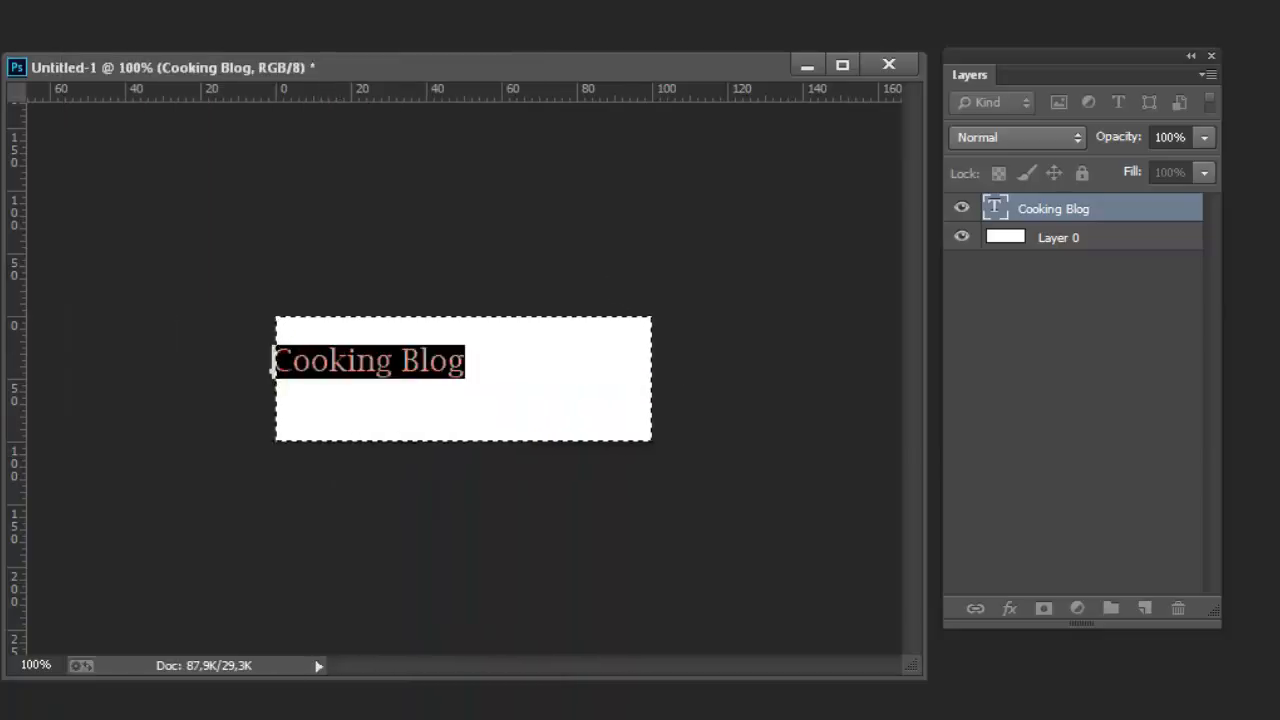
key("ctrl+Return")
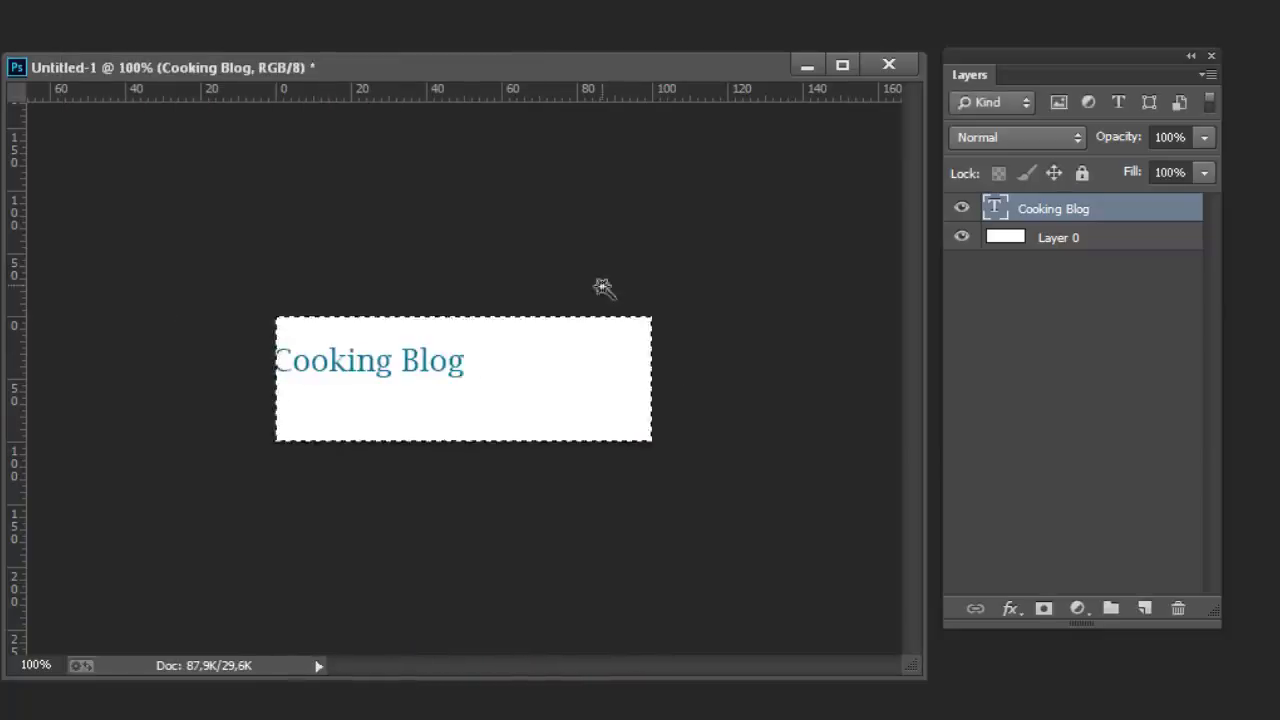
- Resize Cooking Blog to 36 pt and move it right across the banner
key("ctrl+d")
key("t")
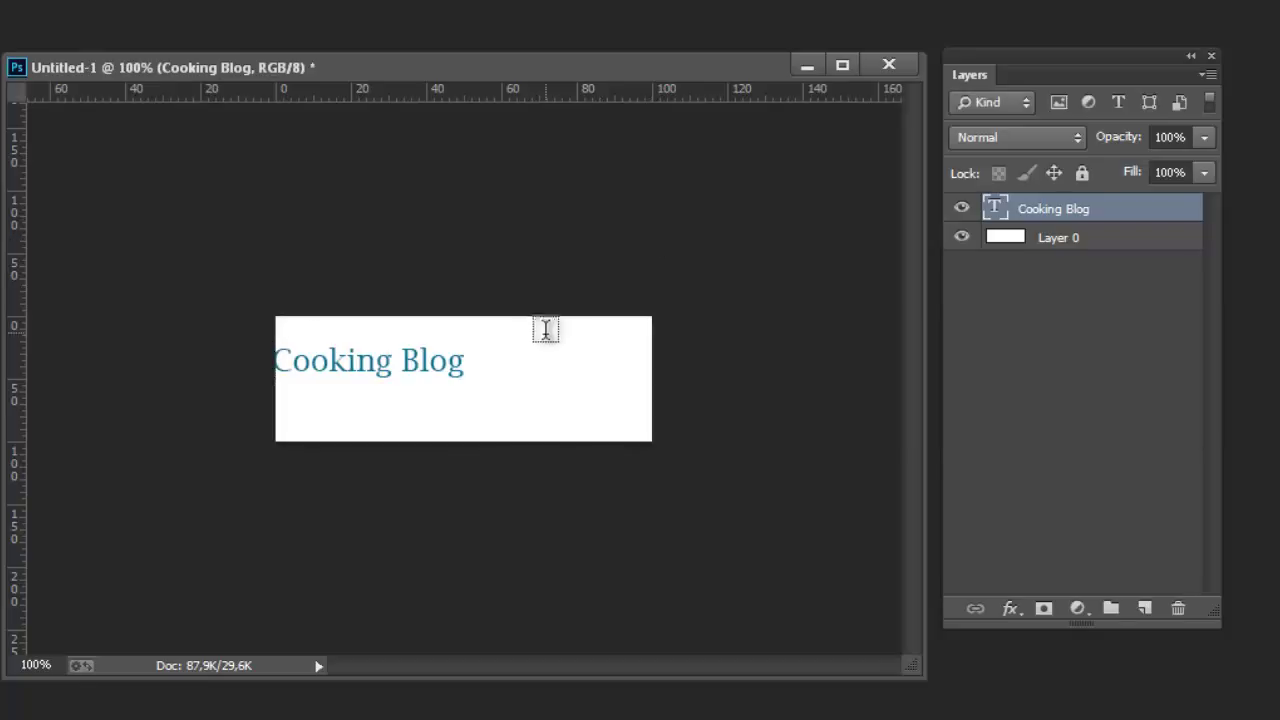
left_click(445, 360)
key("ctrl+a")
left_click(458, 16)
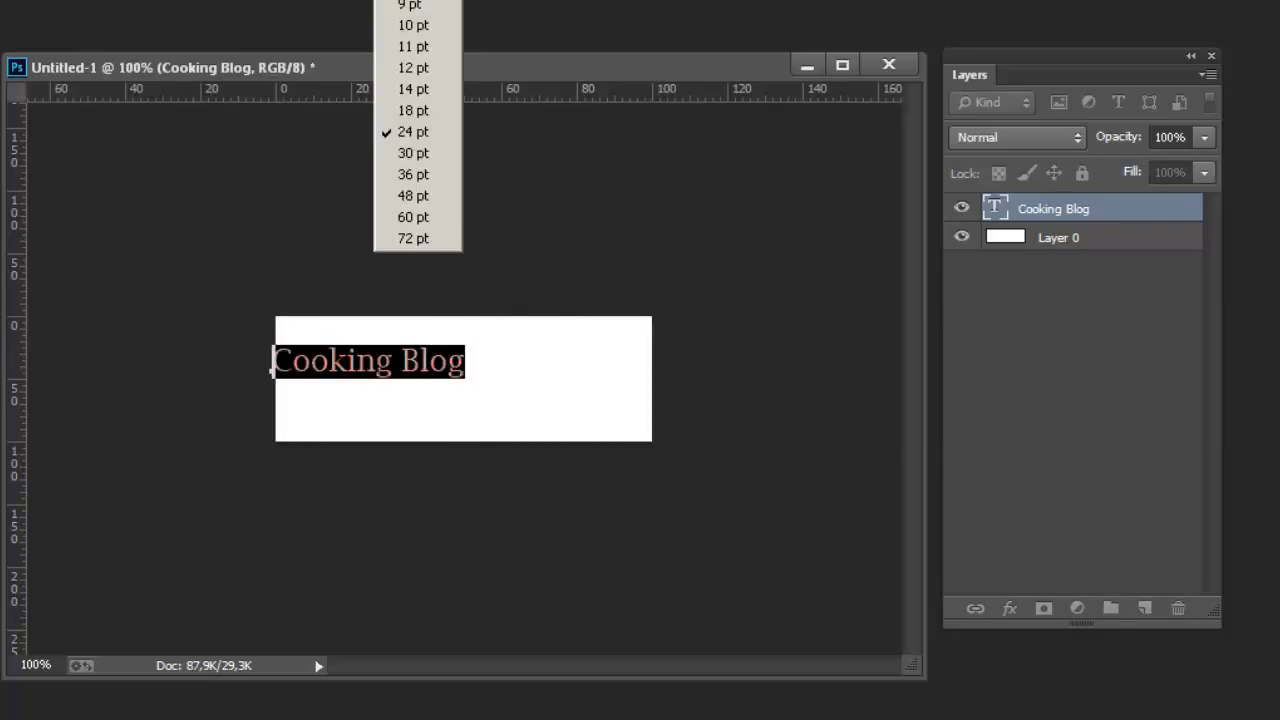
left_click(440, 195)
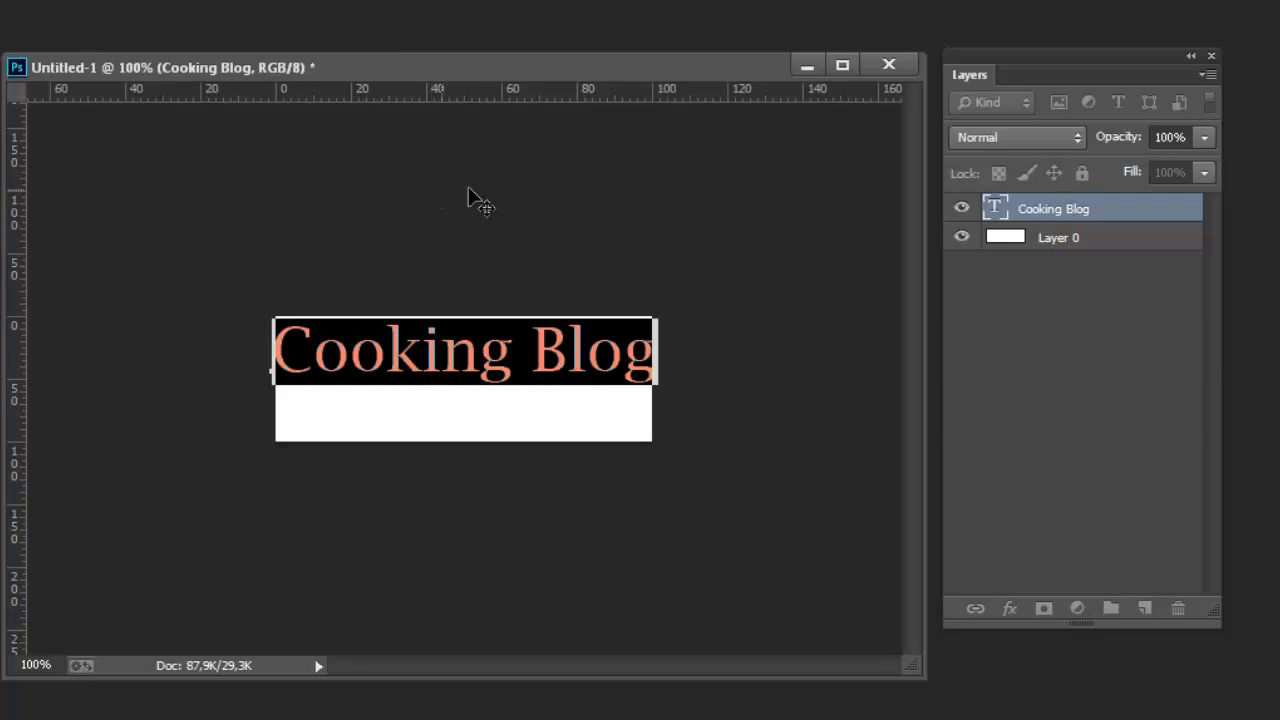
left_click(458, 16)
left_click(417, 175)
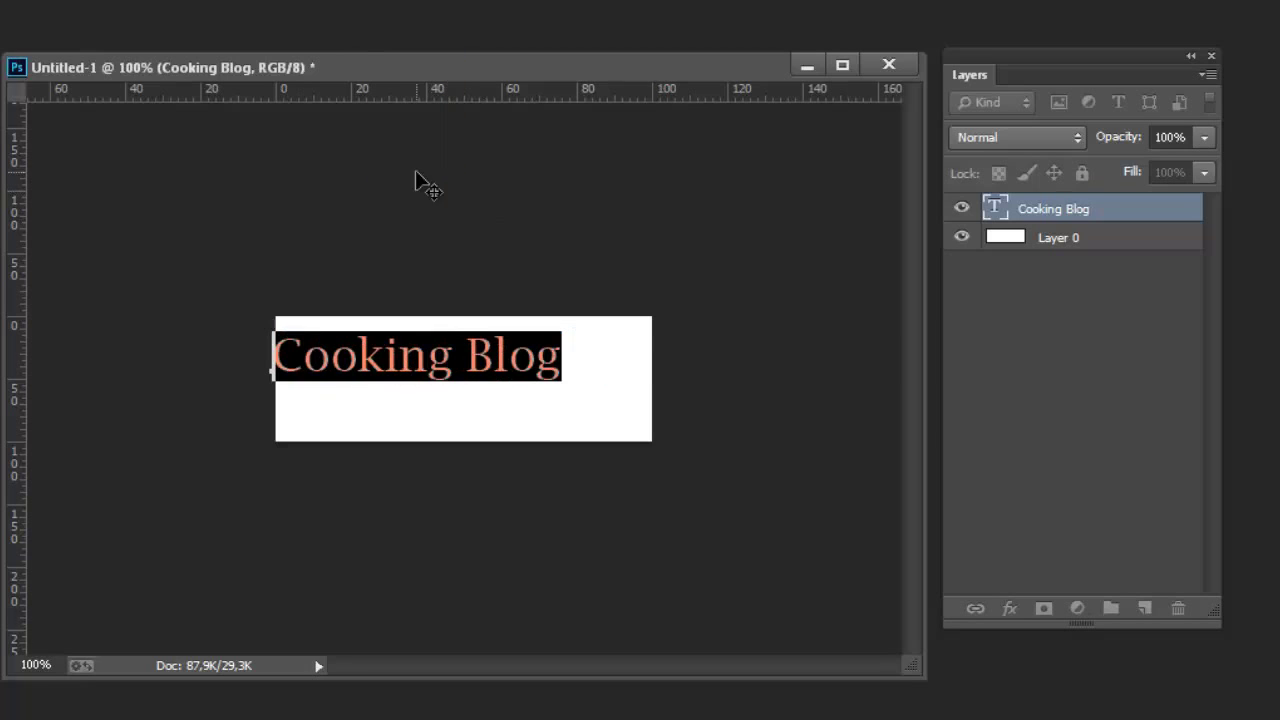
key("ctrl+Return")
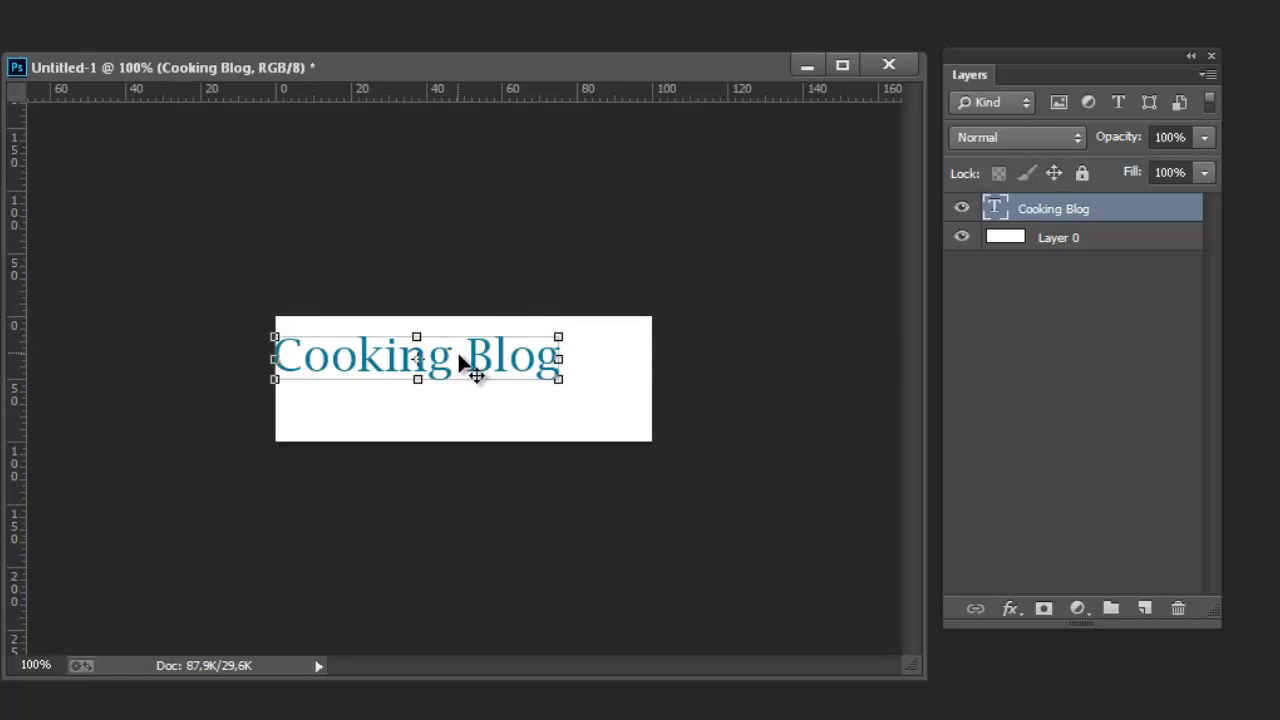
left_click_drag(471, 363, 510, 365)
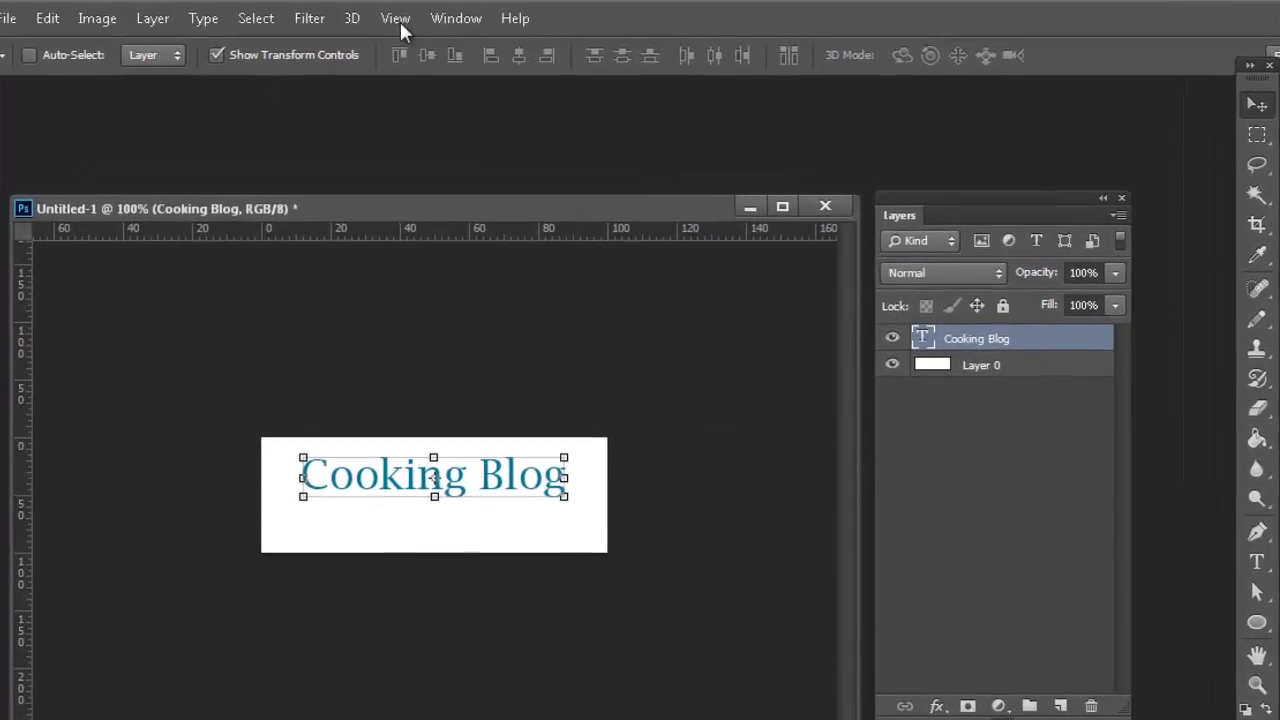
- Add a vertical guide at 50% across the banner
left_click(396, 16)
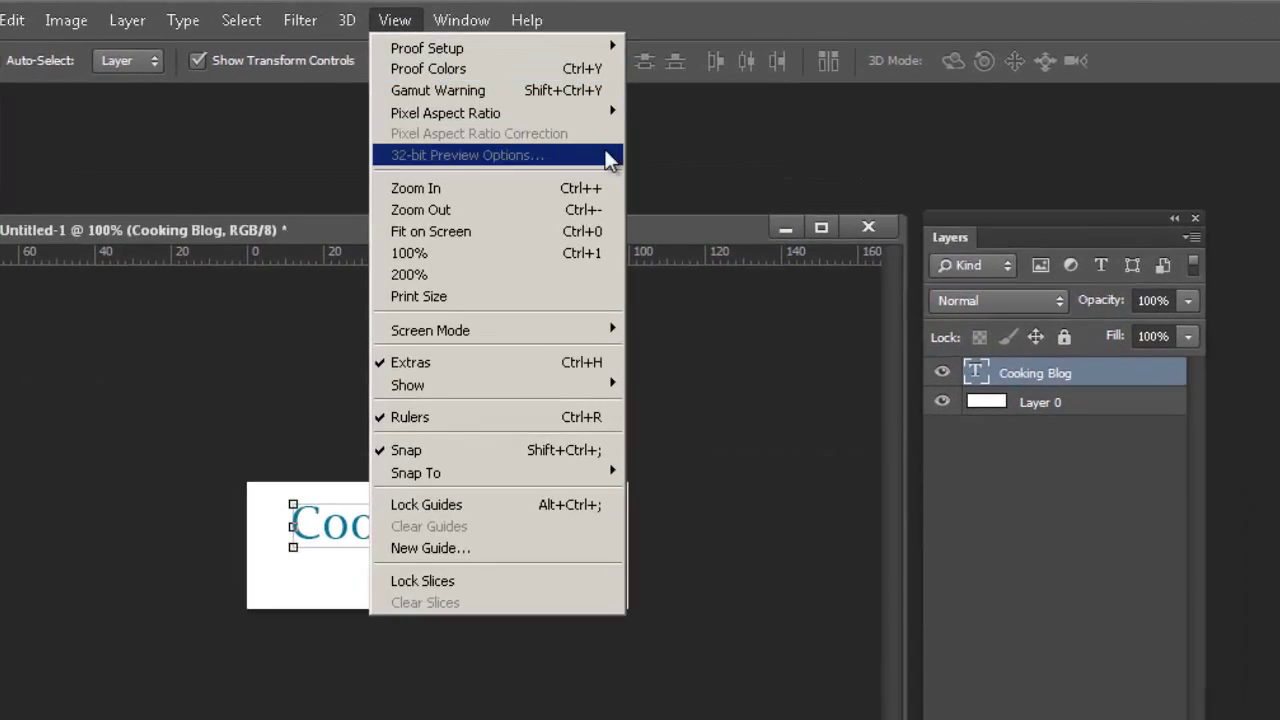
left_click(566, 547)
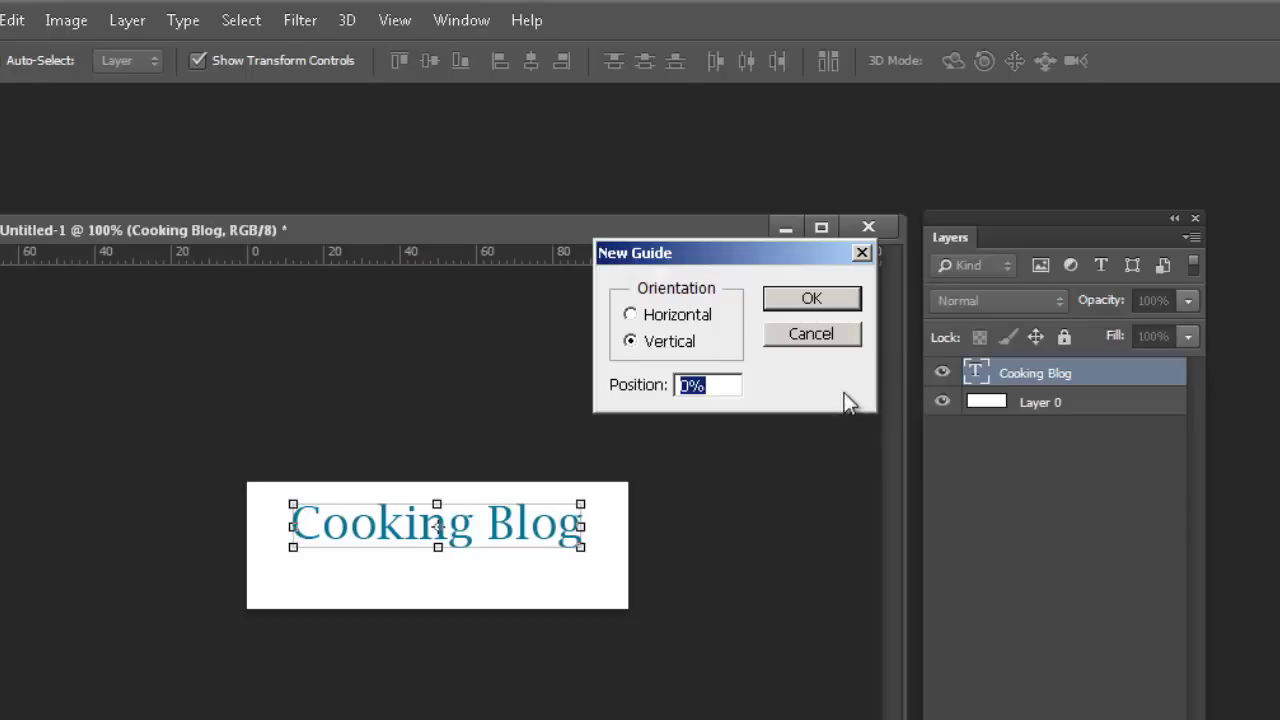
type("50")
left_click(808, 305)
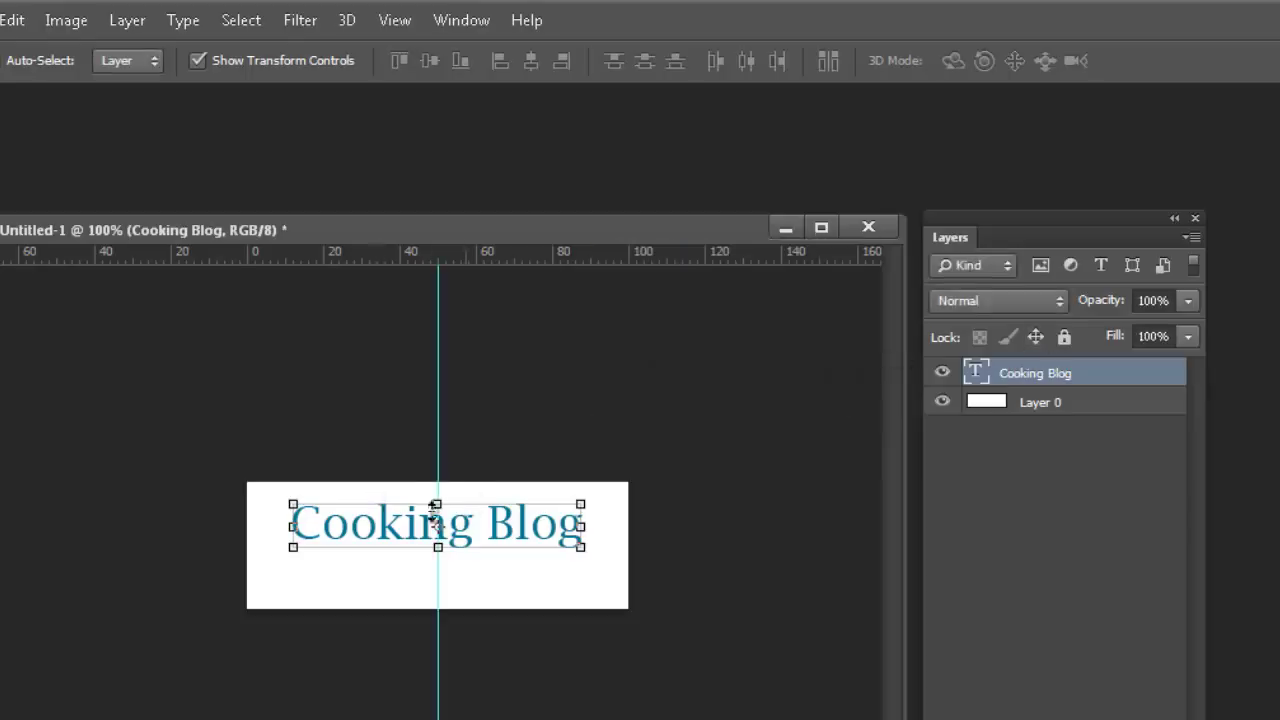
- Add a horizontal guide at 50% and nudge Cooking Blog down and right
left_click(395, 20)
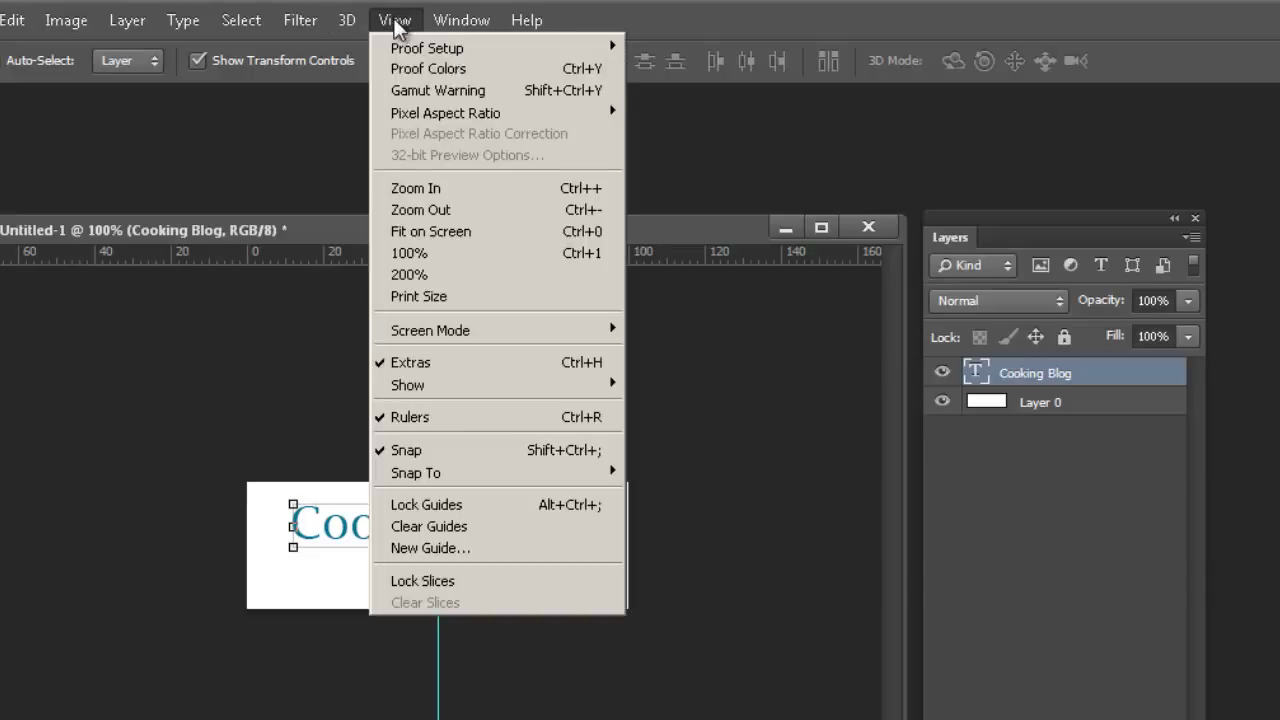
left_click(474, 548)
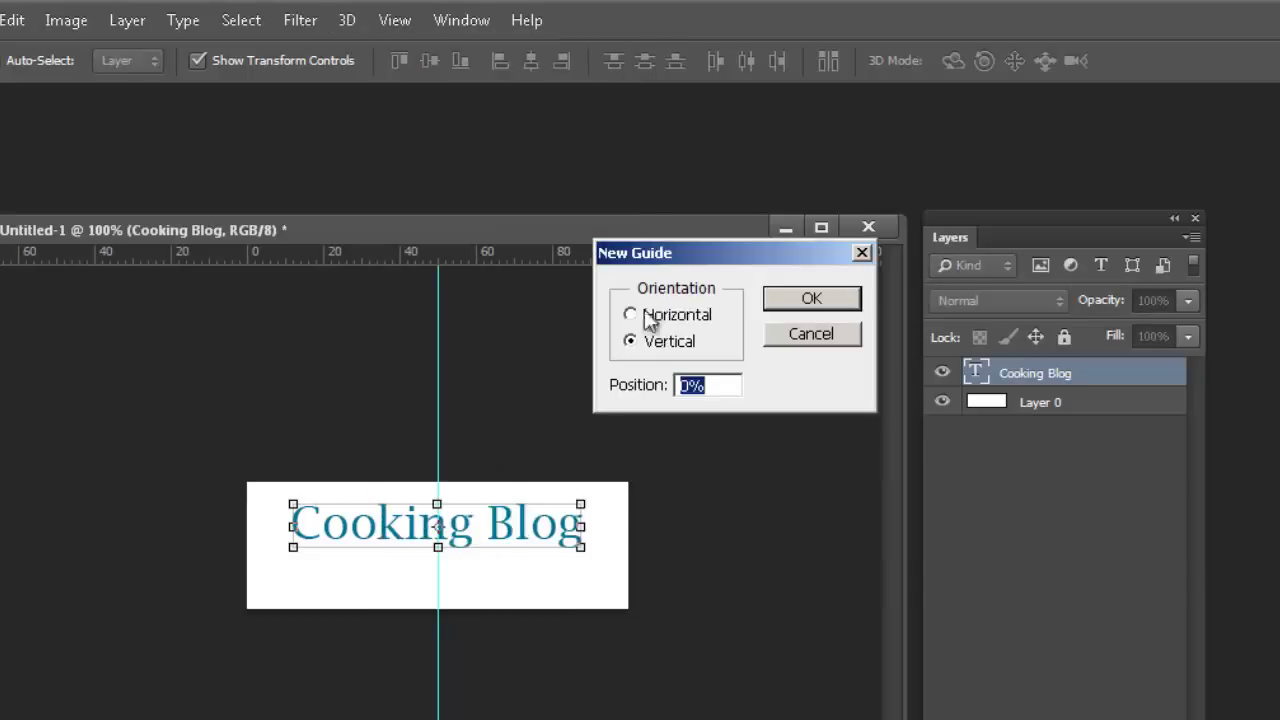
left_click(680, 320)
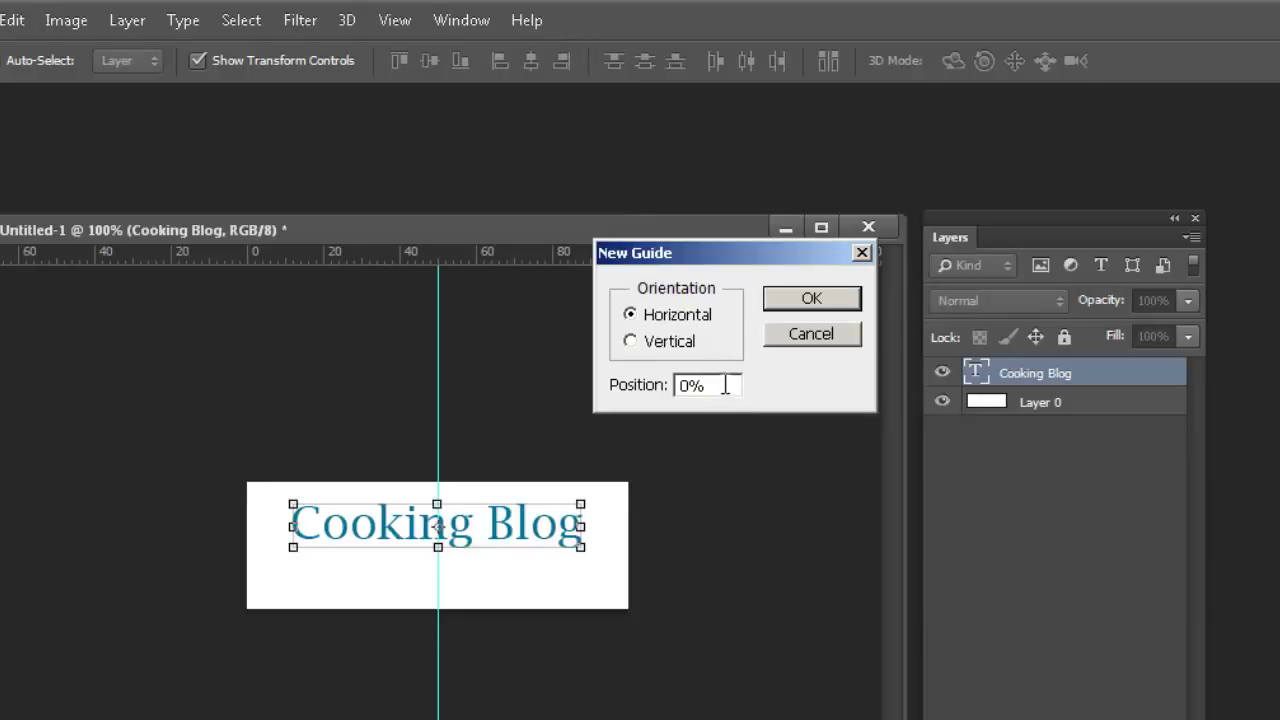
left_click_drag(725, 385, 608, 384)
type("50")
key("Return")
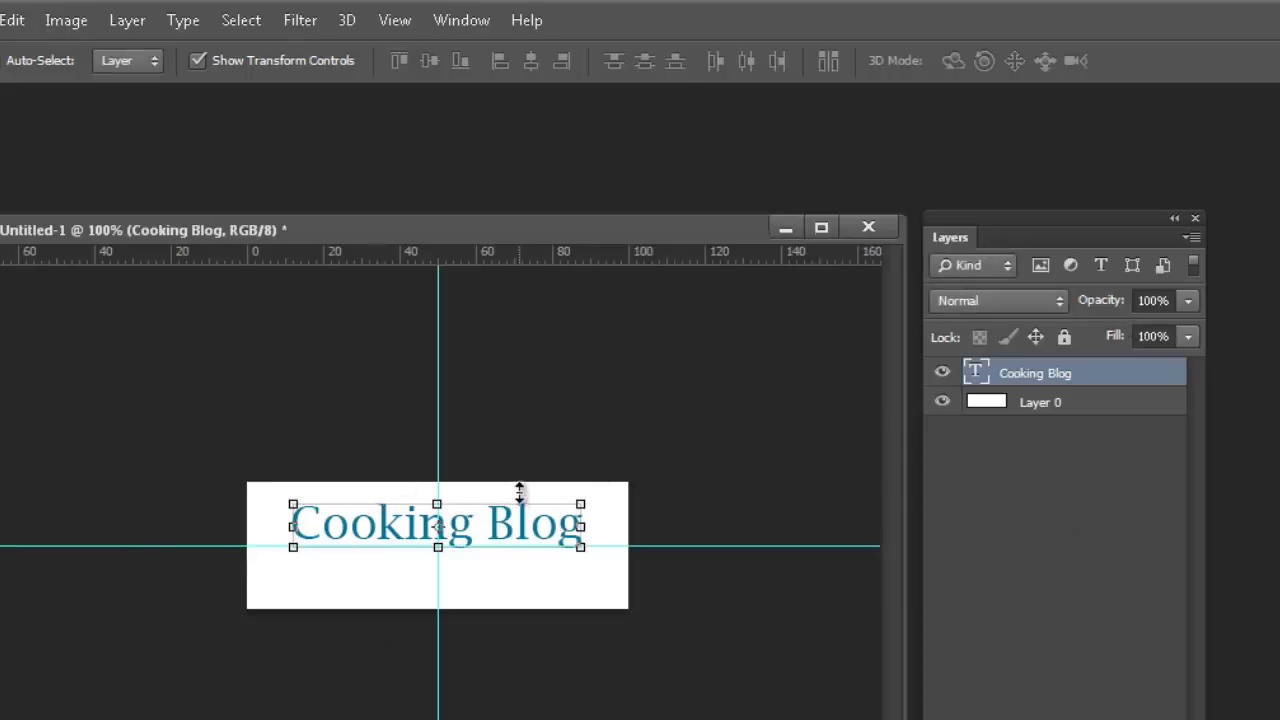
key("Down")
key("Down")
key("Down")
key("Down")
key("Down")
key("Down")
key("Down")
key("Down")
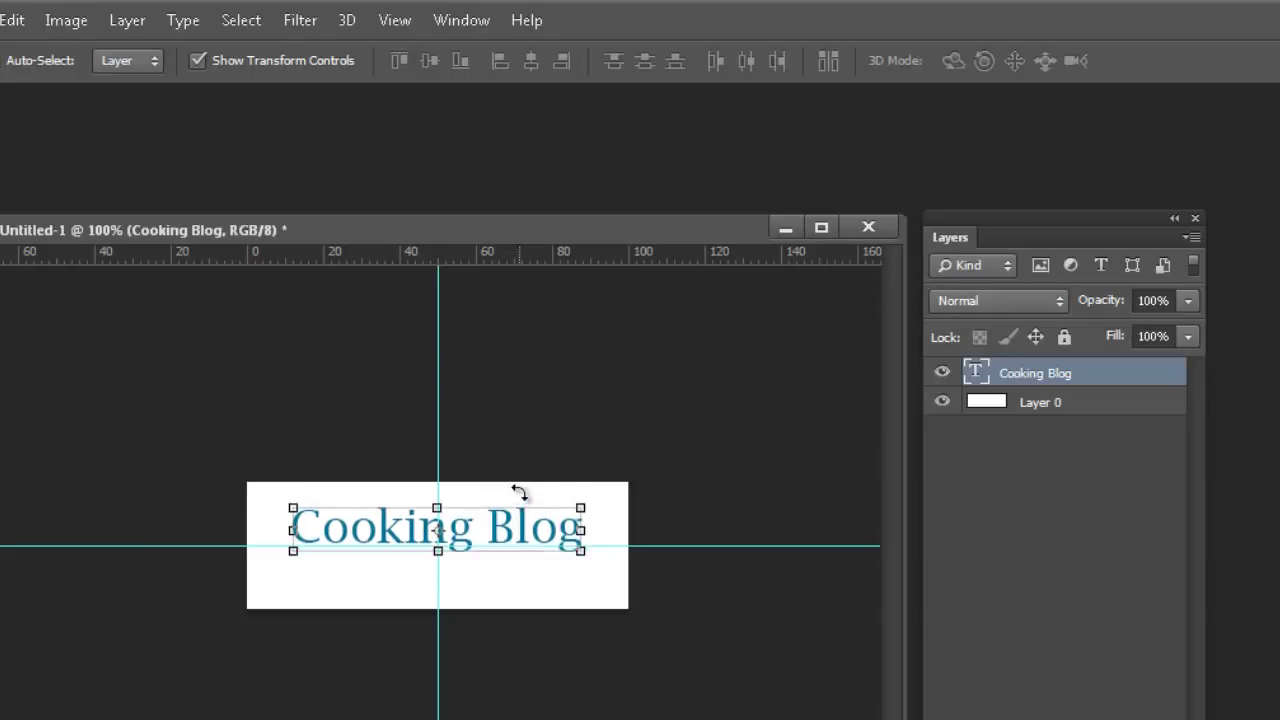
key("Right")
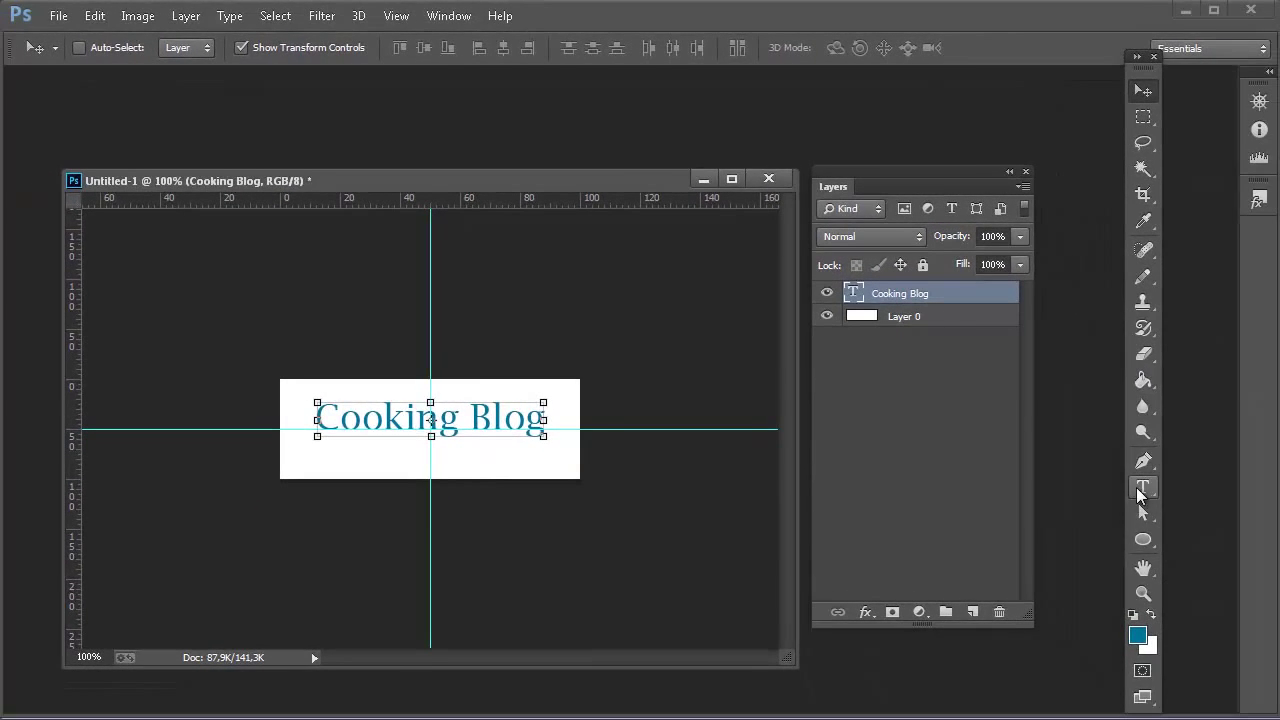
- Select the Cooking Blog text layer and all of its text with the Type tool
left_click(905, 318)
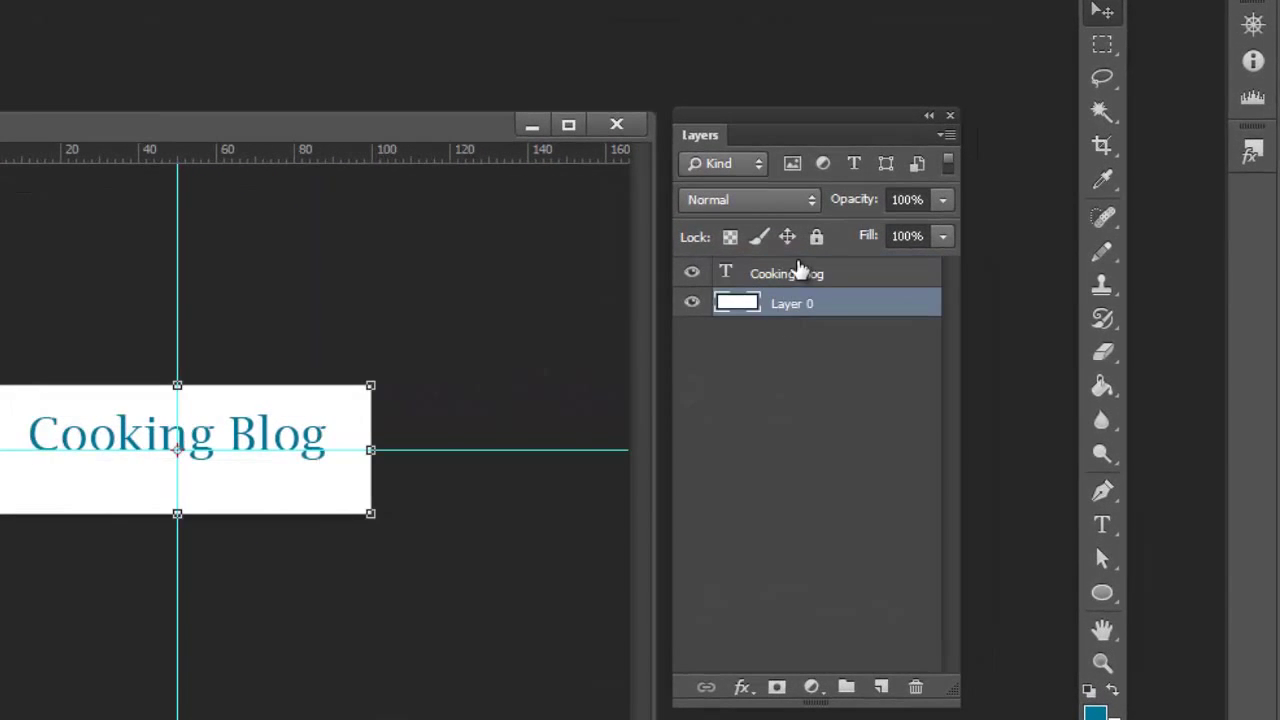
left_click(806, 274)
left_click(786, 309)
left_click(813, 275)
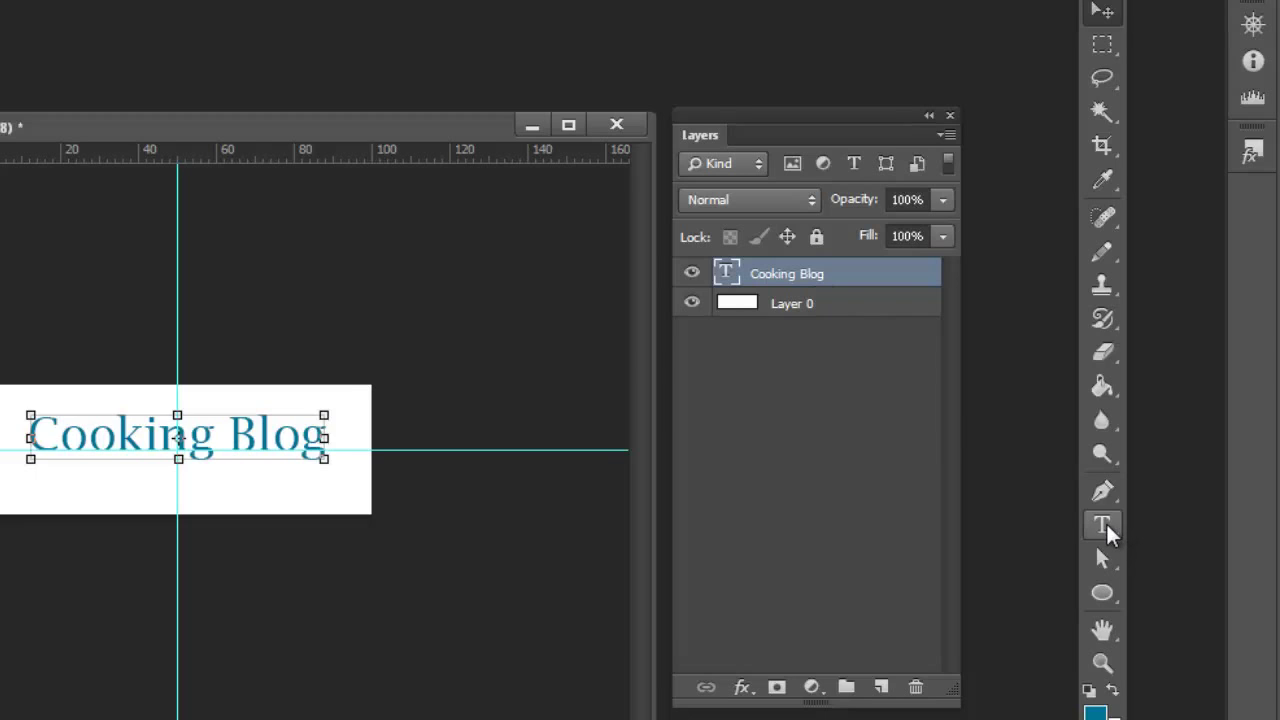
left_click(1104, 524)
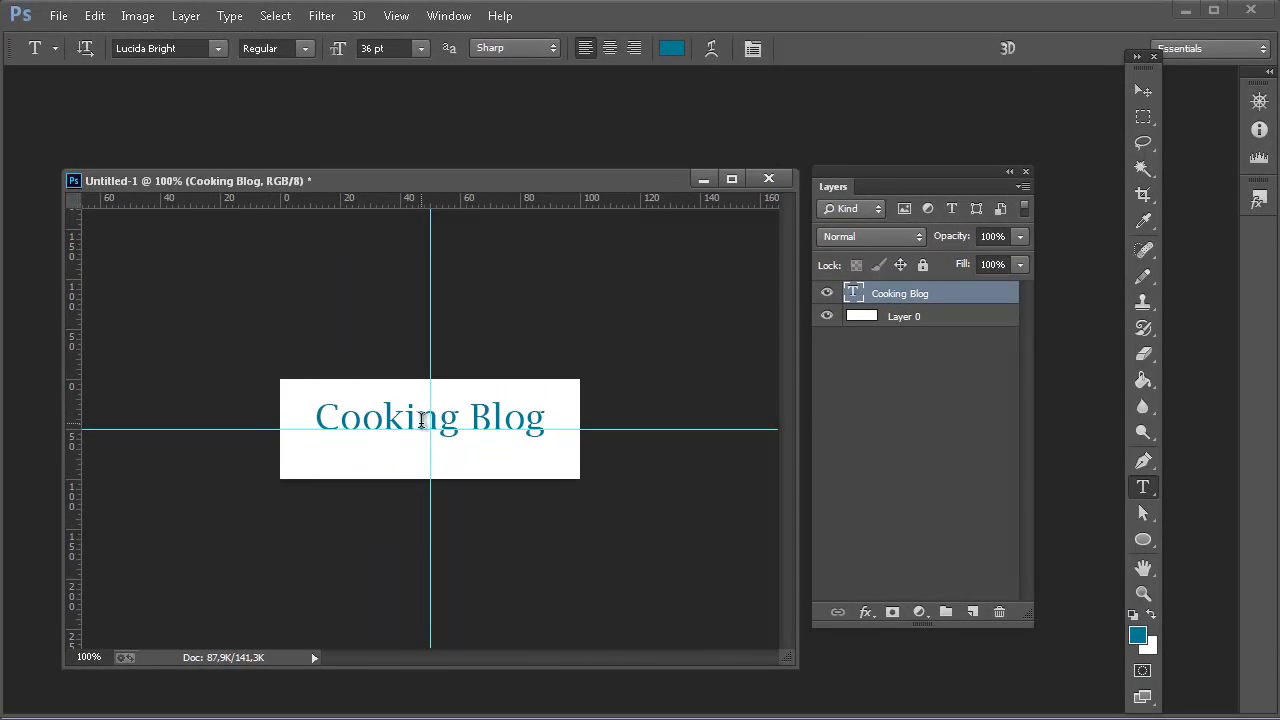
left_click(422, 421)
key("ctrl+a")
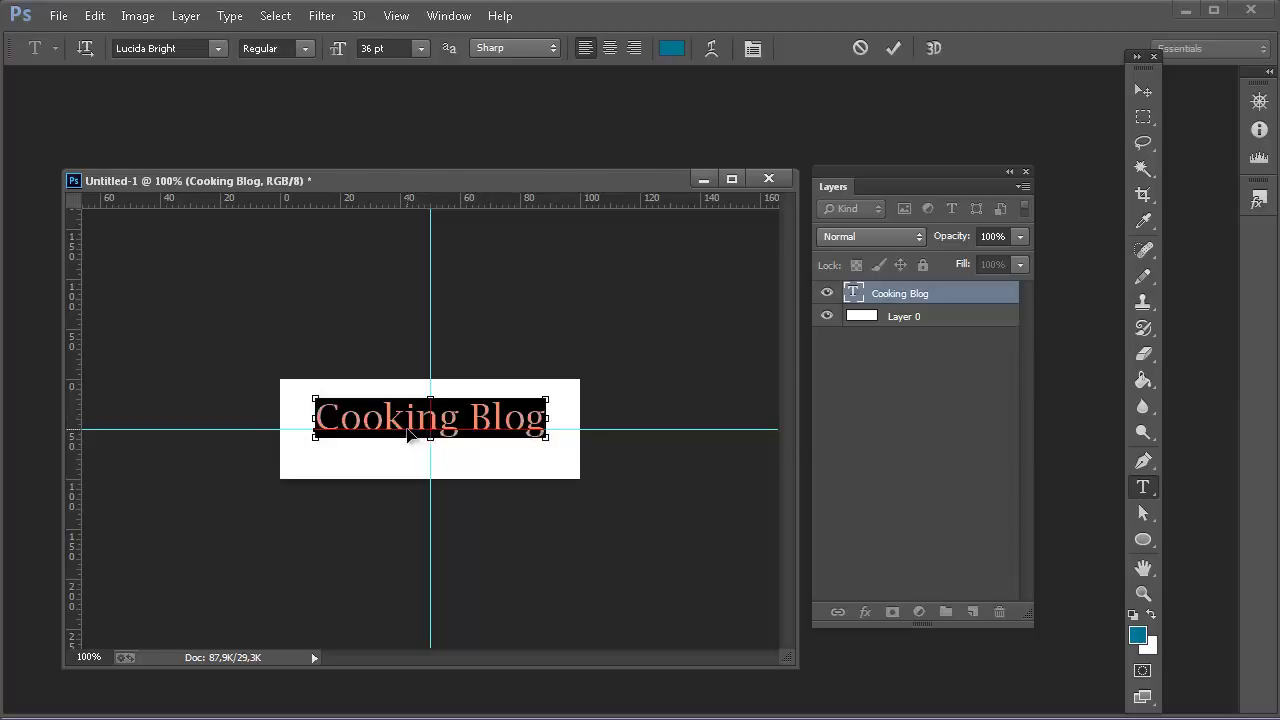
- Set the title's colour to dark red through the foreground colour picker
left_click(672, 49)
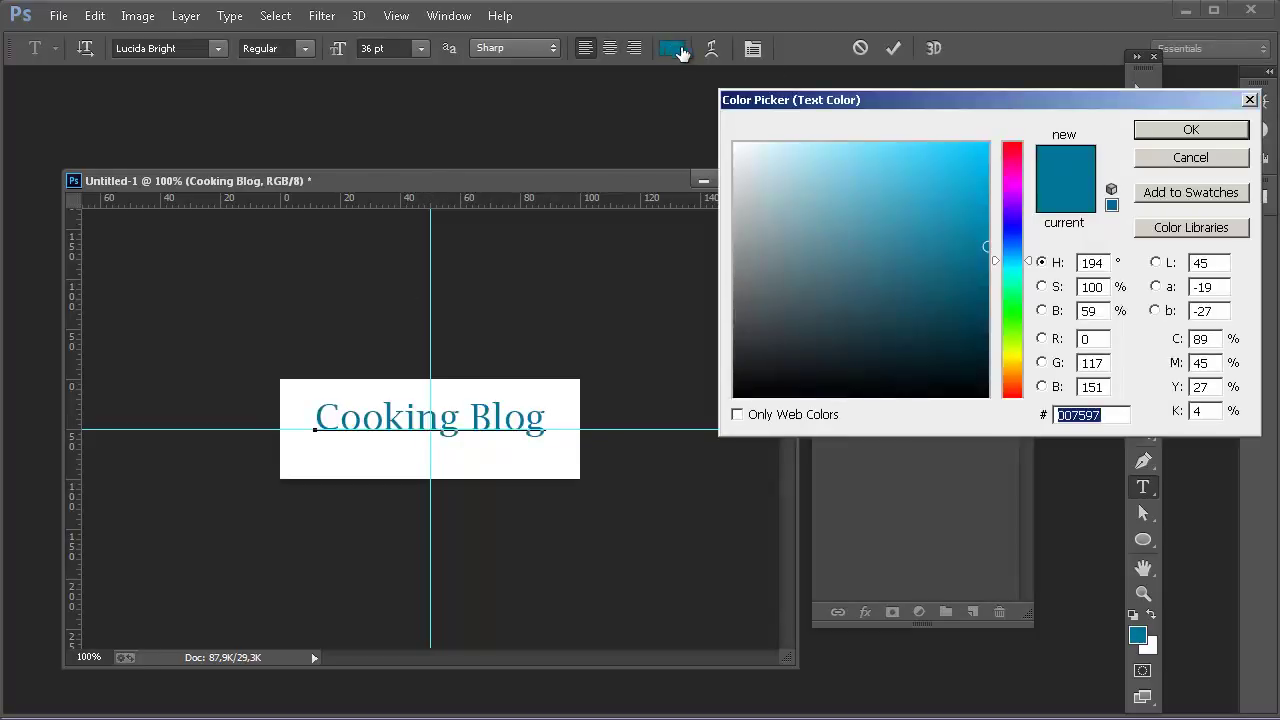
left_click(1240, 159)
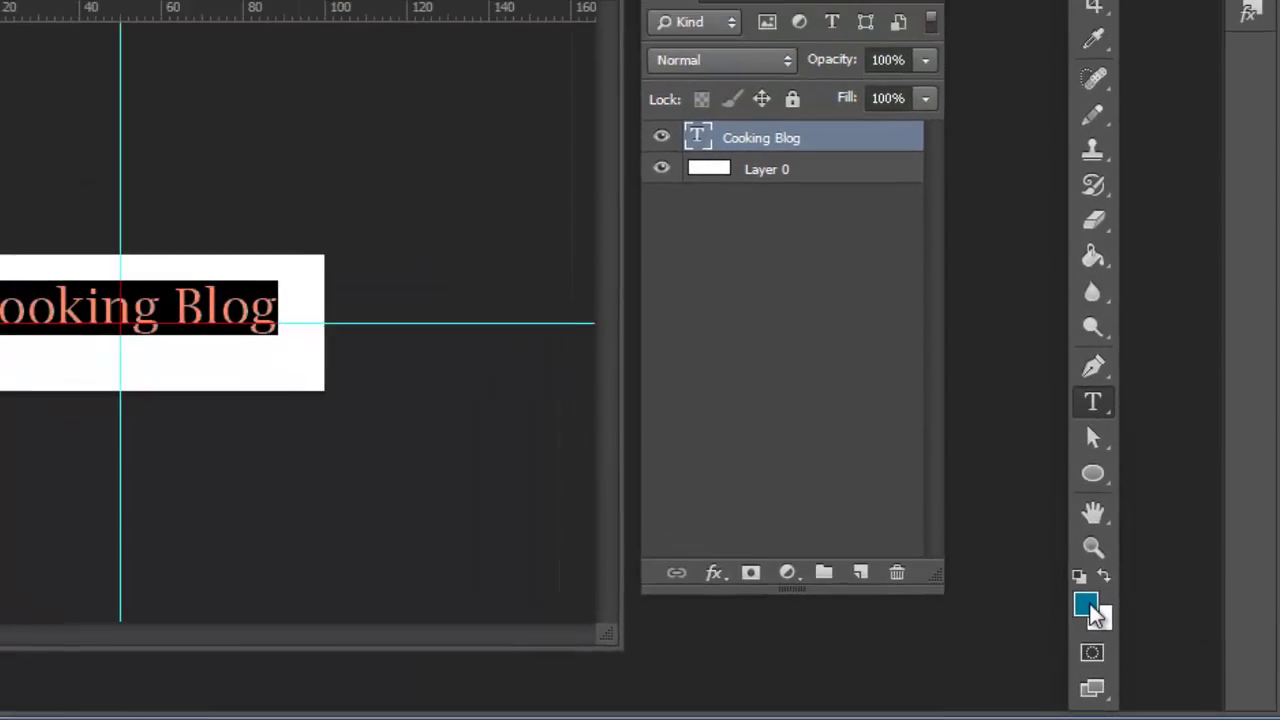
left_click(1090, 610)
left_click_drag(997, 240, 1014, 140)
left_click_drag(931, 197, 956, 224)
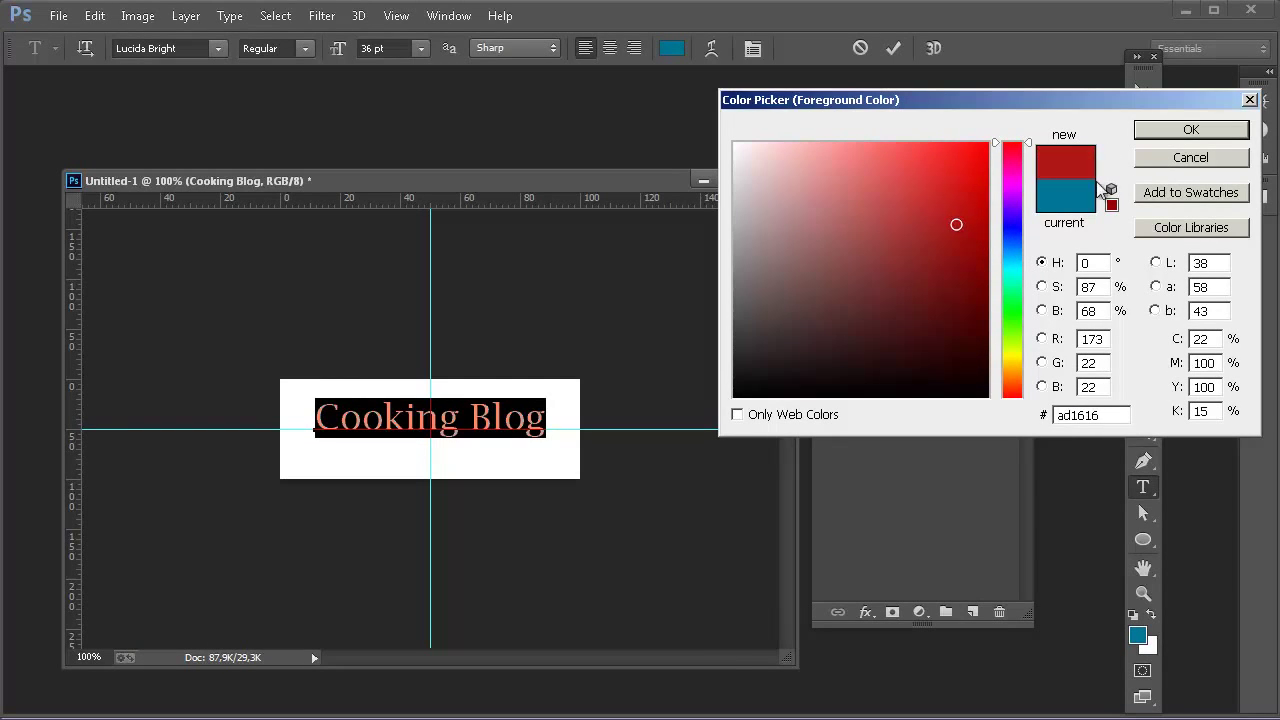
left_click(1195, 131)
left_click(497, 402)
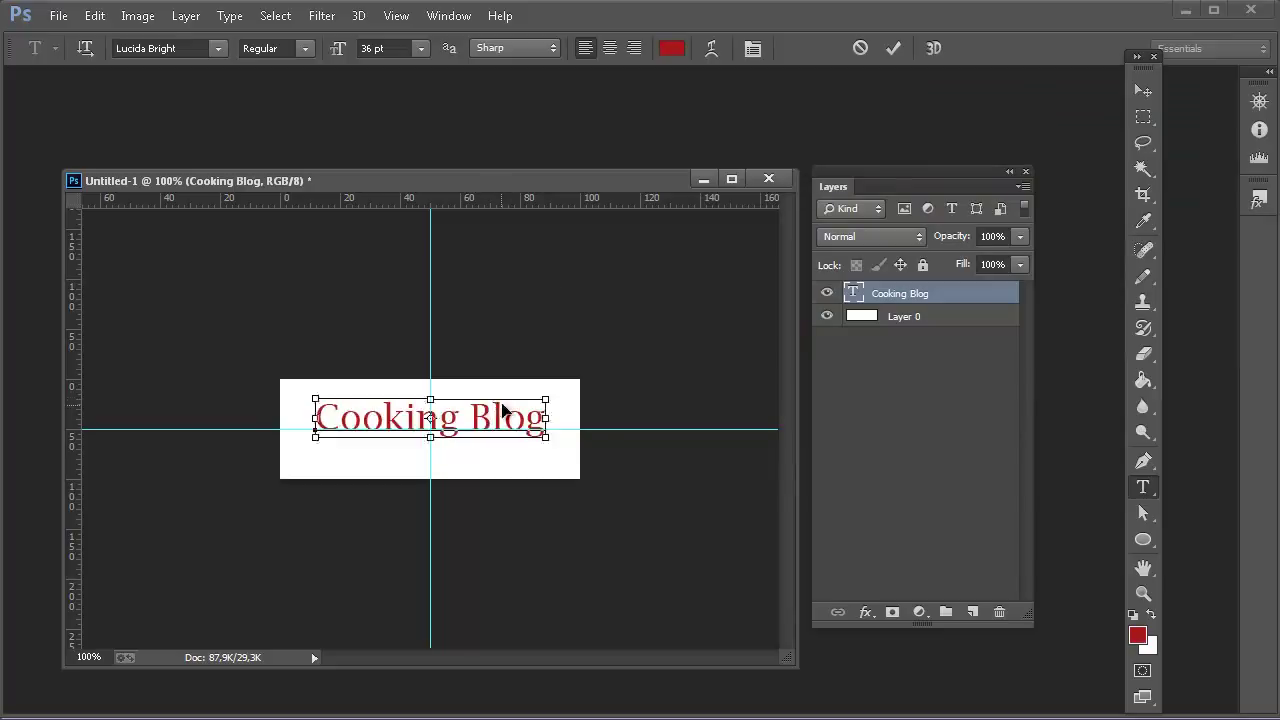
- Try italic on the title, then restore Regular style and commit the edits
key("ctrl+a")
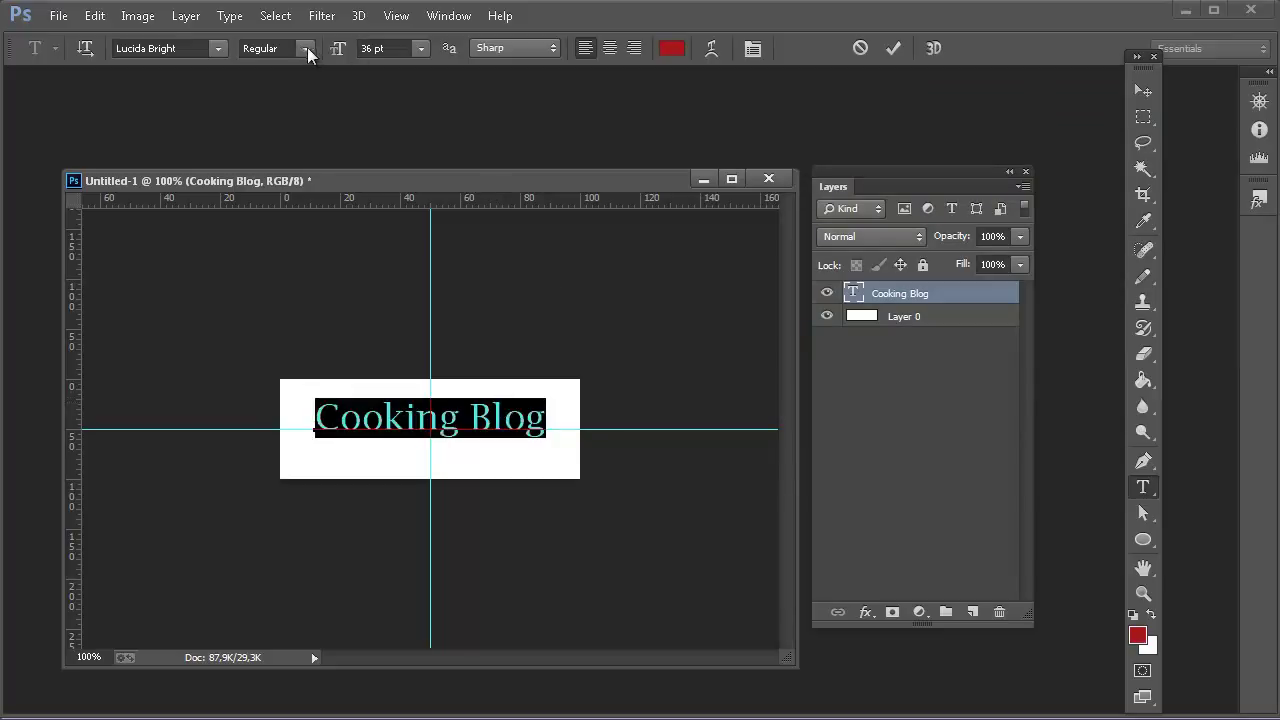
left_click(306, 48)
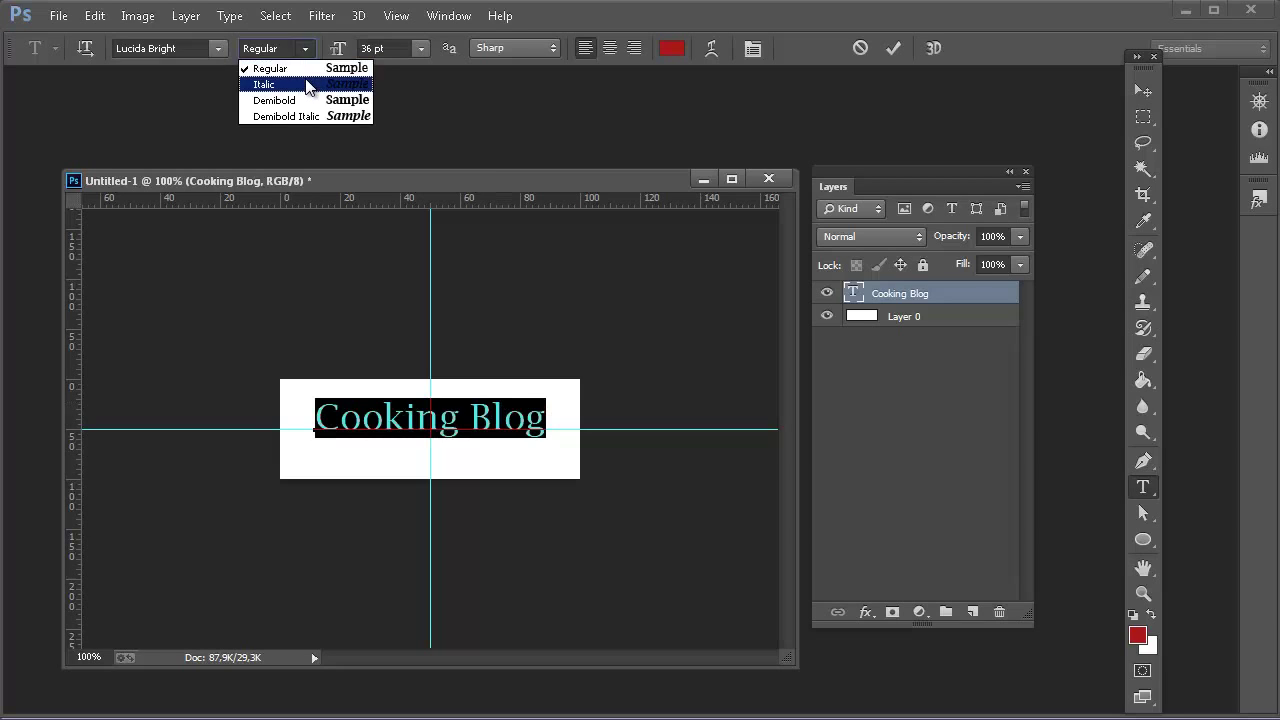
left_click(305, 82)
left_click(473, 398)
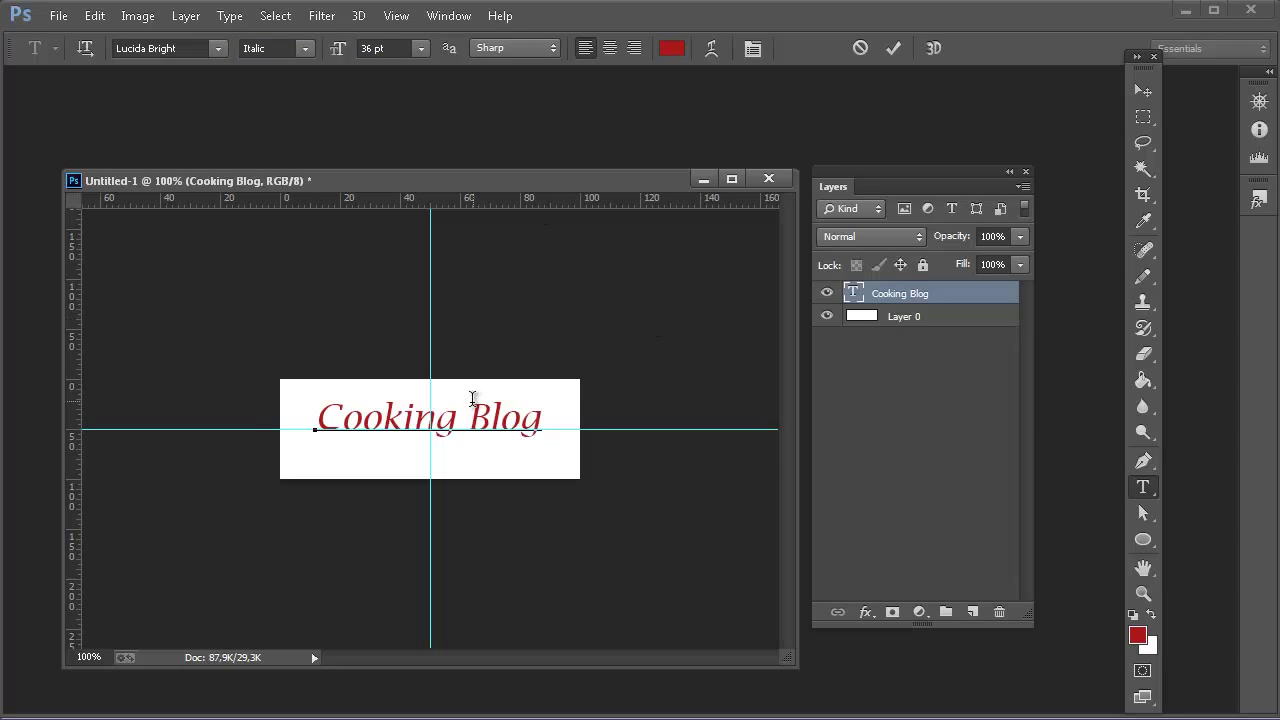
key("ctrl+a")
left_click(305, 48)
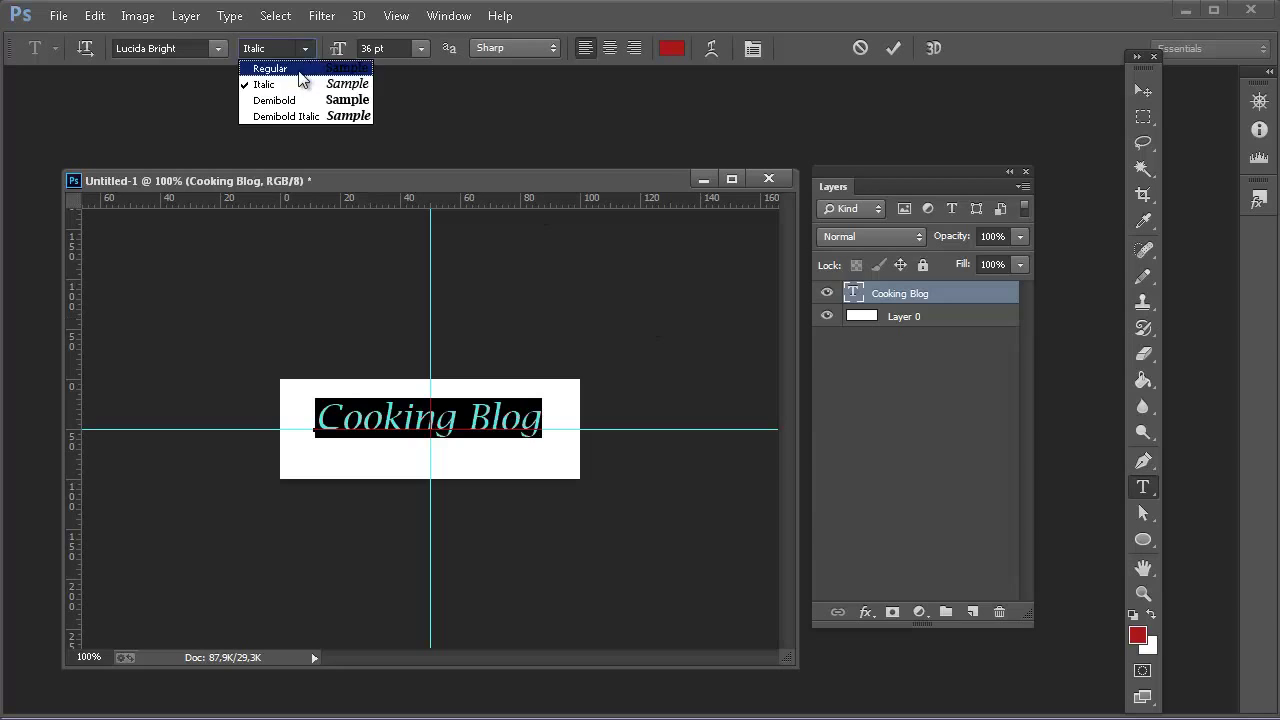
left_click(300, 63)
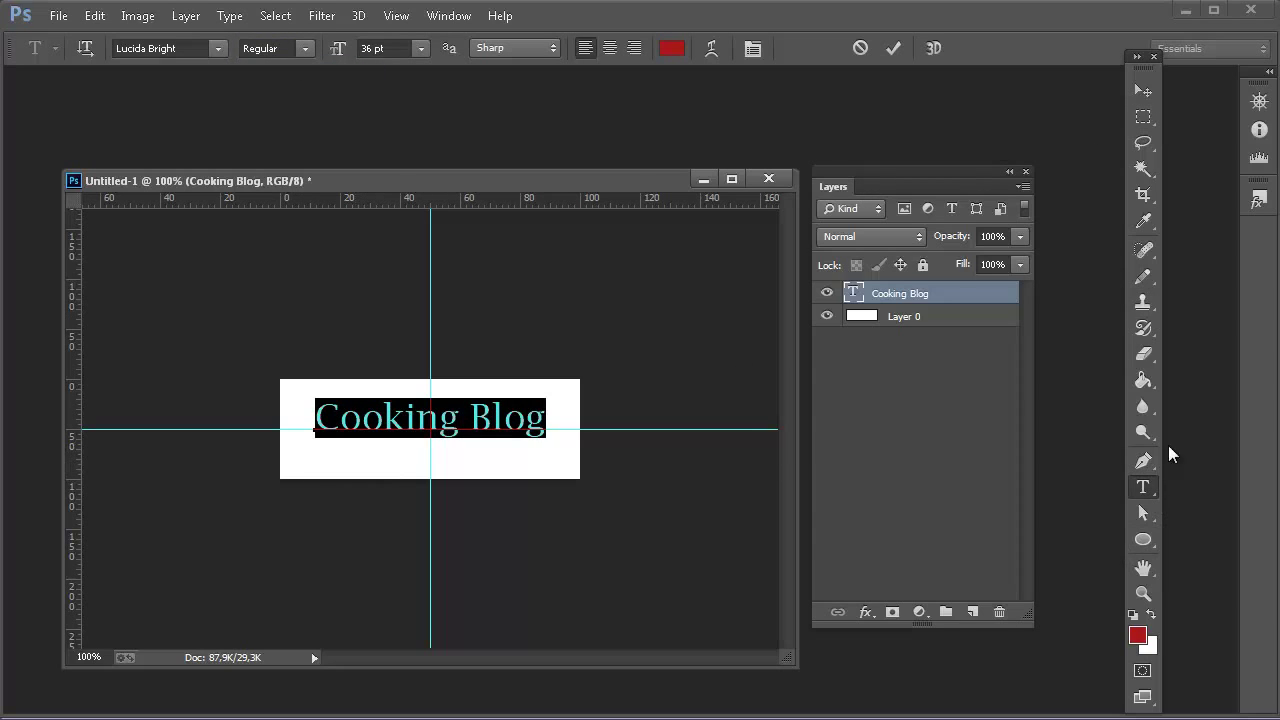
left_click(1143, 330)
left_click(1143, 487)
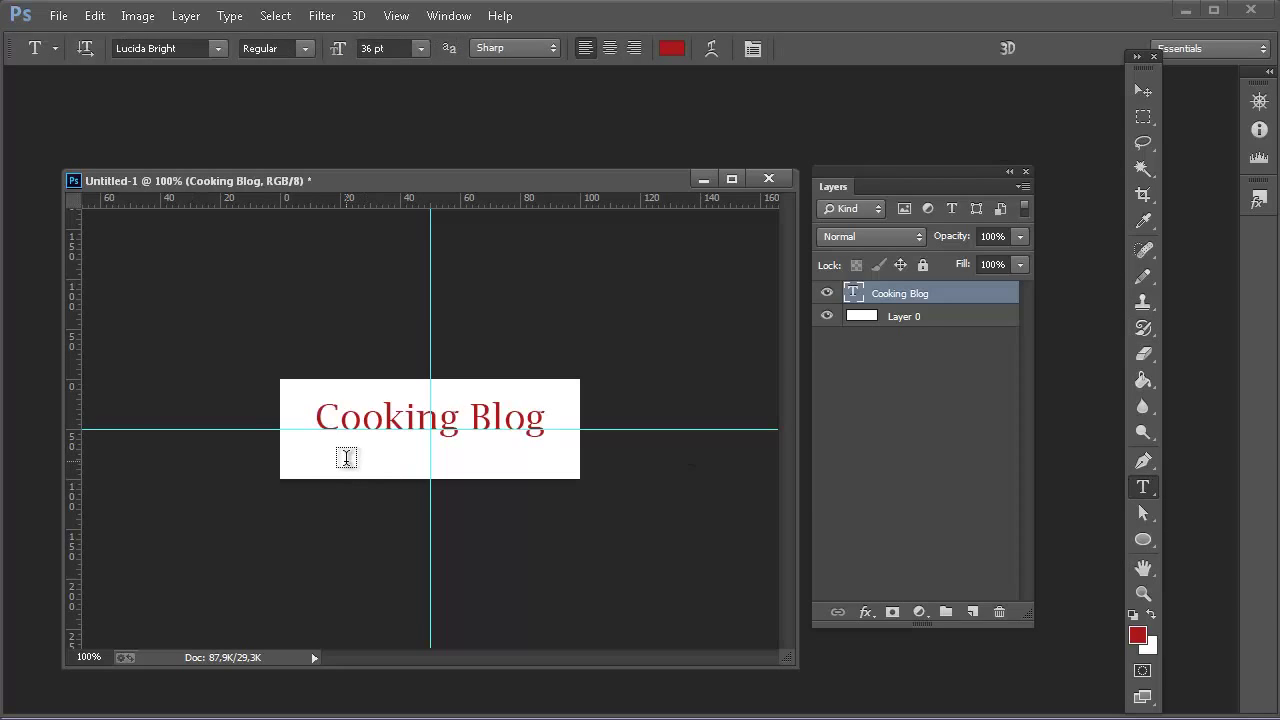
- Add a 24 pt 'Delicious Dishes' subtitle below the title and nudge it left
left_click(345, 458)
type("Delicu")
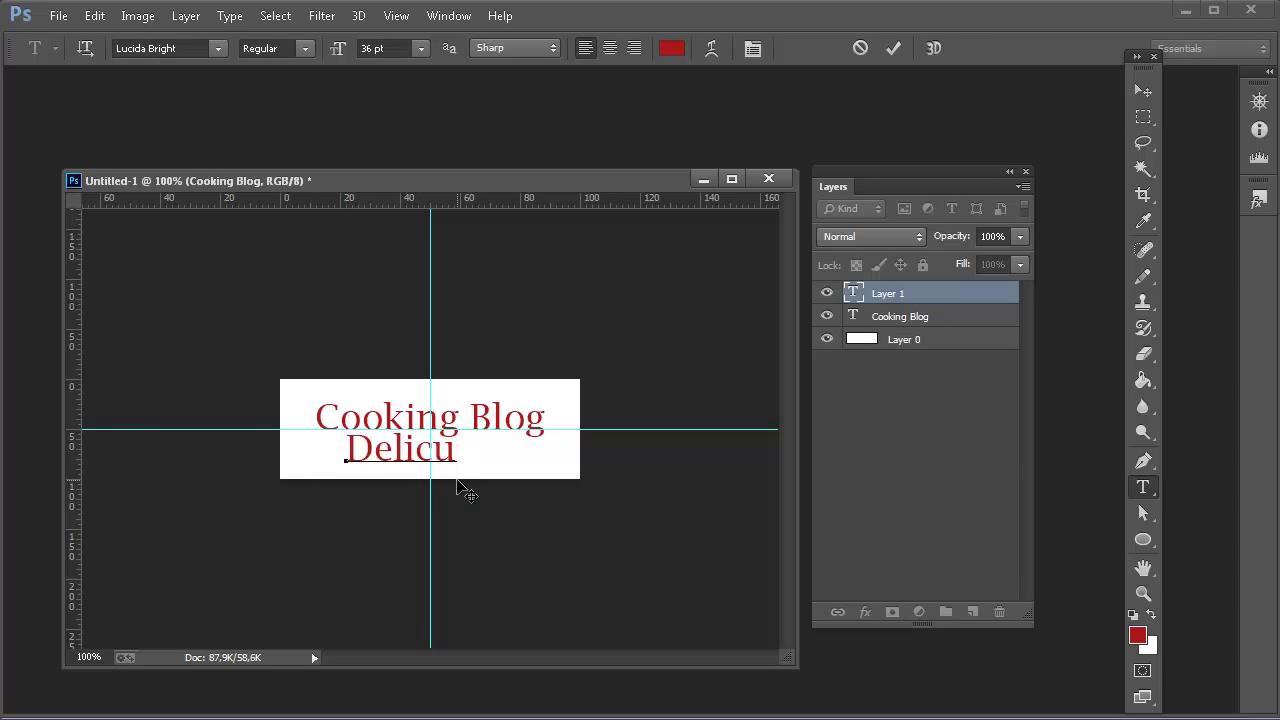
key("BackSpace")
type("ious")
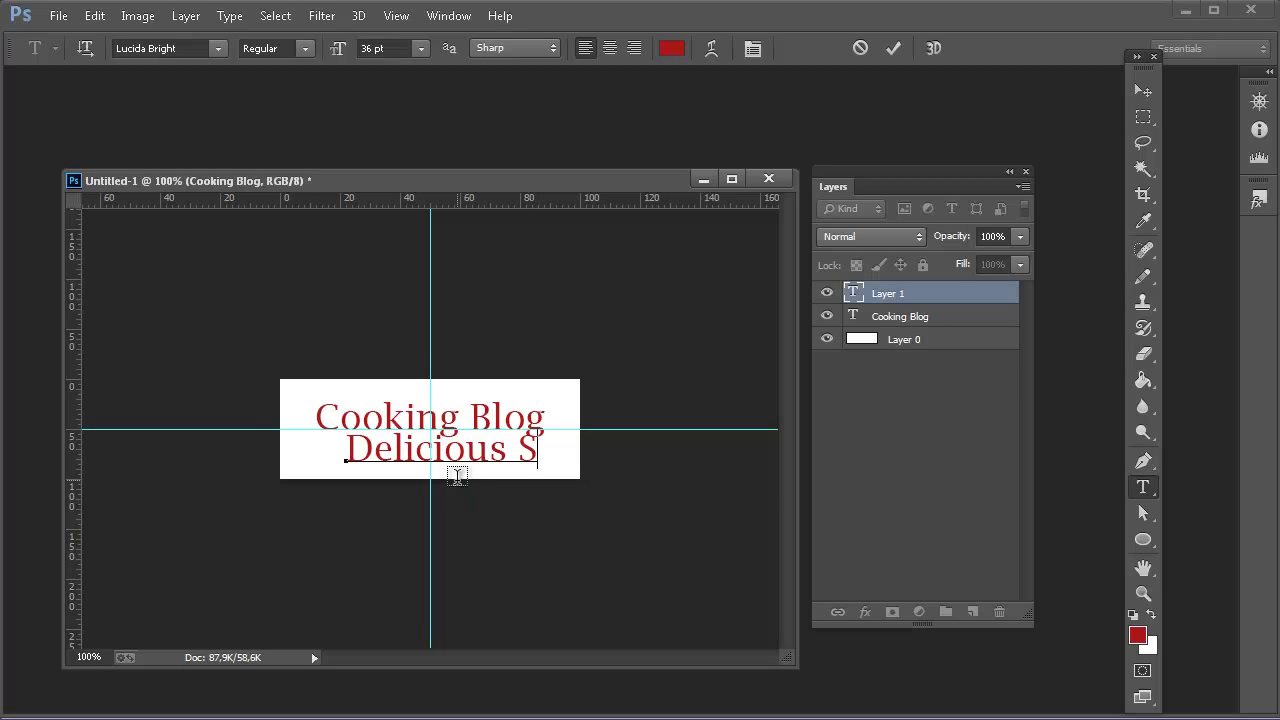
type(" Dis")
key("ctrl+a")
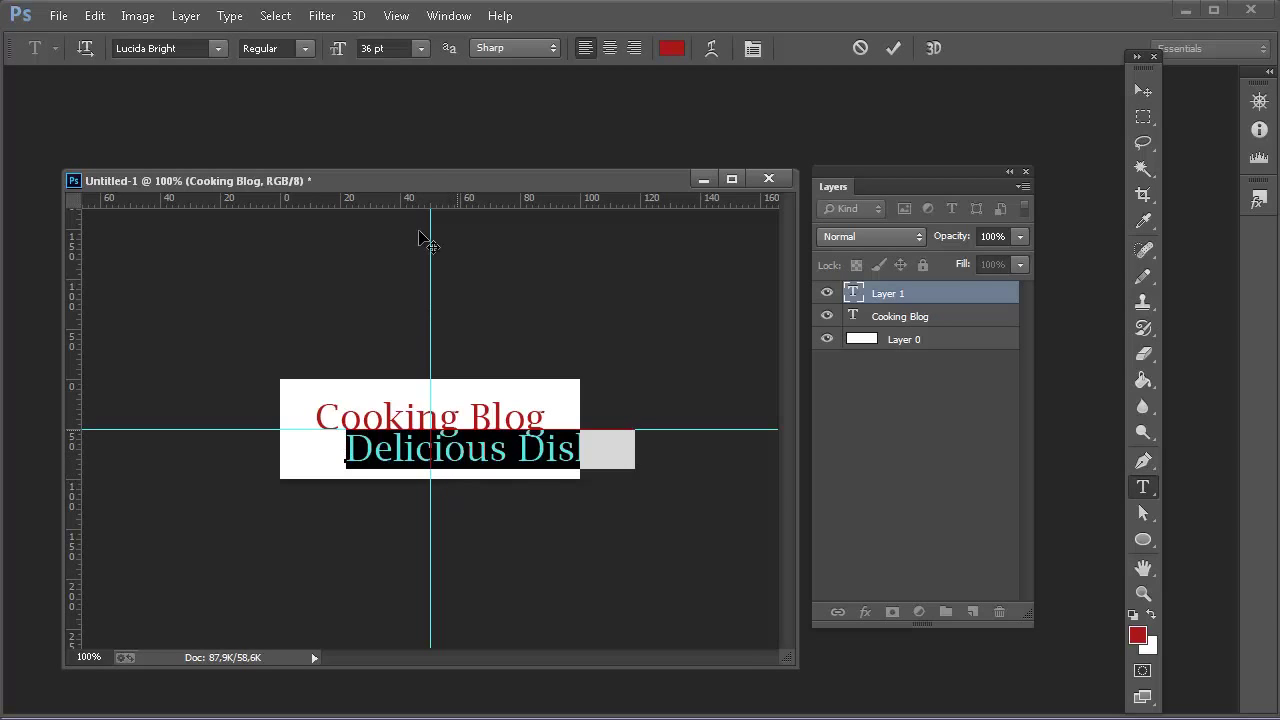
left_click(420, 48)
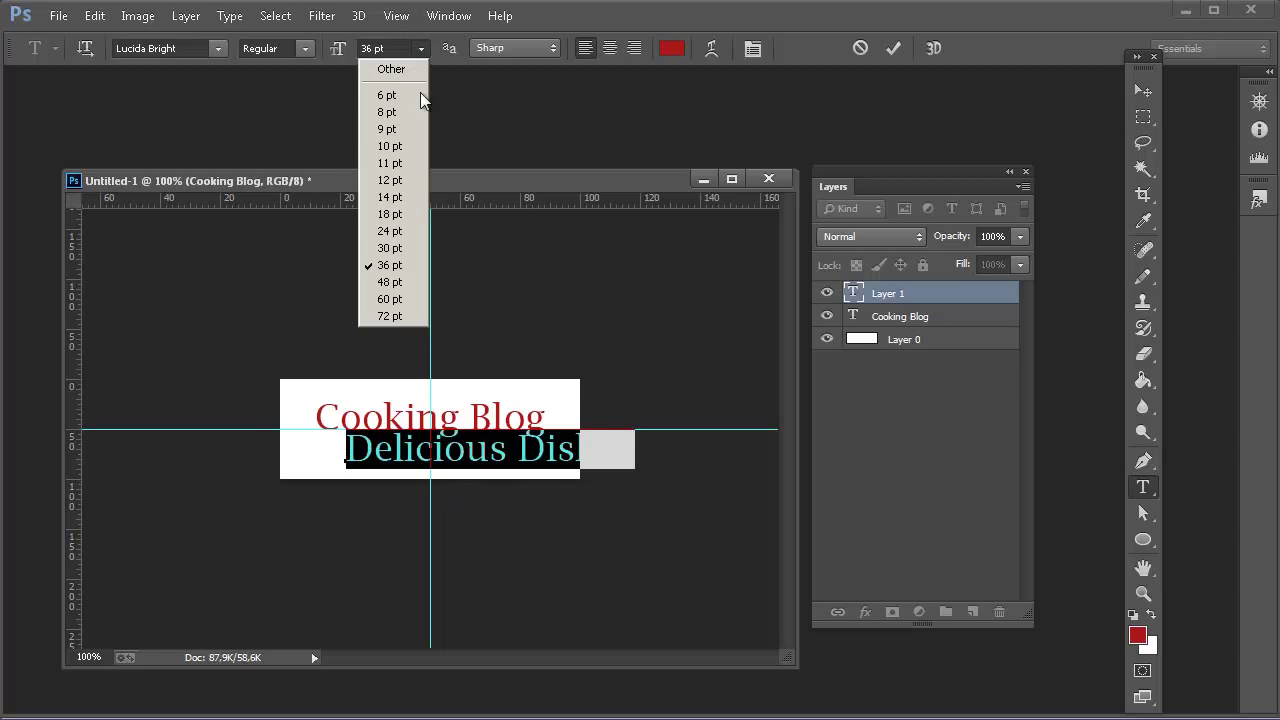
left_click(404, 236)
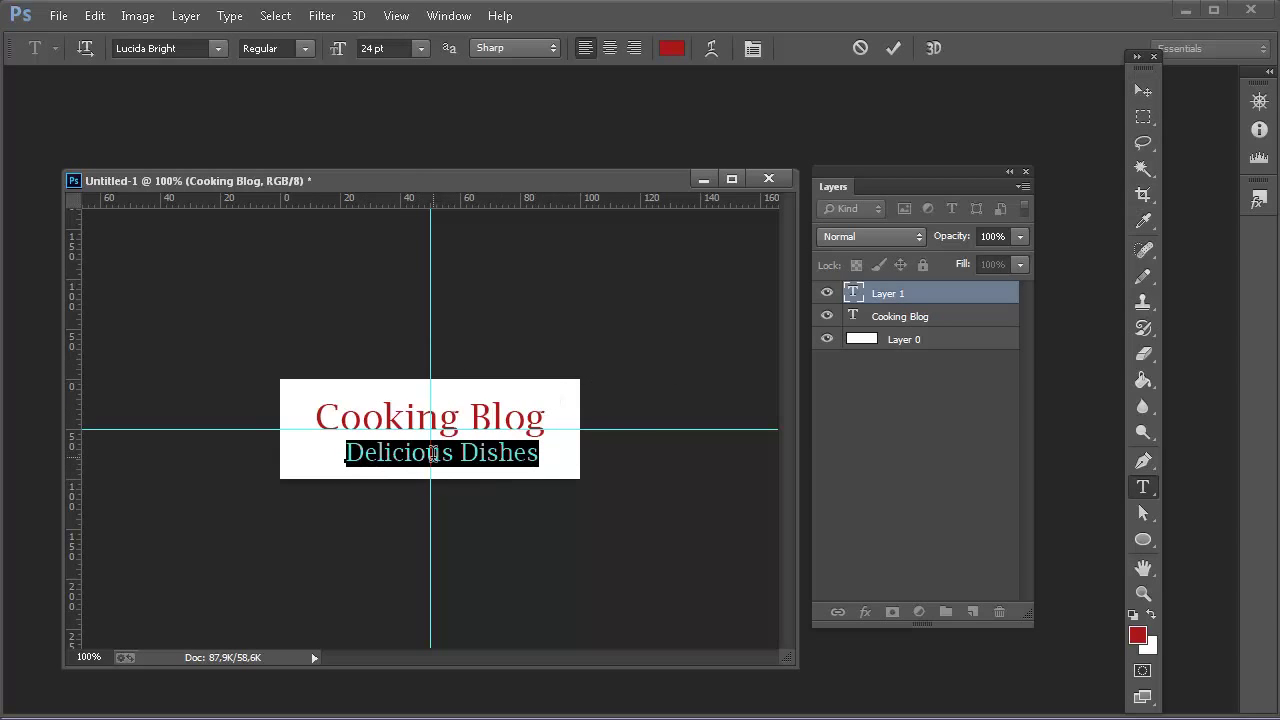
left_click(1141, 91)
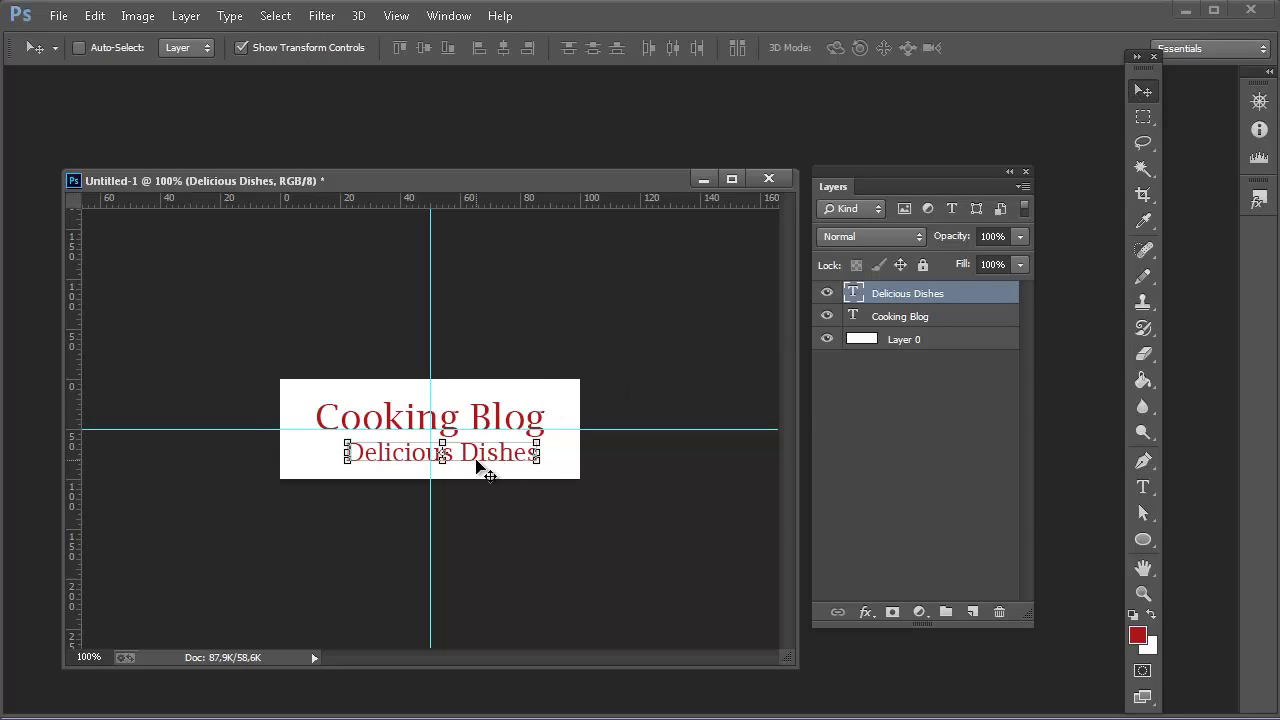
key("Left")
key("Left")
key("Left")
key("Left")
key("Left")
key("Left")
key("Left")
key("Left")
key("Left")
key("Left")
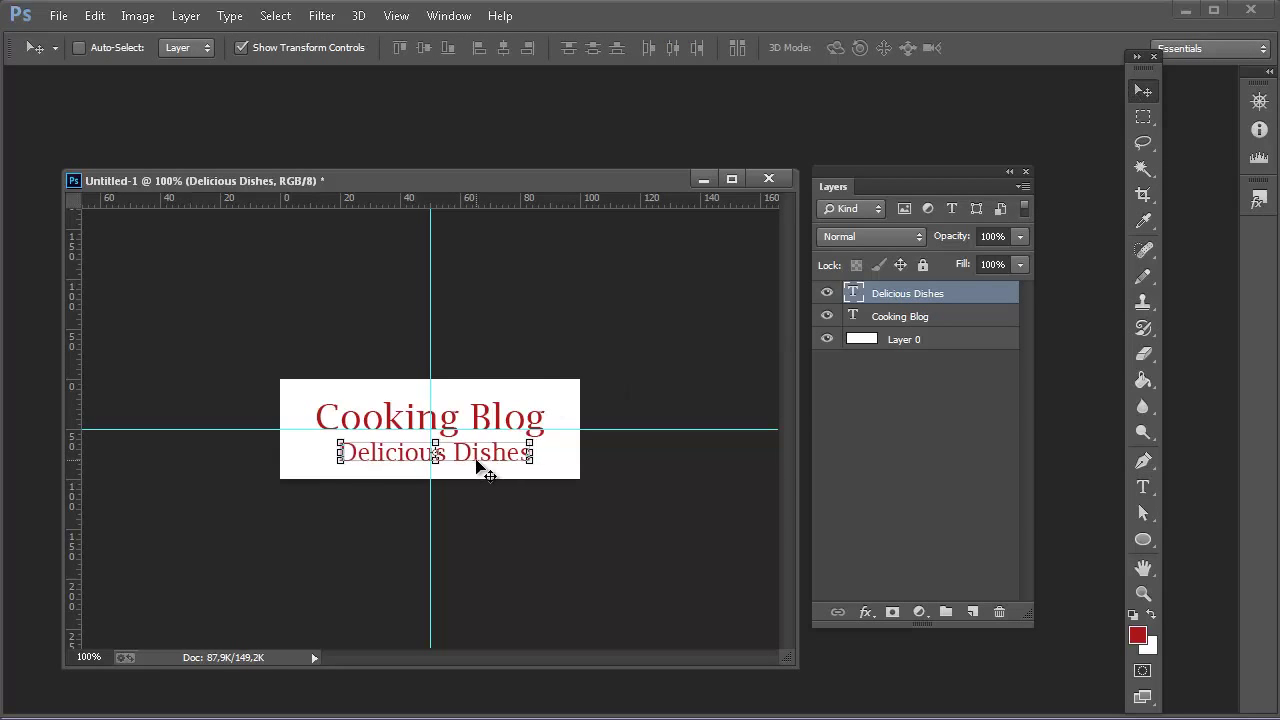
left_click(1142, 592)
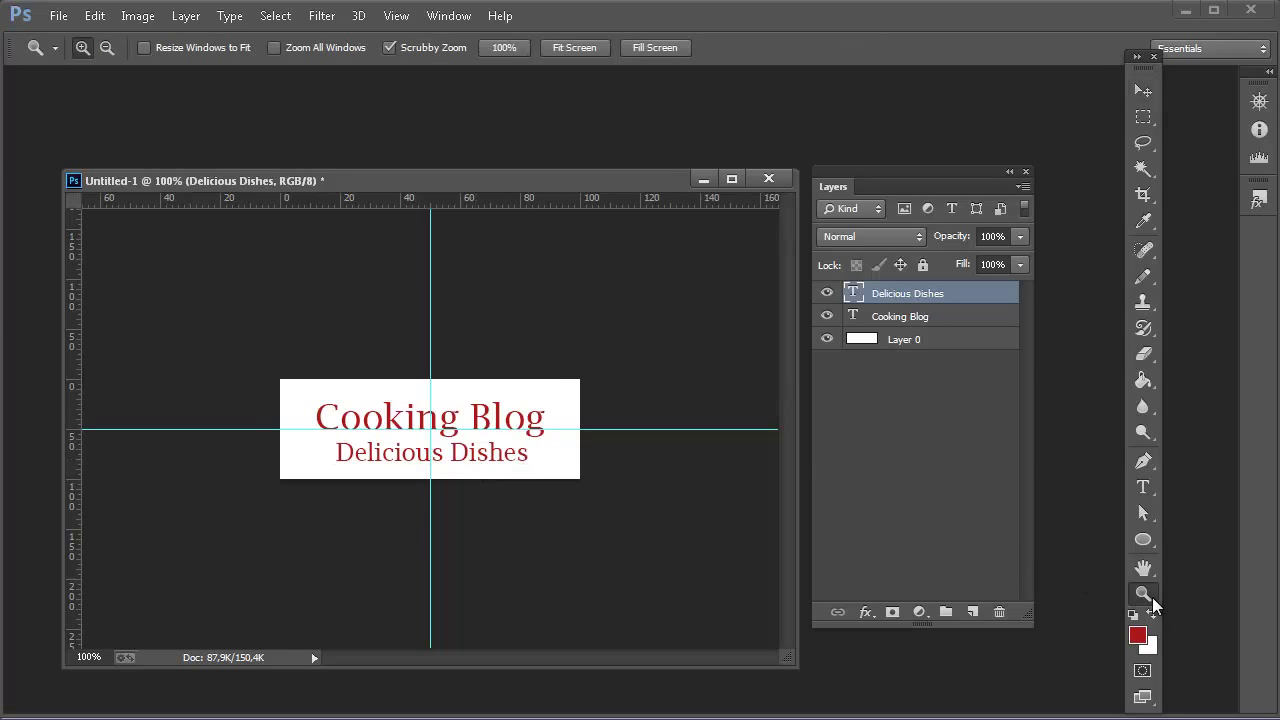
- At 200% zoom, nudge the Delicious Dishes subtitle so it sits centred under Cooking Blog
left_click(391, 489)
left_click(1143, 90)
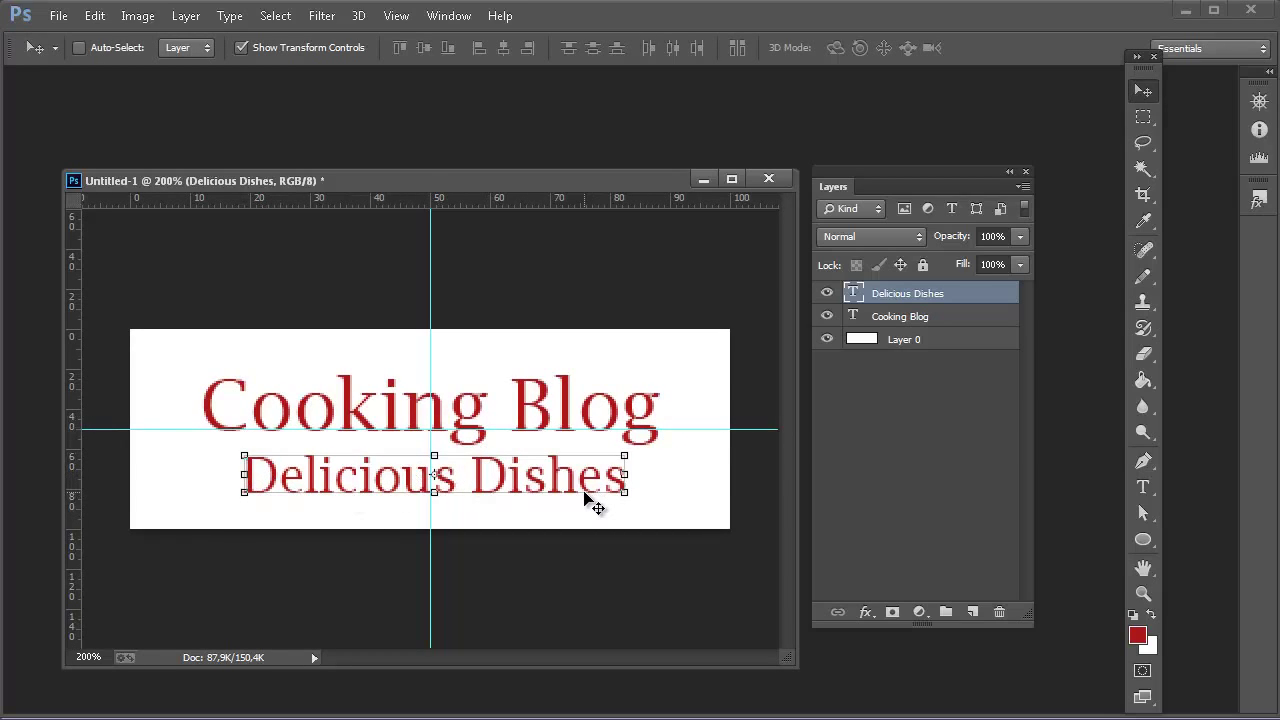
key("Left")
key("Left")
key("Left")
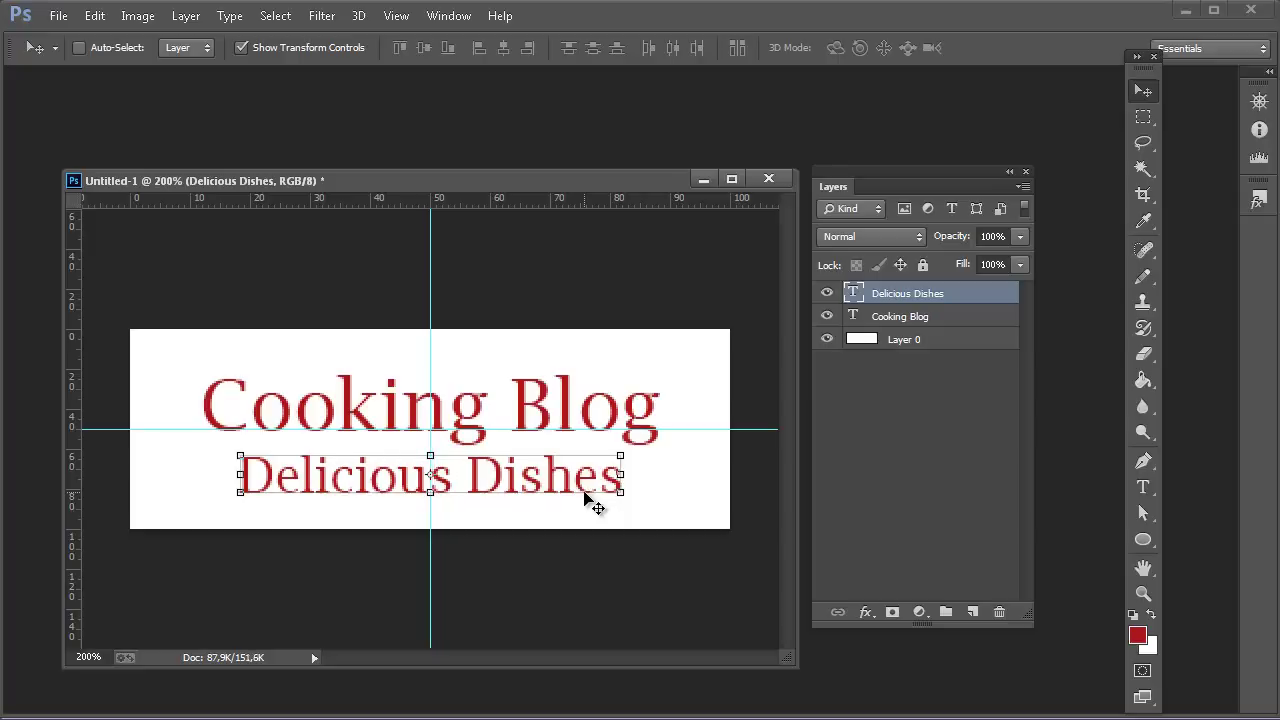
key("Right")
left_click(894, 318)
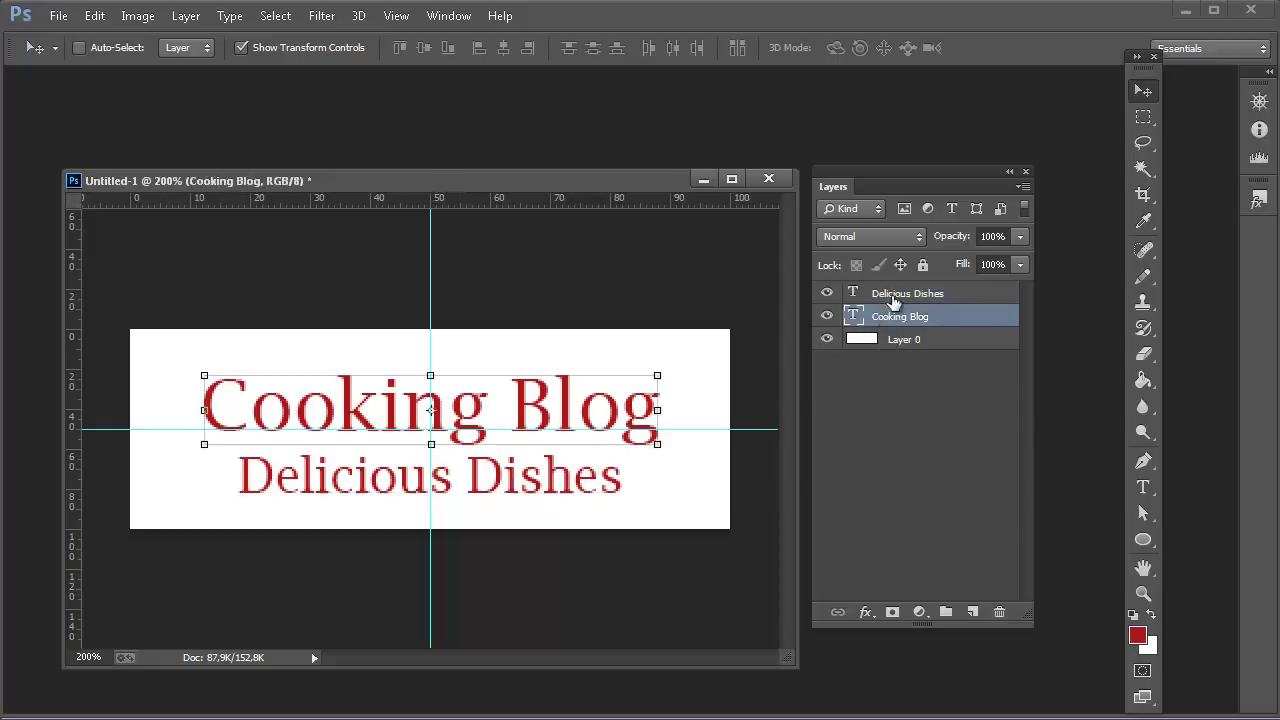
left_click(893, 304)
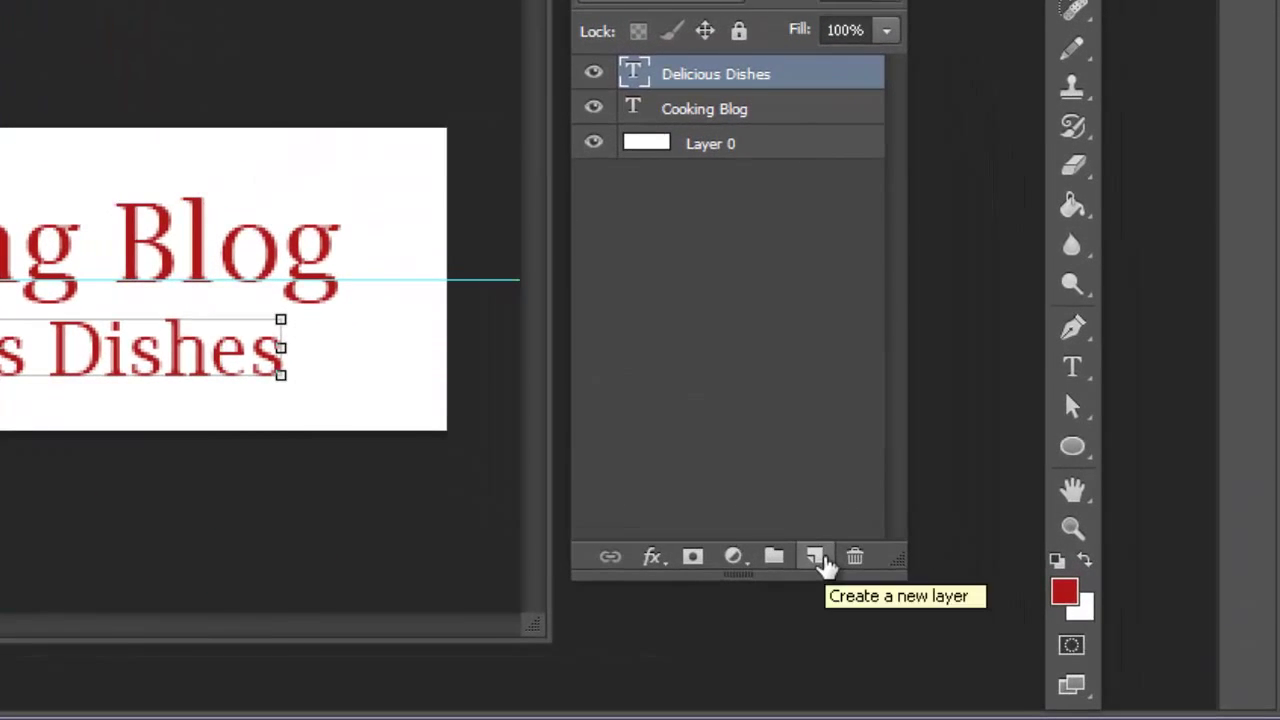
- Add a new empty layer and select a thin strip between the title and subtitle
left_click(815, 558)
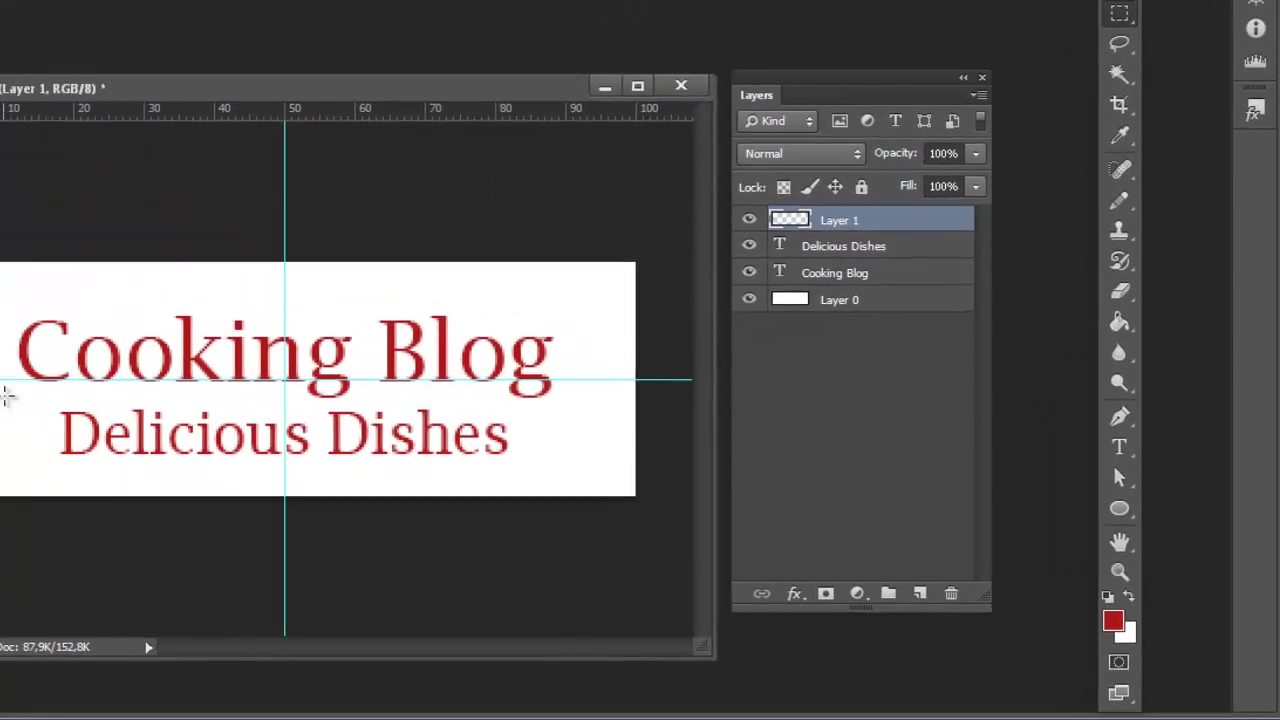
left_click_drag(190, 444, 668, 446)
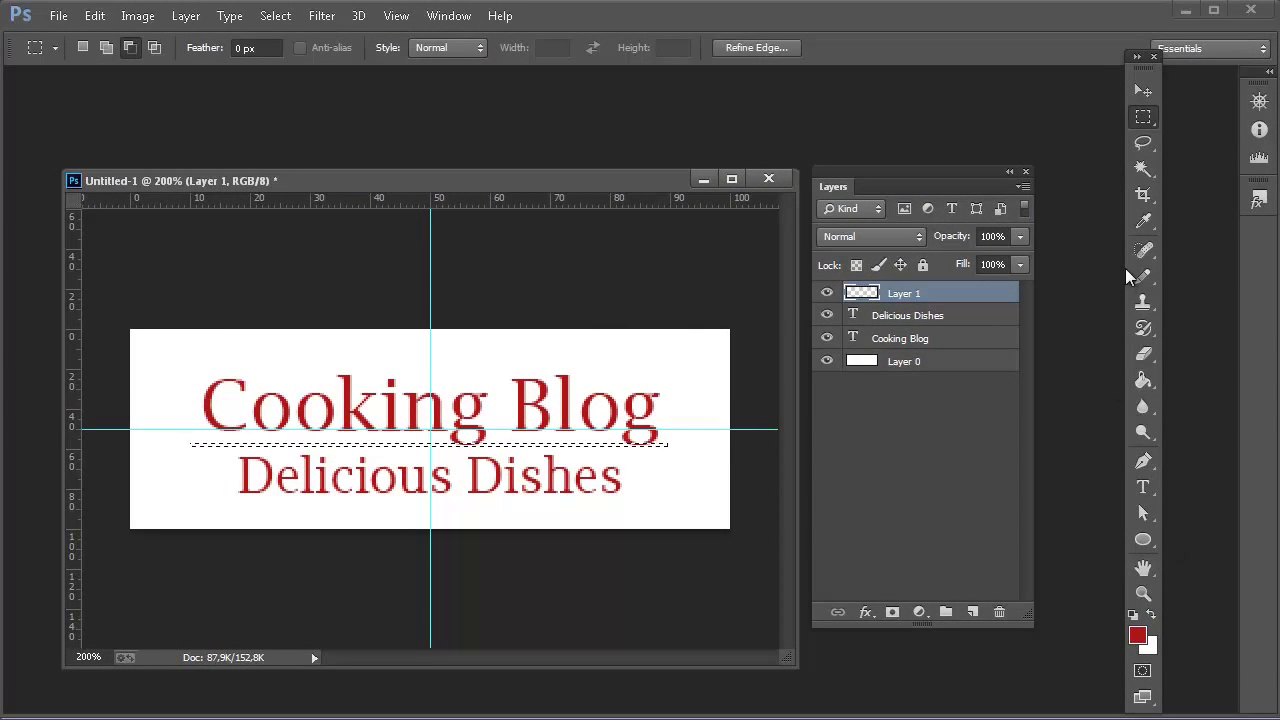
left_click(1143, 168)
left_click(702, 495)
key("ctrl+d")
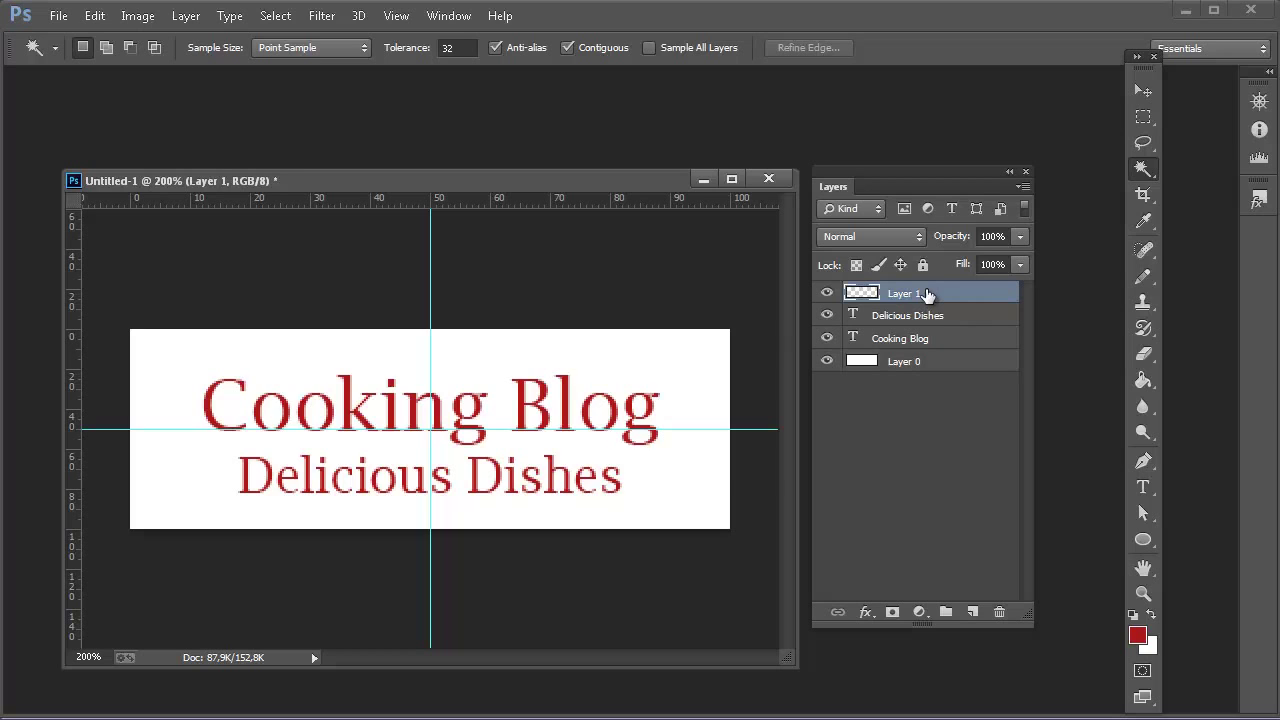
left_click(1144, 120)
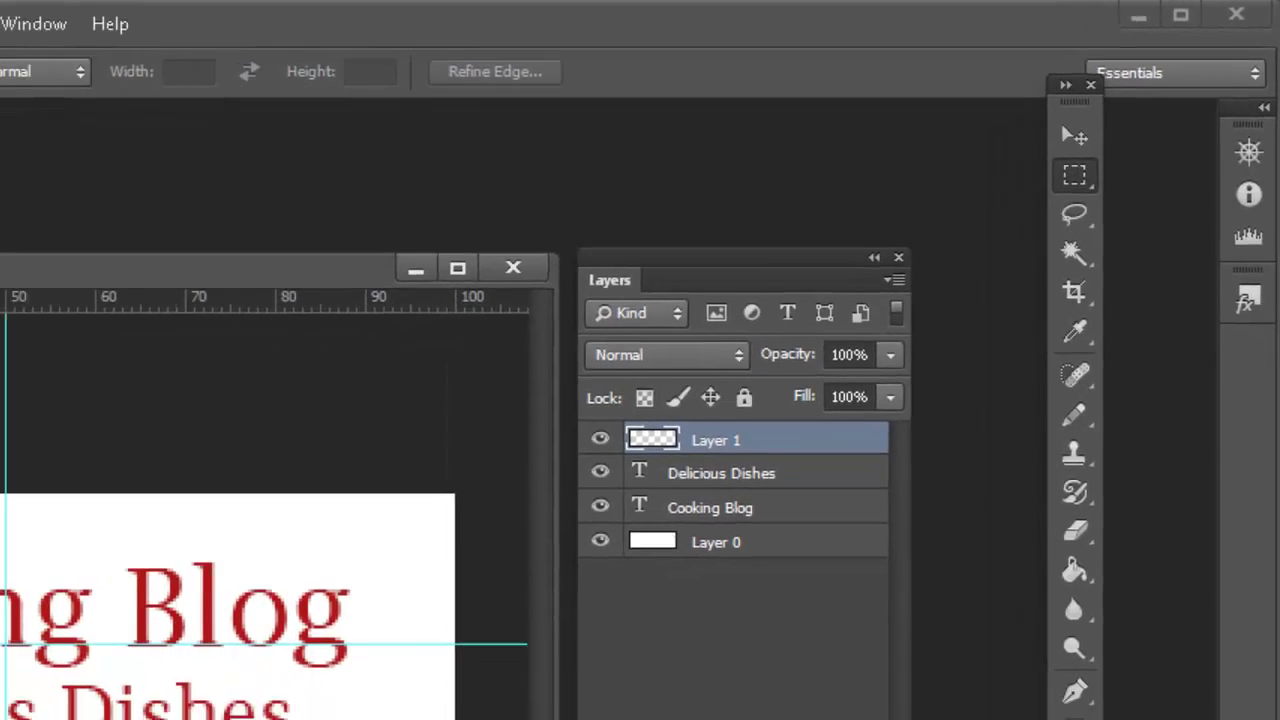
left_click_drag(97, 495, 688, 453)
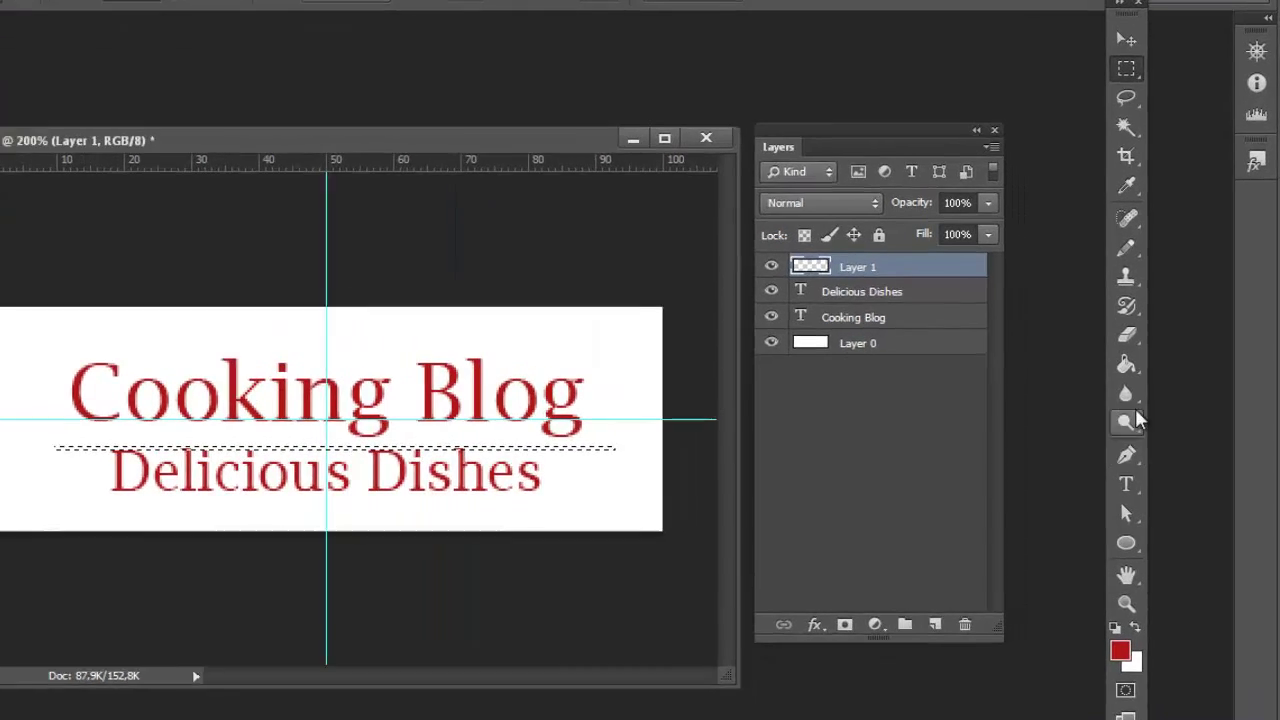
- Fill the thin strip with red to form the divider line, then clear the selection
left_click(1143, 380)
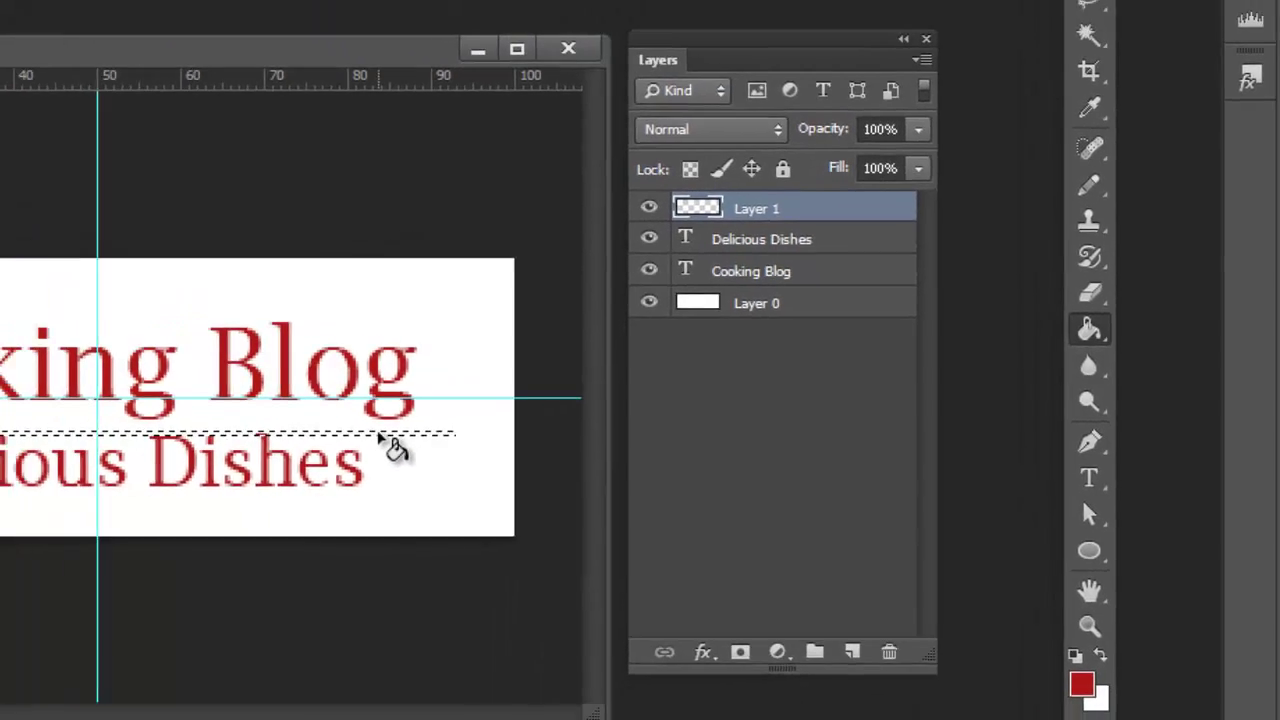
left_click(380, 437)
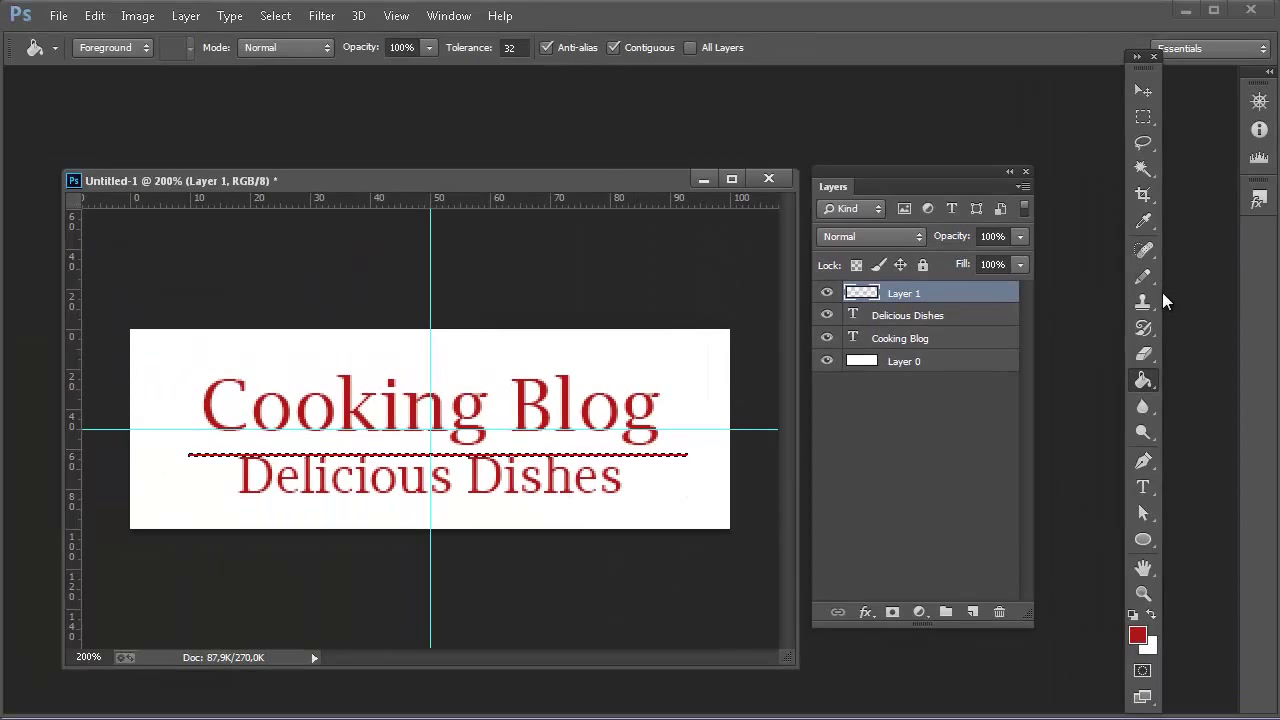
left_click(1143, 250)
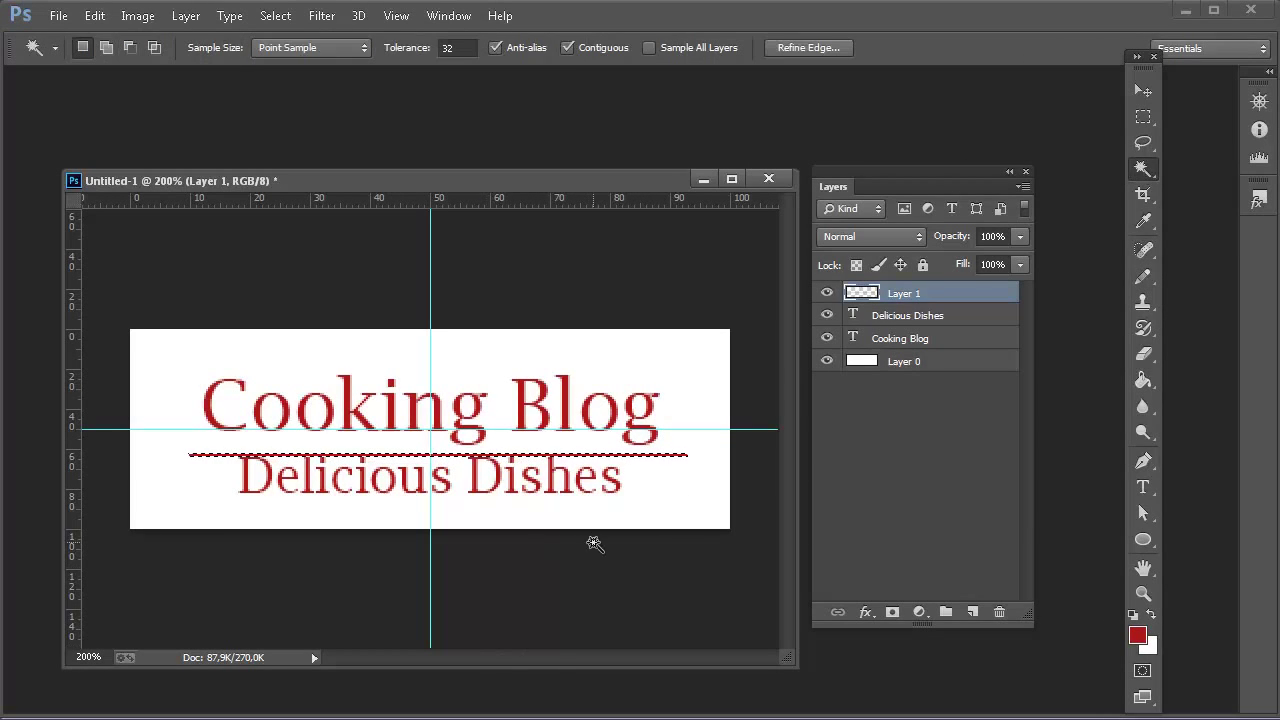
left_click(652, 524)
key("ctrl+d")
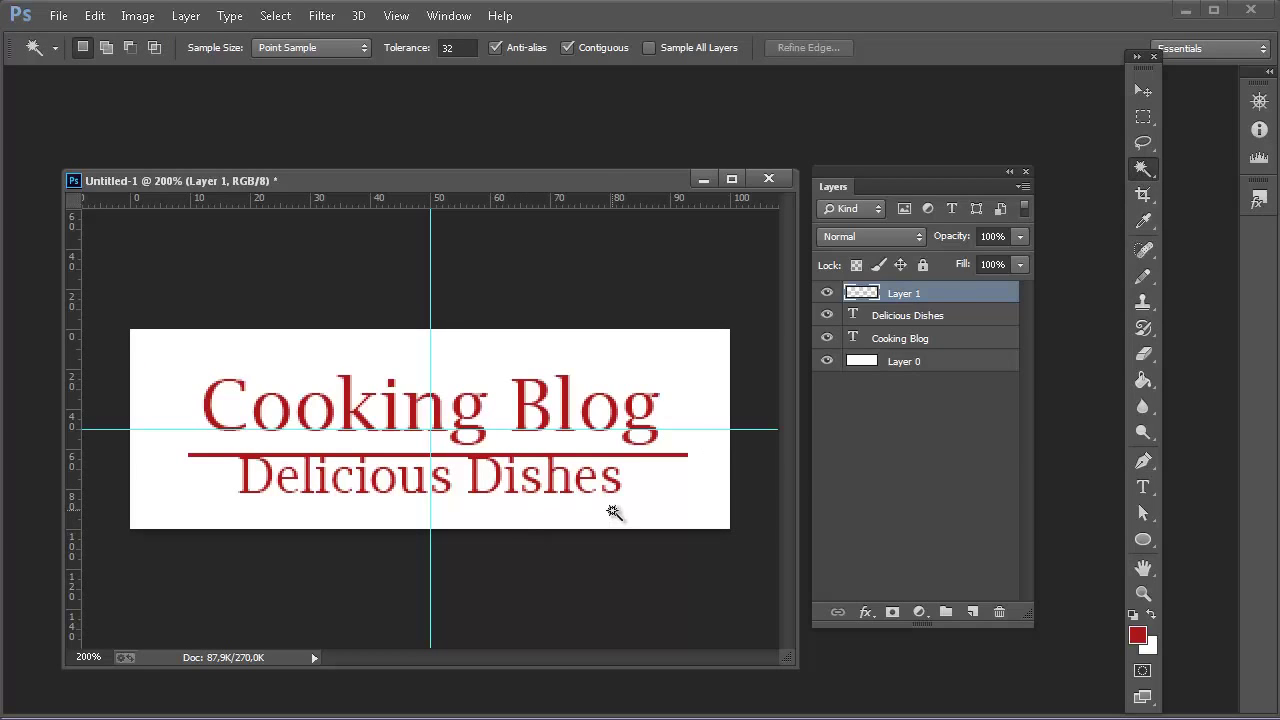
left_click(612, 511)
left_click(613, 512)
left_click(614, 513)
left_click(614, 513)
- Nudge the red divider line up toward the Cooking Blog title
left_click(1143, 89)
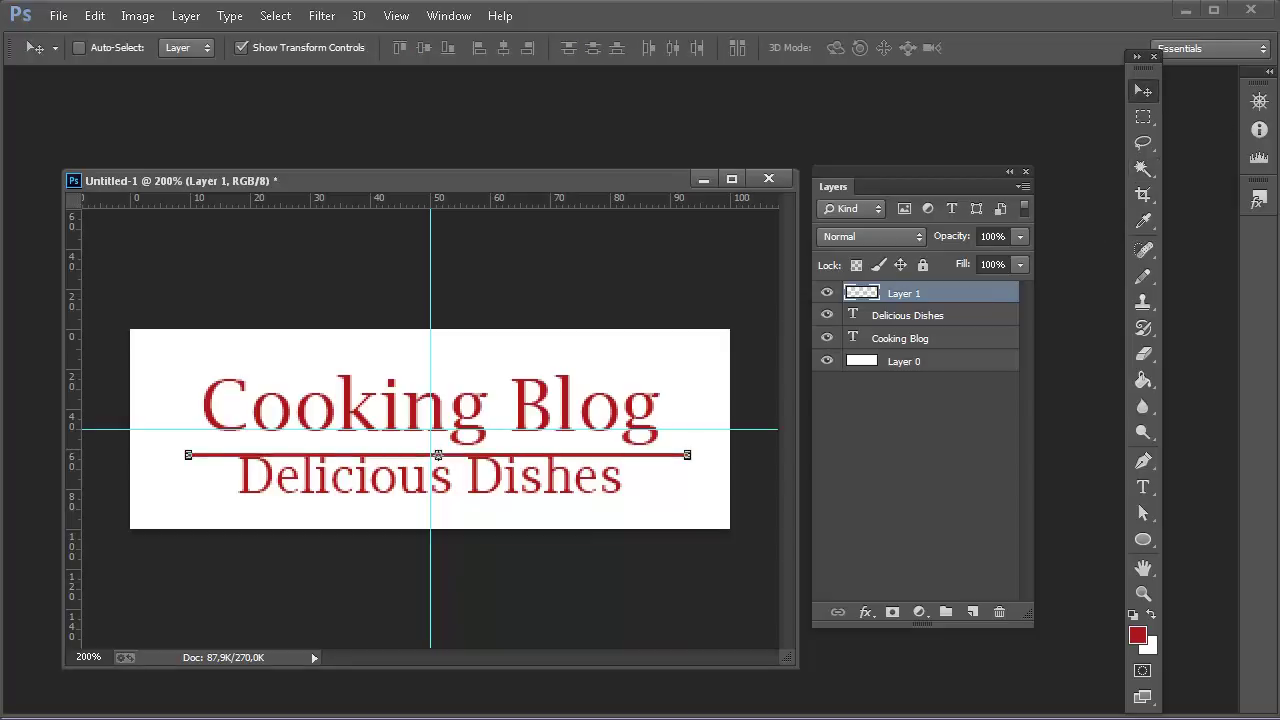
key("Up")
key("Up")
key("Up")
key("Up")
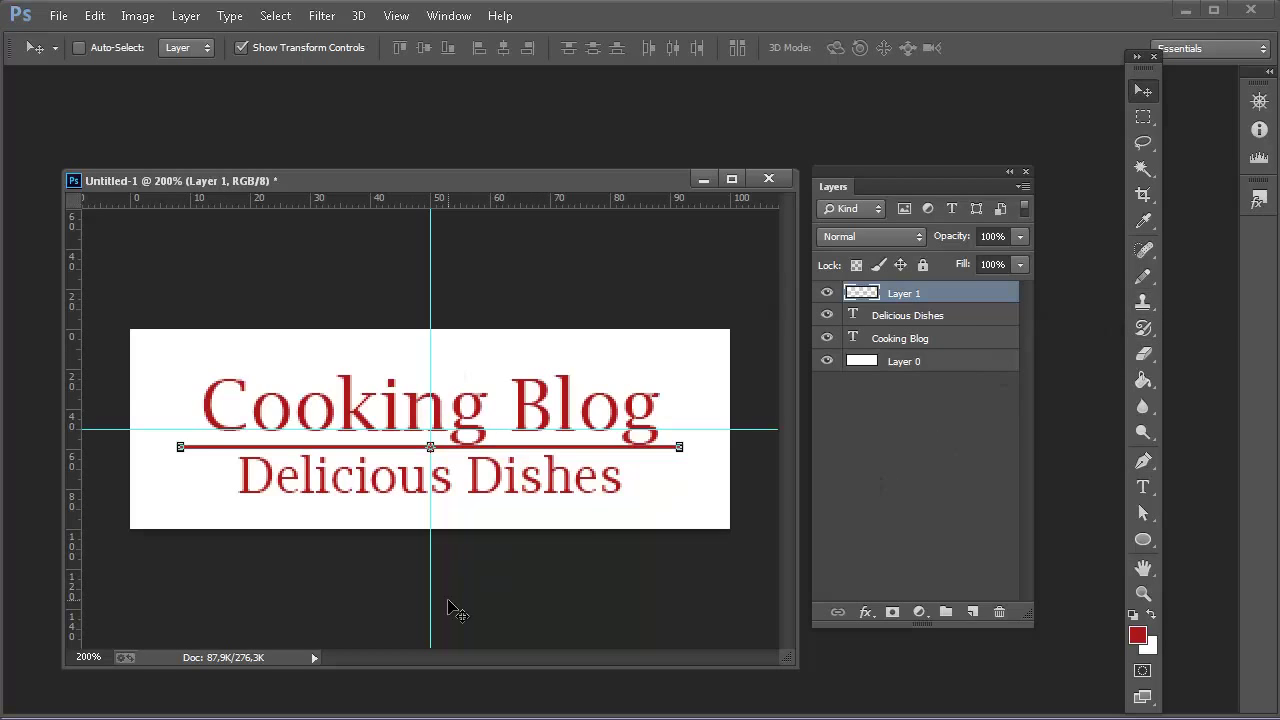
left_click(950, 336)
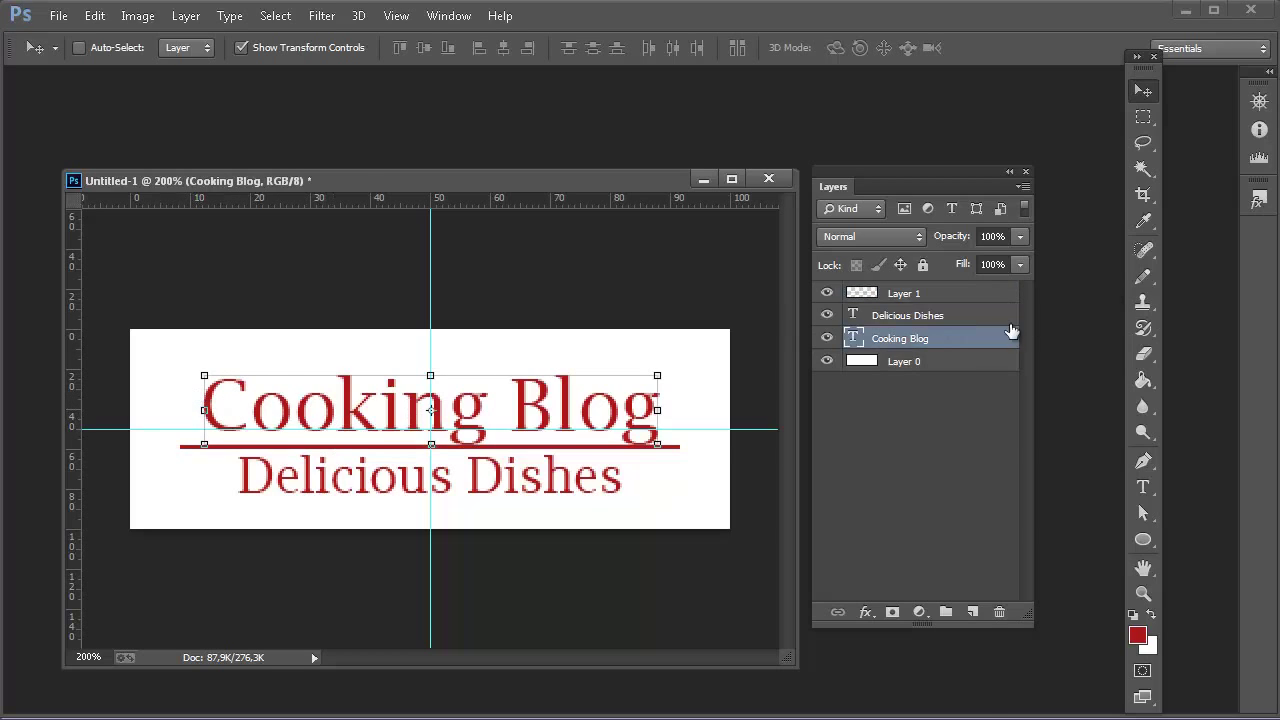
- Duplicate the Cooking Blog layer into a Cooking Blog copy, then reselect the original layer
right_click(984, 340)
left_click(1004, 428)
right_click(958, 335)
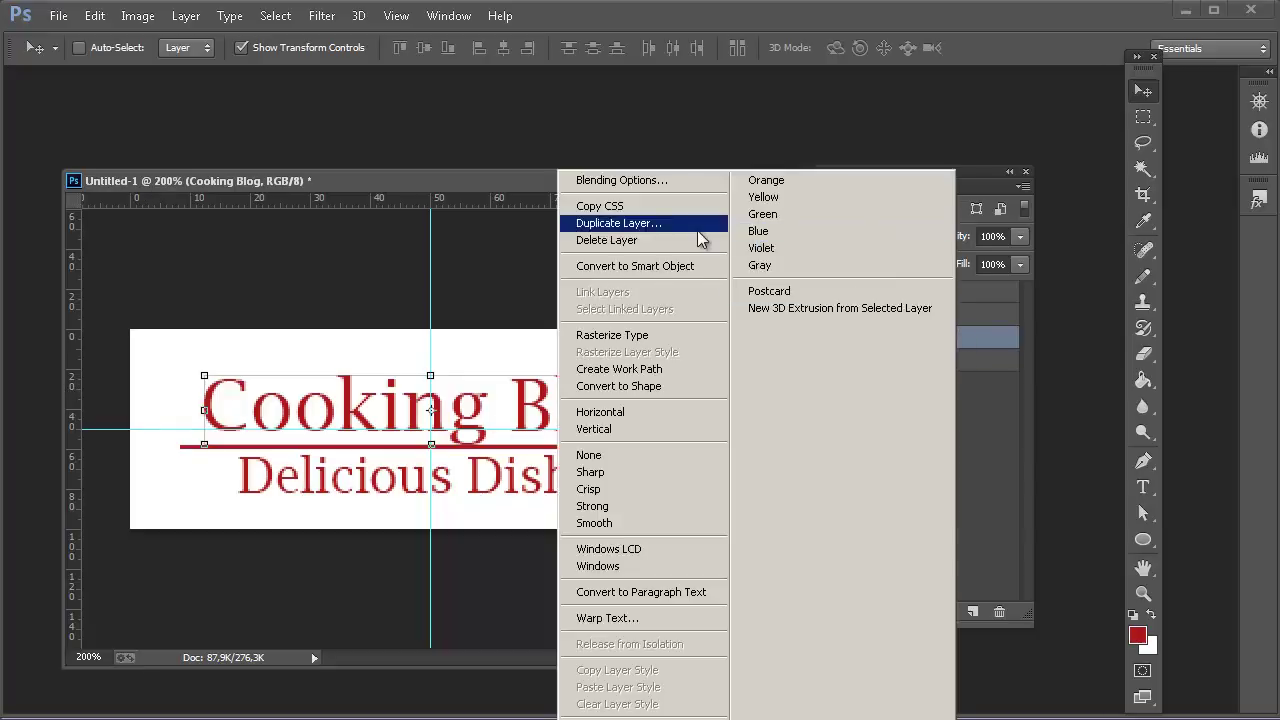
left_click(649, 224)
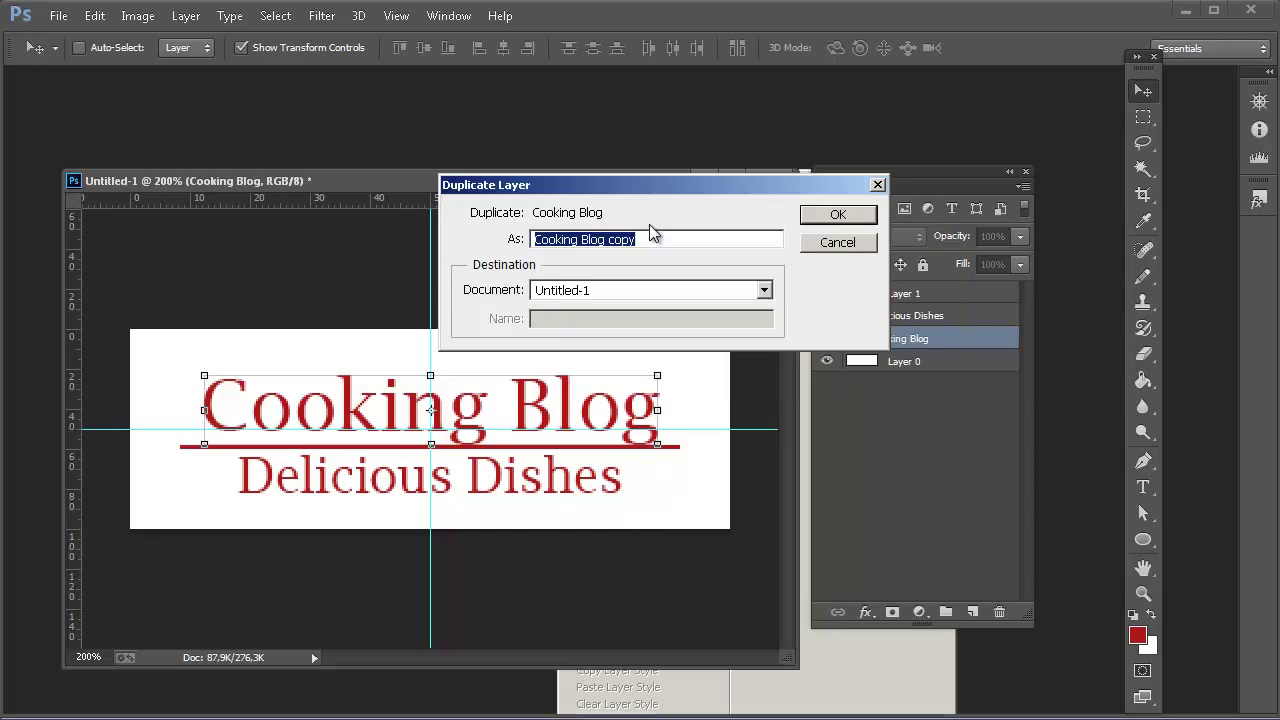
left_click(855, 216)
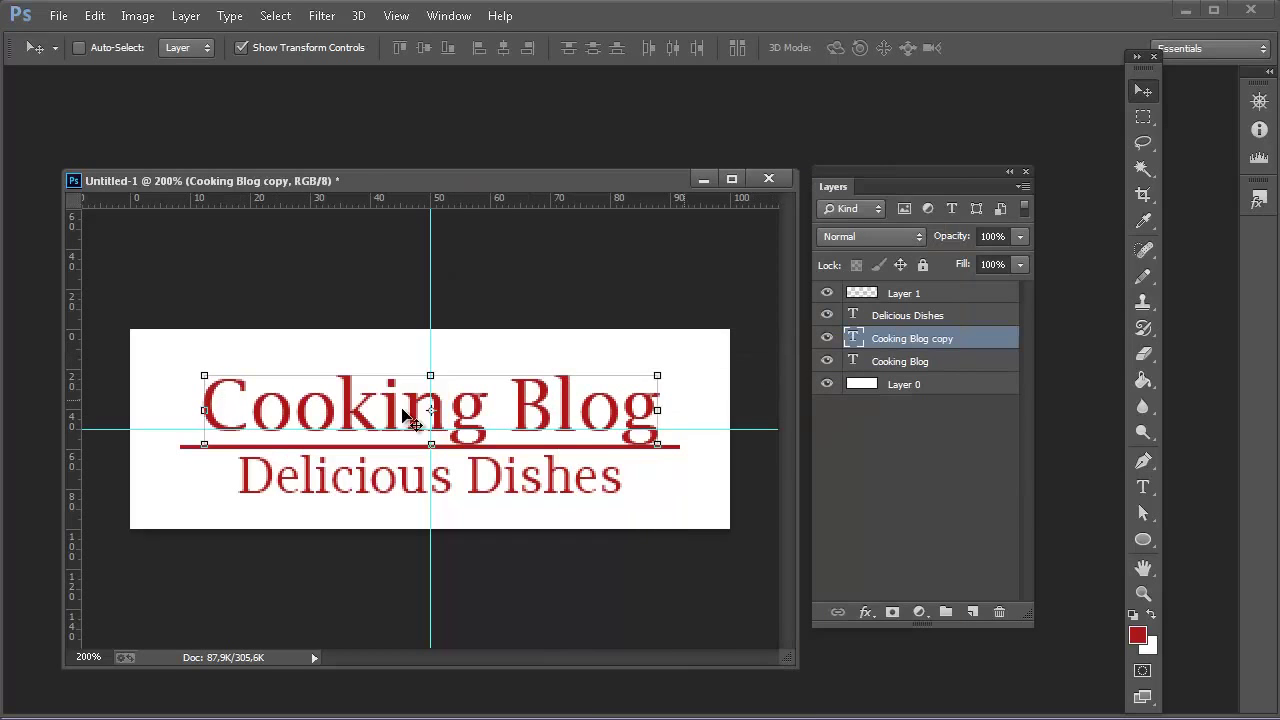
left_click(909, 378)
left_click(903, 358)
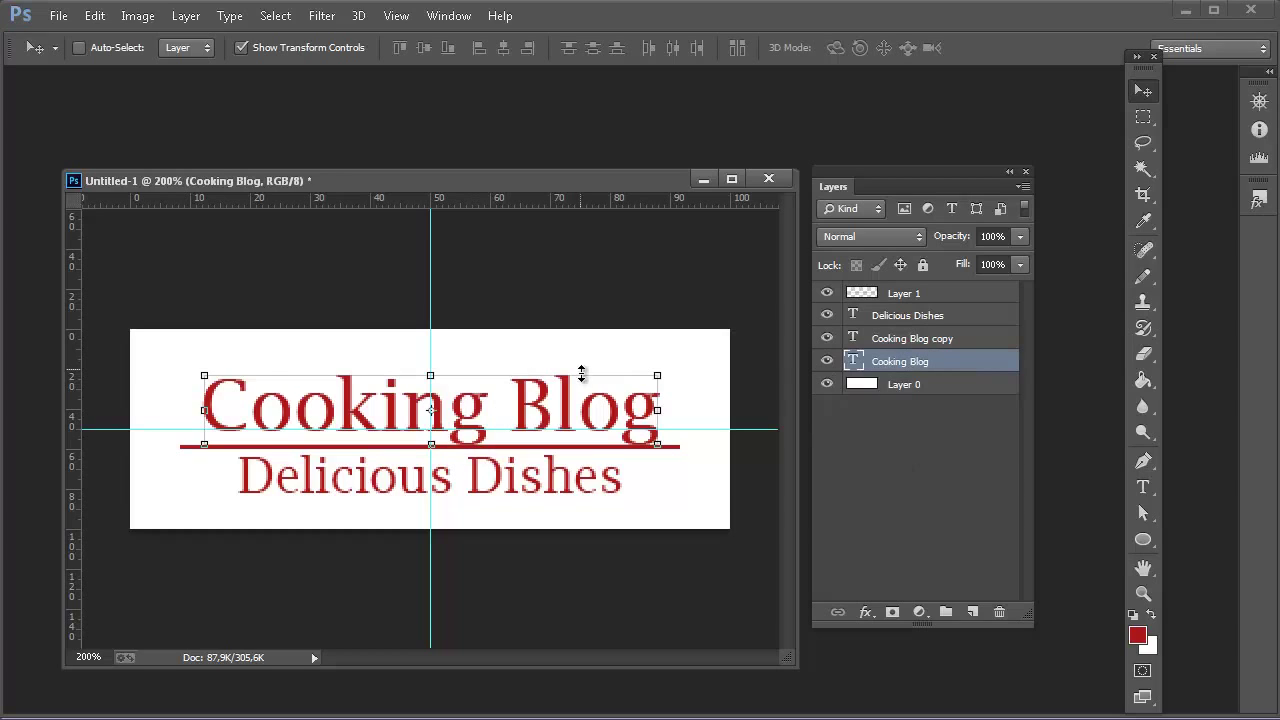
left_click(948, 338)
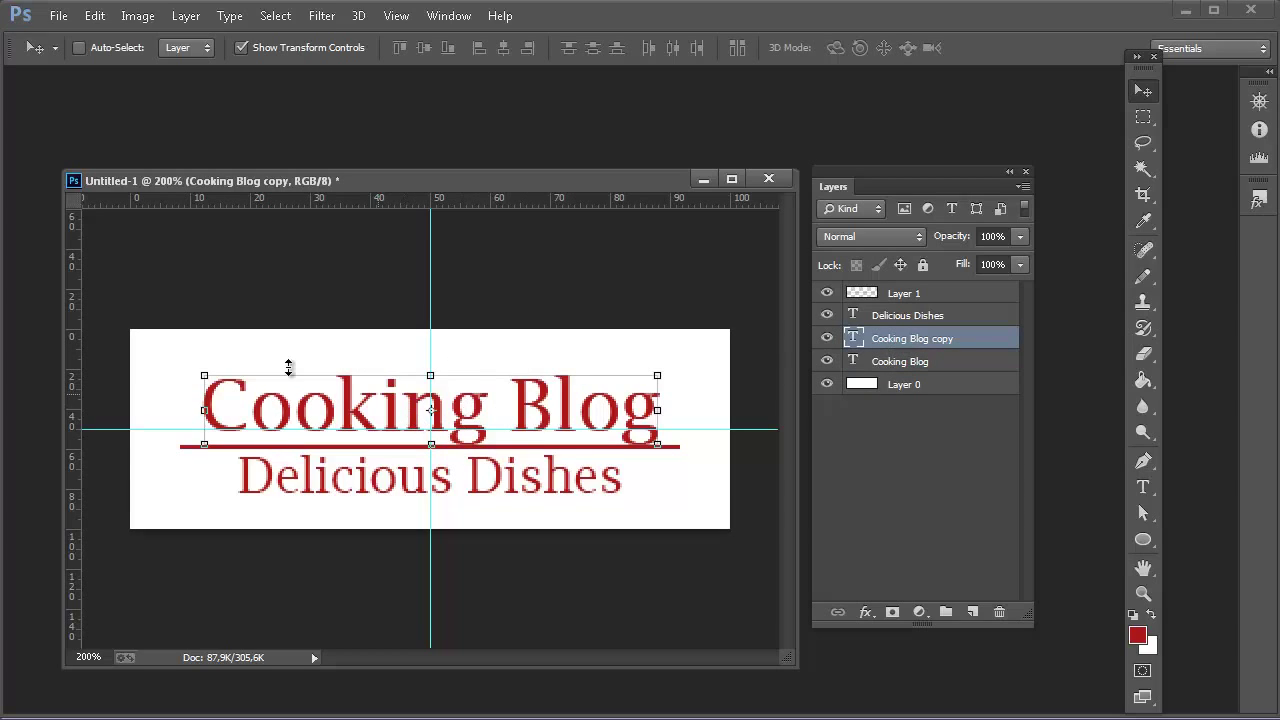
left_click(905, 362)
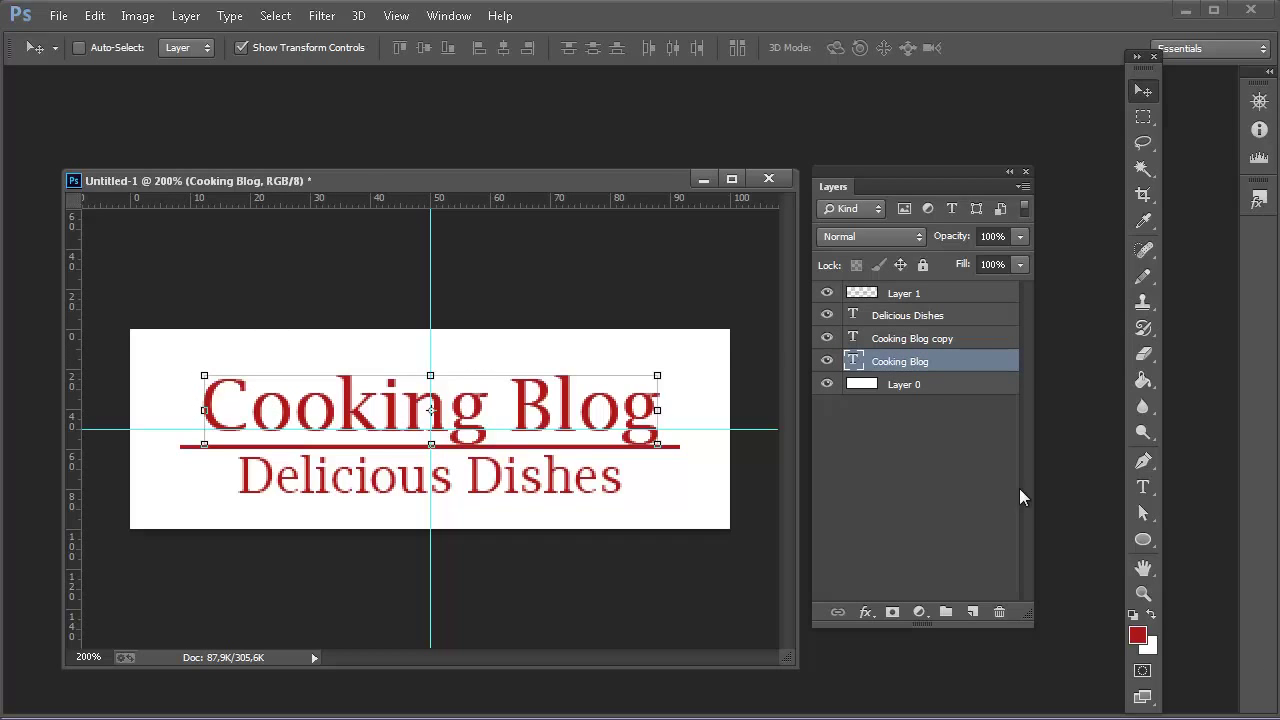
- Recolour all of the duplicated Cooking Blog text to black (000000) and commit it
left_click(1143, 487)
left_click(577, 414)
key("ctrl+a")
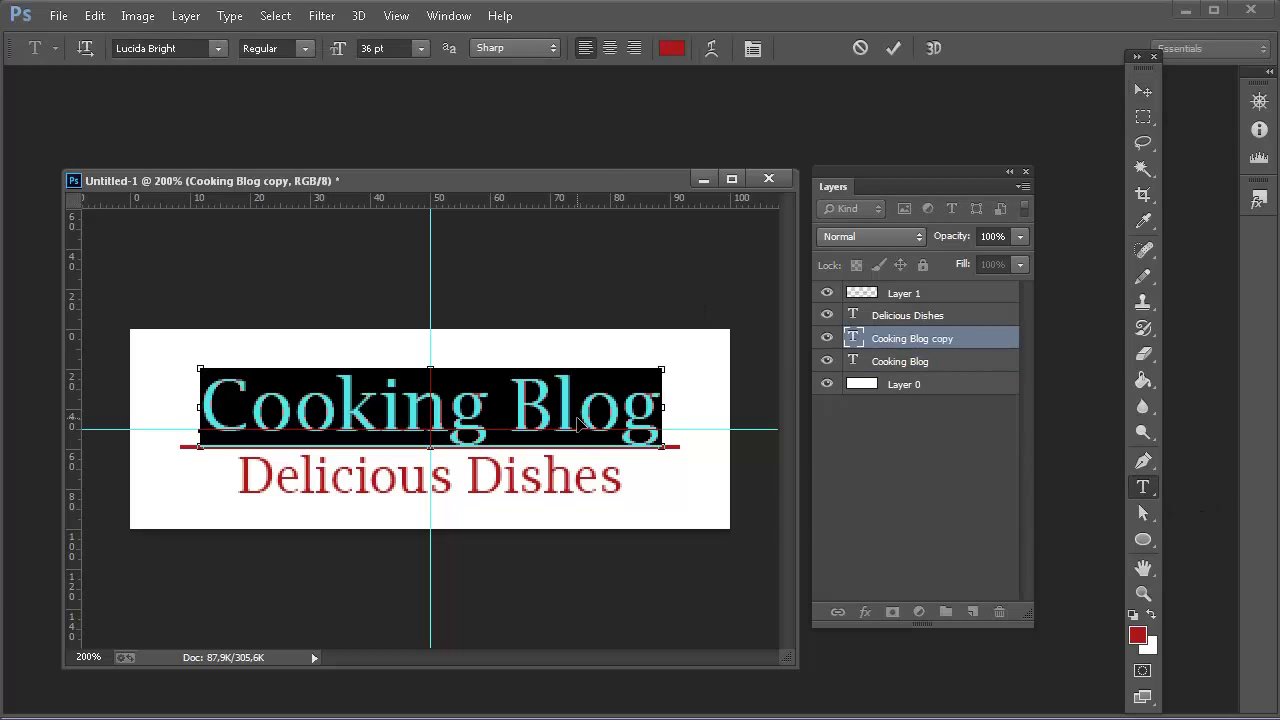
left_click(672, 52)
left_click_drag(793, 227, 696, 431)
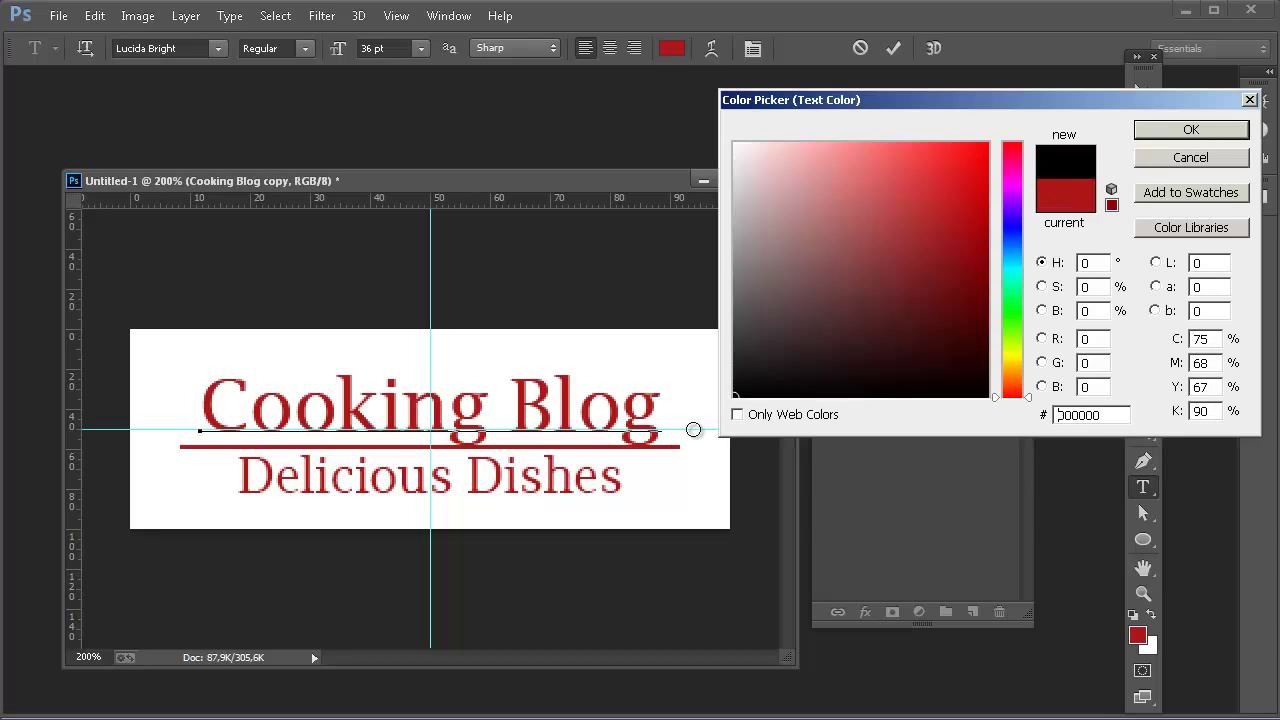
left_click(1193, 128)
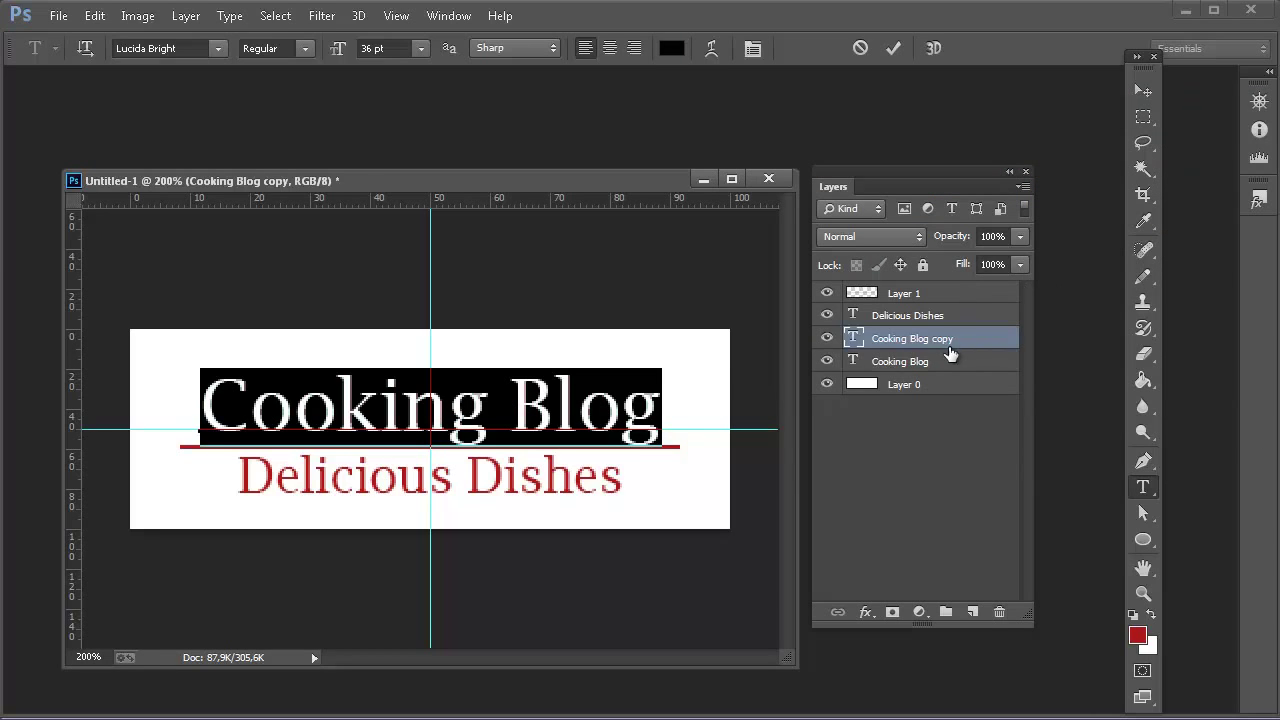
left_click(923, 492)
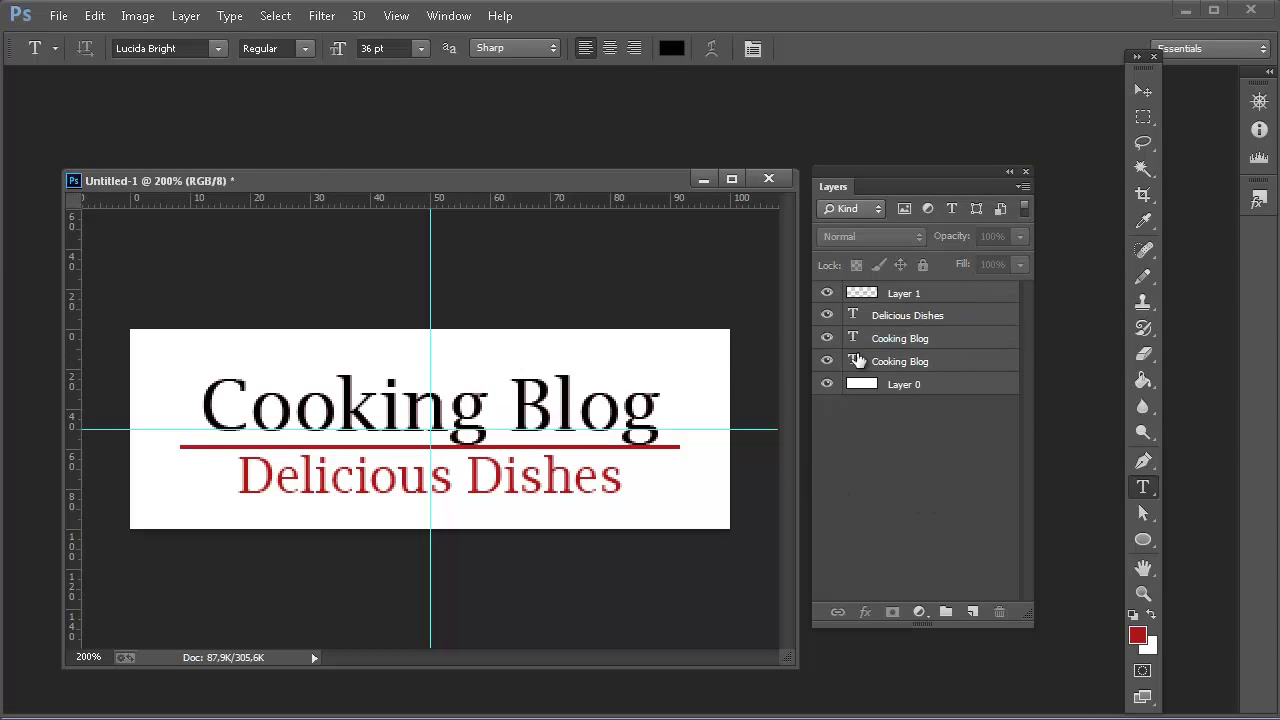
- Move the black Cooking Blog layer beneath the red one in the layer stack
left_click(931, 343)
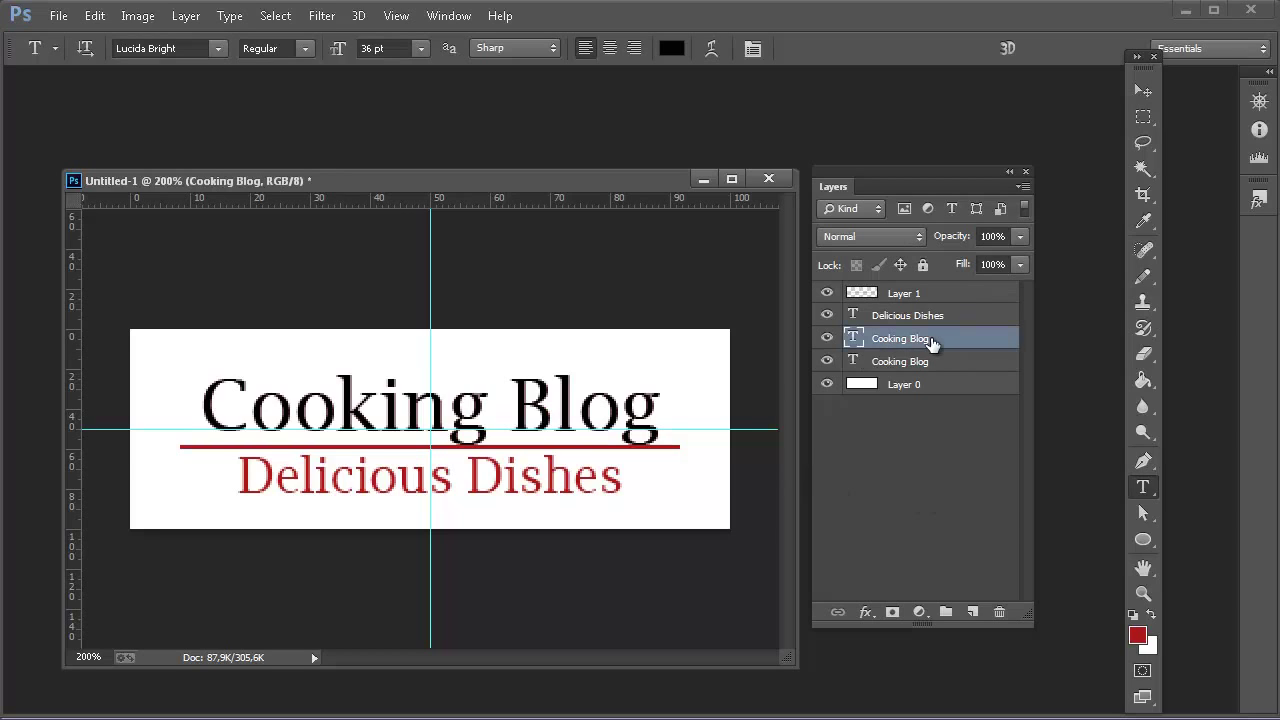
left_click(1148, 90)
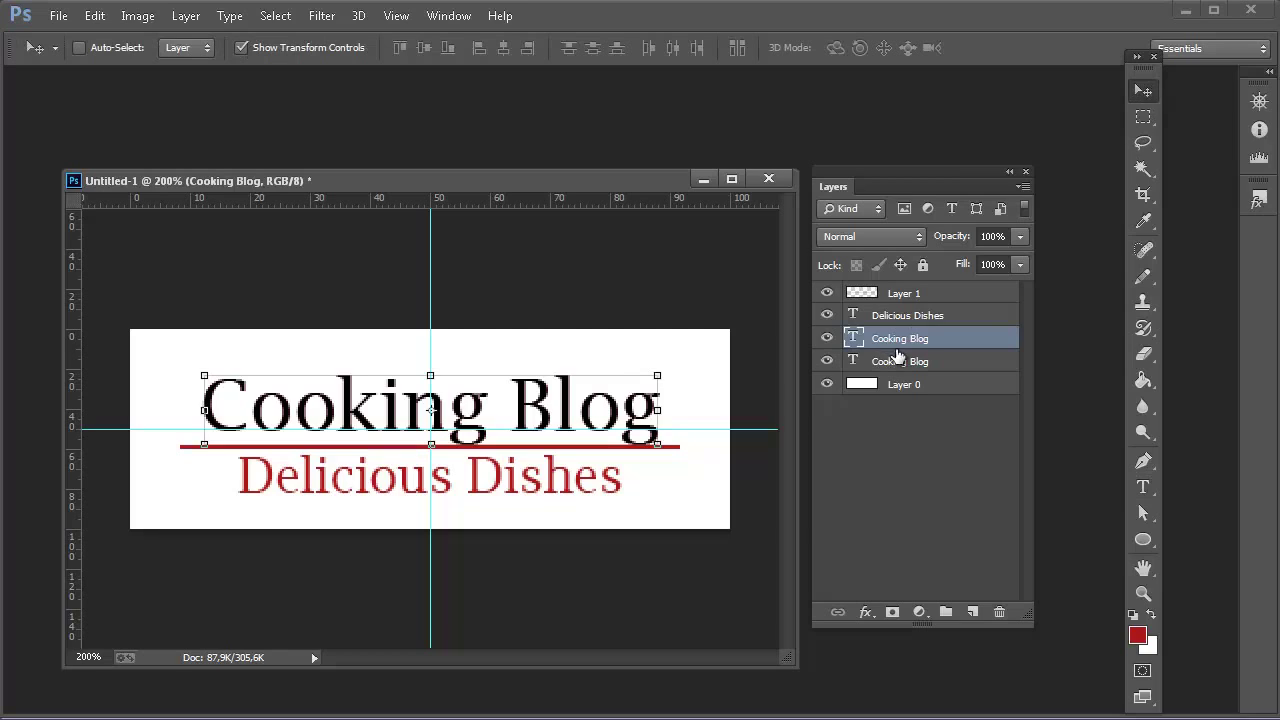
left_click_drag(927, 343, 947, 383)
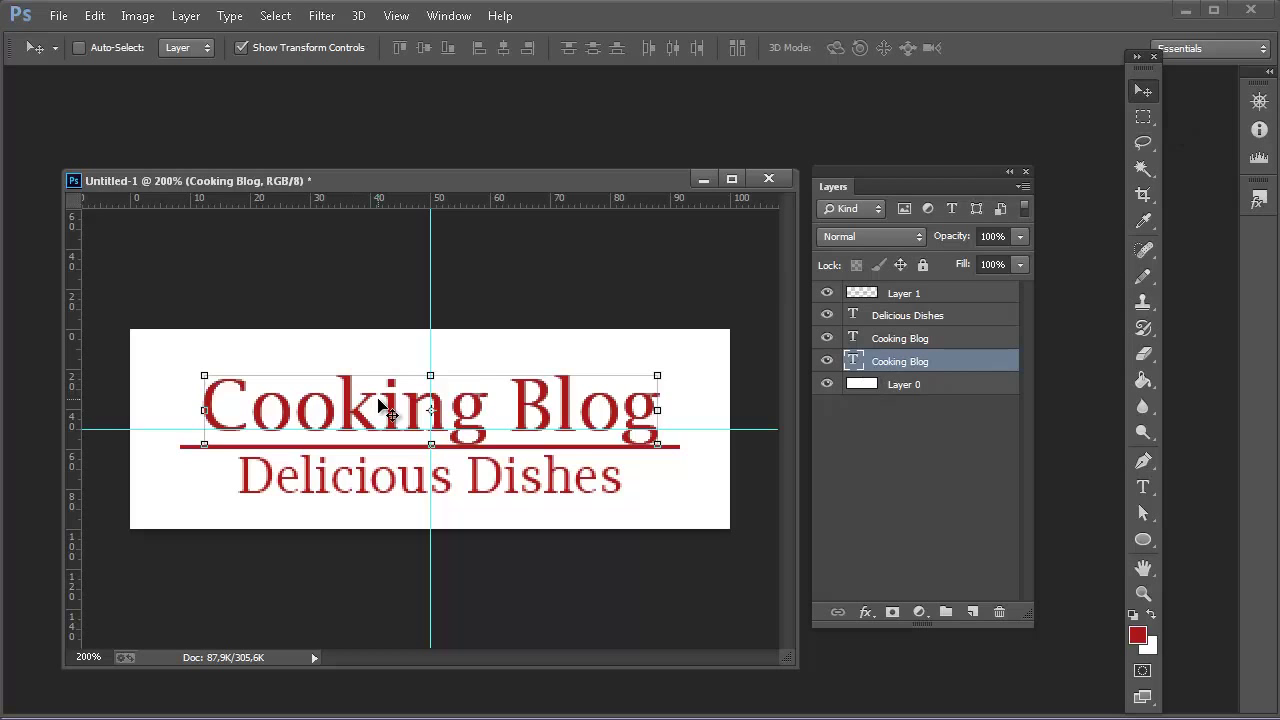
- Offset the black Cooking Blog copy slightly so it shows as a shadow behind the red title
key("Left")
key("Left")
key("Left")
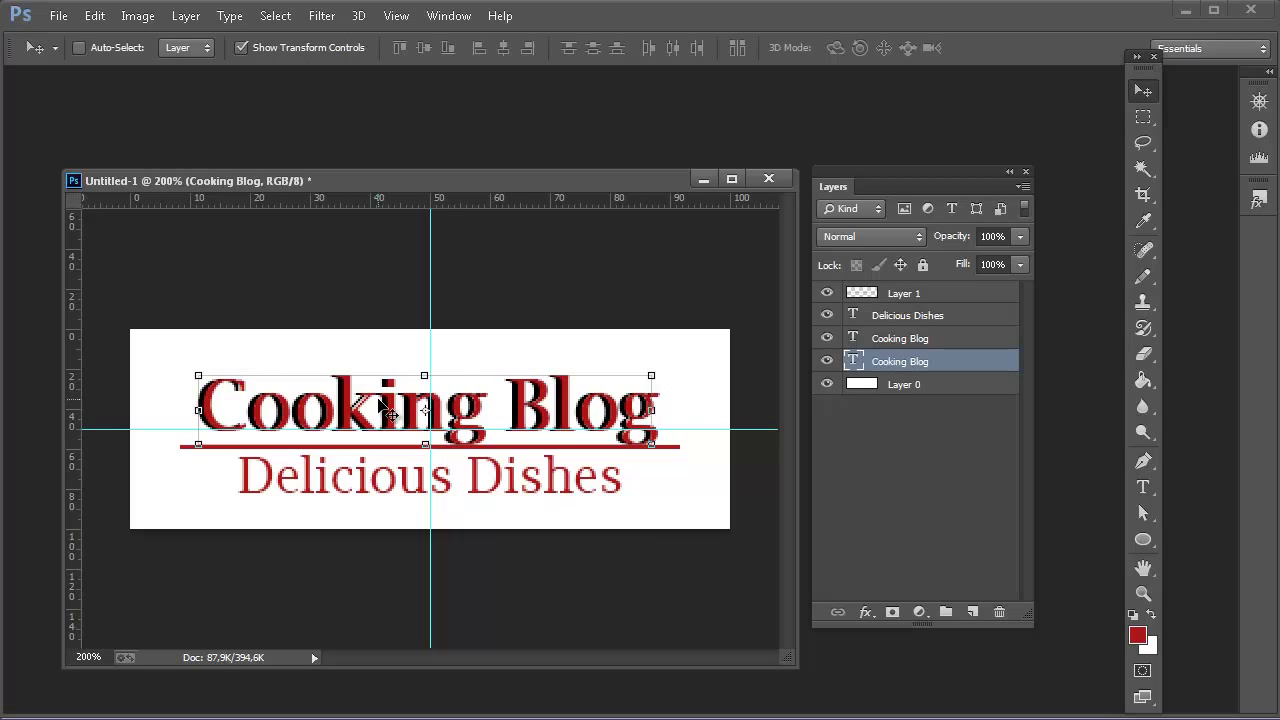
key("Up")
key("Right")
key("Right")
key("Left")
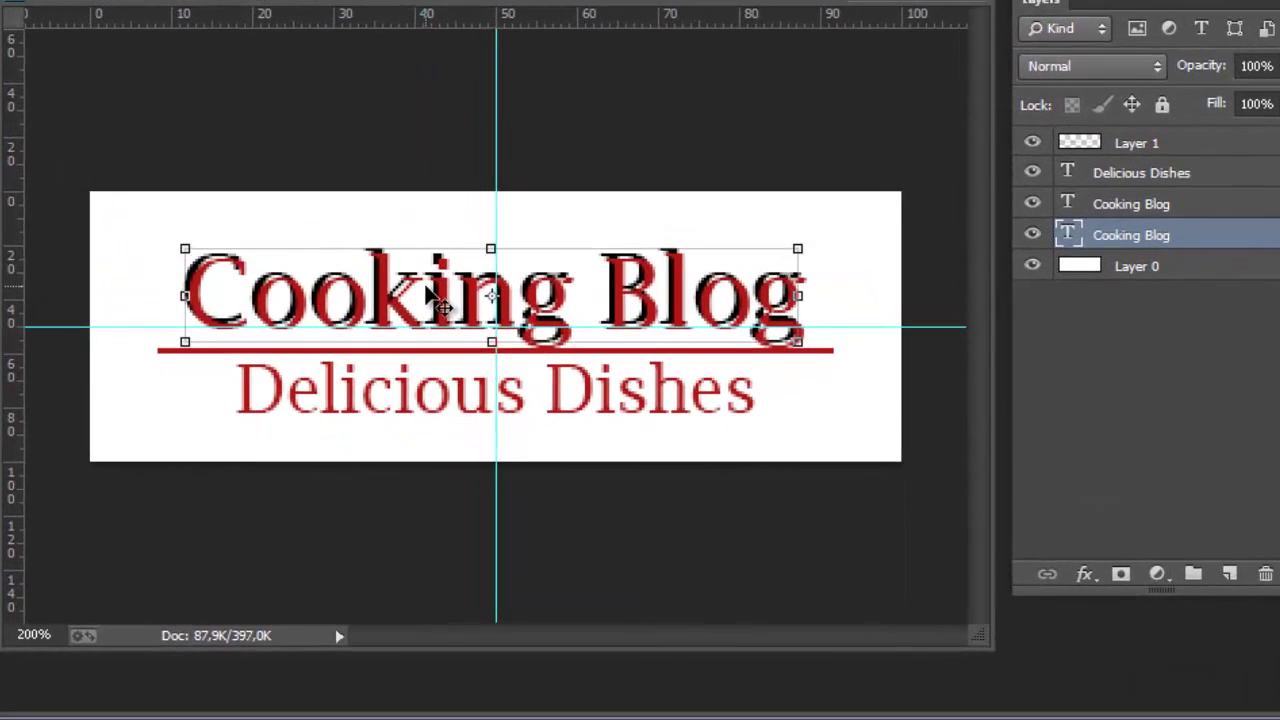
key("Left")
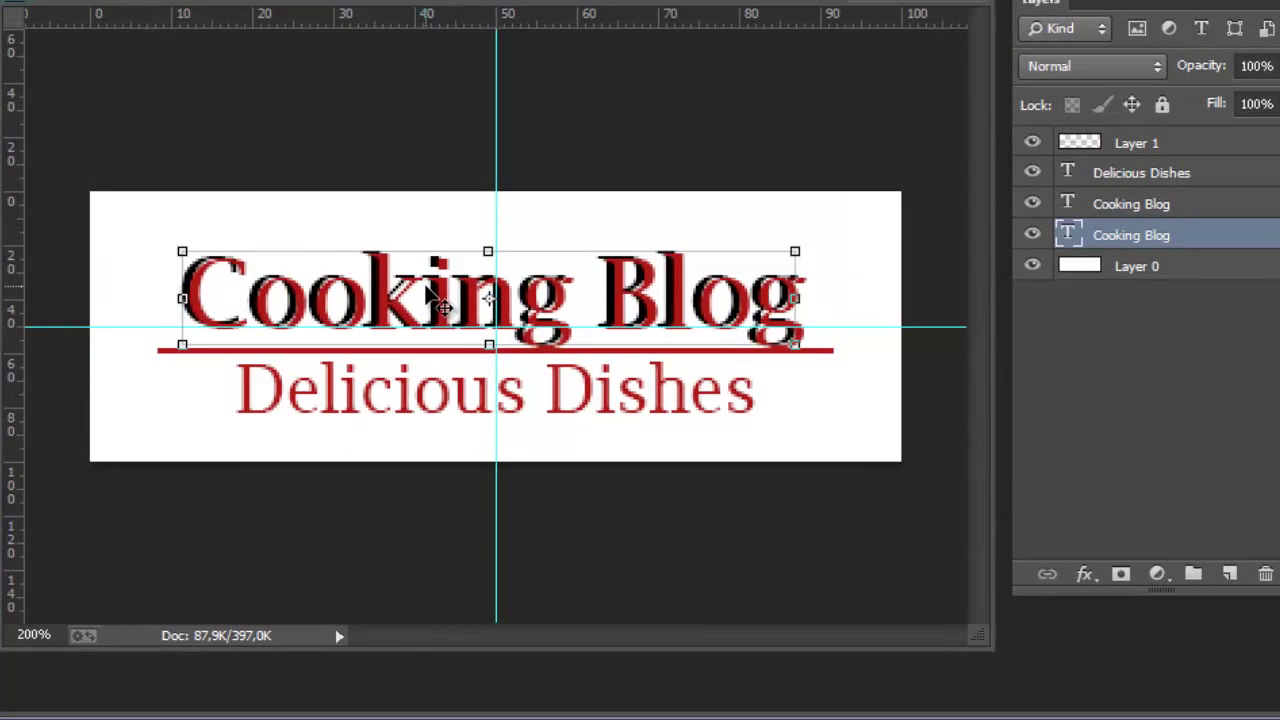
key("Right")
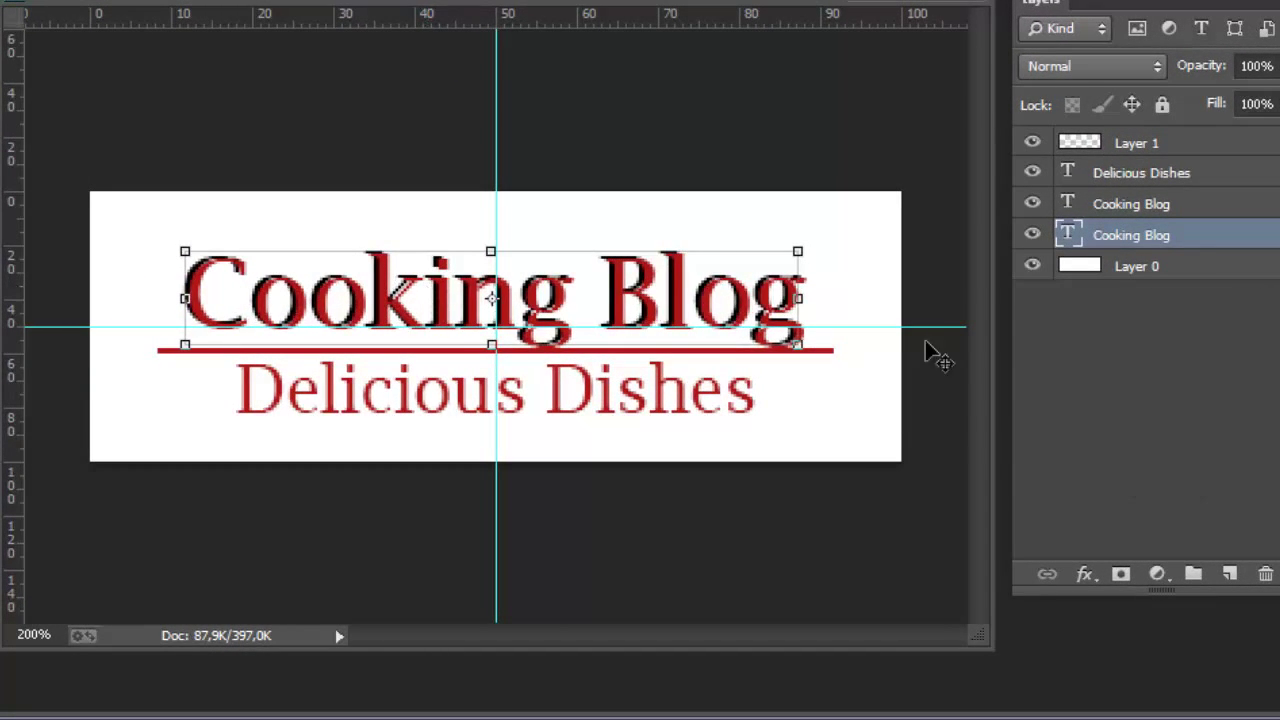
- Check the logo at 100% zoom, return to 200%, and select the Delicious Dishes layer
key("z")
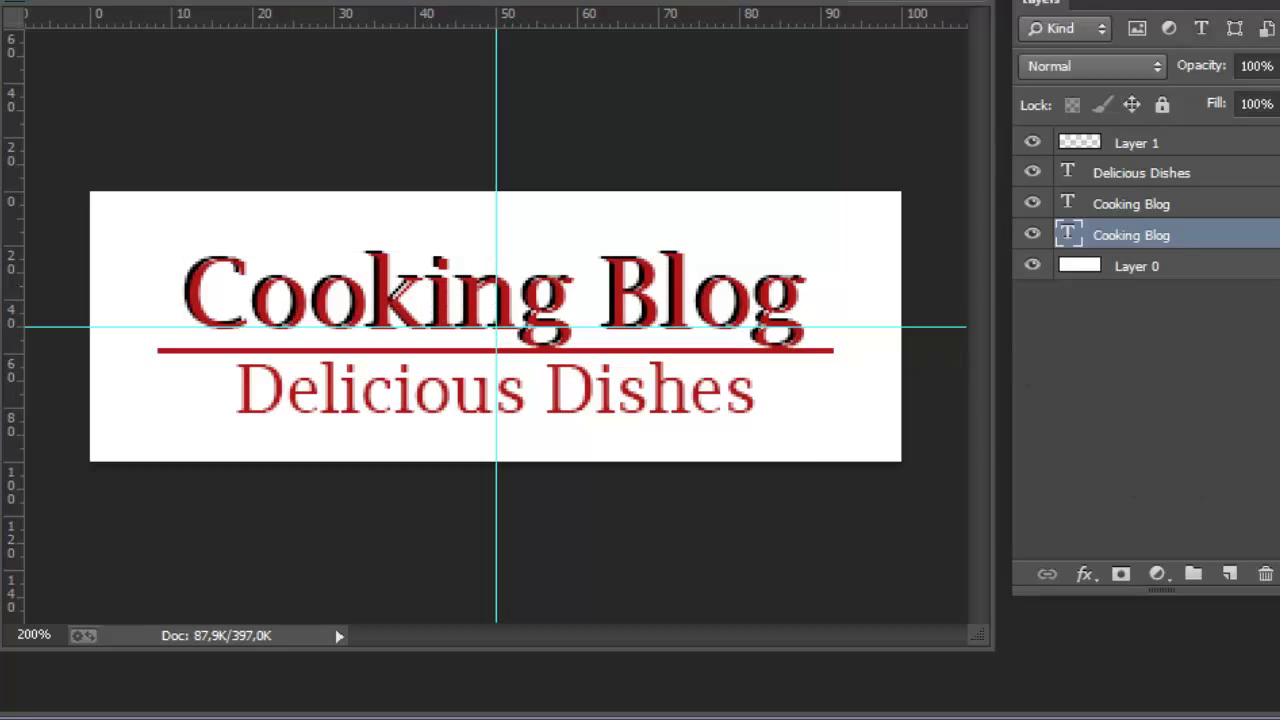
right_click(664, 292)
left_click(765, 445)
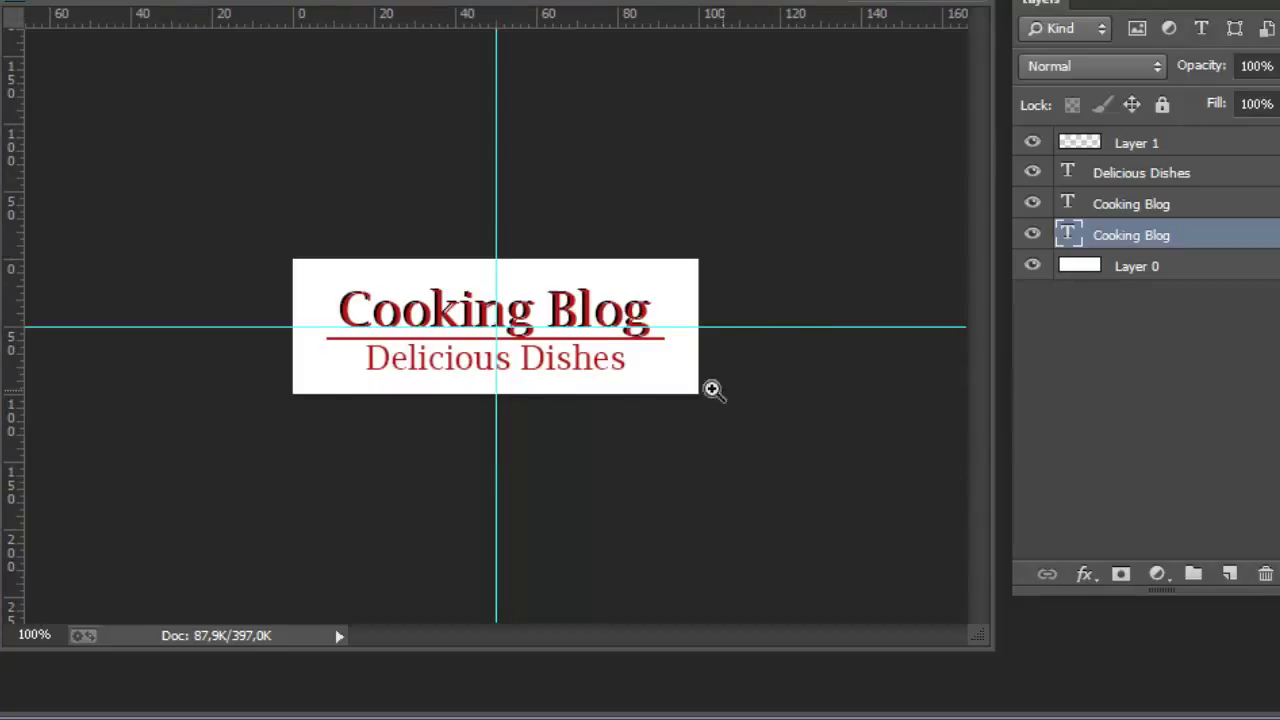
left_click(710, 388)
left_click(1235, 176)
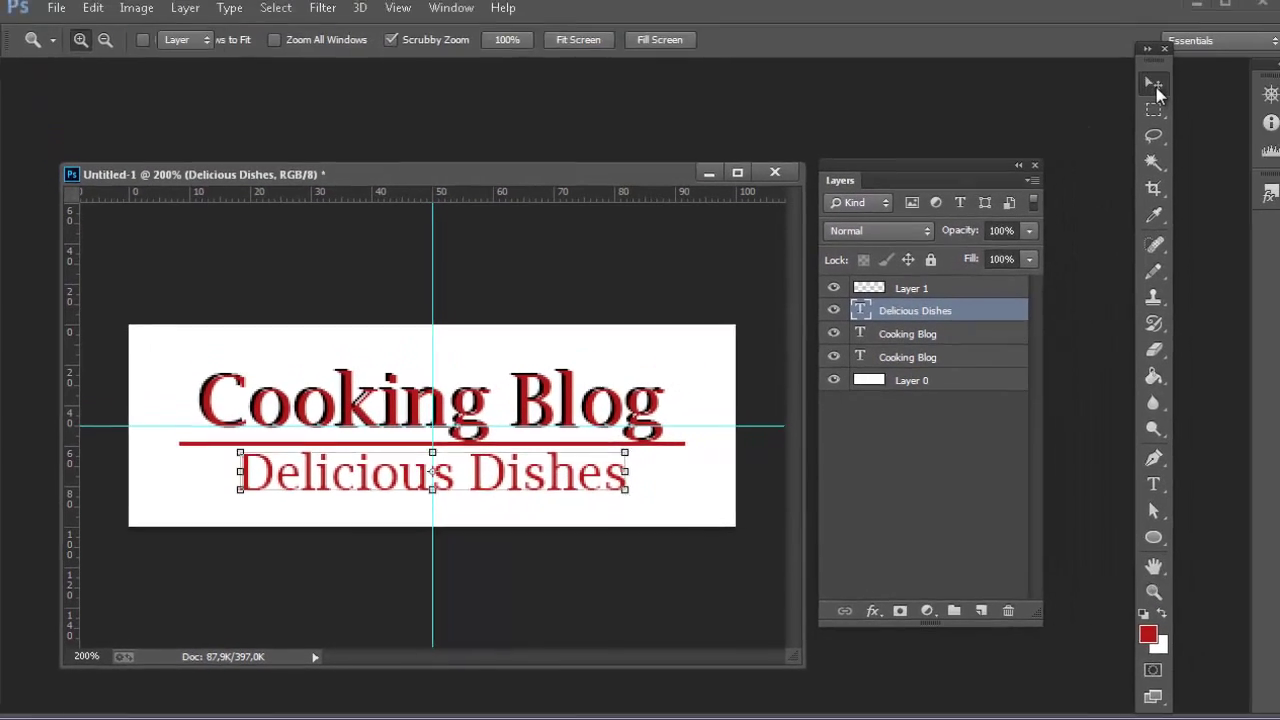
left_click(1155, 86)
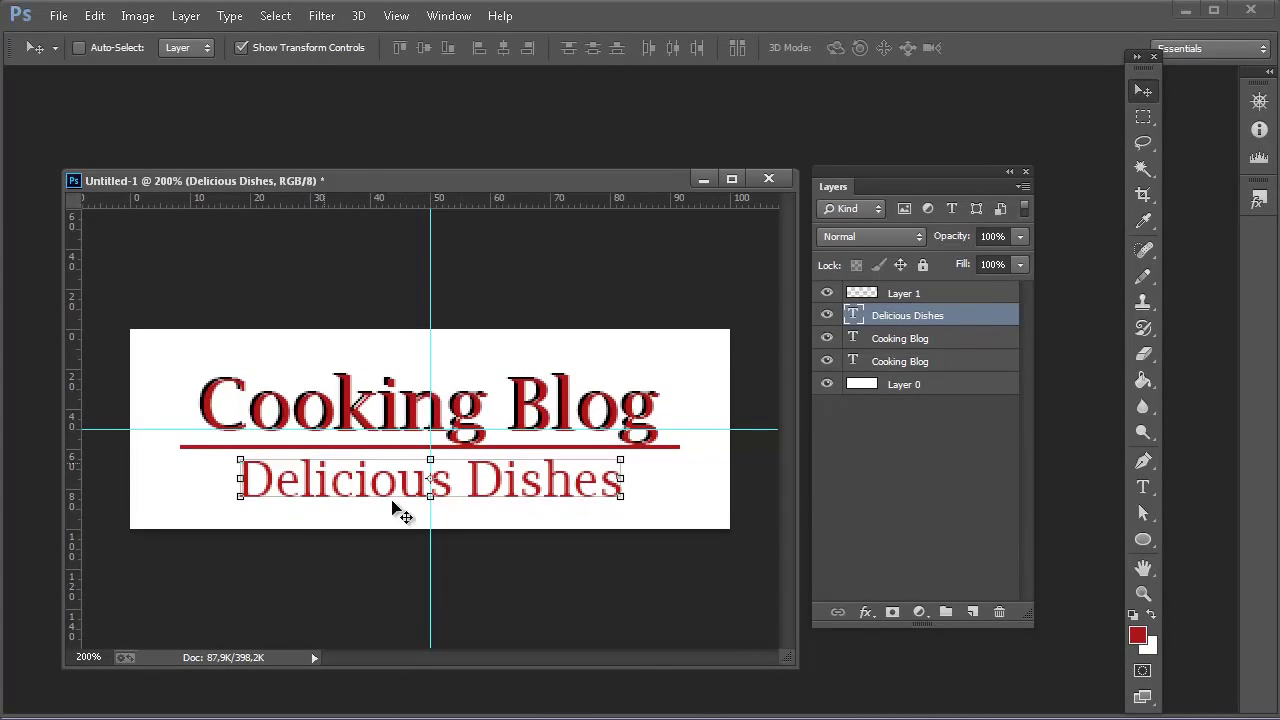
double_click(1001, 316)
left_click_drag(720, 356, 731, 250)
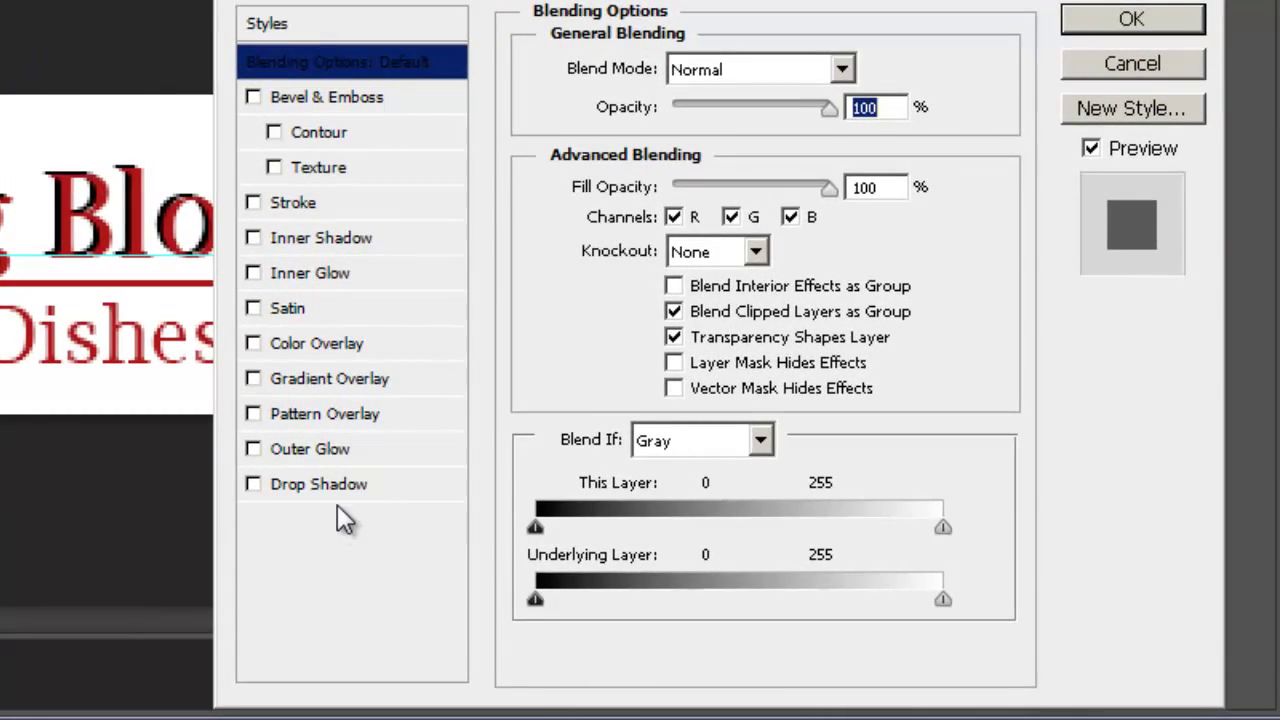
left_click(319, 476)
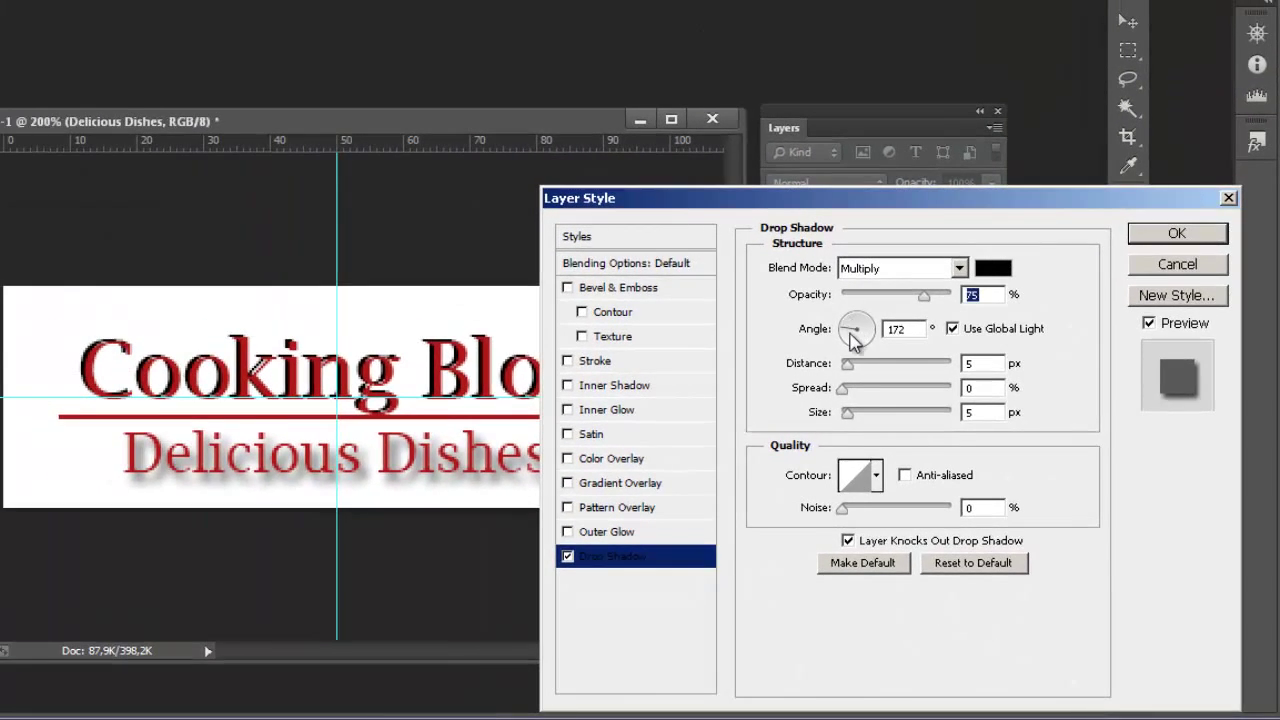
left_click(662, 165)
mouse_move(853, 335)
left_mouse_down()
mouse_move(851, 322)
mouse_move(875, 322)
mouse_move(880, 337)
mouse_move(876, 326)
left_mouse_up()
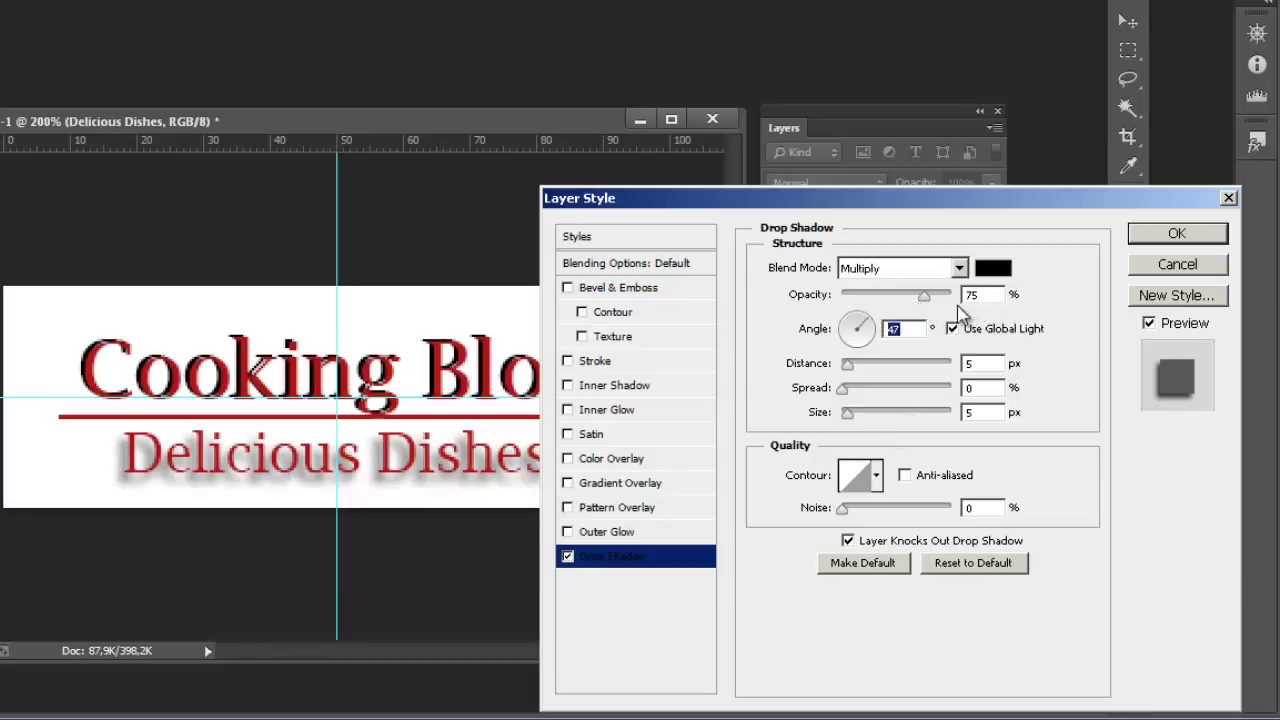
left_click_drag(925, 296, 987, 302)
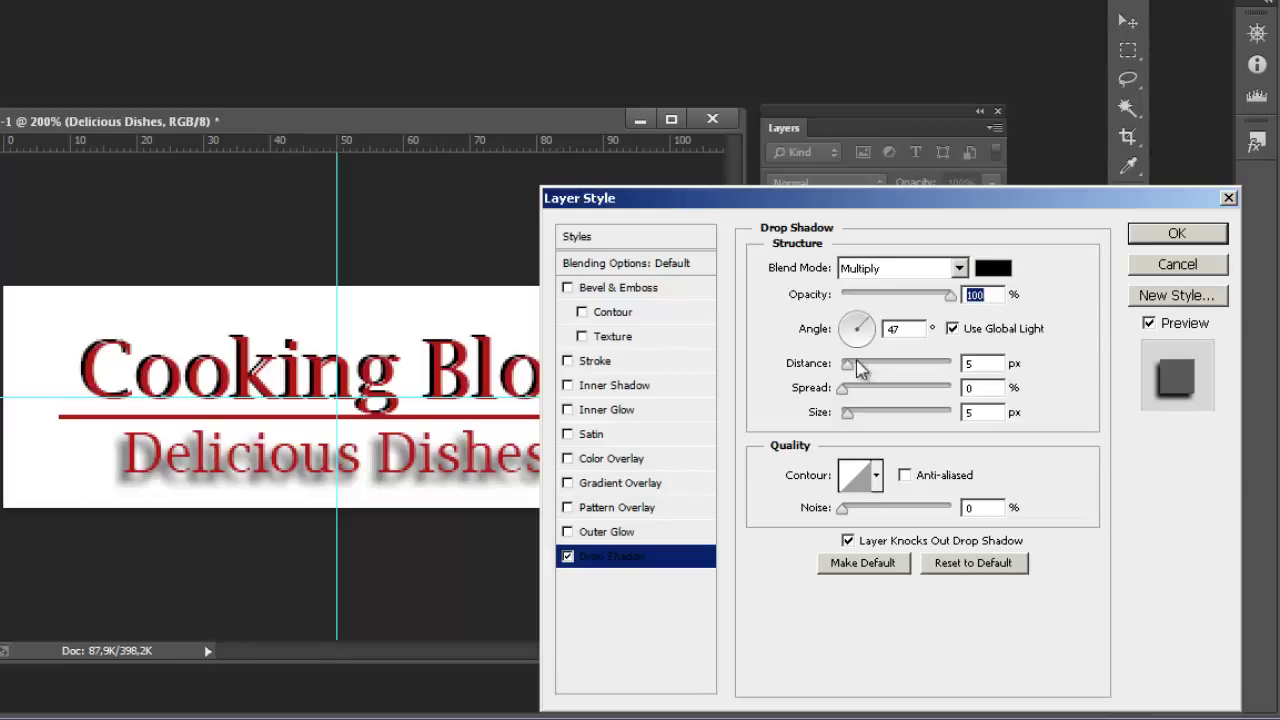
left_click_drag(851, 366, 841, 416)
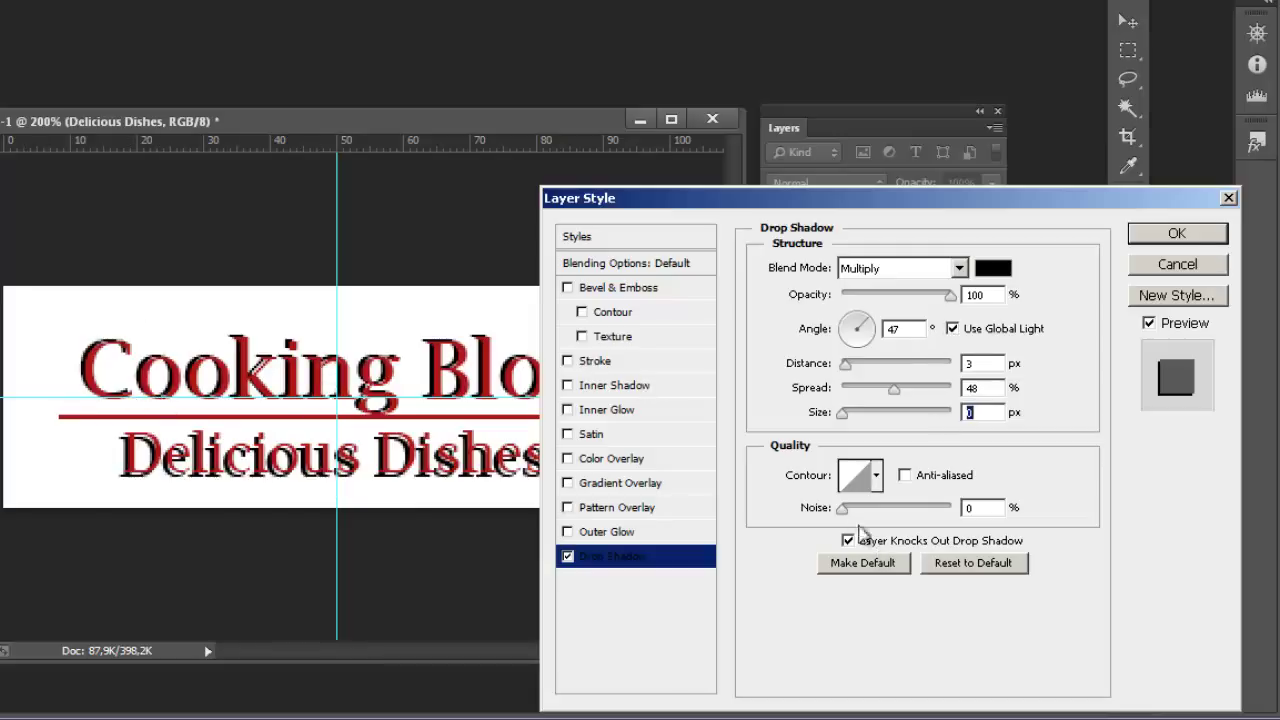
left_click(1186, 263)
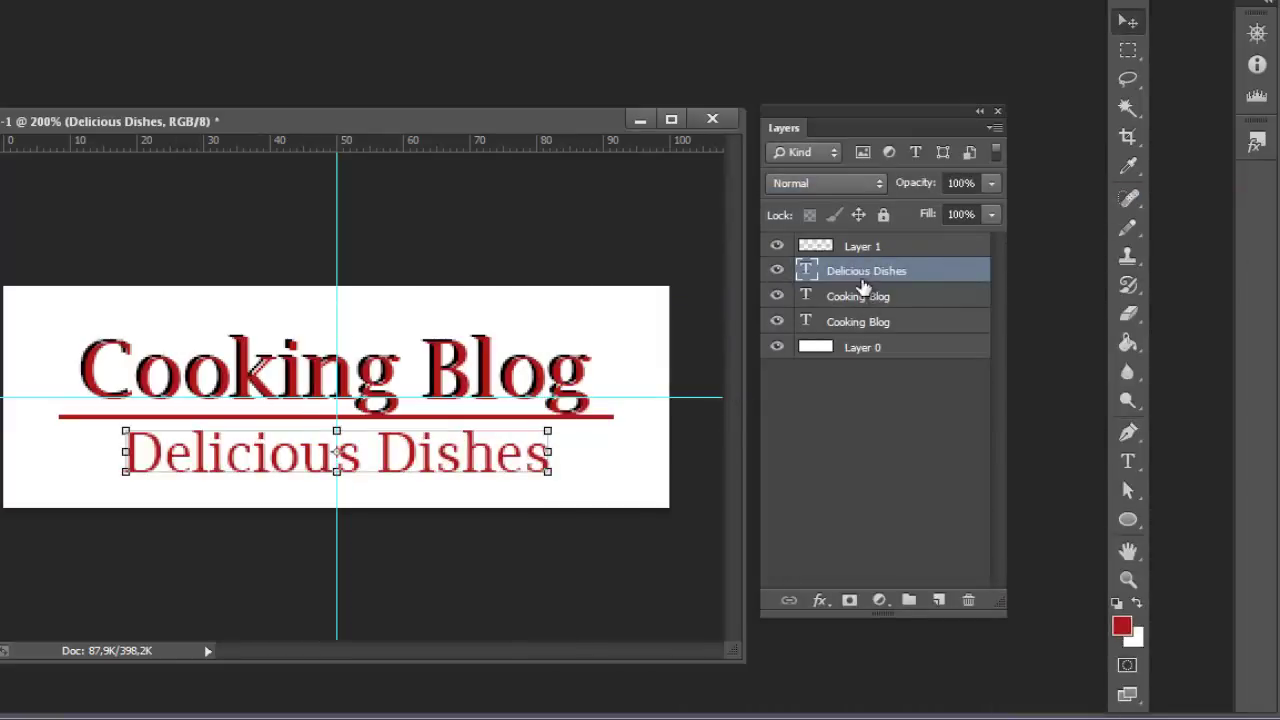
- Nudge Delicious Dishes right and fine-tune the black Cooking Blog shadow's offset
key("Right")
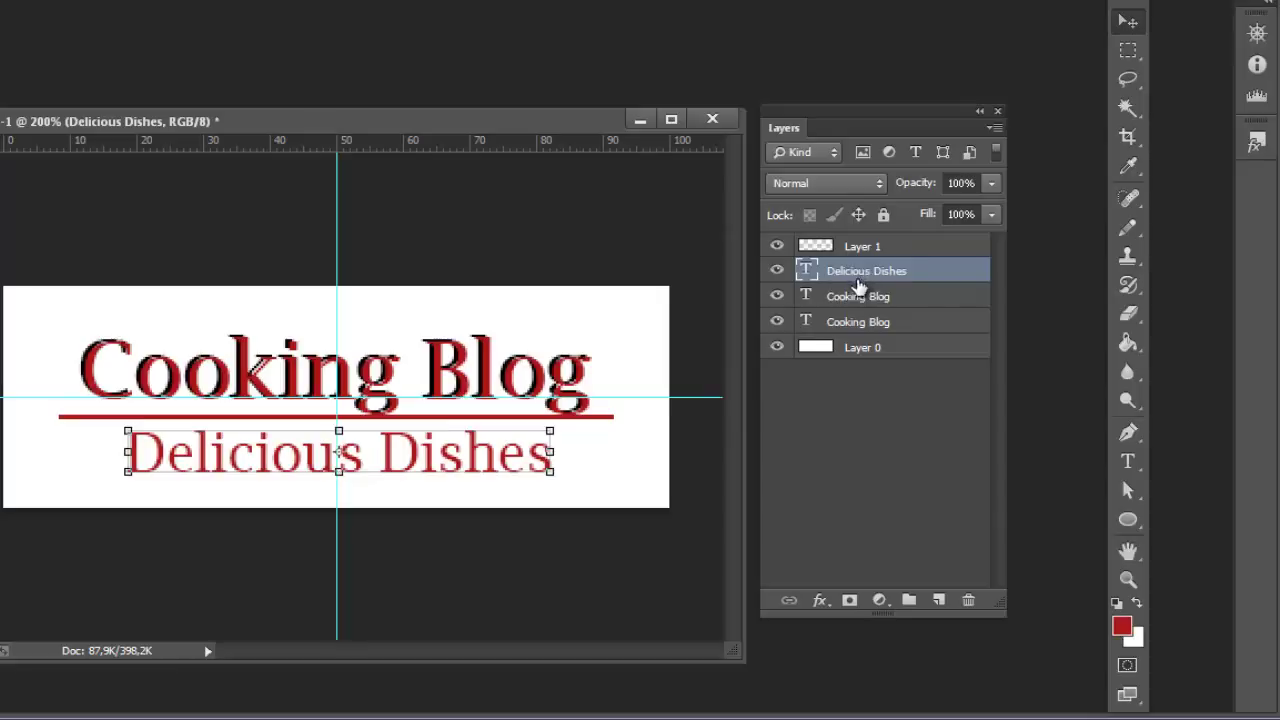
left_click(900, 302)
left_click(908, 342)
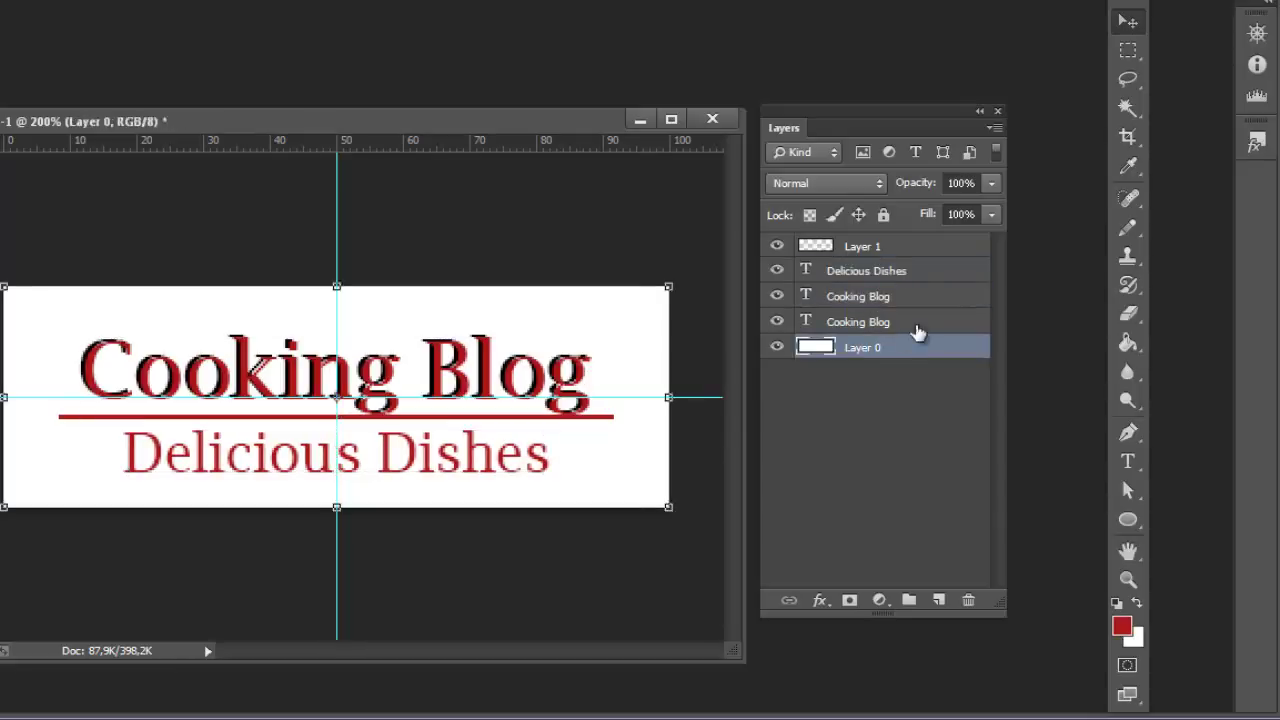
left_click(912, 322)
key("Right")
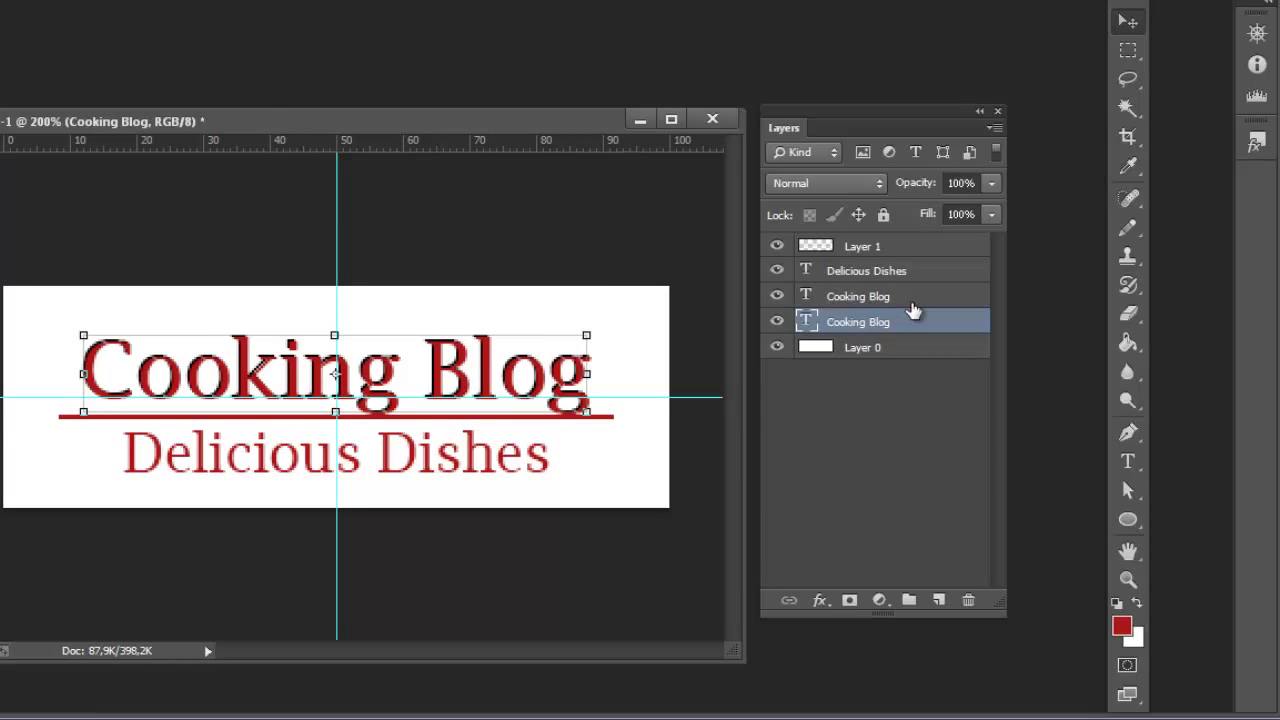
key("Right")
key("Right")
key("Left")
key("Left")
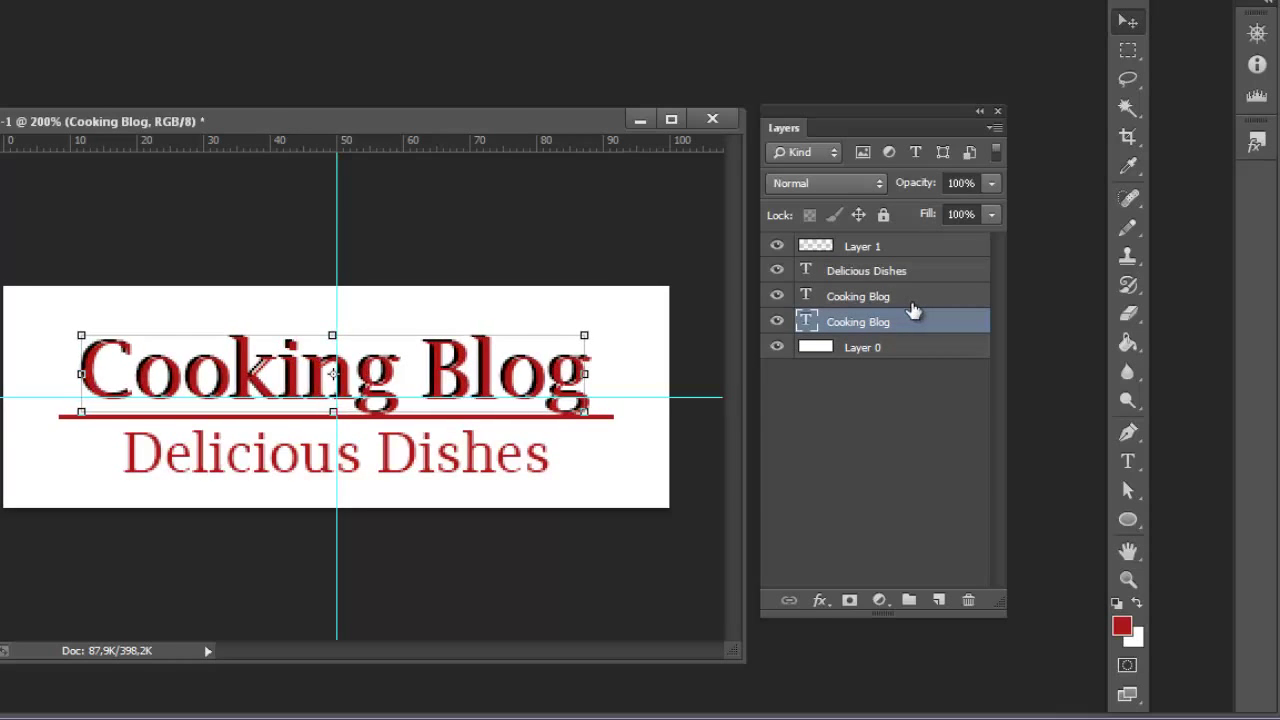
key("Down")
key("Left")
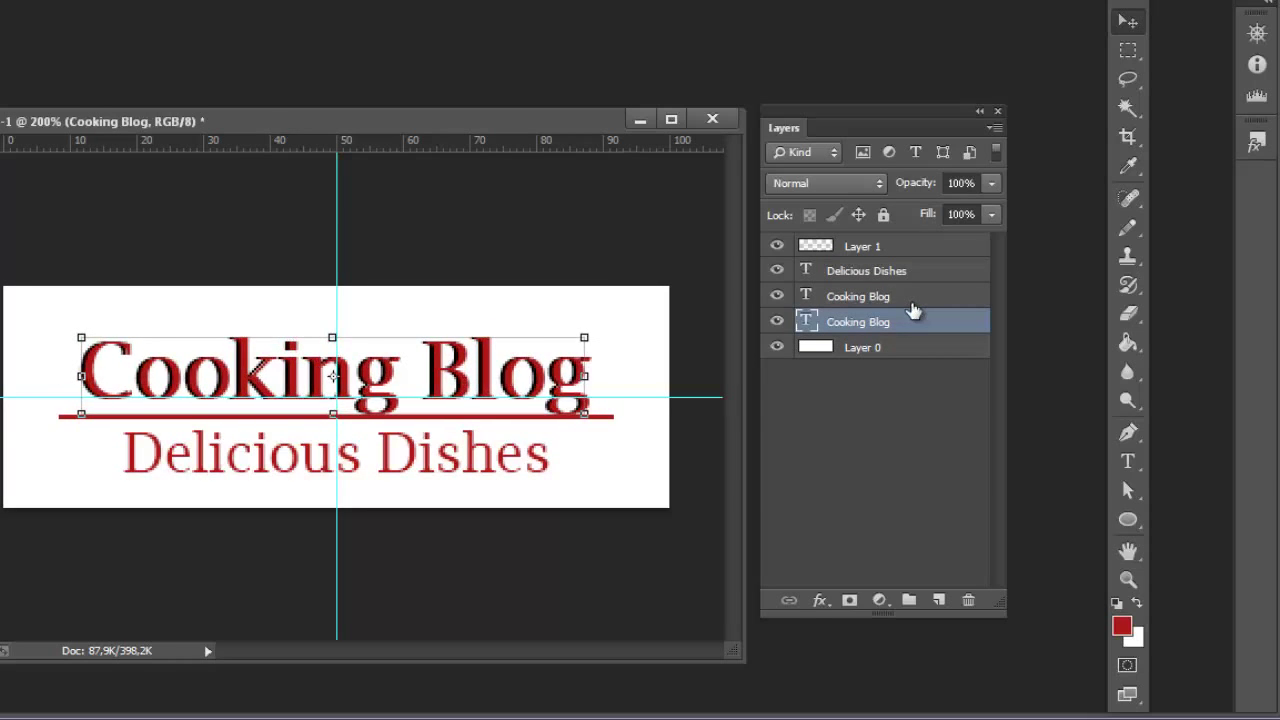
key("Up")
key("Down")
- Select the red Cooking Blog, Delicious Dishes and divider line layers together
left_click(850, 298, "shift")
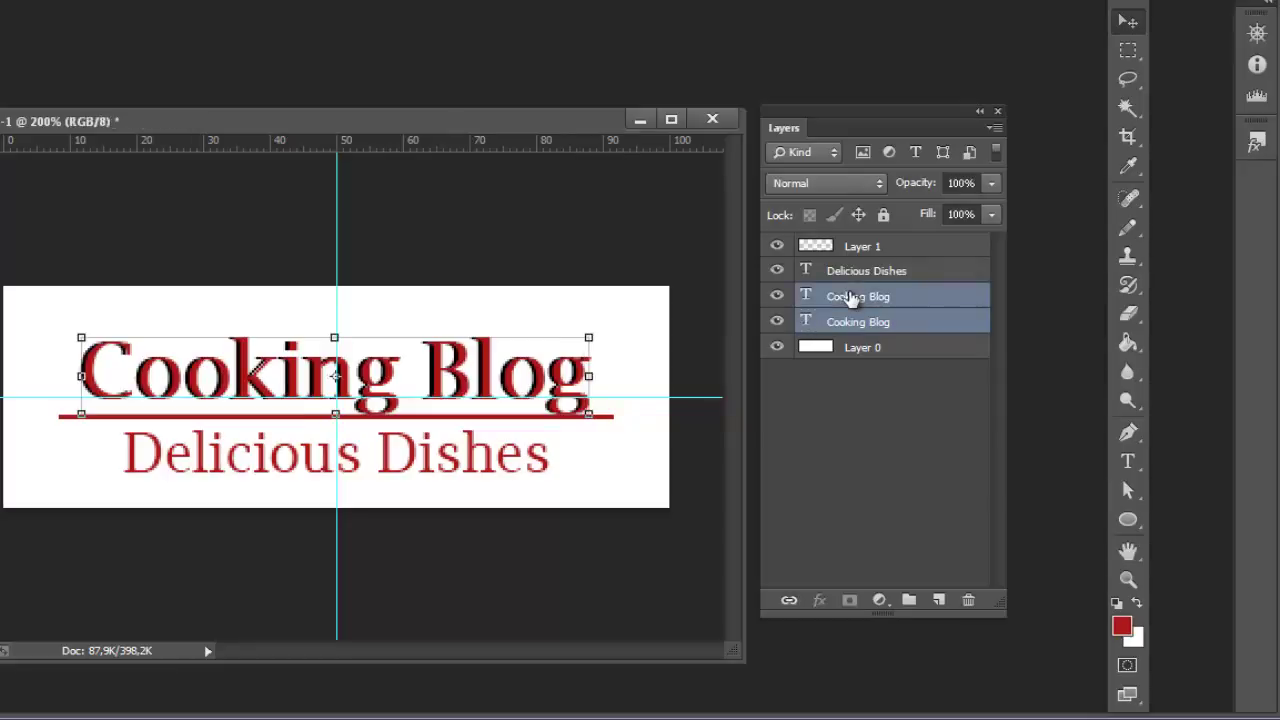
left_click(870, 273)
left_click(875, 296)
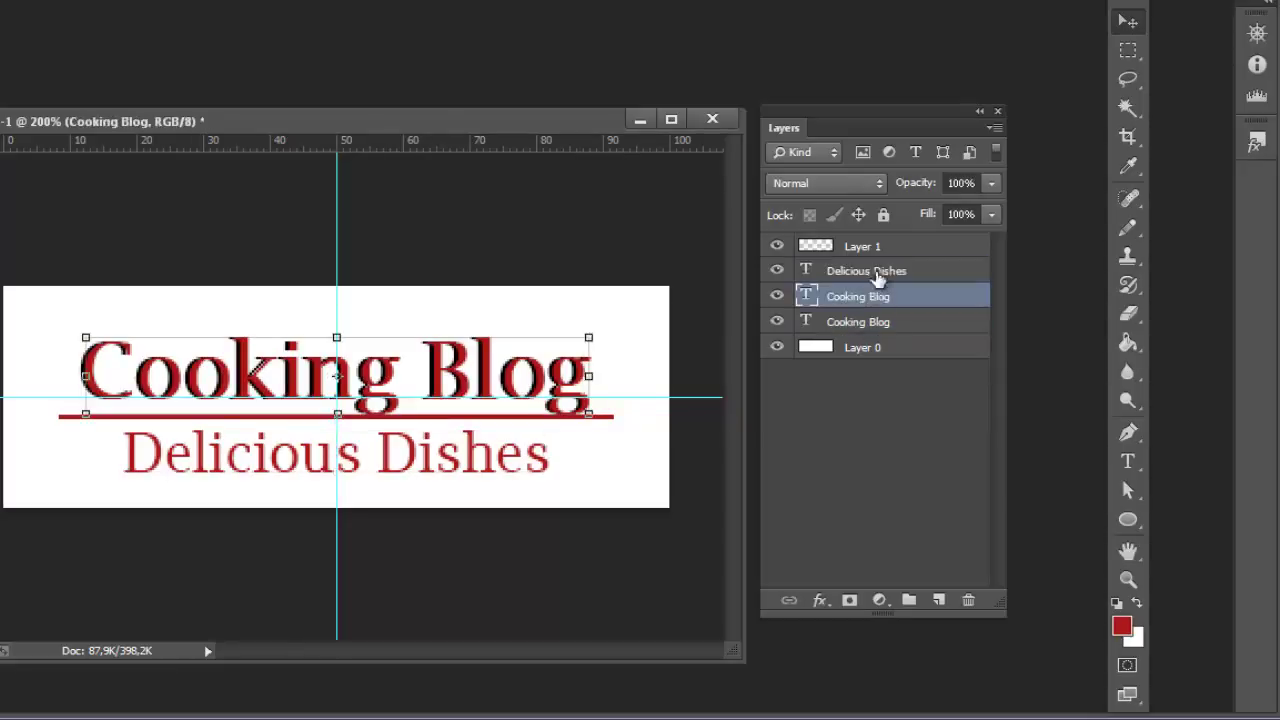
left_click(880, 273, "shift")
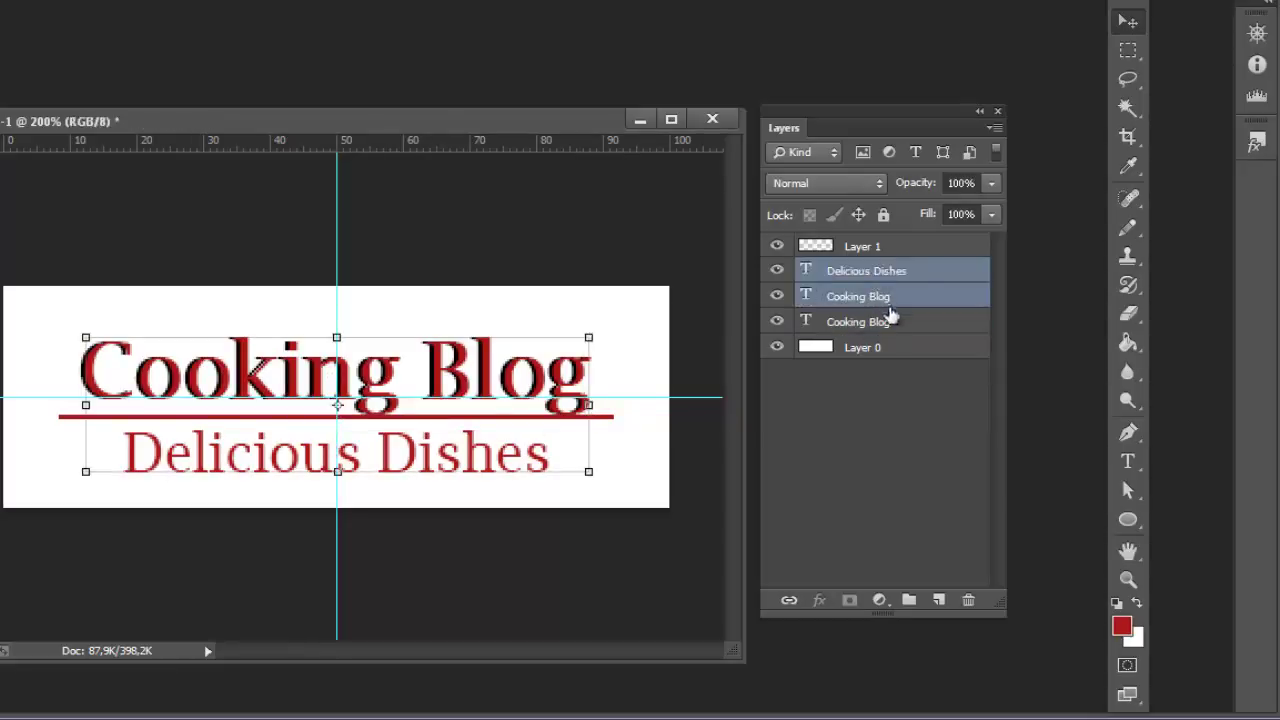
left_click(912, 250, "shift")
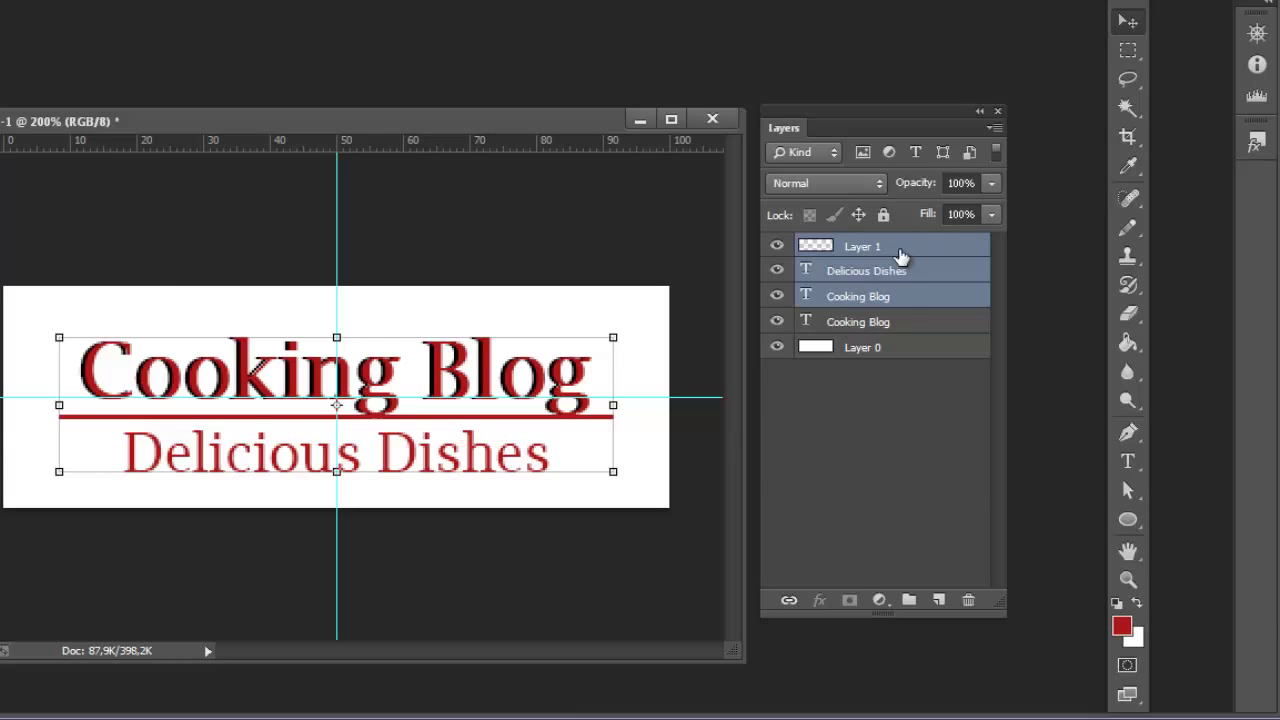
left_click(60, 17)
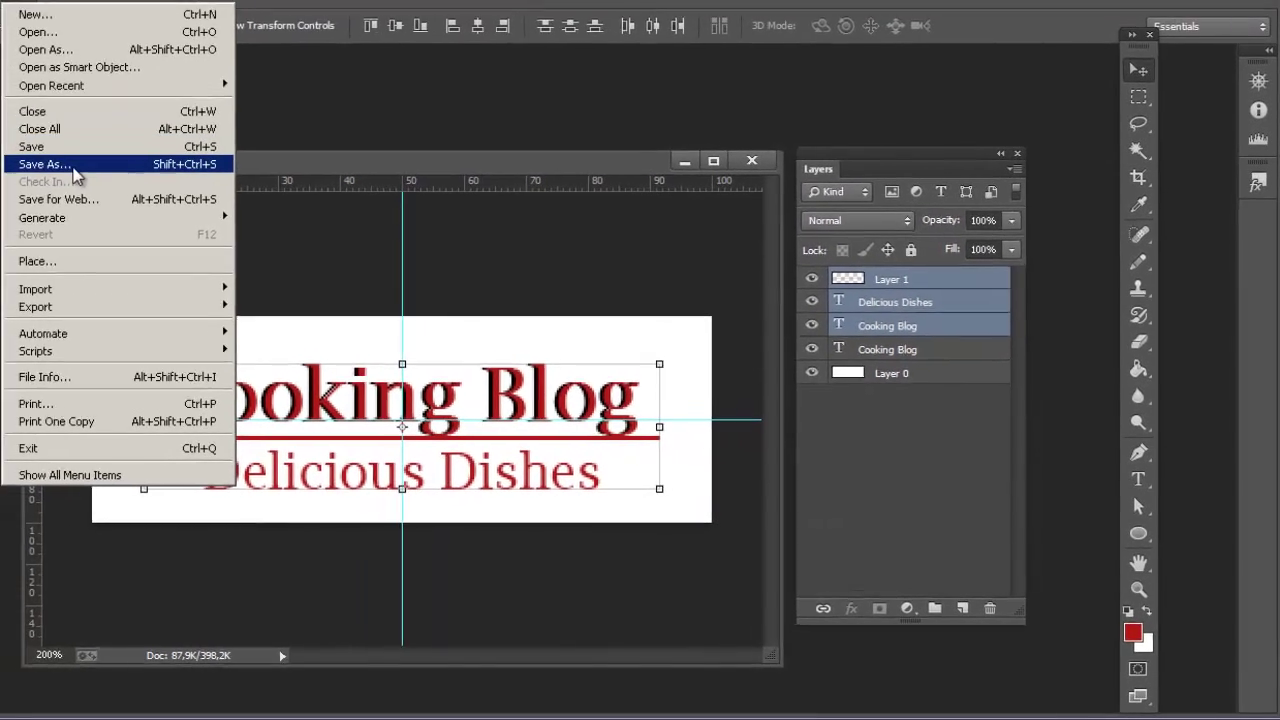
- Start a Save As for the logo and browse to the Desktop's WordPress Blog folder
left_click(111, 185)
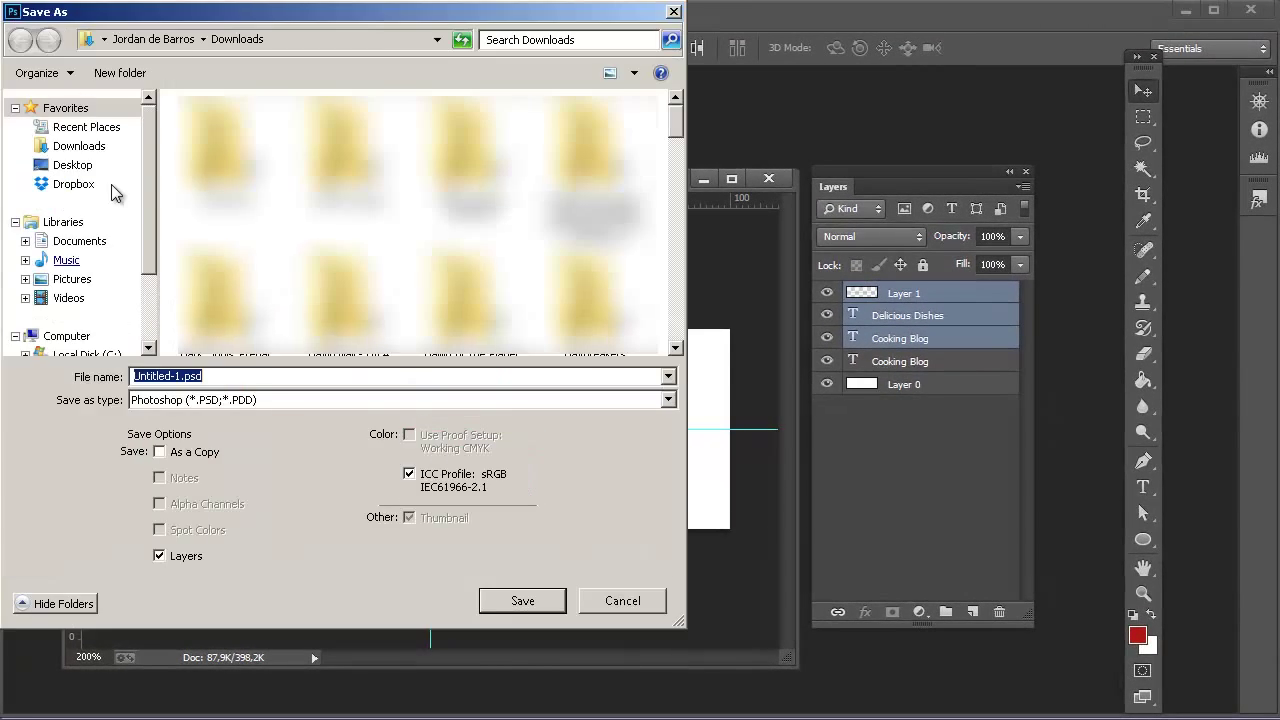
left_click(104, 39)
left_click(120, 62)
left_click(357, 205)
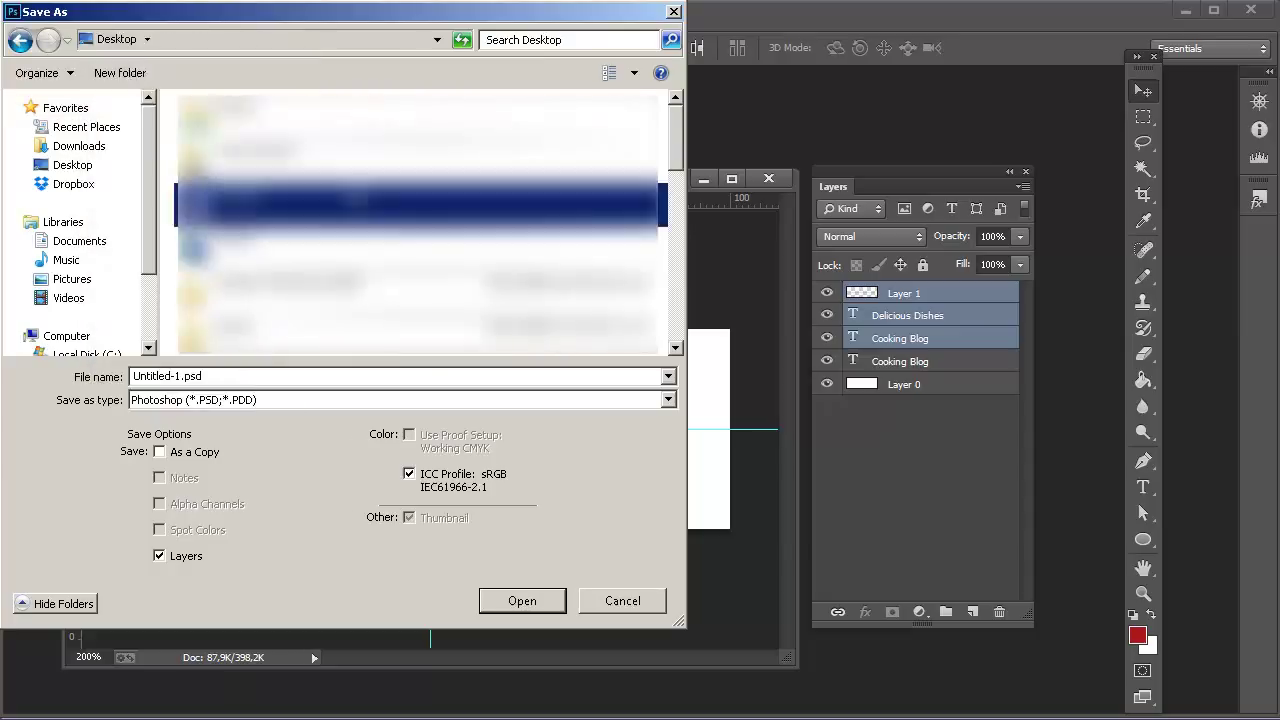
scroll(380, 248, "down", 5)
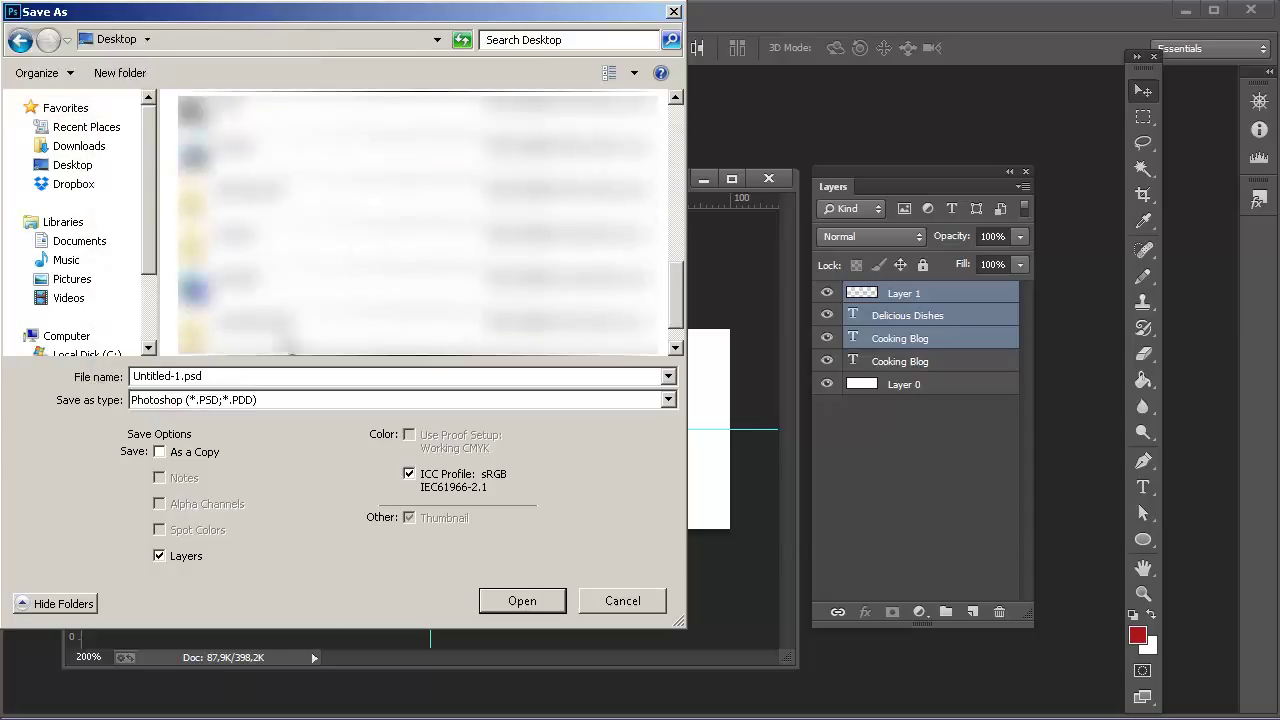
double_click(289, 343)
left_click(200, 404)
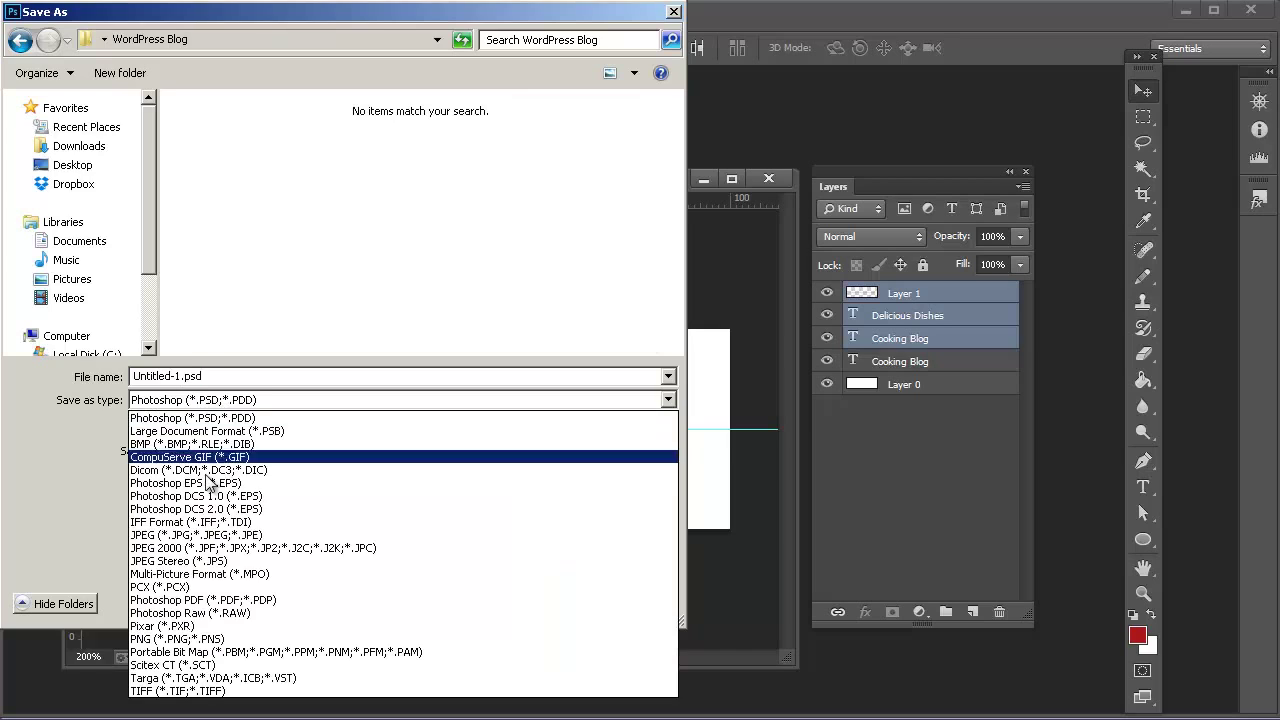
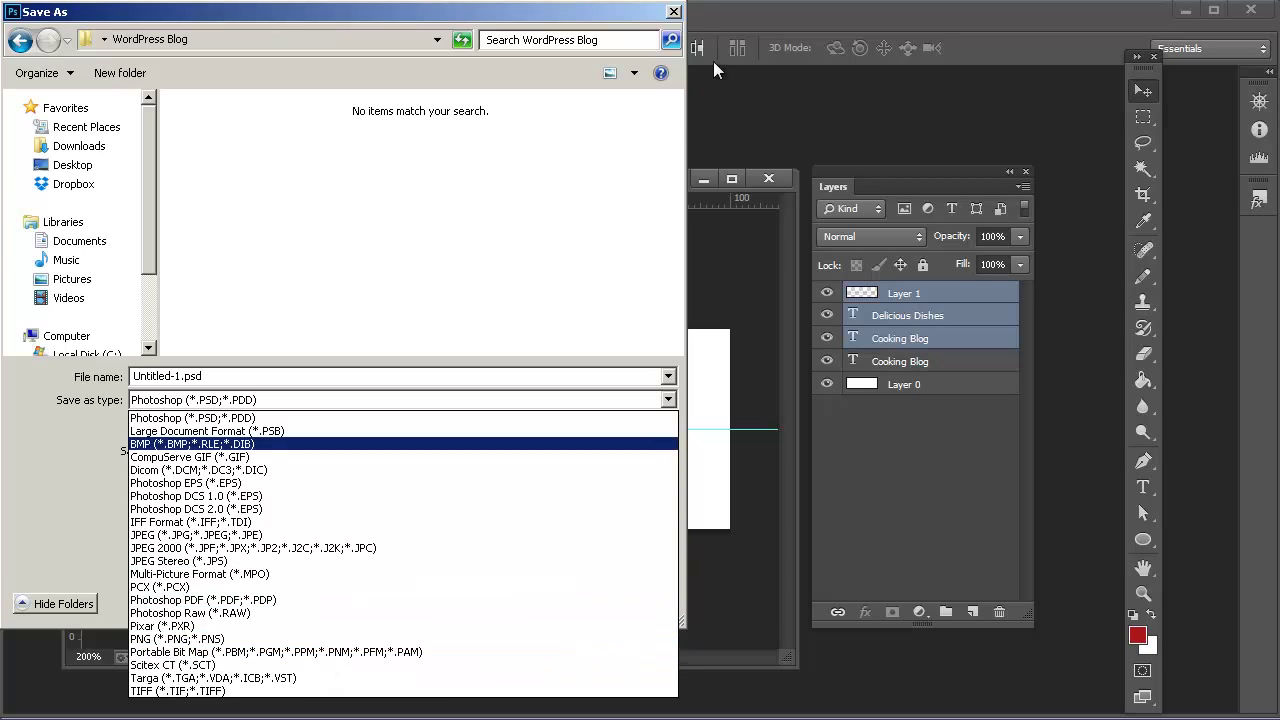
- Abandon the Save As for now and select the white background Layer 0
left_click(676, 14)
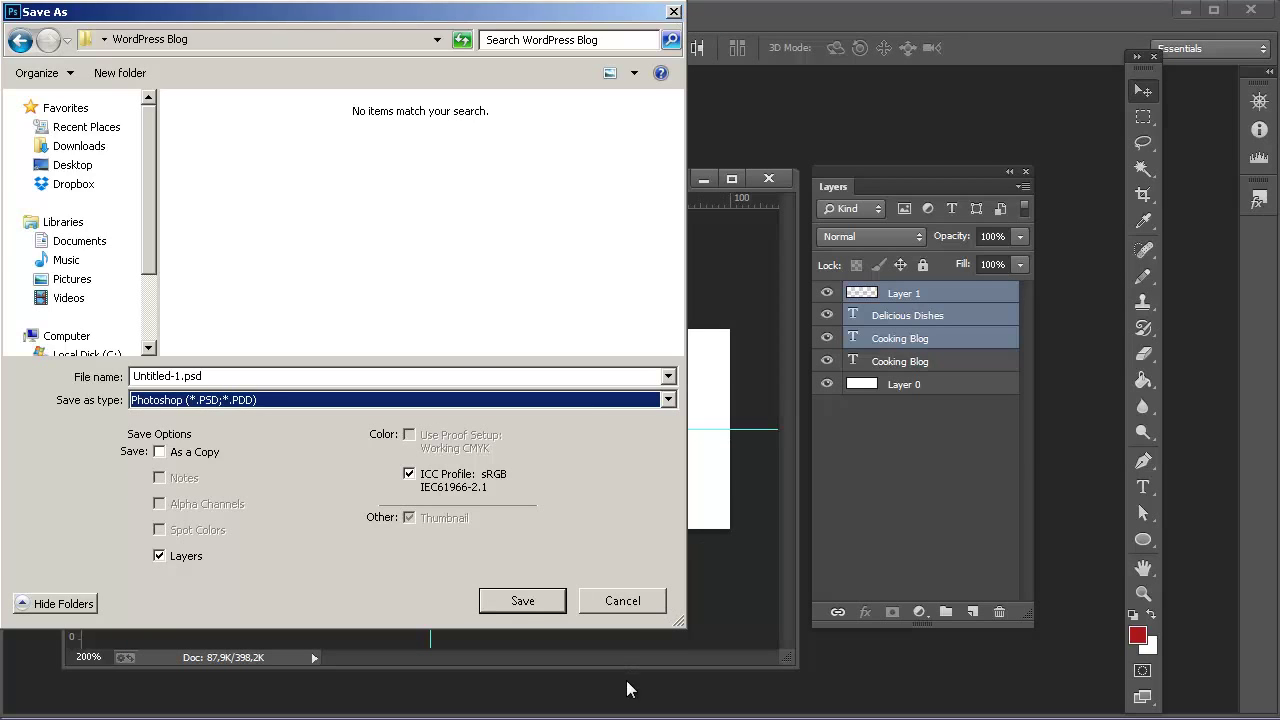
left_click(632, 600)
left_click(966, 384)
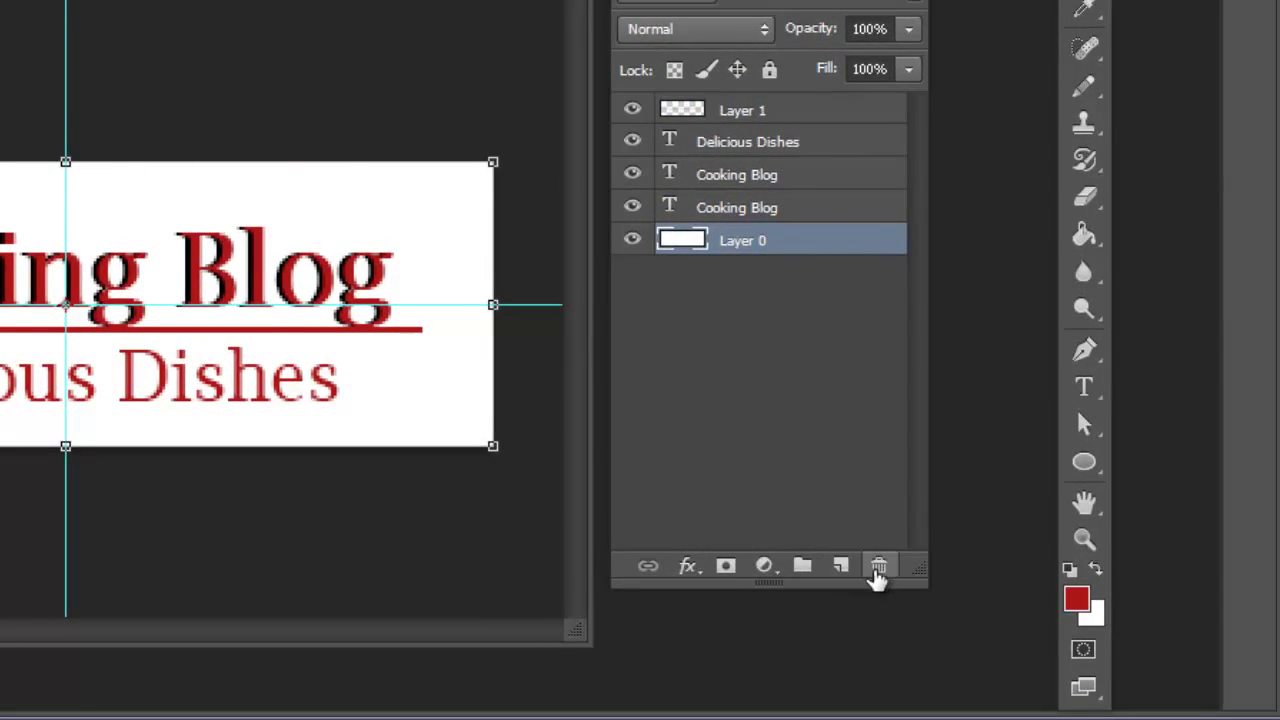
- Delete the white Layer 0 and start a Save As in the Desktop's WordPress Blog folder
left_click(877, 568)
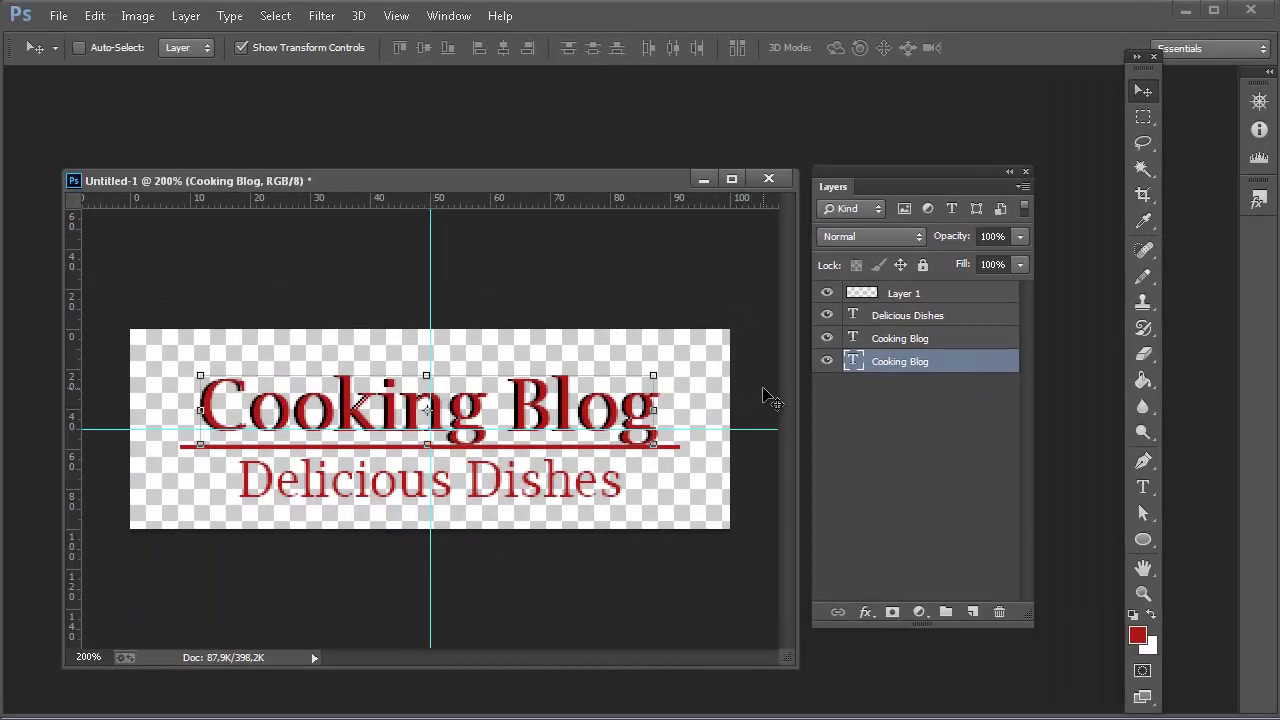
left_click(60, 16)
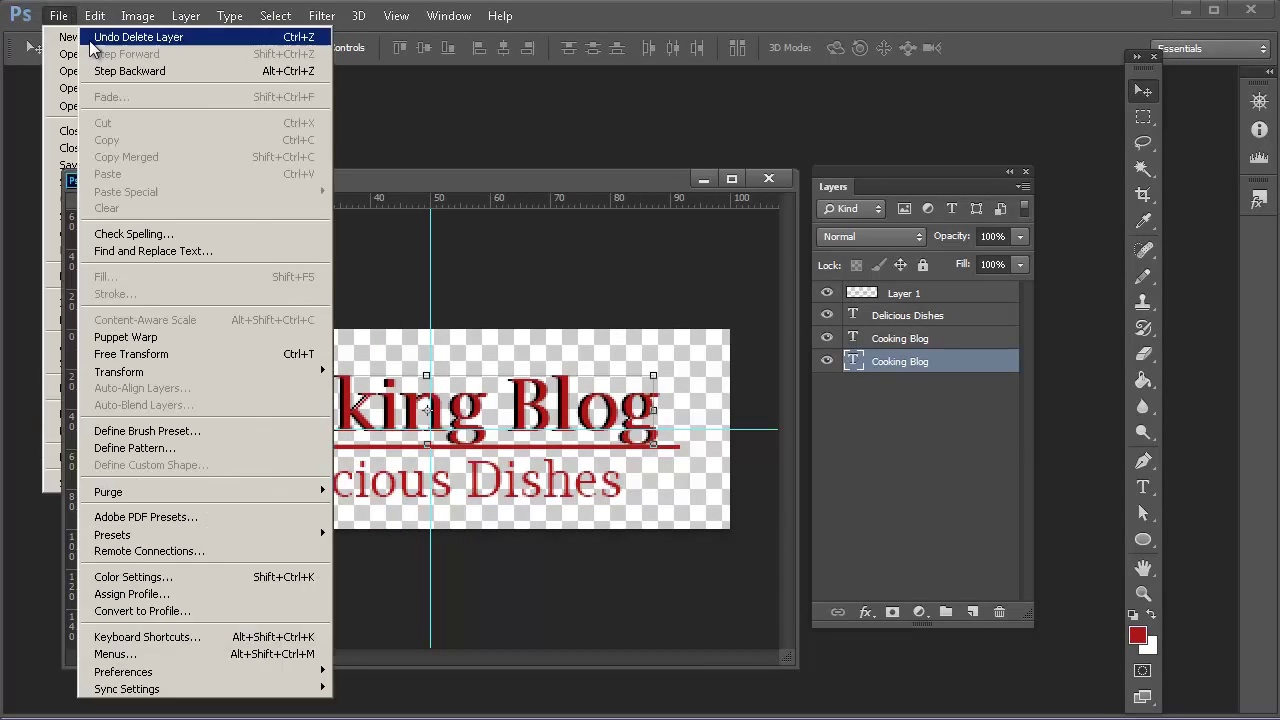
left_click(110, 177)
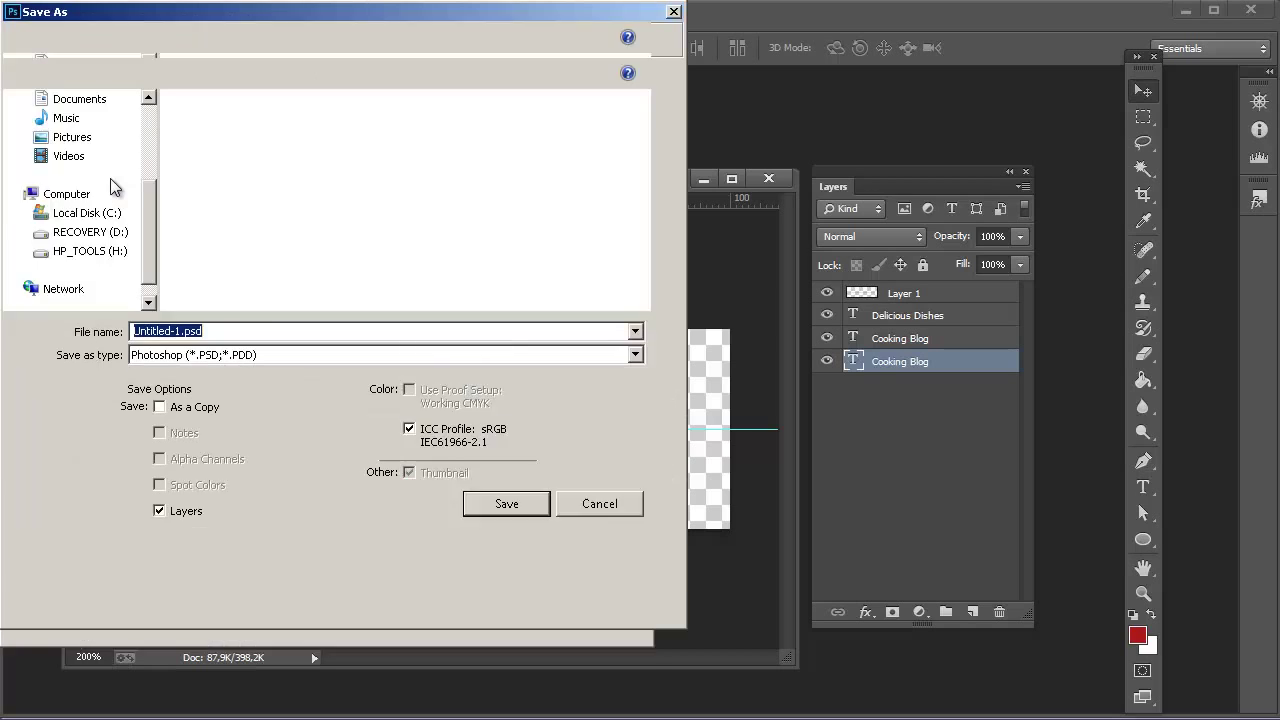
left_click(104, 39)
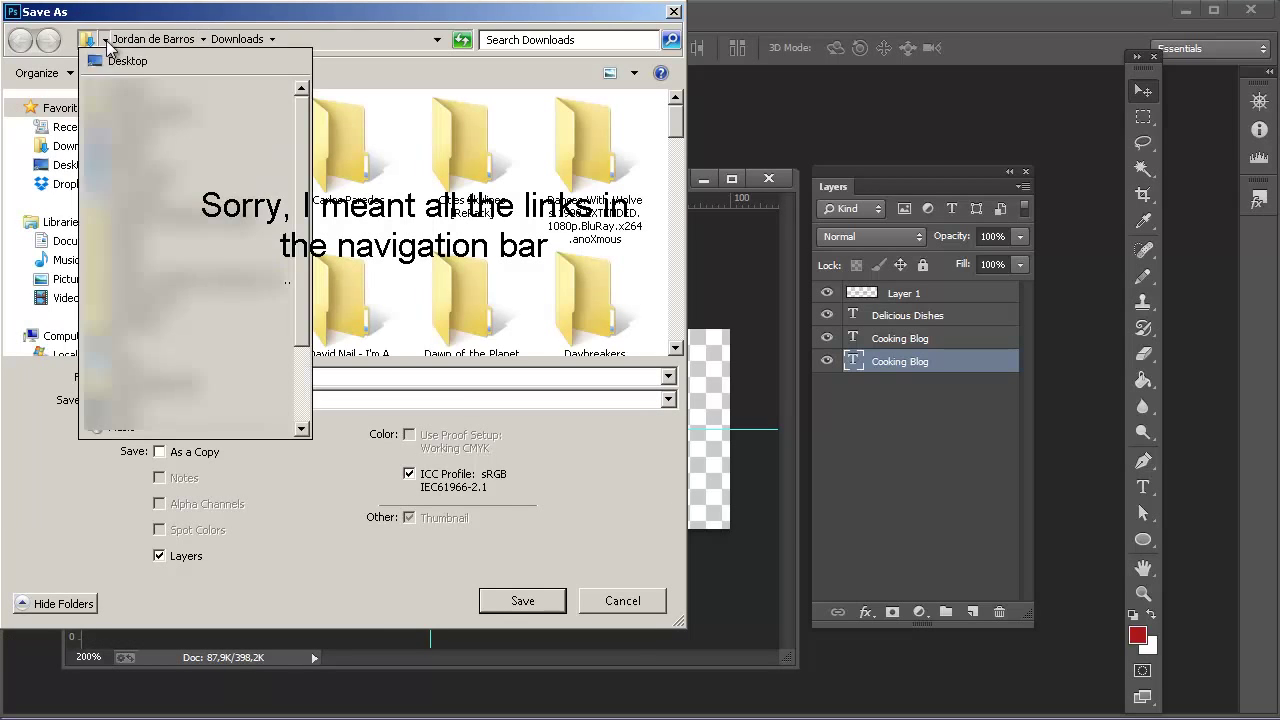
left_click(117, 62)
left_click(309, 180)
scroll(310, 183, "down", 6)
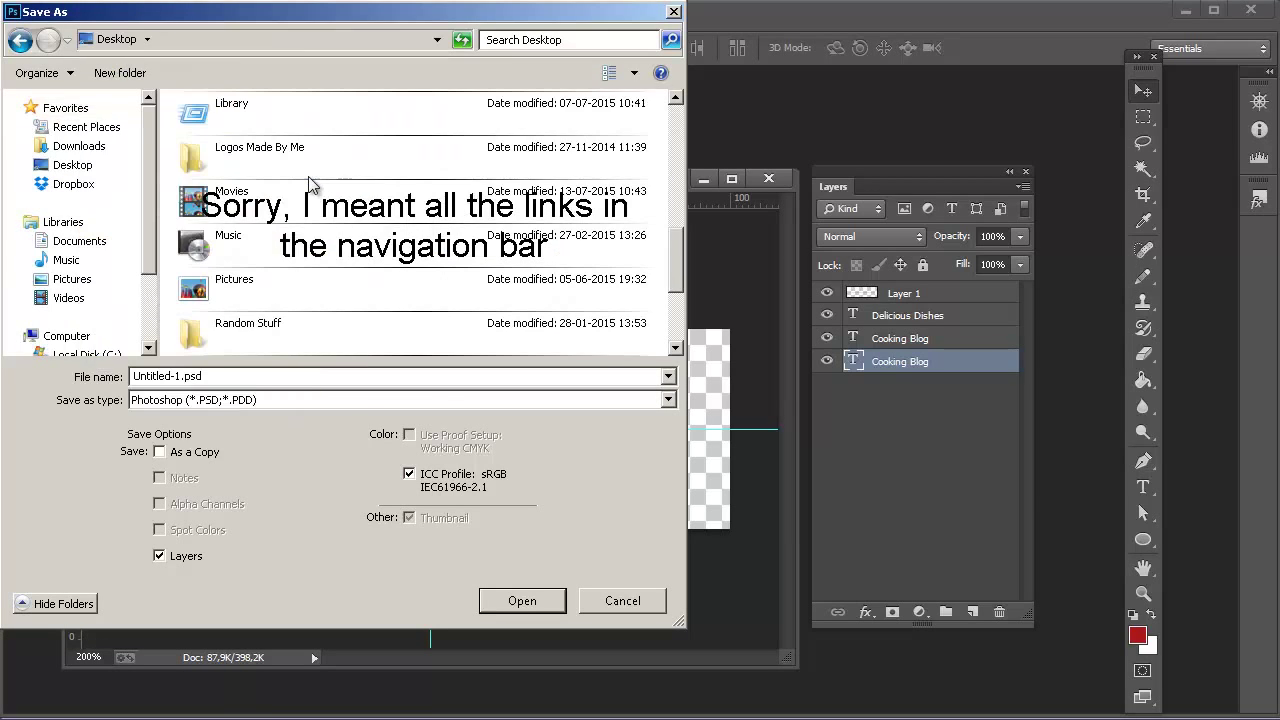
double_click(287, 290)
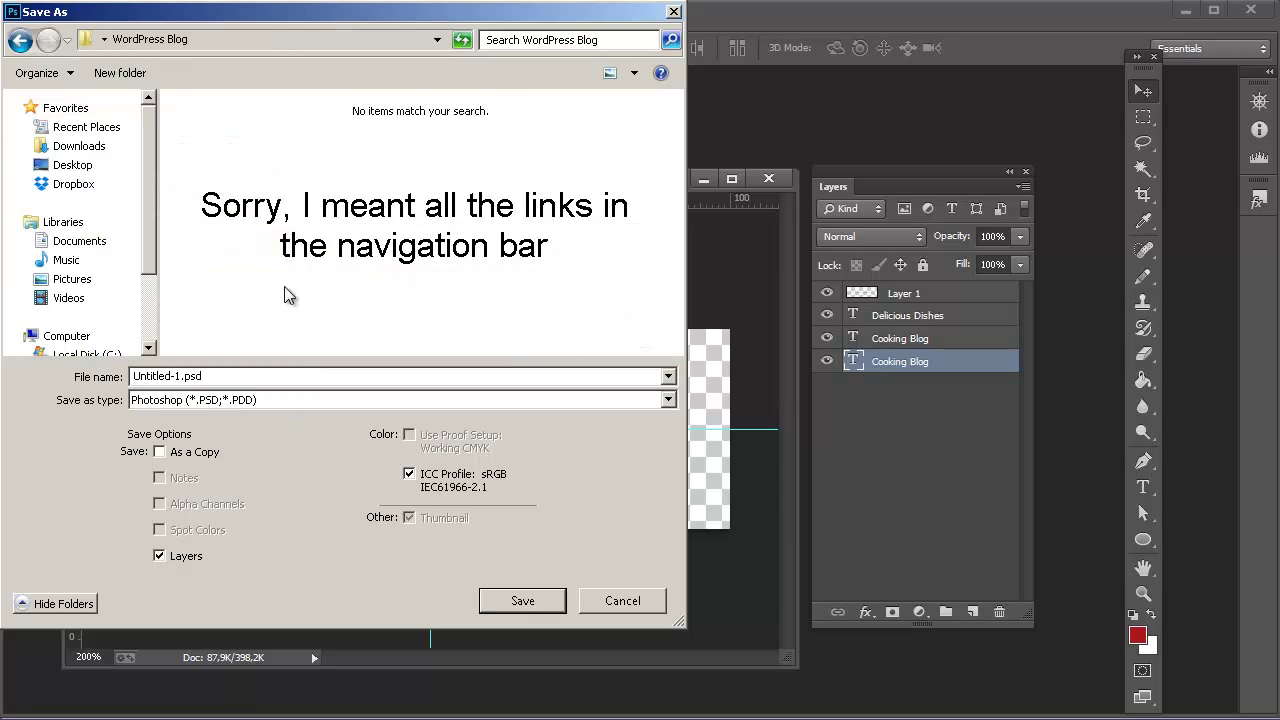
- Save the banner as logo.png in PNG format, accepting the PNG options
left_click(195, 399)
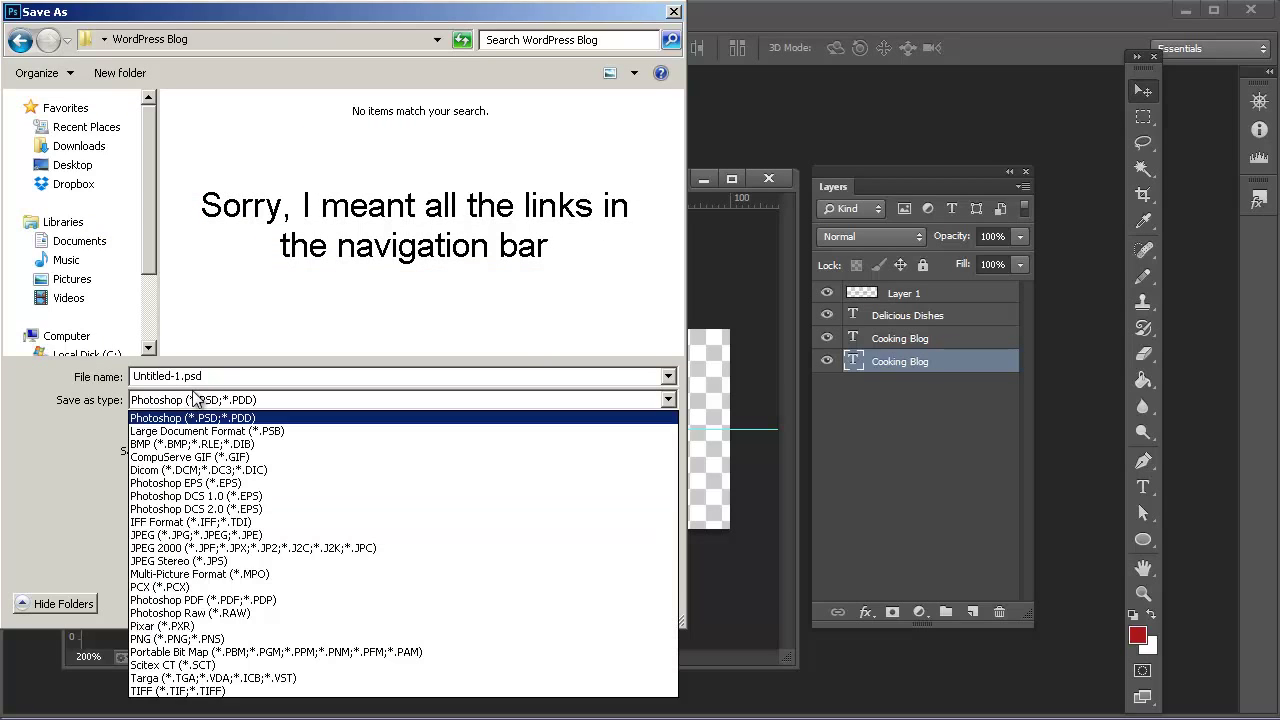
left_click(214, 643)
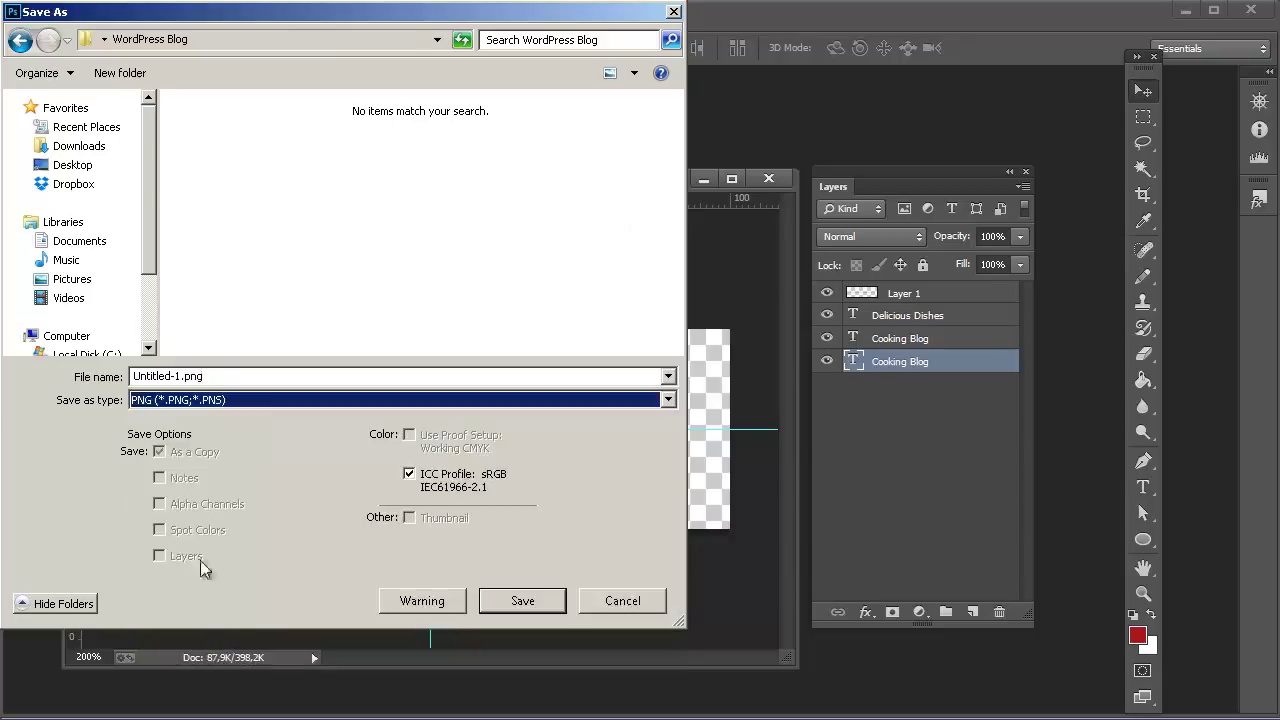
left_click(172, 377)
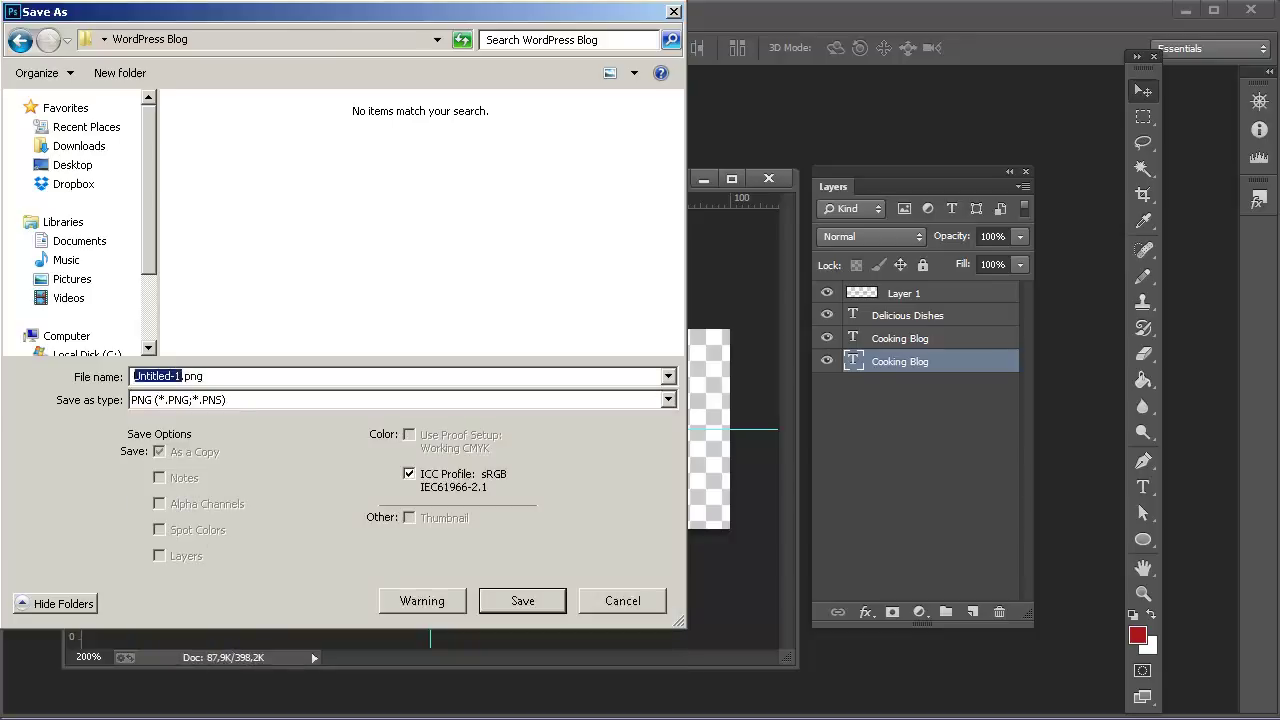
type("logo")
left_click(519, 600)
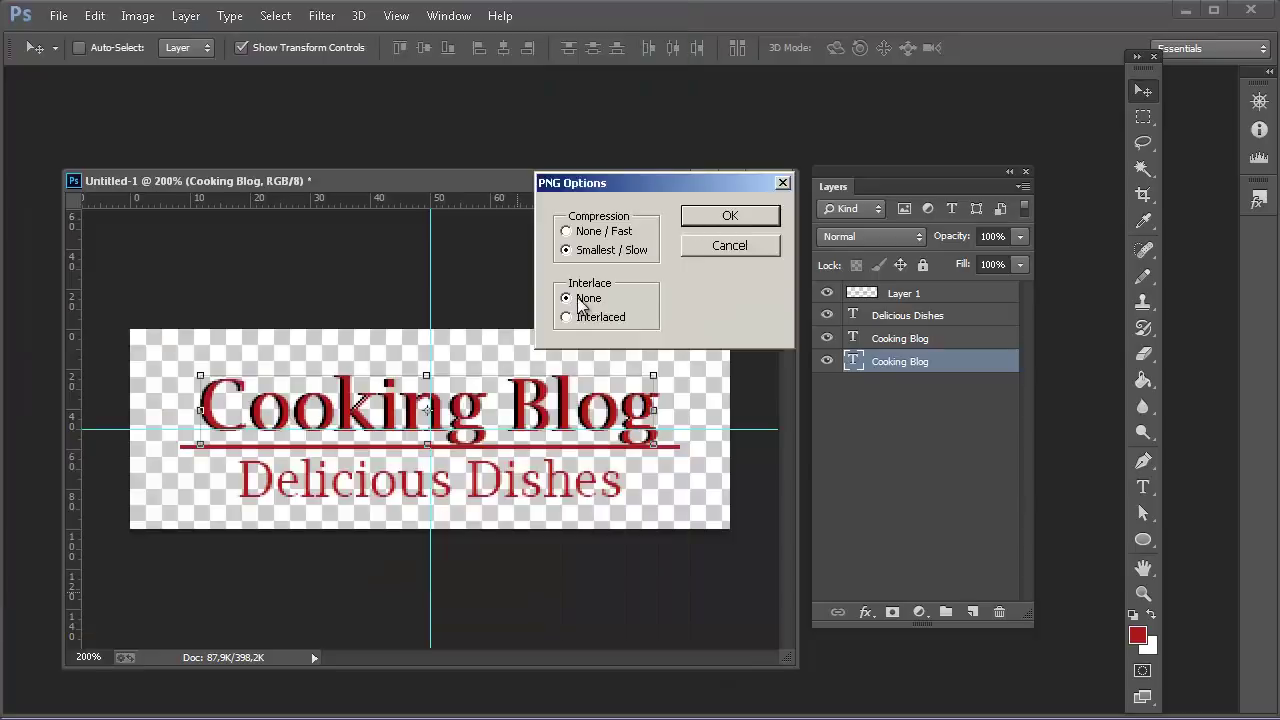
left_click(729, 215)
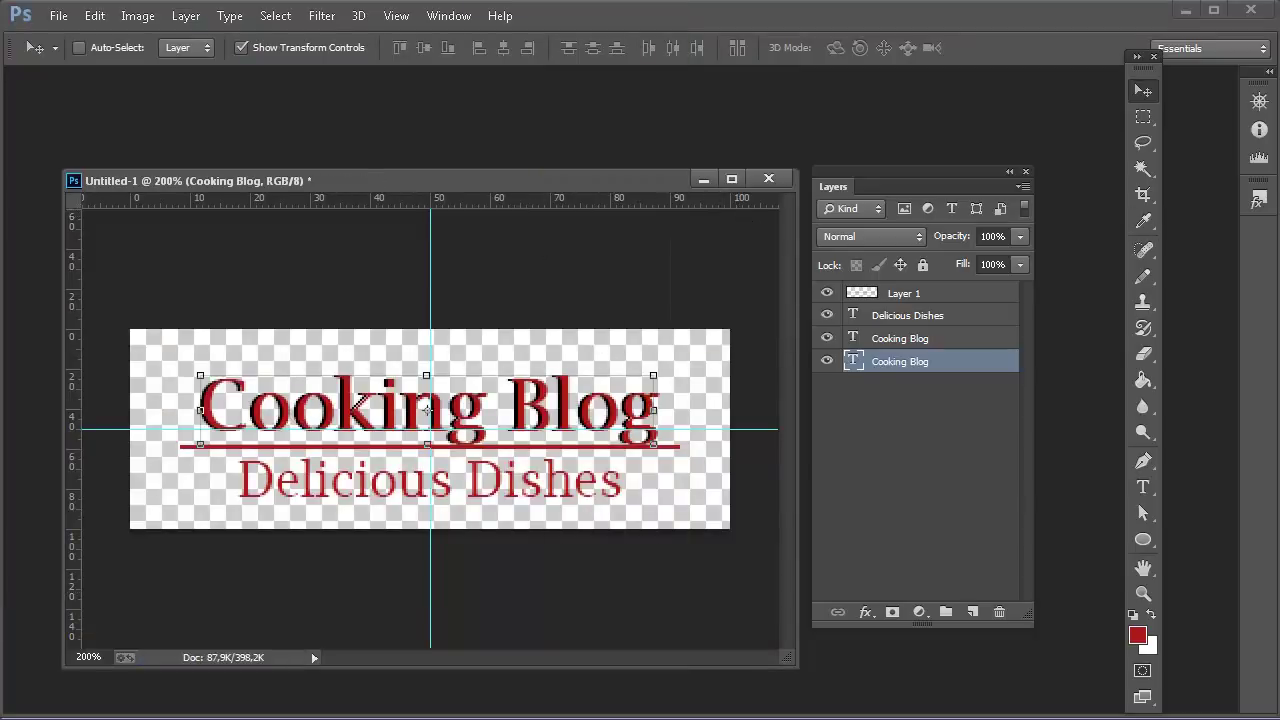
mouse_move(1279, 56)
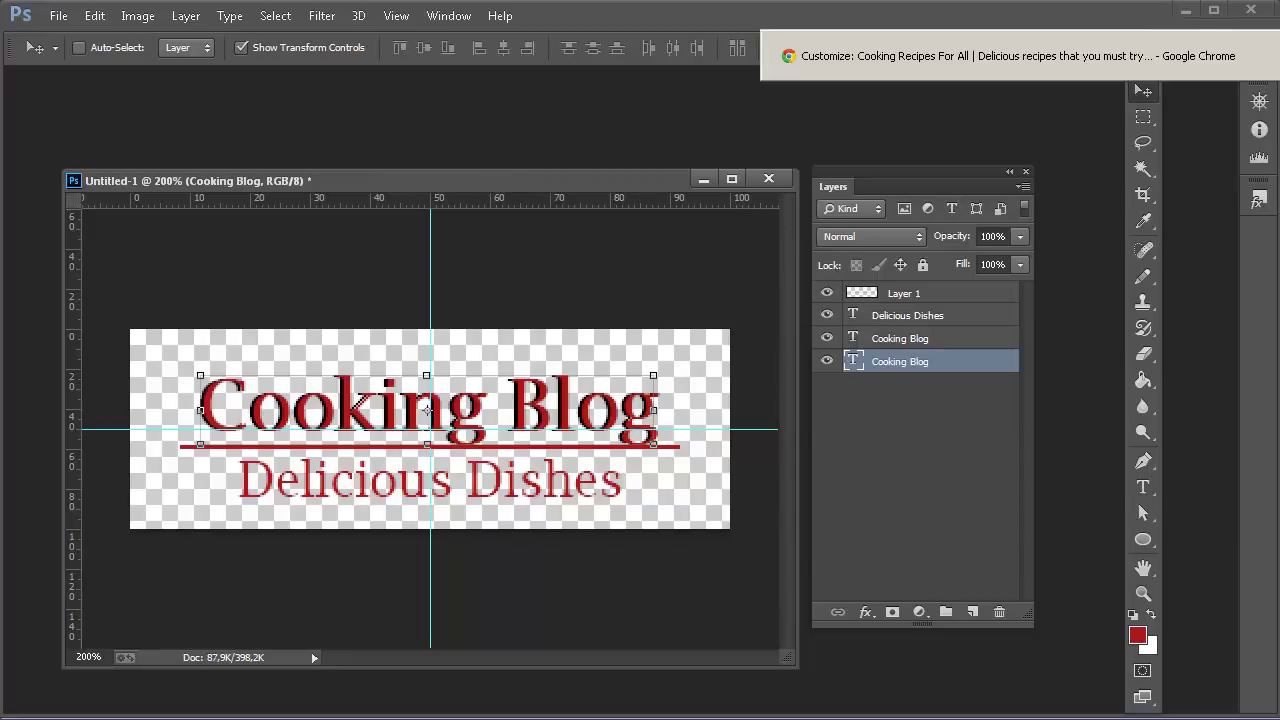
- Upload logo.png to the media library for the Header logo image
left_click(1279, 56)
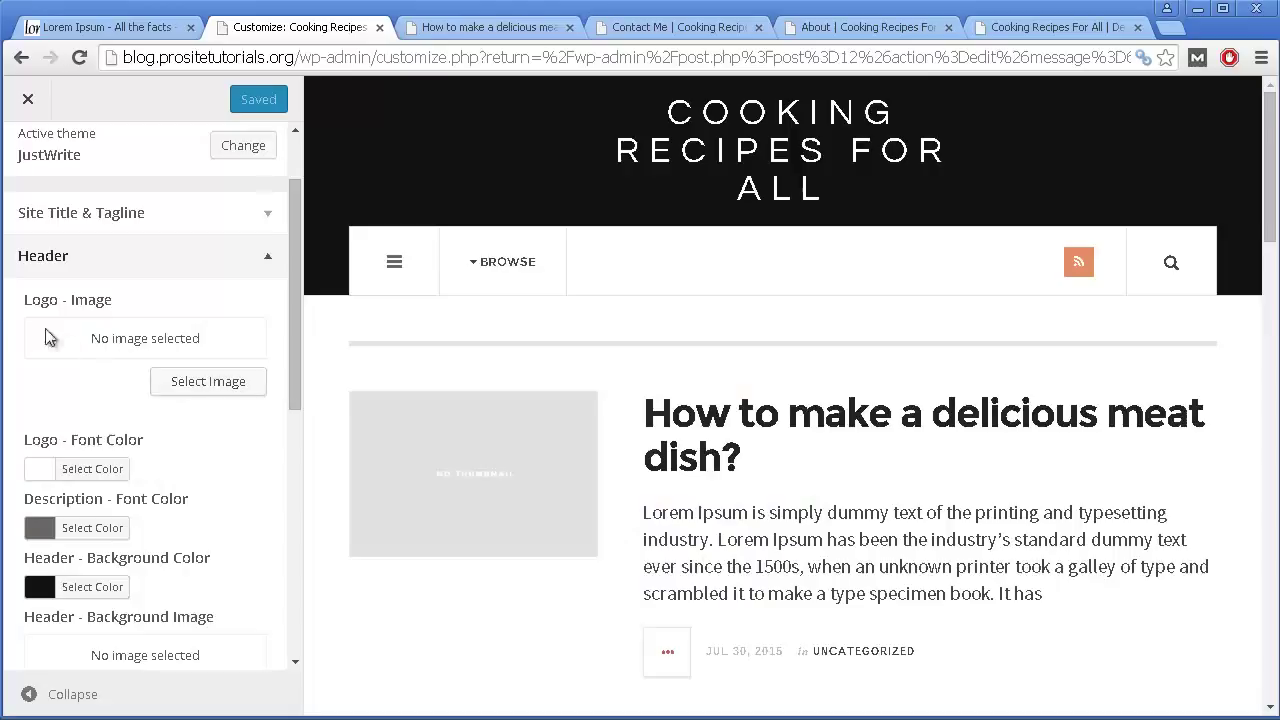
left_click(184, 380)
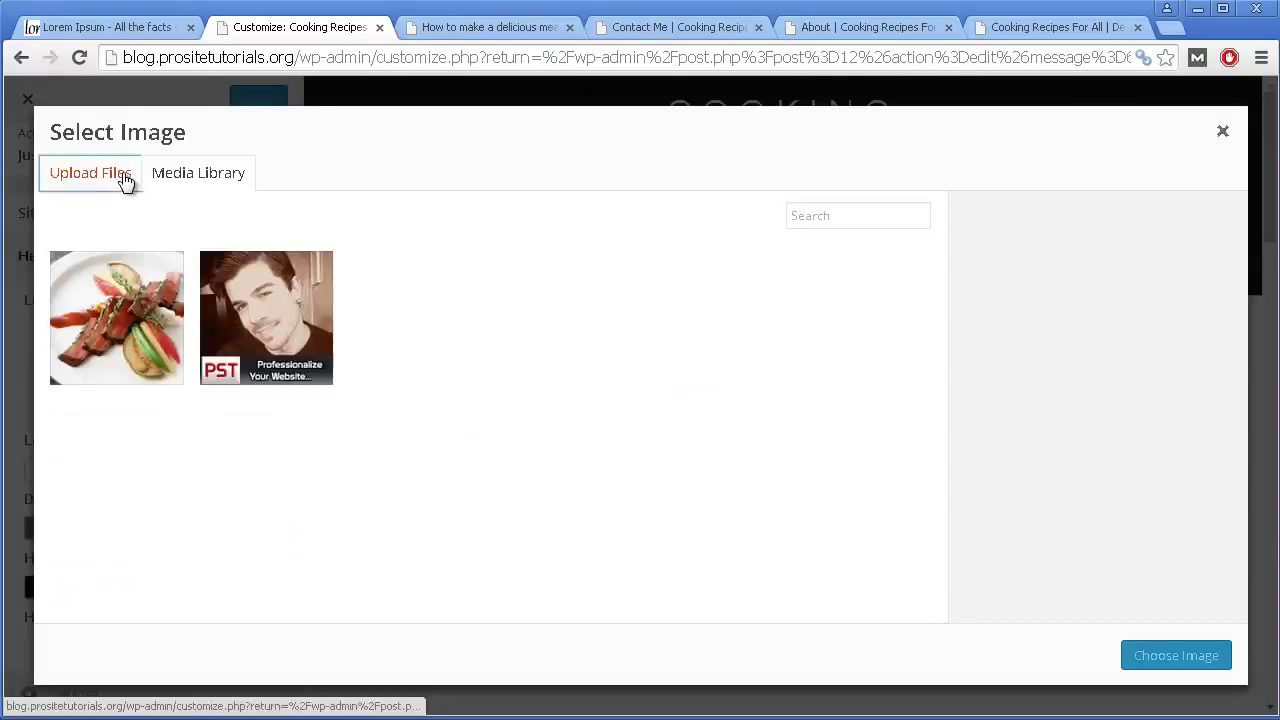
left_click(126, 180)
left_click(640, 427)
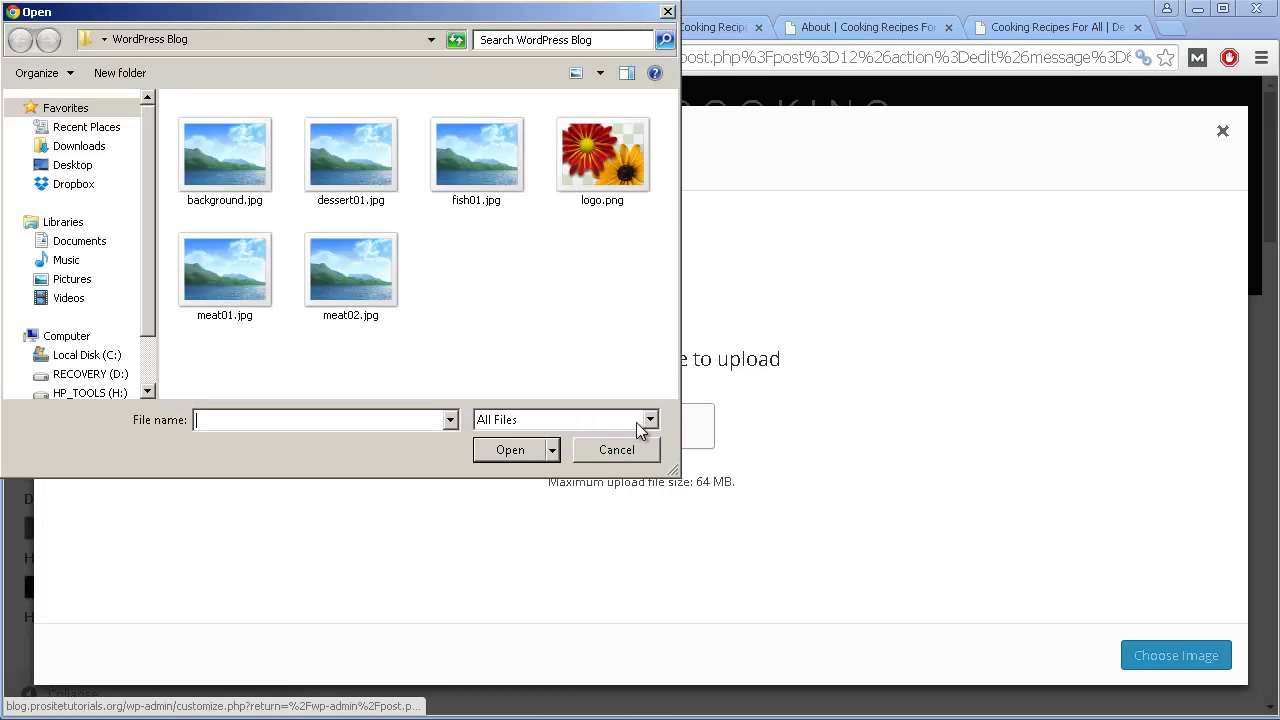
left_click(643, 153)
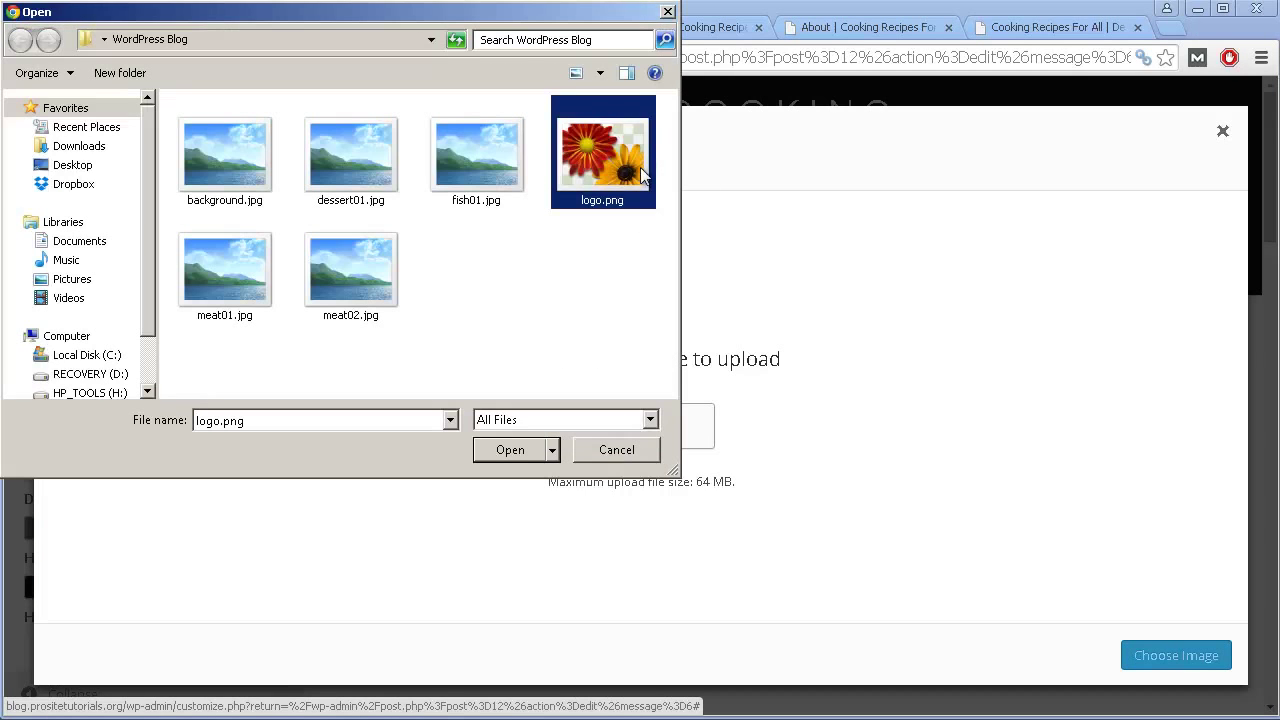
double_click(638, 168)
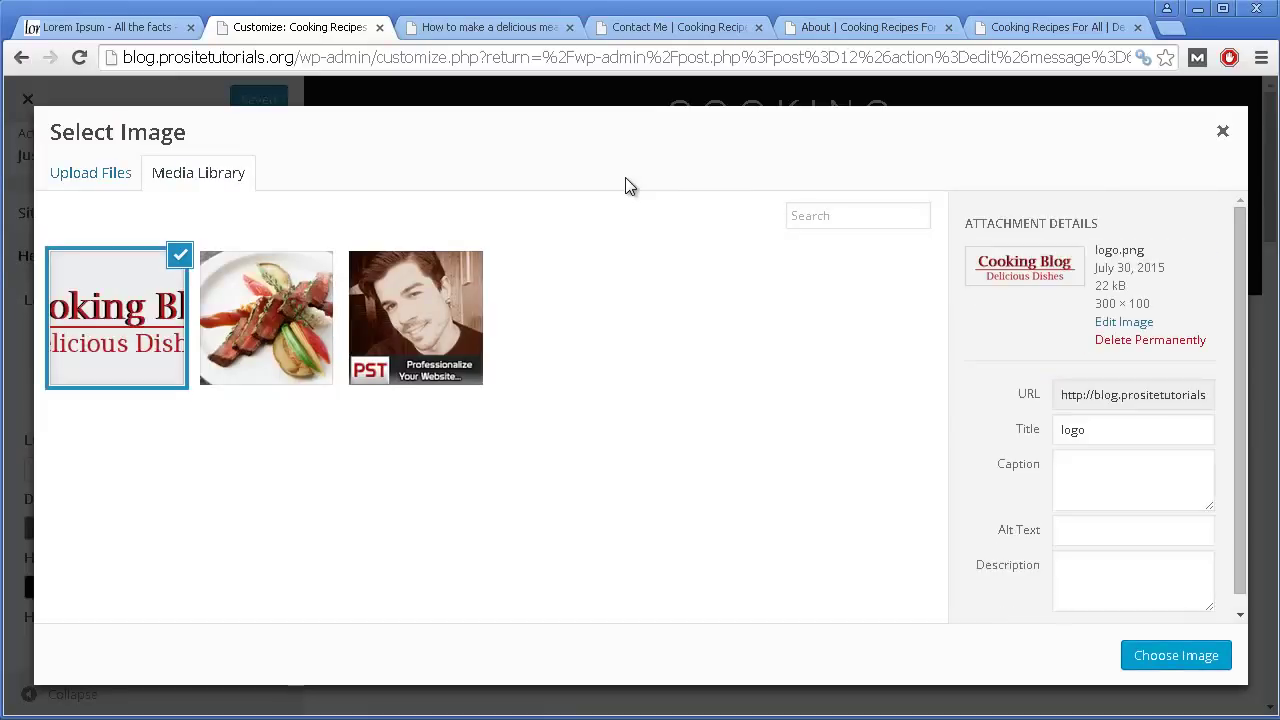
- Give logo.png alt text and description 'logo' and set it as the header logo
left_click(1152, 433)
left_click(1118, 529)
type("v")
type("logo")
left_click(1124, 540)
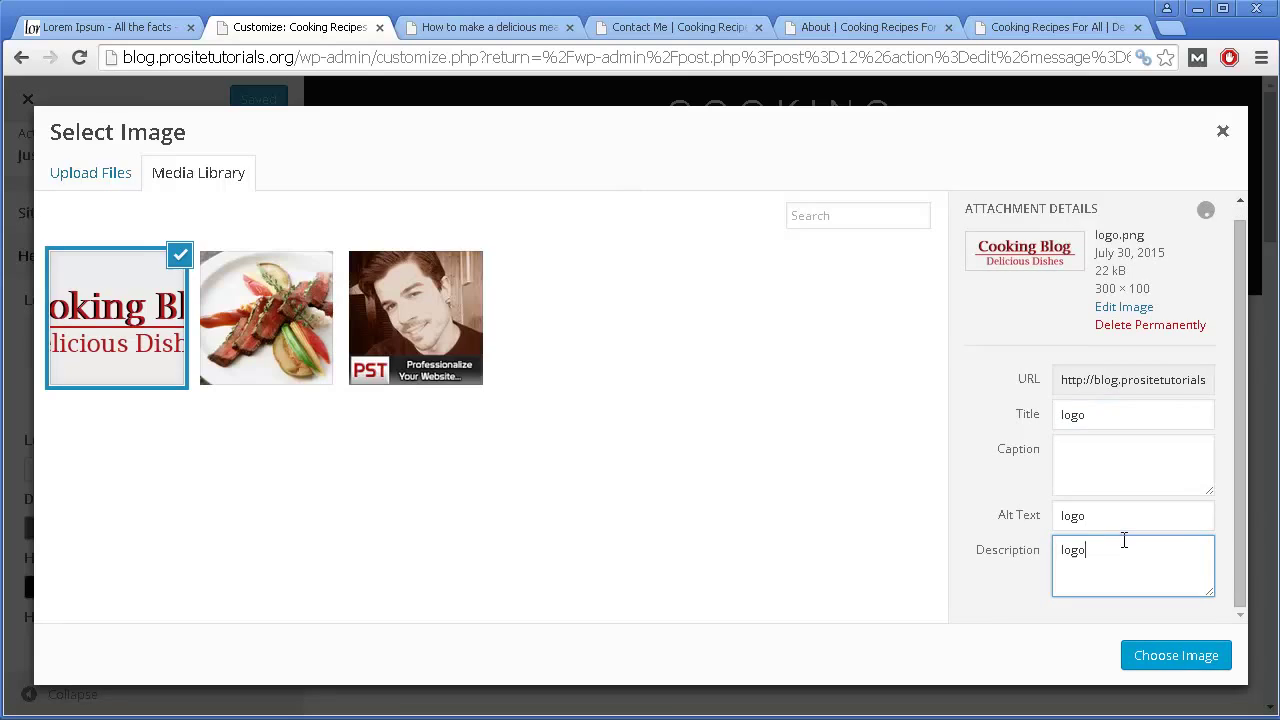
type("logo")
left_click(1168, 660)
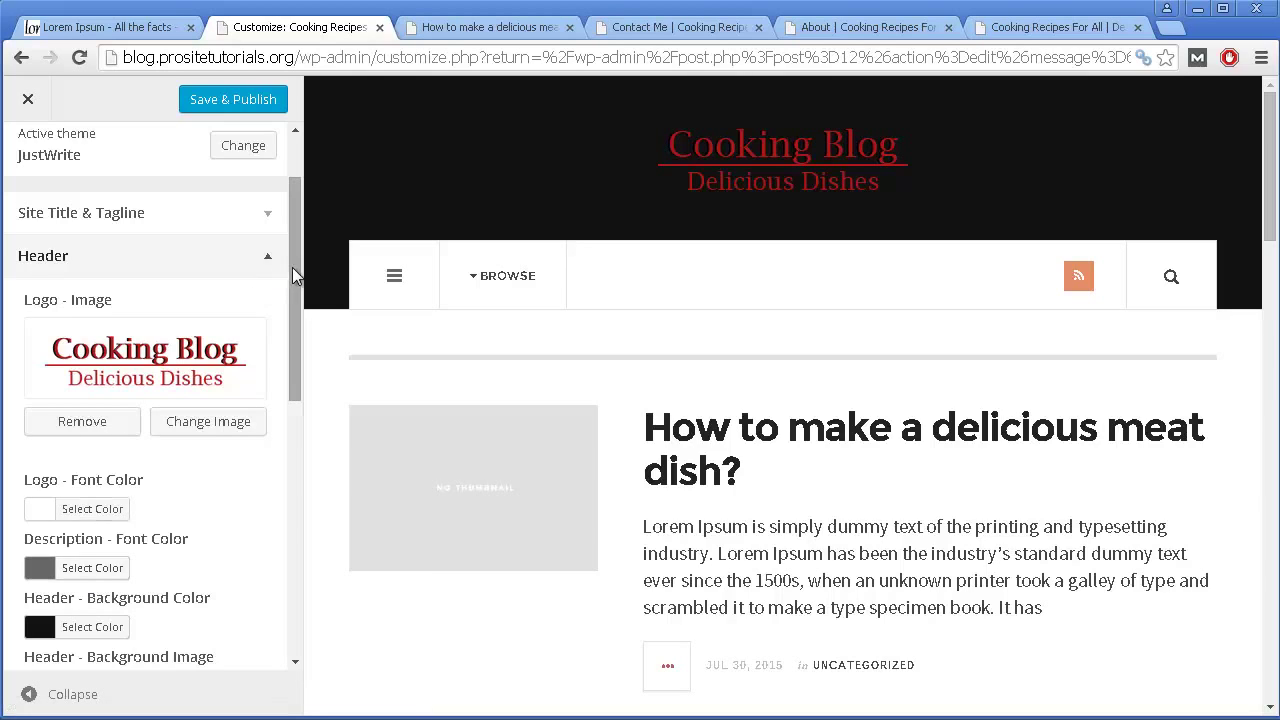
left_click_drag(292, 267, 295, 354)
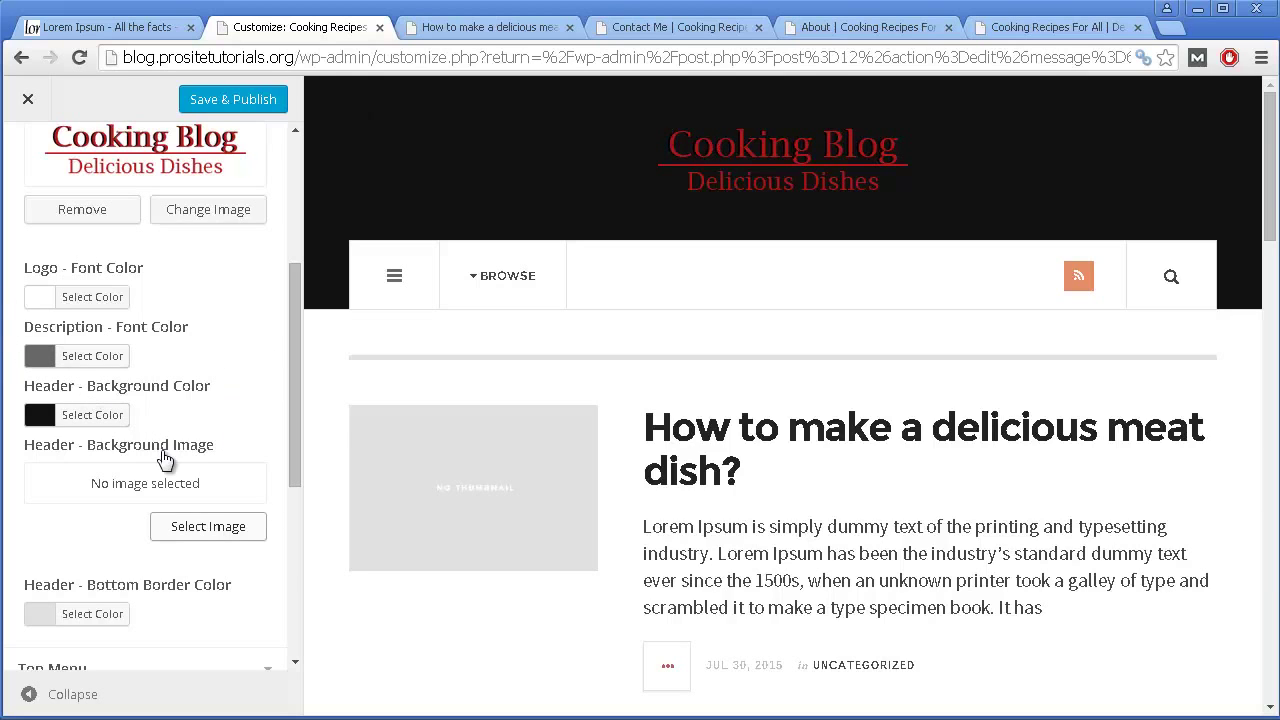
- Try several header background colours and settle on dark green
left_click(45, 425)
left_click_drag(103, 586, 2, 325)
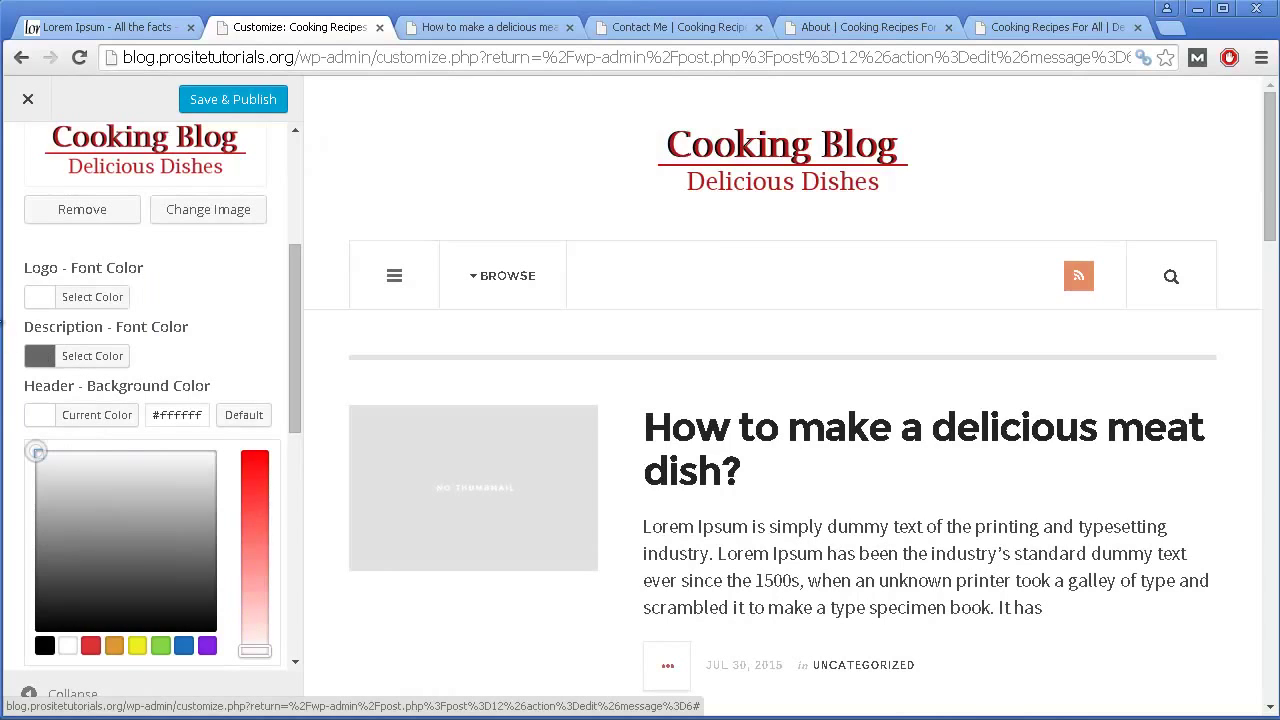
left_click_drag(120, 539, 171, 623)
left_click(91, 645)
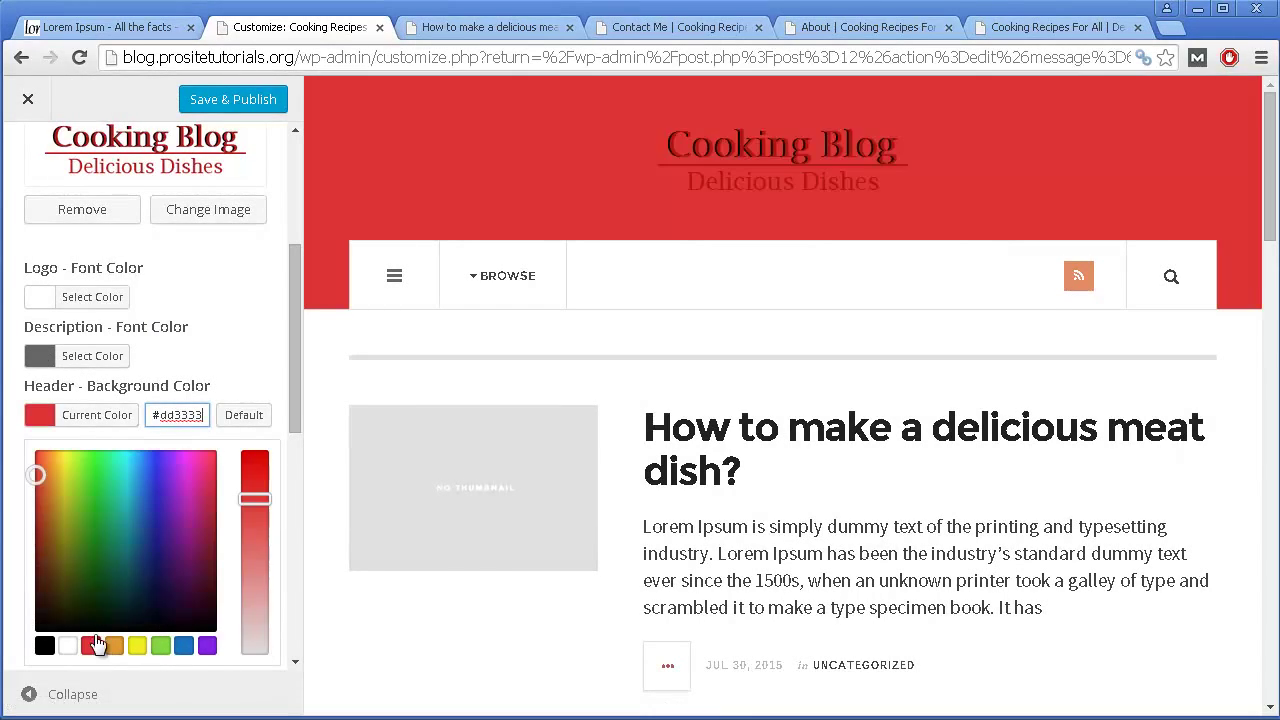
left_click(125, 567)
left_click(149, 523)
left_click(111, 517)
left_click(120, 577)
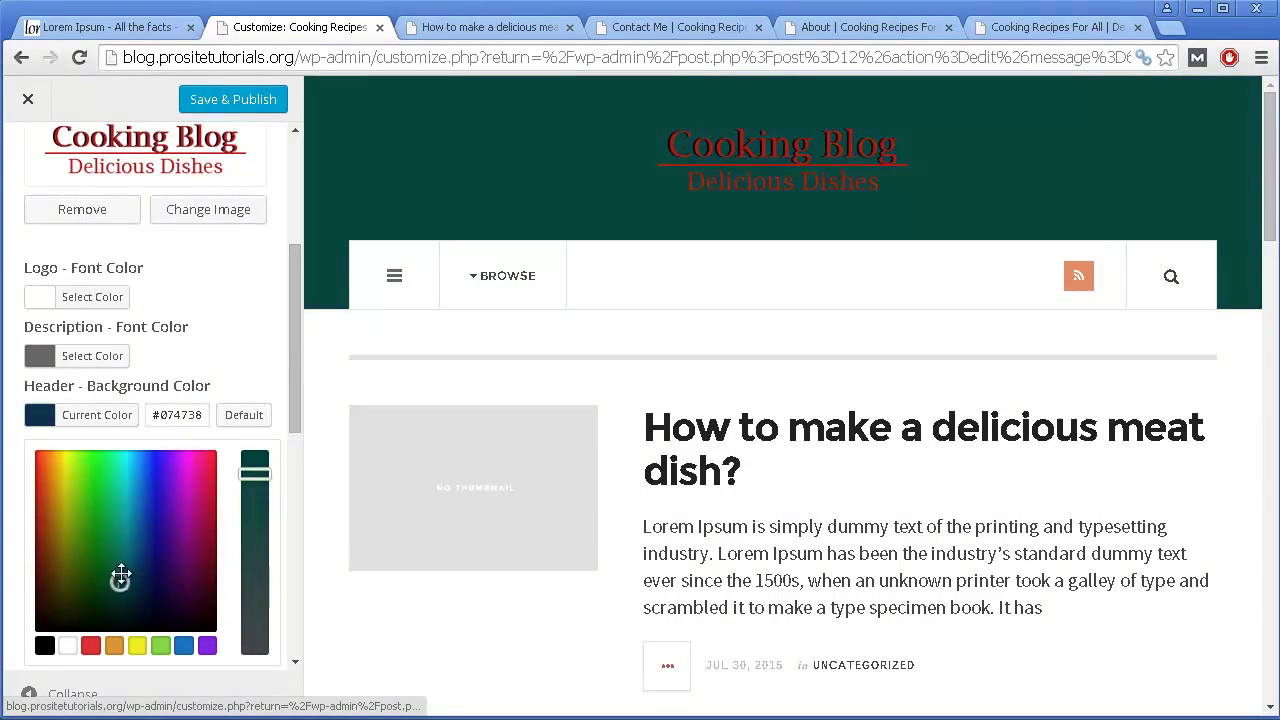
left_click(168, 464)
left_click(137, 563)
left_click(110, 587)
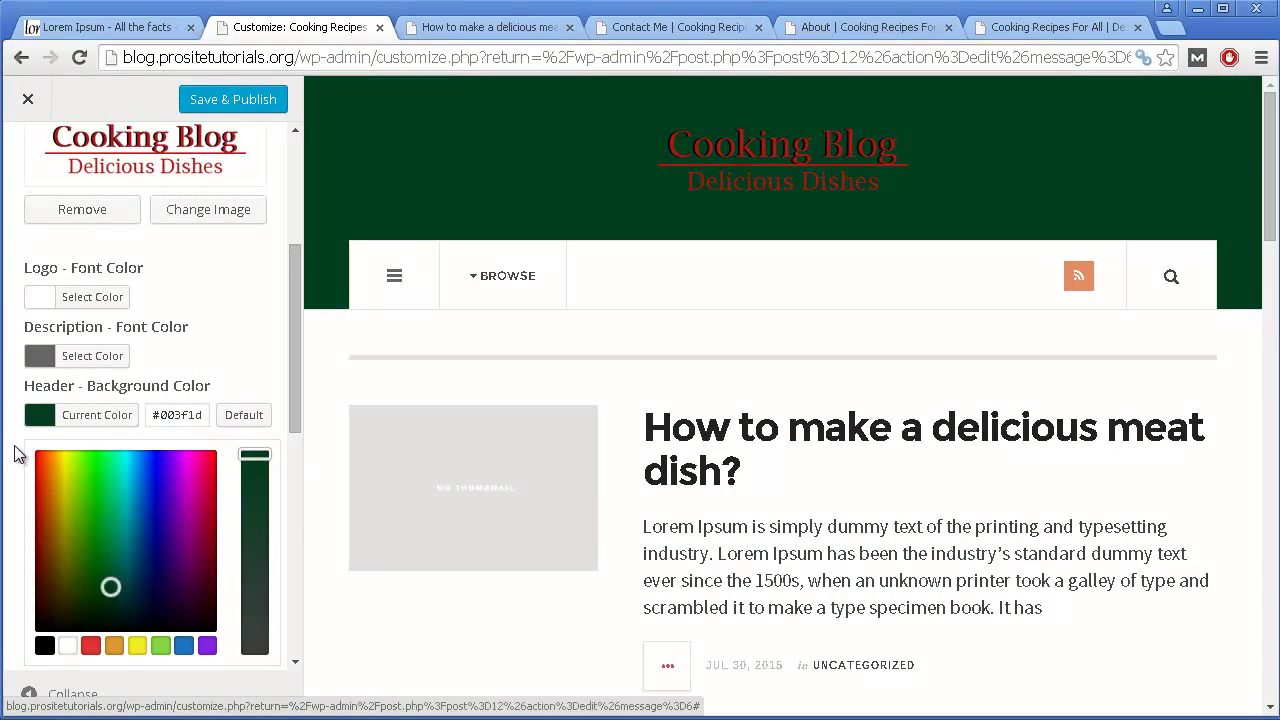
left_click(14, 455)
- Upload background.jpg as the header background image and publish the Customizer changes
left_click(204, 526)
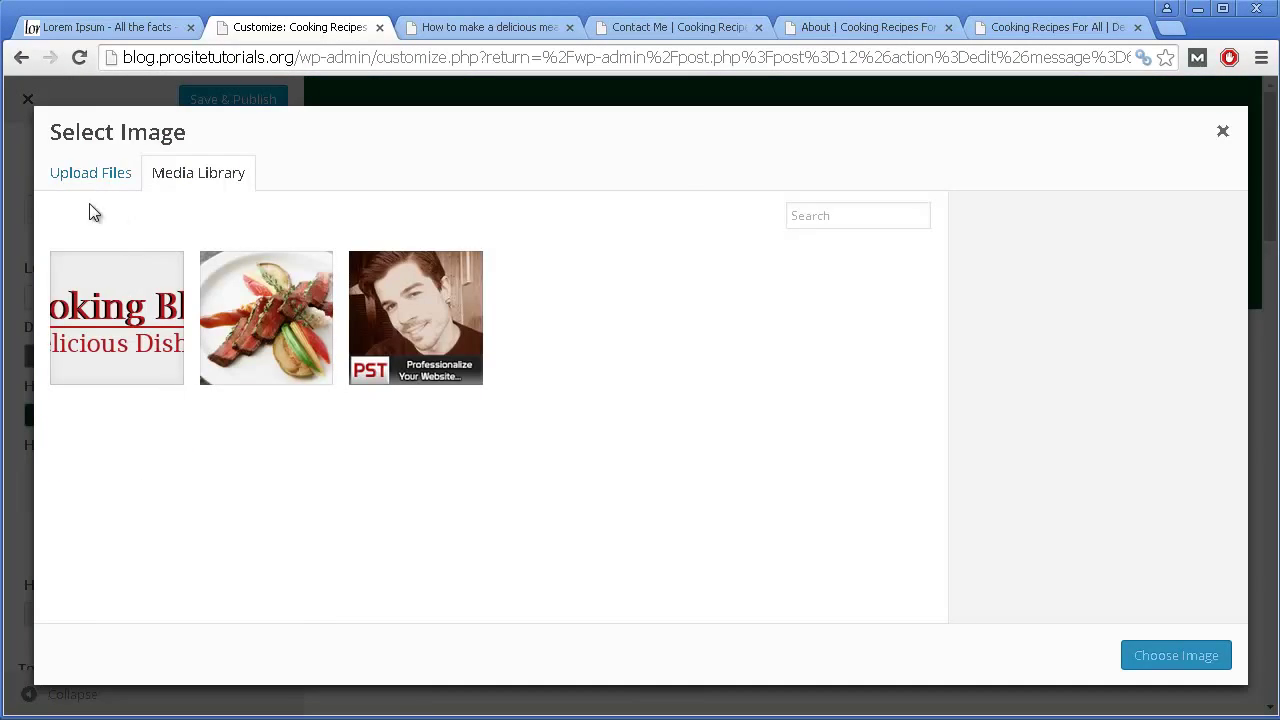
left_click(88, 175)
left_click(688, 435)
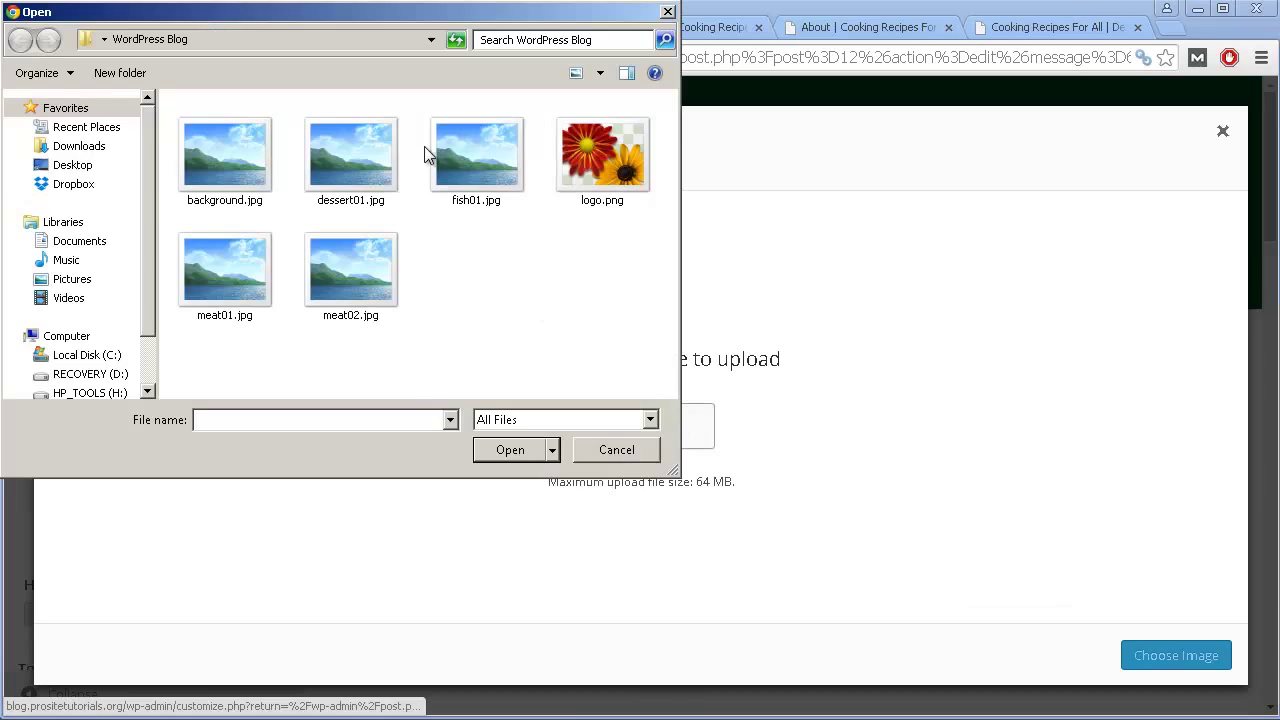
double_click(252, 152)
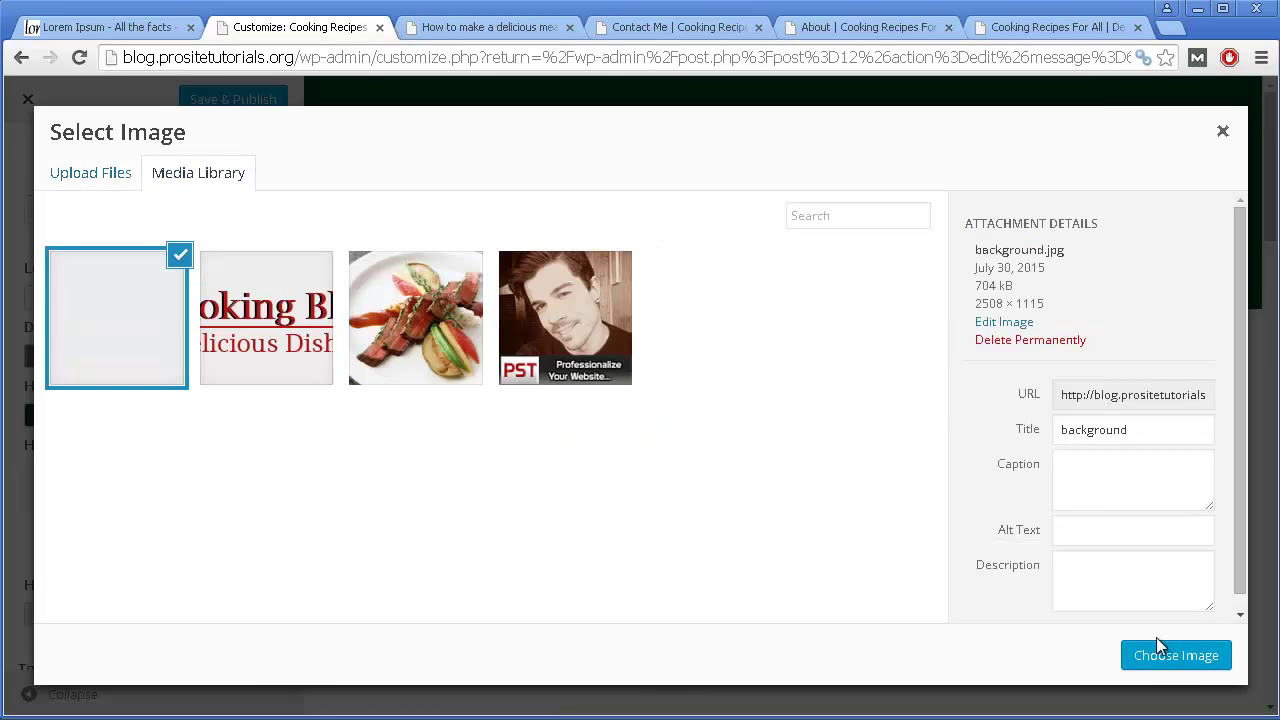
left_click(1163, 655)
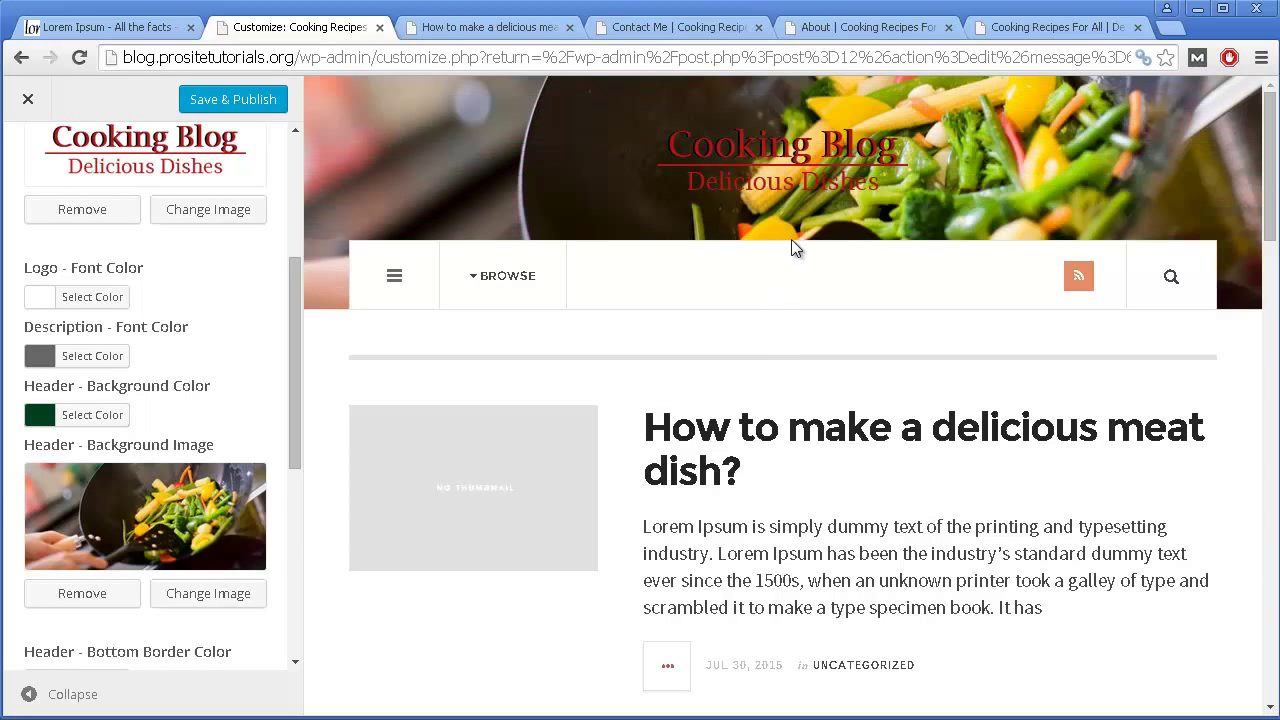
left_click(233, 112)
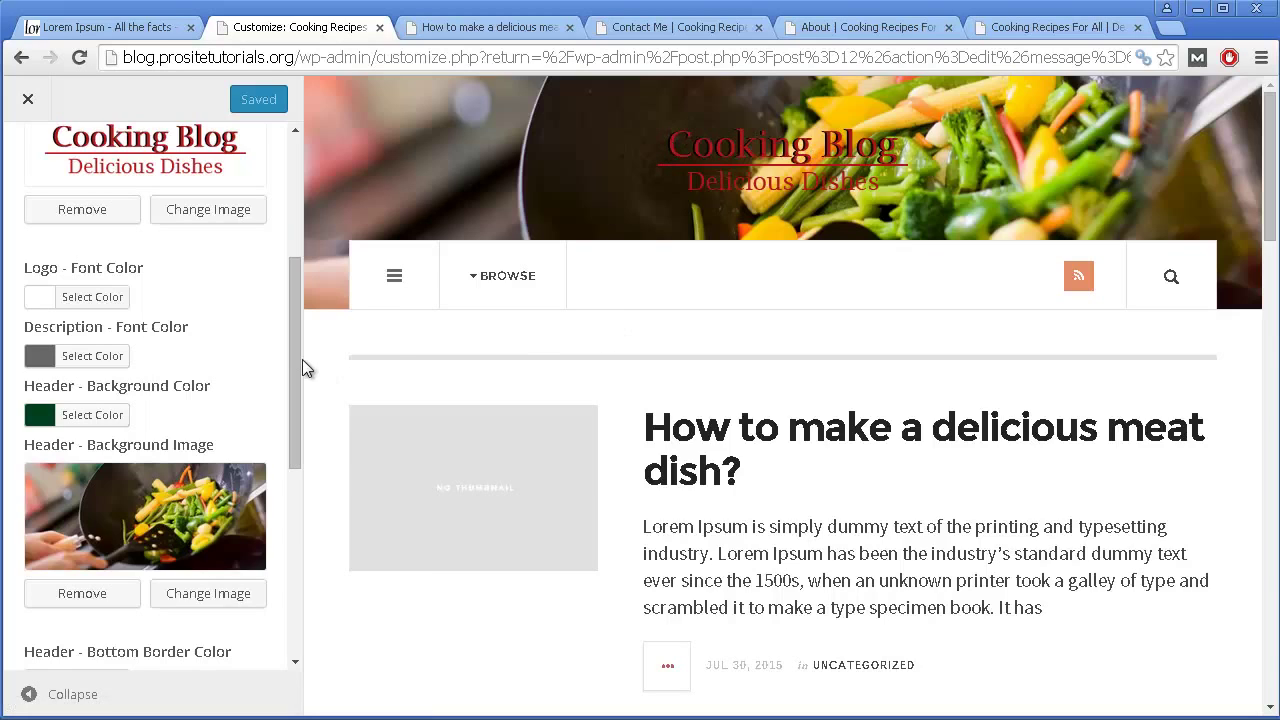
- In Top Menu Colors, set the main links colour to dark red #a82323
mouse_move(298, 360)
left_mouse_down()
mouse_move(292, 452)
mouse_move(292, 370)
left_mouse_up()
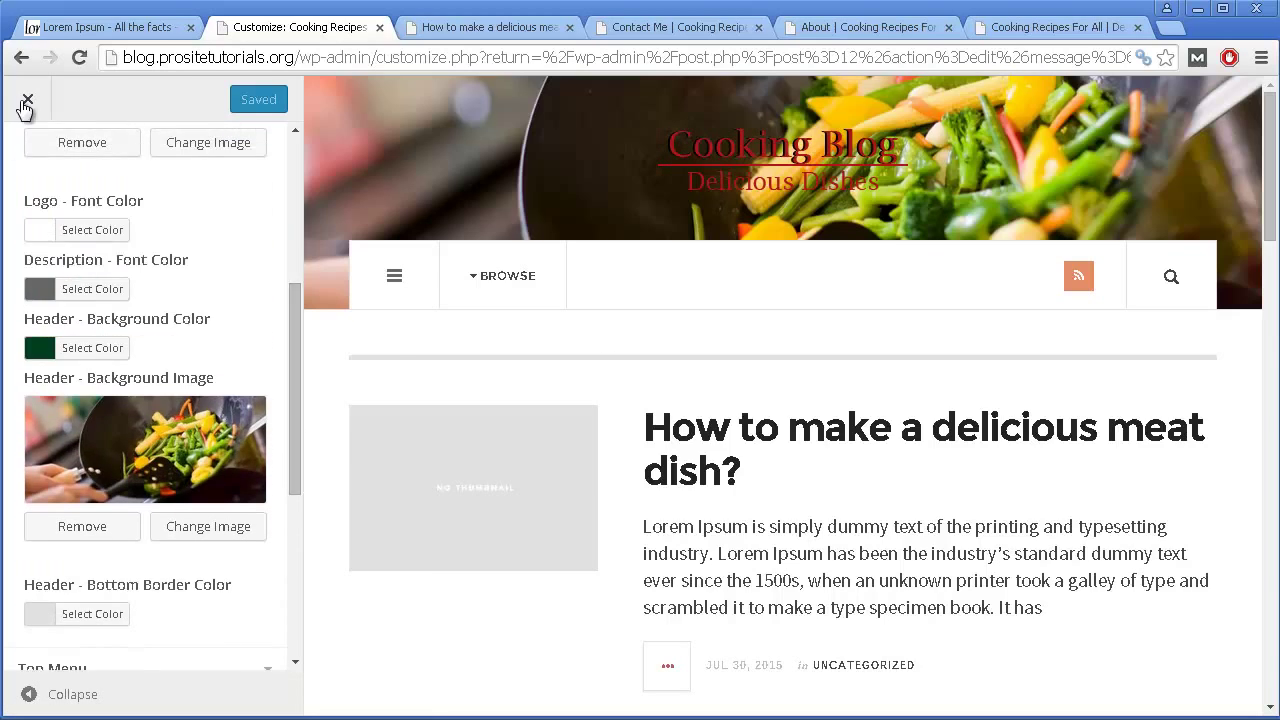
scroll(96, 177, "up", 3)
left_click(134, 277)
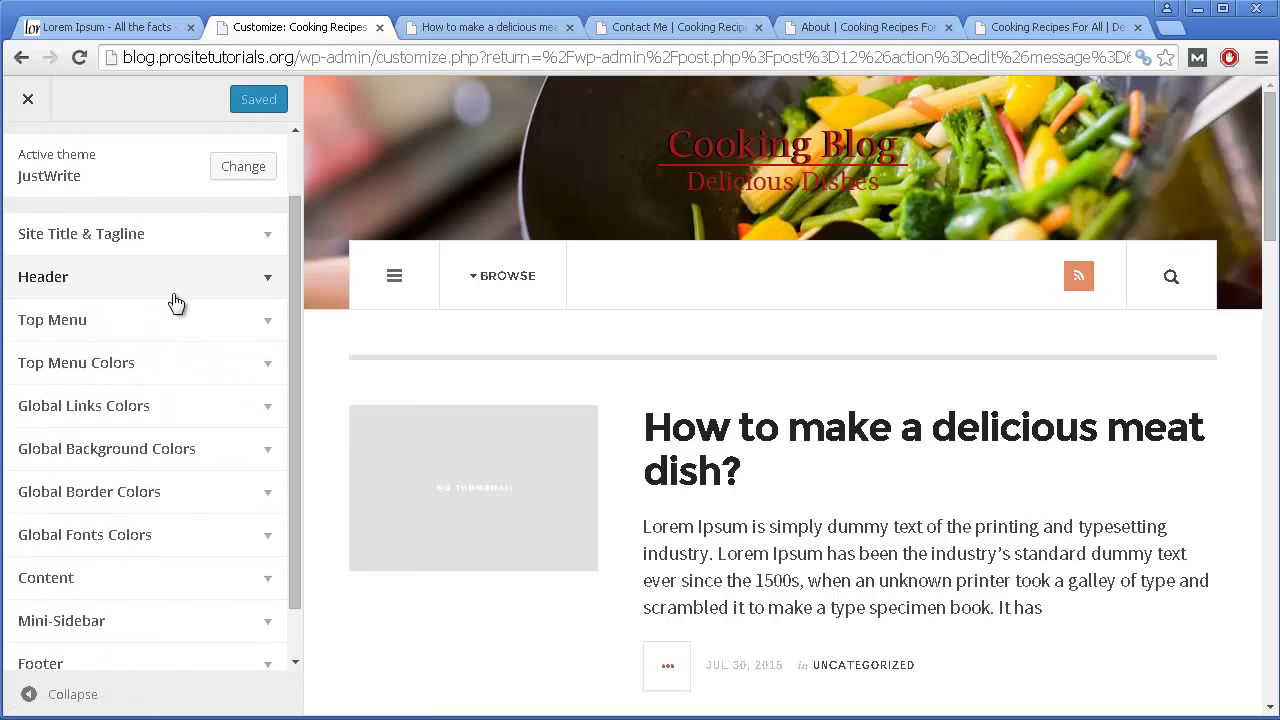
left_click(155, 363)
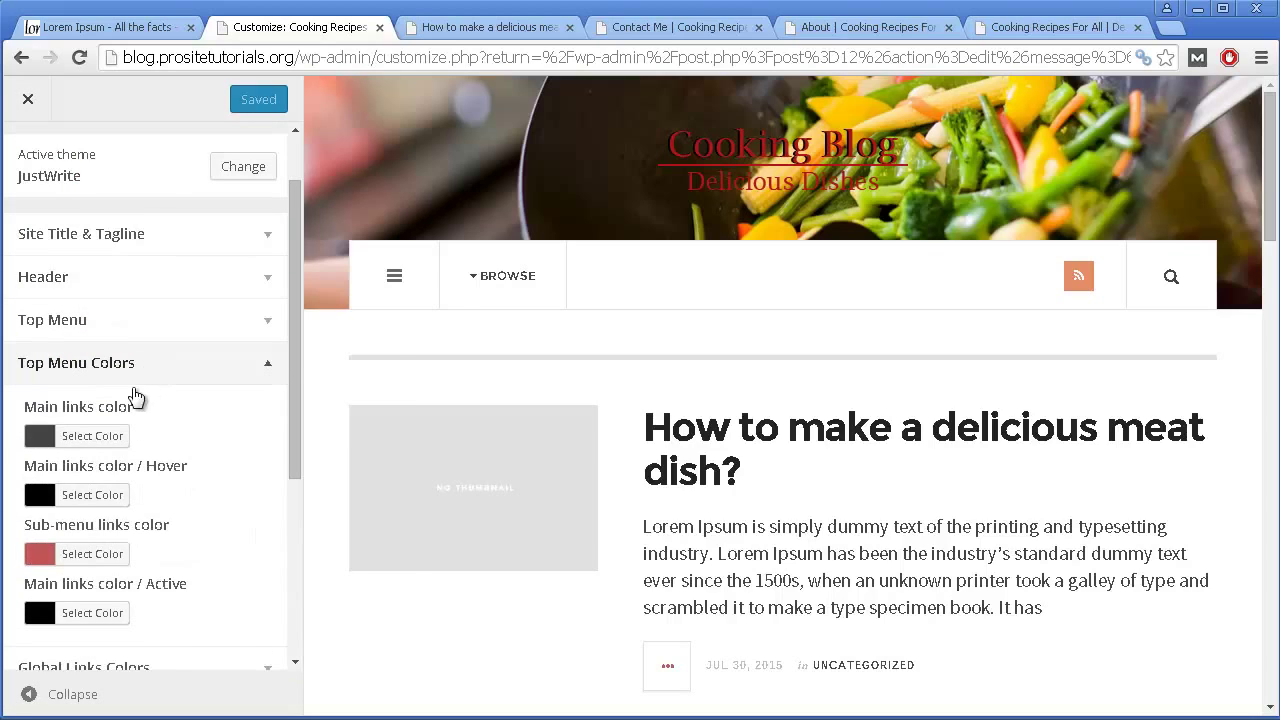
scroll(129, 574, "up", 1)
scroll(110, 550, "down", 1)
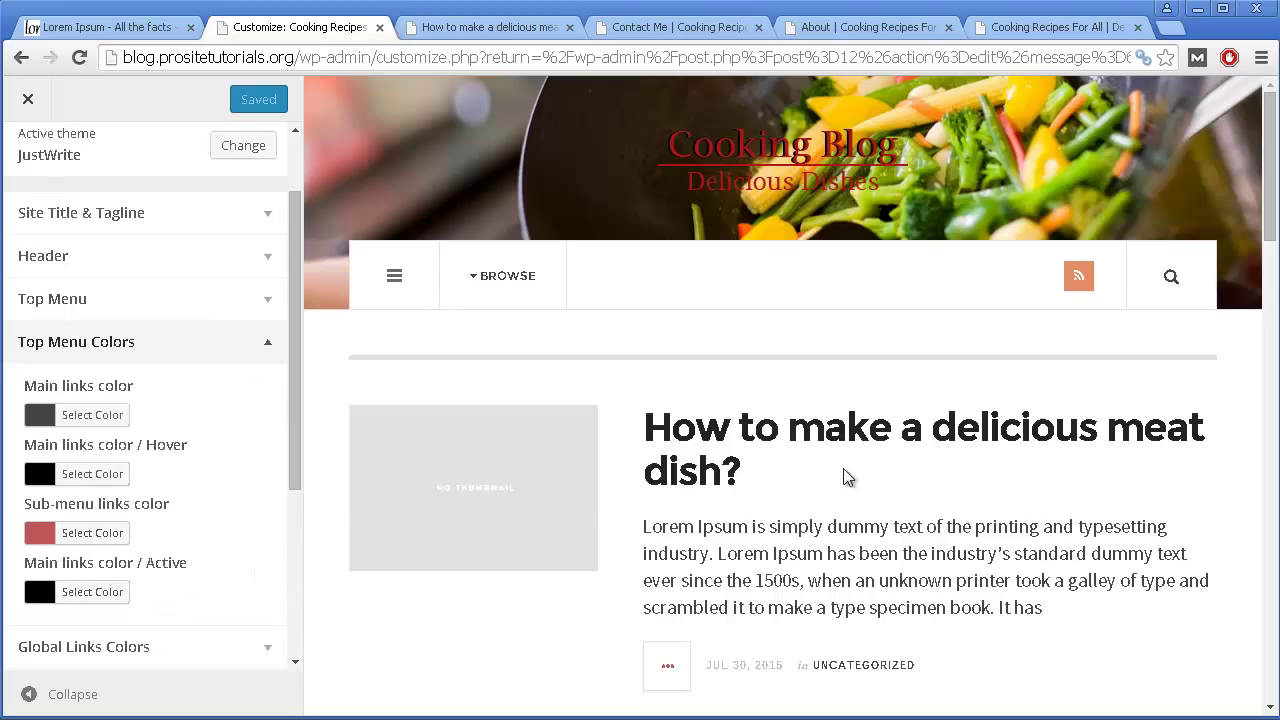
left_click(50, 417)
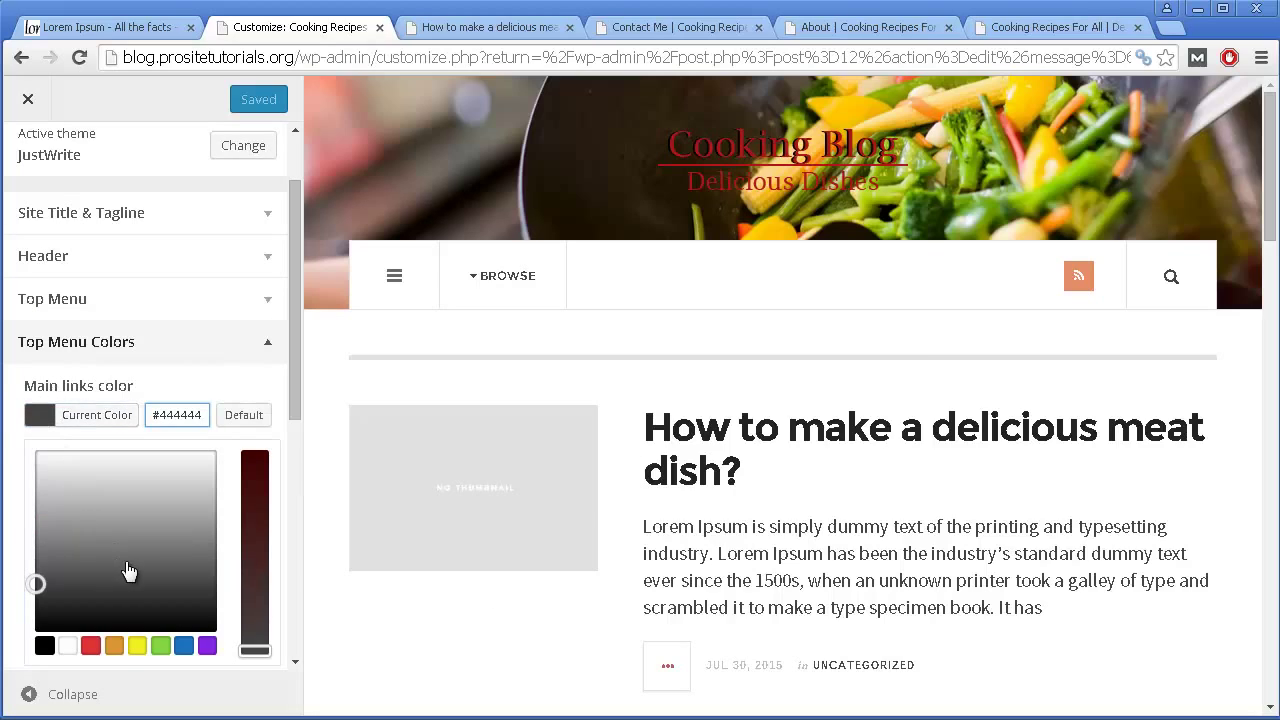
left_click(91, 646)
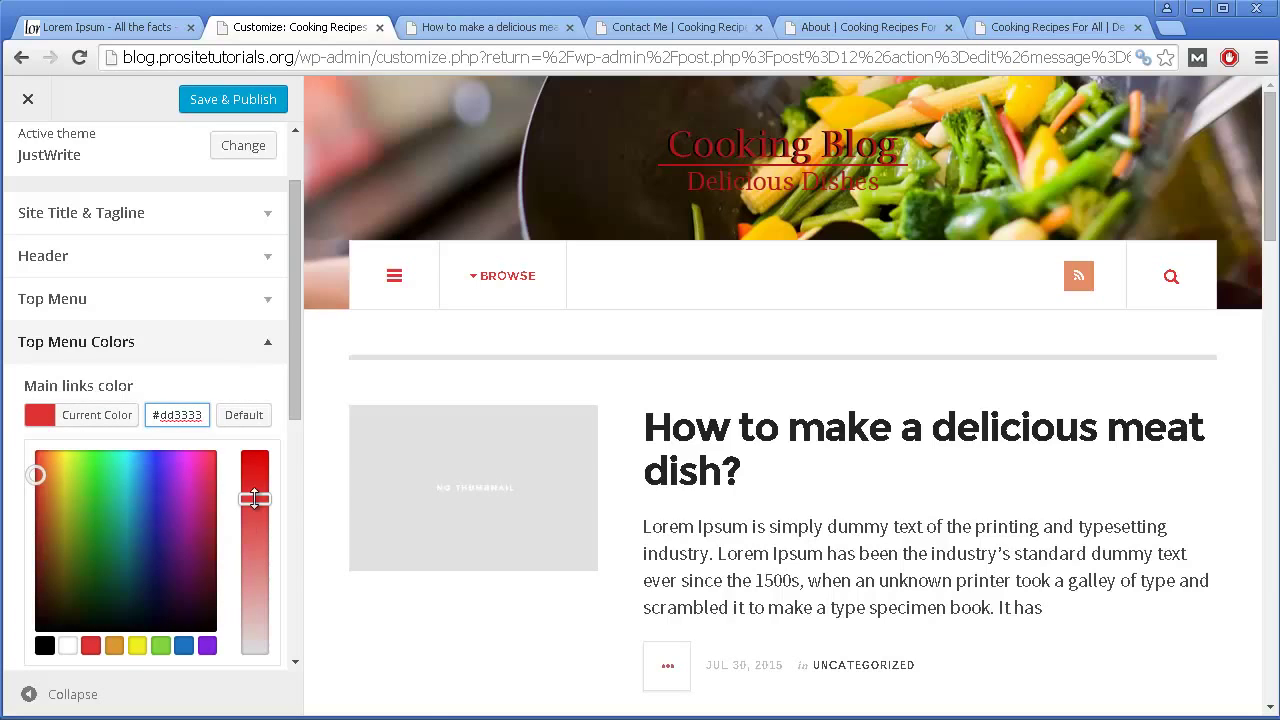
left_click(40, 463)
left_click_drag(41, 468, 34, 514)
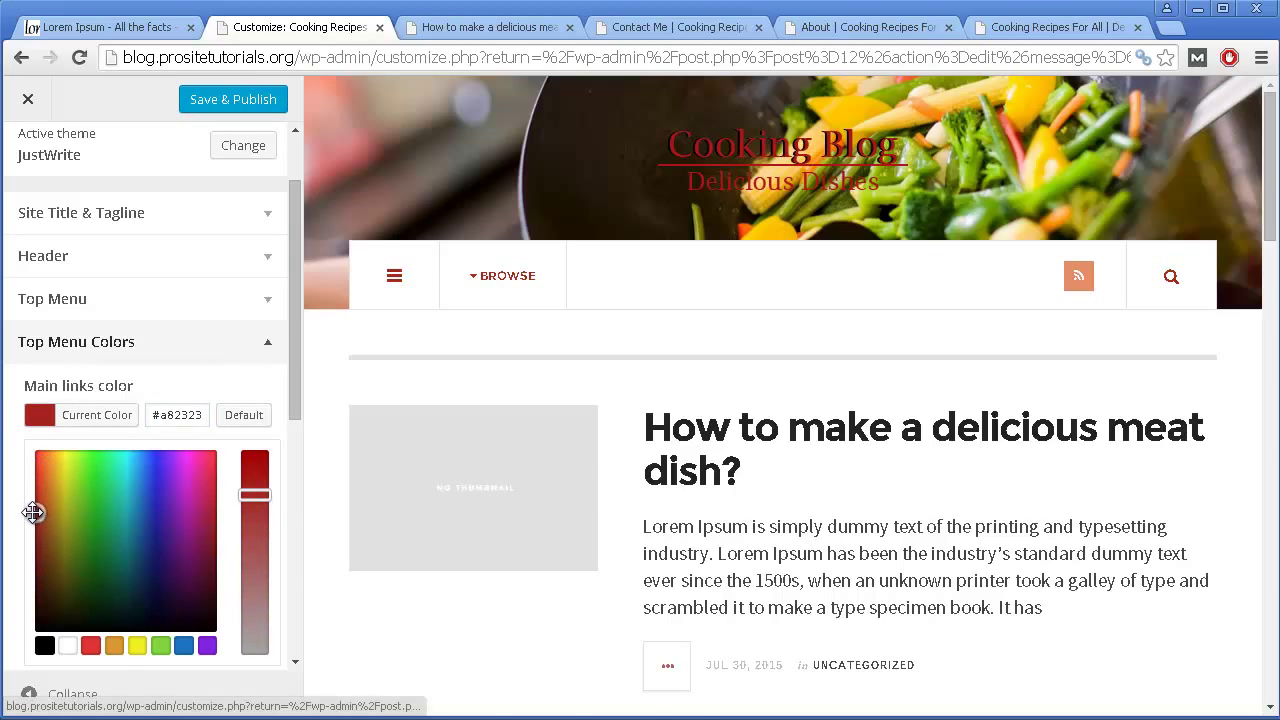
left_click(166, 395)
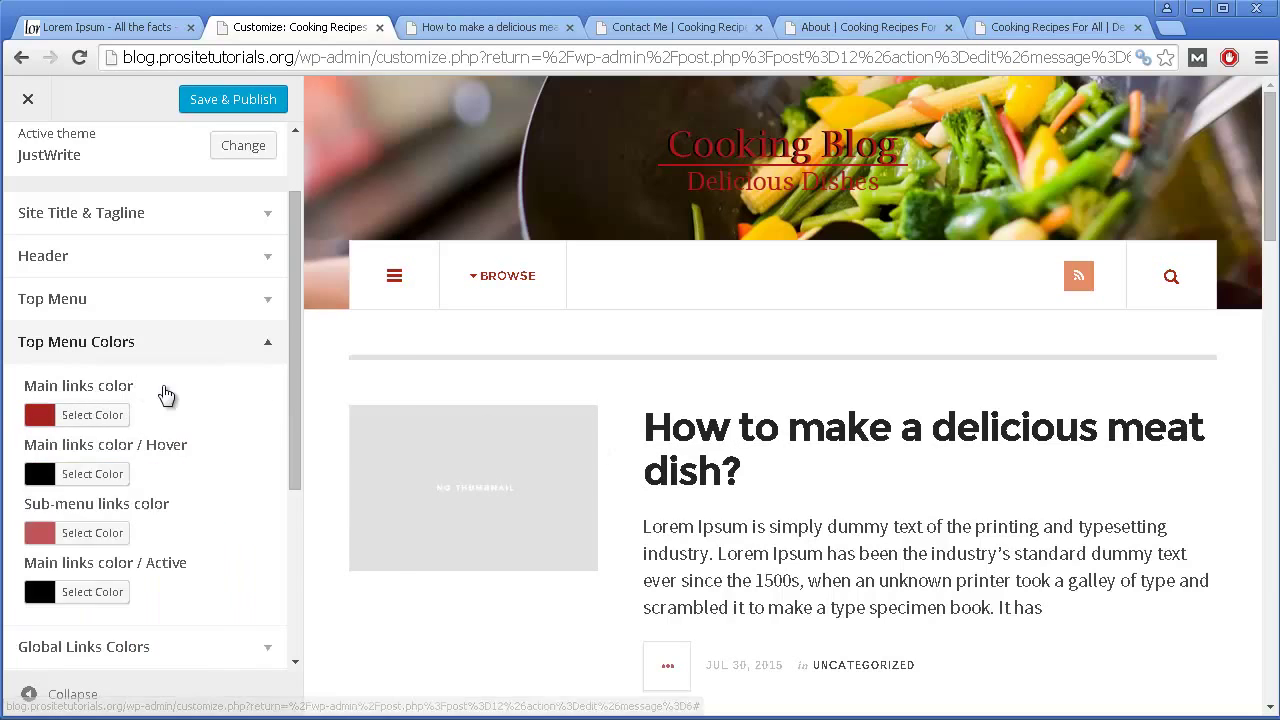
- Preview the 'How to make a delicious meat dish' post in a new tab, then close it
scroll(676, 510, "down", 1)
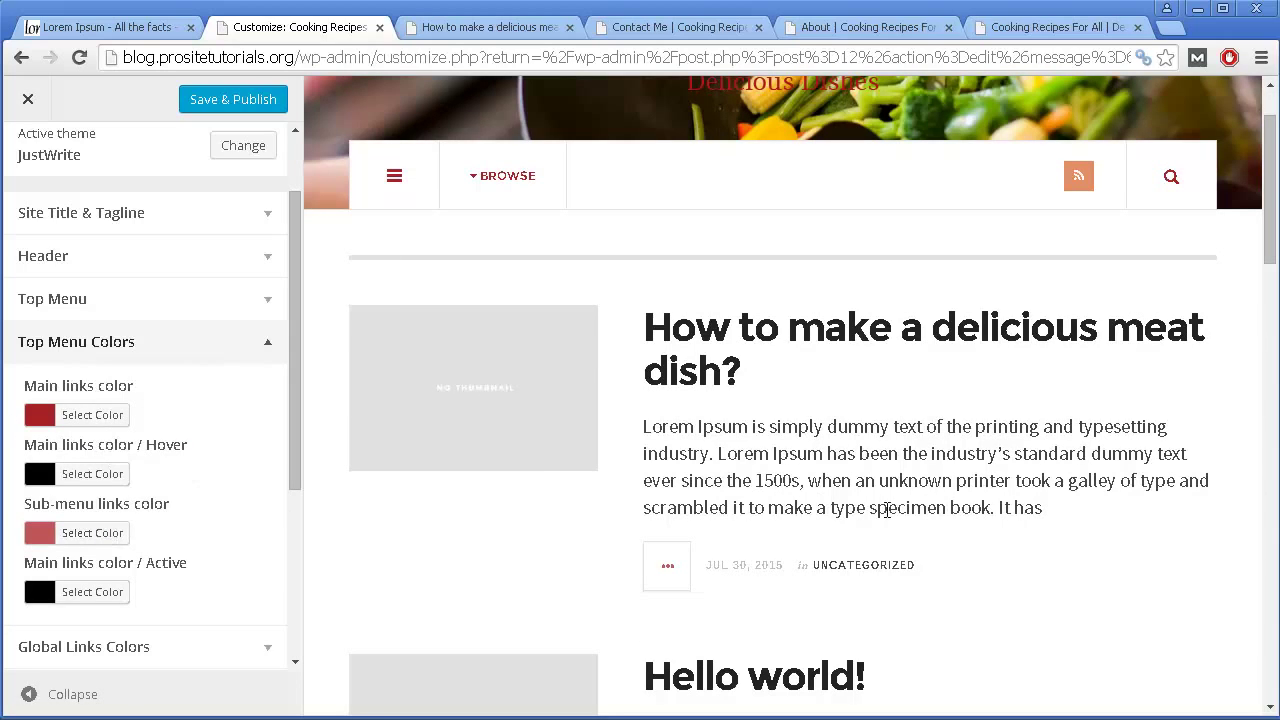
scroll(614, 503, "down", 2)
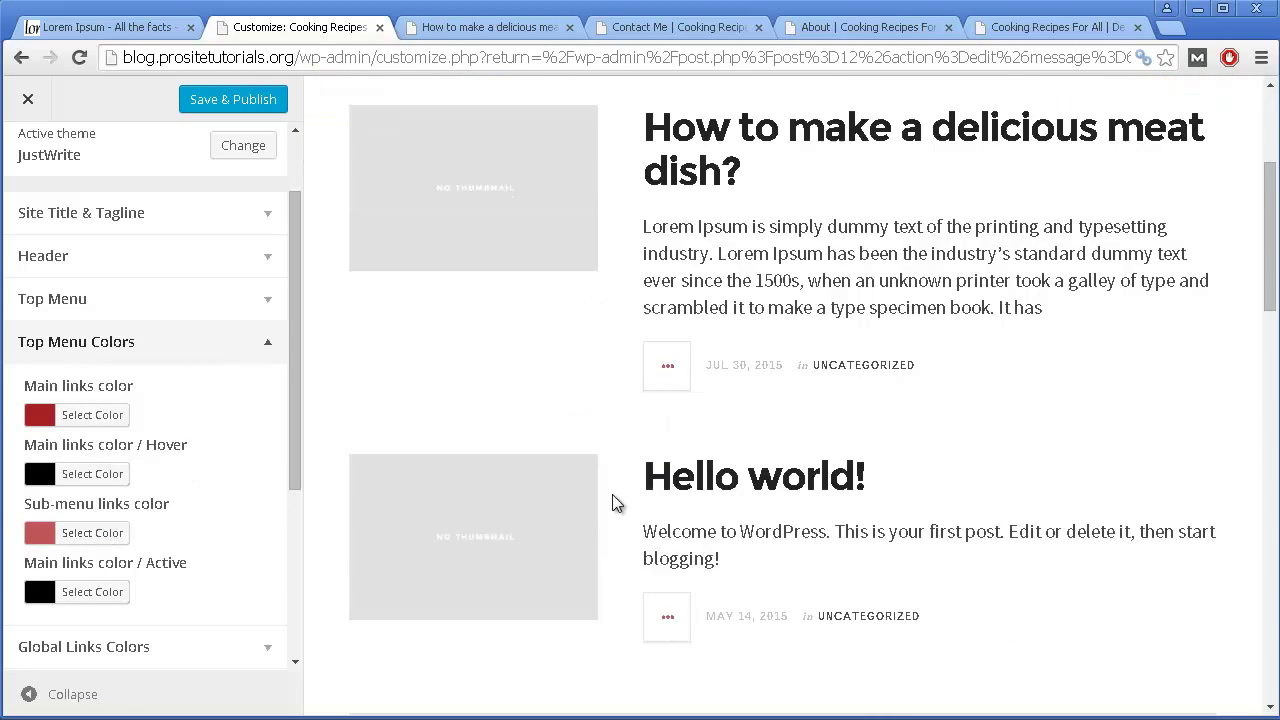
scroll(614, 503, "up", 2)
right_click(871, 322)
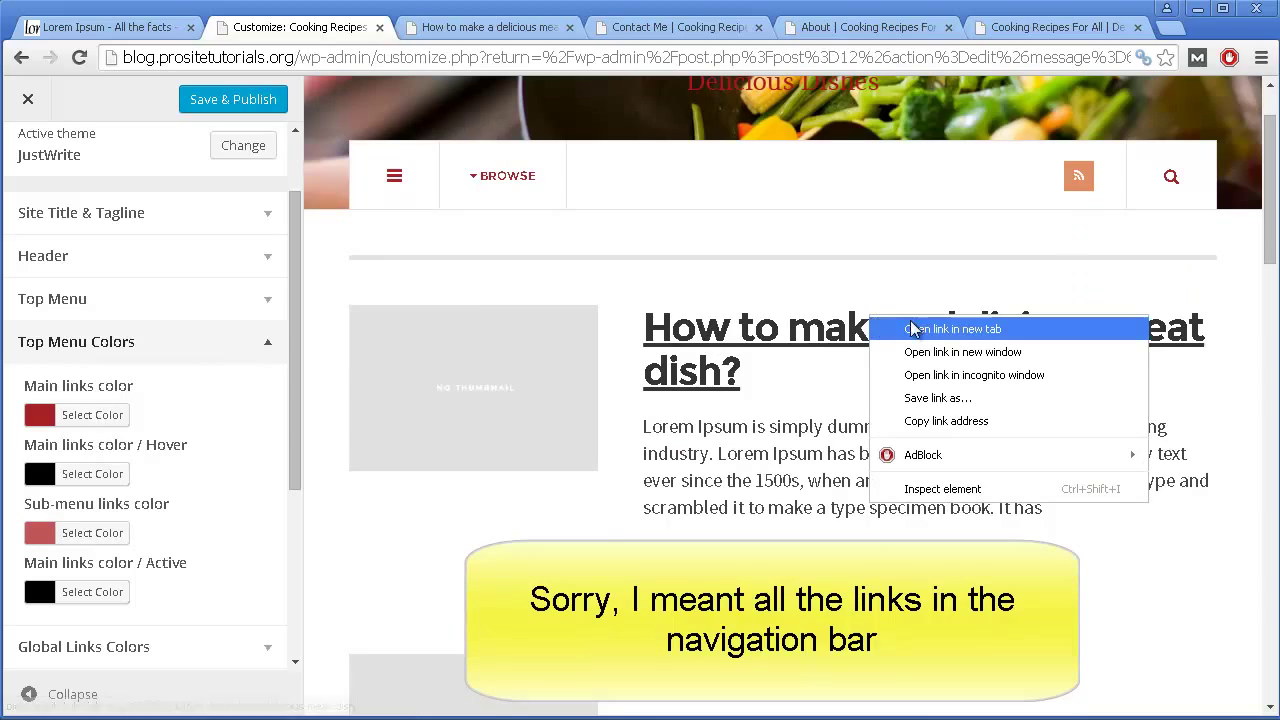
left_click(921, 332)
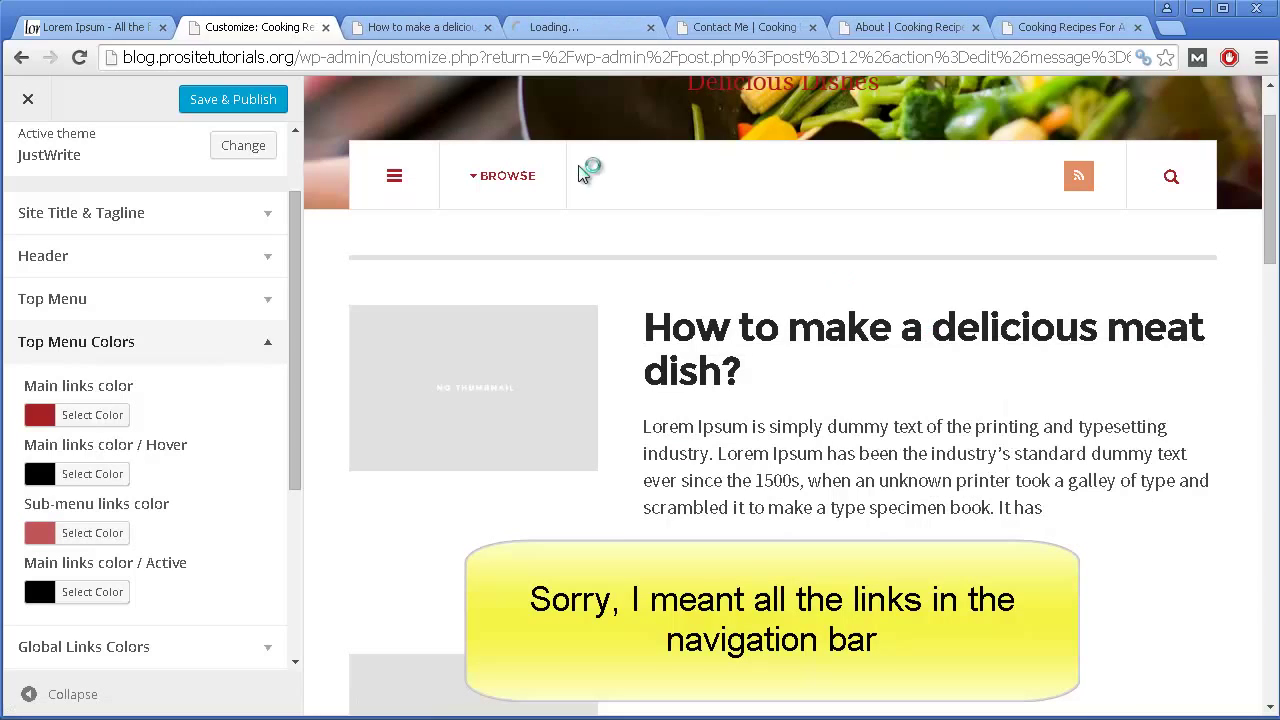
left_click_drag(606, 28, 433, 22)
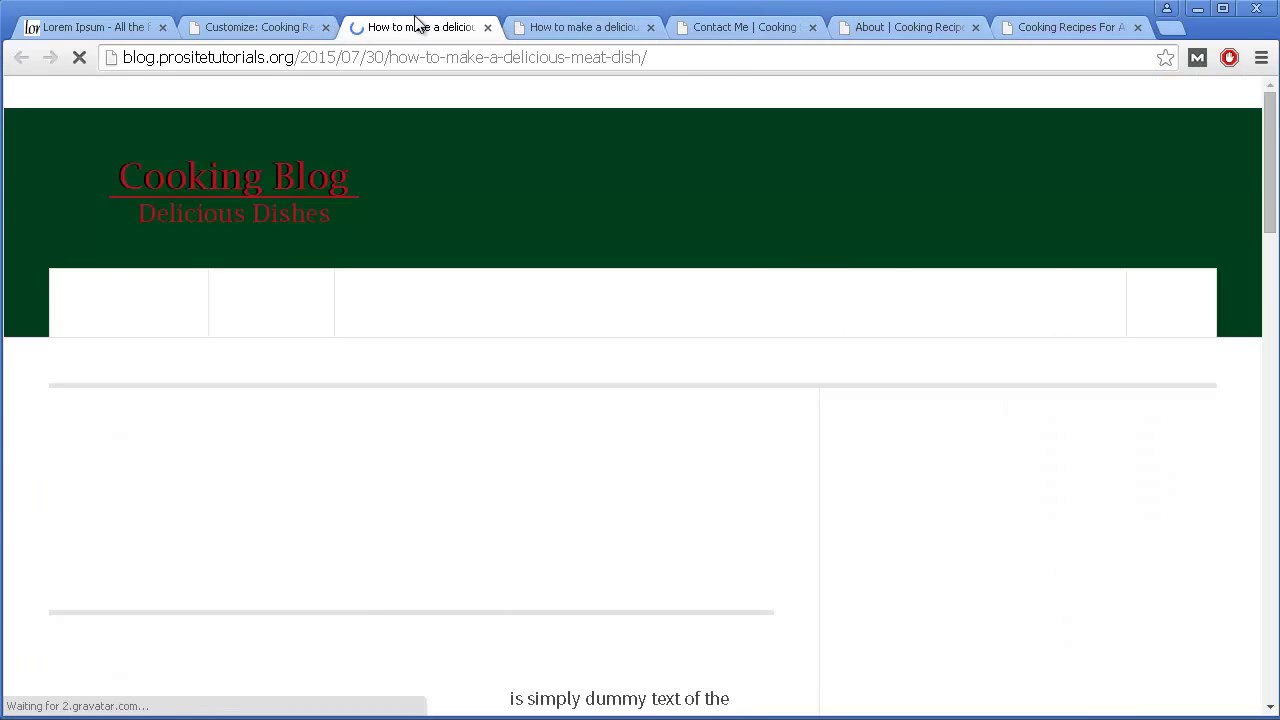
scroll(594, 345, "down", 6)
scroll(594, 368, "down", 6)
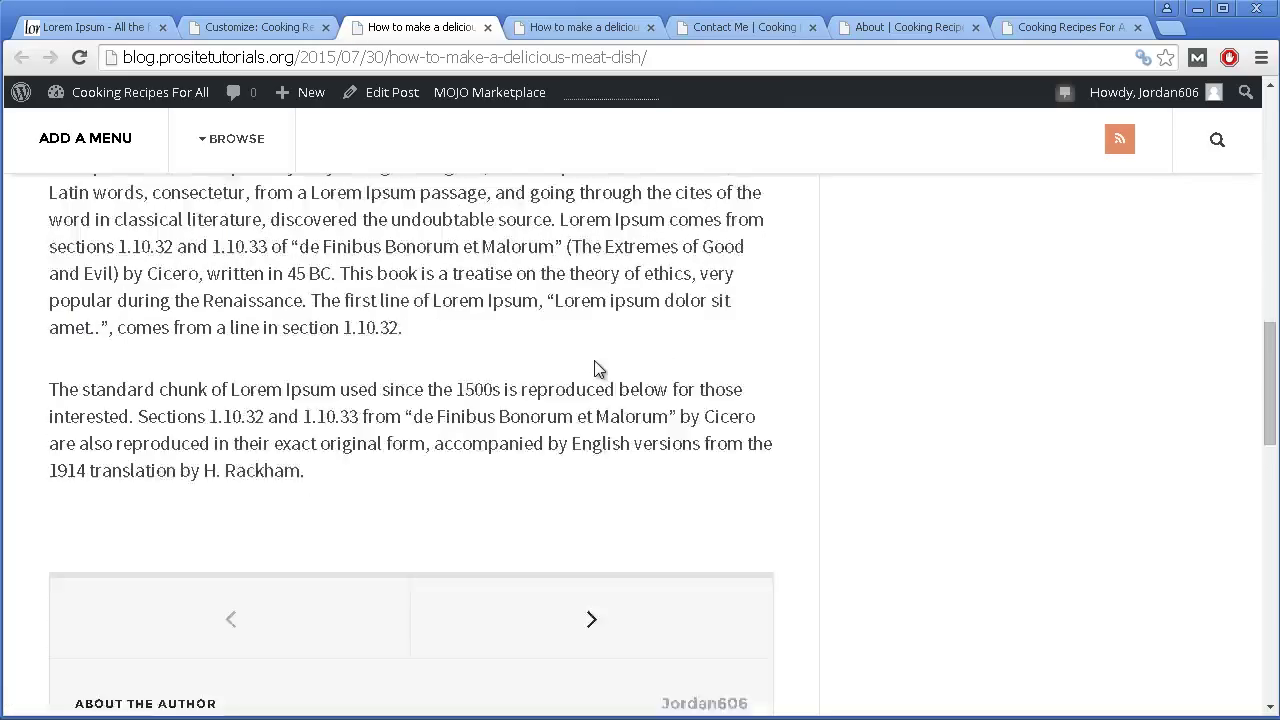
scroll(597, 366, "up", 7)
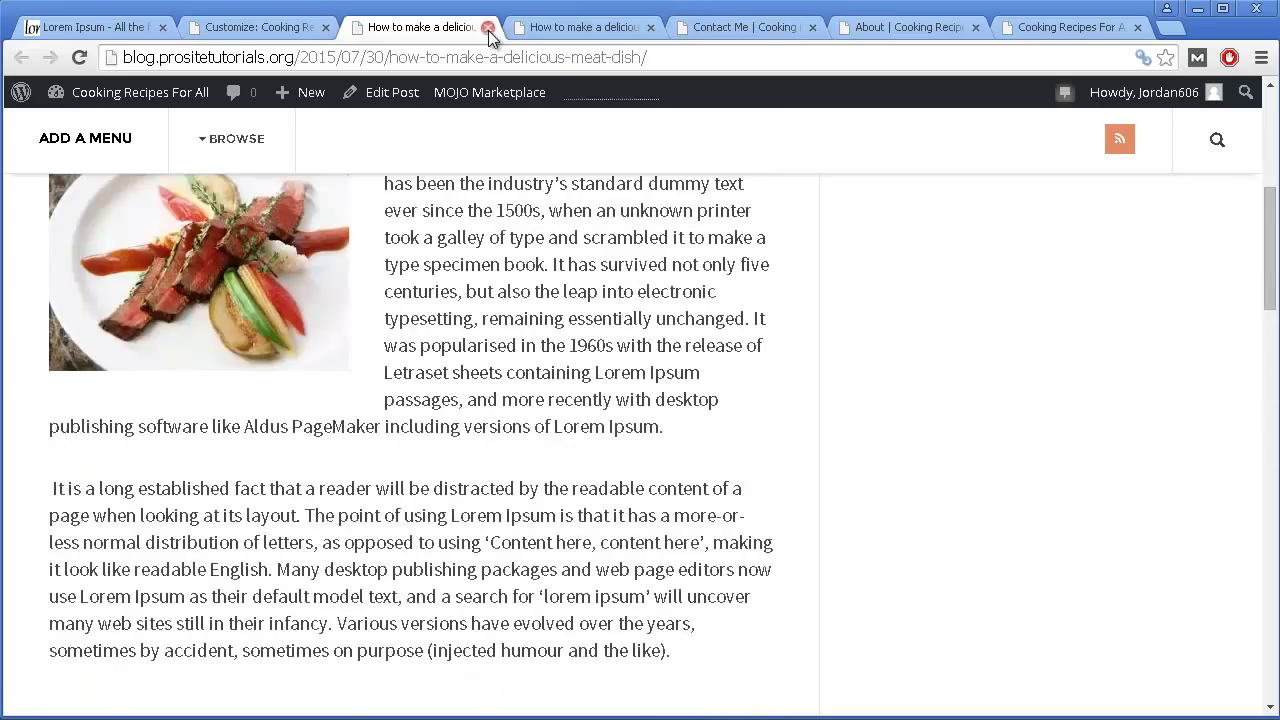
left_click(487, 28)
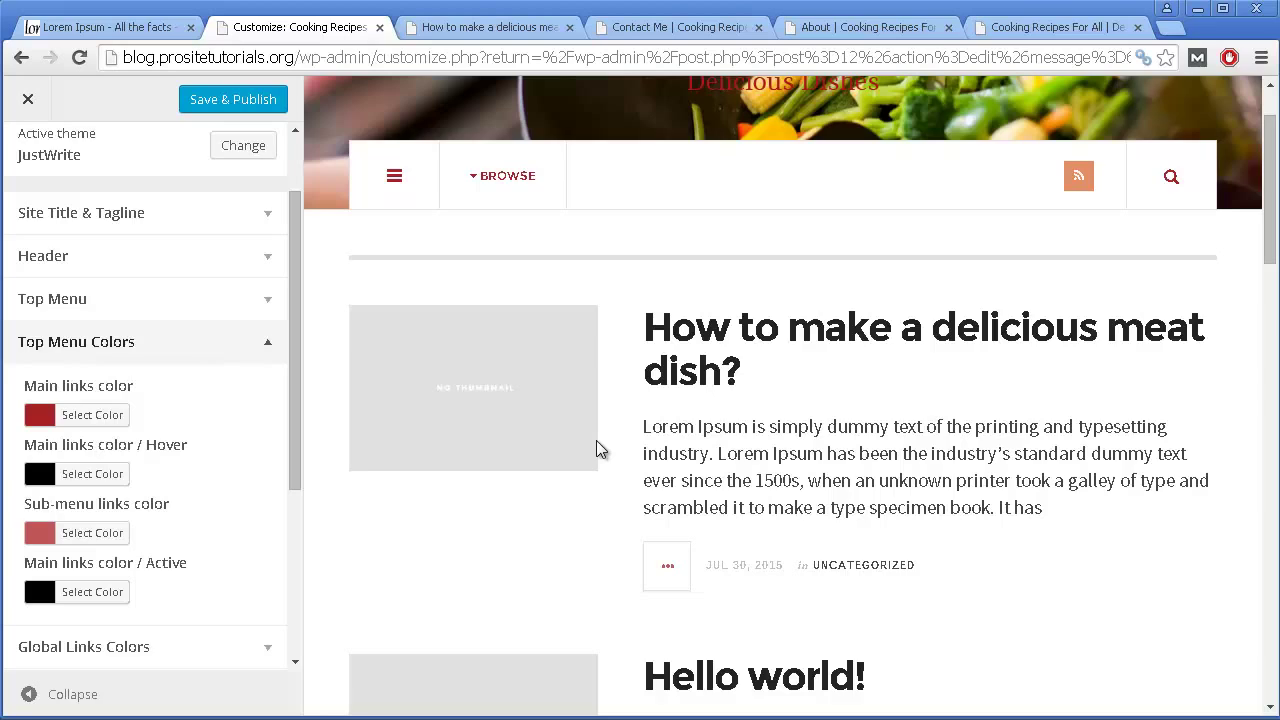
- Set the top menu links hover colour to pure red
left_click(50, 473)
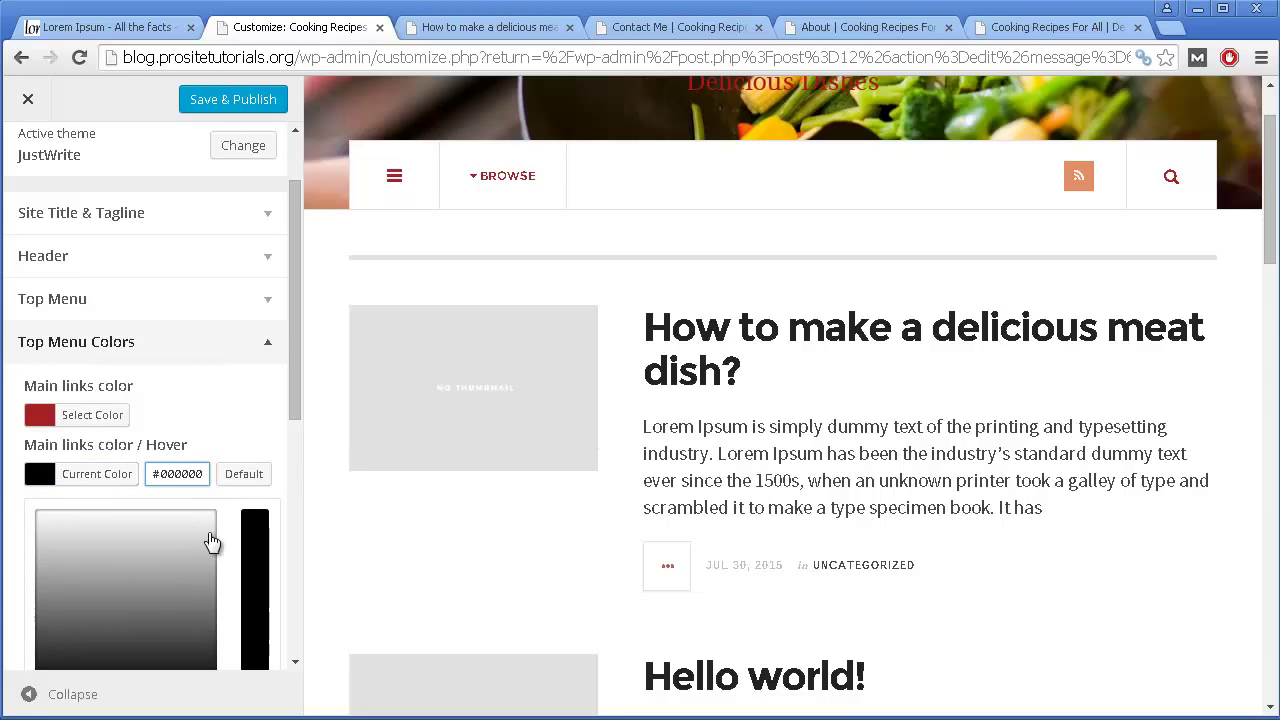
scroll(209, 543, "down", 1)
left_click(90, 604)
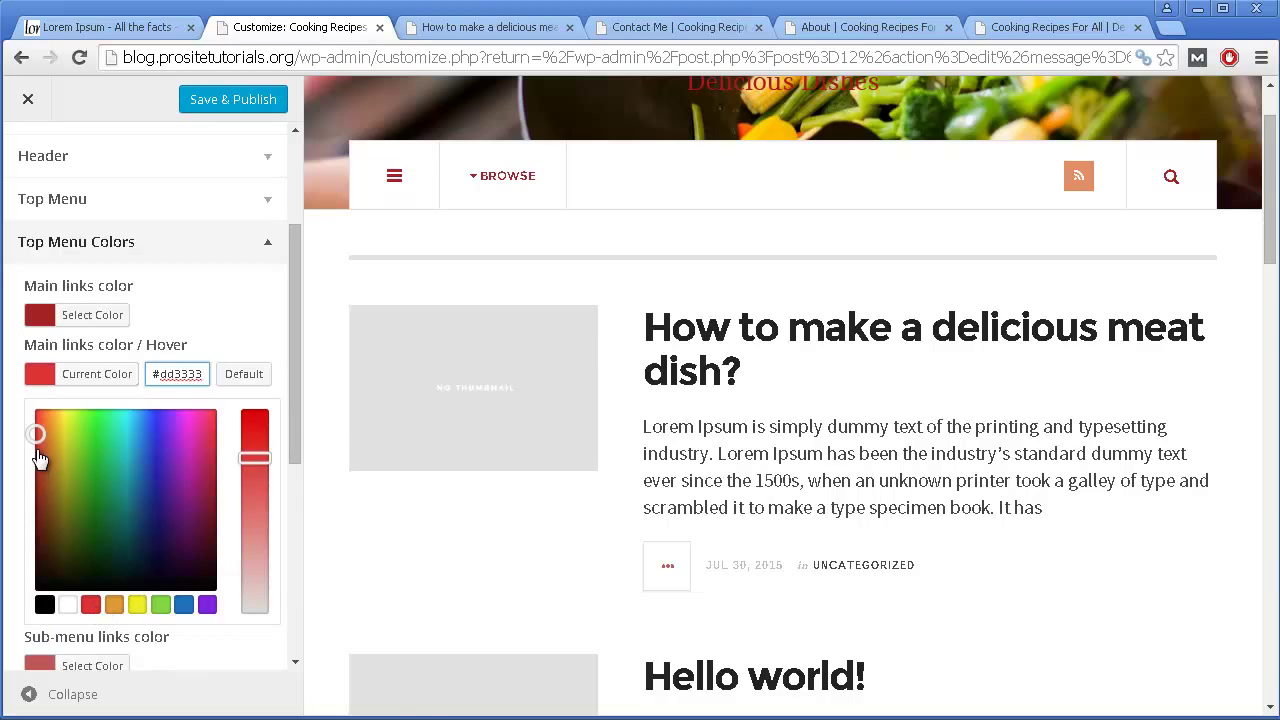
left_click_drag(36, 433, 6, 393)
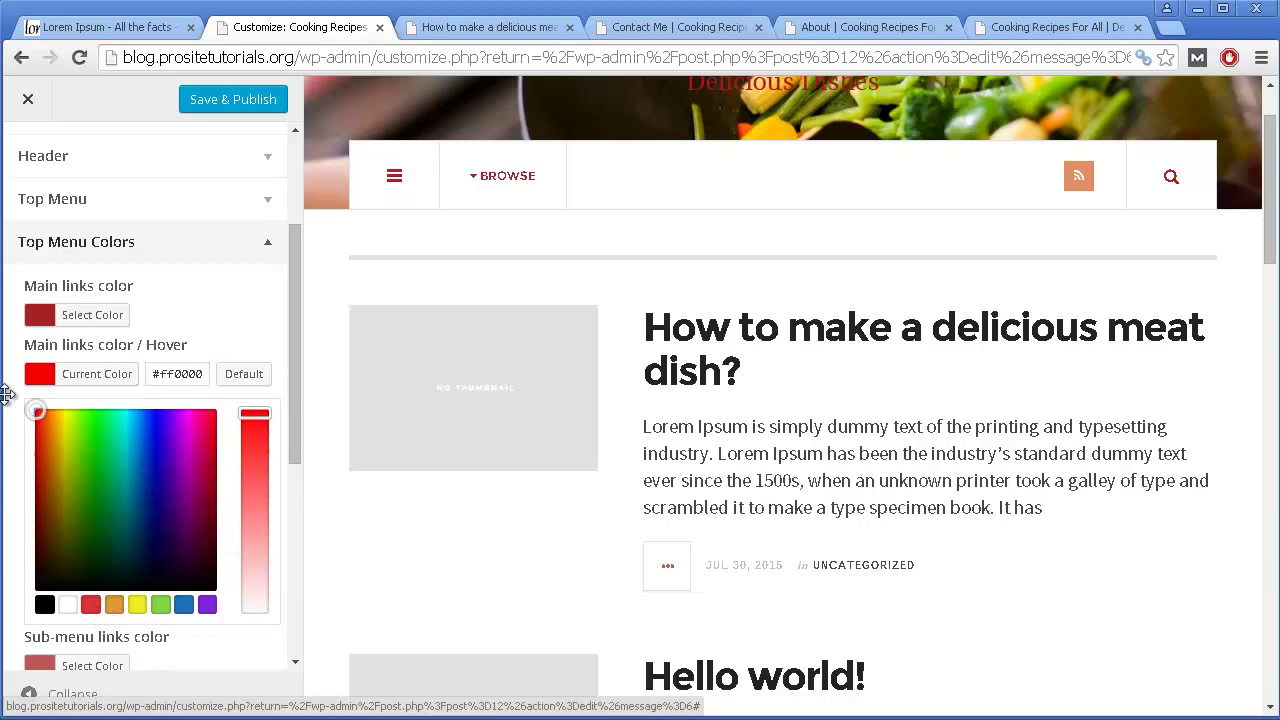
left_click(171, 336)
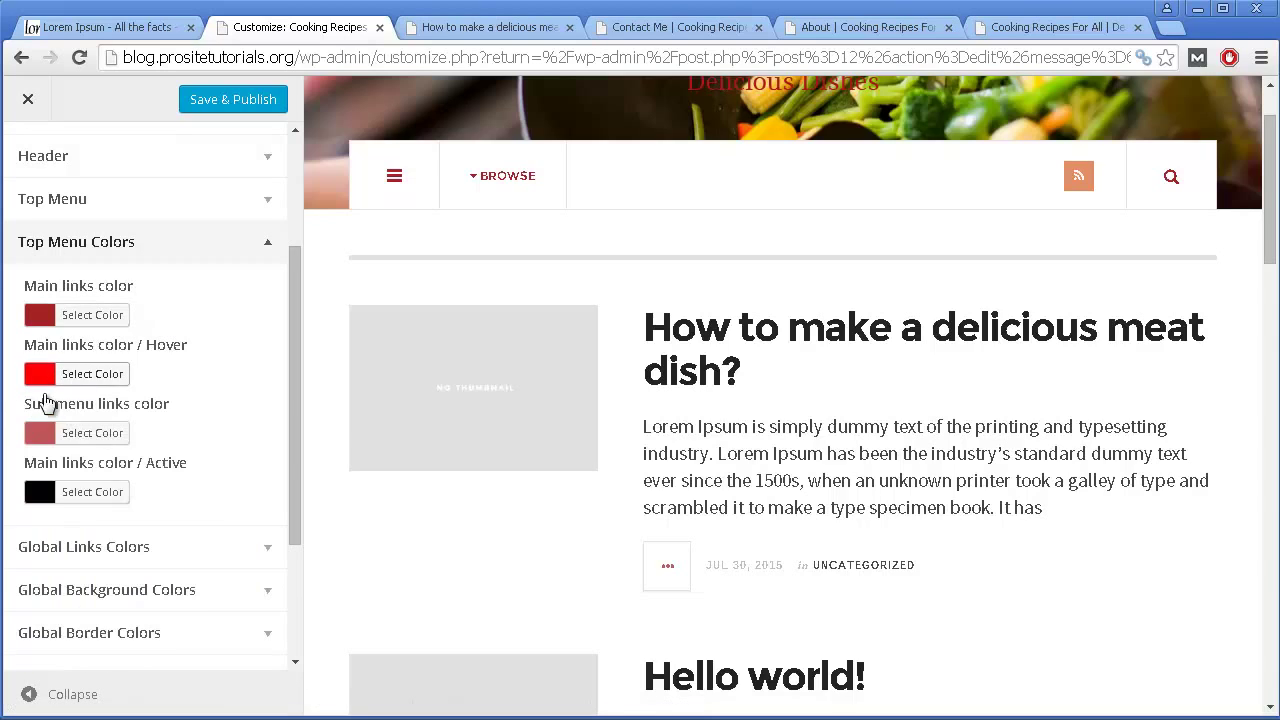
scroll(69, 449, "up", 1)
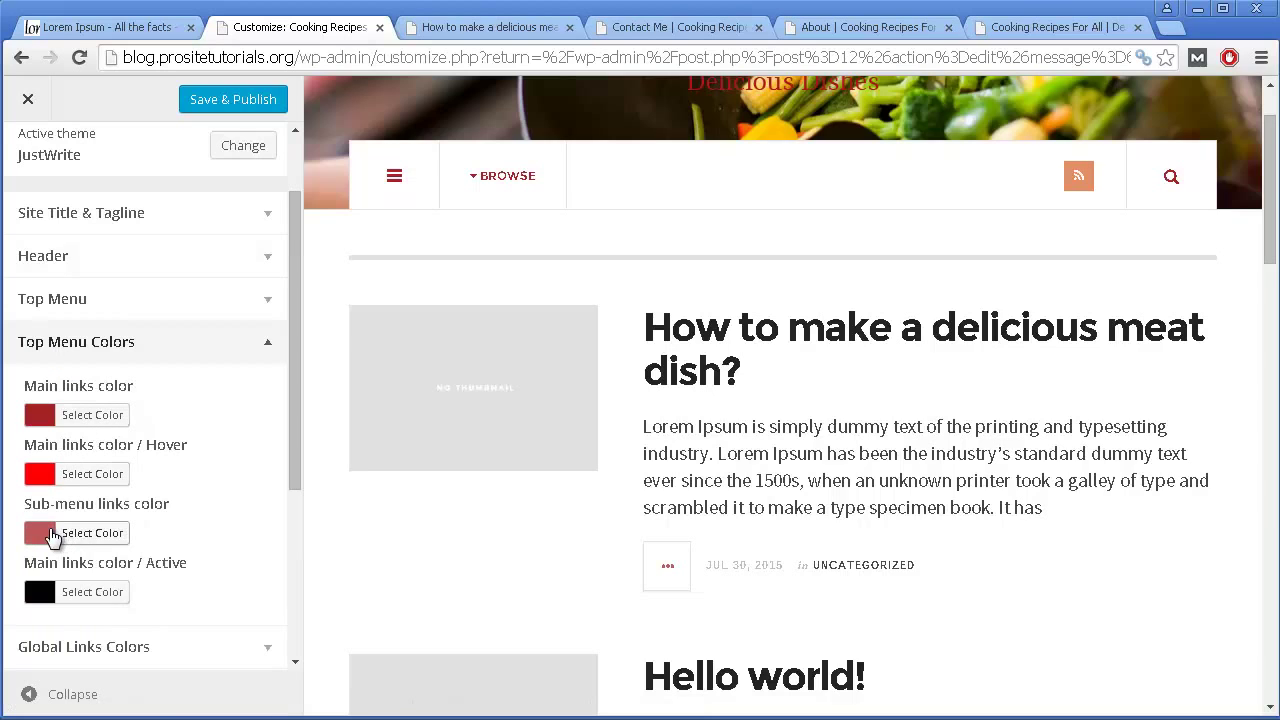
scroll(82, 549, "down", 1)
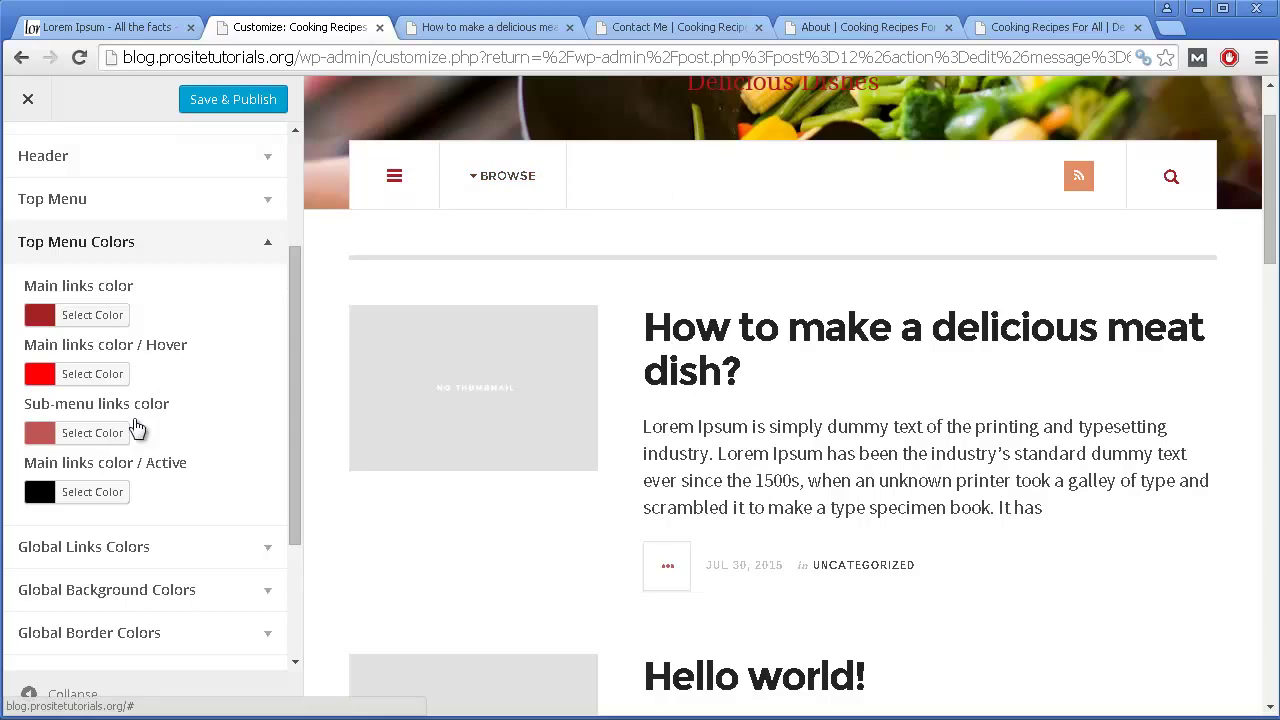
- Make the sub-menu links and active main links white (#ffffff)
left_click(30, 440)
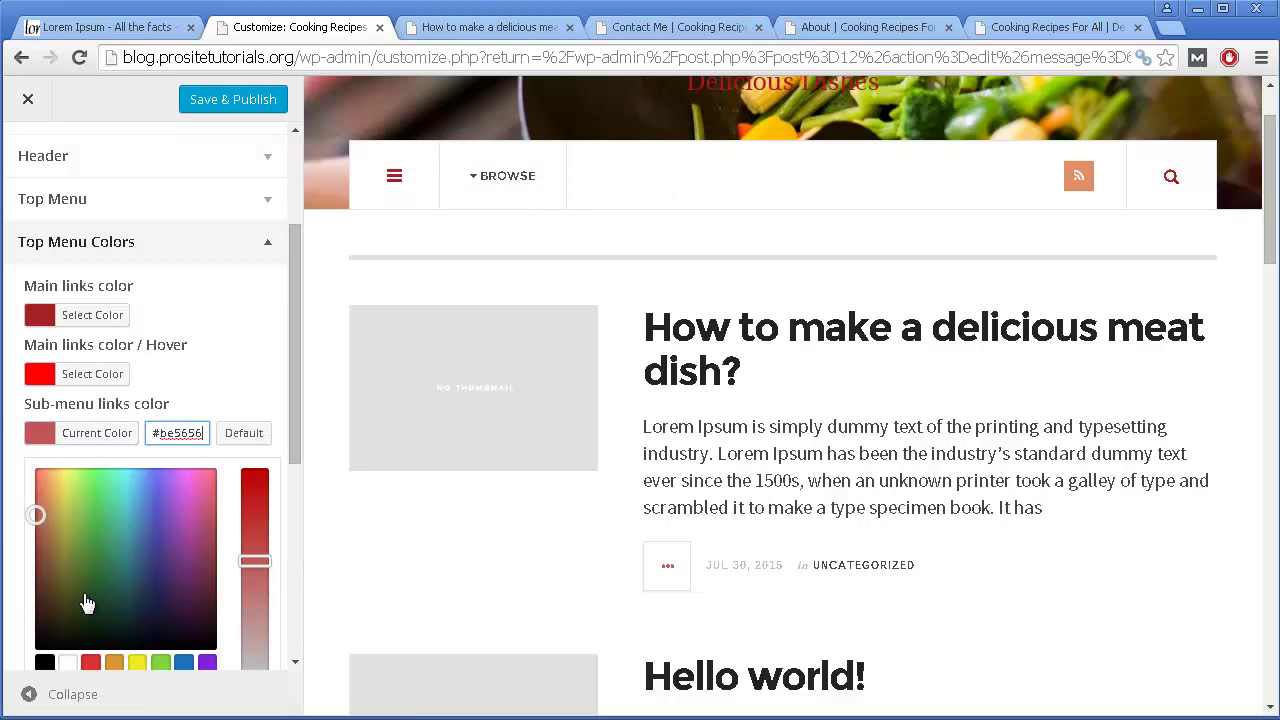
left_click(68, 664)
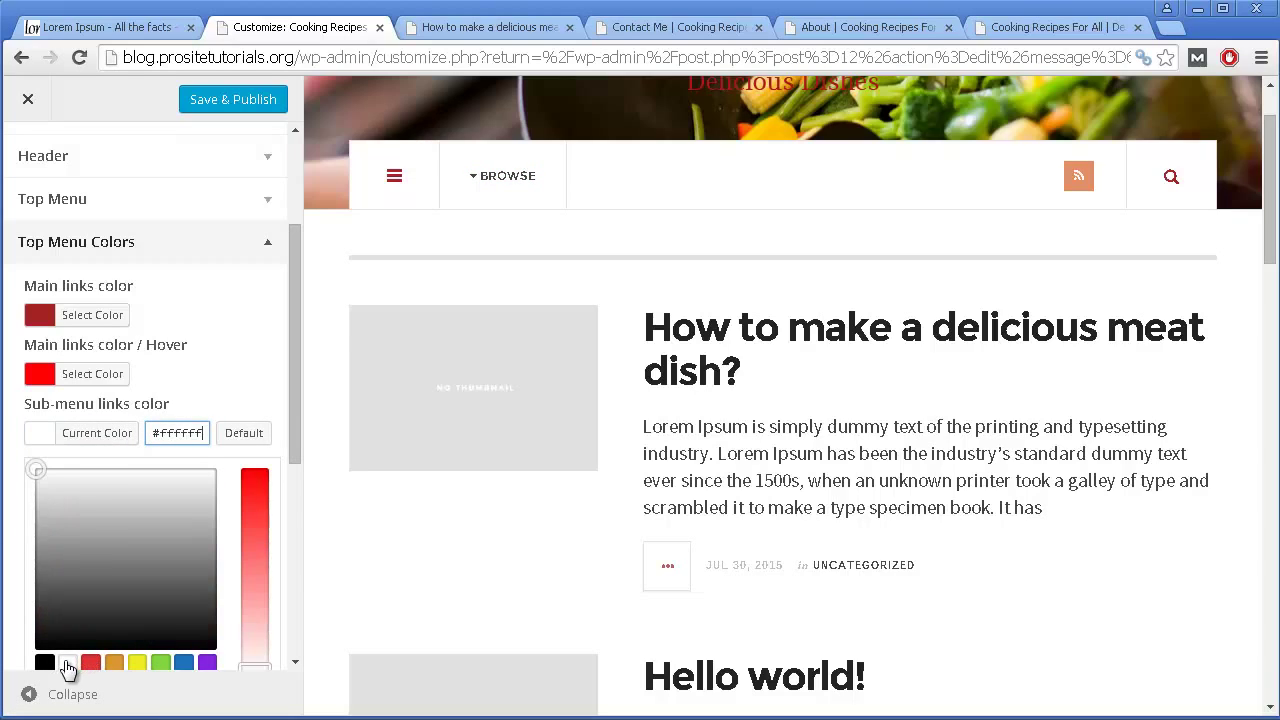
left_click(189, 402)
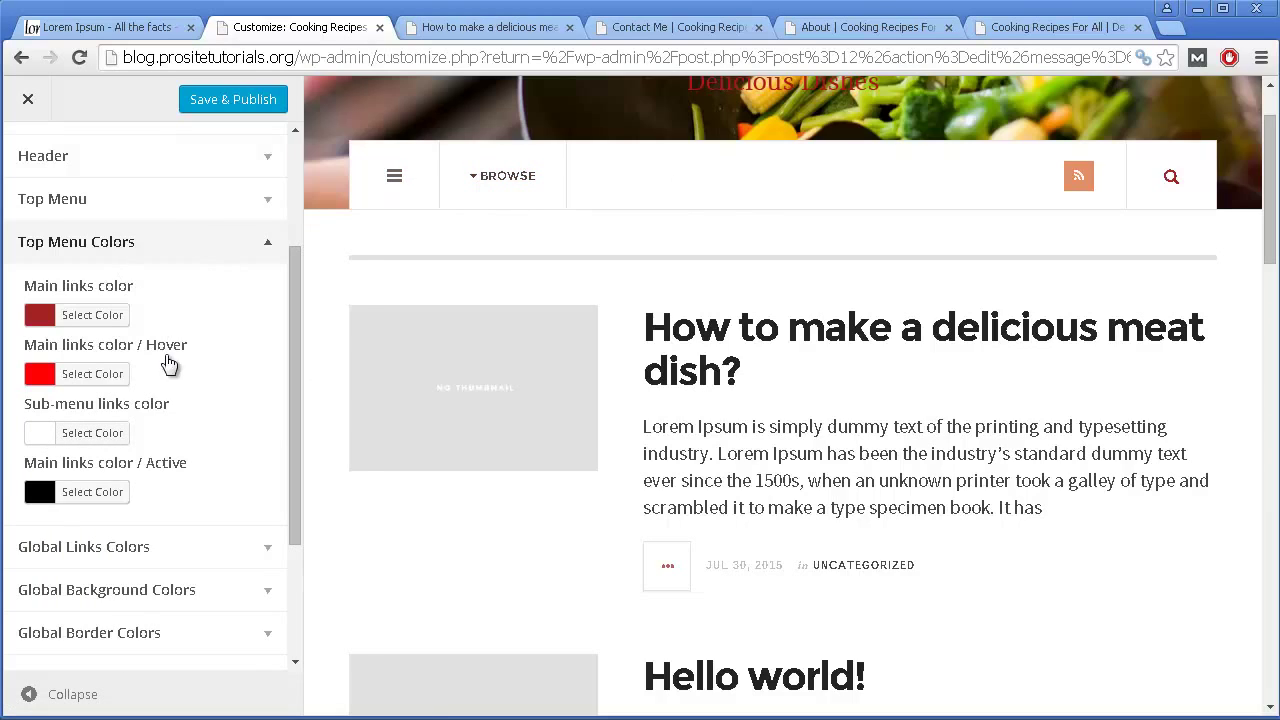
left_click(36, 496)
scroll(113, 593, "down", 1)
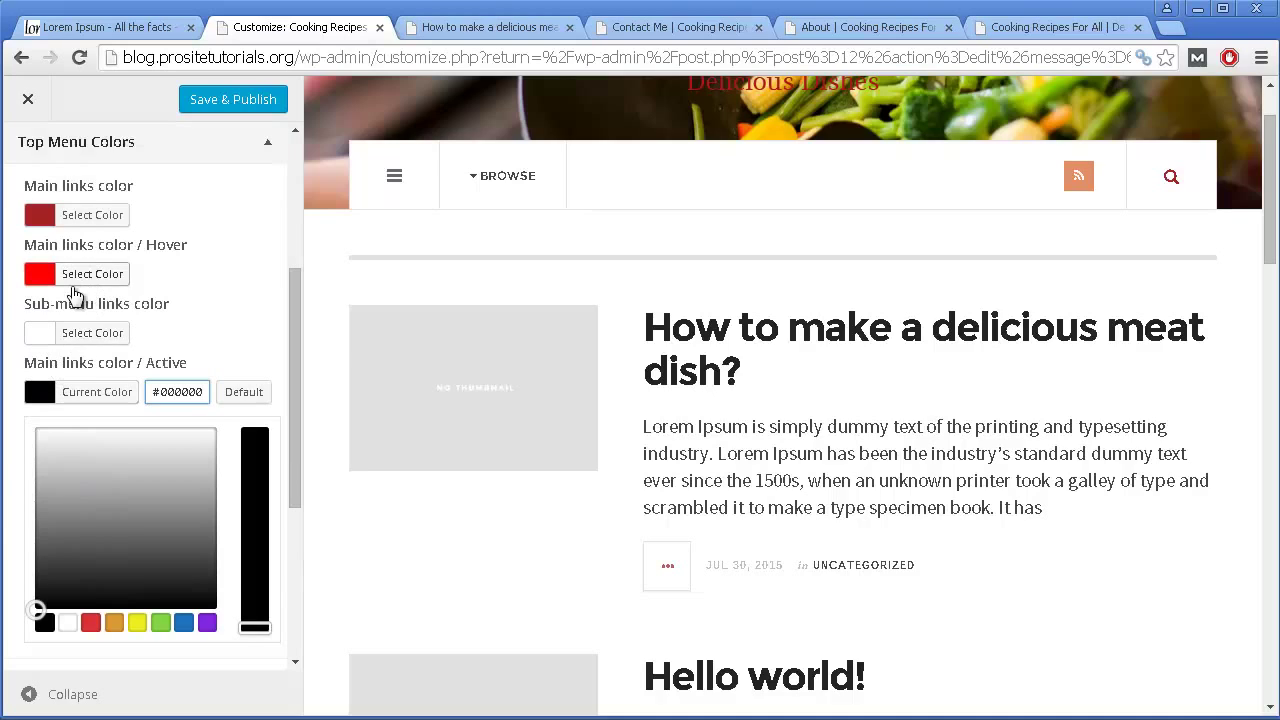
left_click(38, 393)
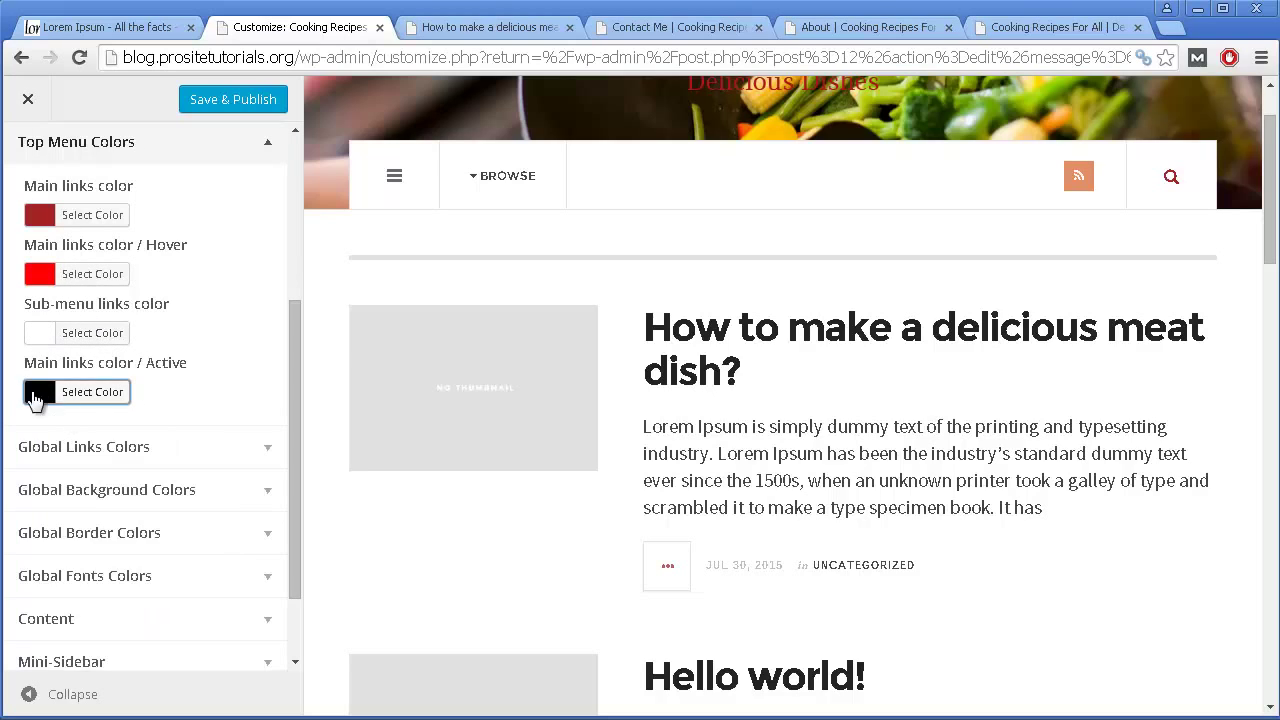
left_click(37, 398)
left_click_drag(69, 523, 30, 420)
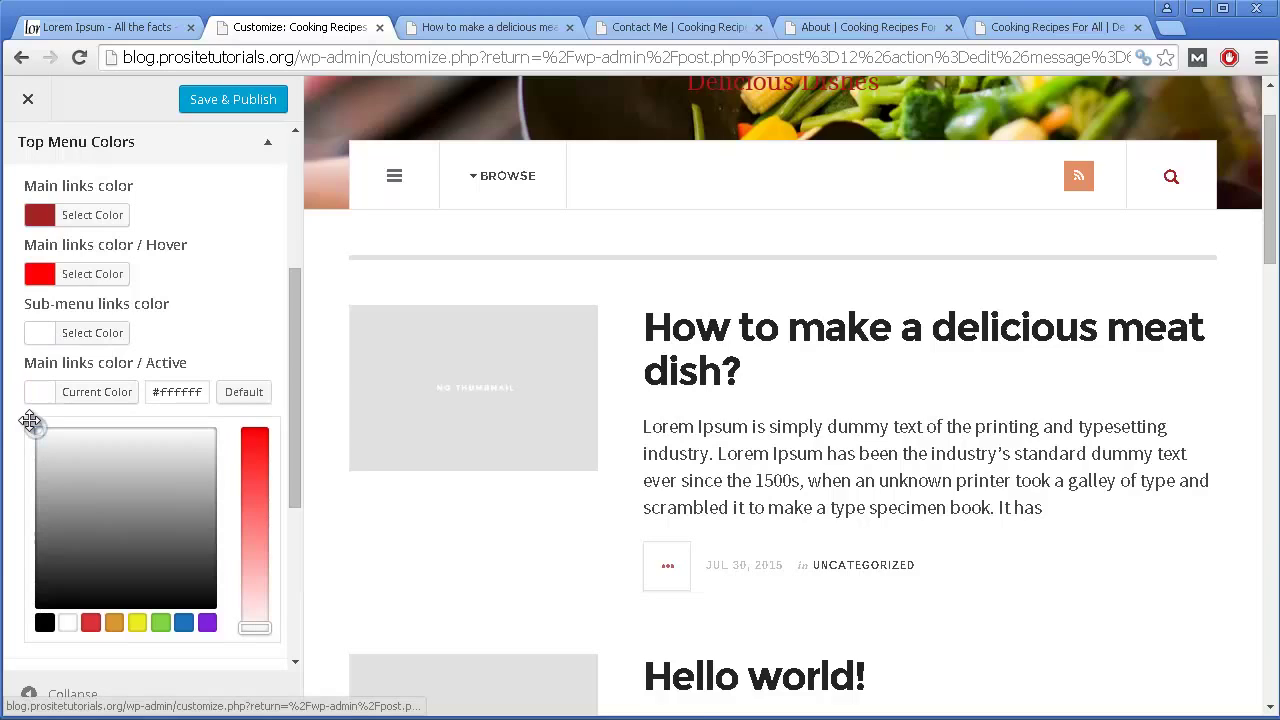
left_click(250, 368)
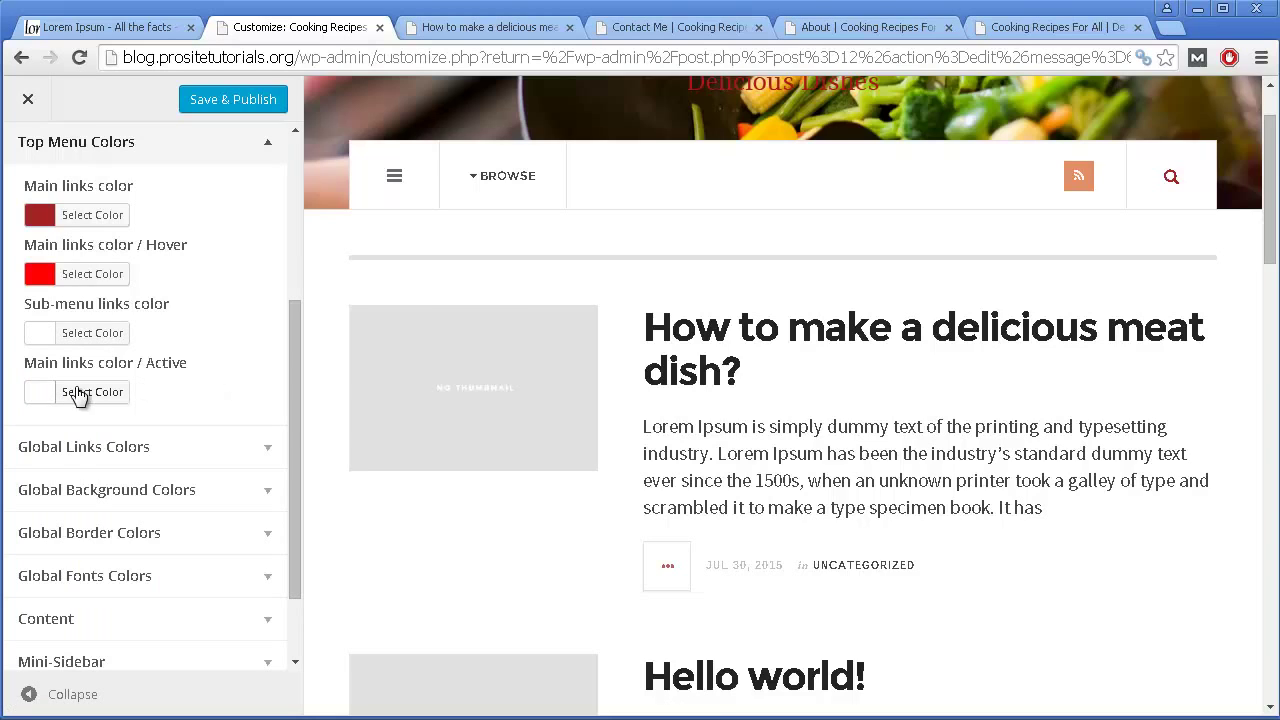
- In Global Links Colors, set the link/visited colour to dark navy
left_click(110, 470)
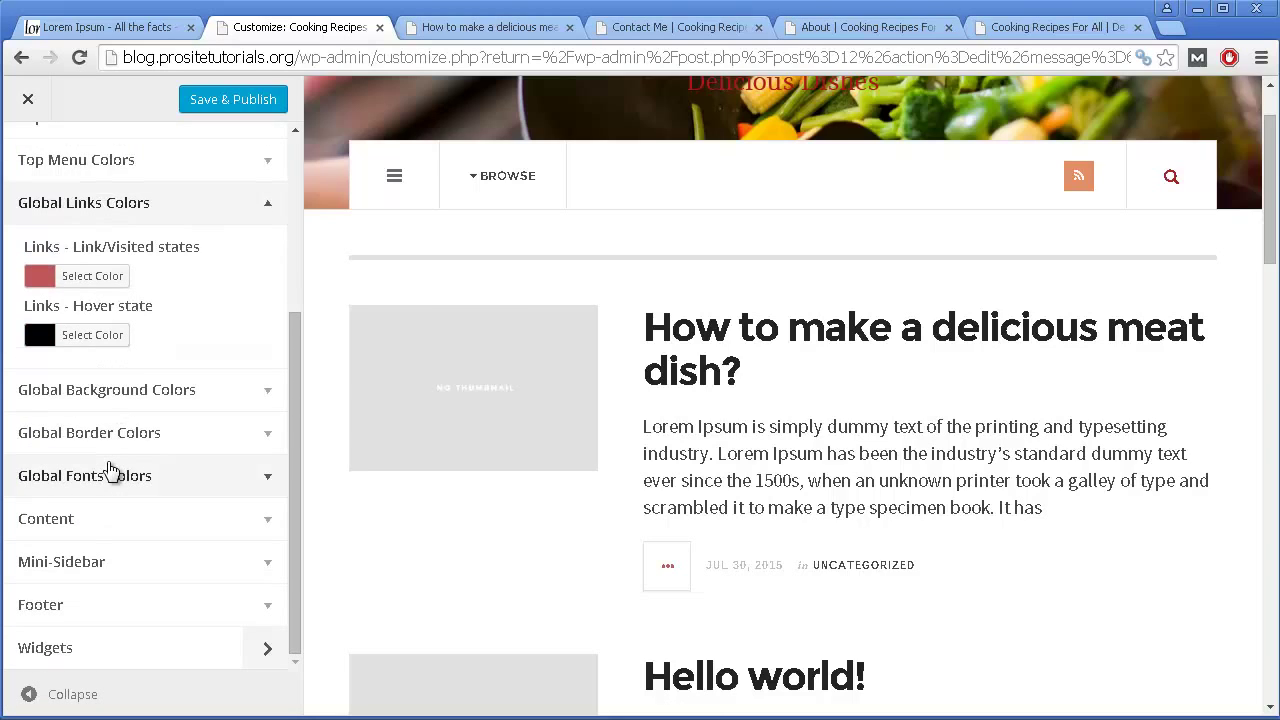
scroll(40, 280, "up", 3)
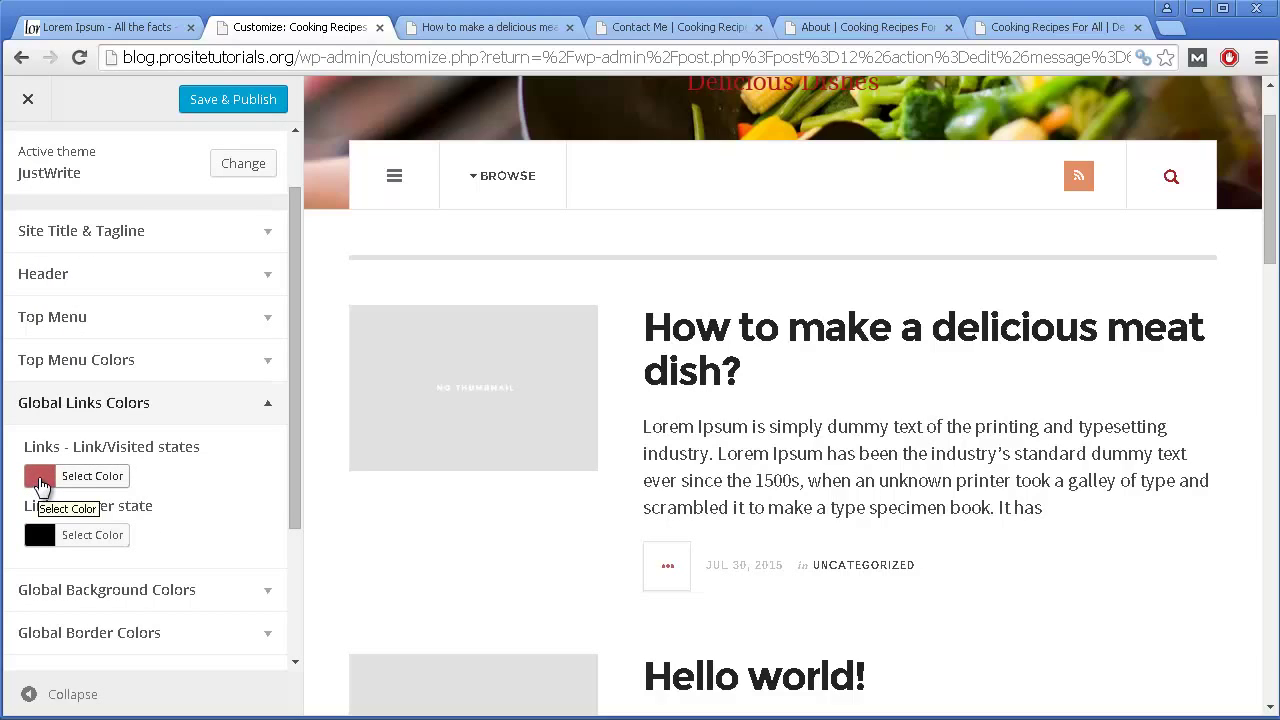
left_click(40, 478)
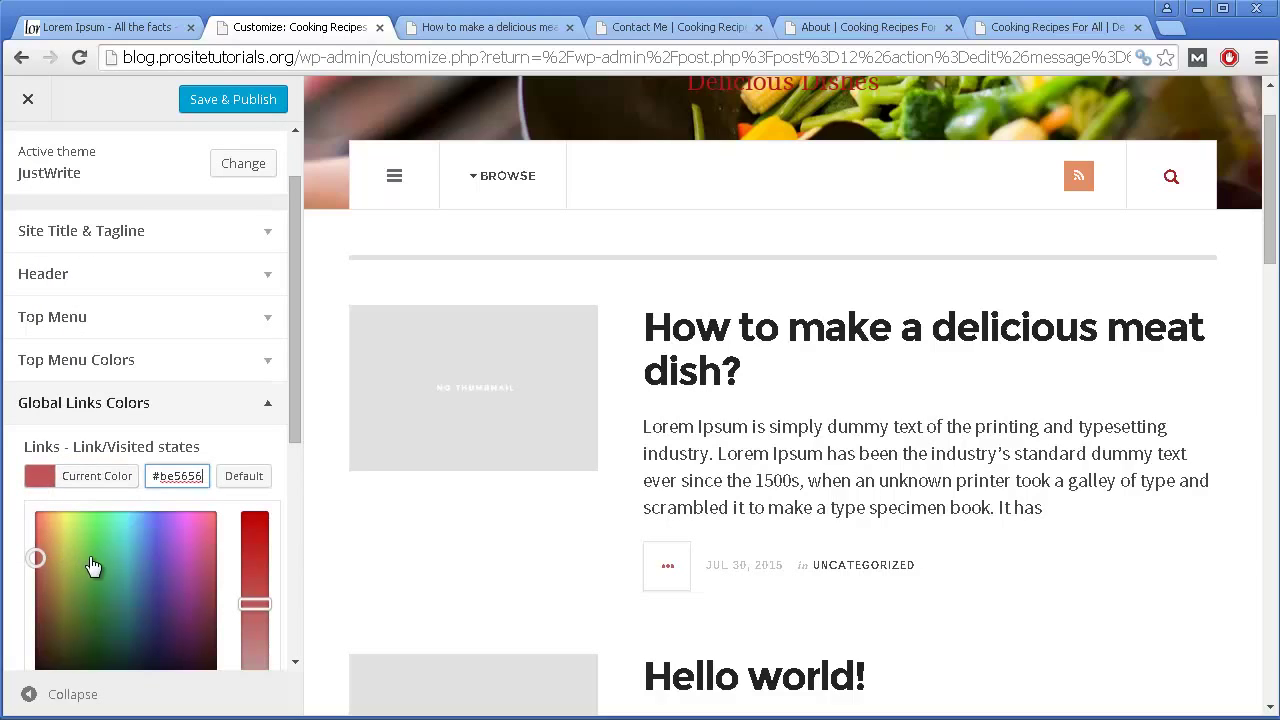
left_click_drag(91, 566, 159, 677)
scroll(159, 677, "down", 3)
left_click_drag(158, 419, 155, 349)
left_click(183, 187)
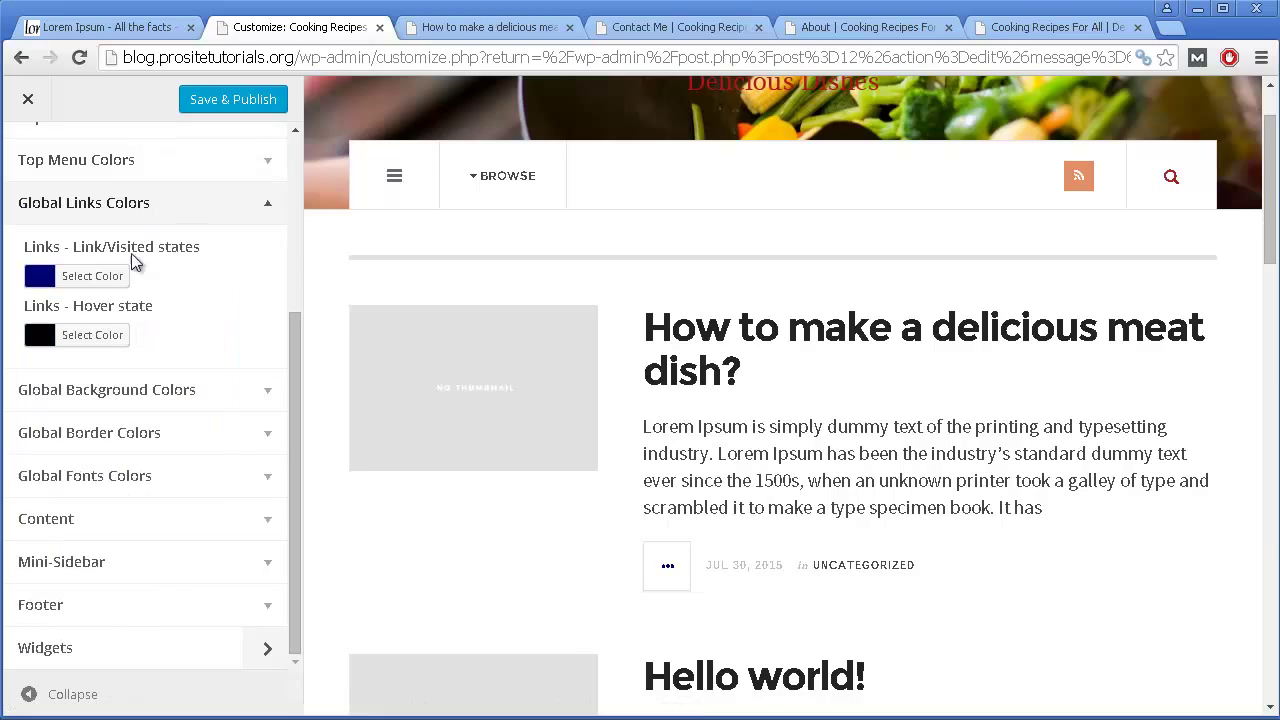
- Set the link hover colour to dark red and collapse Global Links Colors
left_click(38, 336)
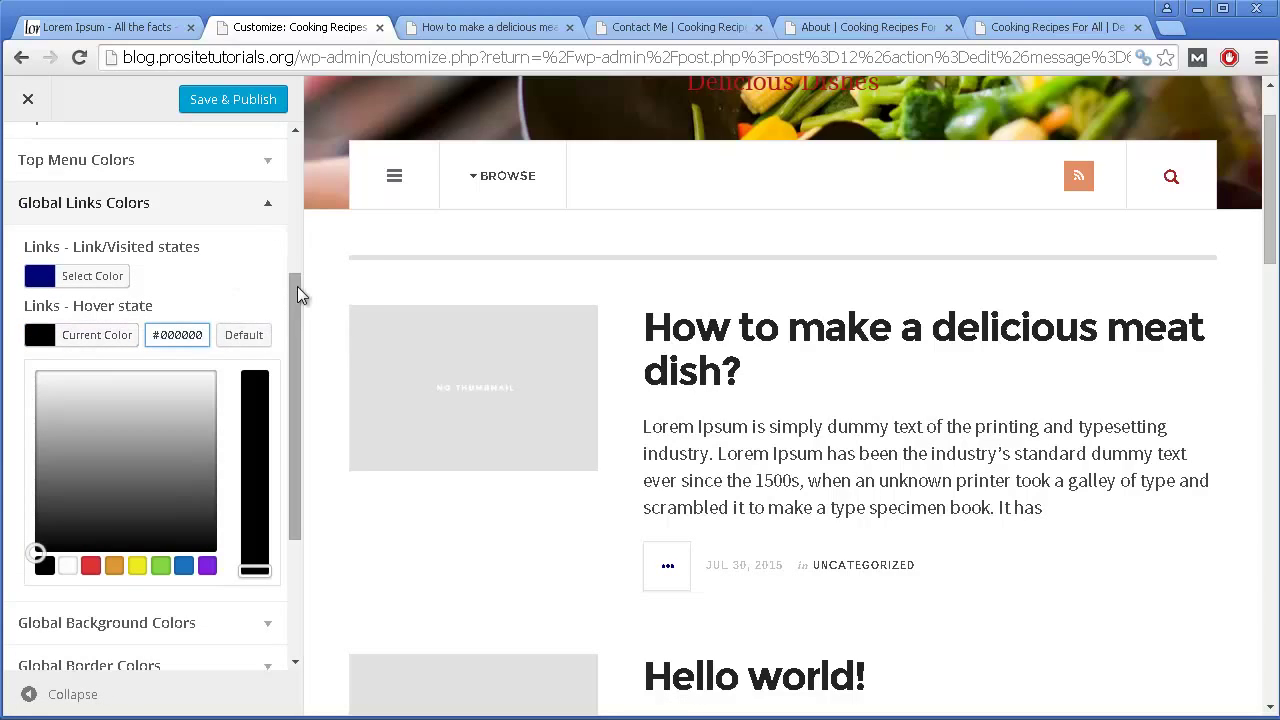
left_click(155, 459)
mouse_move(155, 459)
left_mouse_down()
mouse_move(163, 435)
mouse_move(156, 484)
left_mouse_up()
left_click_drag(255, 569, 246, 372)
mouse_move(156, 484)
left_mouse_down()
mouse_move(129, 371)
mouse_move(149, 377)
mouse_move(157, 418)
left_mouse_up()
mouse_move(67, 456)
left_mouse_down()
mouse_move(30, 400)
mouse_move(12, 478)
left_mouse_up()
left_click(8, 440)
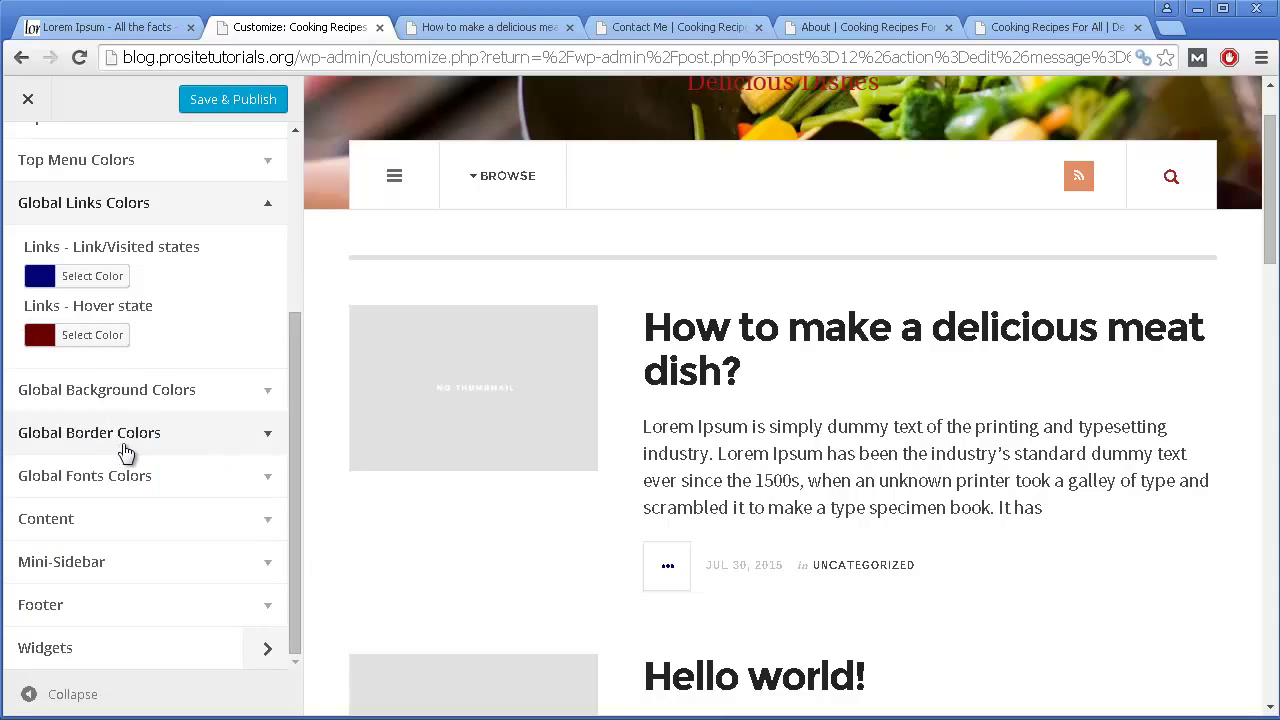
scroll(149, 400, "up", 2)
scroll(163, 457, "down", 2)
left_click(243, 212)
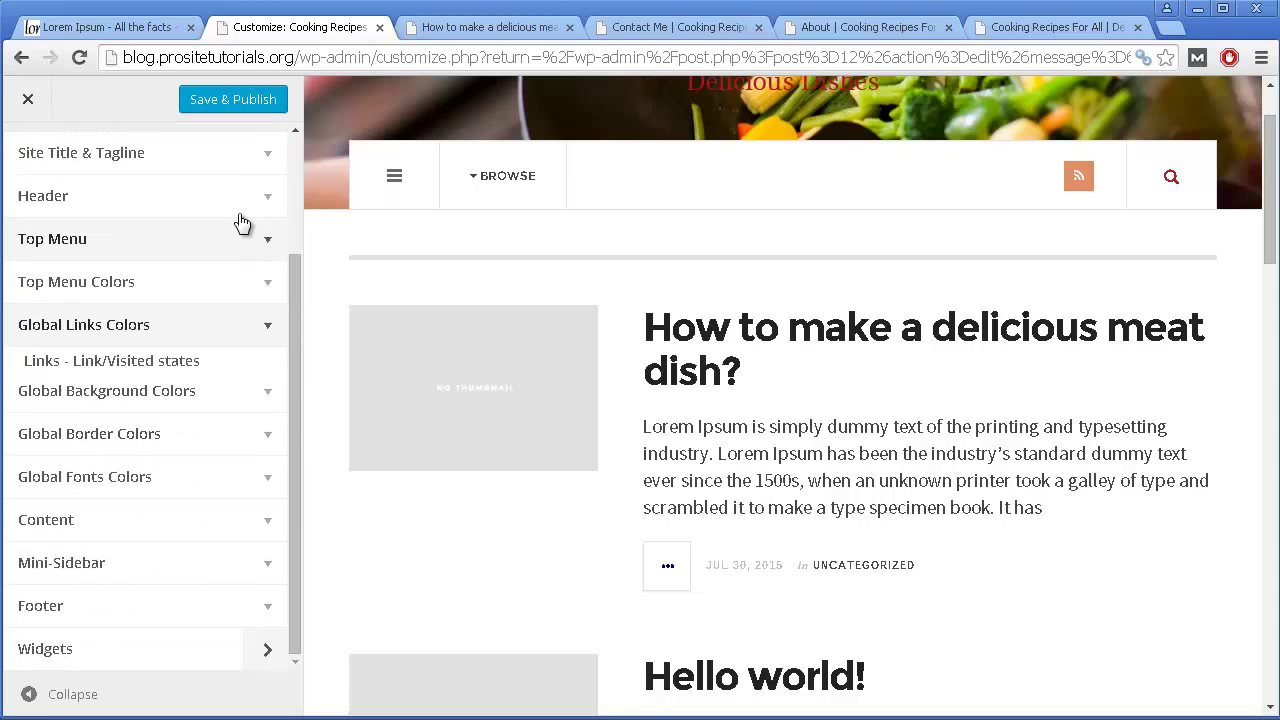
- Darken the red accent in Global Background Colors to near-black #110101
left_click(175, 398)
scroll(177, 397, "down", 1)
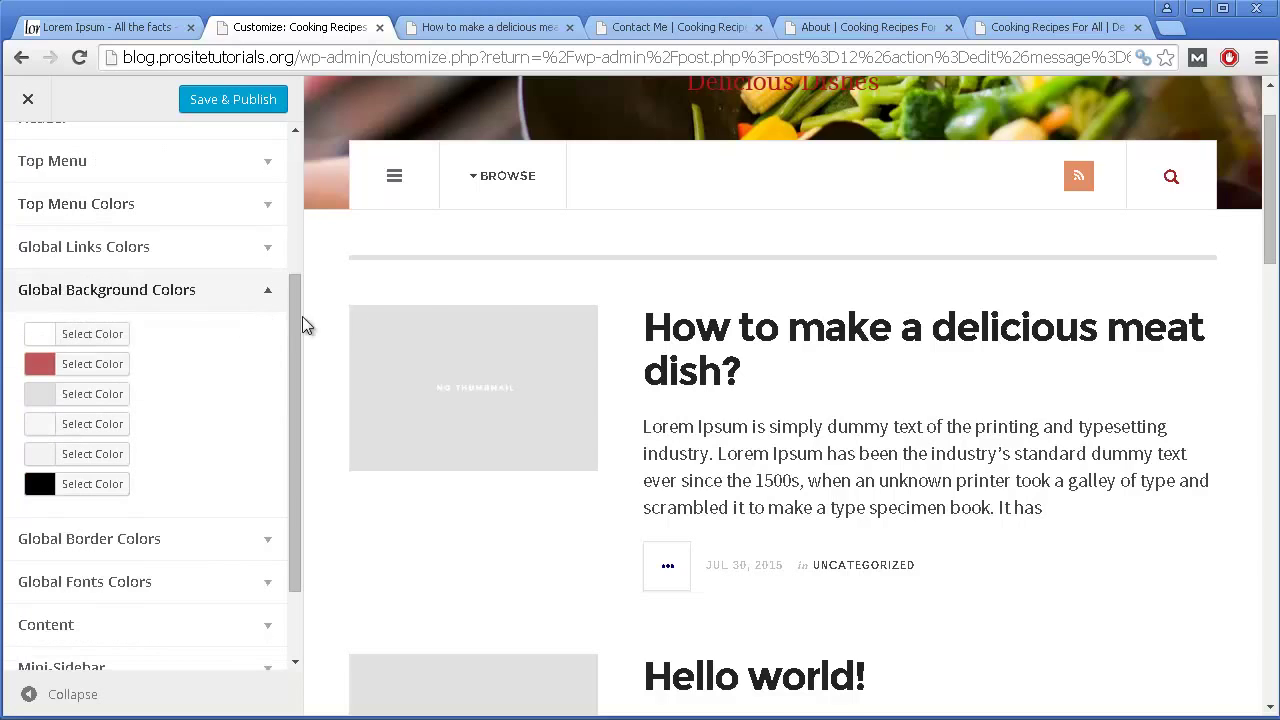
scroll(792, 214, "down", 2)
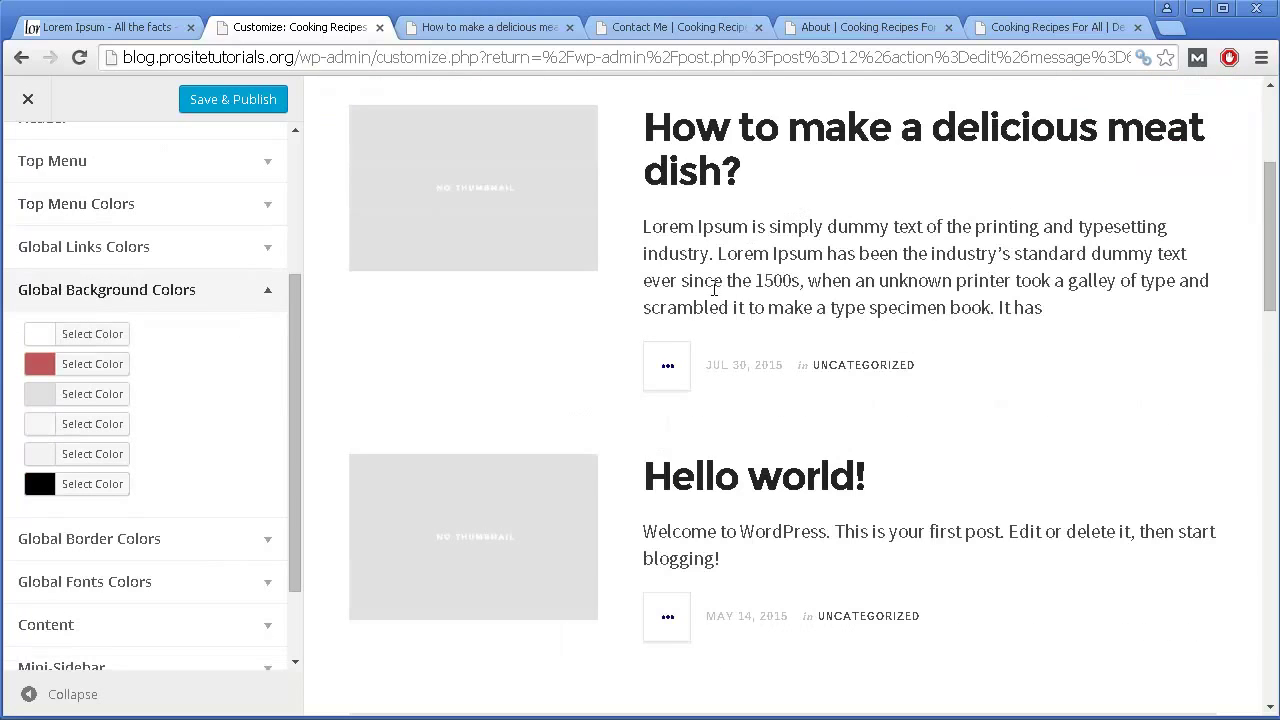
scroll(1005, 428, "down", 4)
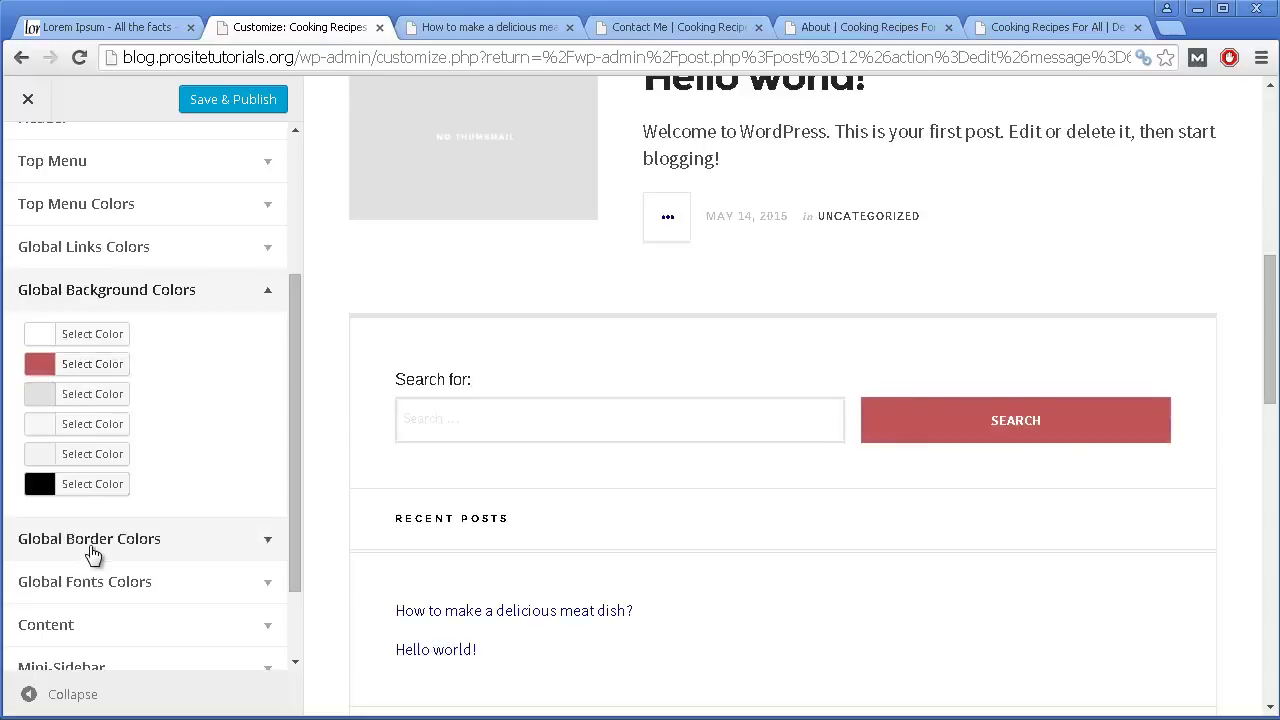
scroll(88, 556, "down", 1)
scroll(110, 537, "up", 1)
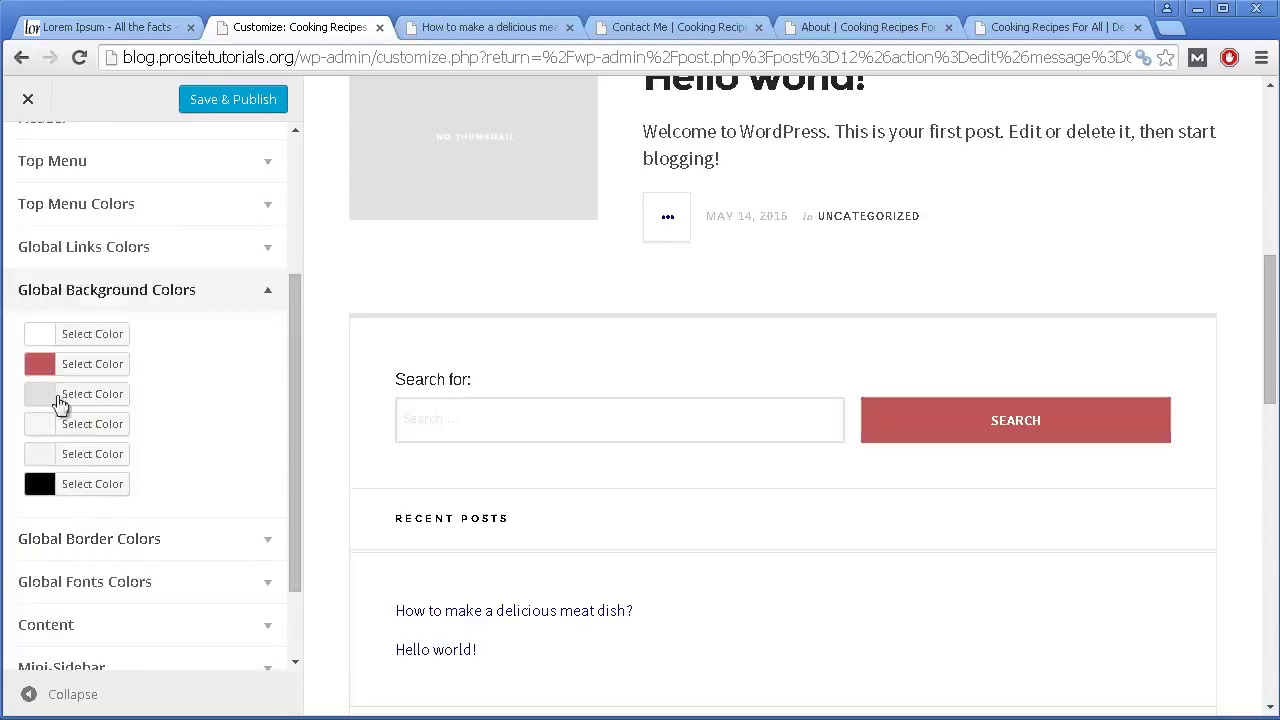
left_click(54, 376)
left_click_drag(34, 443, 31, 568)
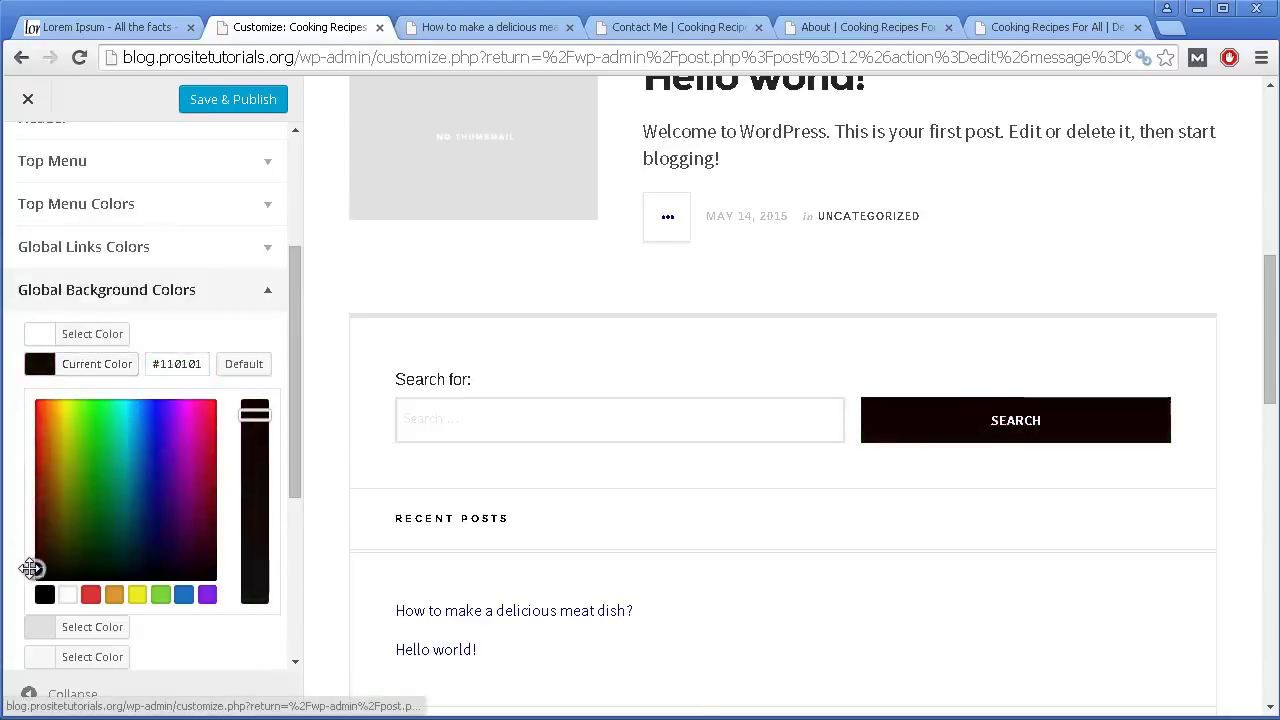
left_click(214, 331)
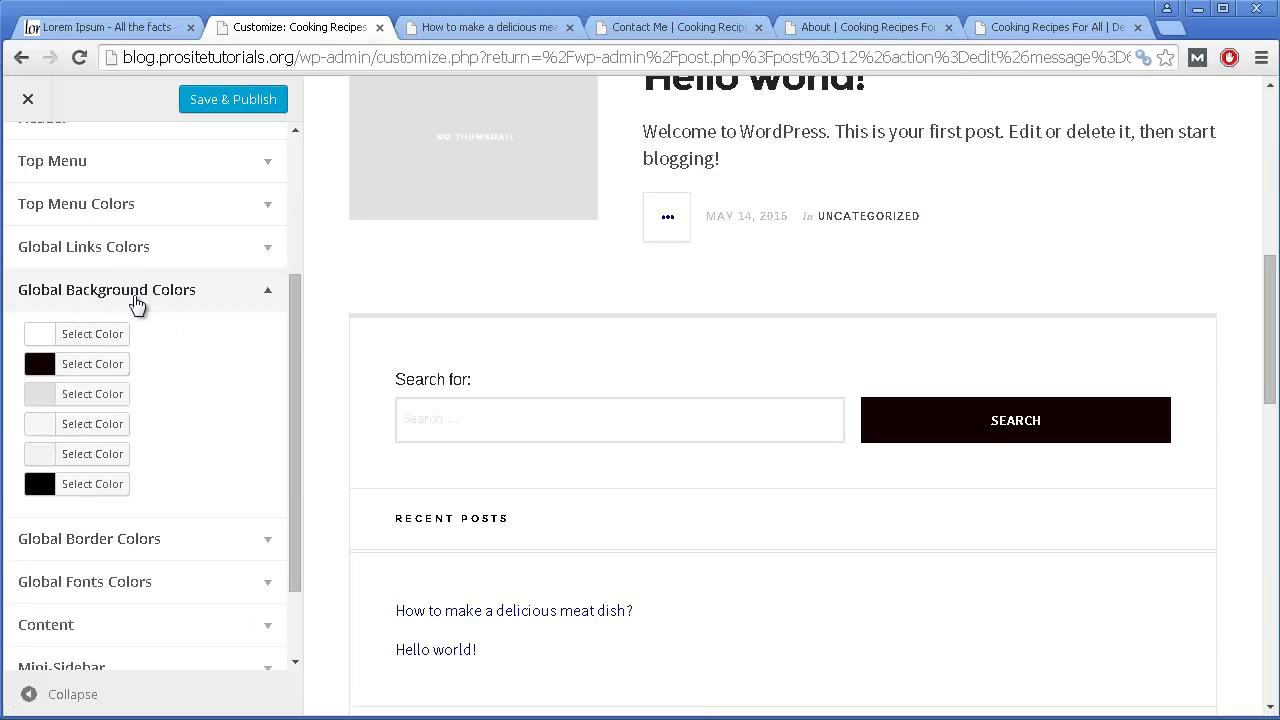
scroll(700, 350, "up", 8)
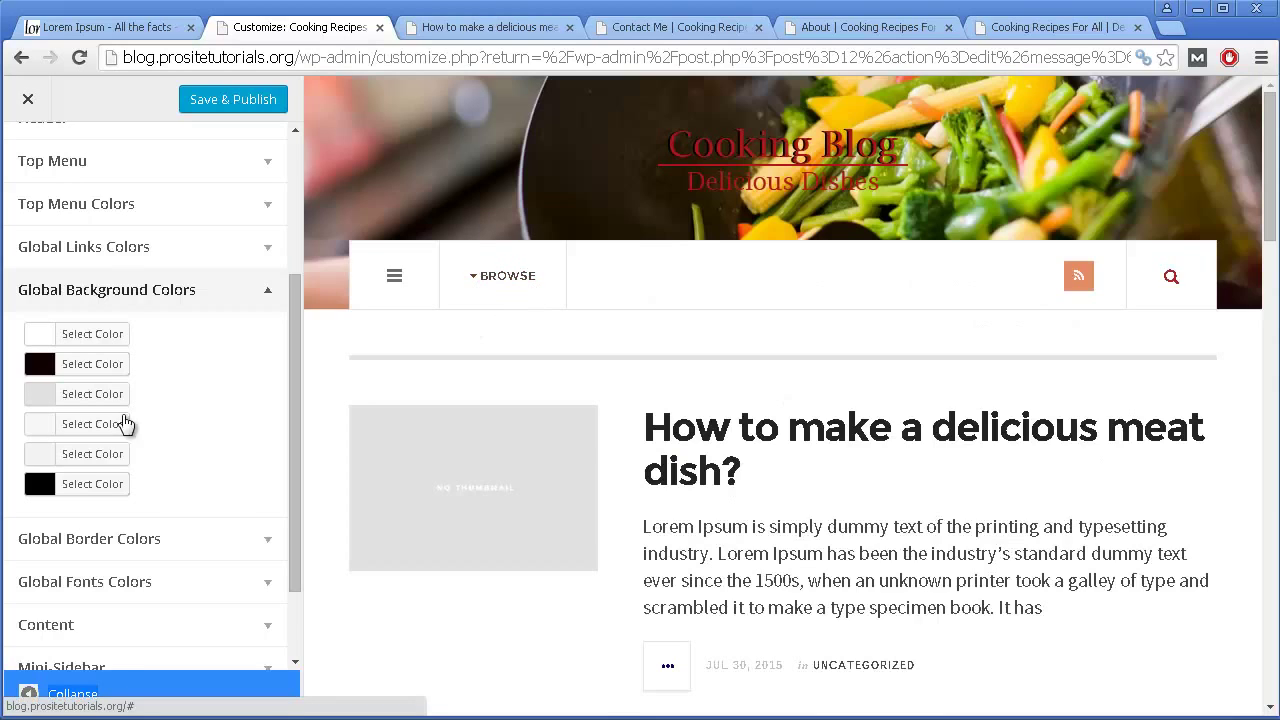
left_click(109, 292)
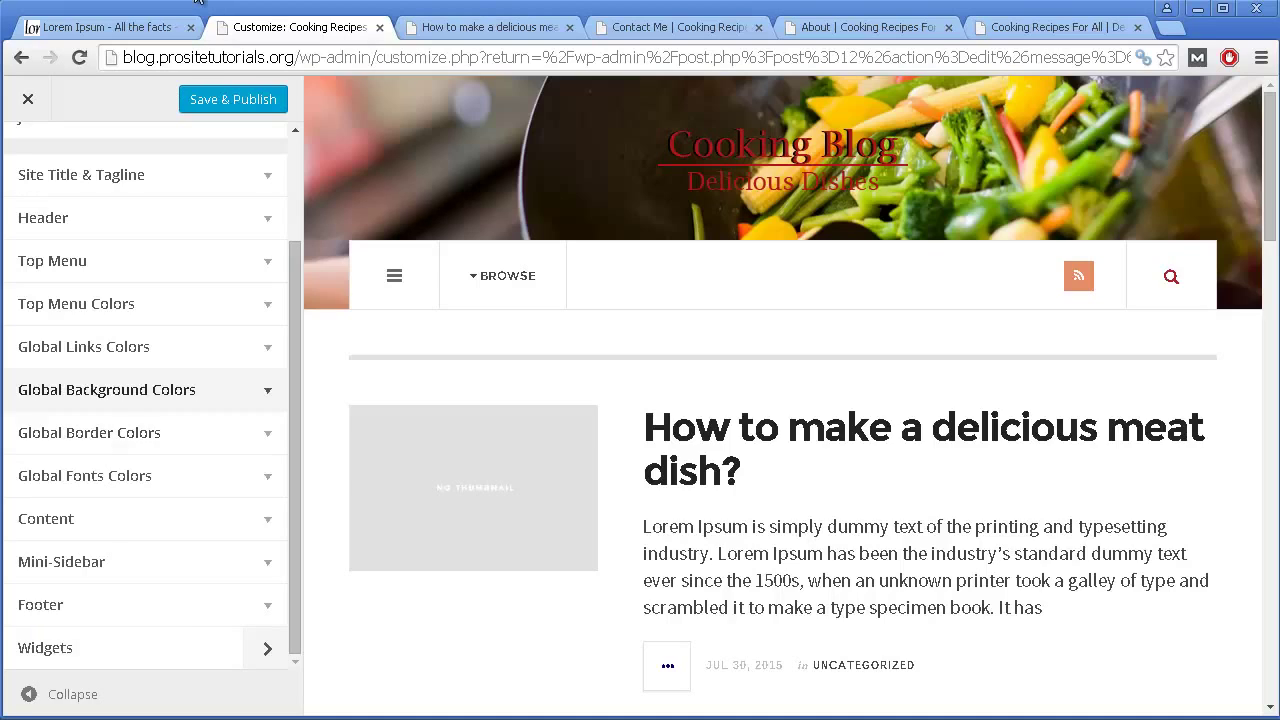
- In Global Border Colors, set the first other border colour to near-black #0a0303
left_click(230, 440)
scroll(223, 300, "down", 1)
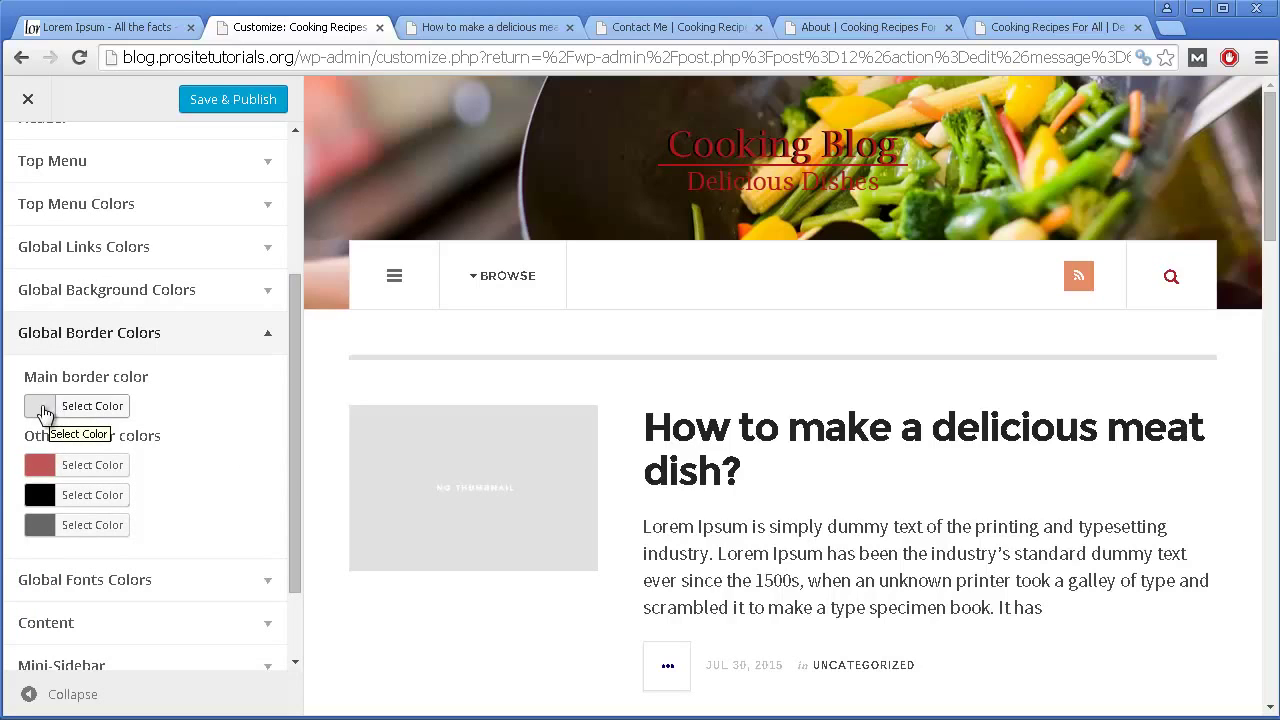
left_click(40, 465)
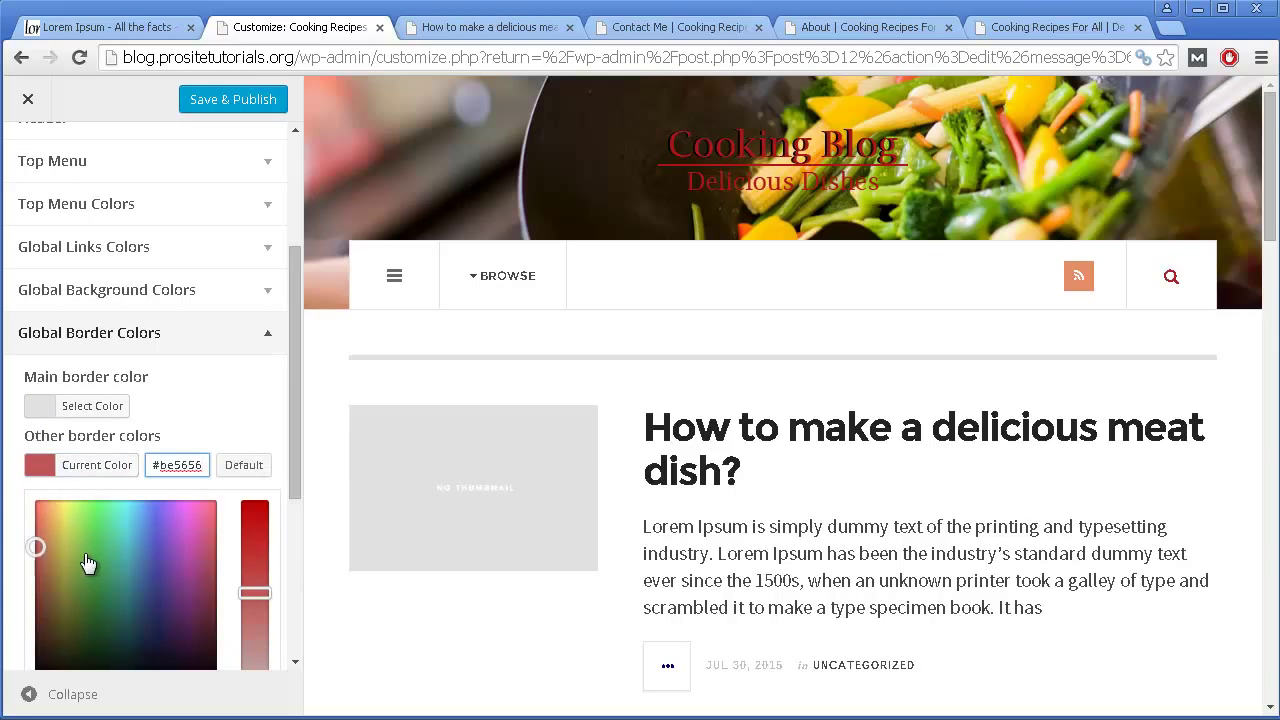
left_click_drag(88, 563, 32, 672)
scroll(209, 563, "down", 3)
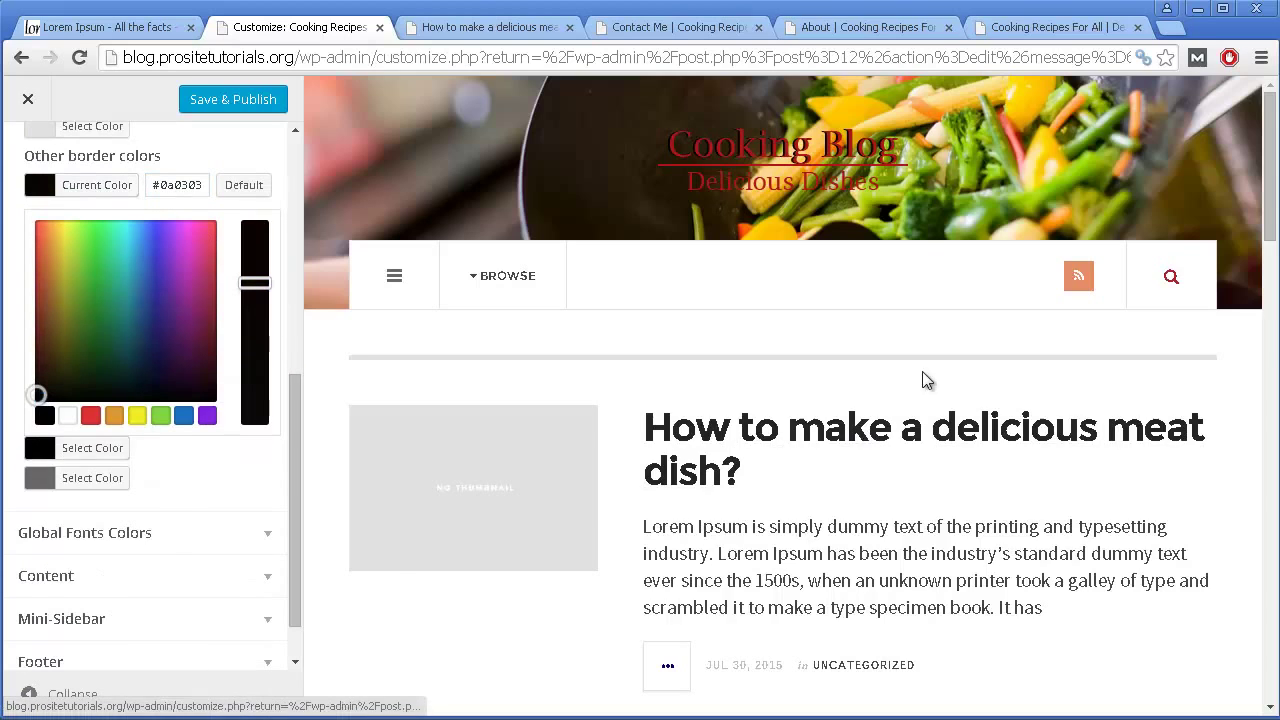
scroll(922, 380, "down", 20)
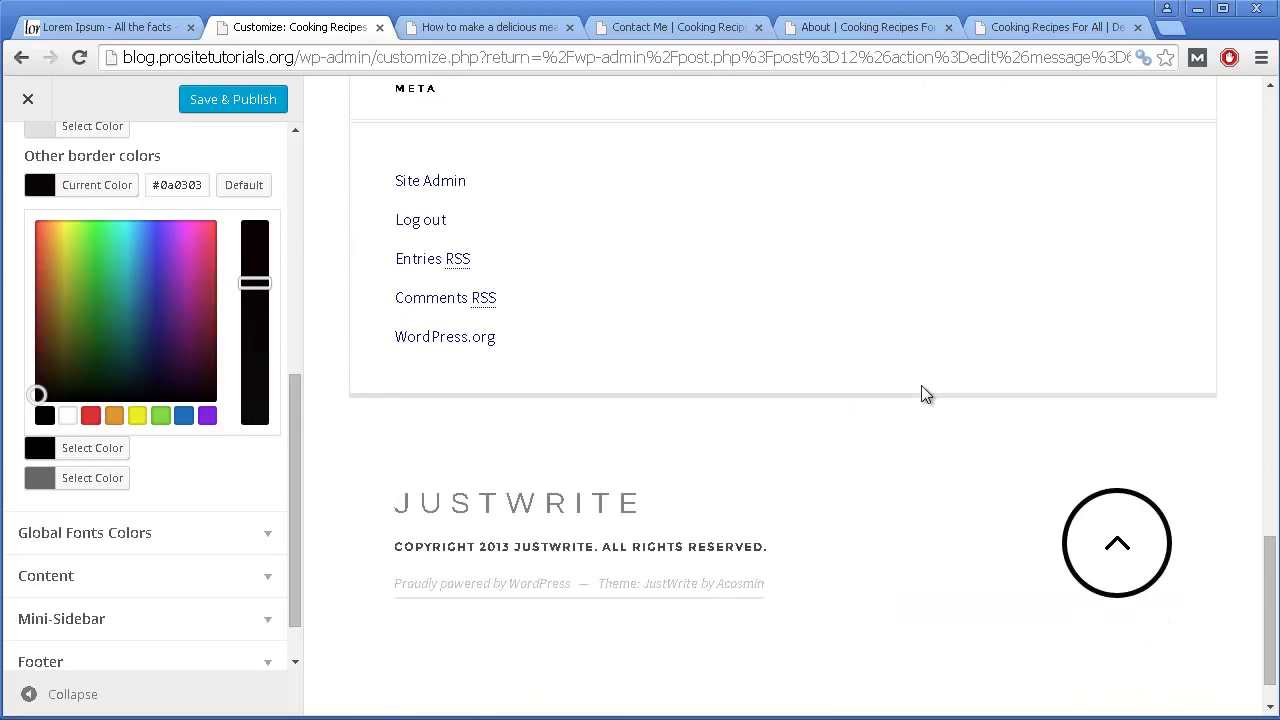
scroll(921, 393, "up", 6)
left_click(103, 166)
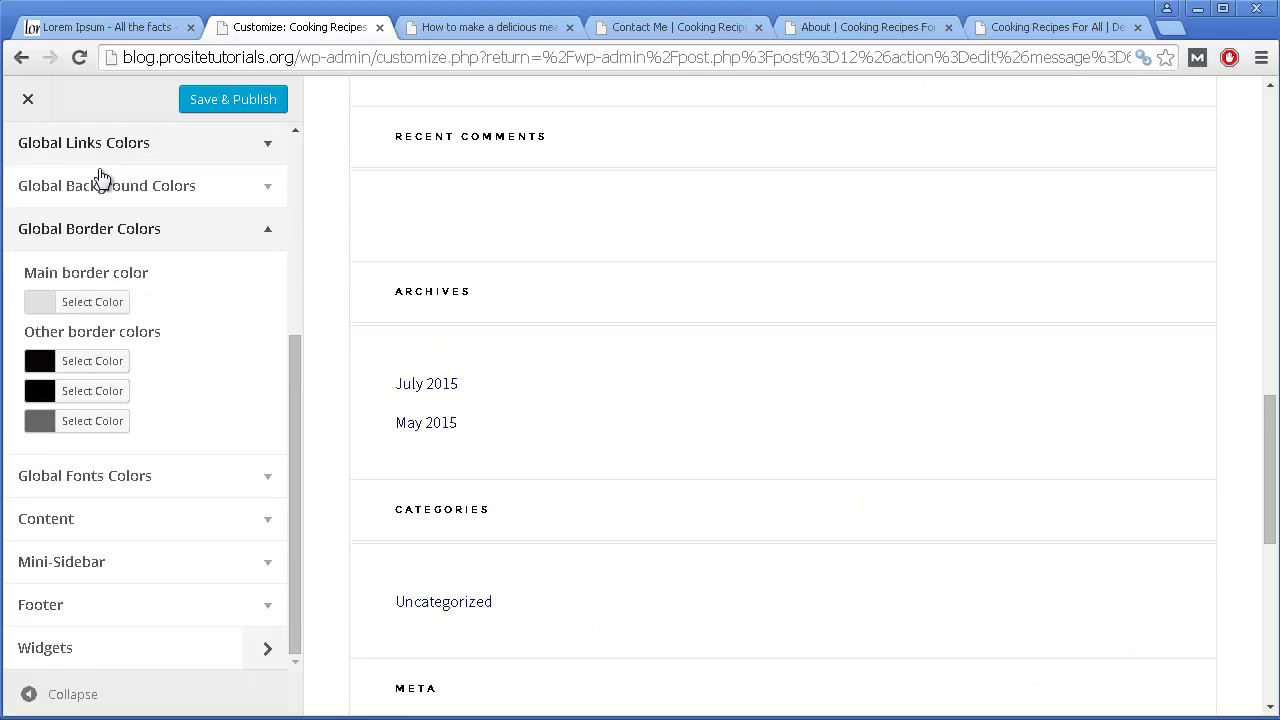
- Set the main border colour to dark grey #4f4f4f and collapse the section
scroll(100, 178, "up", 1)
scroll(310, 377, "up", 2)
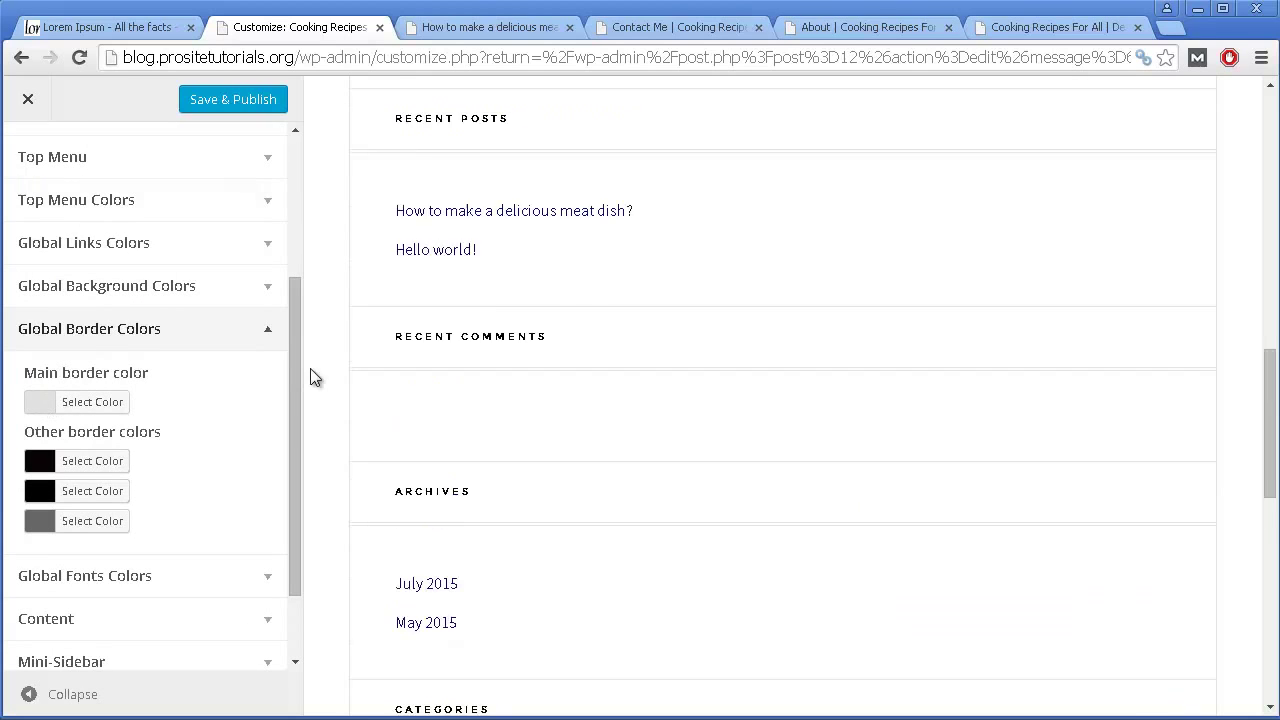
scroll(441, 386, "up", 12)
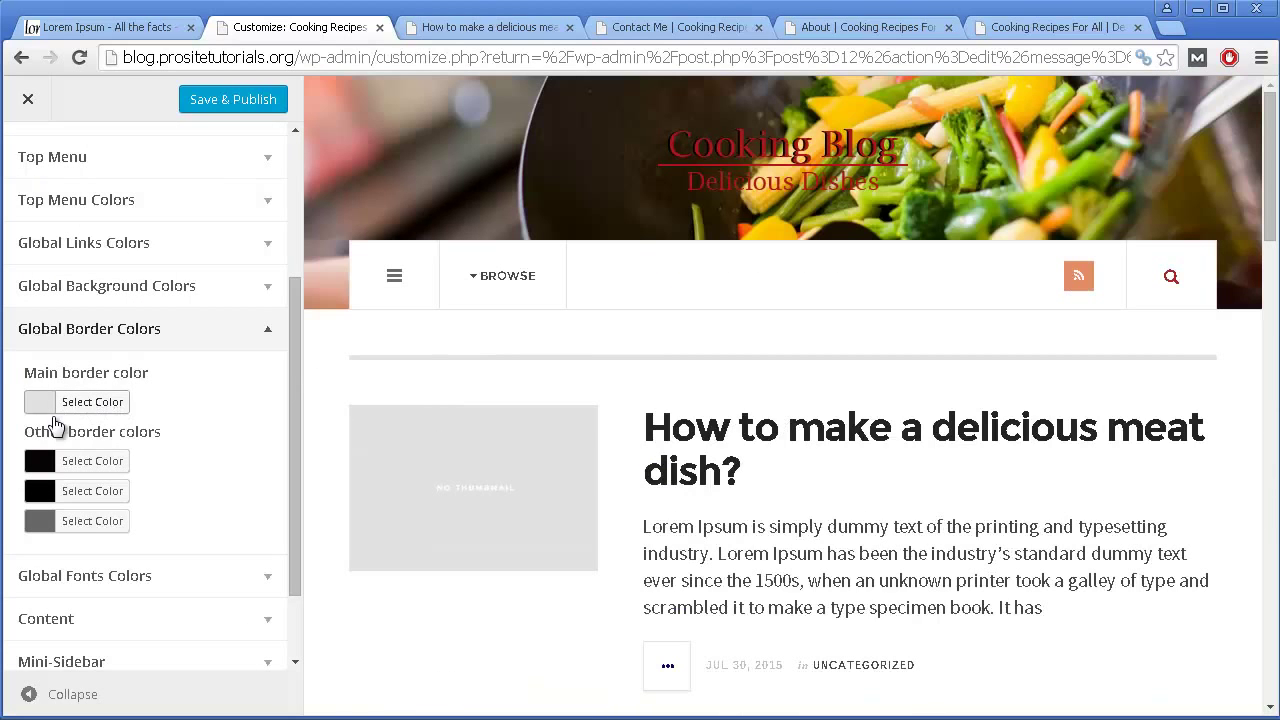
left_click(45, 407)
left_click_drag(50, 470, 37, 614)
left_click_drag(48, 470, 89, 570)
left_click_drag(60, 518, 35, 564)
left_click(200, 363)
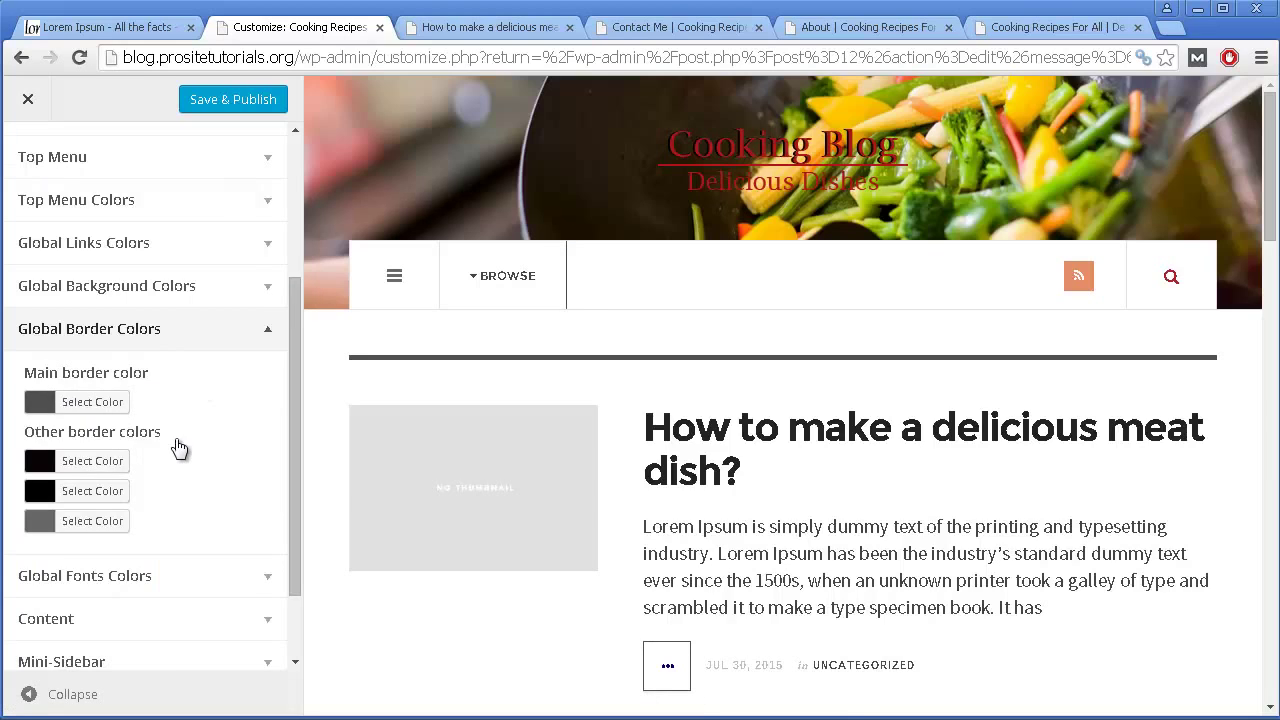
scroll(180, 452, "down", 1)
scroll(200, 300, "up", 1)
left_click(222, 294)
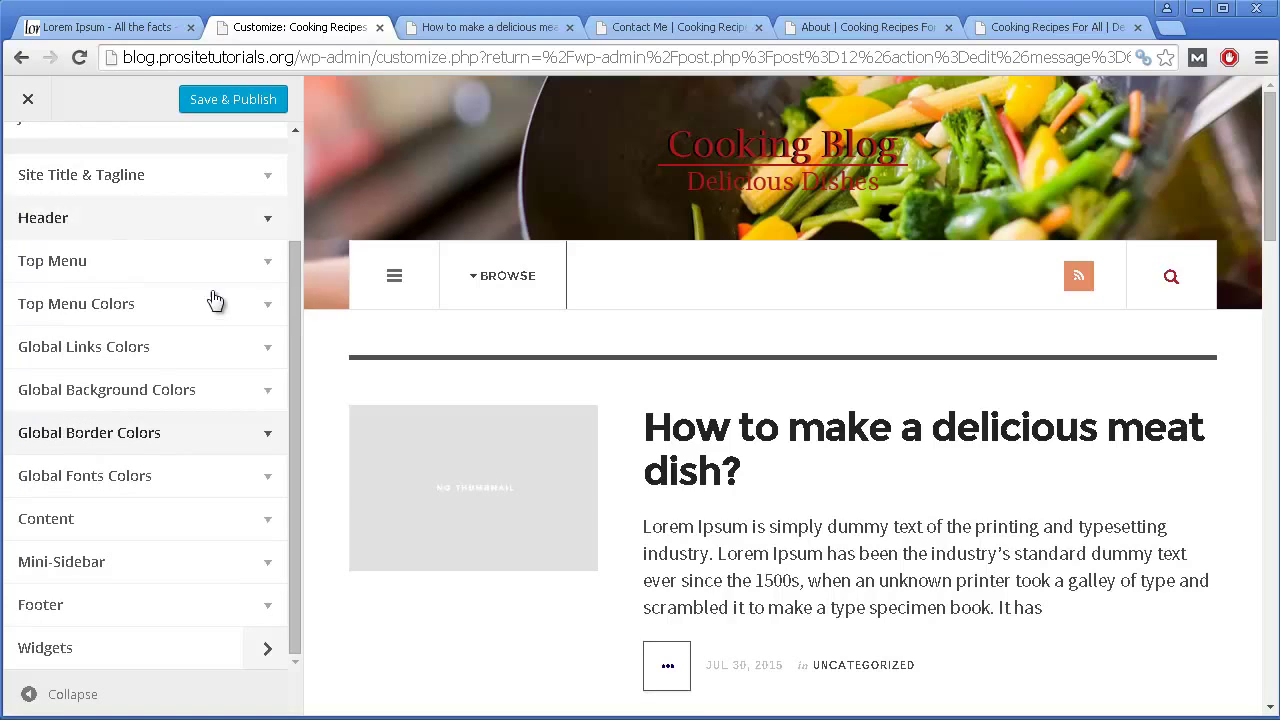
- Switch the Content font family from Style #1 to Style #3
left_click(177, 472)
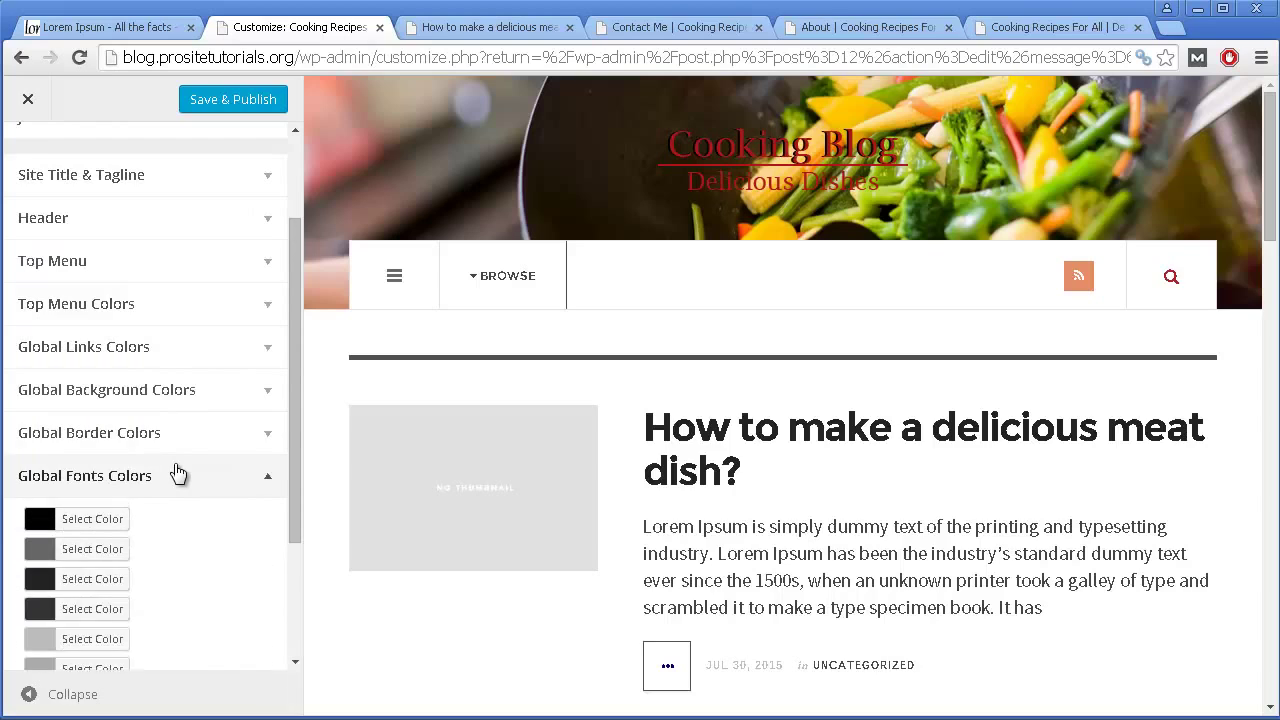
scroll(177, 466, "down", 1)
left_click(125, 390)
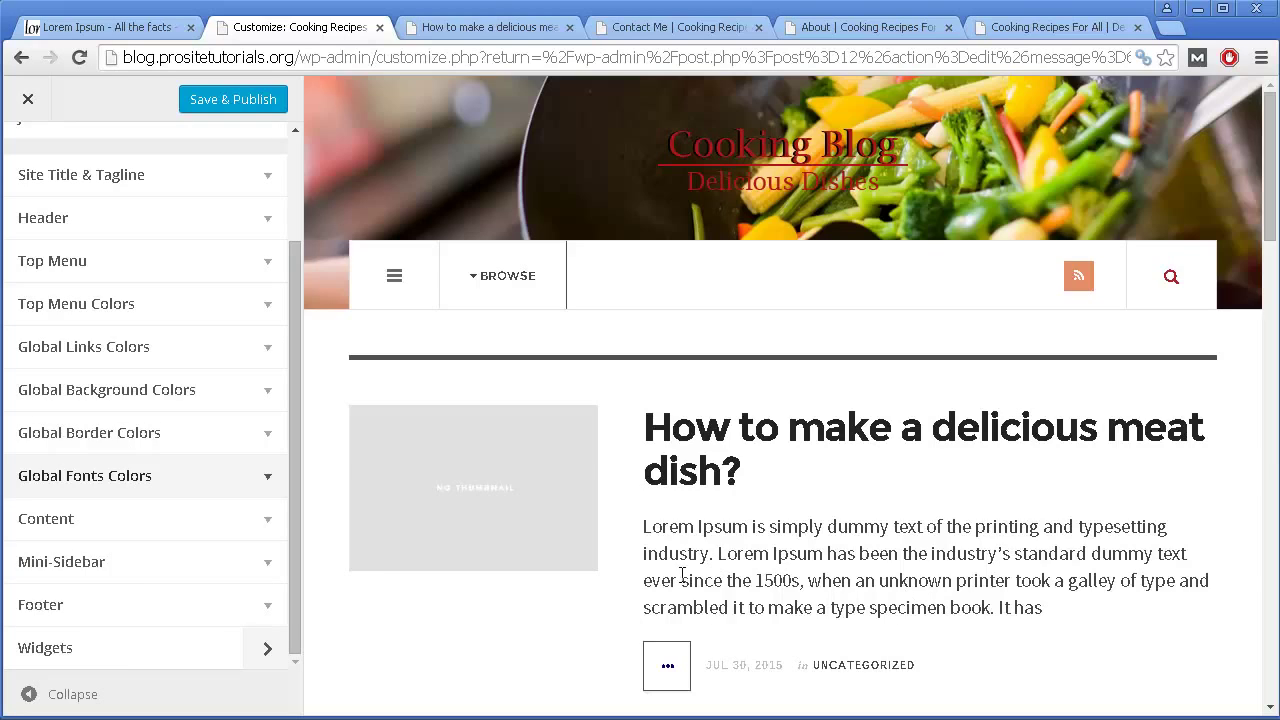
left_click(84, 530)
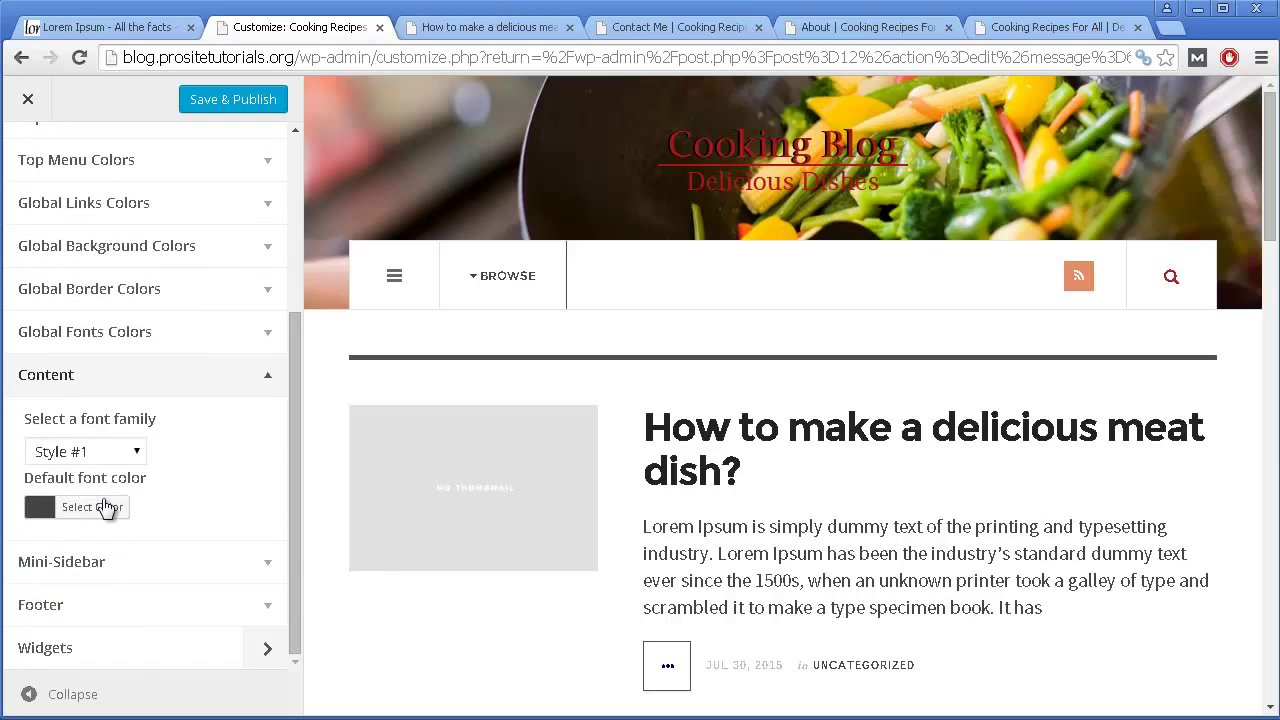
left_click(52, 450)
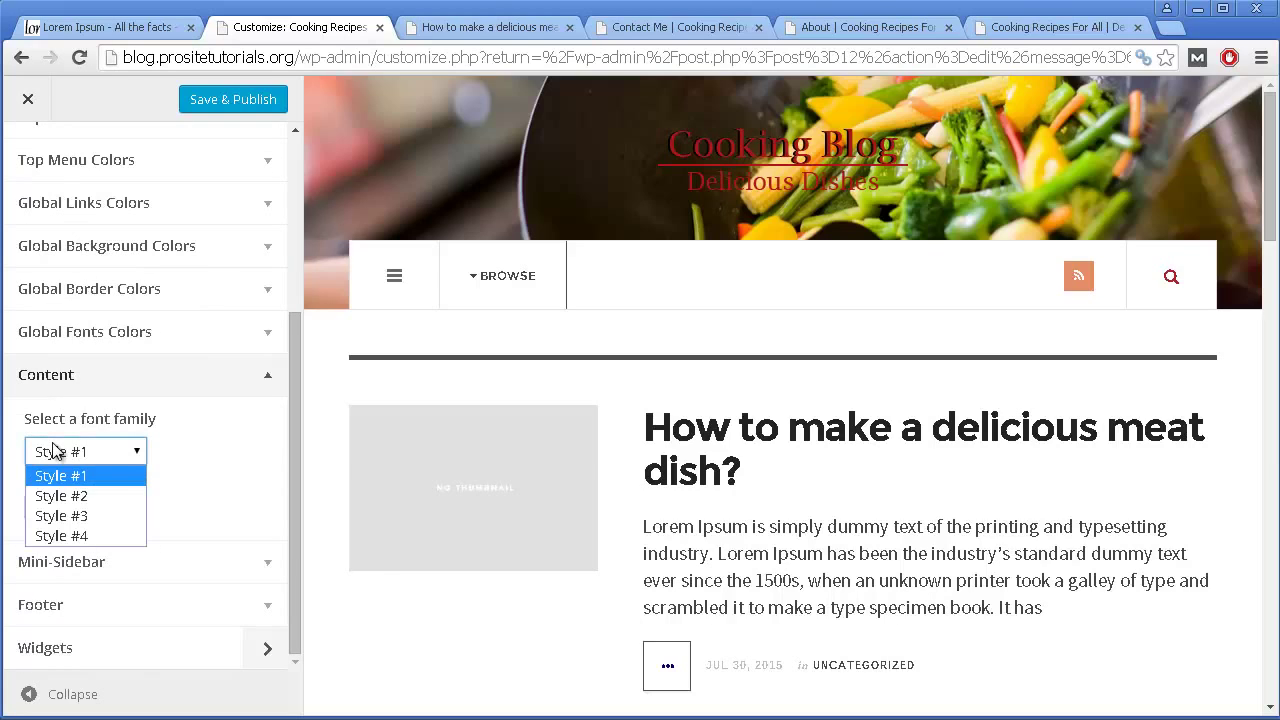
left_click(66, 516)
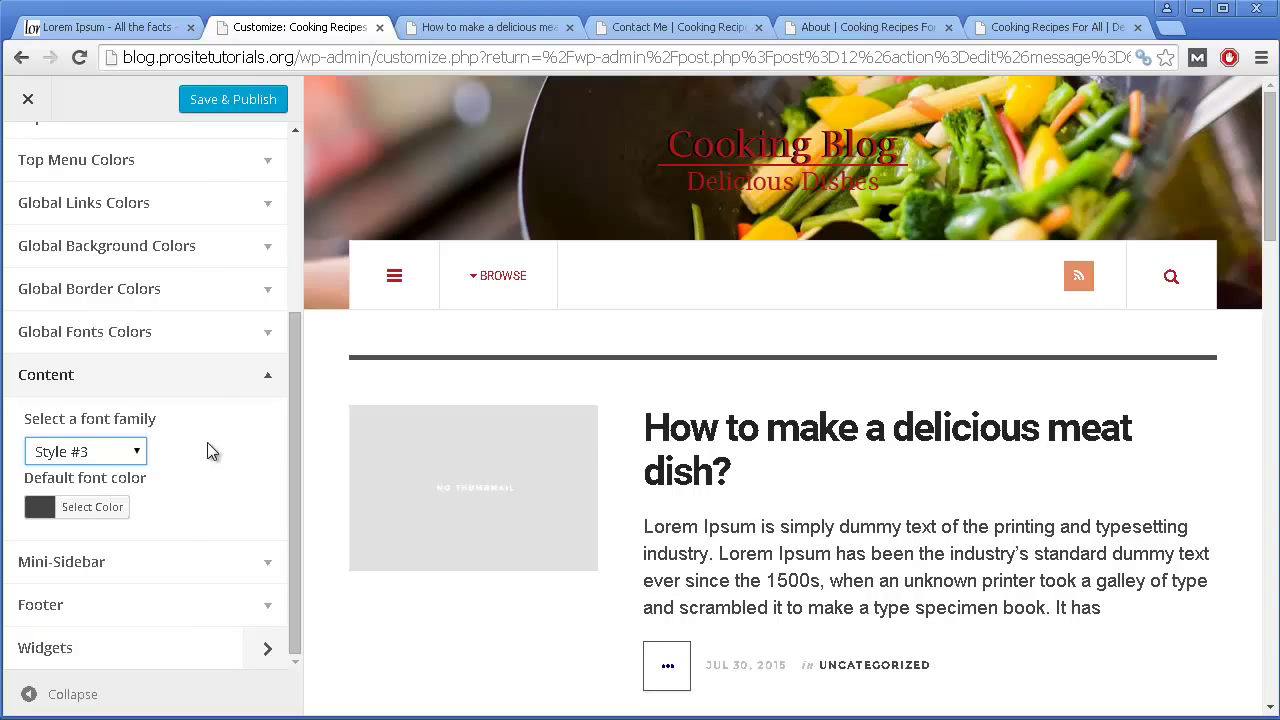
left_click(214, 394)
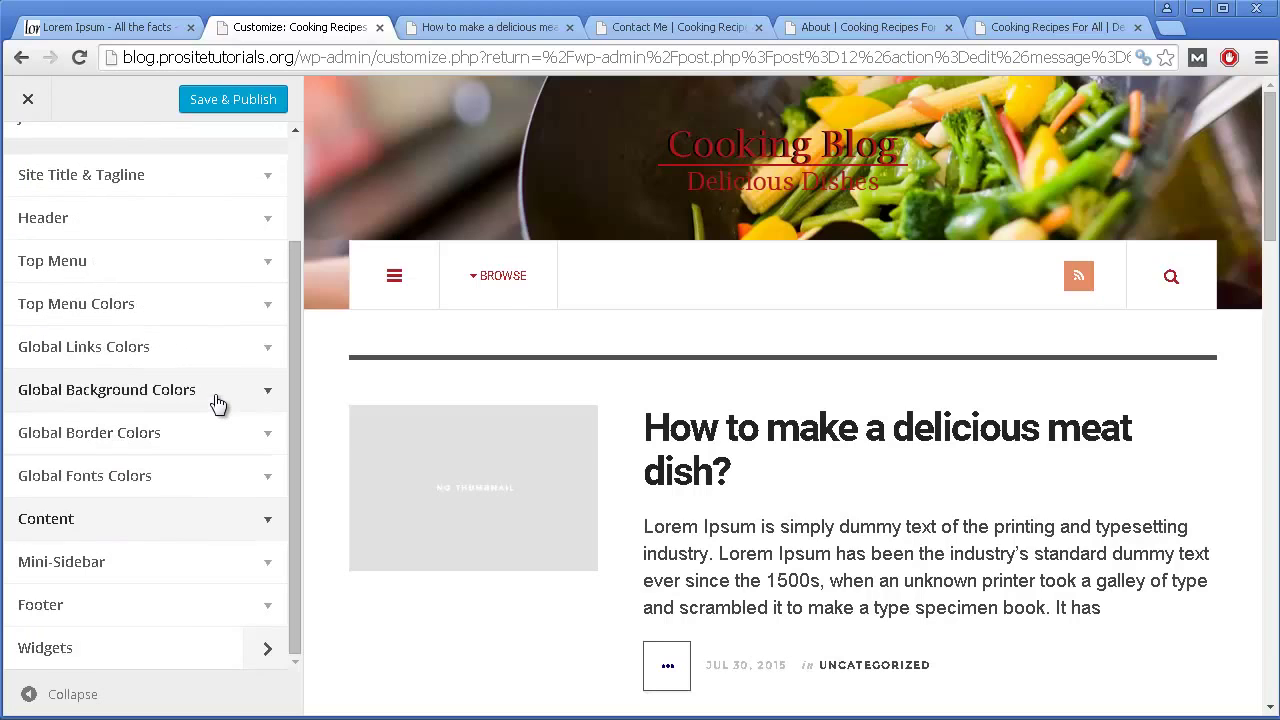
- Expand the Top Menu settings and set the menu background colour to #1e1e1e
scroll(200, 560, "up", 2)
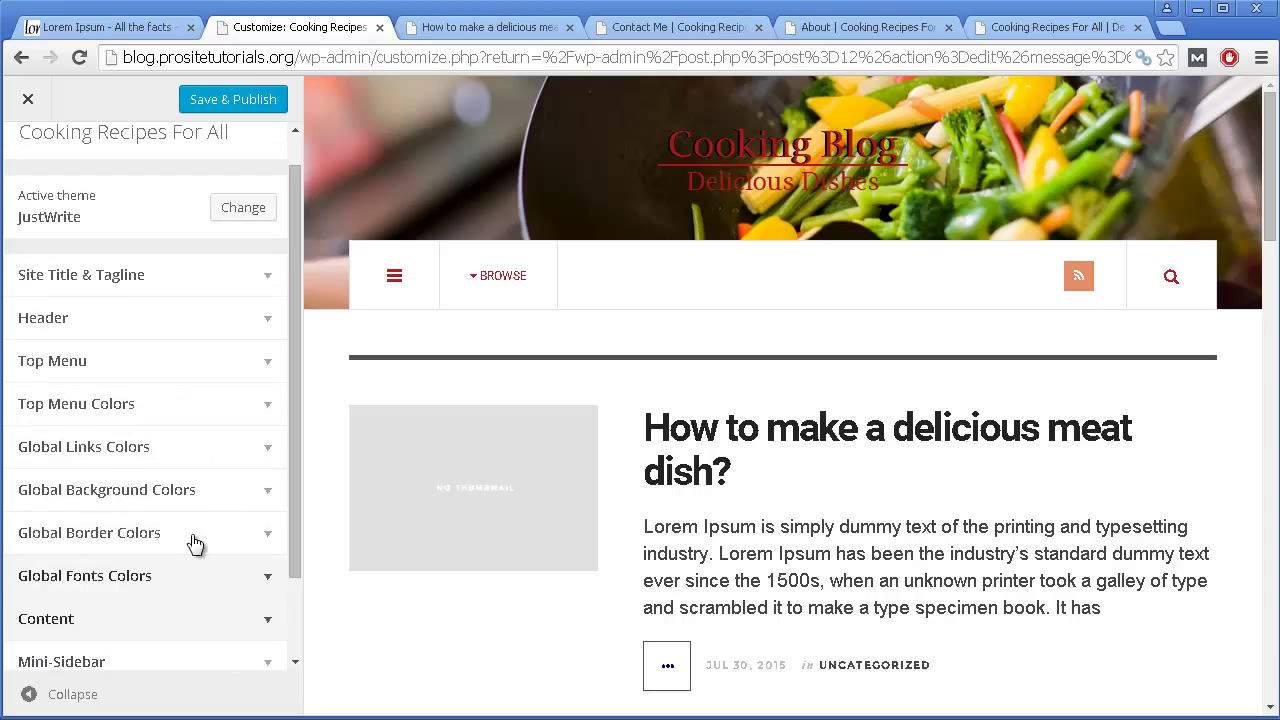
left_click(148, 368)
scroll(144, 380, "down", 3)
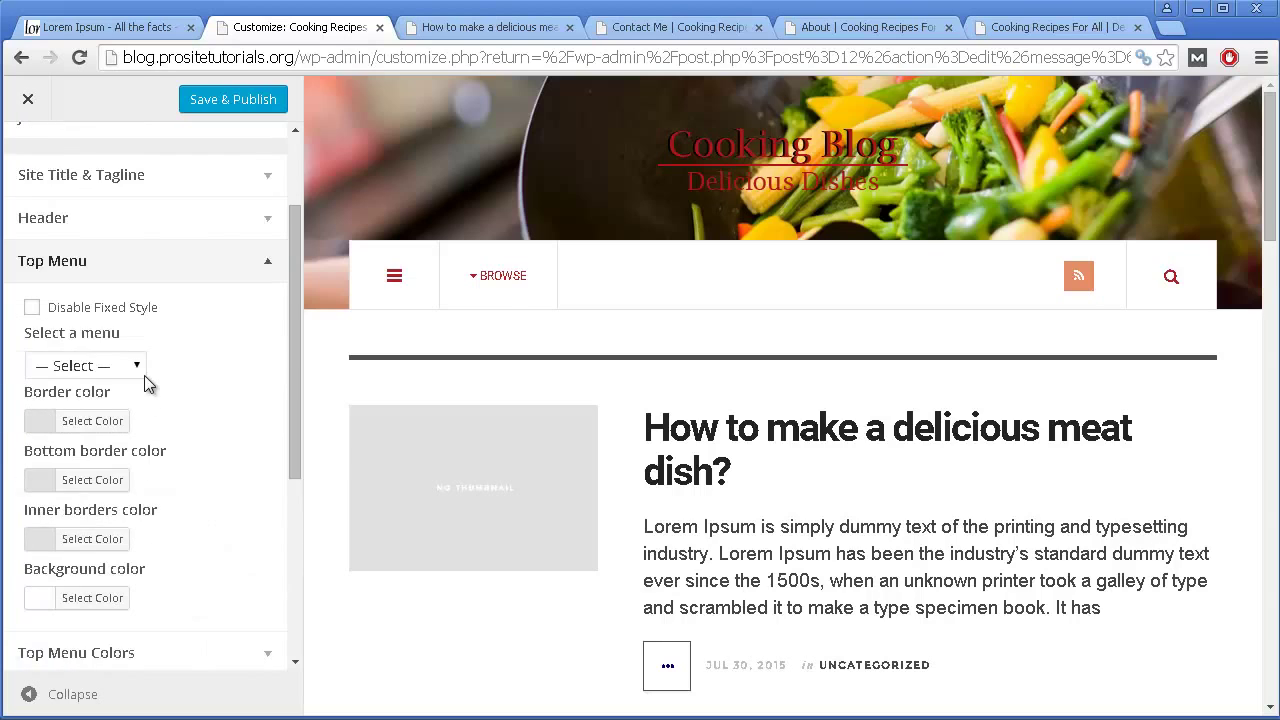
scroll(142, 470, "up", 2)
left_click(37, 608)
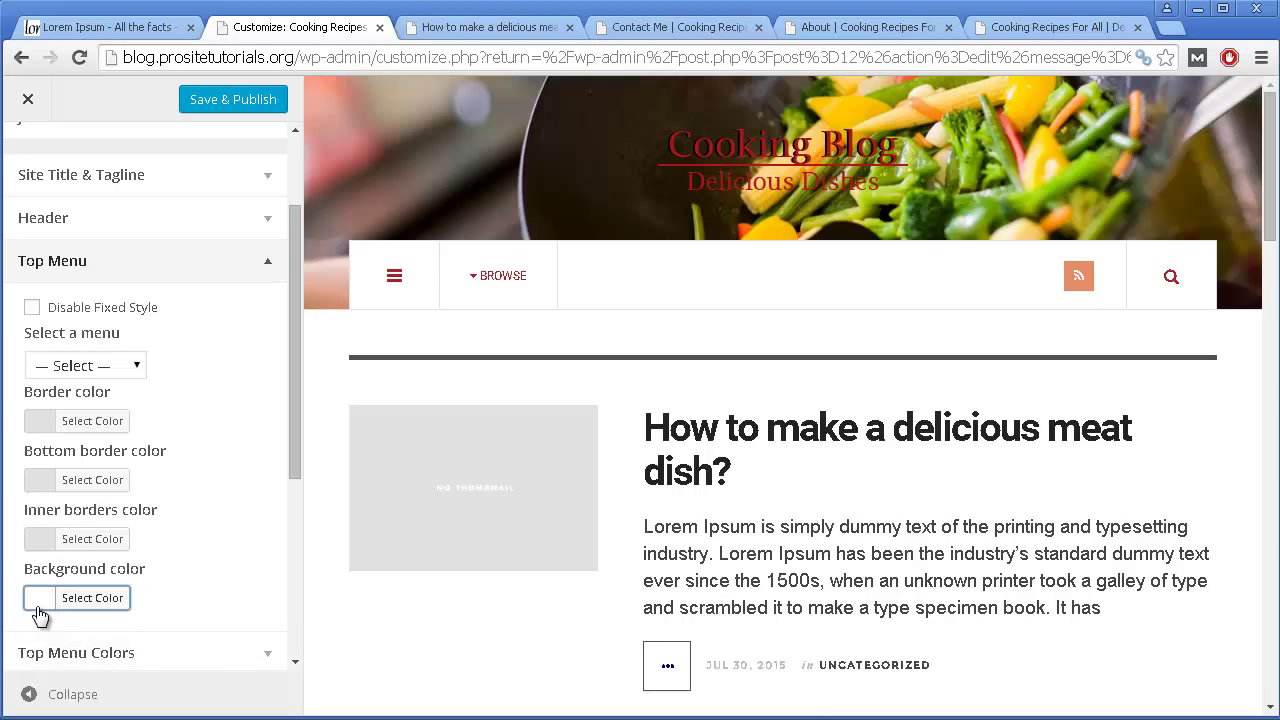
scroll(146, 560, "down", 1)
scroll(146, 560, "down", 1)
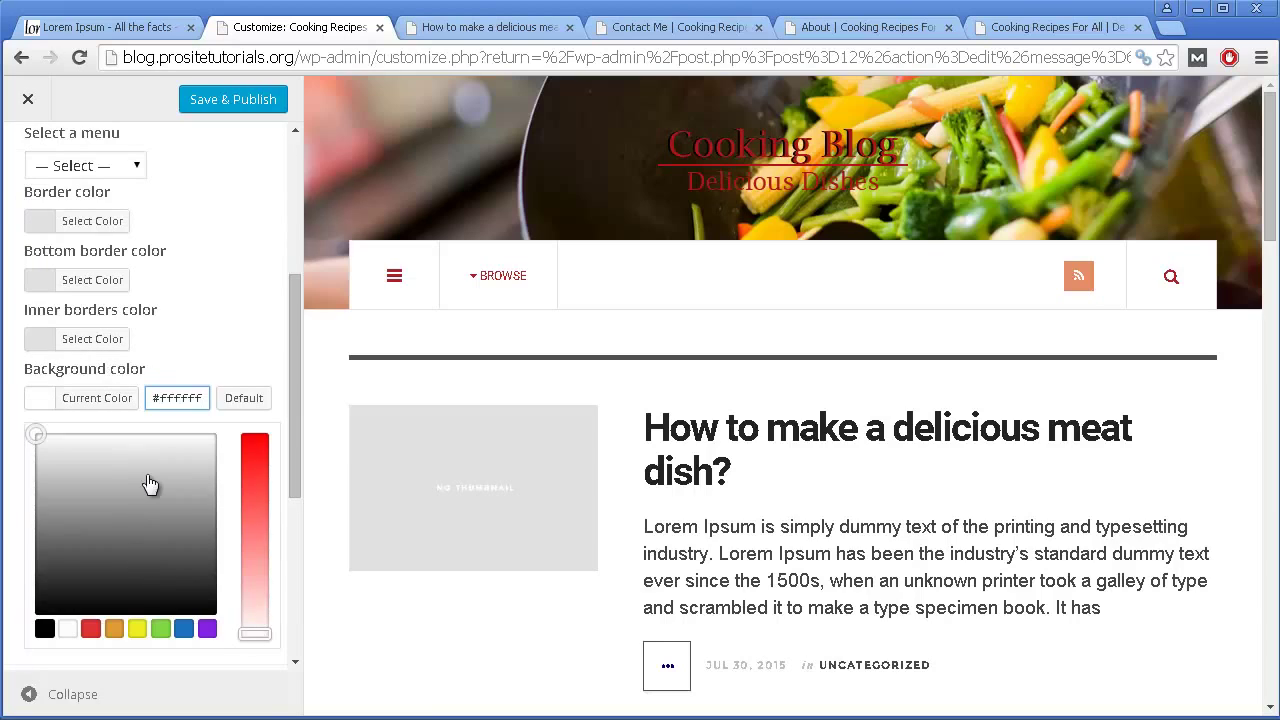
left_click_drag(88, 554, 46, 594)
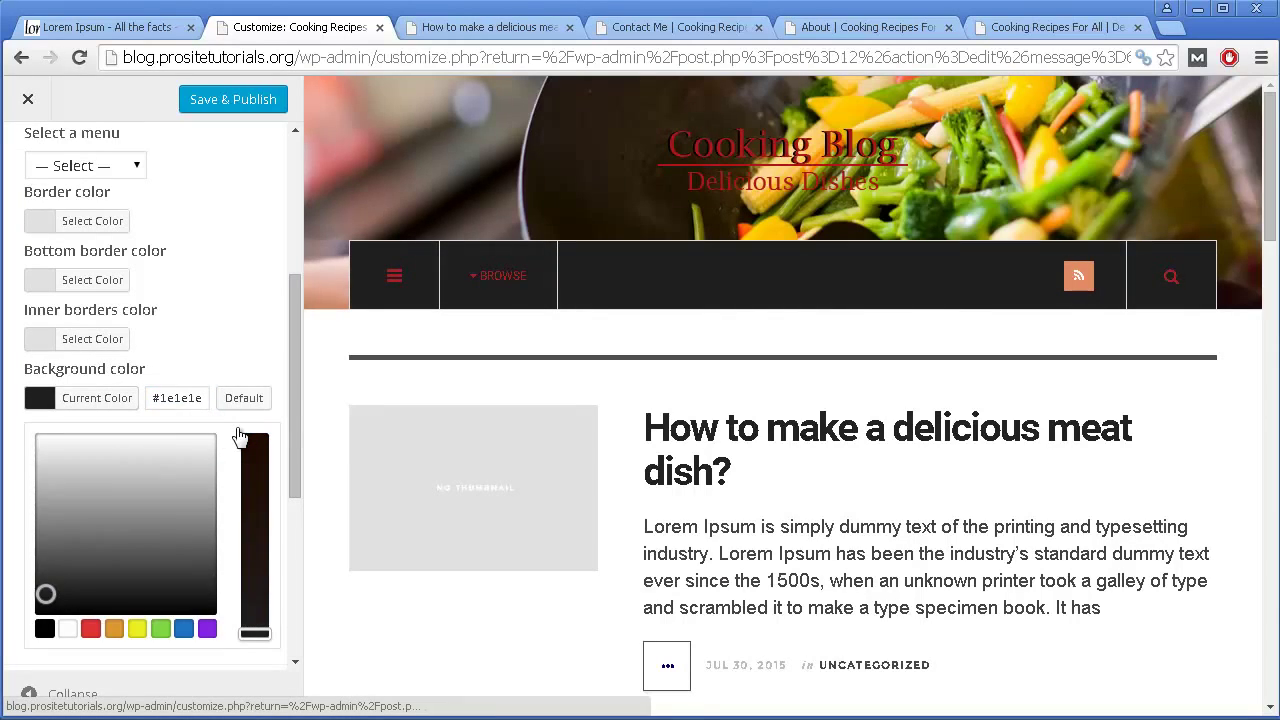
scroll(166, 423, "up", 1)
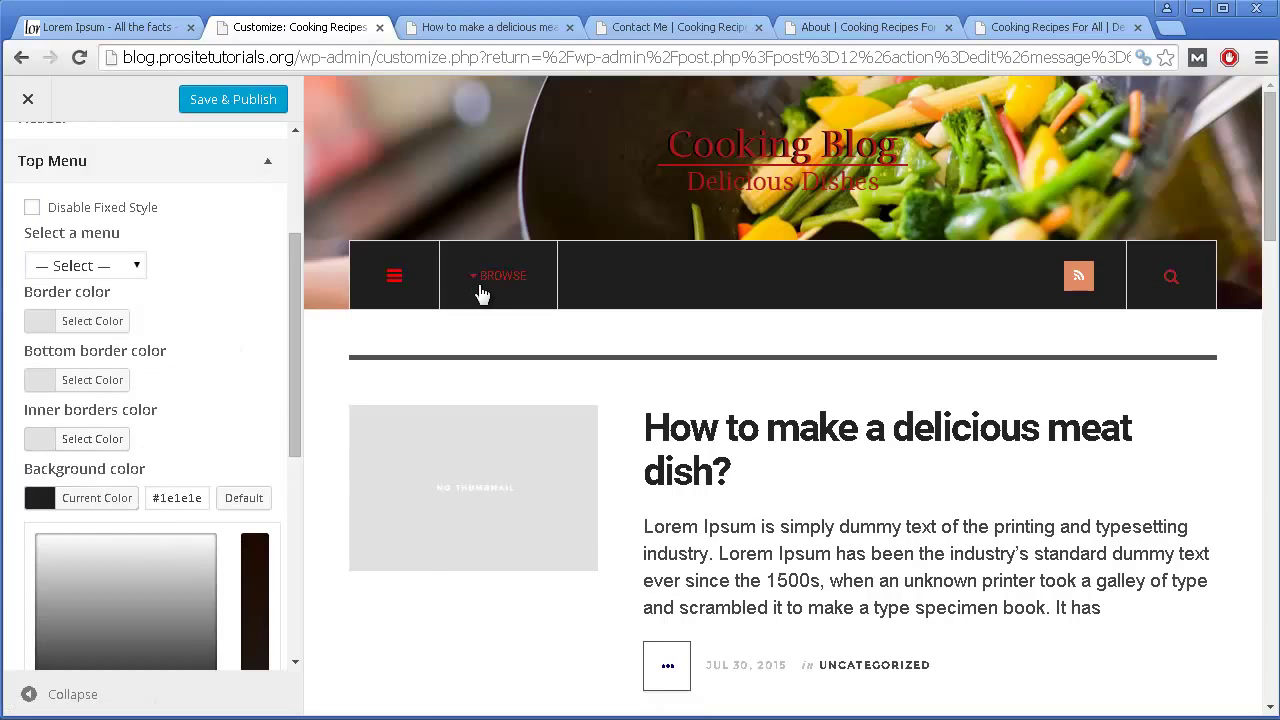
- Make the inner, bottom and top menu border colours near-black, then Save & Publish
left_click(58, 438)
left_click_drag(62, 502, 34, 657)
scroll(214, 496, "up", 3)
left_click(46, 463)
left_click(44, 388)
left_click_drag(97, 508, 37, 591)
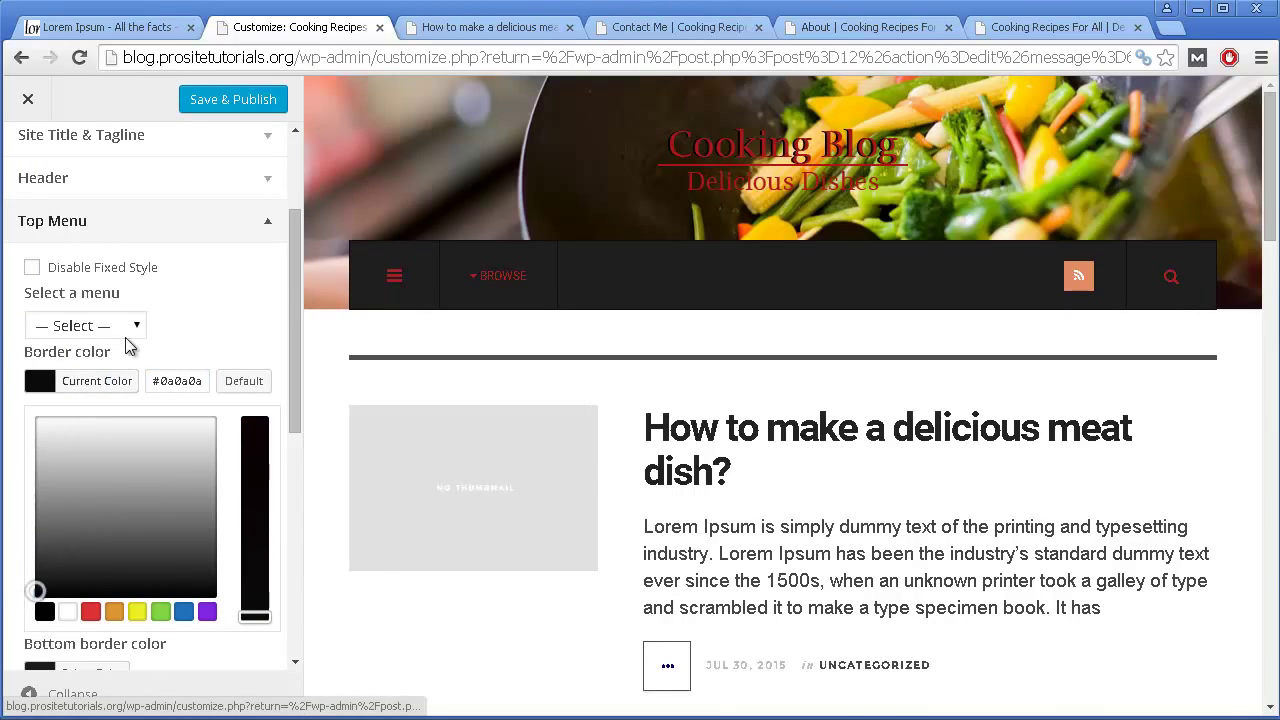
left_click(110, 348)
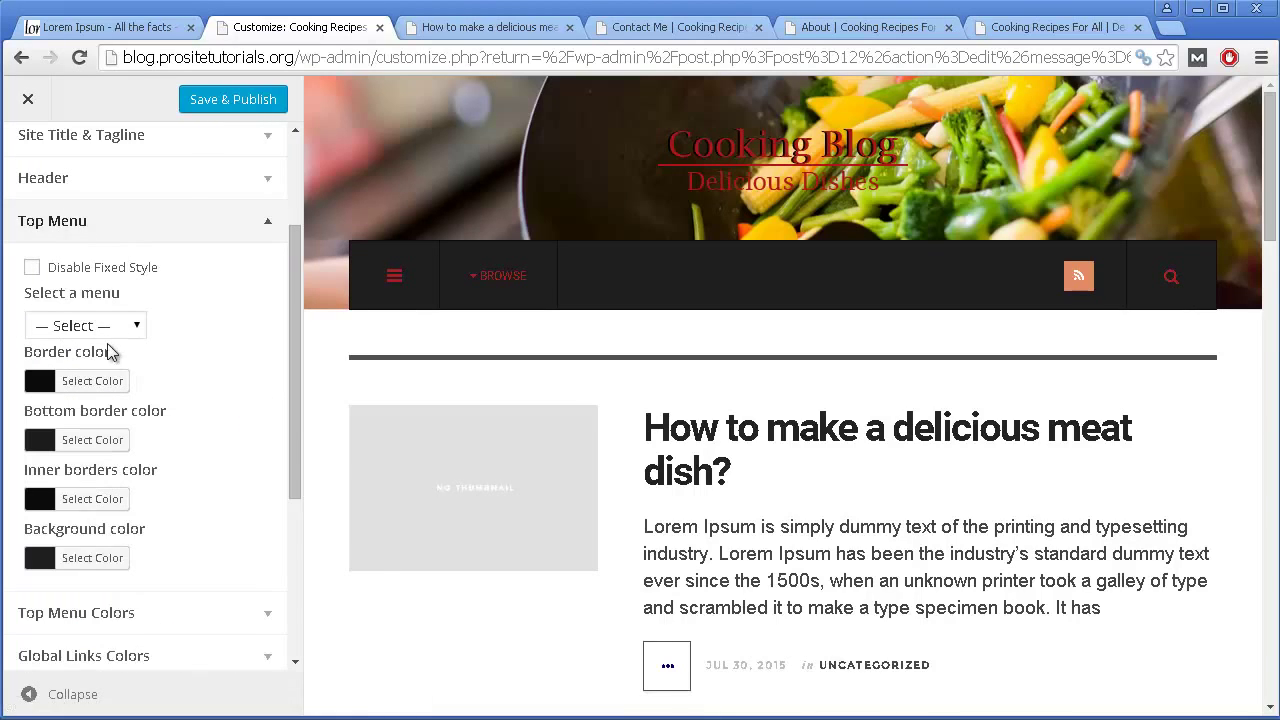
left_click(137, 224)
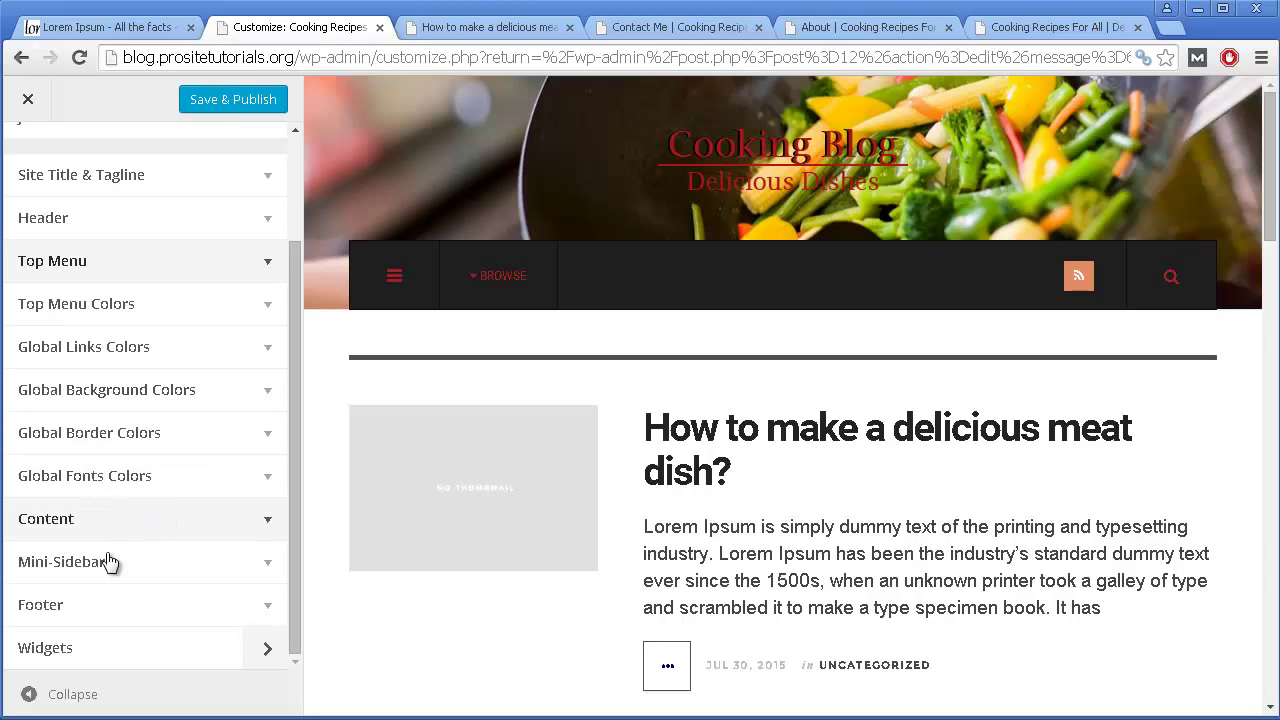
left_click(201, 108)
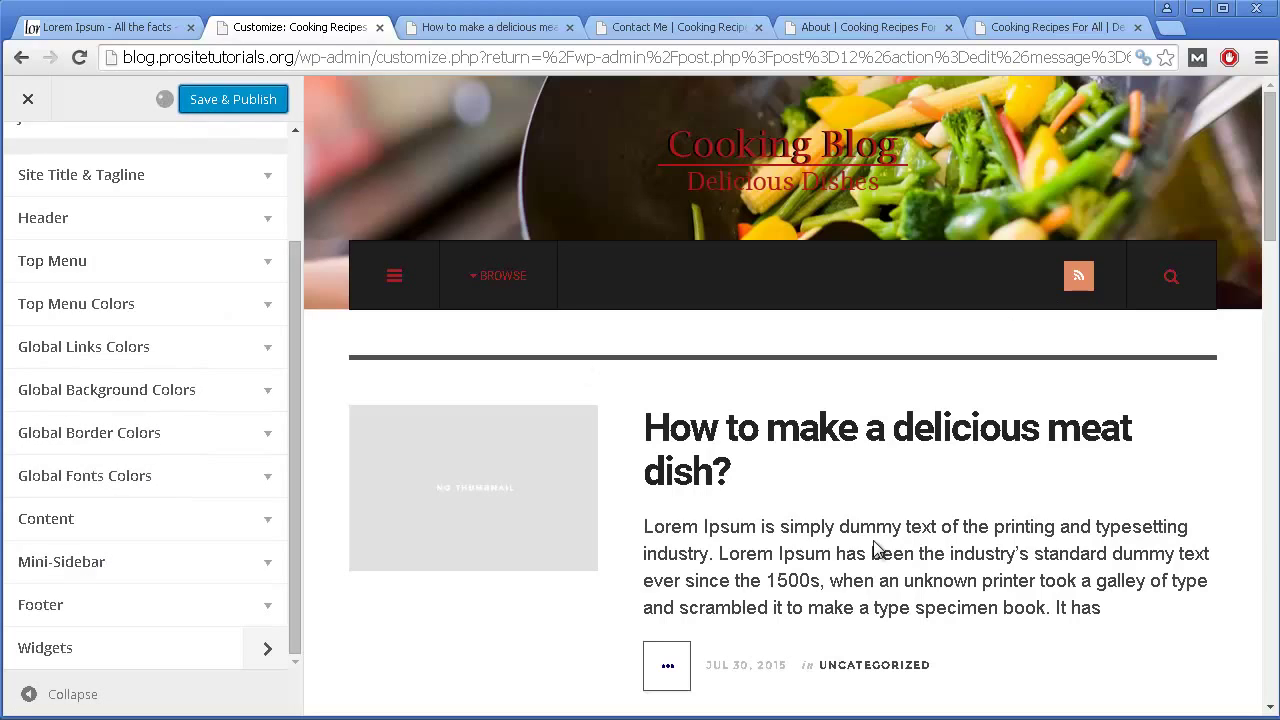
- Reload the meat dish post preview, review the dark top menu, and select the header title and tagline
left_click(482, 32)
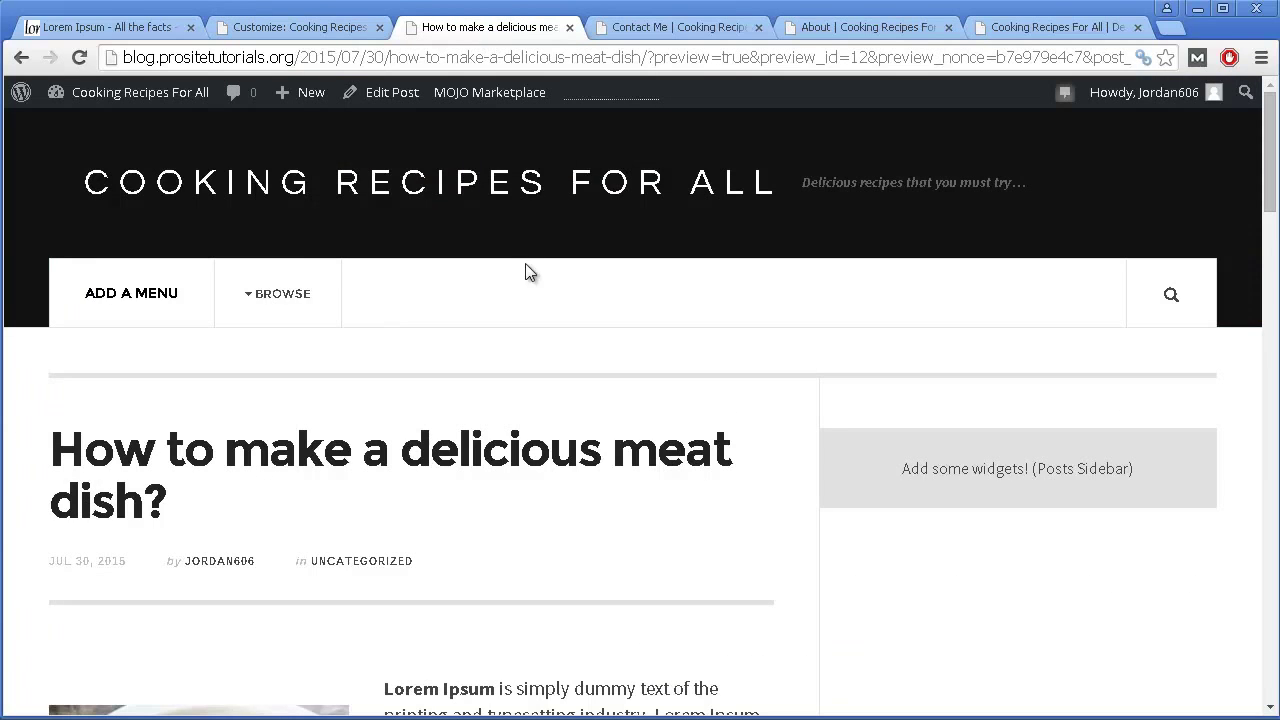
left_click(84, 57)
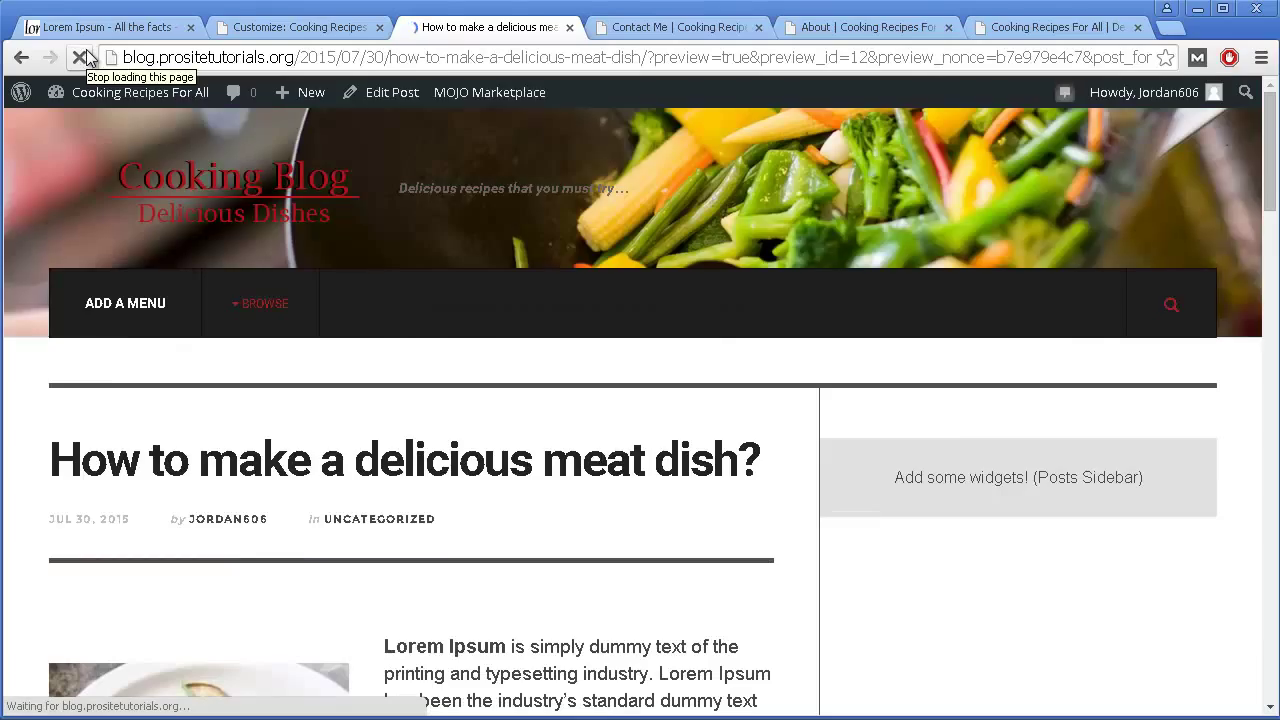
scroll(648, 425, "down", 10)
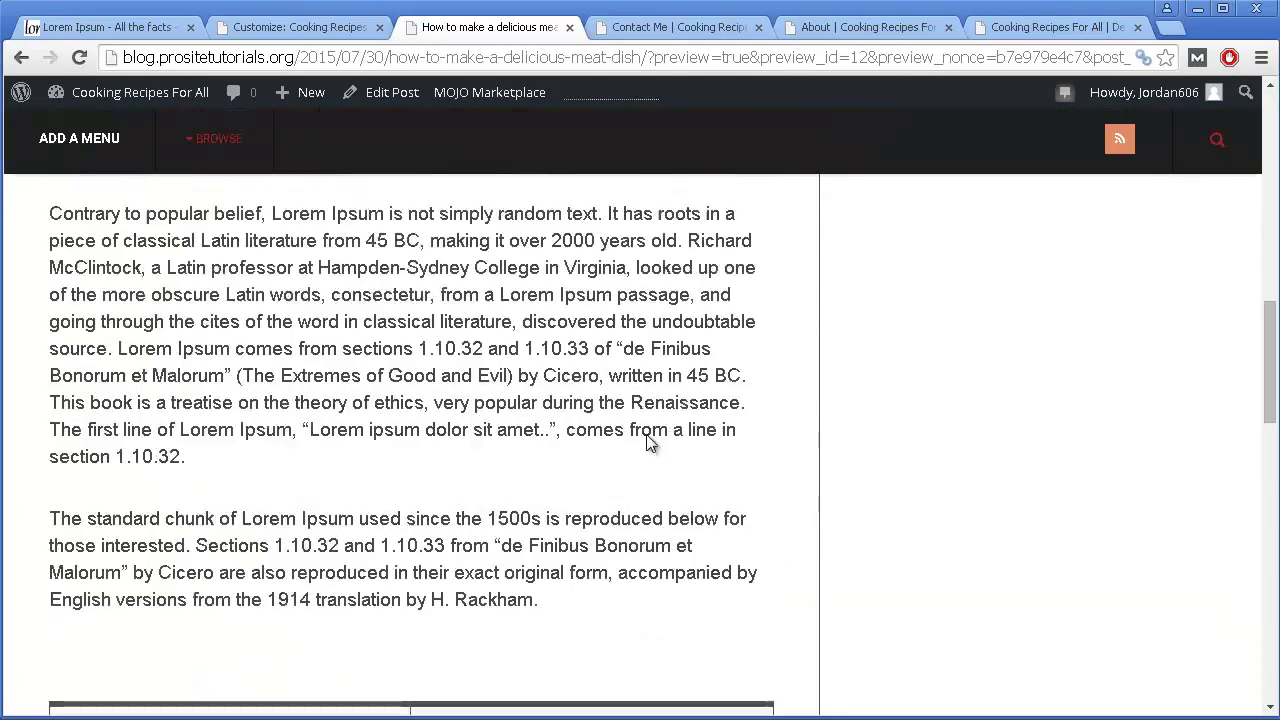
scroll(648, 443, "up", 10)
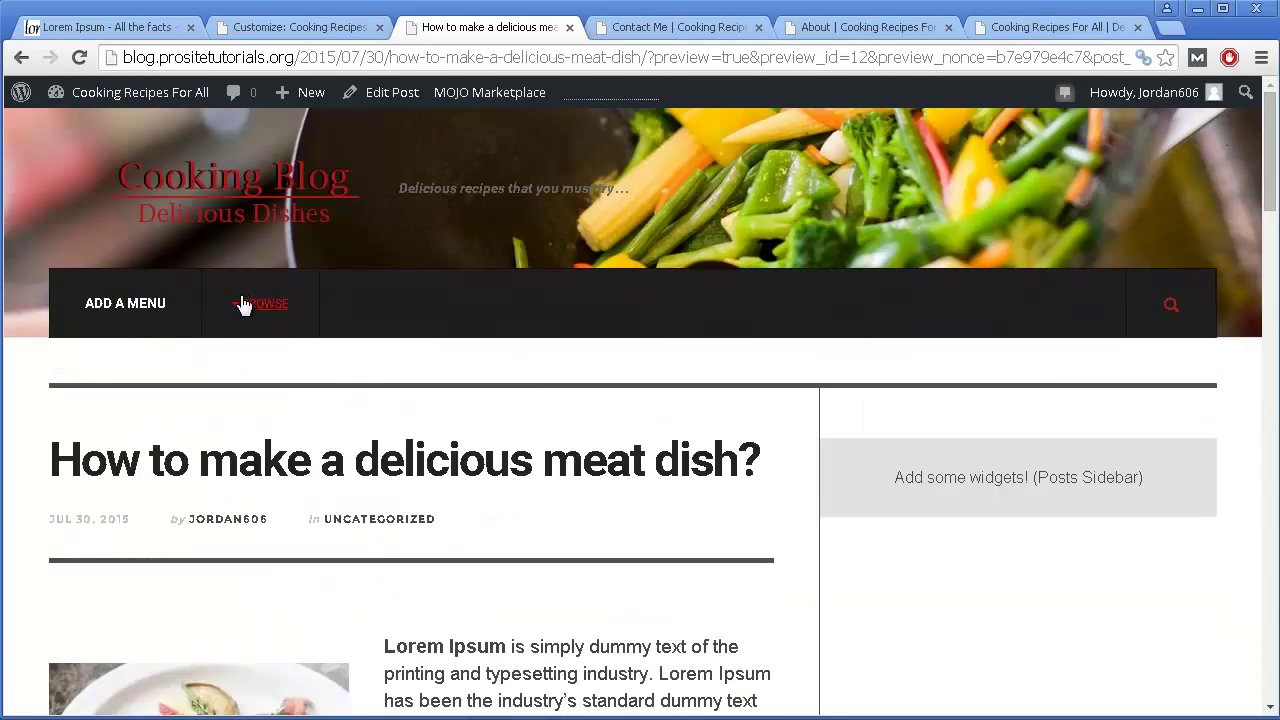
scroll(1211, 515, "down", 2)
scroll(1211, 515, "up", 2)
scroll(1185, 522, "down", 1)
scroll(480, 306, "up", 1)
left_click_drag(391, 191, 520, 192)
left_click_drag(628, 190, 414, 196)
- Clear both the Site Title and Tagline fields, publish, and go back to the post preview
left_click(300, 27)
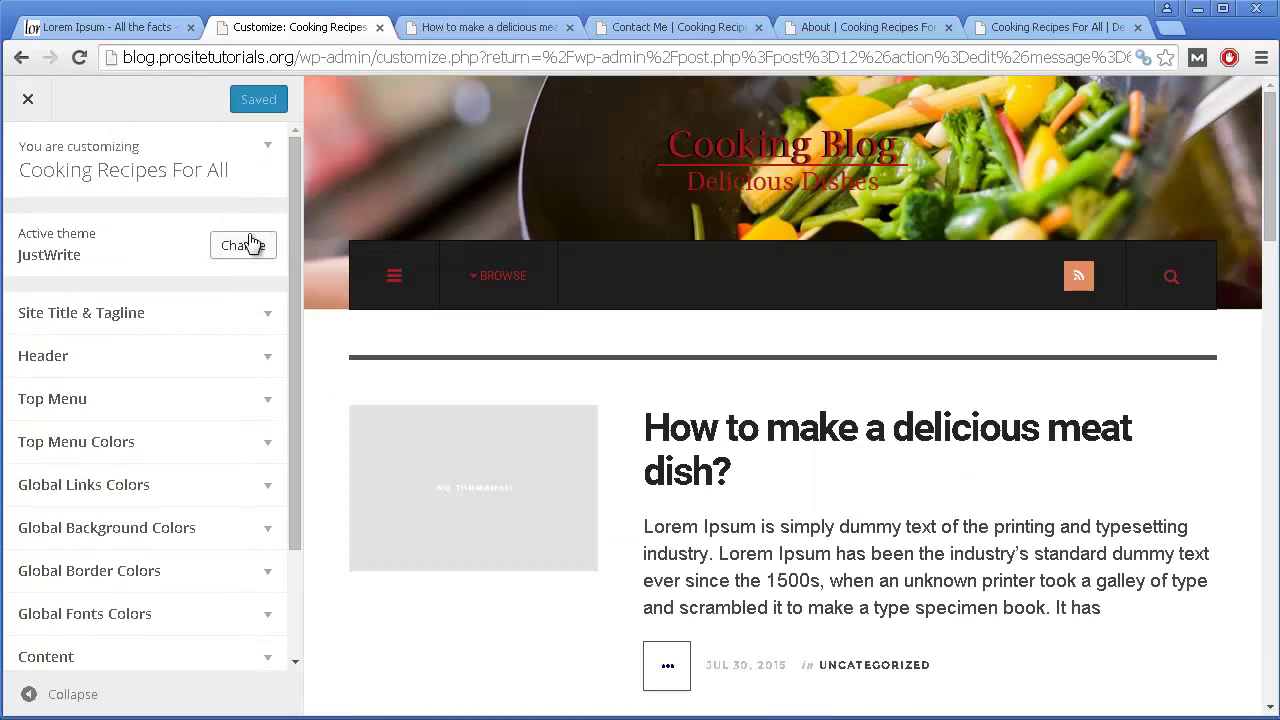
left_click(165, 328)
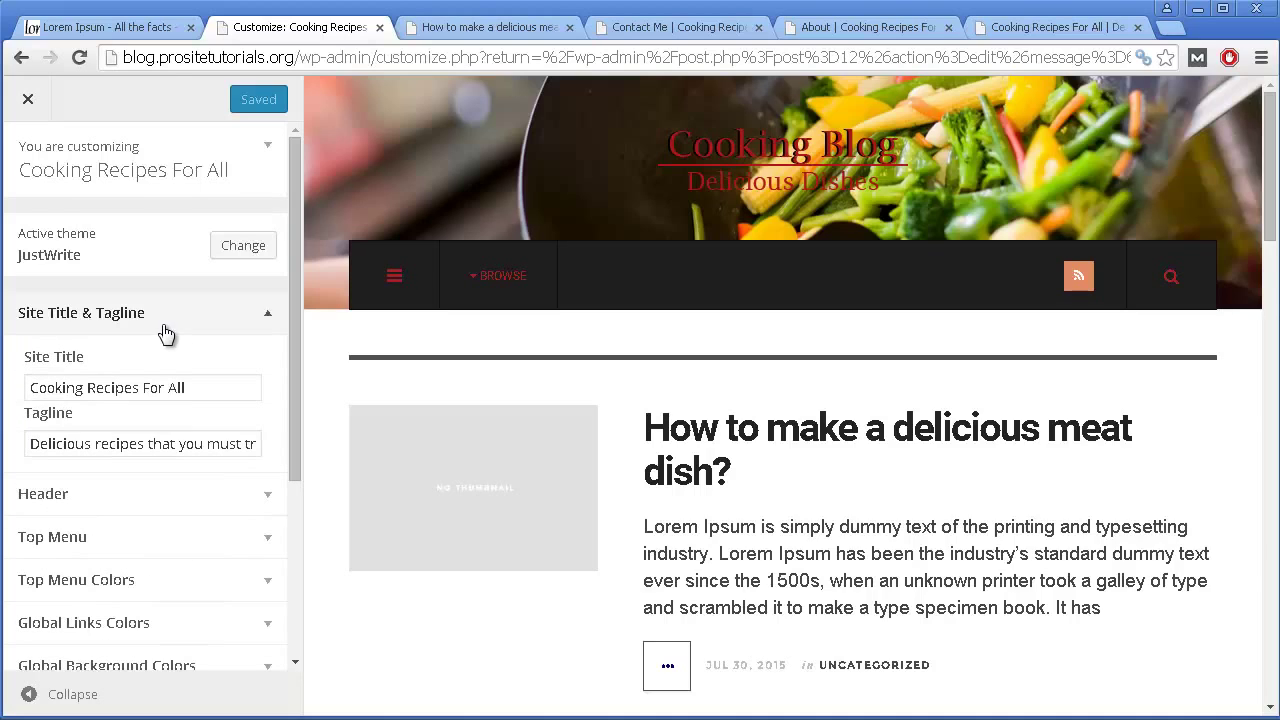
left_click(77, 452)
key("ctrl+a")
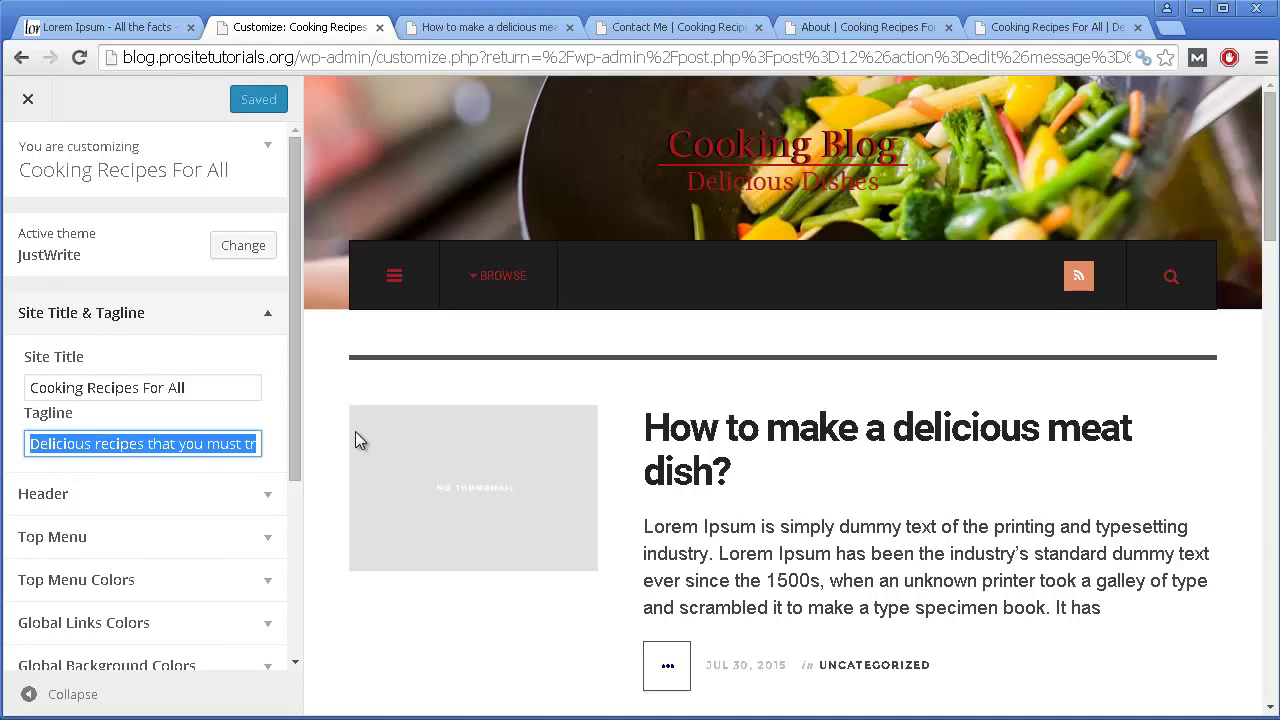
key("BackSpace")
left_click(228, 387)
key("ctrl+a")
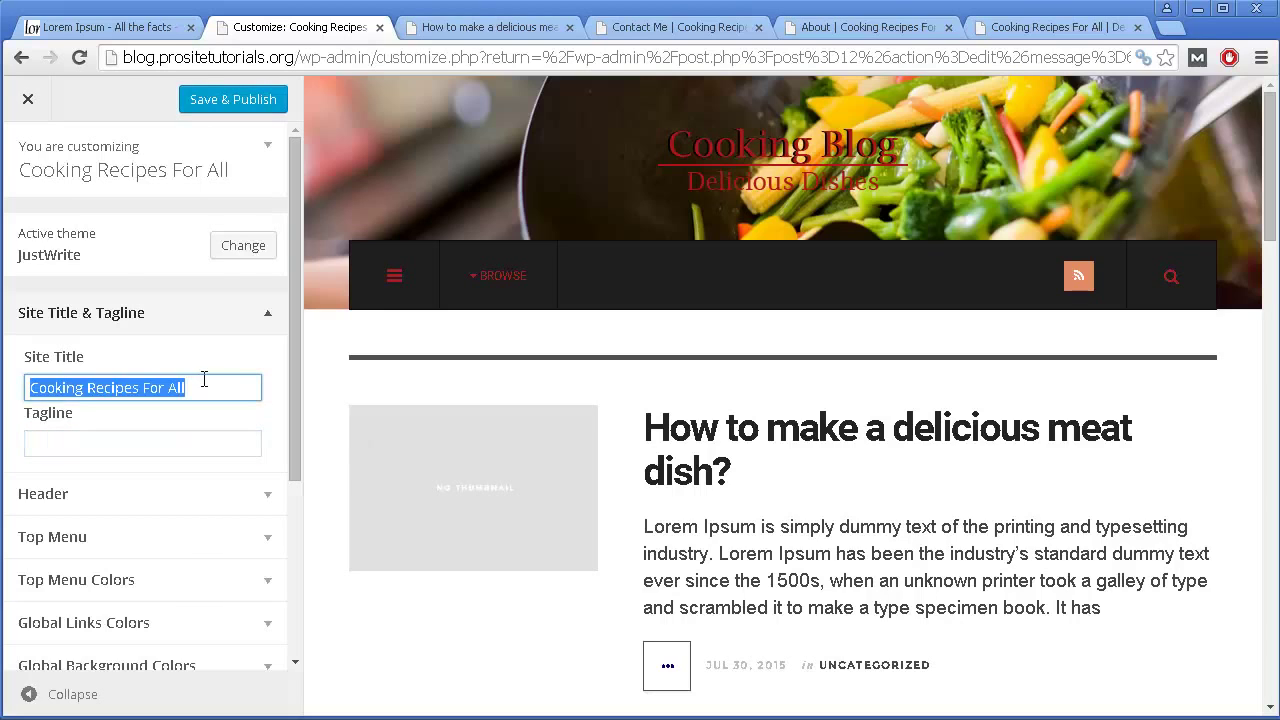
key("BackSpace")
left_click(245, 104)
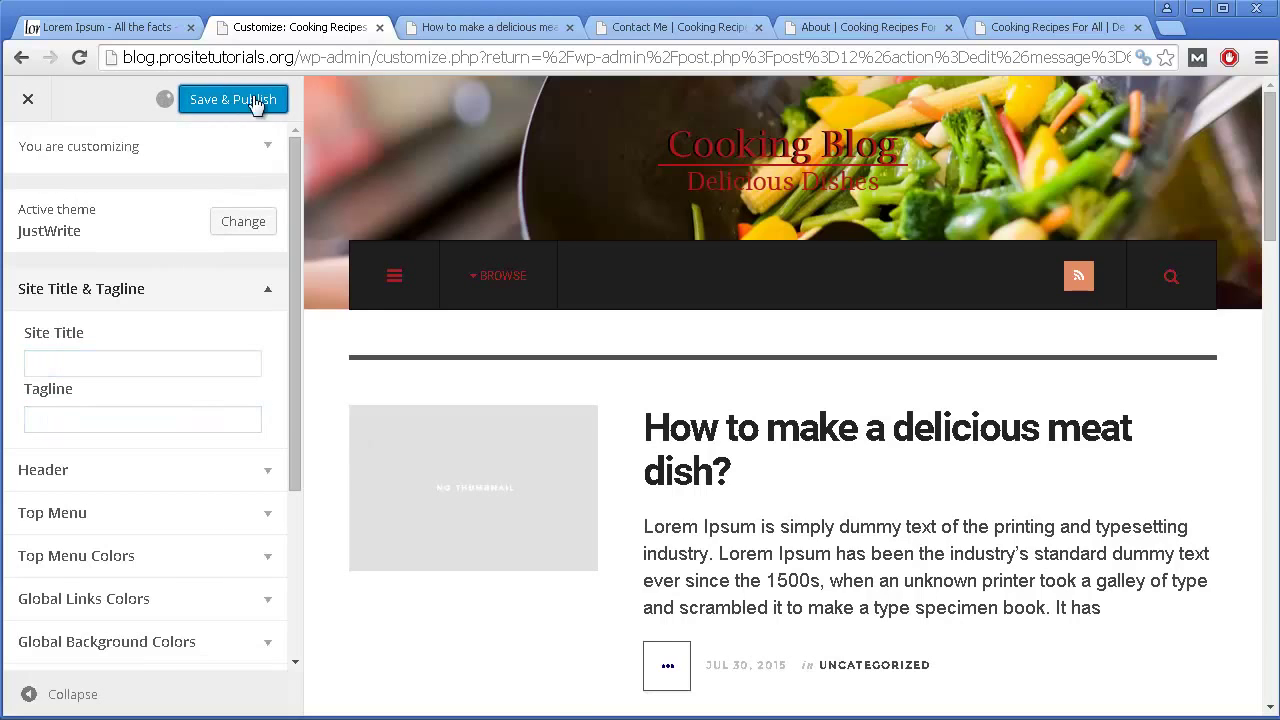
left_click(476, 36)
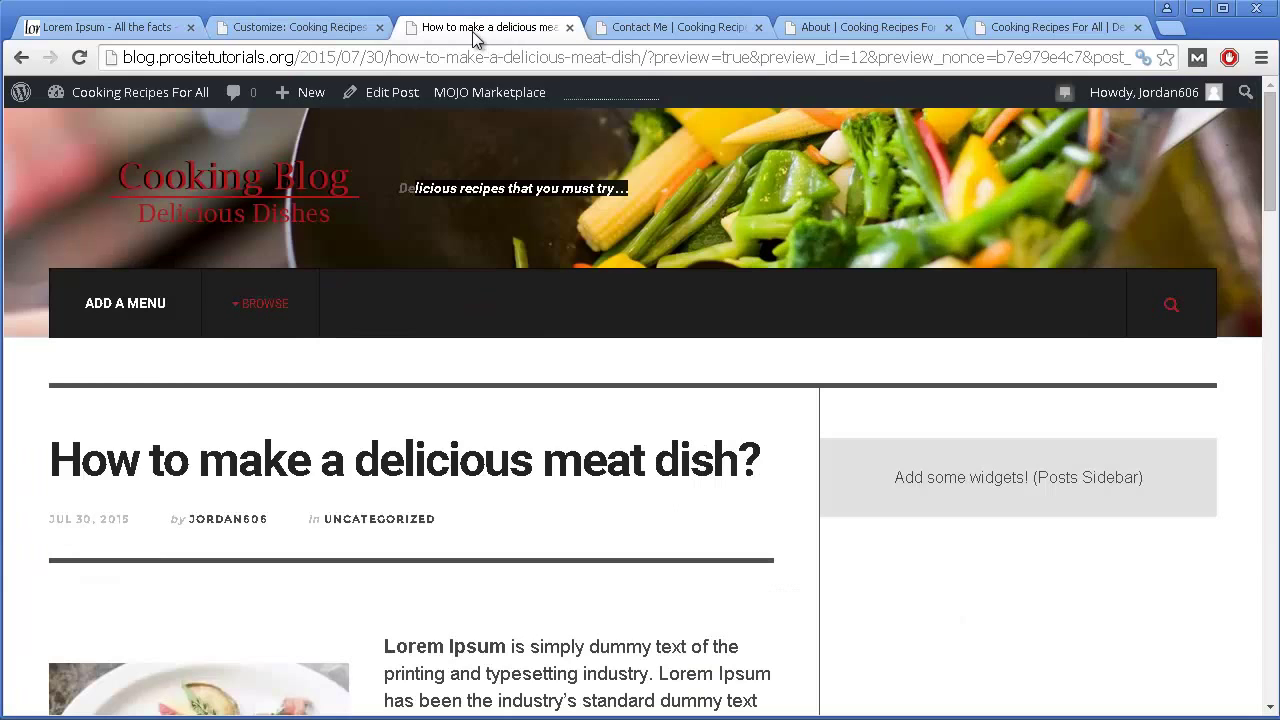
- Reload the post preview to verify the tagline is gone, then close the Customizer
left_click(80, 58)
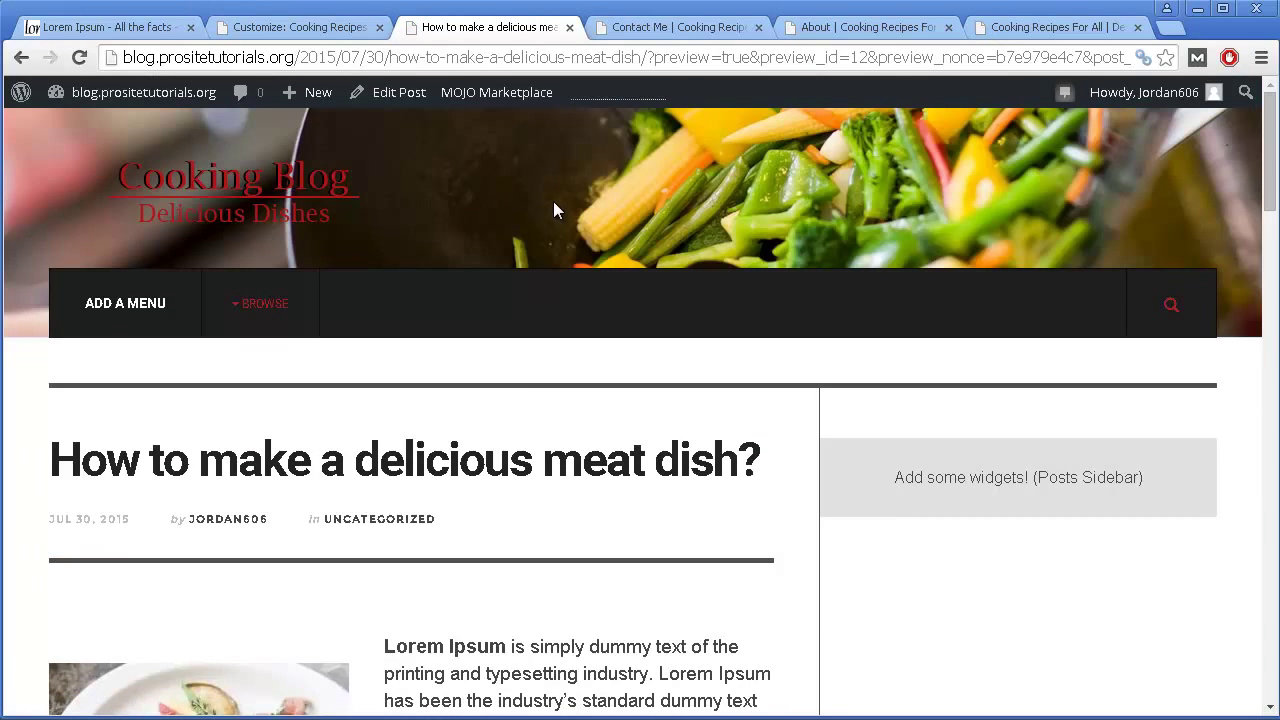
scroll(557, 210, "down", 12)
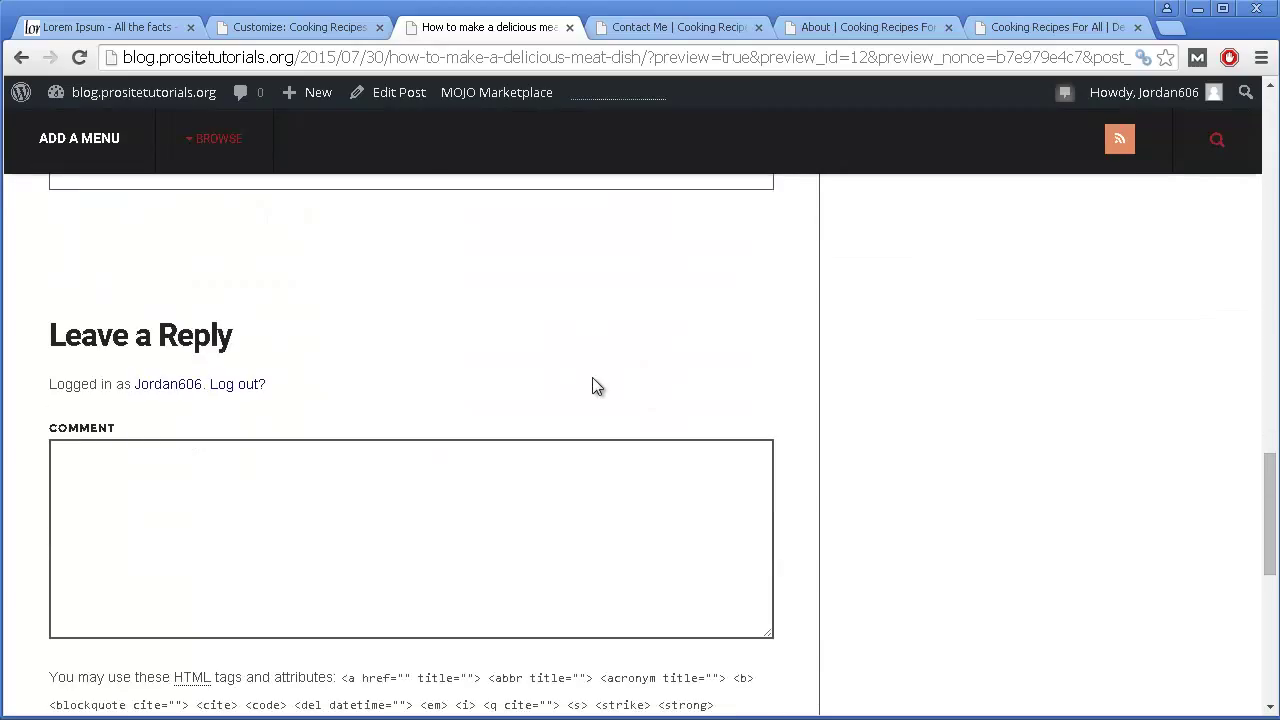
scroll(603, 397, "up", 15)
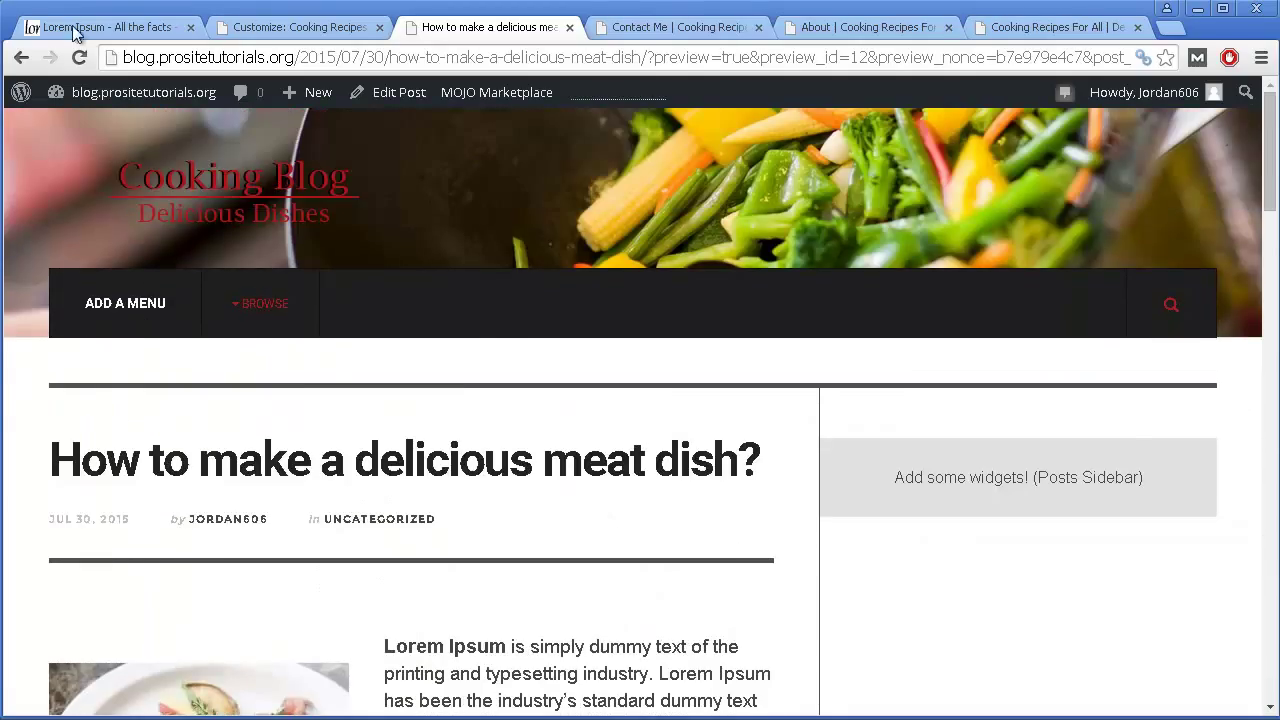
left_click(262, 27)
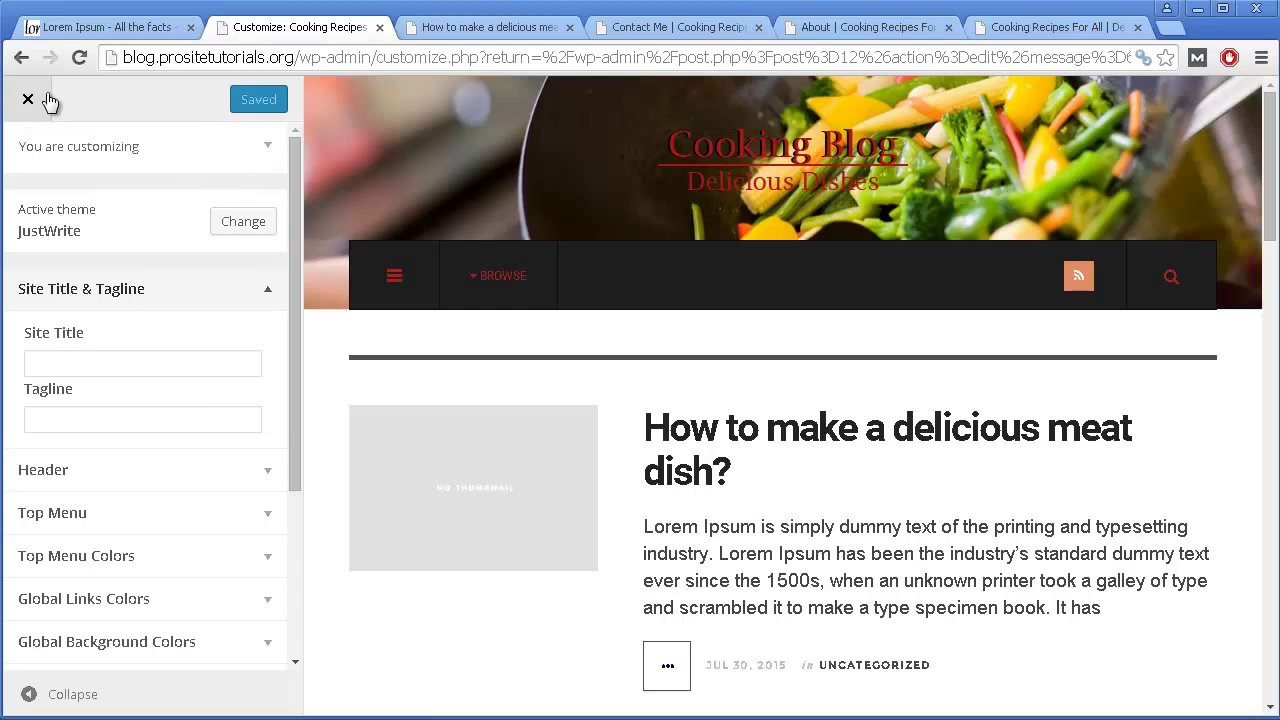
left_click(48, 100)
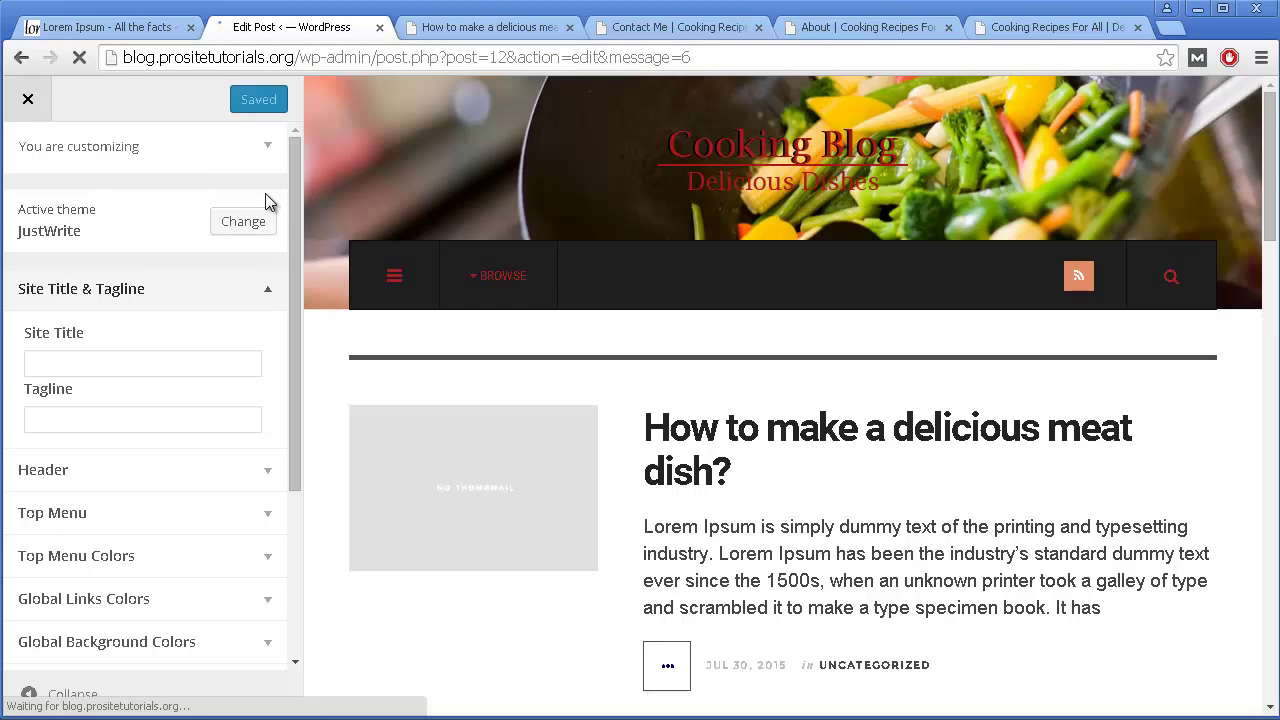